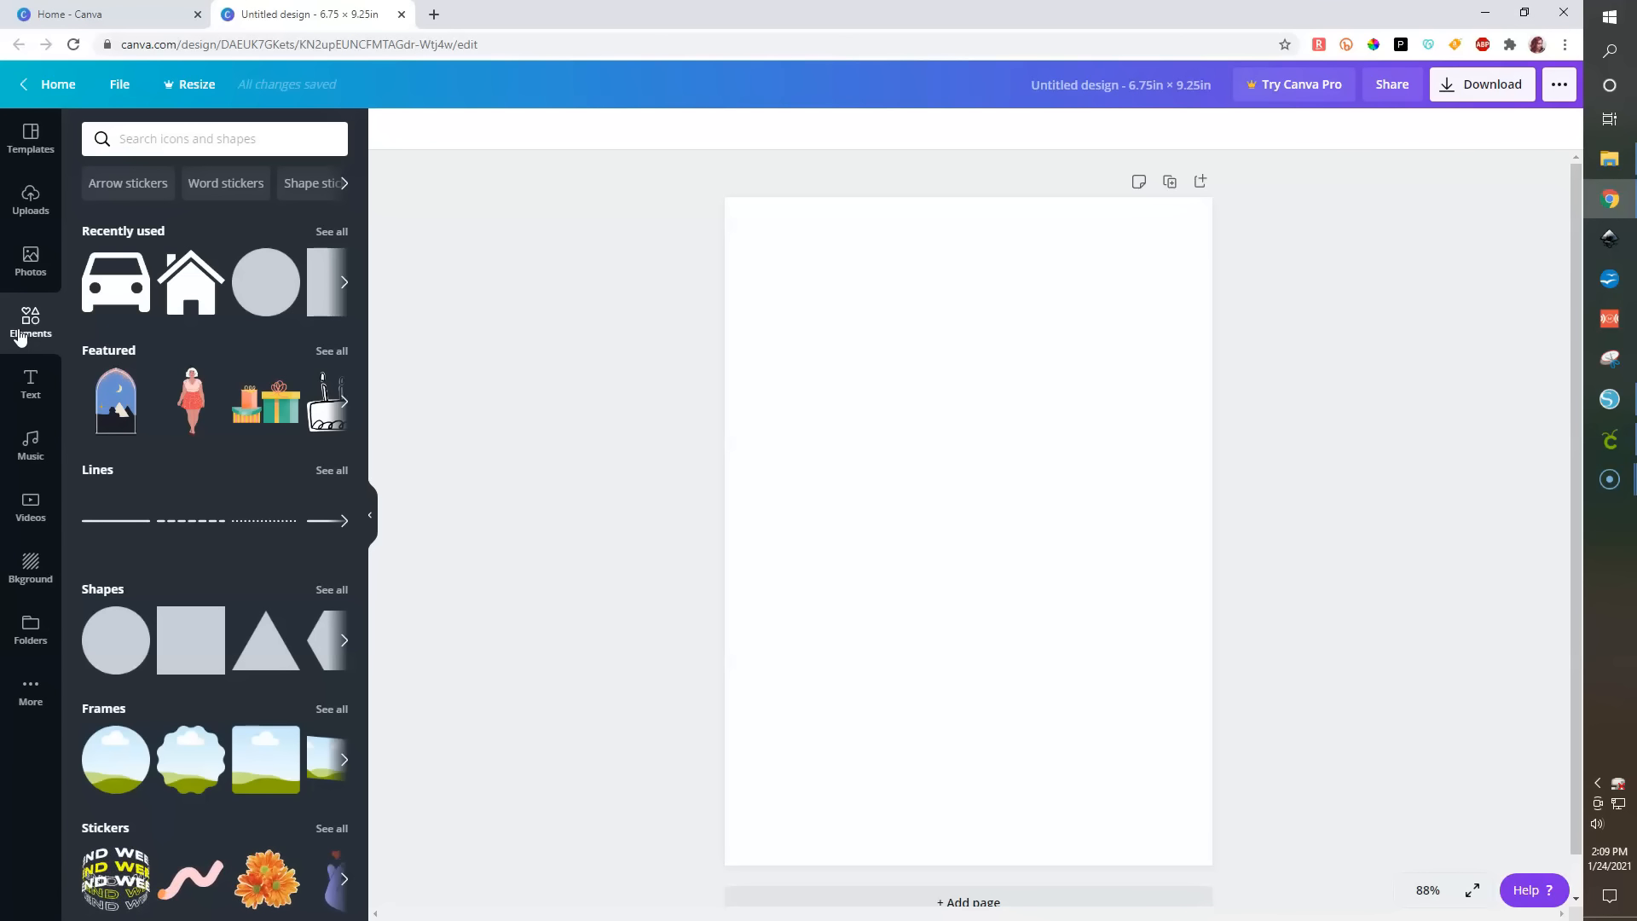
- Add a single-image grid frame to the page and shrink it to a small frame near the upper left
left_click(213, 903)
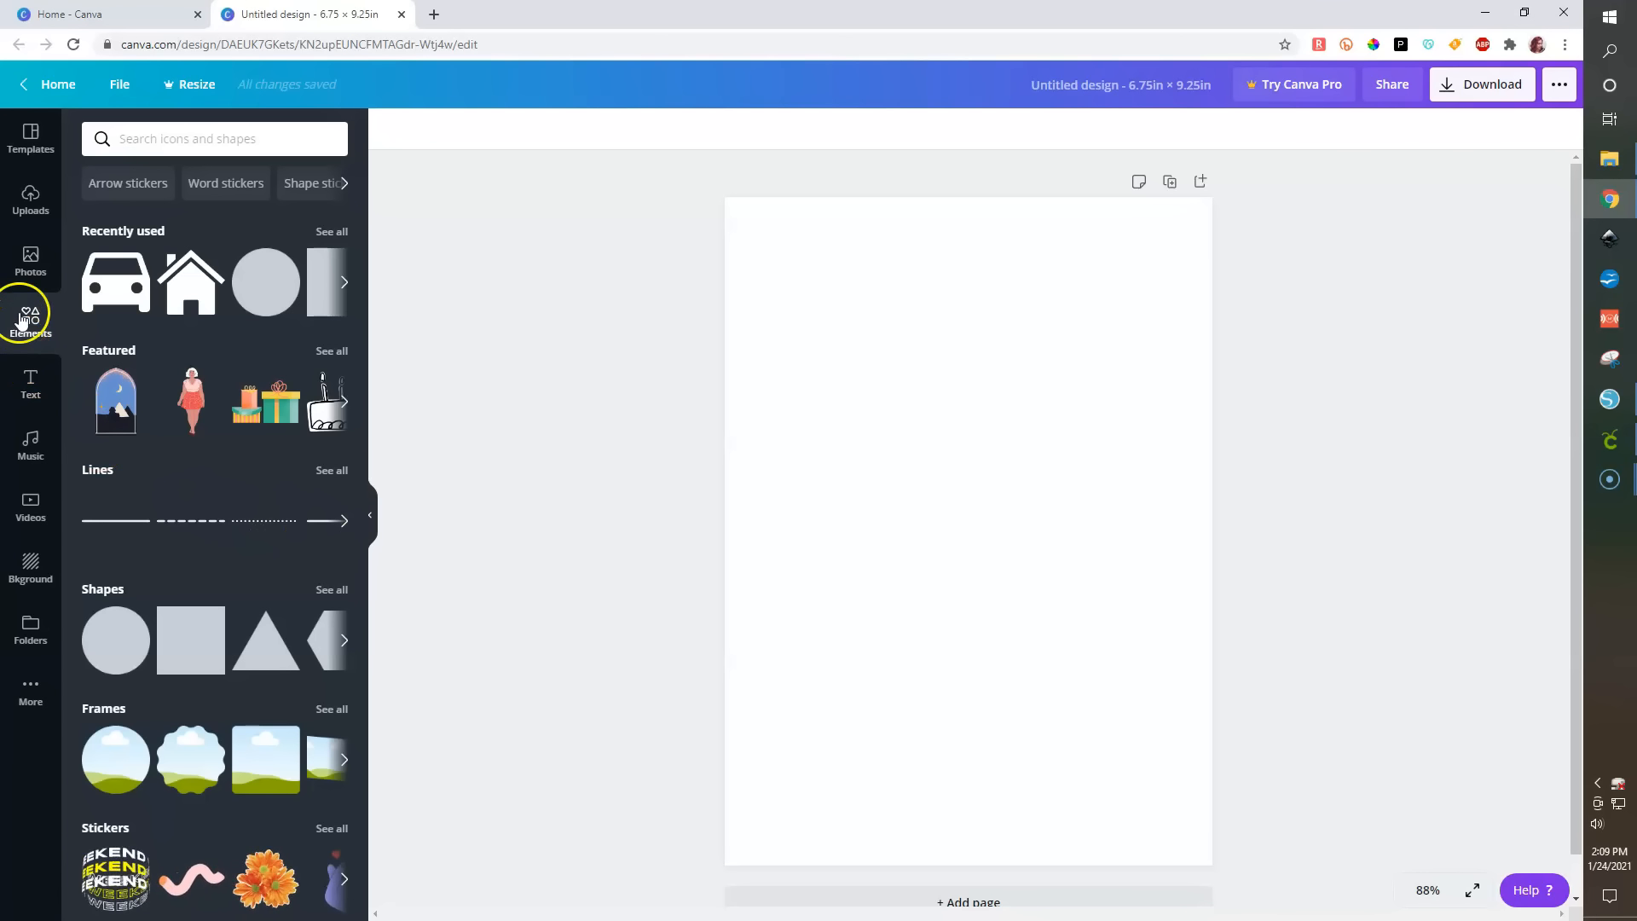
scroll(174, 486, "down", 4)
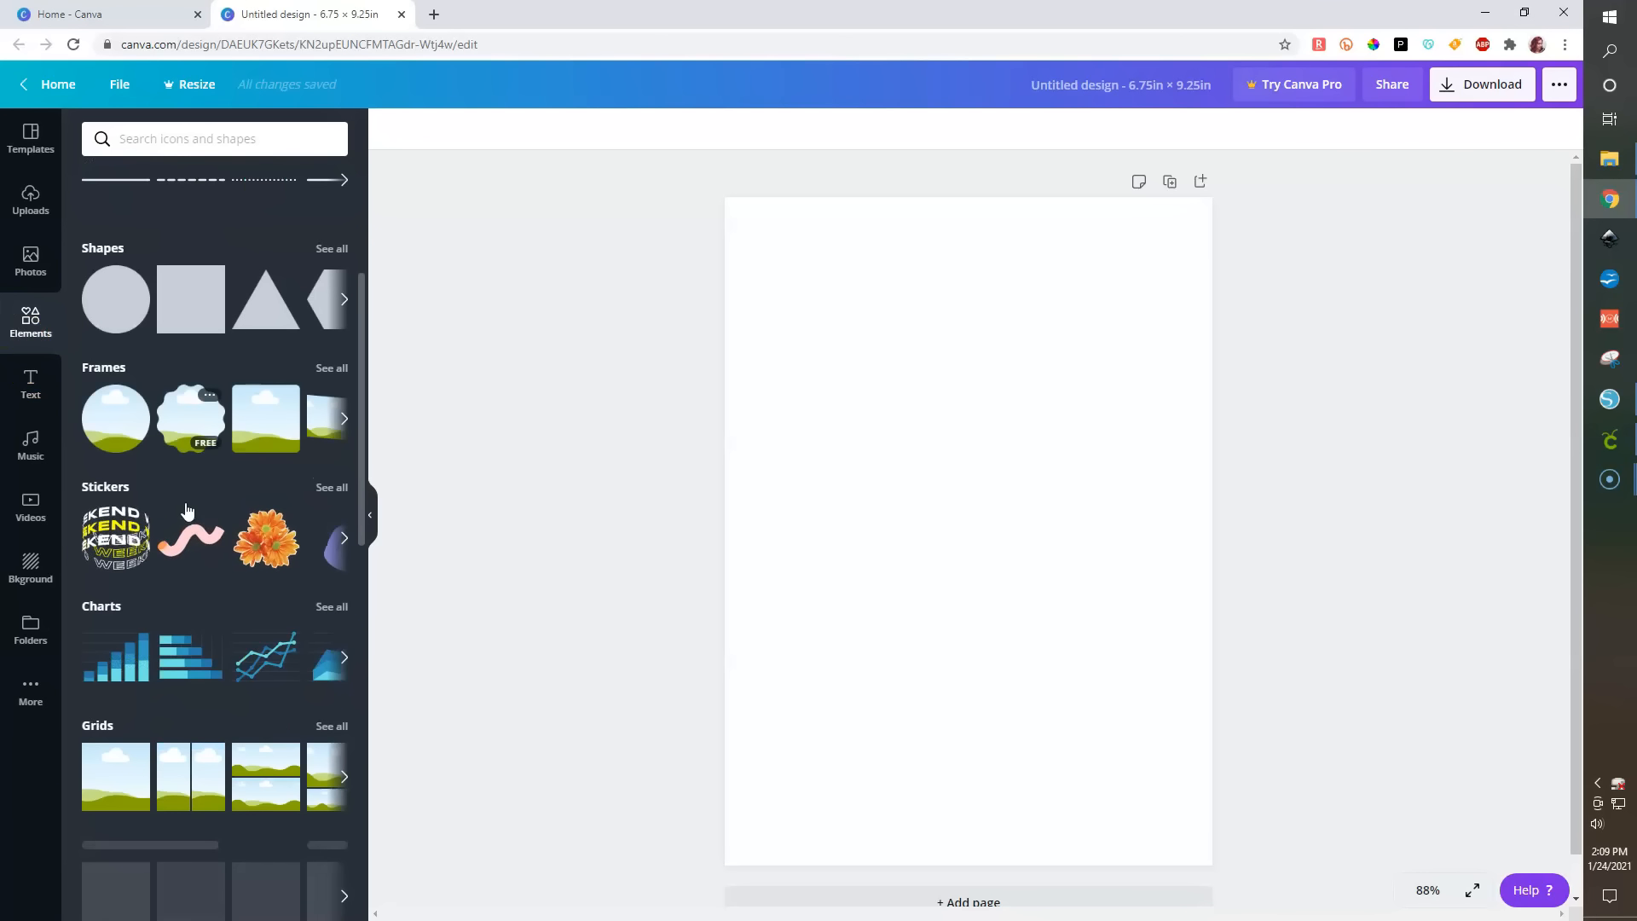
scroll(290, 522, "down", 5)
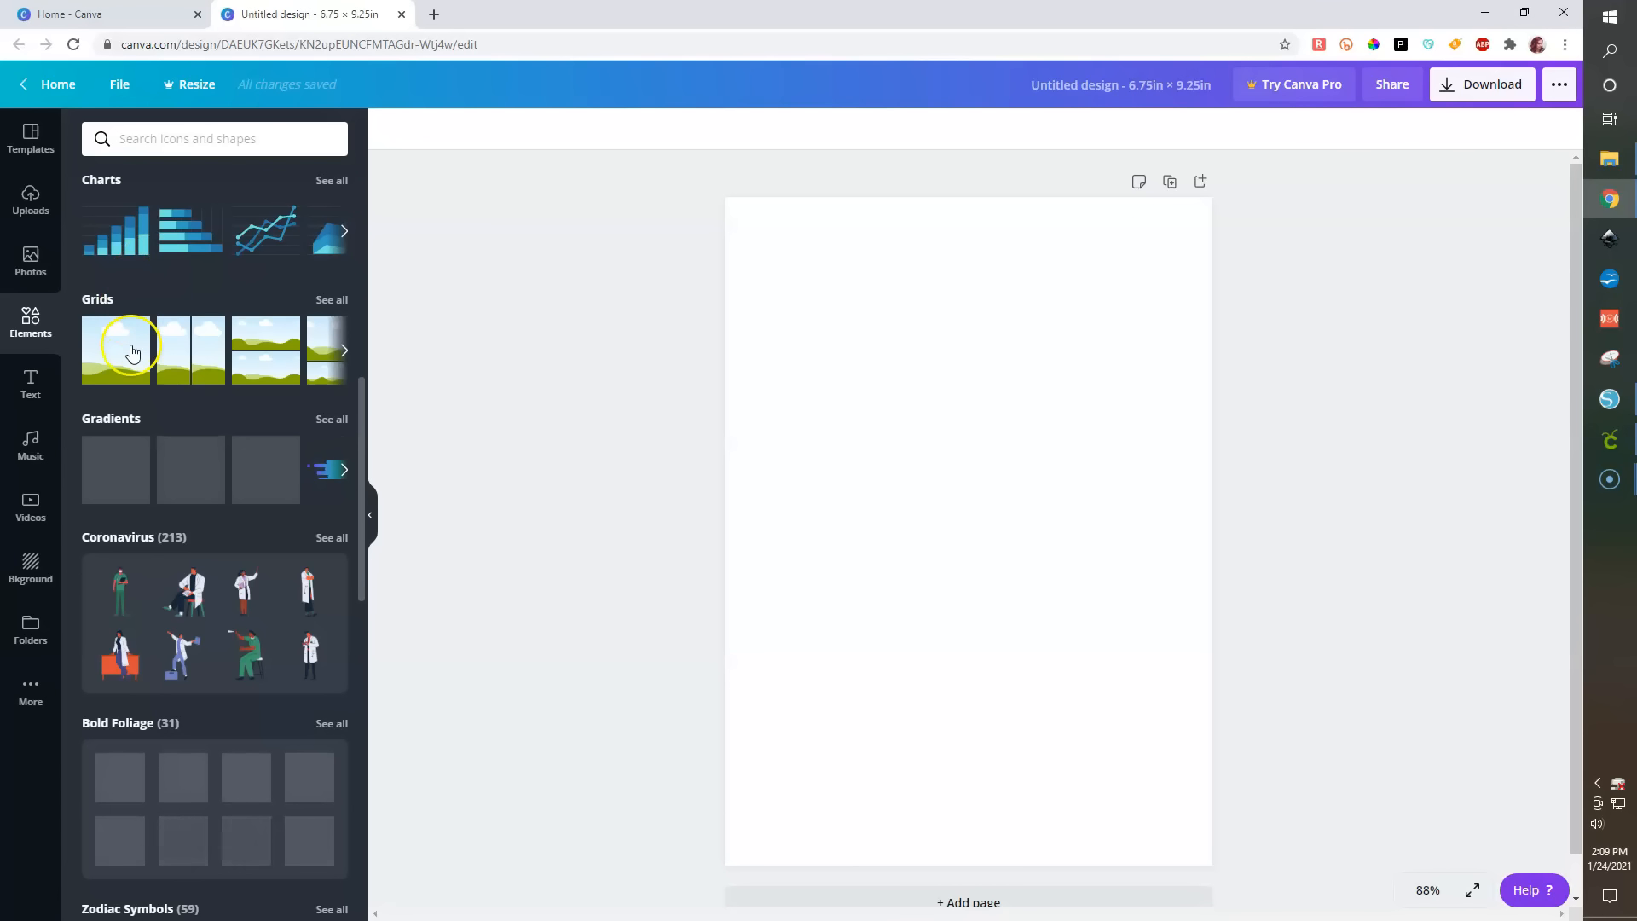
scroll(132, 349, "up", 3)
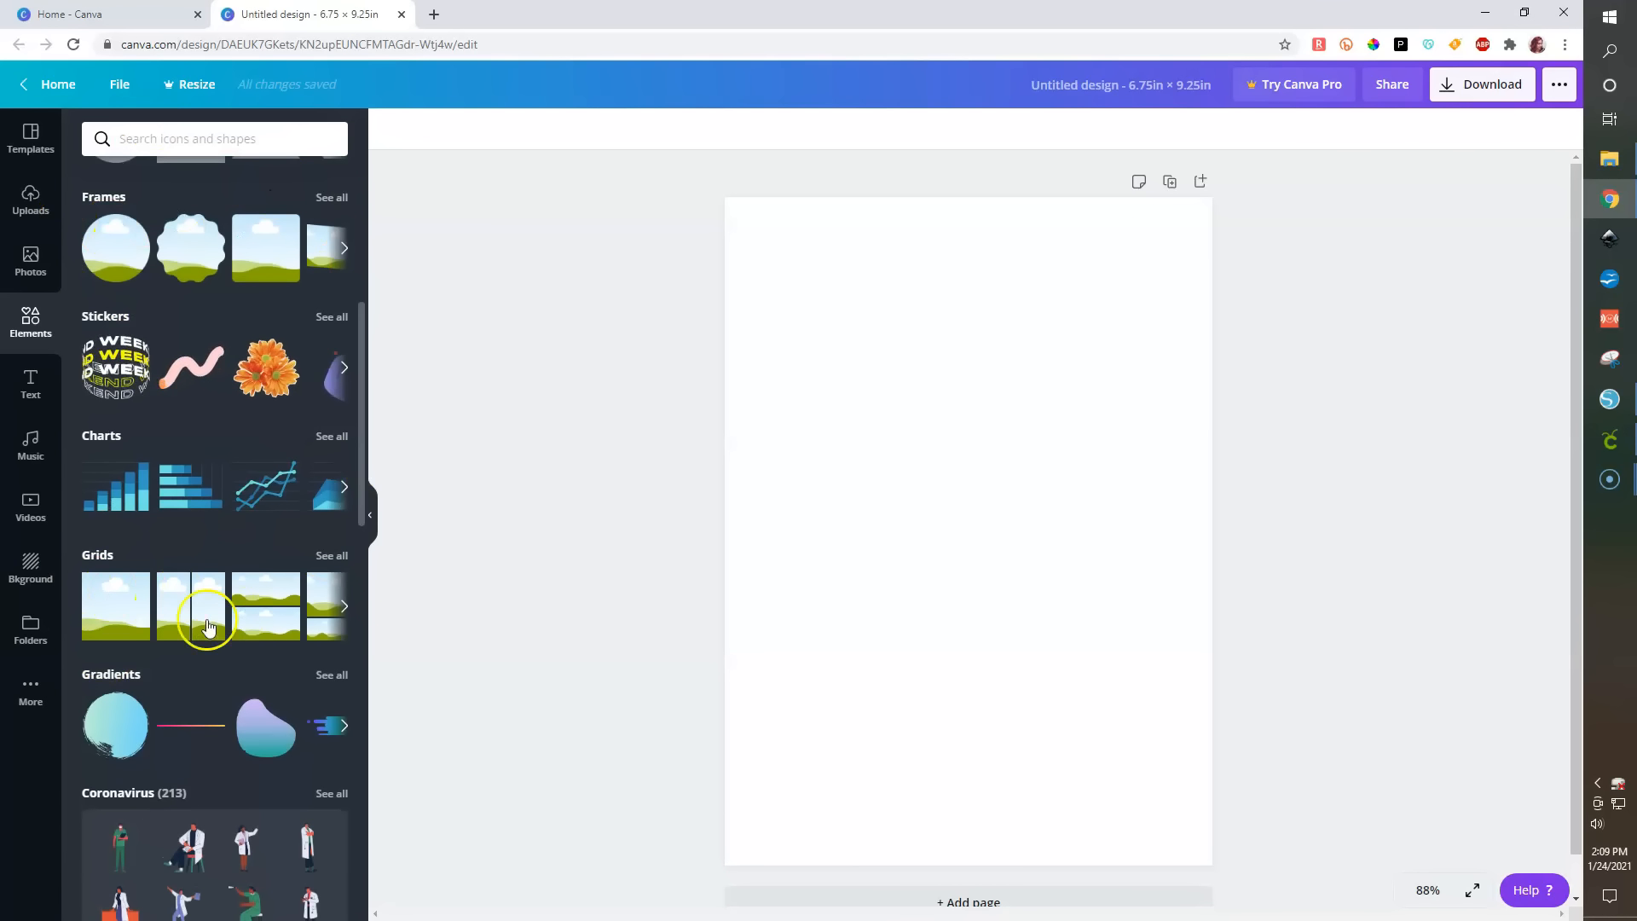
left_click(116, 608)
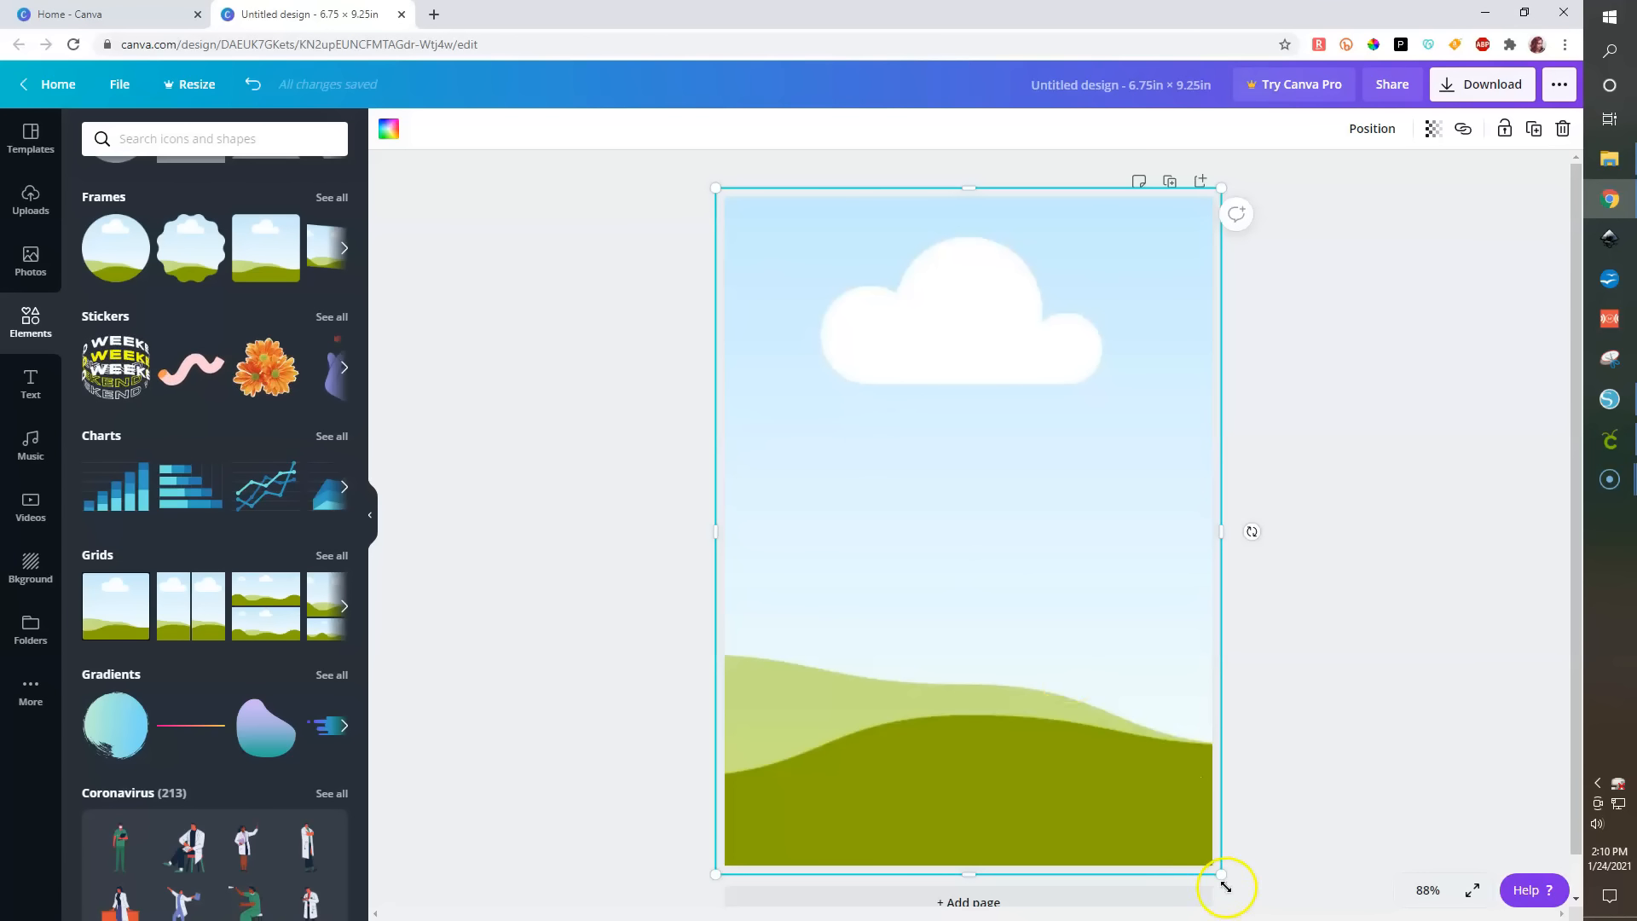
left_click_drag(1225, 875, 838, 328)
right_click(869, 394)
left_click(939, 340)
left_click(815, 331)
left_click_drag(829, 266, 913, 365)
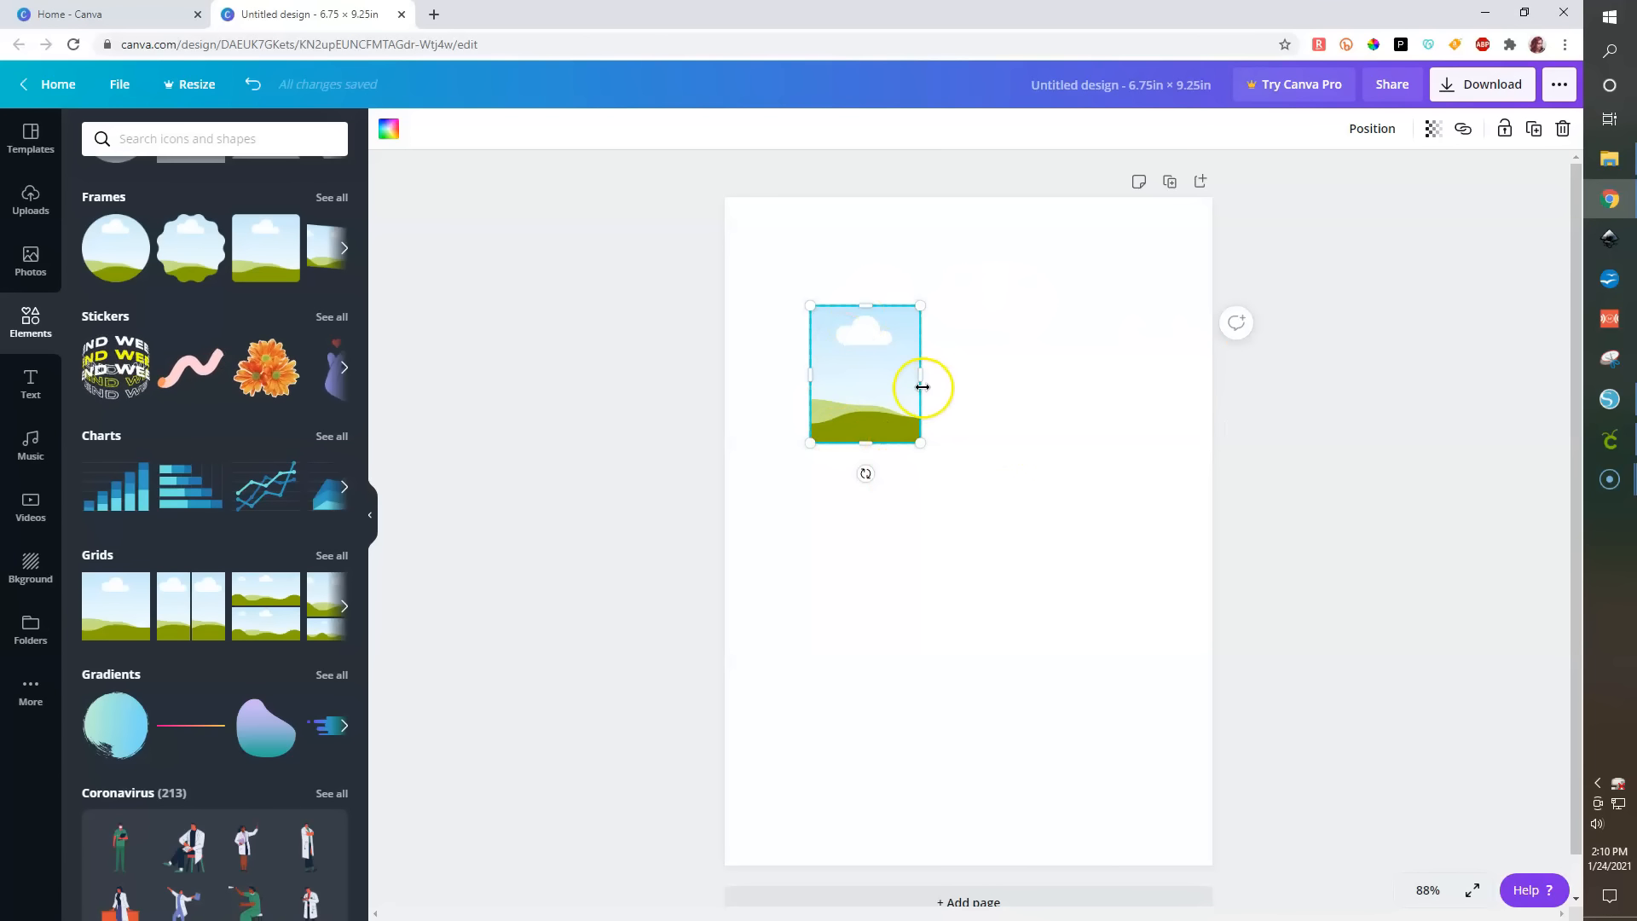
- Copy the frame, paste two copies, and move one copy beside the original
right_click(868, 377)
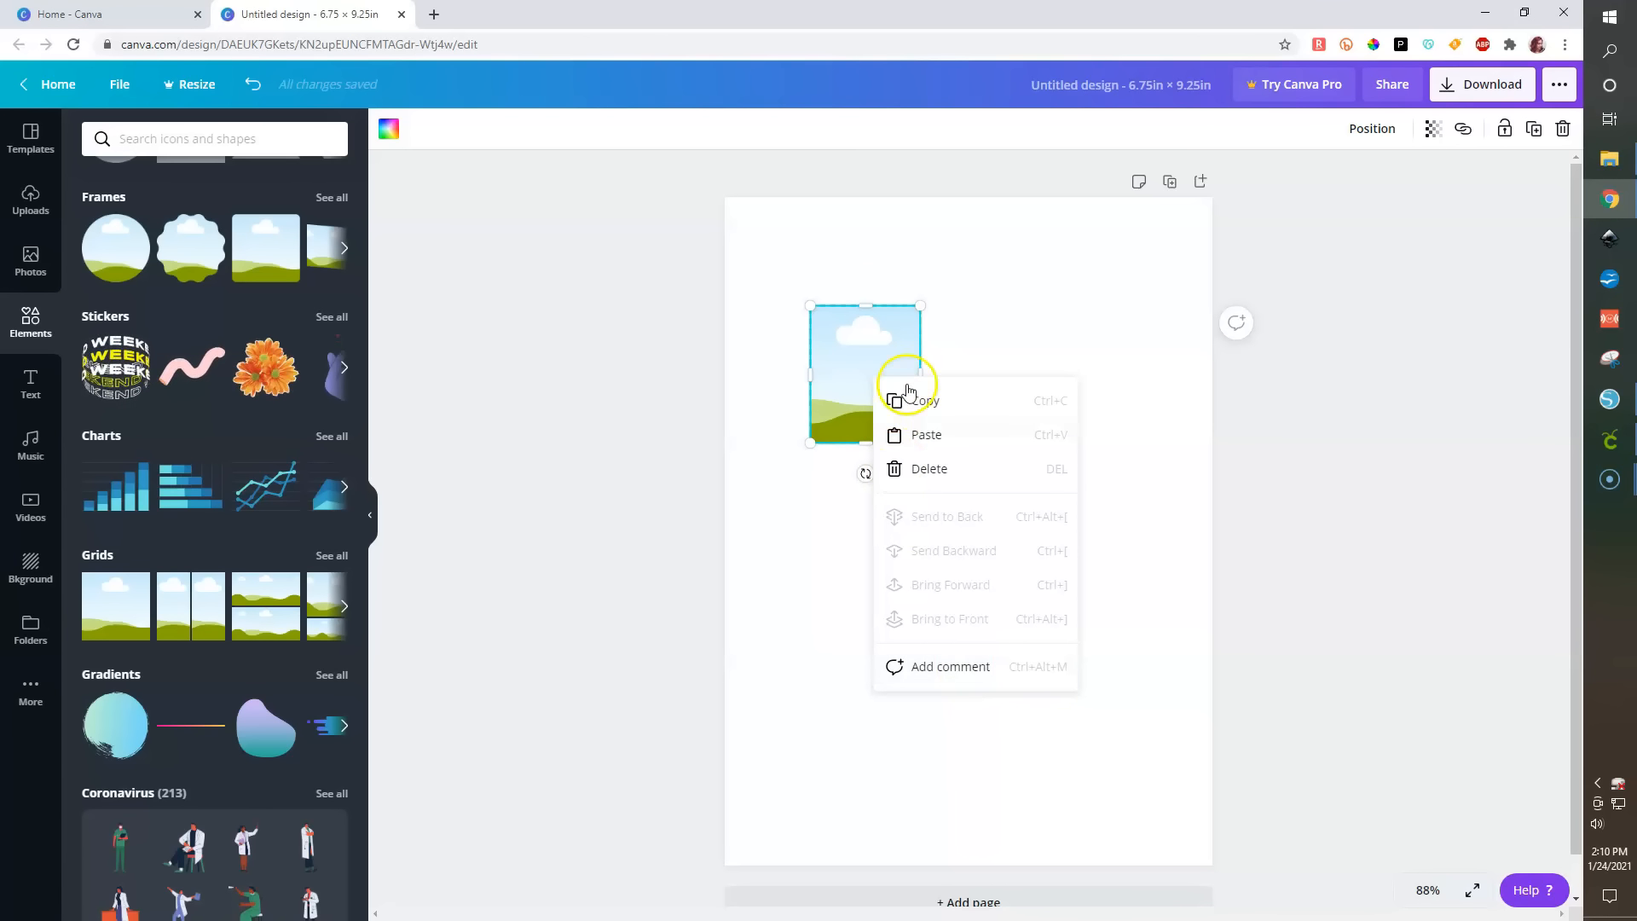
left_click(919, 408)
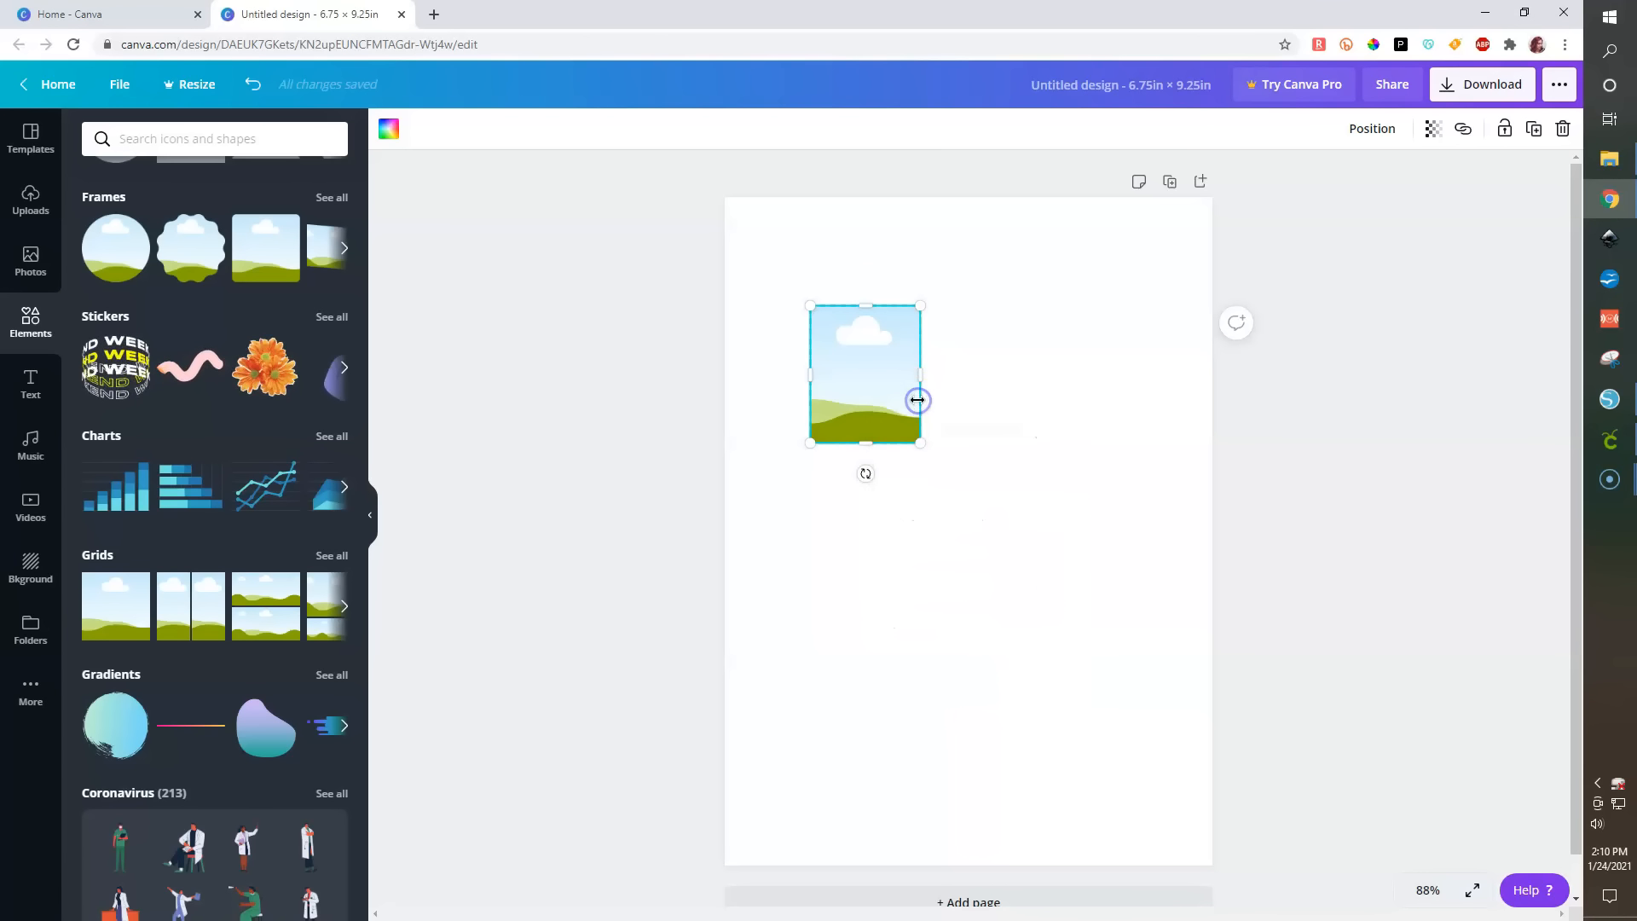
right_click(1034, 450)
left_click(1086, 512)
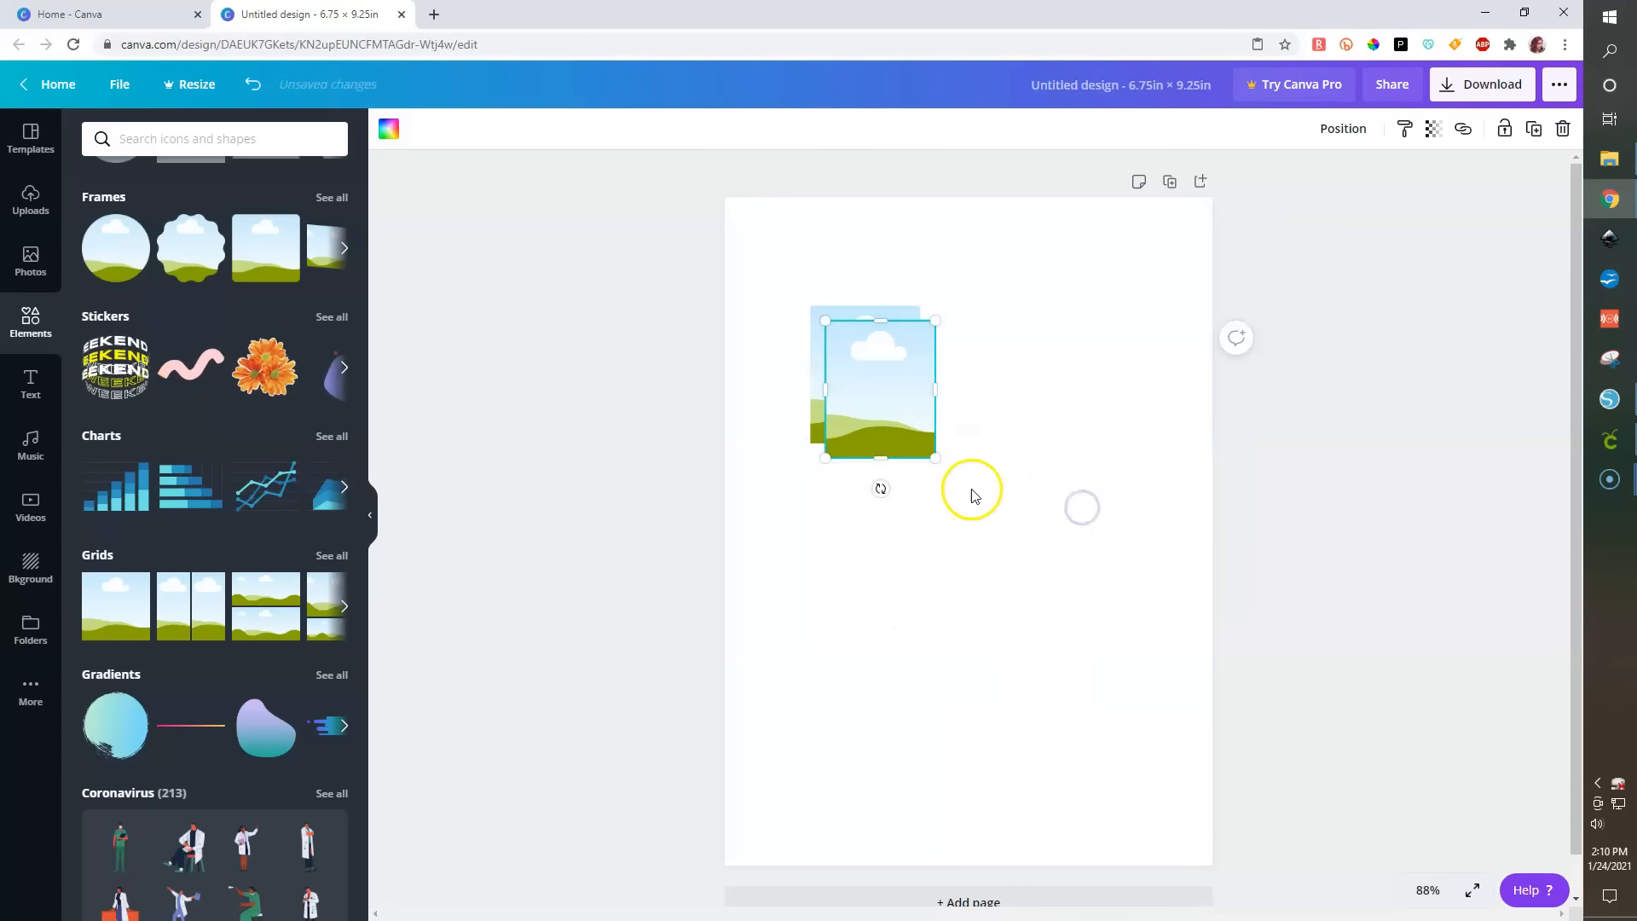
key("ctrl+v")
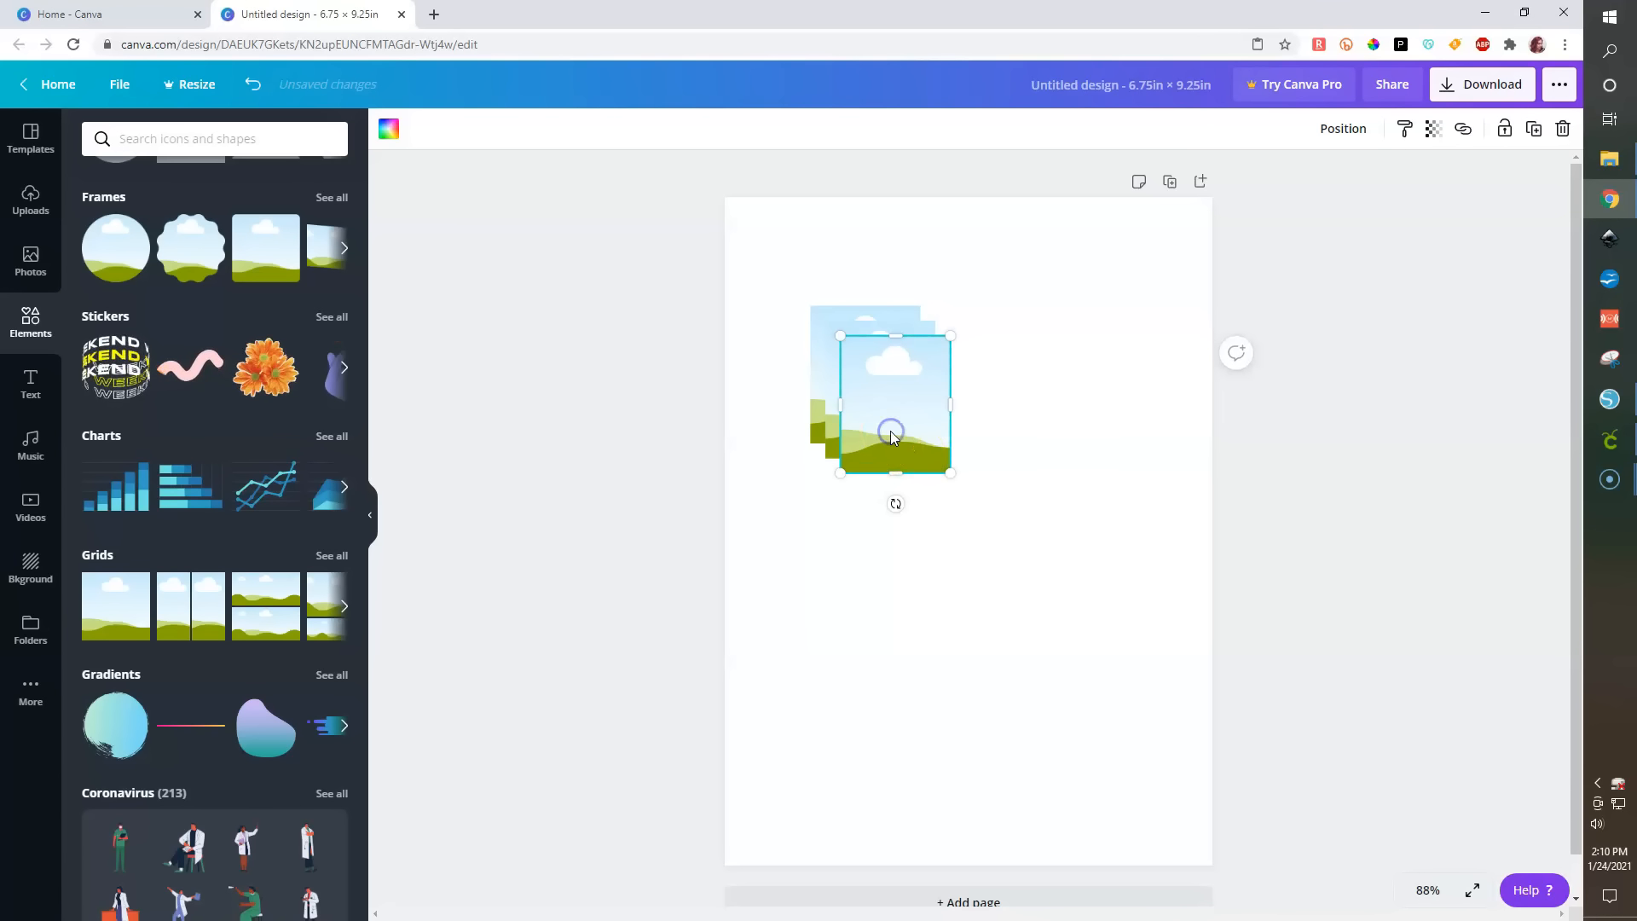
left_click_drag(890, 432, 983, 388)
left_click(1007, 407)
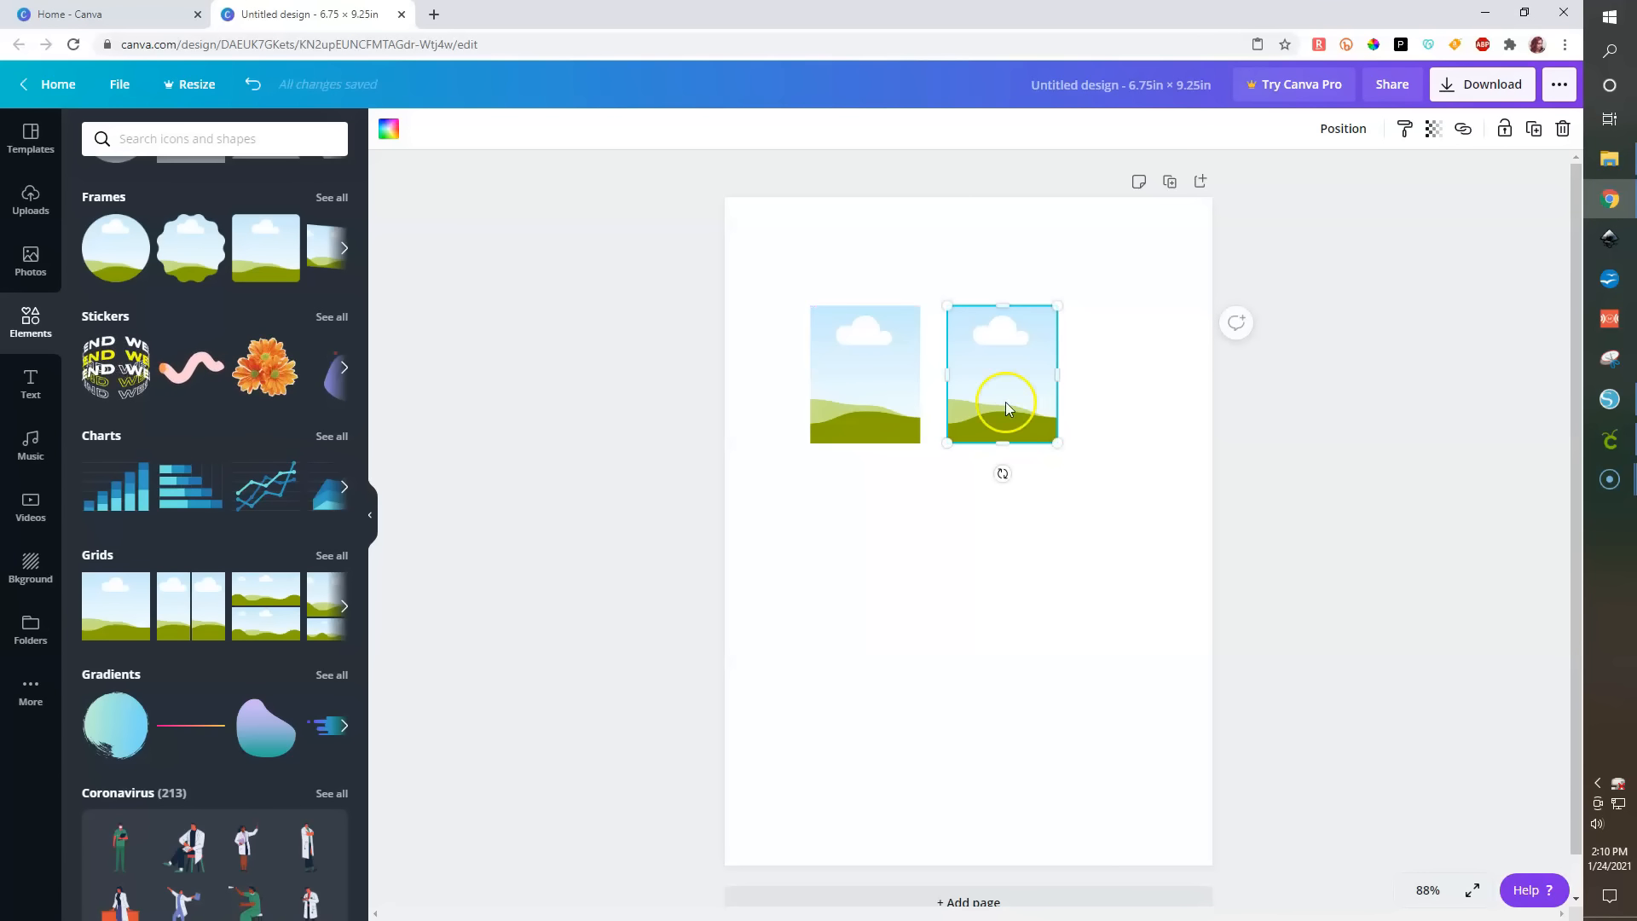
- Stretch the moved copy taller, then delete it
left_click_drag(1004, 442, 1003, 484)
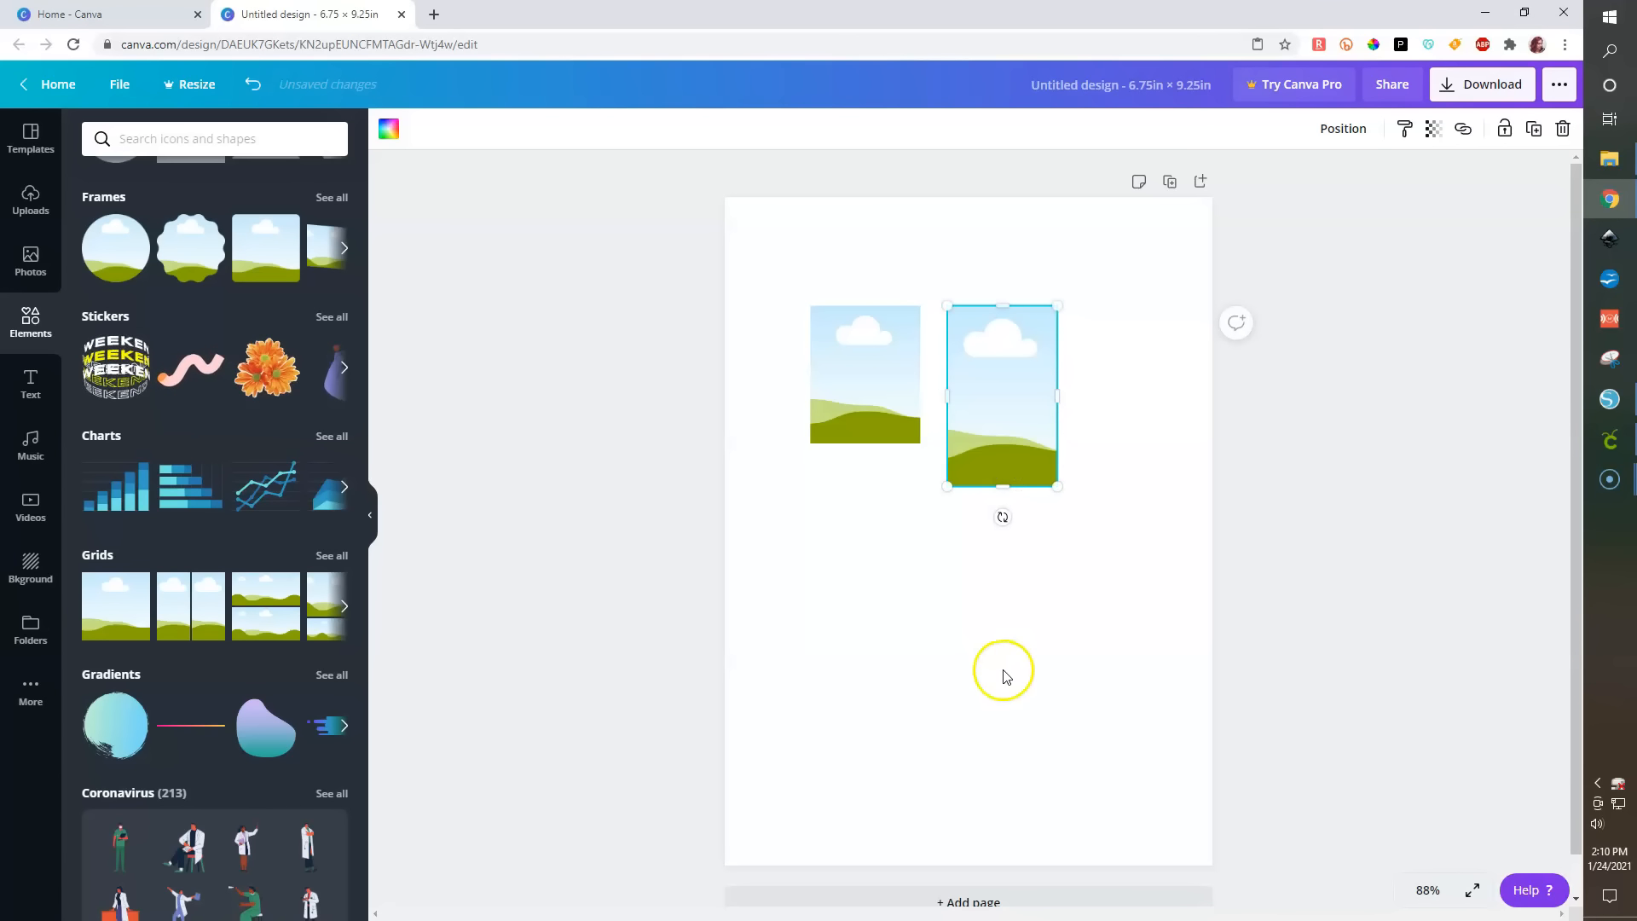
left_click(1003, 677)
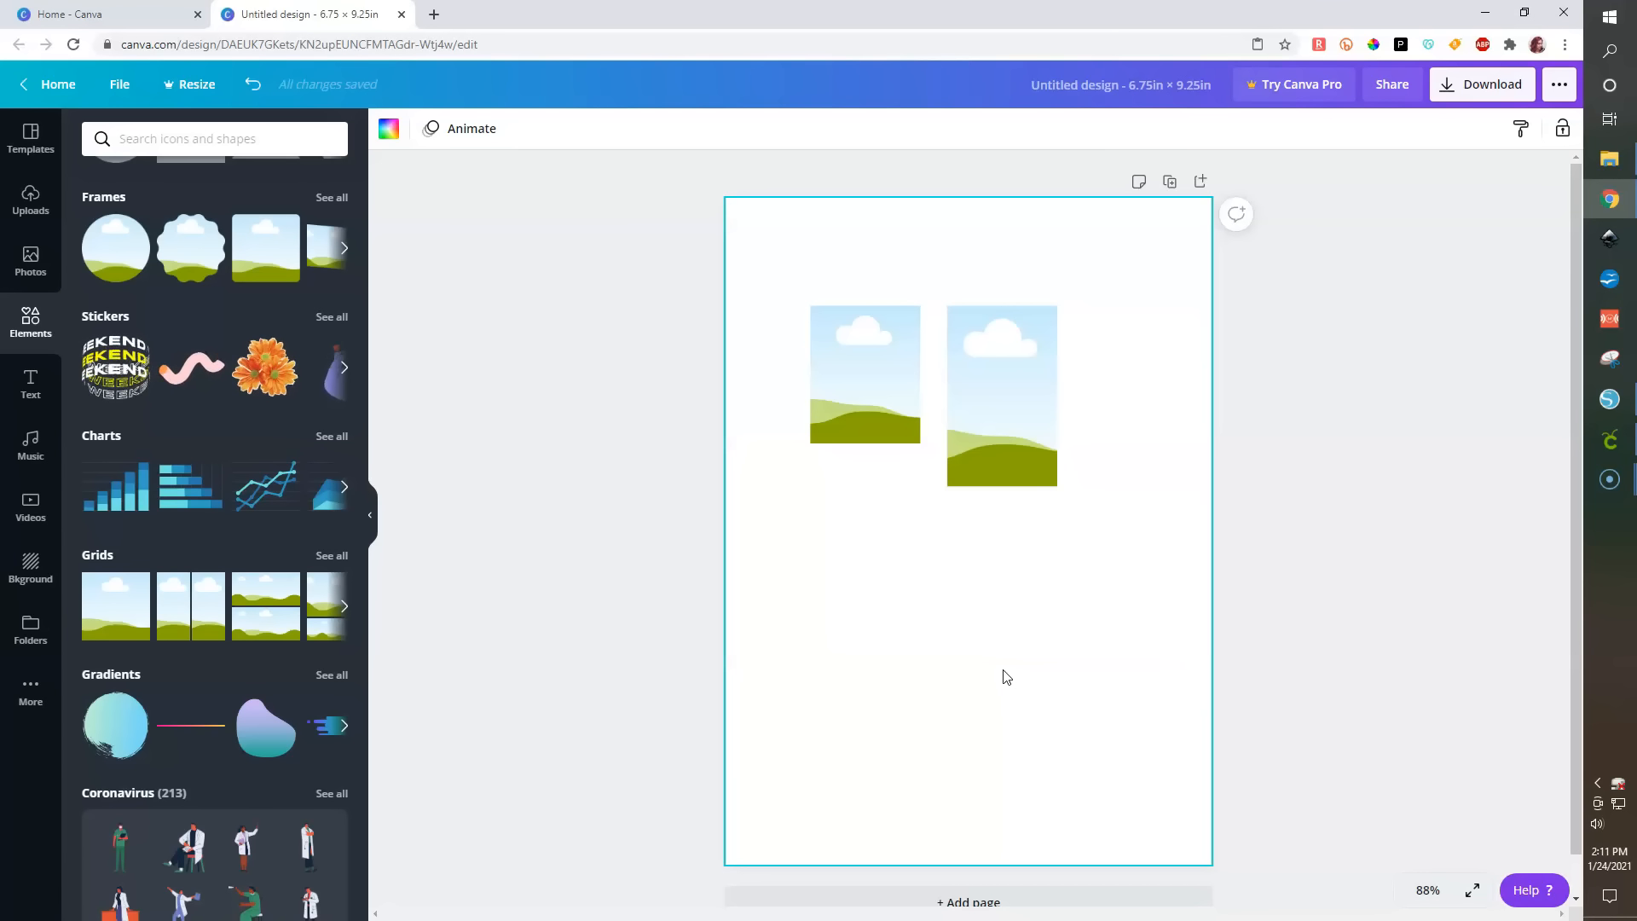
left_click(966, 445)
key("Delete")
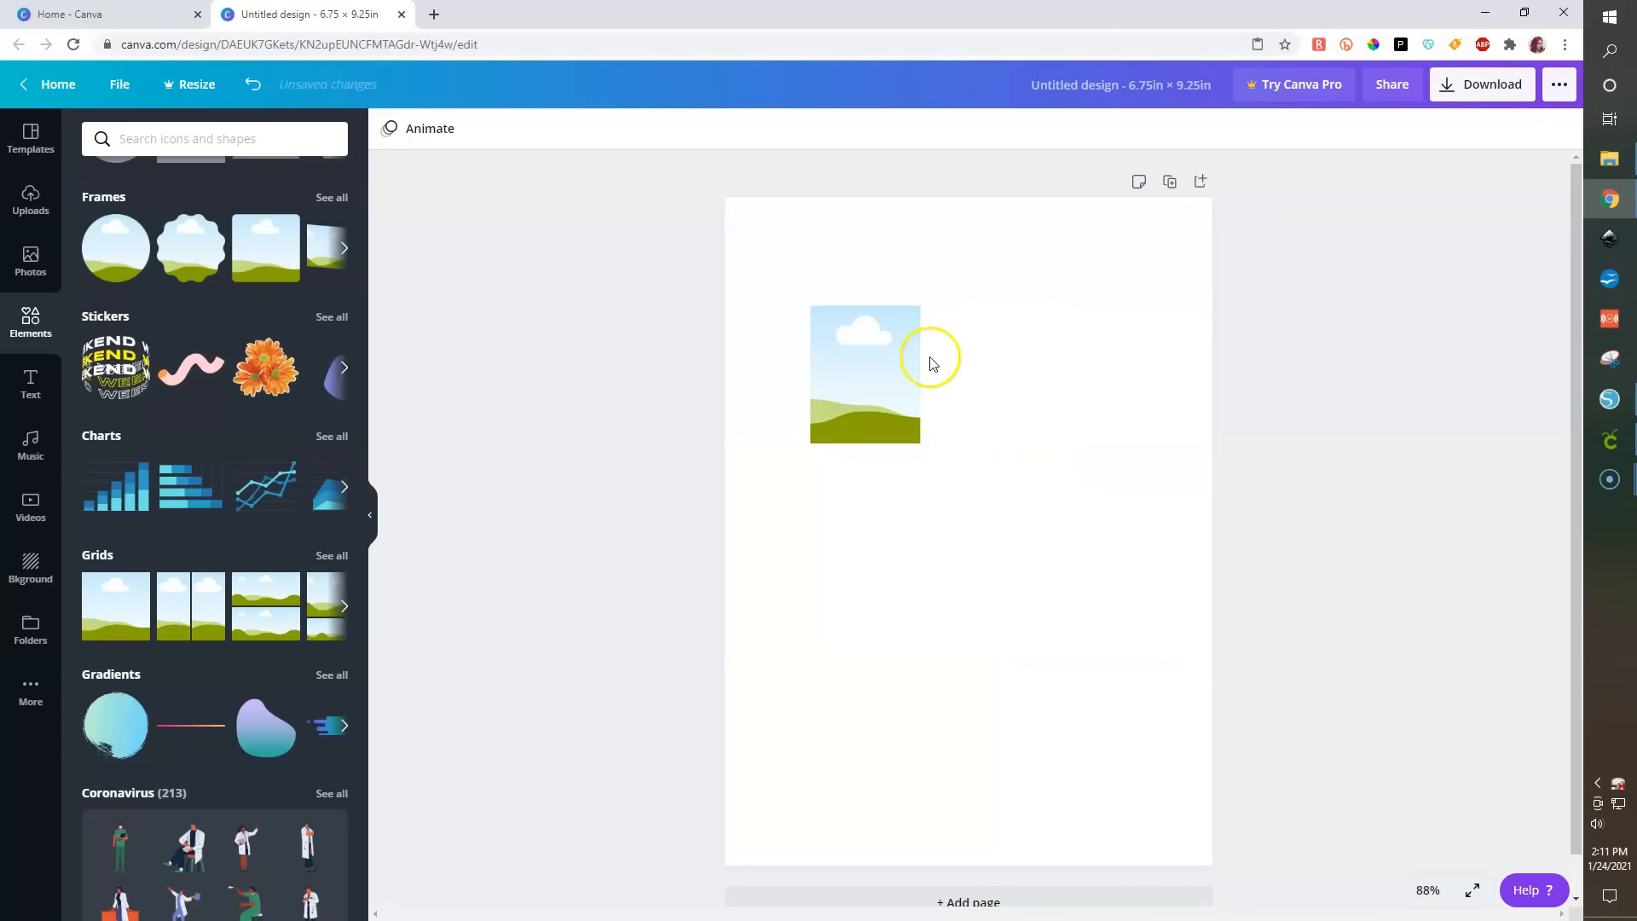
- Move the frame into the page's top-left corner, duplicate it twice, and place one copy in the top-right corner
left_click(881, 402)
left_click_drag(866, 387, 791, 287)
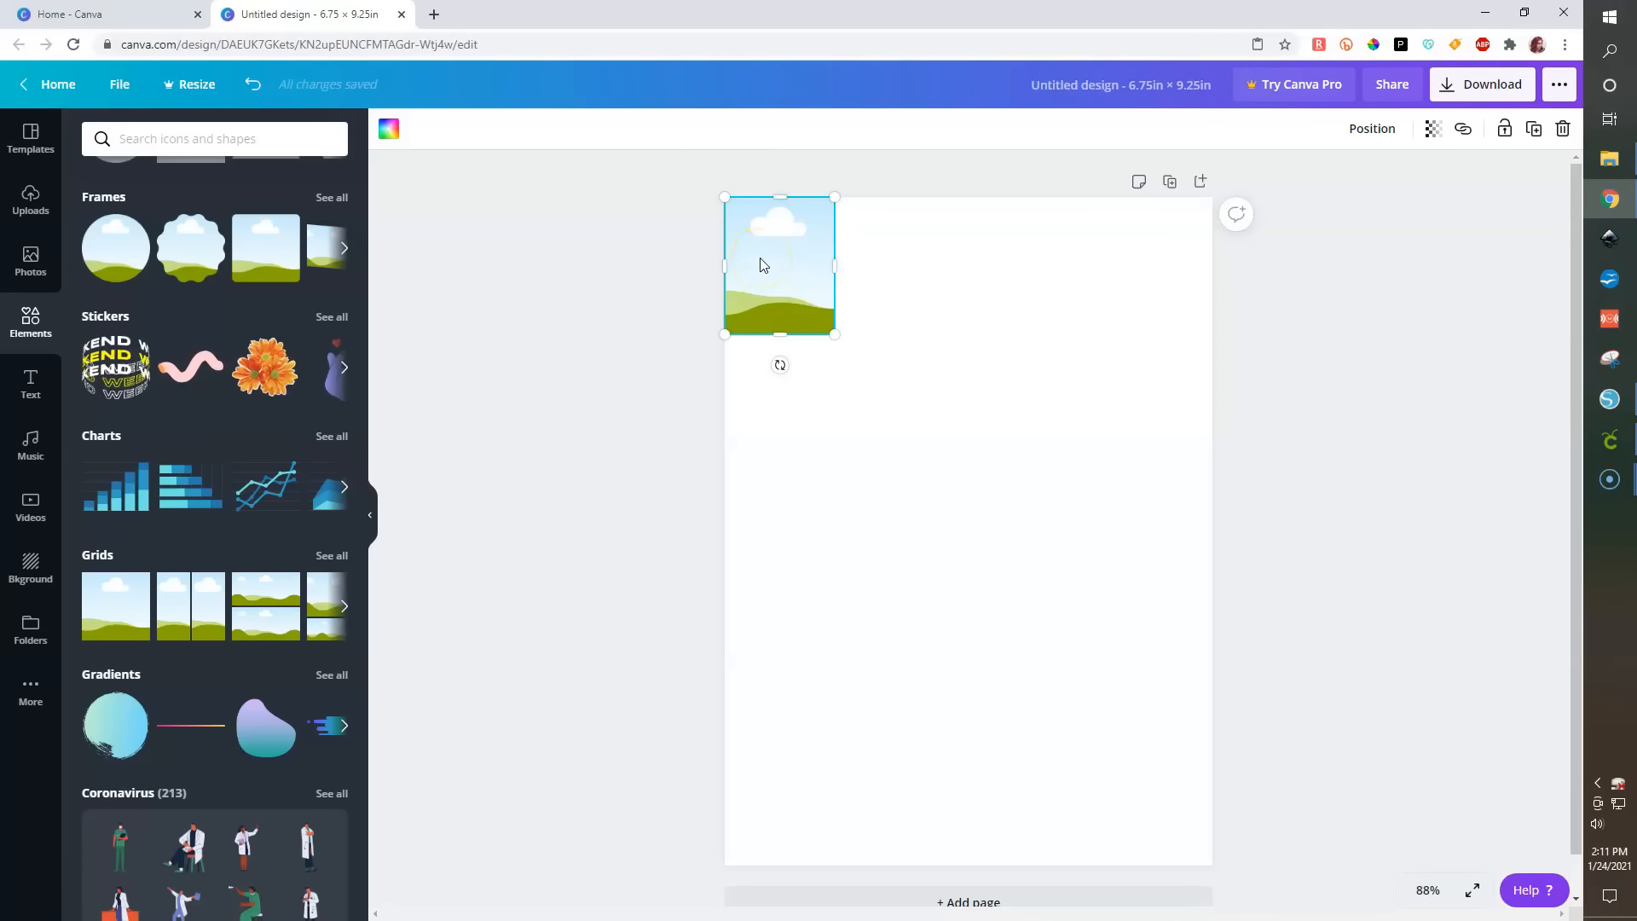
left_click(748, 224)
key("ctrl+d")
key("ctrl+d")
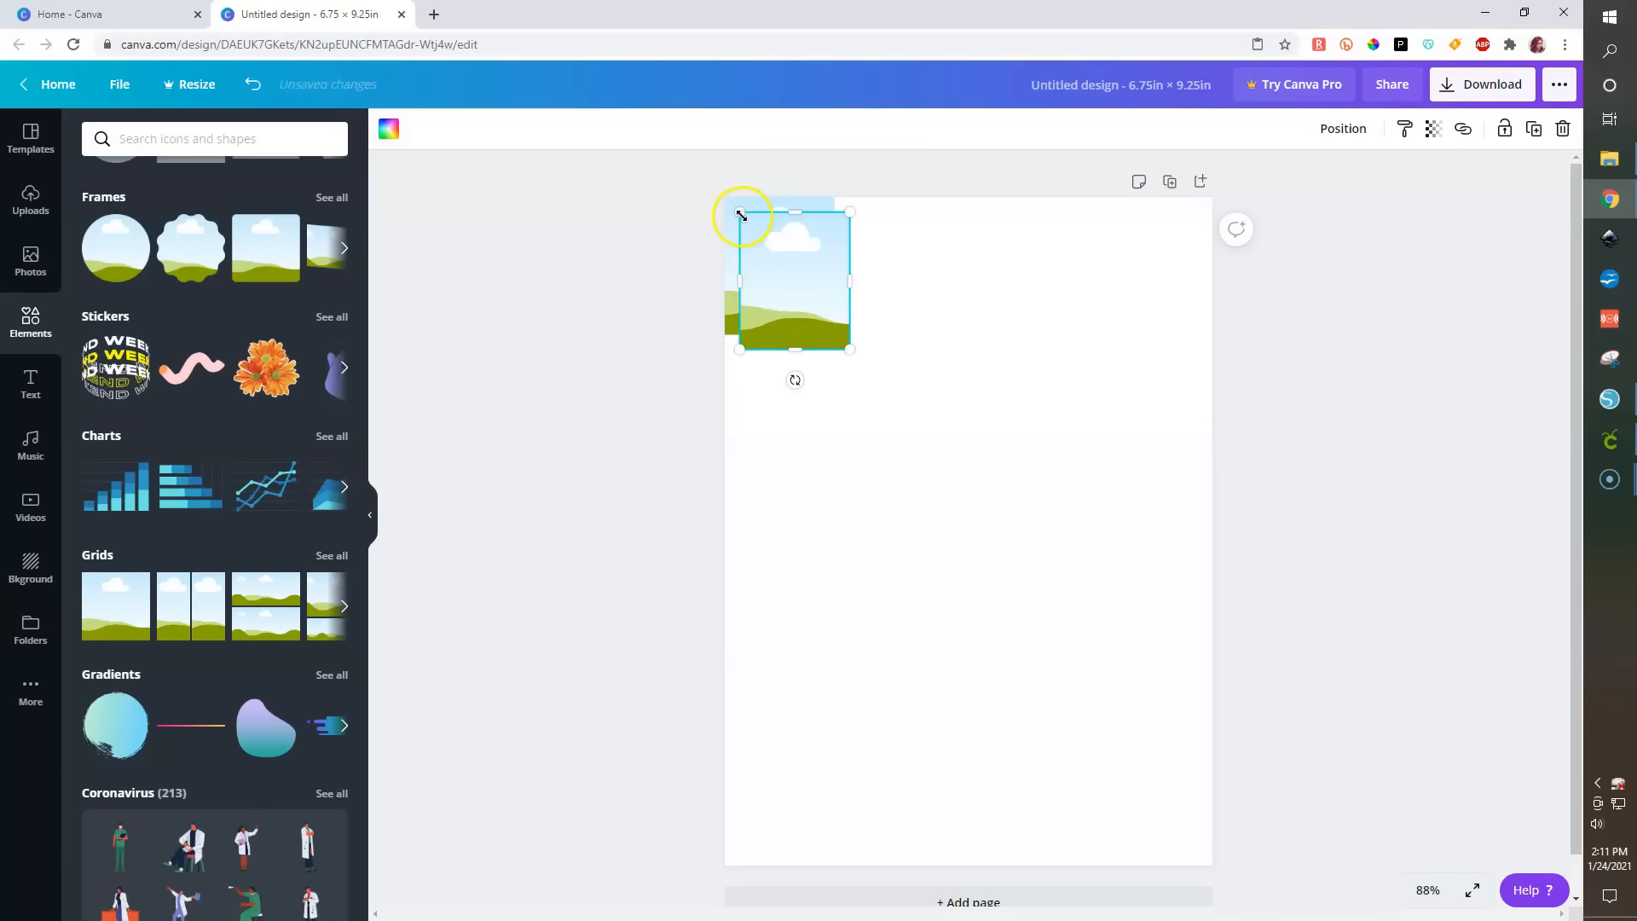
left_click_drag(833, 315, 1162, 260)
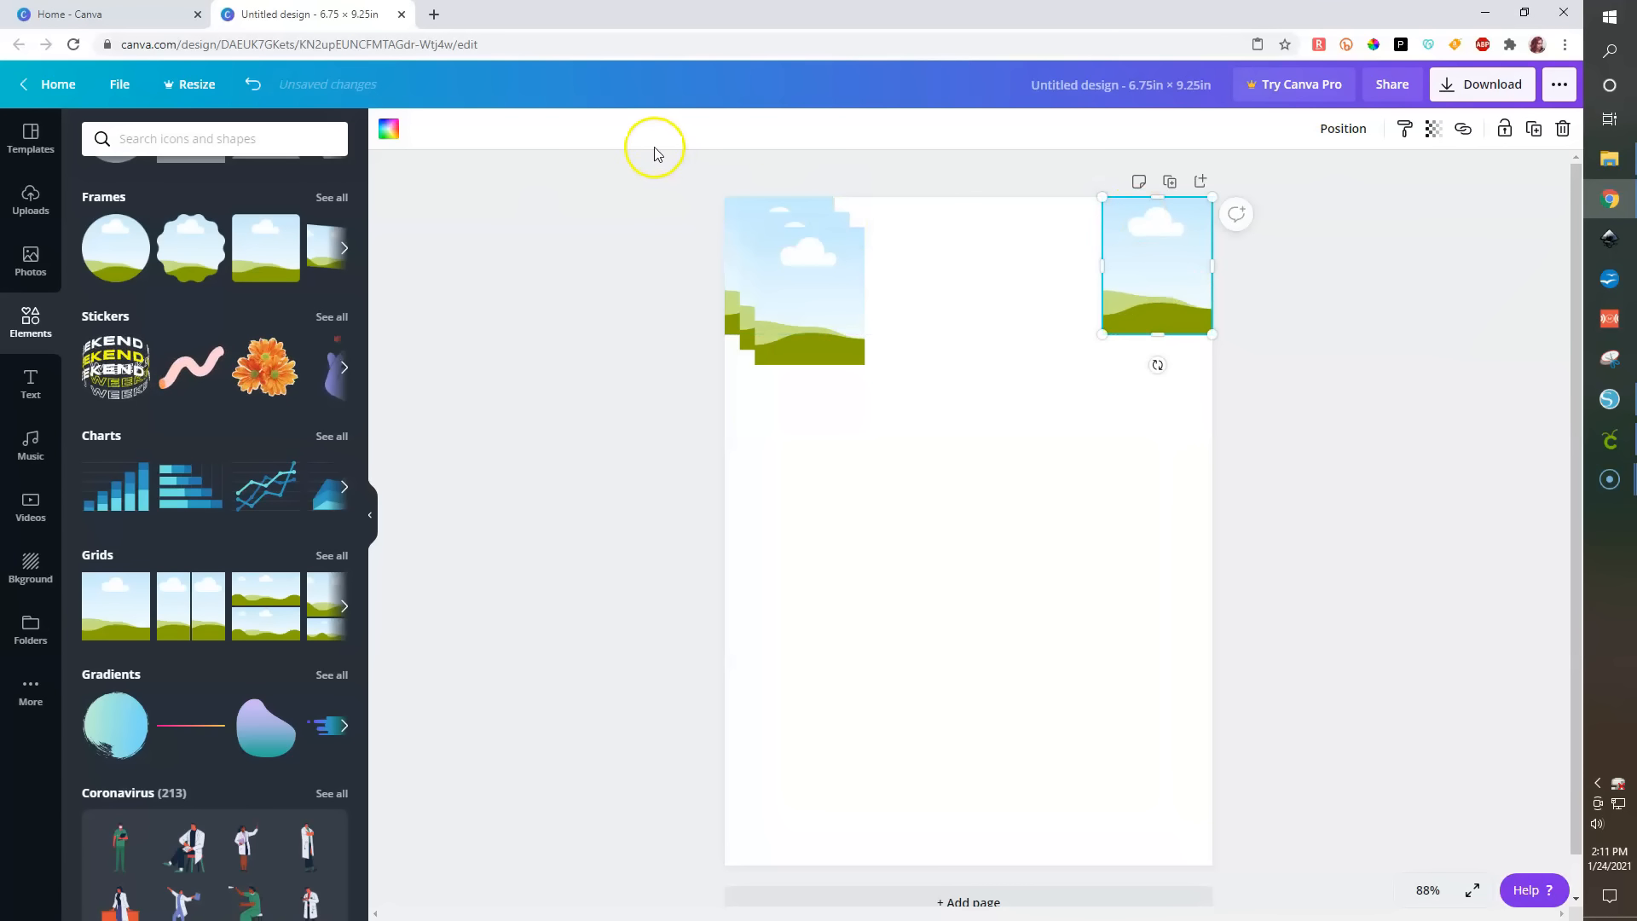
- Select all four frames, align them to the top, and space them evenly horizontally
left_click_drag(648, 155, 1268, 414)
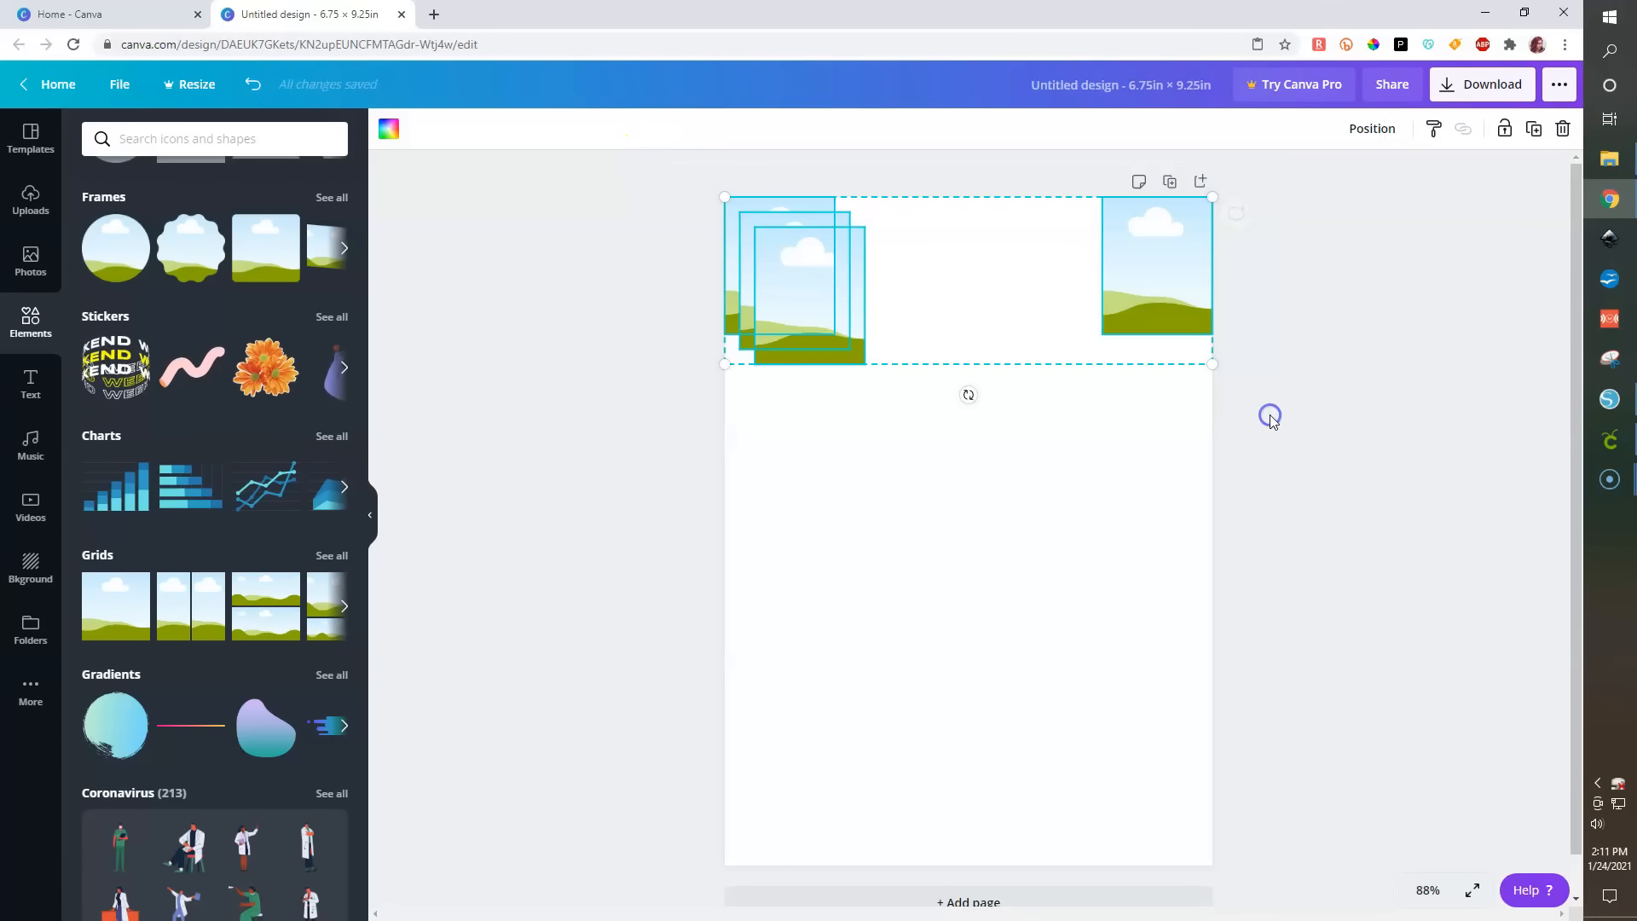
left_click(651, 226)
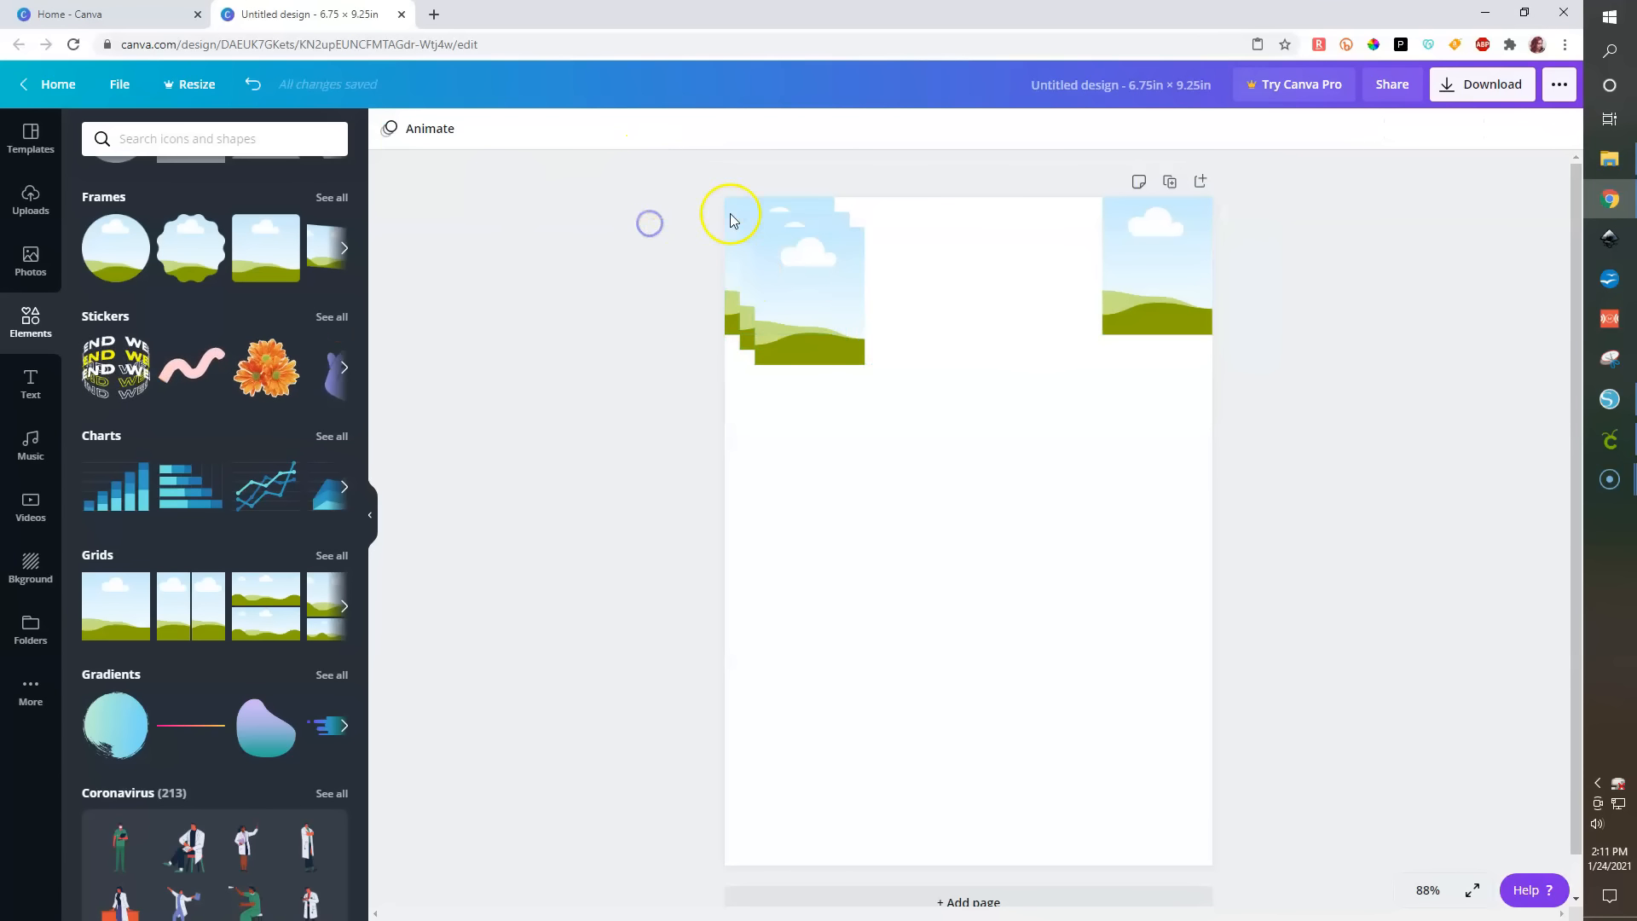
left_click_drag(659, 169, 1290, 508)
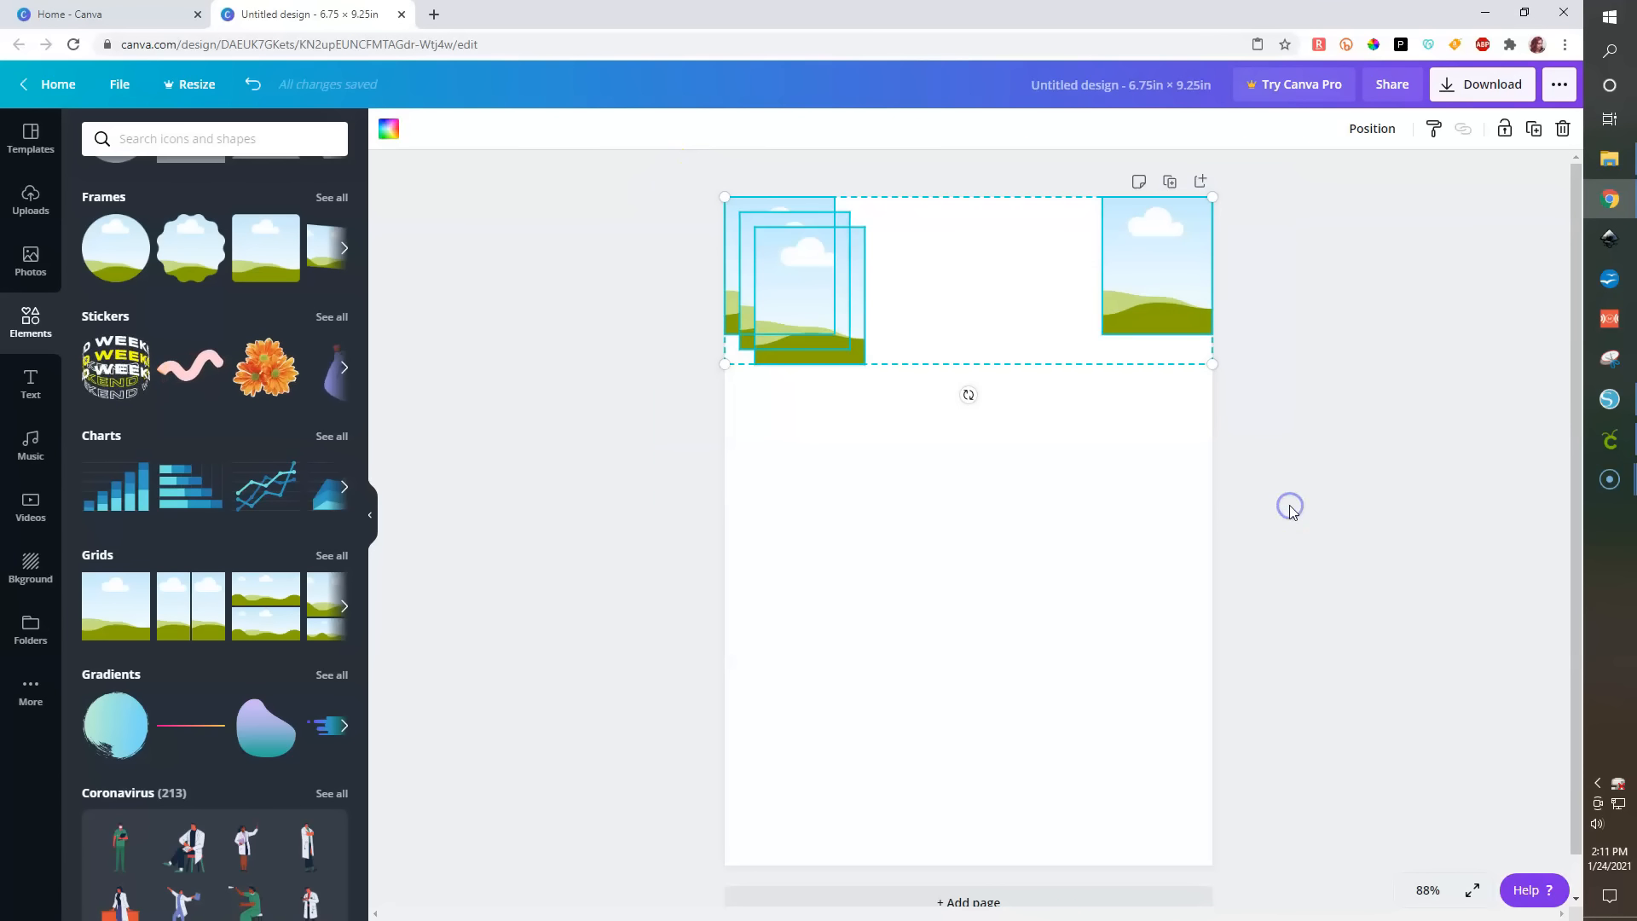
left_click(1372, 129)
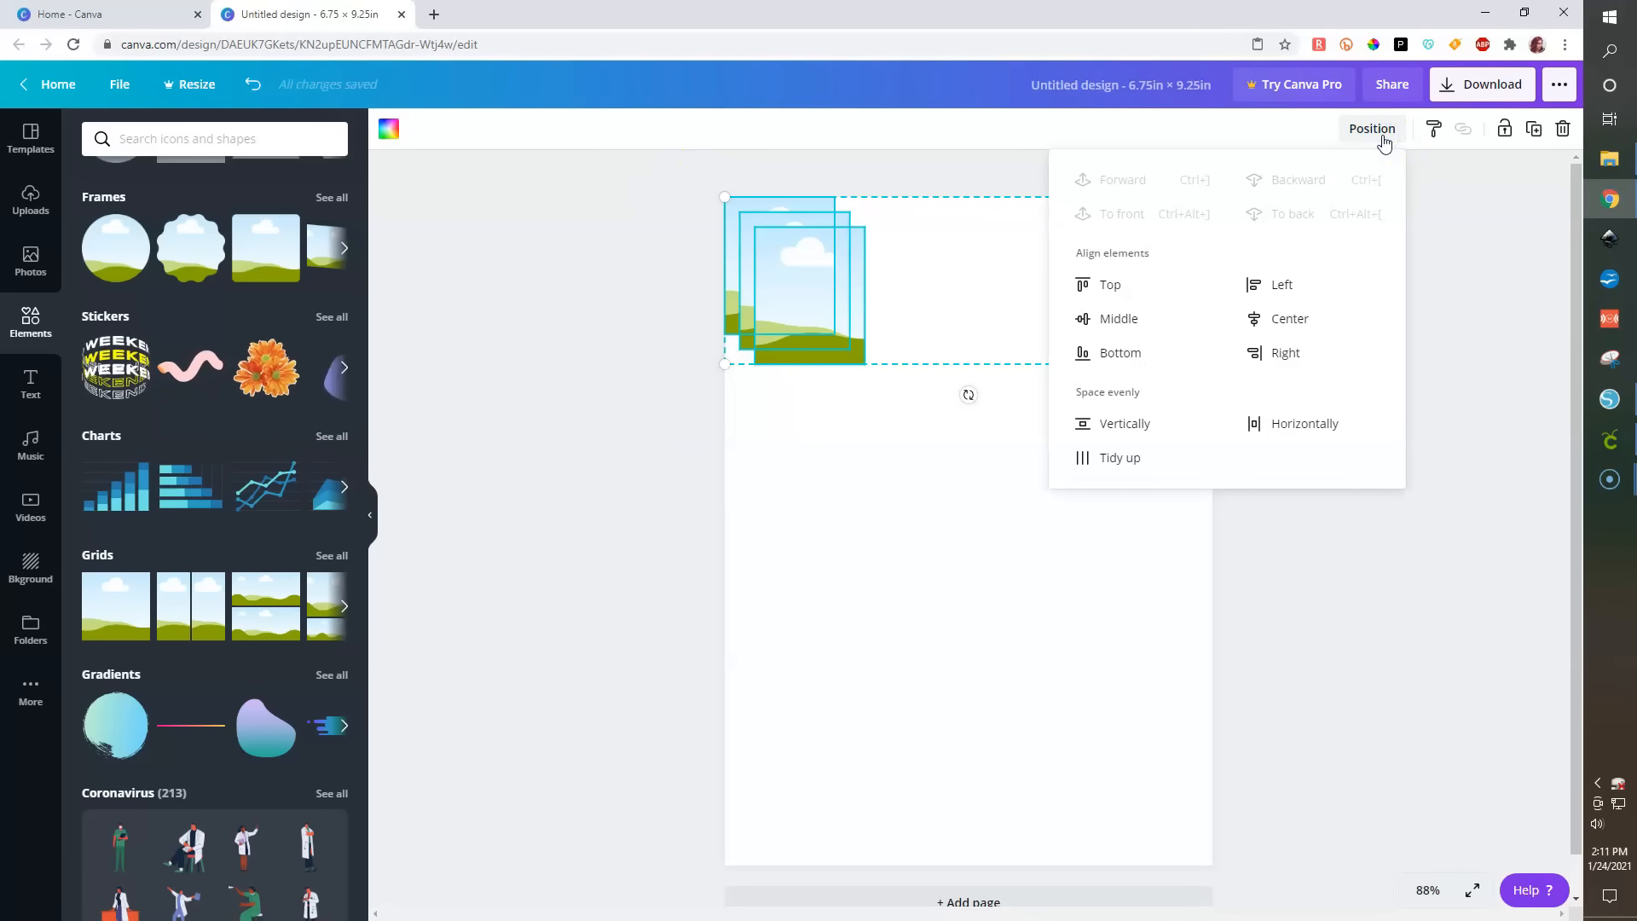
left_click(1106, 289)
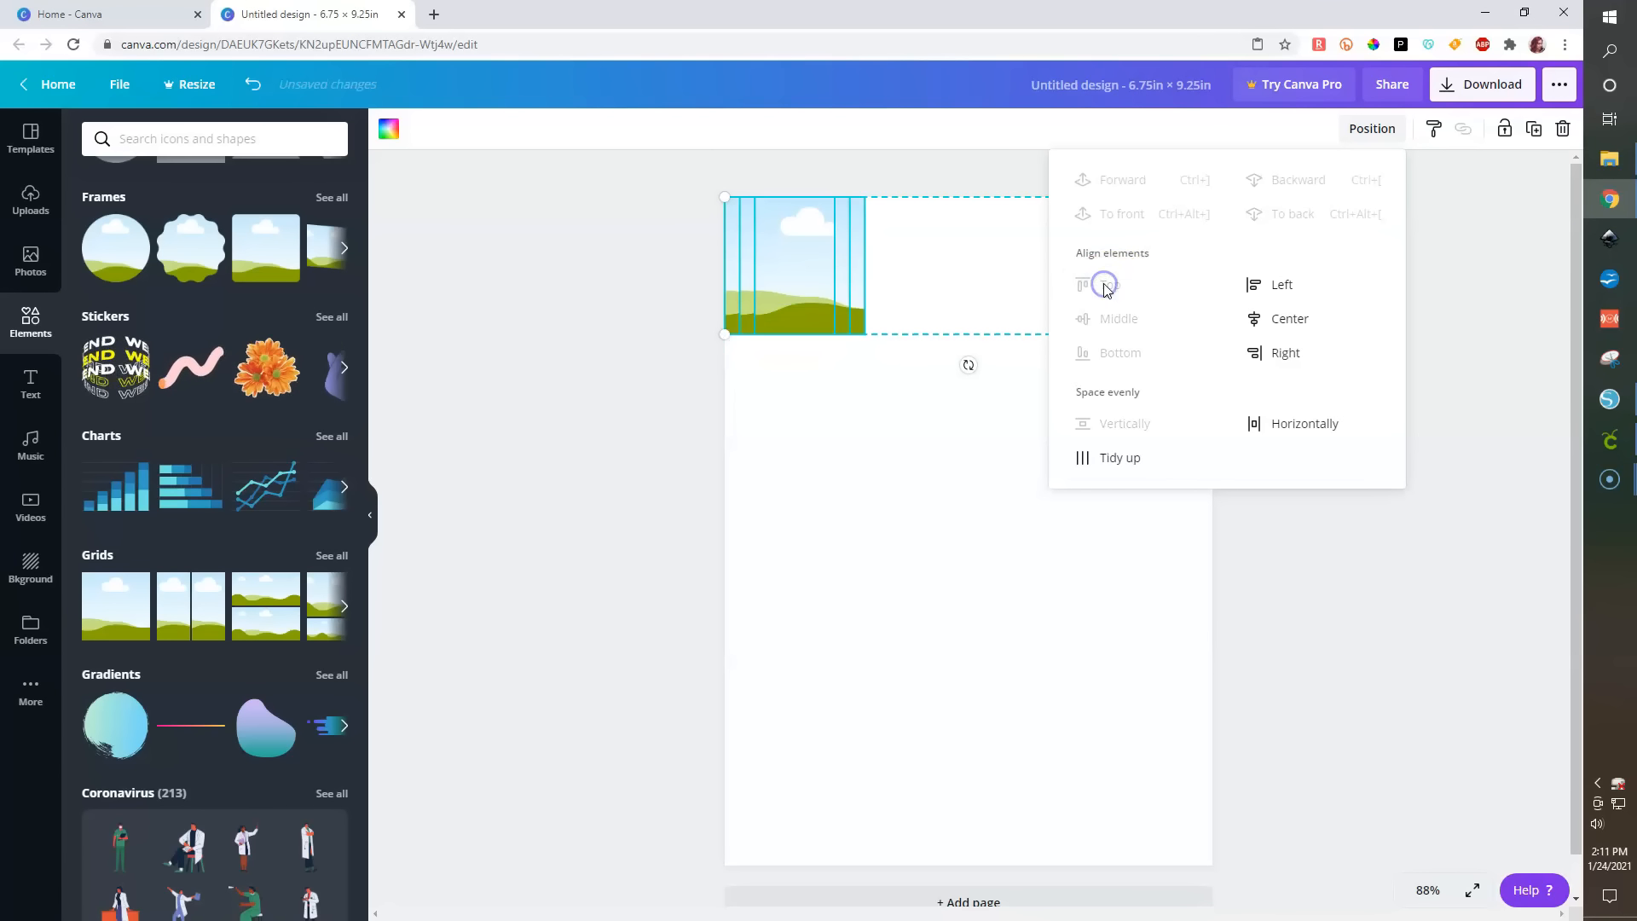
left_click(1285, 424)
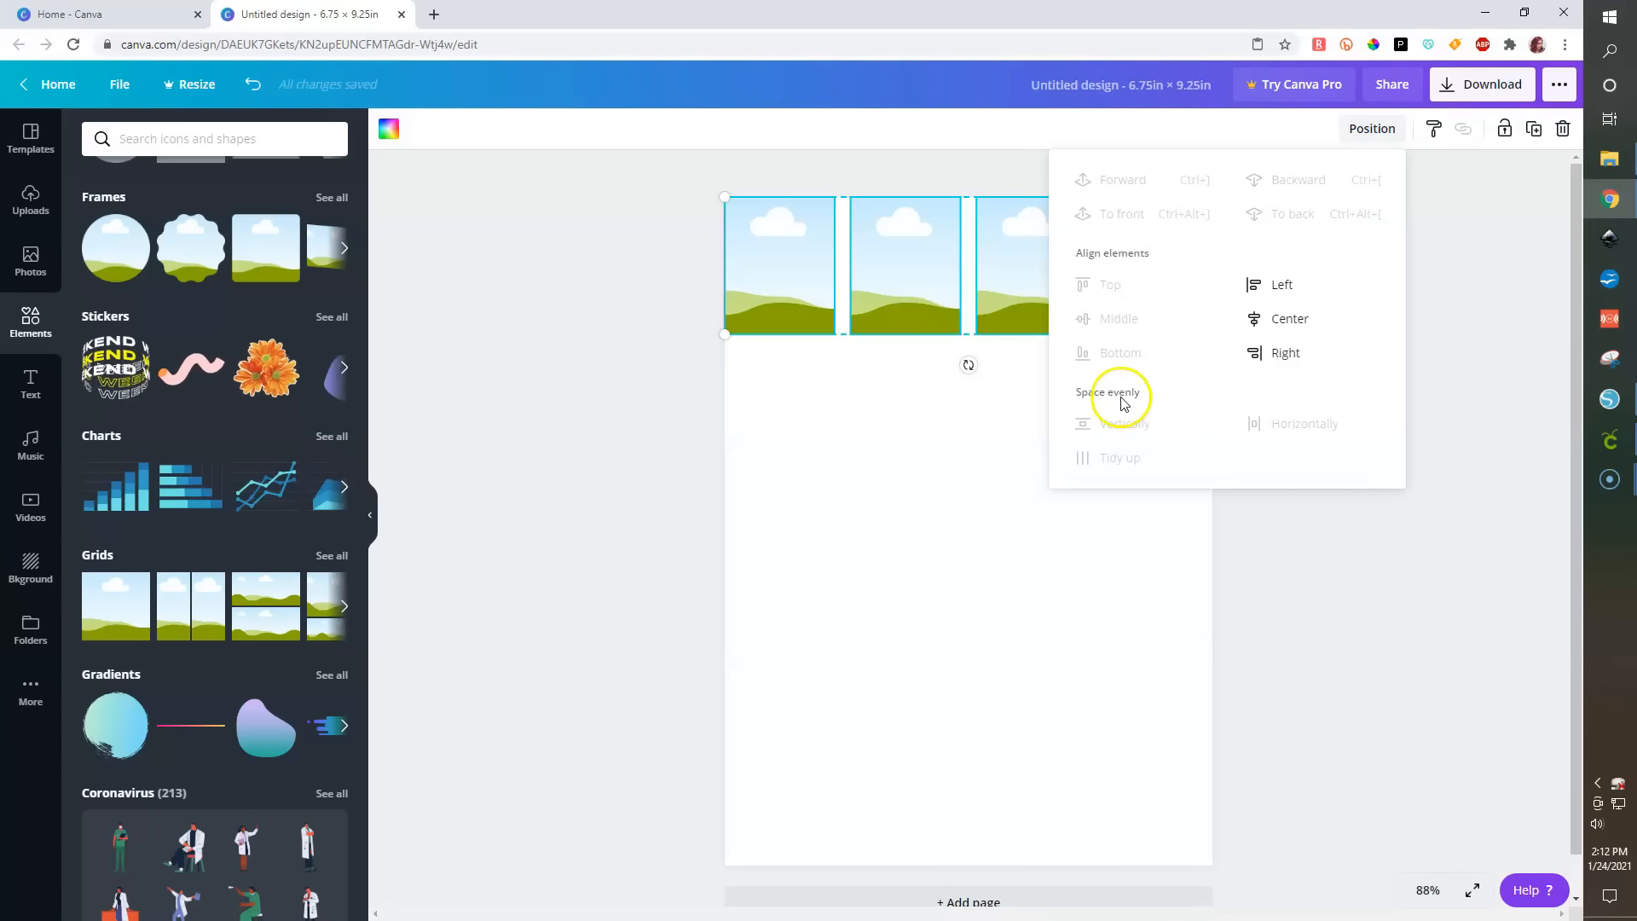
left_click(1319, 651)
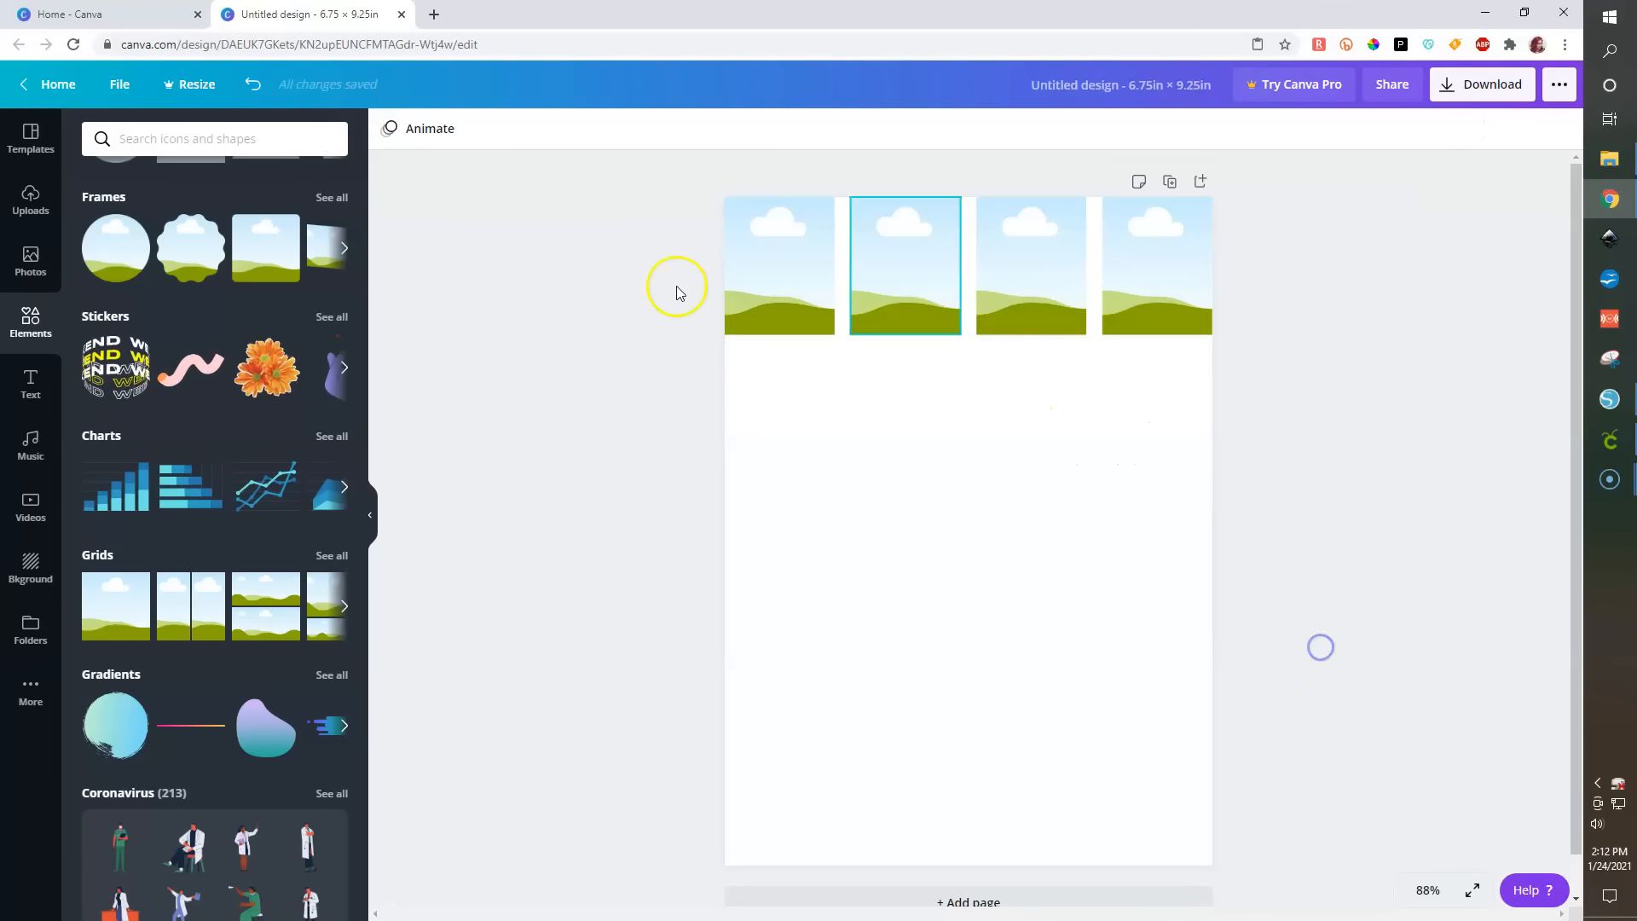
- Duplicate the row of four frames and place the copy directly below the first row
left_click_drag(527, 251, 1274, 319)
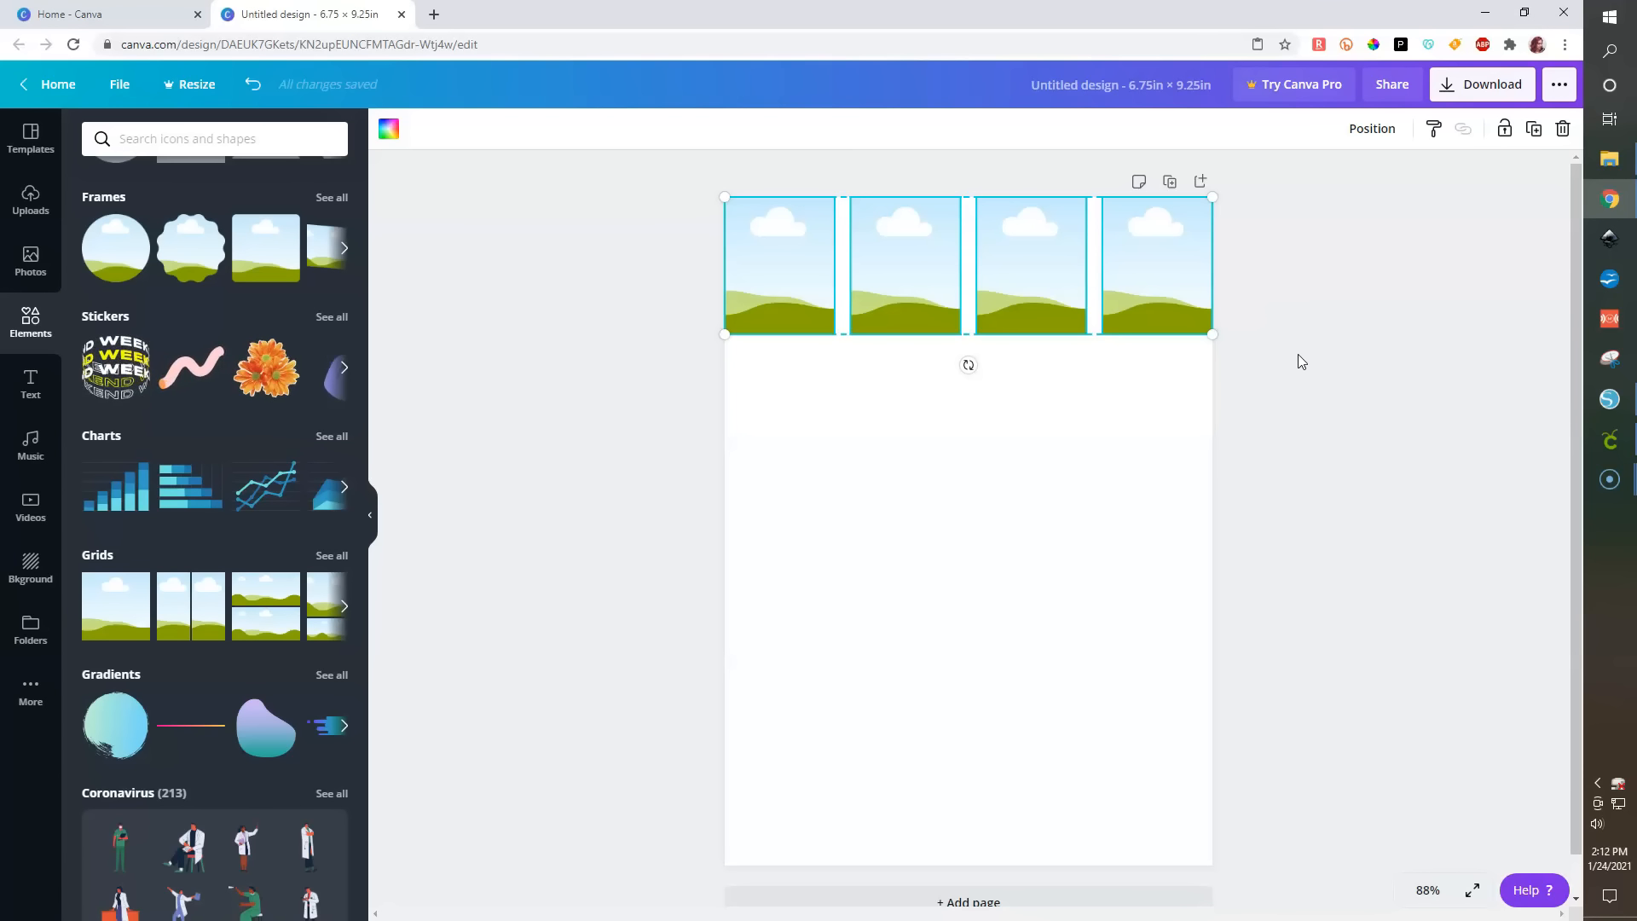
key("ctrl+d")
left_click_drag(1049, 256, 1031, 386)
left_click(1395, 372)
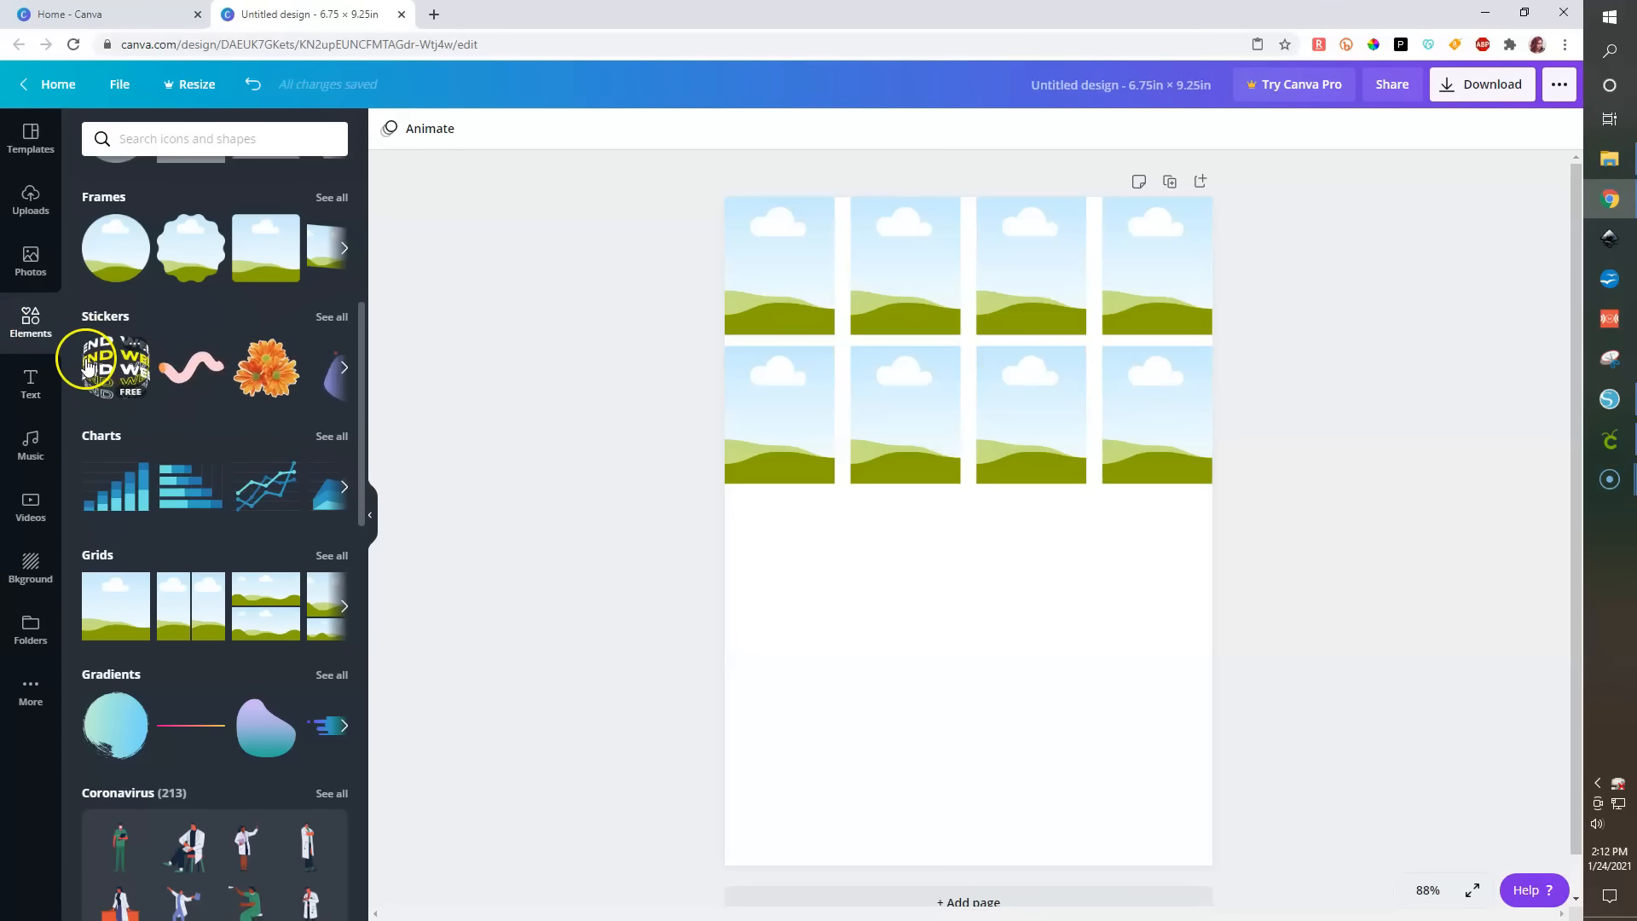
- Add a heart shape from the full Shapes collection and move it toward the page's right edge
scroll(88, 357, "up", 5)
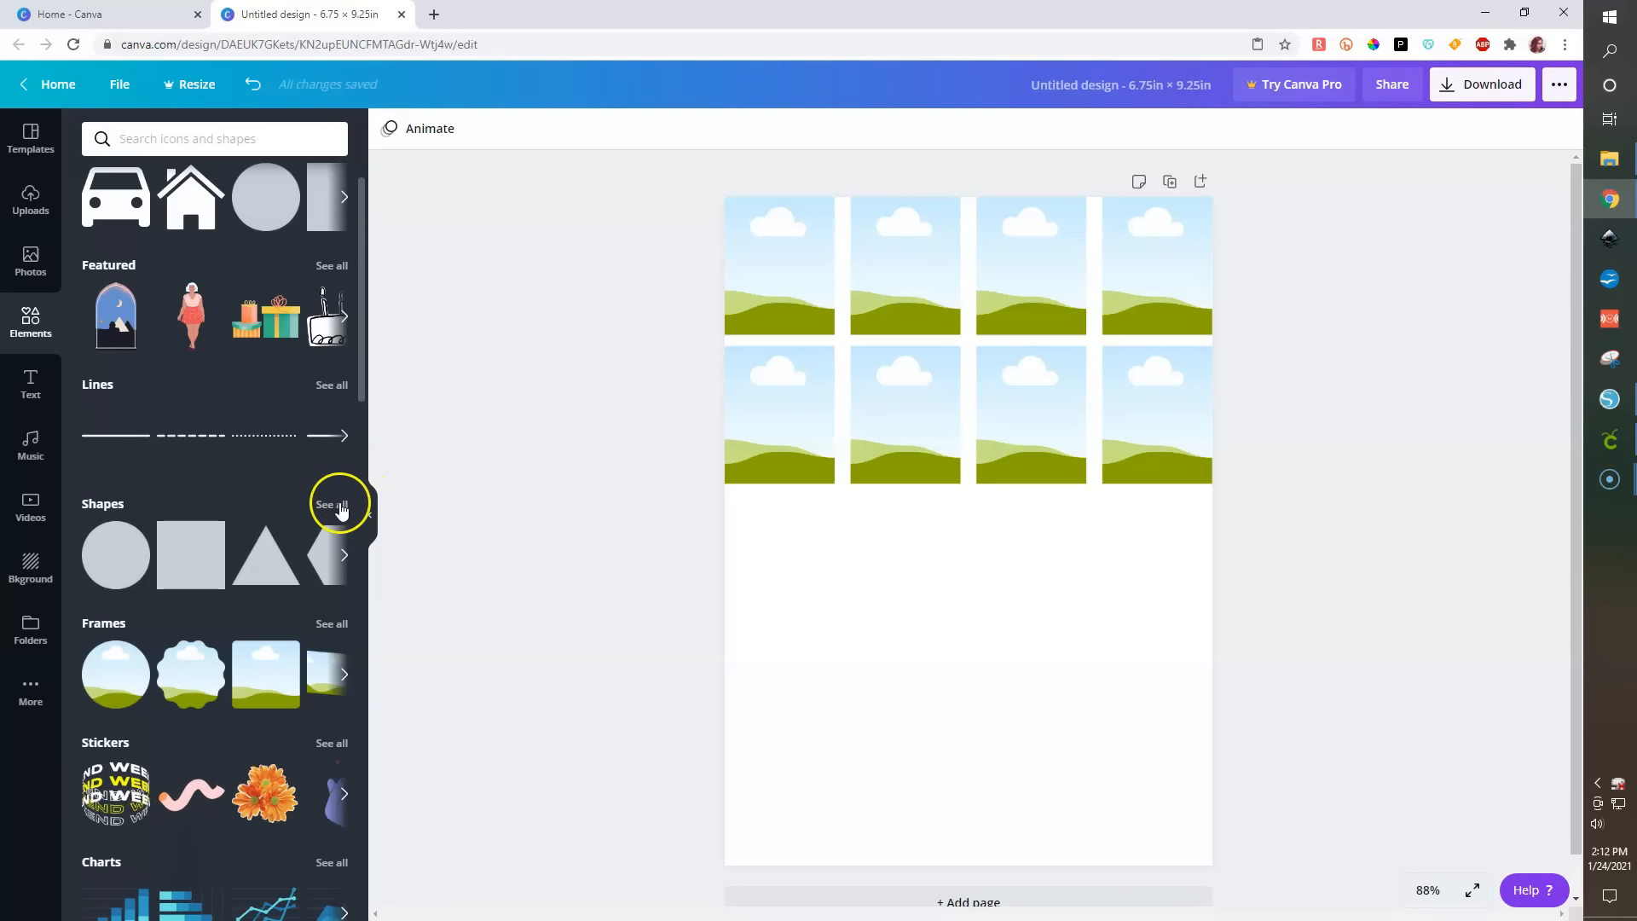
left_click(341, 506)
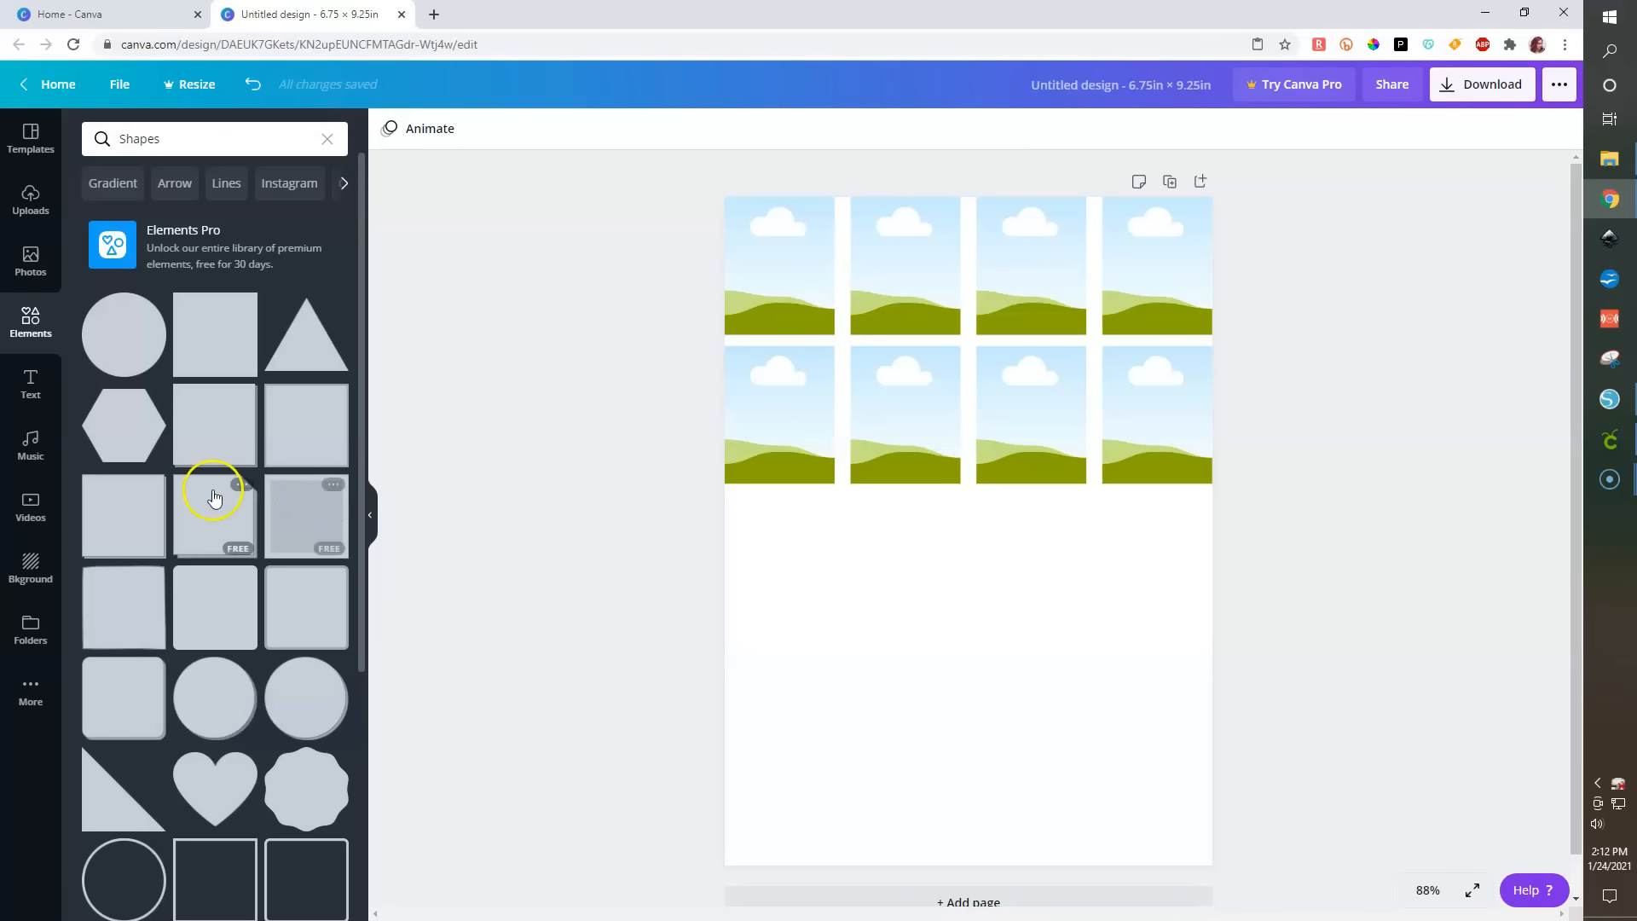
scroll(209, 544, "down", 3)
scroll(208, 544, "down", 3)
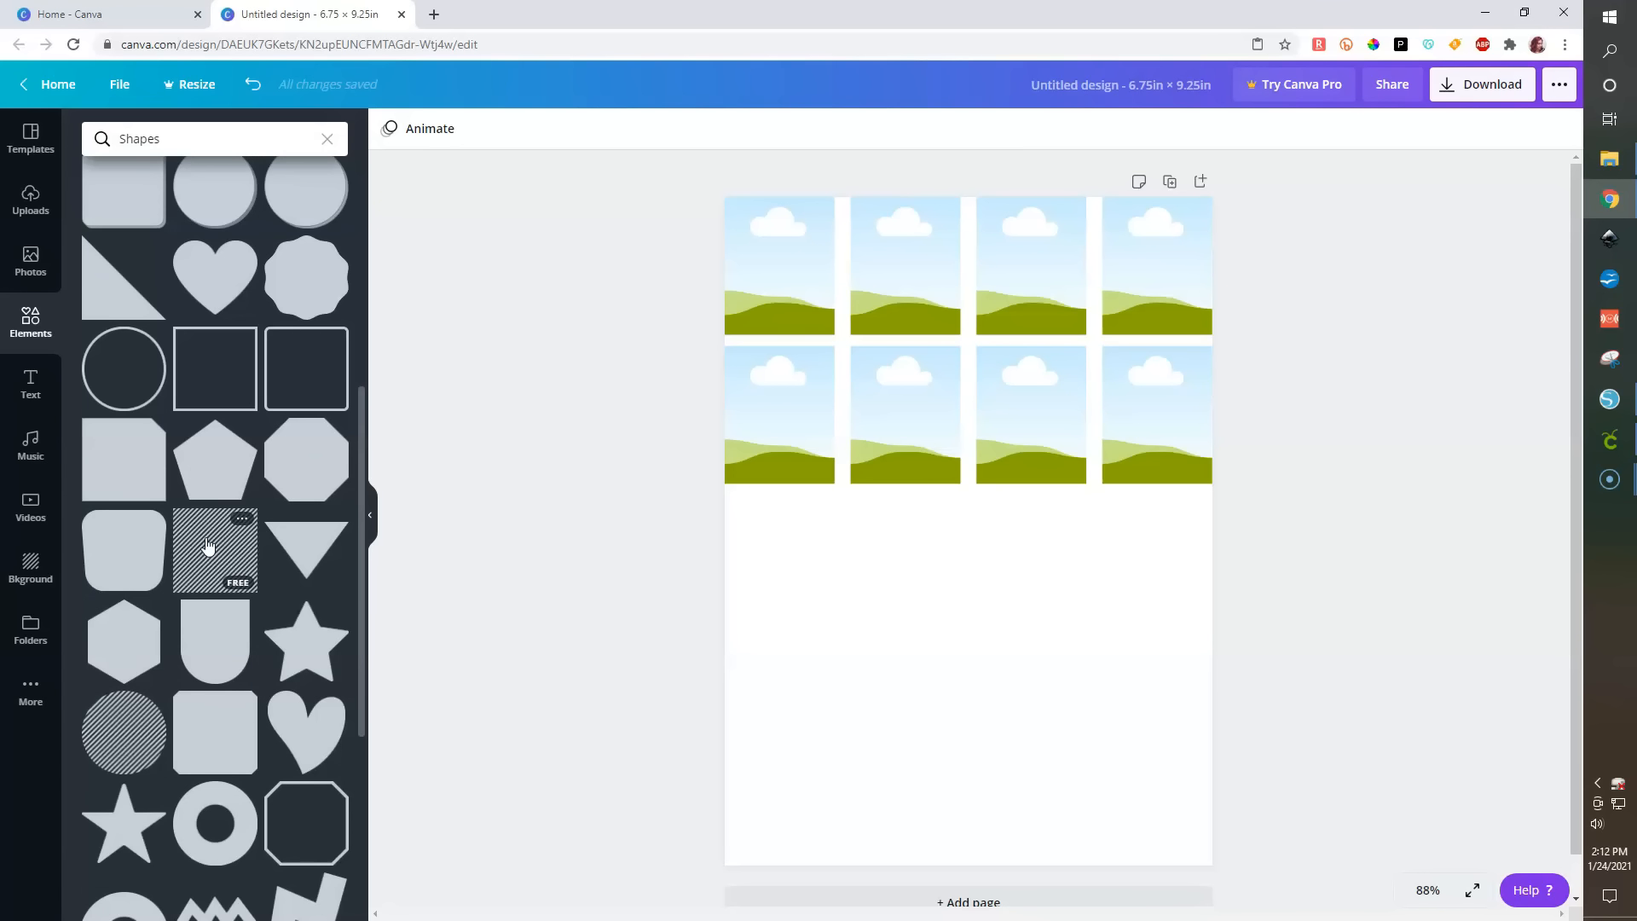
scroll(208, 546, "down", 2)
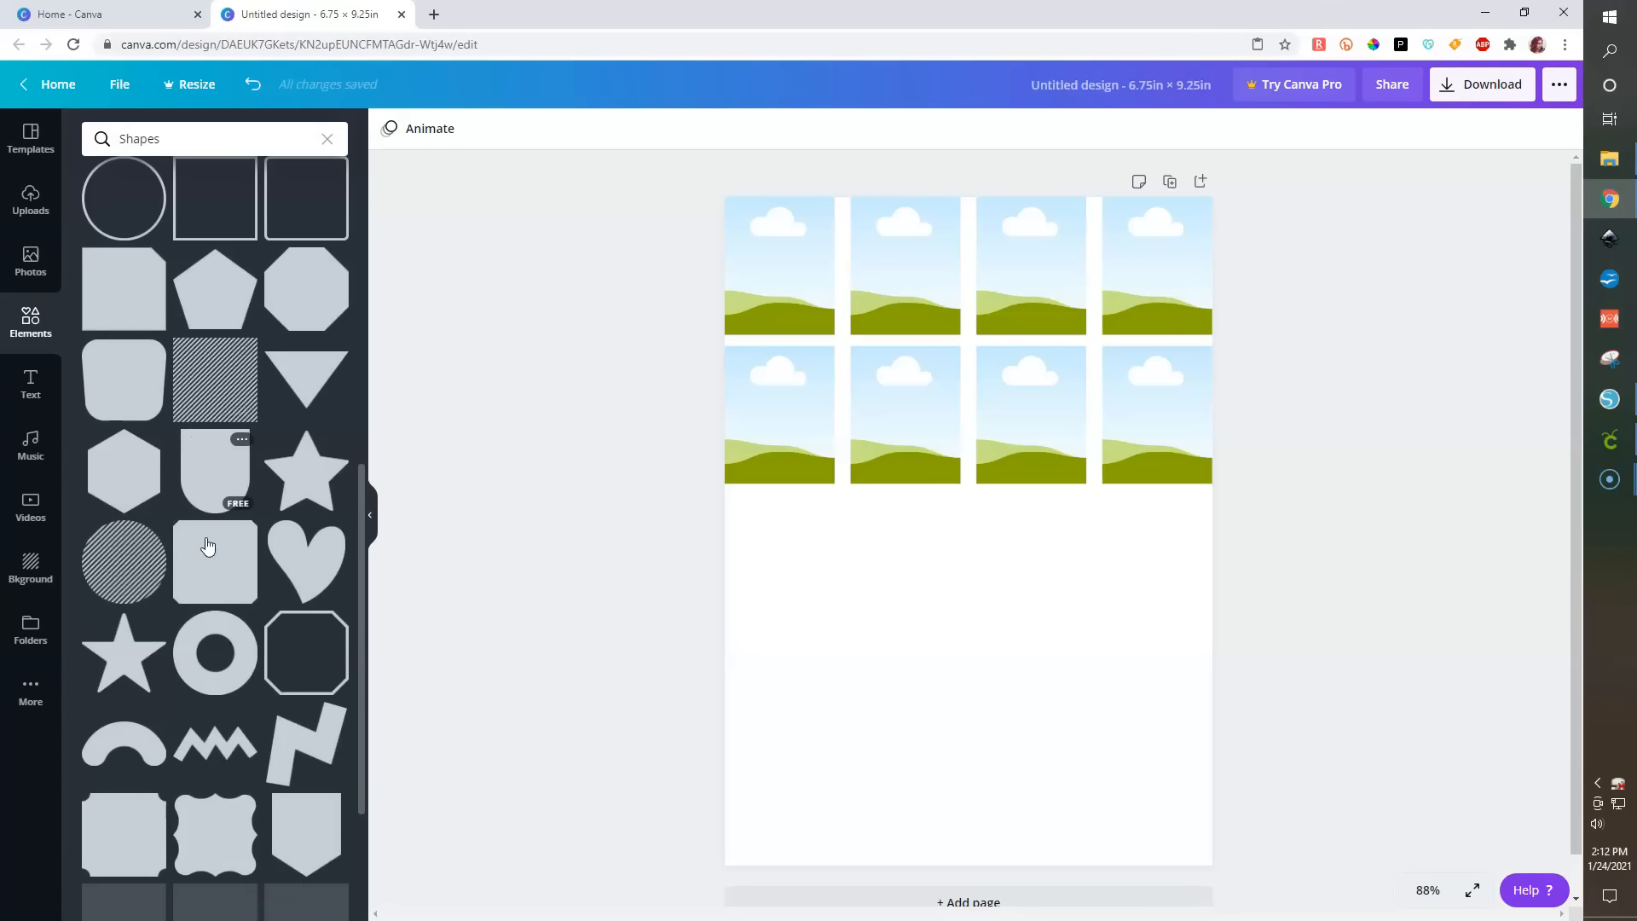
scroll(300, 570, "down", 4)
left_click(309, 582)
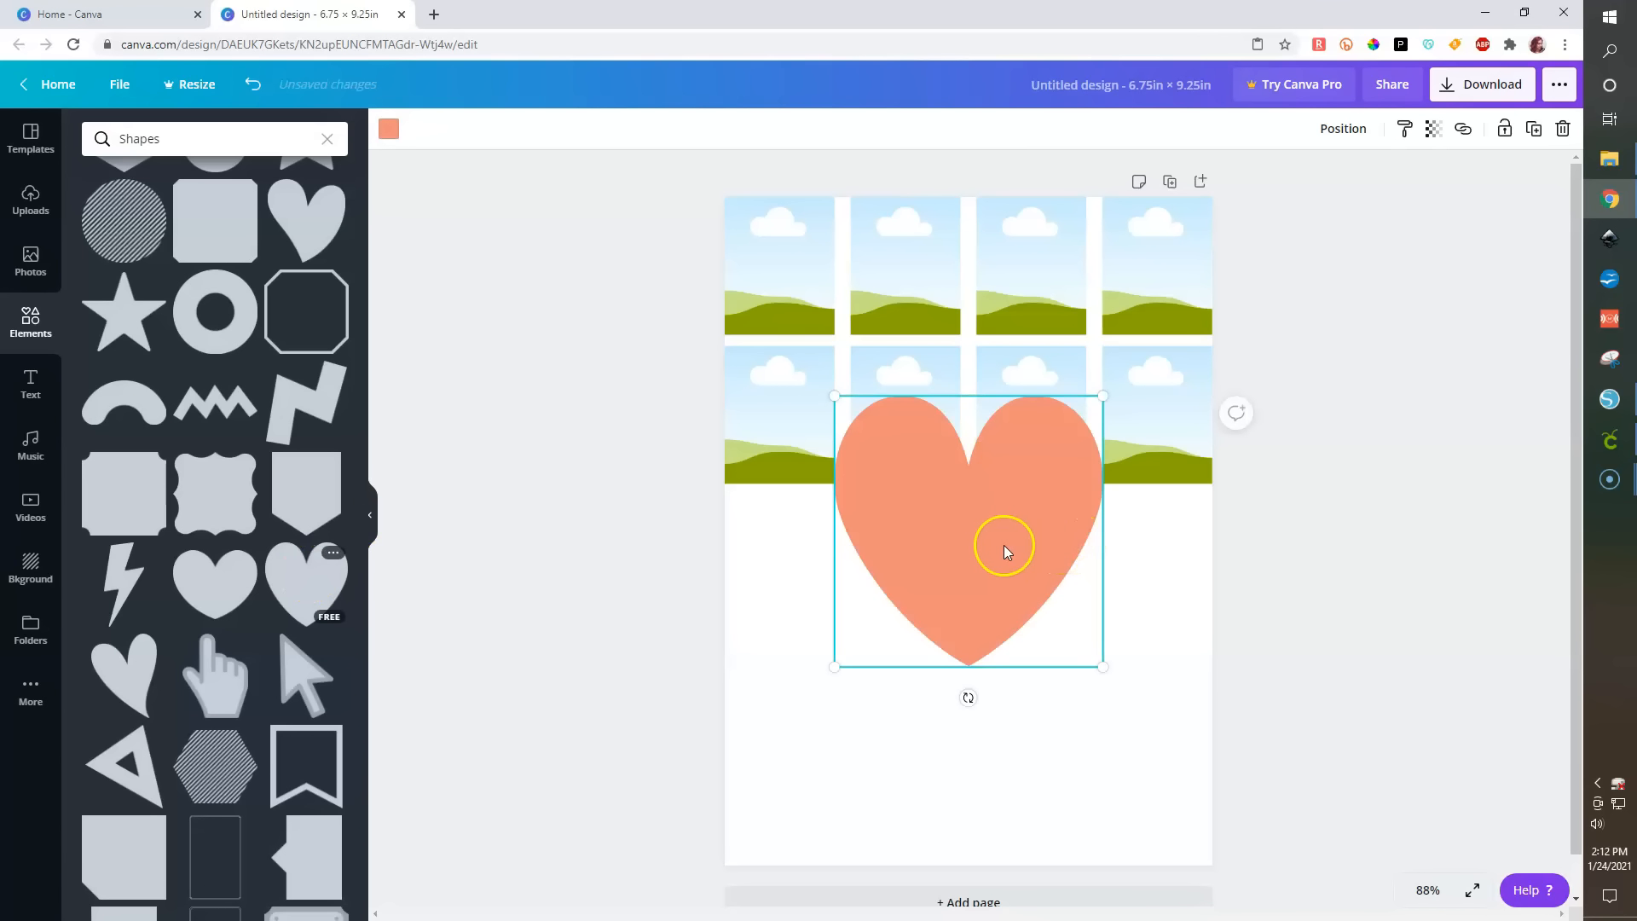
left_click_drag(989, 548, 1177, 585)
- Browse the shapes collection and add the dome-topped rectangle, placing it near the page's lower-left area
scroll(158, 631, "down", 3)
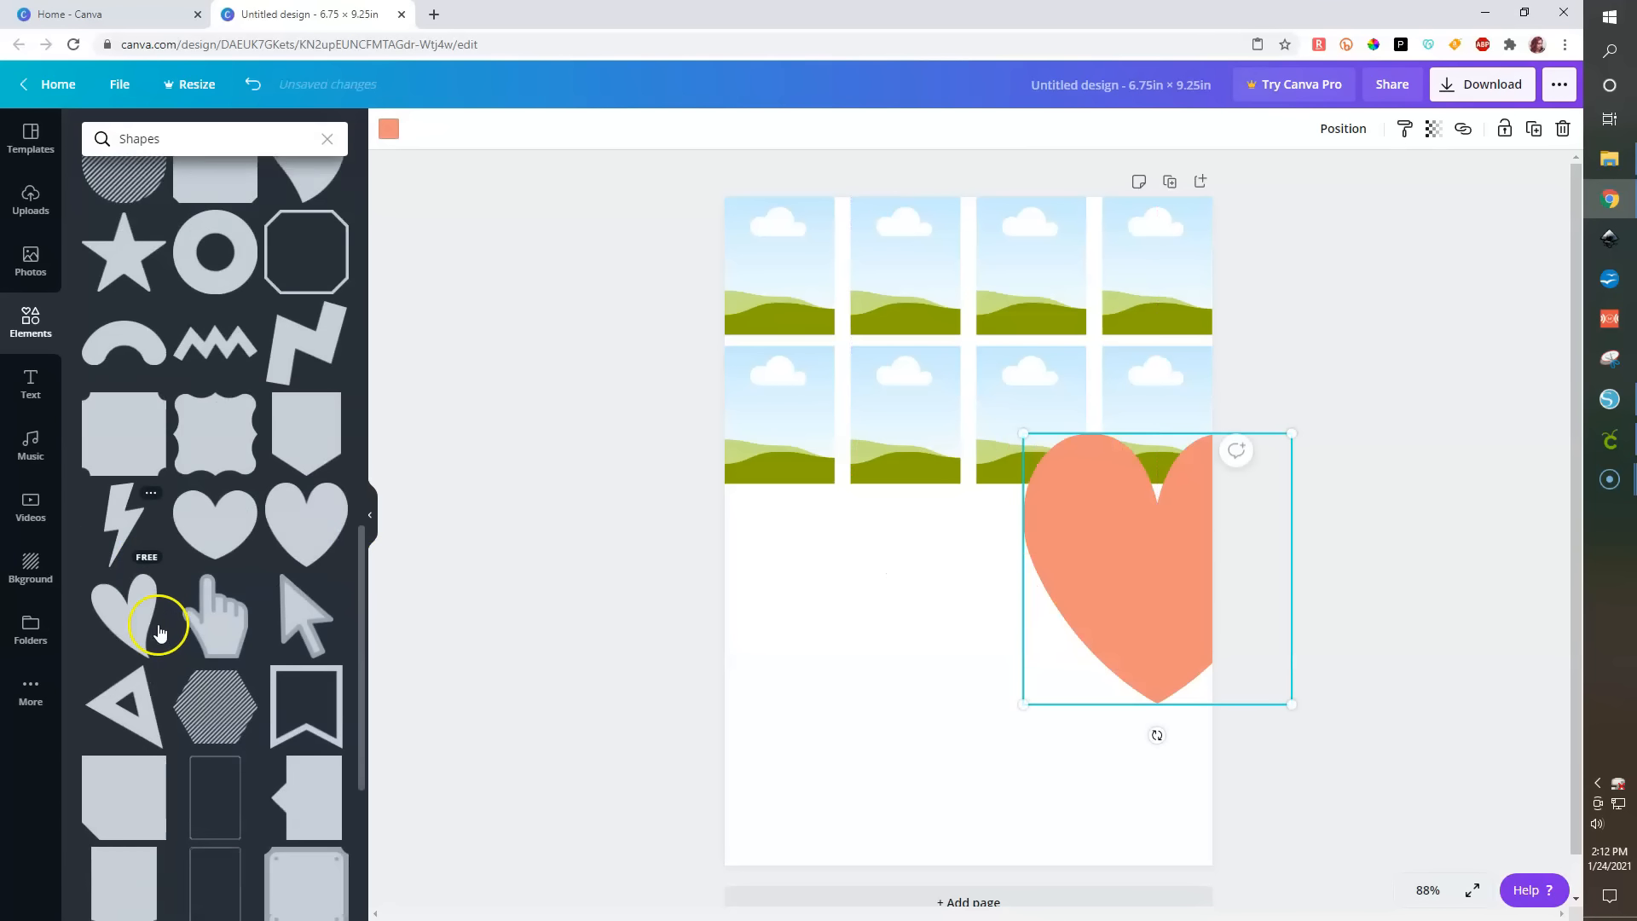
scroll(158, 632, "down", 3)
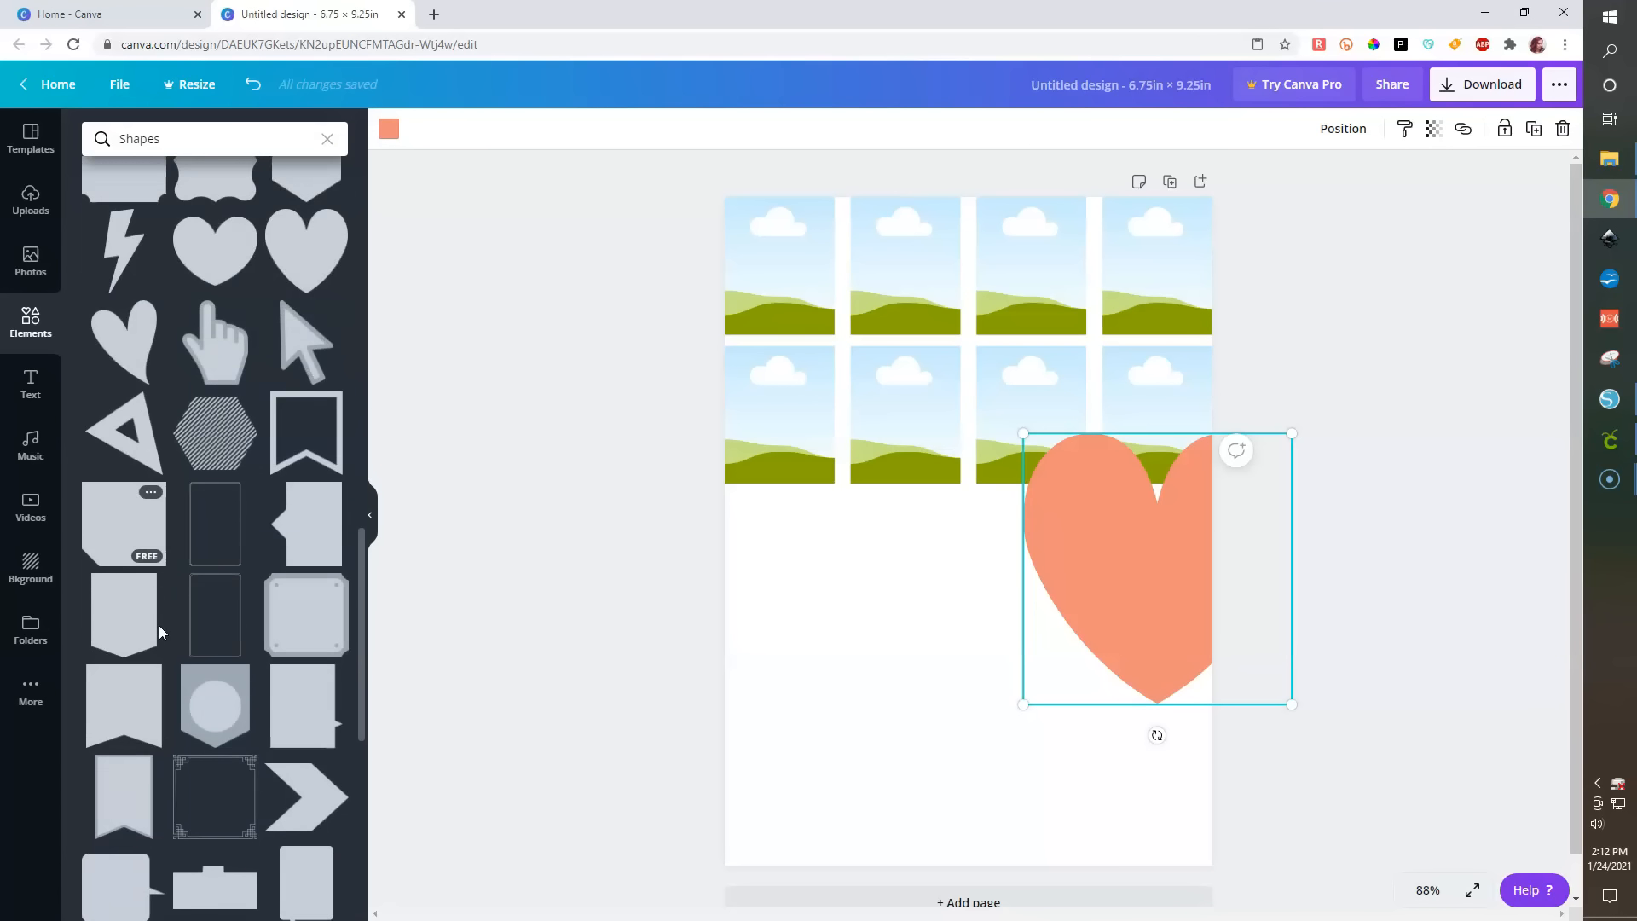
scroll(156, 632, "down", 1)
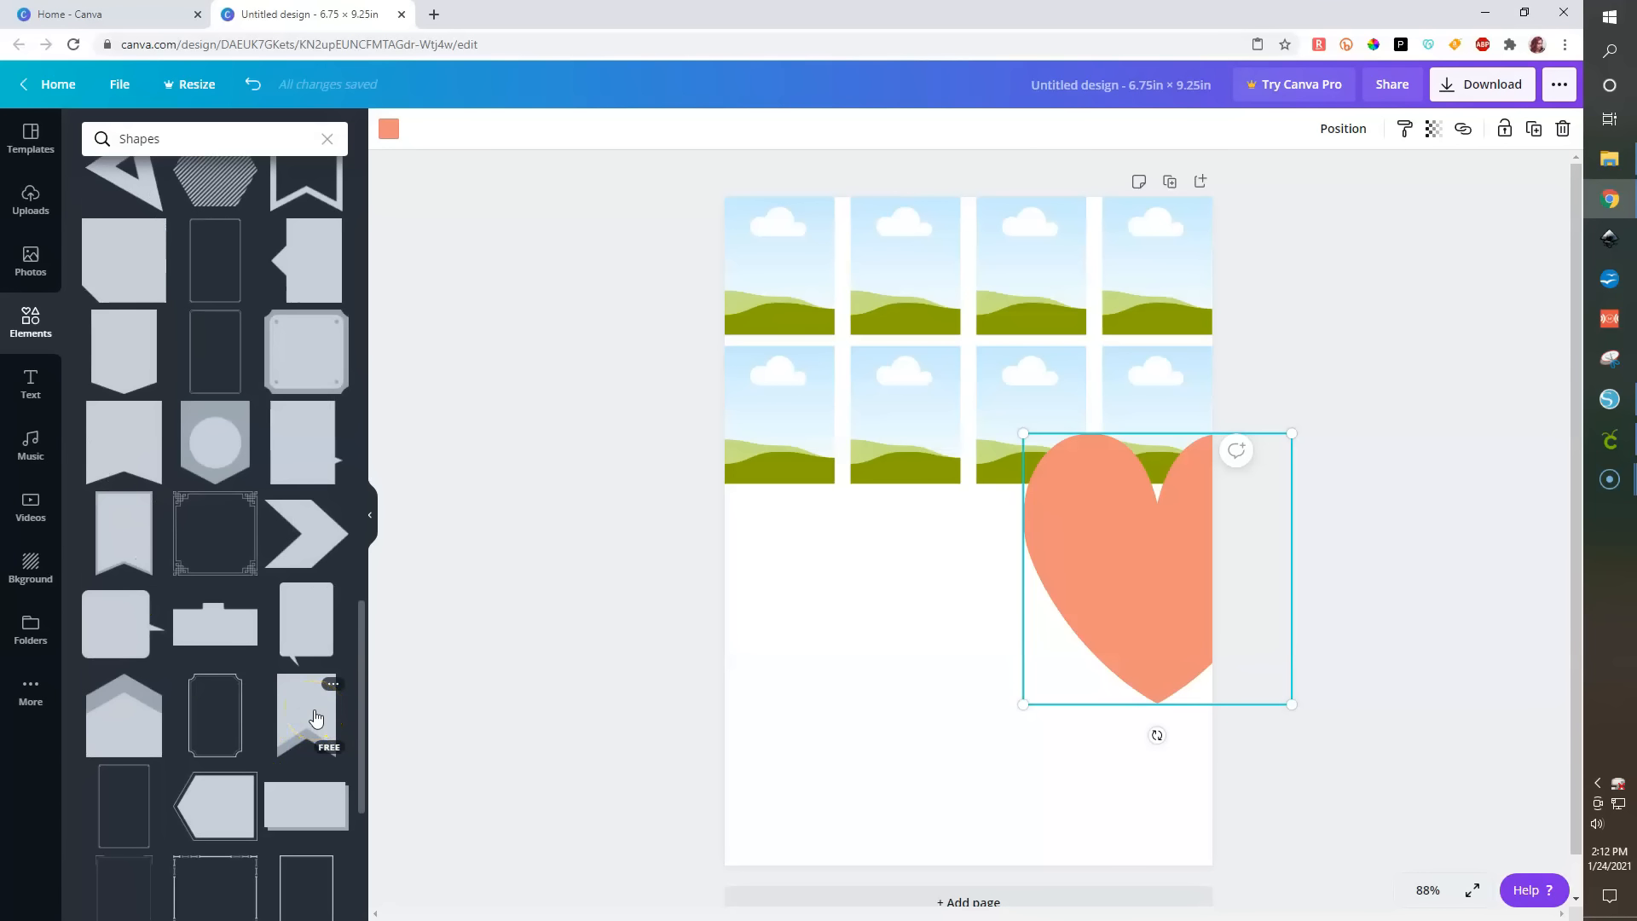
scroll(315, 719, "down", 5)
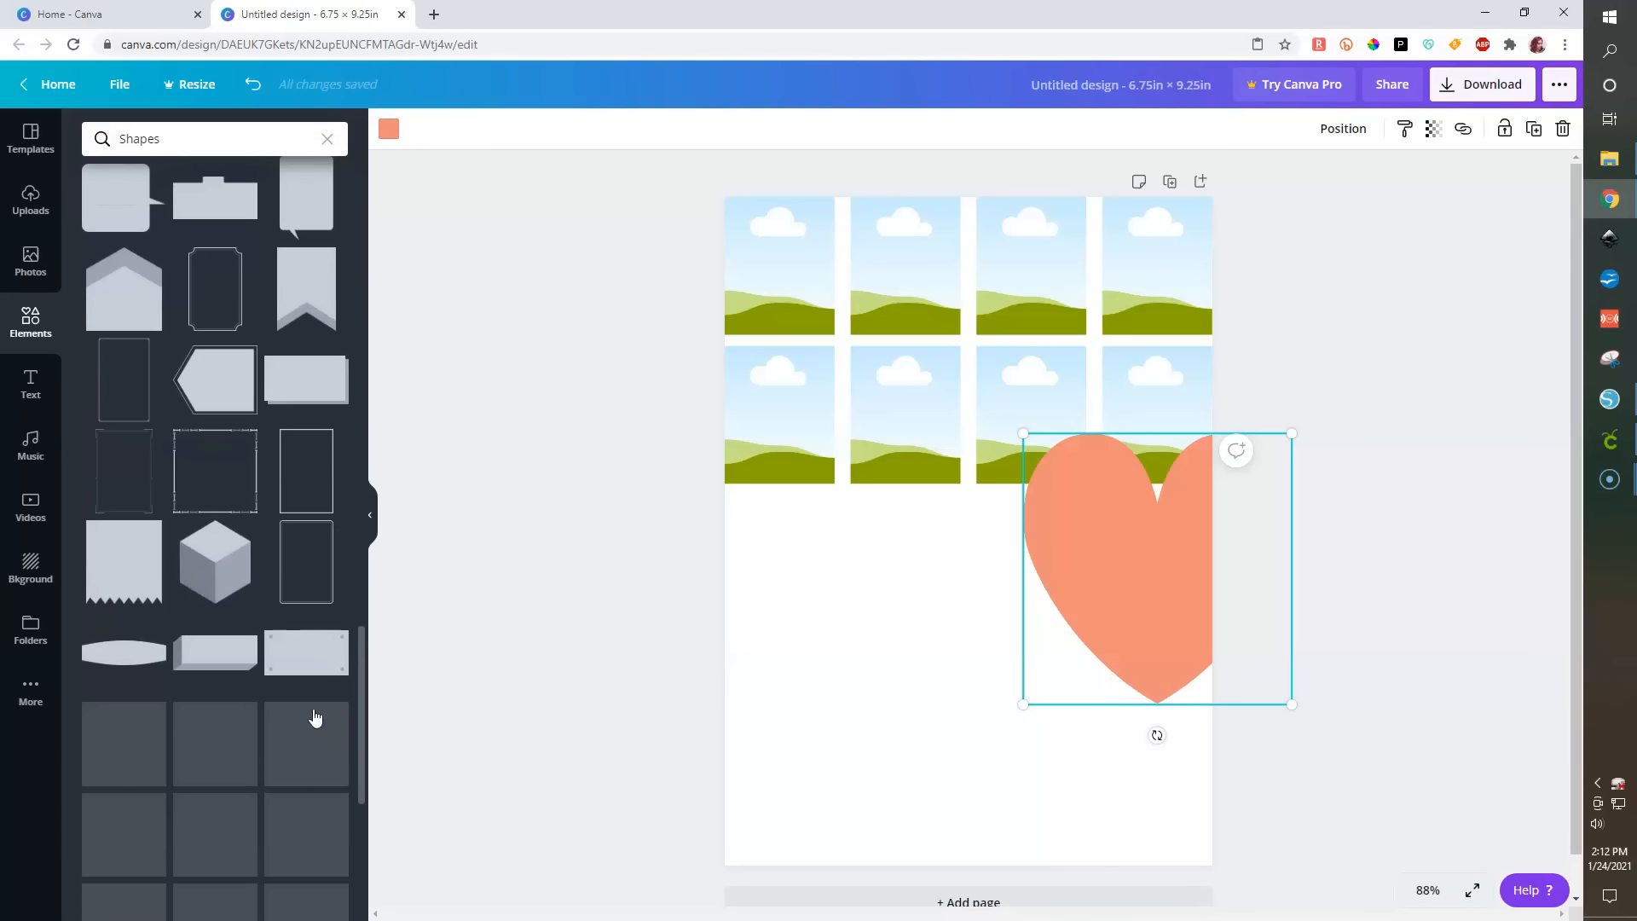
scroll(182, 657, "up", 3)
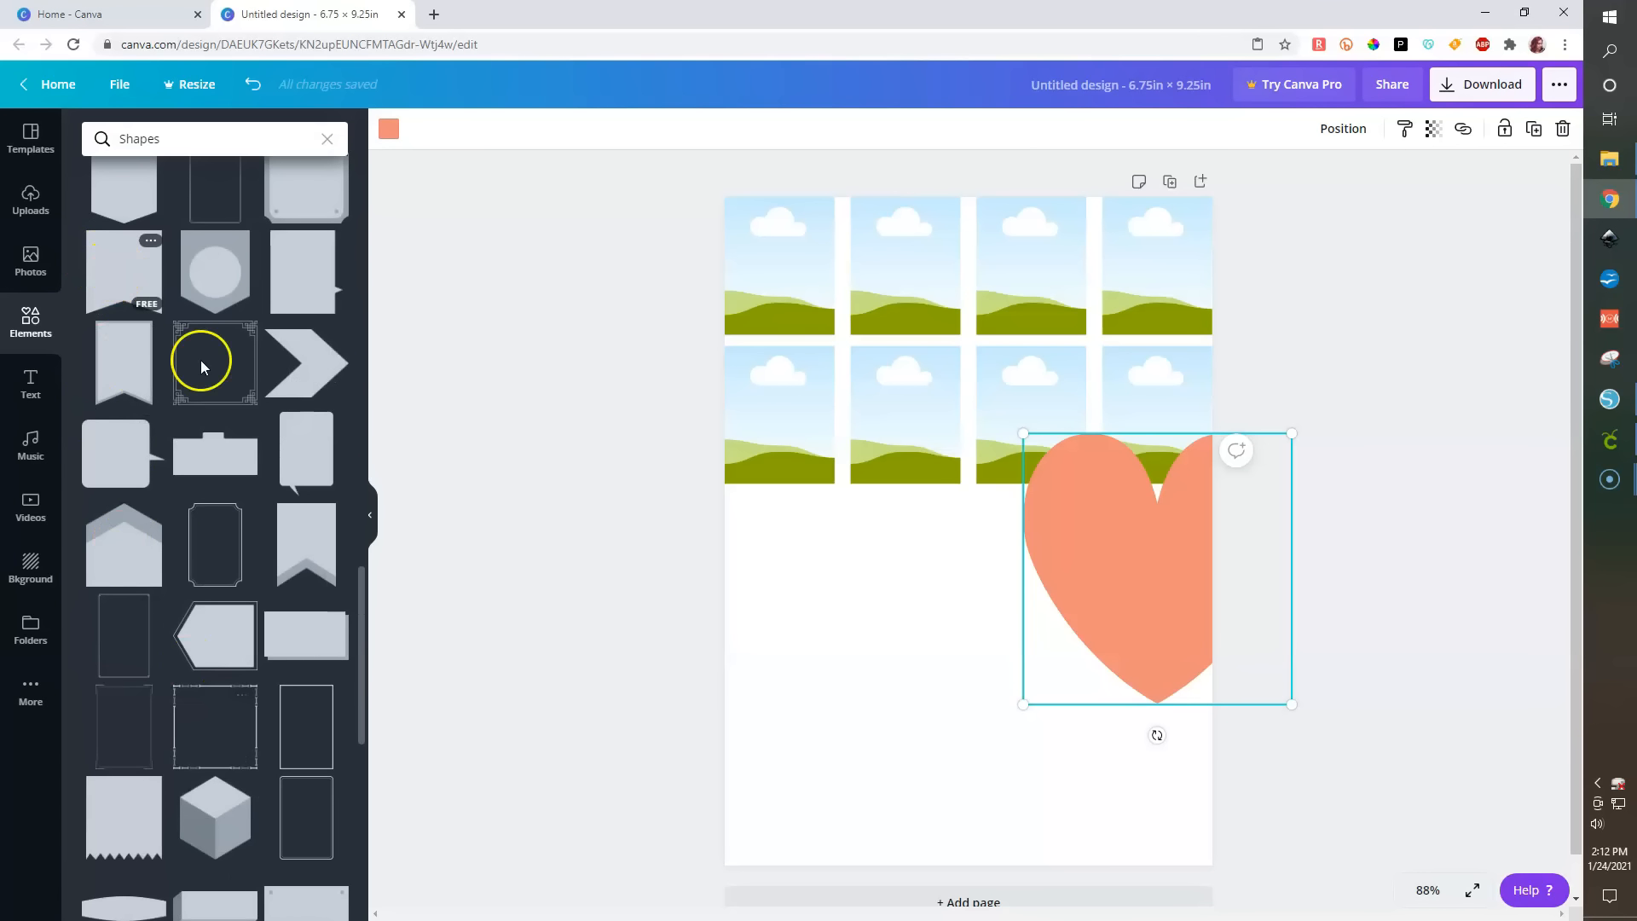
scroll(299, 712, "down", 4)
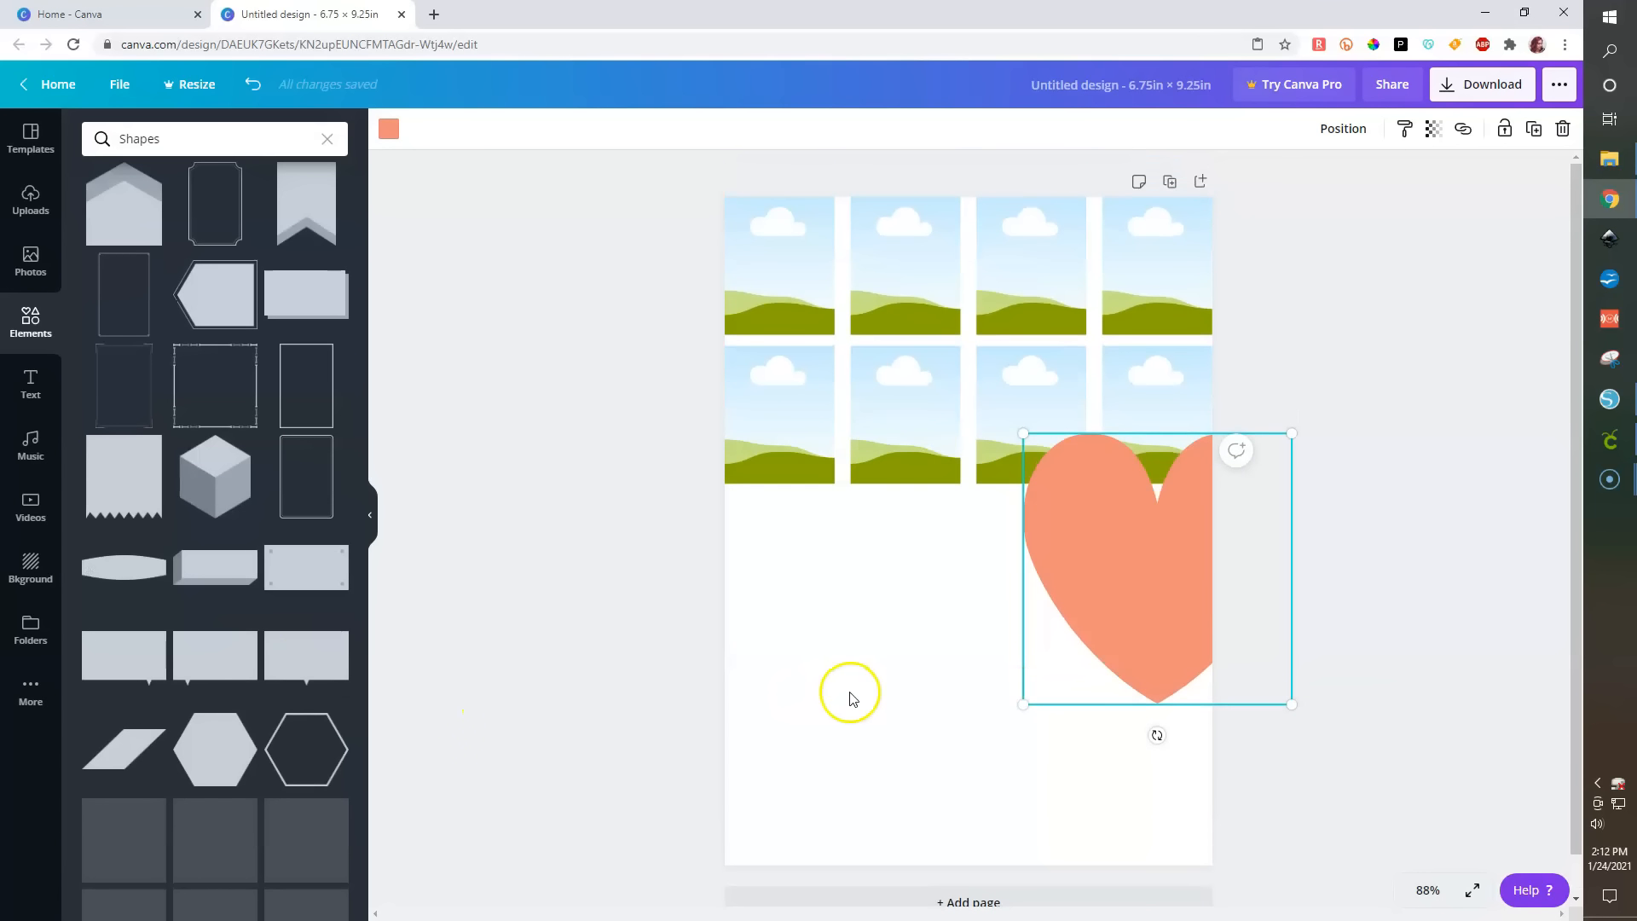
scroll(219, 678, "down", 6)
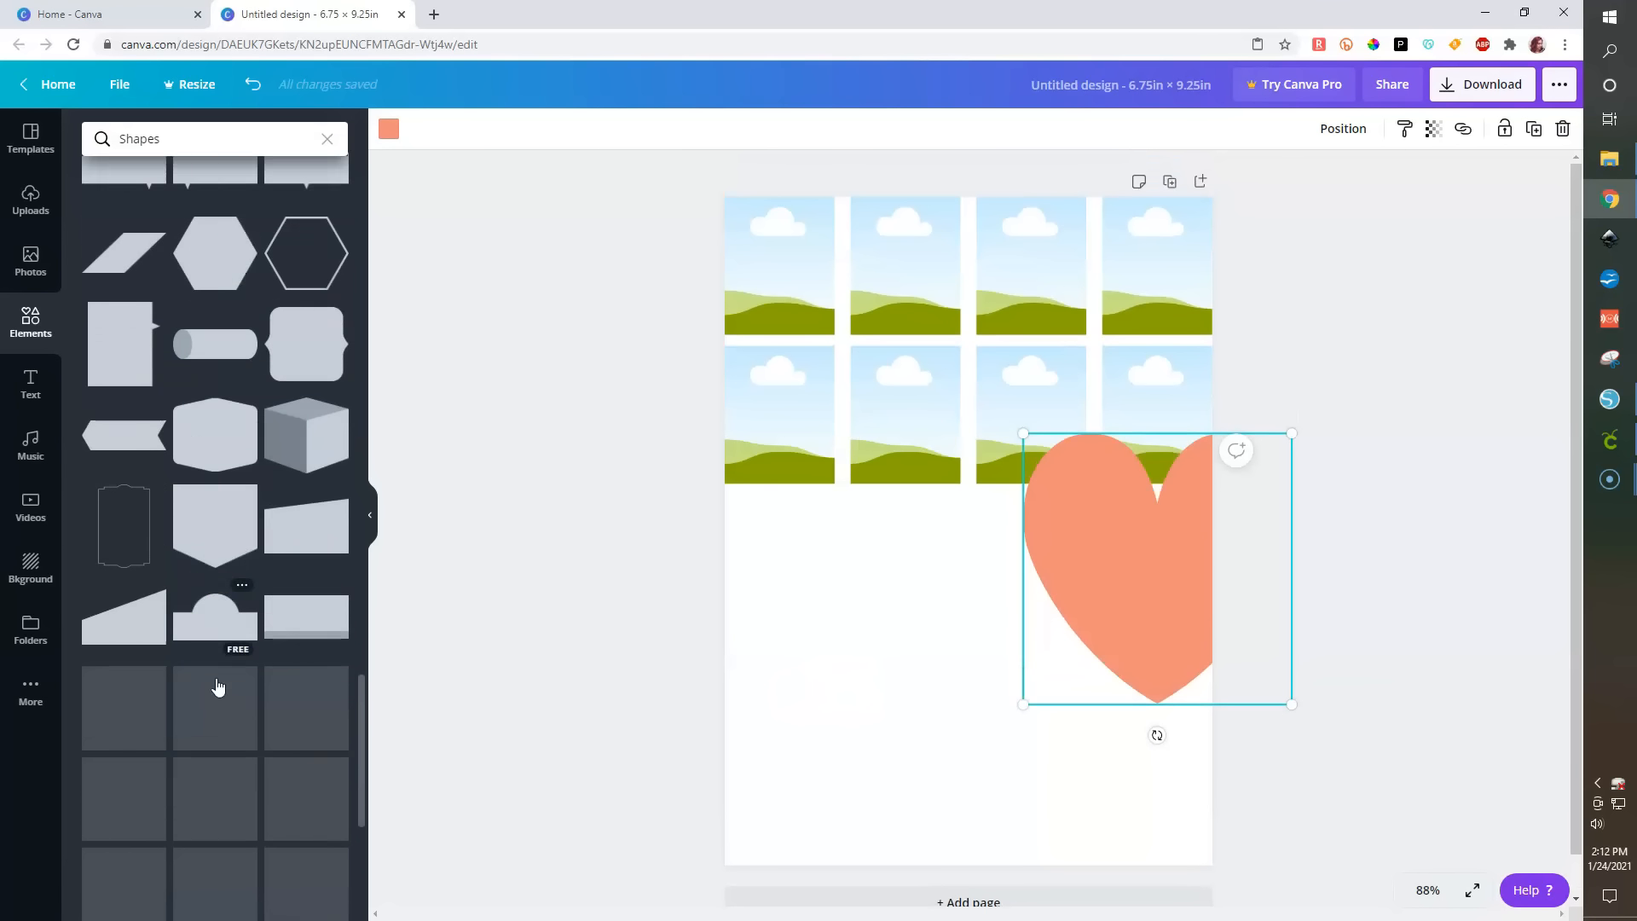
scroll(224, 678, "down", 1)
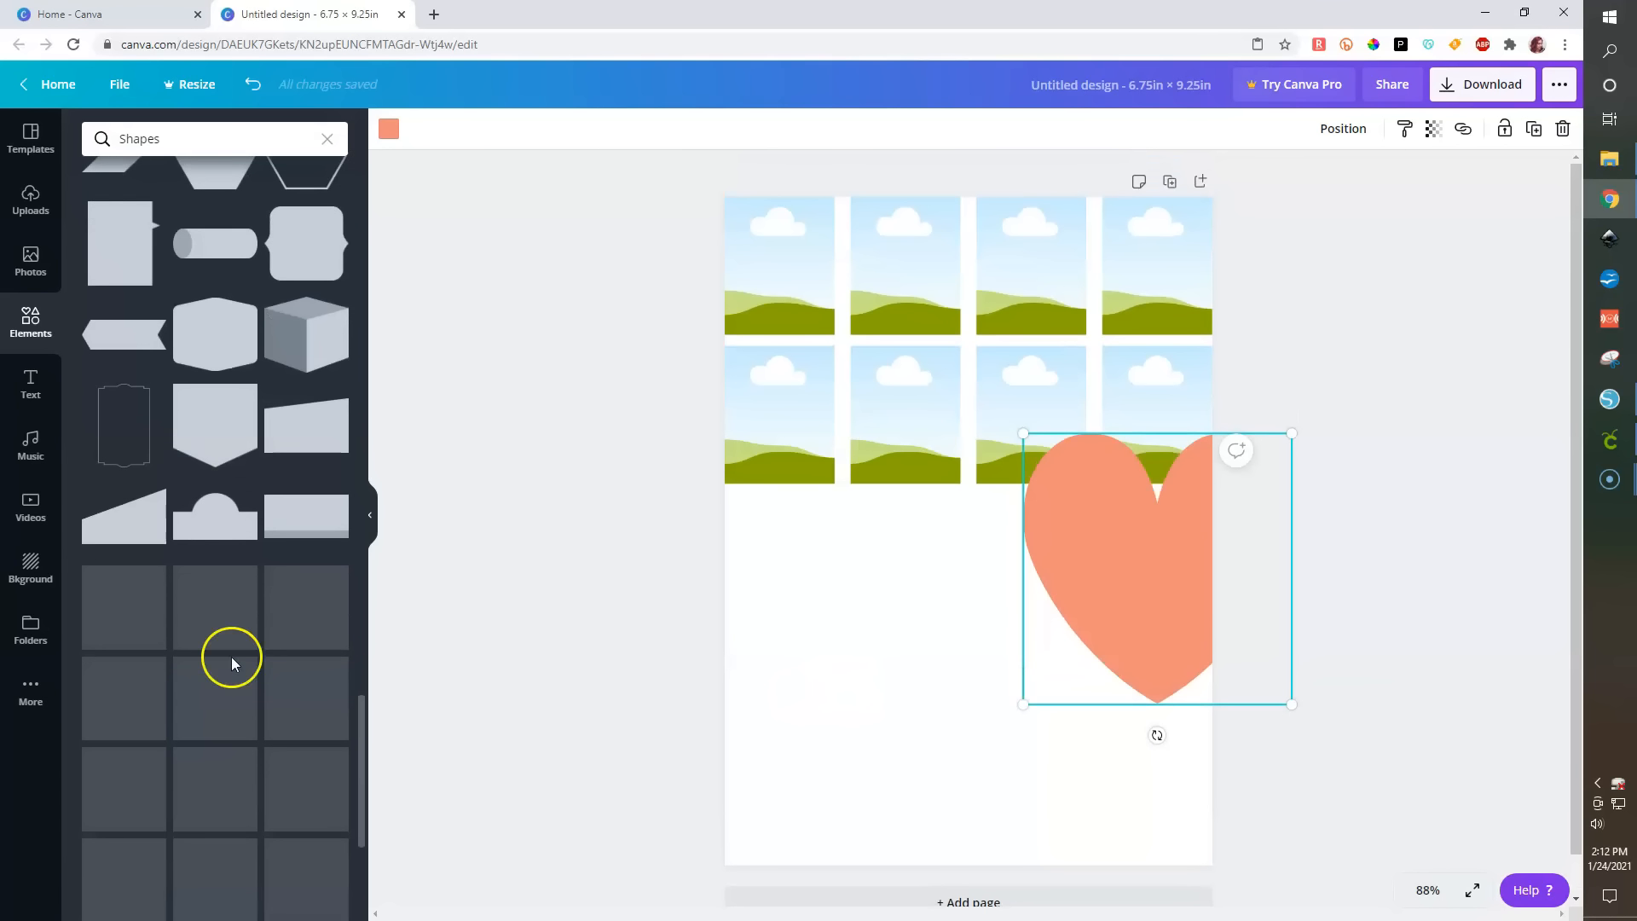
left_click(202, 520)
left_click_drag(954, 541, 878, 747)
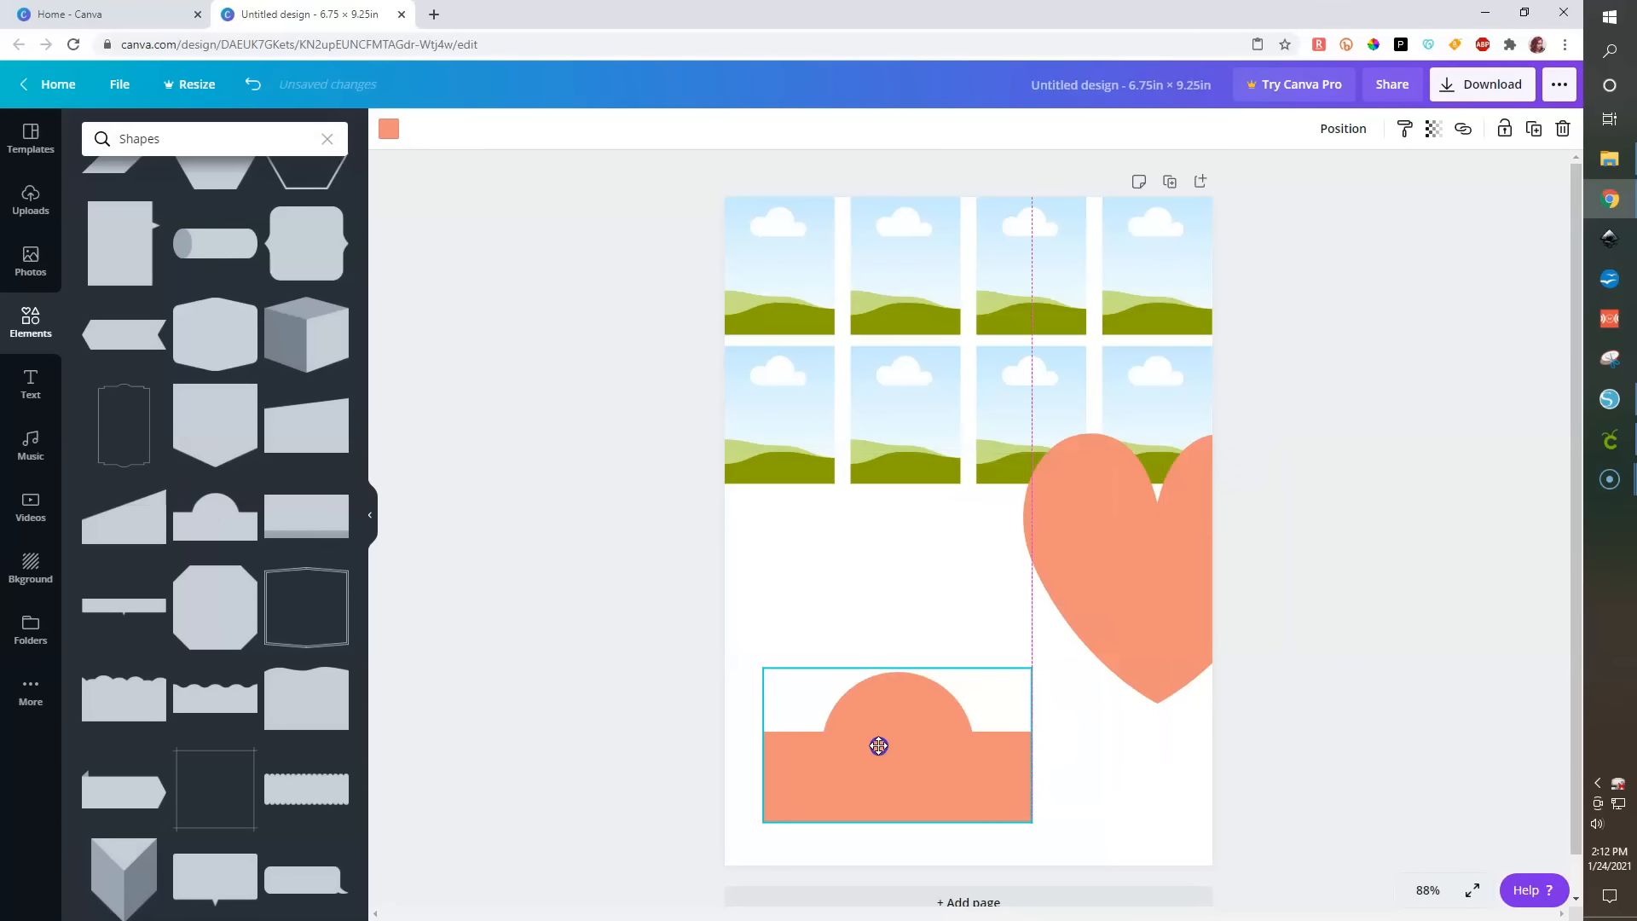
- Add a rounded teardrop shape and shrink it, placing it just above the dome-topped rectangle
scroll(141, 621, "down", 1)
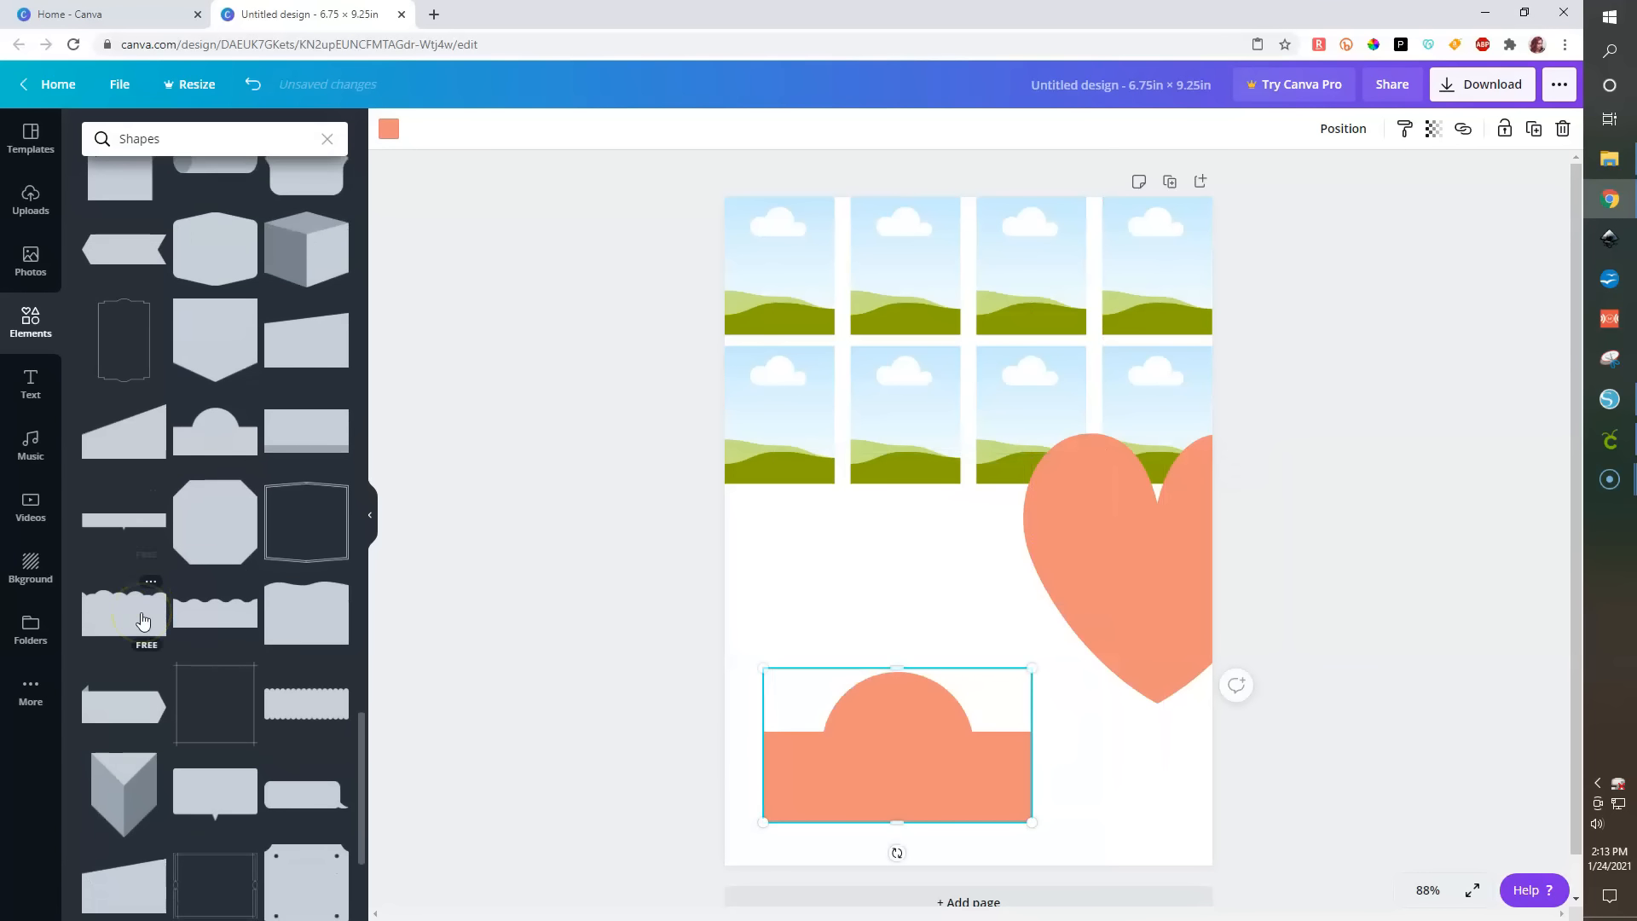
scroll(142, 620, "down", 5)
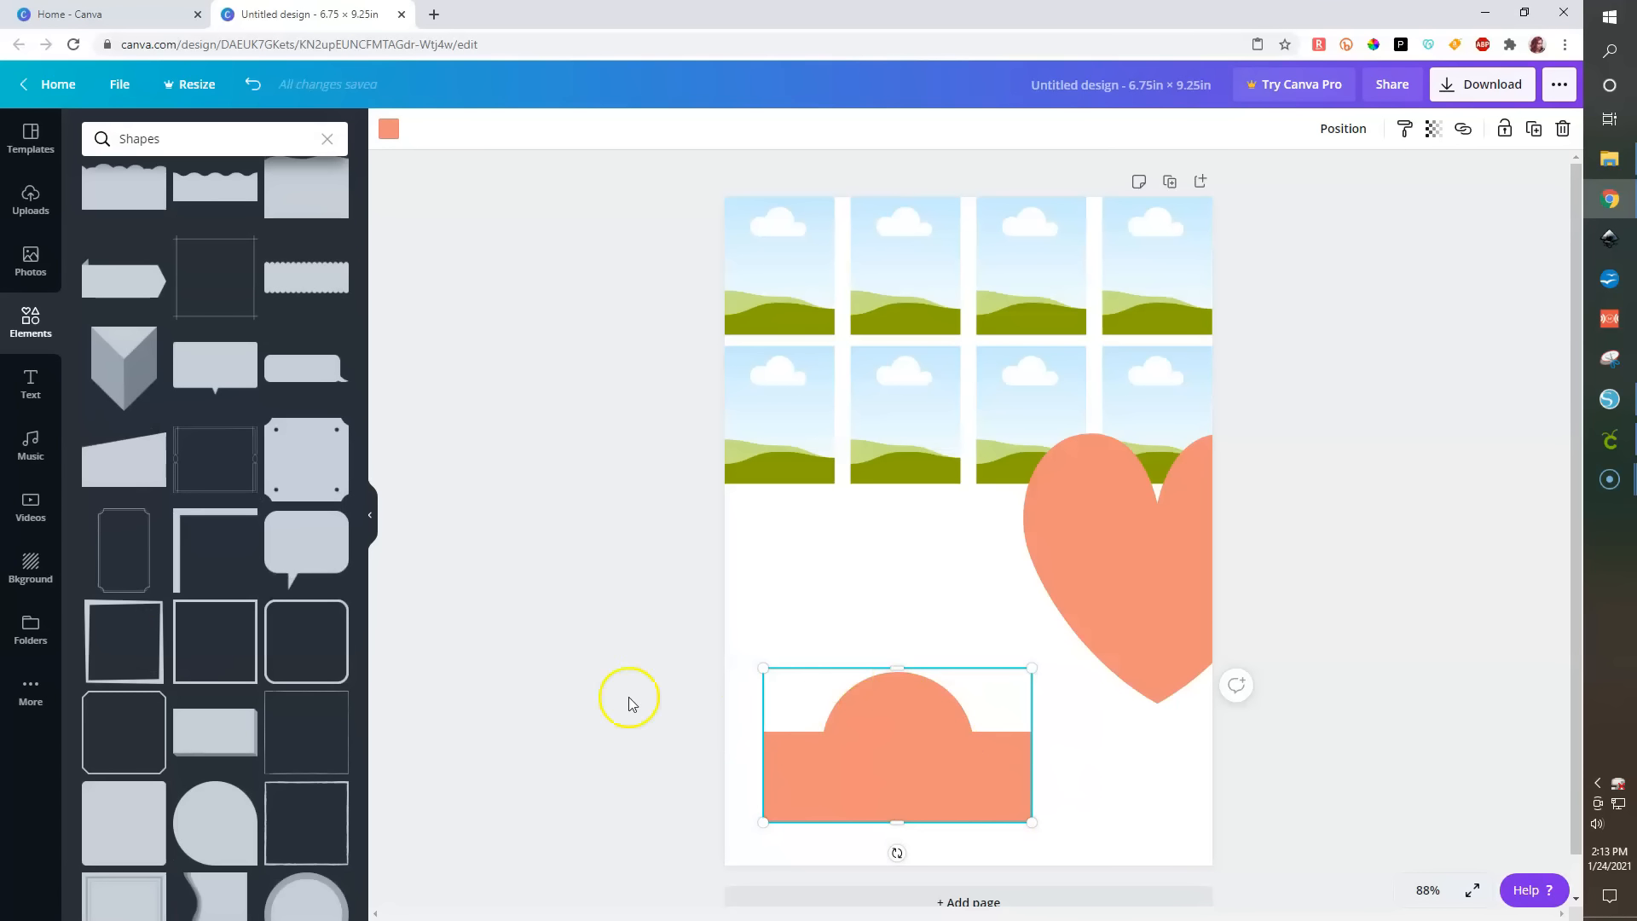
scroll(224, 717, "down", 1)
left_click(207, 750)
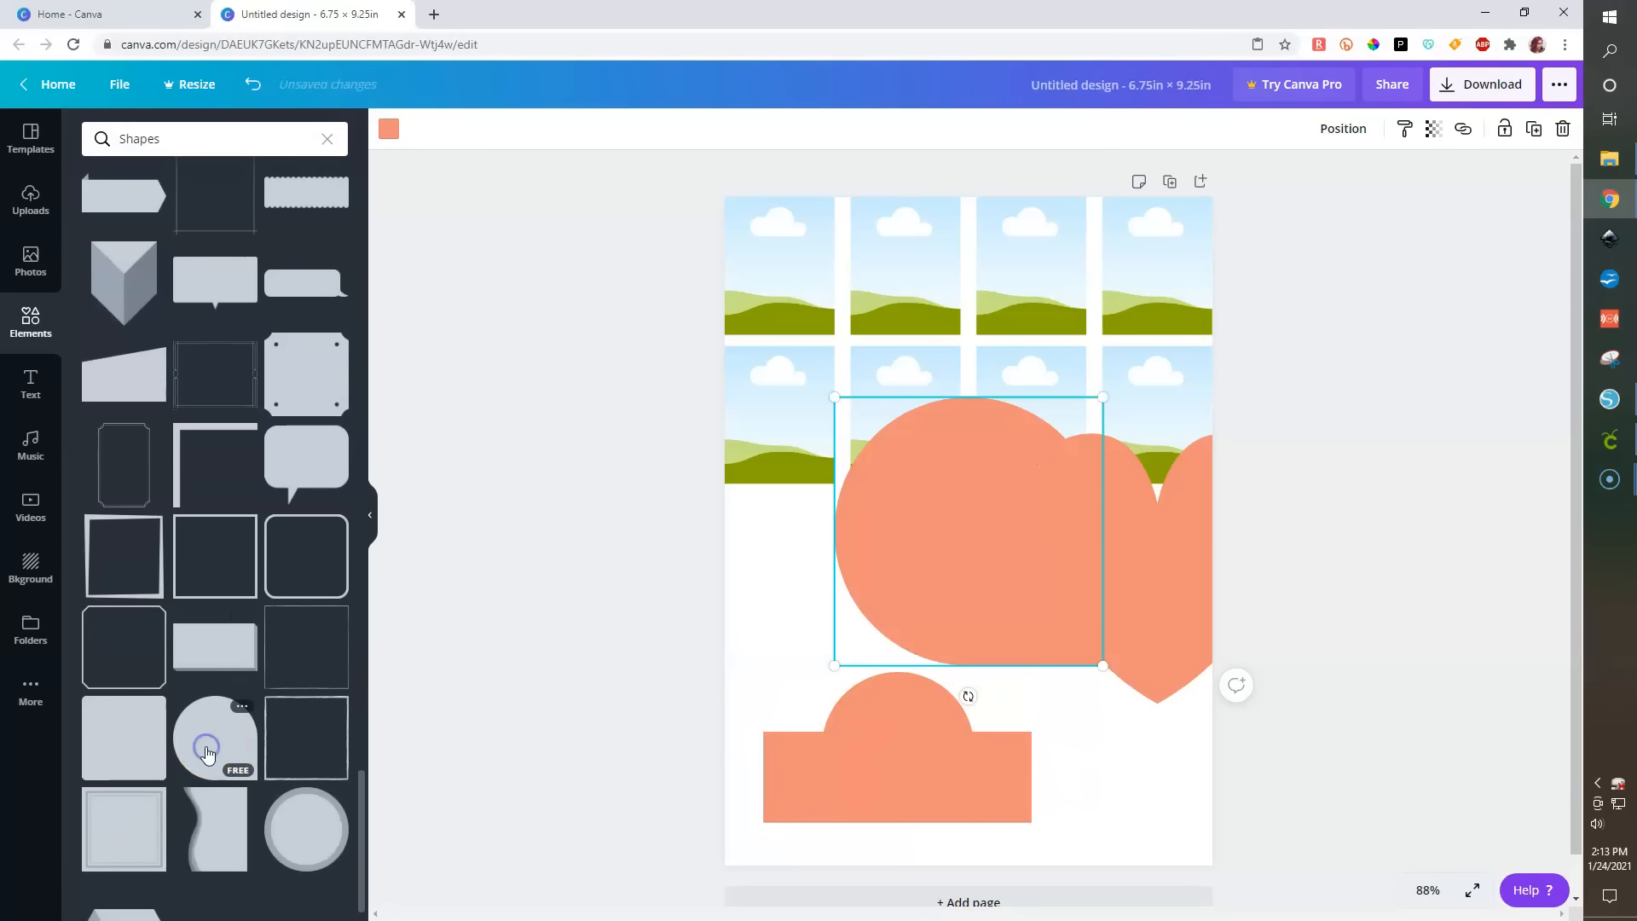
left_click_drag(830, 397, 911, 608)
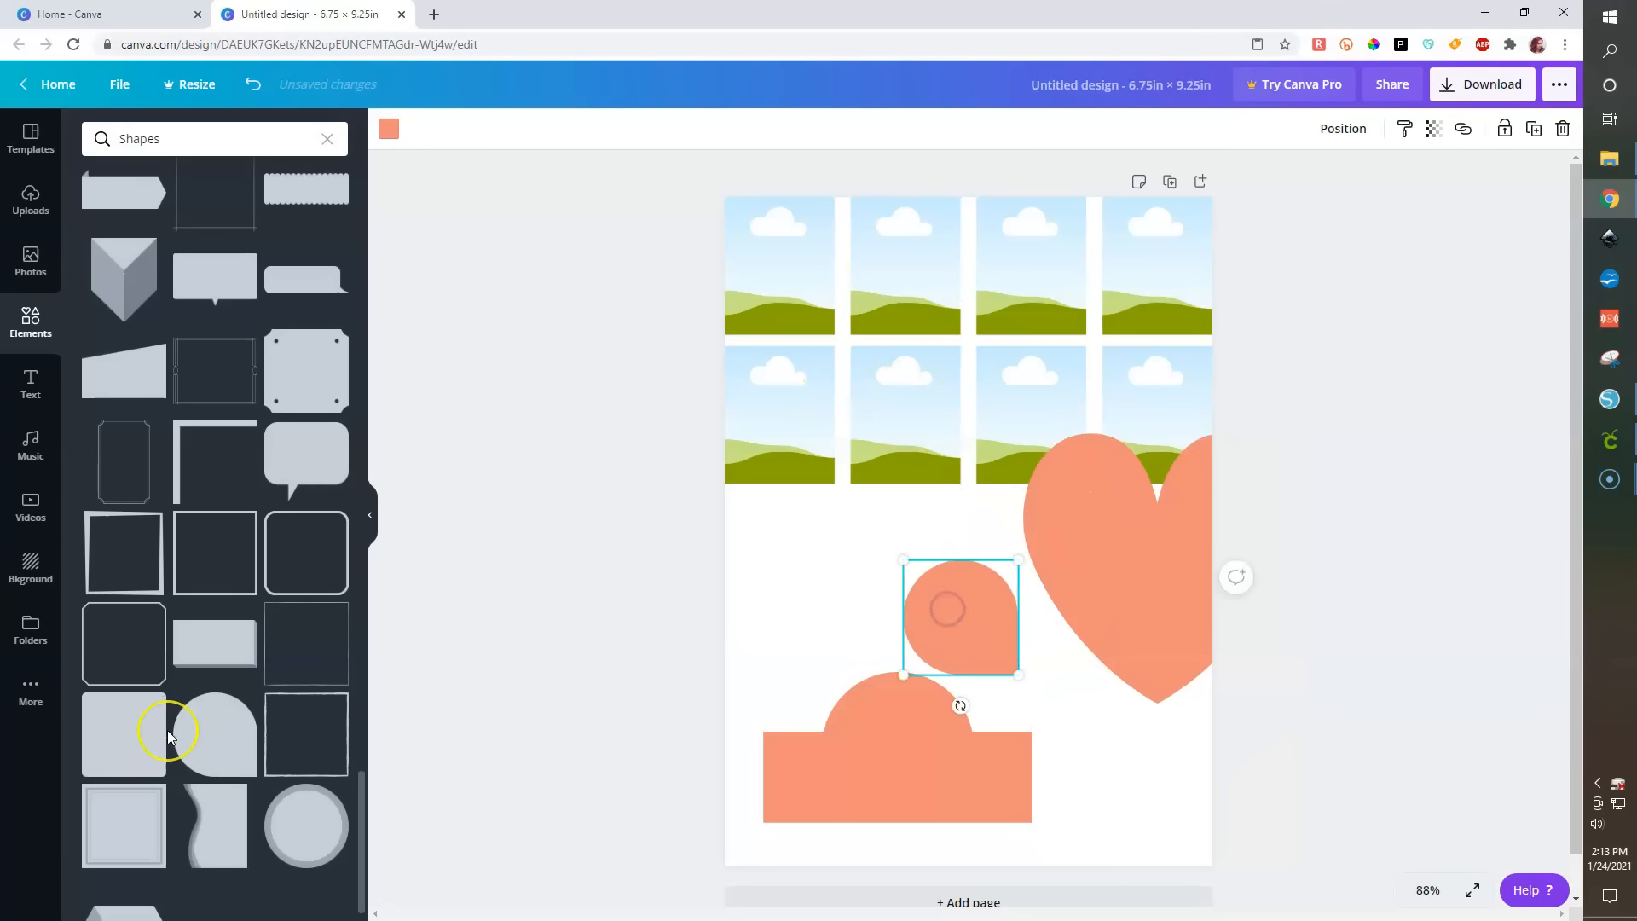
- Add the pentagon shape with a dark chevron band and move it and the dome shape toward the page's lower-right corner
scroll(167, 730, "down", 1)
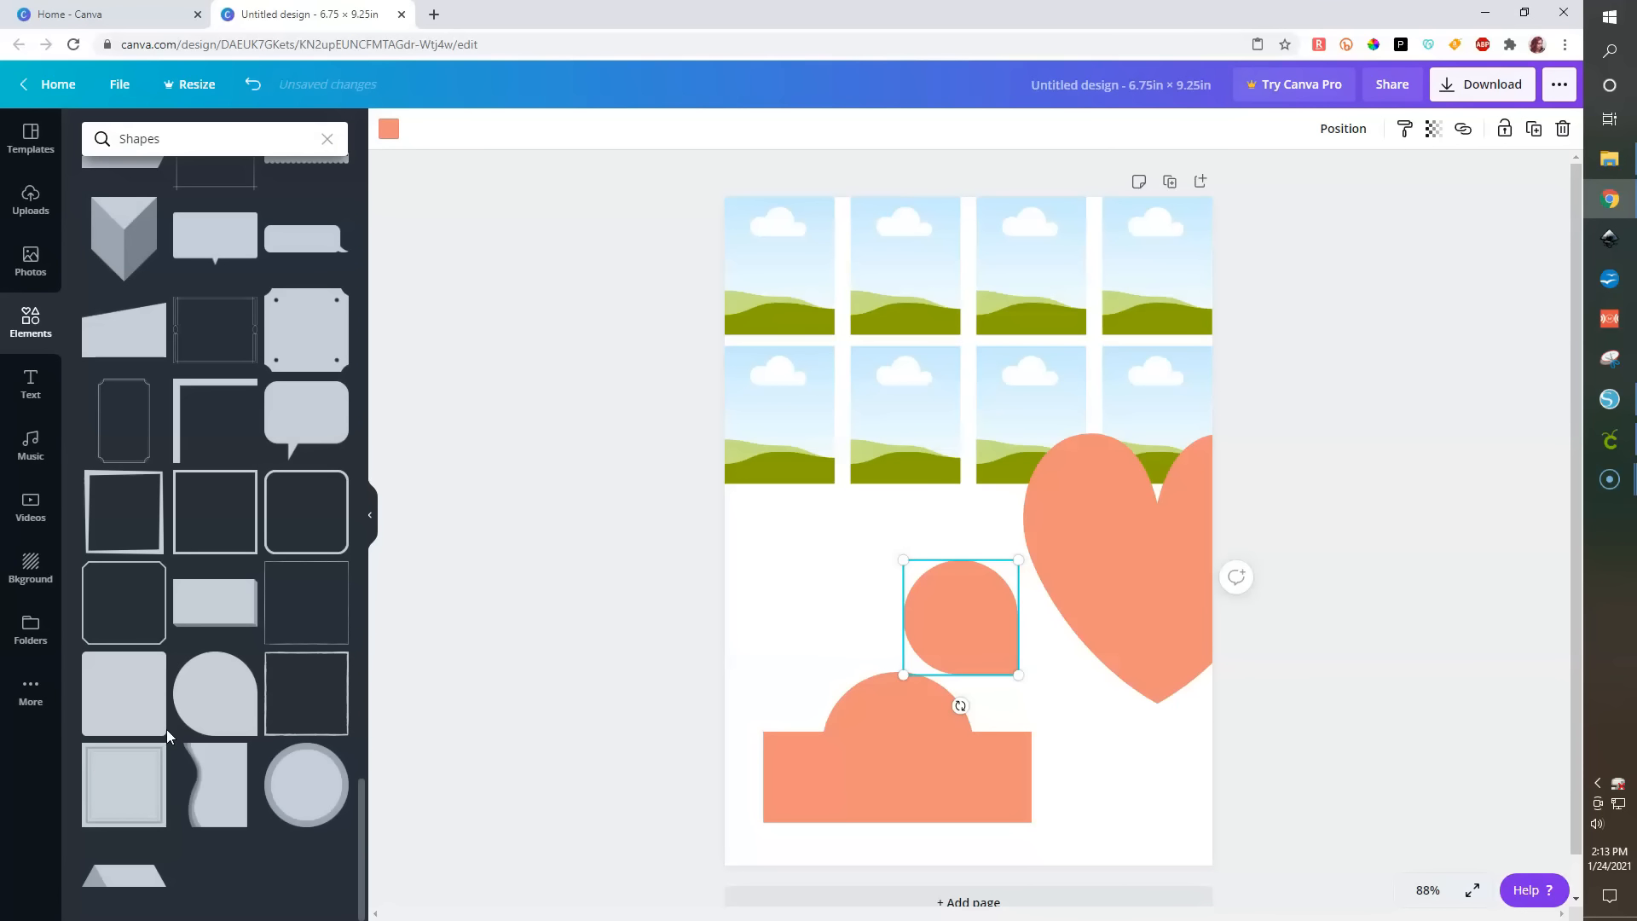
scroll(166, 729, "up", 8)
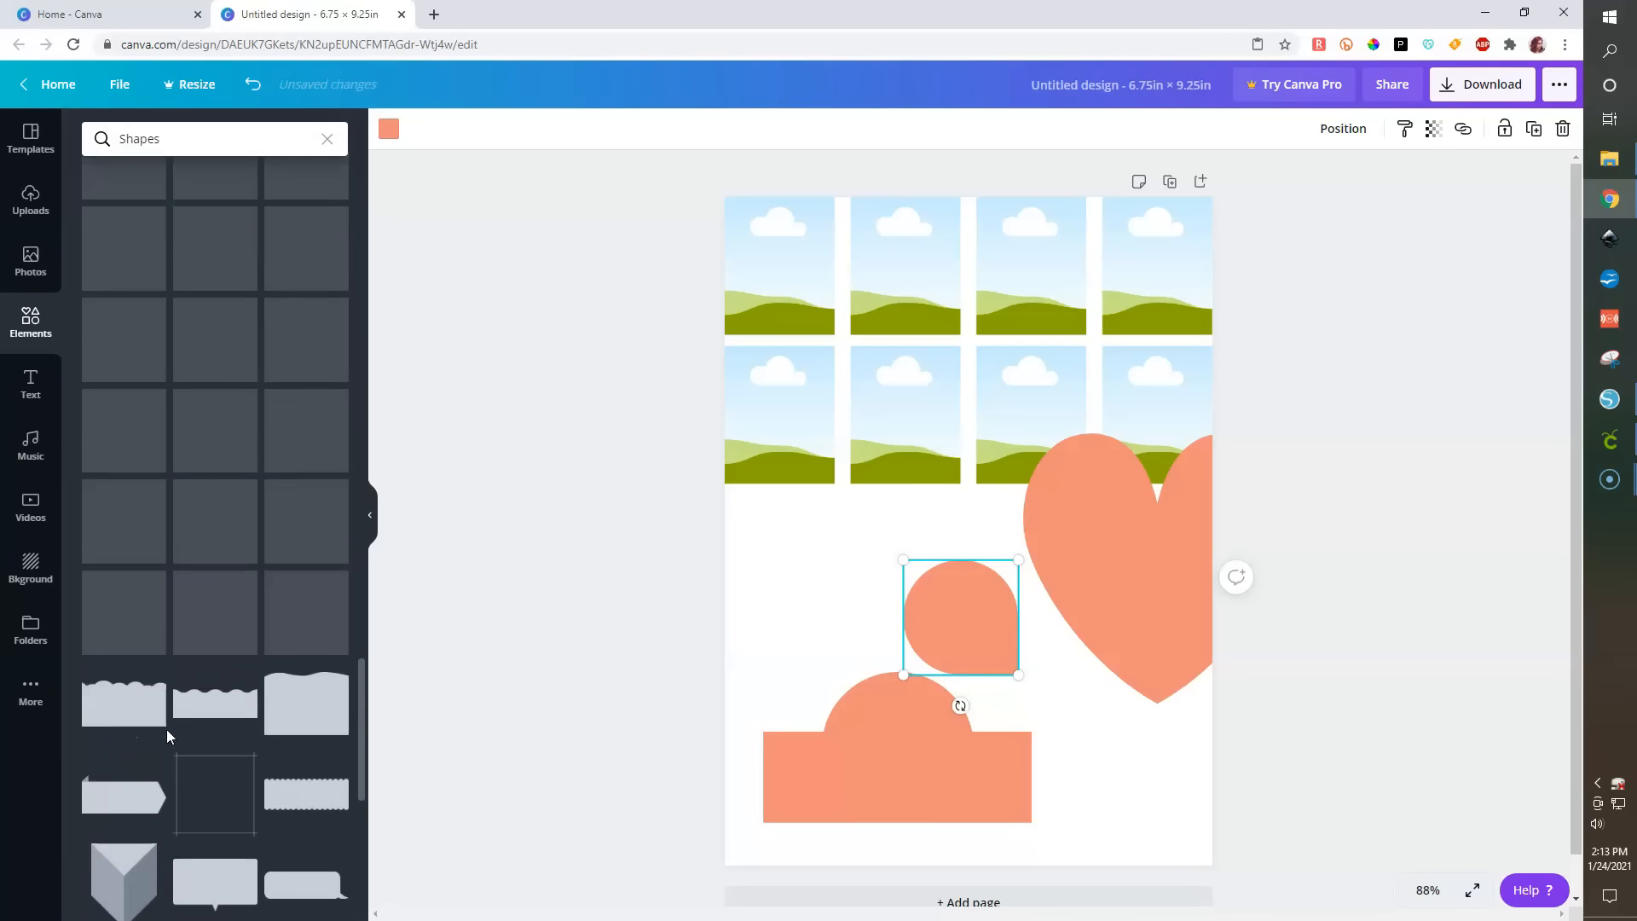
scroll(166, 729, "up", 2)
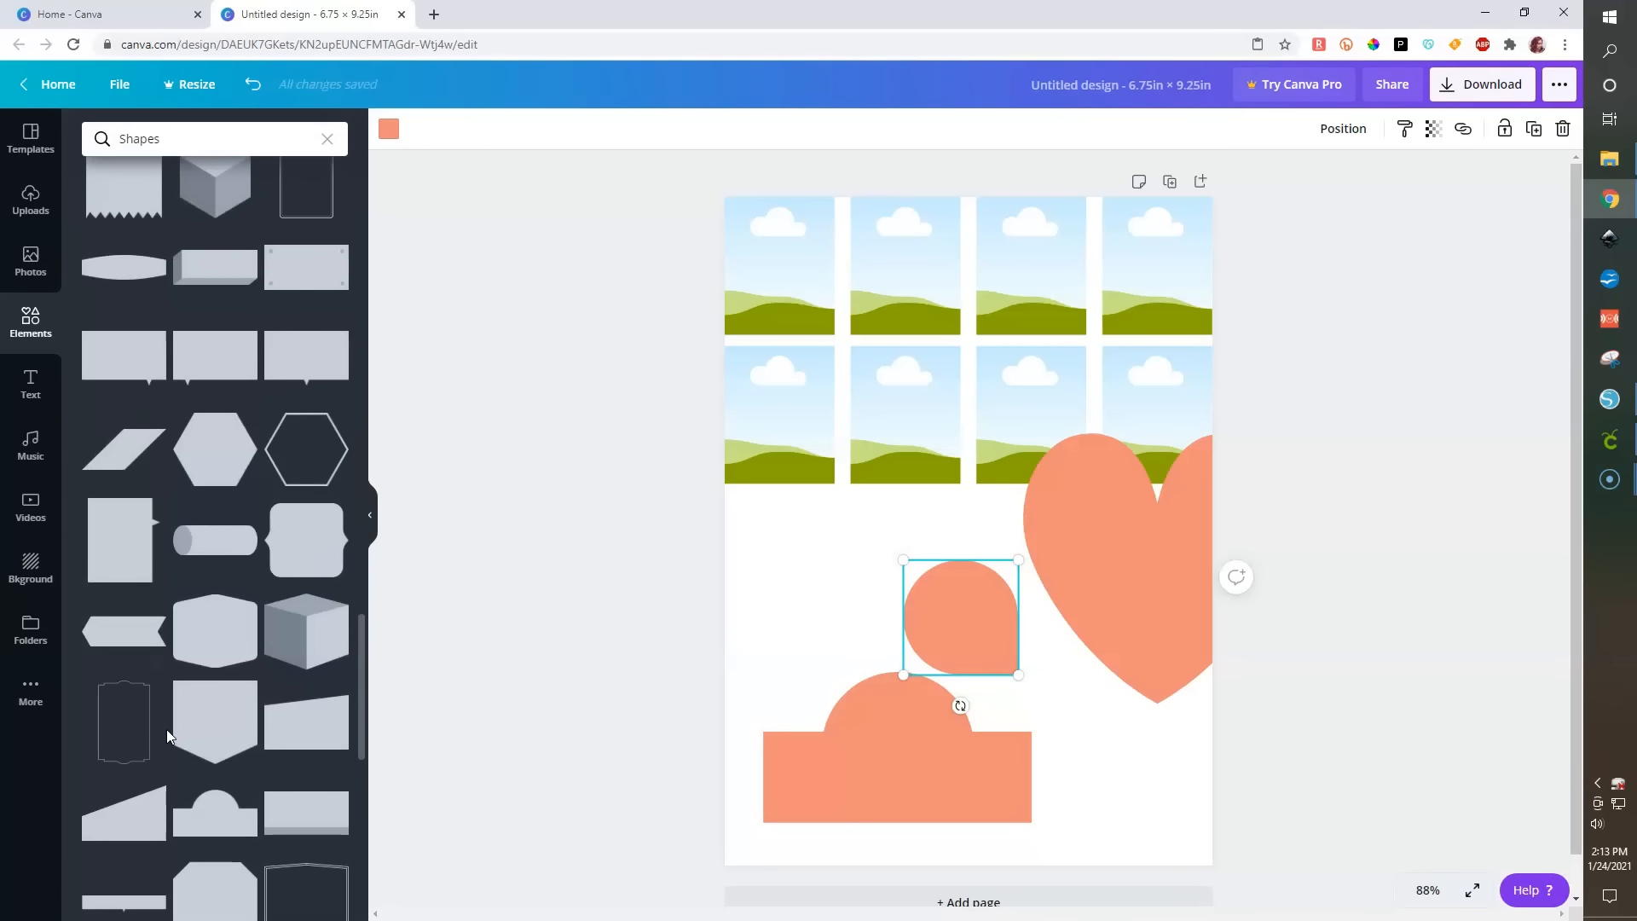
scroll(167, 731, "up", 6)
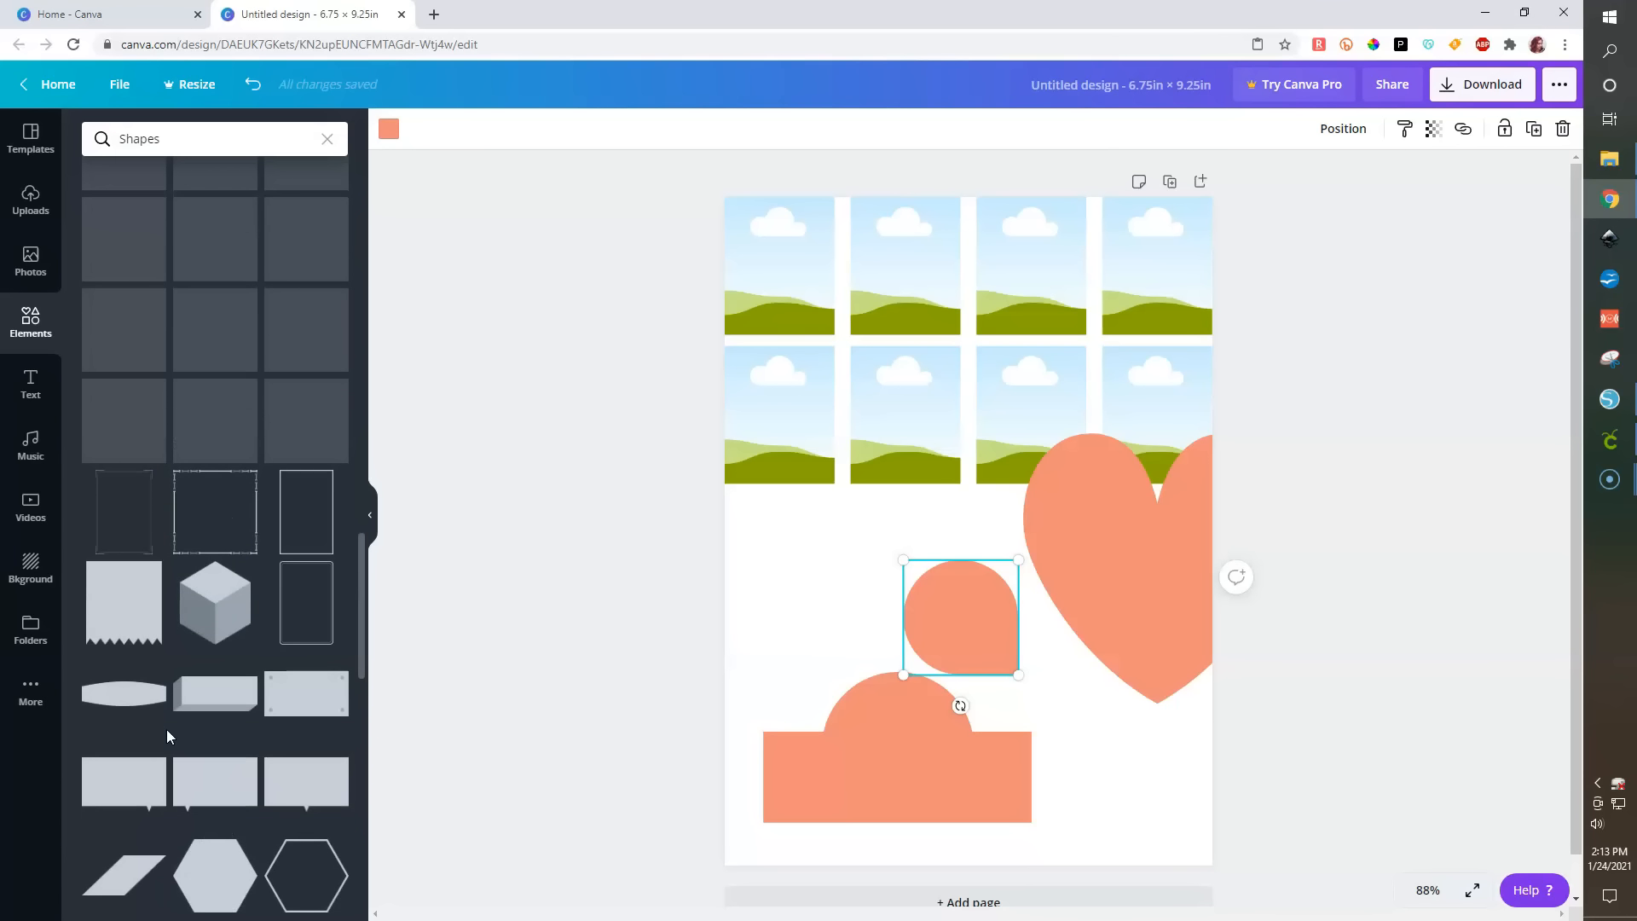
scroll(166, 729, "up", 3)
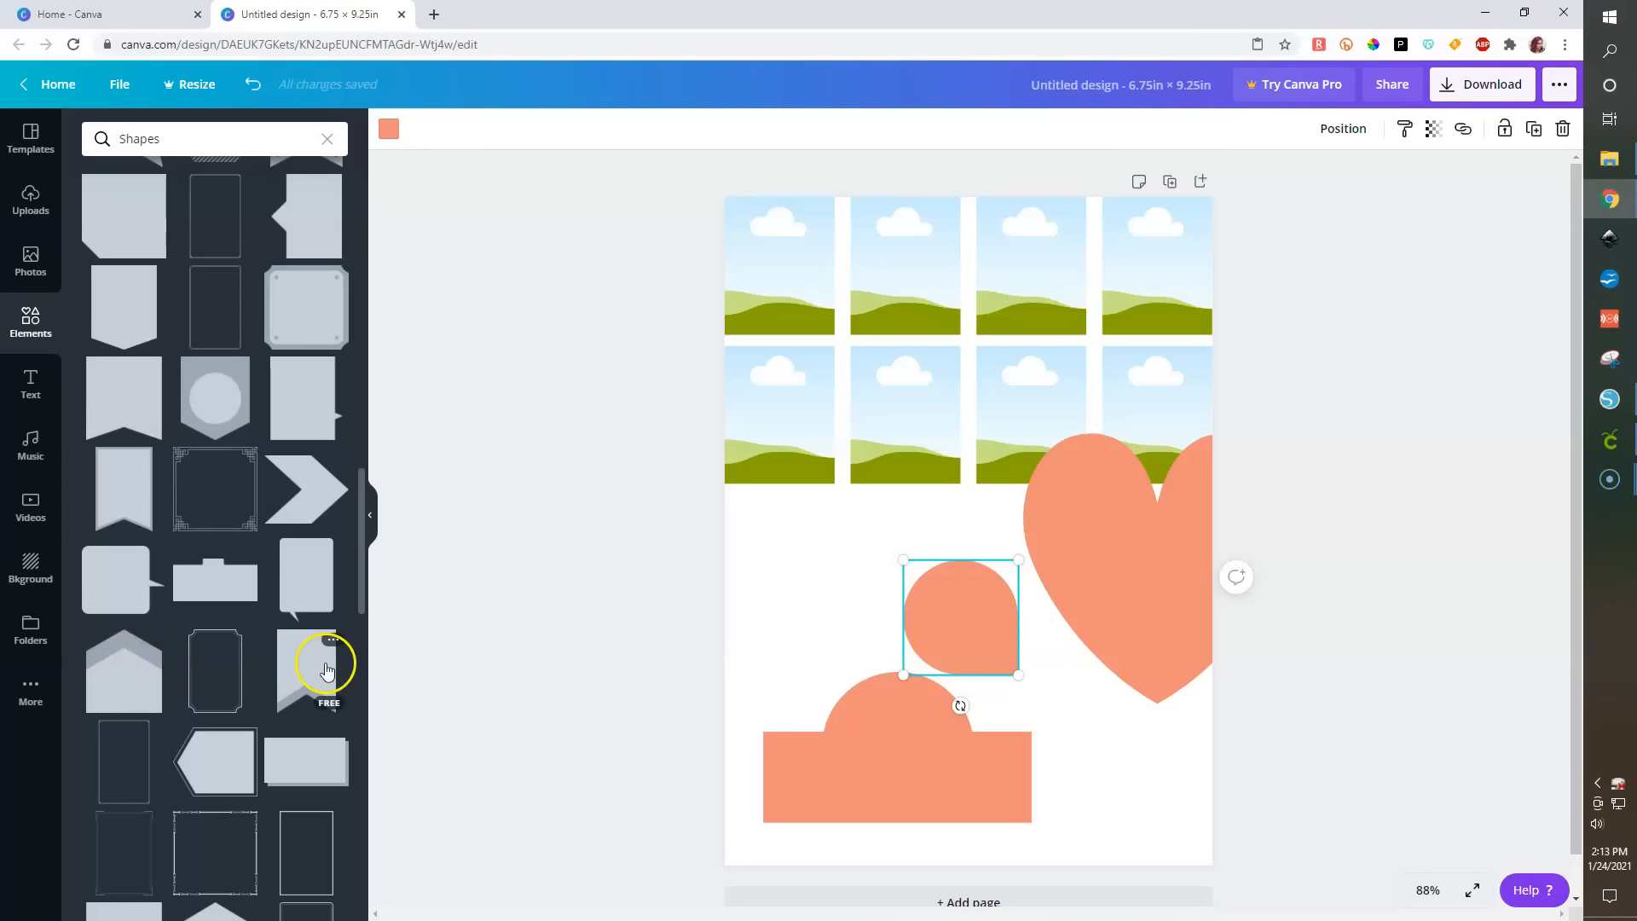
scroll(157, 611, "up", 1)
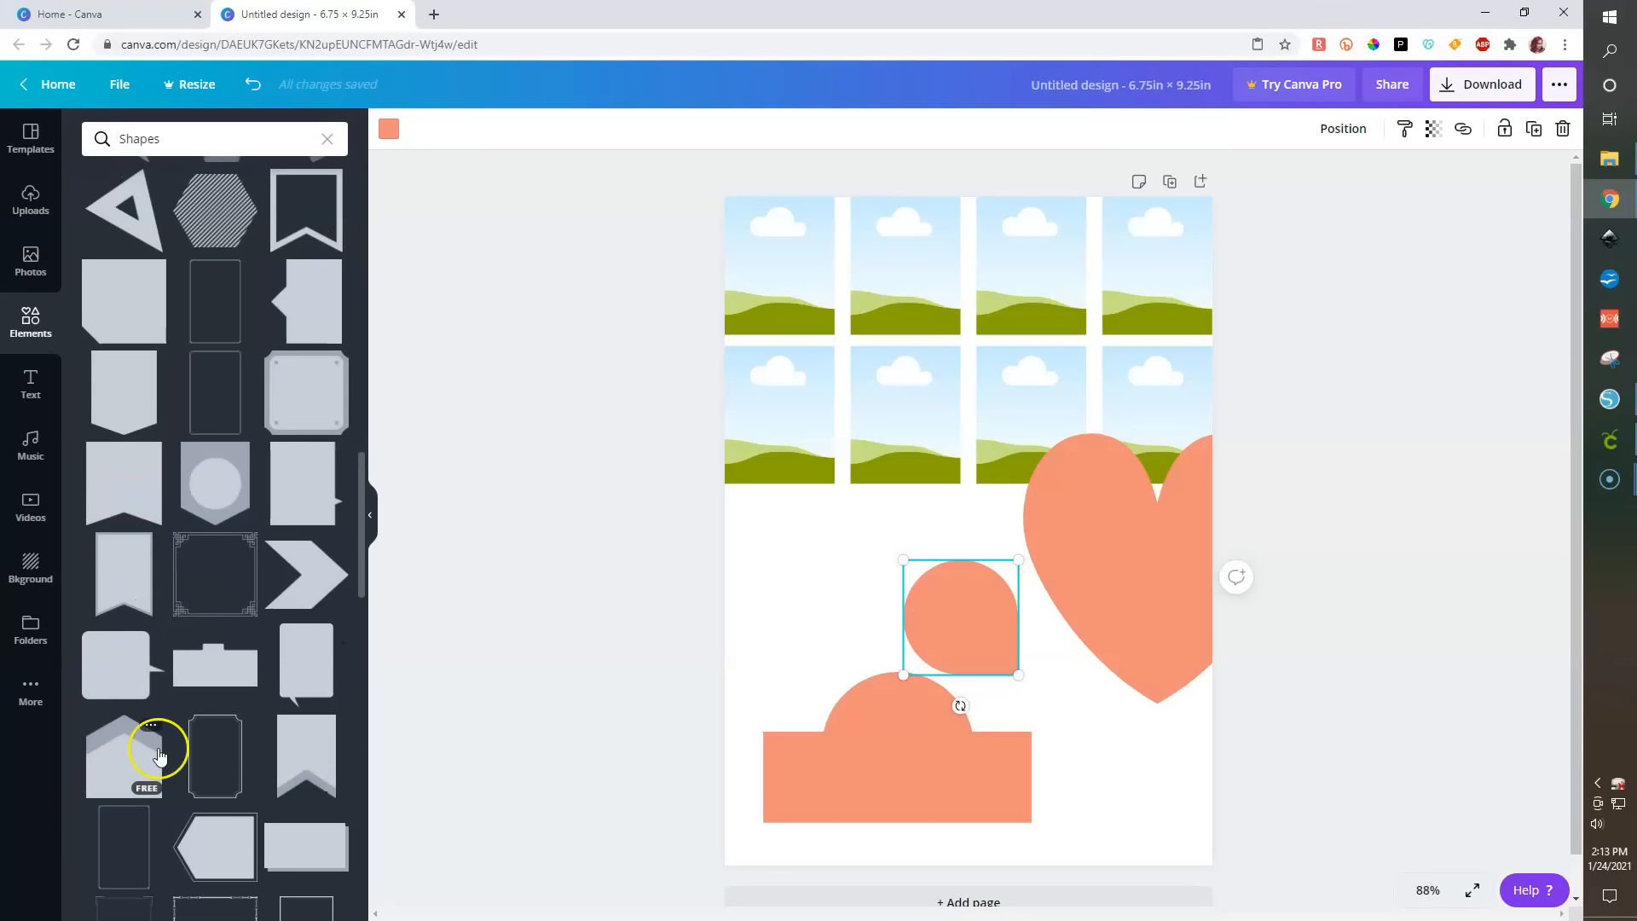
left_click(121, 768)
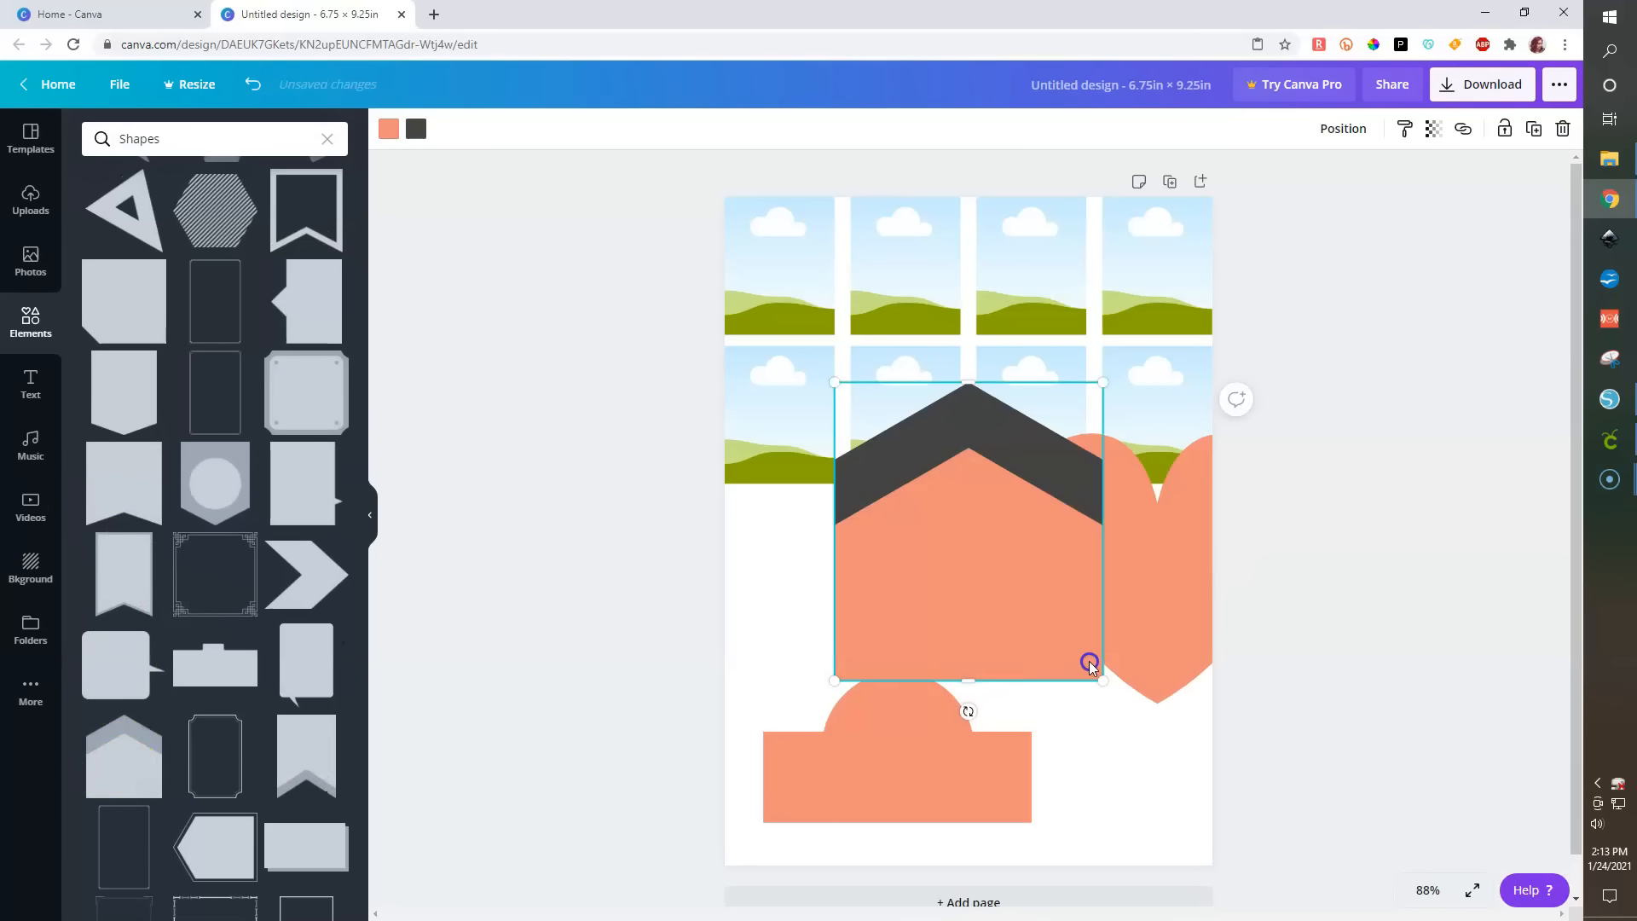
left_click_drag(1088, 662, 1235, 779)
left_click_drag(1060, 790, 1182, 795)
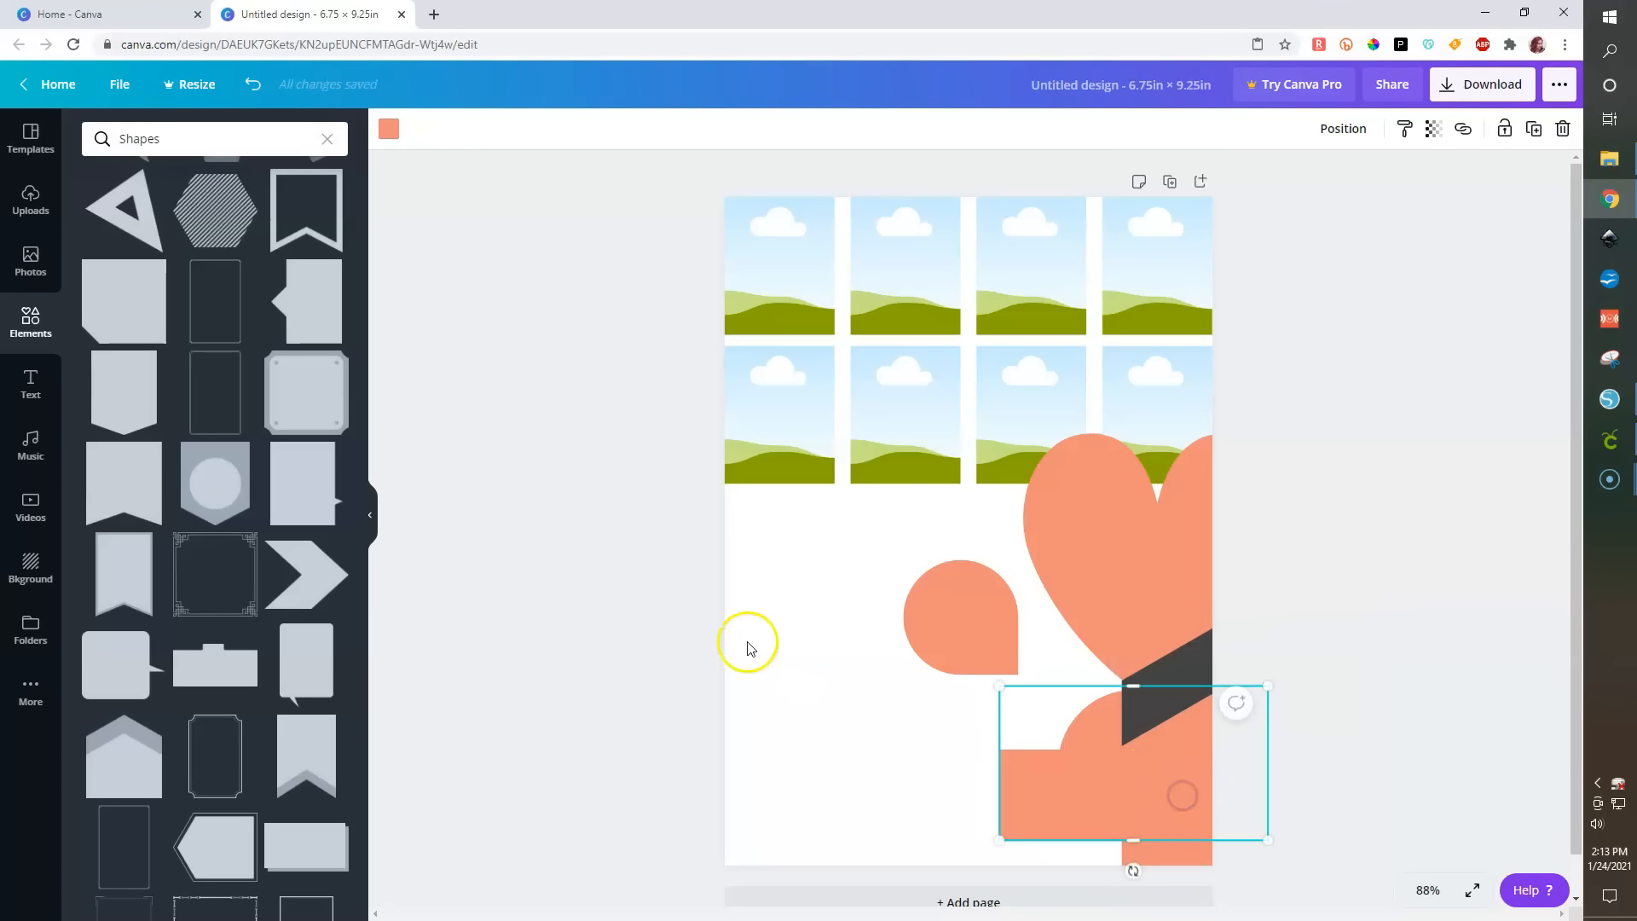
- Add a ribbon banner shape to the page's lower-left area and move the teardrop onto the pentagon's dark band
left_click(119, 494)
left_click_drag(962, 474, 801, 580)
left_click_drag(964, 622, 1128, 675)
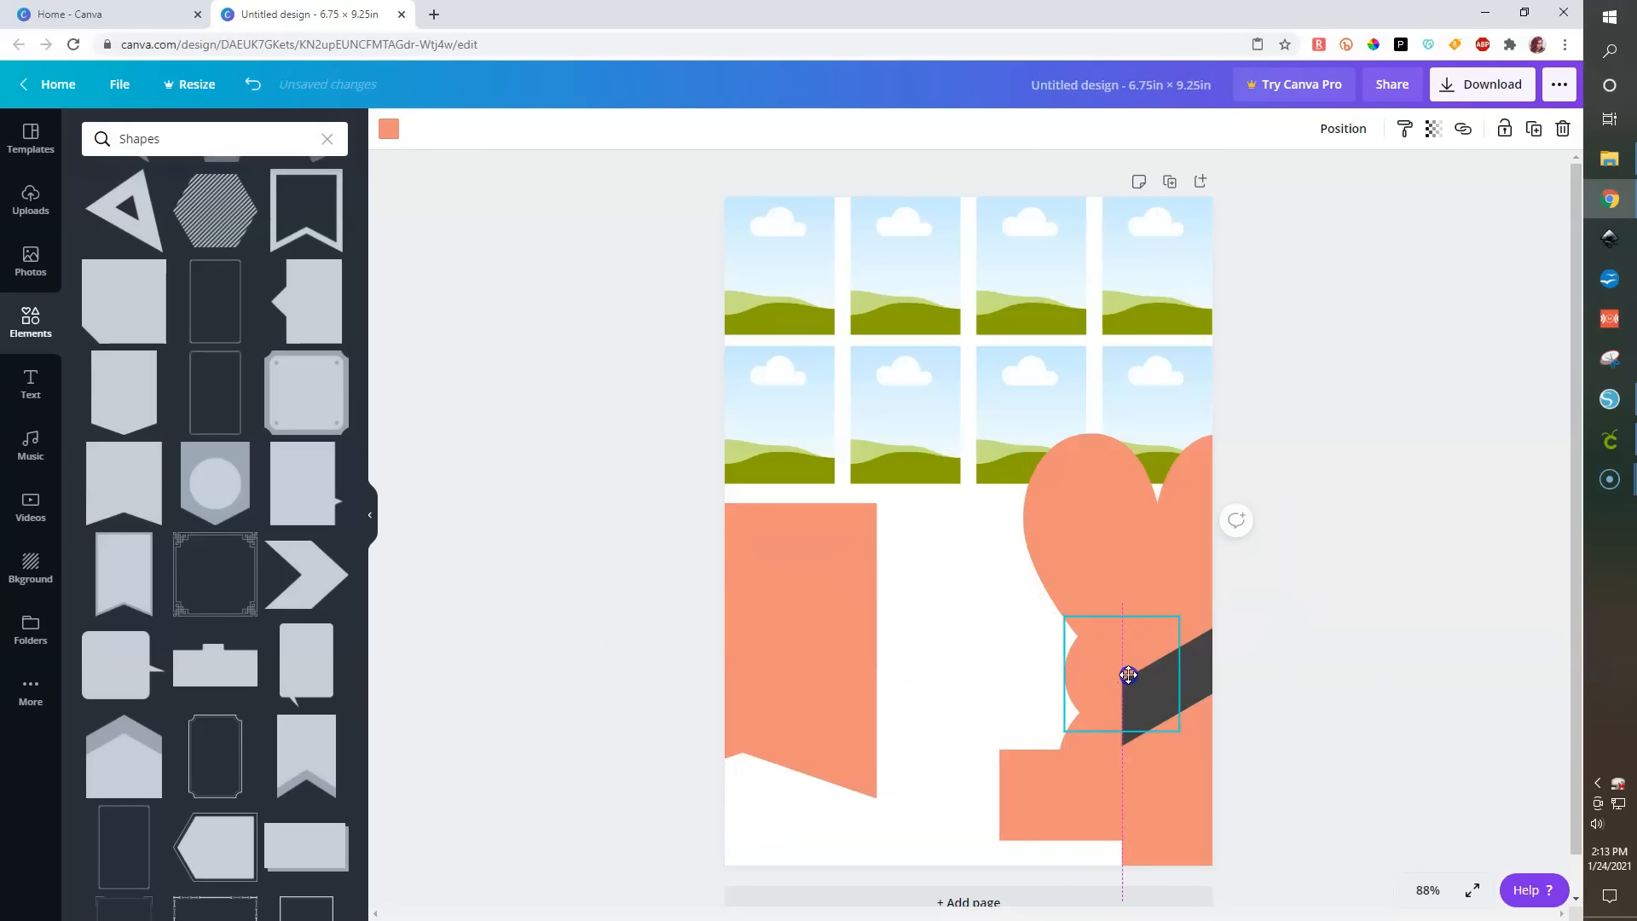
left_click_drag(815, 625, 939, 632)
left_click_drag(861, 586, 848, 522)
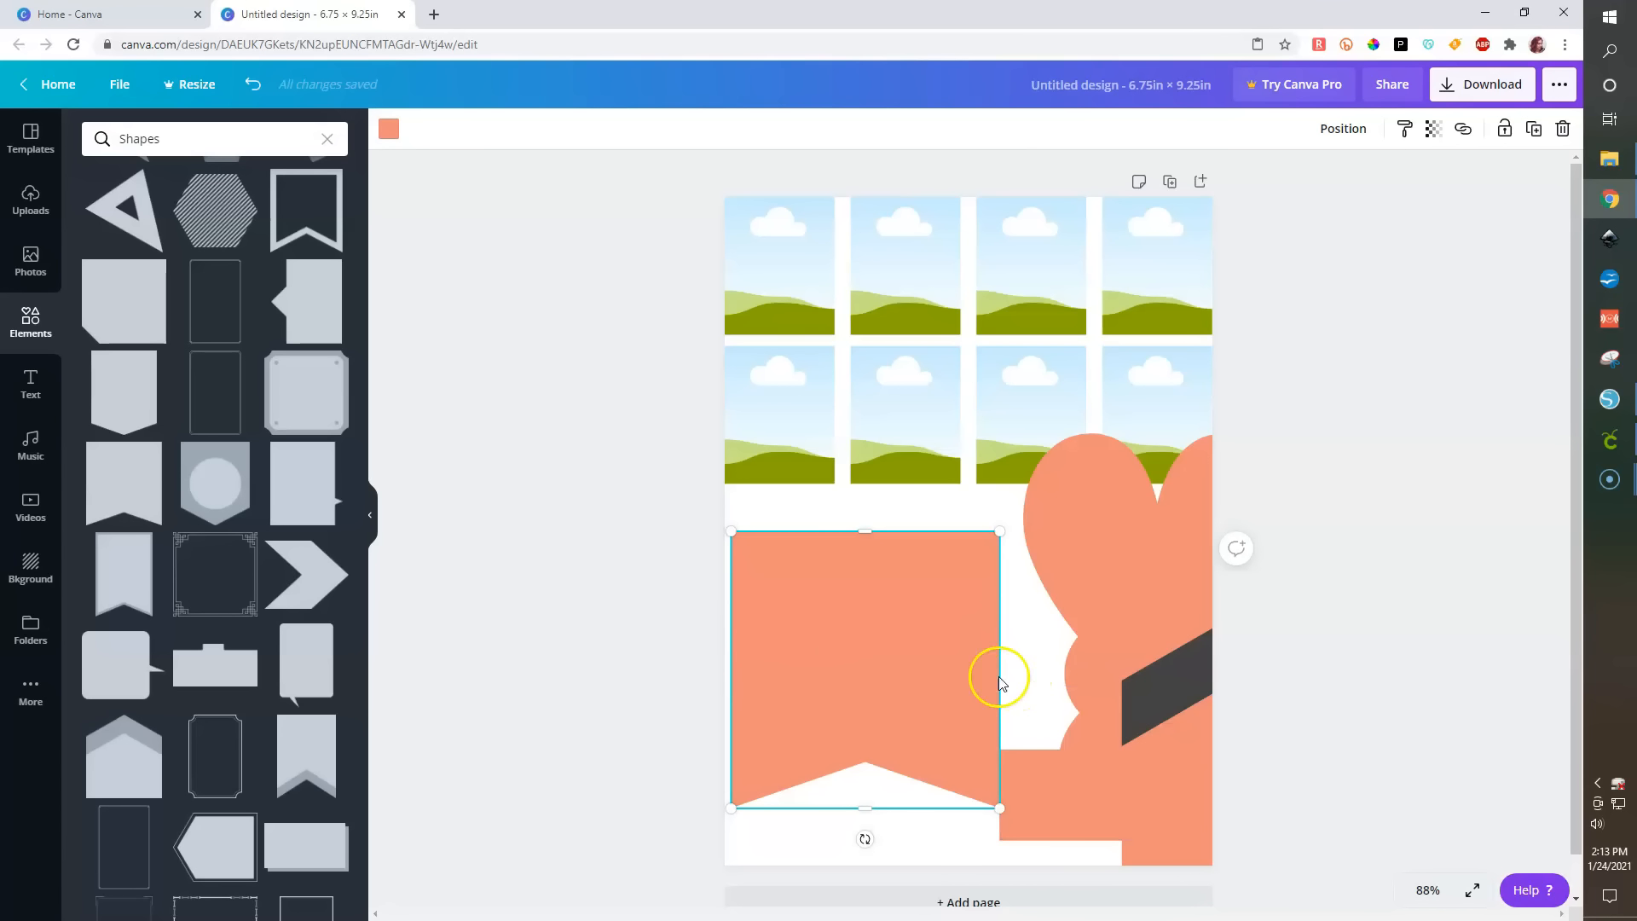
- Shrink the ribbon banner into a narrow vertical strip about 0.4 × 1.9 in
left_click(919, 371)
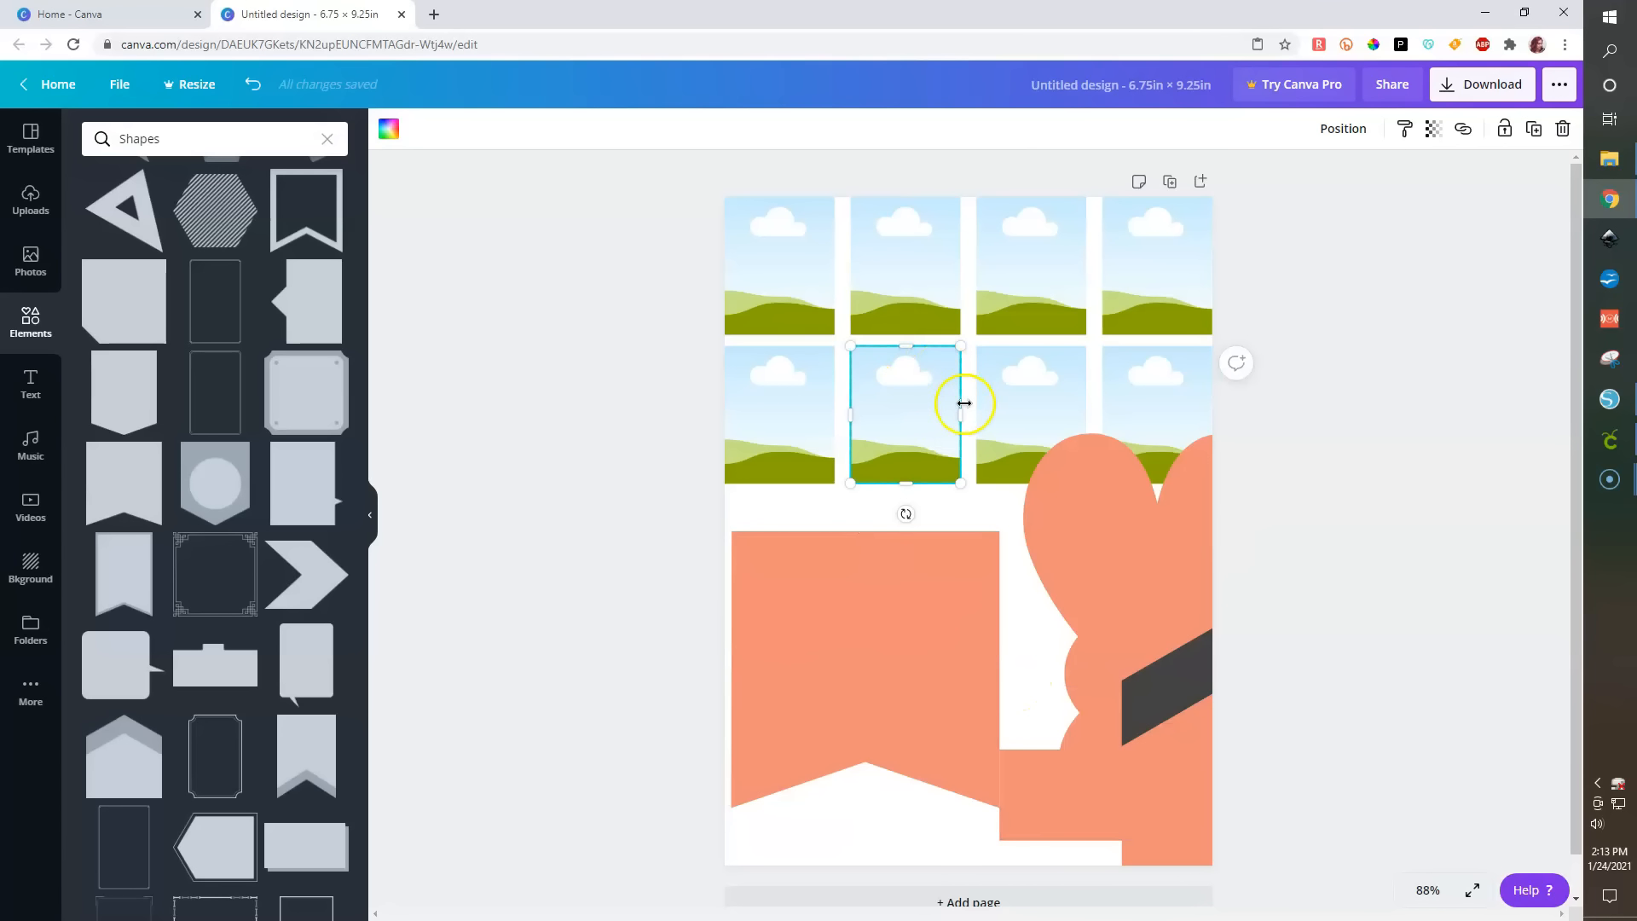
left_click(928, 610)
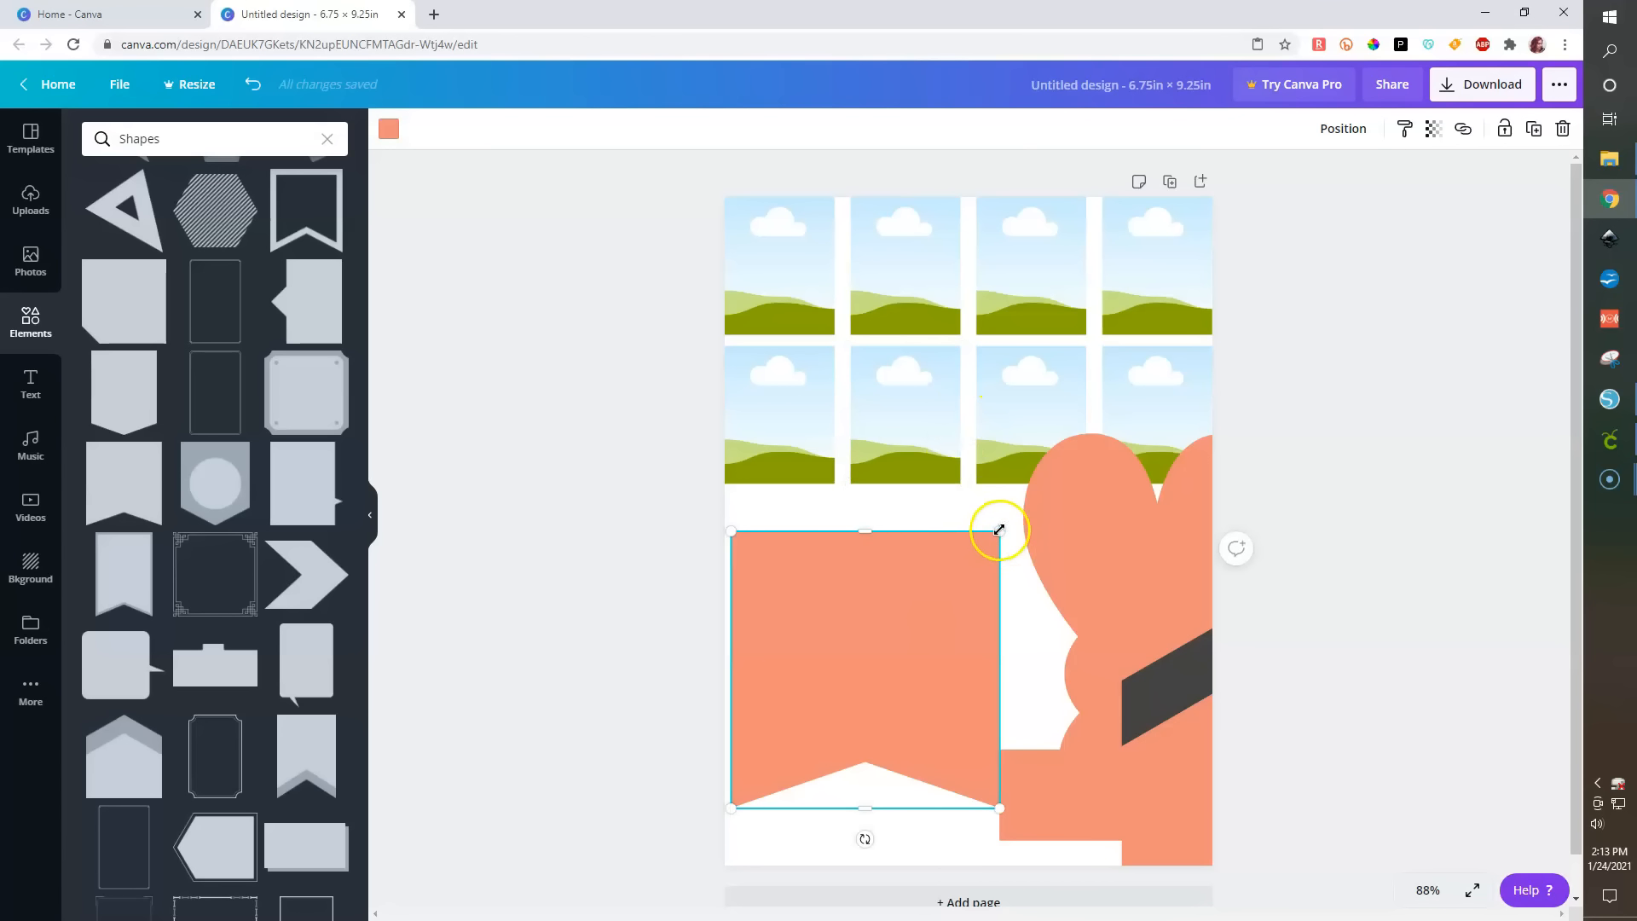
left_click_drag(1000, 529, 706, 726)
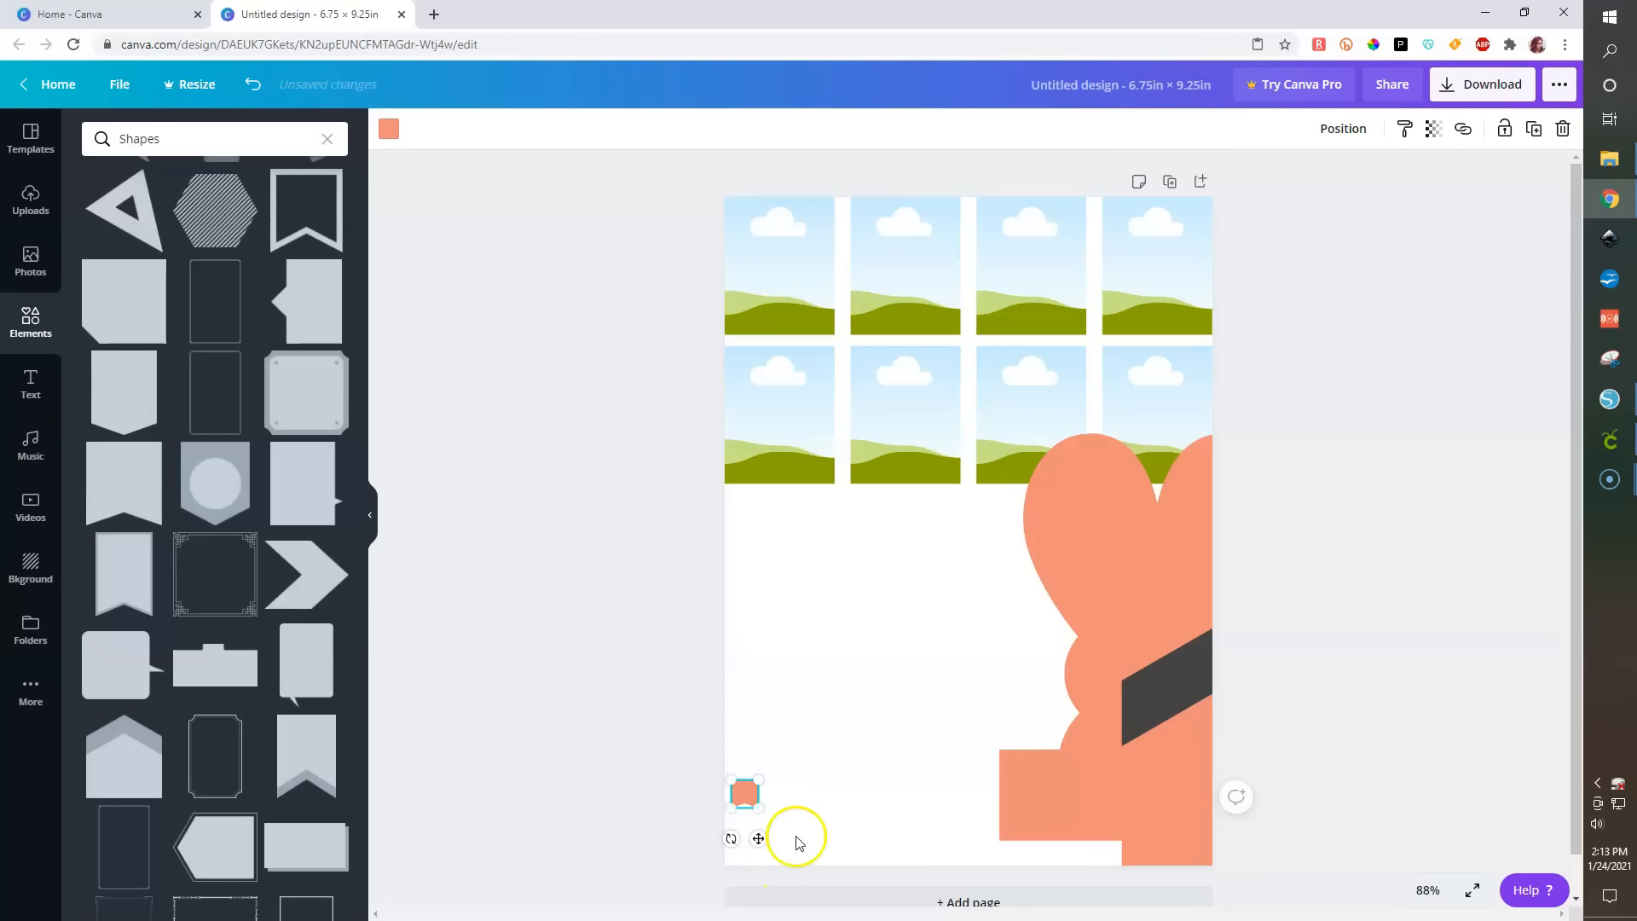
left_click(761, 812)
left_click(748, 794)
left_click_drag(748, 778, 750, 677)
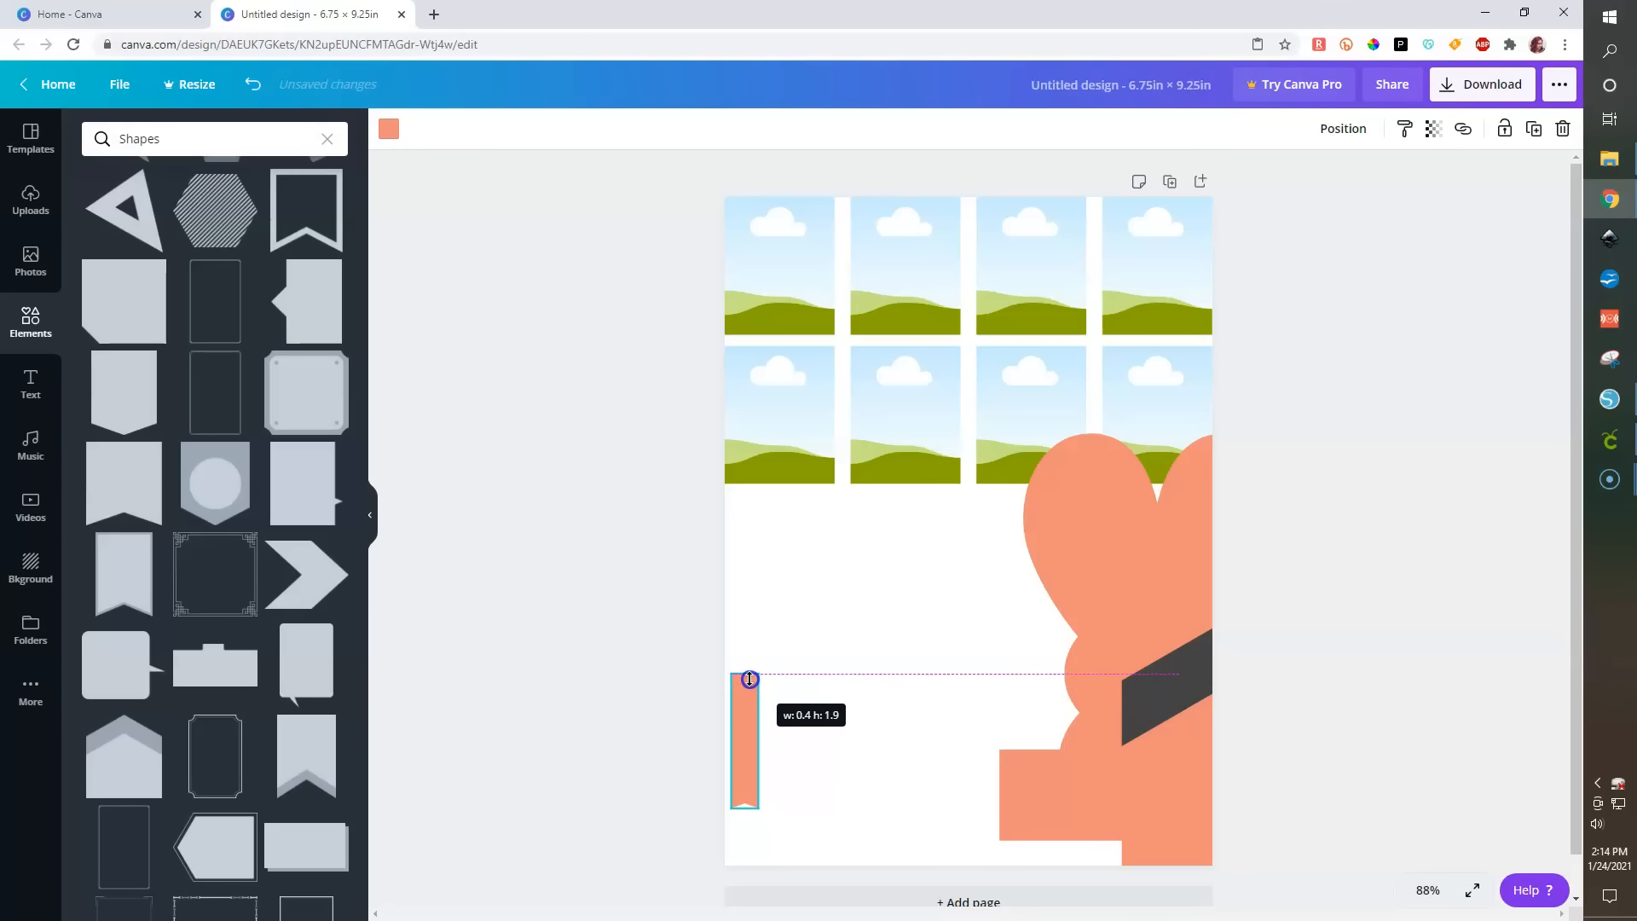
- Move the narrow strip to the page's left edge just below the two rows of frames
left_click_drag(749, 768, 824, 649)
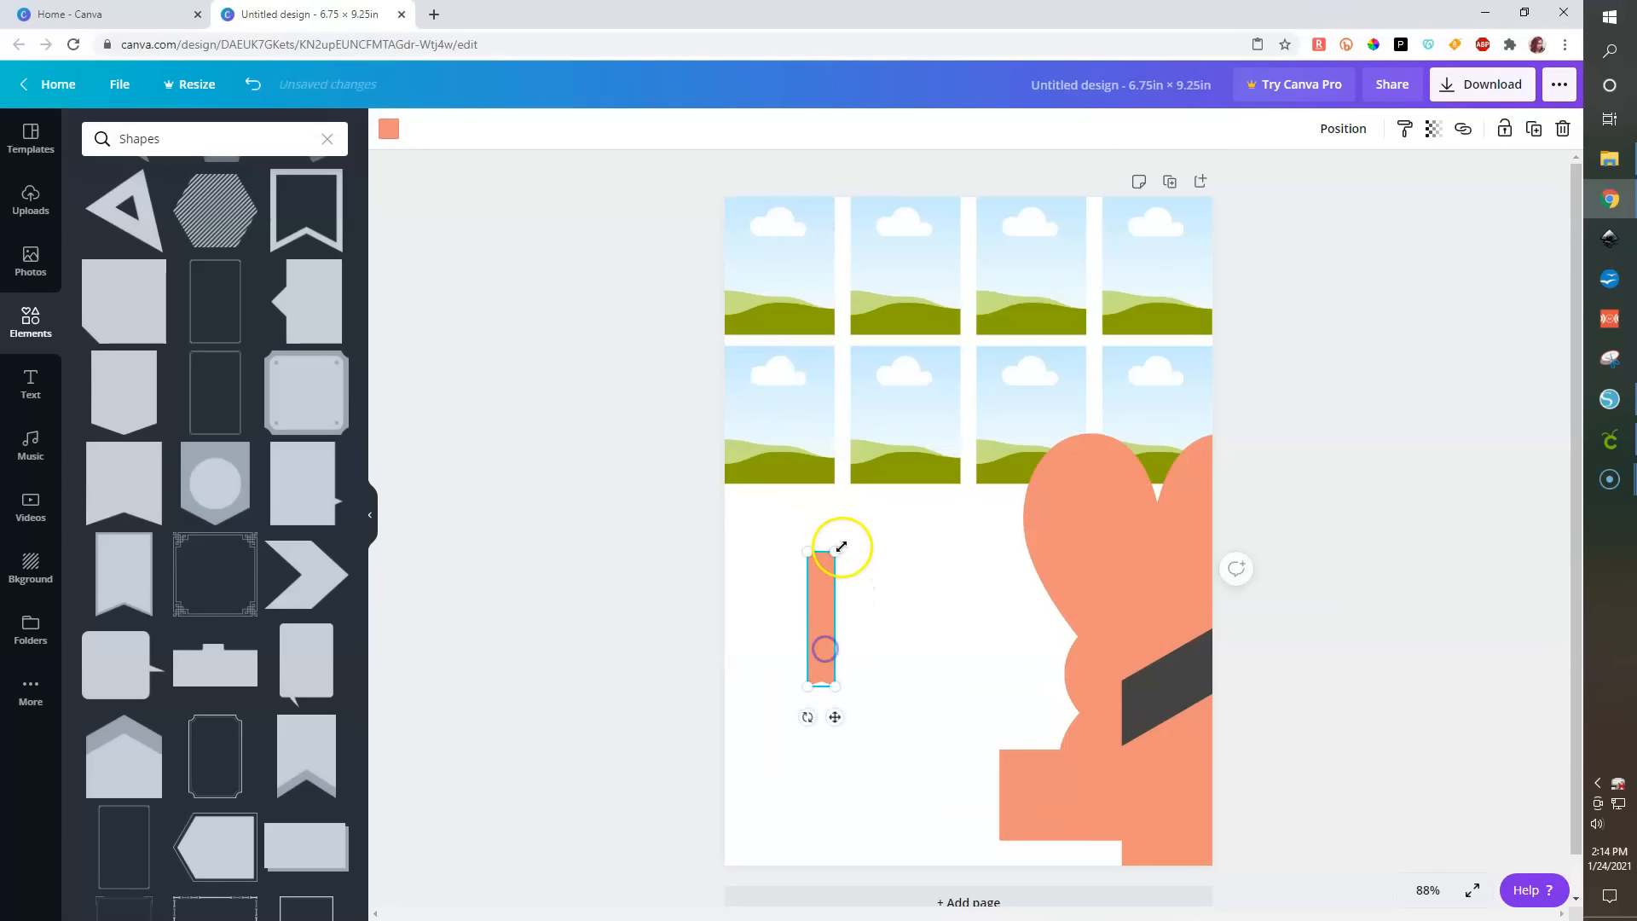
mouse_move(838, 548)
left_mouse_down()
mouse_move(832, 566)
mouse_move(817, 552)
left_mouse_up()
left_click_drag(815, 636, 735, 437)
left_click(768, 708)
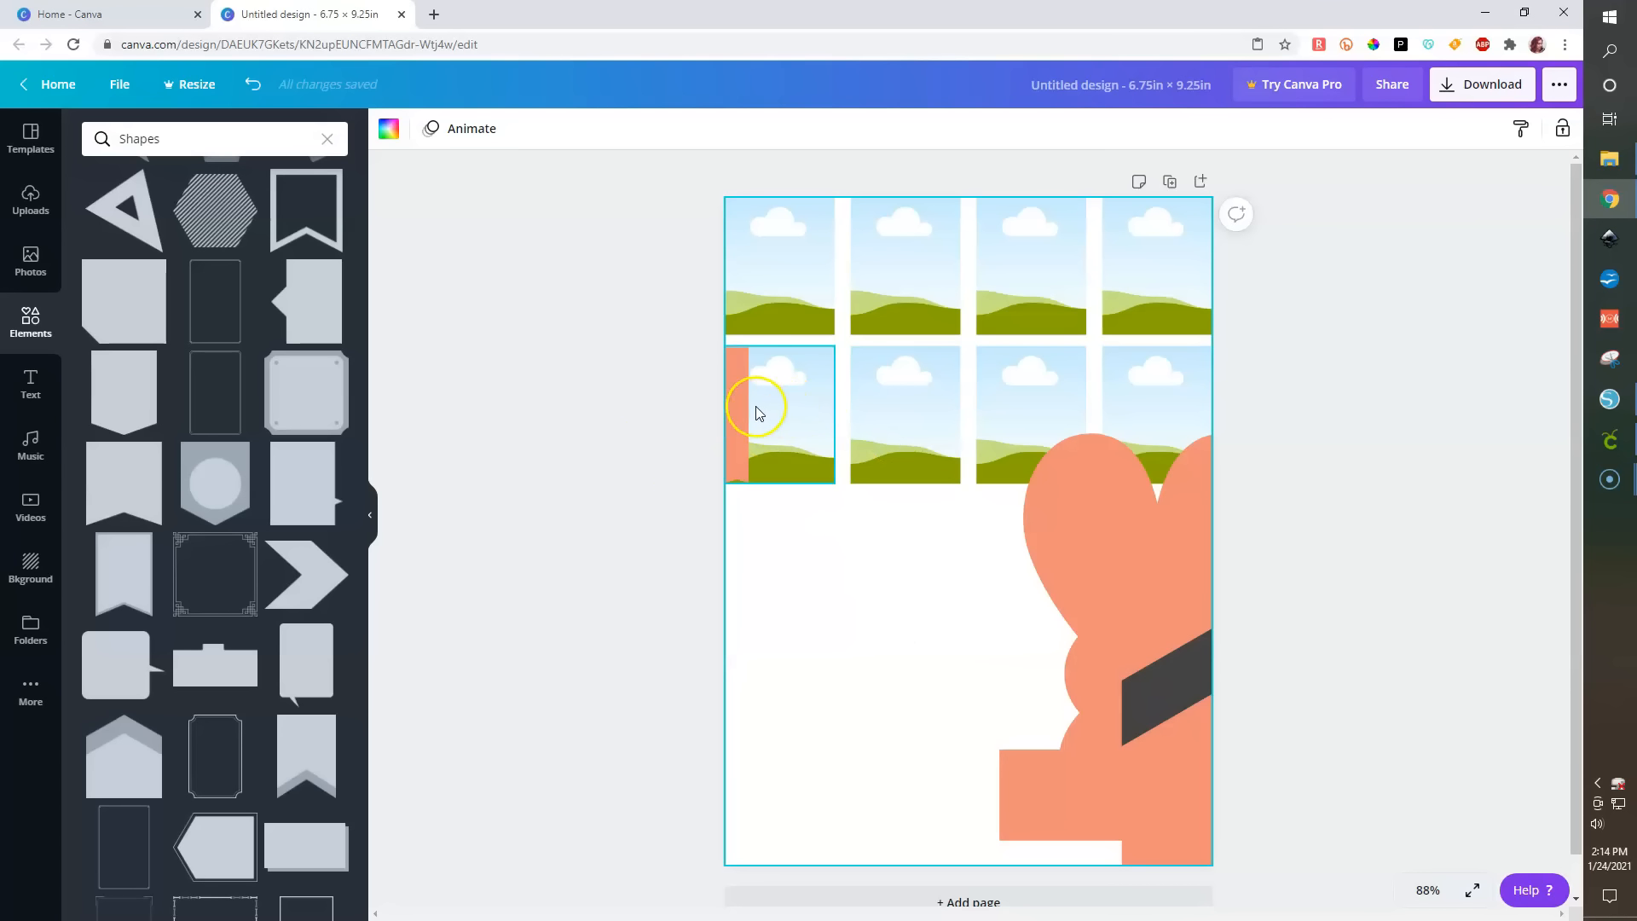
left_click_drag(740, 416, 741, 567)
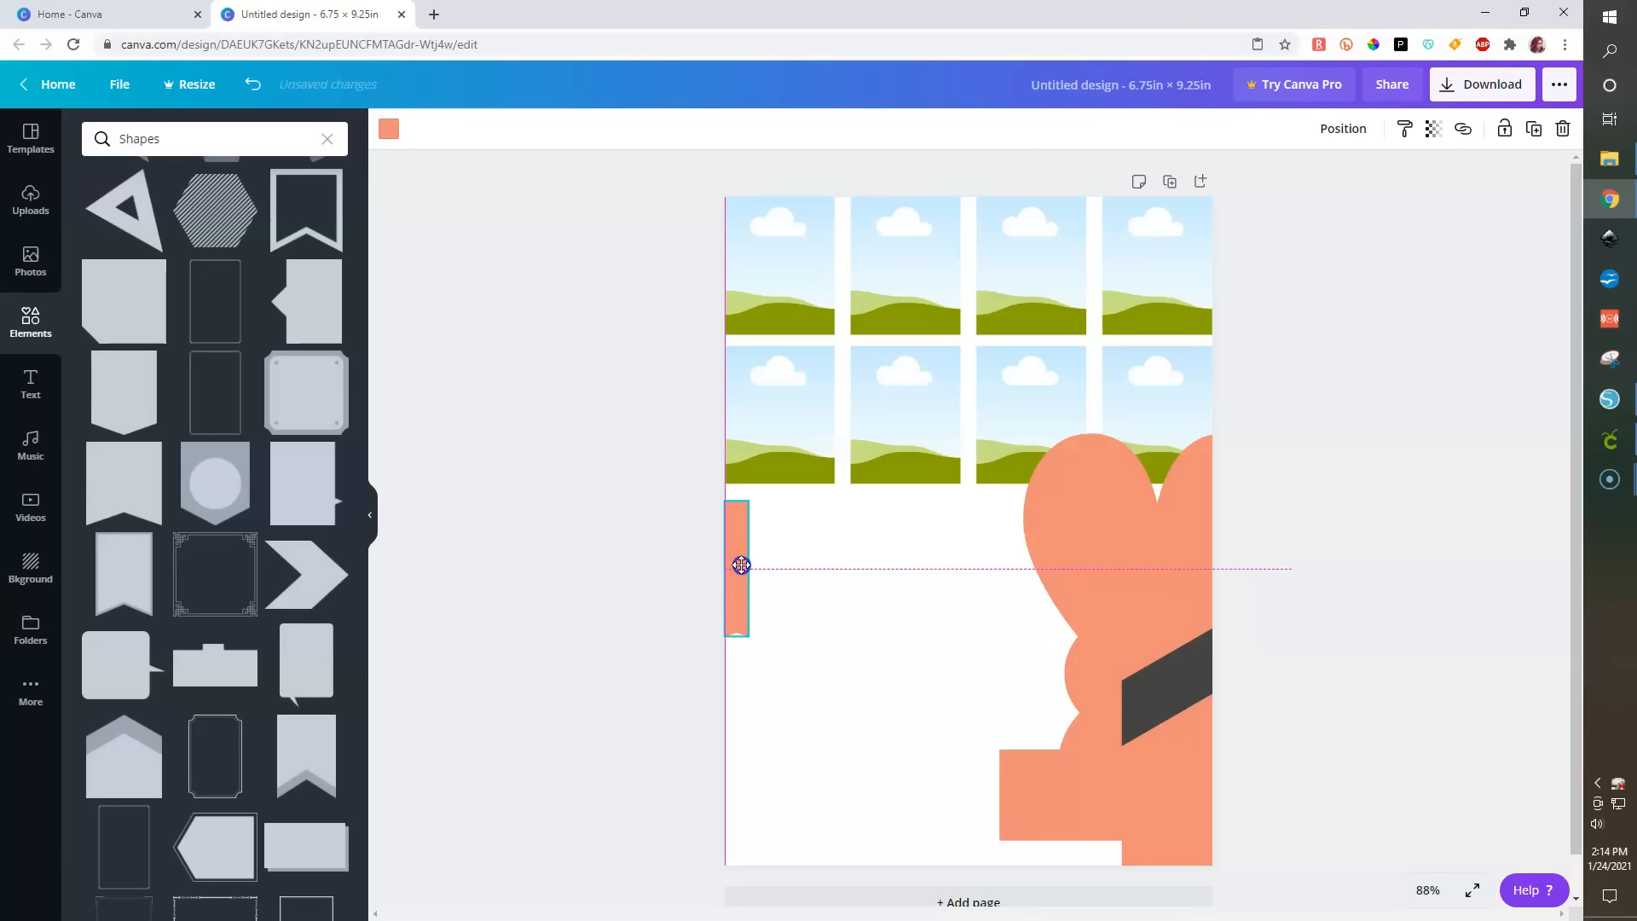
- Move the heart toward the page centre, recolour it white, and shrink it to a small size
left_click_drag(1115, 542, 878, 606)
left_click(388, 130)
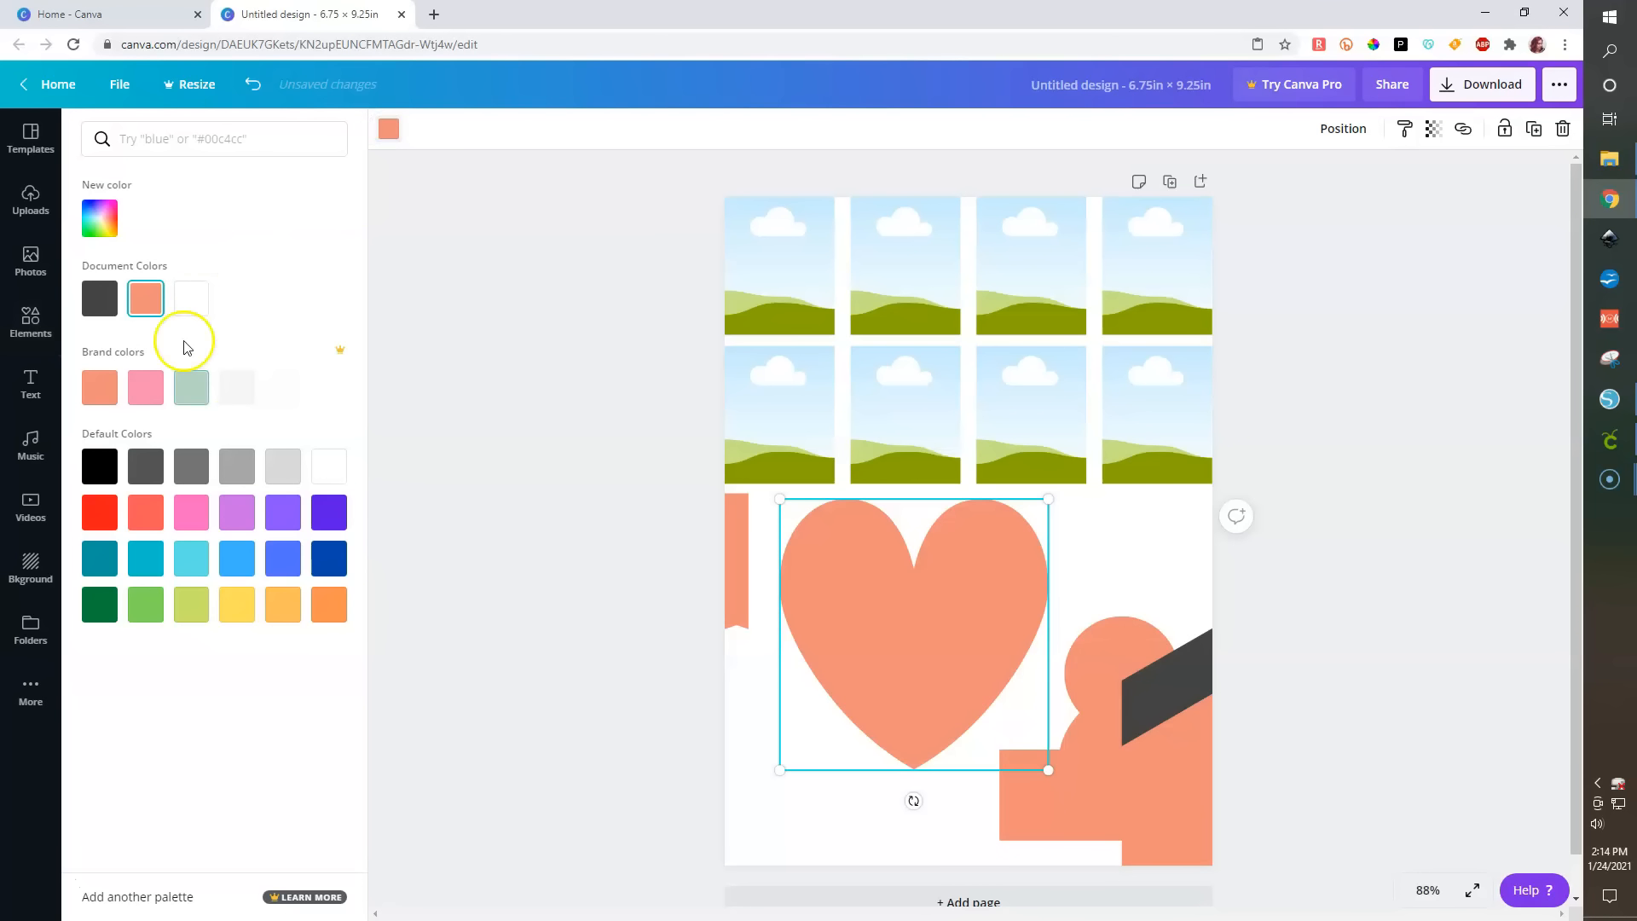
left_click(192, 300)
left_click_drag(780, 500, 981, 734)
- Move the dome shape up beneath the frame rows and place the small white heart on the left strip
left_click_drag(1025, 718, 989, 479)
left_click_drag(877, 635, 1082, 848)
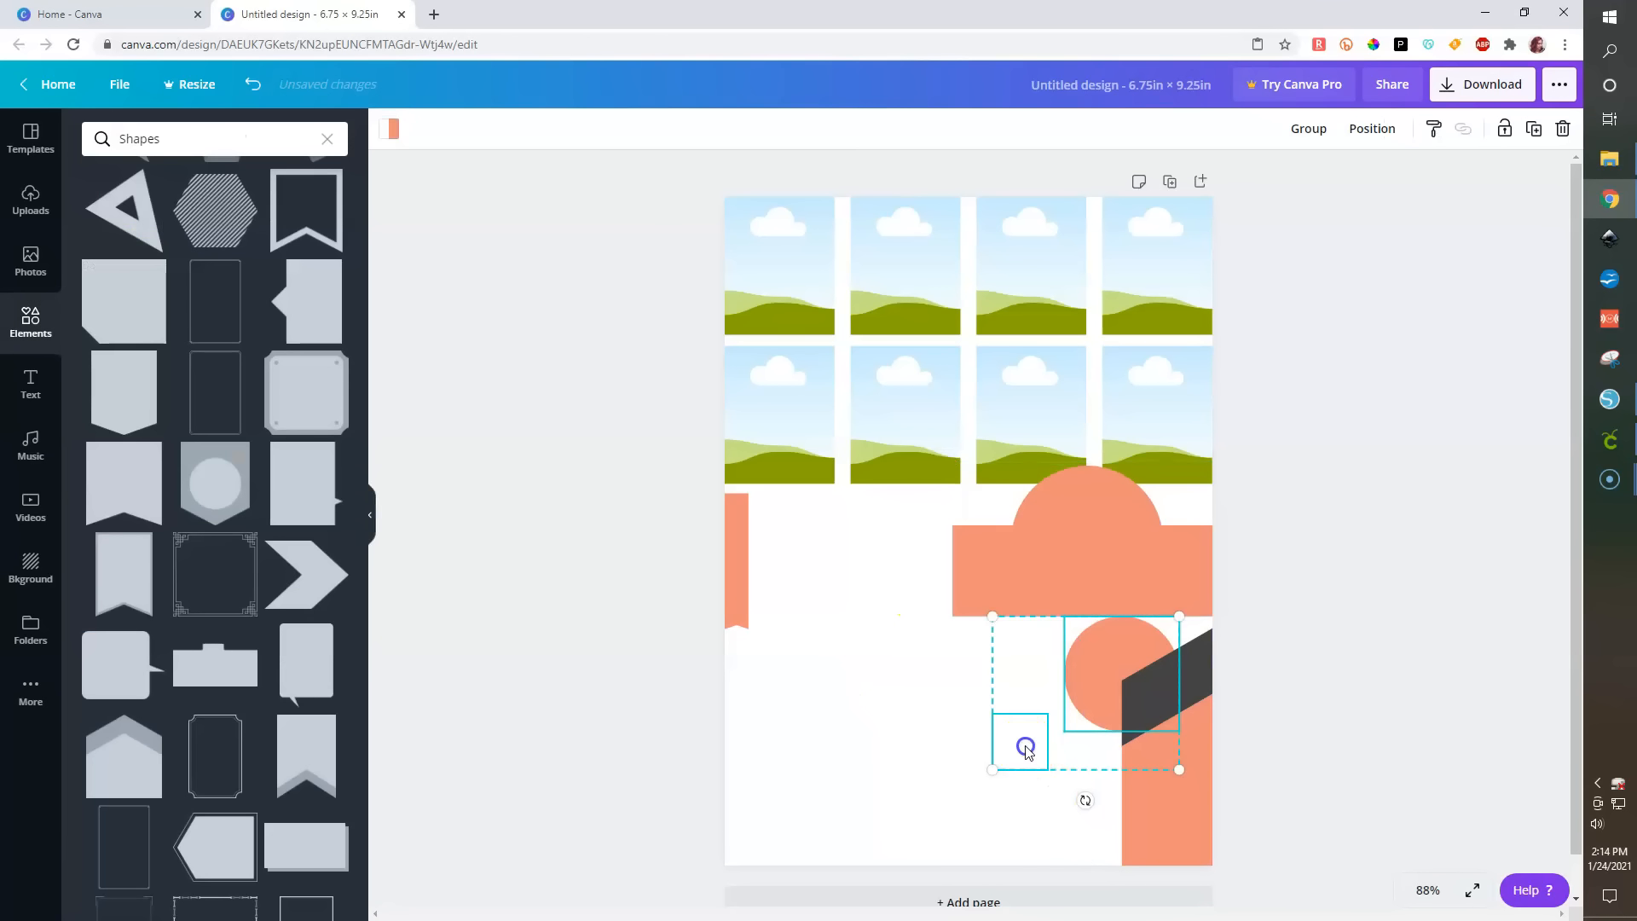
left_click(1015, 742)
left_click_drag(1015, 742, 741, 534)
- Bring the white heart forward and resize it to about 0.3 × 0.3 in on the strip
left_click(1345, 128)
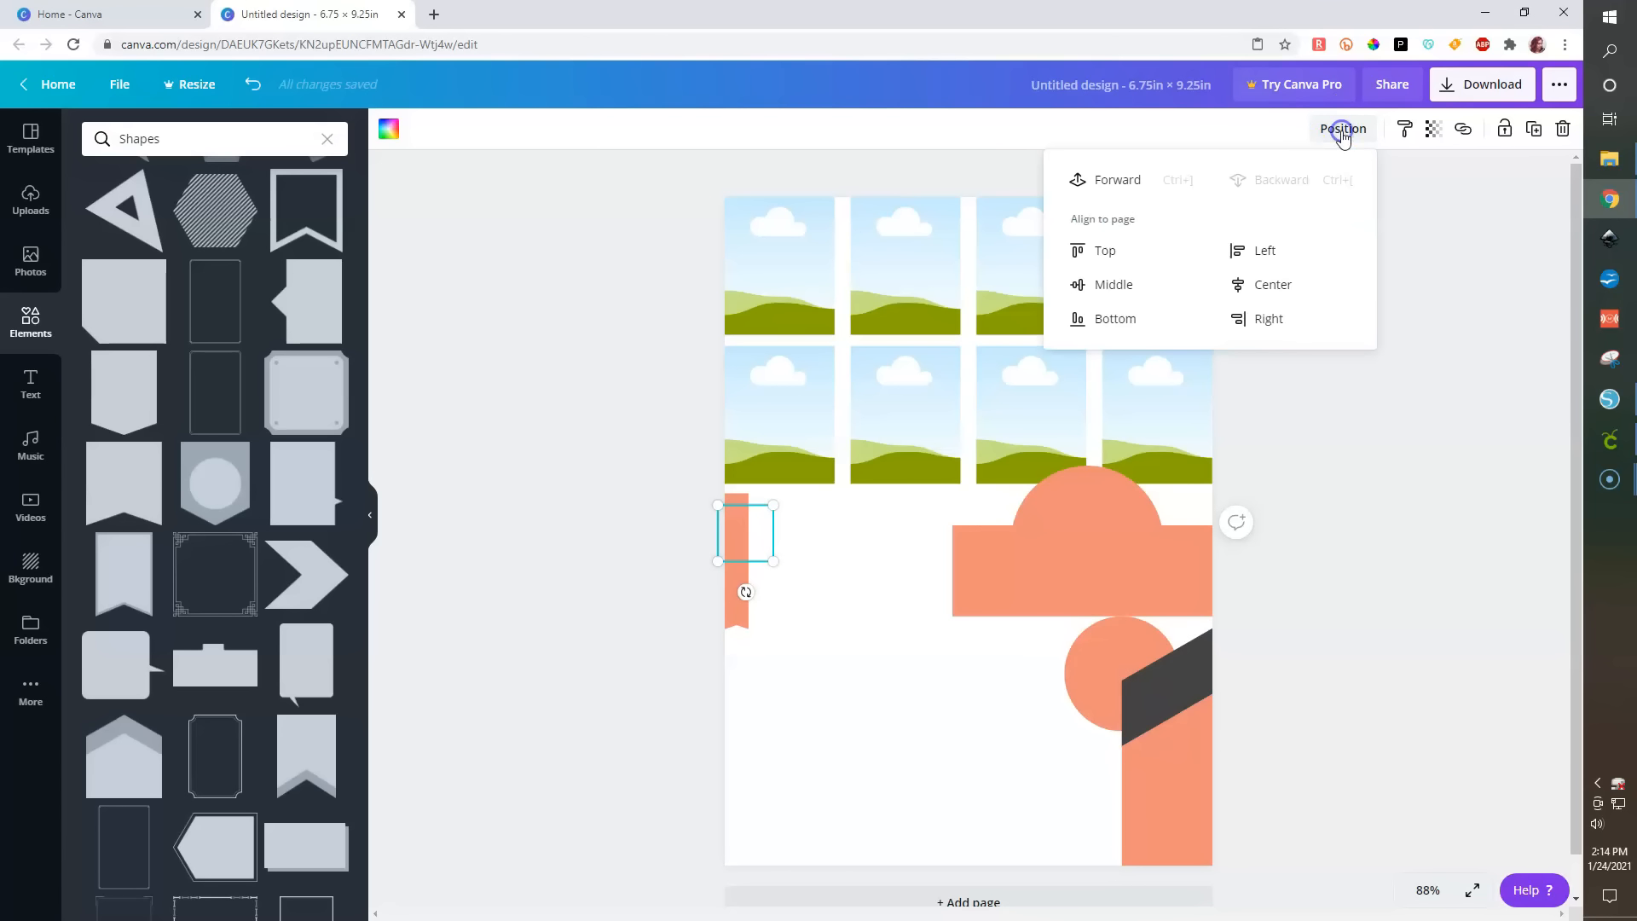
left_click(1109, 179)
left_click_drag(773, 560, 736, 523)
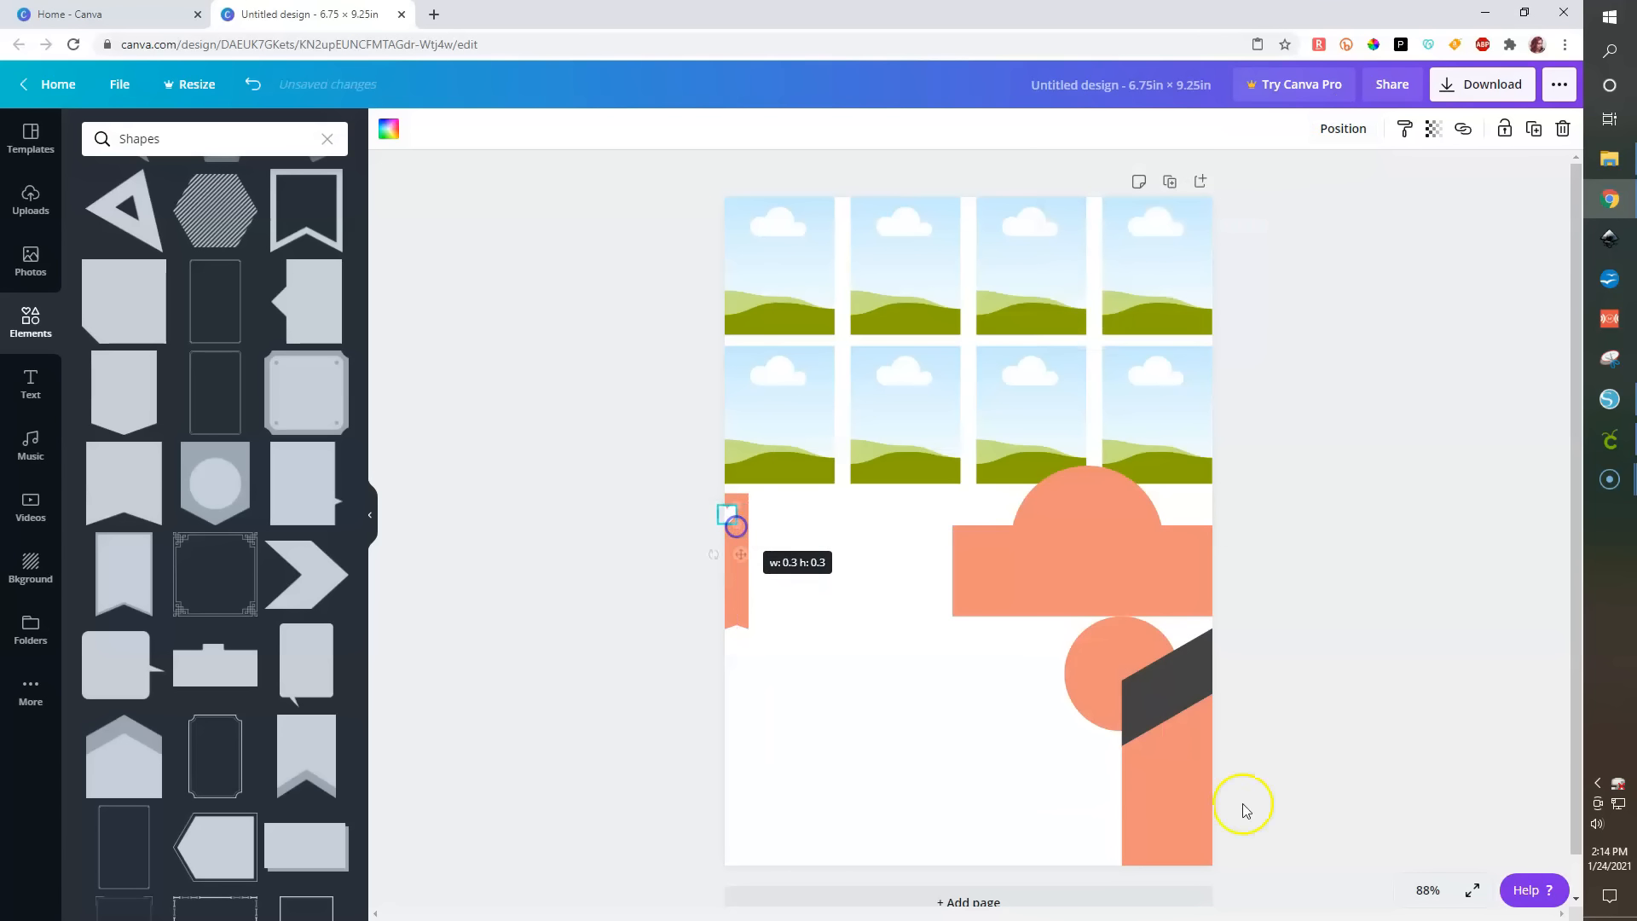
left_click(1473, 890)
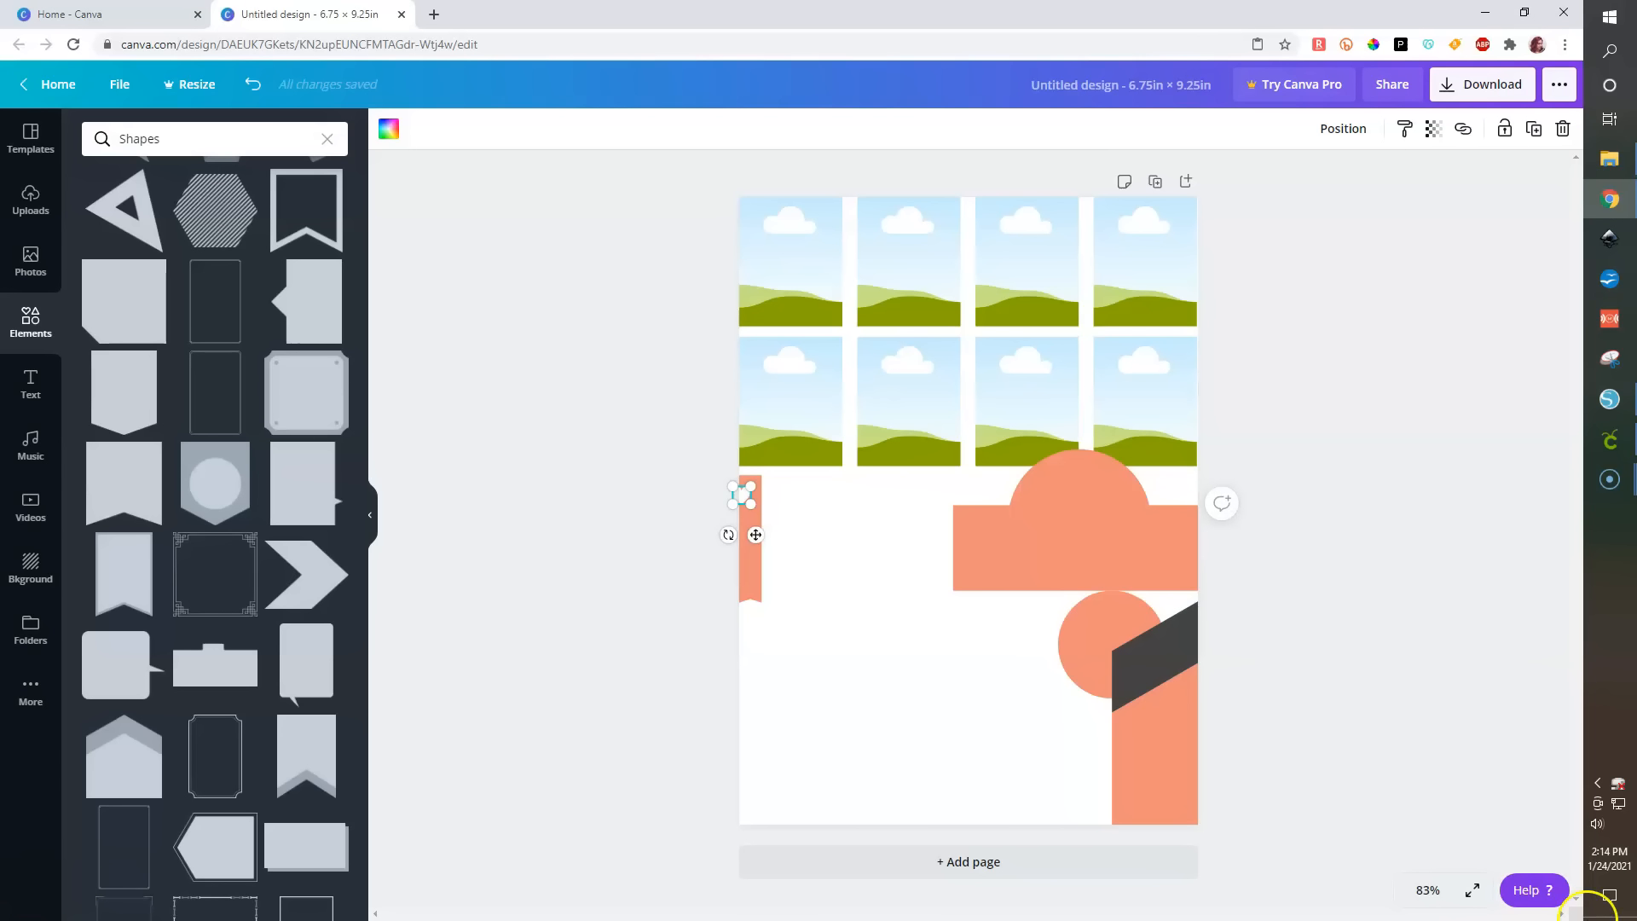
- Zoom to 200%, move the white heart to the top of the strip, and paste three copies of it
left_click(1425, 890)
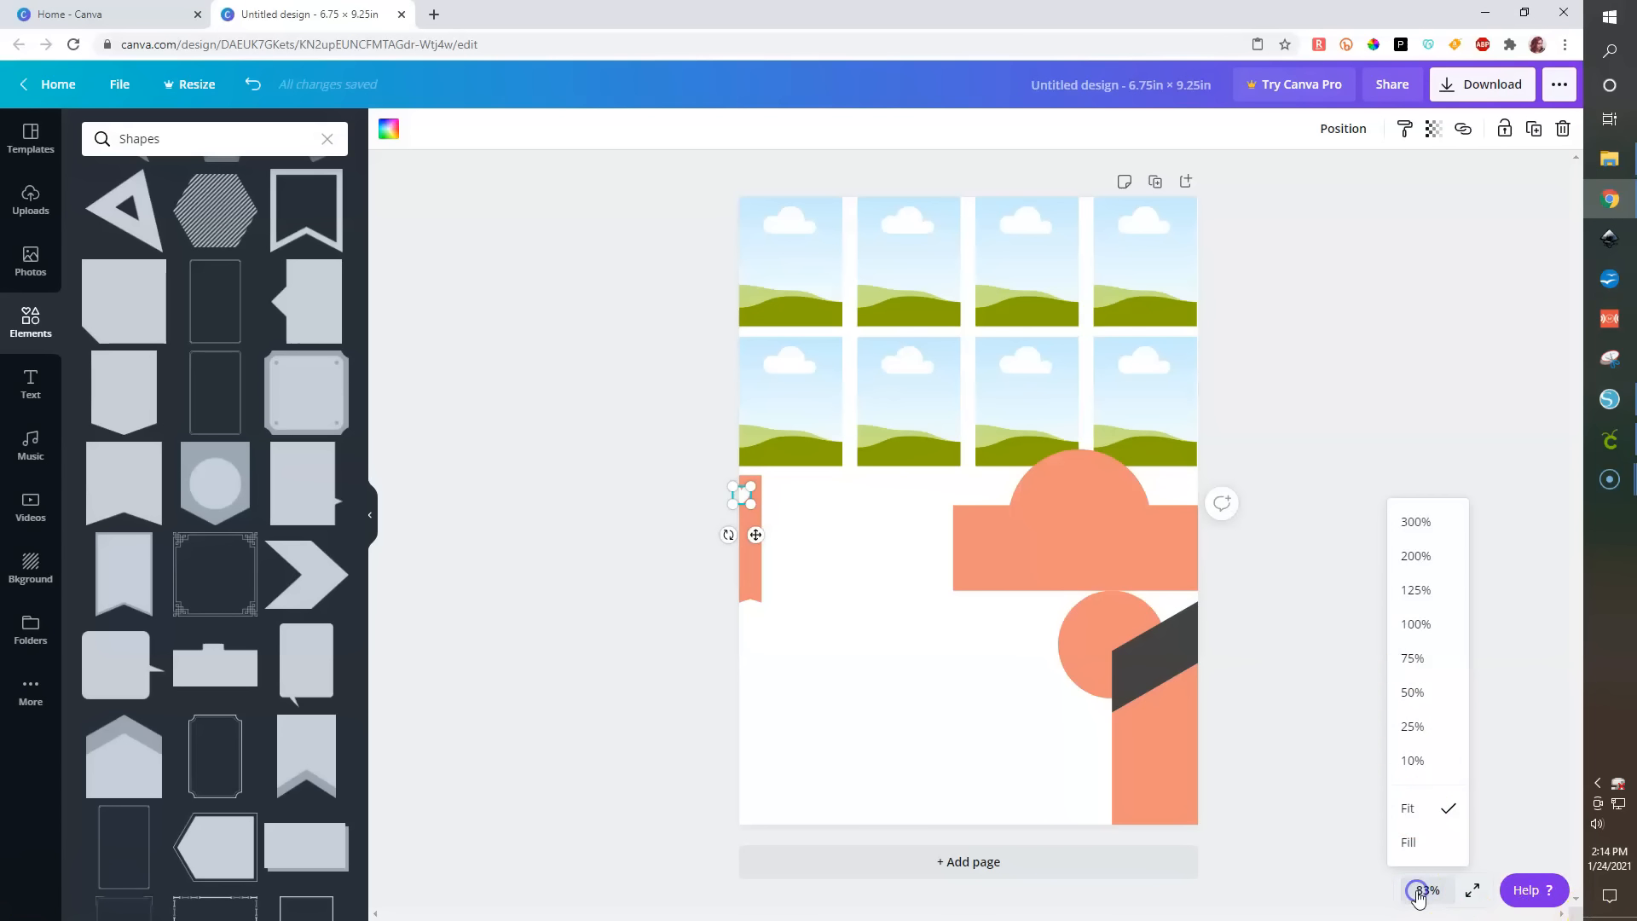
left_click(1417, 557)
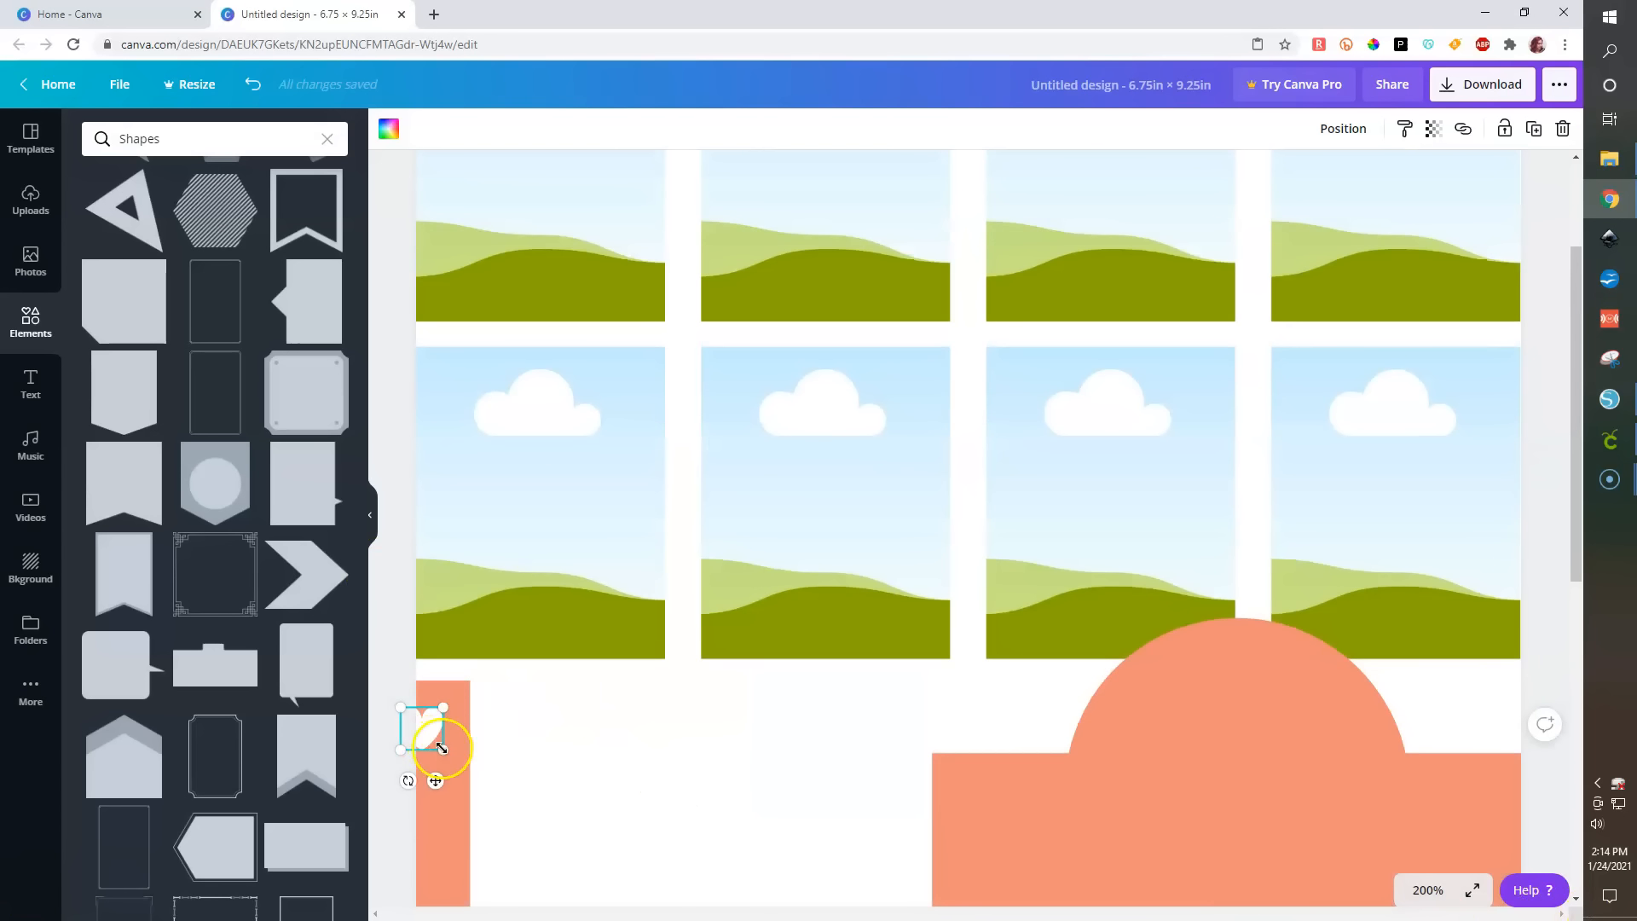
scroll(442, 747, "down", 4)
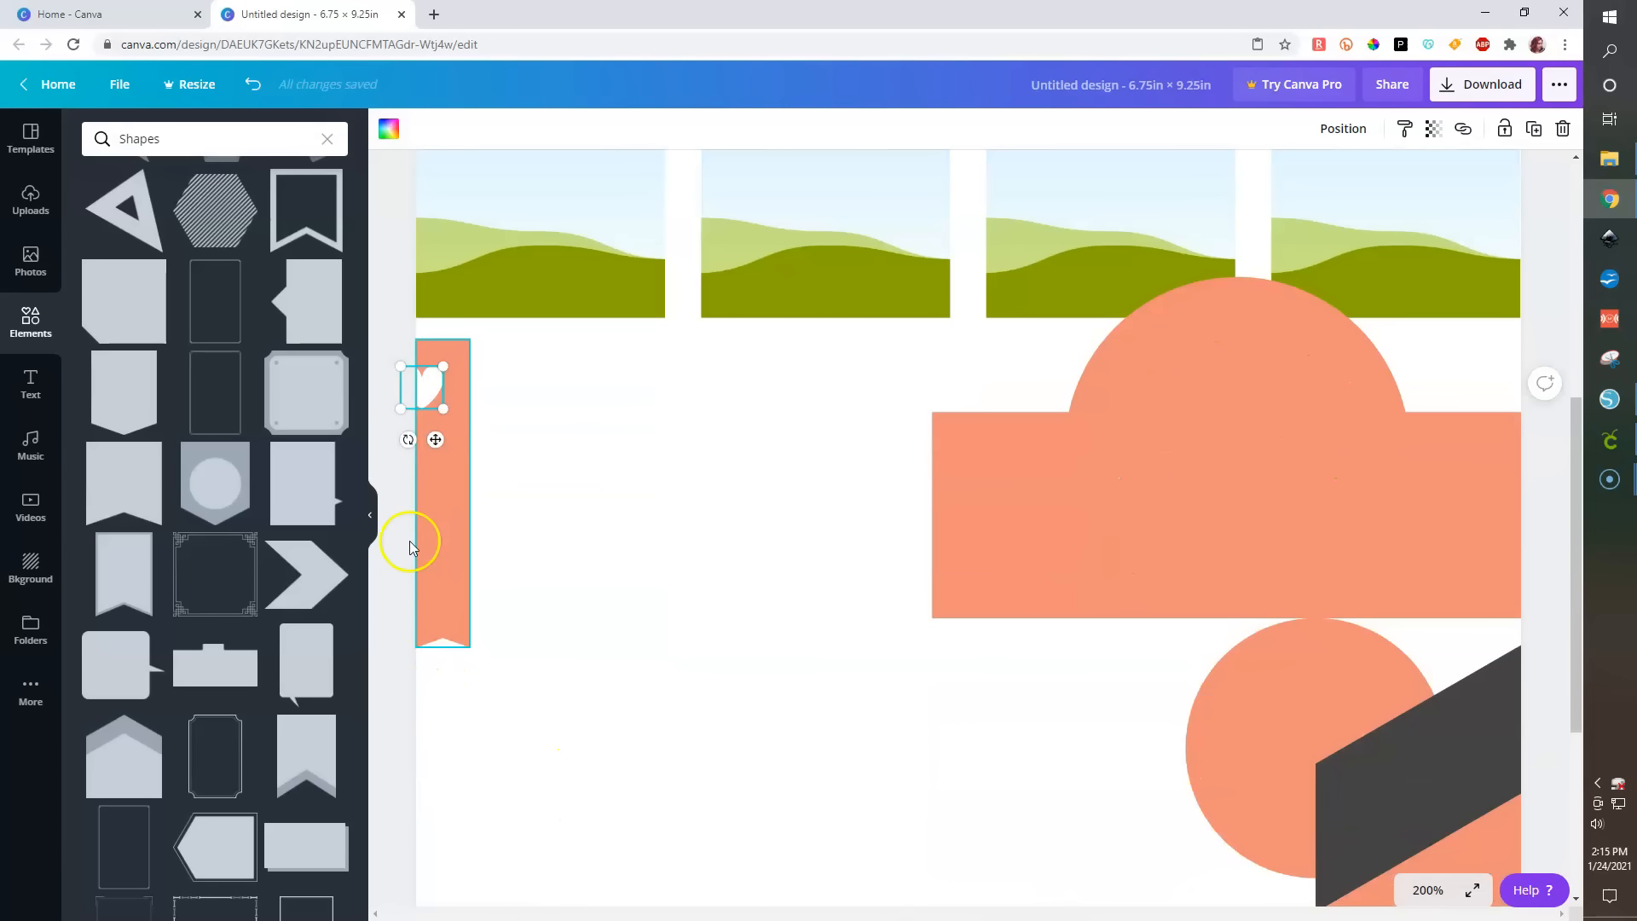
mouse_move(424, 386)
left_mouse_down()
mouse_move(446, 385)
mouse_move(446, 368)
mouse_move(449, 384)
mouse_move(444, 367)
left_mouse_up()
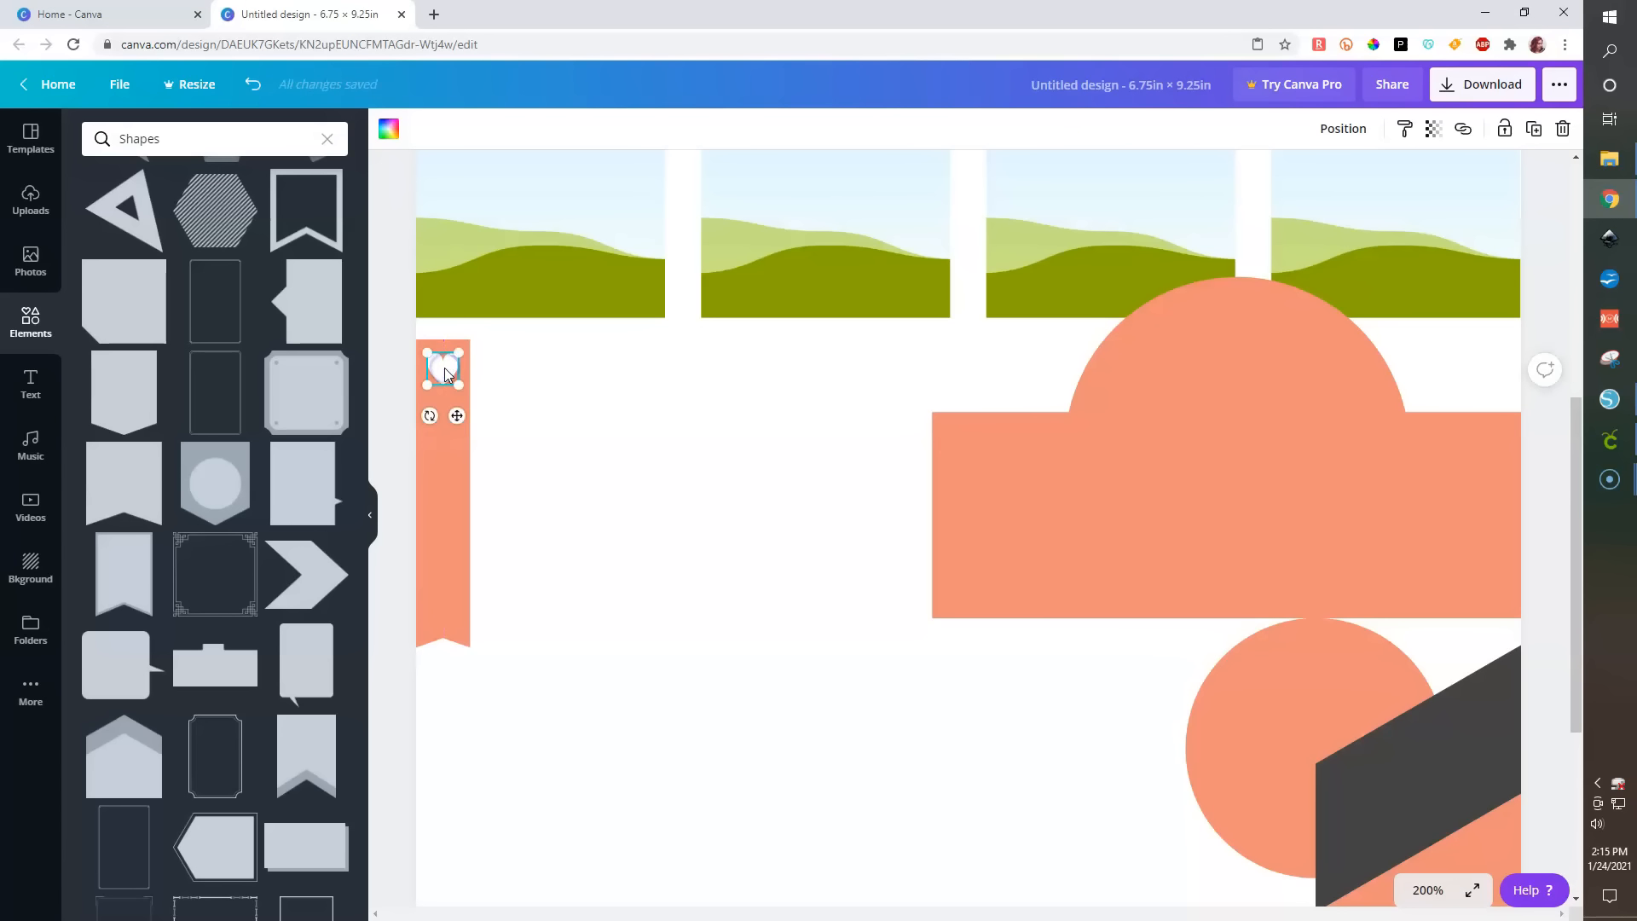
key("ctrl+v")
key("ctrl+v")
key("ctrl+v")
key("ctrl+v")
- Select the pasted hearts together with the strip and align them all left
left_click(663, 625)
left_click_drag(663, 625, 417, 338)
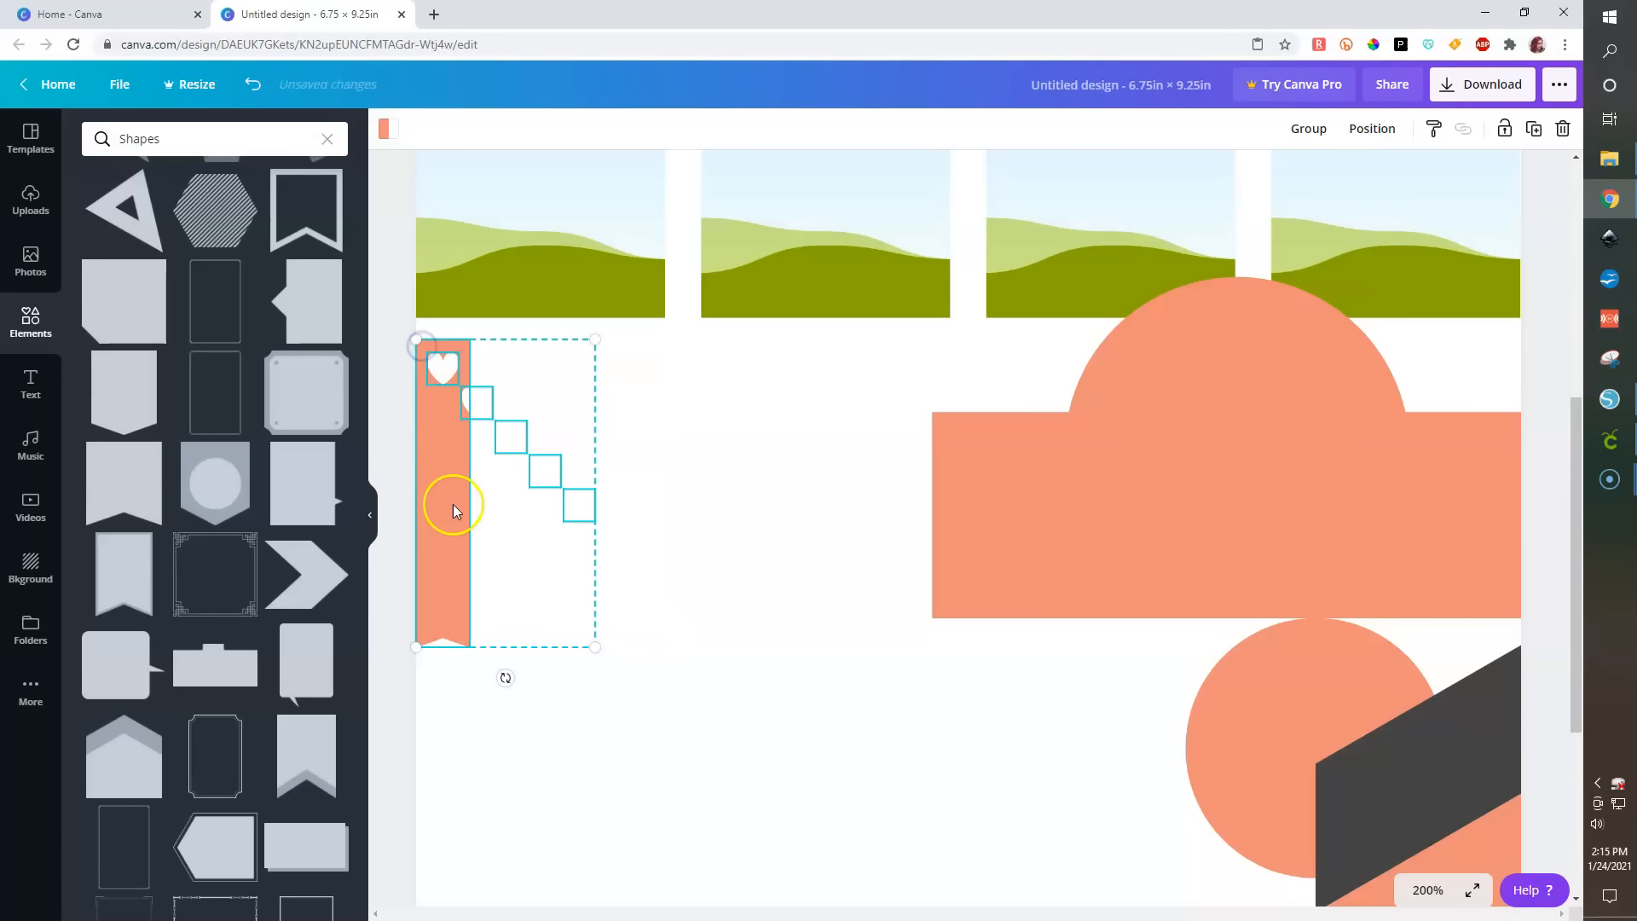
left_click_drag(694, 591, 432, 343)
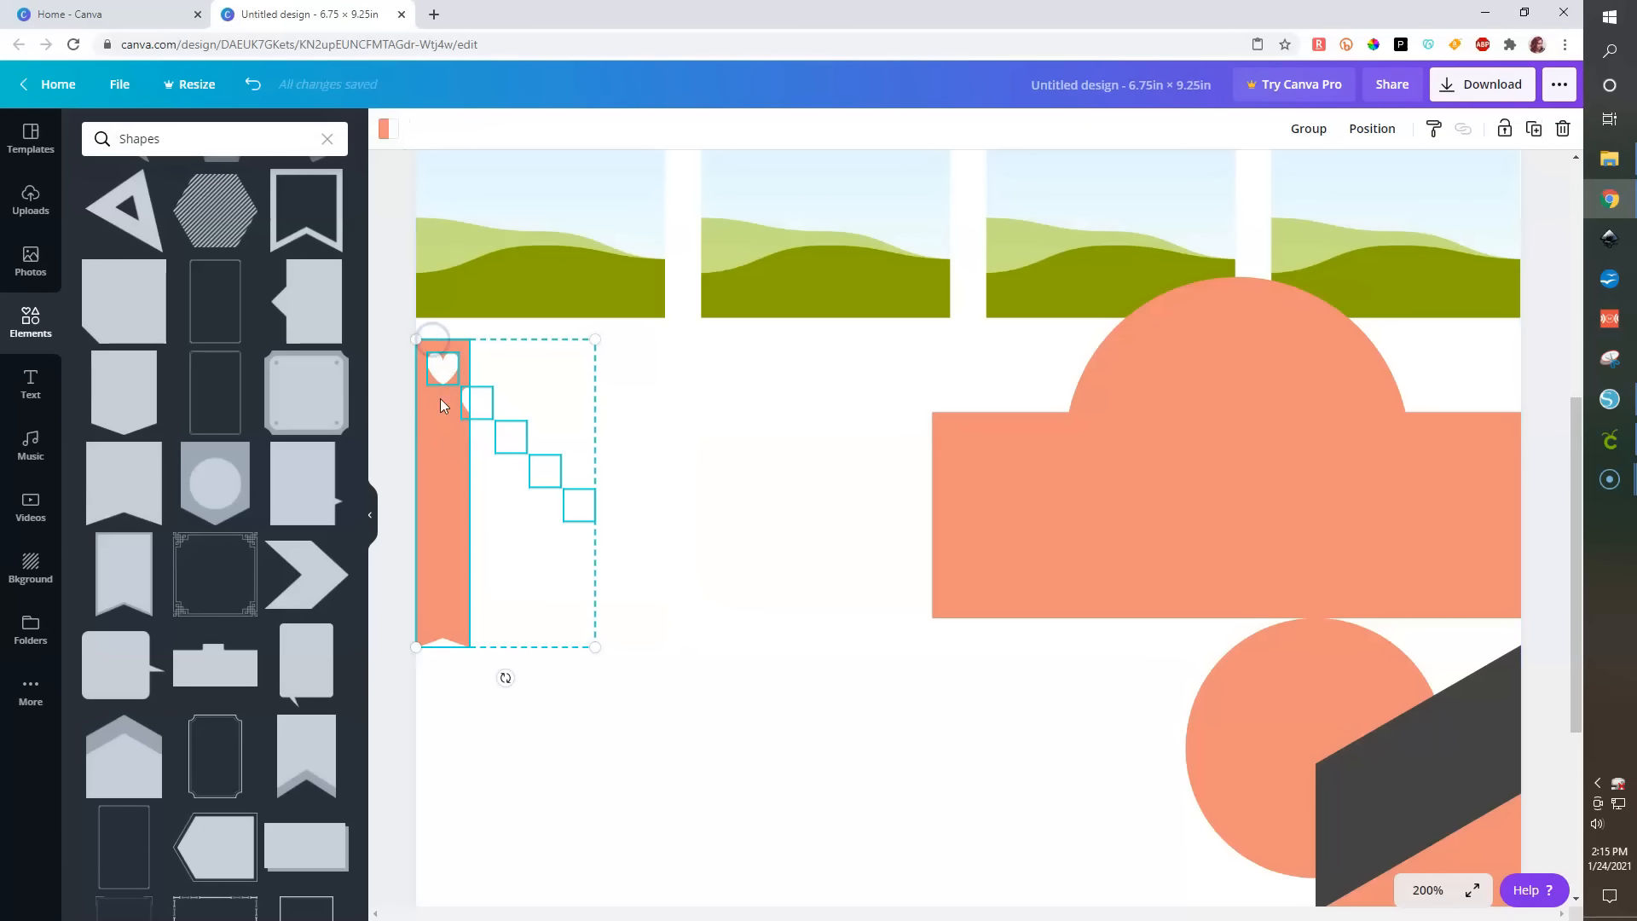
left_click(443, 520, "shift")
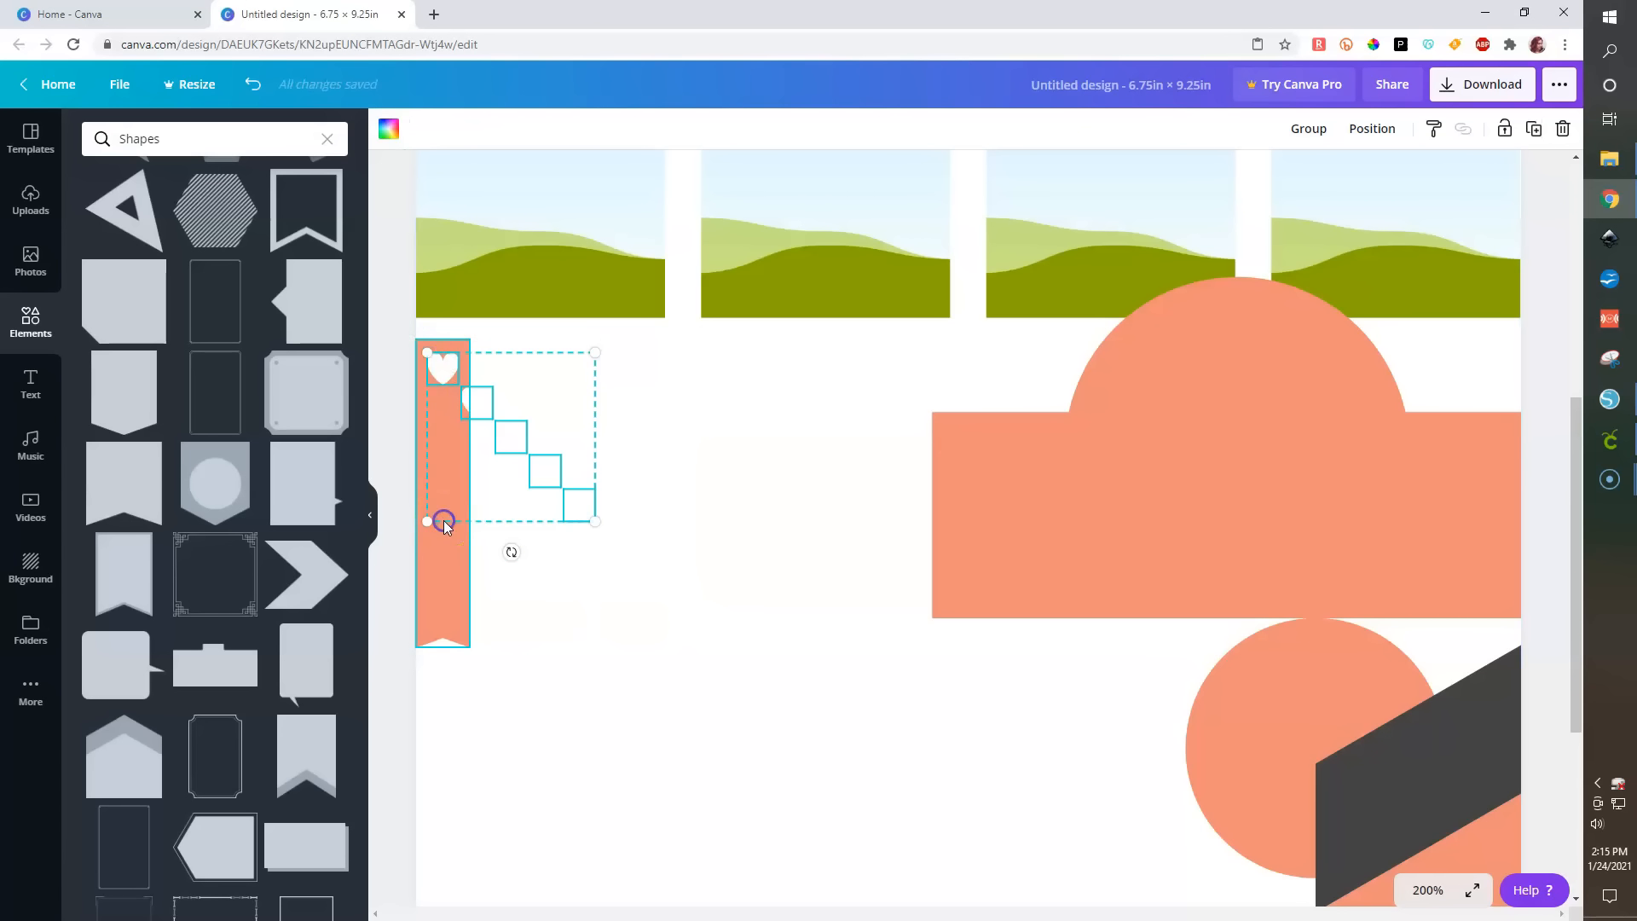
left_click(438, 587, "shift")
left_click(438, 587, "shift")
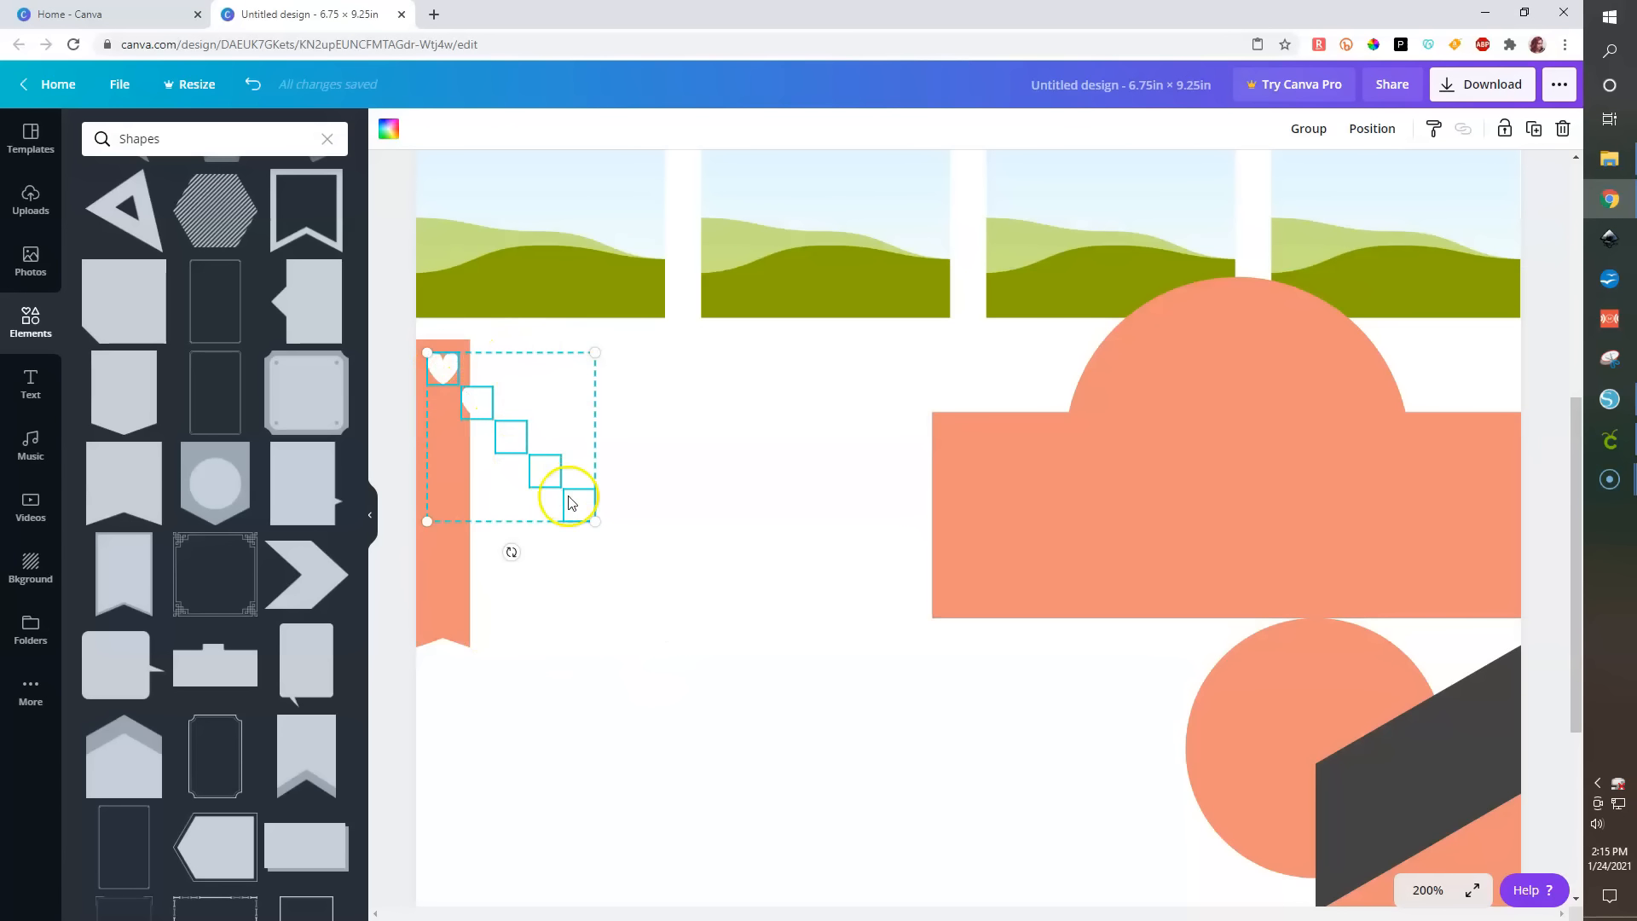
left_click(1376, 132)
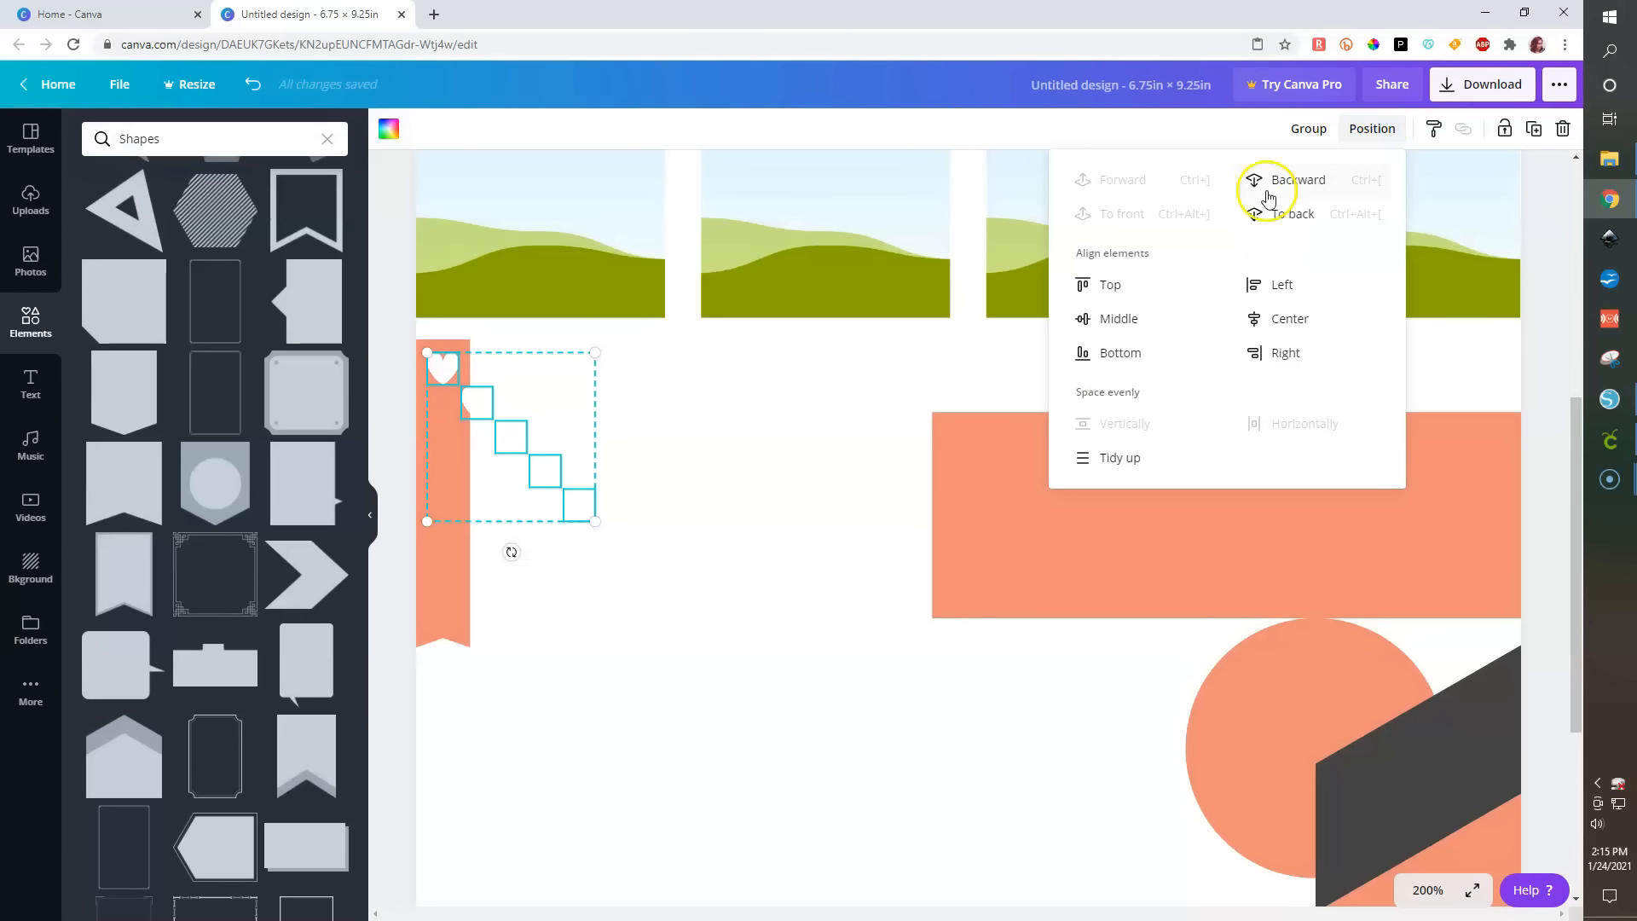
left_click(1259, 290)
- Move one heart down to the bottom end of the strip
left_click(614, 607)
left_click(443, 509)
key("shift+Down")
key("Up")
key("Up")
key("Up")
key("Up")
key("Up")
key("Up")
key("Up")
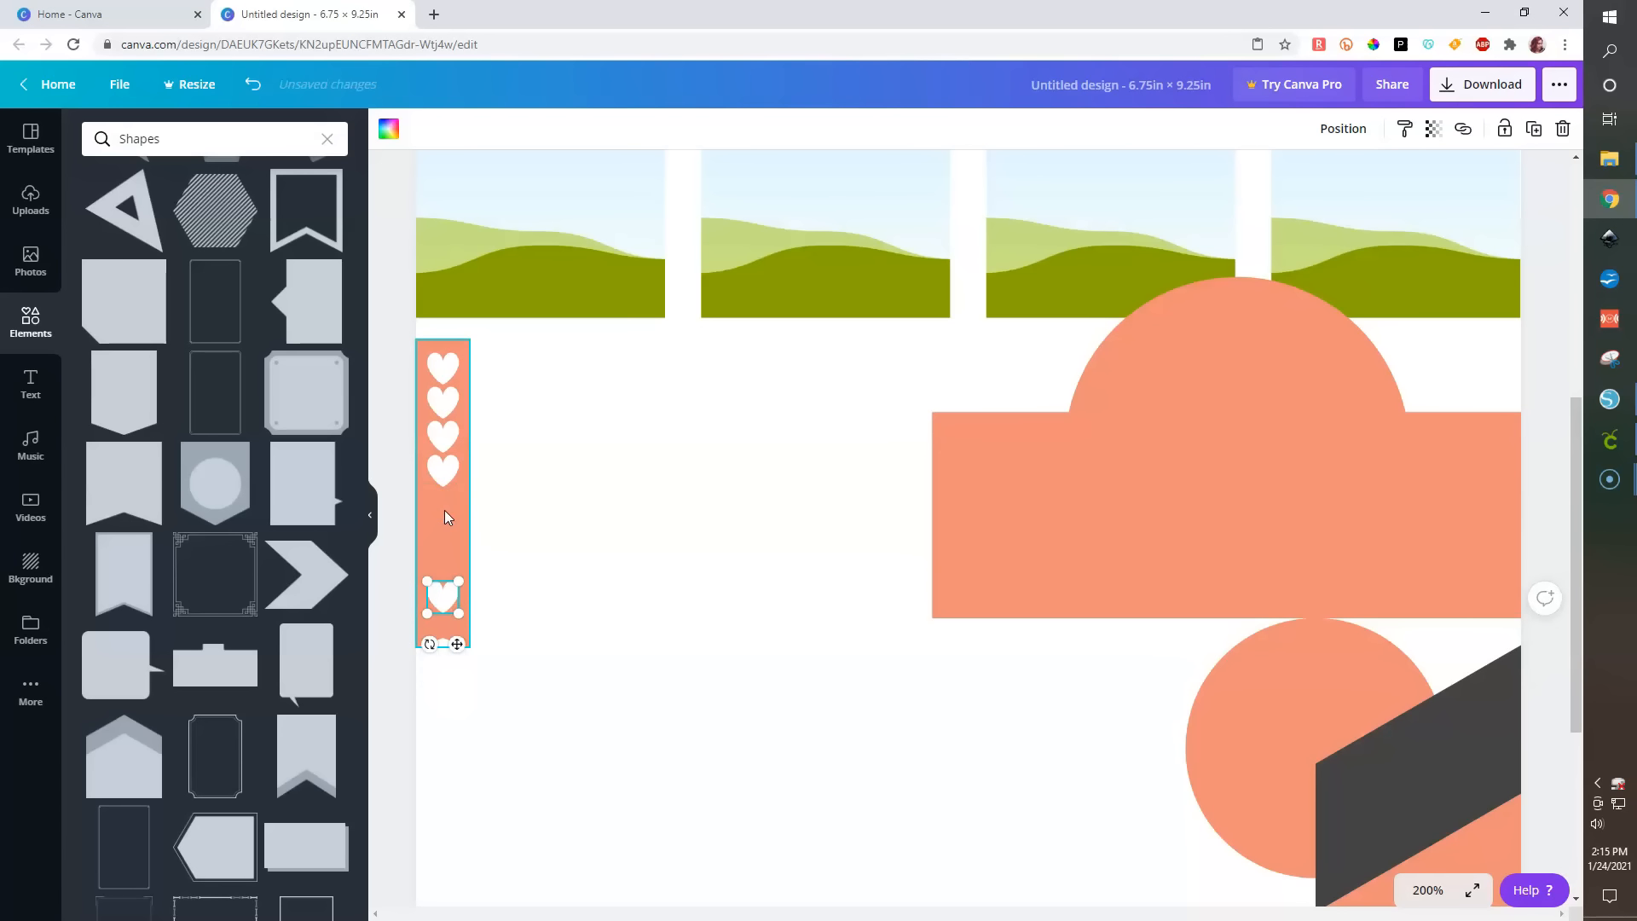
- Copy one of the hearts and paste another copy onto the strip
left_click(446, 469)
key("ctrl+c")
key("ctrl+v")
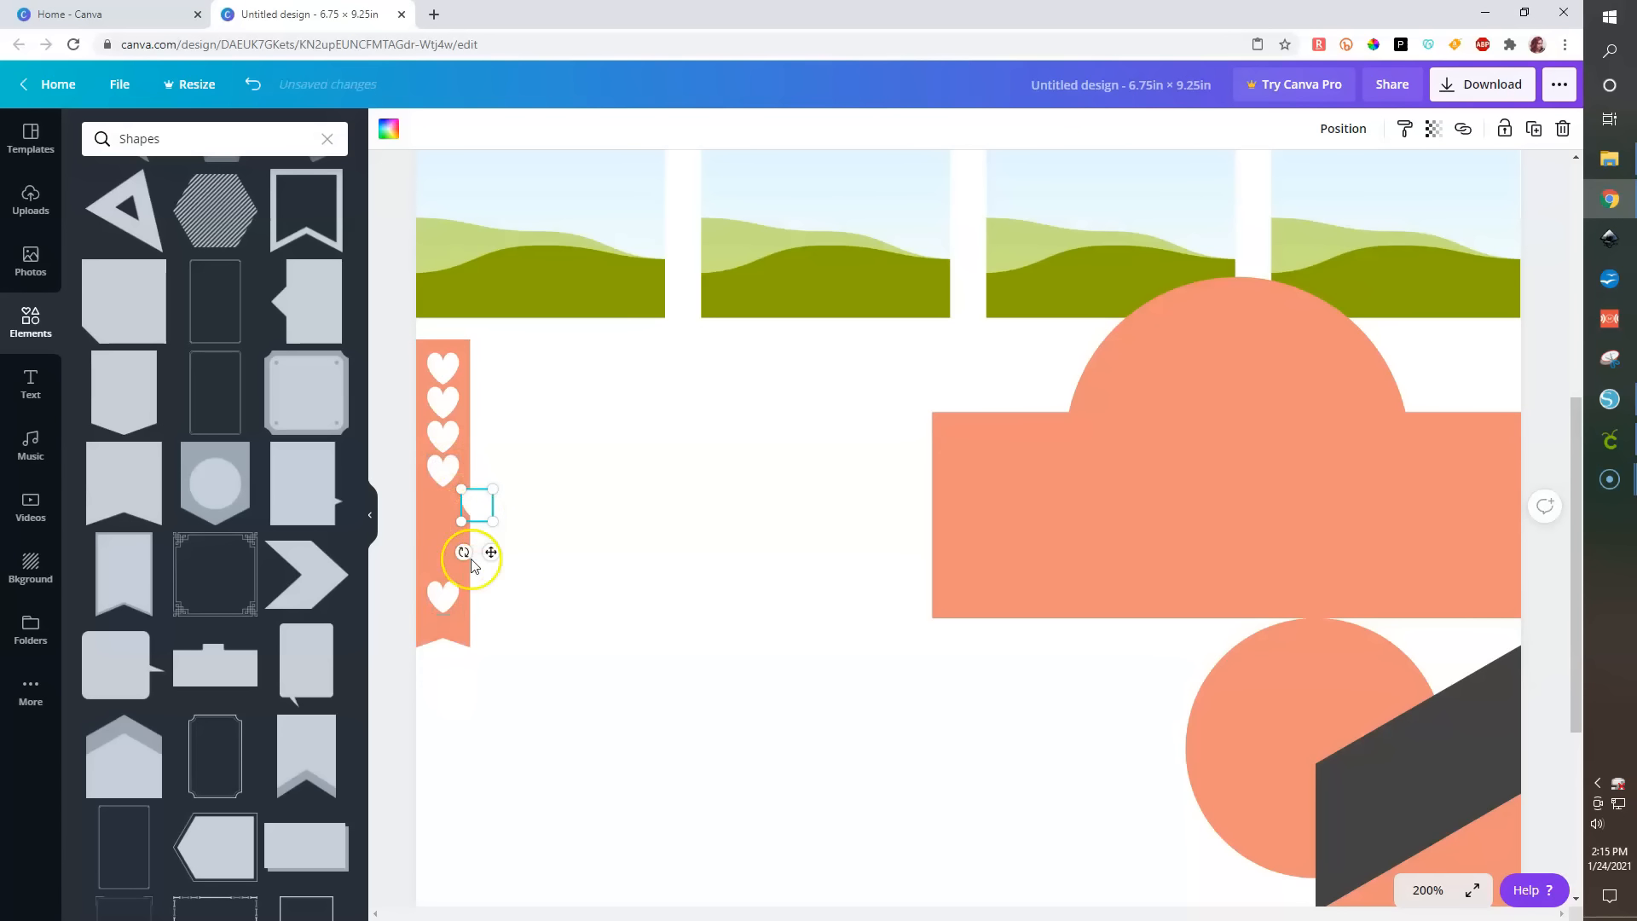
- Select all hearts on the strip, align them left, and space them evenly vertically
left_click_drag(577, 611, 391, 325)
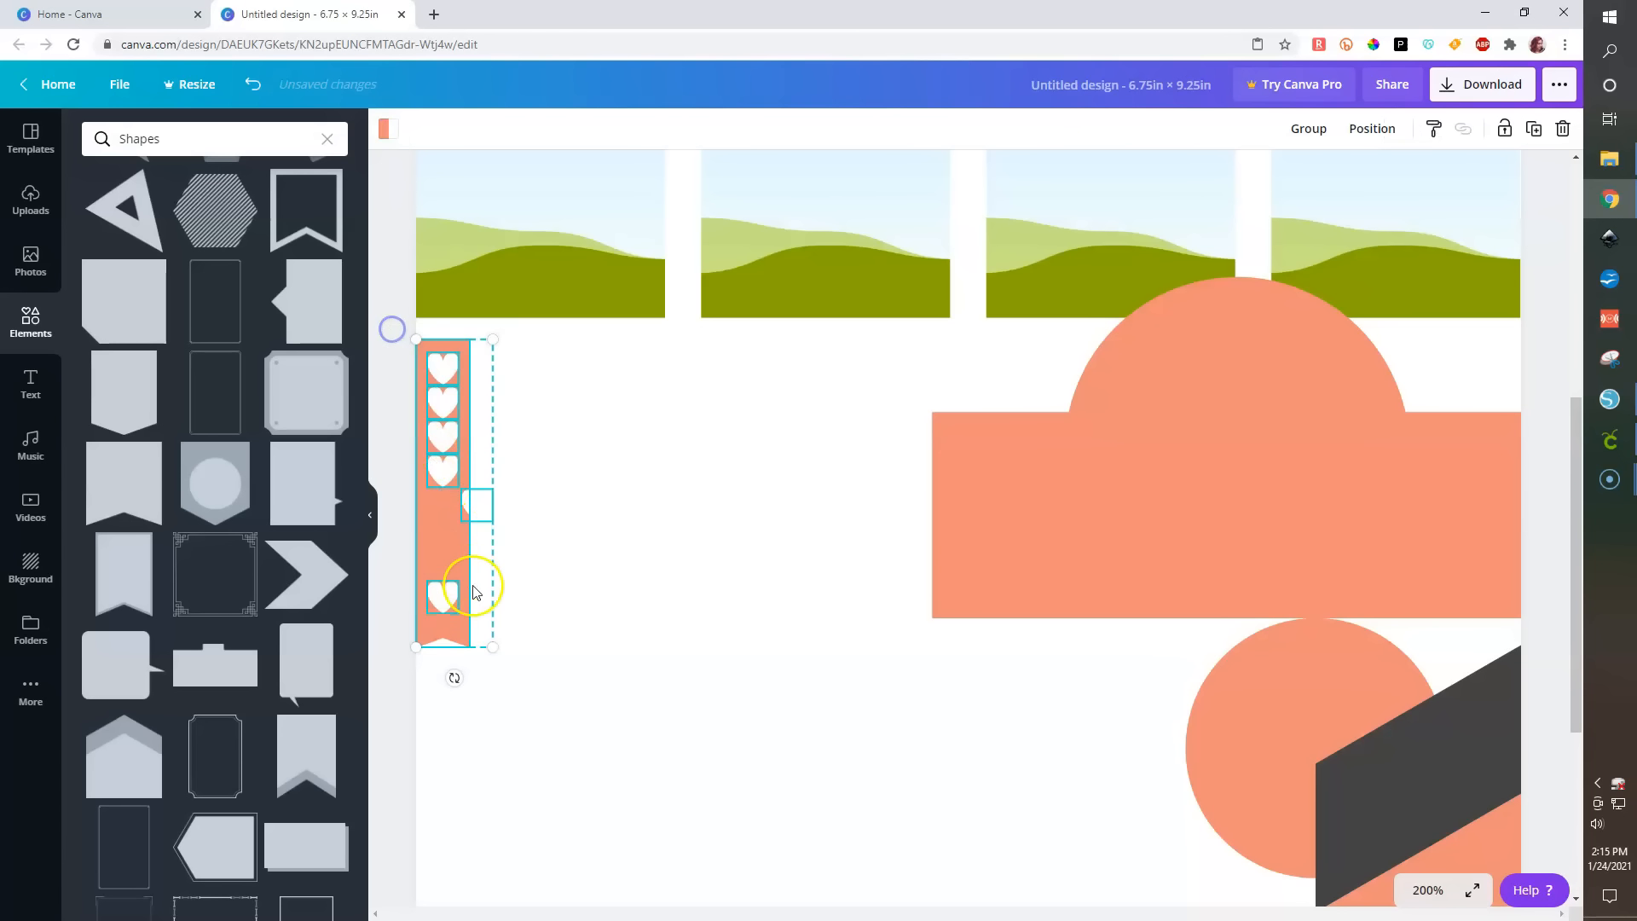
left_click(1375, 129)
left_click(1254, 287)
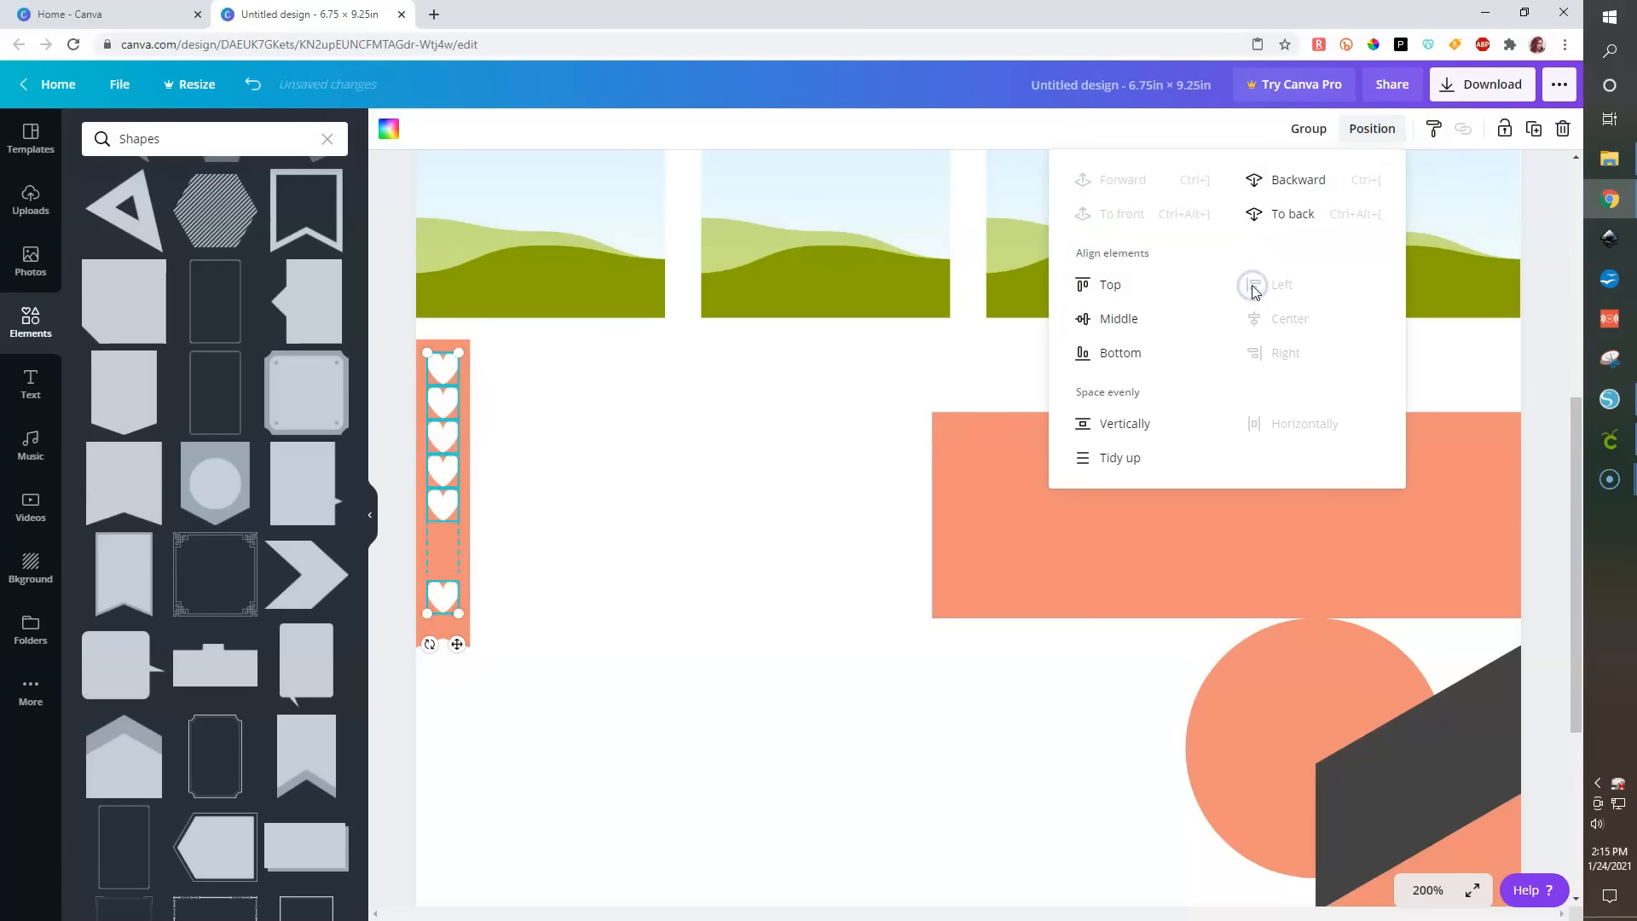
left_click(1122, 431)
left_click(520, 464)
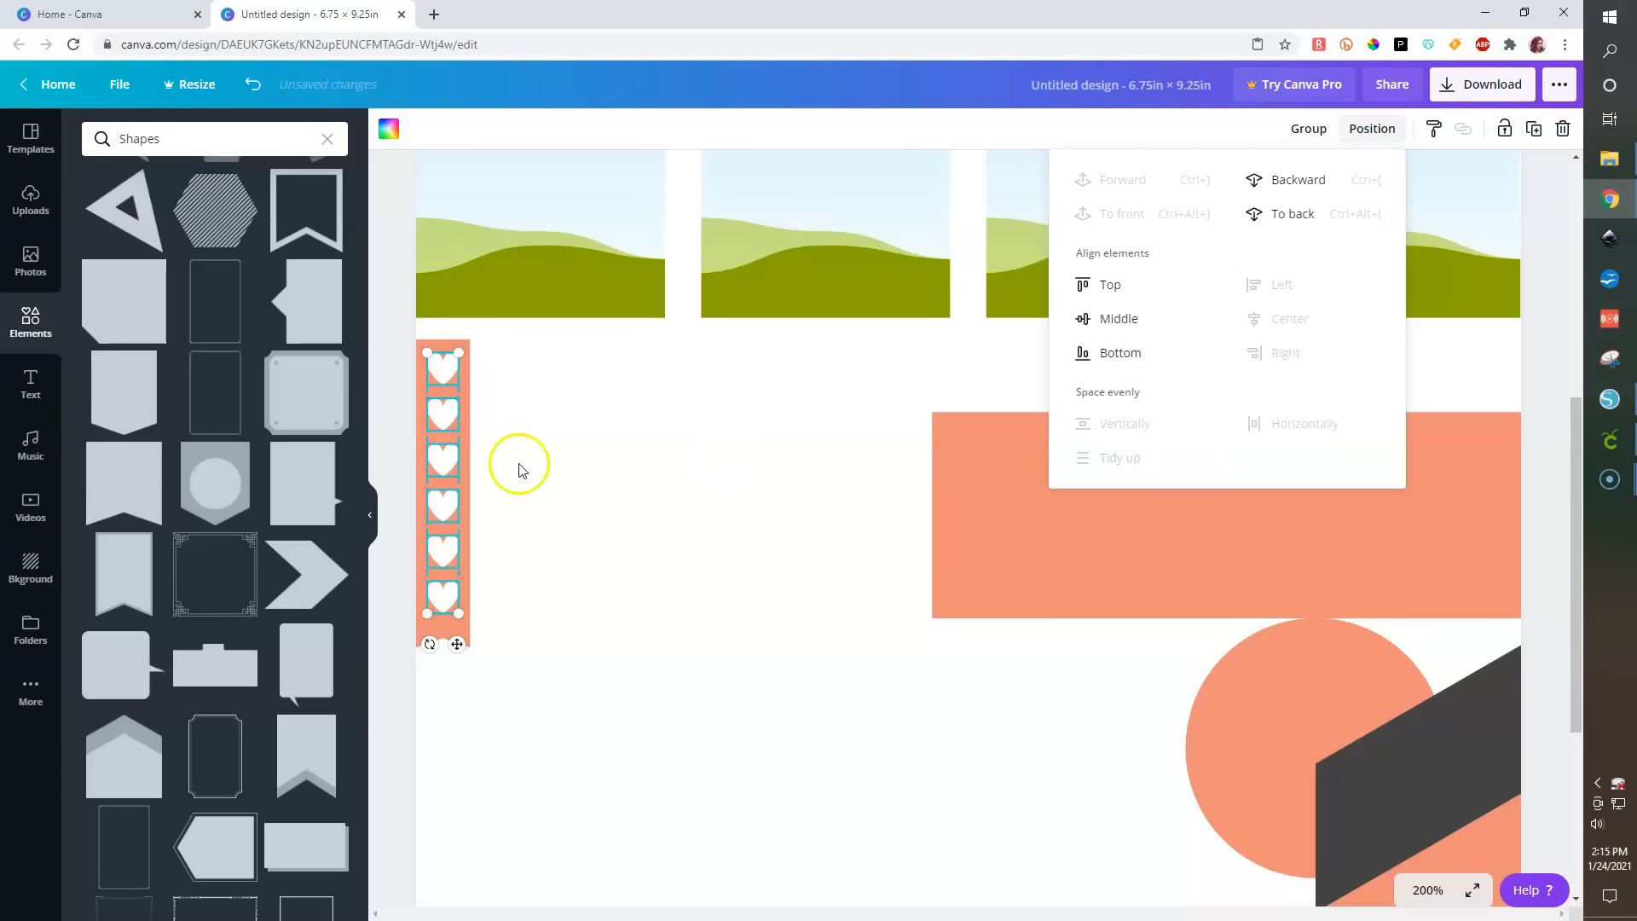
- Select all six hearts individually and space them evenly vertically again
left_click(449, 606)
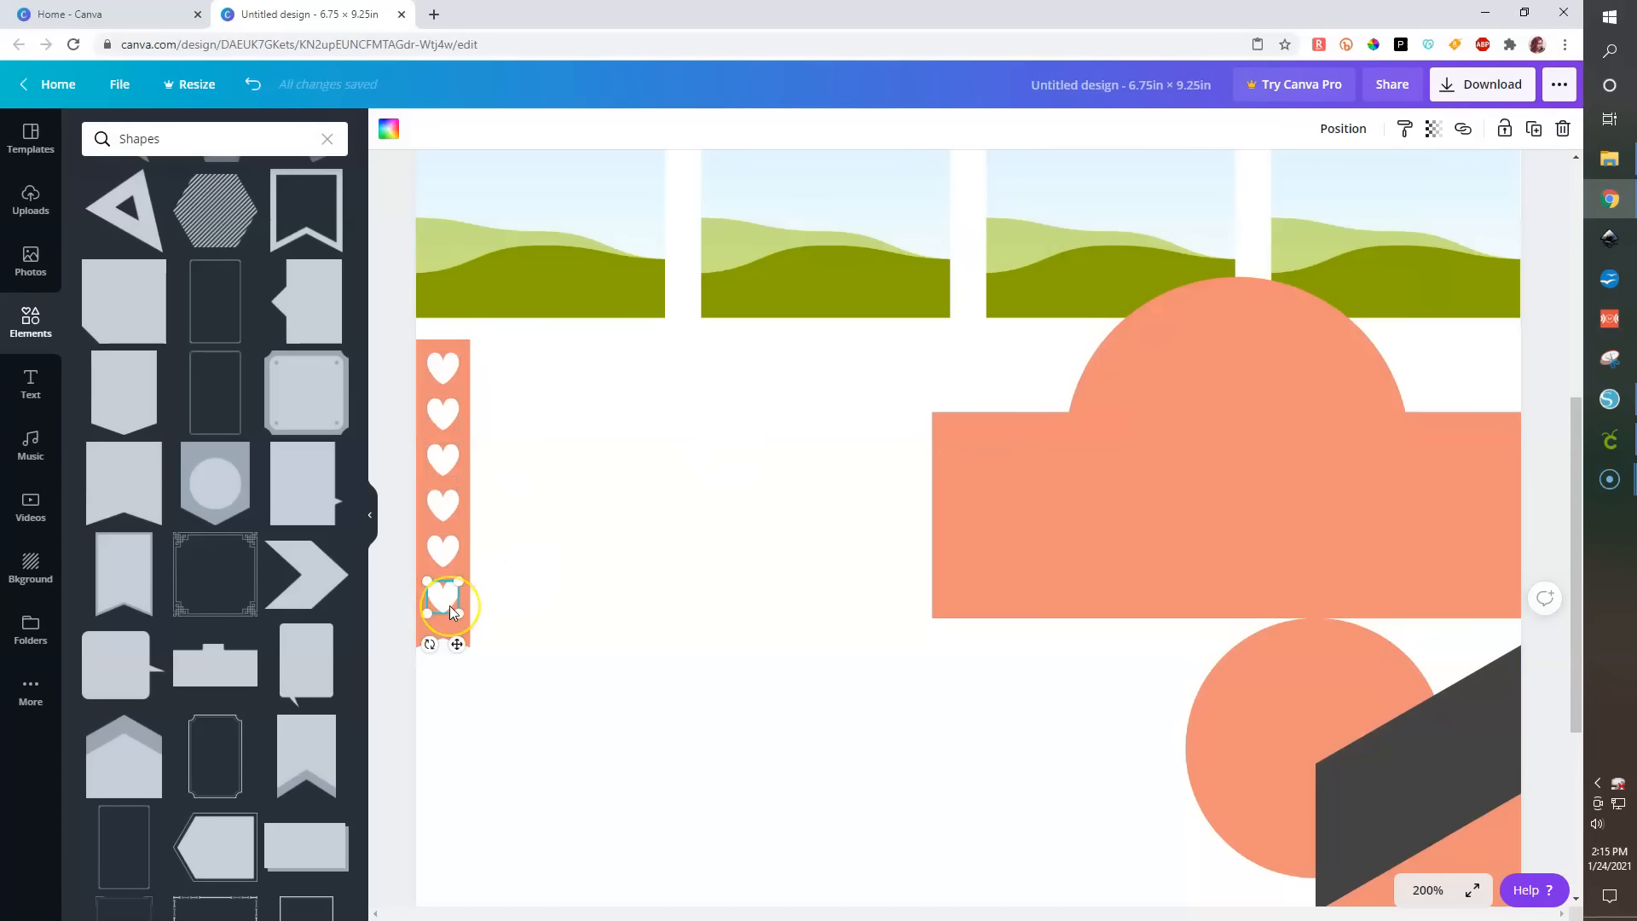
left_click(442, 543, "shift")
left_click(441, 503, "shift")
left_click(442, 456, "shift")
left_click(442, 413, "shift")
left_click(442, 367, "shift")
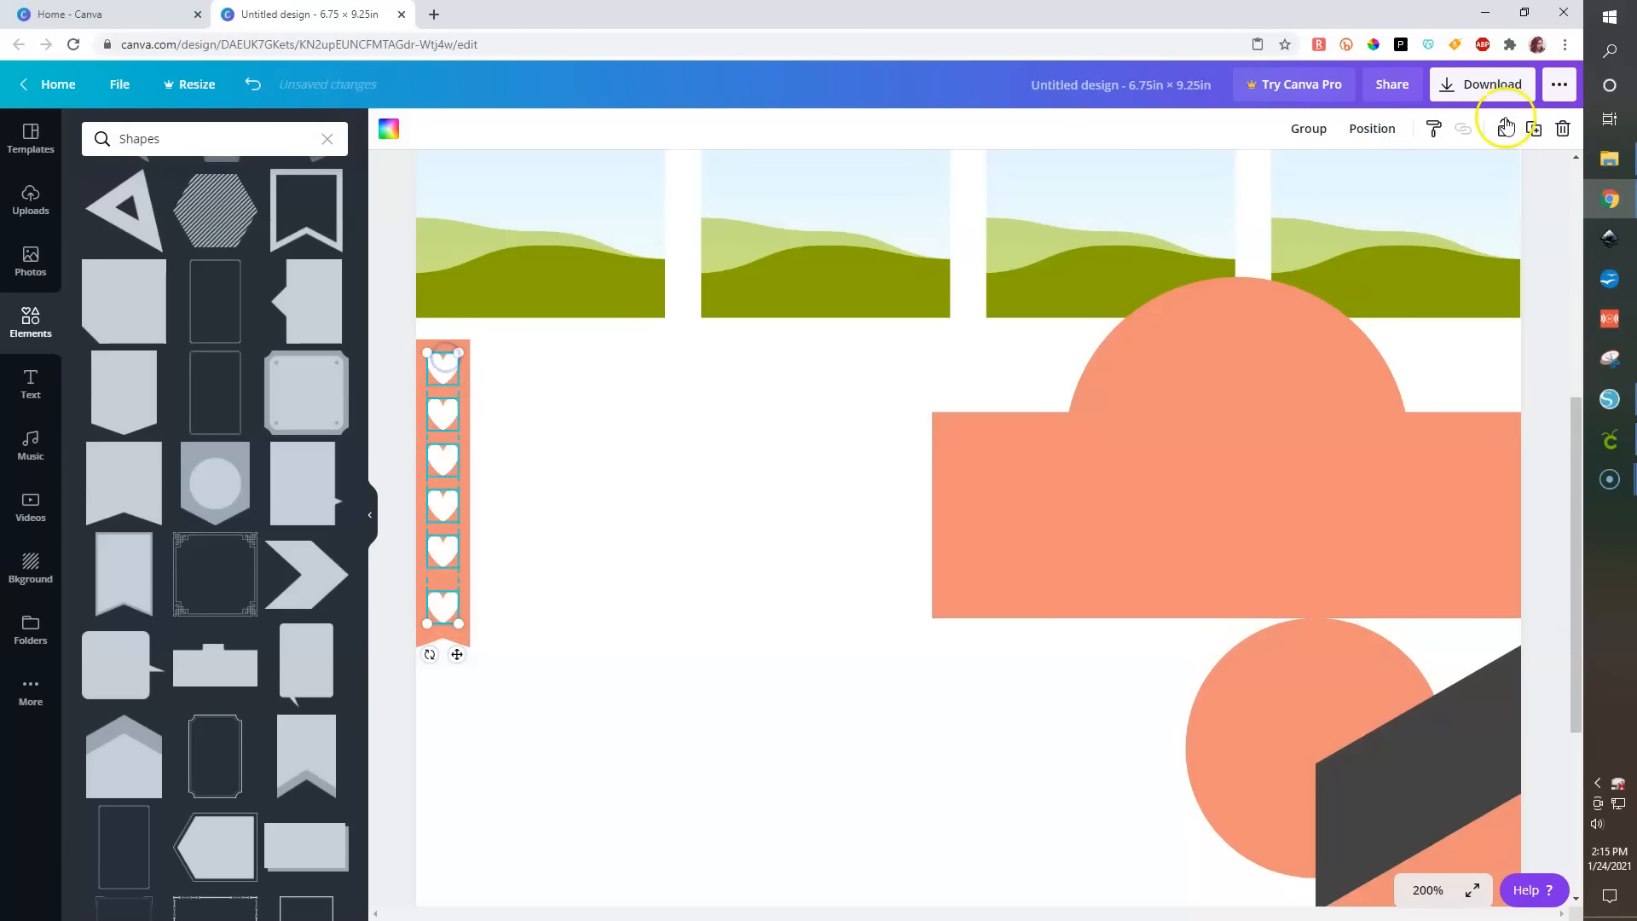
left_click(1372, 128)
left_click(1102, 426)
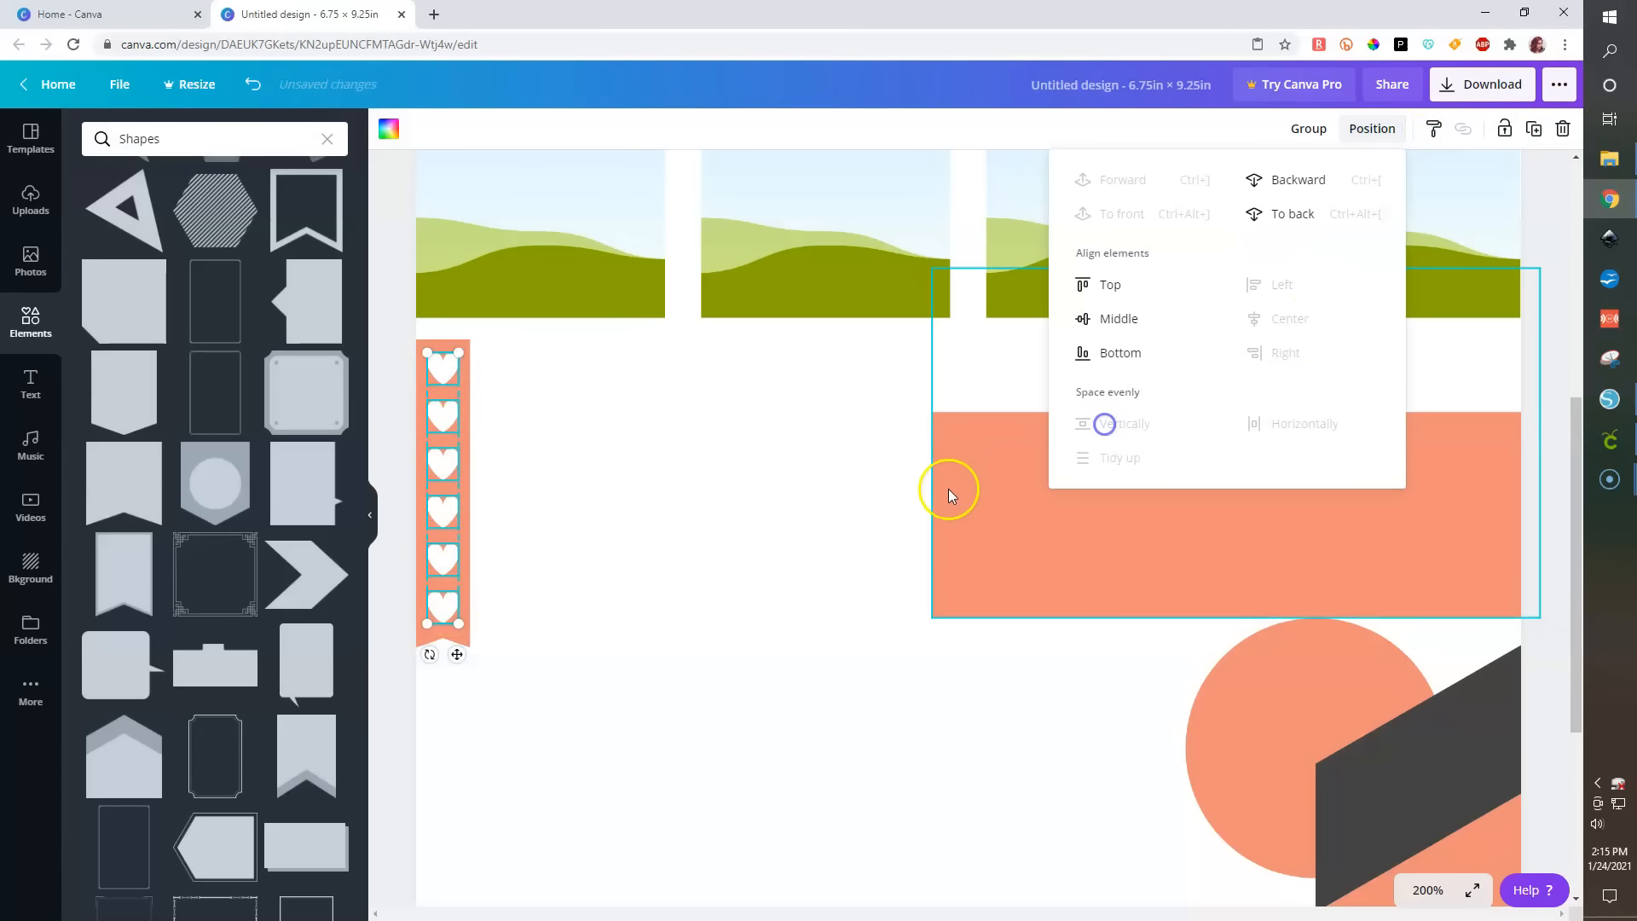
left_click(767, 484)
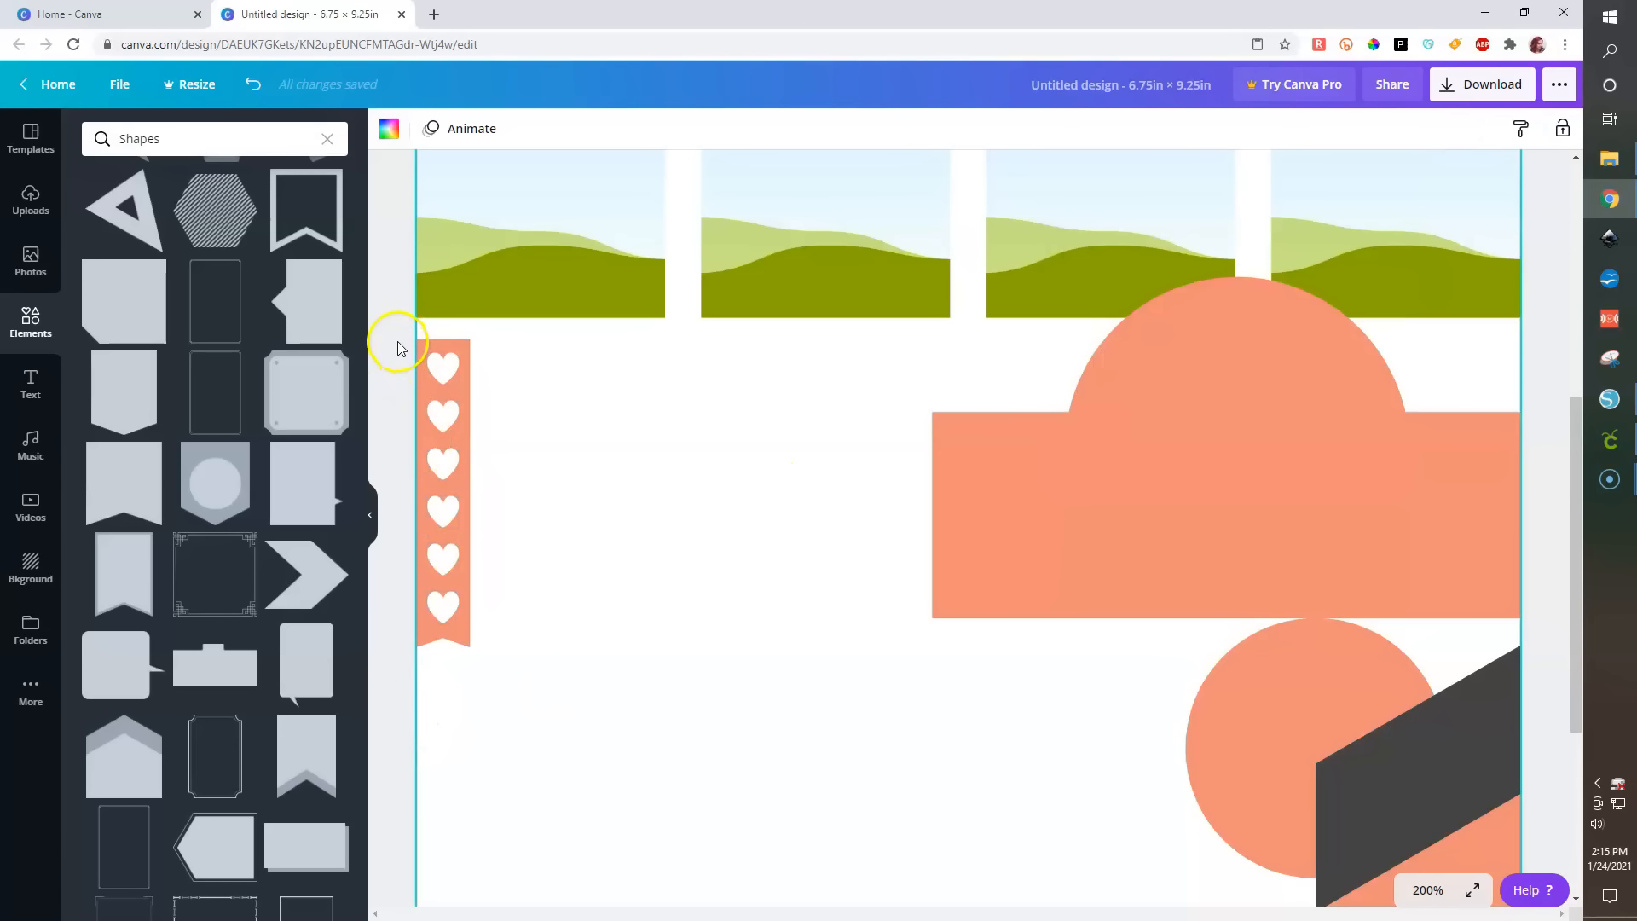
- Delete the second heart and space the remaining five hearts evenly down the strip
left_click(441, 415)
key("Delete")
left_click(443, 368)
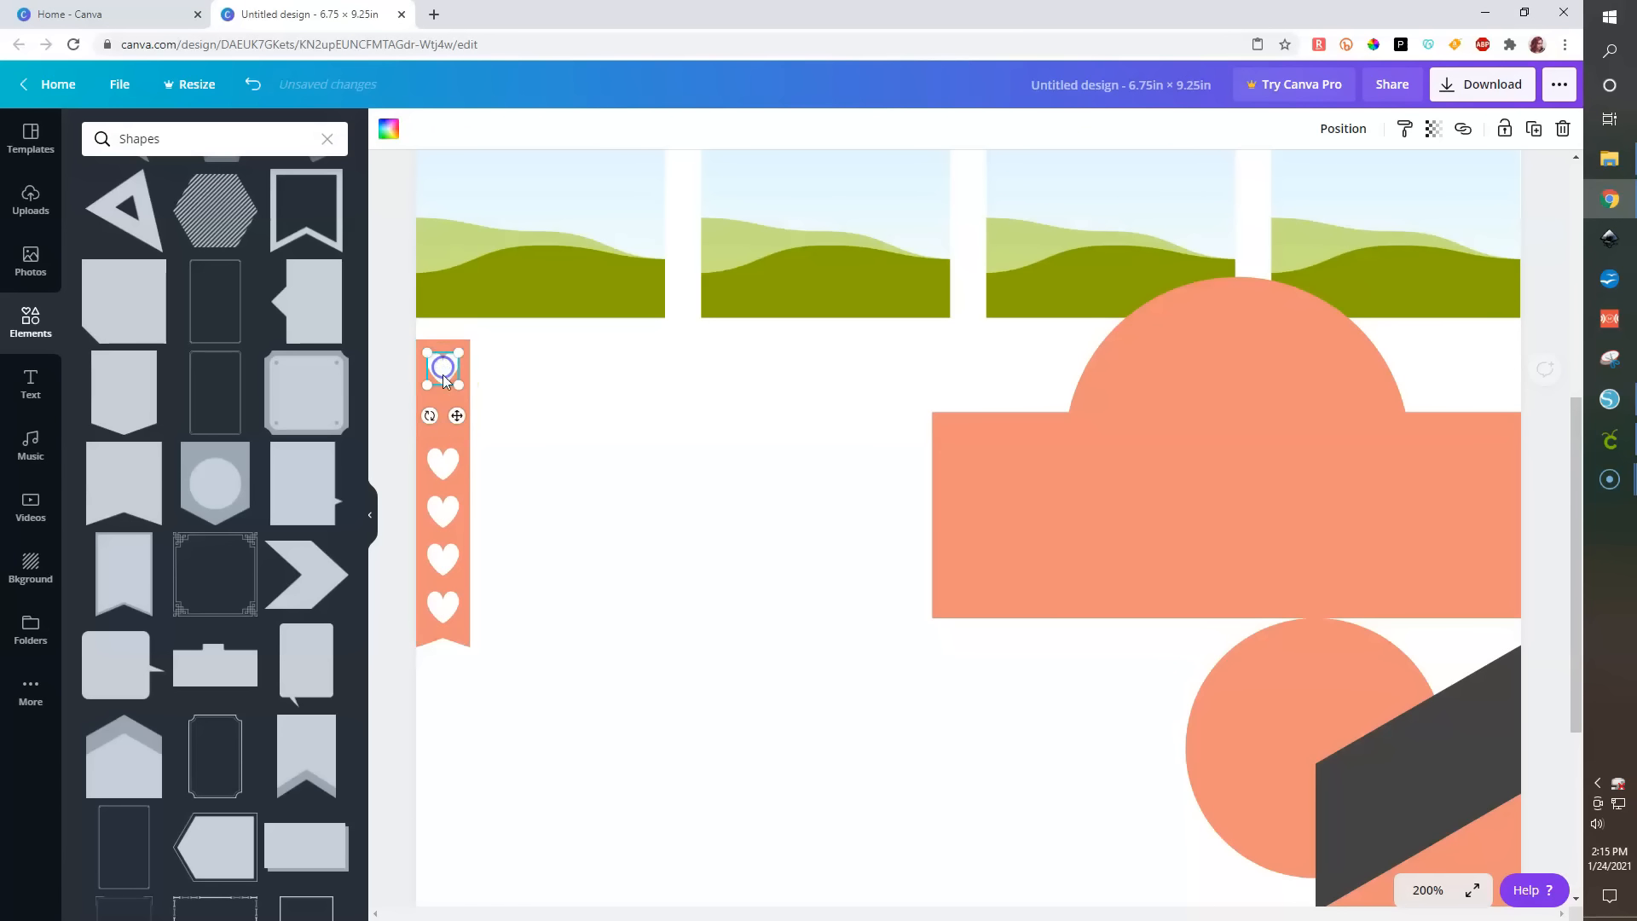
left_click(443, 463, "shift")
left_click(443, 522, "shift")
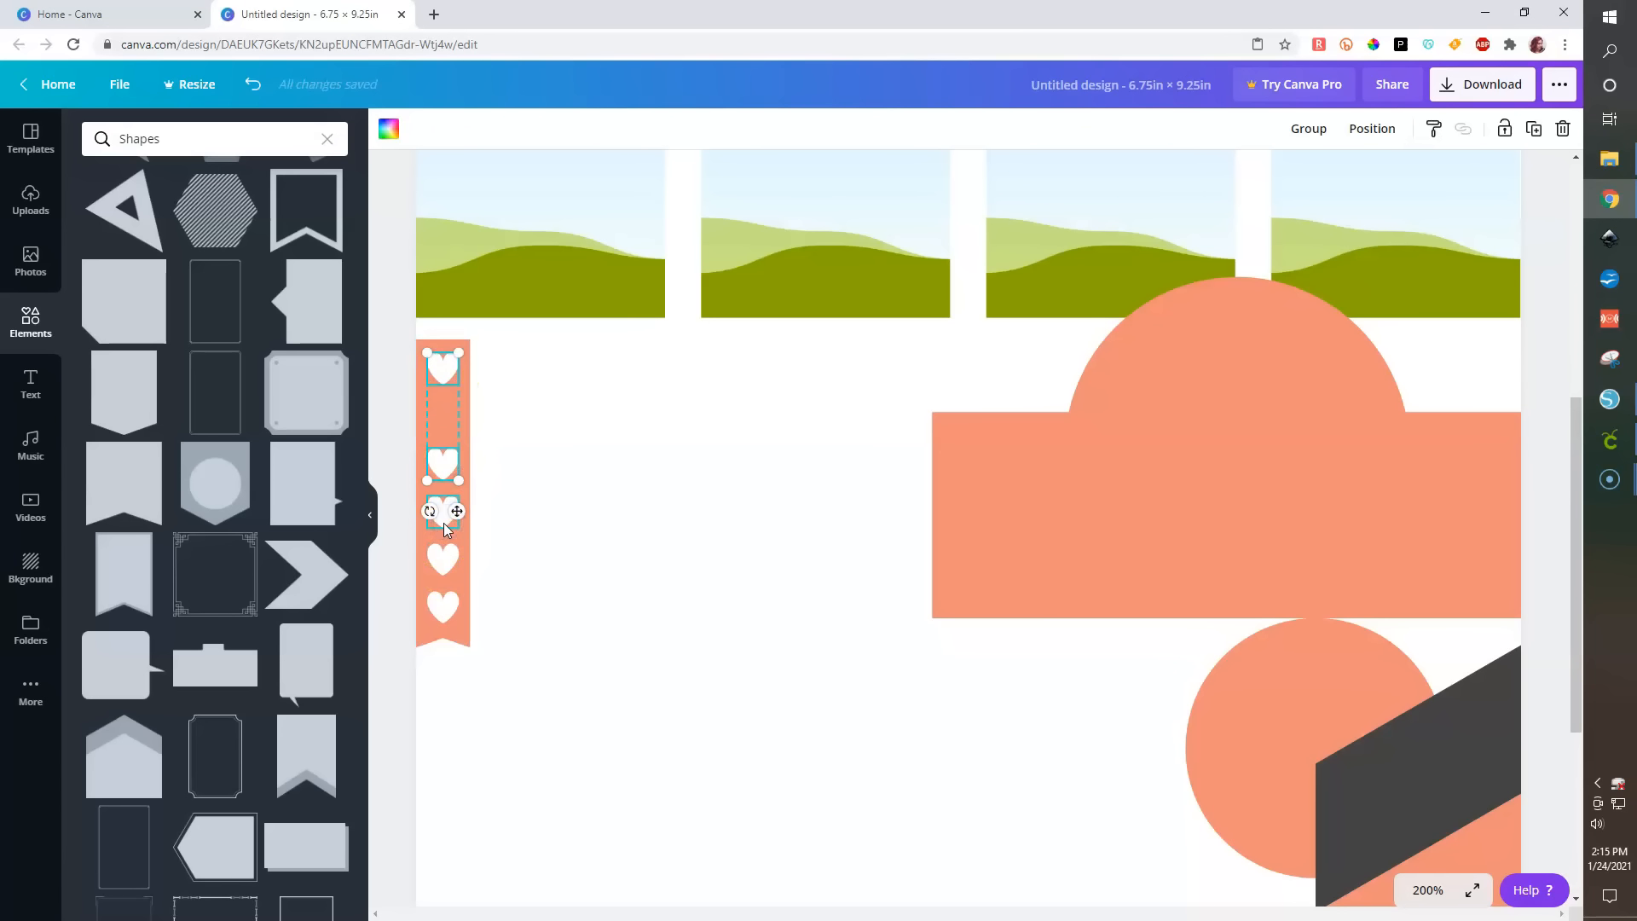
left_click(441, 569, "shift")
left_click(443, 613, "shift")
left_click(1369, 128)
left_click(1076, 423)
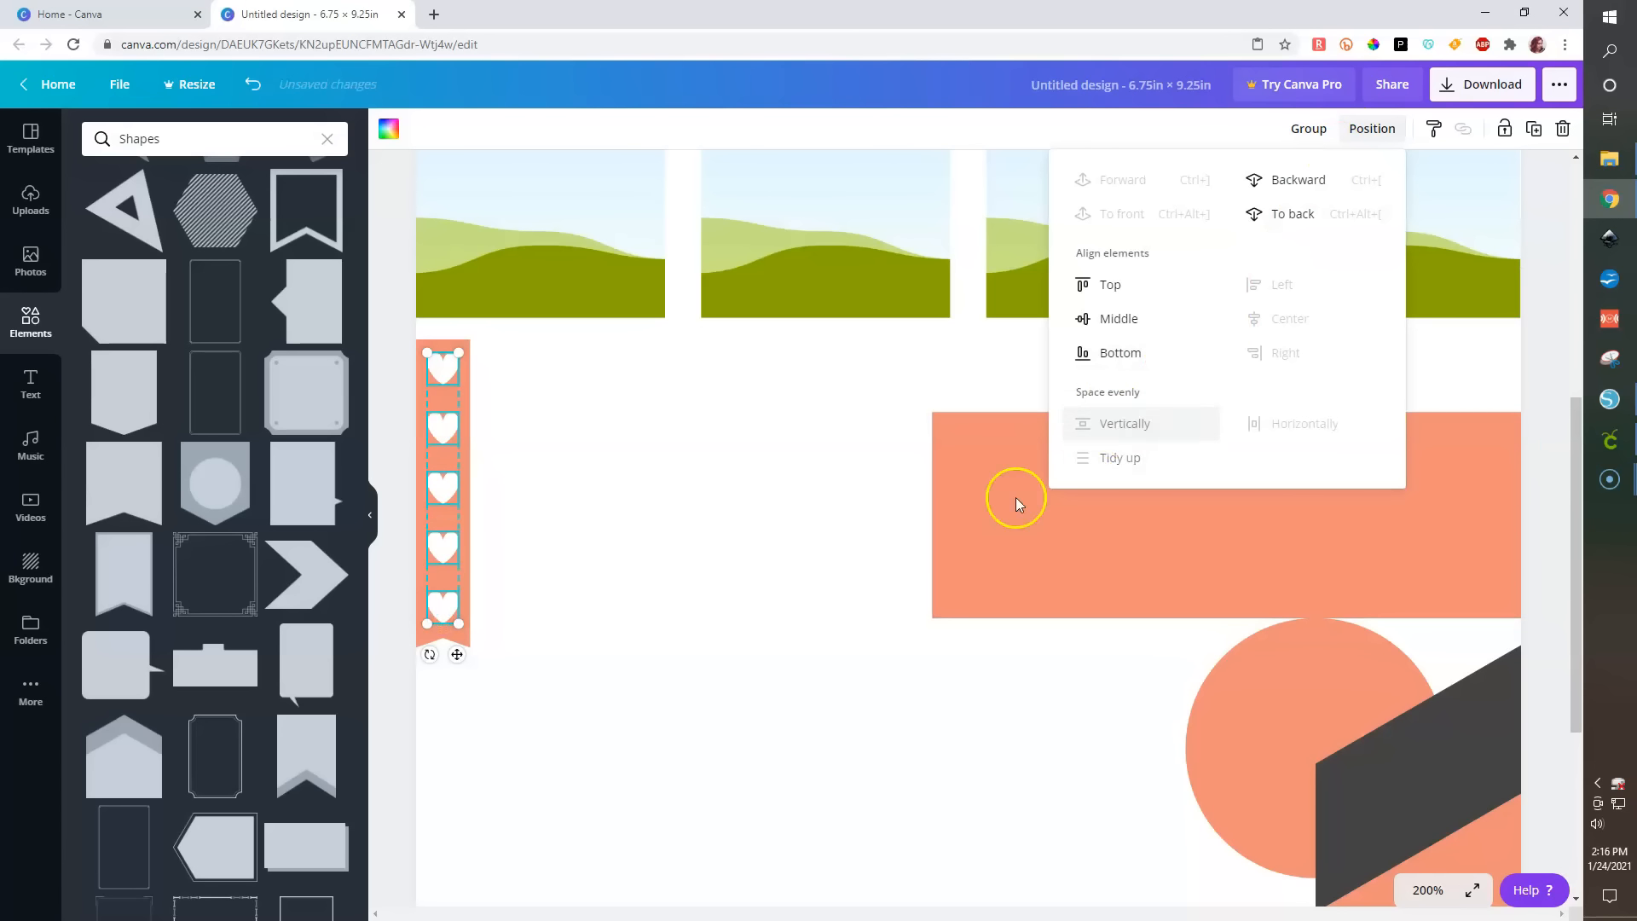
left_click(406, 602)
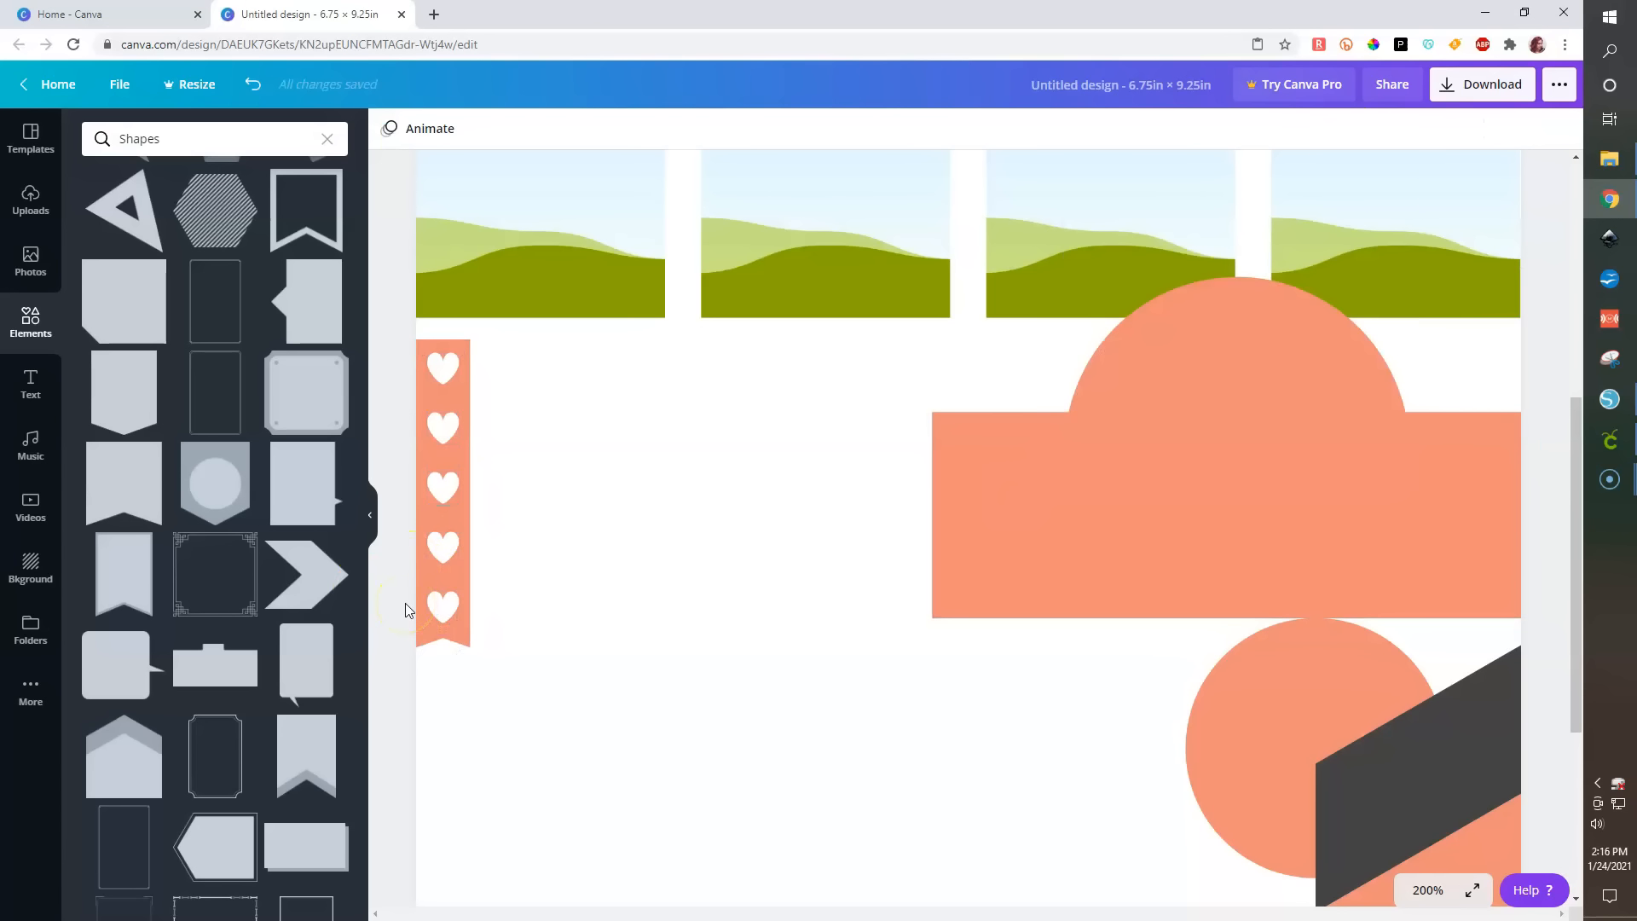
- Group the strip with its hearts and duplicate the group repeatedly into a diagonal cascade of strips
left_click_drag(402, 324, 520, 703)
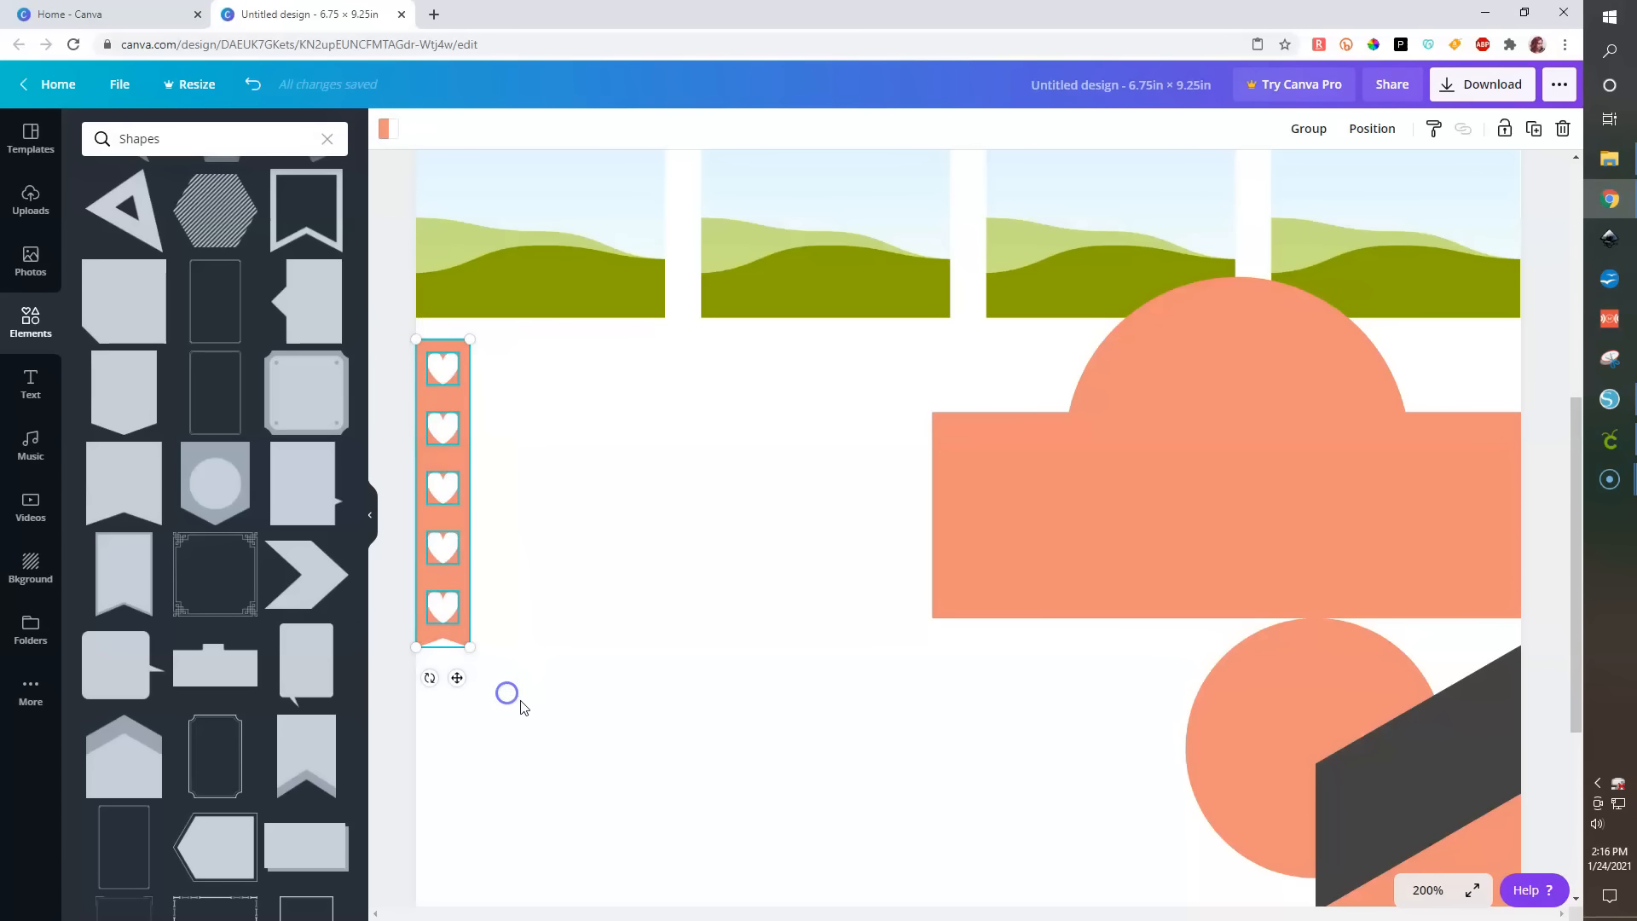
left_click(1302, 126)
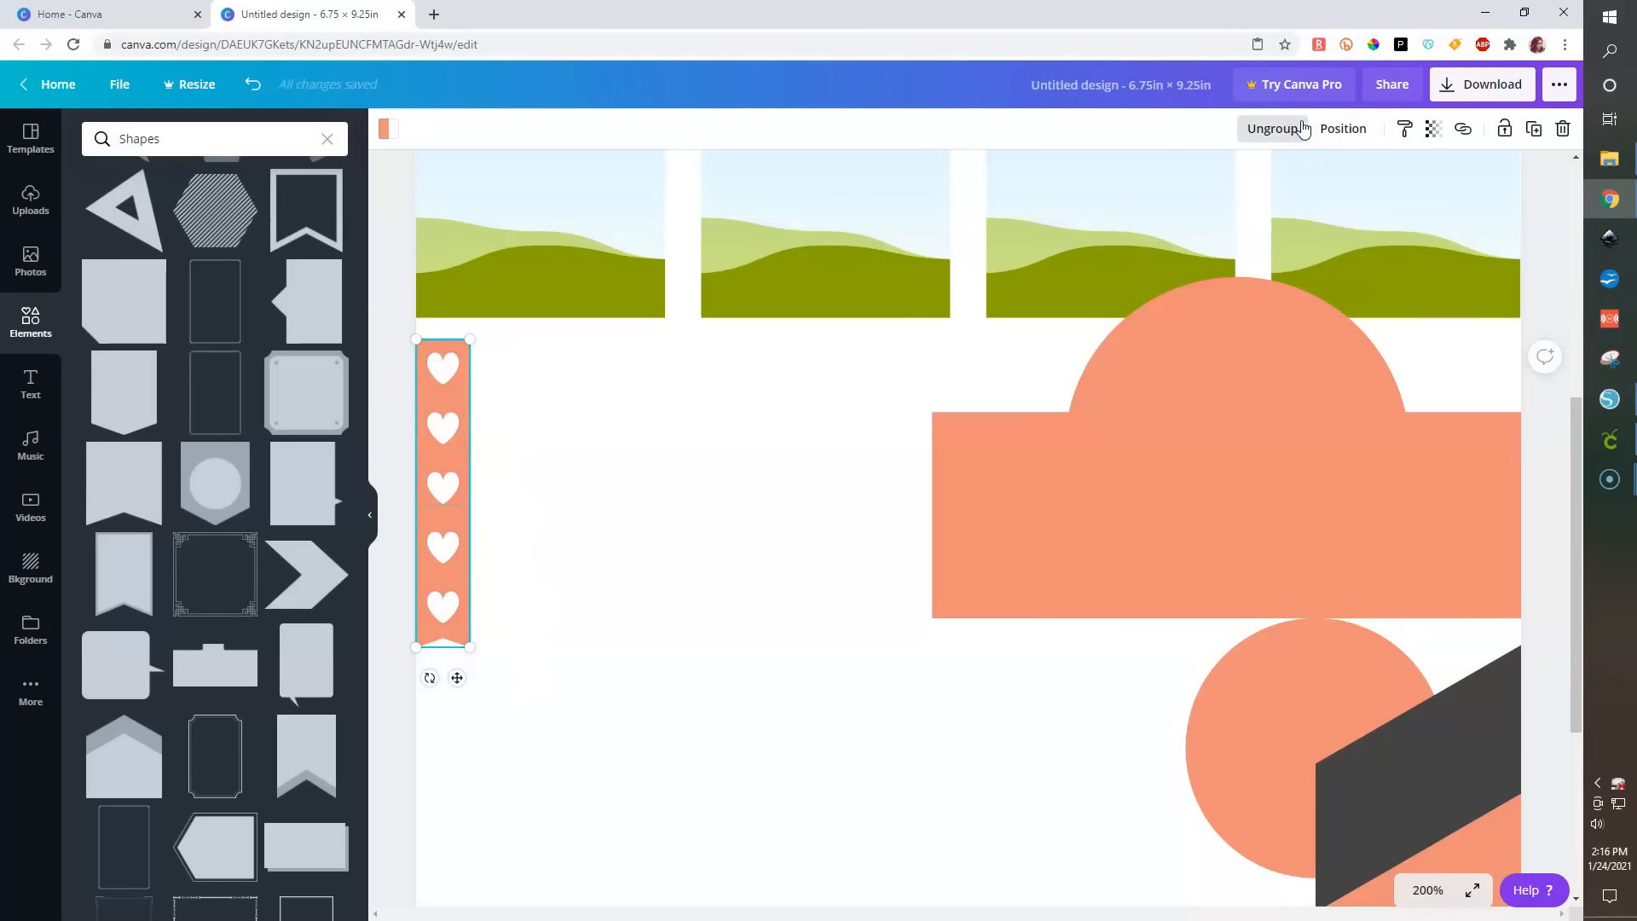
key("ctrl+d")
key("ctrl+d")
key("ctrl+d")
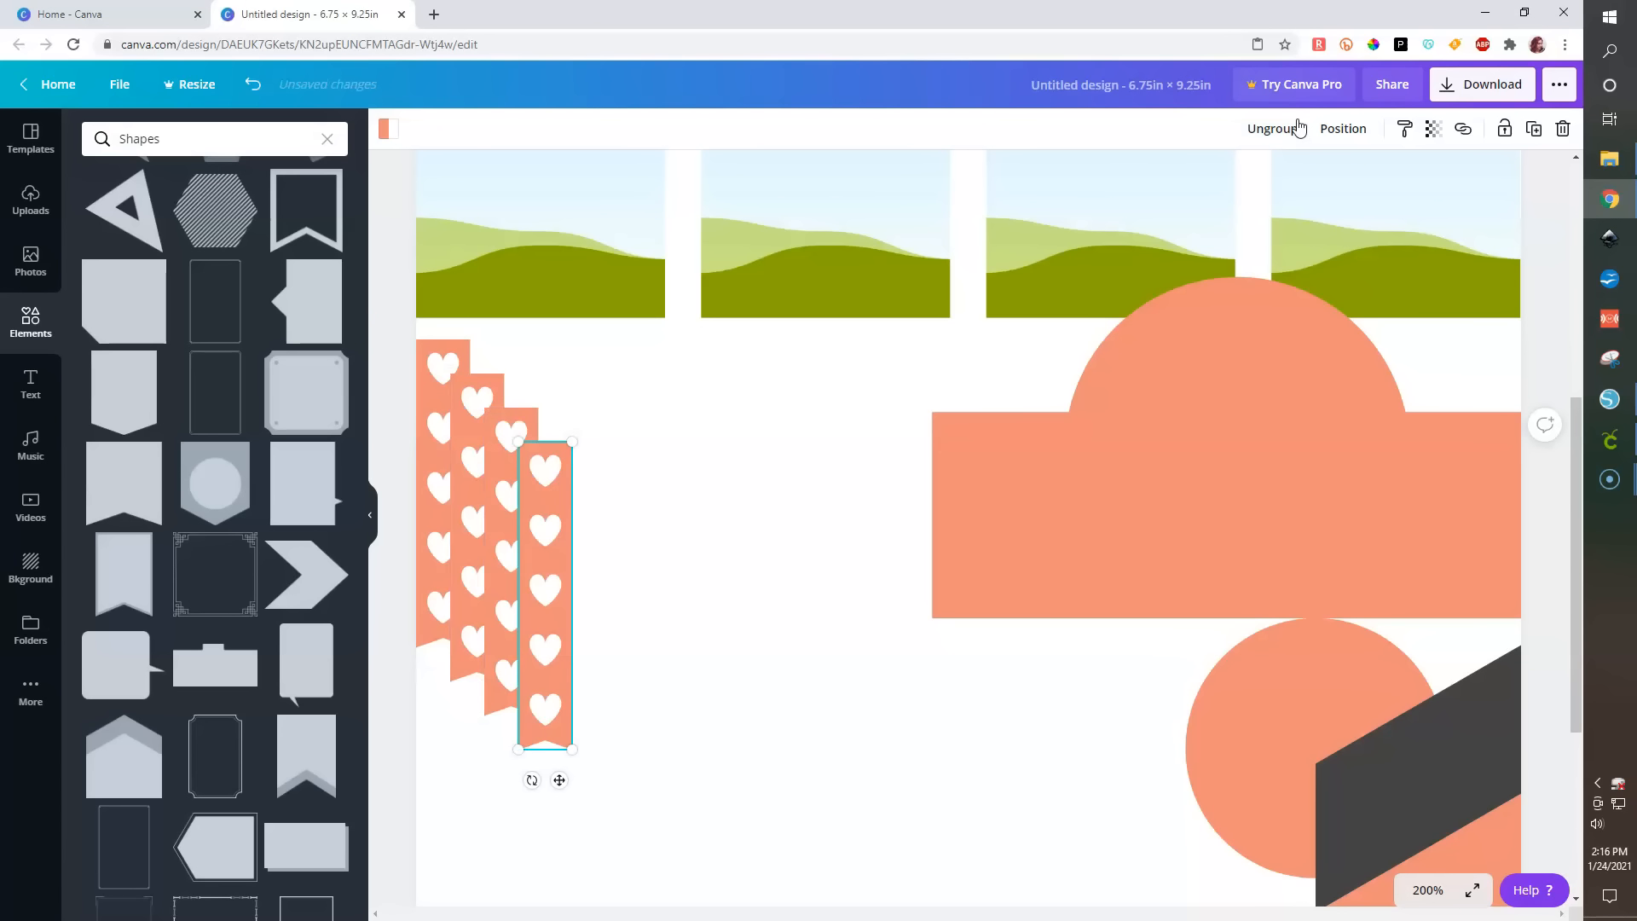
key("ctrl+d")
key("ctrl+d")
key("ctrl+d")
key("ctrl+d")
key("ctrl+d")
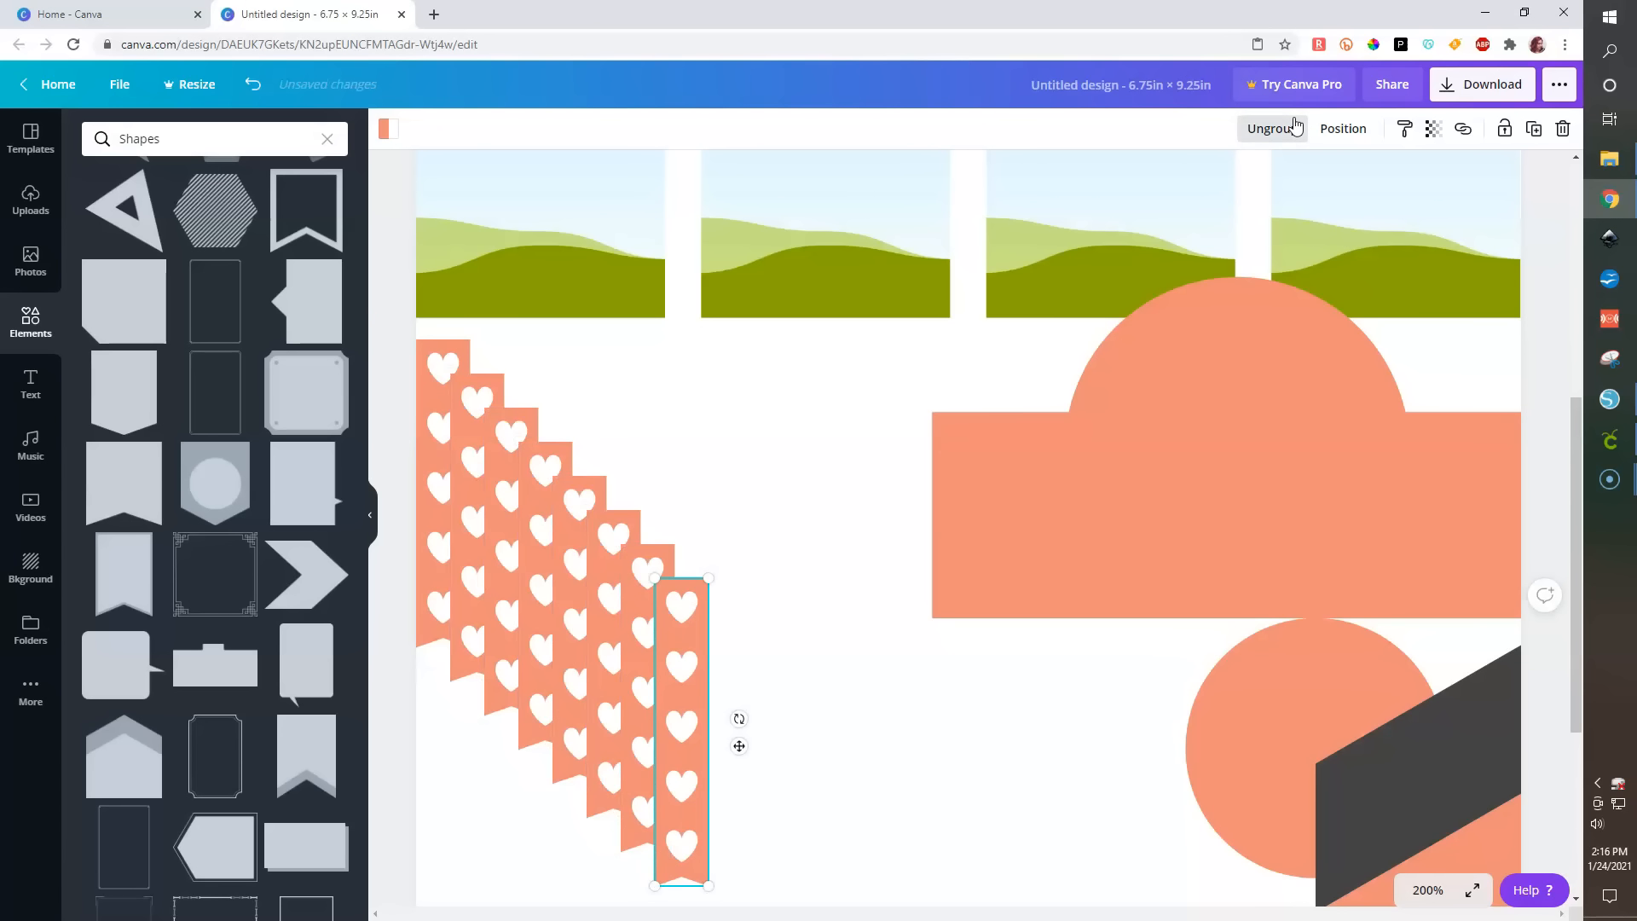
- Shift the dome shape to the right and top-align all the heart strips
left_click_drag(1067, 475, 1444, 478)
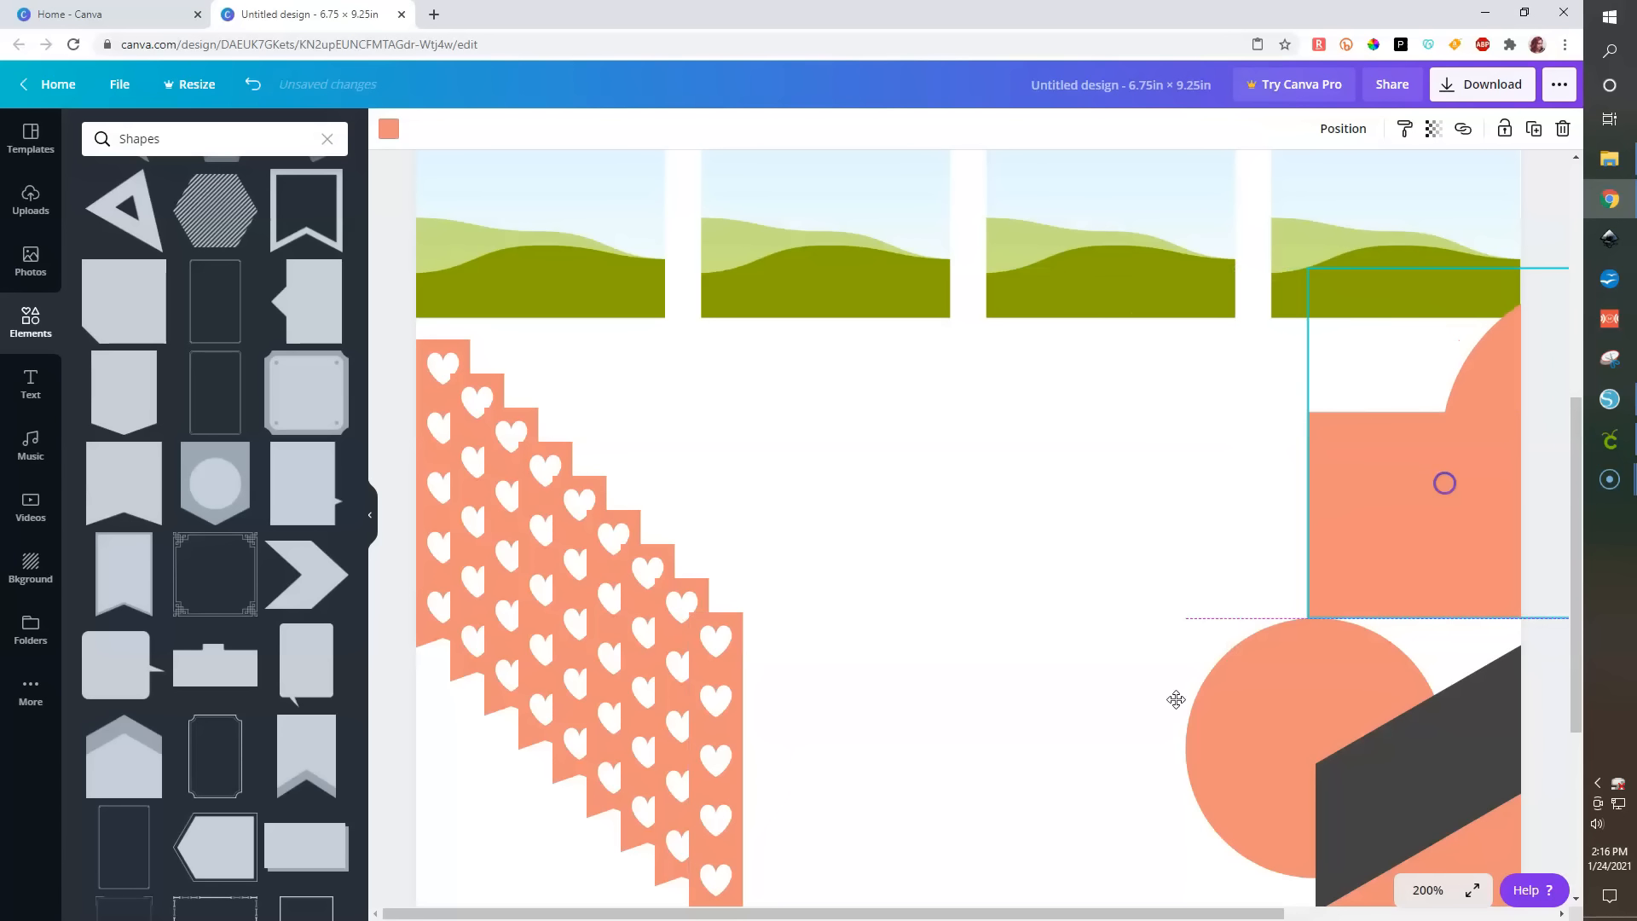
left_click_drag(390, 330, 758, 871)
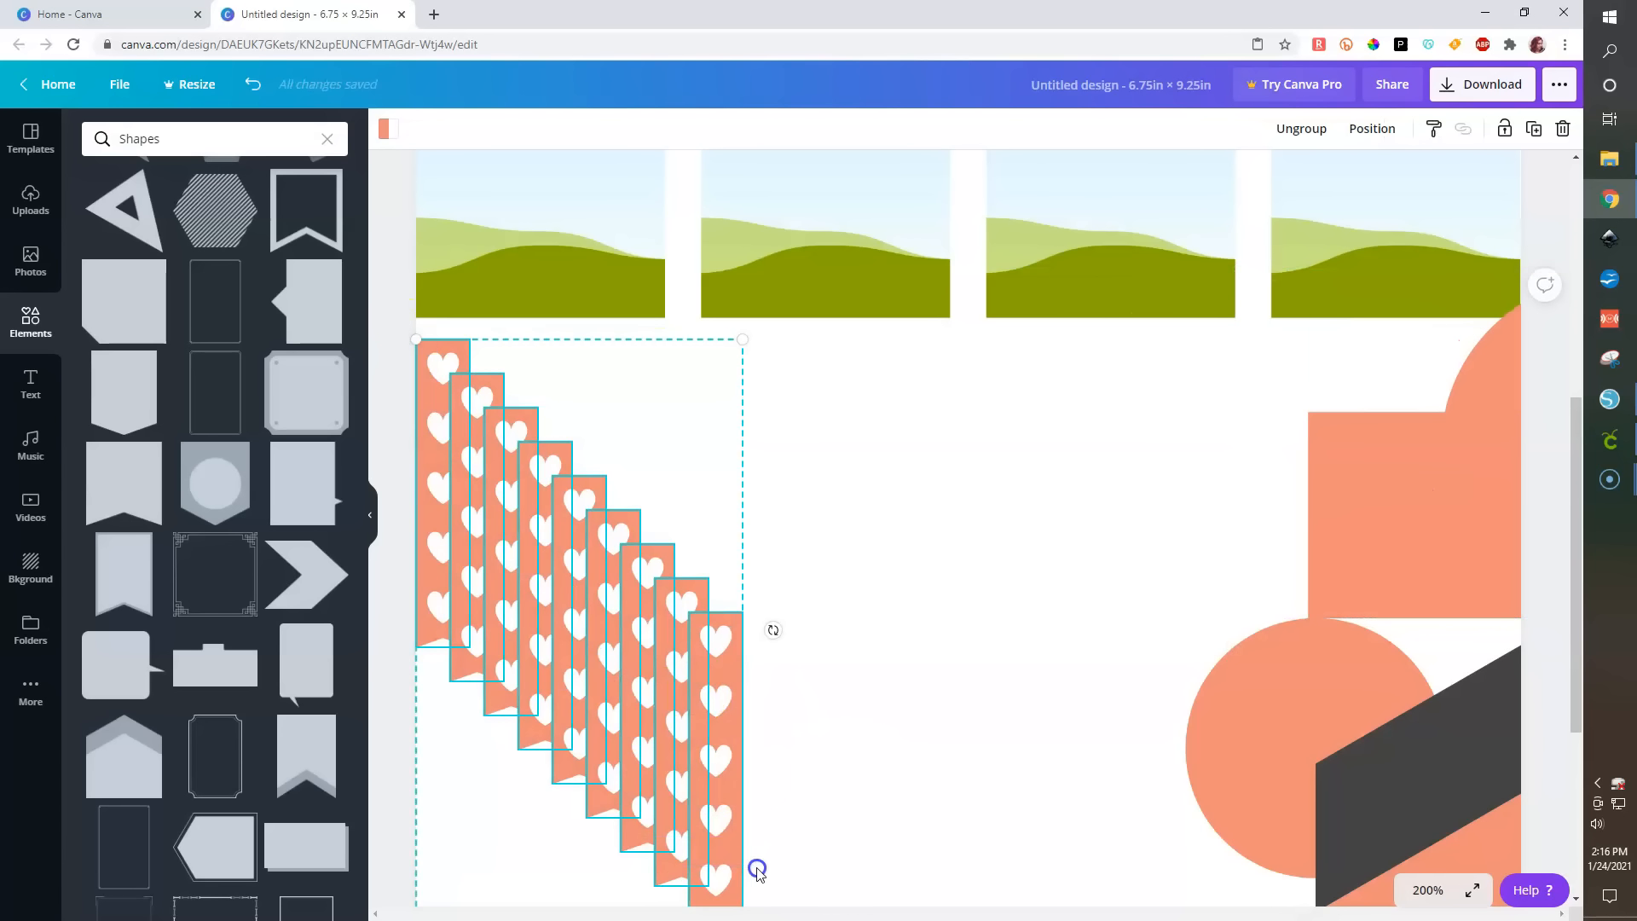
left_click(1368, 128)
left_click(1105, 285)
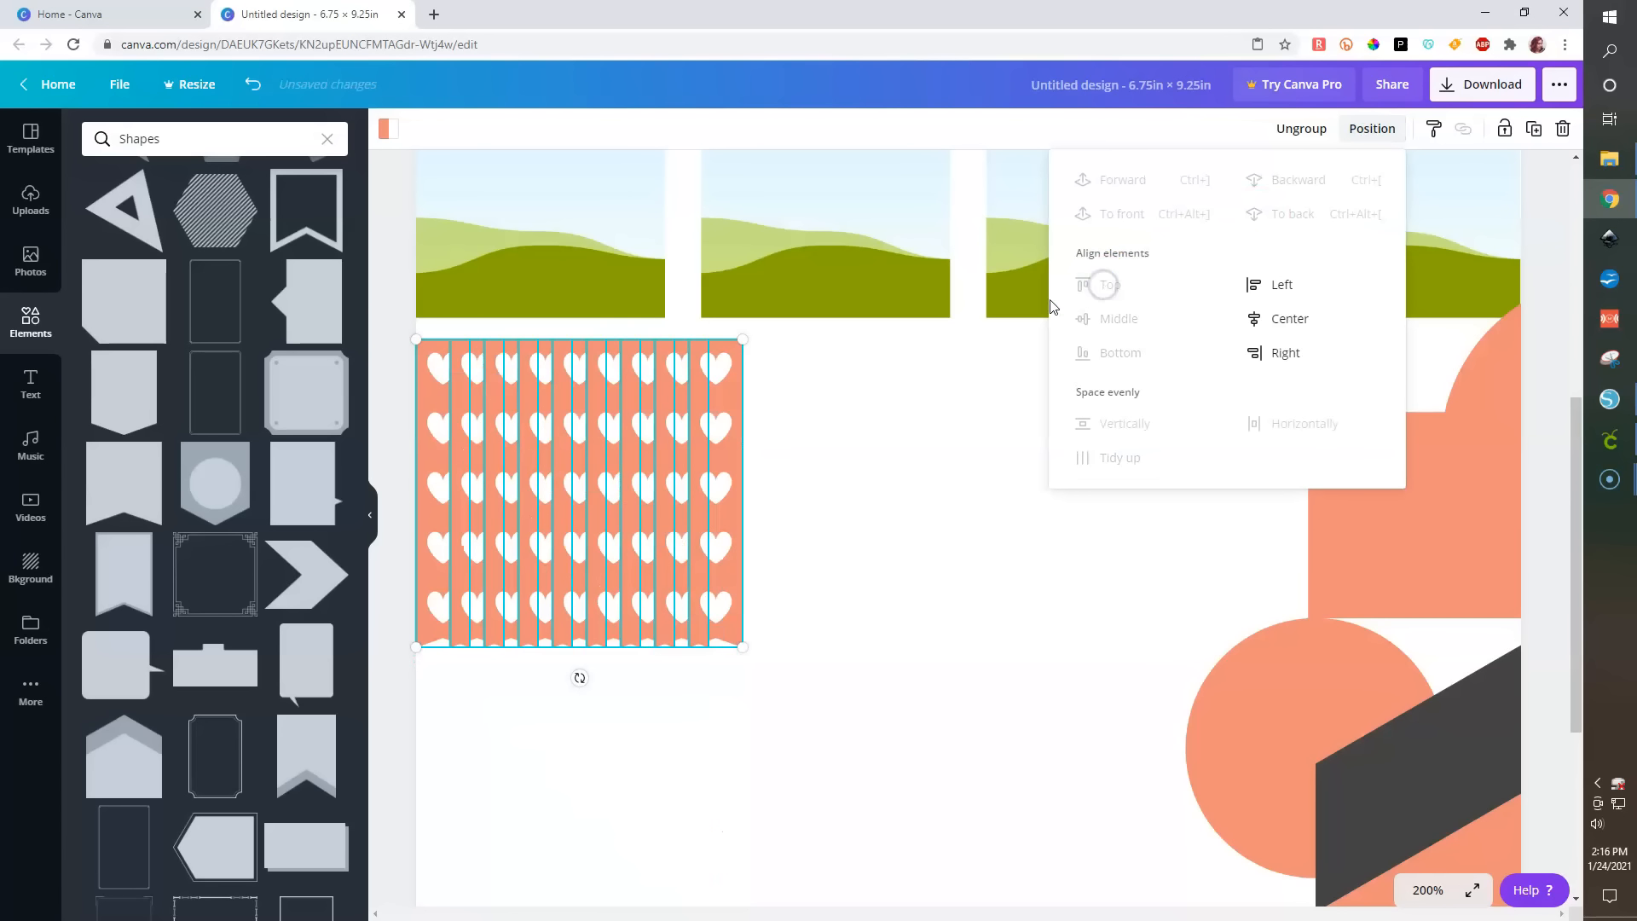
- Align the last heart strip's right edge with the right edge of the second image frame
left_click(404, 377)
left_click(718, 437)
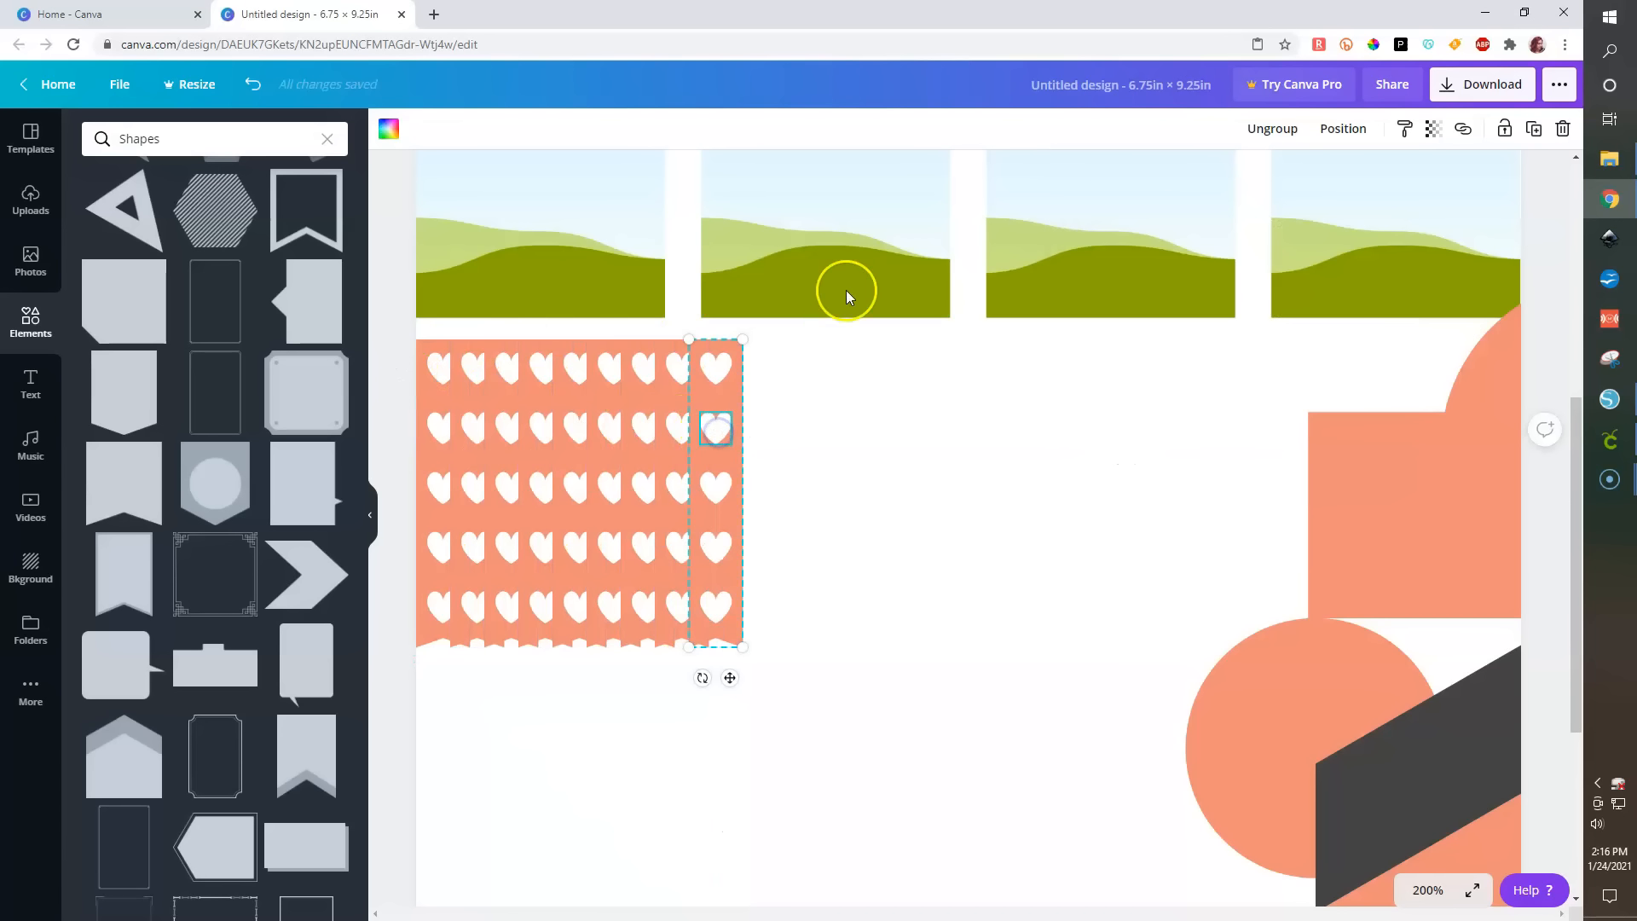
left_click(916, 237, "shift")
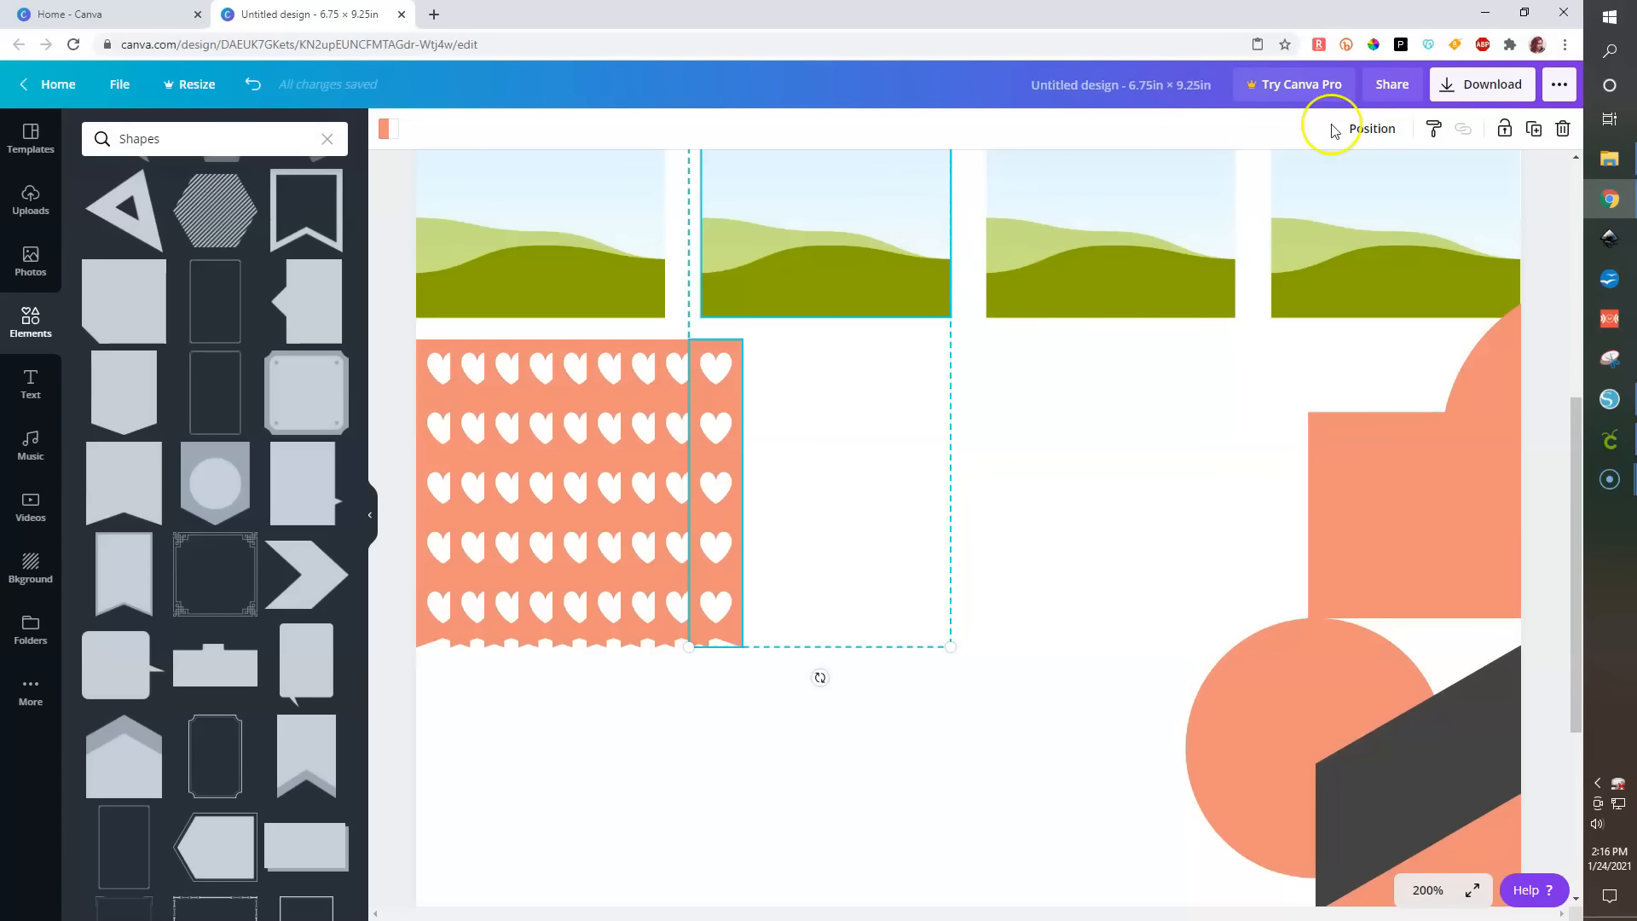
left_click(1375, 129)
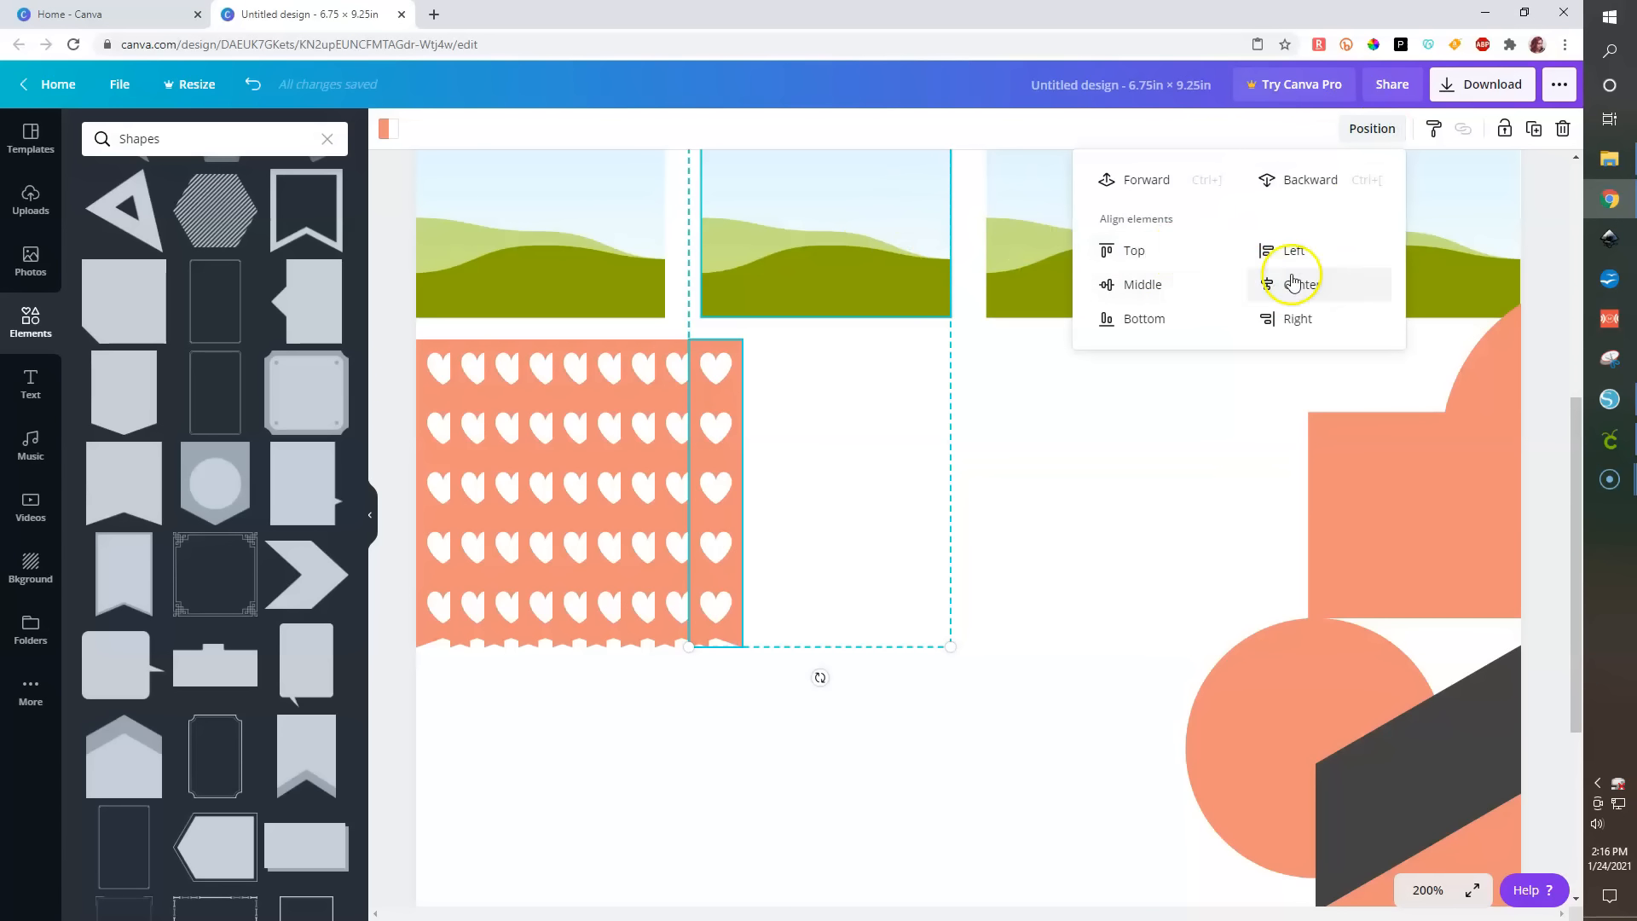
left_click(1268, 317)
- Select all heart strips and space them evenly horizontally beneath the frames
left_click(389, 462)
left_click_drag(392, 428, 948, 535)
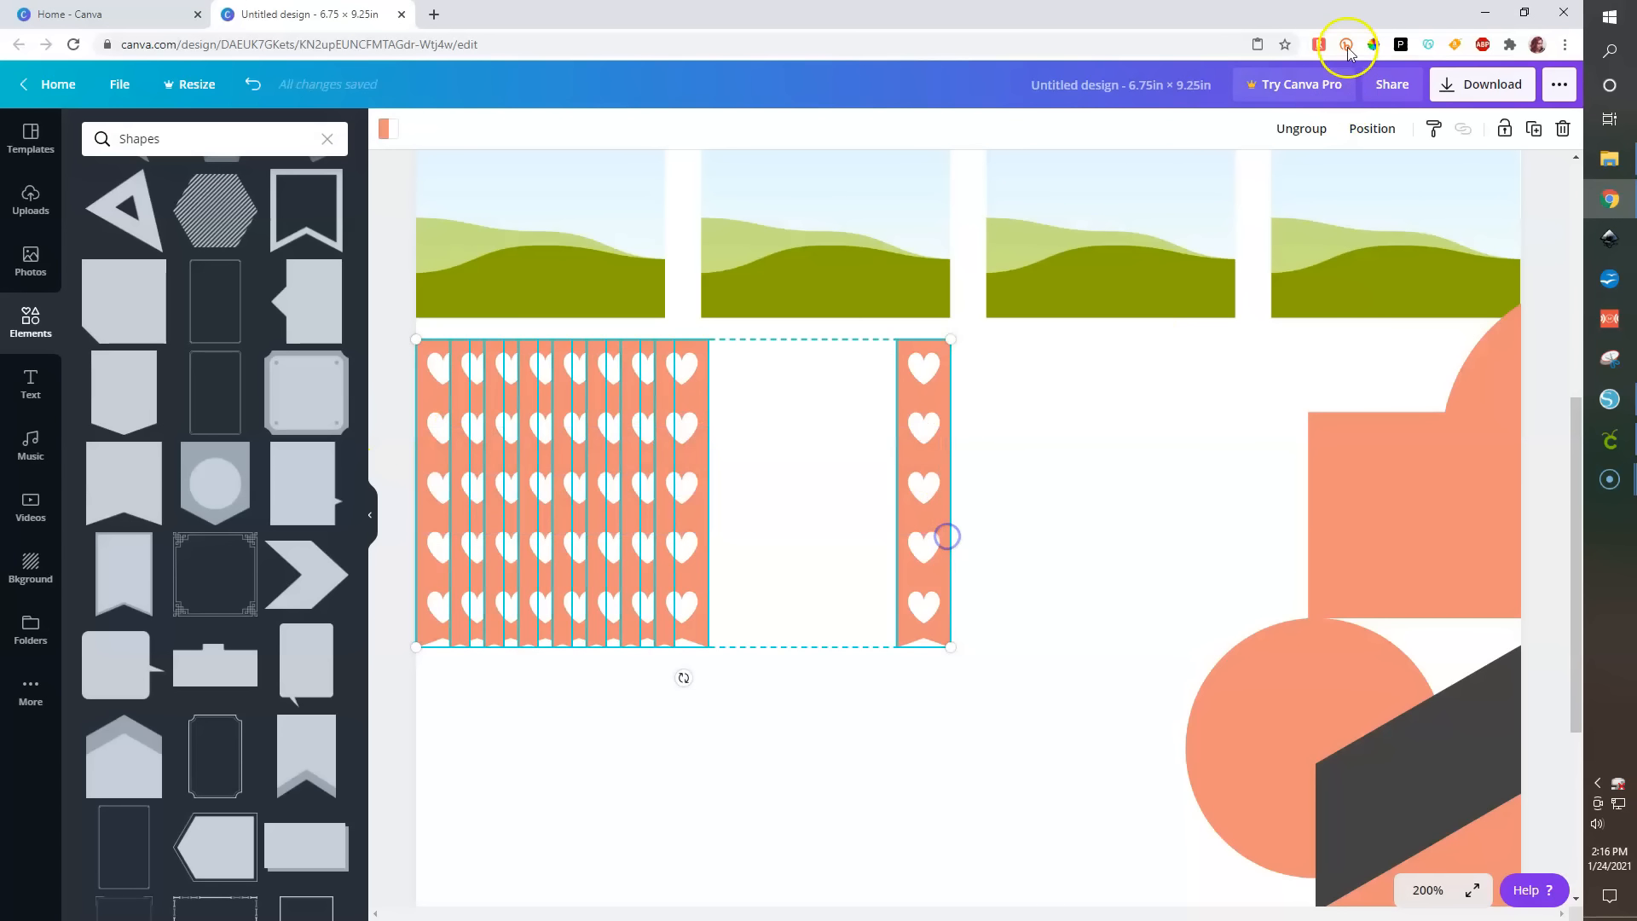
left_click(1372, 128)
left_click(1269, 423)
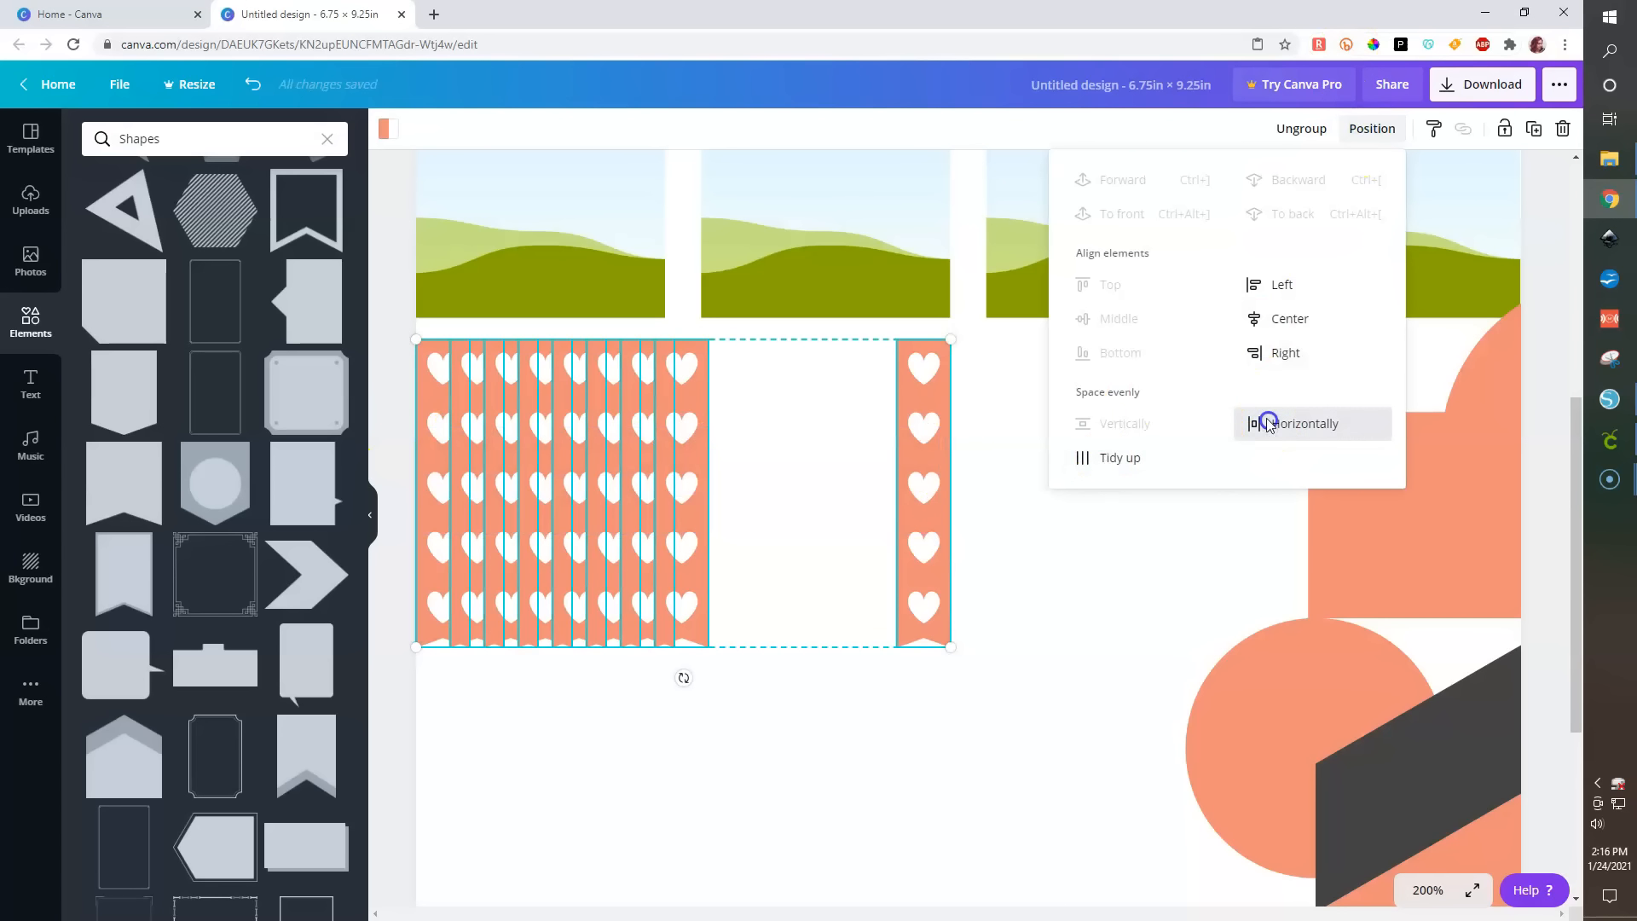
left_click(394, 429)
scroll(1038, 418, "down", 2)
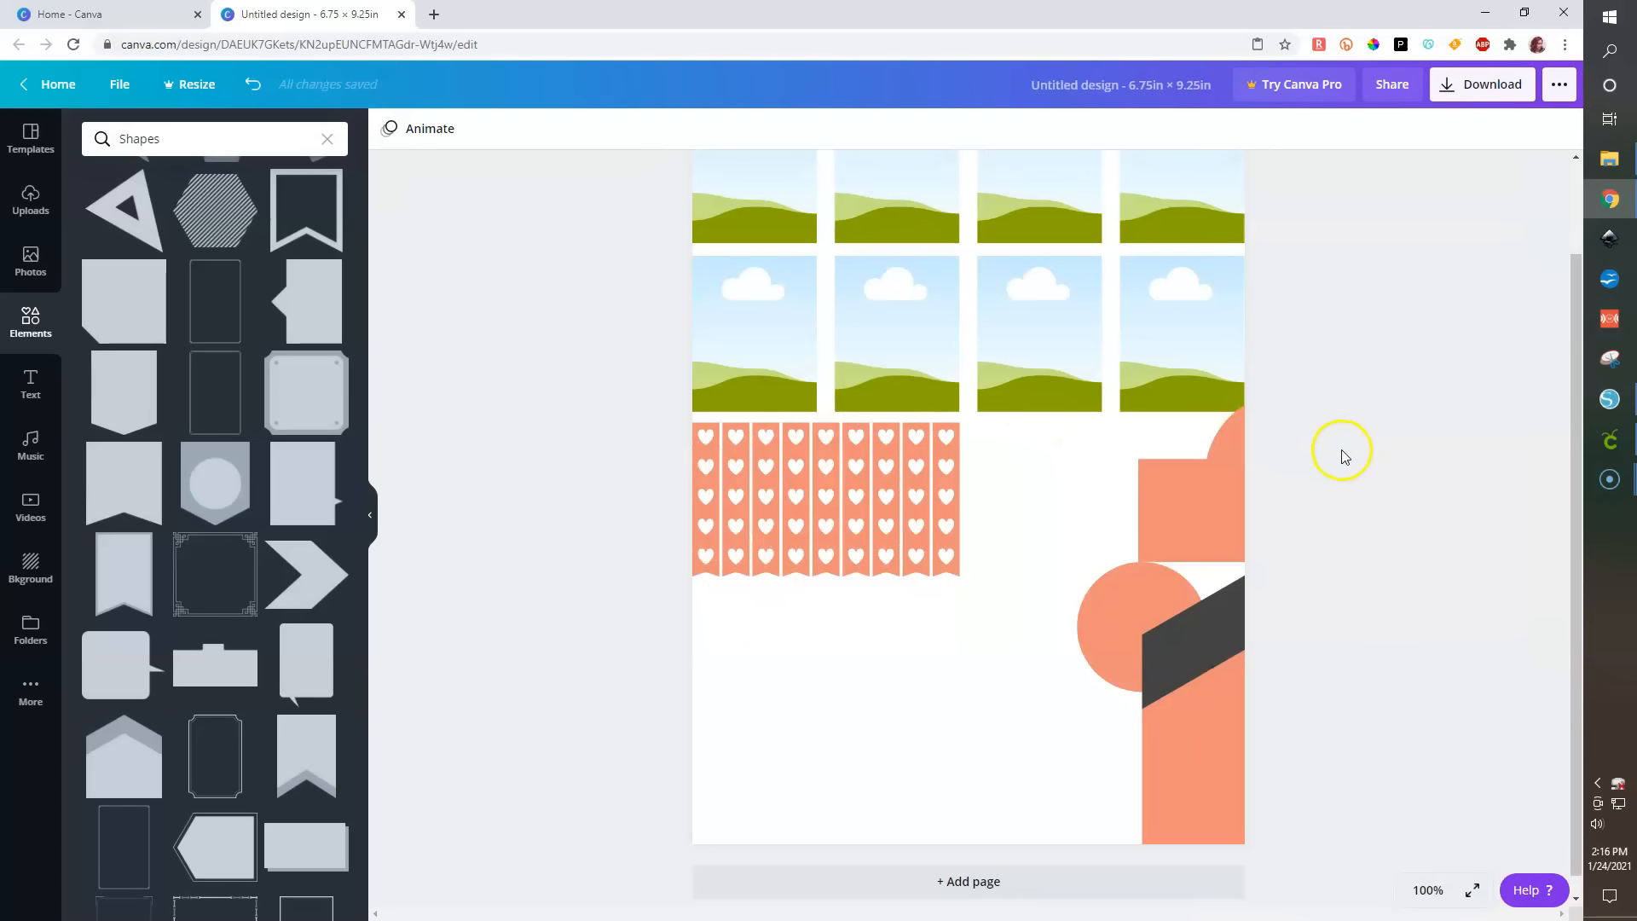
scroll(1343, 469, "up", 2)
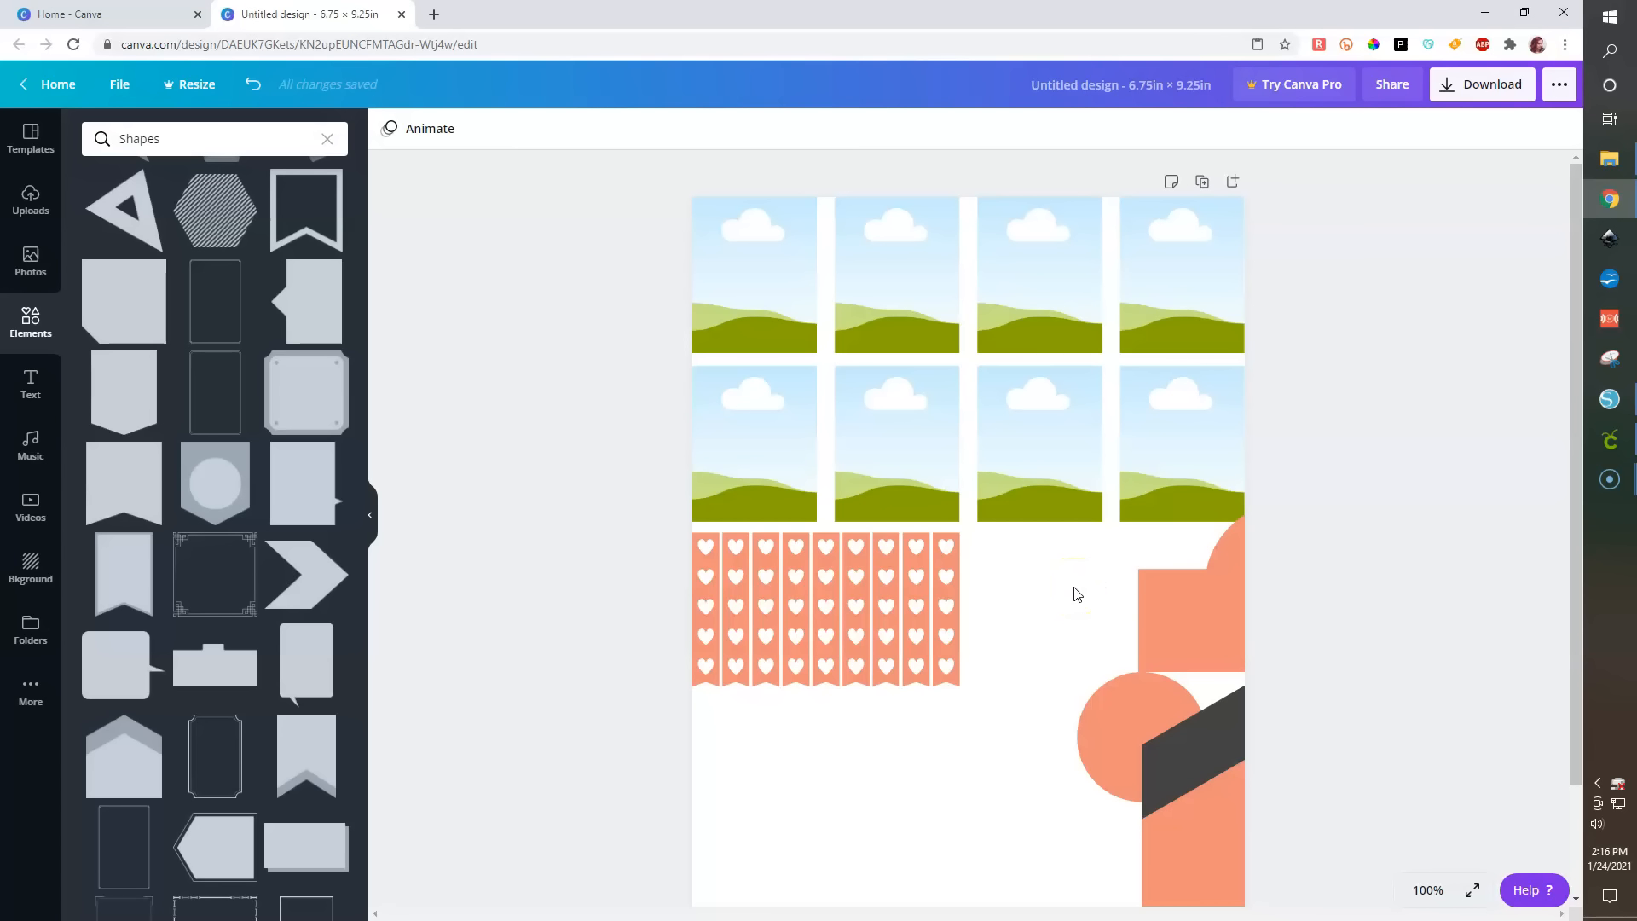
- Remove the middle heart strip and space the remaining eight strips evenly horizontally
left_click(830, 569)
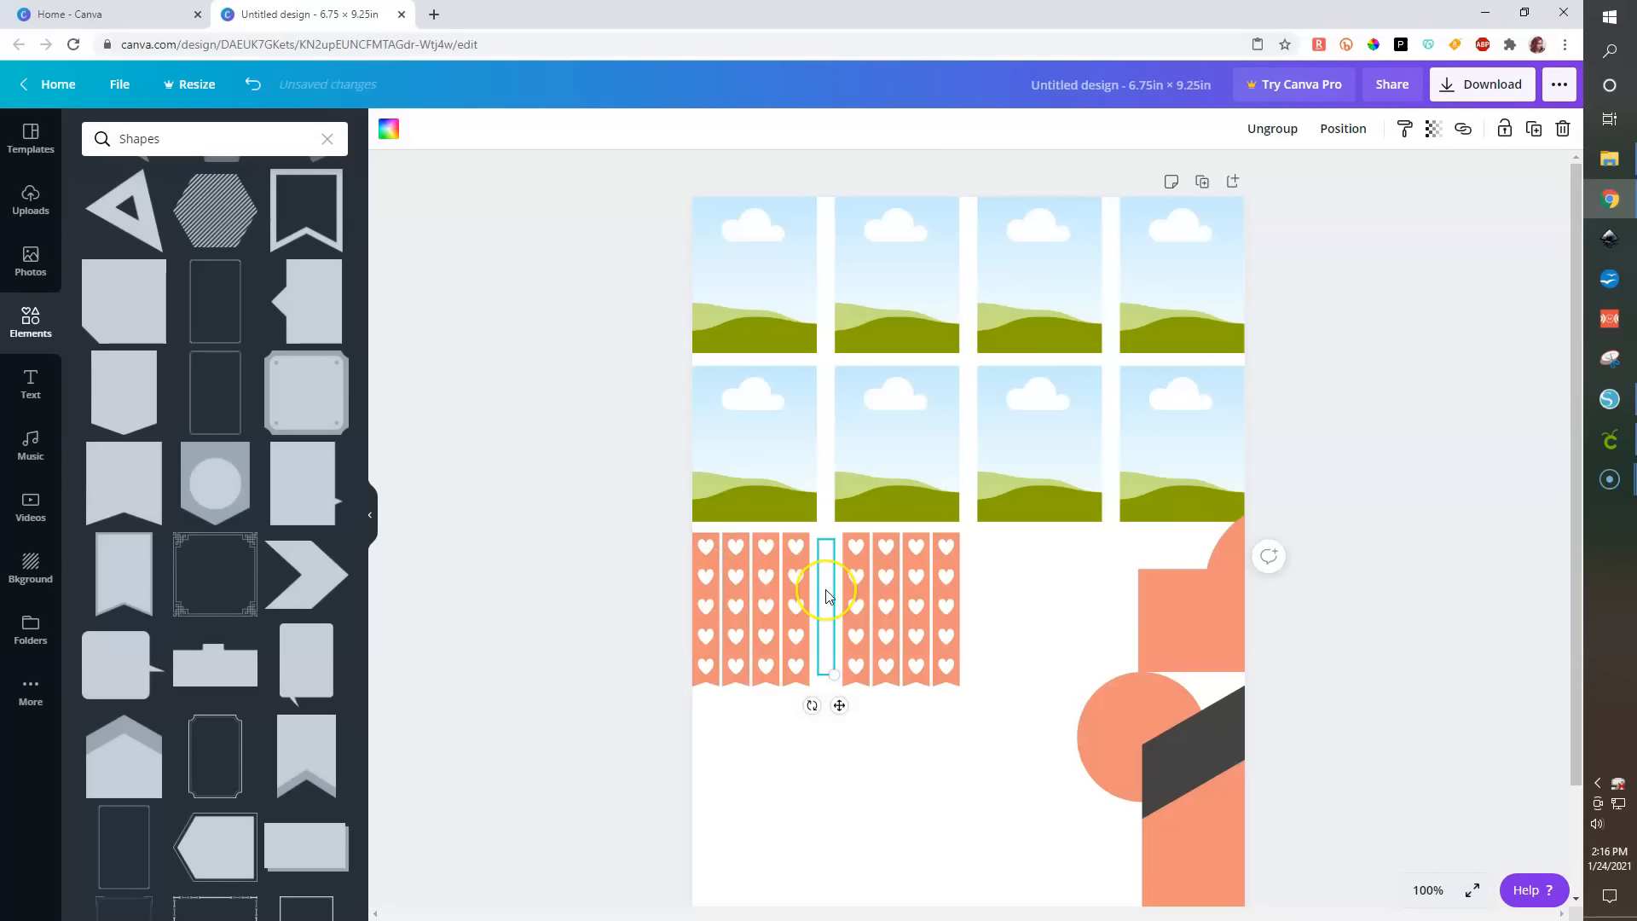
left_click(826, 595)
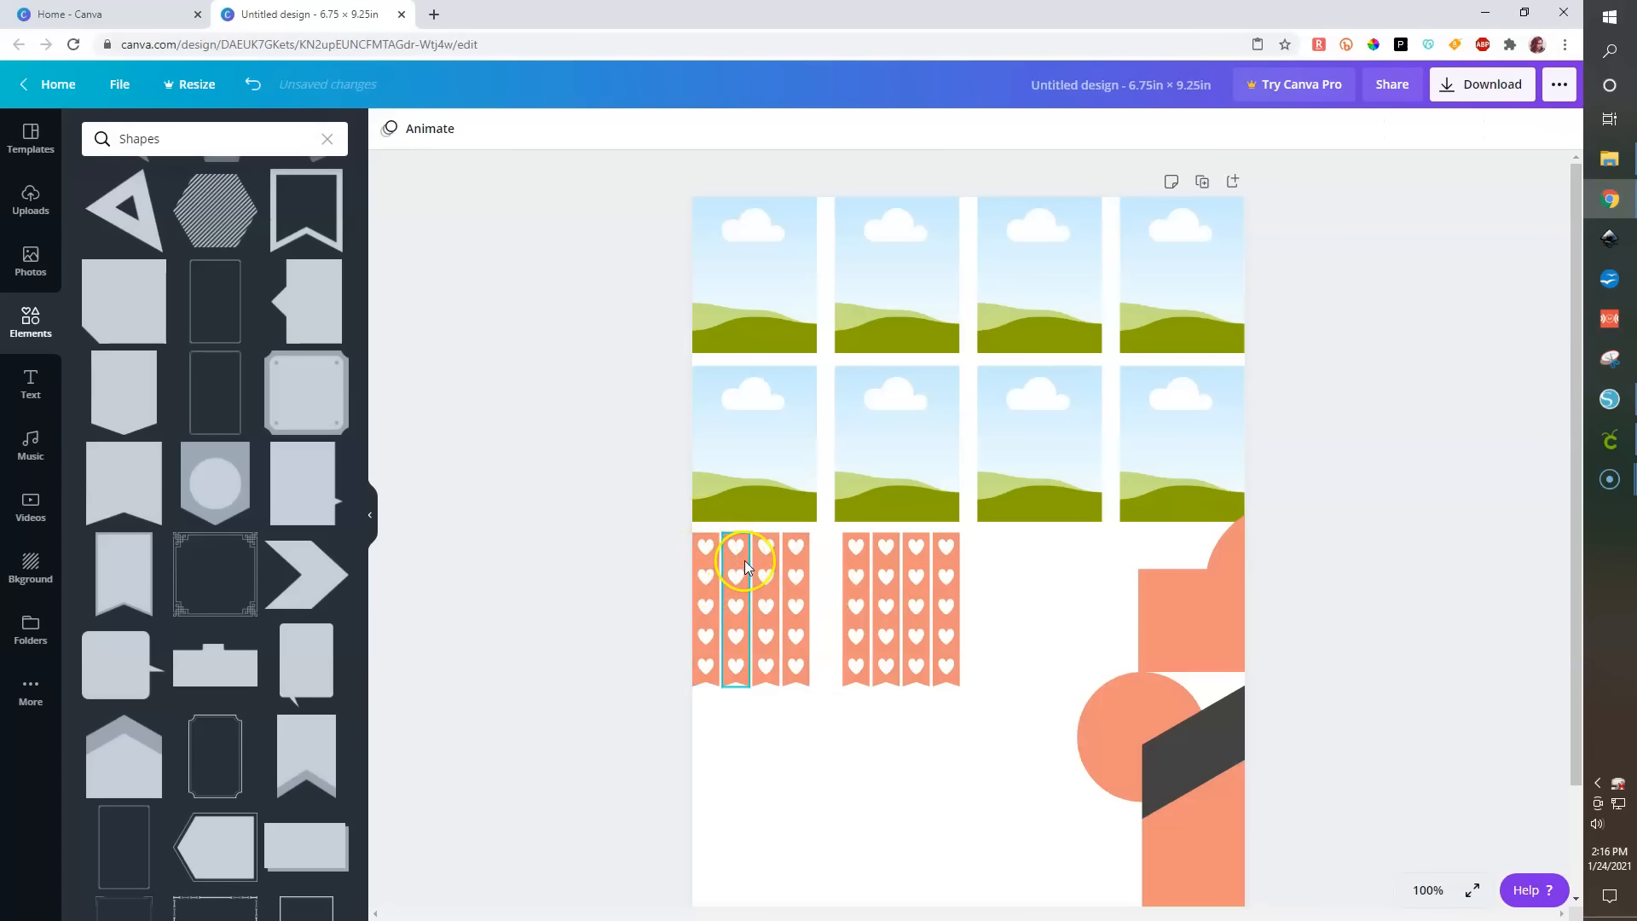
left_click_drag(606, 556, 989, 607)
left_click(1367, 130)
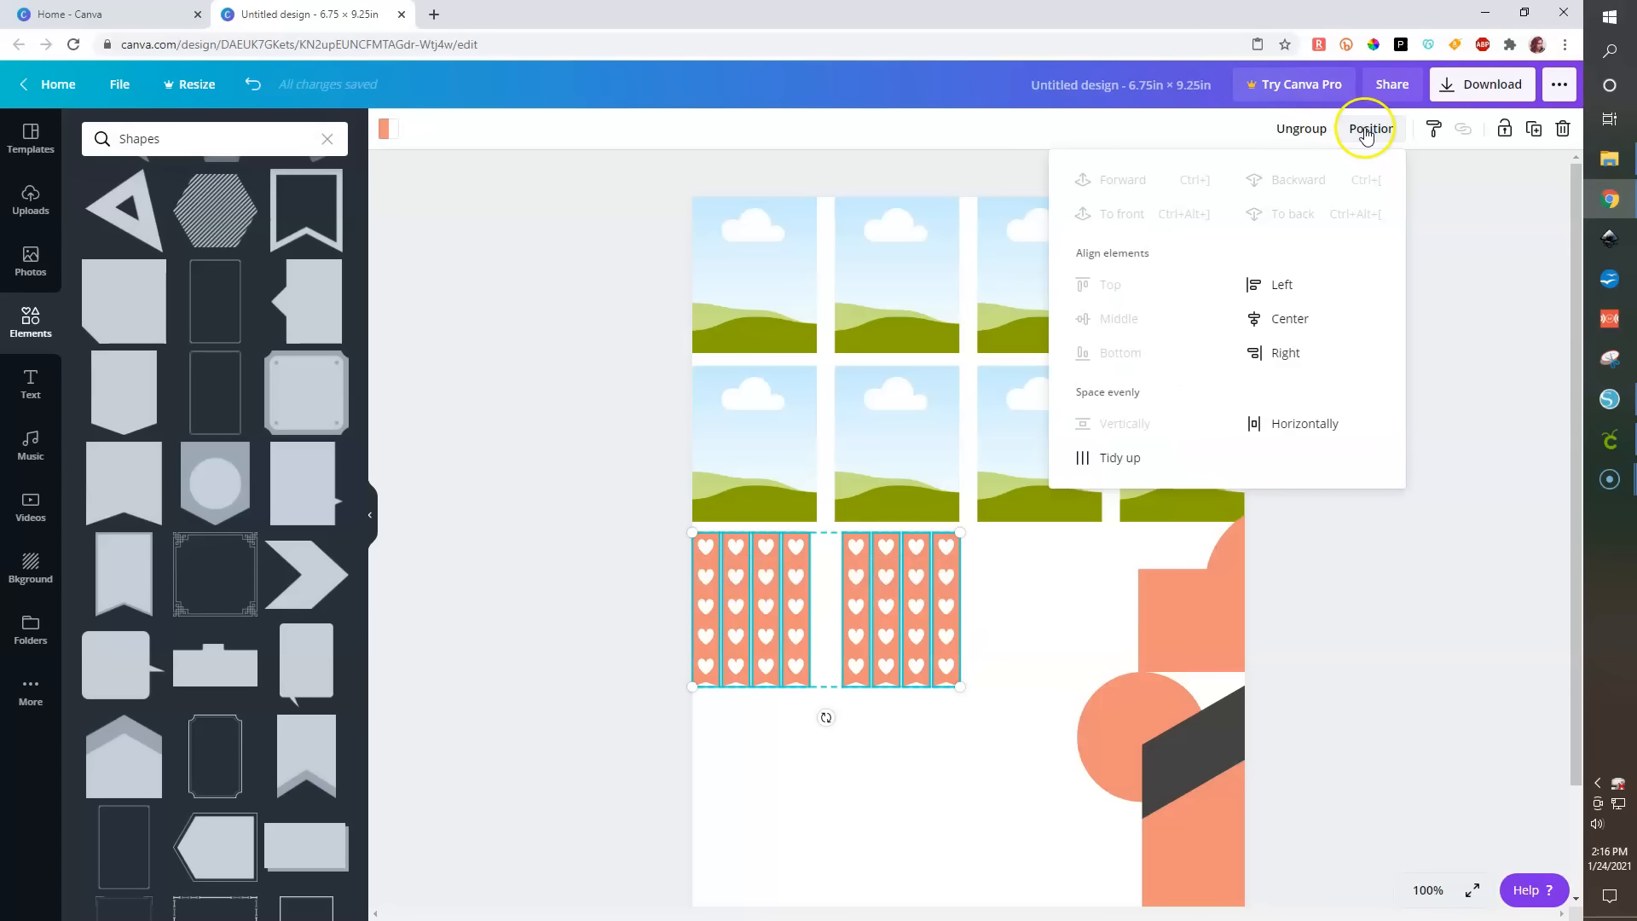
left_click(1279, 422)
left_click(606, 562)
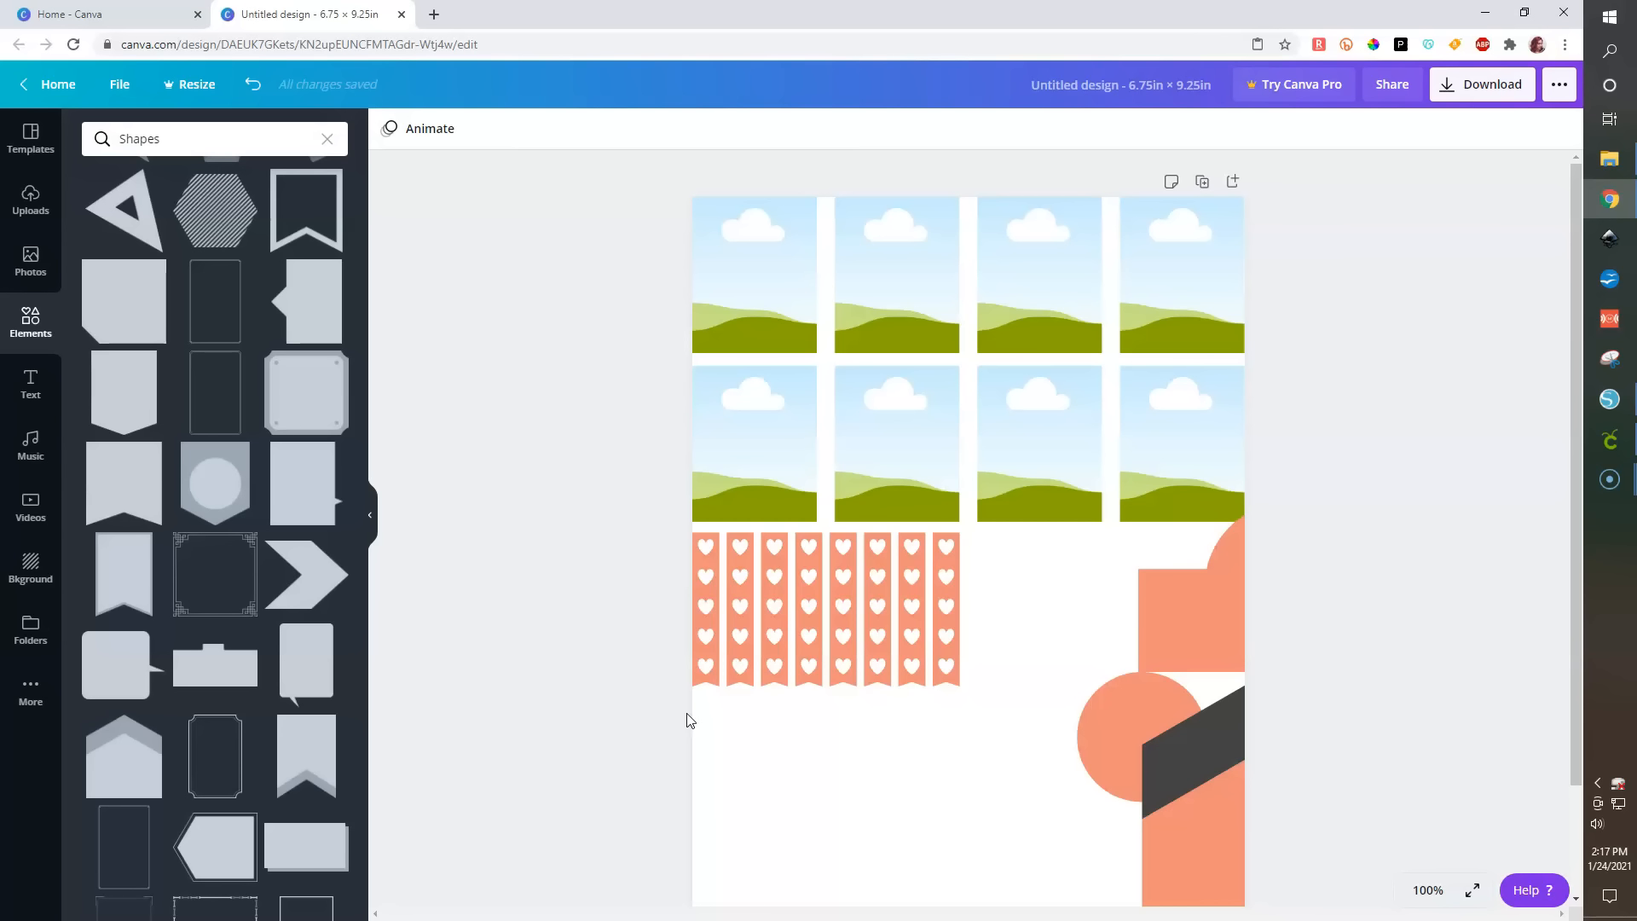
- Move the dome shape beneath the heart strips and shrink it
left_click_drag(1198, 623, 821, 817)
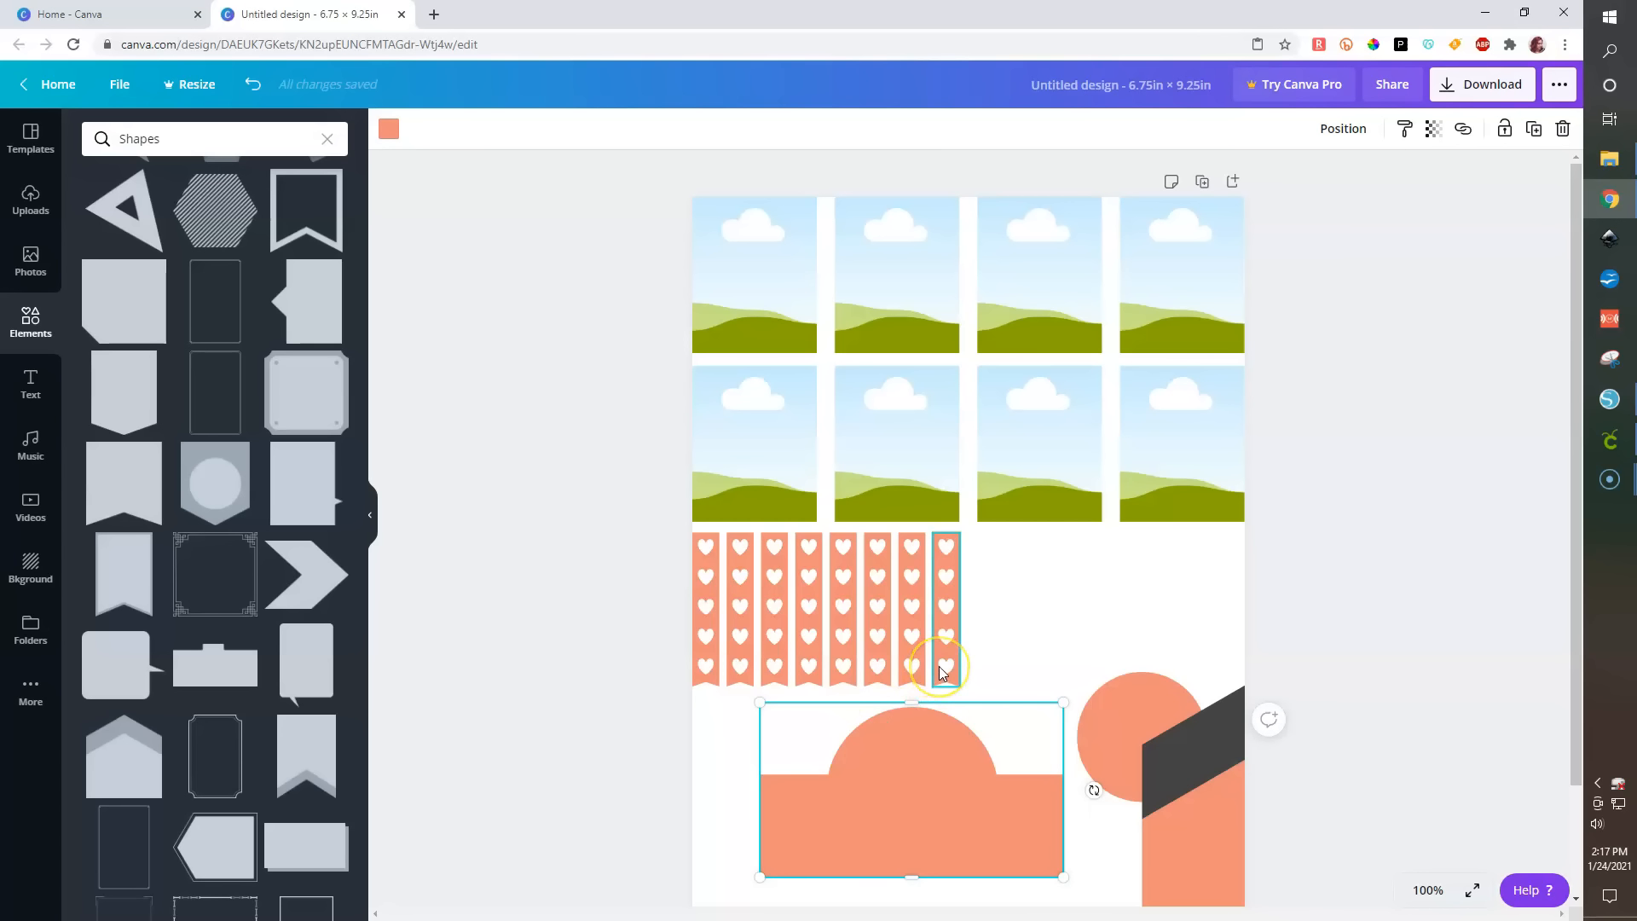
scroll(939, 667, "down", 1)
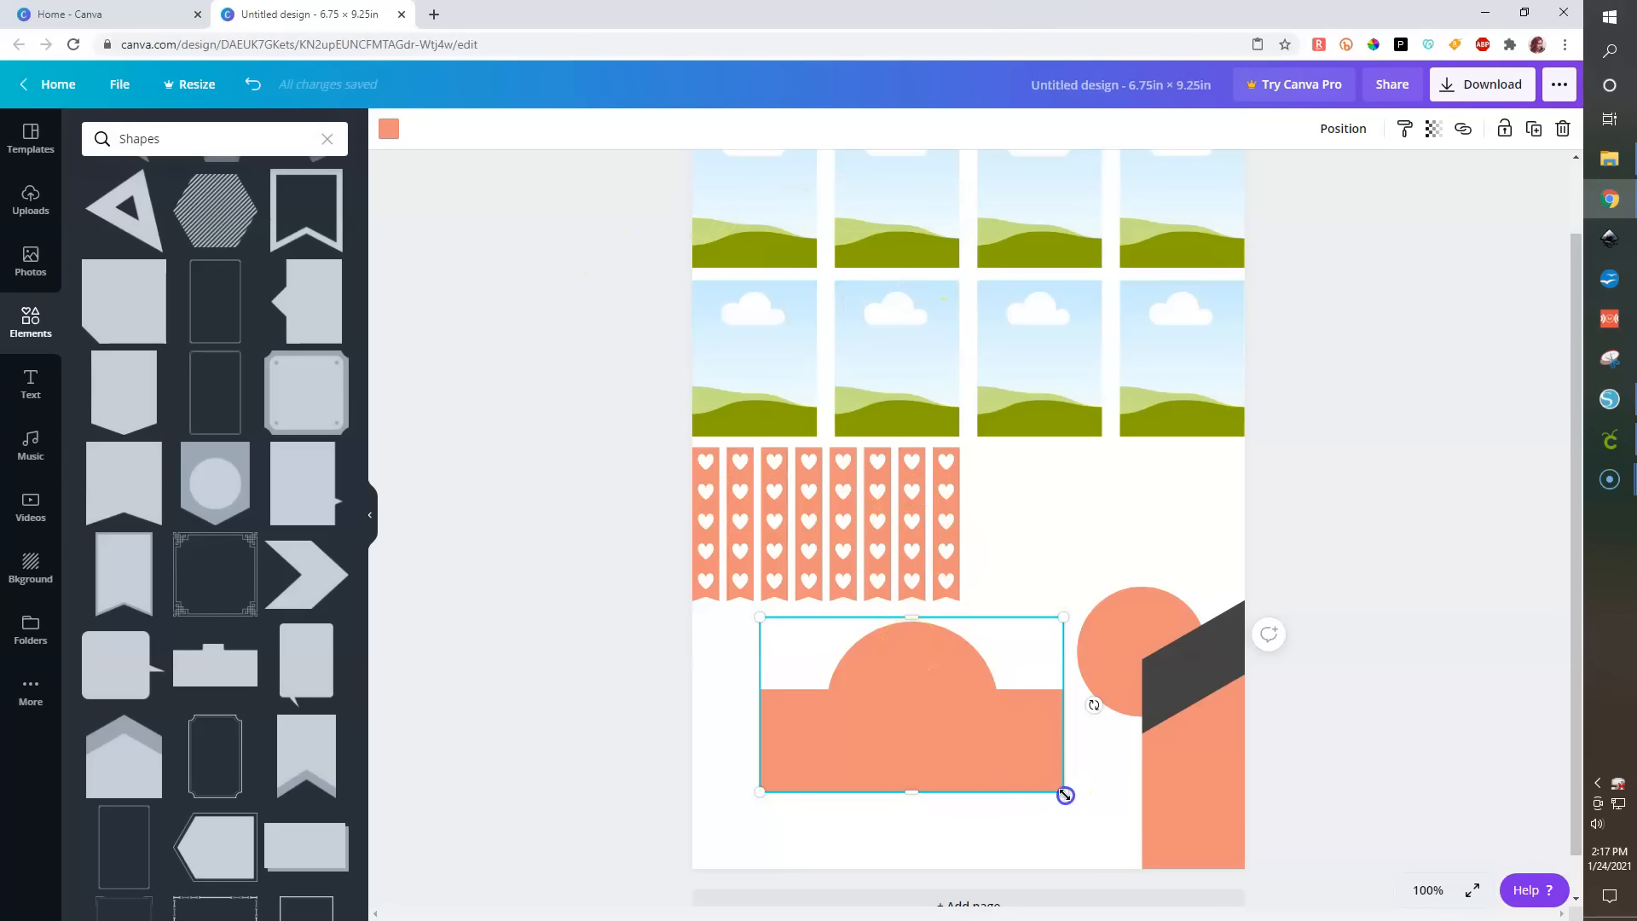
left_click_drag(1065, 794, 947, 706)
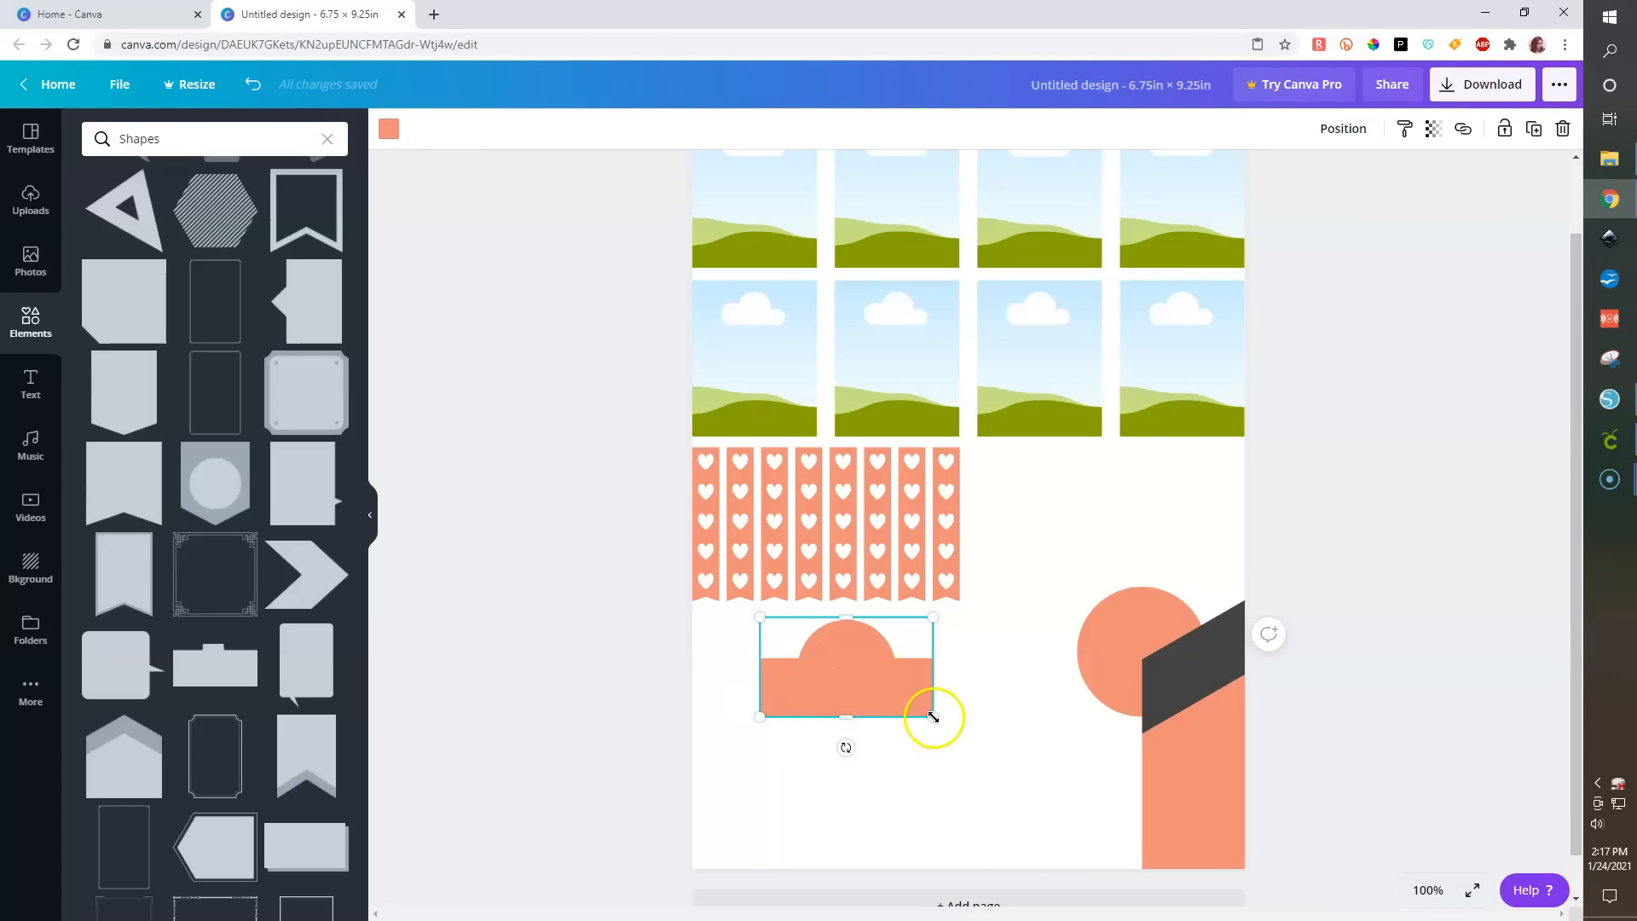
left_click_drag(930, 716, 884, 689)
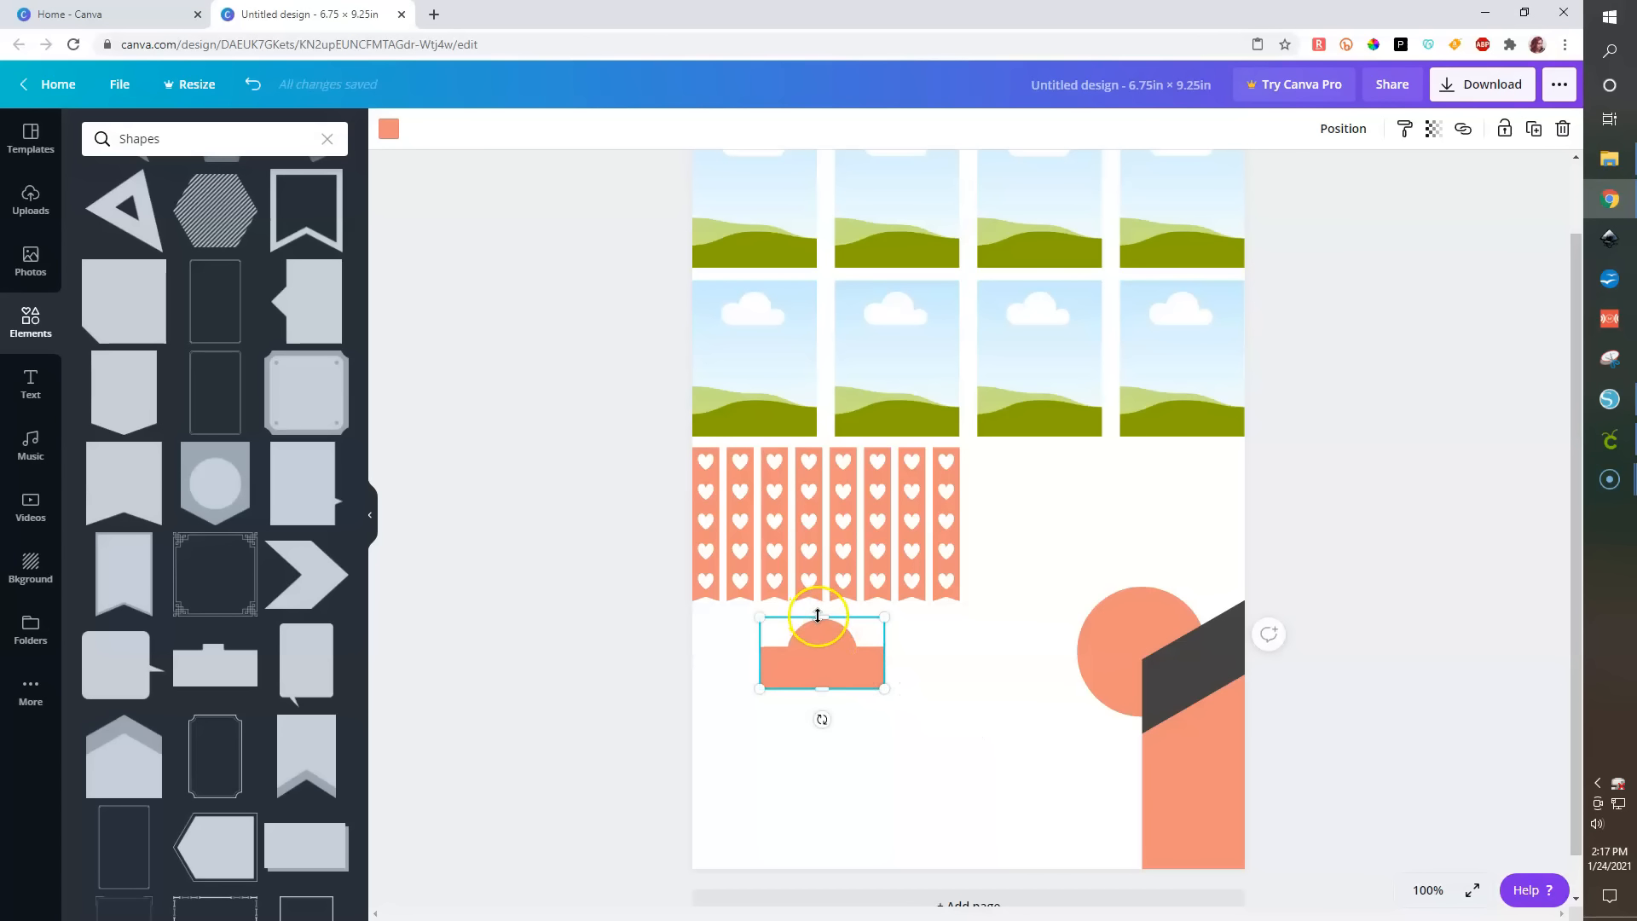
- Resize the dome shape to 1.5 by 1 and place it at the page's left edge below the strips
left_click_drag(820, 626, 1033, 412)
left_click(1401, 463)
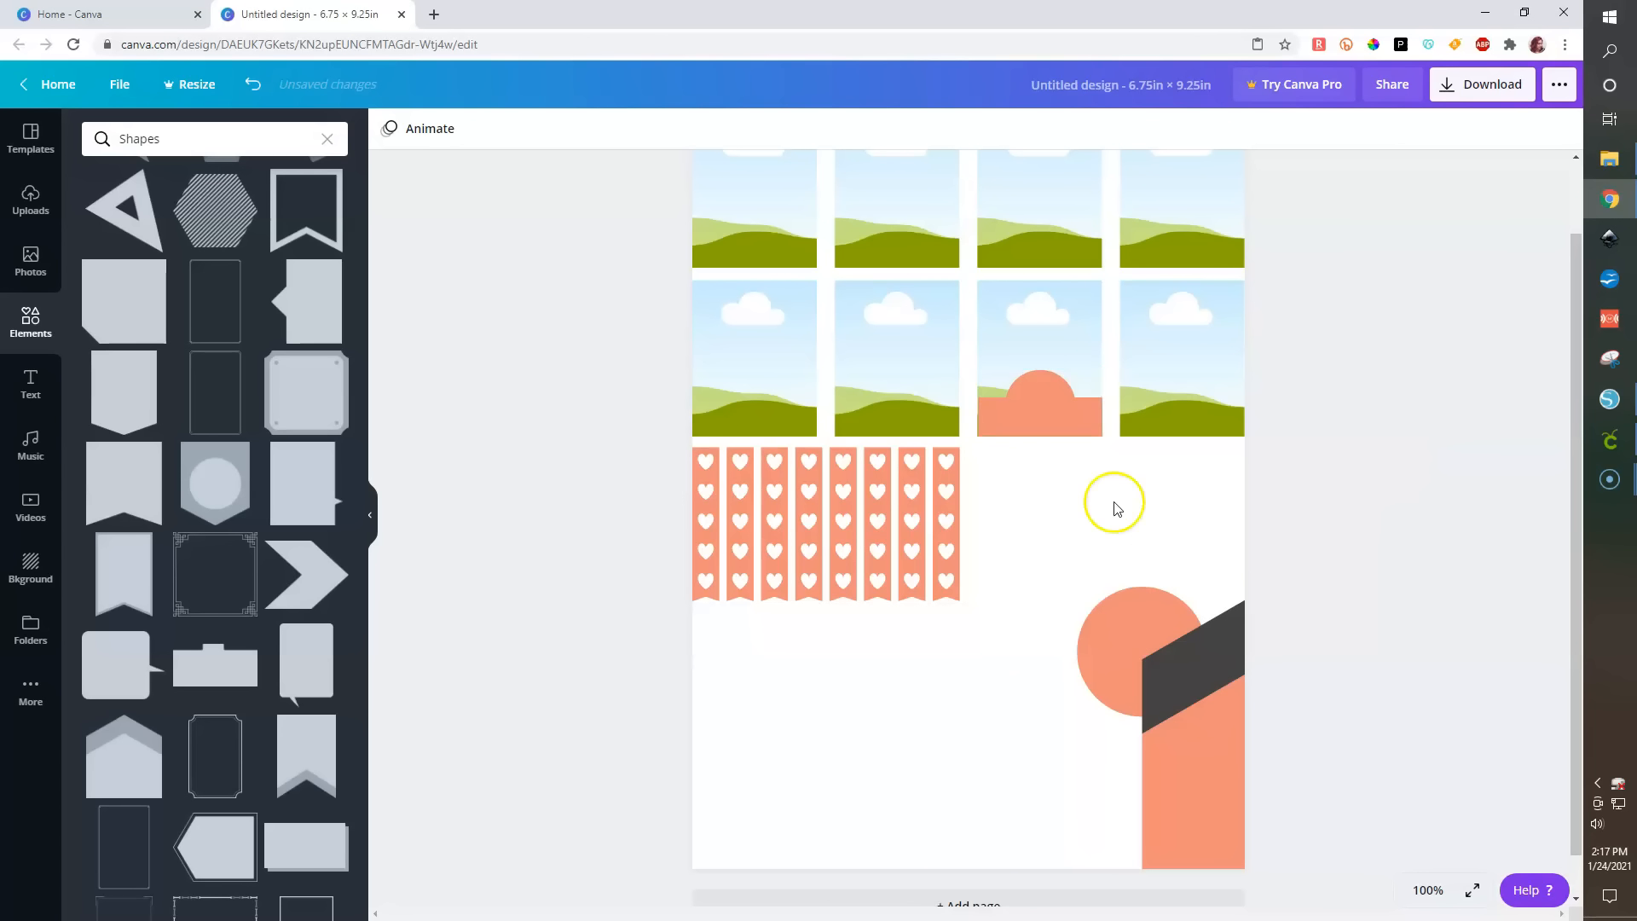
left_click(1041, 406)
left_click_drag(874, 717, 1037, 360)
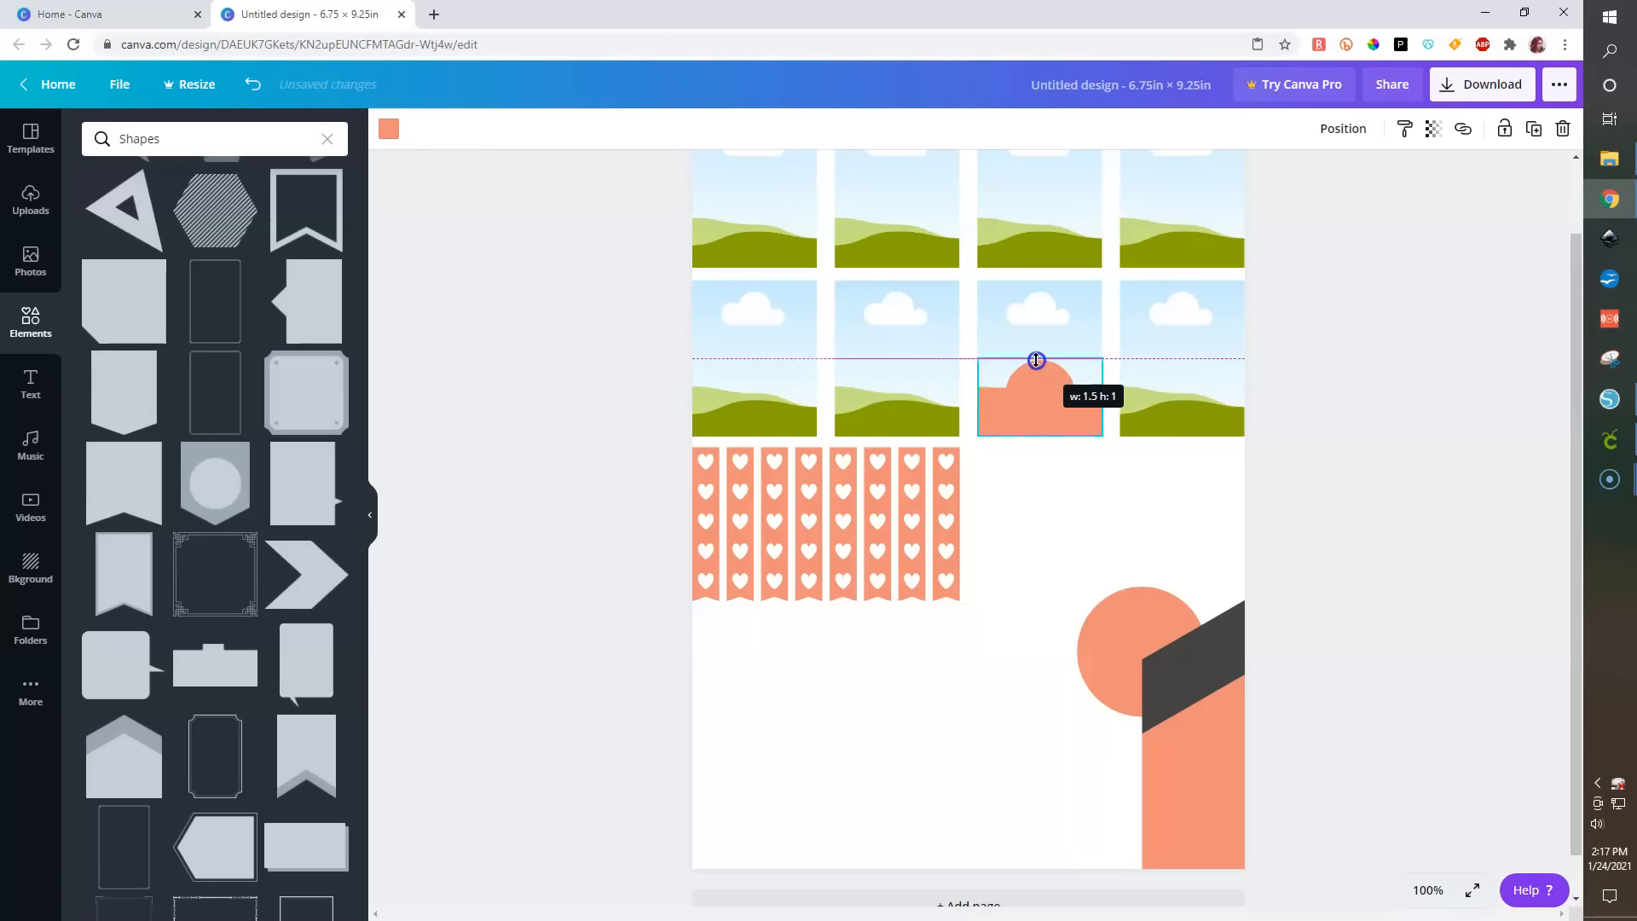
left_click_drag(1039, 423, 756, 682)
left_click(578, 750)
- Add a square shape, flatten it into a wide rectangle and recolour it light grey
scroll(135, 300, "up", 1)
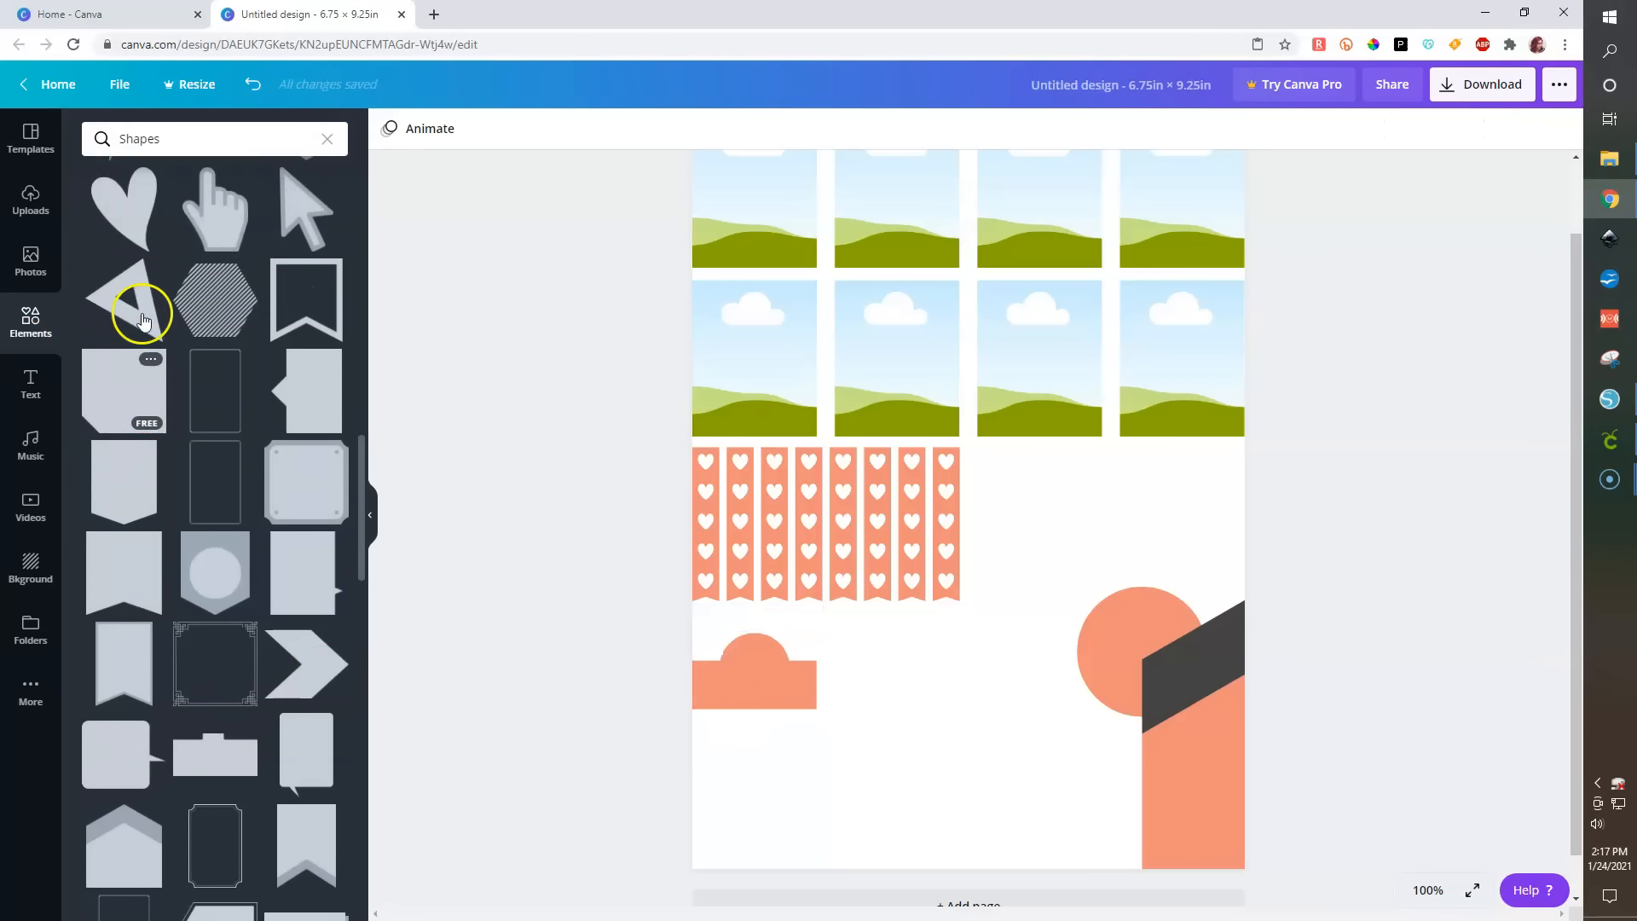
scroll(142, 314, "down", 6)
scroll(142, 314, "up", 5)
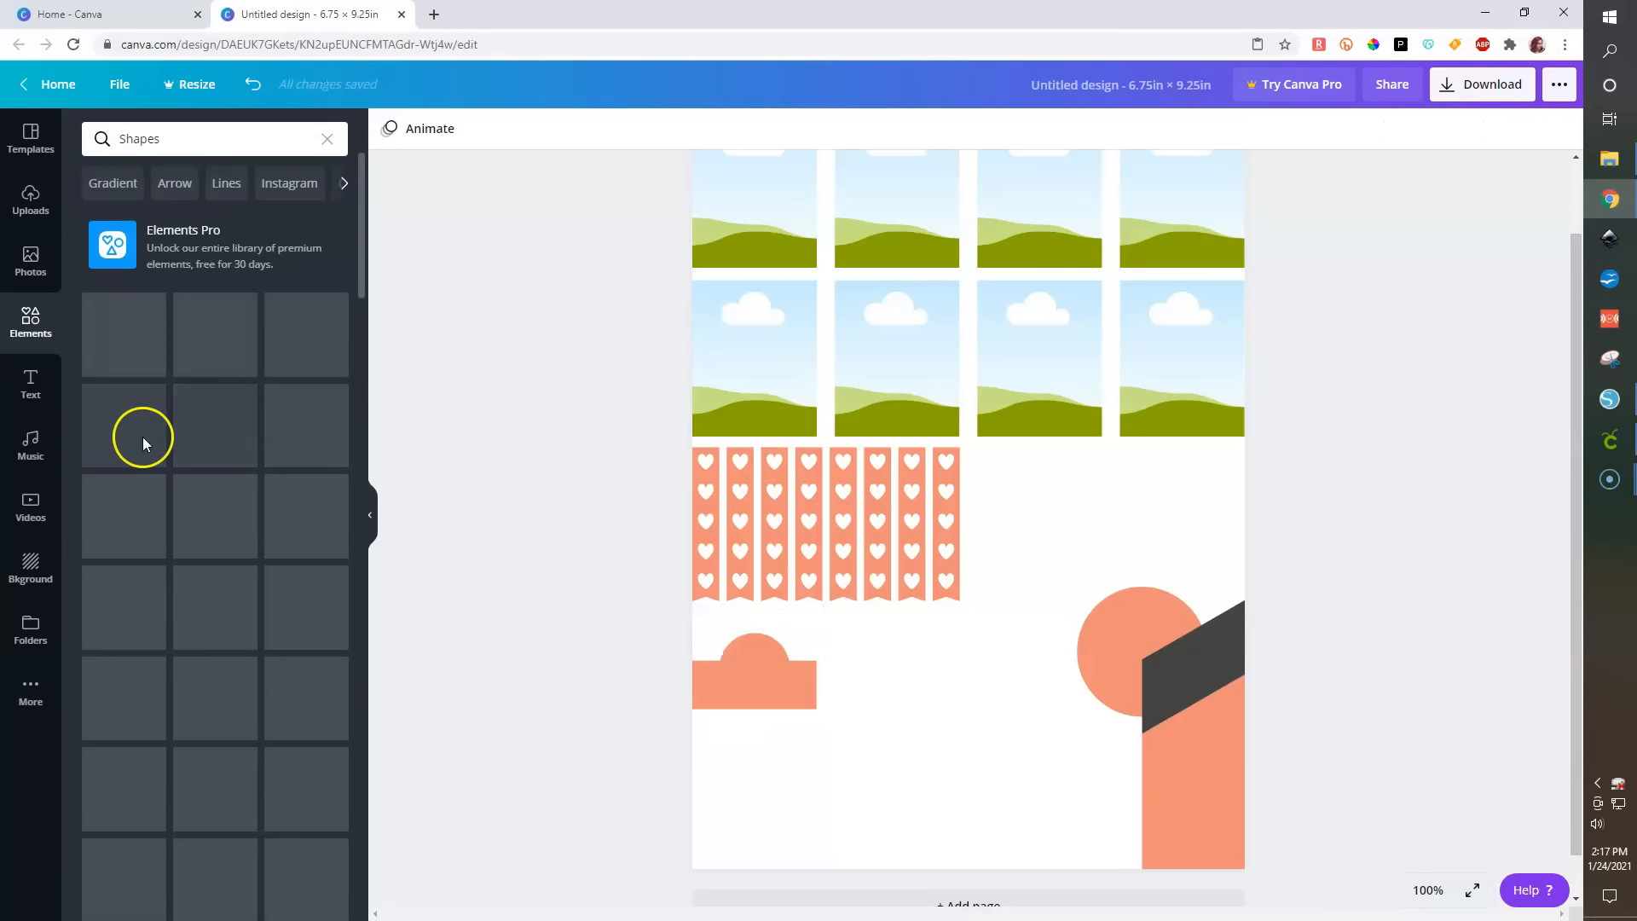
left_click(192, 327)
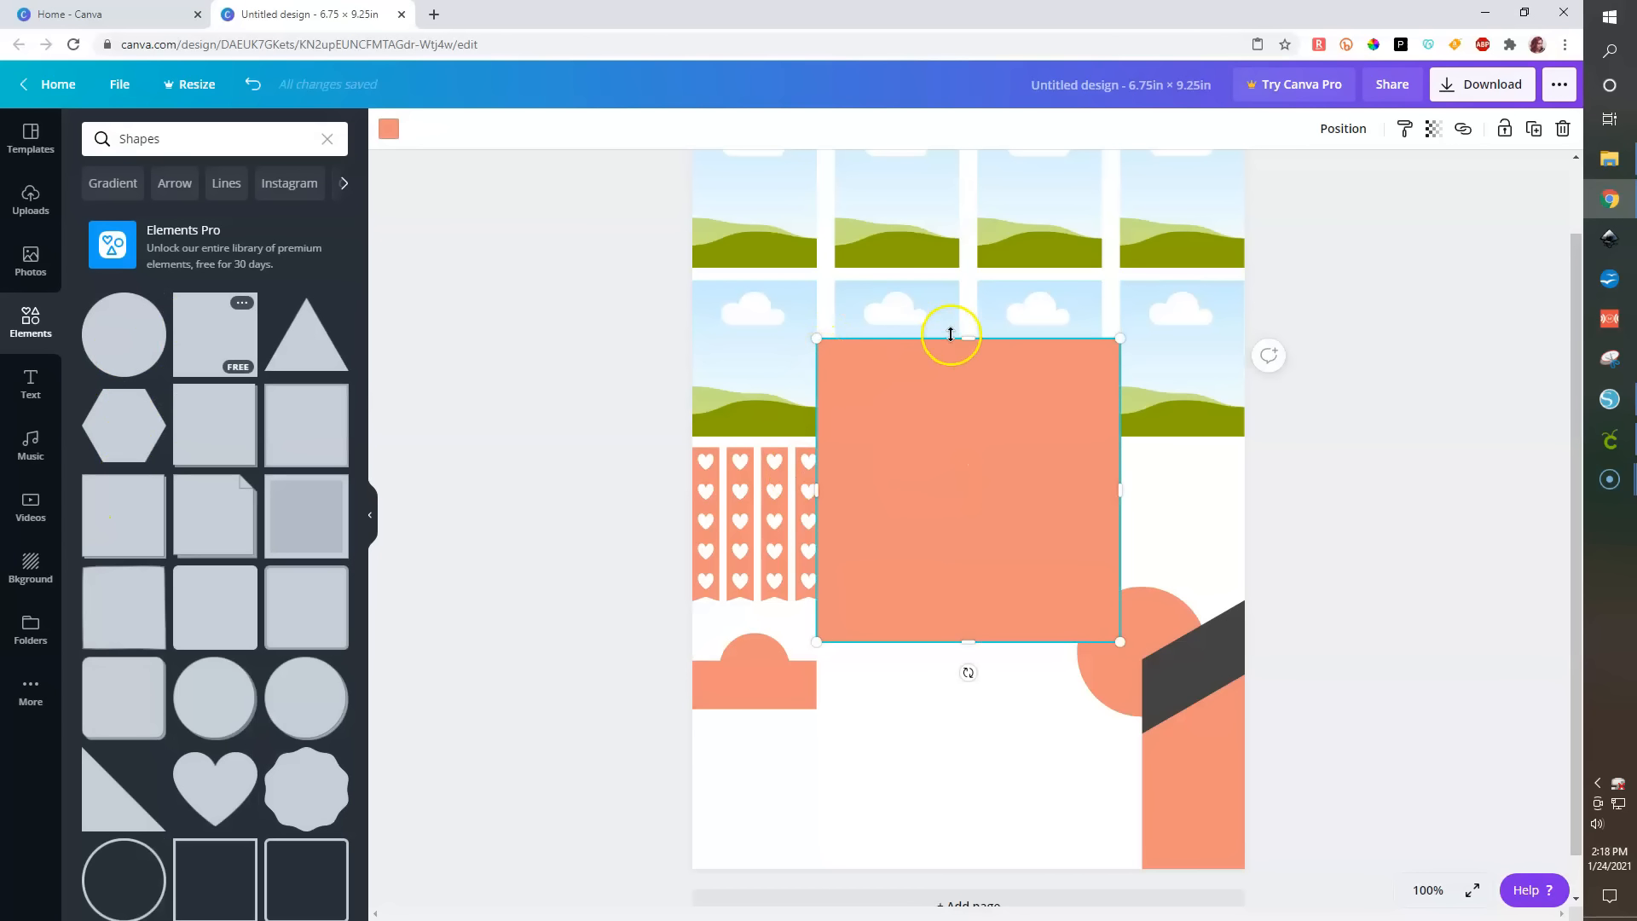
left_click_drag(970, 342, 943, 559)
left_click(389, 129)
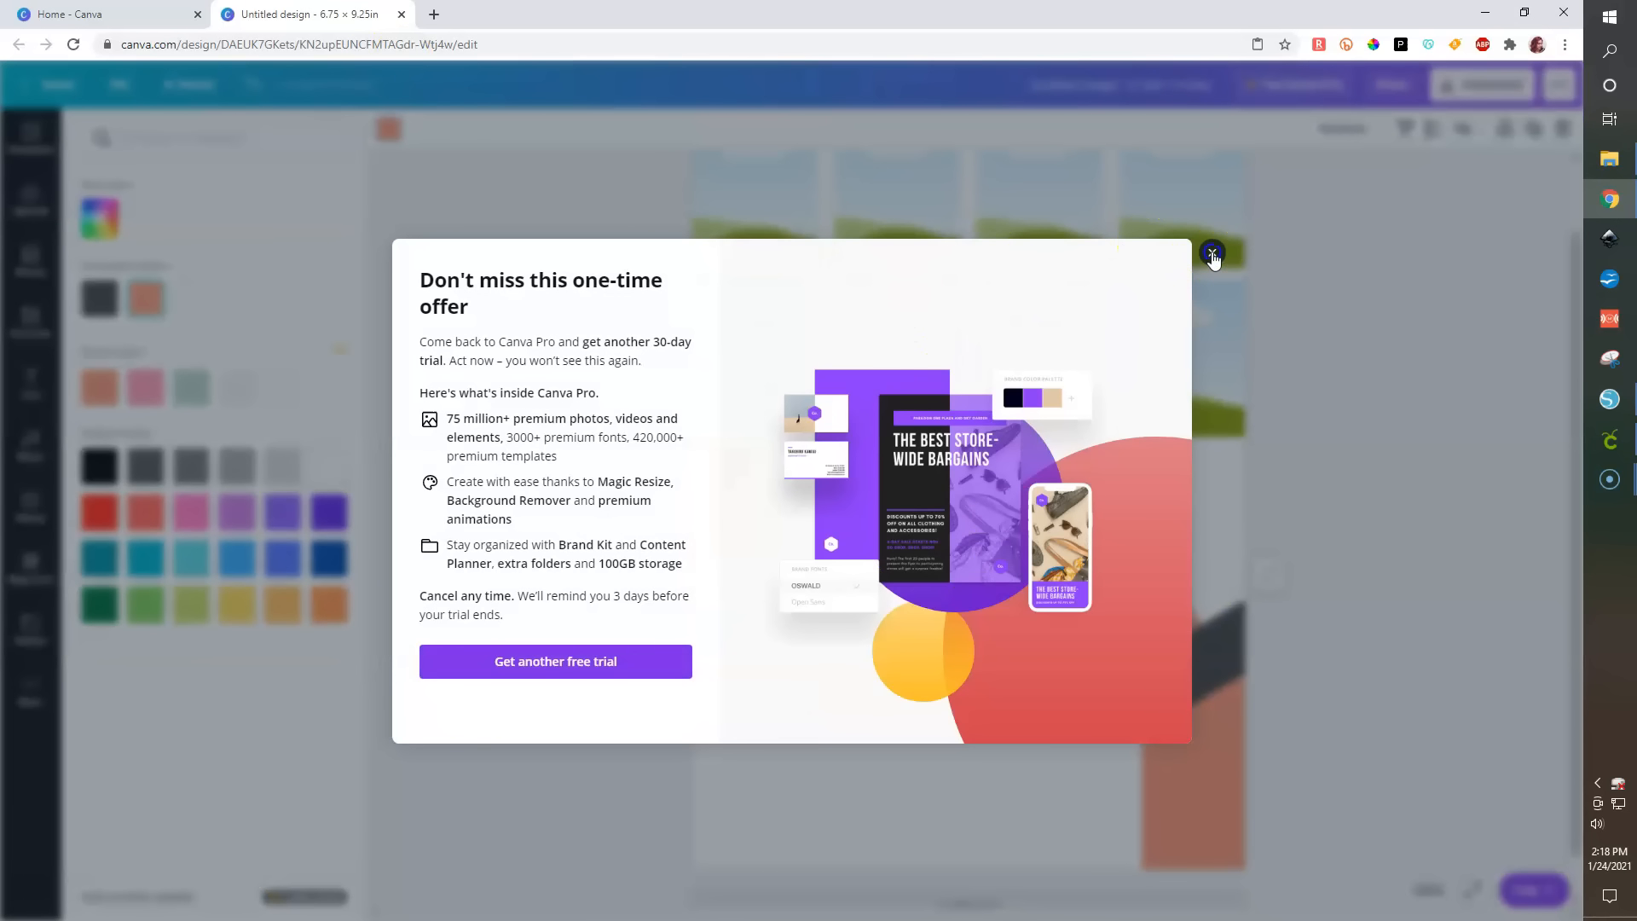
left_click(1211, 255)
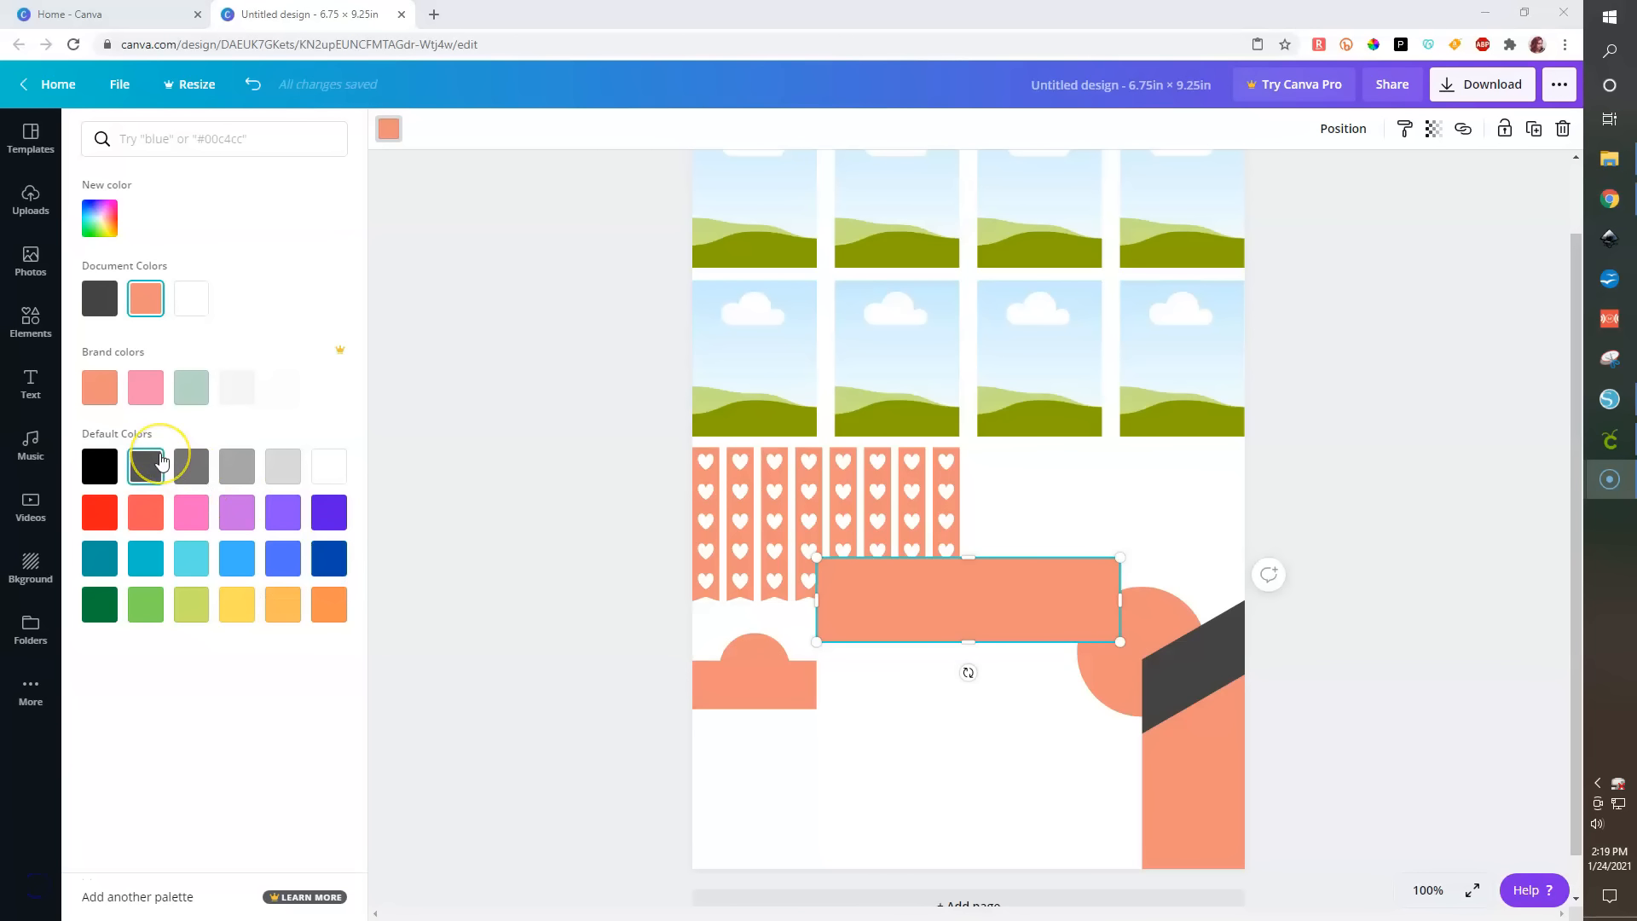
left_click(284, 472)
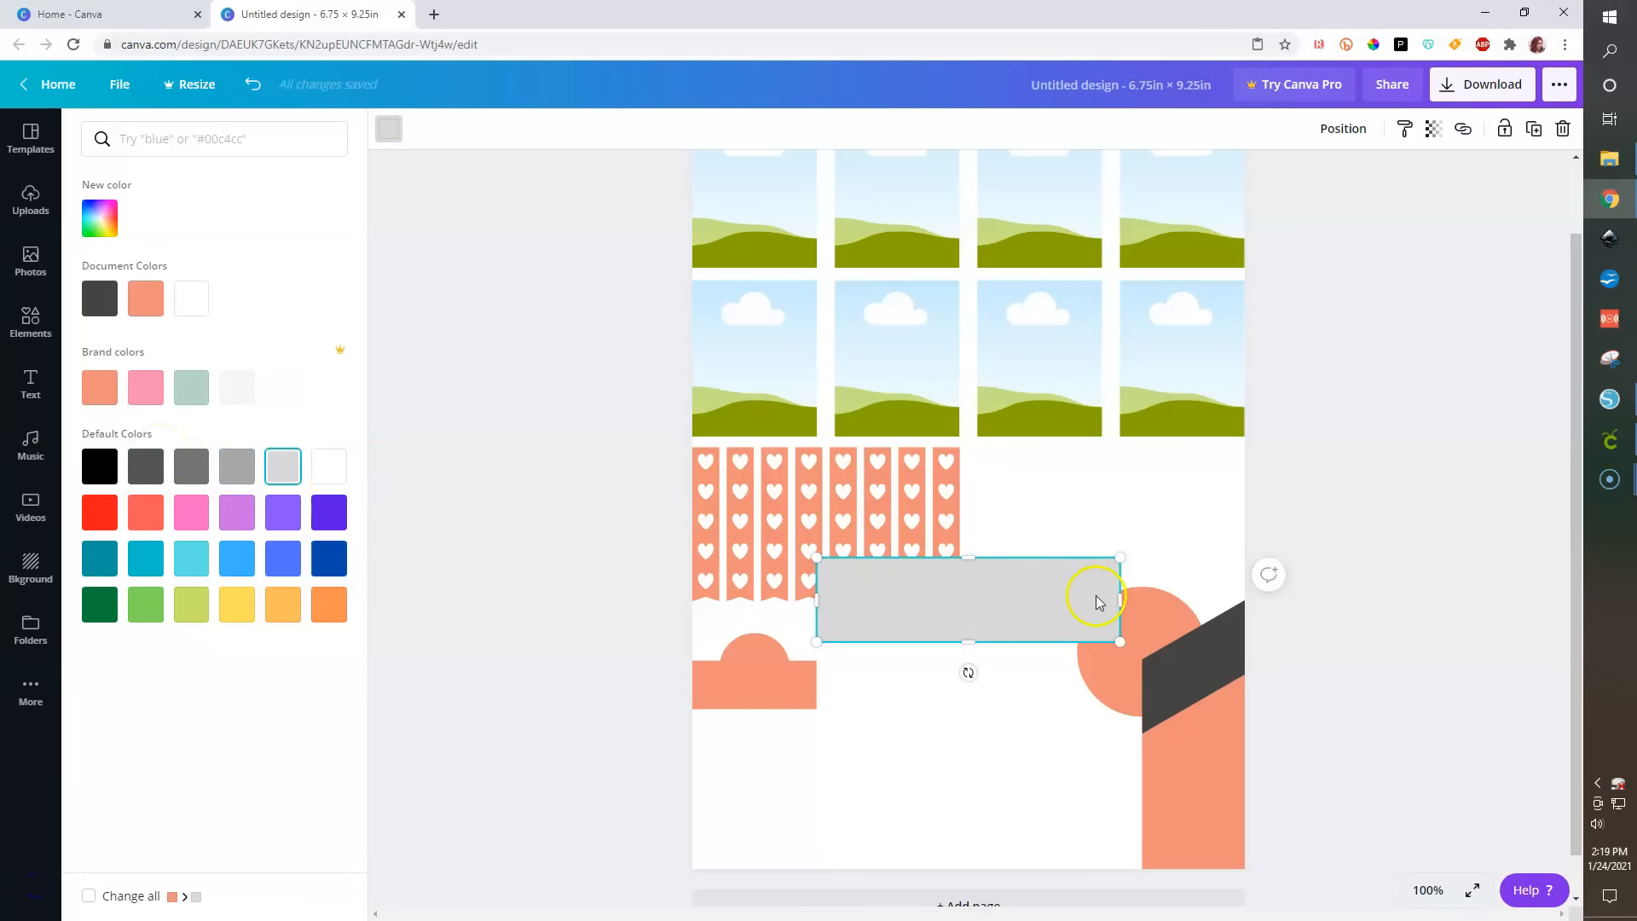
- Place the grey rectangle inside the dome's base, resize it to fit, and centre it on the dome
left_click_drag(1118, 599, 732, 651)
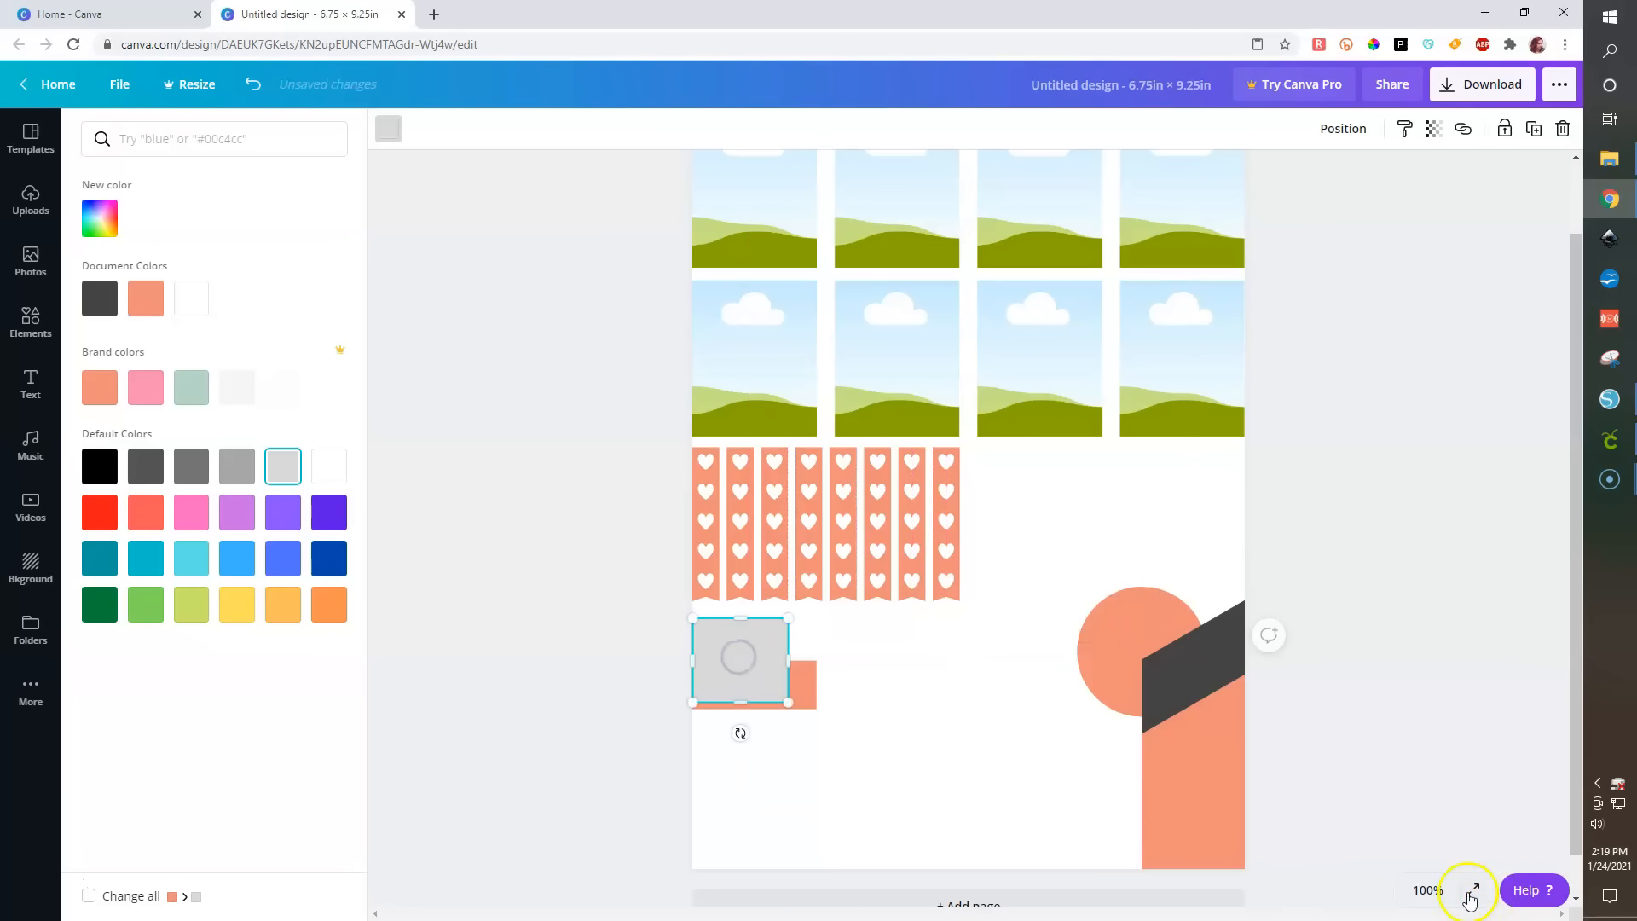
left_click(1428, 890)
left_click(1415, 588)
left_click(1426, 890)
left_click(1420, 556)
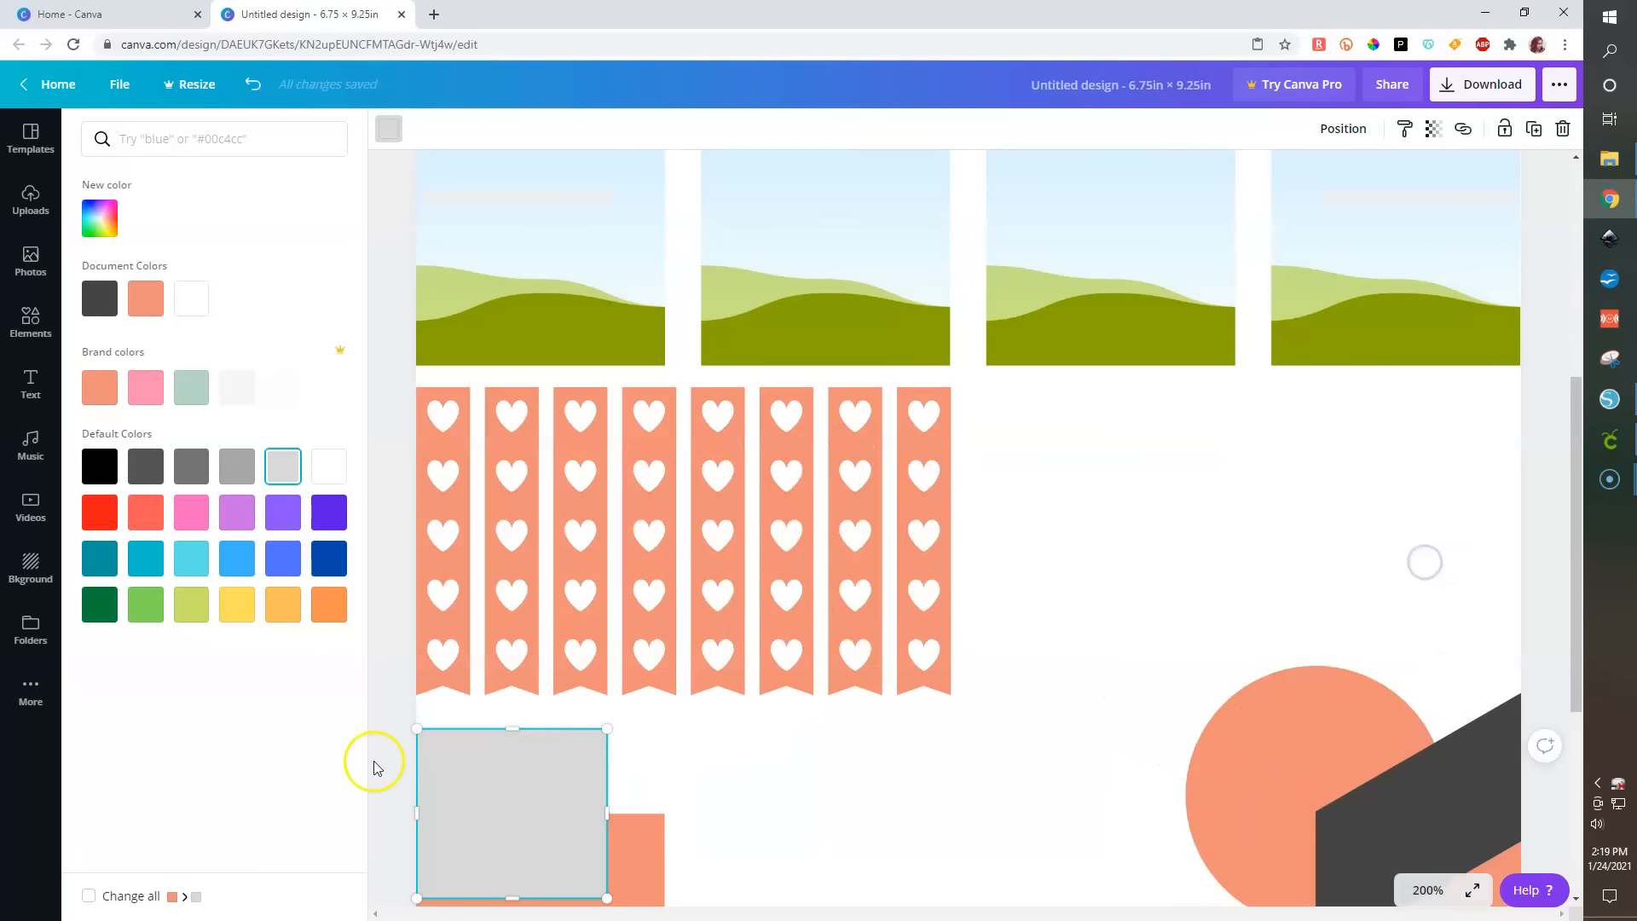
scroll(435, 745, "down", 3)
left_click_drag(516, 474, 469, 601)
left_click_drag(622, 602, 655, 603)
left_click_drag(392, 522, 614, 675)
left_click(1374, 130)
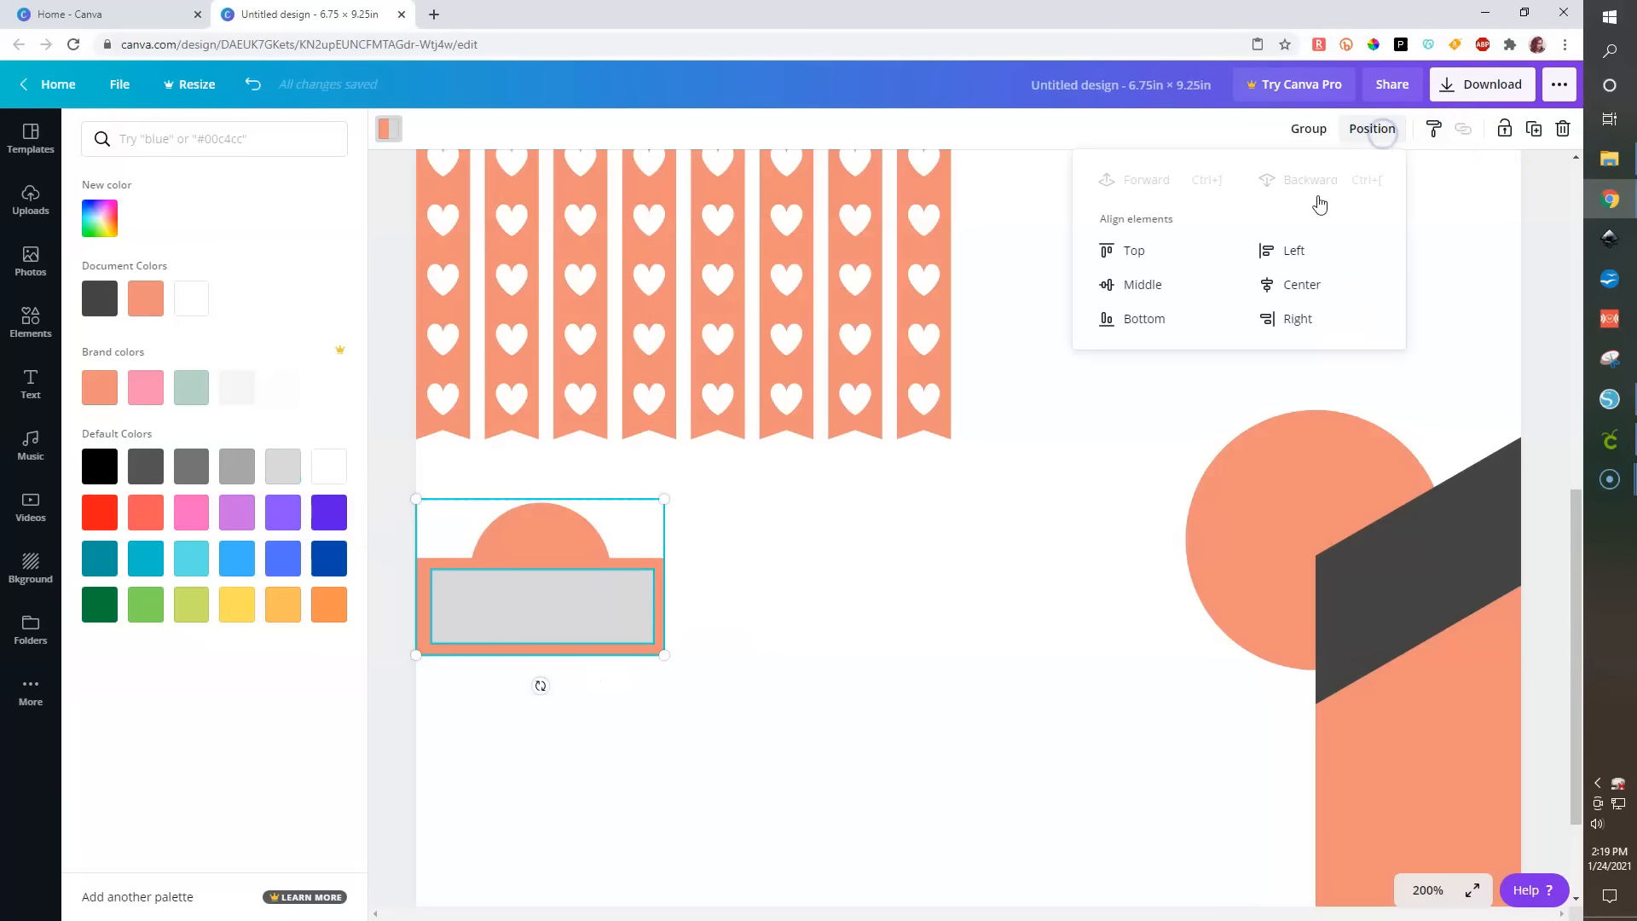
left_click(1264, 282)
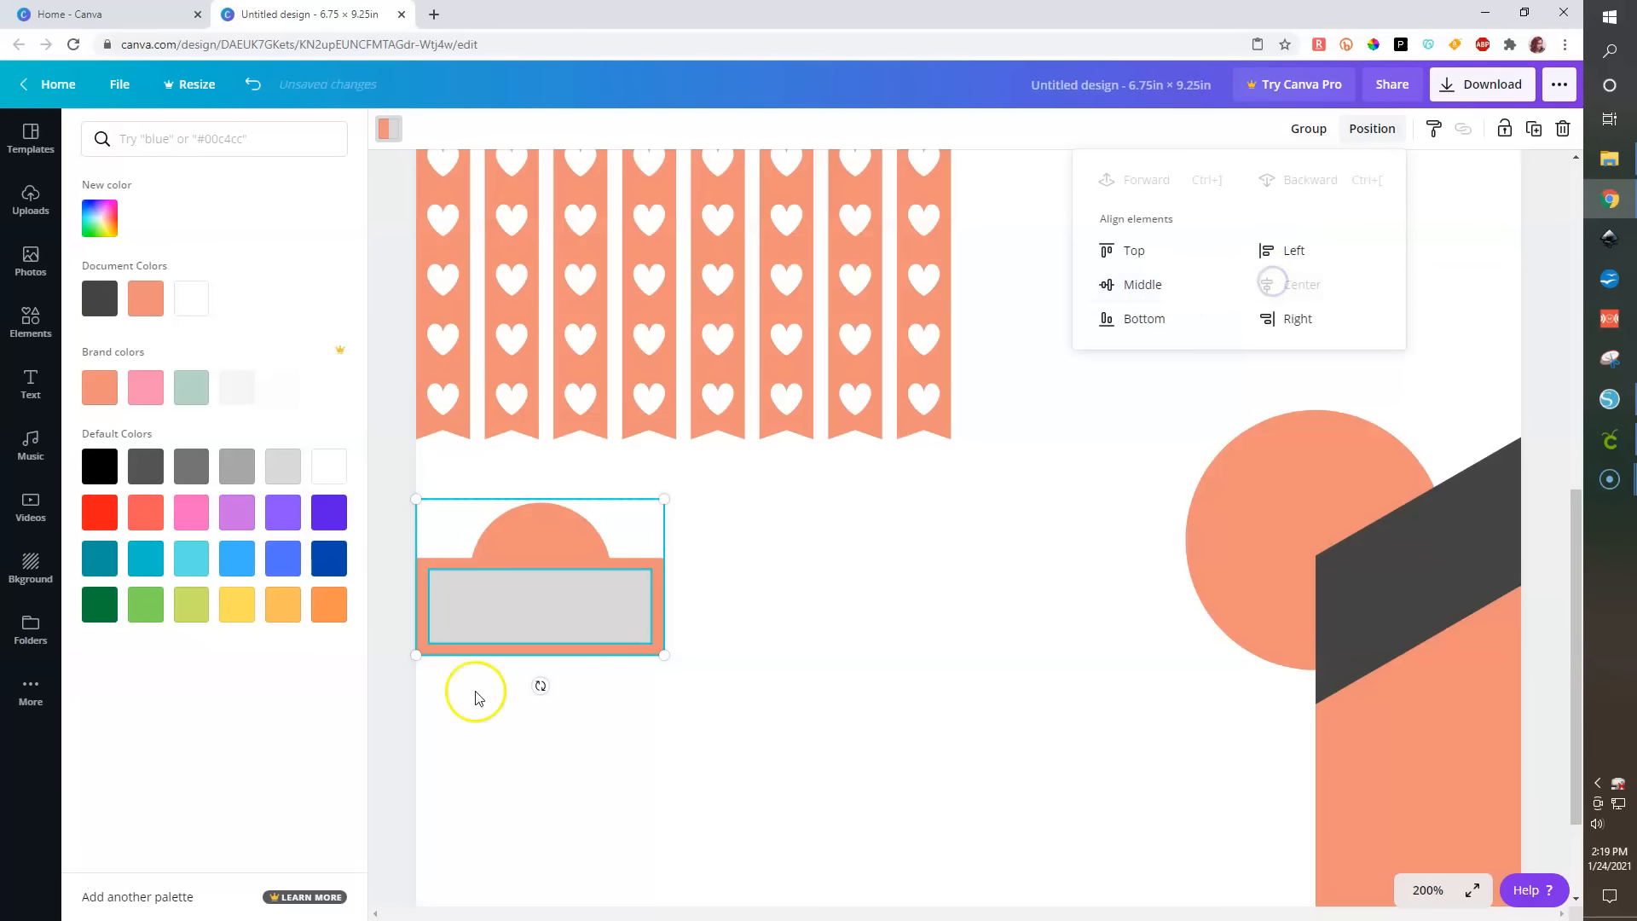
left_click(395, 722)
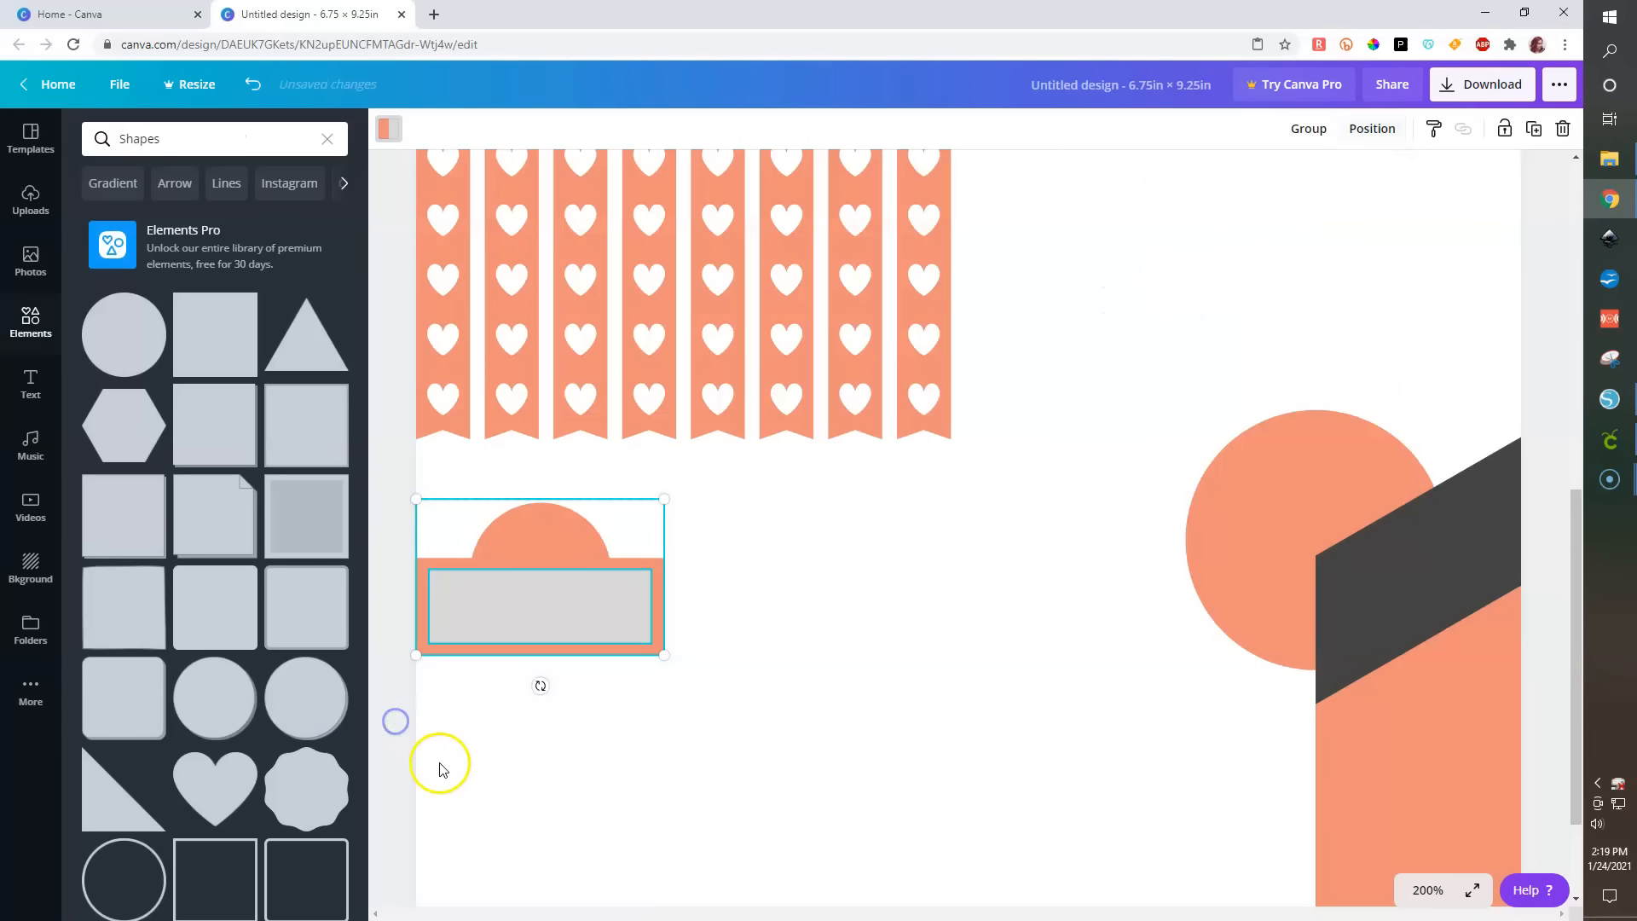
- Add a circle, shrink it, colour it grey, and centre it in the dome's top
left_click(111, 330)
left_click_drag(1100, 340, 1083, 734)
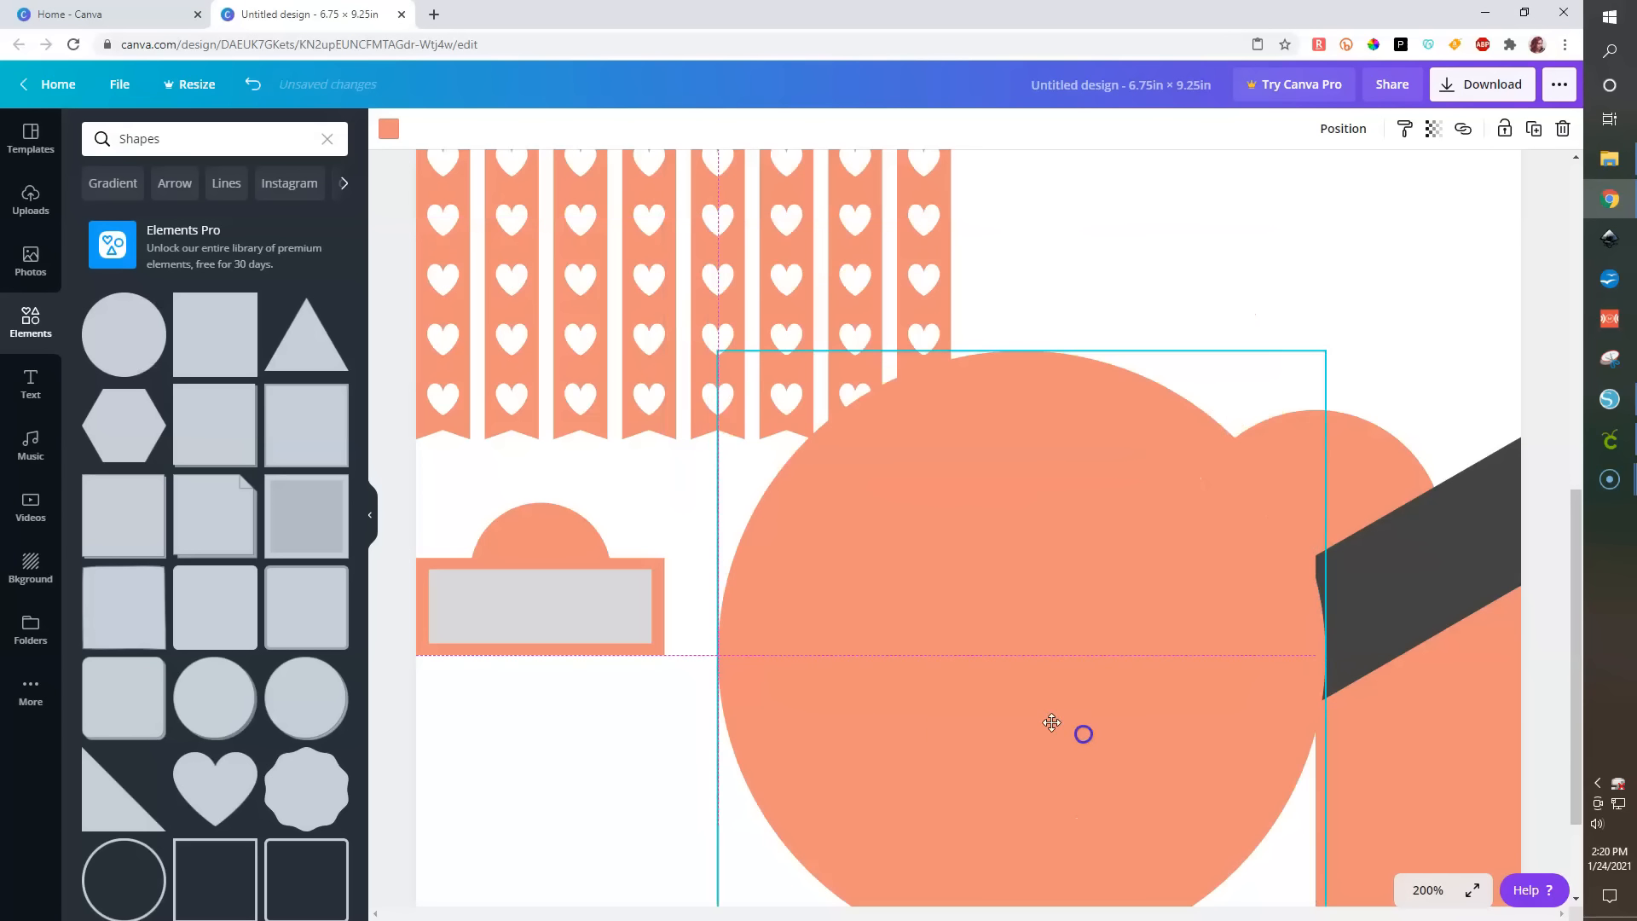
left_click_drag(733, 350, 752, 528)
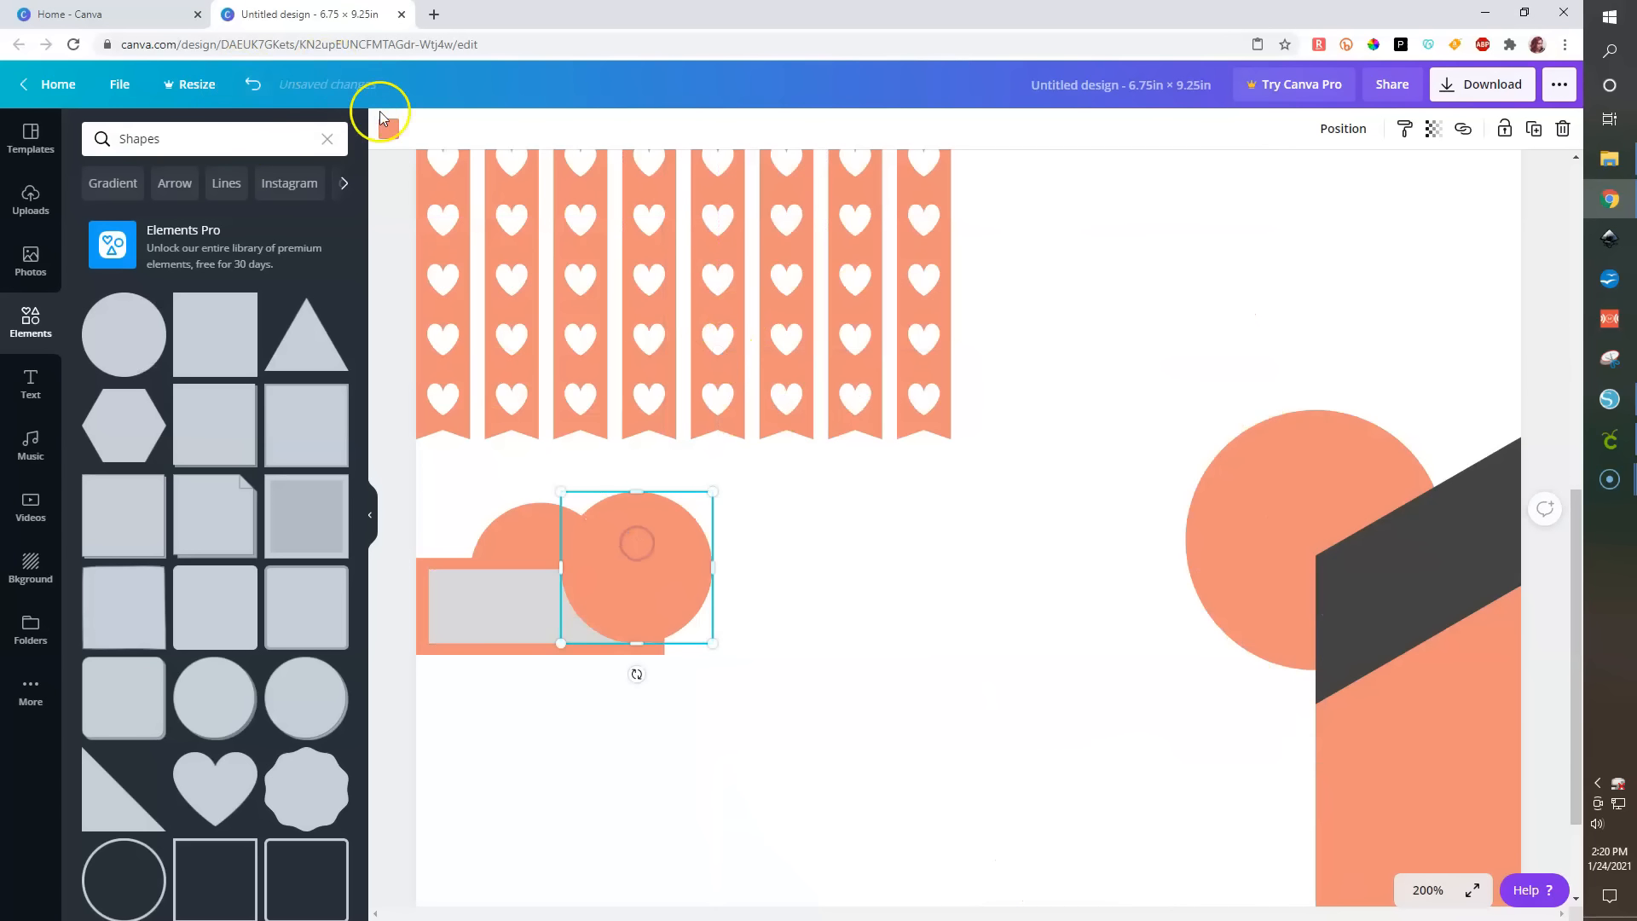
left_click(388, 128)
left_click(150, 304)
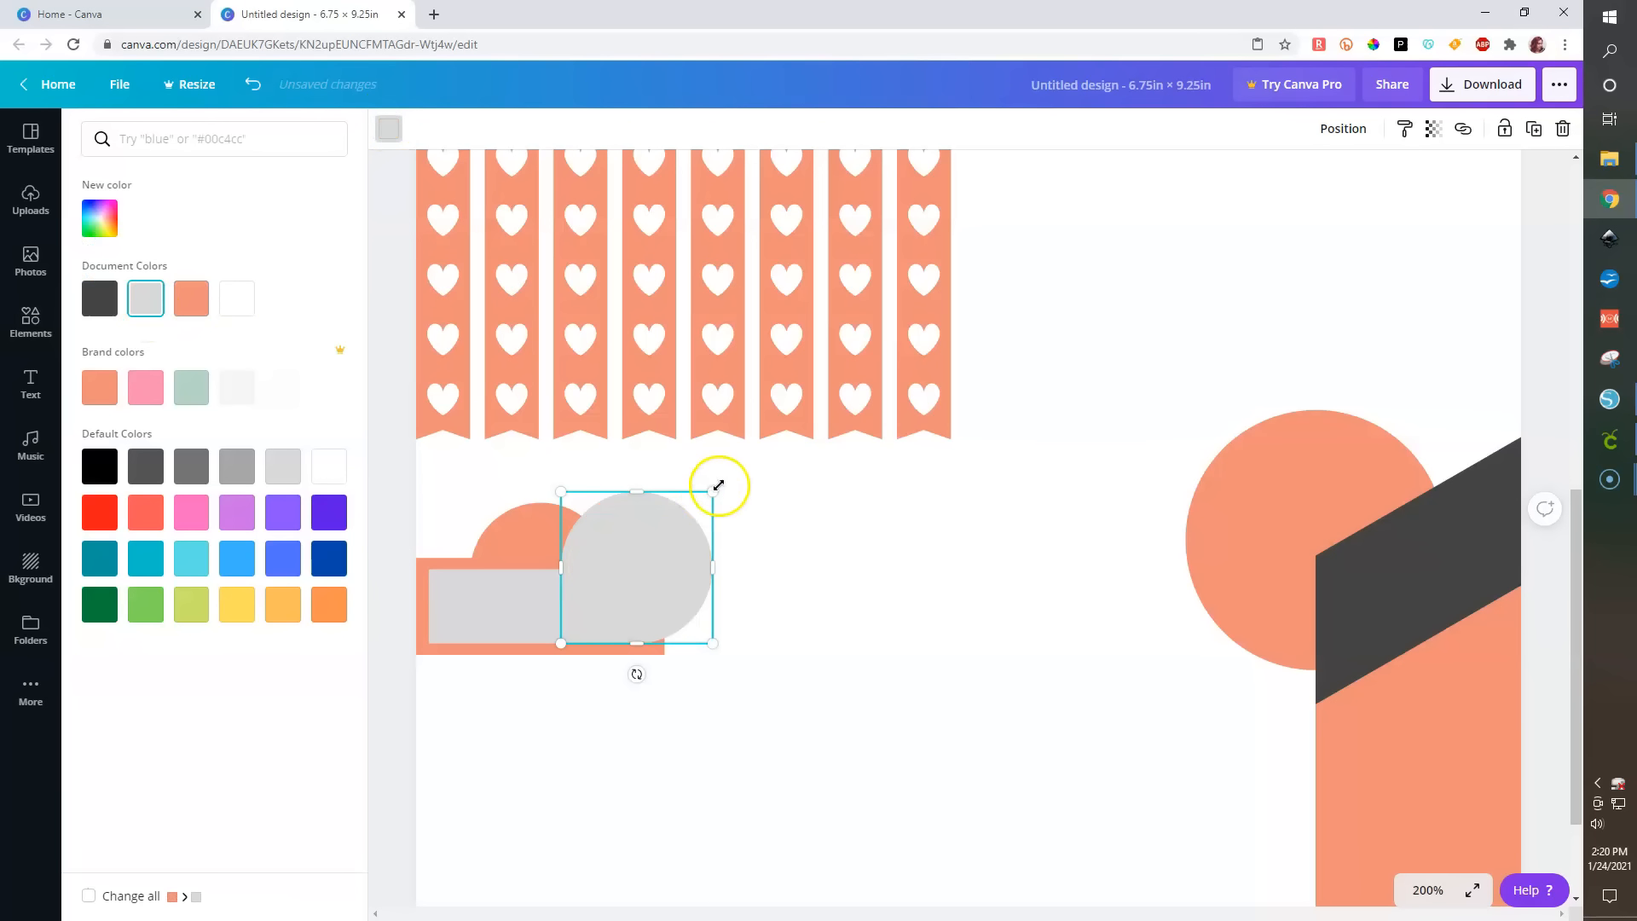
left_click_drag(679, 520, 540, 516)
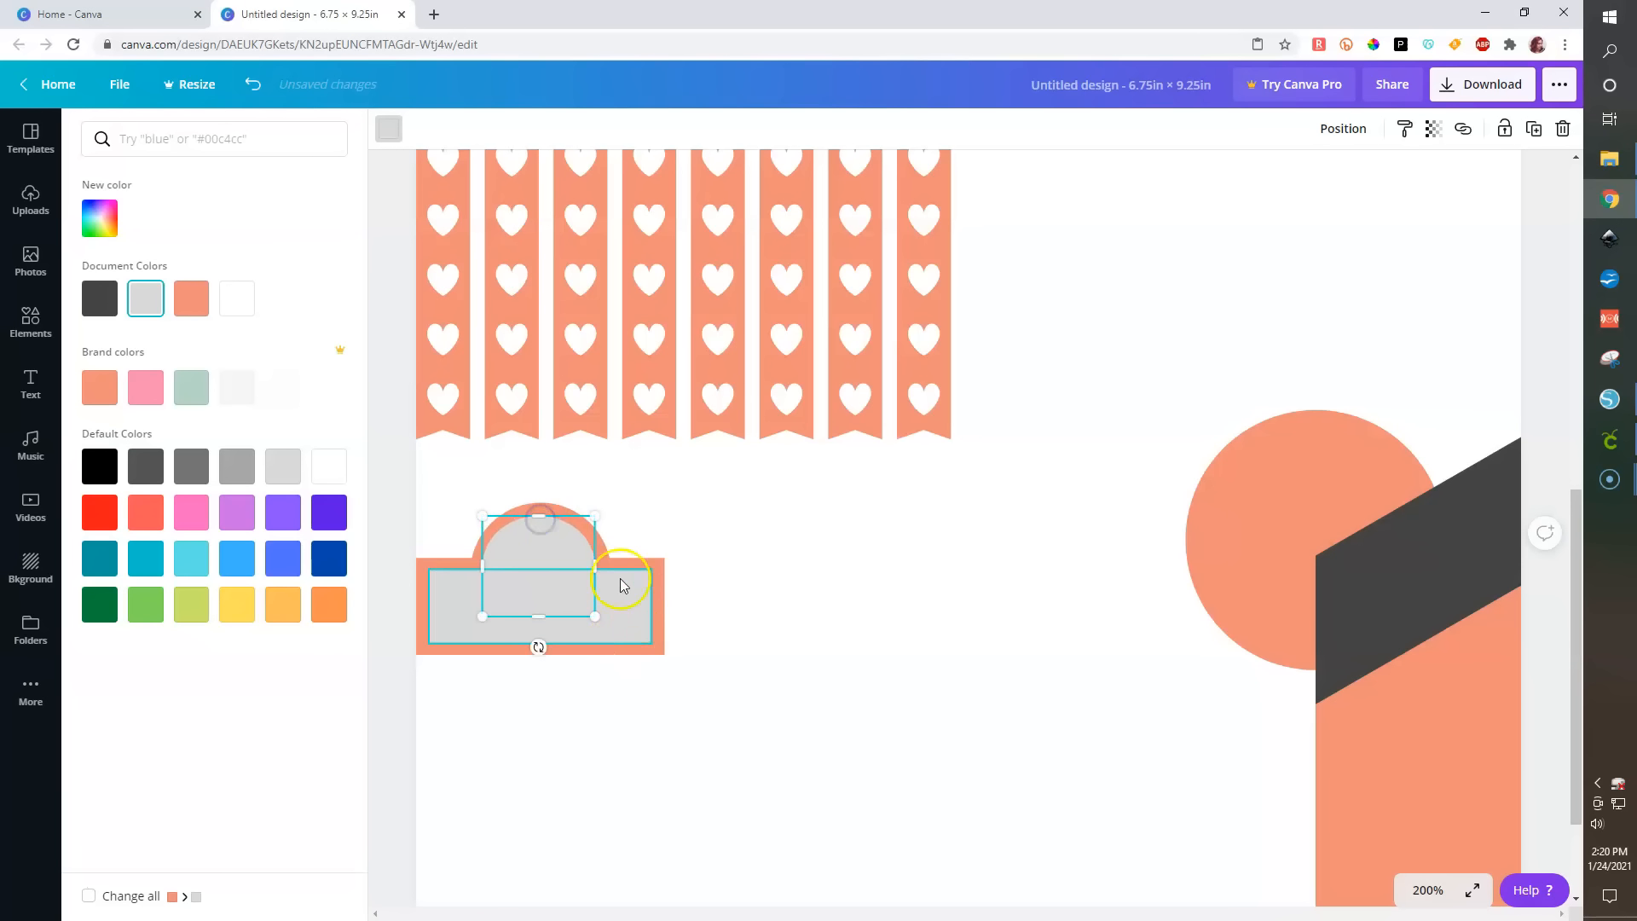
left_click(628, 617, "shift")
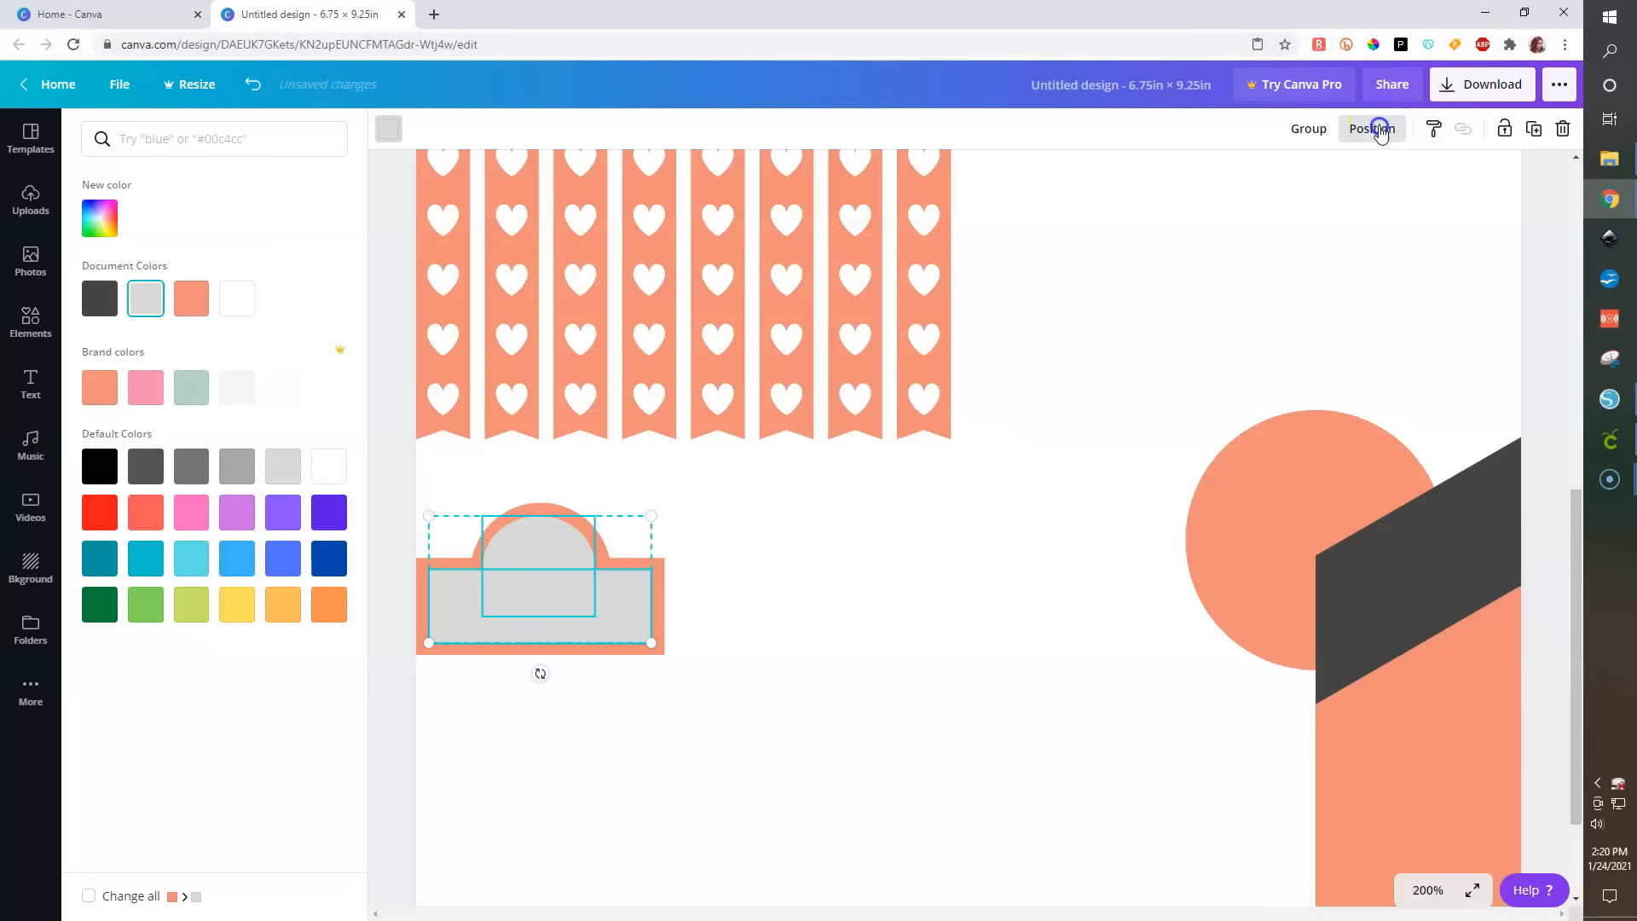
left_click(1372, 127)
left_click(1288, 284)
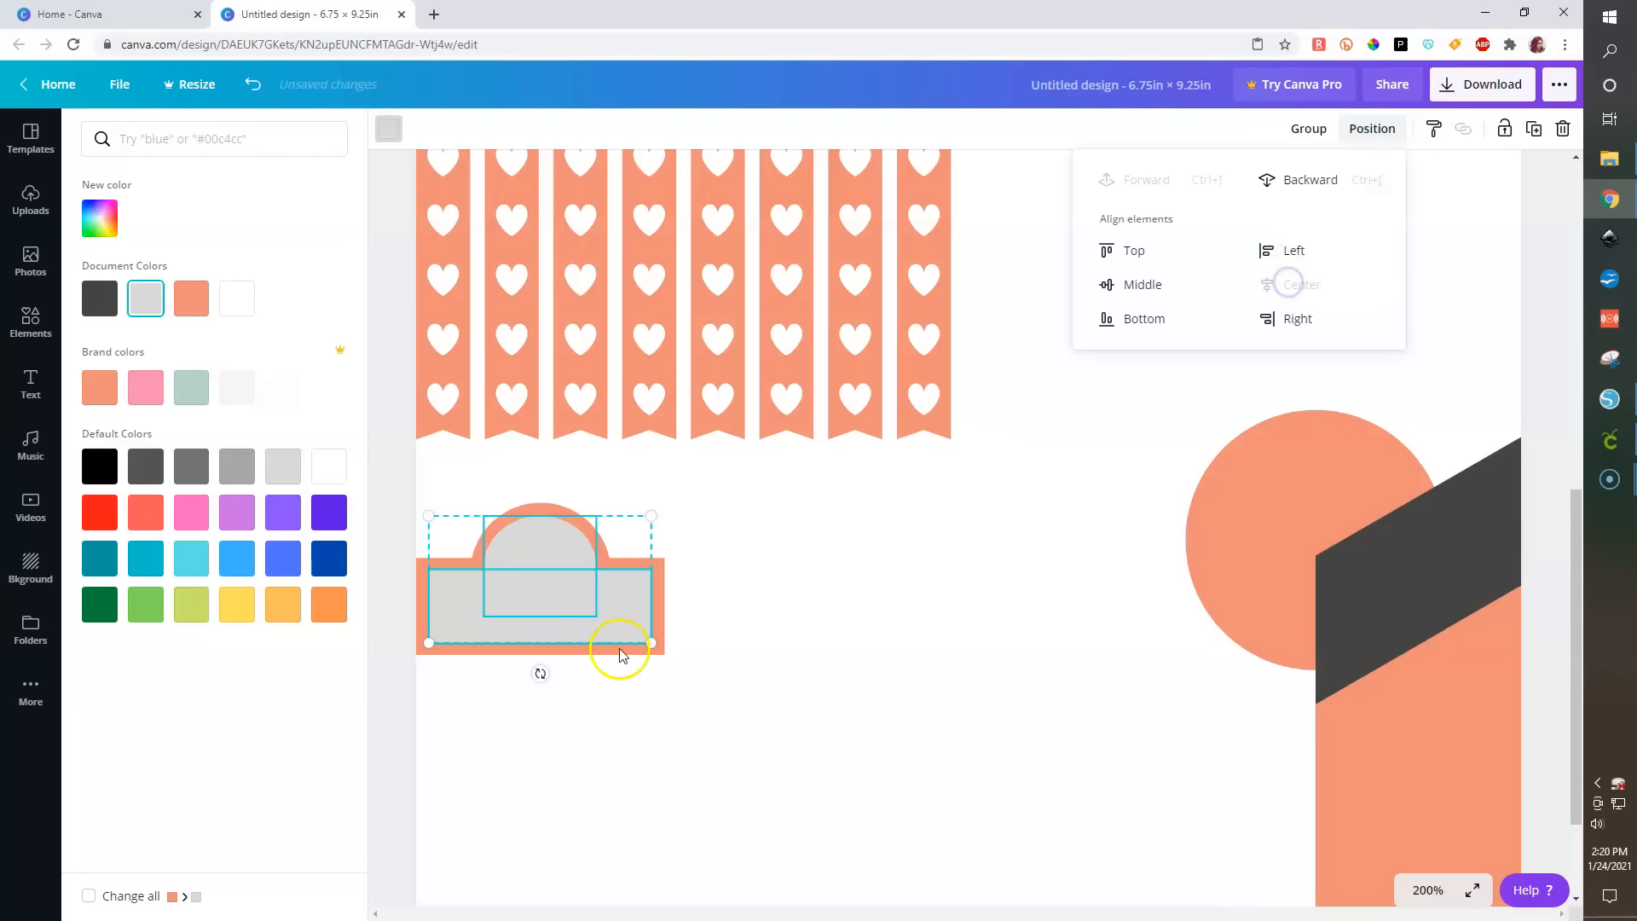
left_click(387, 717)
- Recolour the inner rectangle and circle of the dome label white
left_click(853, 635)
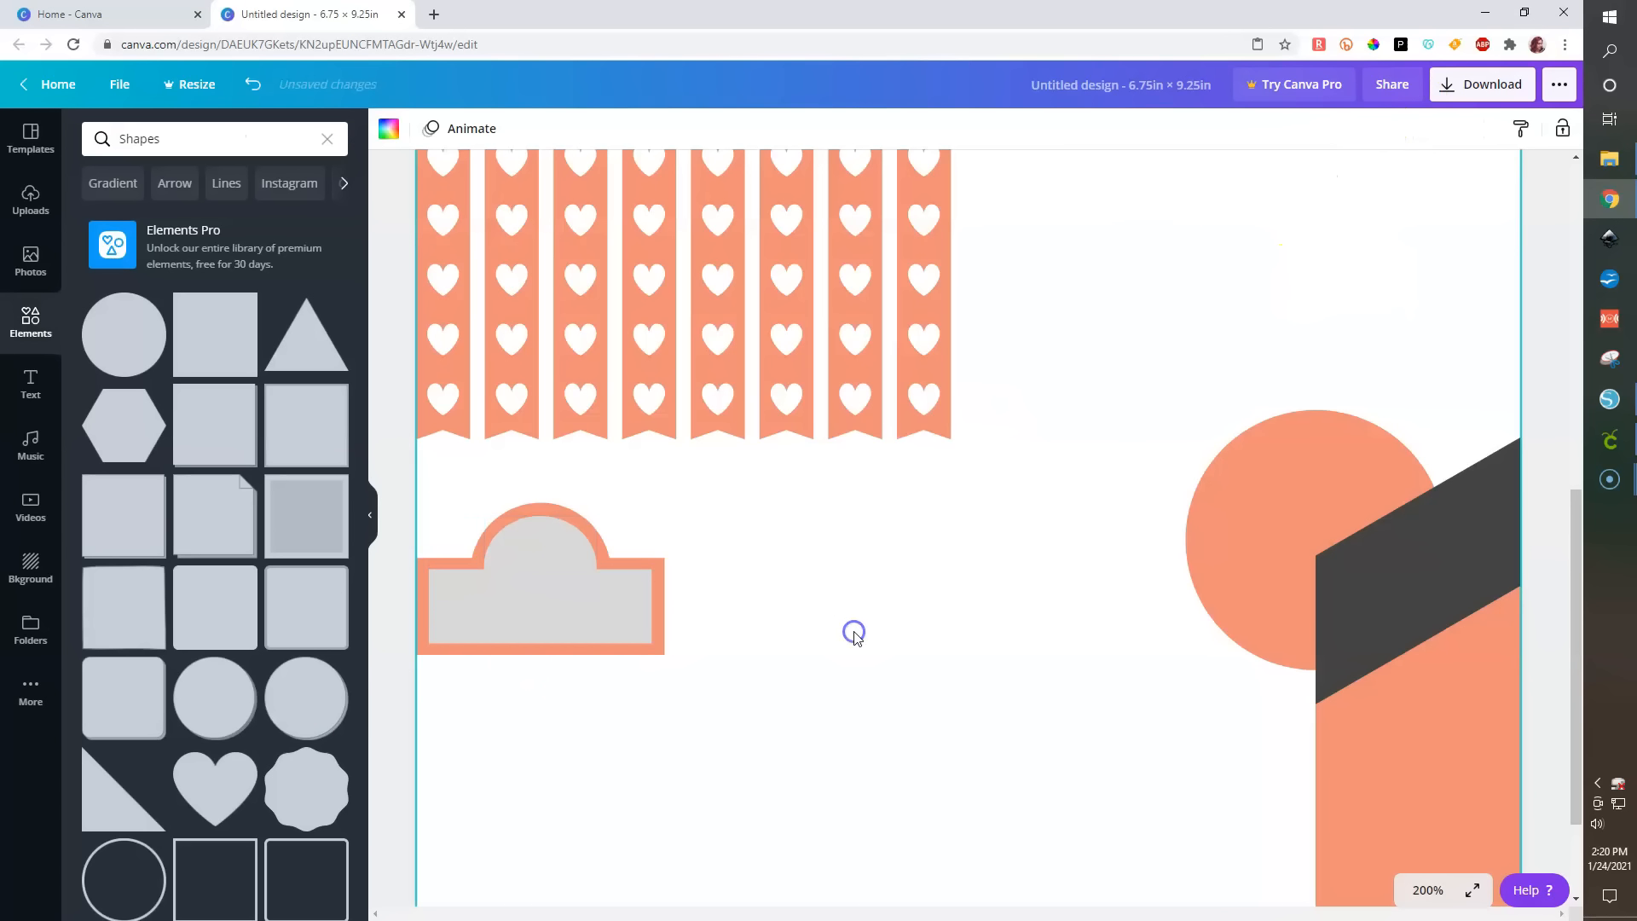
left_click(578, 629)
left_click(388, 128)
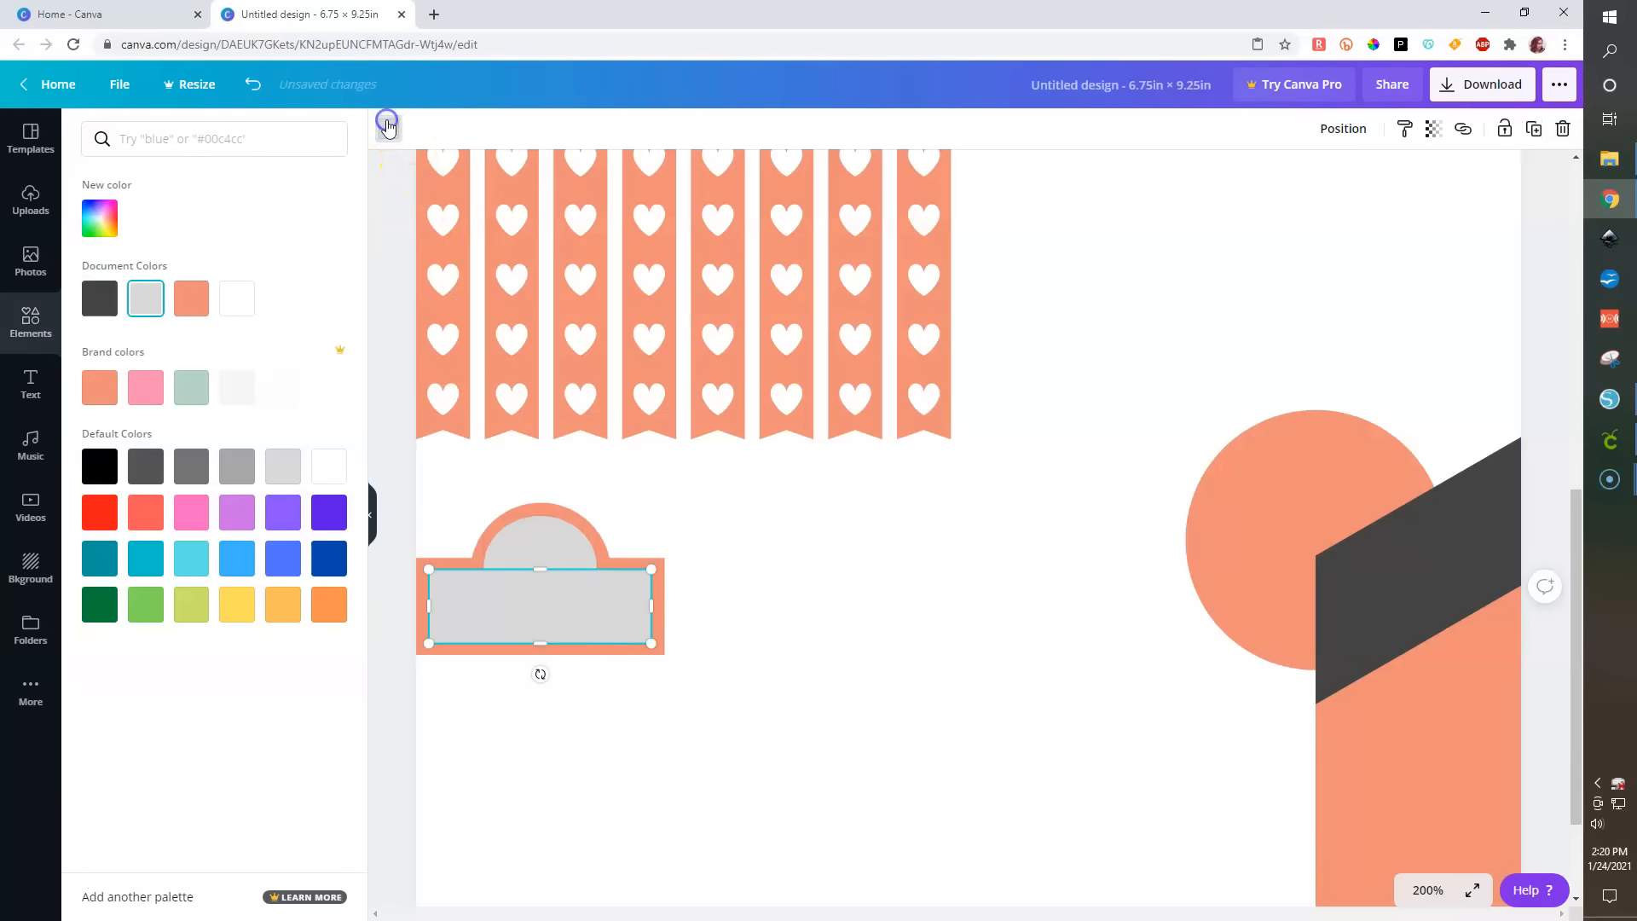
left_click(247, 299)
left_click(553, 546)
left_click(241, 297)
left_click(401, 686)
- Group the dome label pieces and move the label up beneath the heart strips
left_click_drag(402, 460, 712, 691)
left_click(1304, 129)
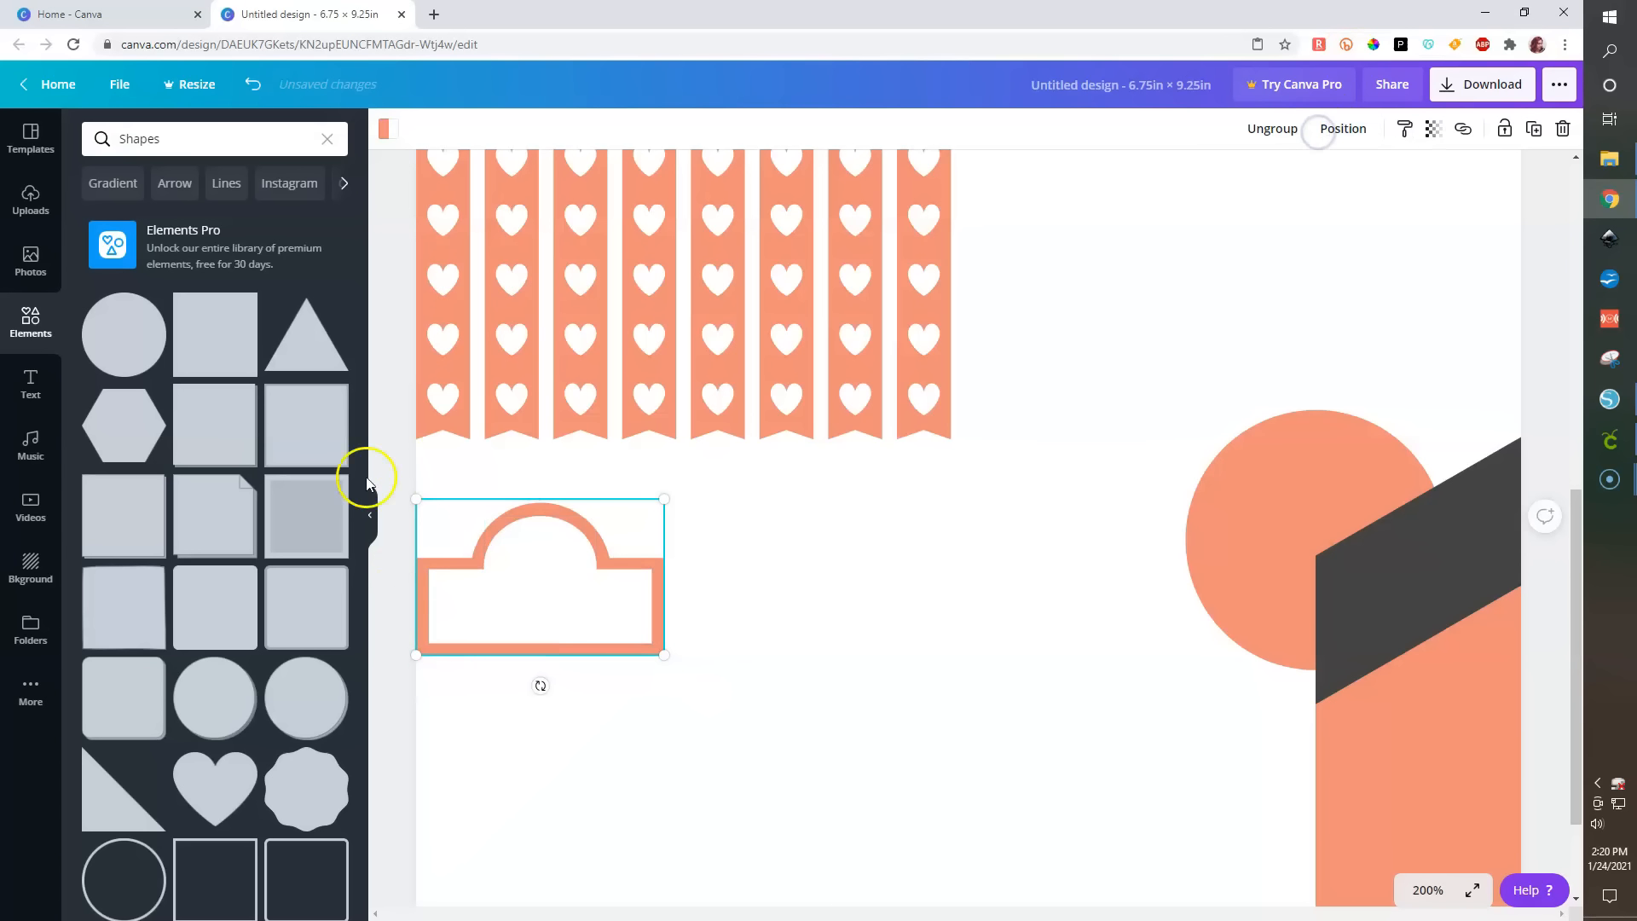
left_click(543, 598)
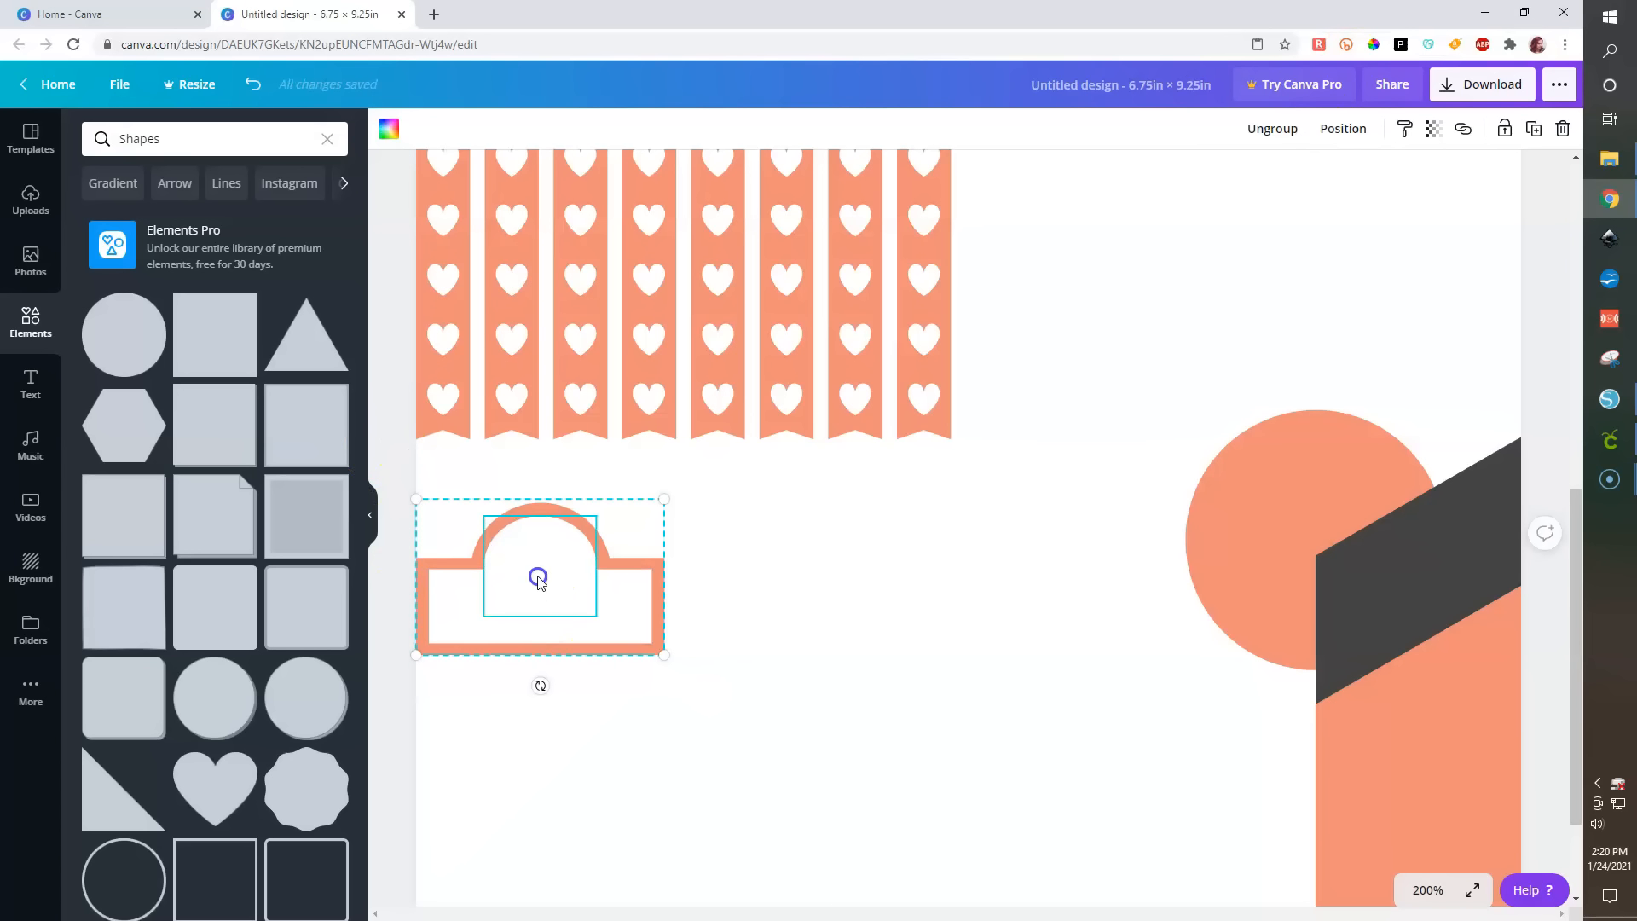
left_click_drag(538, 580, 538, 530)
- Move the orange circle beside the label, shrink it, and duplicate it twice
left_click_drag(1191, 556, 775, 597)
left_click_drag(980, 738, 903, 477)
key("ctrl+d")
key("ctrl+d")
- Select the three small circles and space them evenly horizontally
left_click(815, 493, "shift")
left_click(731, 490, "shift")
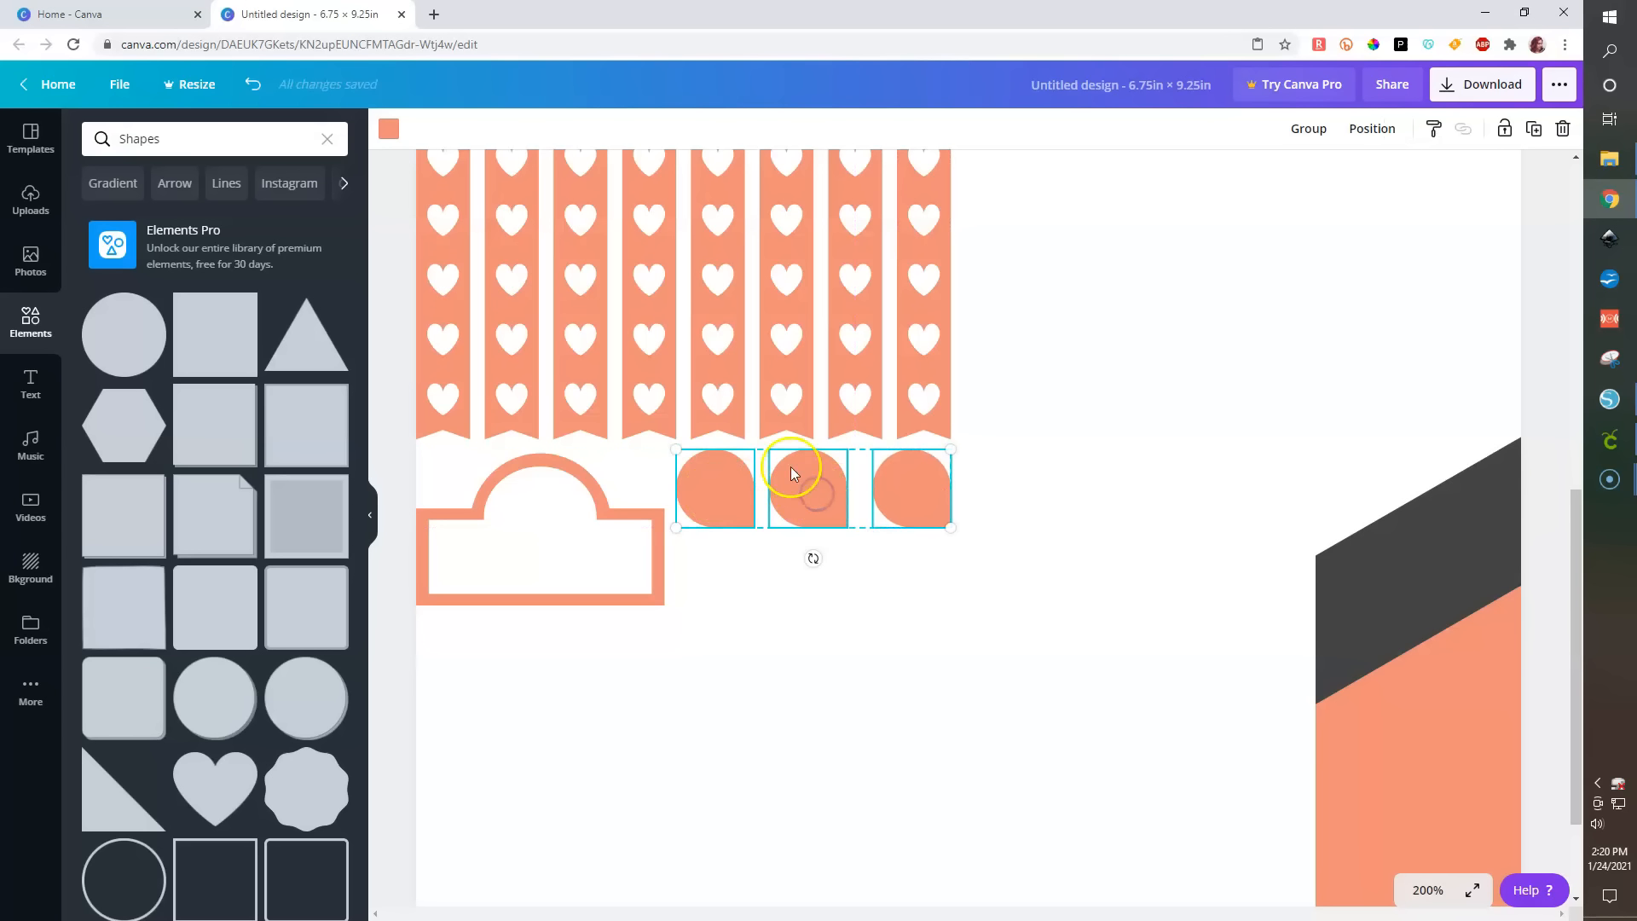
left_click(1370, 132)
left_click(1305, 389)
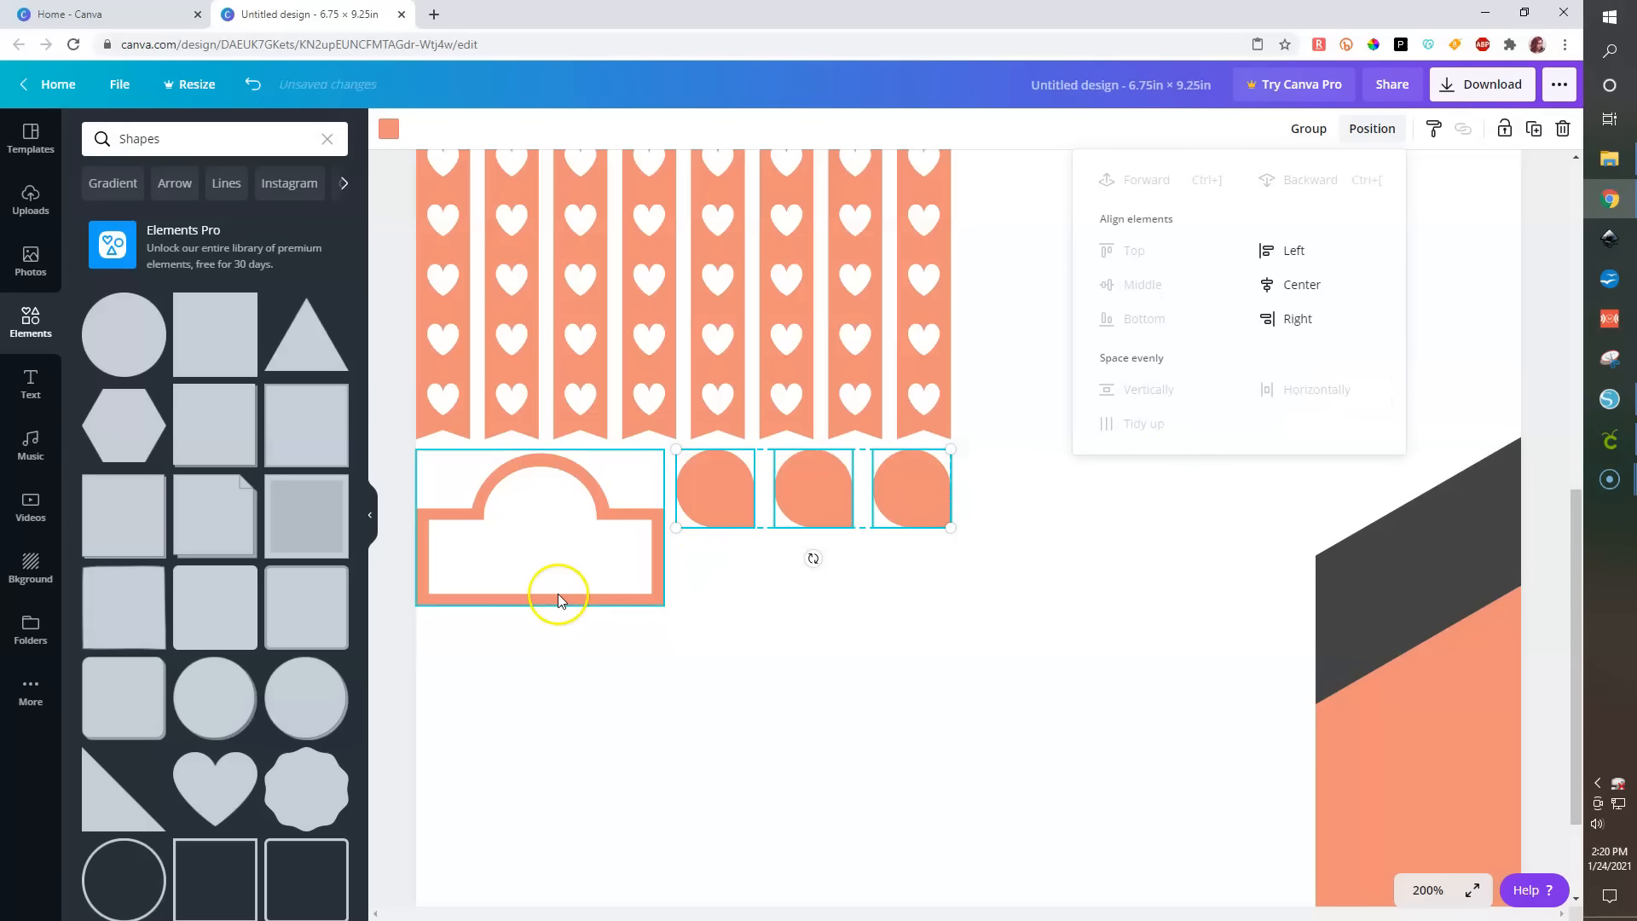
- Duplicate the row of circles and move the copy directly below it
key("ctrl+d")
left_click_drag(812, 542, 810, 574)
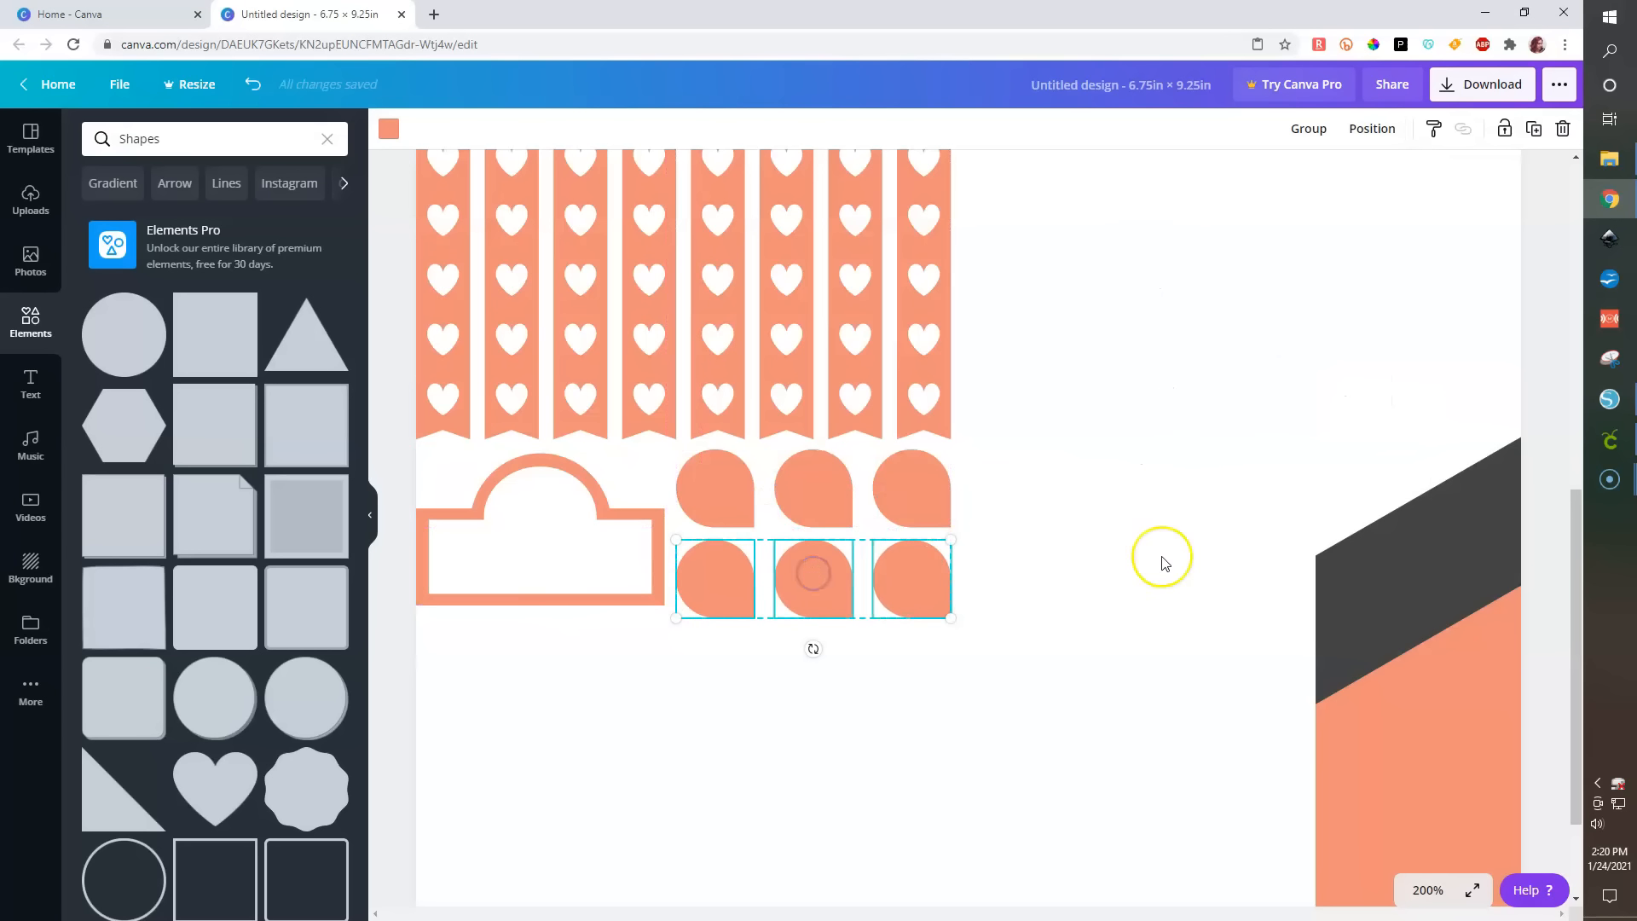
scroll(1164, 561, "down", 10)
scroll(1164, 563, "up", 5)
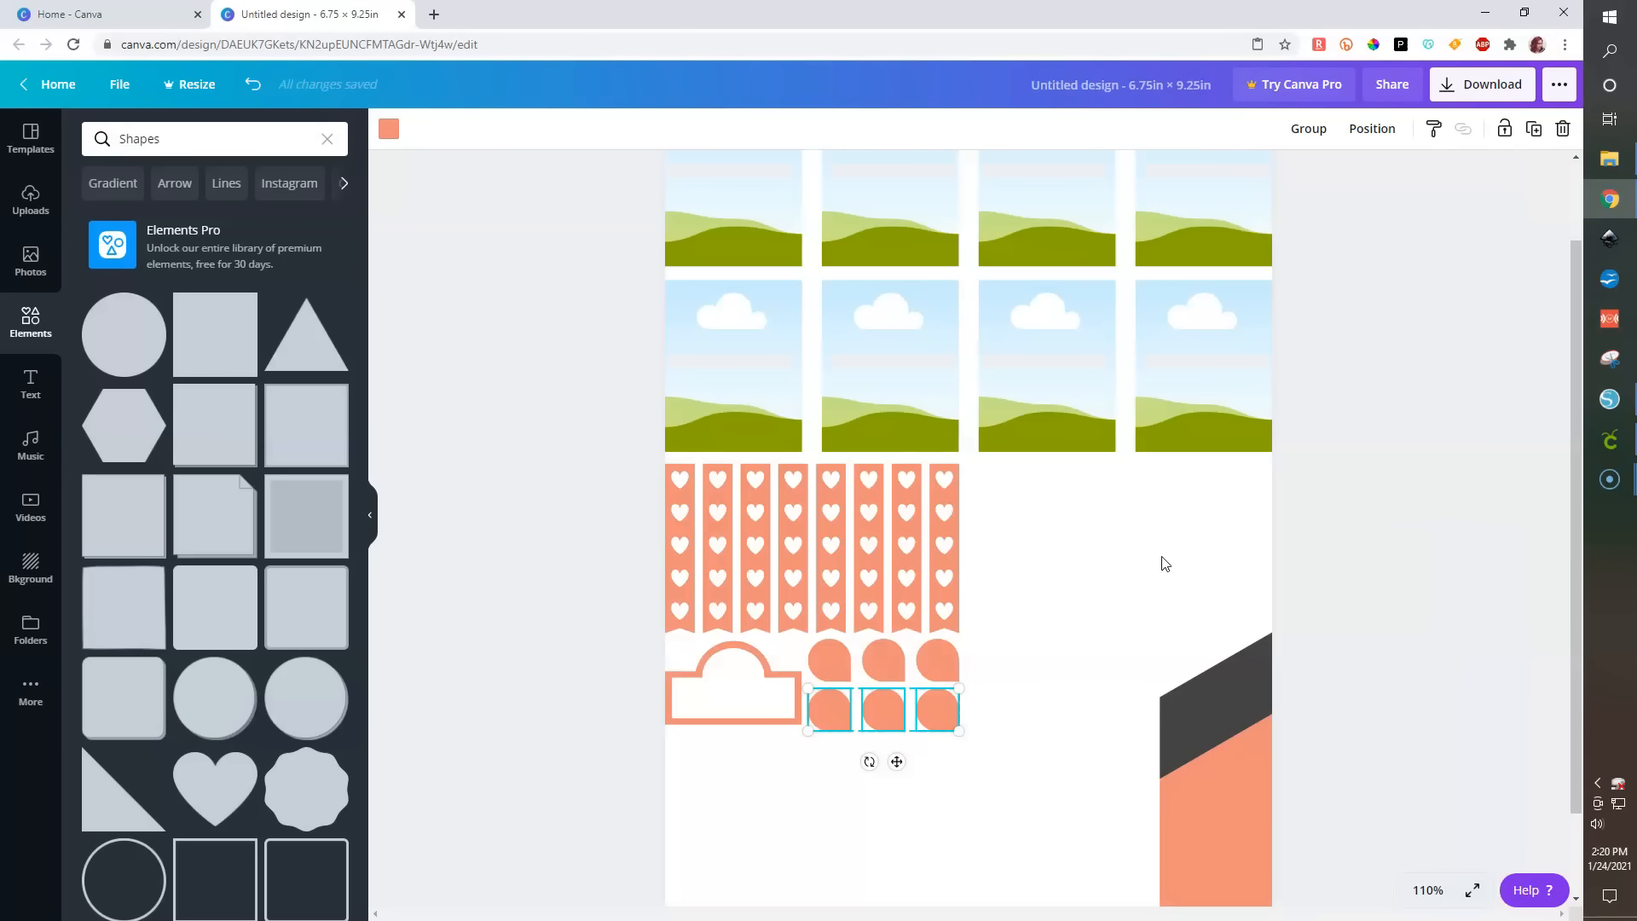
- Add a square shape and resize it into a rectangle about 1.5 × 0.8 in beside the heart strips
left_click(1365, 581)
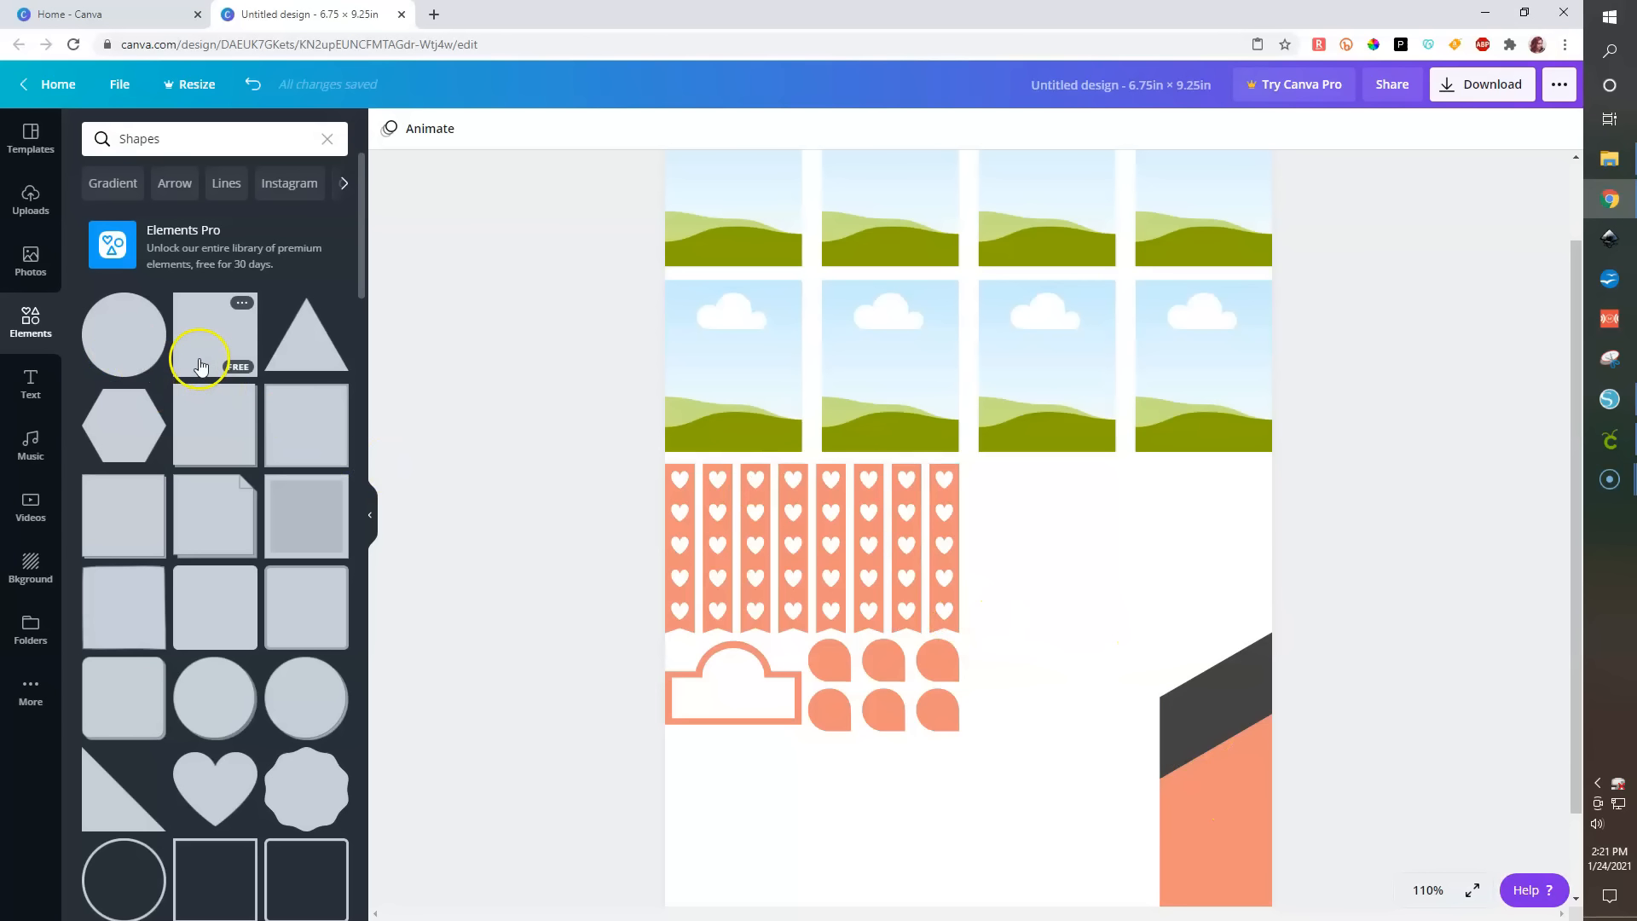
left_click(210, 612)
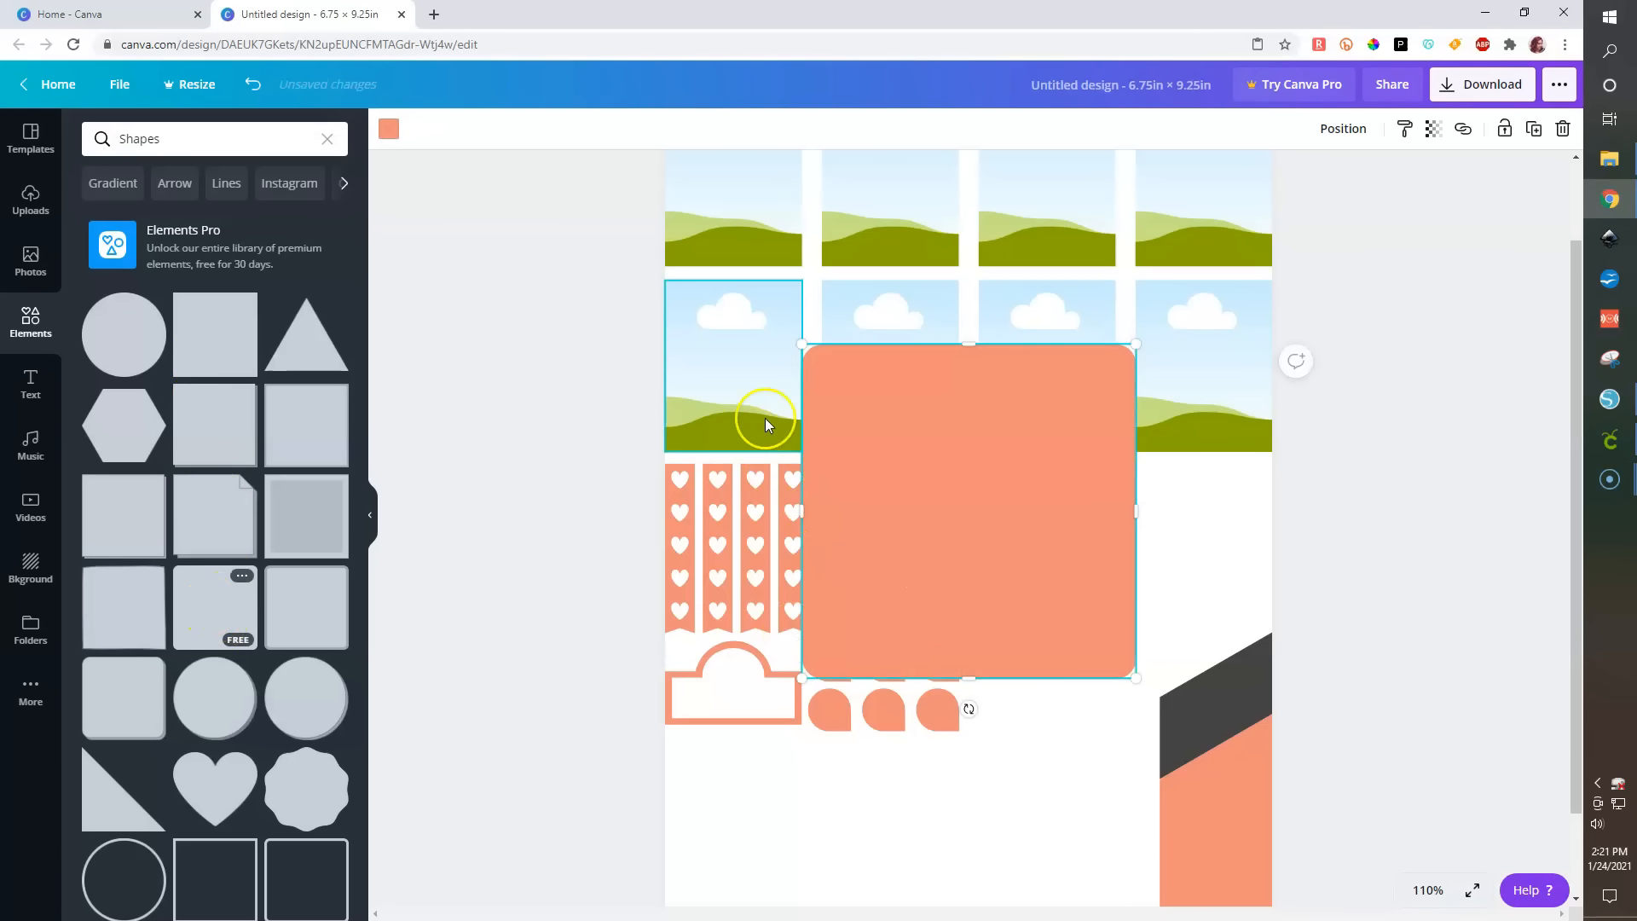
left_click_drag(961, 338, 1099, 512)
left_click_drag(1327, 519, 1125, 517)
mouse_move(1061, 579)
left_mouse_down()
mouse_move(1071, 676)
mouse_move(1062, 547)
left_mouse_up()
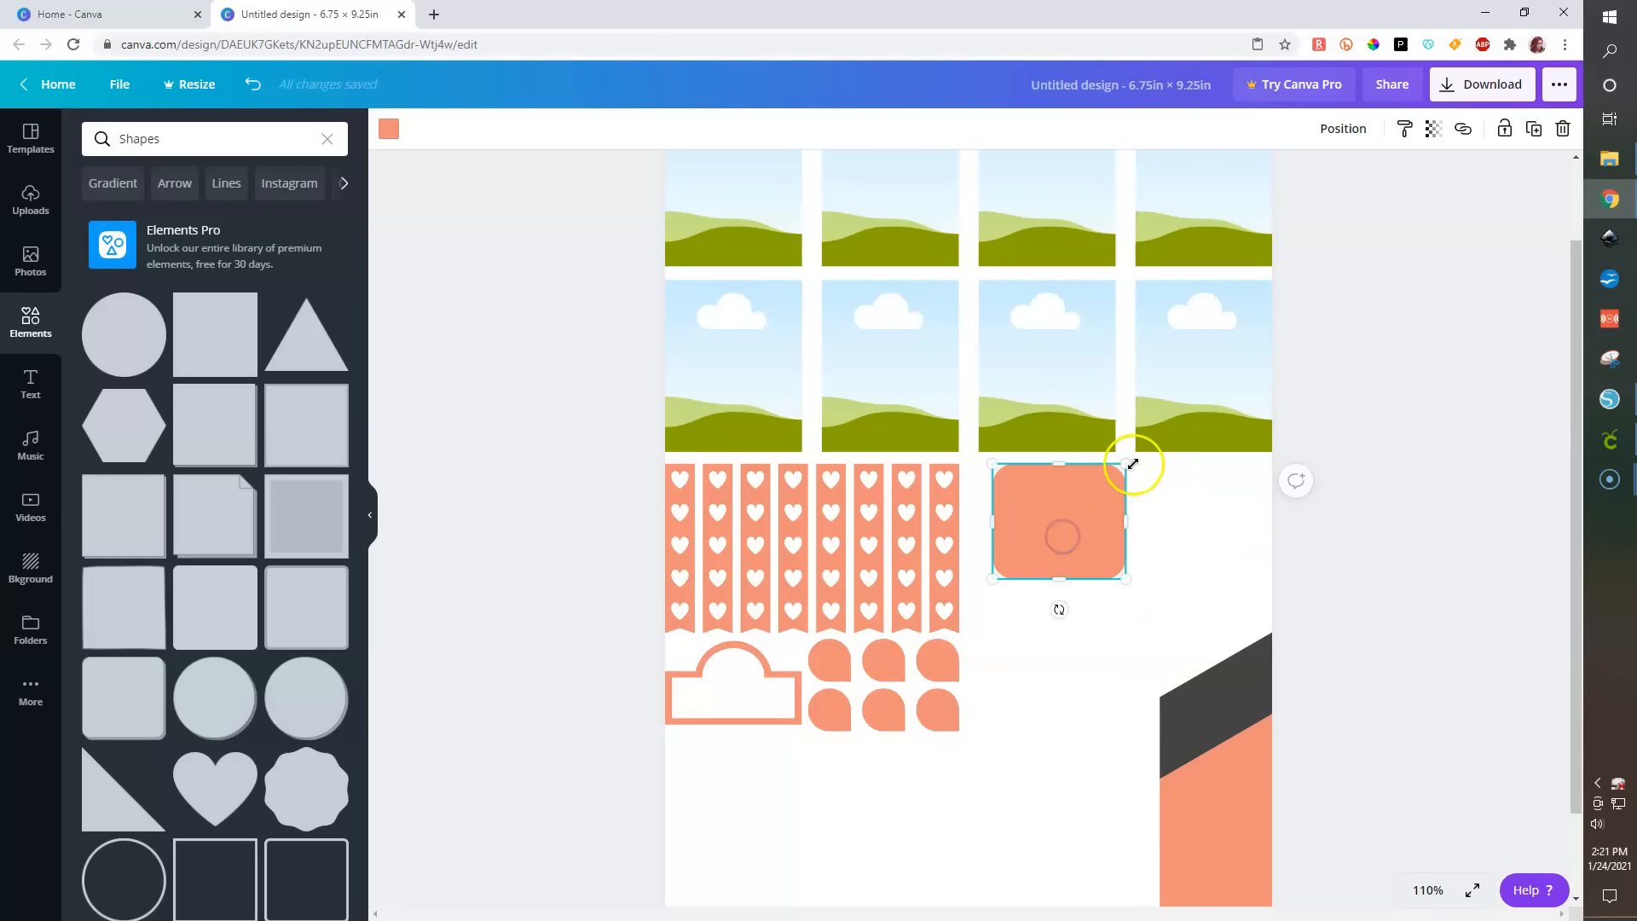
left_click_drag(1124, 468, 1127, 541)
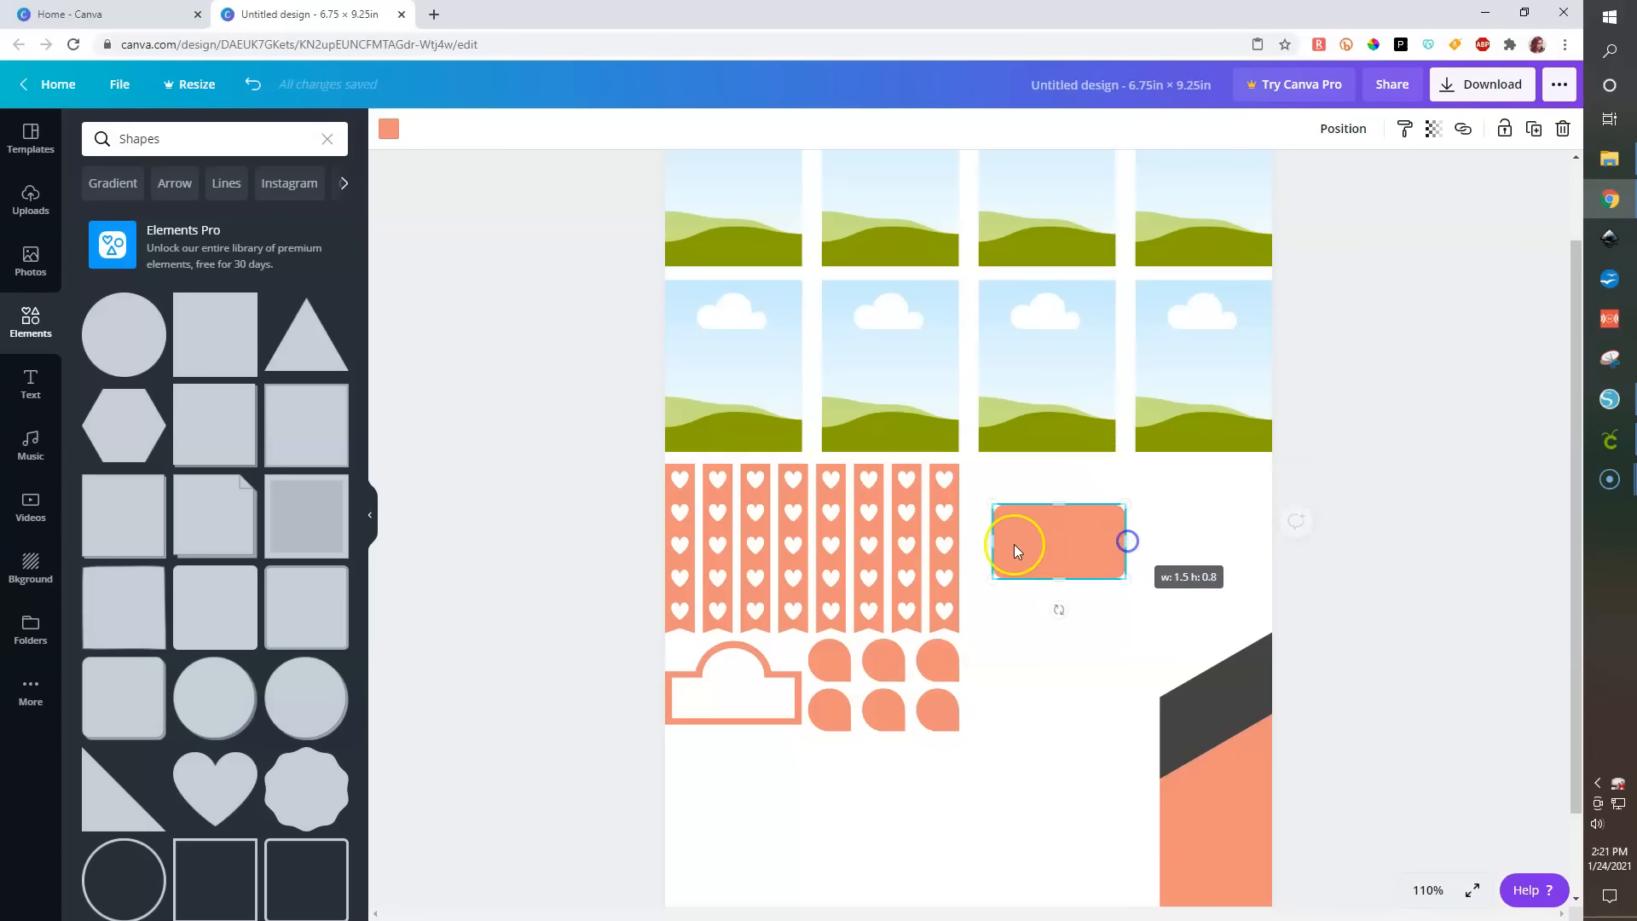
left_click_drag(1034, 523, 1047, 491)
left_click(1132, 581)
left_click(1066, 418)
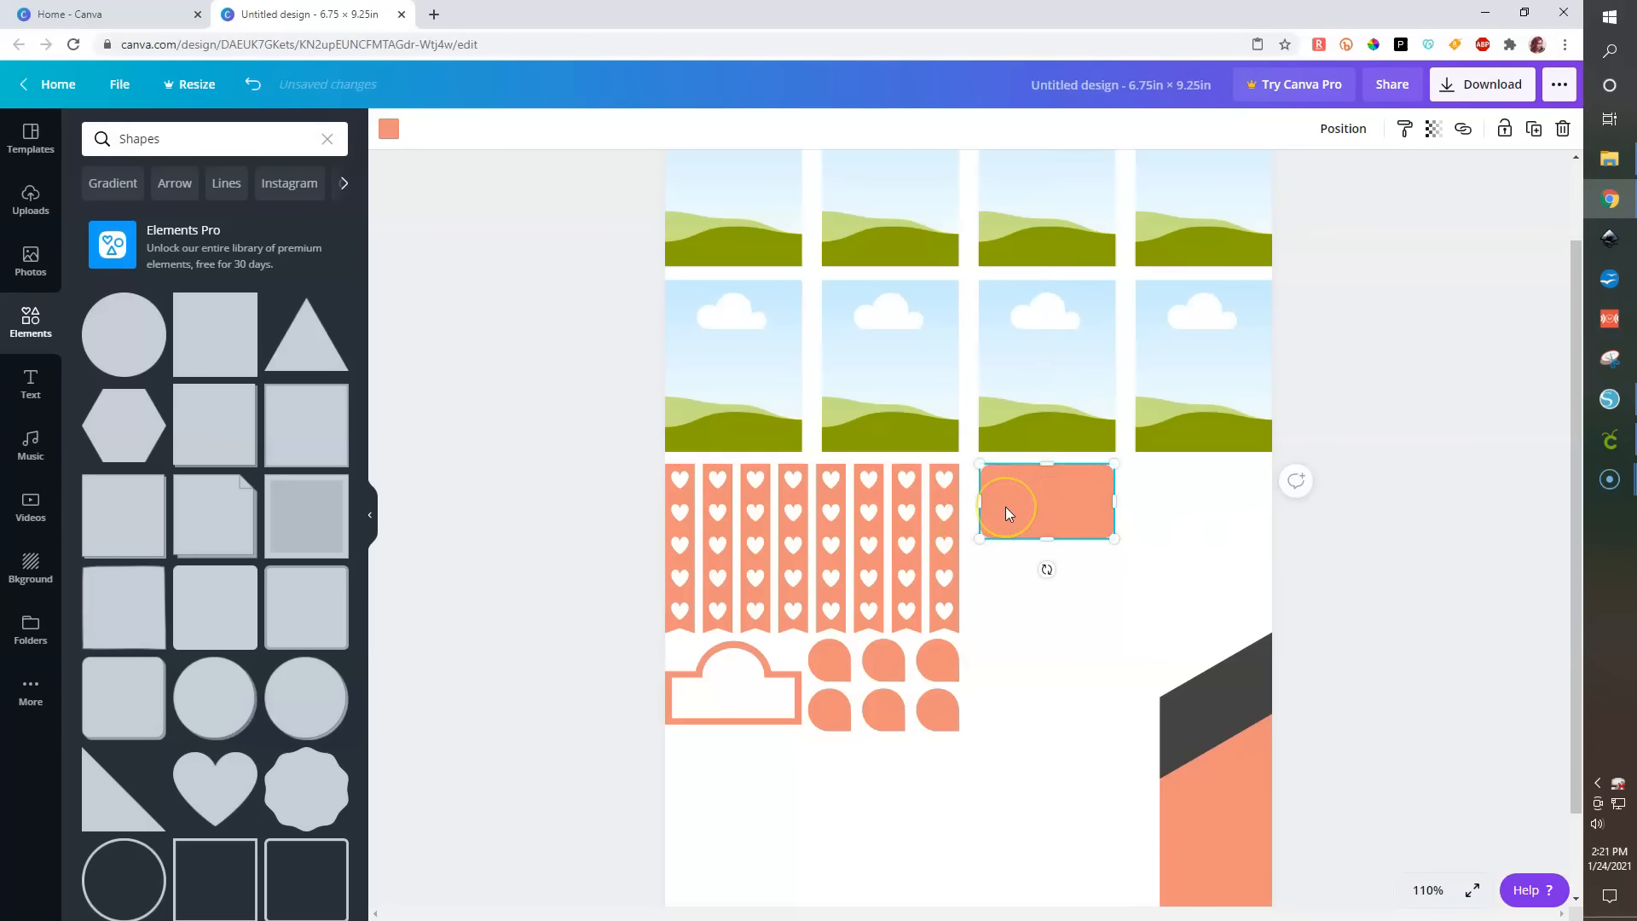
- Duplicate the rectangle, fill the copy white, and shrink it to sit inside the orange rectangle
key("ctrl+d")
left_click(388, 128)
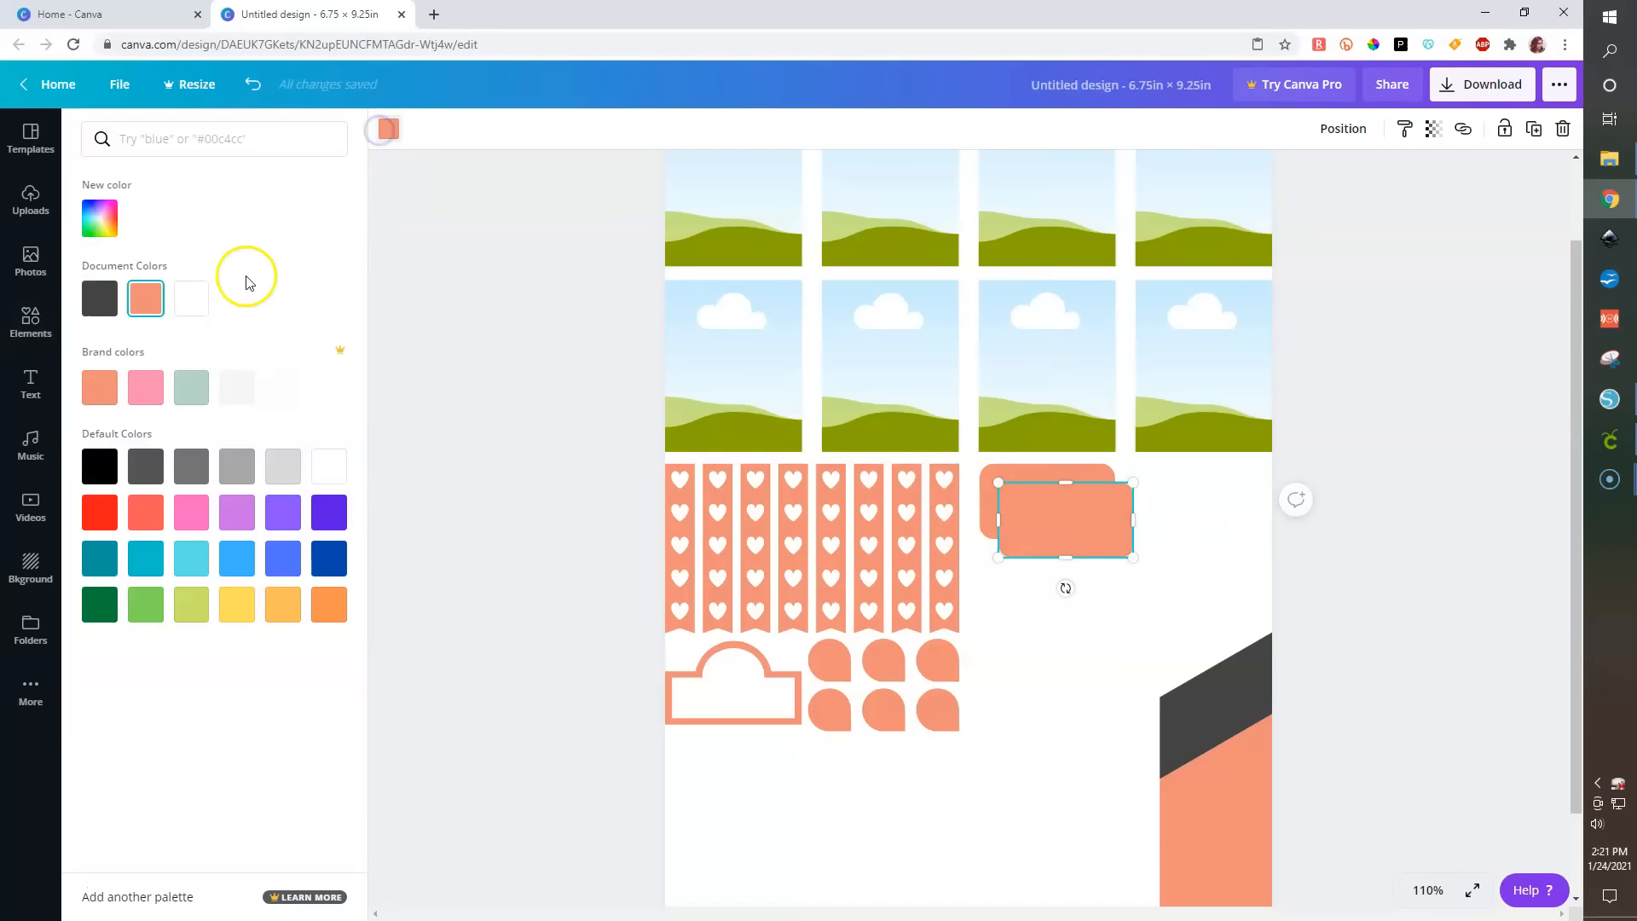
left_click(191, 298)
left_click_drag(1128, 557, 1039, 492)
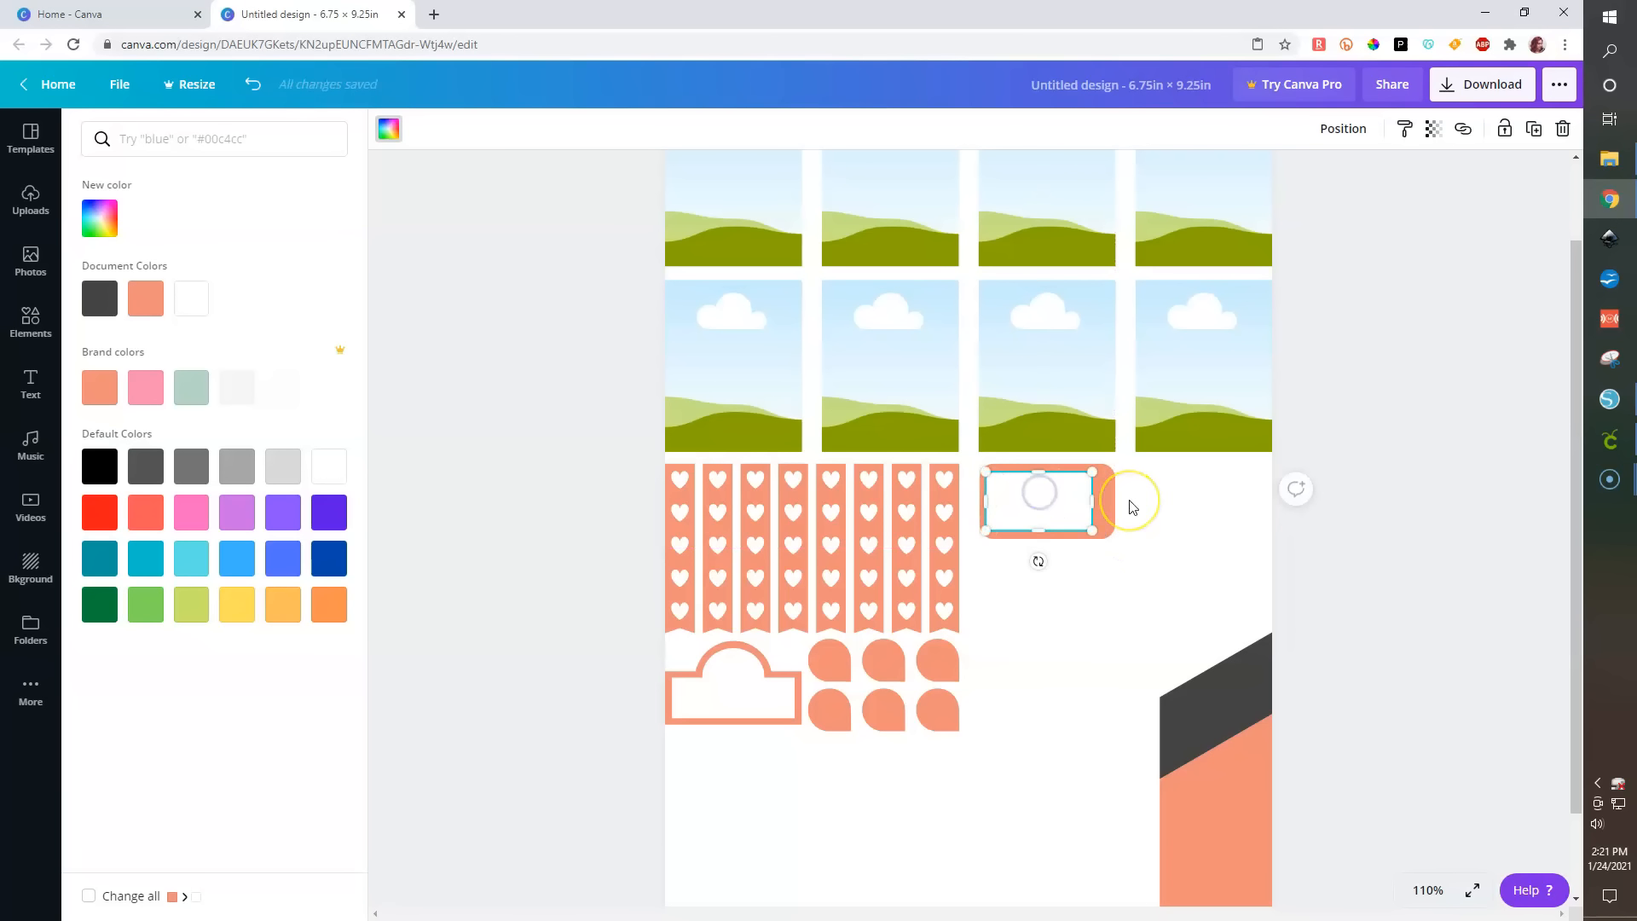
scroll(1132, 506, "up", 5)
left_click_drag(1207, 493, 1238, 492)
- Select both rectangles and align them to the center
left_click_drag(1301, 651, 1101, 466)
left_click(1367, 139)
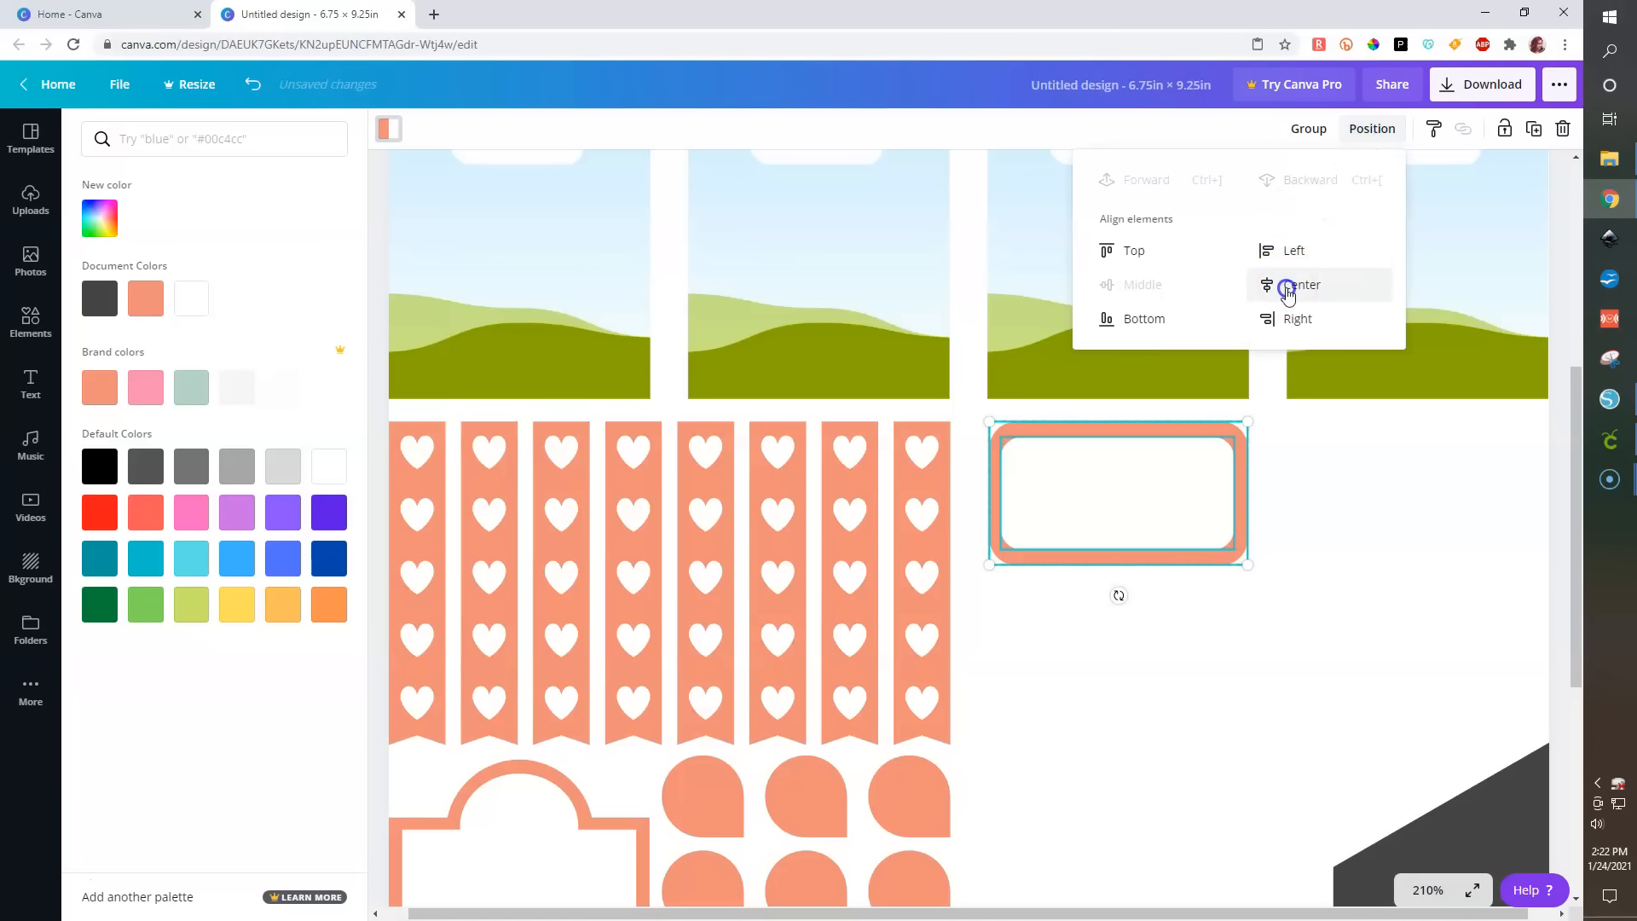
left_click(1229, 629)
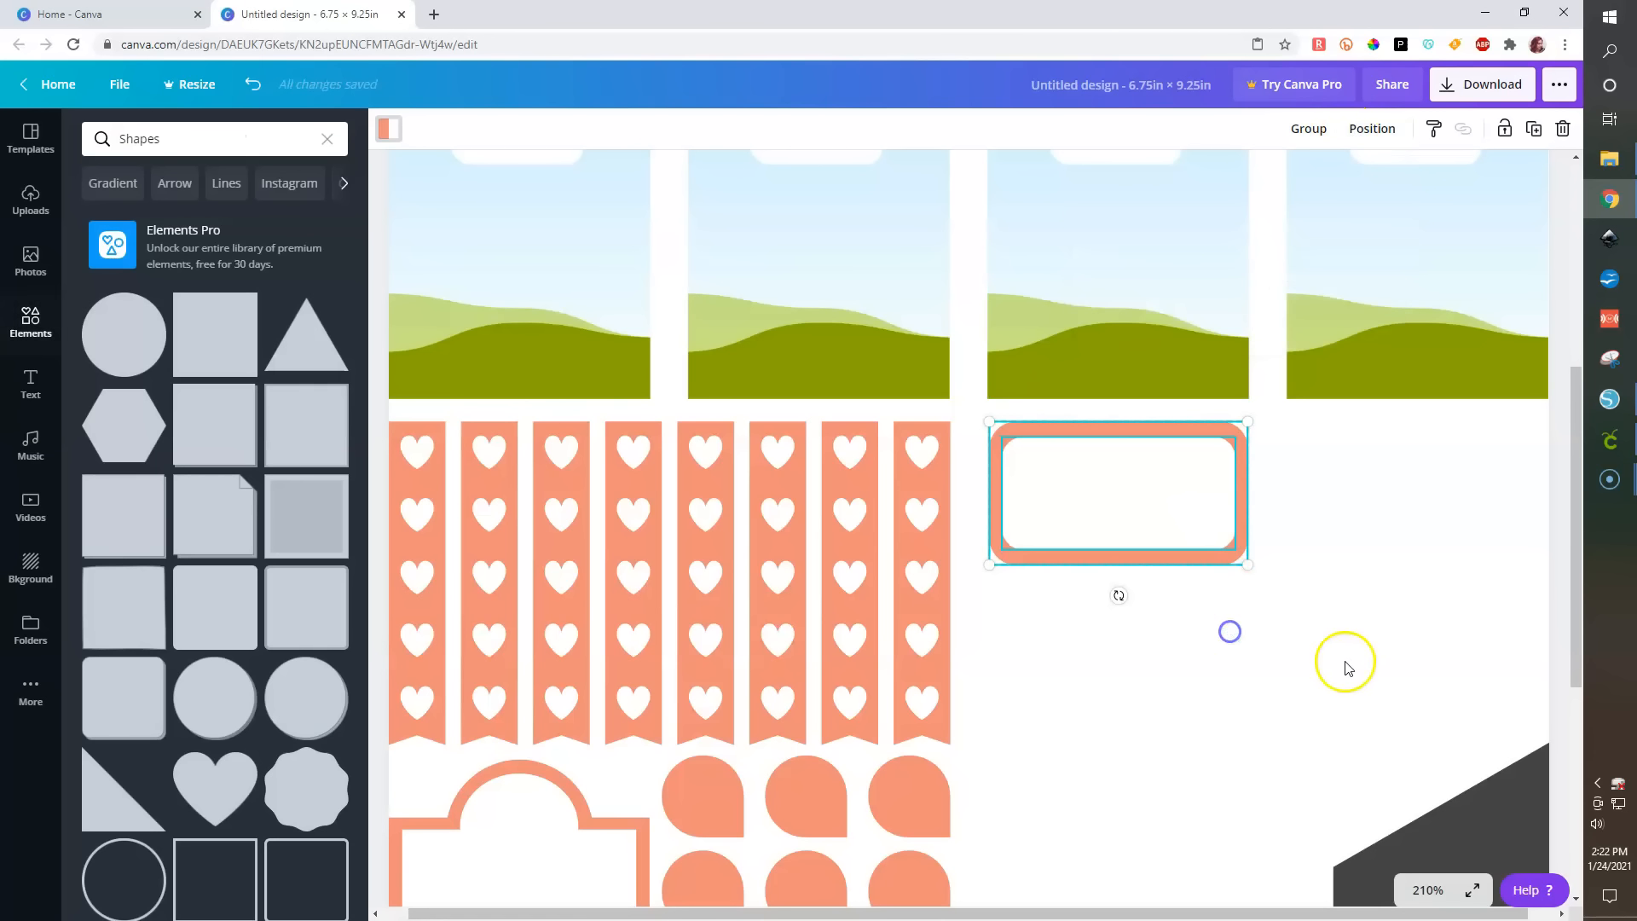
- Set the inner white rectangle's transparency to 40
left_click(1350, 665)
left_click(1165, 493)
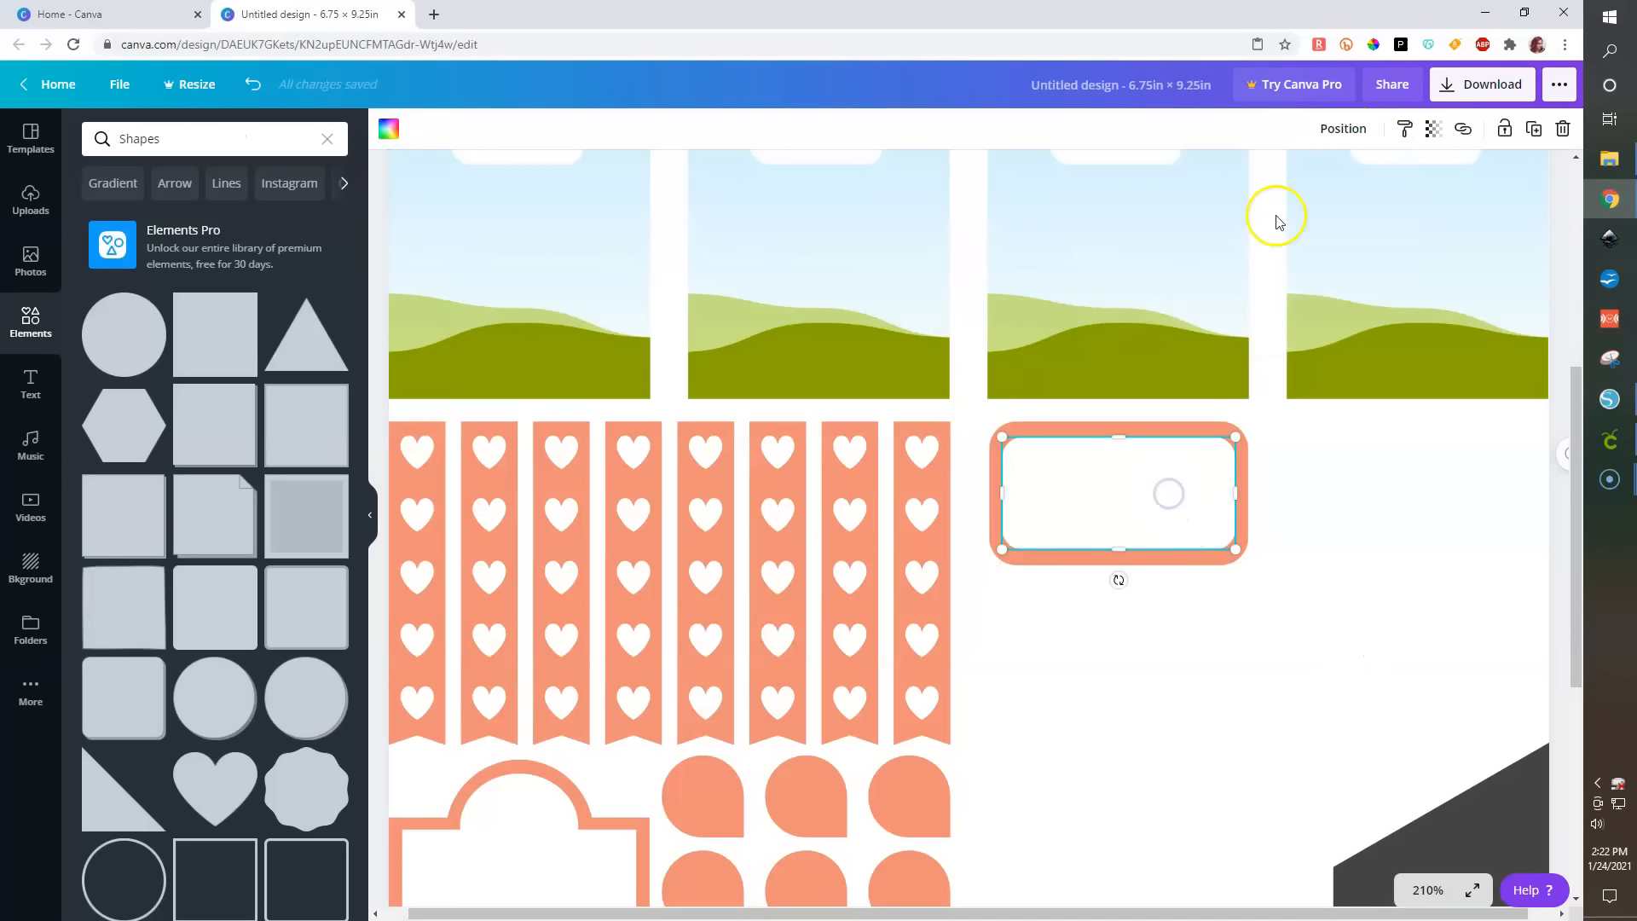
left_click(1436, 132)
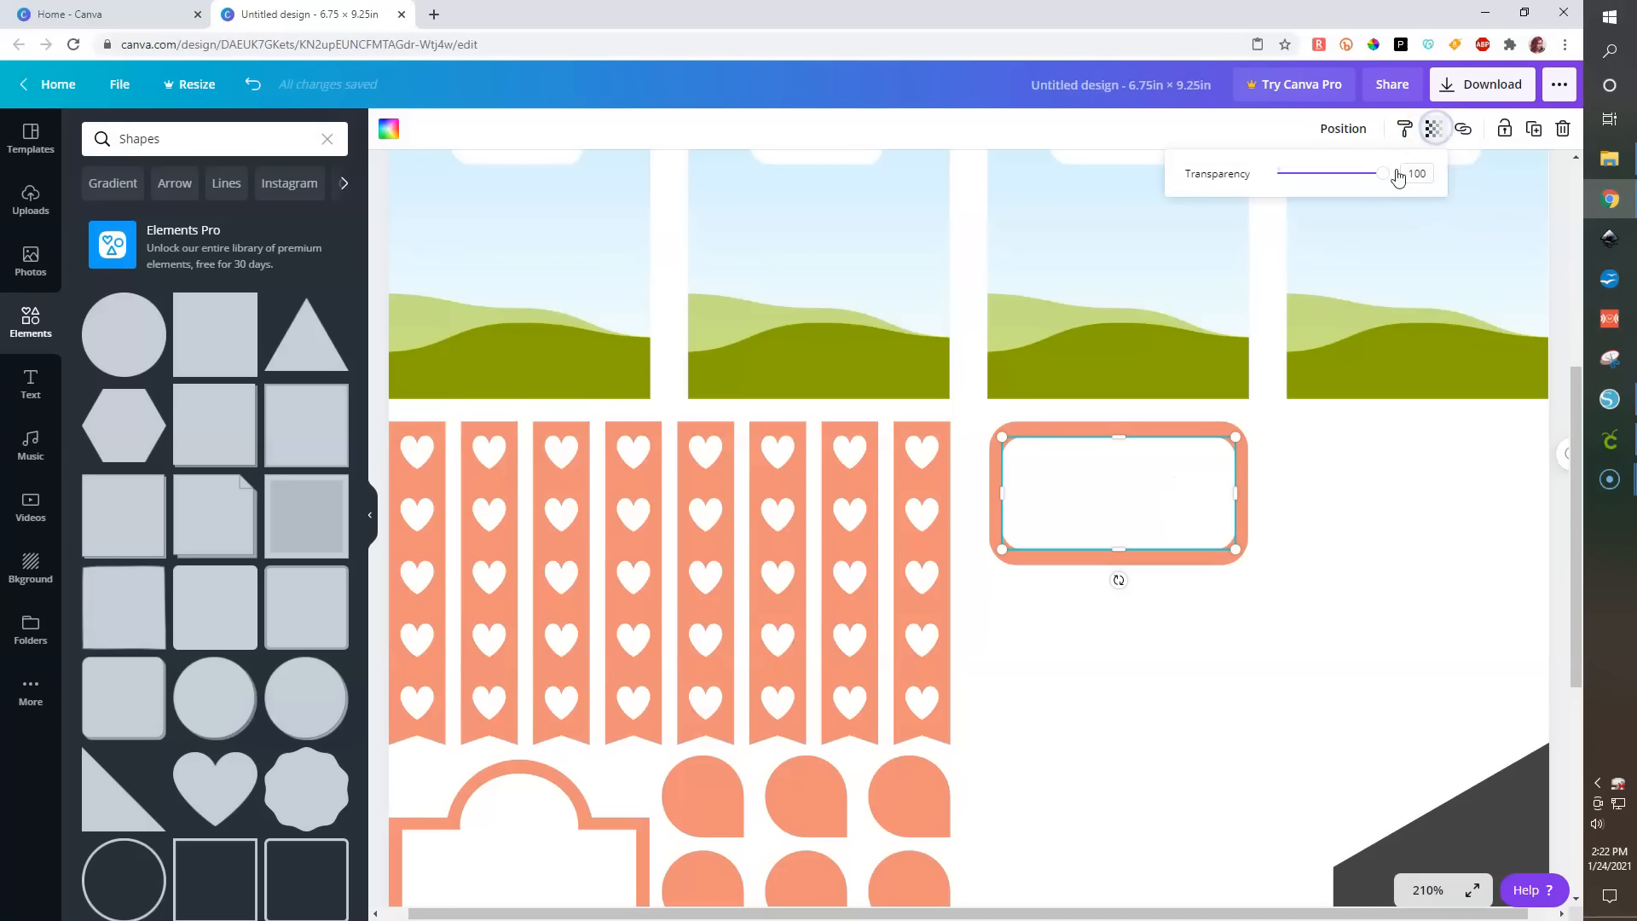
left_click_drag(1383, 177, 1321, 177)
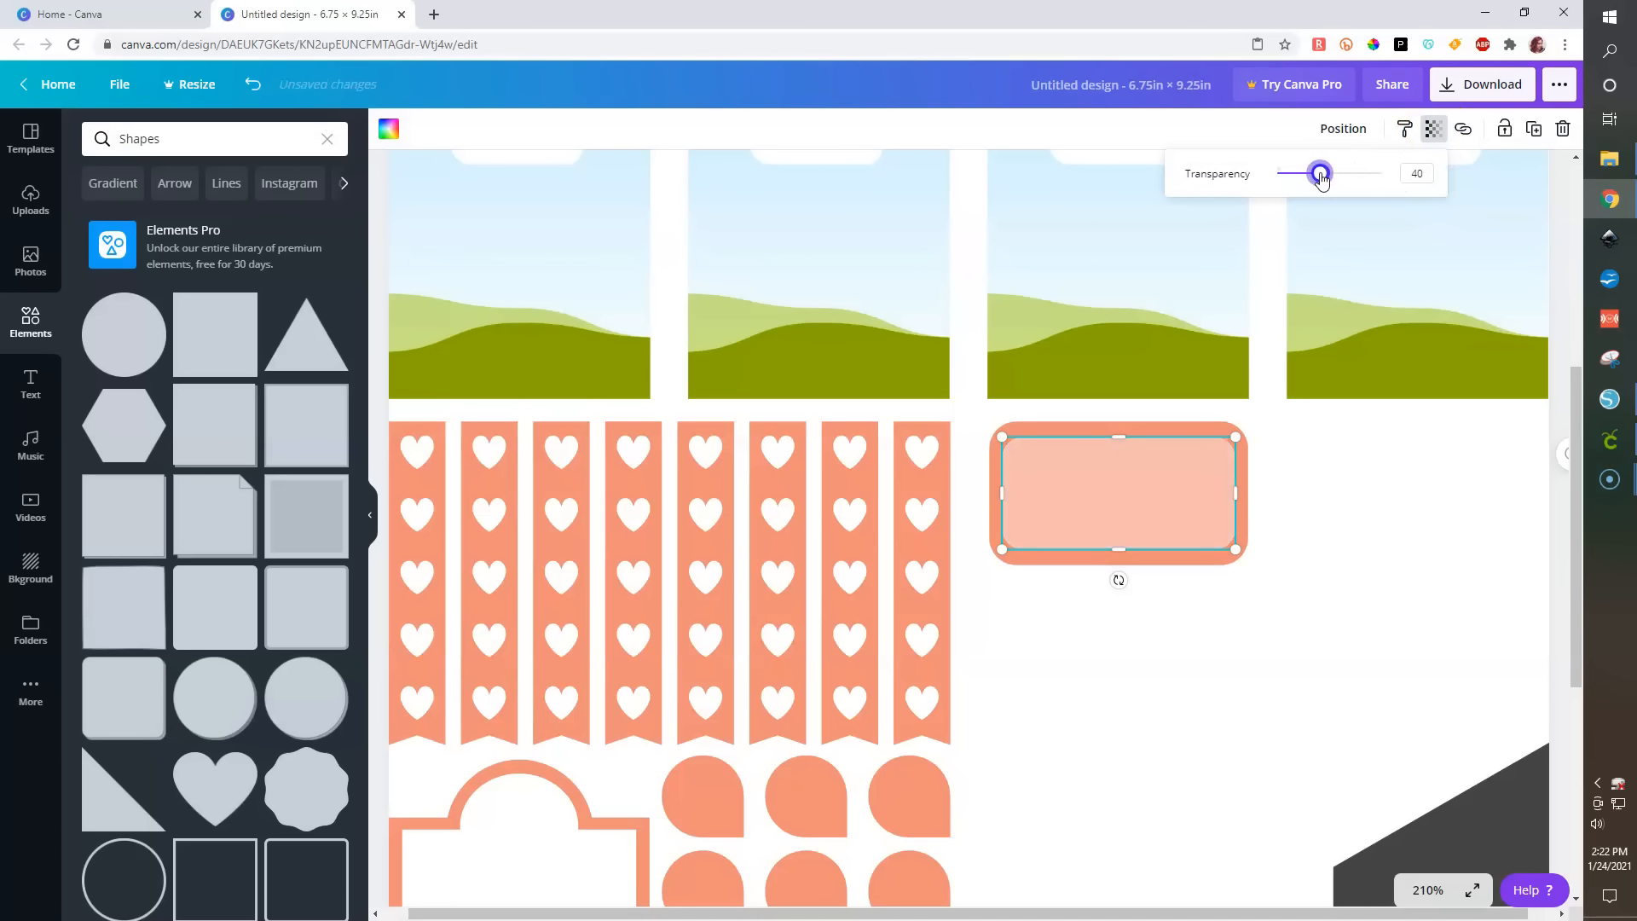
left_click(1332, 495)
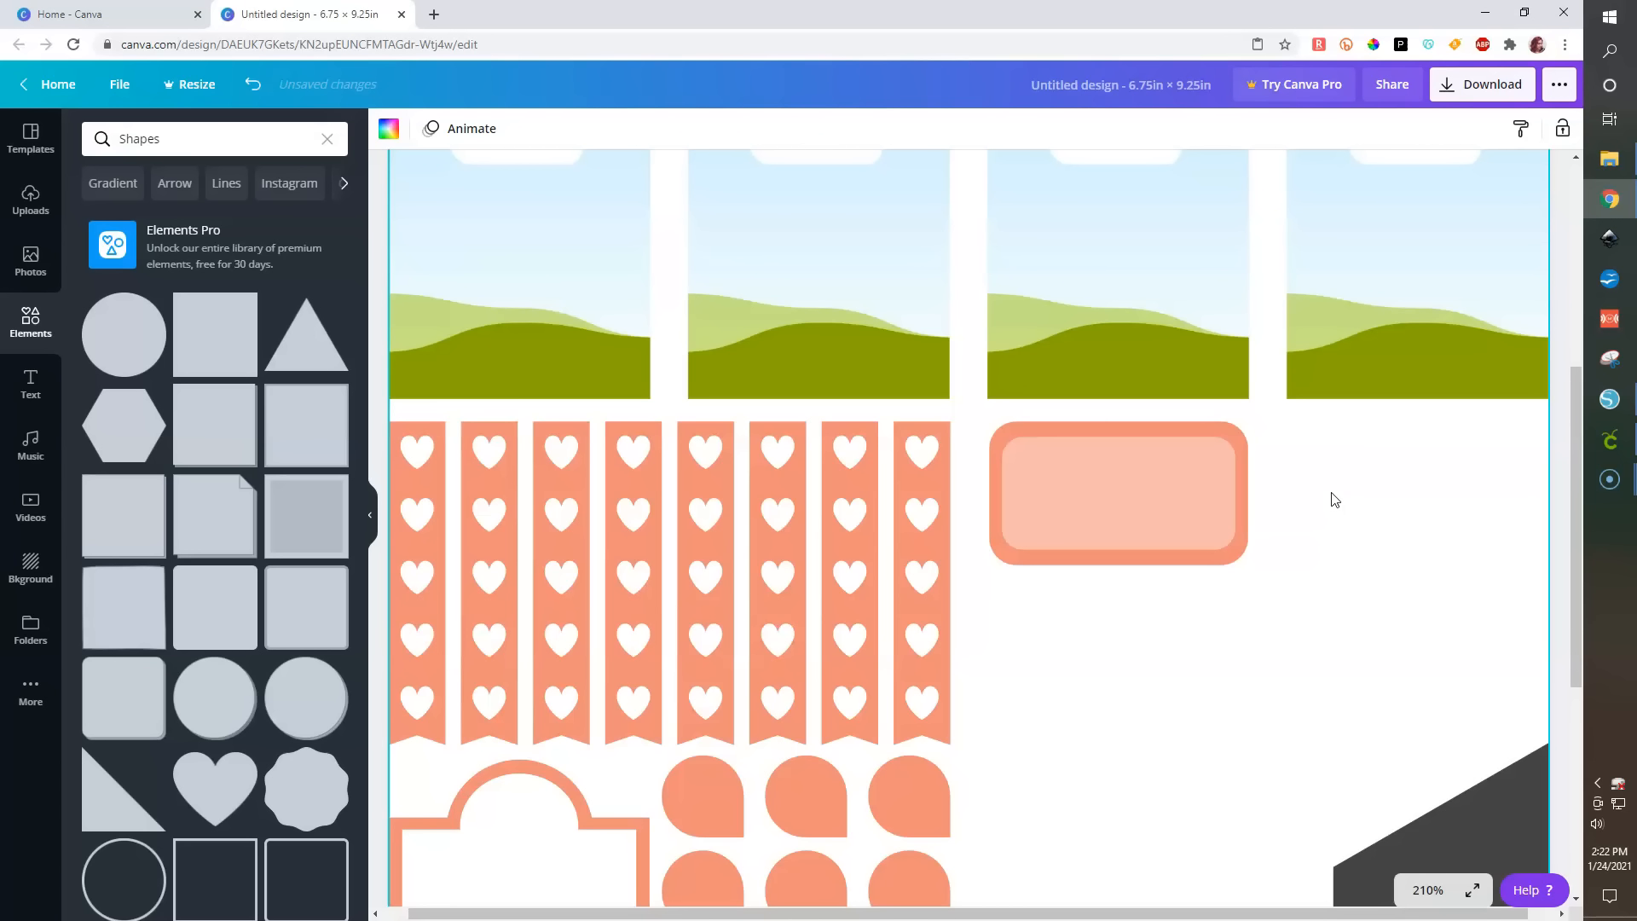
- Set the inner rectangle's transparency to 66
scroll(1169, 516, "down", 3)
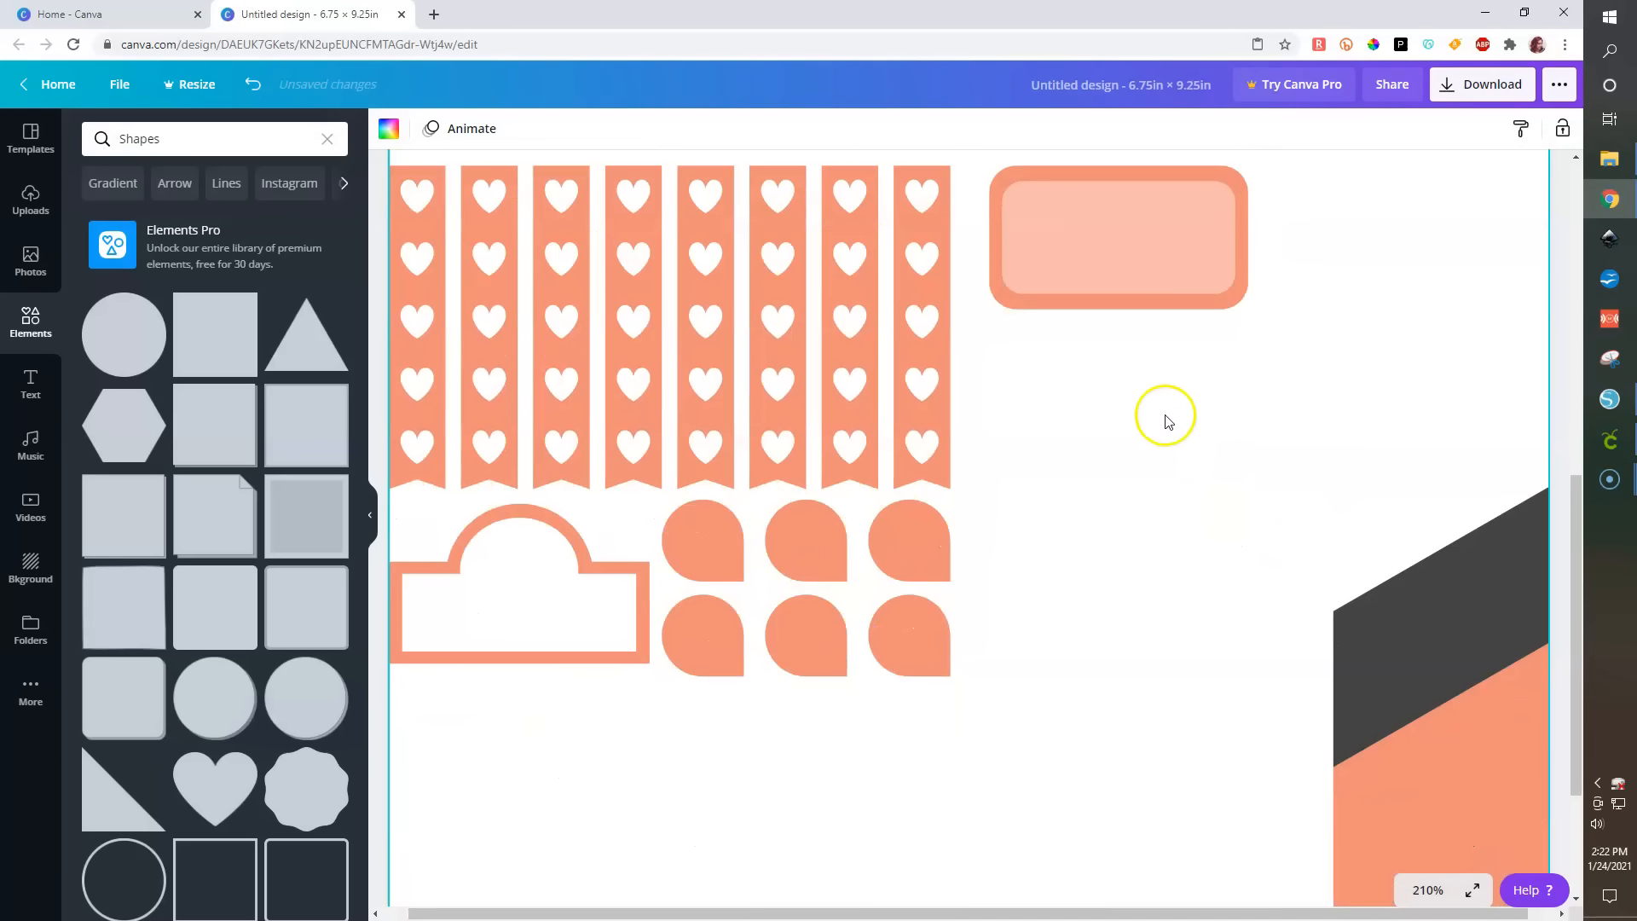
left_click(1202, 260)
left_click(1433, 128)
left_click_drag(1322, 175, 1334, 176)
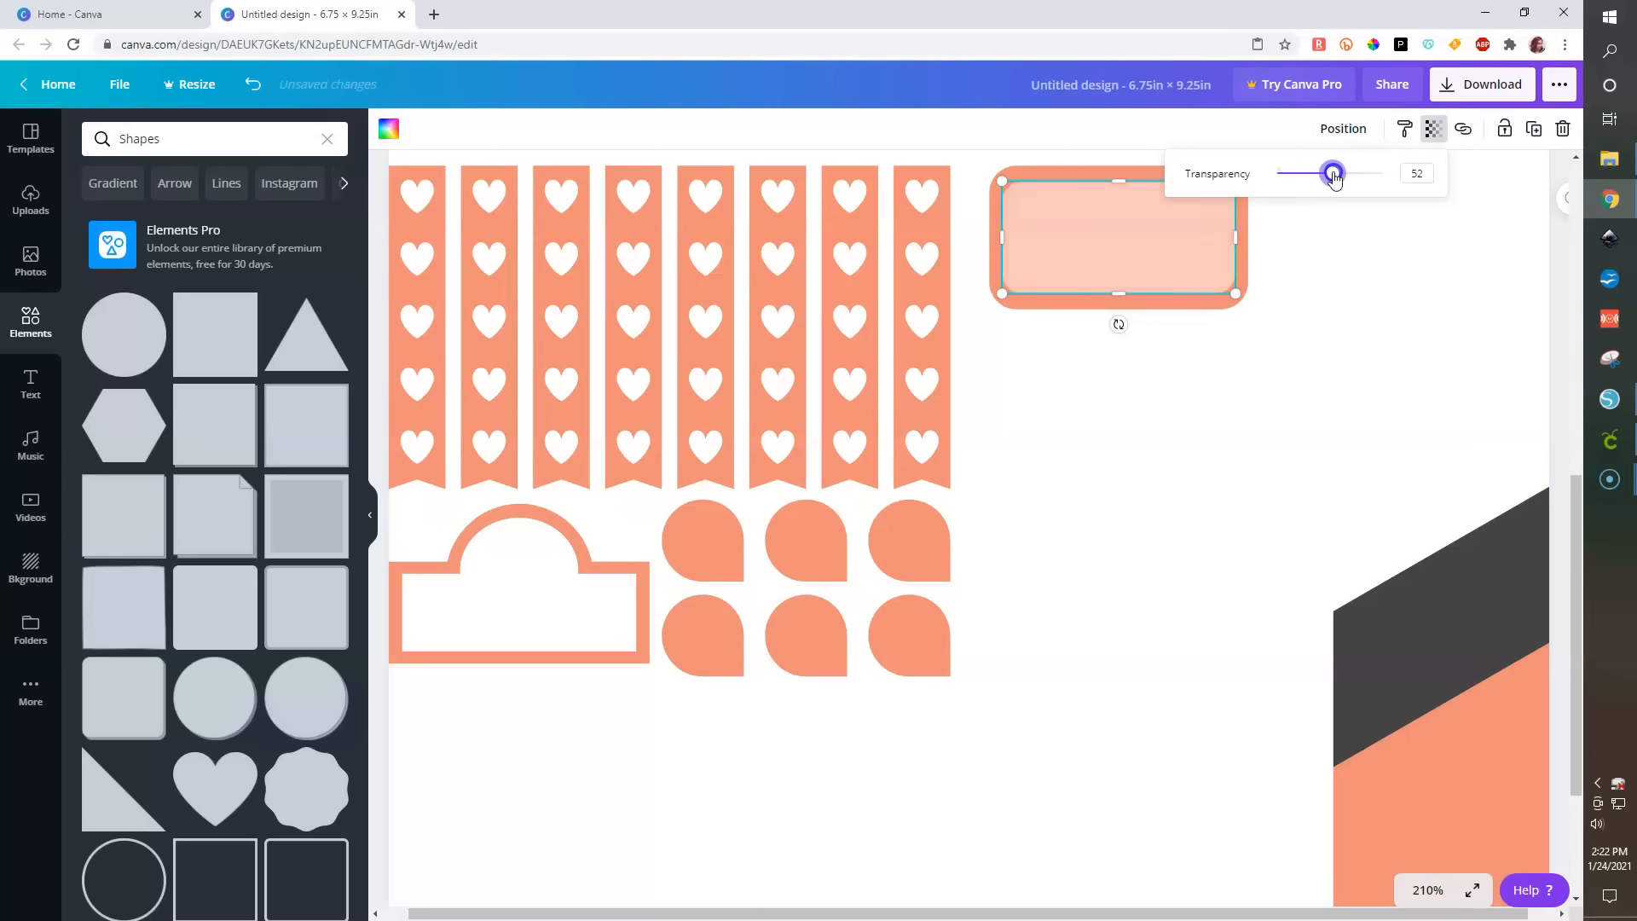
left_click(1239, 429)
- Group the orange rectangle with its inner panel into one label
scroll(1177, 478, "up", 1)
left_click_drag(1162, 548, 1094, 328)
left_click(1305, 130)
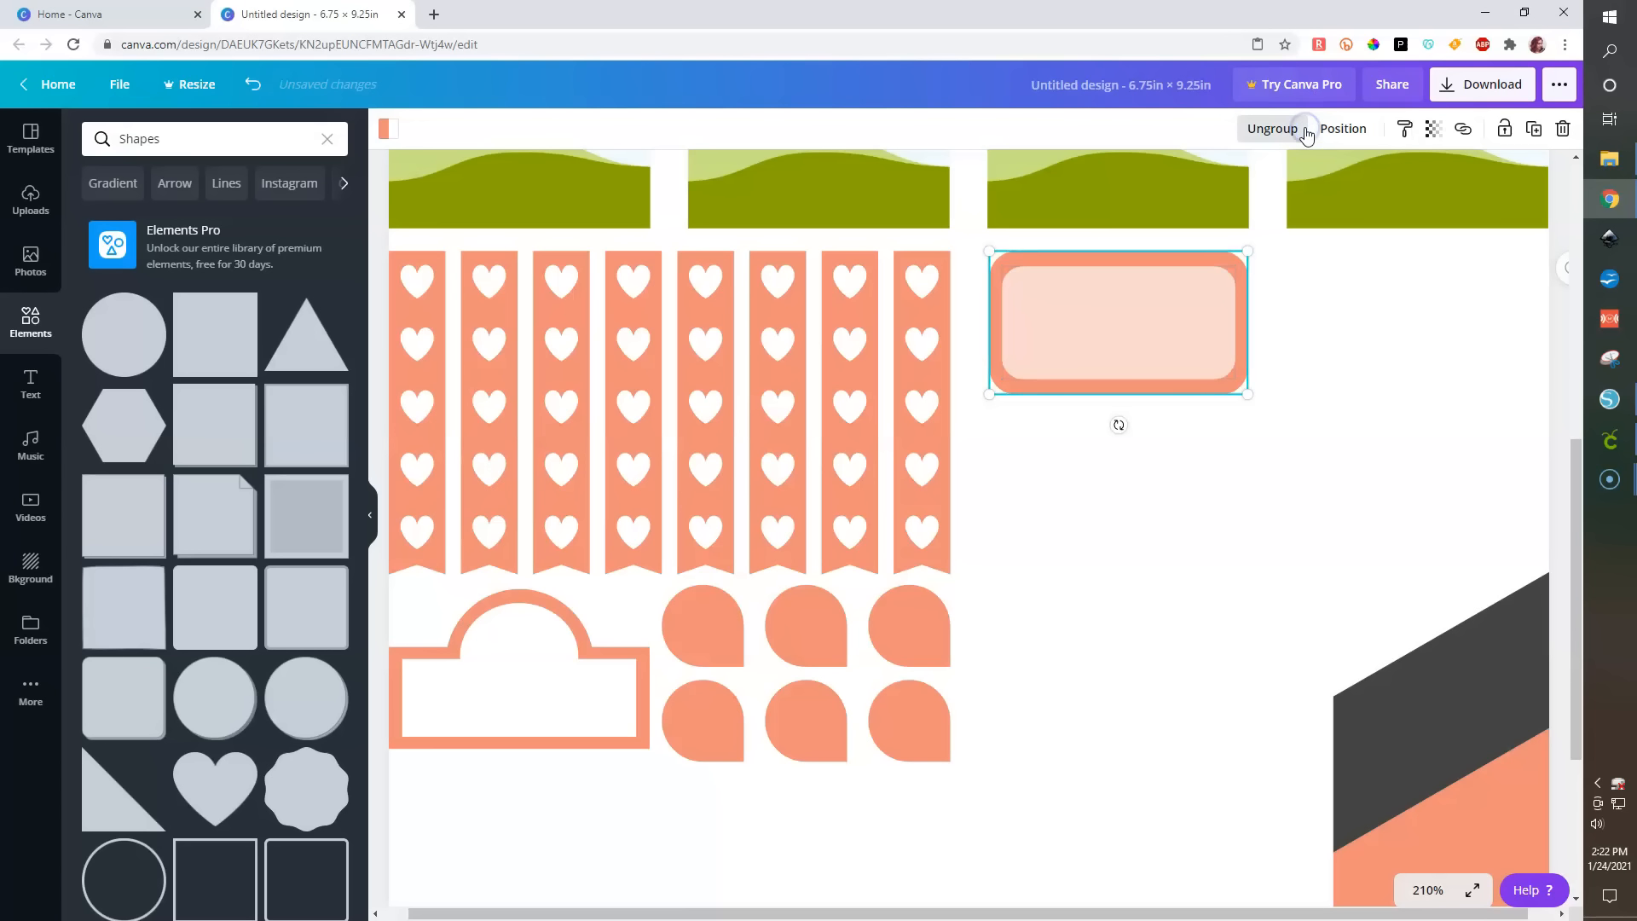
- Duplicate the label twice, stacking the copies below the first one
key("ctrl+d")
left_click_drag(1178, 344, 1106, 639)
key("ctrl+d")
- Select the three stacked labels and space them evenly vertically
left_click(1100, 468, "shift")
left_click(1107, 354, "shift")
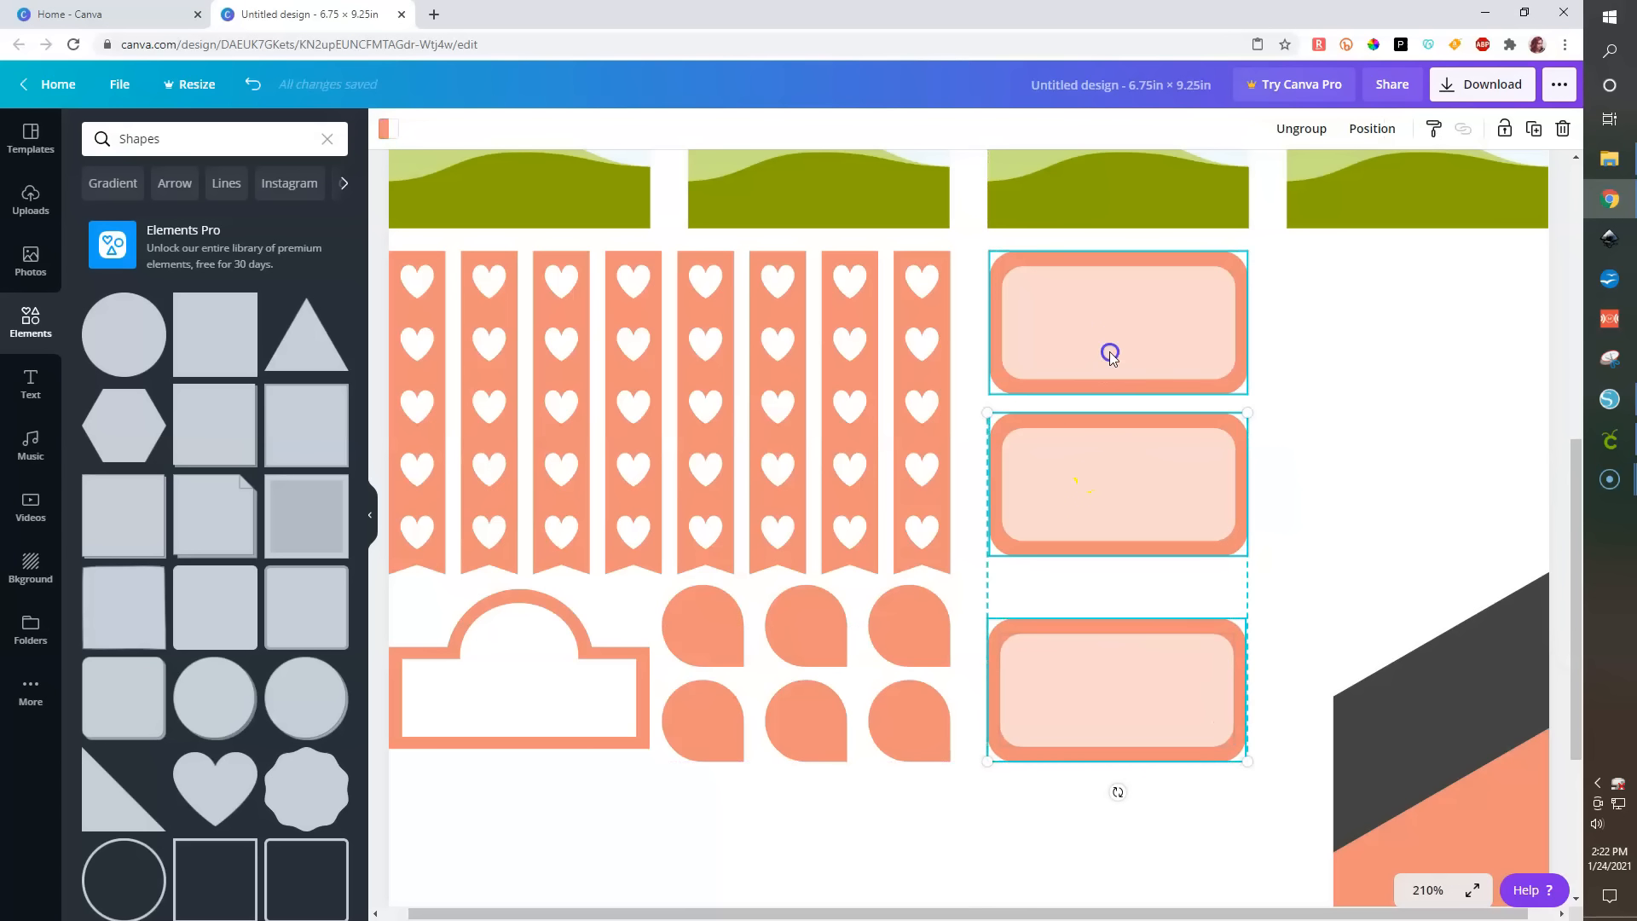
left_click(1372, 127)
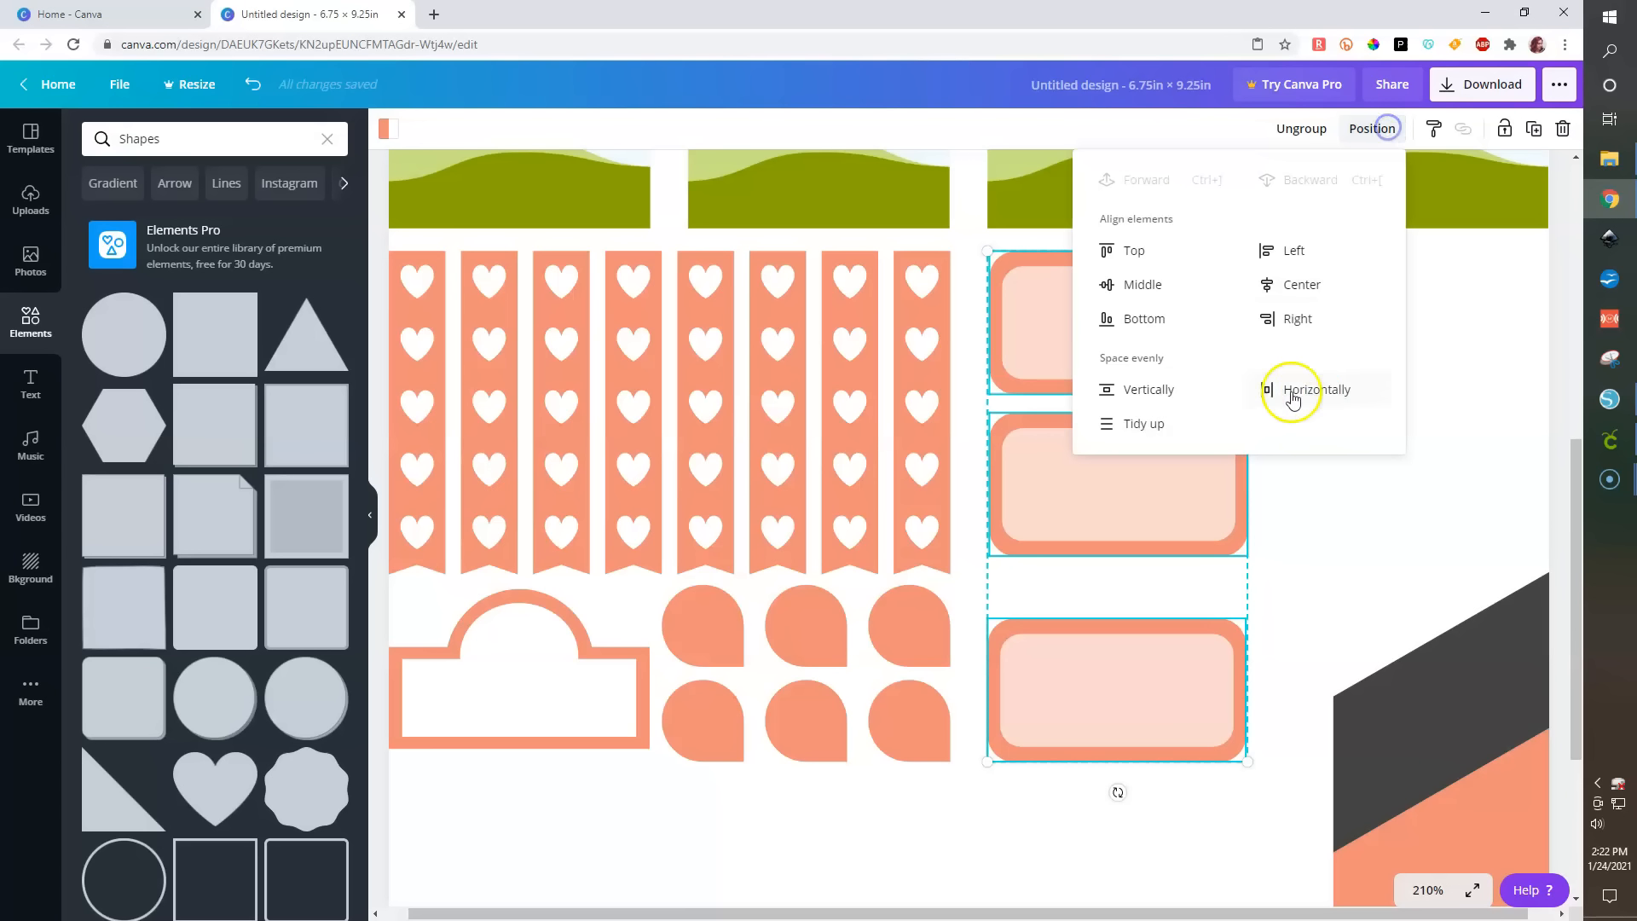
left_click(1164, 389)
left_click(1343, 569)
- Shrink the dark-and-orange corner graphic into a small piece near the page's lower left
scroll(1344, 569, "down", 5)
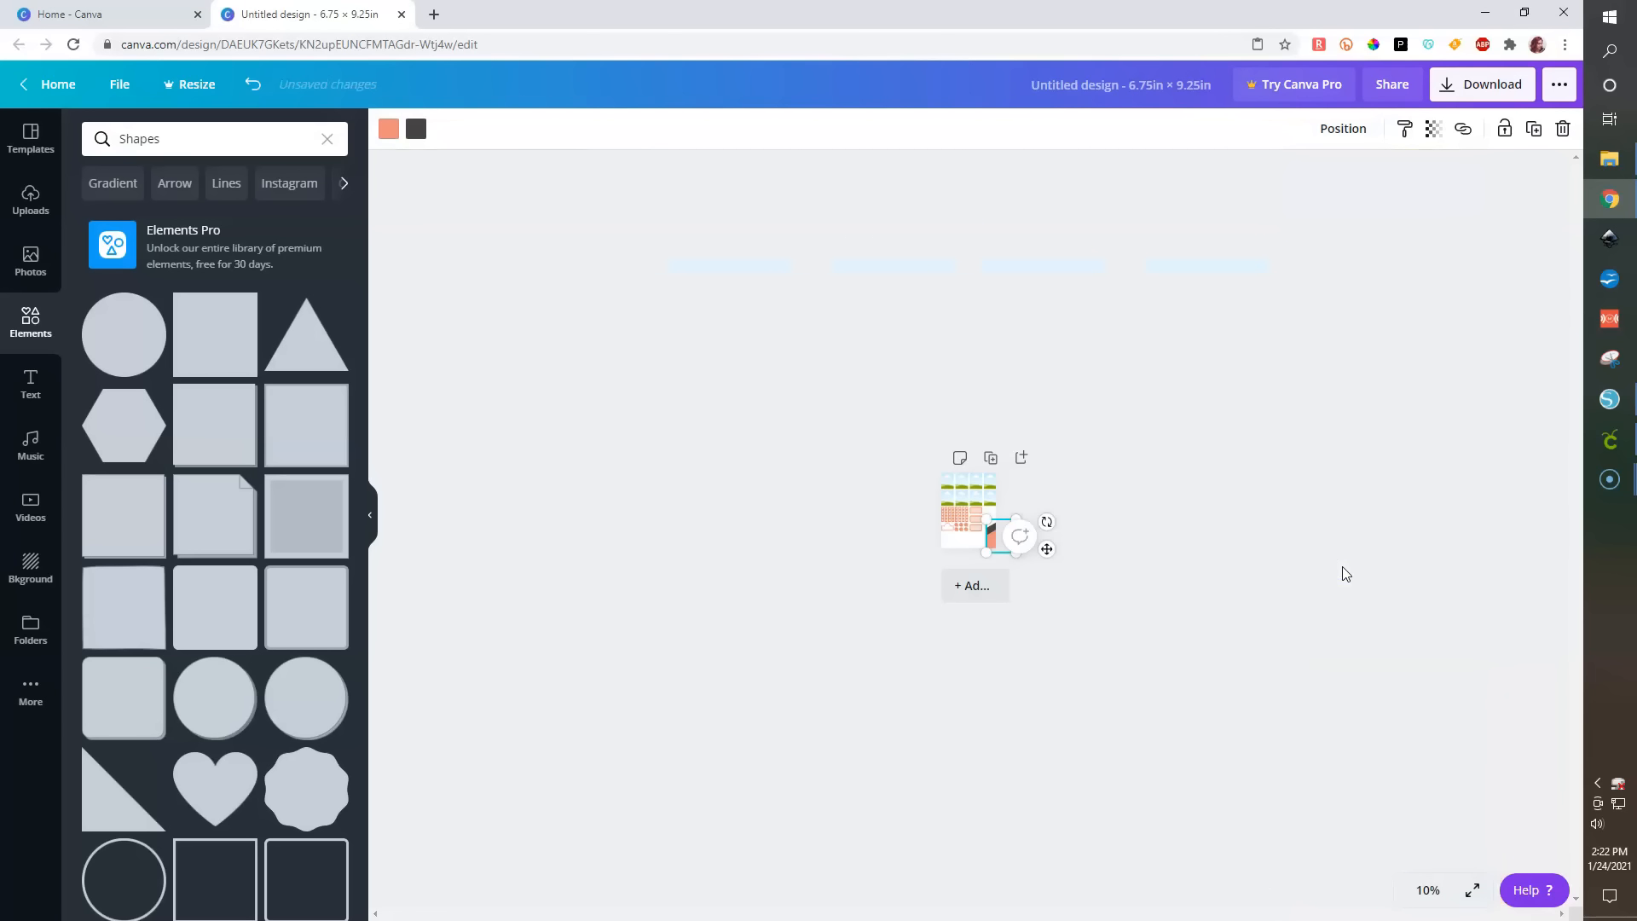
scroll(1343, 573, "down", 2)
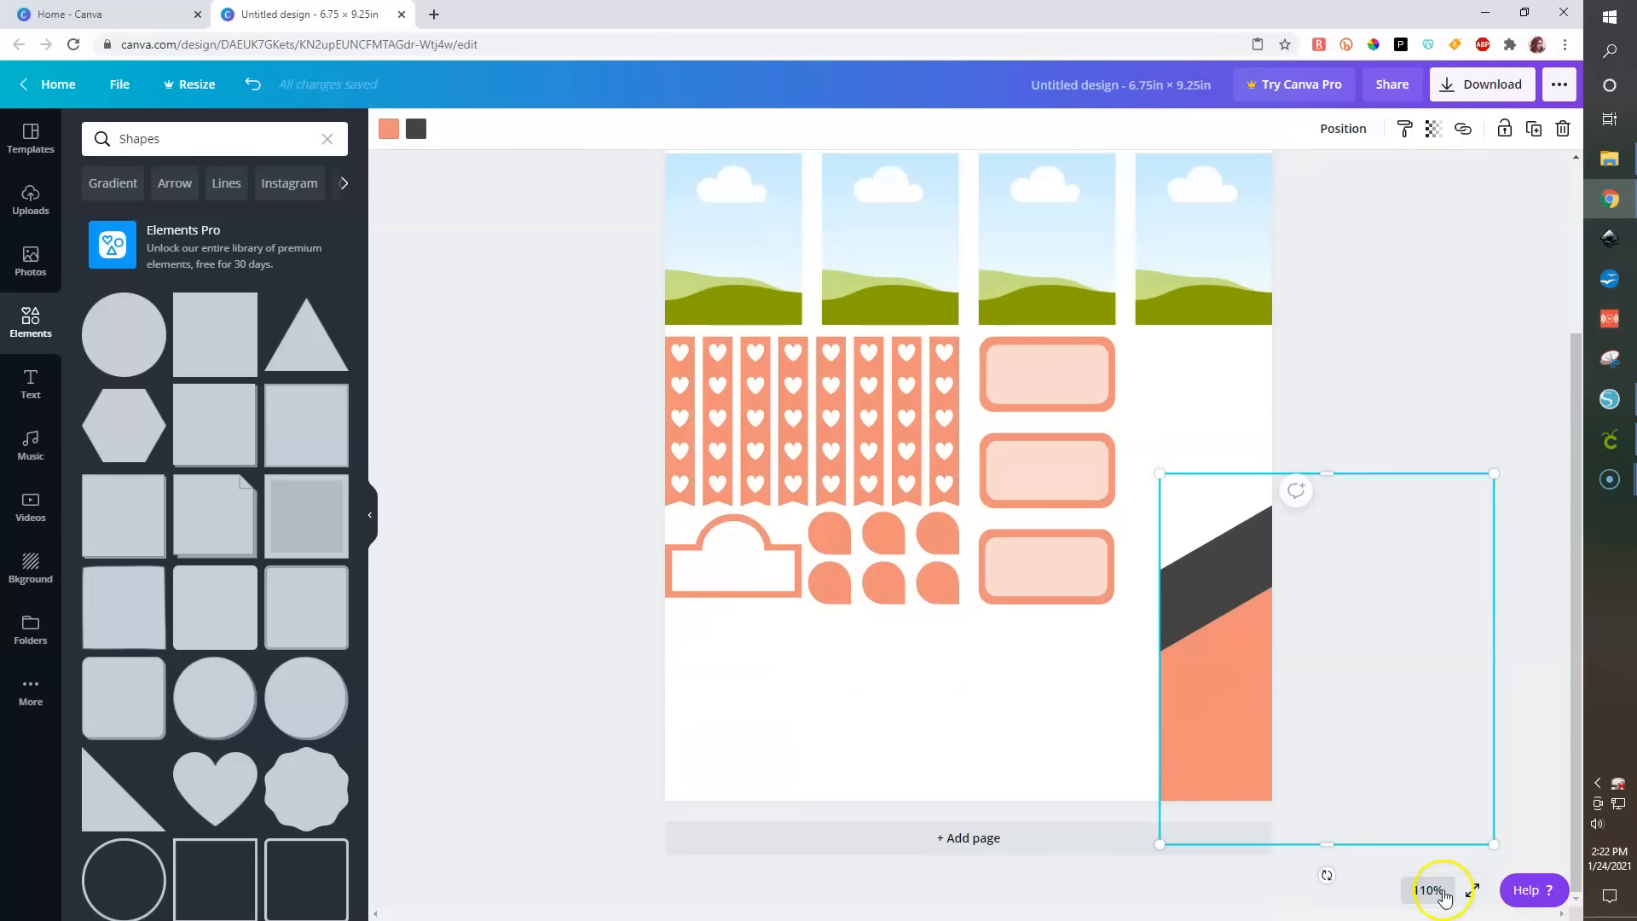
left_click_drag(1222, 621, 1128, 632)
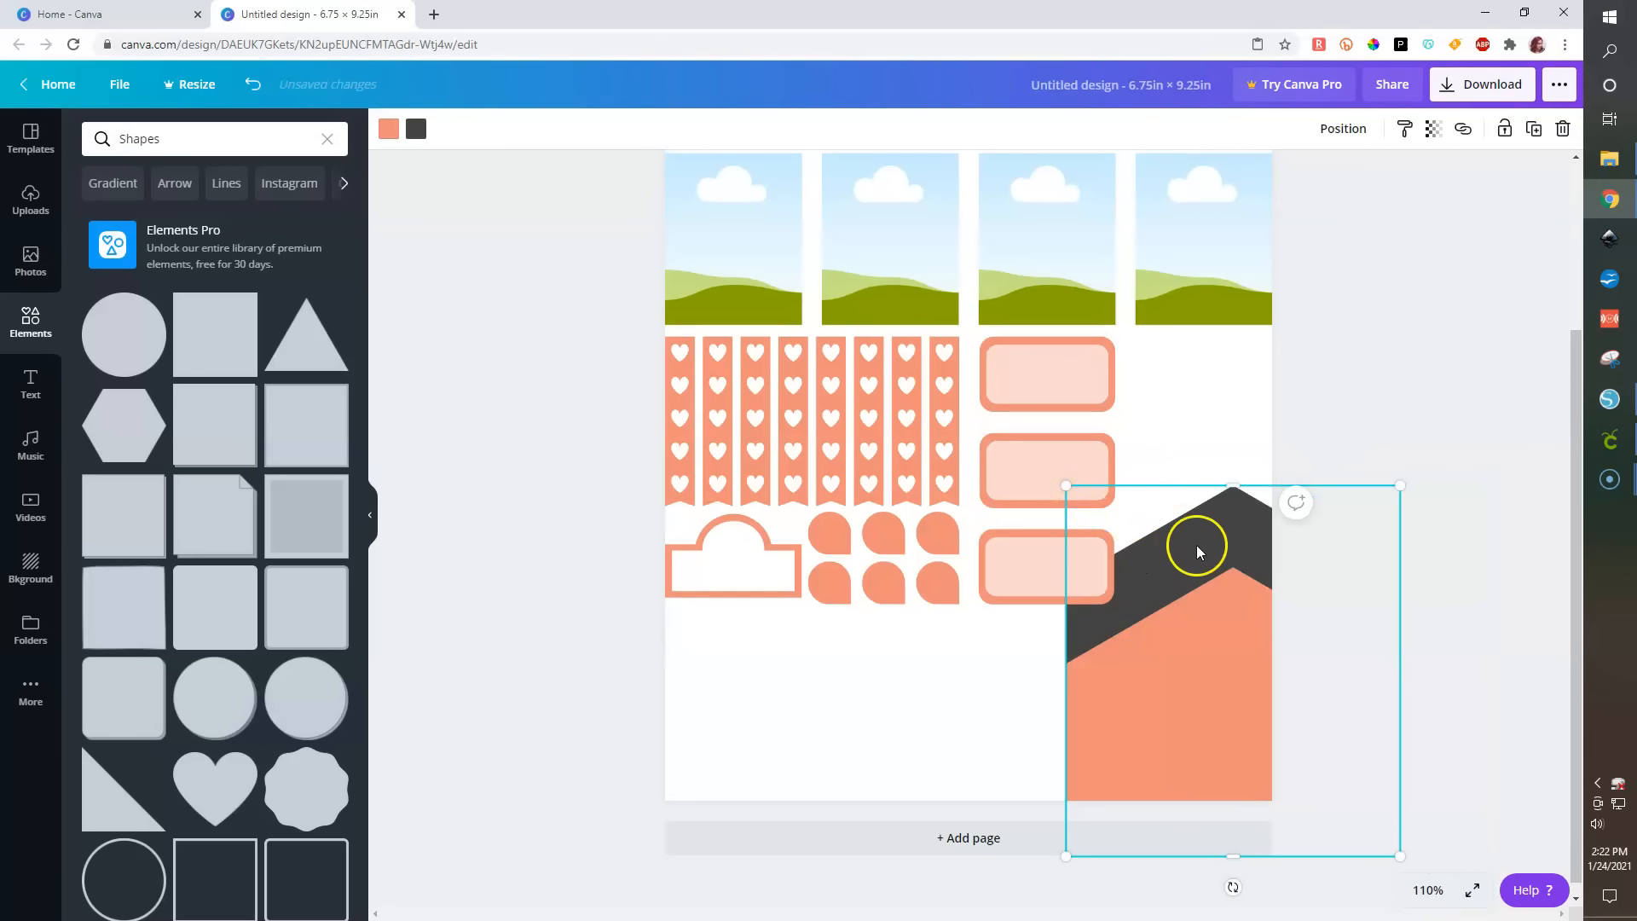
key("ctrl+z")
left_click_drag(1175, 476, 738, 724)
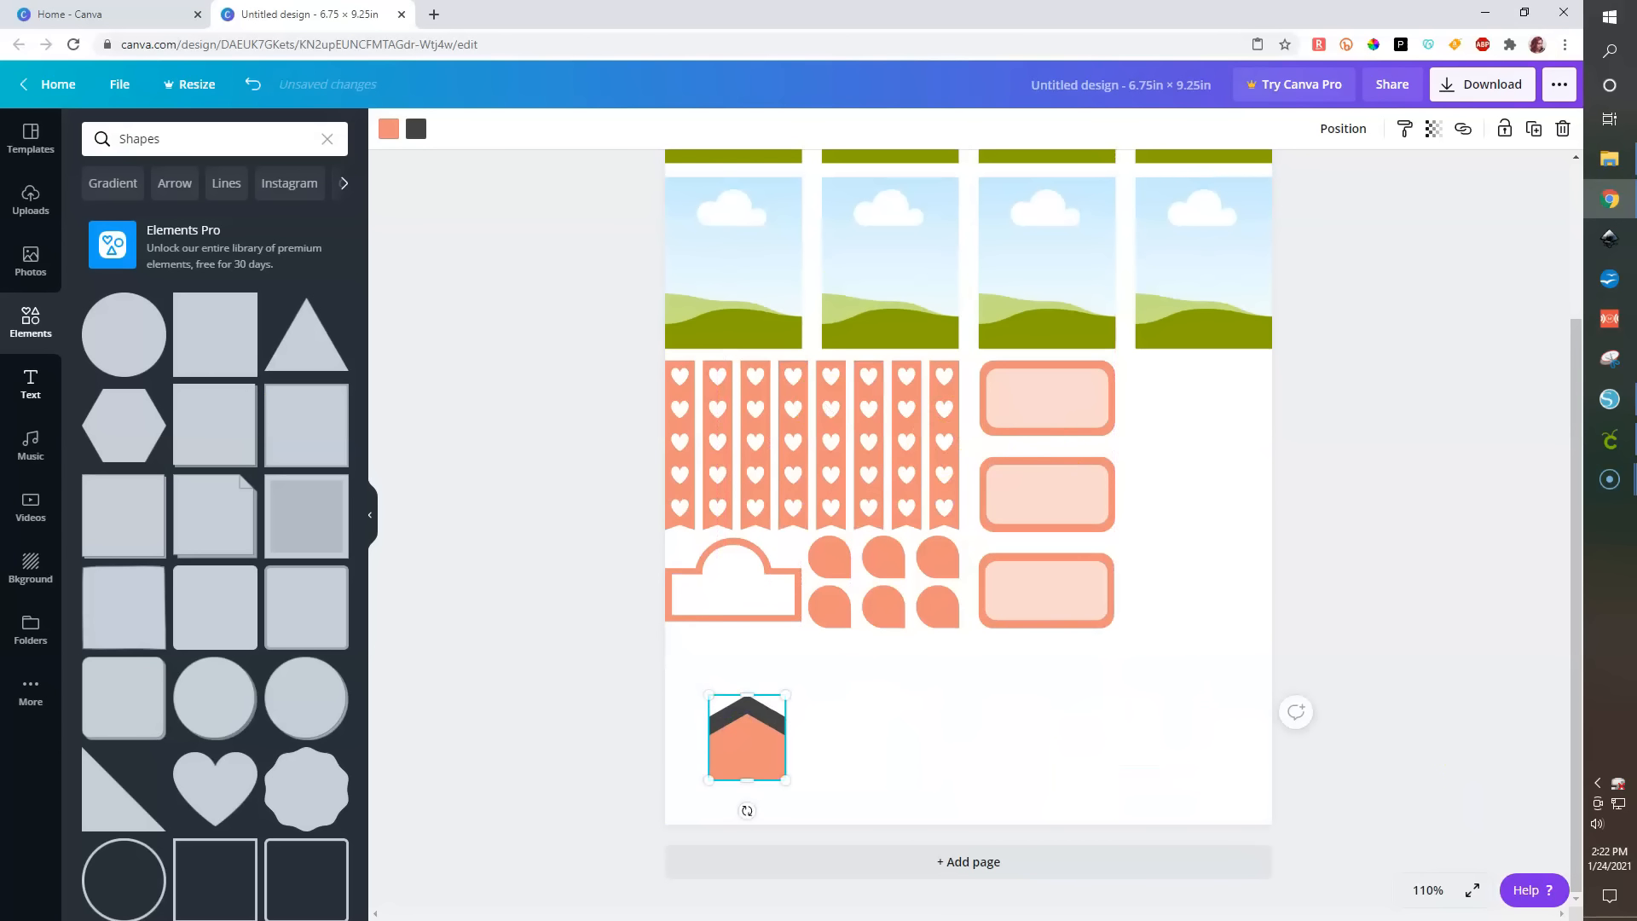
- Add a square shape and resize it into a bar about 1.5 × 0.6 in beside the top label
left_click(220, 334)
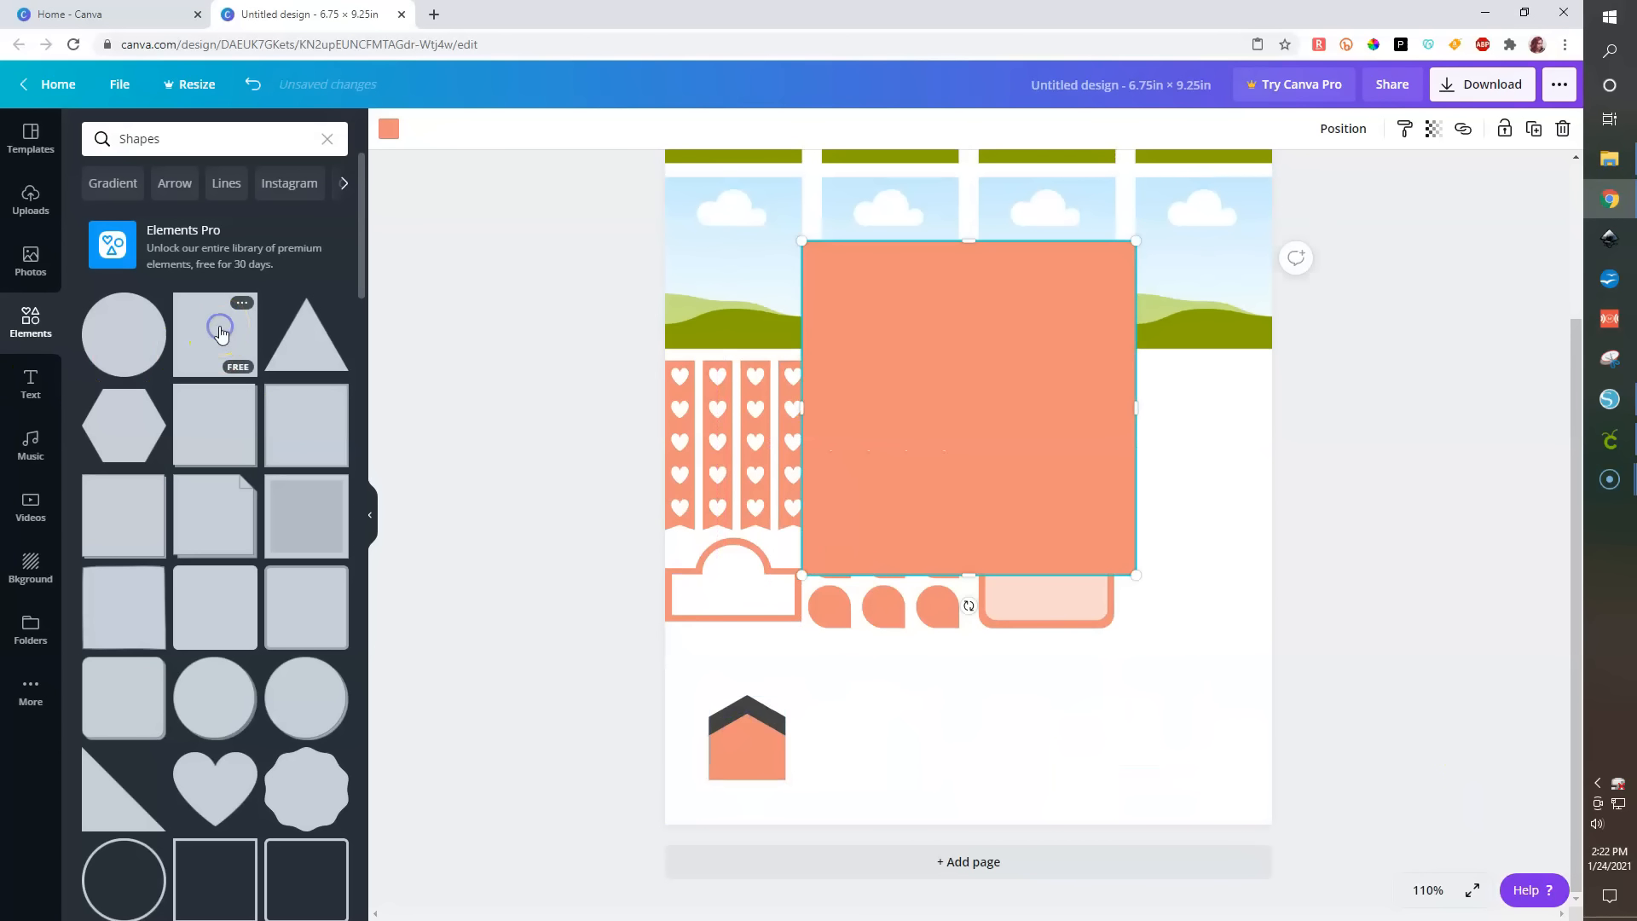
left_click_drag(962, 280, 934, 523)
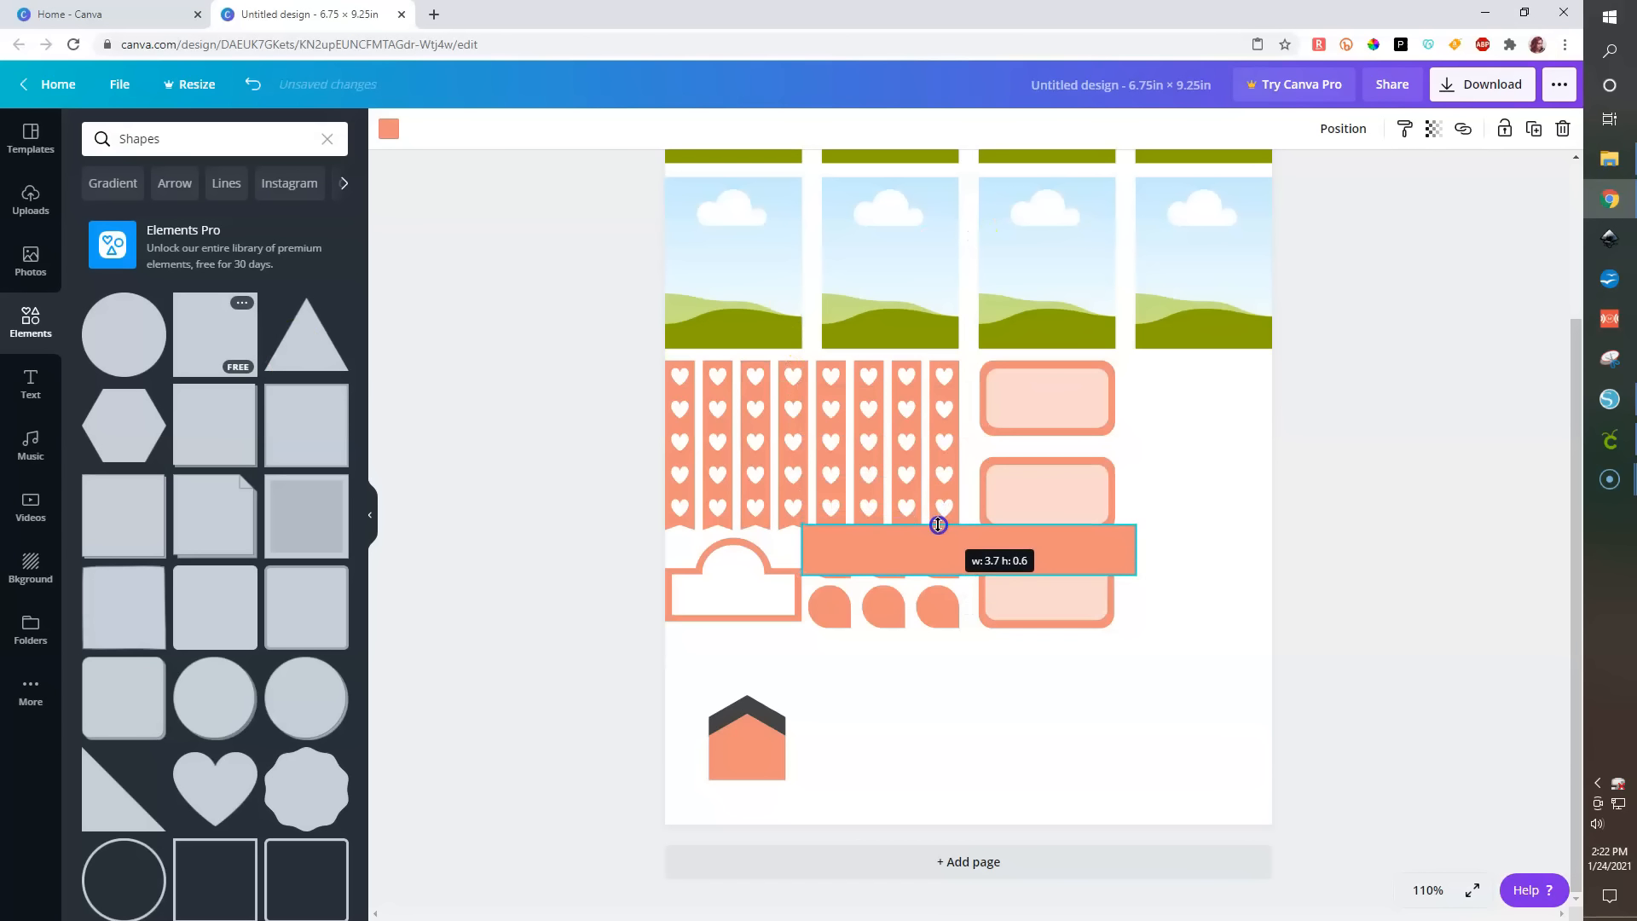
left_click_drag(827, 556, 1164, 392)
left_click_drag(1408, 386, 1273, 388)
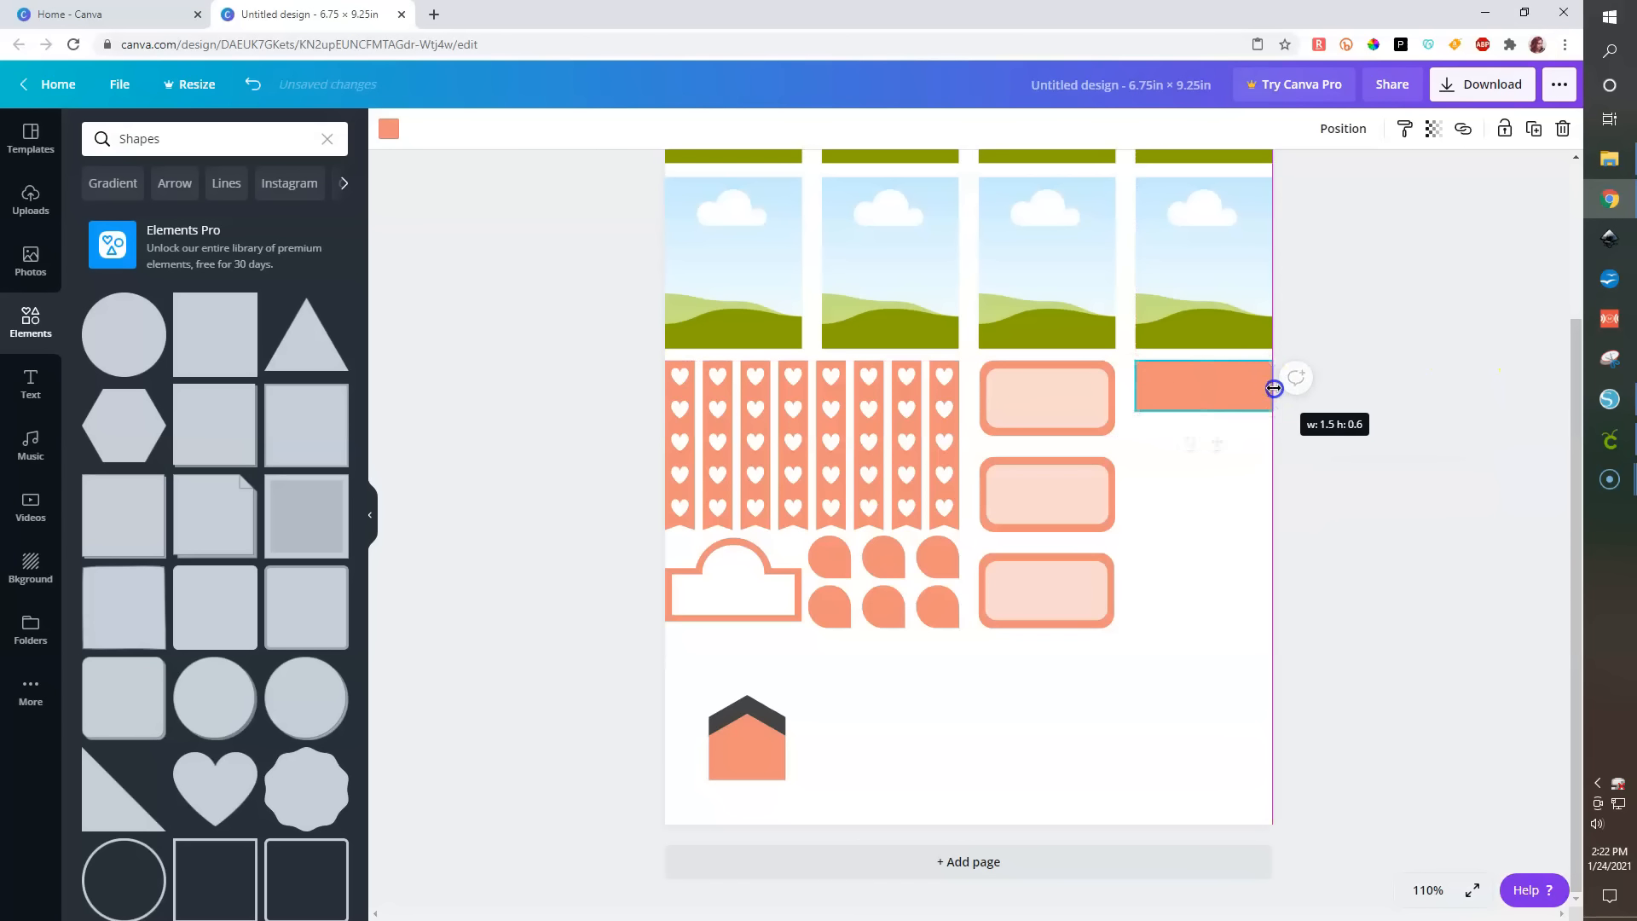
left_click_drag(1375, 422, 1365, 419)
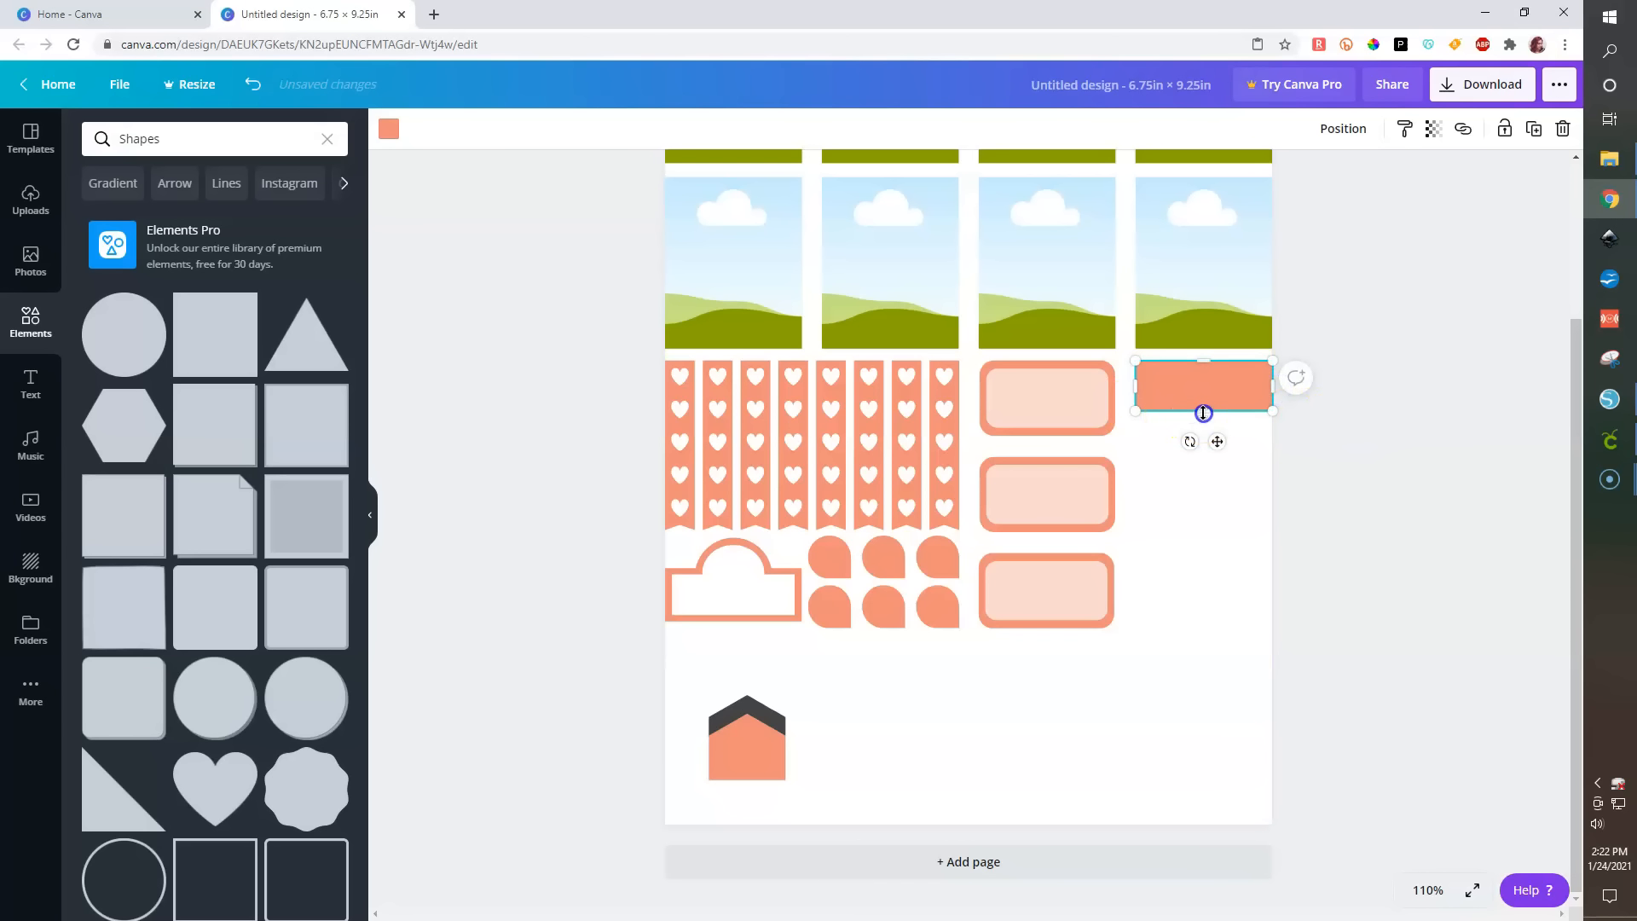
left_click_drag(1203, 413, 1203, 407)
- Duplicate the bar, fill the copy white, and shrink it inside the orange bar
key("ctrl+d")
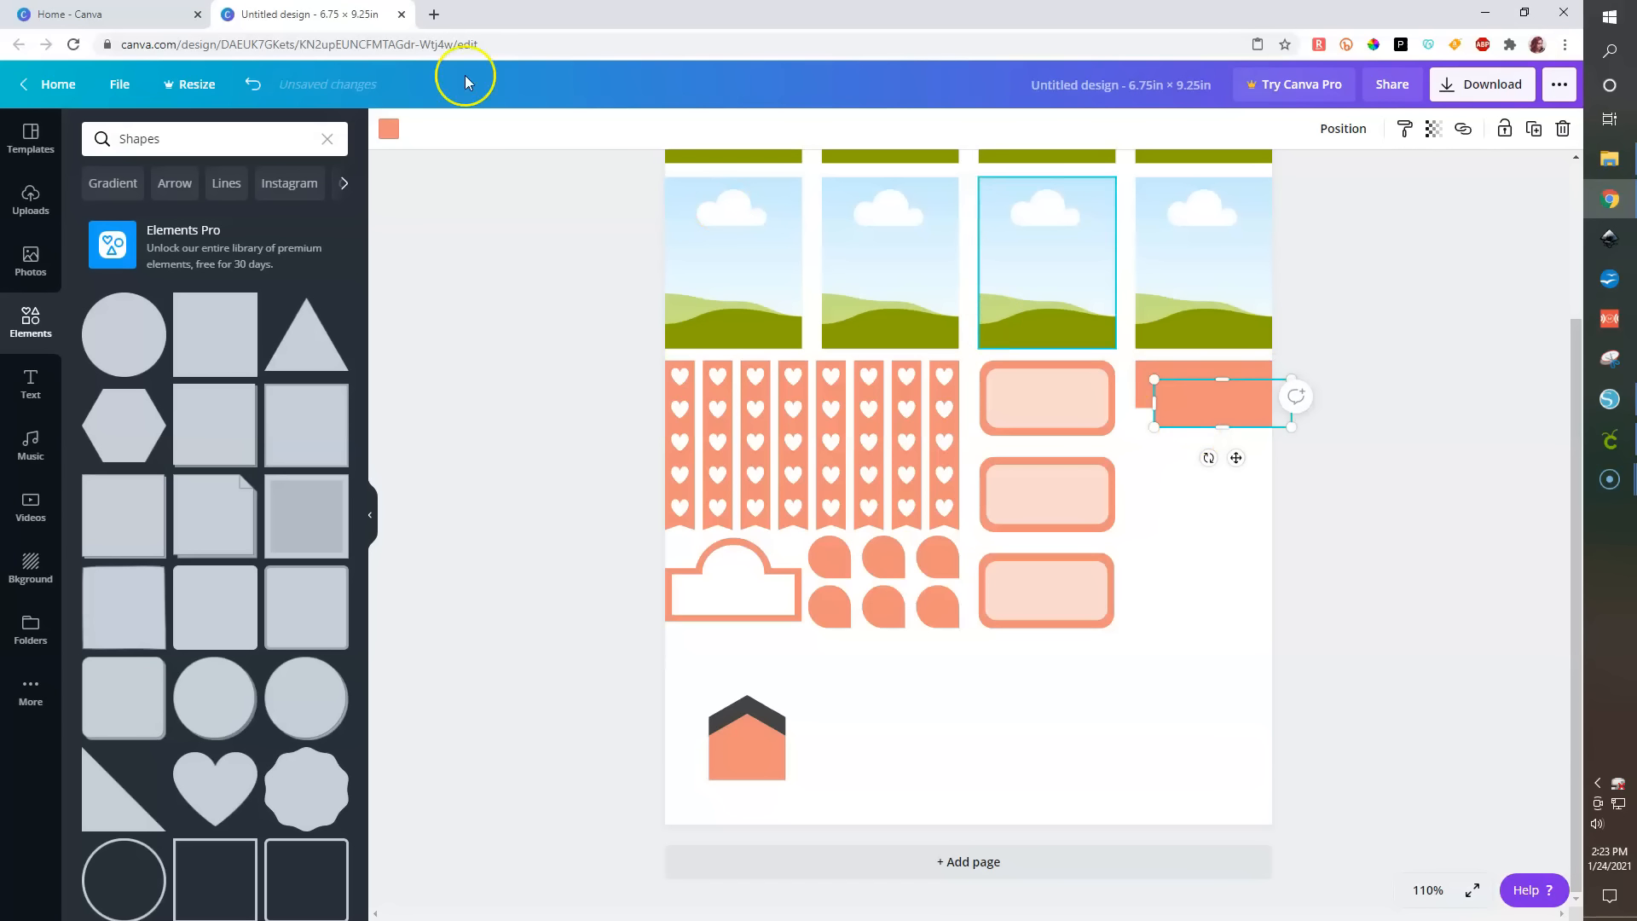
left_click(389, 129)
left_click(191, 302)
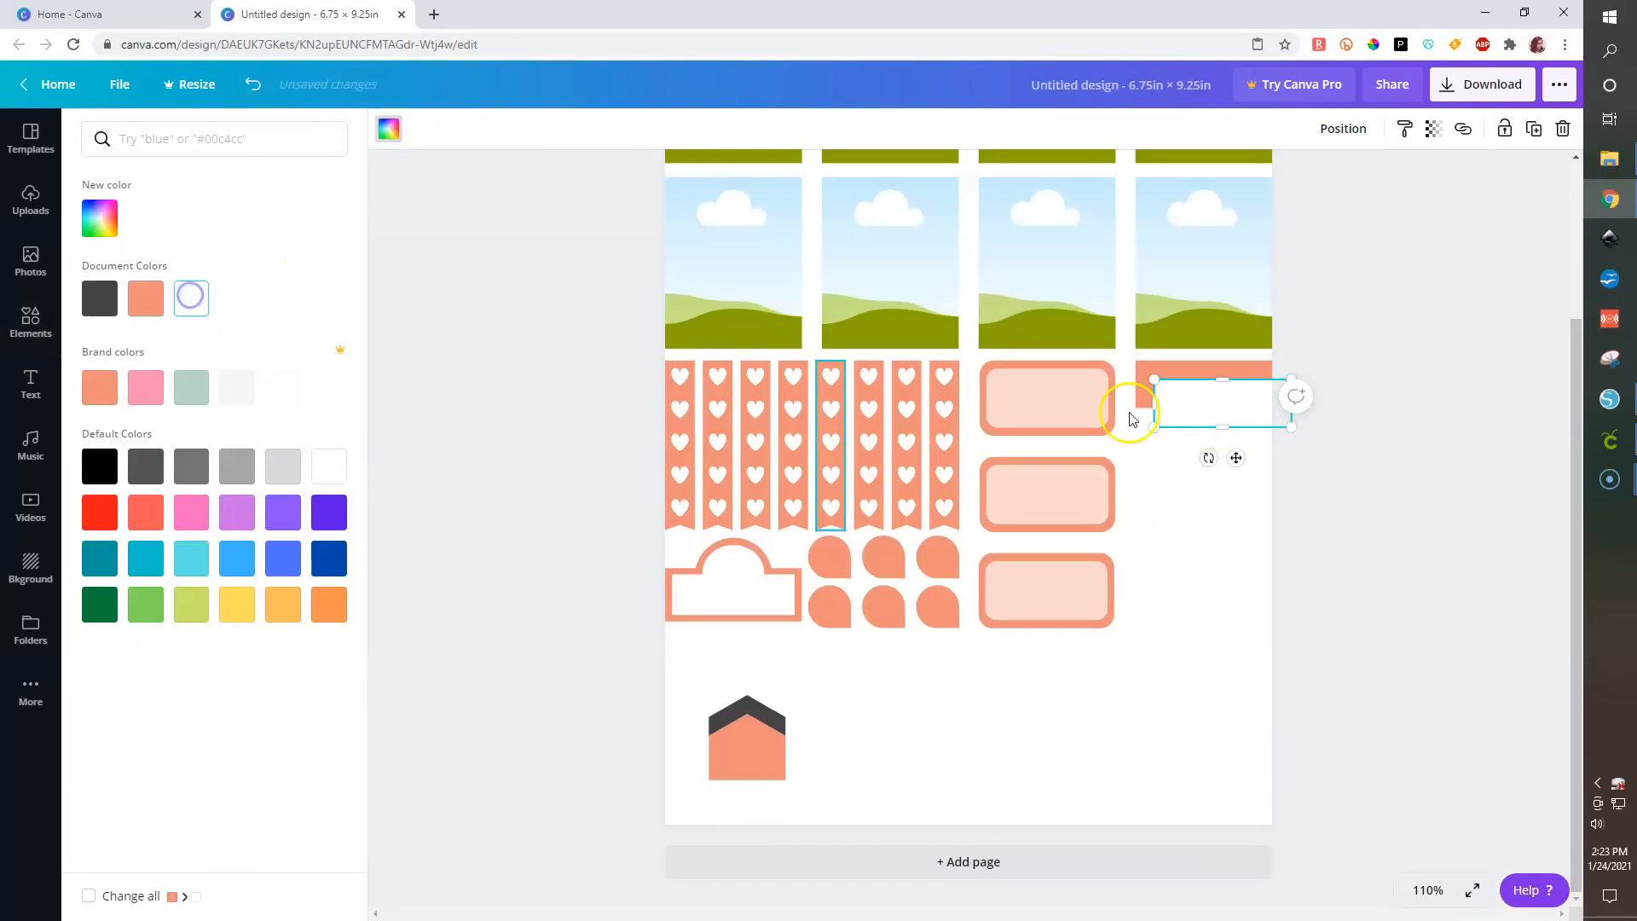
left_click_drag(1182, 401, 1179, 374)
left_click_drag(1287, 350, 1181, 385)
left_click(1204, 383)
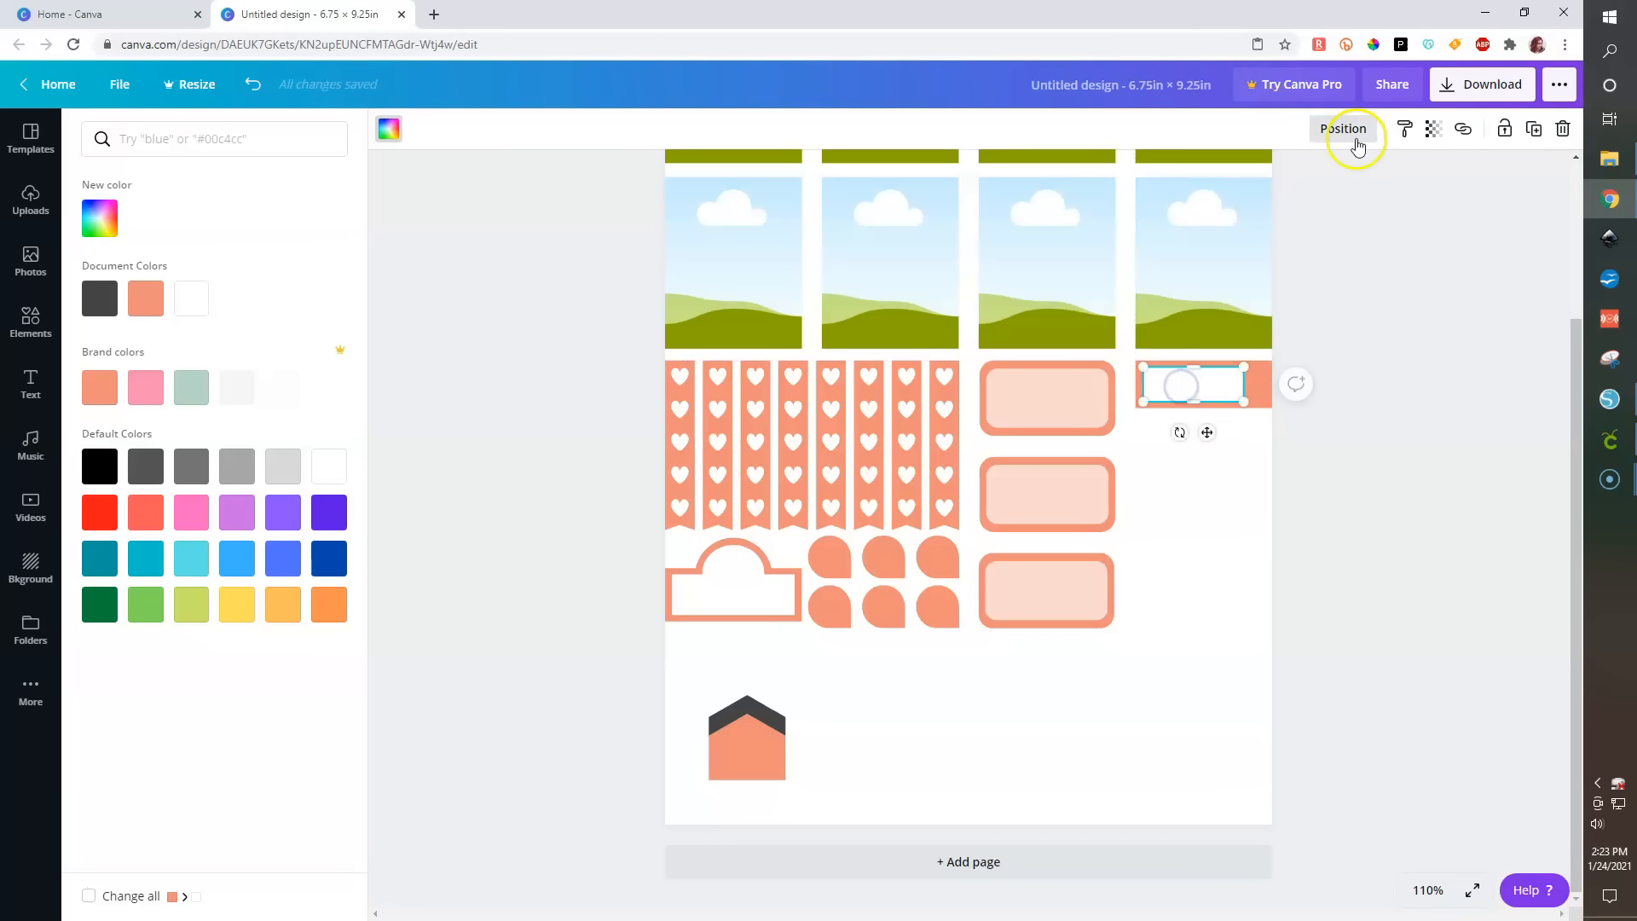
- Zoom to 200% and center-align the white bar within the orange bar
left_click(1424, 891)
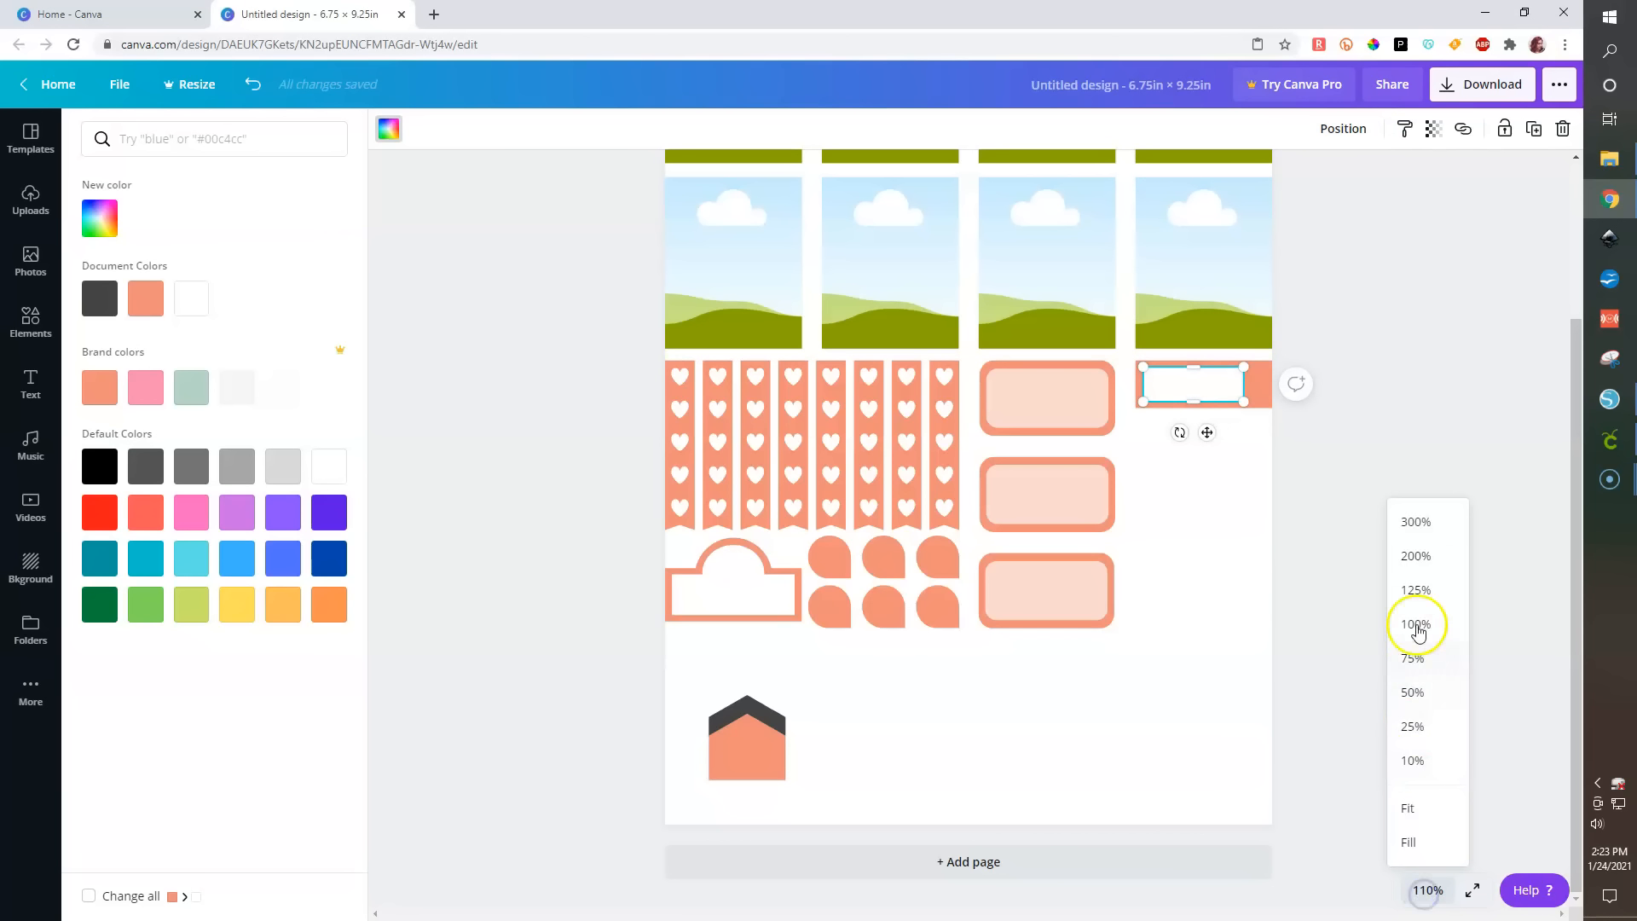
left_click(1418, 555)
left_click_drag(1494, 292, 1512, 293)
left_click_drag(1355, 440, 1341, 292)
left_click(1372, 128)
left_click(1308, 285)
left_click(1366, 525)
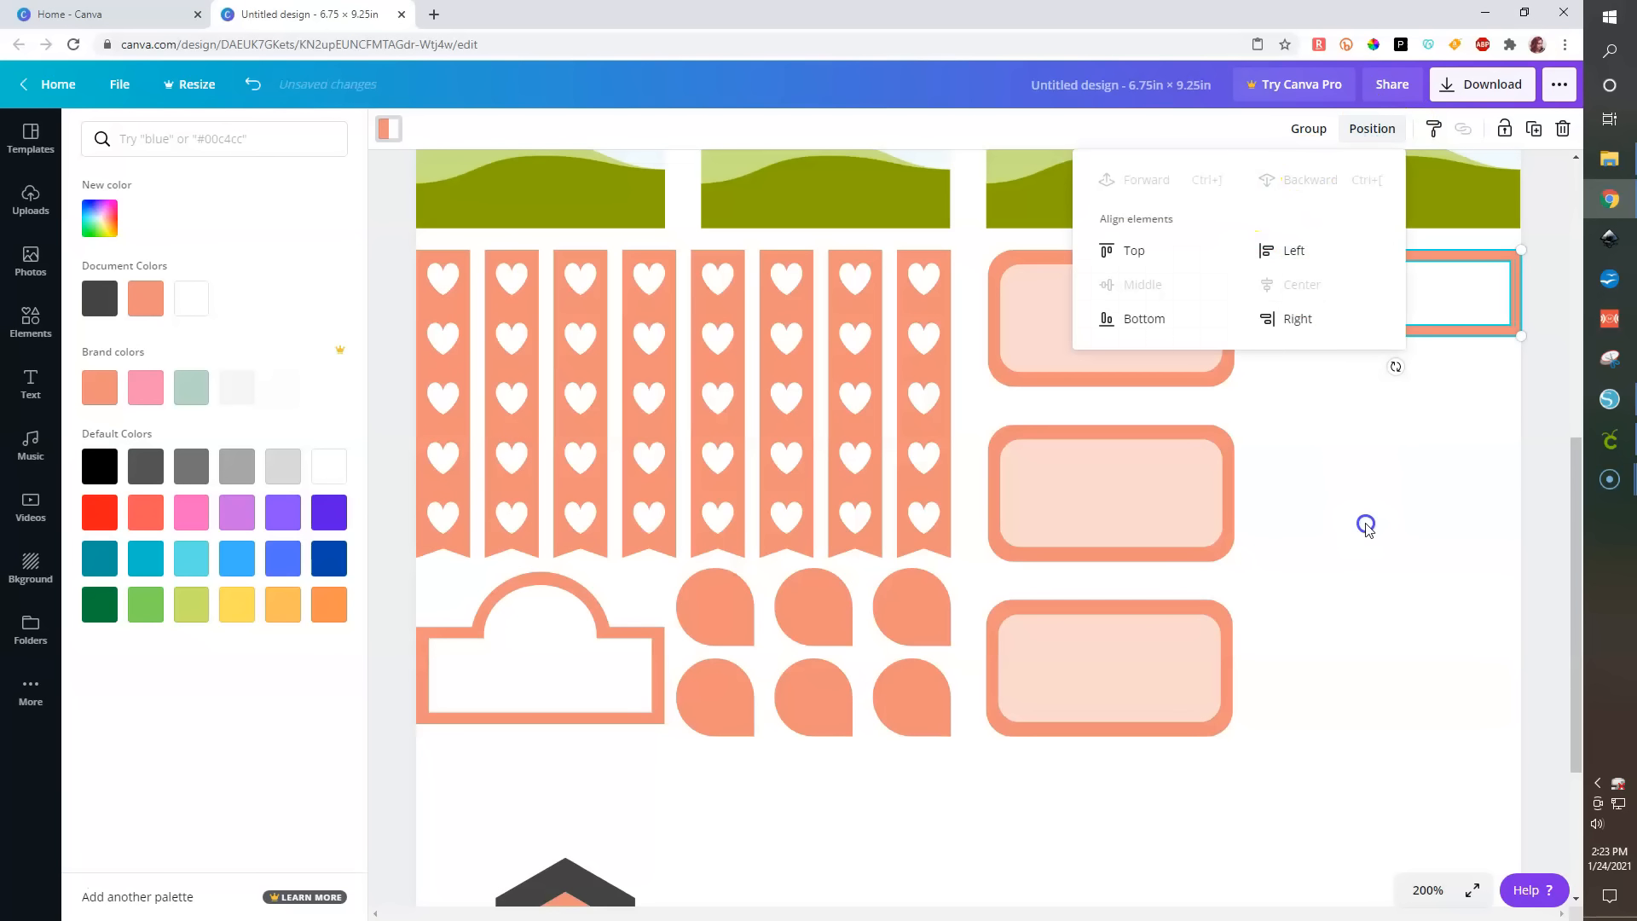
left_click(1550, 408)
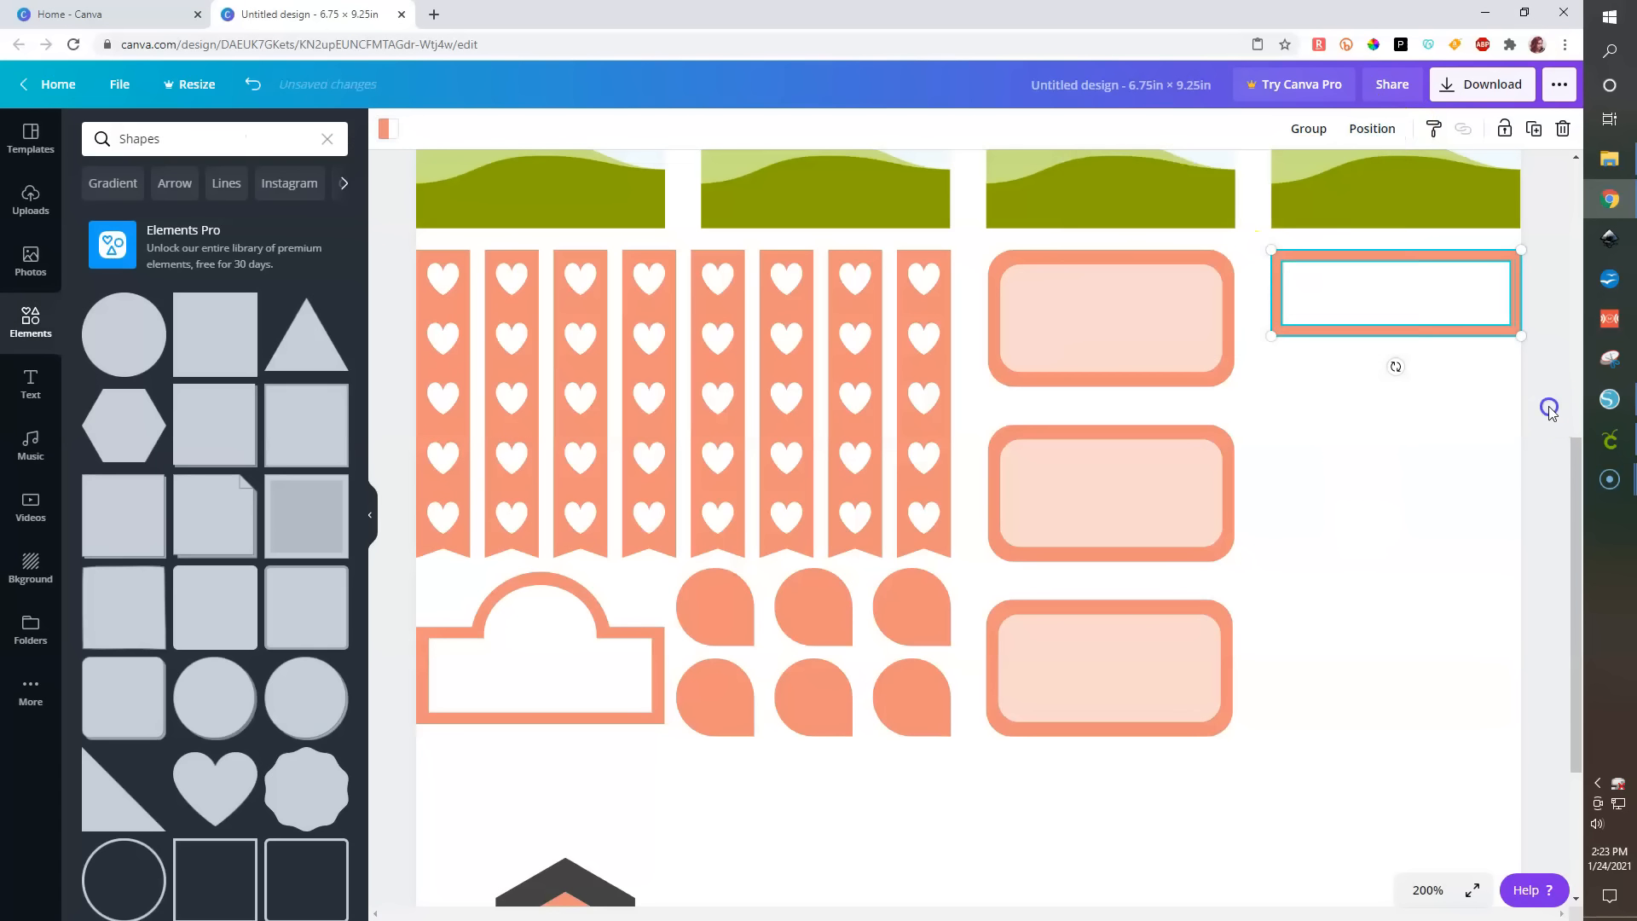
left_click(1381, 283)
left_click(1428, 460)
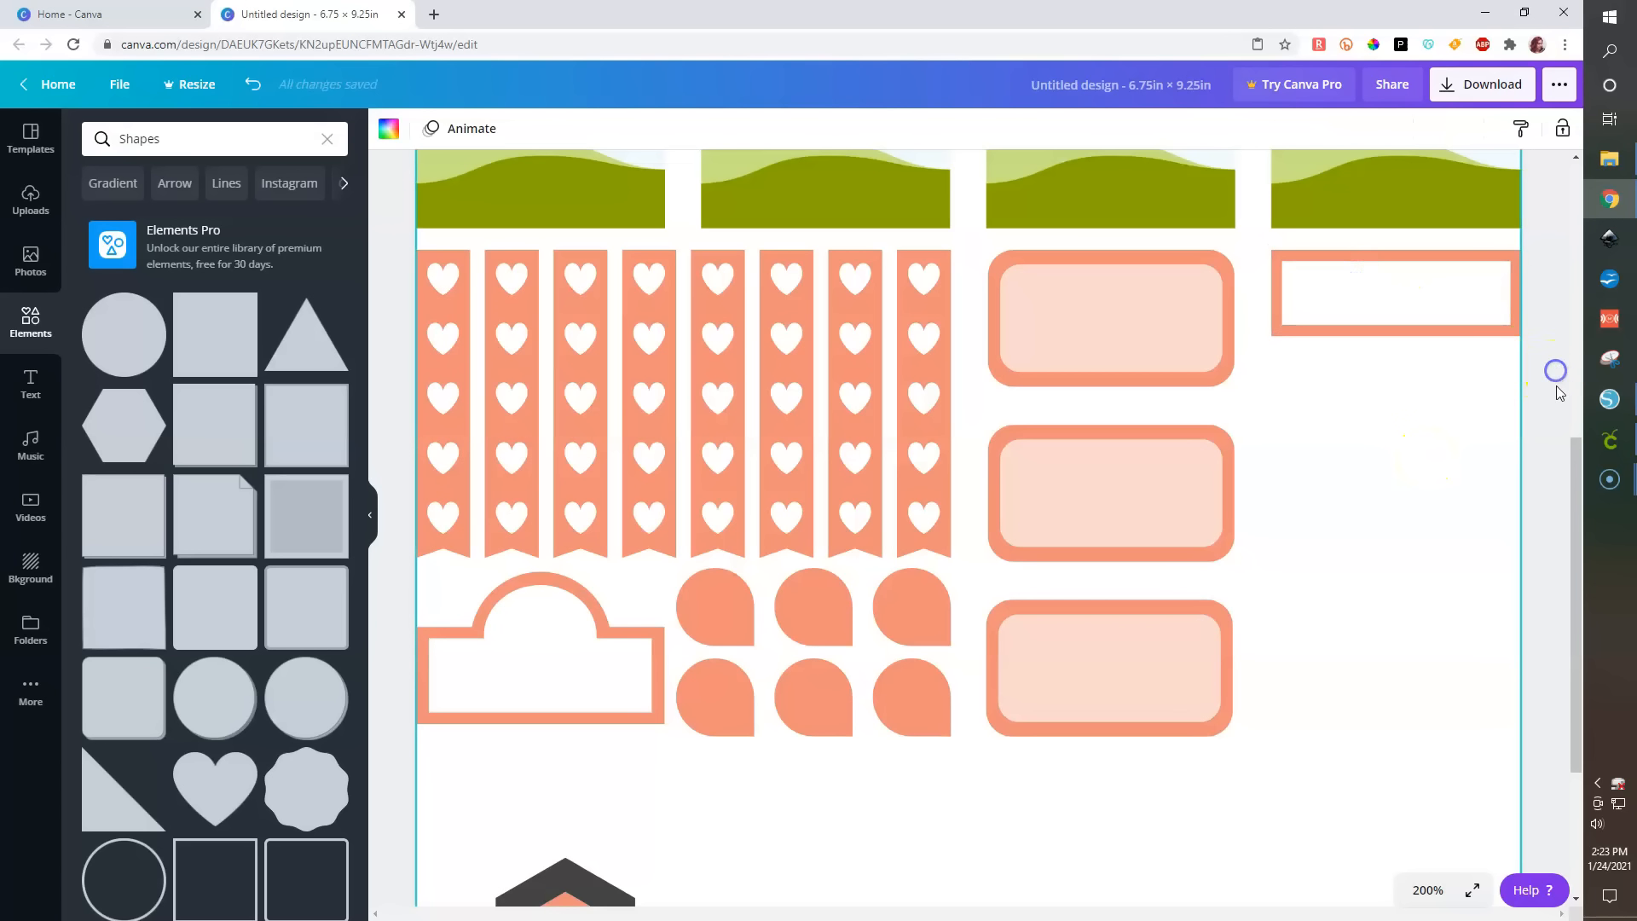
- Zoom to 100% and move the label bar into the right column below the photo frames
left_click(1427, 889)
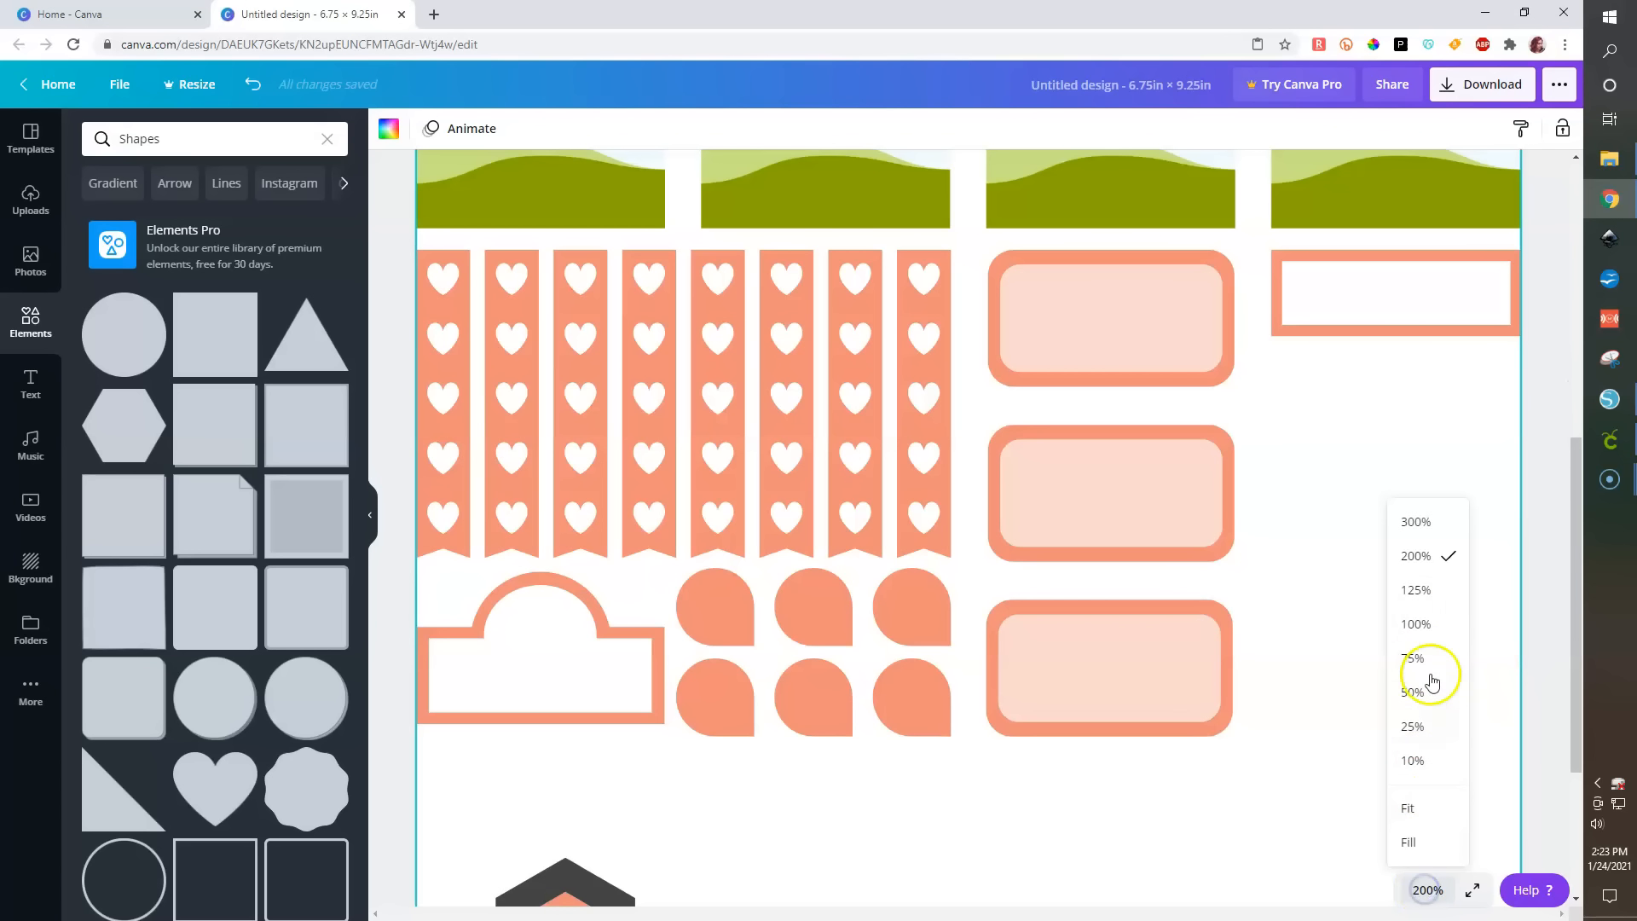
left_click(1420, 621)
left_click_drag(1326, 528, 1156, 397)
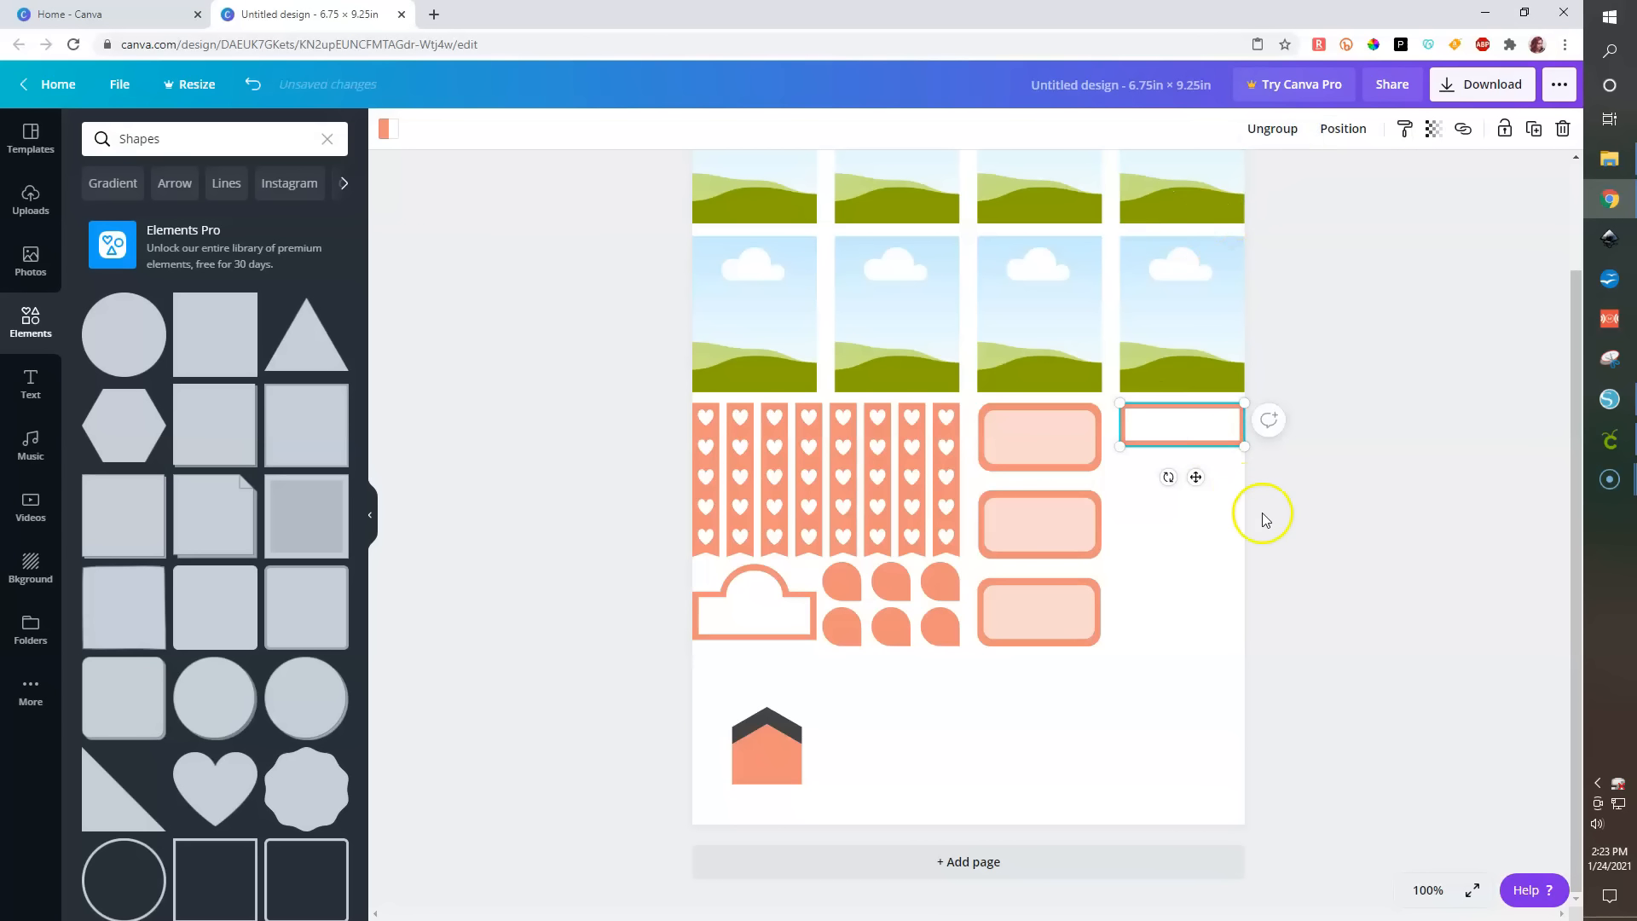
- Duplicate the label bar three times, align the copies right and space them evenly vertically
key("ctrl+d")
key("ctrl+d")
key("ctrl+d")
key("ctrl+d")
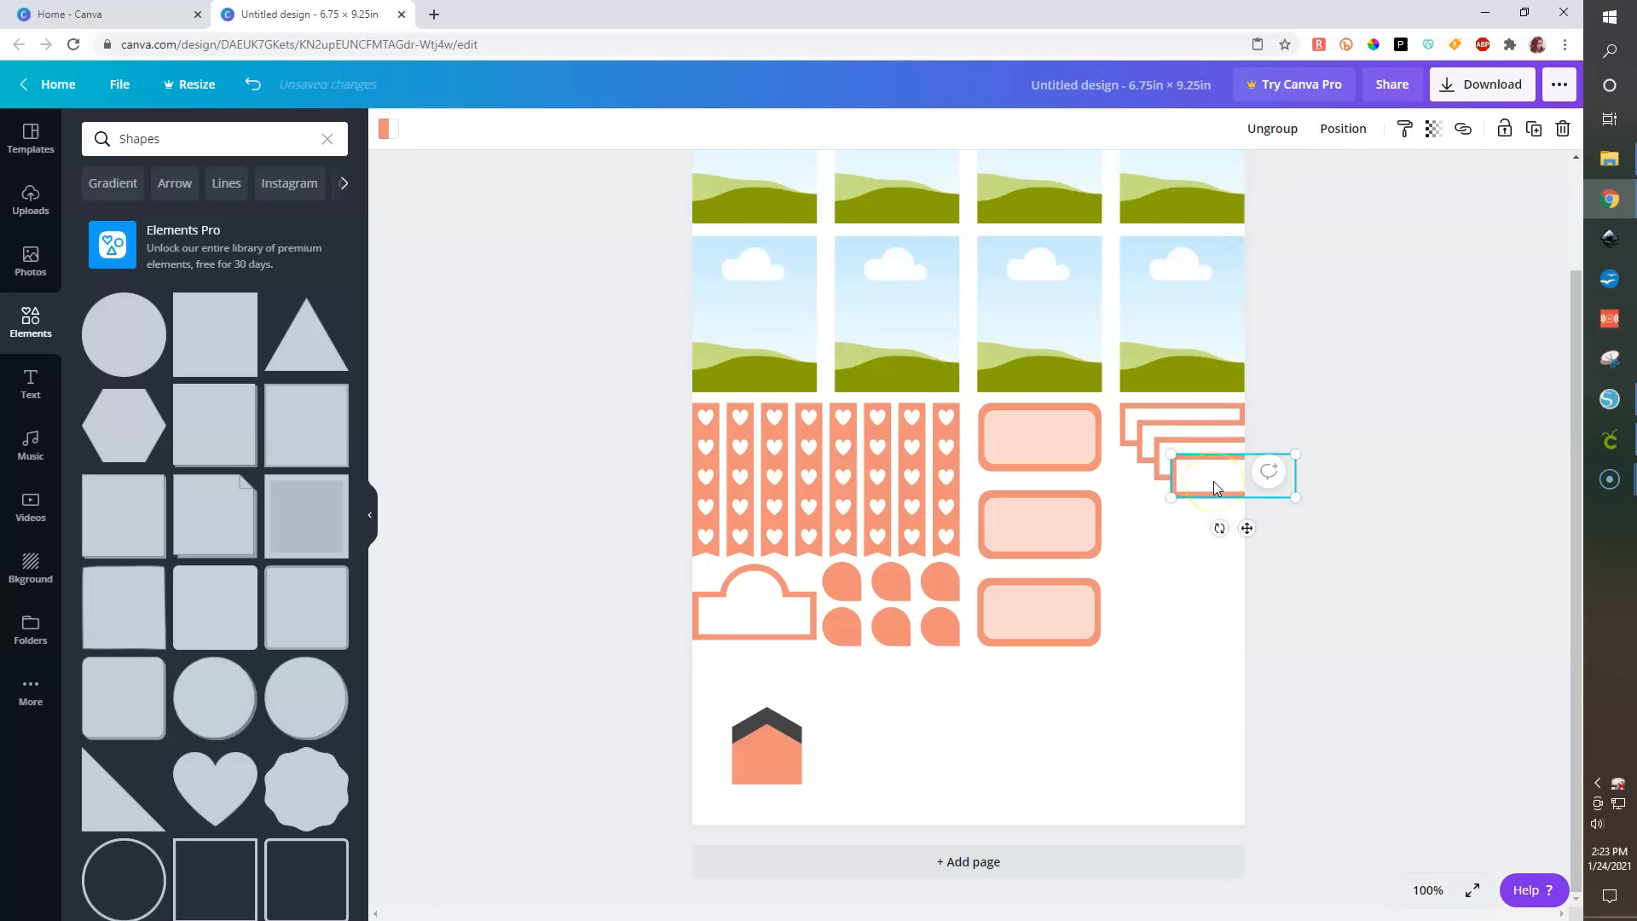
left_click_drag(1223, 497, 1143, 564)
left_click_drag(1304, 673, 1151, 403)
left_click(1374, 130)
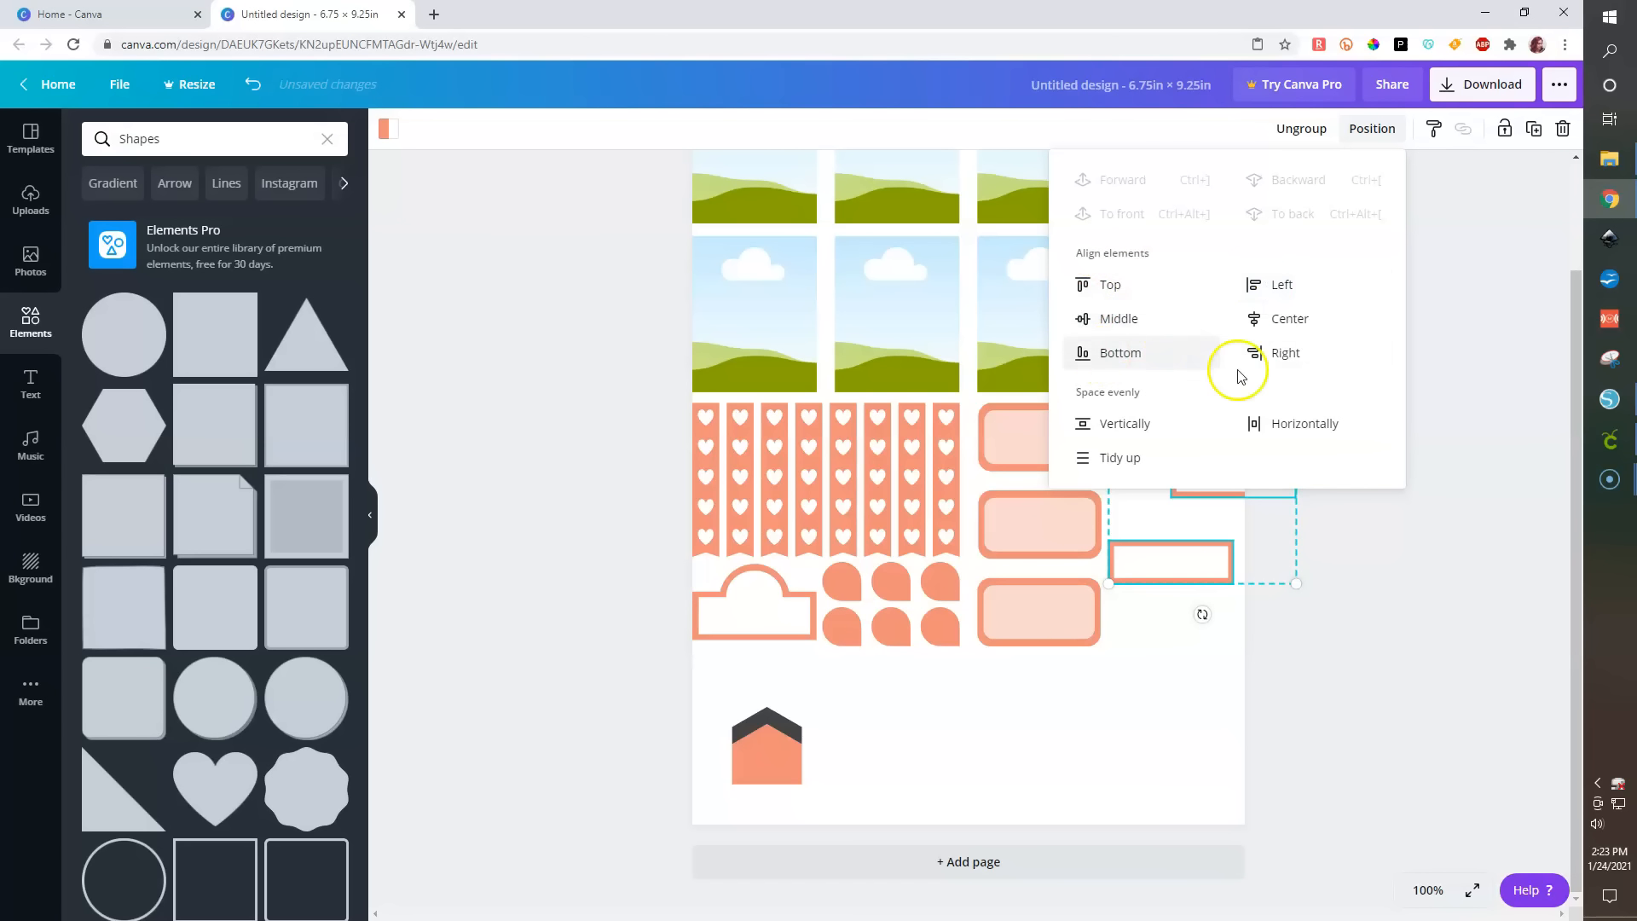
left_click(1277, 364)
left_click(1129, 425)
- Move the lowest bar further down, then align all bars left and space them evenly vertically
left_click(1425, 586)
left_click_drag(1212, 565, 1158, 624)
left_click_drag(1403, 724, 1176, 395)
left_click(1370, 130)
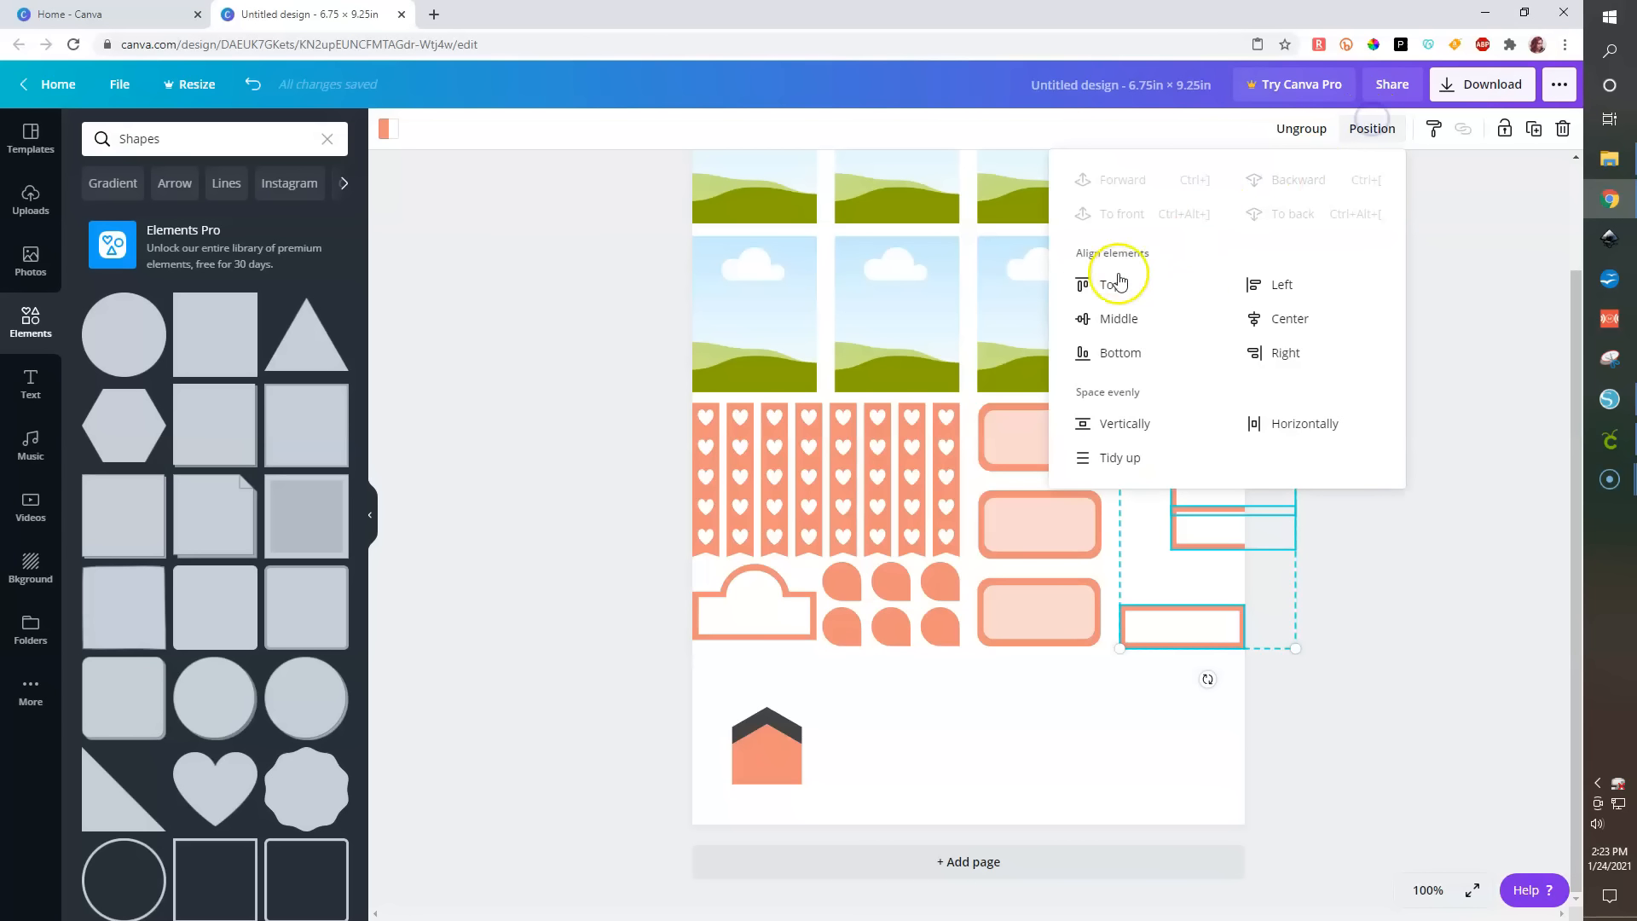
left_click(1271, 284)
left_click(1111, 427)
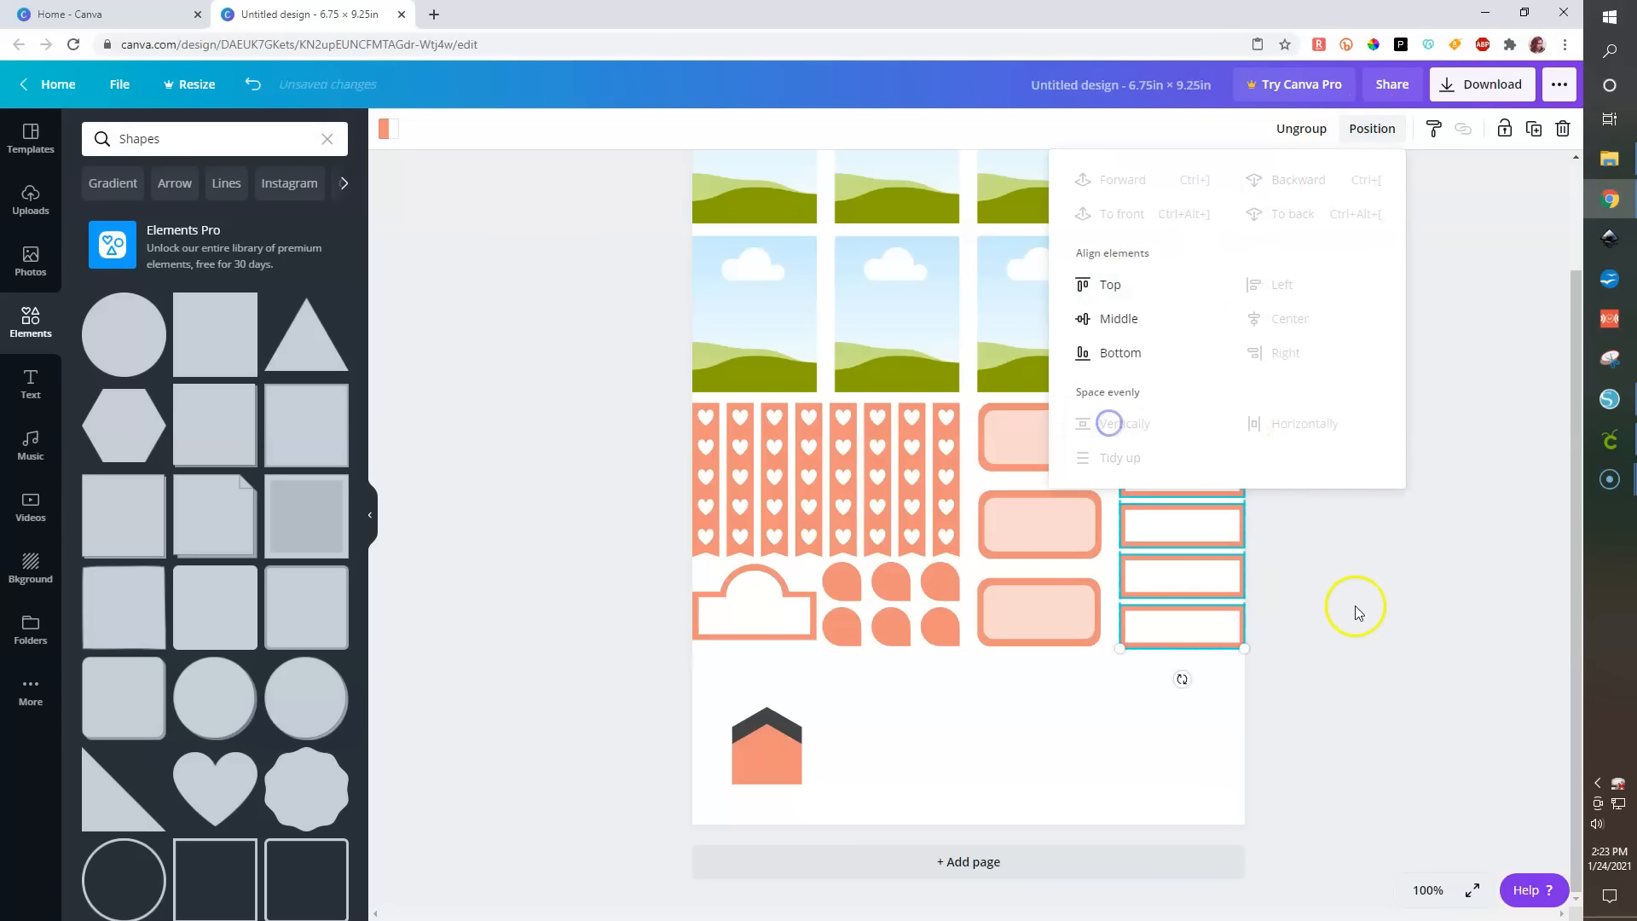
left_click(1355, 608)
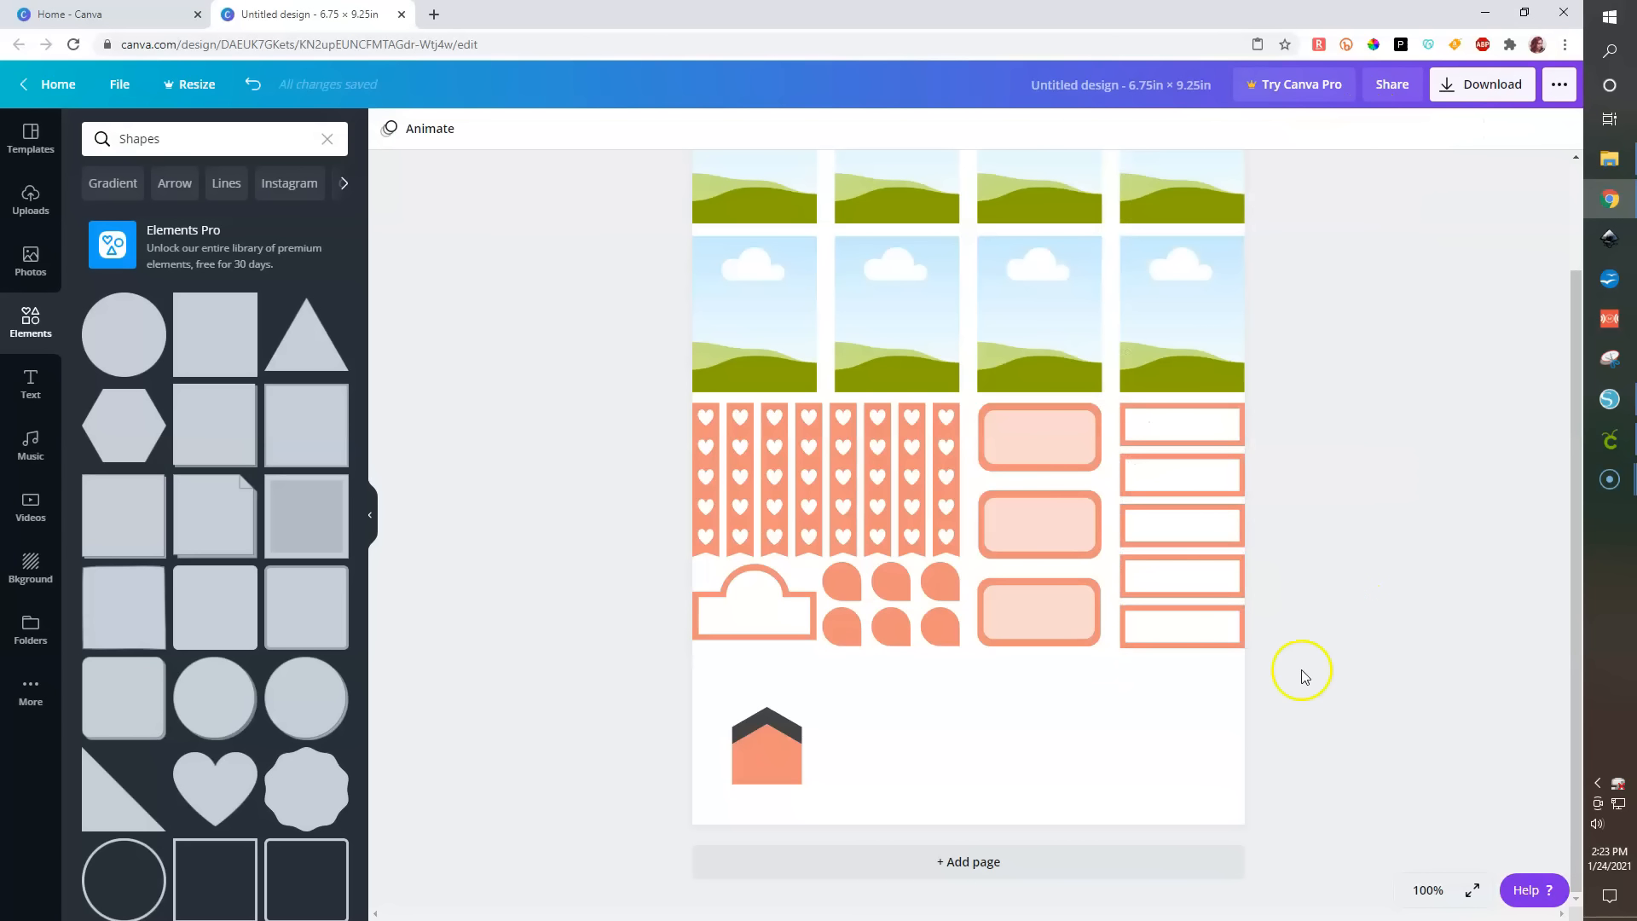
- Duplicate a label bar, move the copy below the hearts, ungroup it and delete its white inner bar
left_click(1199, 629)
key("ctrl+d")
left_click_drag(1203, 638, 943, 713)
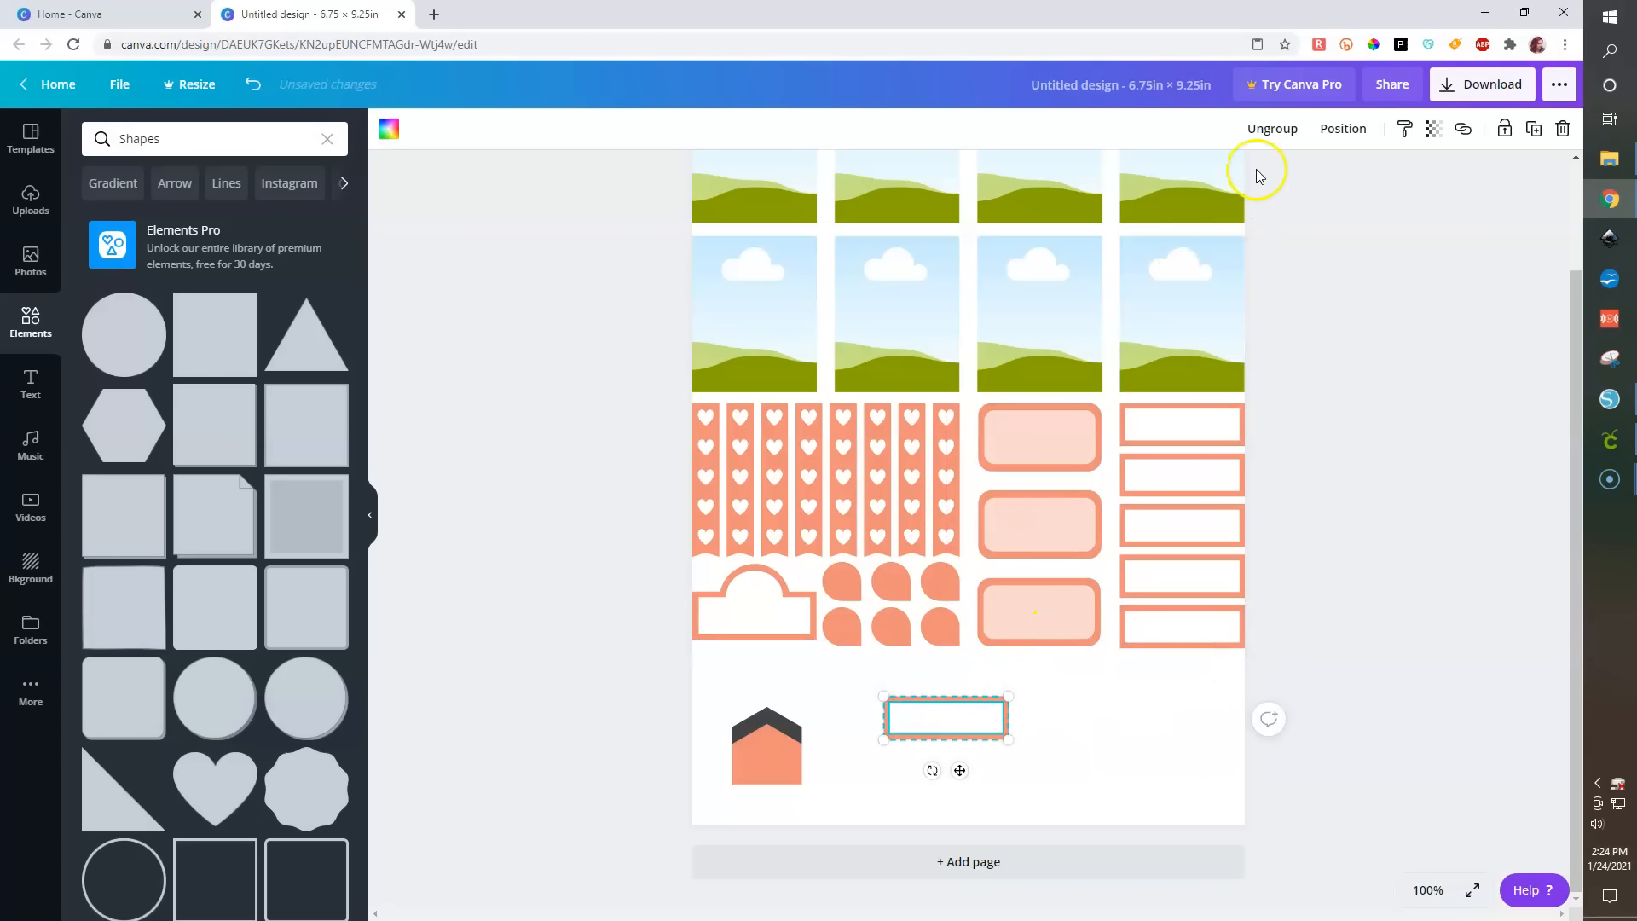
left_click(1264, 128)
left_click(943, 730)
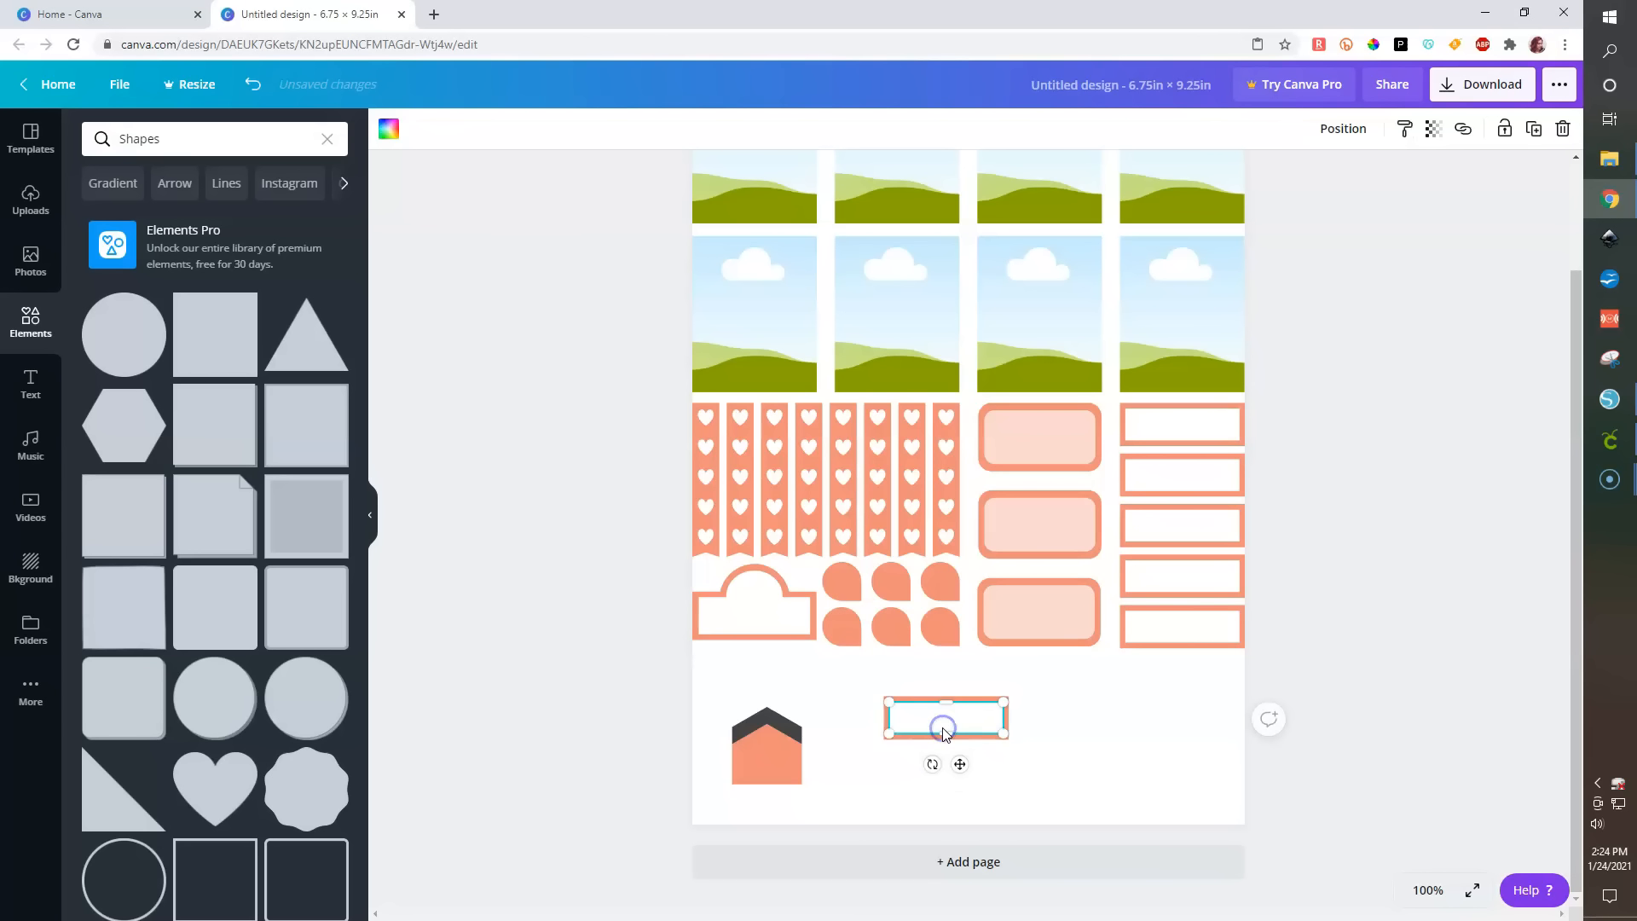
key("Delete")
- Rotate the dark-and-orange corner graphic 90° and shrink it to about 0.6 in beside the orange bar's left end
left_click(762, 758)
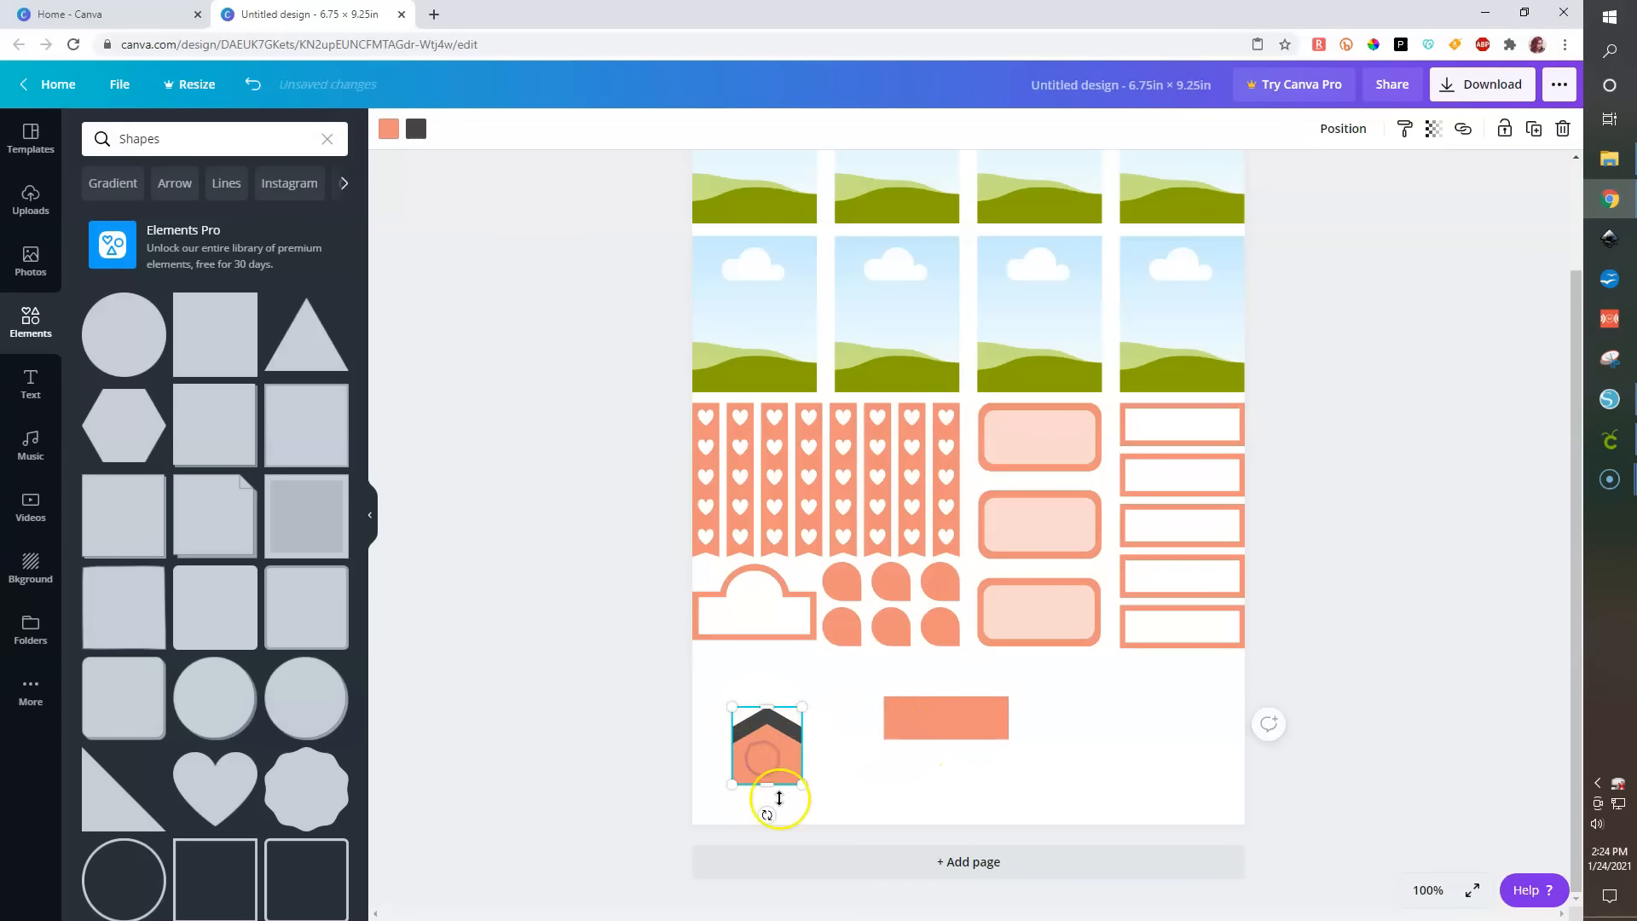
left_click_drag(745, 814, 648, 744)
left_click(917, 721)
left_click(751, 742)
left_click(970, 724)
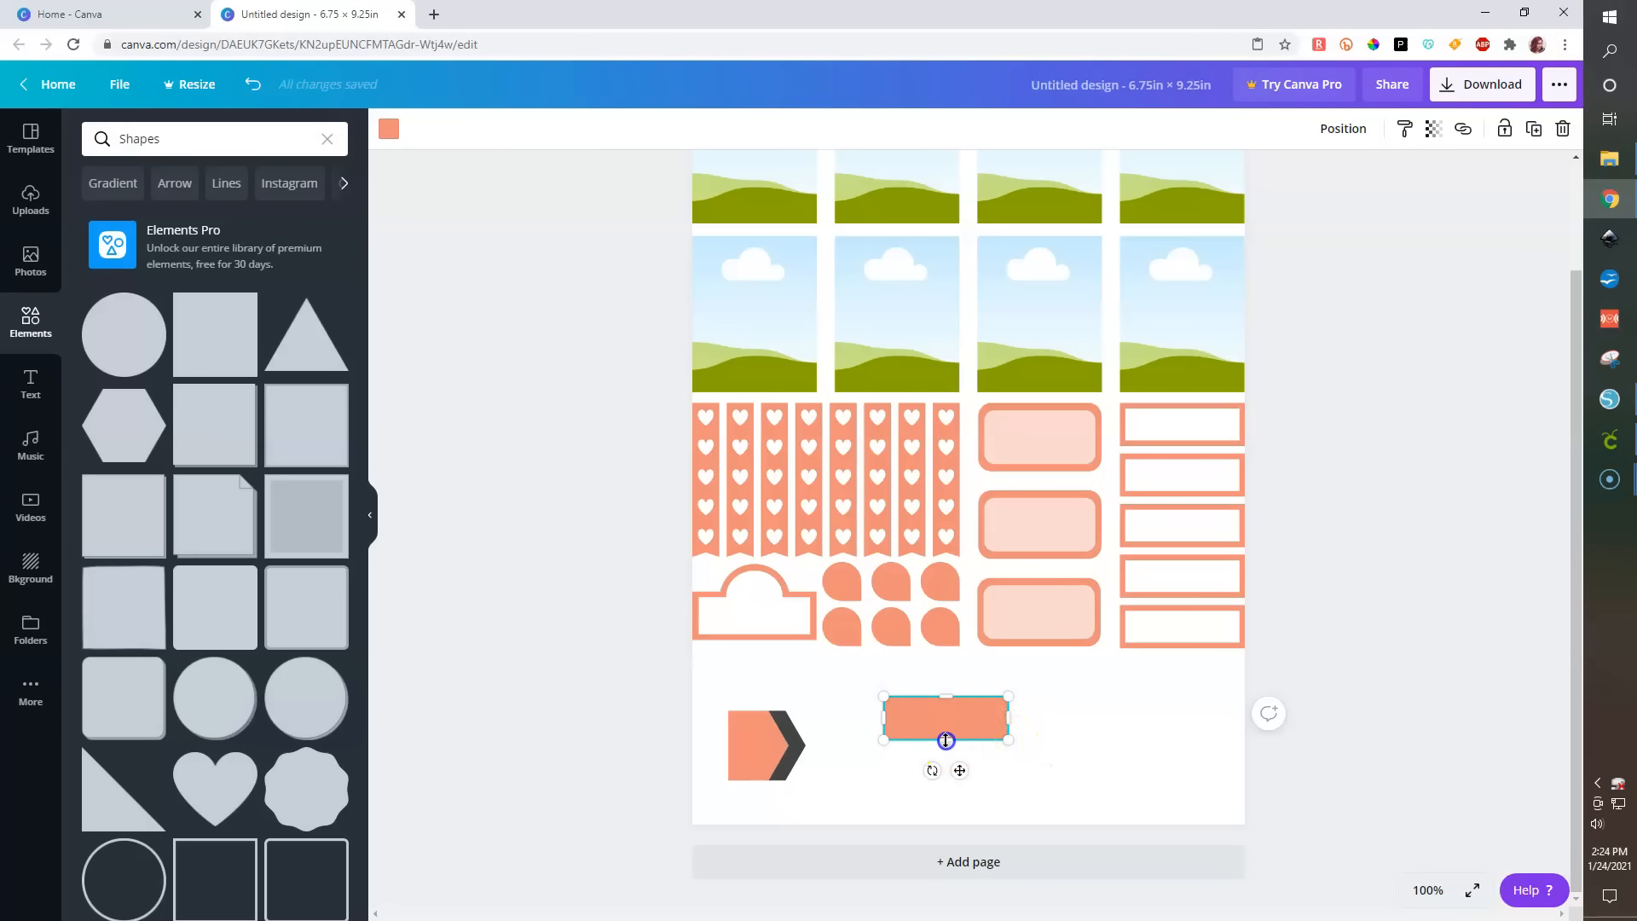
left_click_drag(946, 737, 946, 740)
left_click(747, 742)
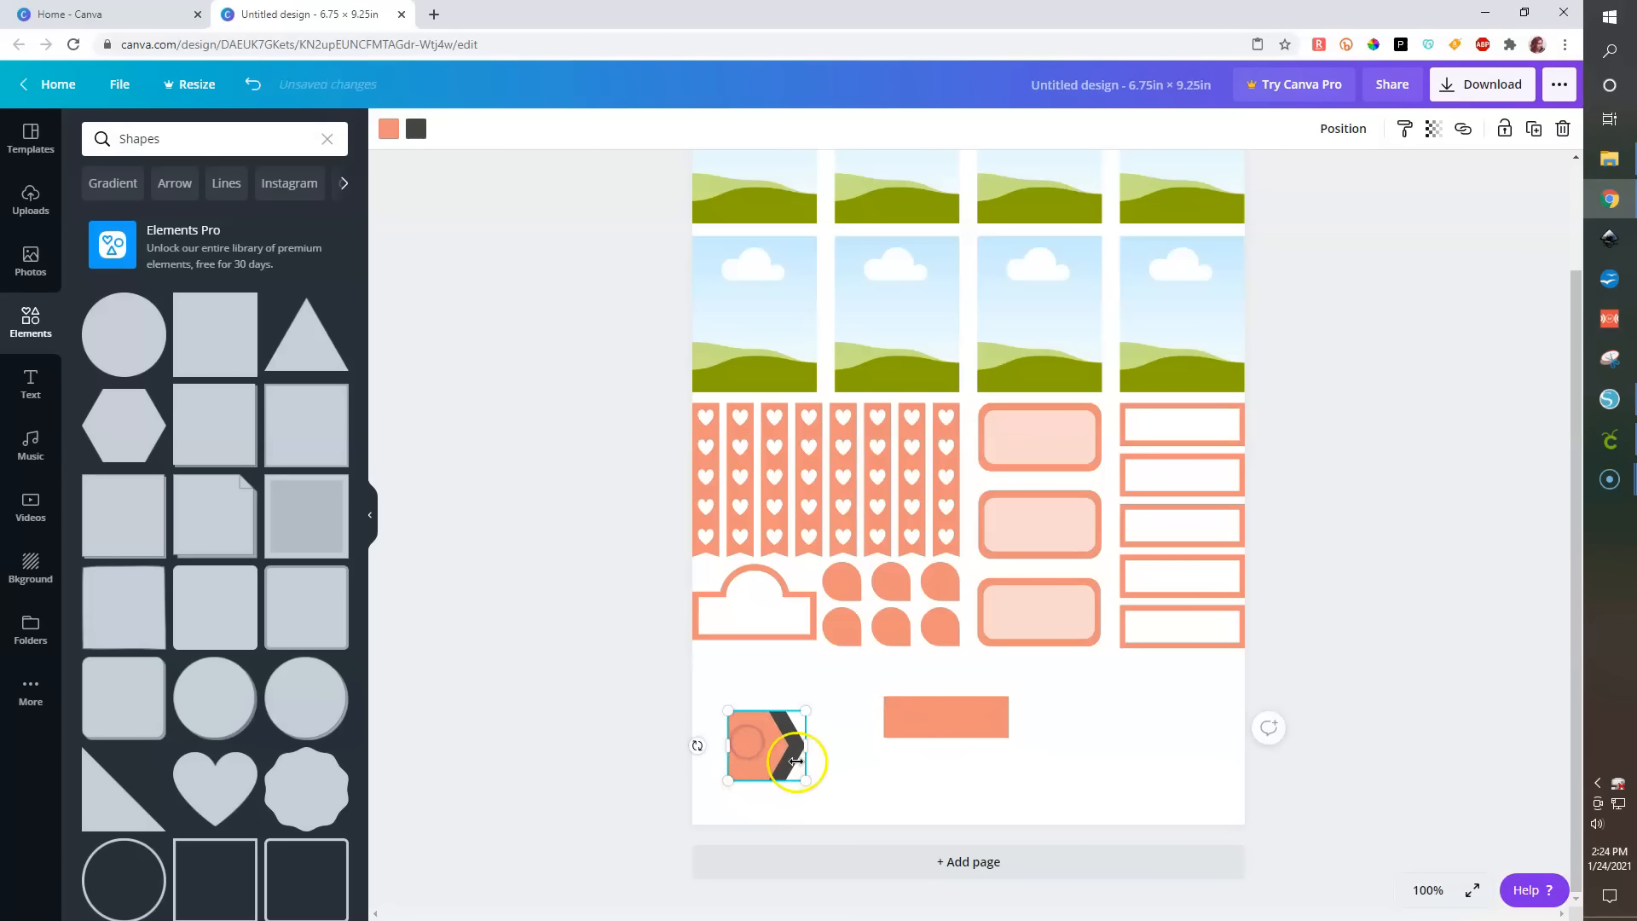
left_click_drag(795, 771, 846, 716)
left_click(1335, 129)
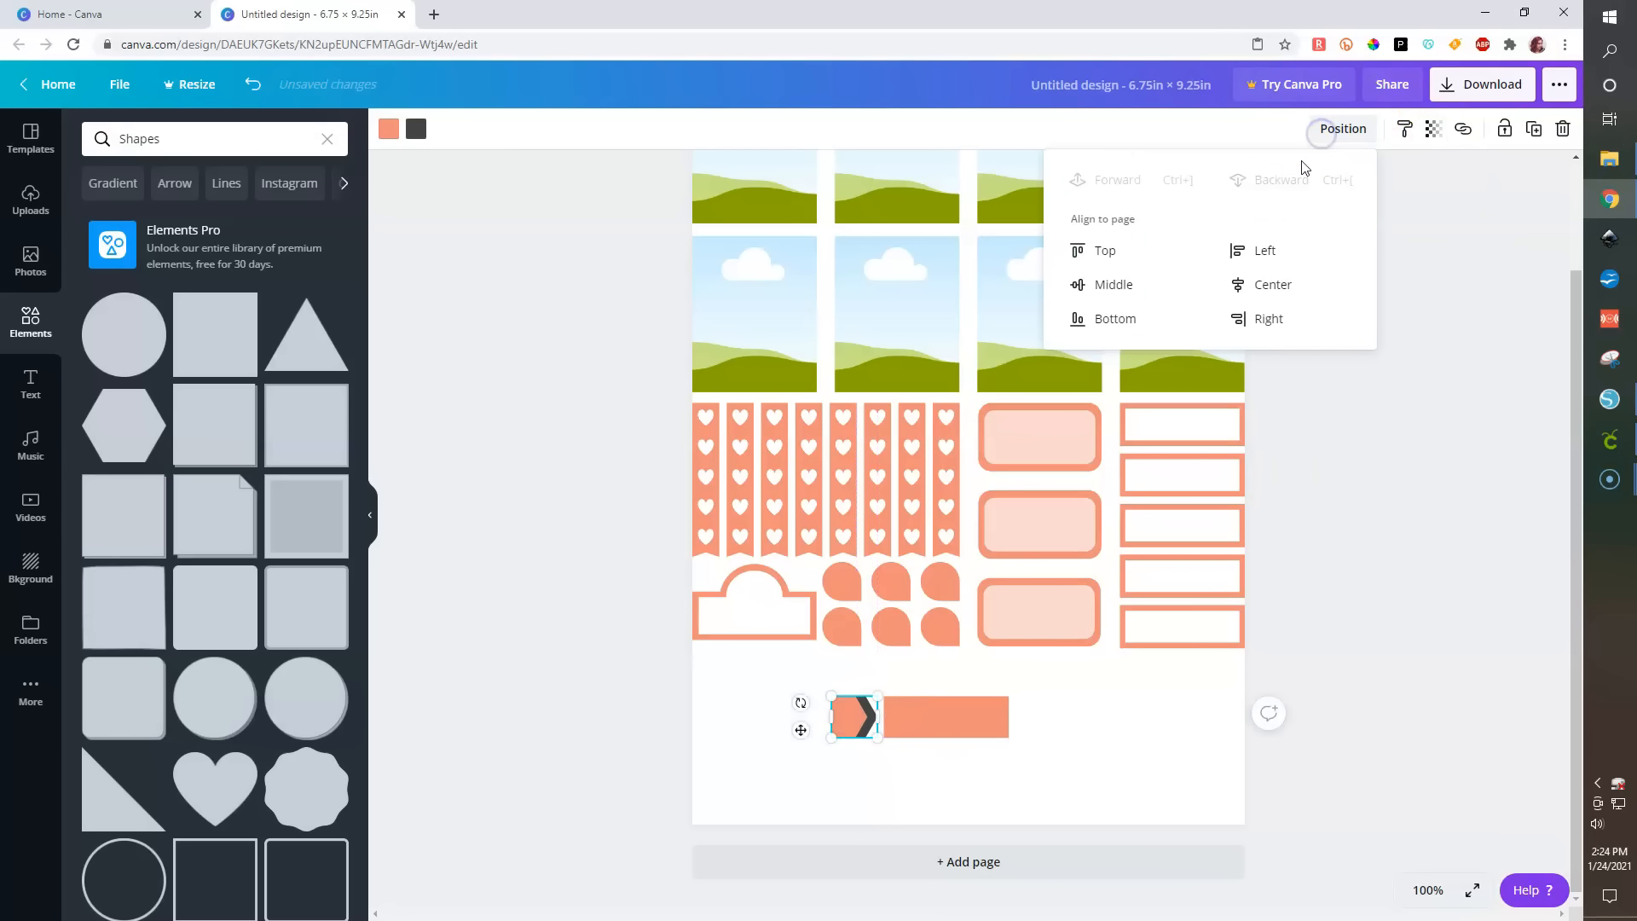
left_click(1102, 250)
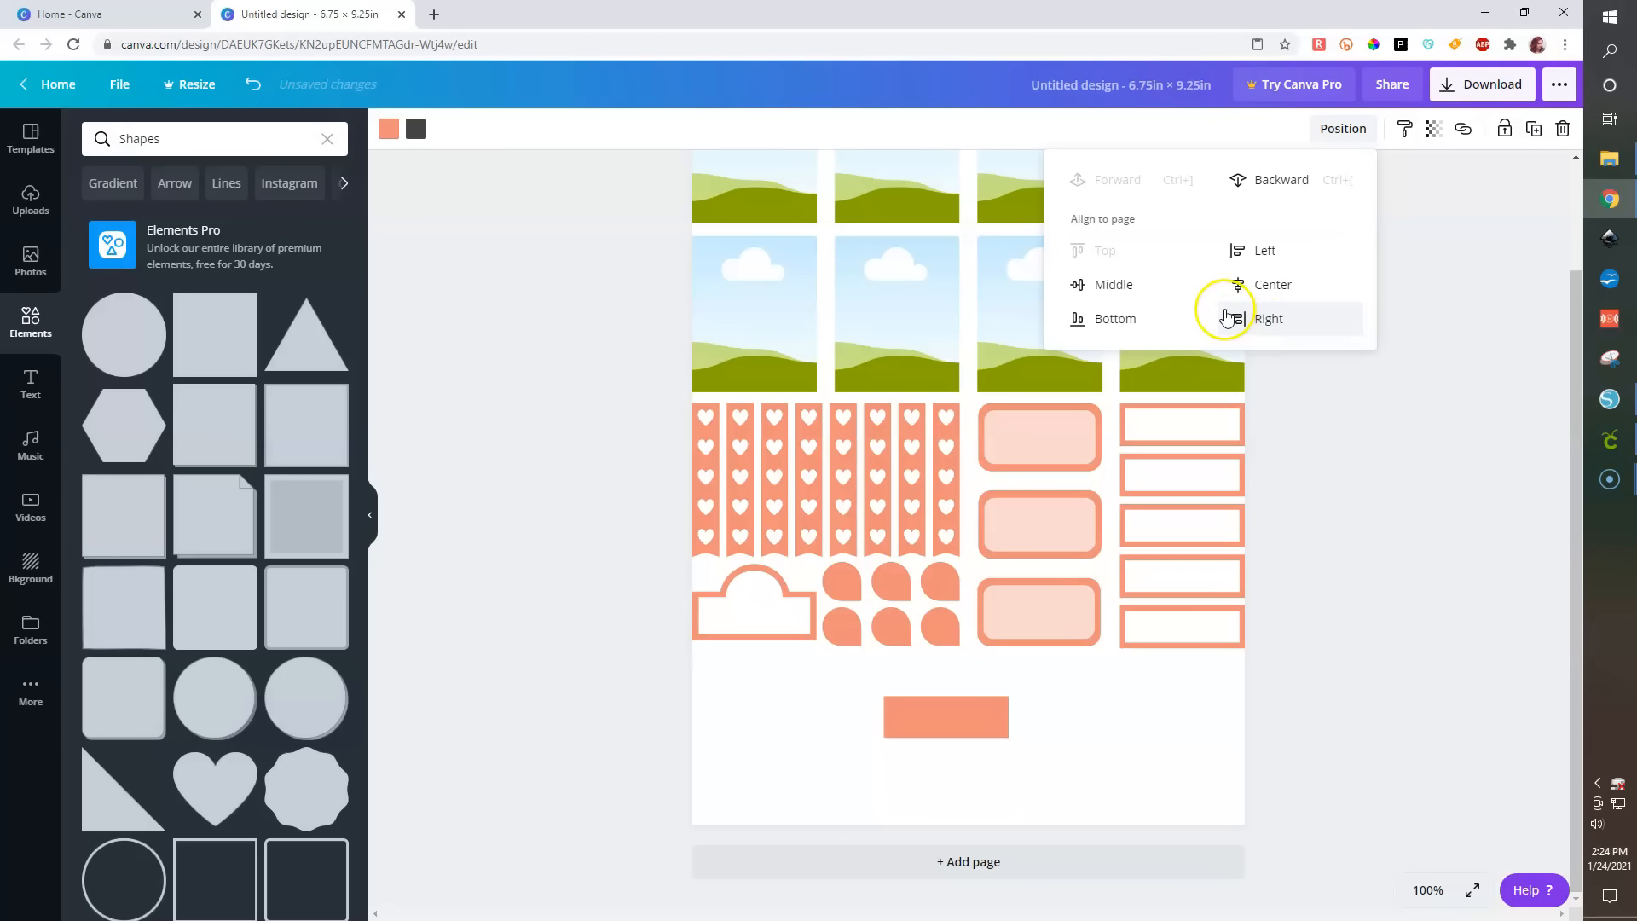
key("ctrl+z")
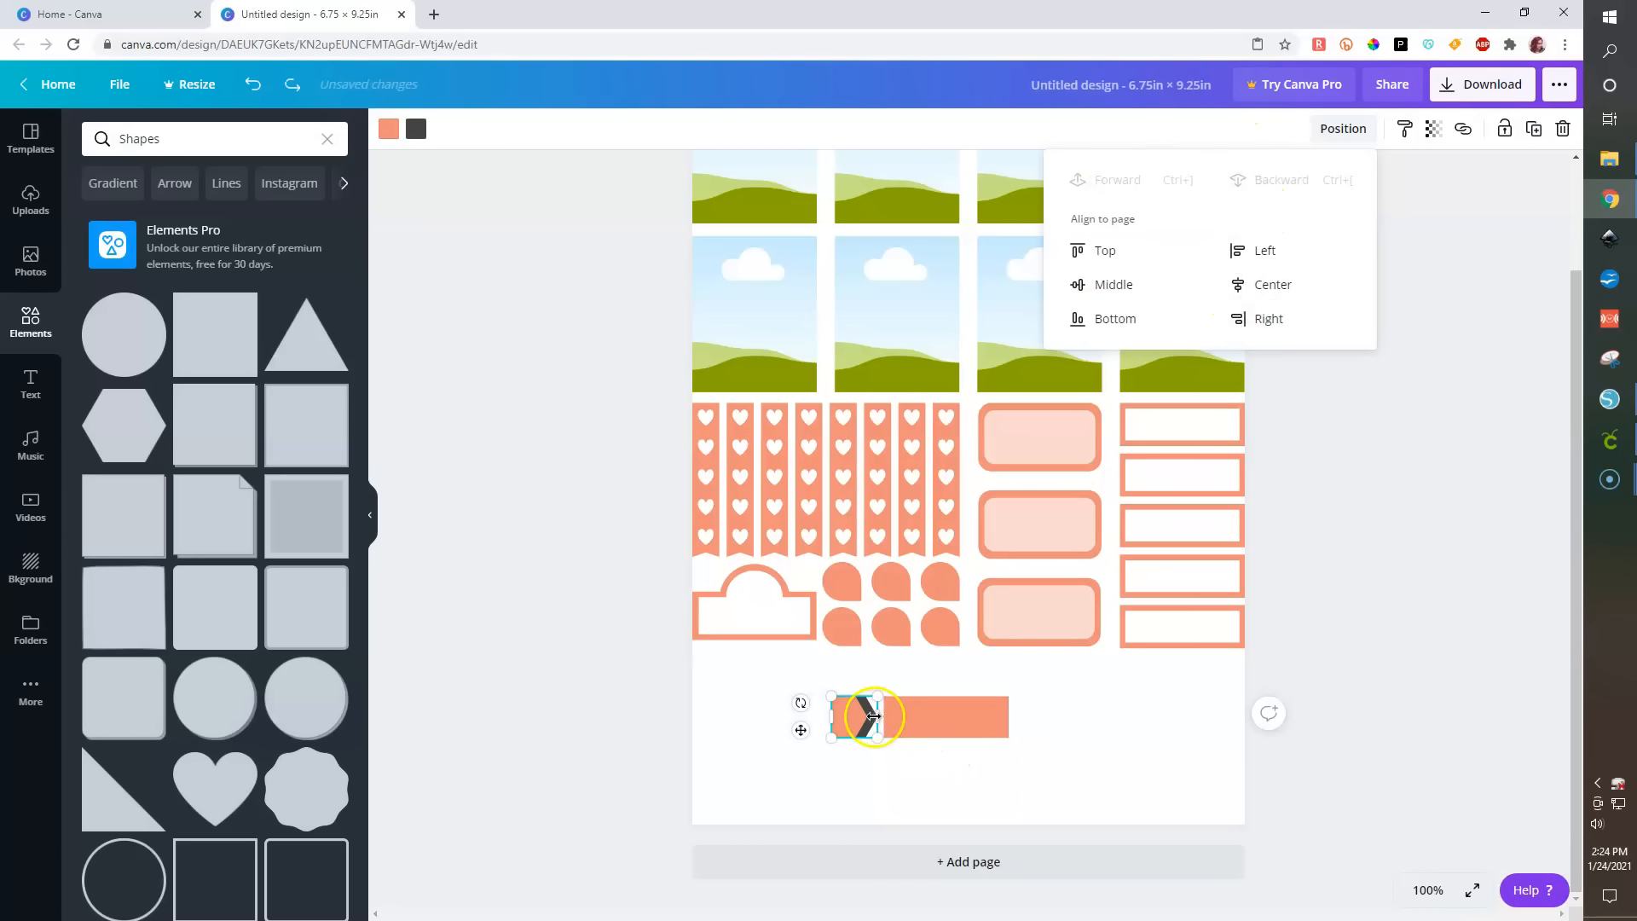
- Move the arrow graphic to the bar's right end and recolor its orange part light gray
left_click(918, 723)
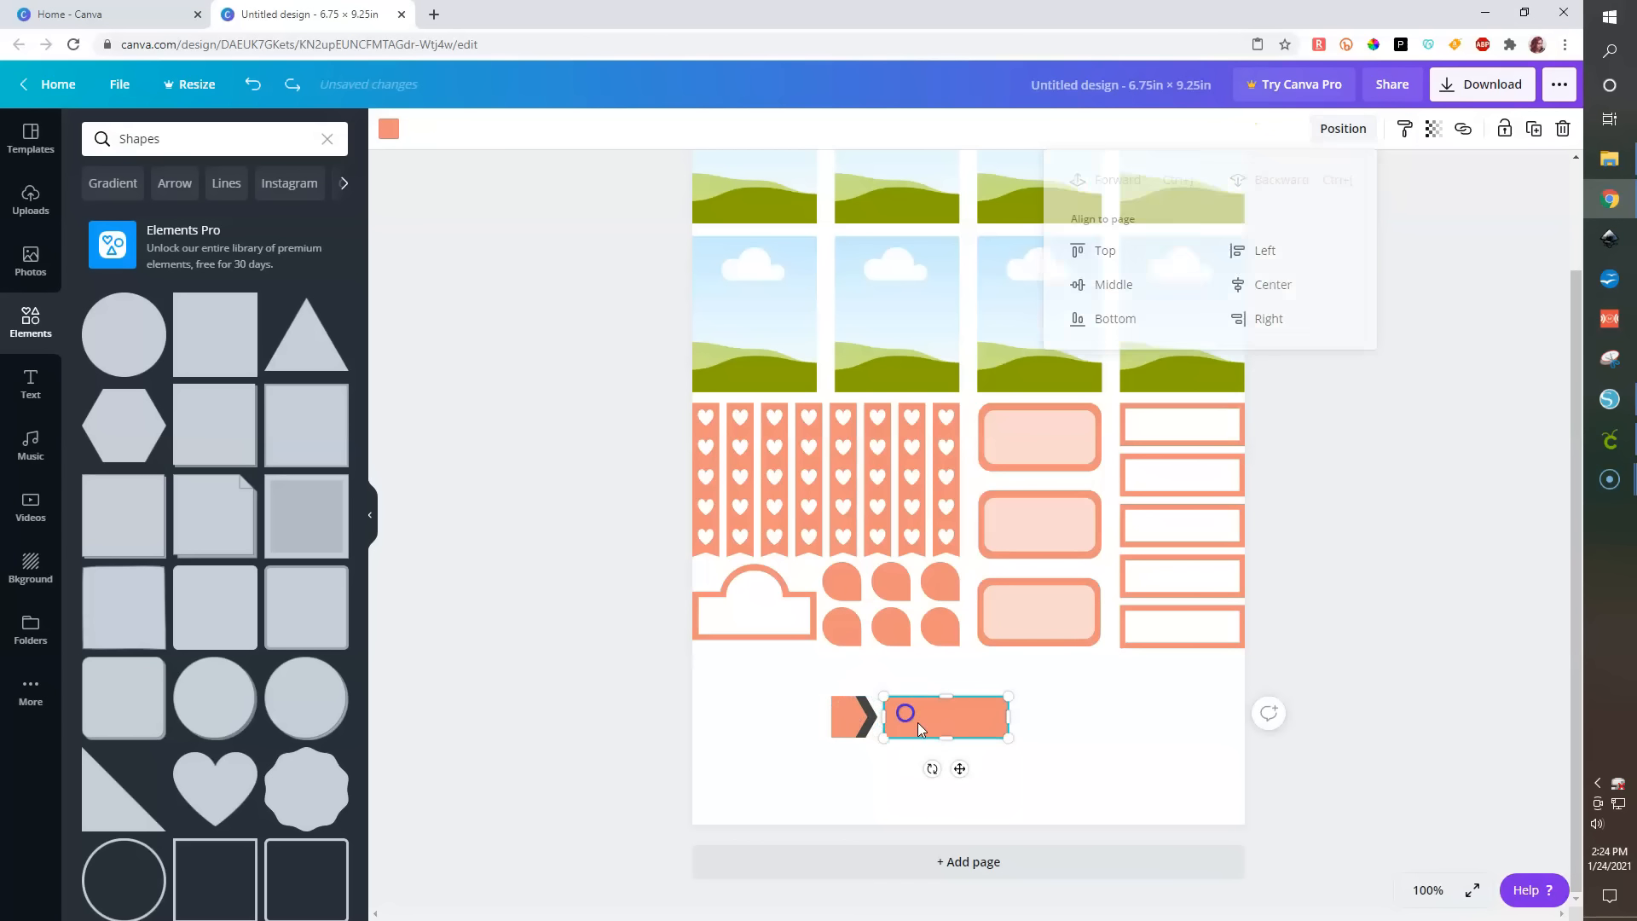
left_click(1327, 129)
left_click(861, 720)
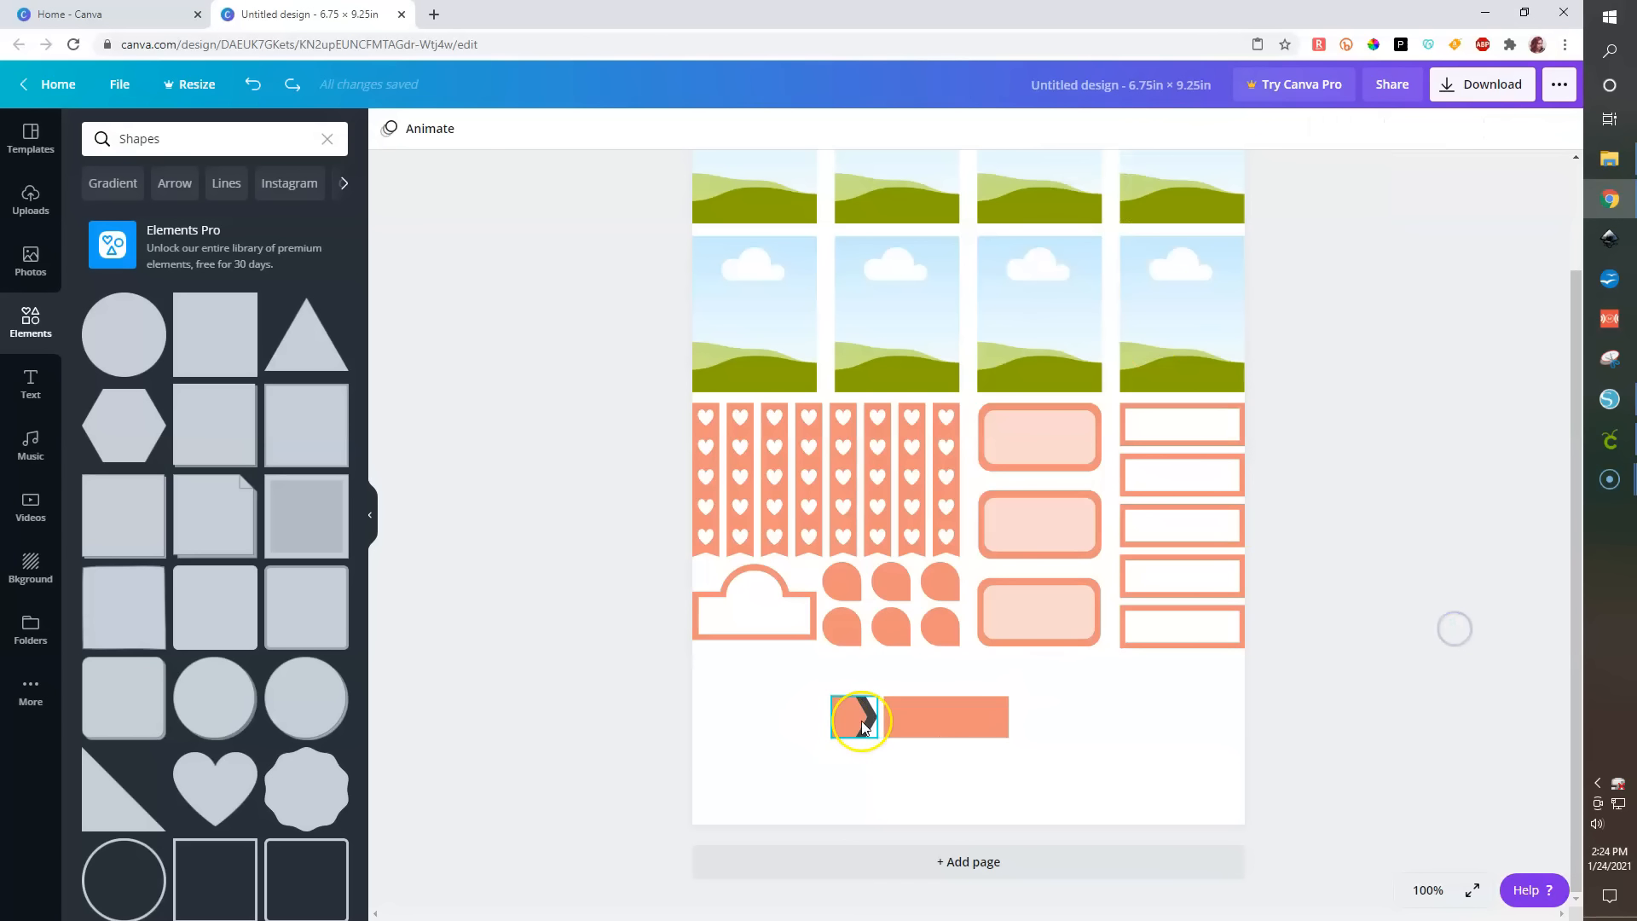
left_click_drag(833, 717, 1026, 750)
left_click(388, 128)
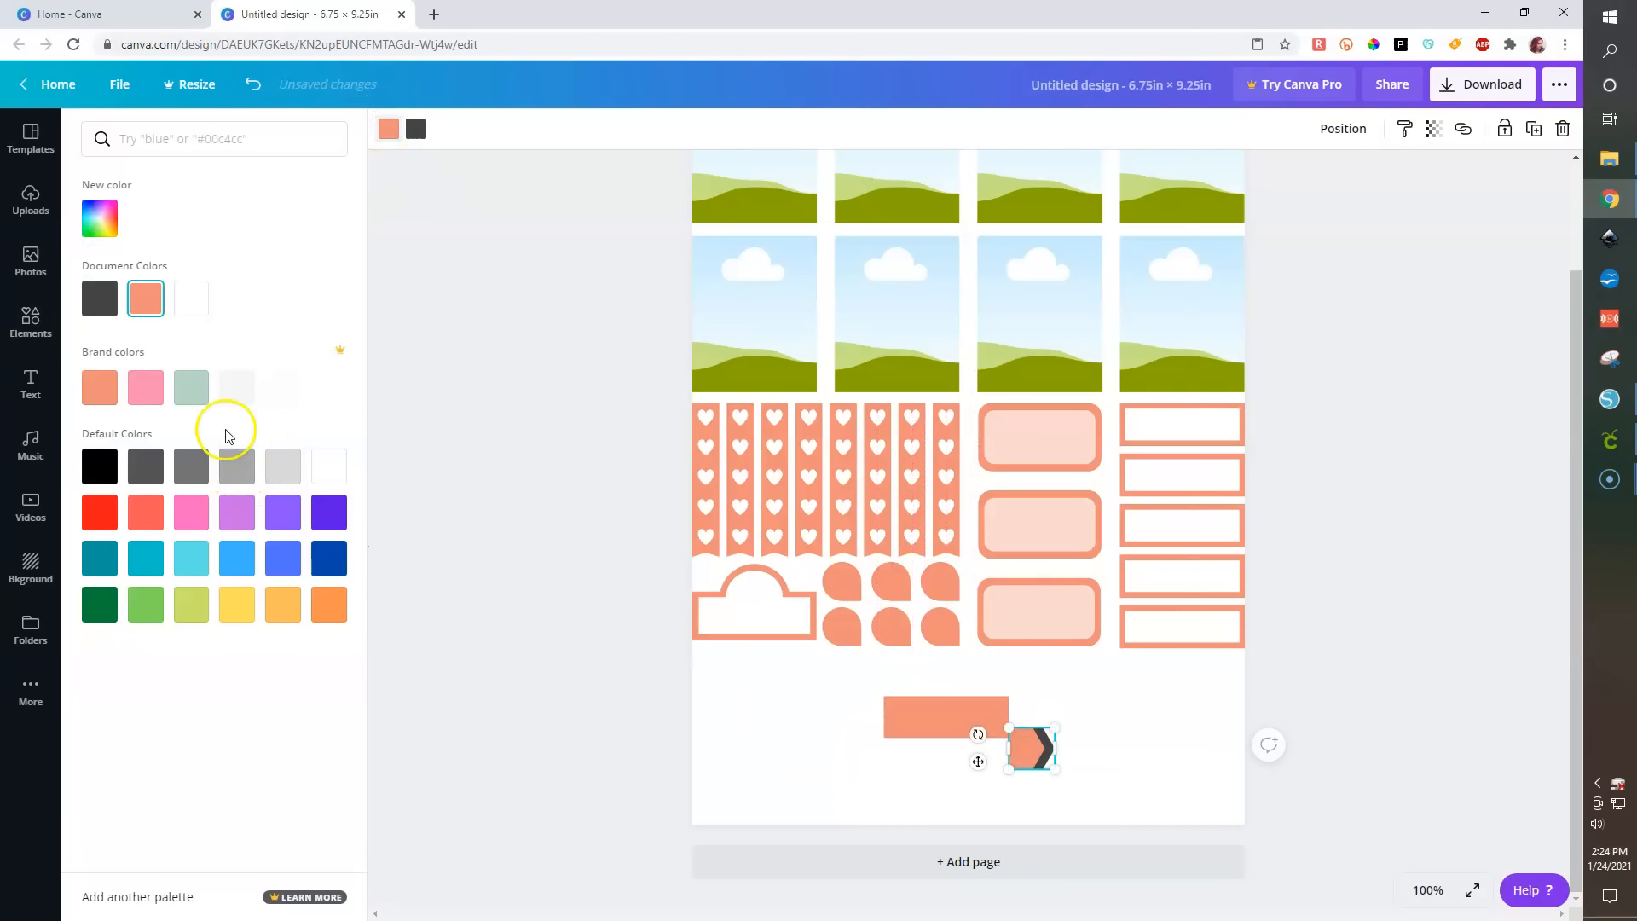
left_click(283, 468)
- Bring the arrow graphic forward and place it over the orange bar's left end
left_click(1162, 778)
left_click(1026, 748)
left_click_drag(1027, 745, 931, 735)
left_click(1335, 136)
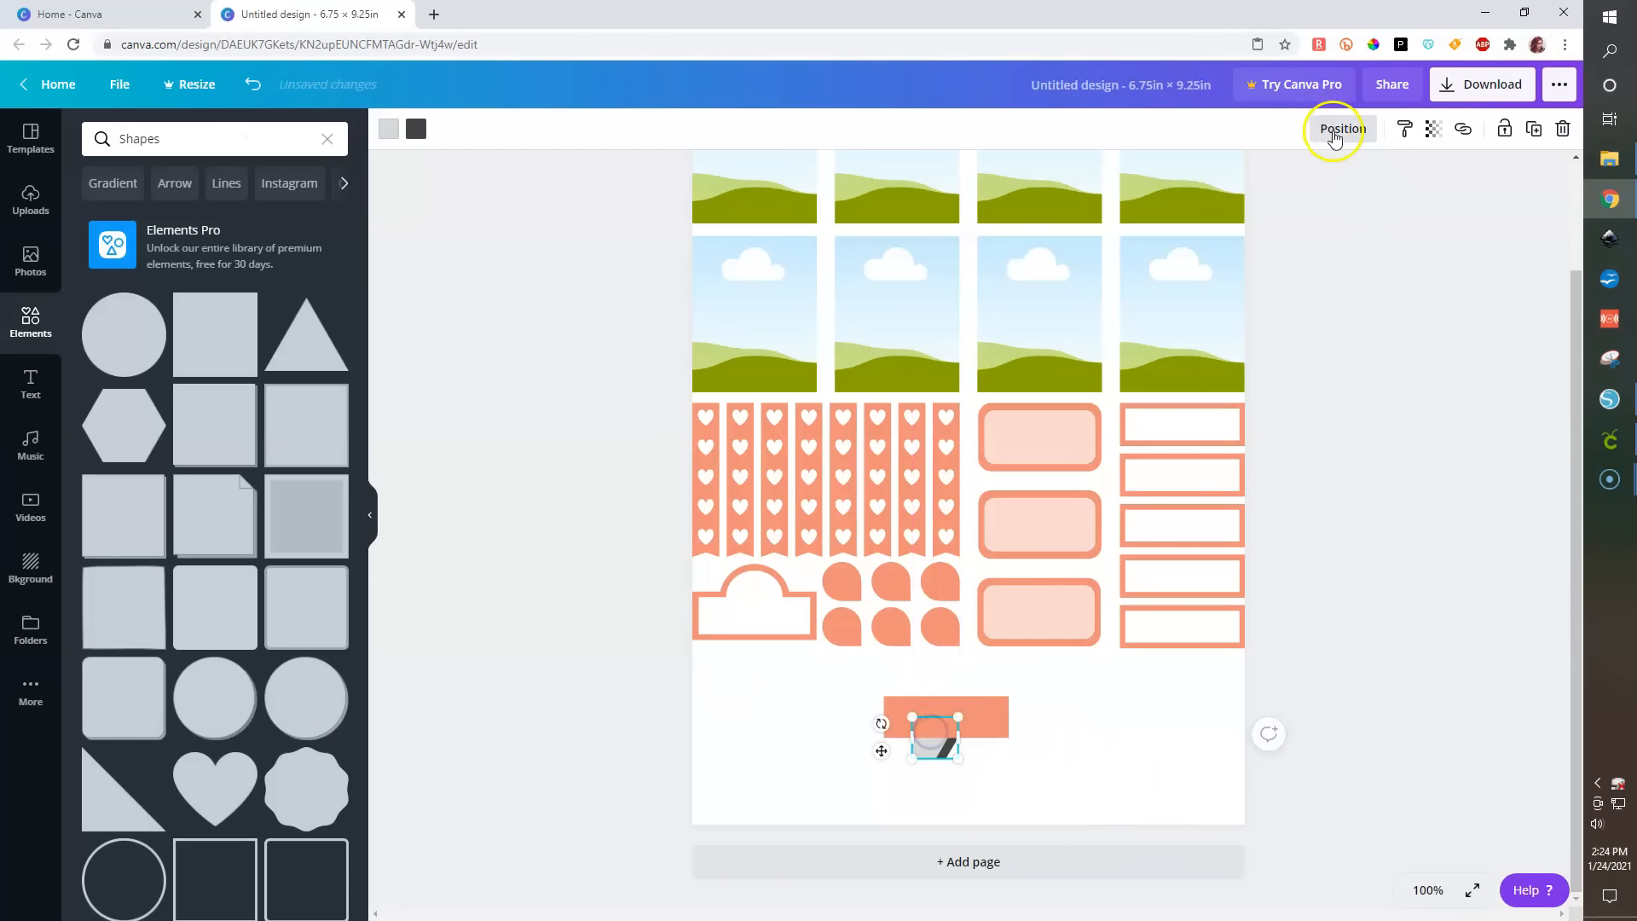
left_click(1087, 179)
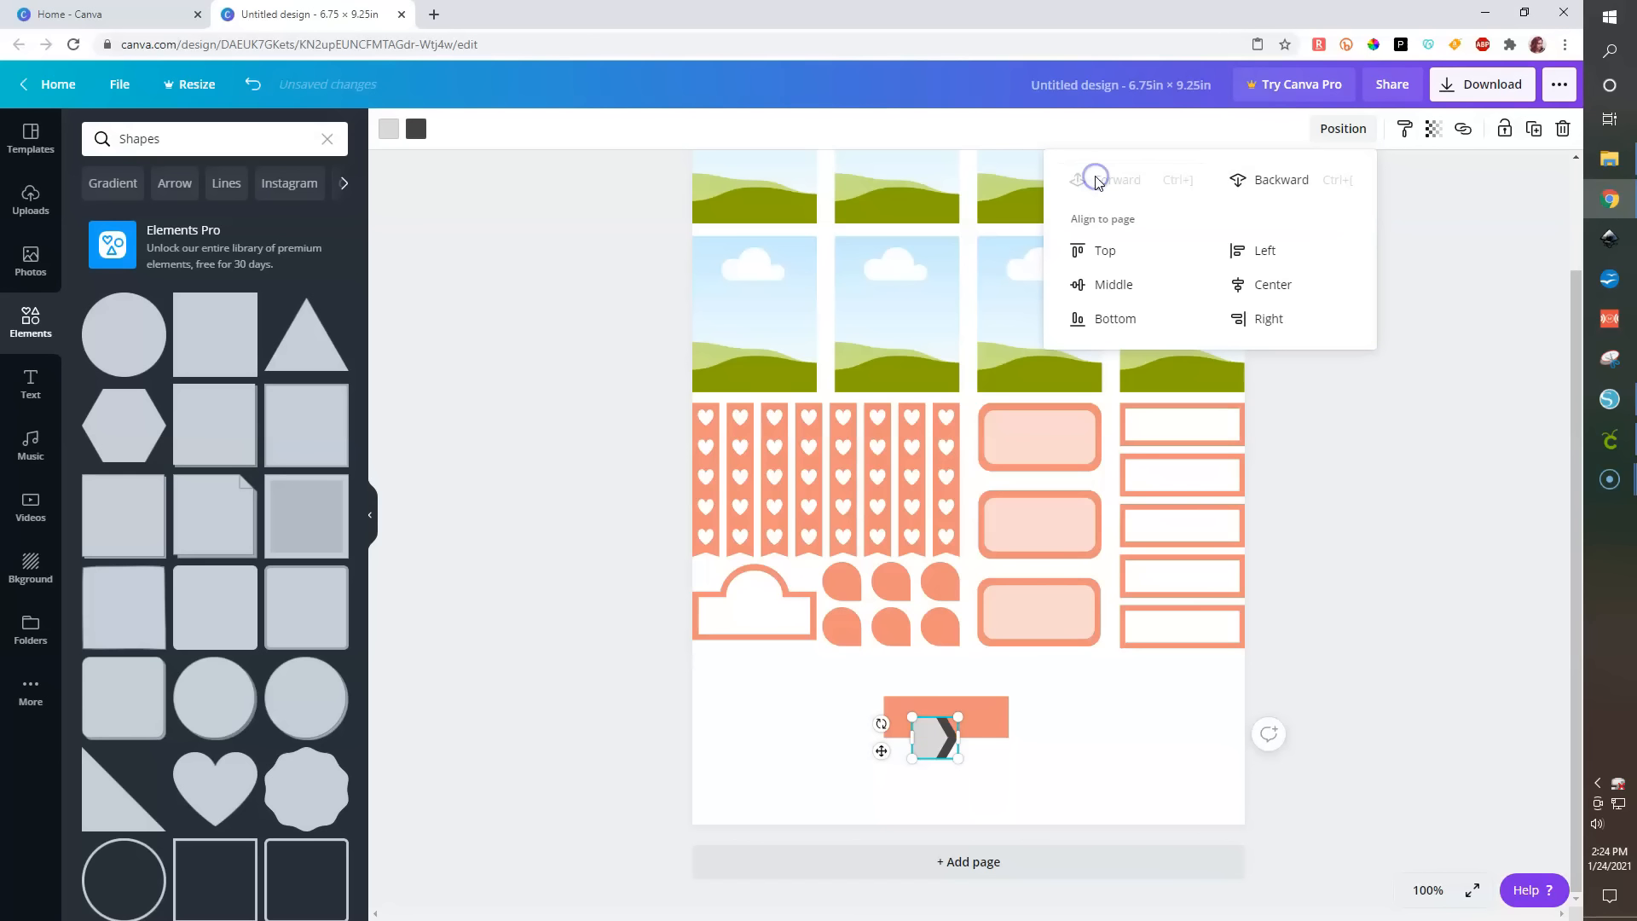
left_click(1100, 763)
left_click_drag(937, 747, 904, 725)
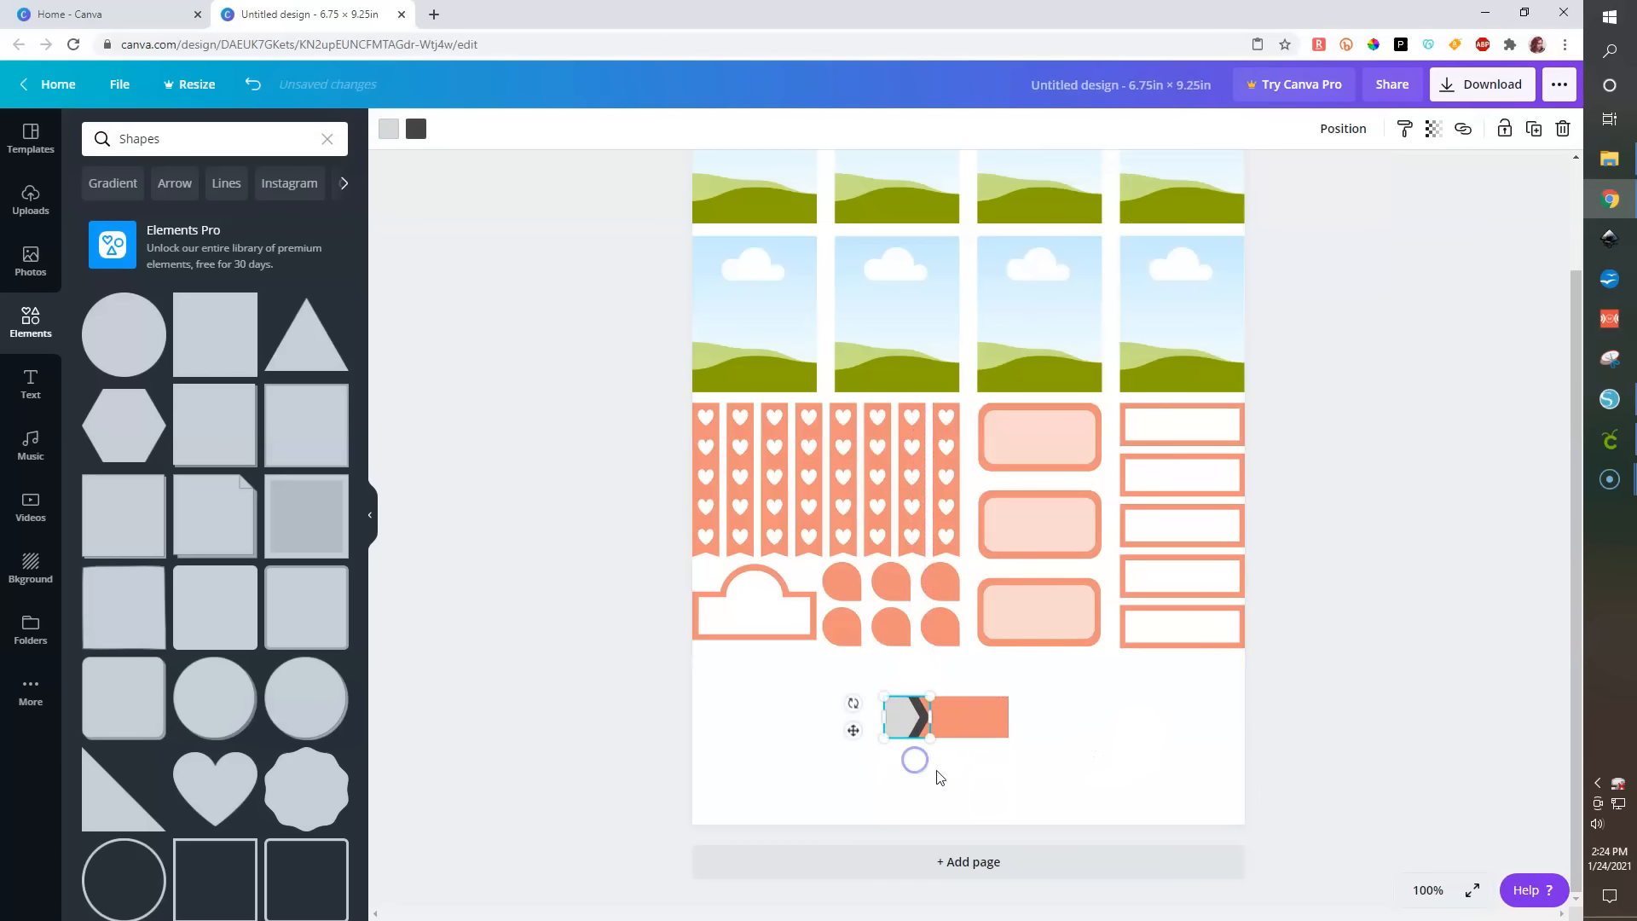
- Select the arrow graphic and the orange bar together and align their middles
left_click(1079, 801)
left_click(892, 707)
left_click(981, 718, "shift")
left_click(1364, 128)
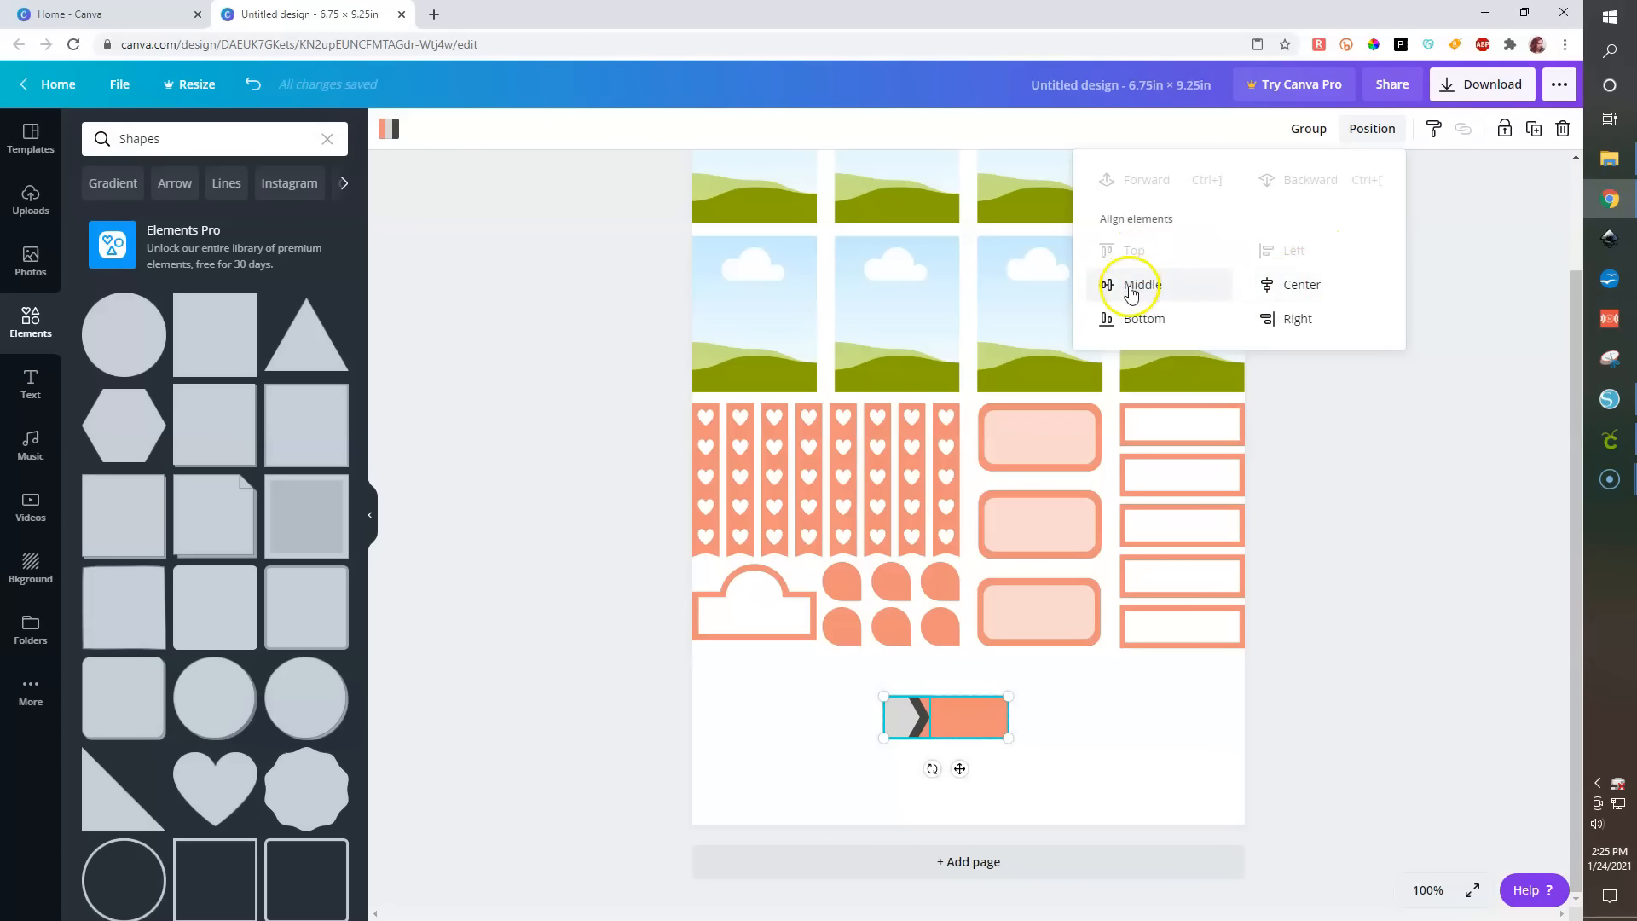
left_click(1333, 669)
left_click(944, 775)
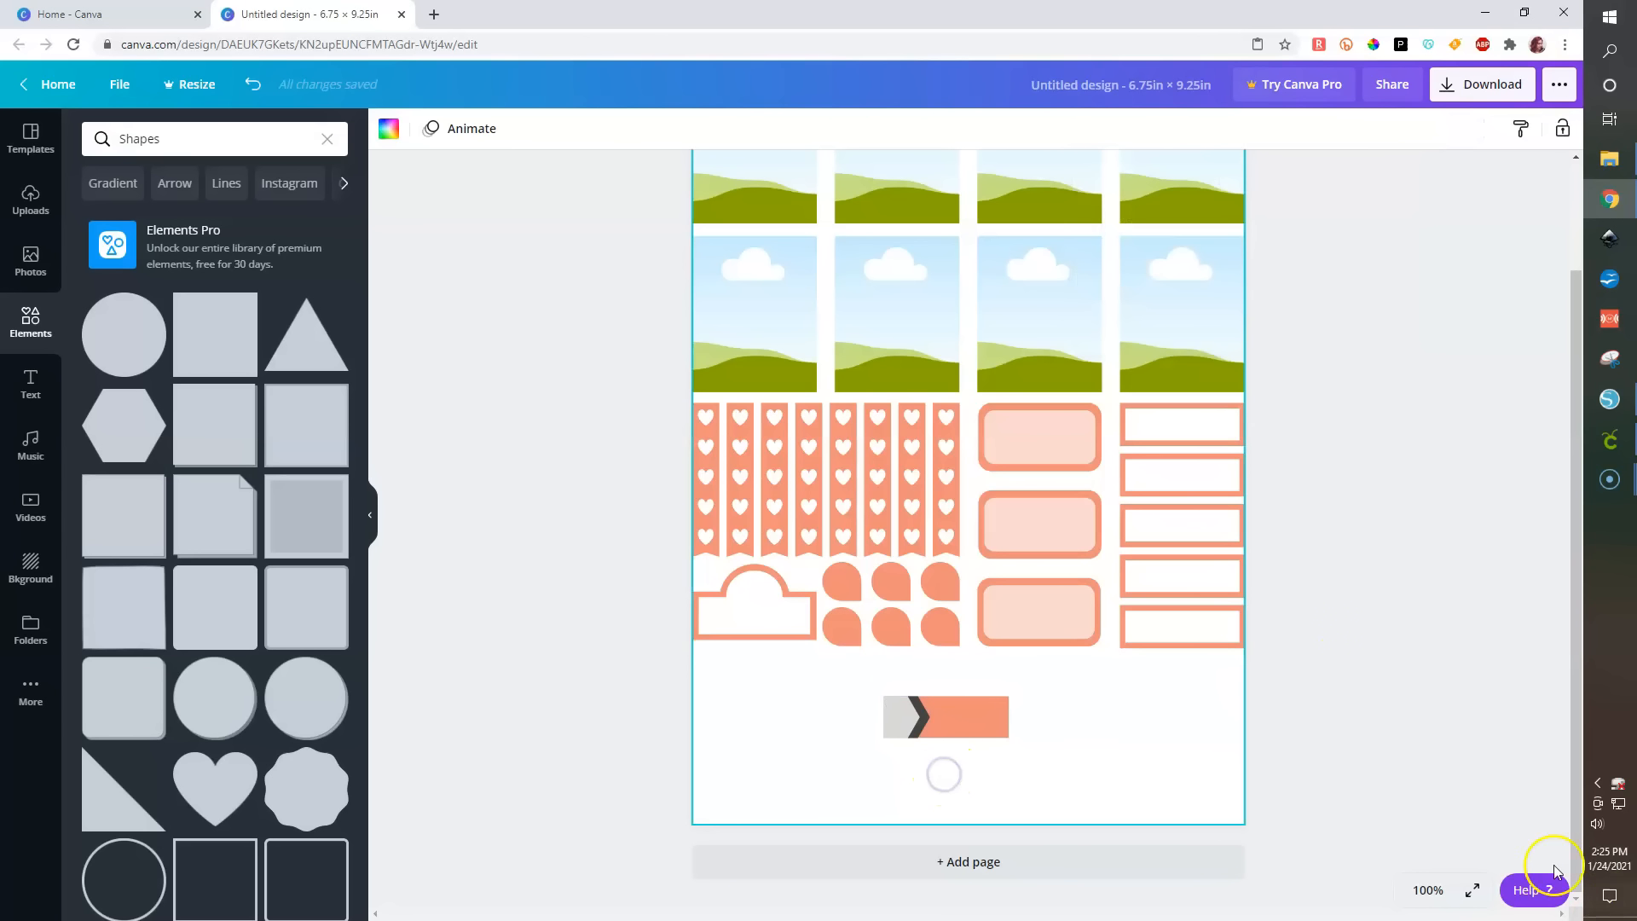
- Zoom to 200% and make the arrow graphic fully white with transparency 51
left_click(1420, 891)
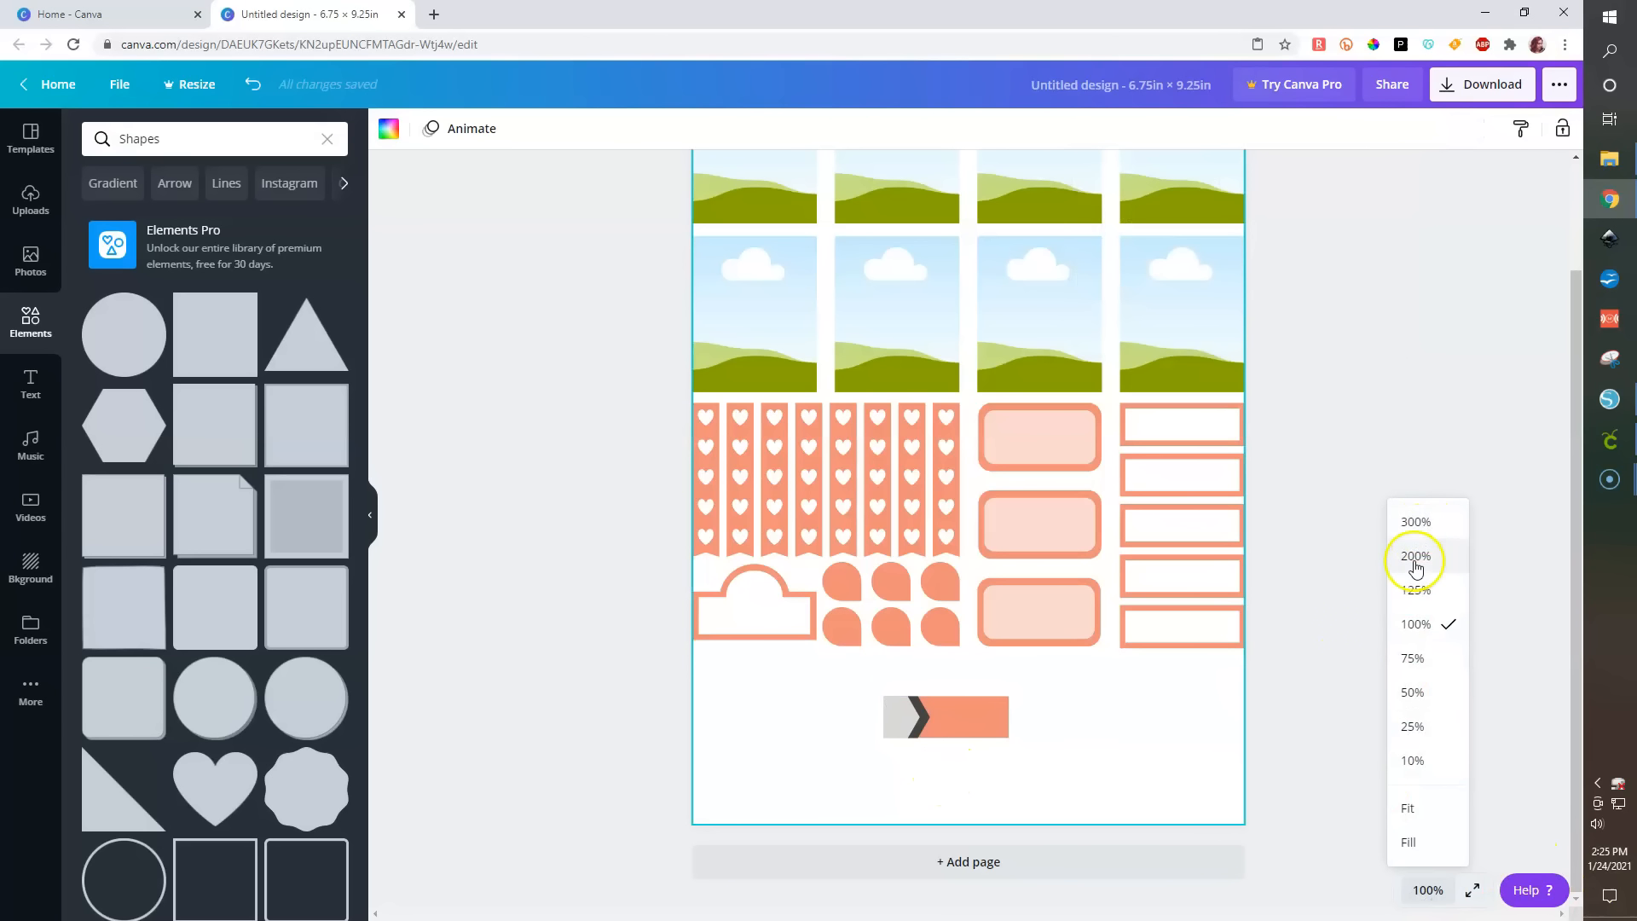
left_click(1415, 558)
scroll(812, 661, "down", 3)
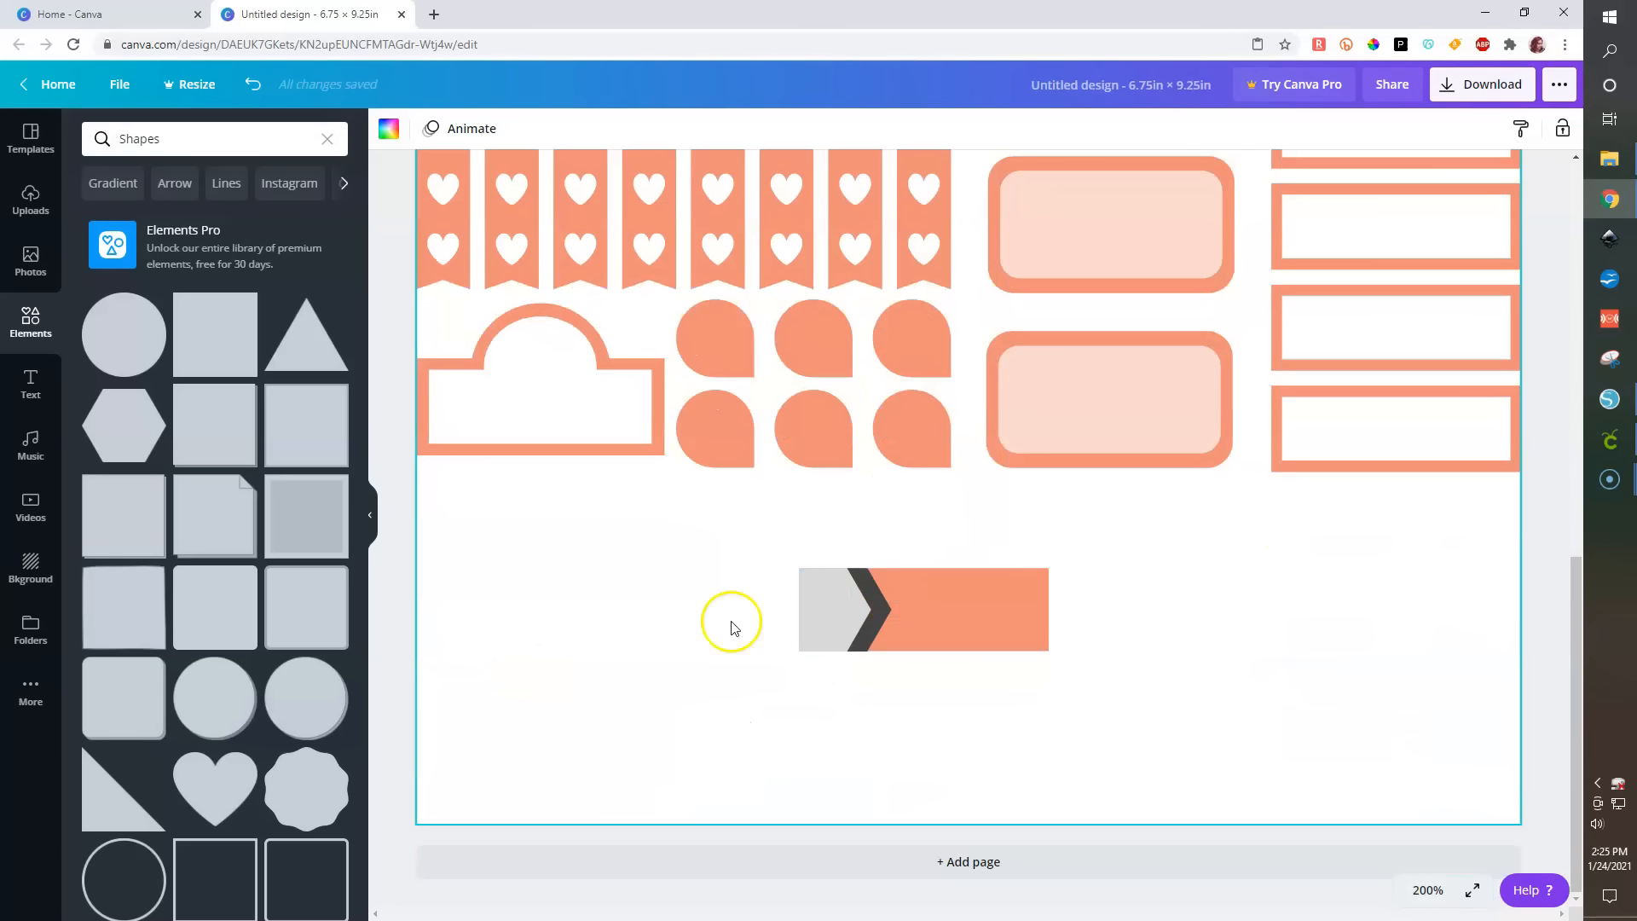
left_click(821, 614)
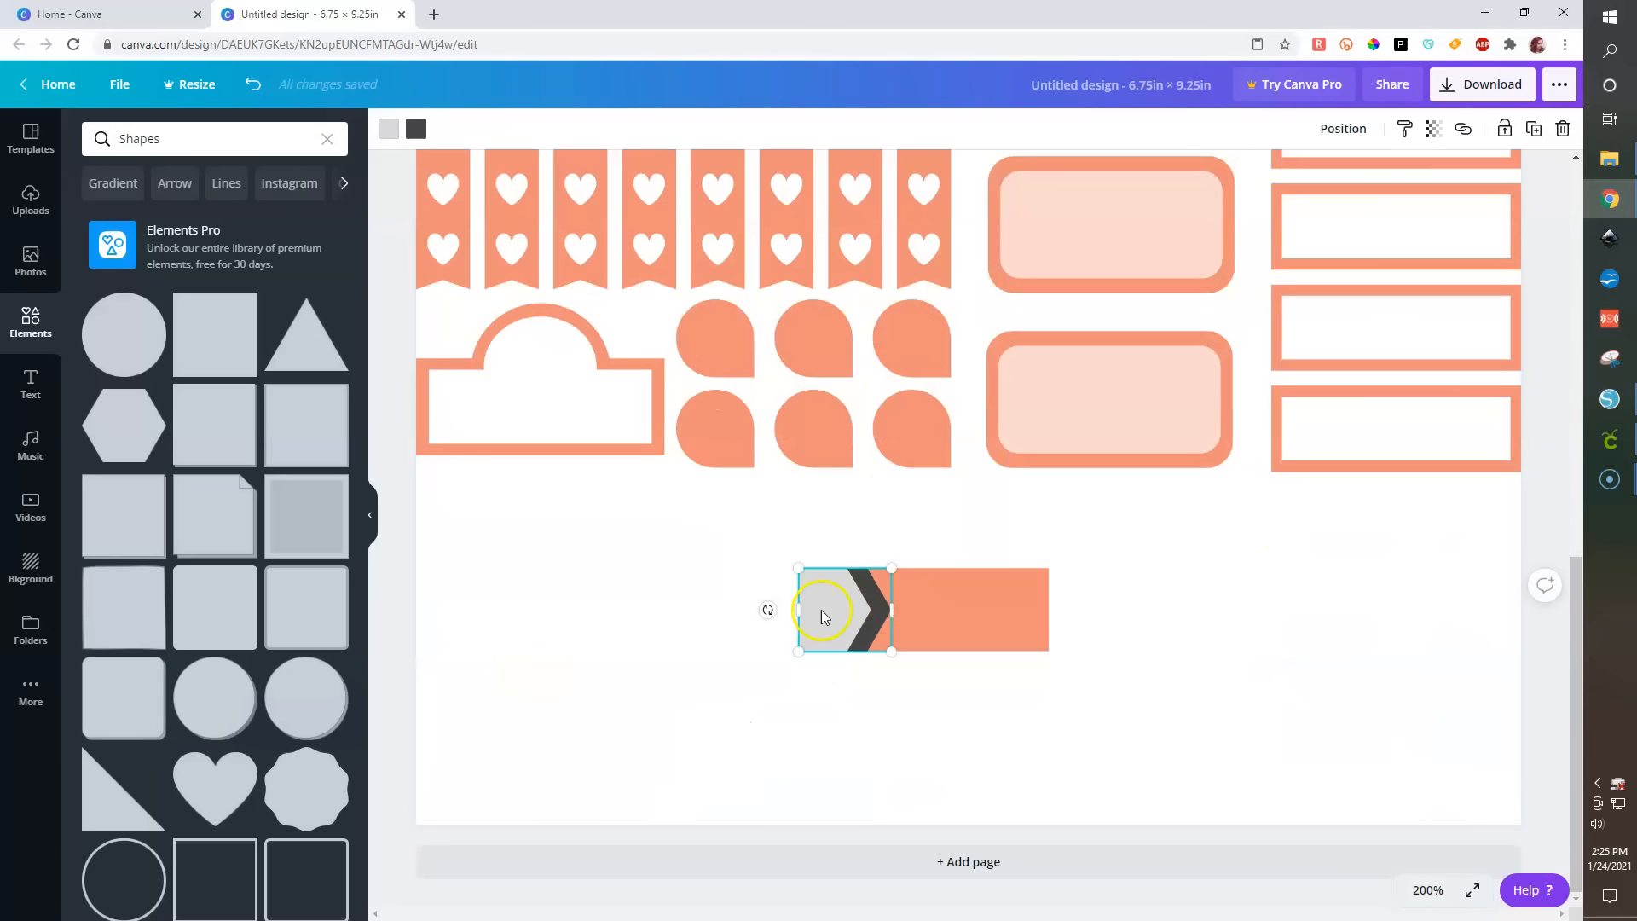
left_click(380, 129)
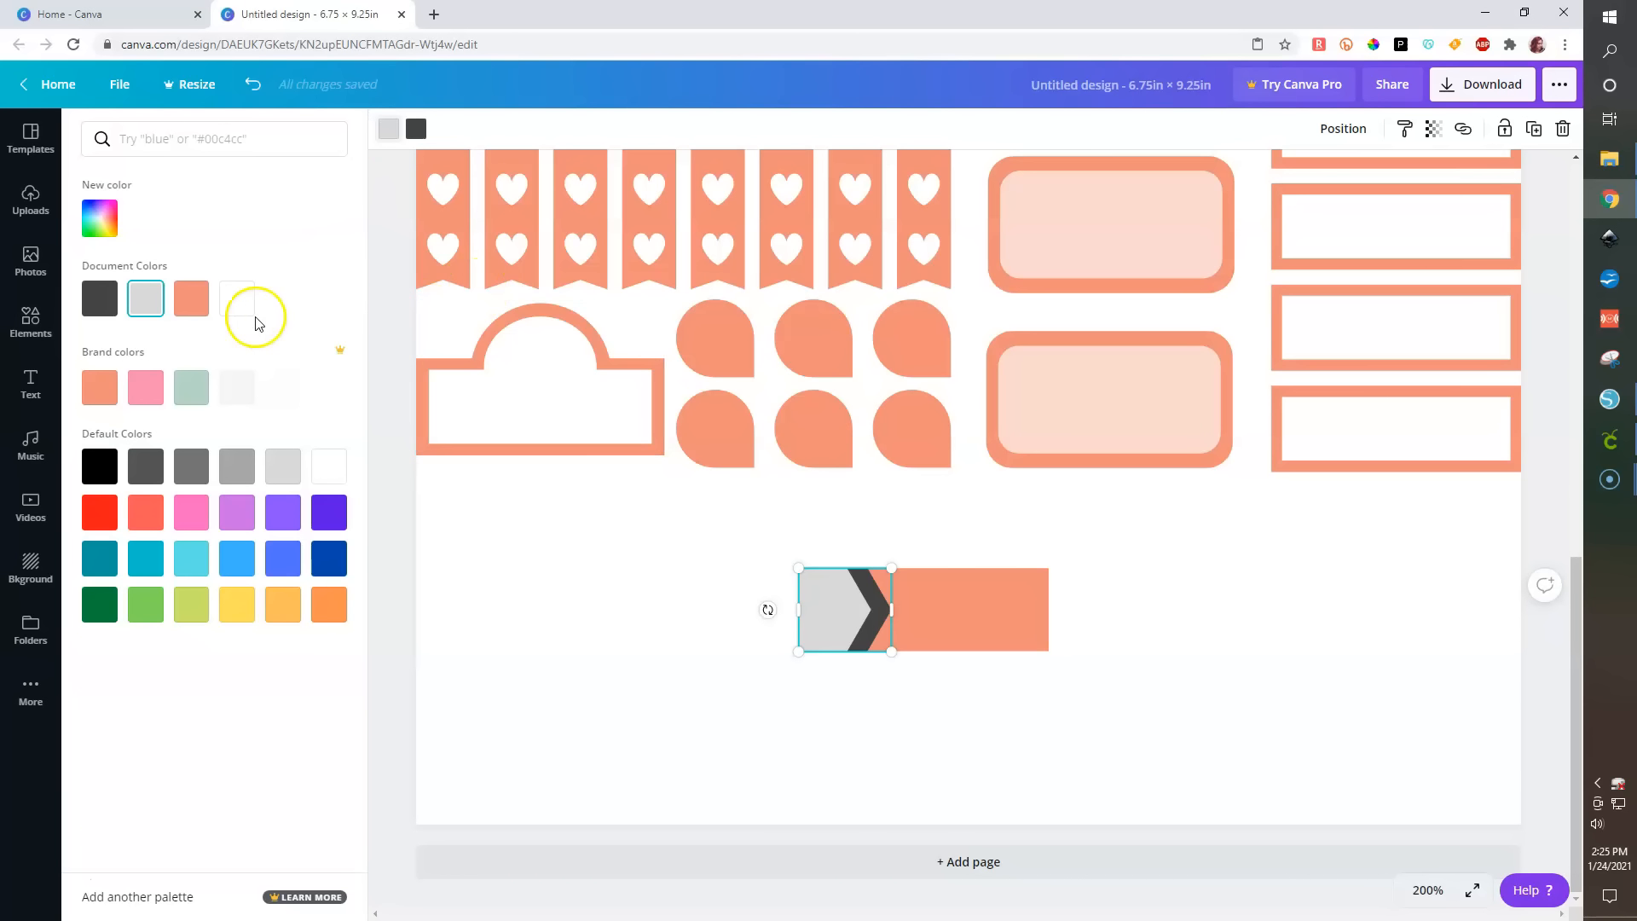
left_click(234, 297)
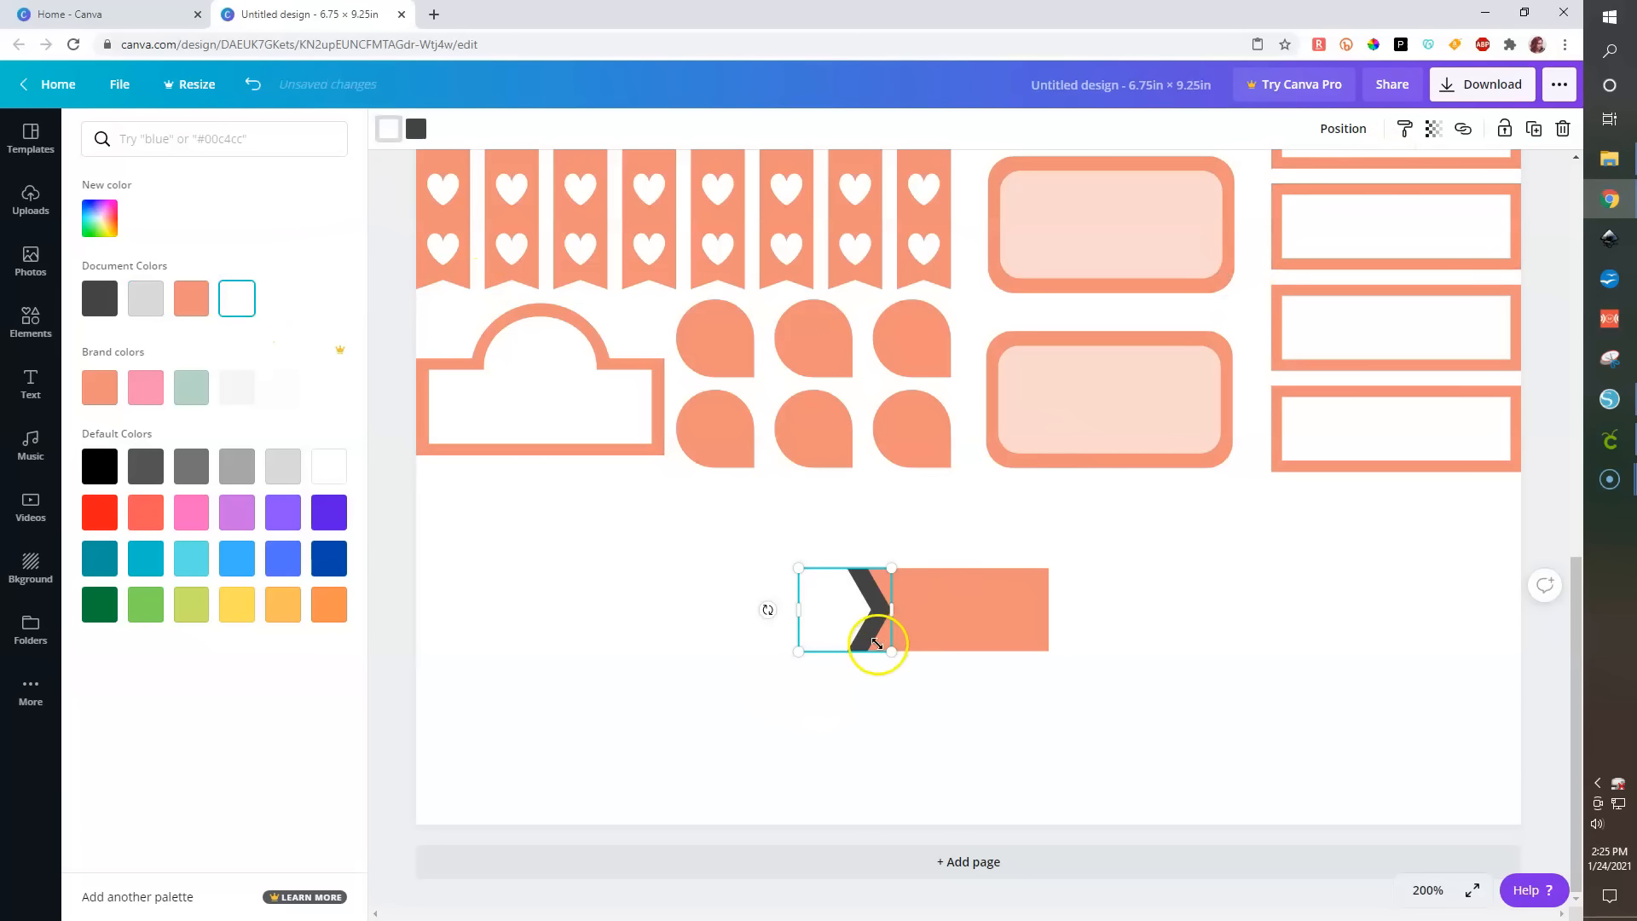
left_click(415, 129)
left_click(237, 303)
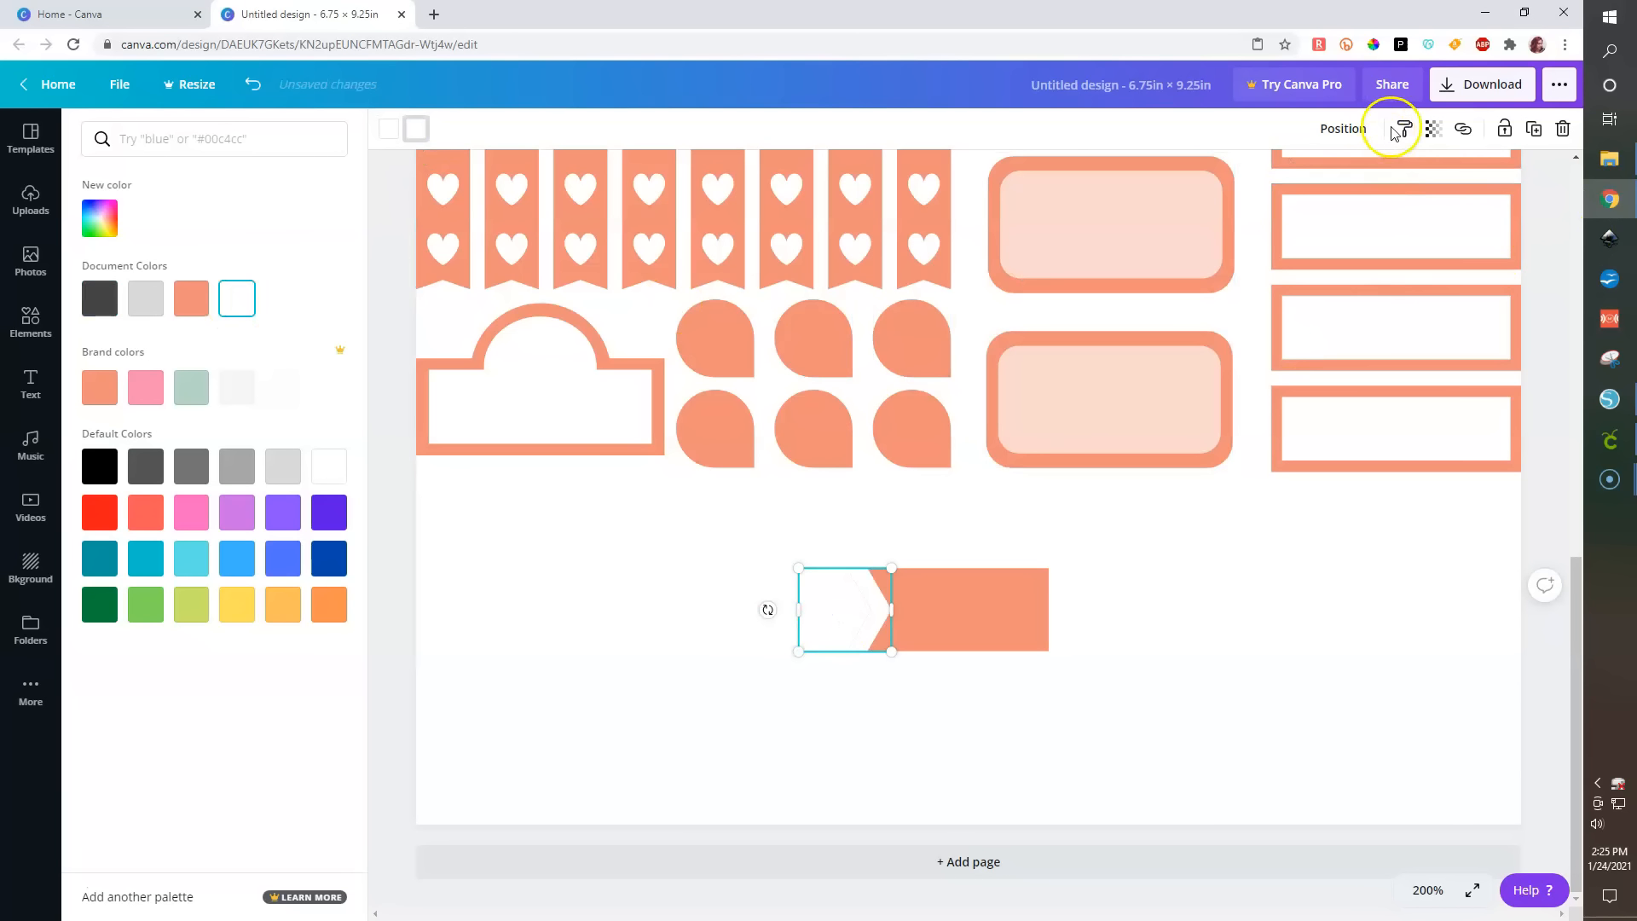
left_click(1462, 129)
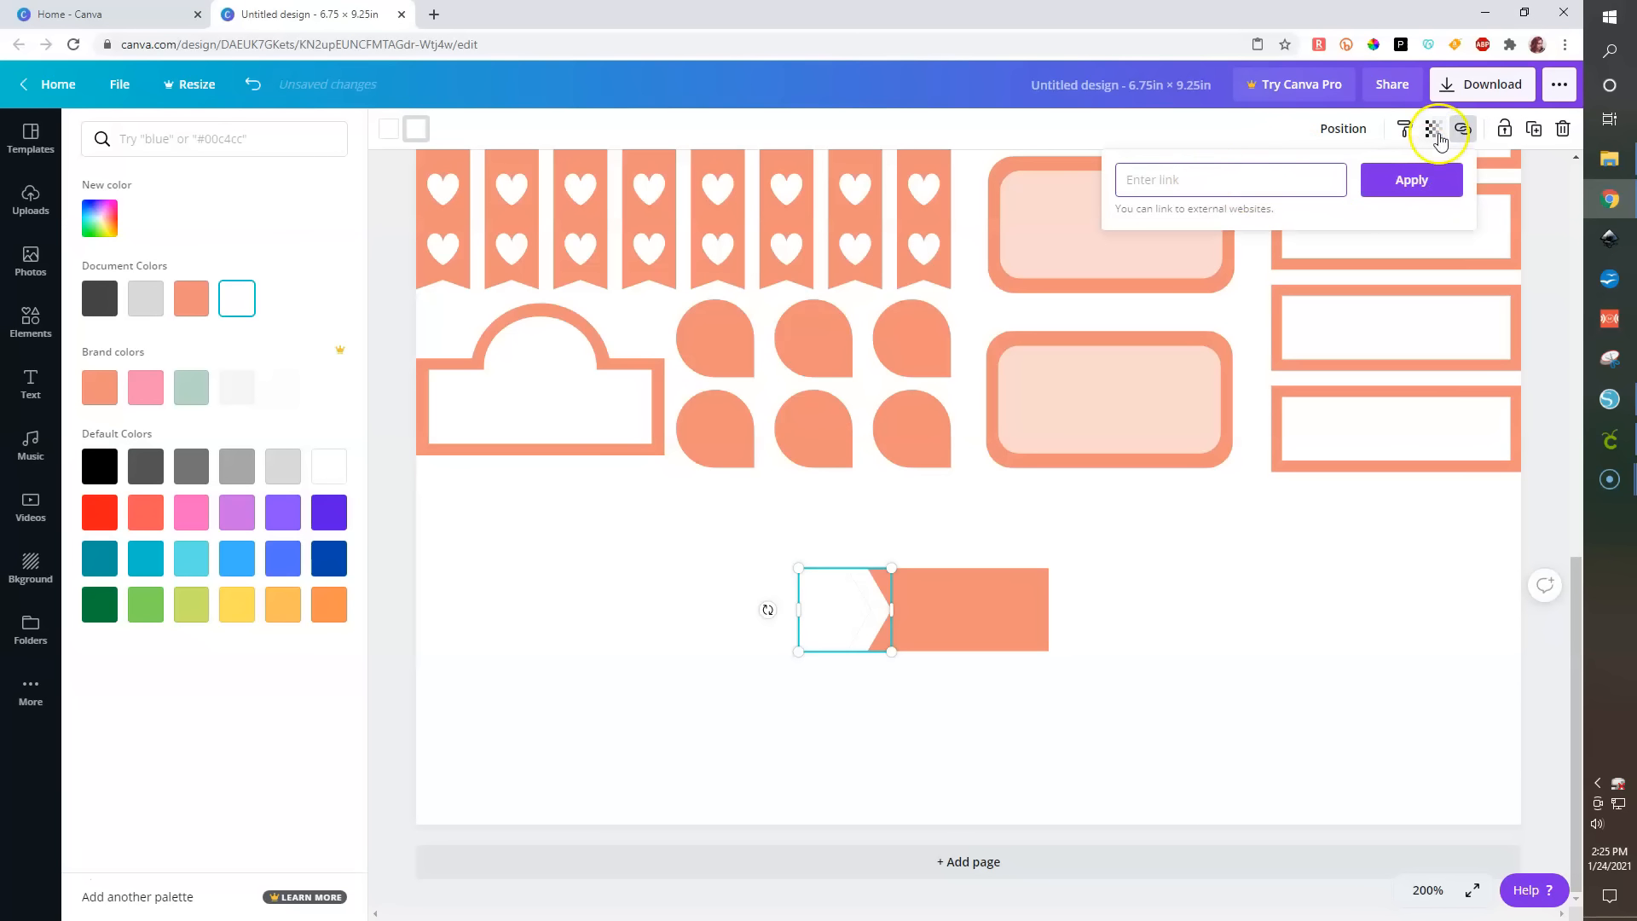
left_click(1436, 132)
left_click_drag(1374, 176, 1335, 184)
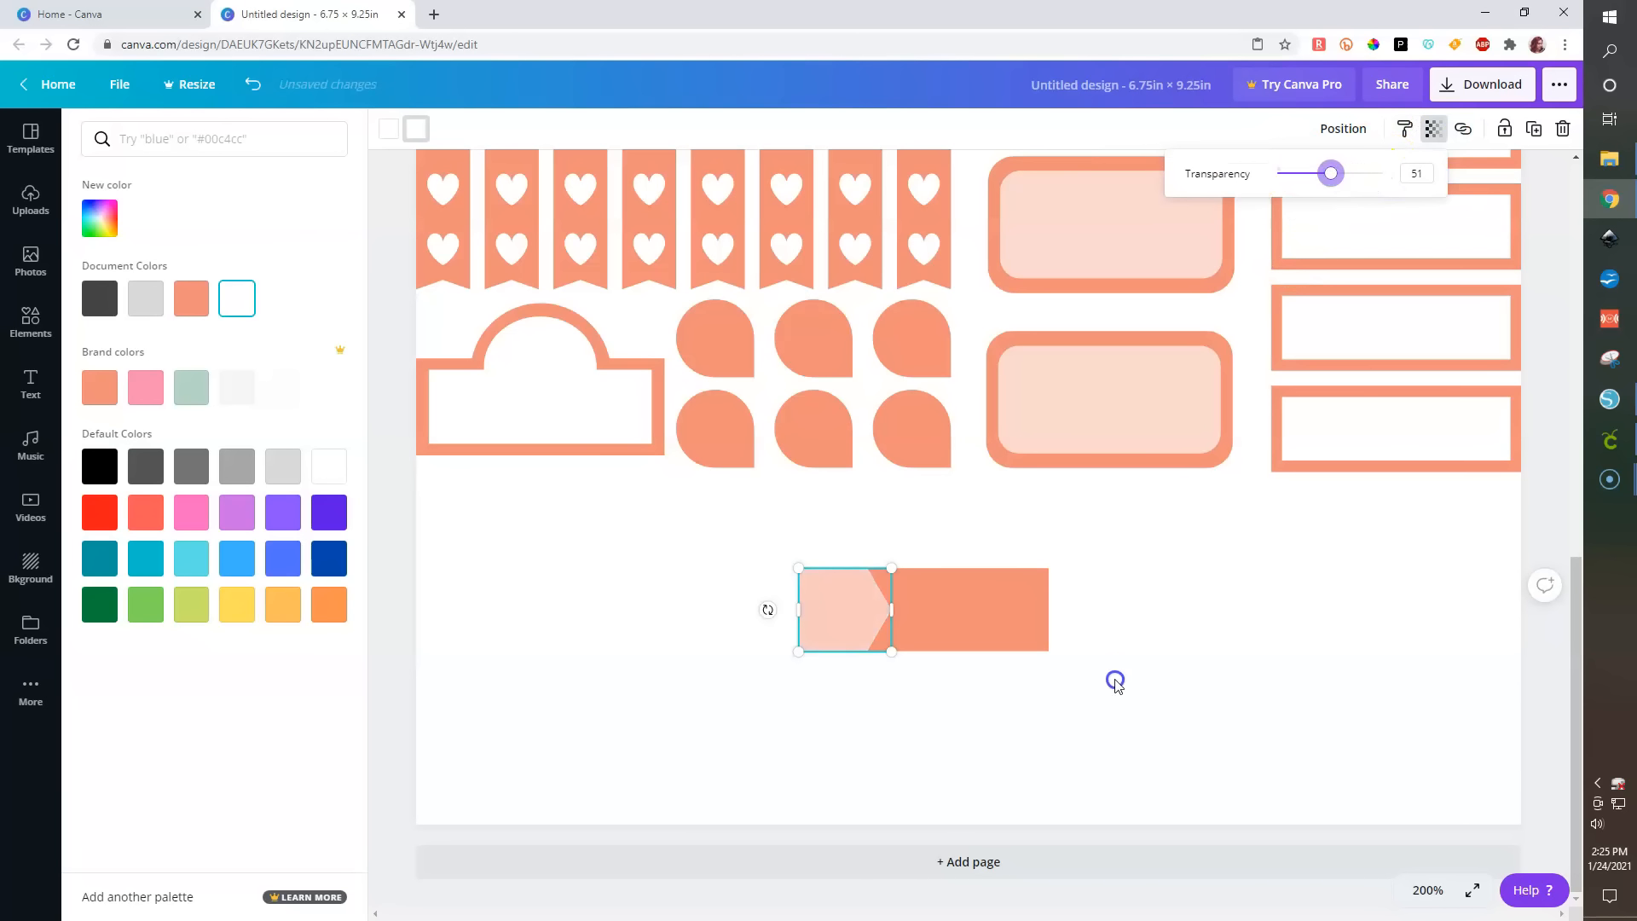
- Delete the arrow graphic and add a shield shape from the Shapes results
left_click(827, 609)
key("Delete")
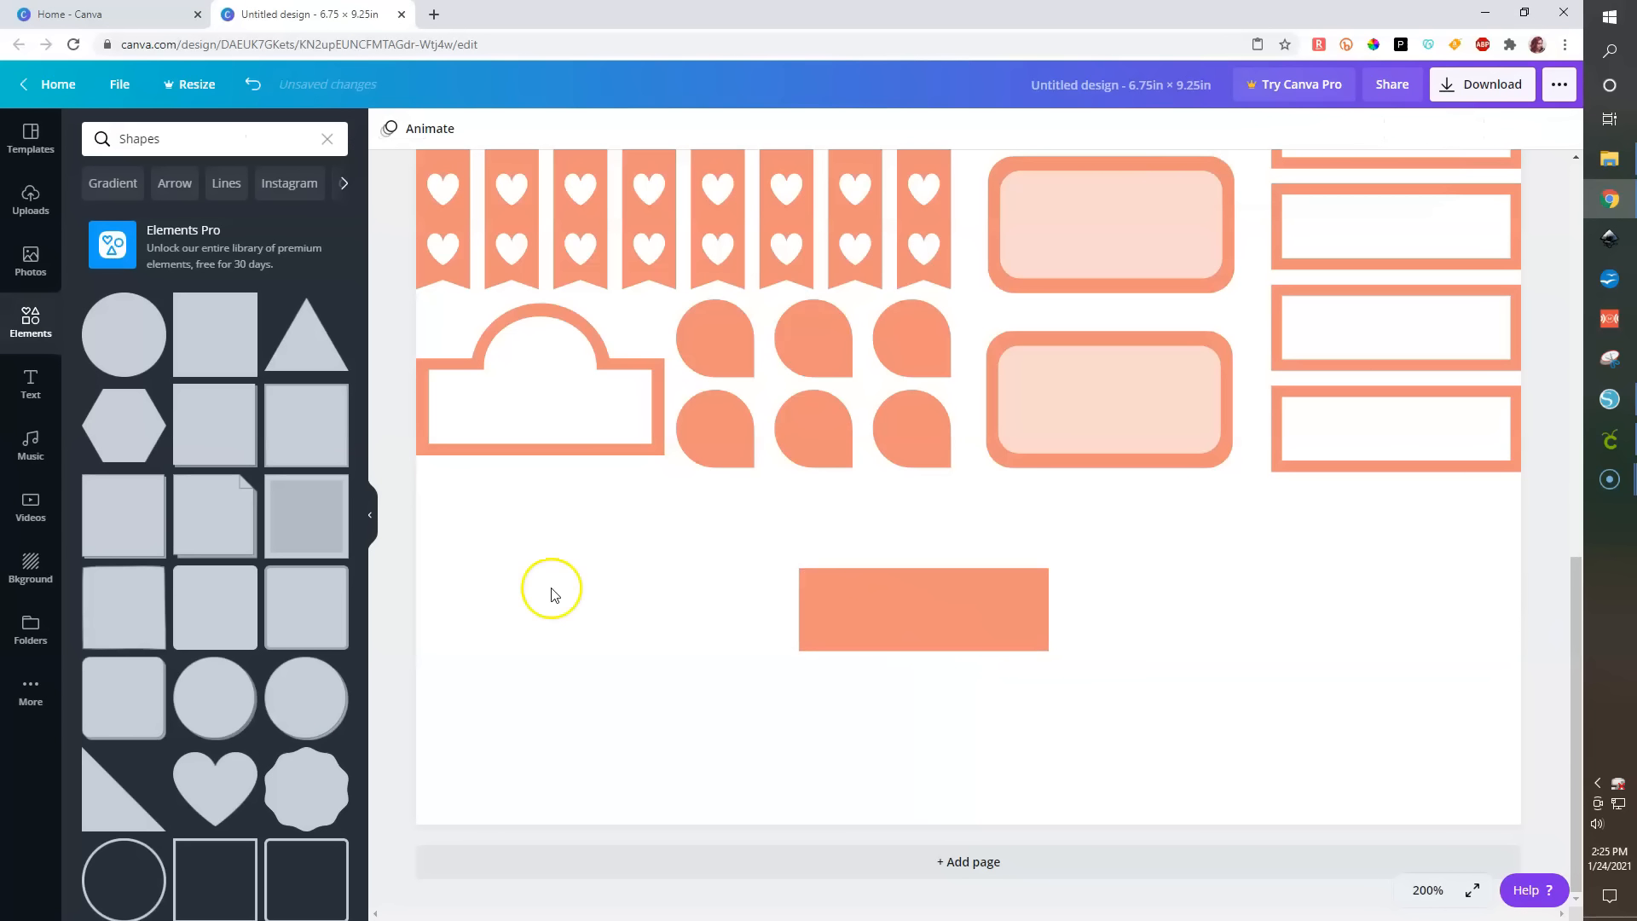
scroll(197, 607, "down", 1)
scroll(197, 607, "down", 5)
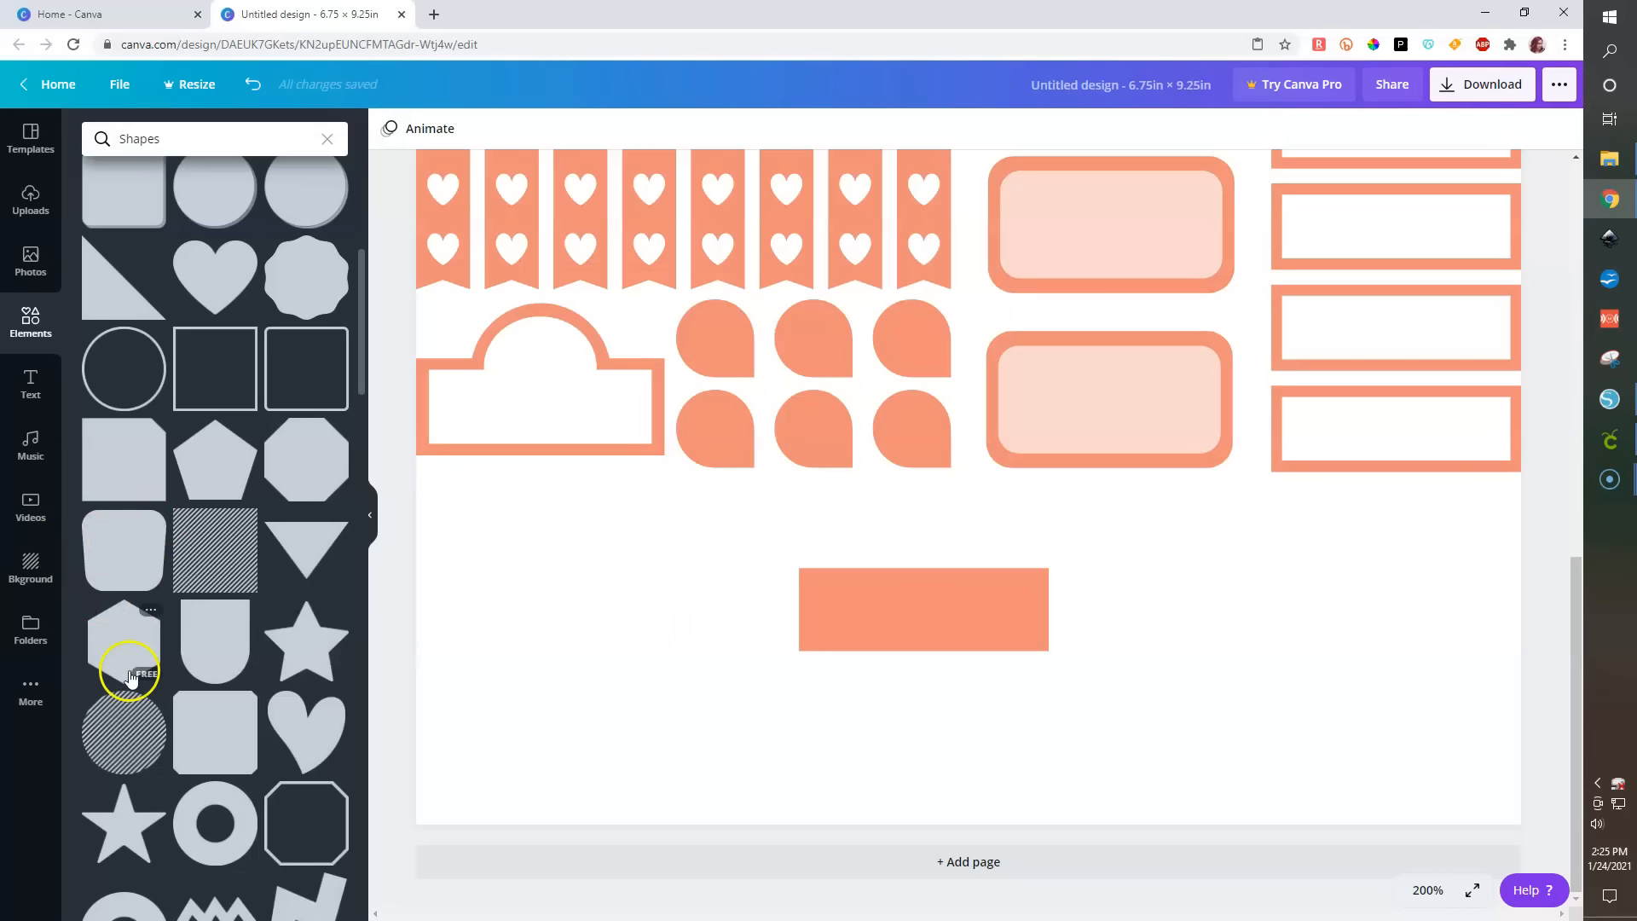
scroll(128, 669, "down", 4)
scroll(128, 673, "down", 2)
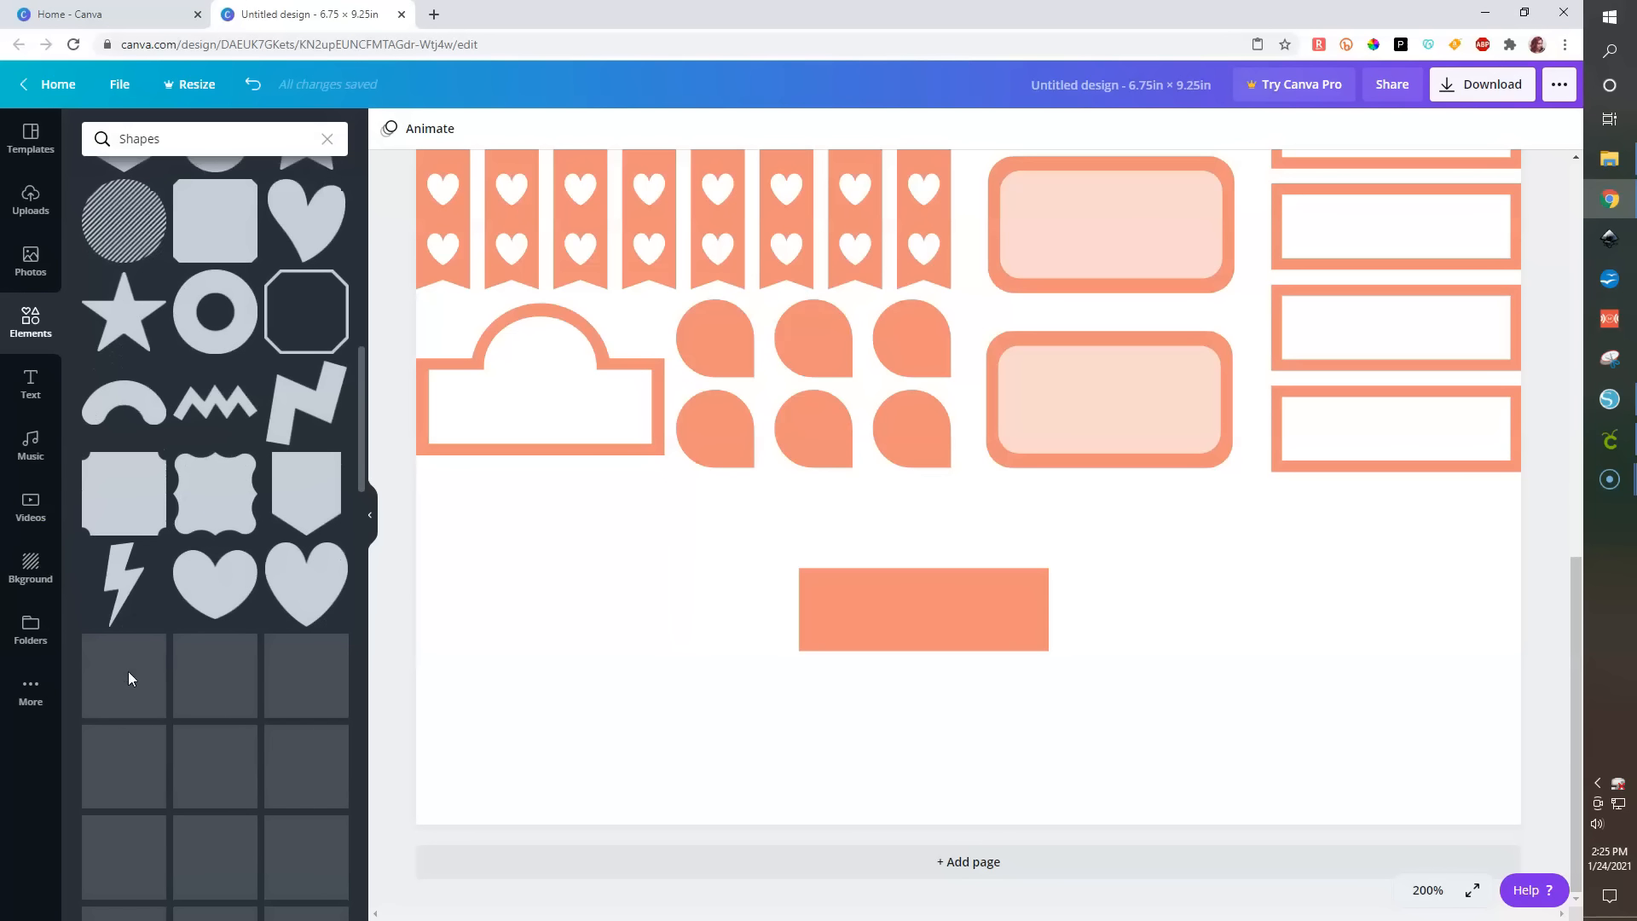
left_click(320, 488)
- Place the shield shape over the orange bar's left end, size it to the bar's height, and colour it white
left_click_drag(909, 243, 850, 704)
left_click_drag(605, 156, 654, 559)
left_click_drag(697, 694, 888, 588)
left_click_drag(753, 550, 726, 568)
mouse_move(830, 604)
left_mouse_down()
mouse_move(853, 603)
mouse_move(812, 606)
left_mouse_up()
left_click(390, 130)
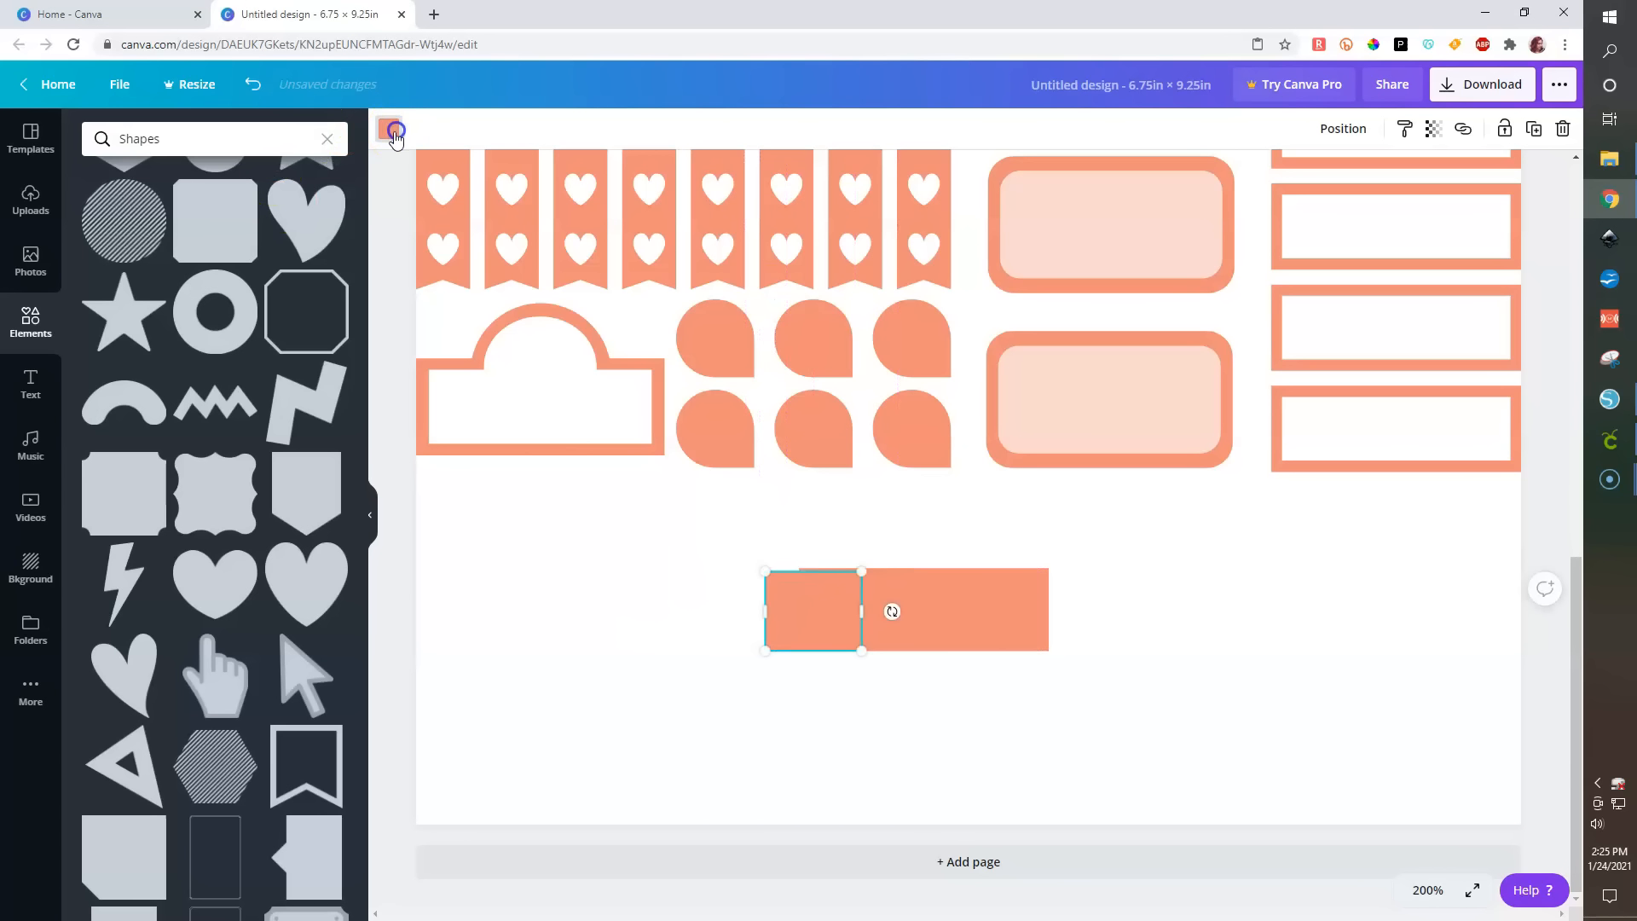
left_click(147, 297)
left_click_drag(866, 614, 844, 614)
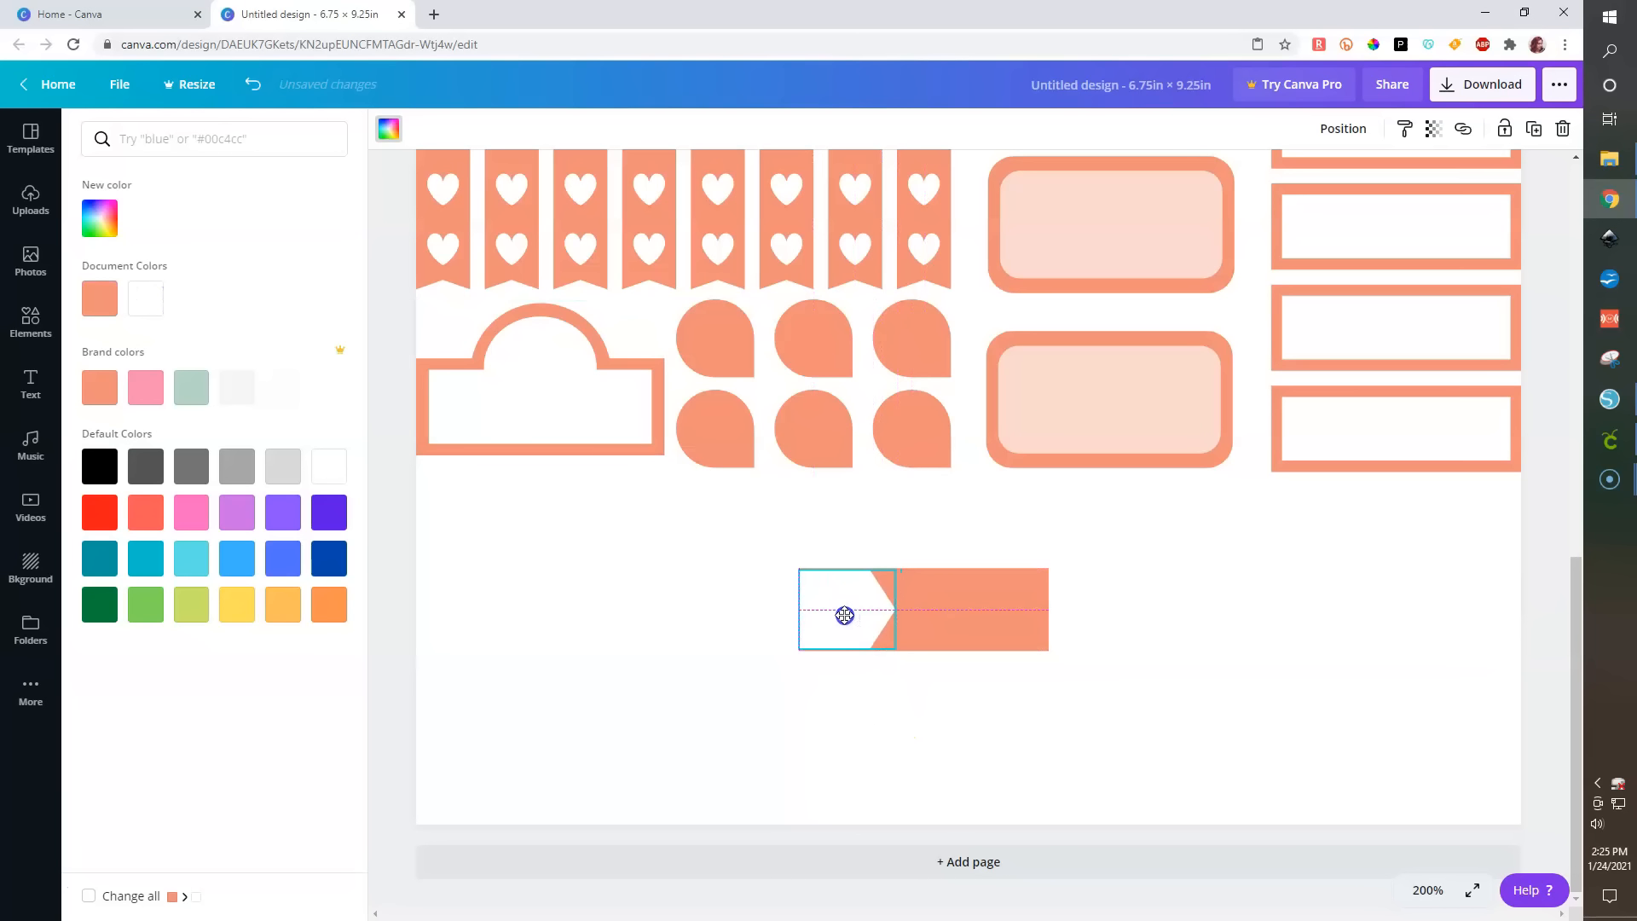
- Select the white shape and the orange bar together and align them along their tops and middles
left_click(958, 629, "shift")
left_click(935, 599)
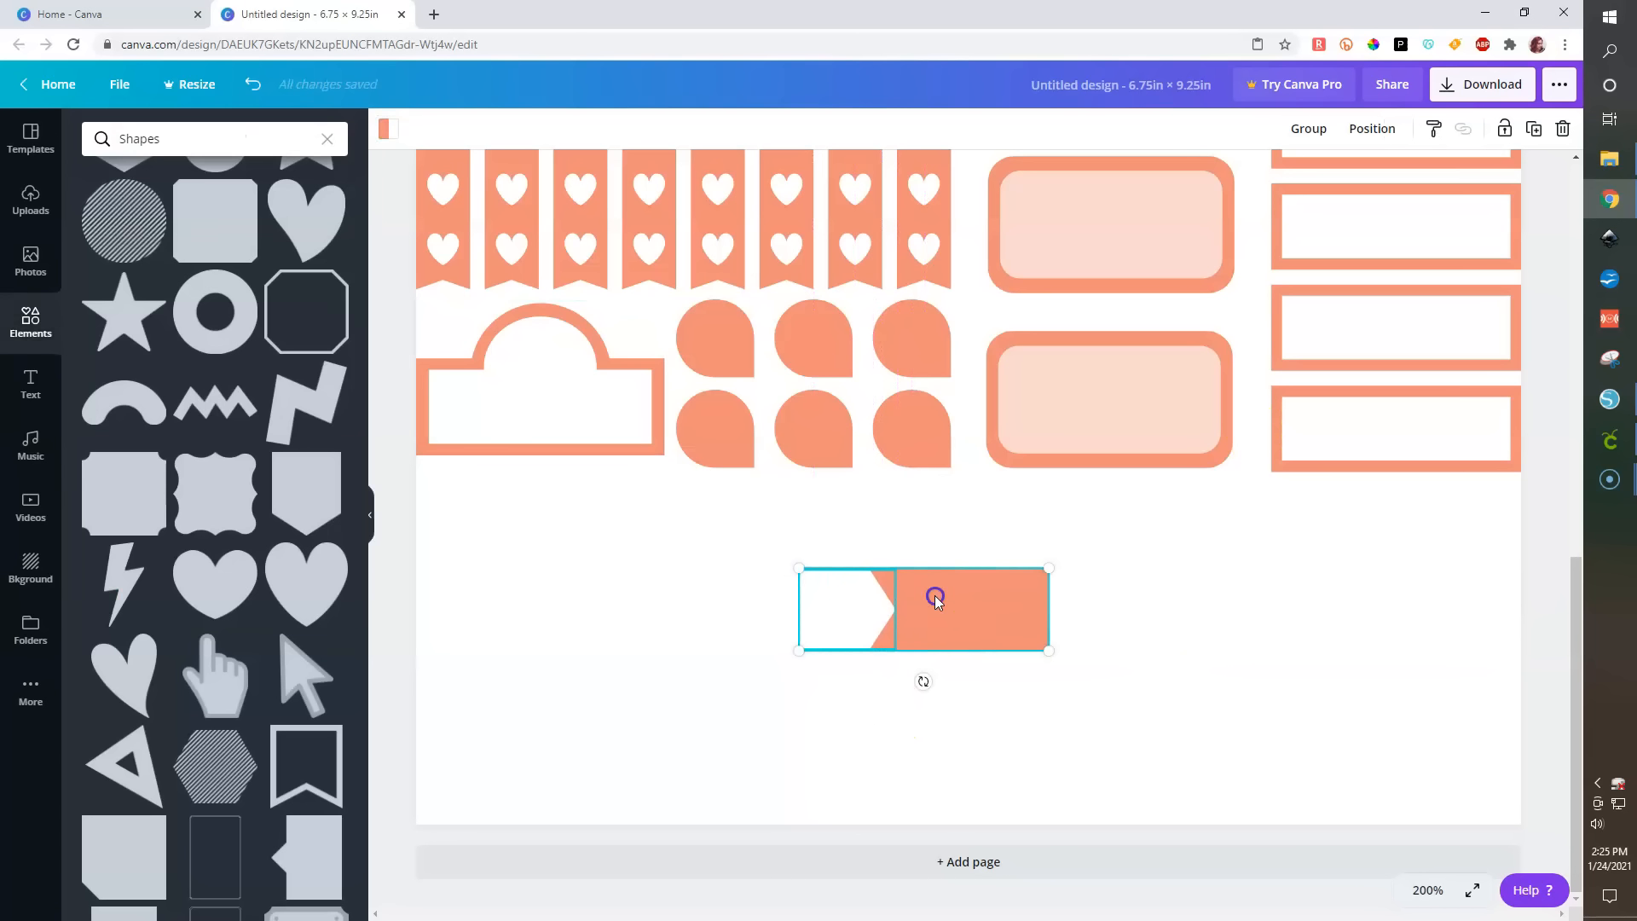
left_click(990, 623)
left_click_drag(922, 616, 919, 649)
left_click_drag(1170, 705, 731, 515)
left_click(1370, 129)
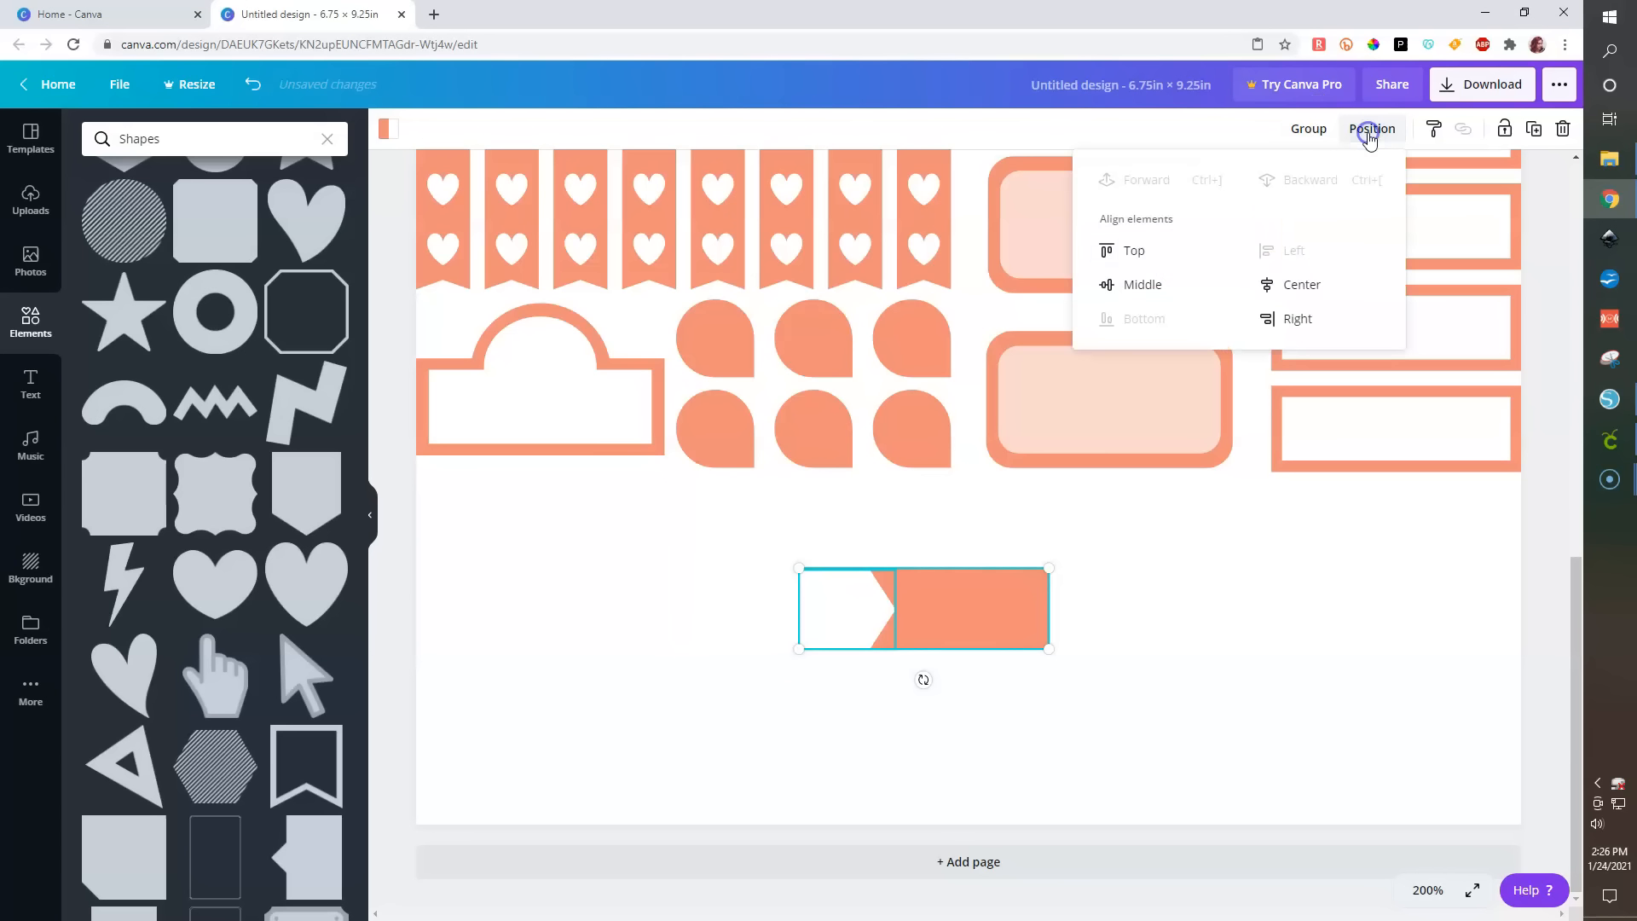
left_click(1133, 250)
left_click(1140, 285)
left_click(1130, 249)
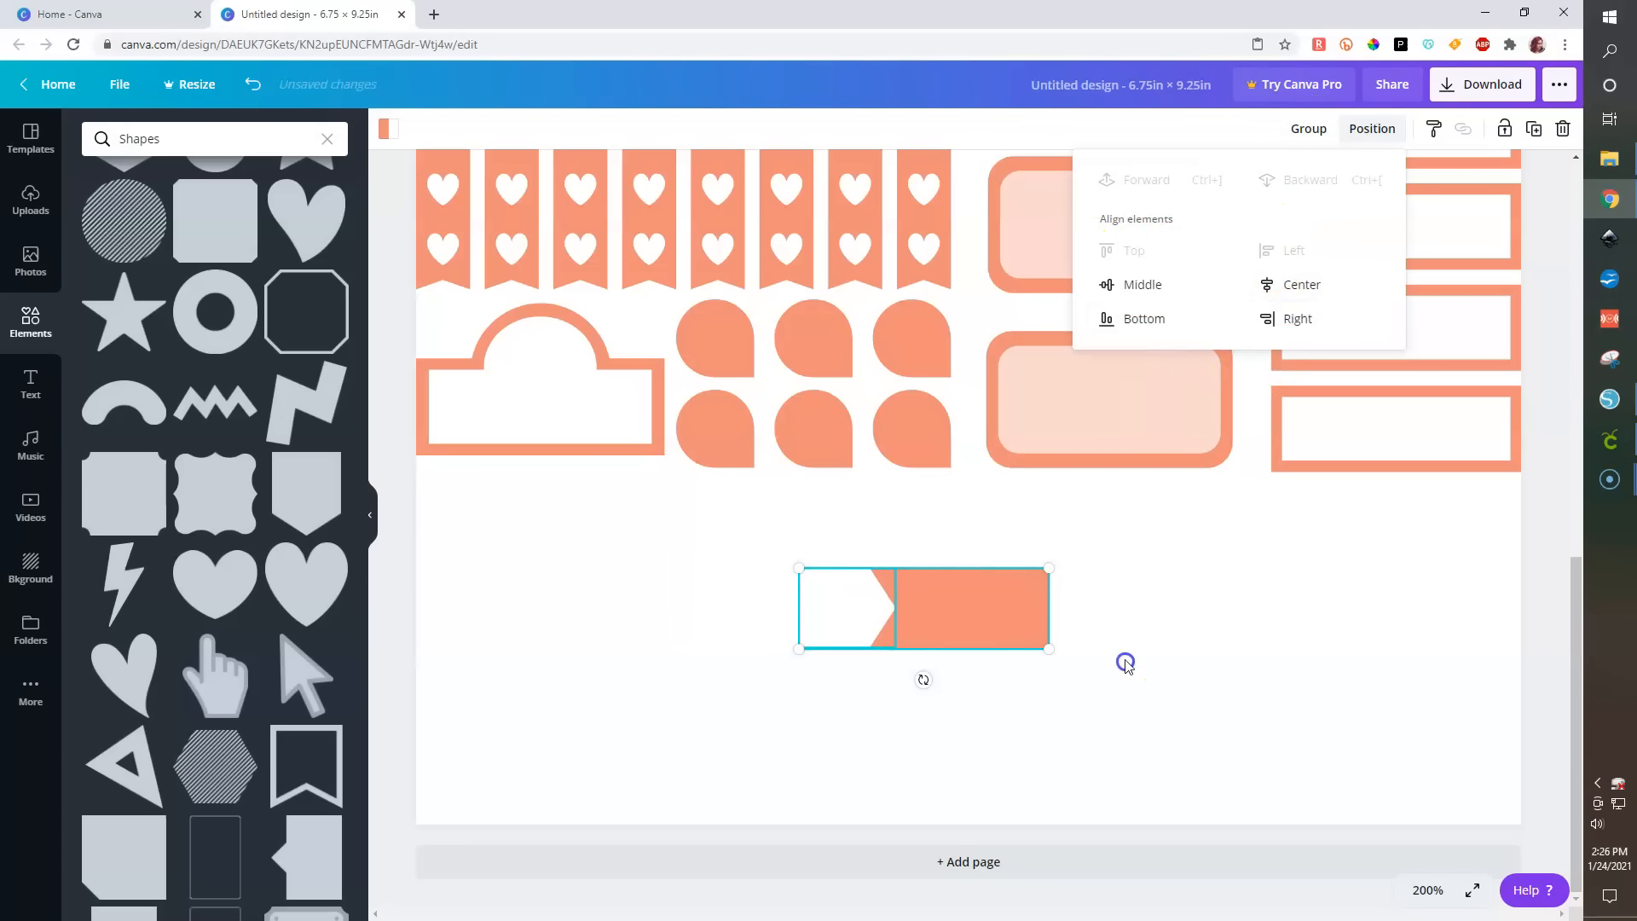
left_click(1126, 664)
left_click_drag(1134, 705, 770, 548)
left_click(943, 632)
left_click_drag(927, 618, 893, 650)
left_click(843, 618)
left_click_drag(757, 522, 1159, 691)
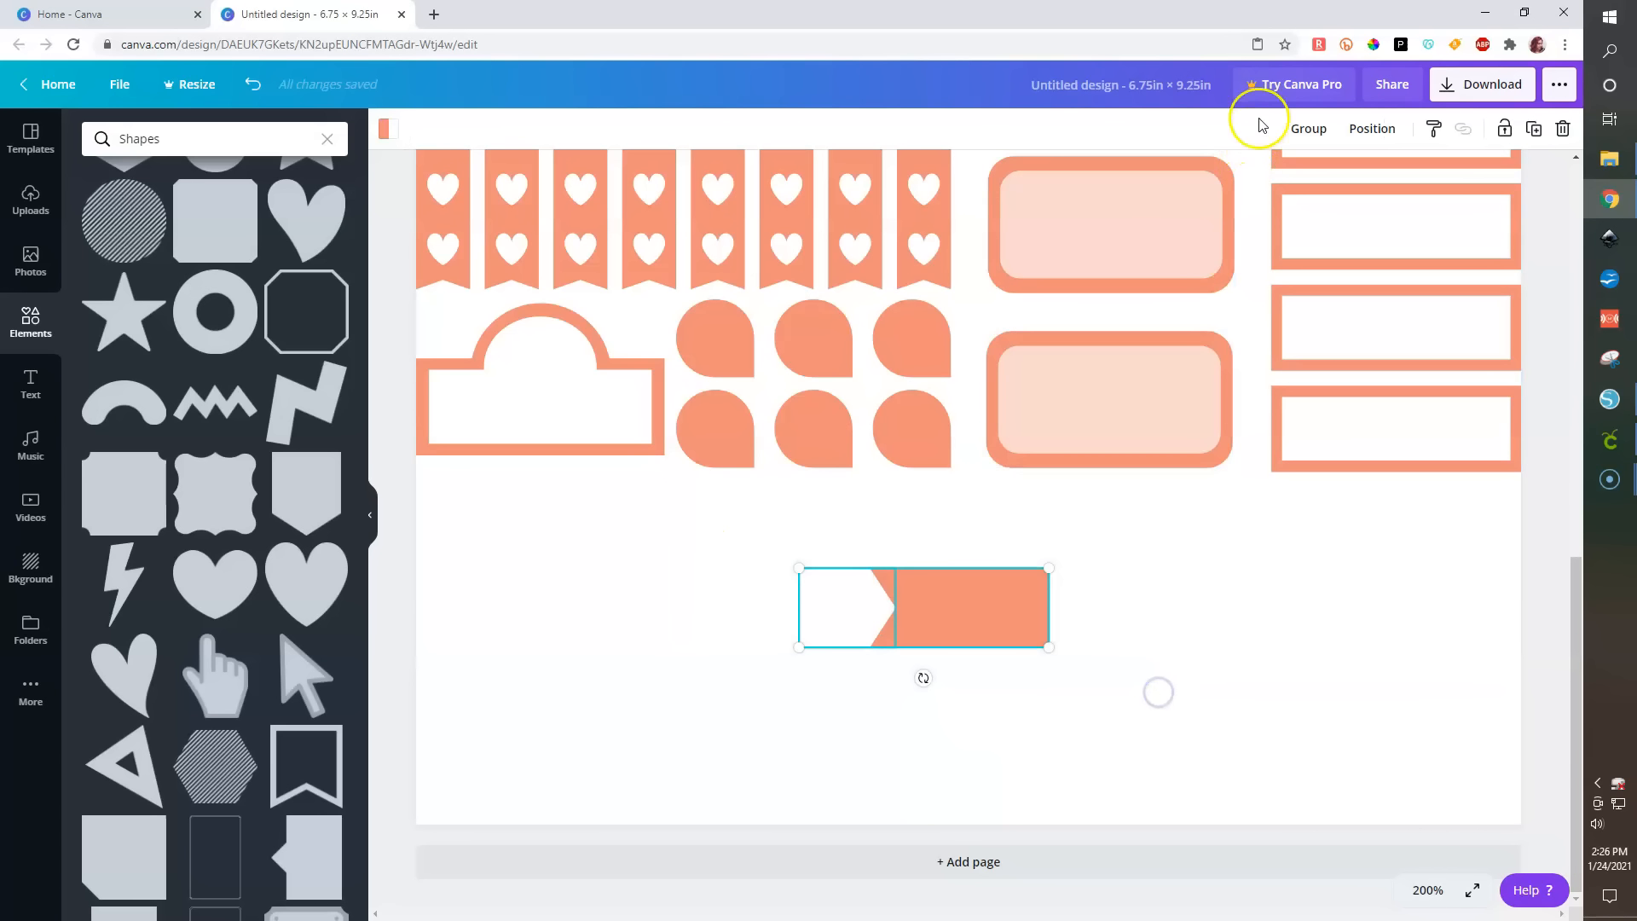
left_click(1364, 128)
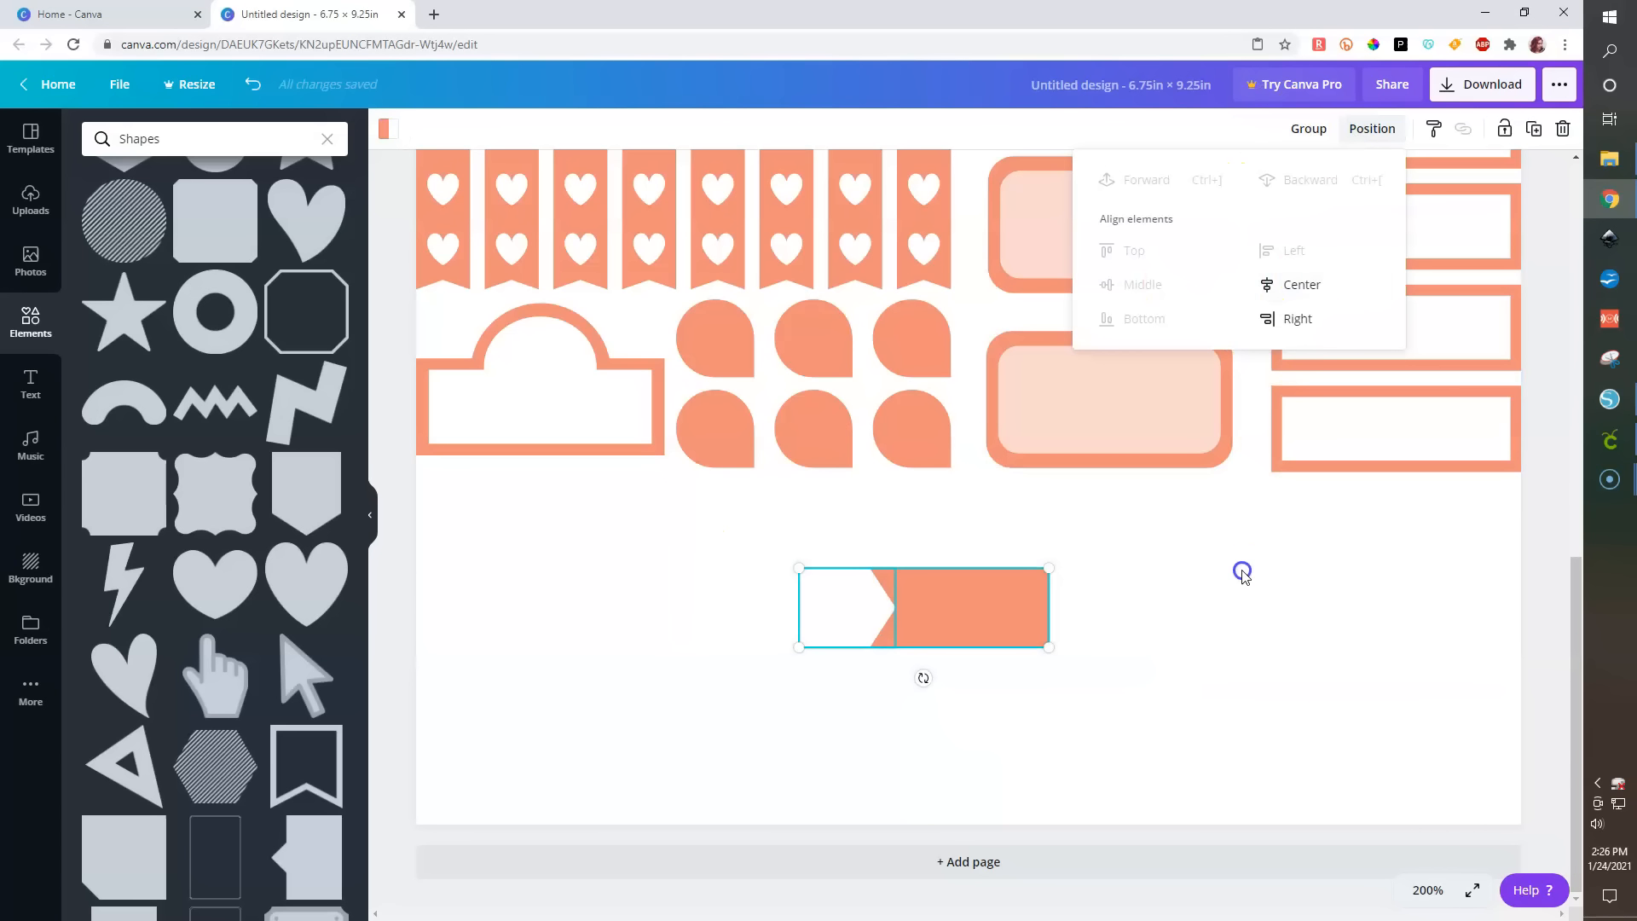
- Set the white shape's transparency to 53 and duplicate it
left_click(836, 606)
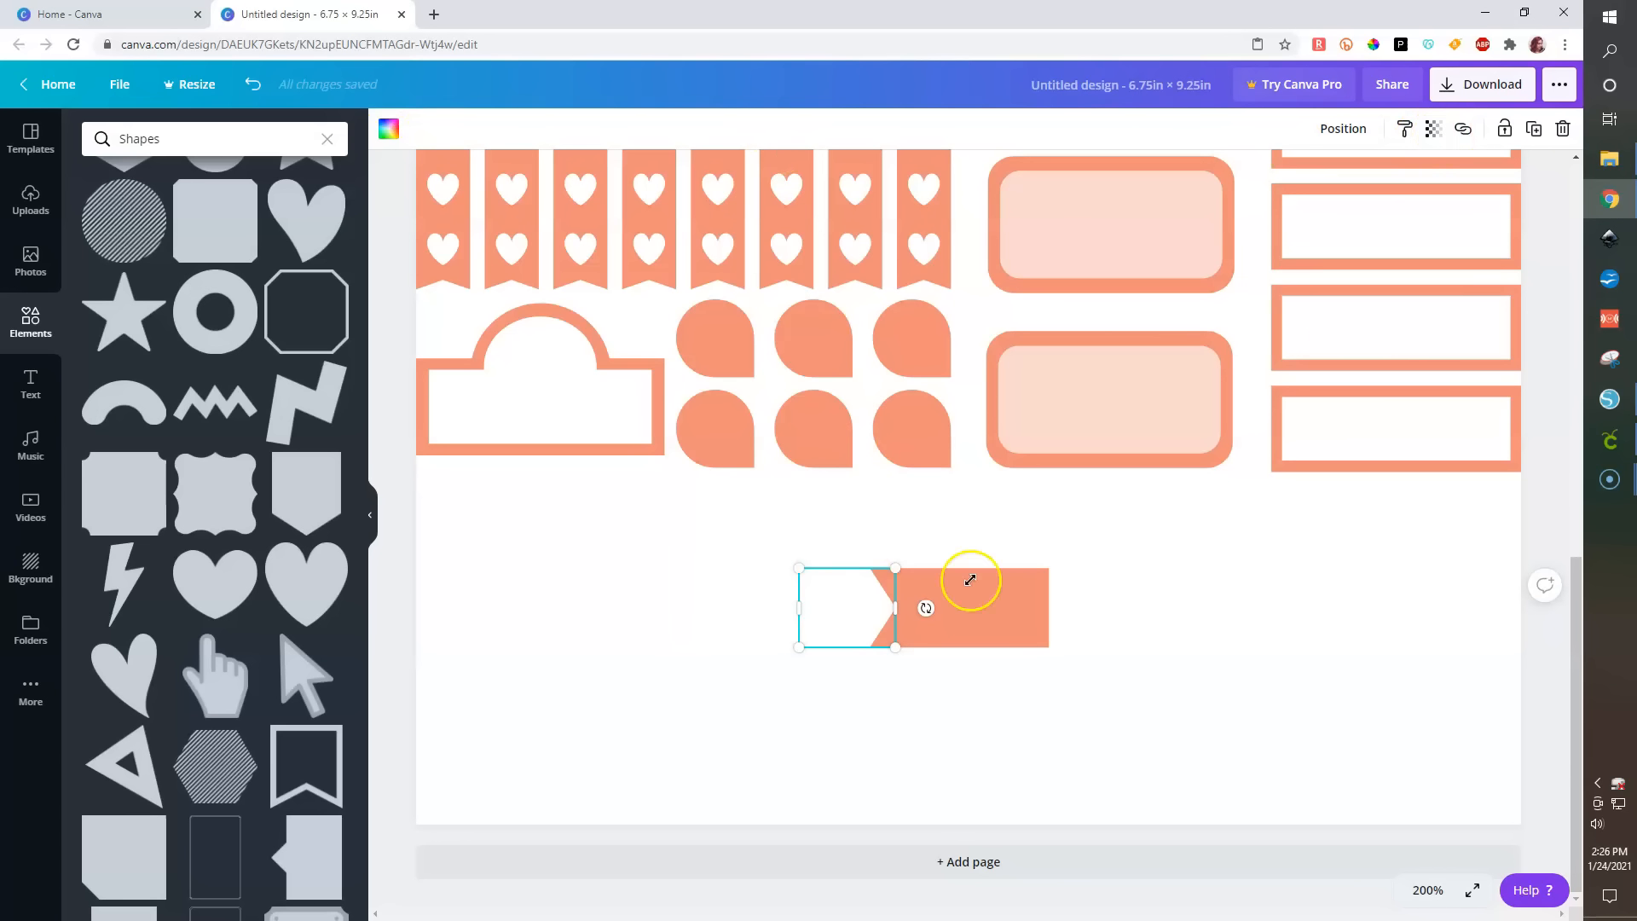
left_click(1434, 127)
left_click_drag(1383, 173, 1347, 177)
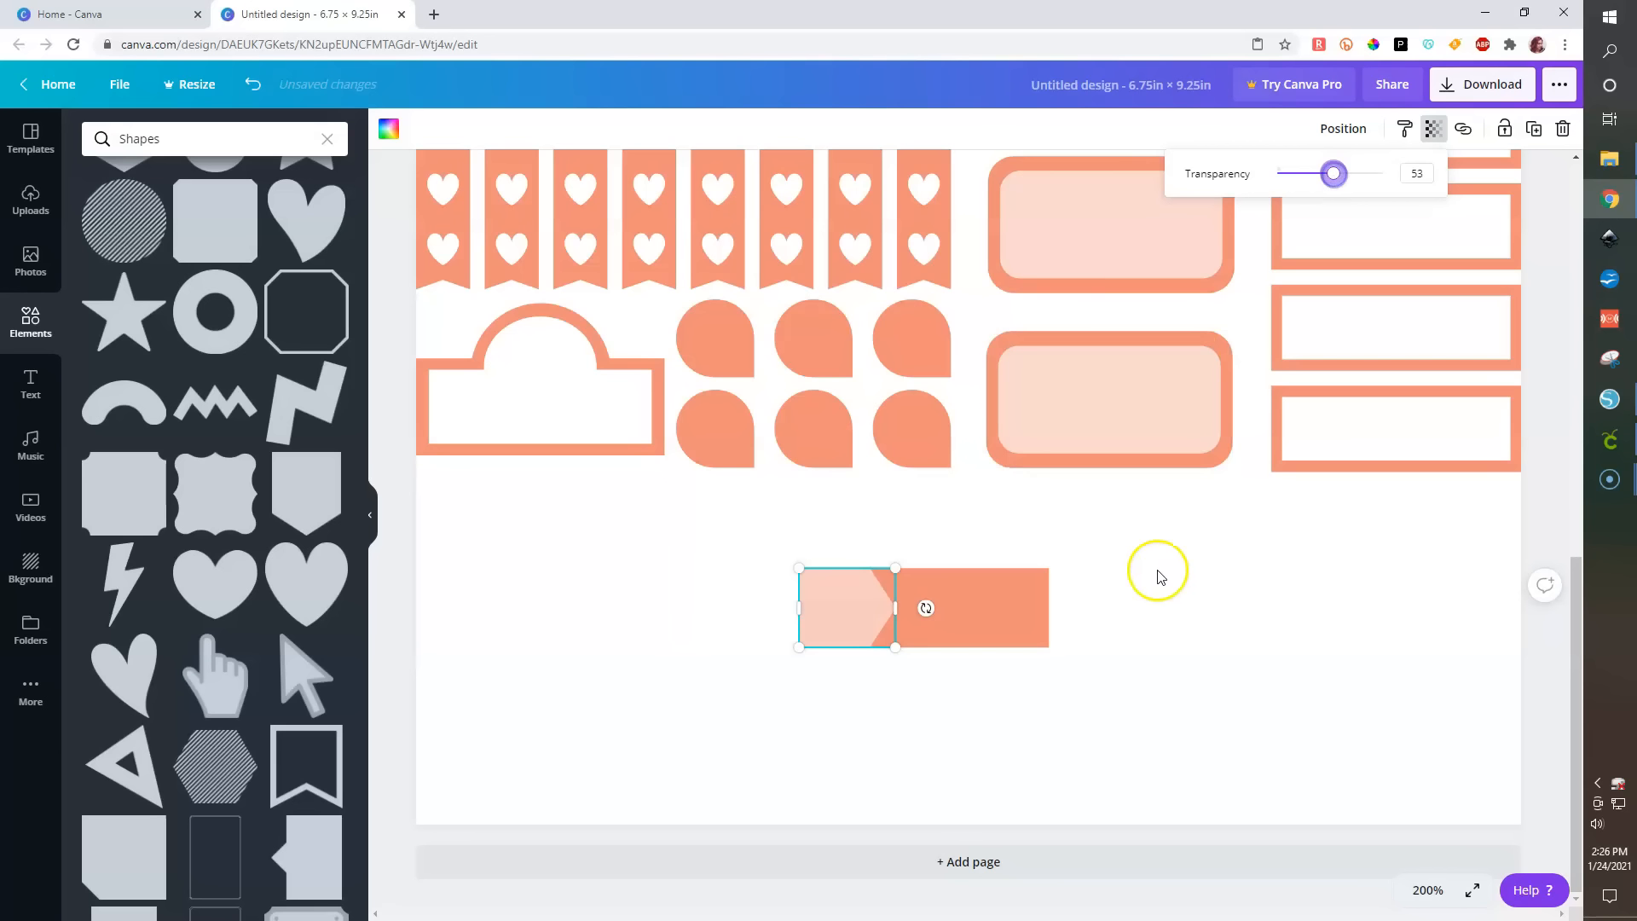
key("ctrl+d")
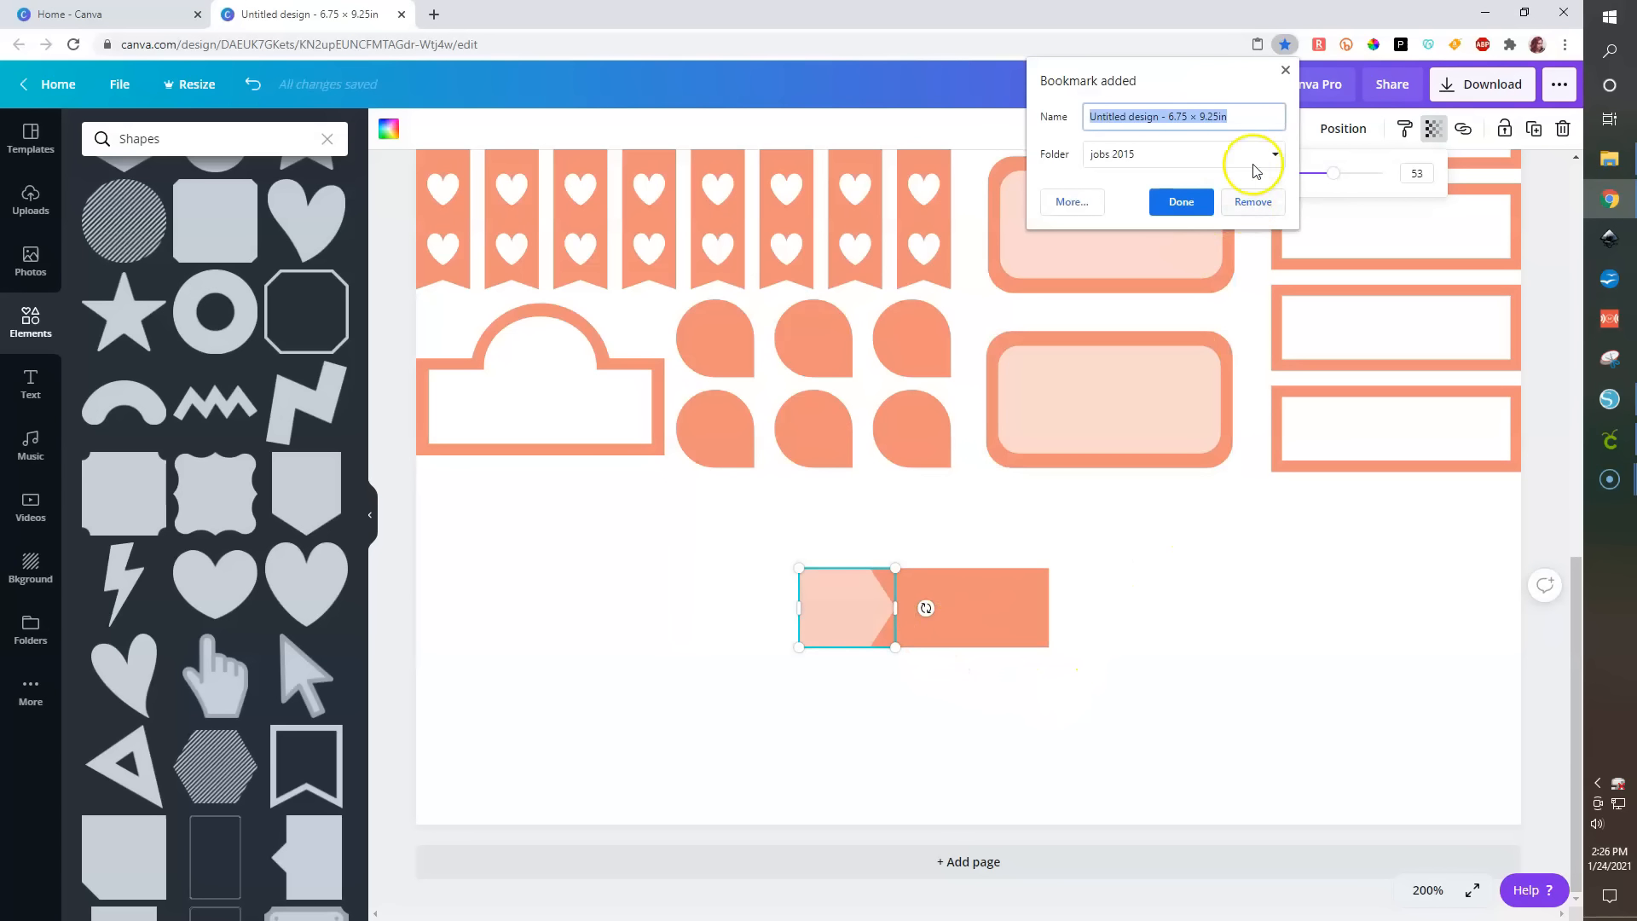
key("Escape")
left_click(1198, 699)
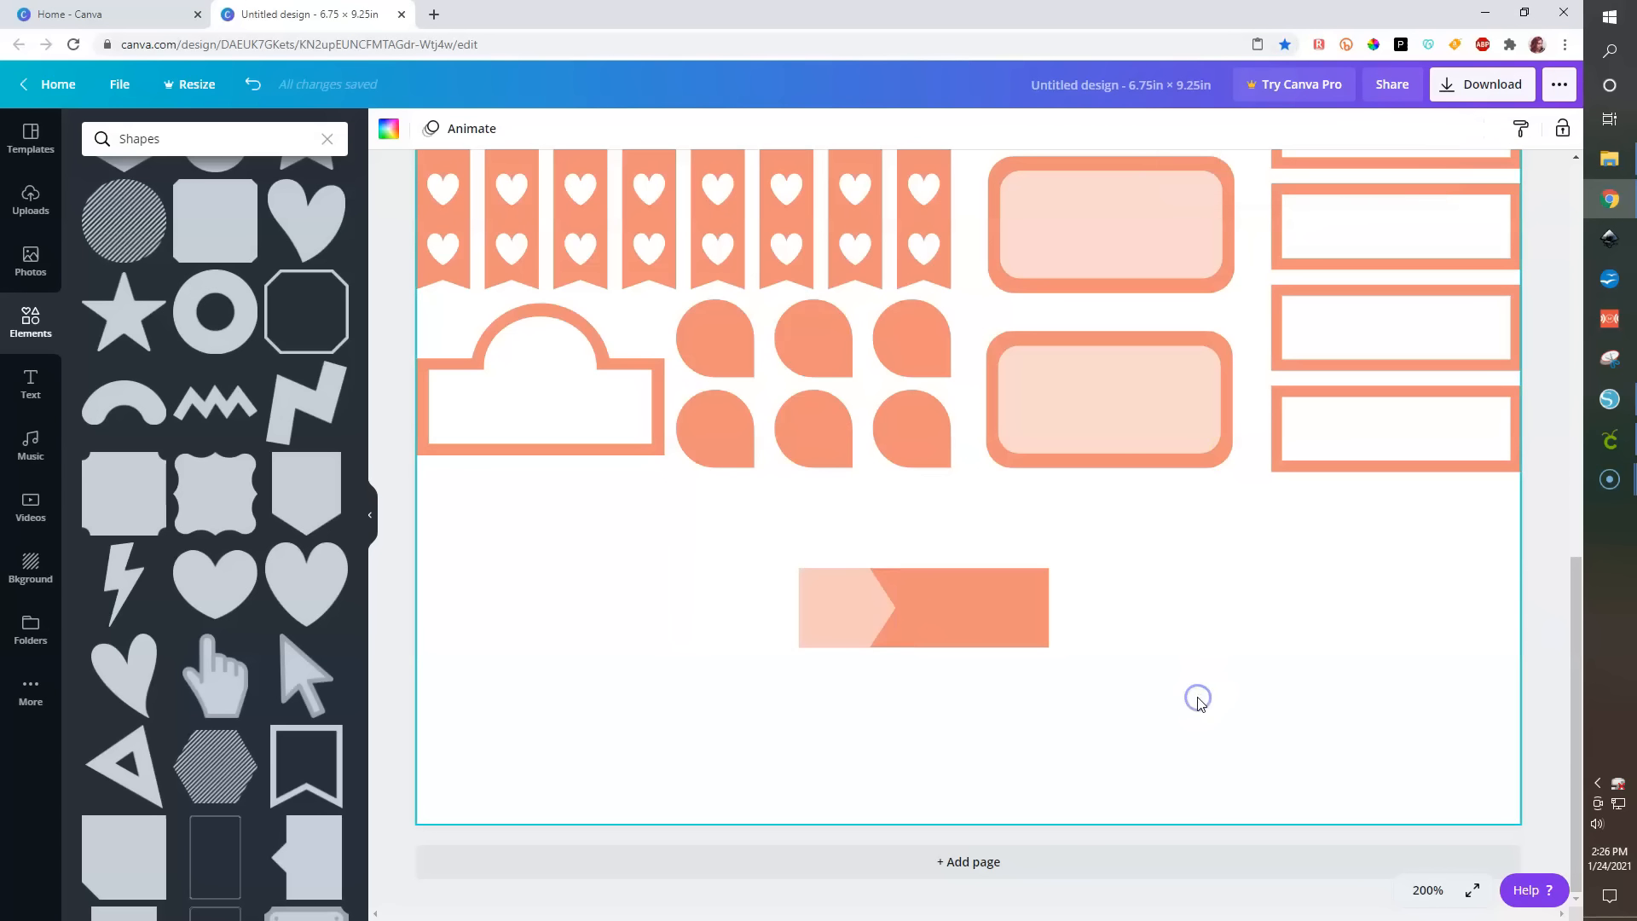
- Widen the duplicate to about 0.5 in so two chevrons show, then left-align both shapes with the bar
left_click_drag(815, 582, 918, 611)
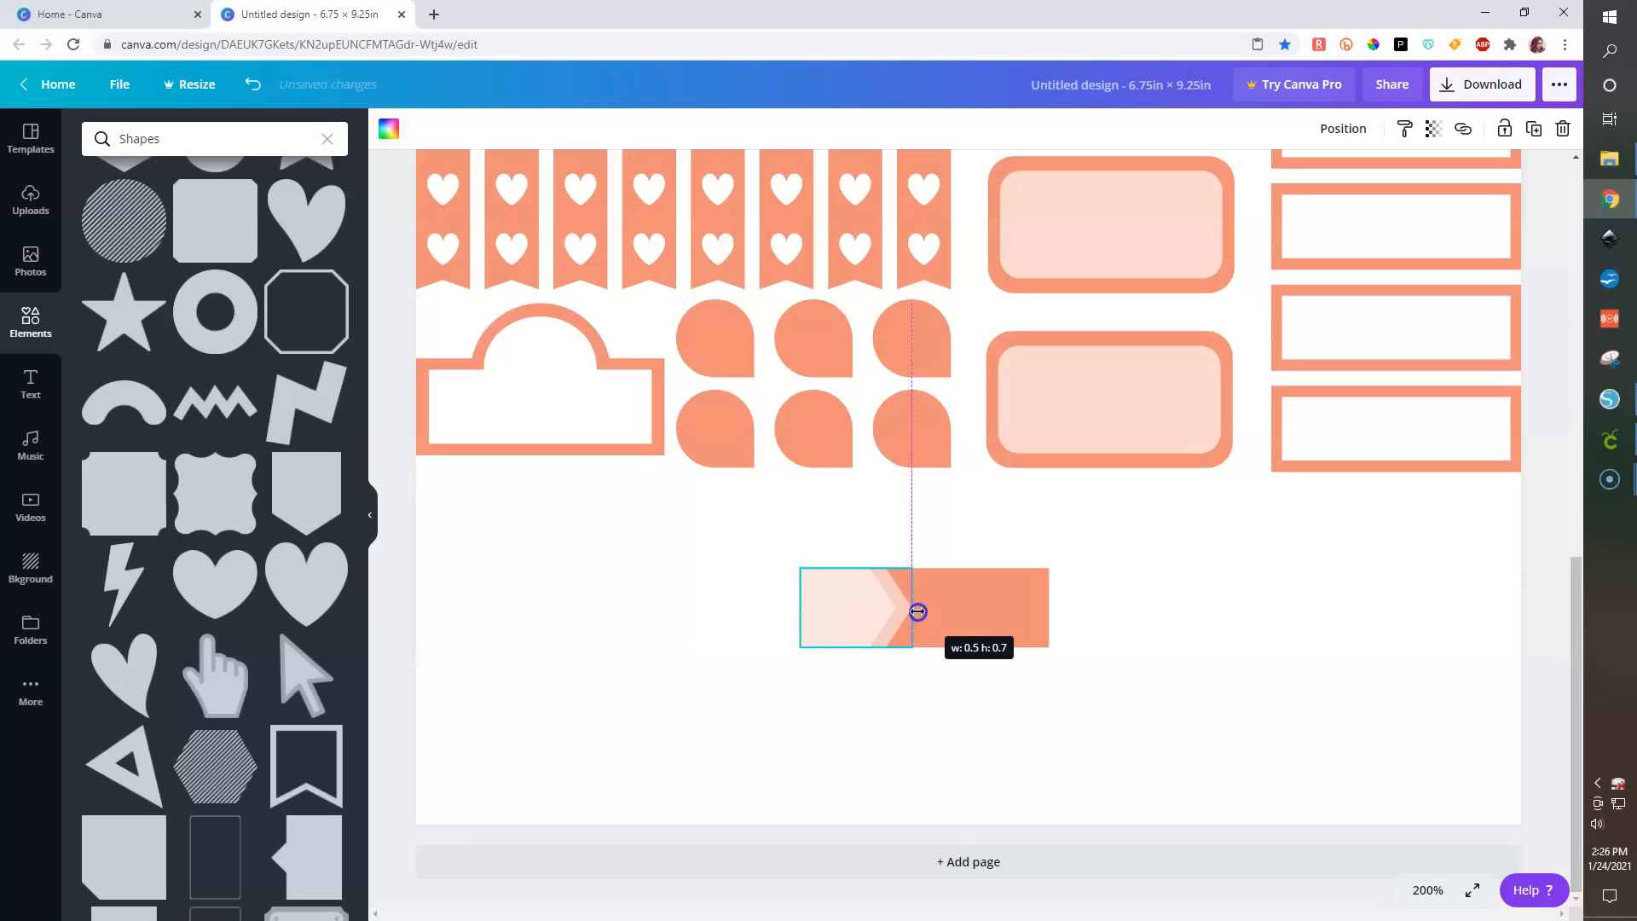
left_click(887, 712)
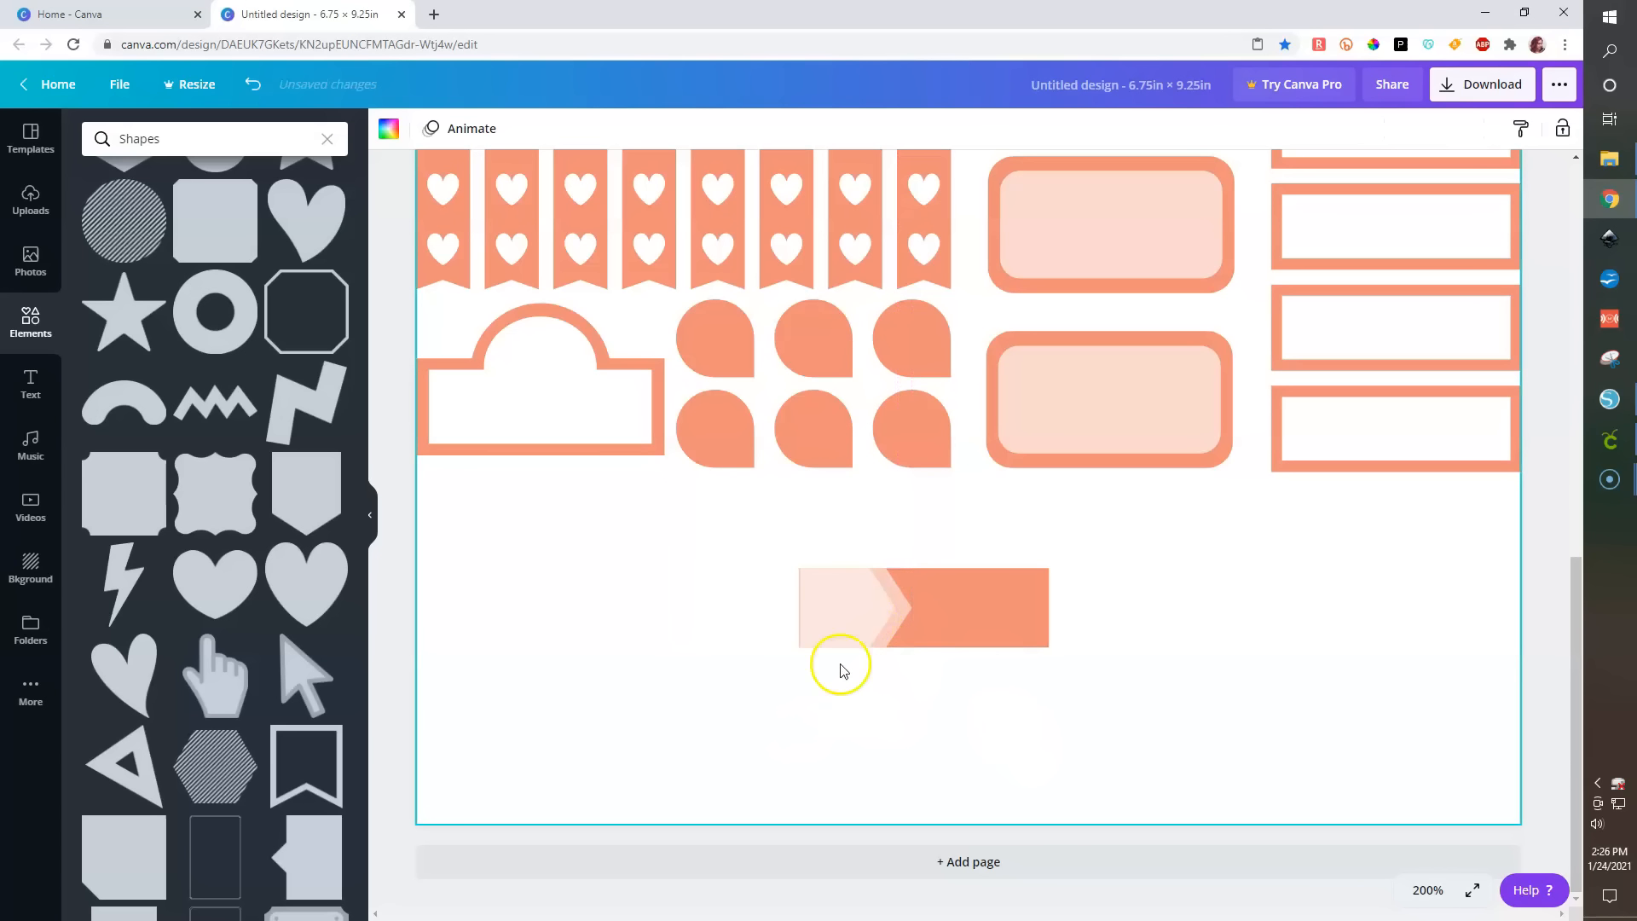
left_click_drag(748, 534, 1167, 694)
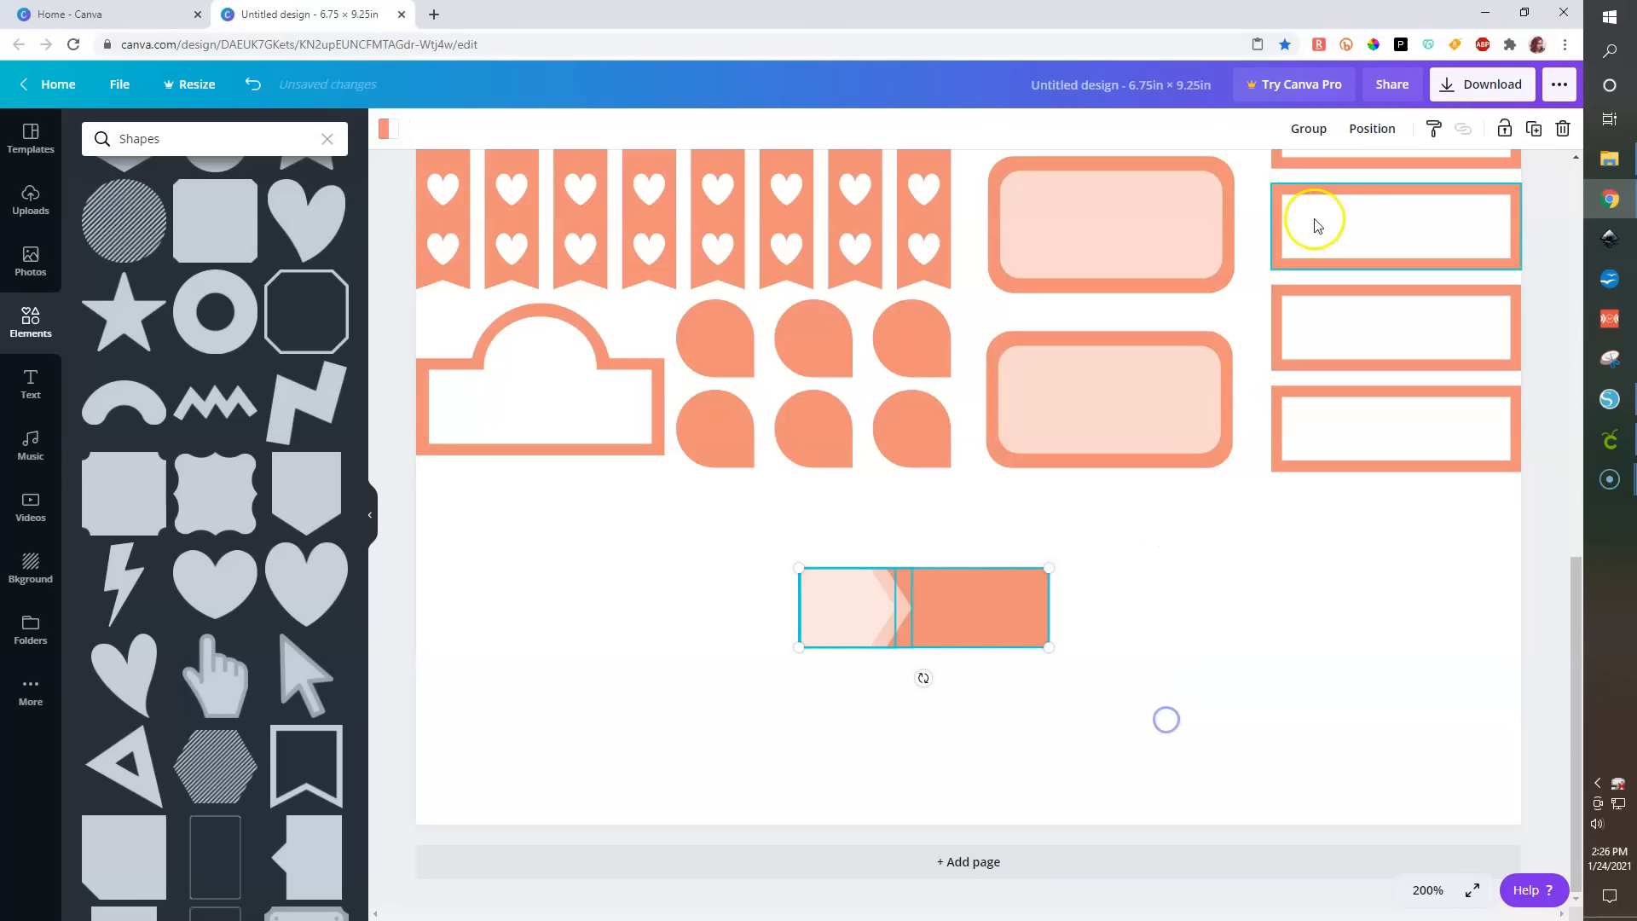
left_click(1372, 128)
left_click(1271, 250)
- Group the bar with its chevrons, move it beside the label boxes, and make three duplicates
left_click_drag(748, 560, 1107, 739)
left_click(1311, 134)
left_click_drag(968, 597, 1437, 516)
key("ctrl+d")
key("ctrl+d")
key("ctrl+d")
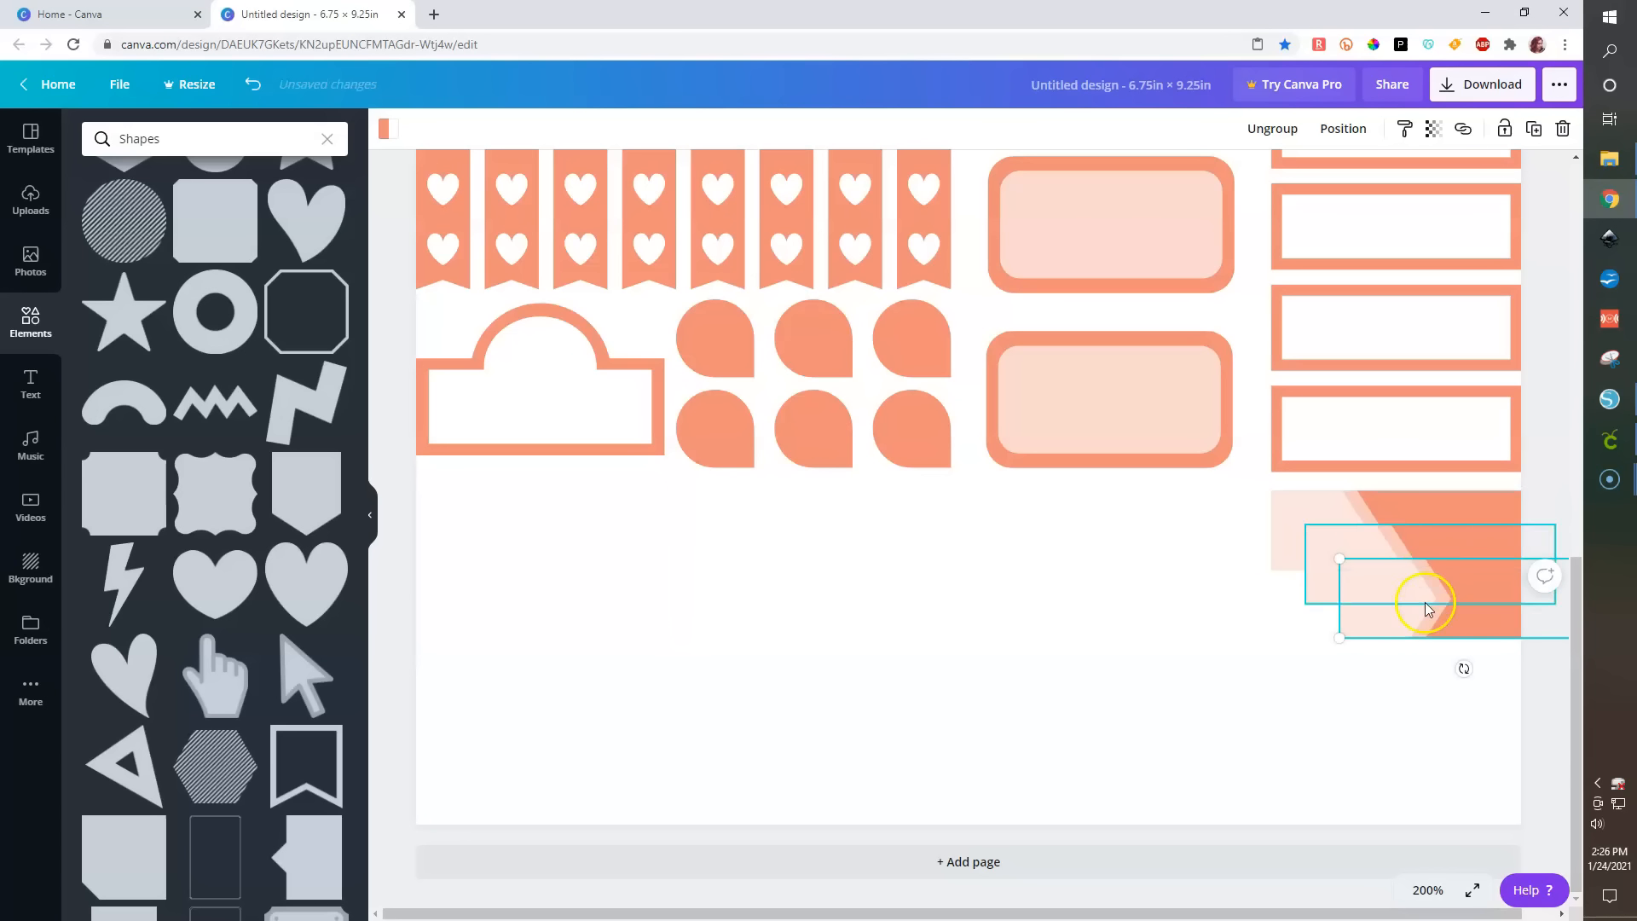
left_click_drag(1419, 675, 1345, 781)
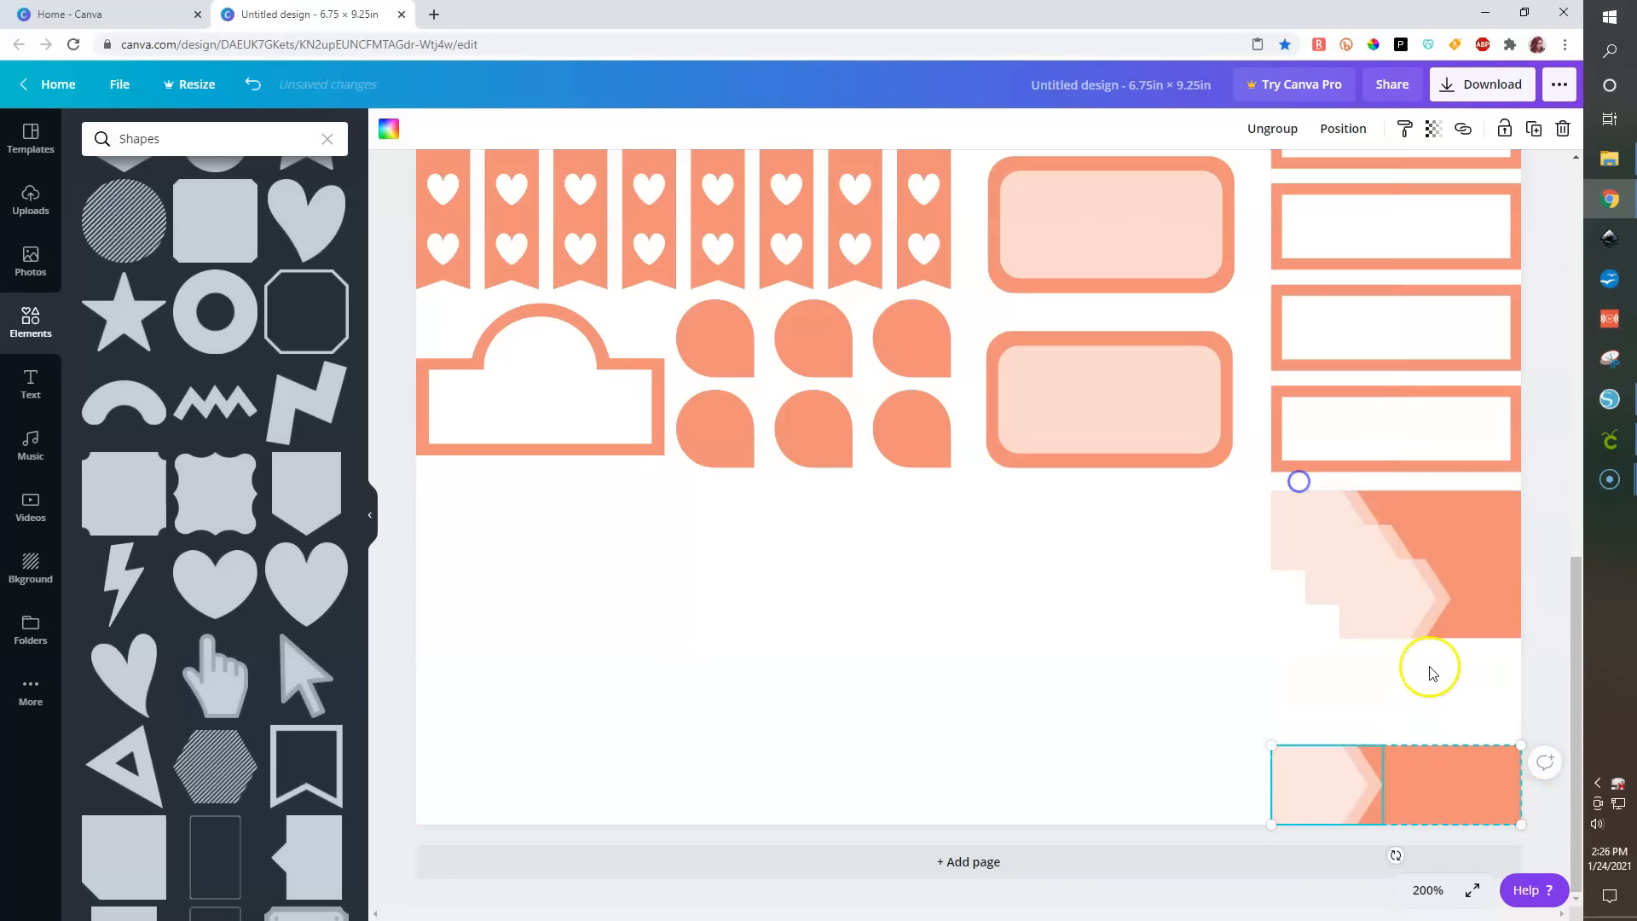
- Set zoom to 100% and stack the four arrow bars left-aligned and evenly spaced vertically
left_click(1428, 890)
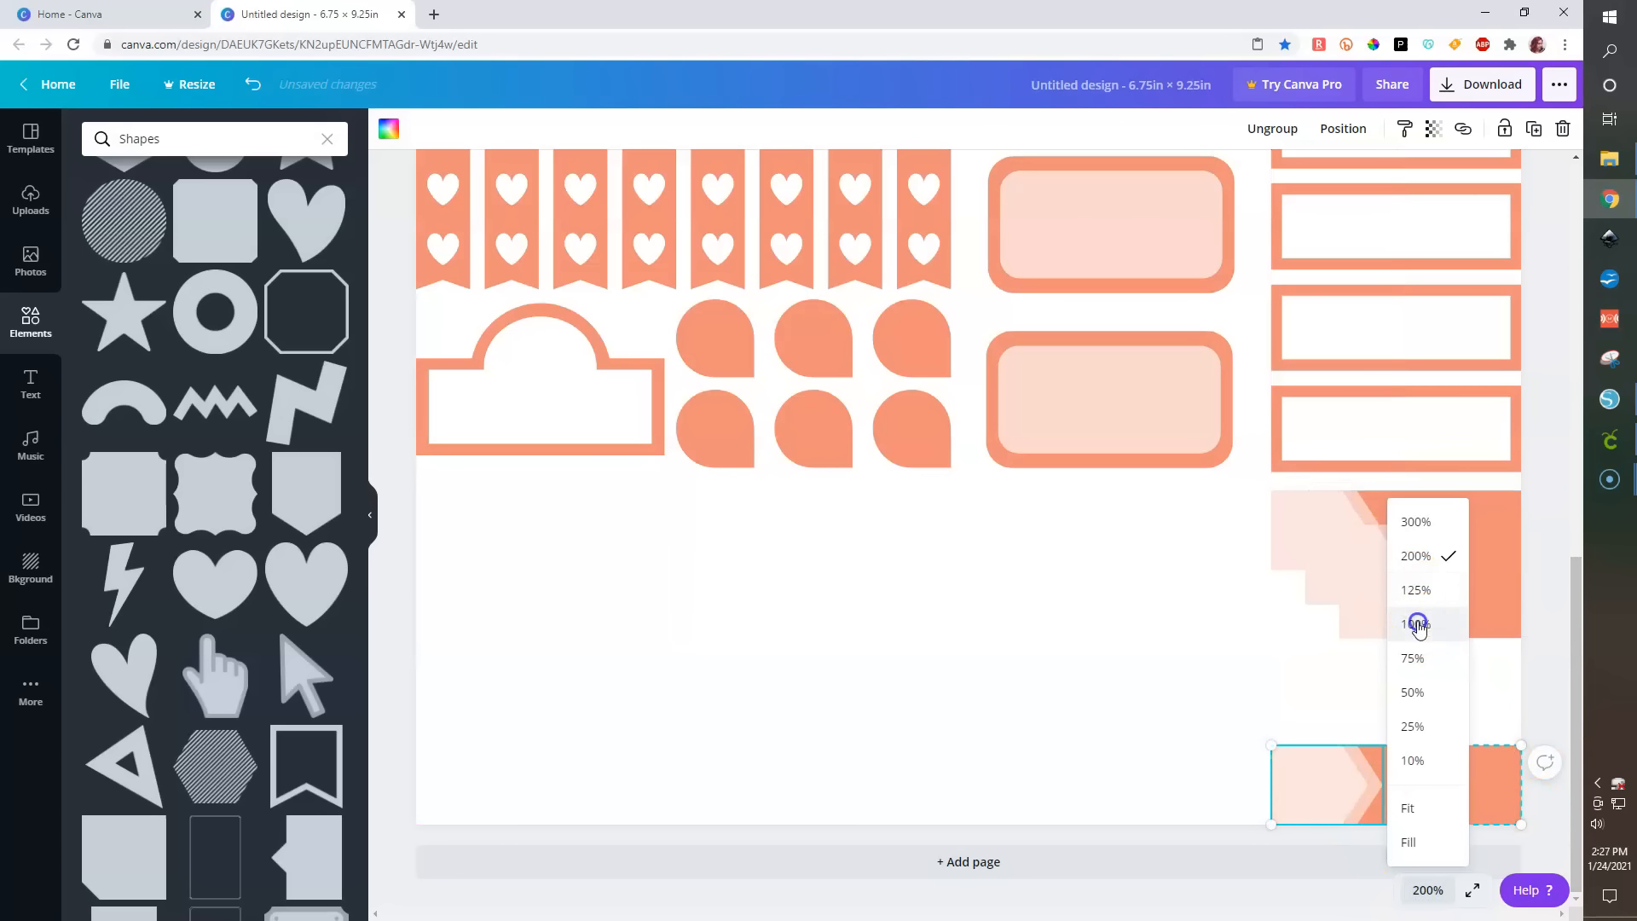
left_click(1416, 624)
left_click_drag(1295, 856, 1106, 638)
left_click_drag(1317, 862, 1119, 402)
left_click(1372, 128)
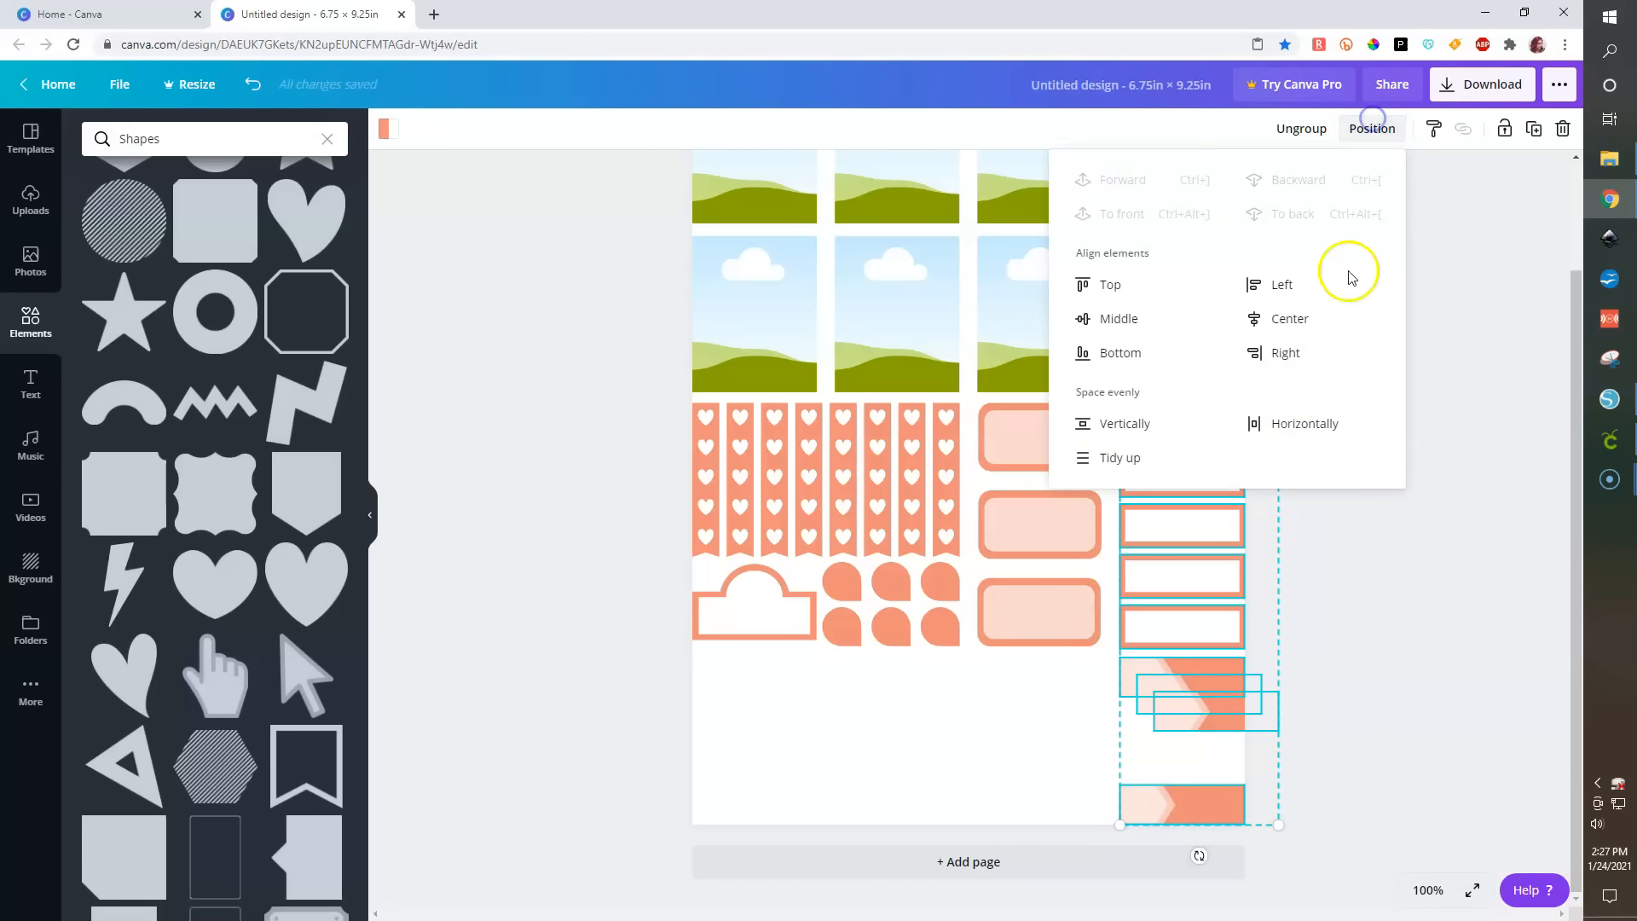
left_click(1117, 424)
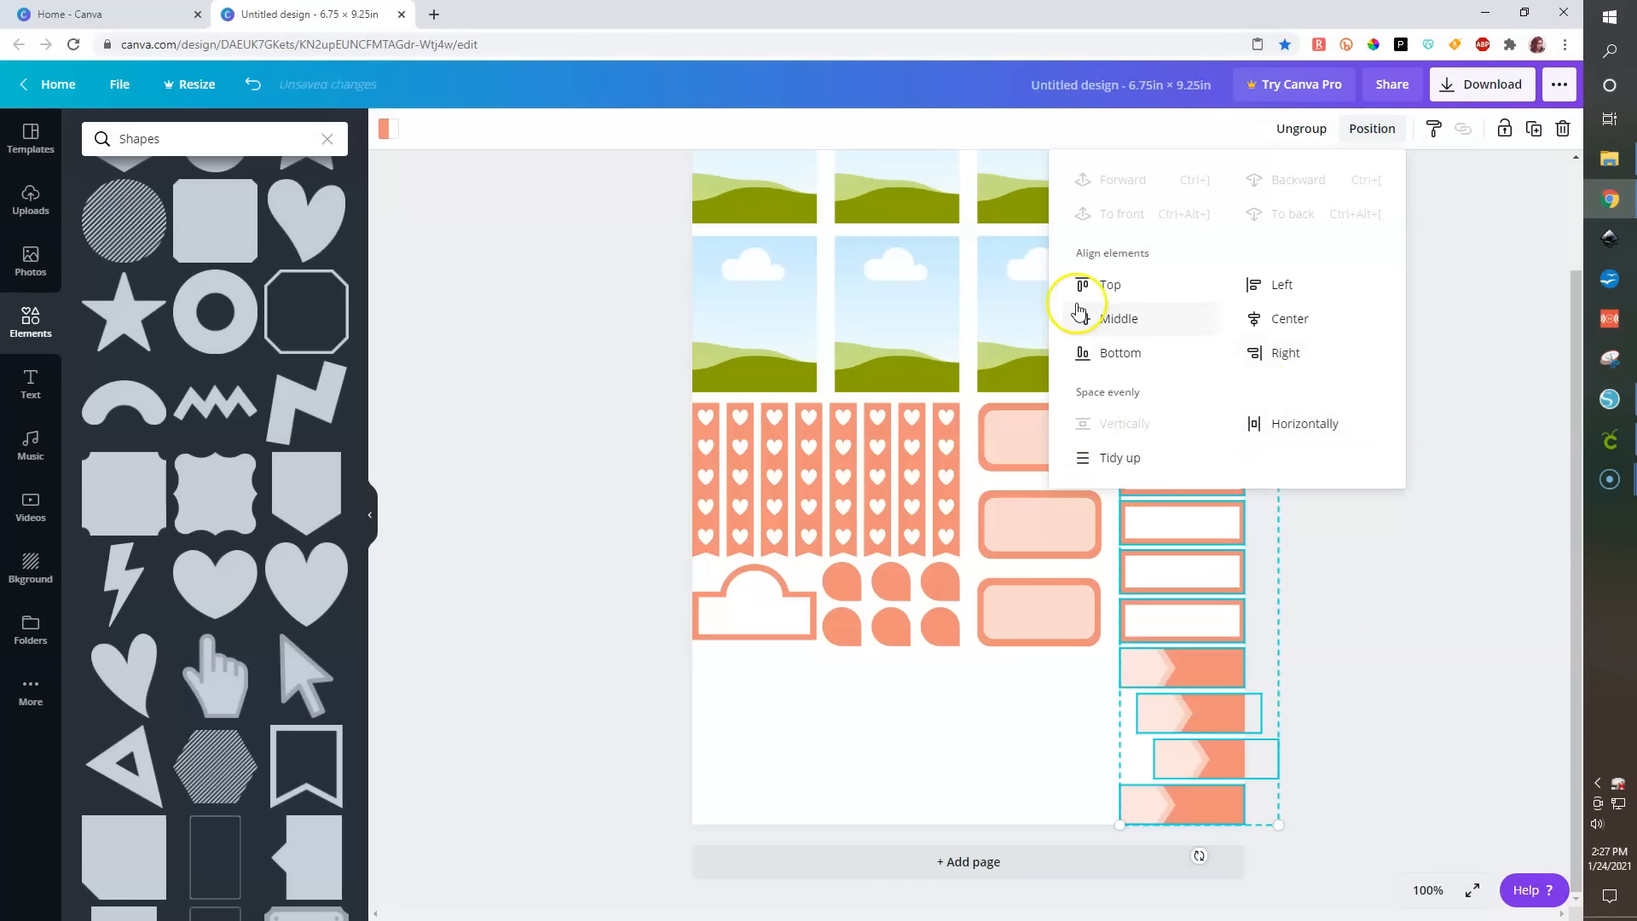
left_click(1251, 283)
left_click(1460, 729)
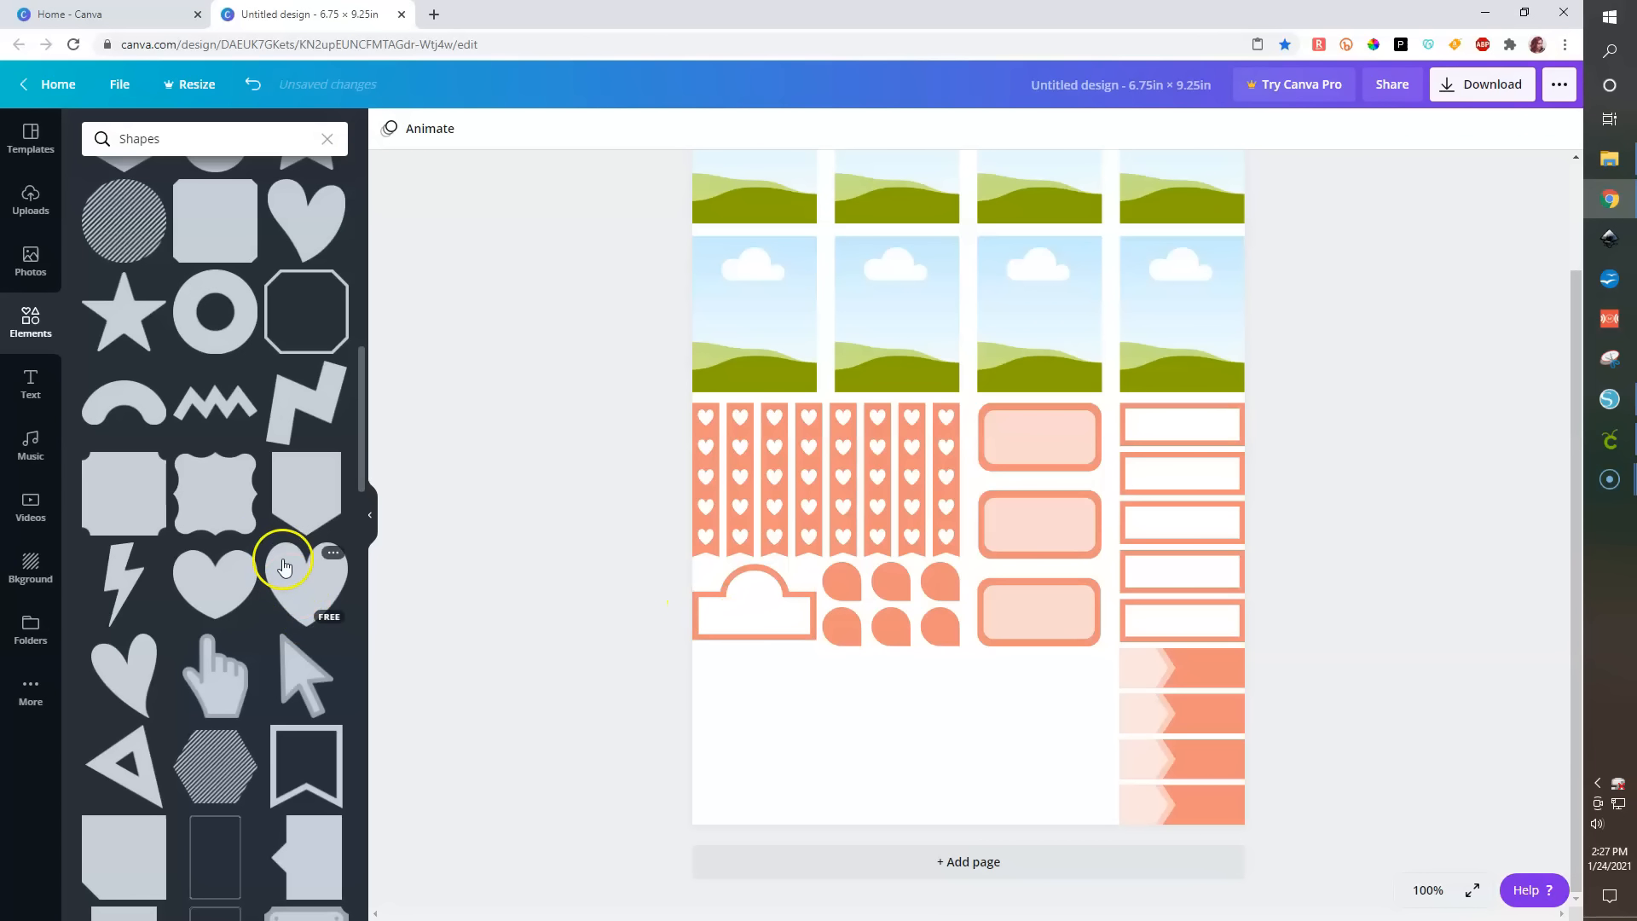
- Add a circle from the Shapes results, shrink it beside the arrow bars, and duplicate it four times
scroll(225, 515, "up", 10)
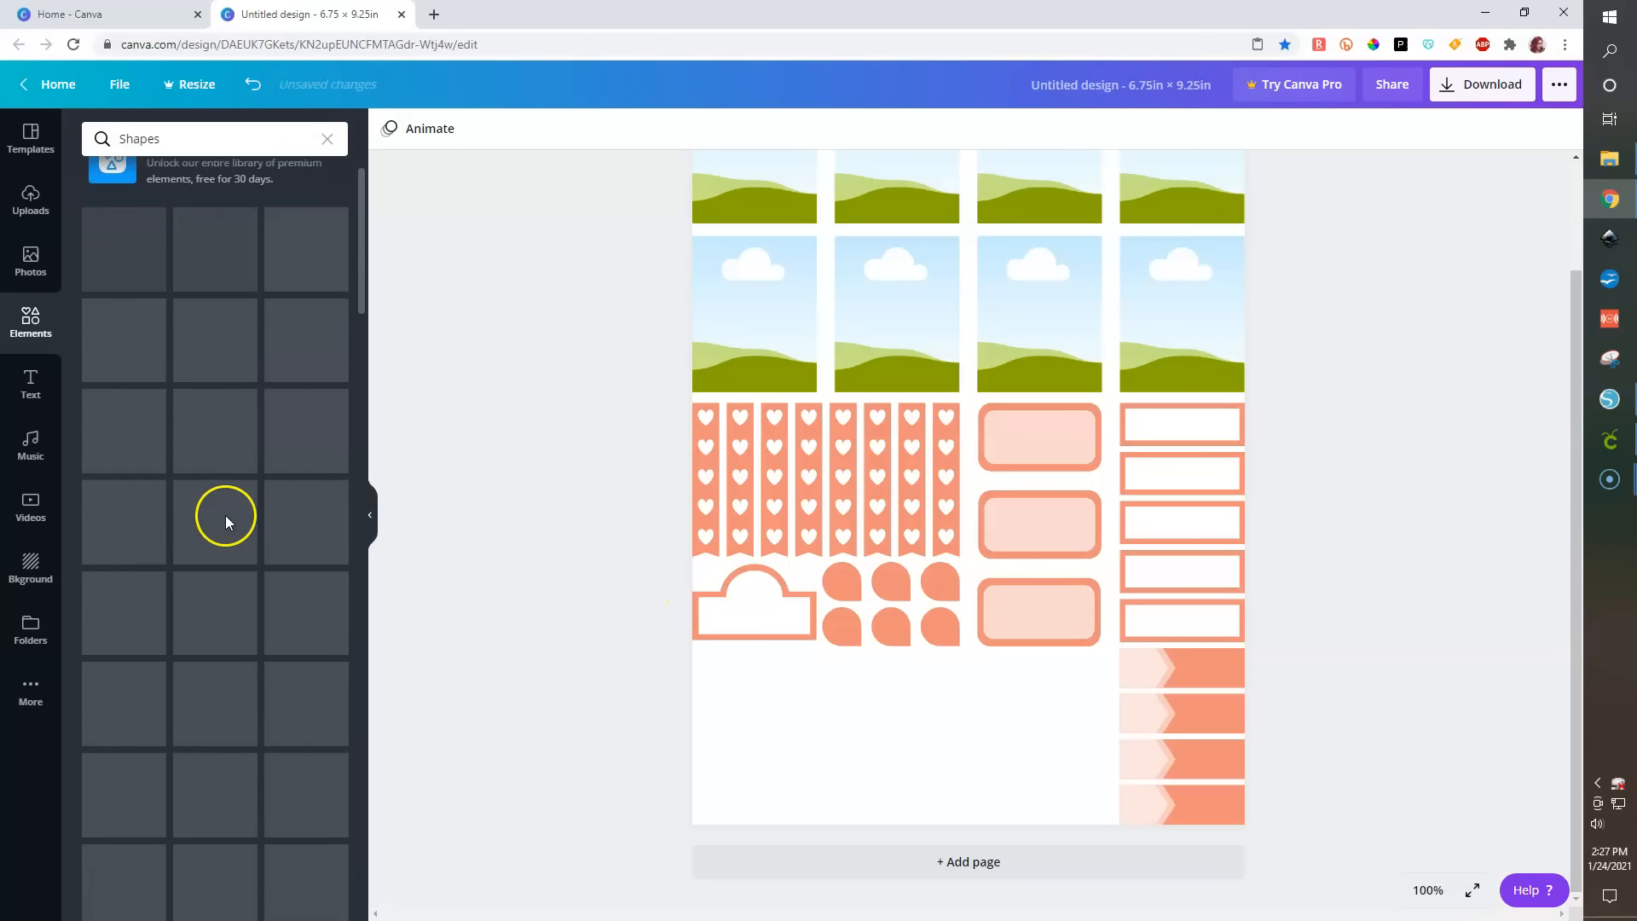
scroll(225, 515, "up", 2)
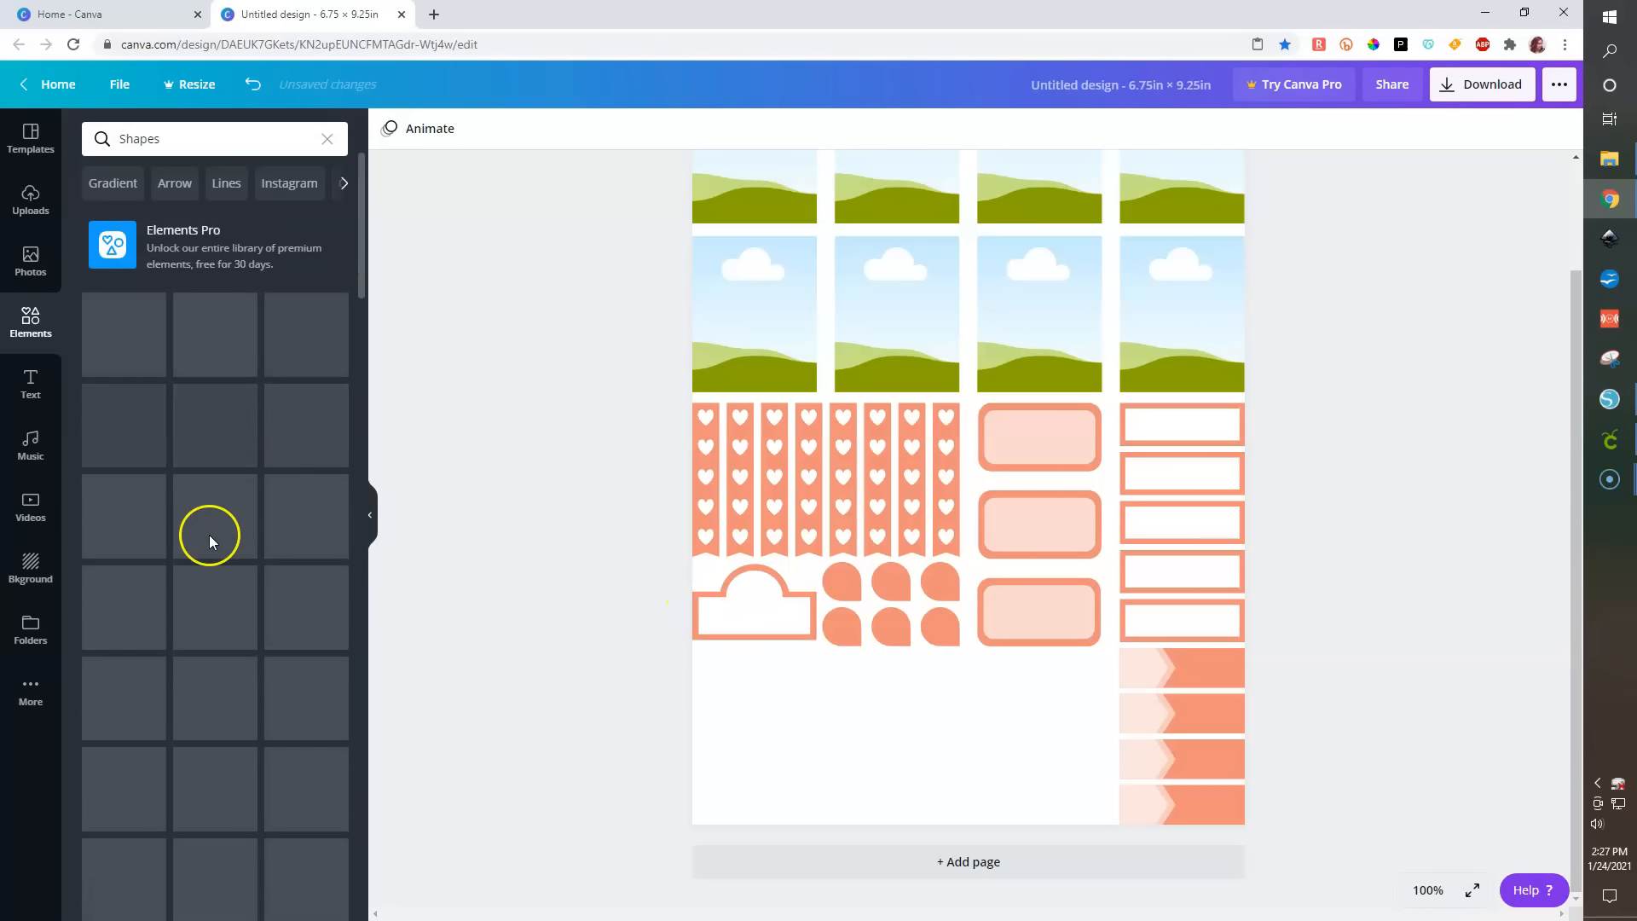
left_click(106, 327)
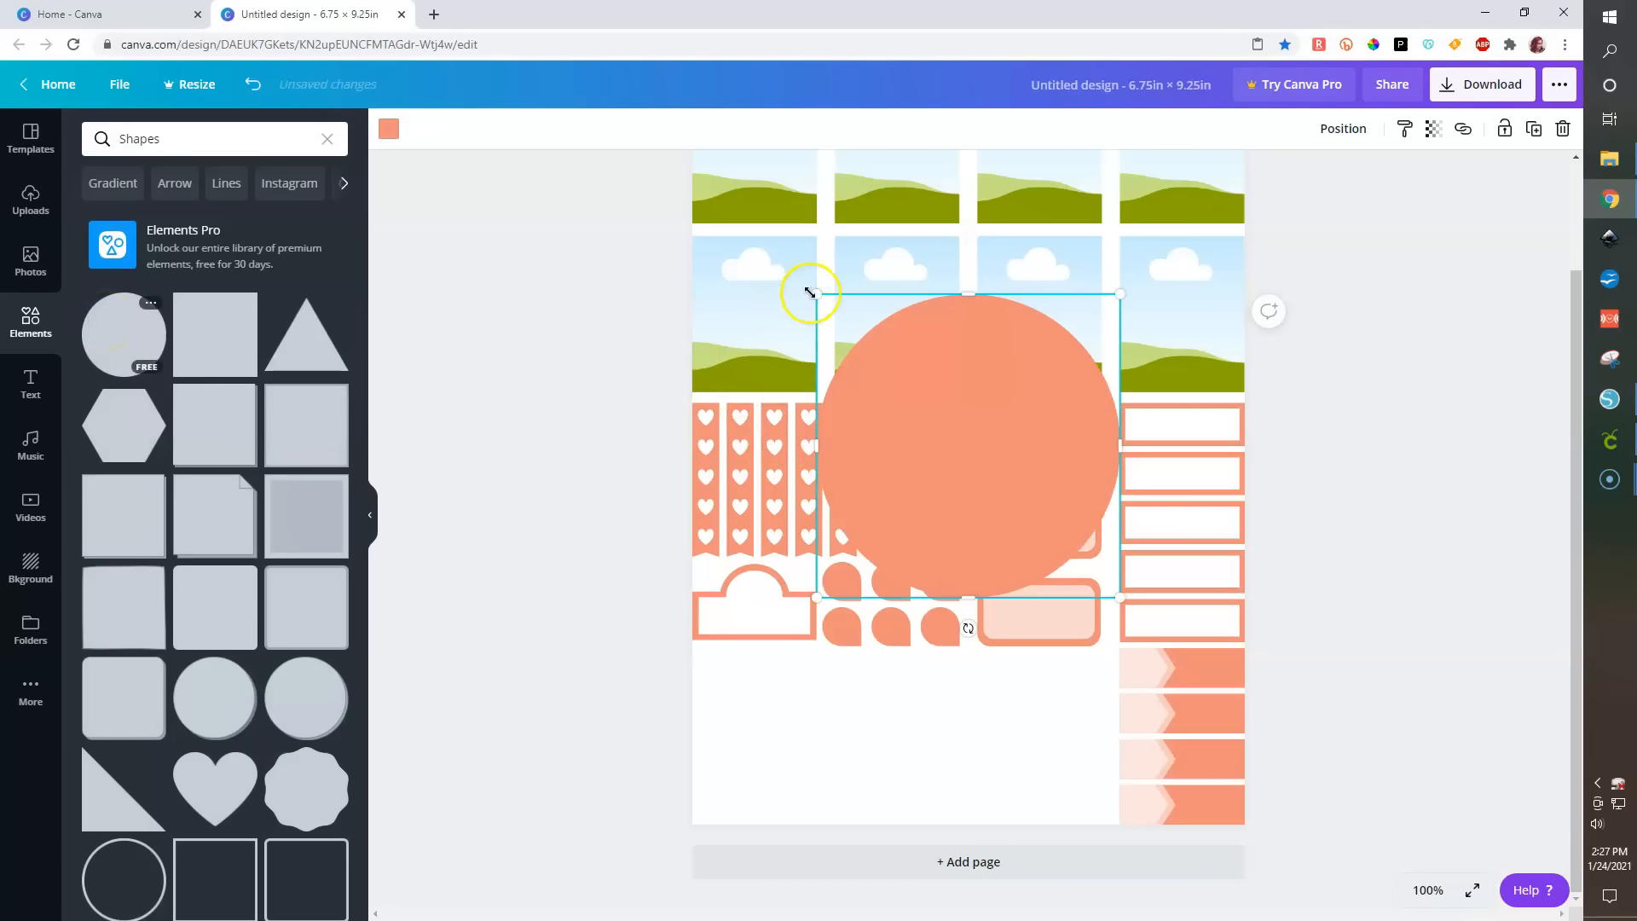
left_click_drag(948, 409, 1081, 557)
left_click_drag(1092, 673, 1083, 682)
key("ctrl+d")
key("ctrl+d")
key("ctrl+d")
key("ctrl+d")
left_click_drag(1146, 744, 1085, 810)
- Left-align the circles, space them evenly vertically, and delete one extra circle
left_click_drag(1034, 662, 1115, 829)
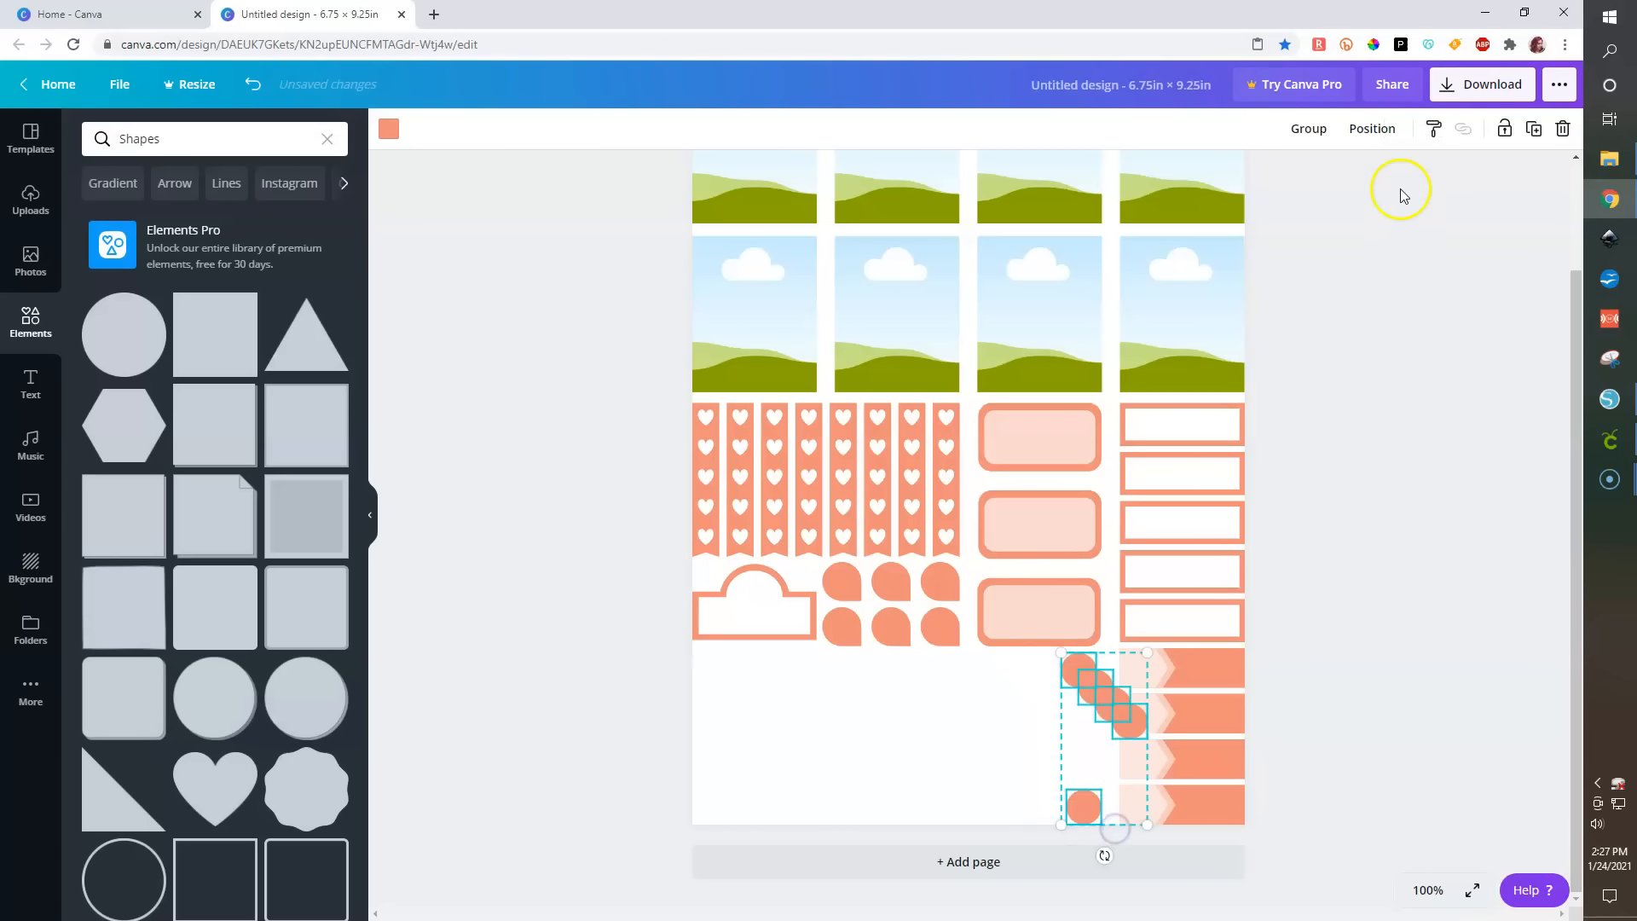
left_click(1372, 129)
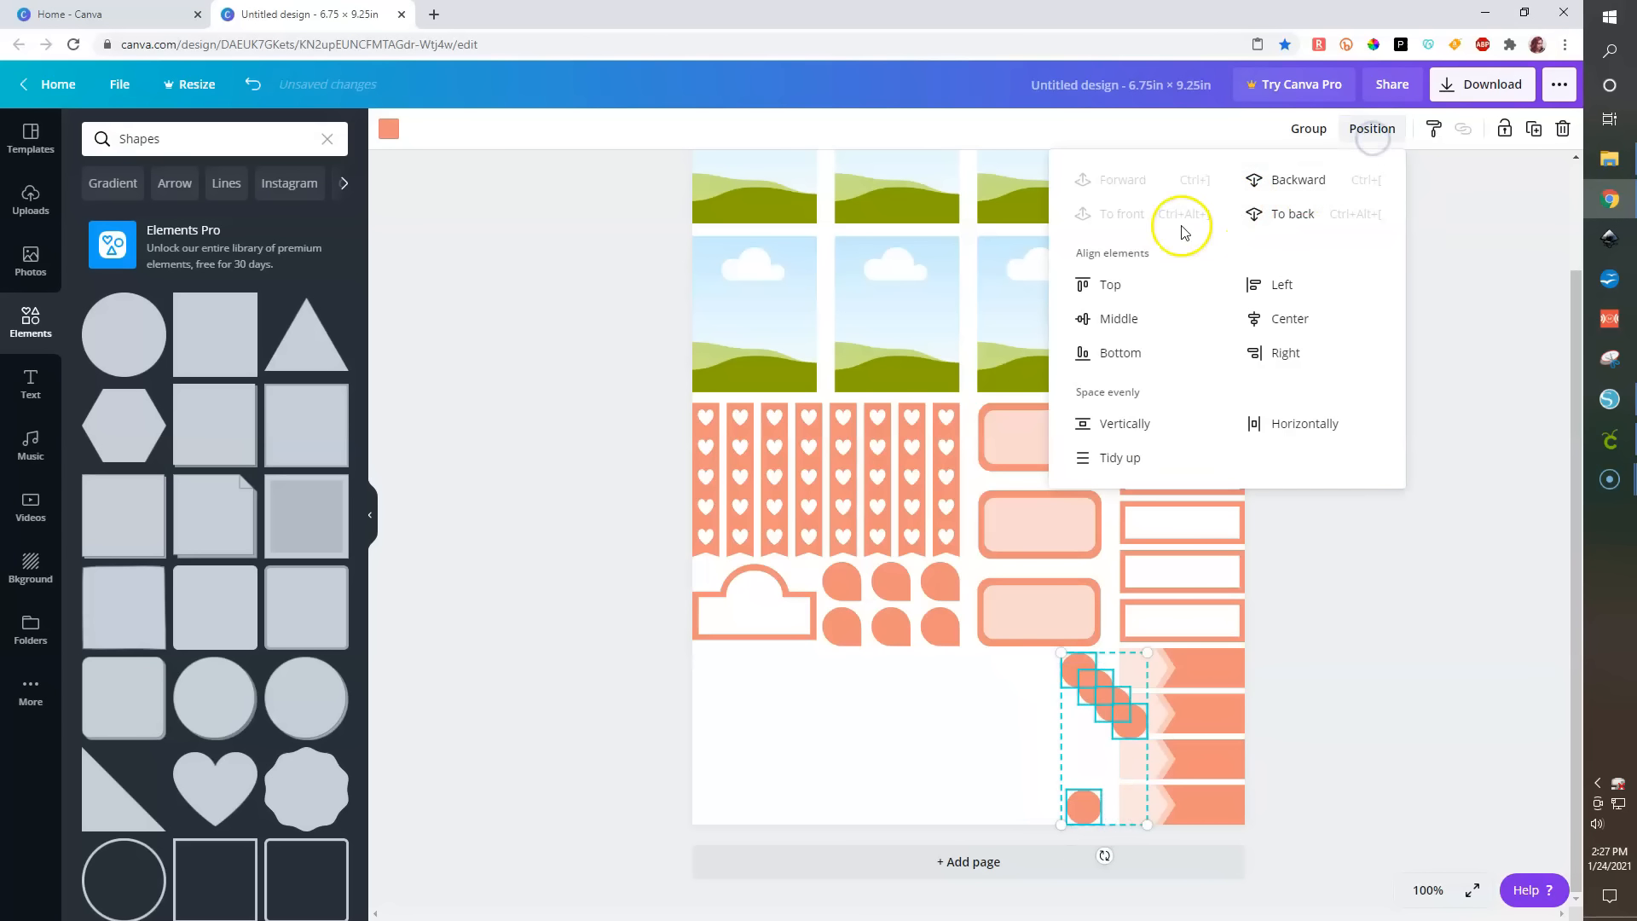
left_click(1264, 285)
left_click(1110, 423)
left_click(1313, 659)
left_click(1079, 706)
key("Delete")
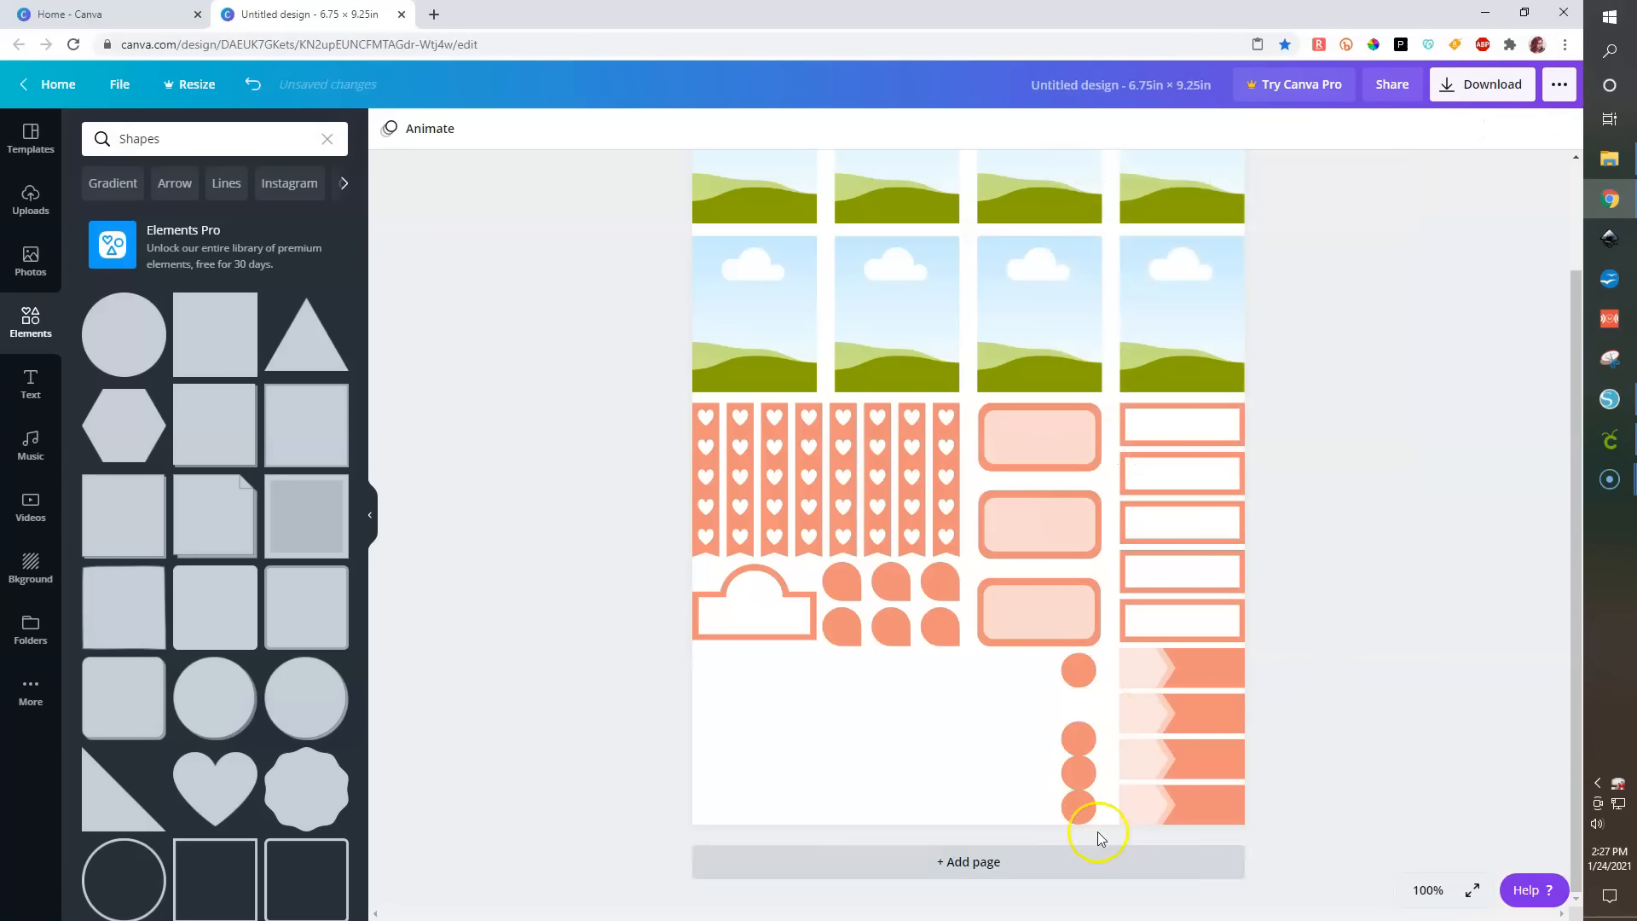
- Select the circles with the three rounded label boxes above and space them evenly vertically
left_click_drag(1026, 661, 1083, 844)
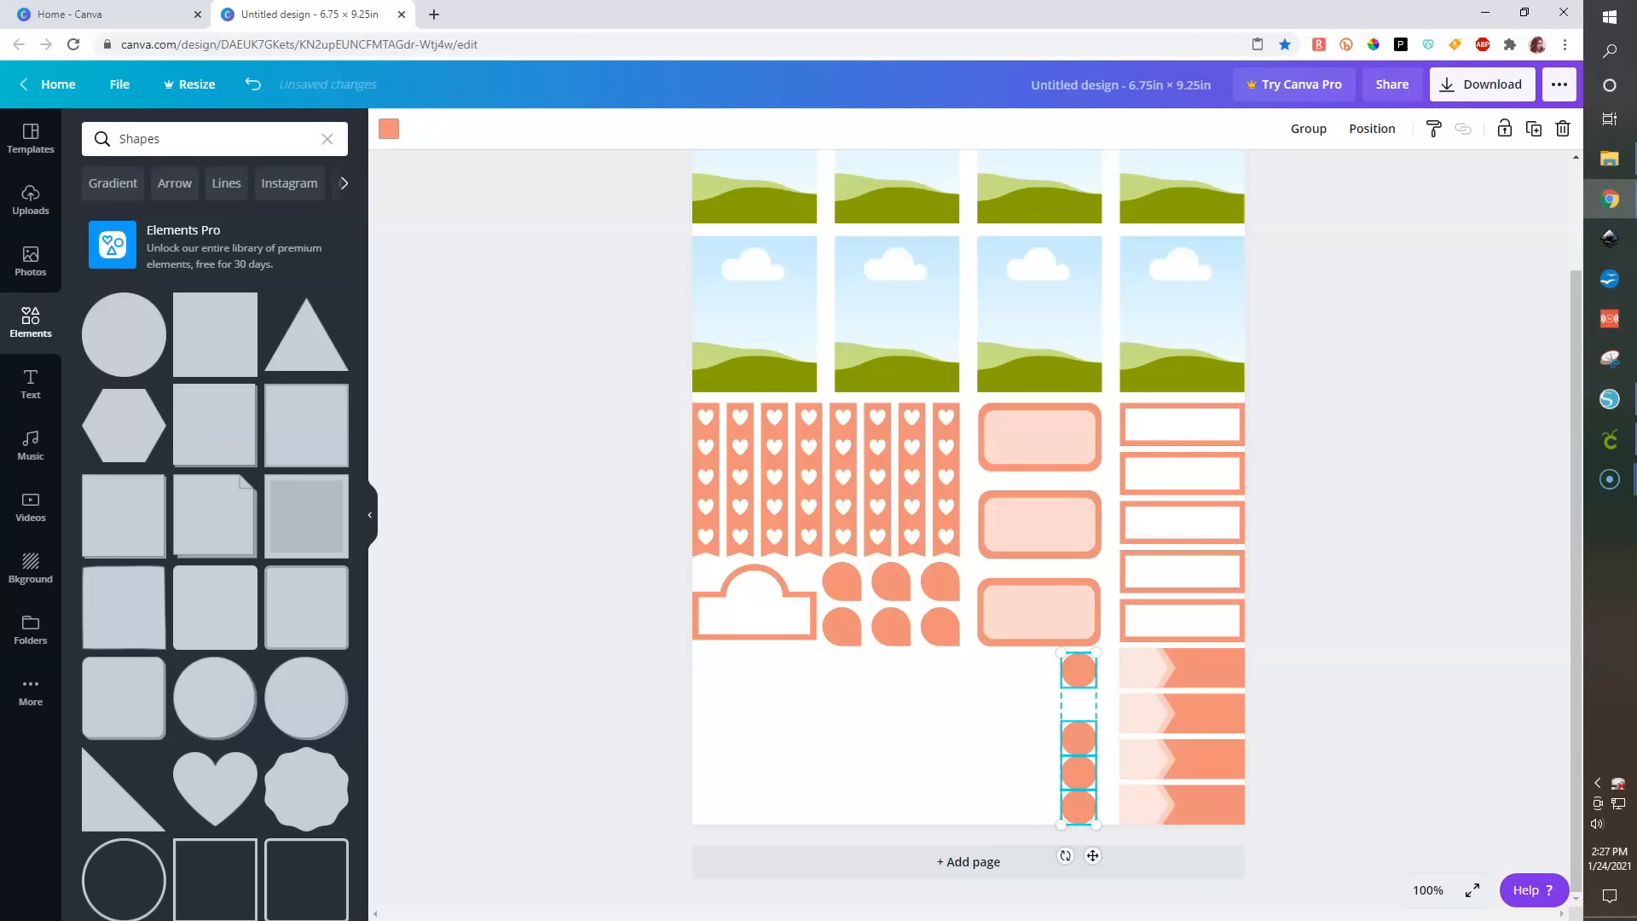
left_click(1392, 130)
left_click(1139, 428)
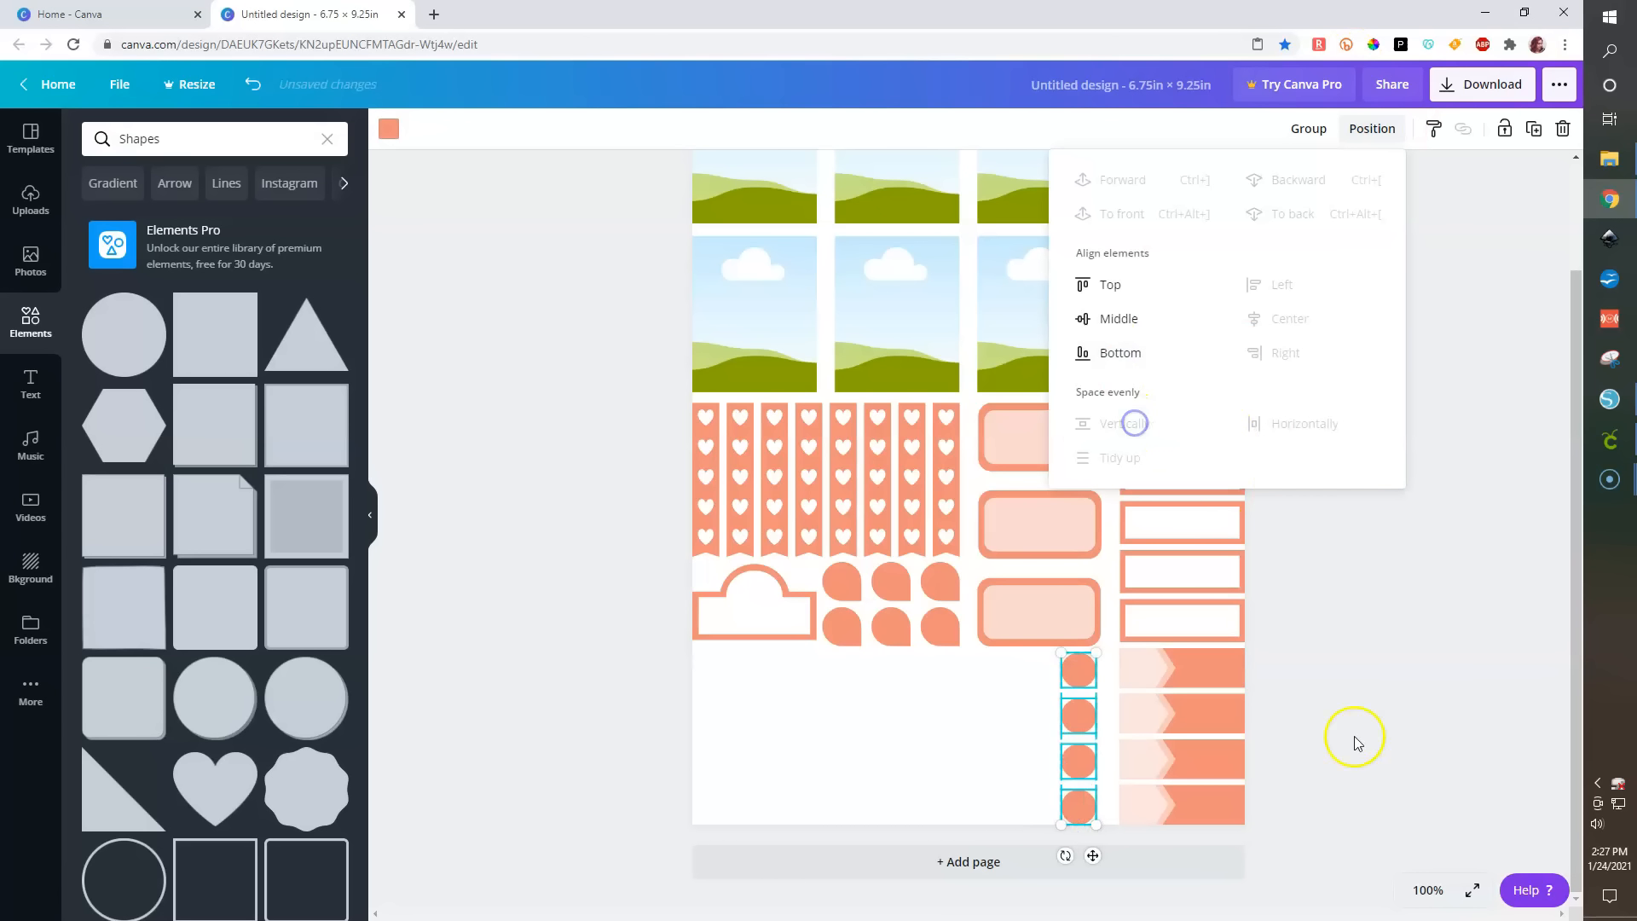
left_click(1079, 631, "shift")
left_click(1060, 515, "shift")
left_click(1038, 440, "shift")
left_click(1371, 129)
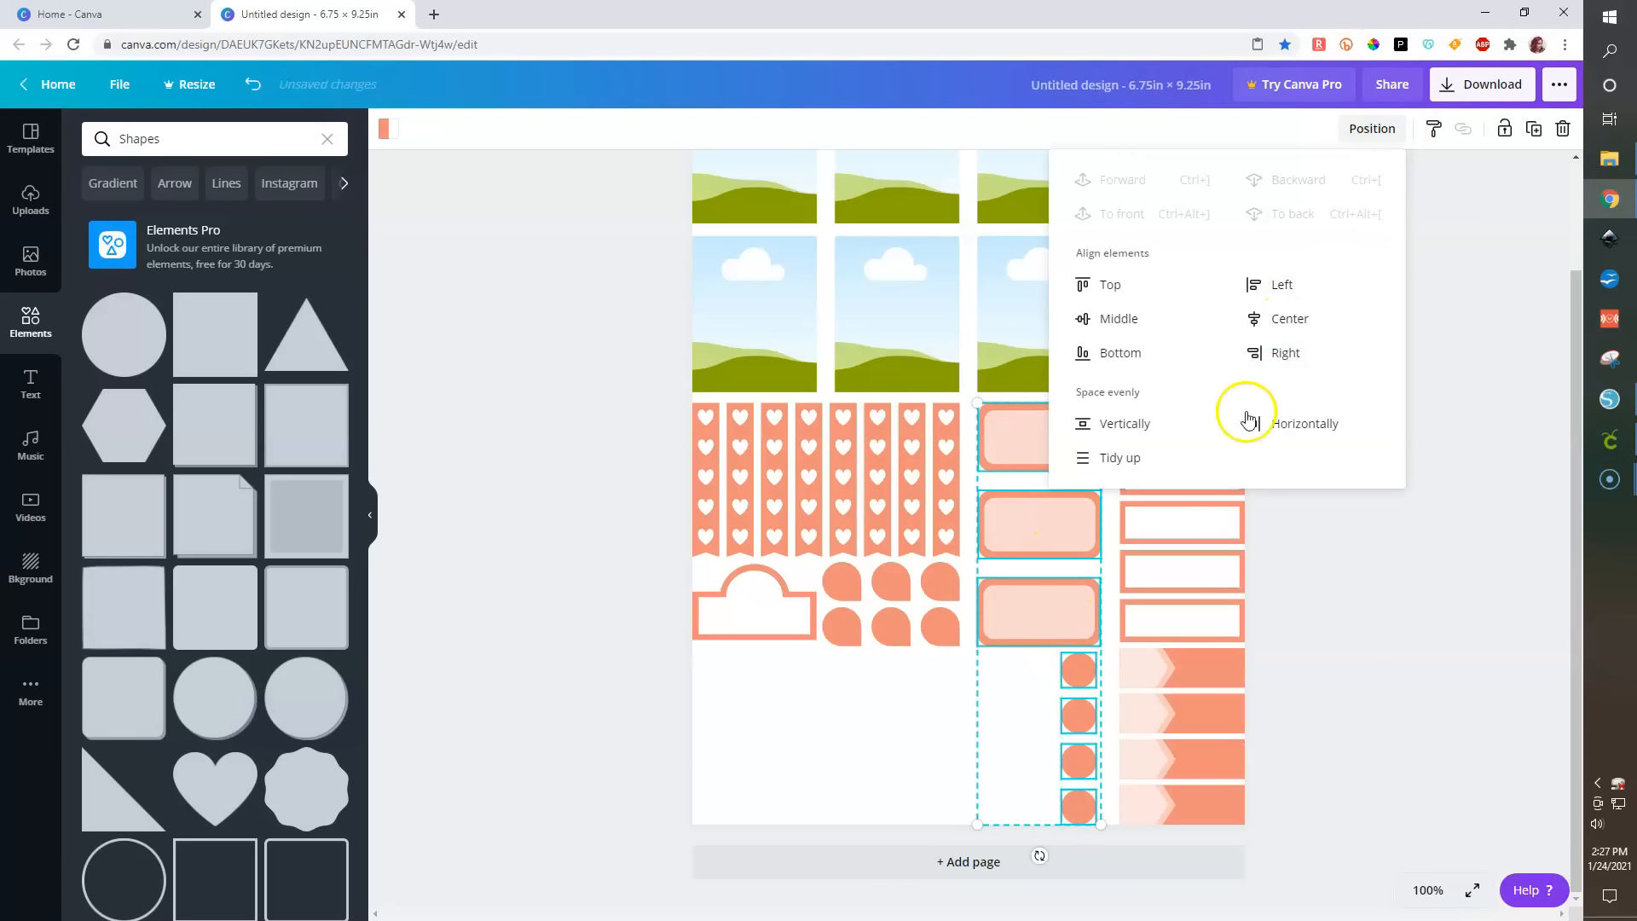
left_click(1119, 424)
left_click(1429, 647)
- Duplicate the circle column twice to form three columns of circles
left_click_drag(1087, 843, 1091, 681)
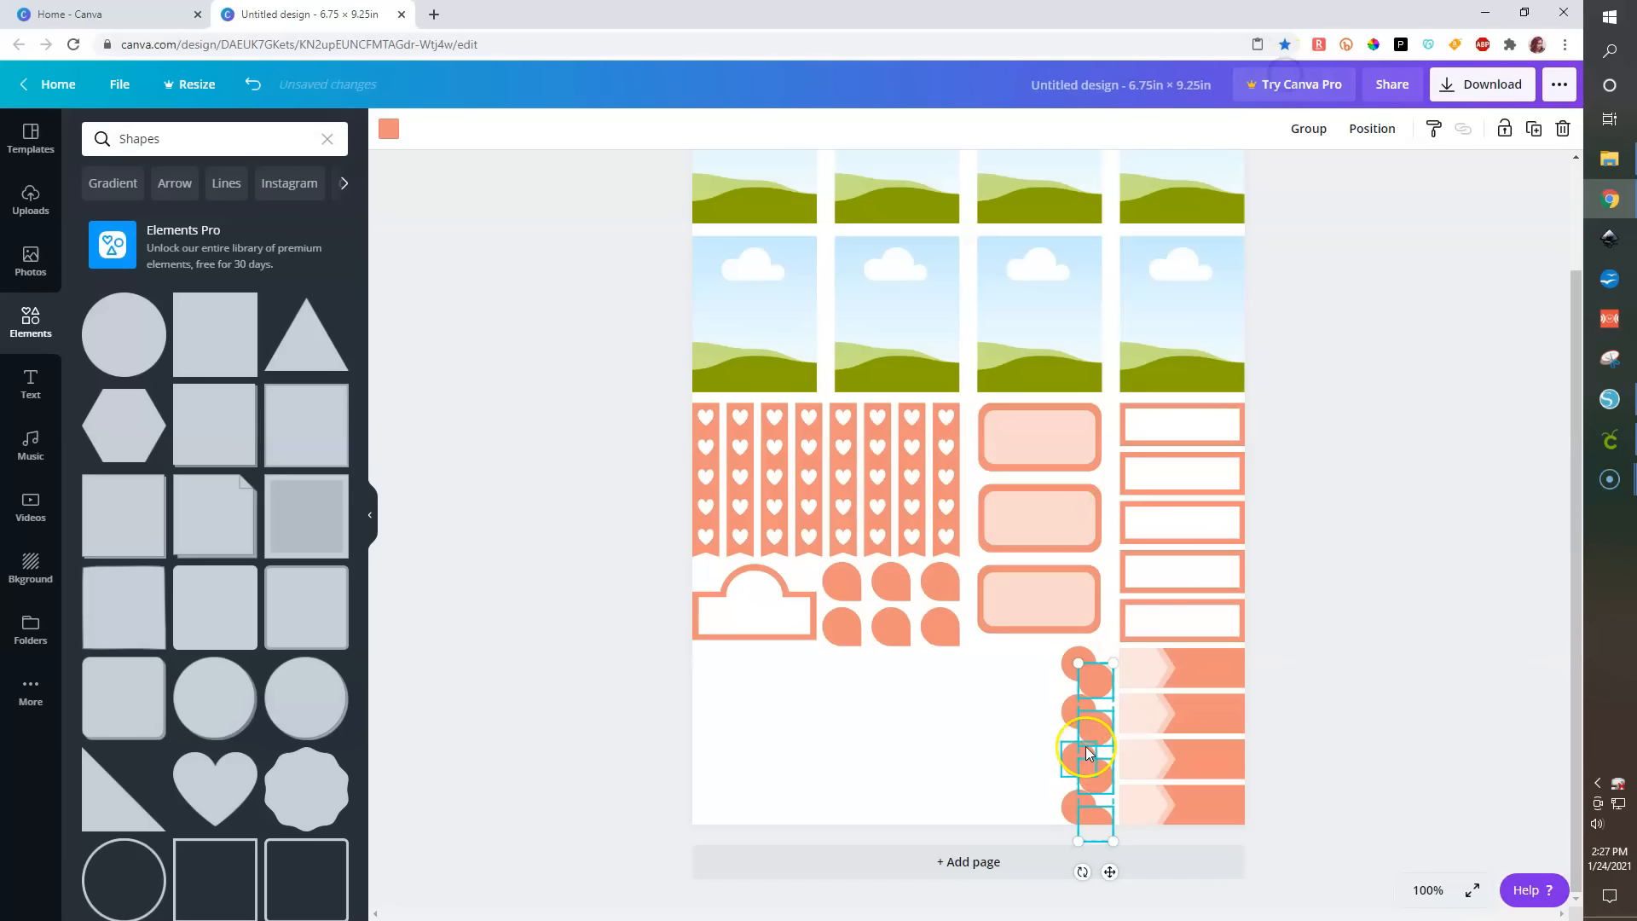
mouse_move(1019, 713)
left_mouse_down()
mouse_move(1047, 719)
mouse_move(993, 700)
left_mouse_up()
left_click_drag(992, 756, 992, 749)
left_click(1056, 842)
- Align the bottom two circle rows along their bottoms and space each row evenly horizontally
left_click_drag(887, 785, 1099, 827)
left_click(1372, 128)
left_click(1135, 322)
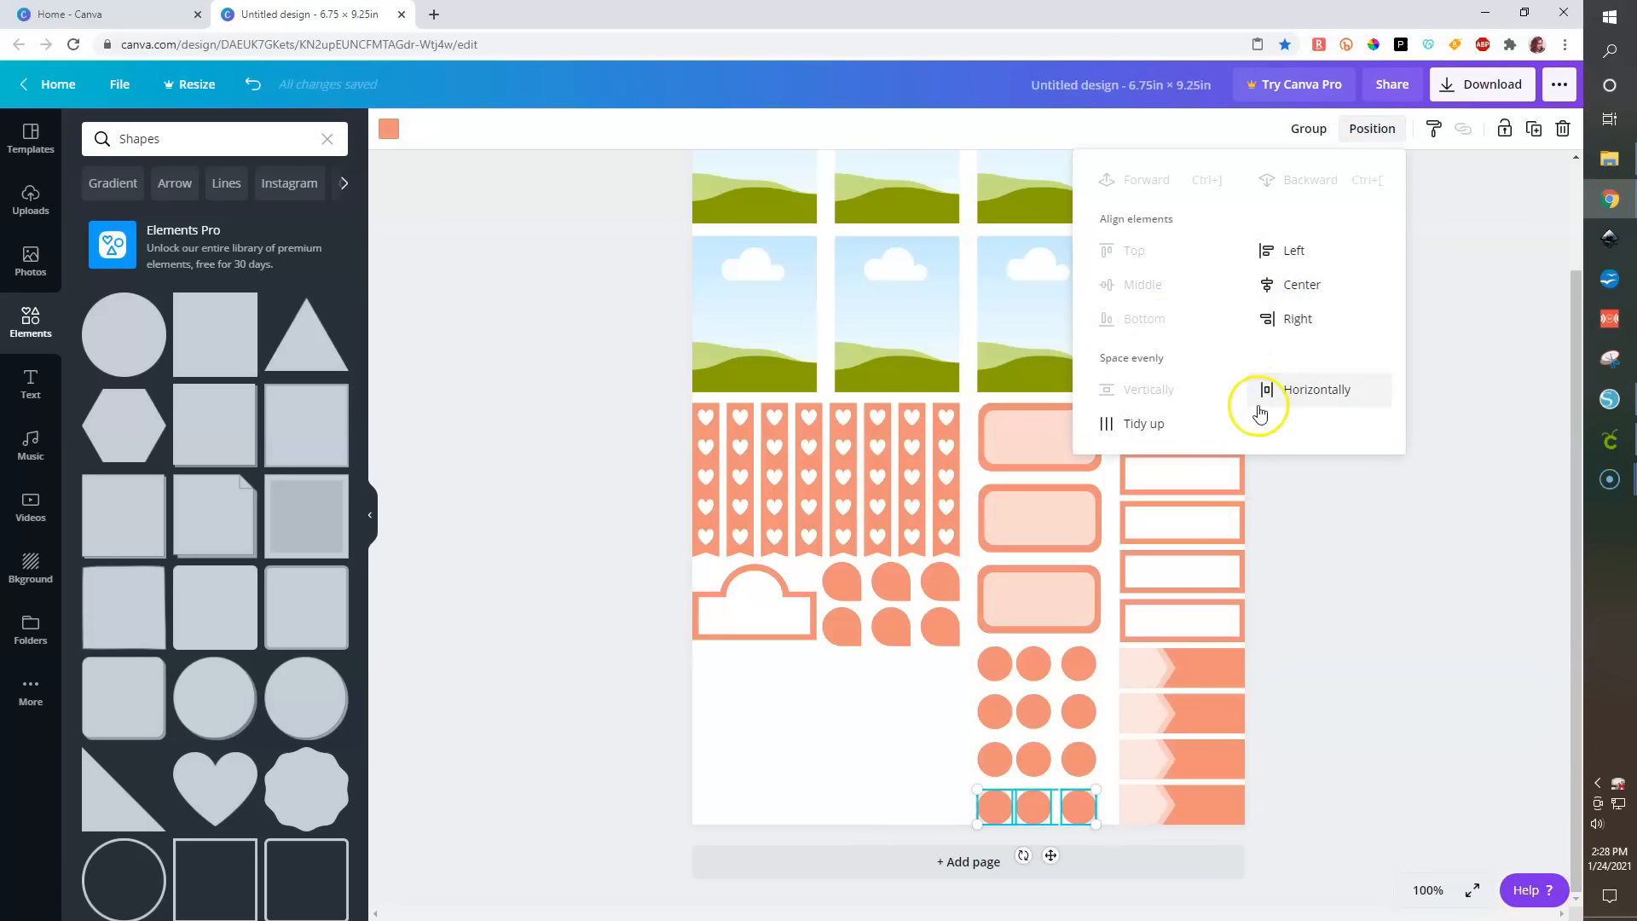
left_click(1305, 390)
left_click(1424, 766)
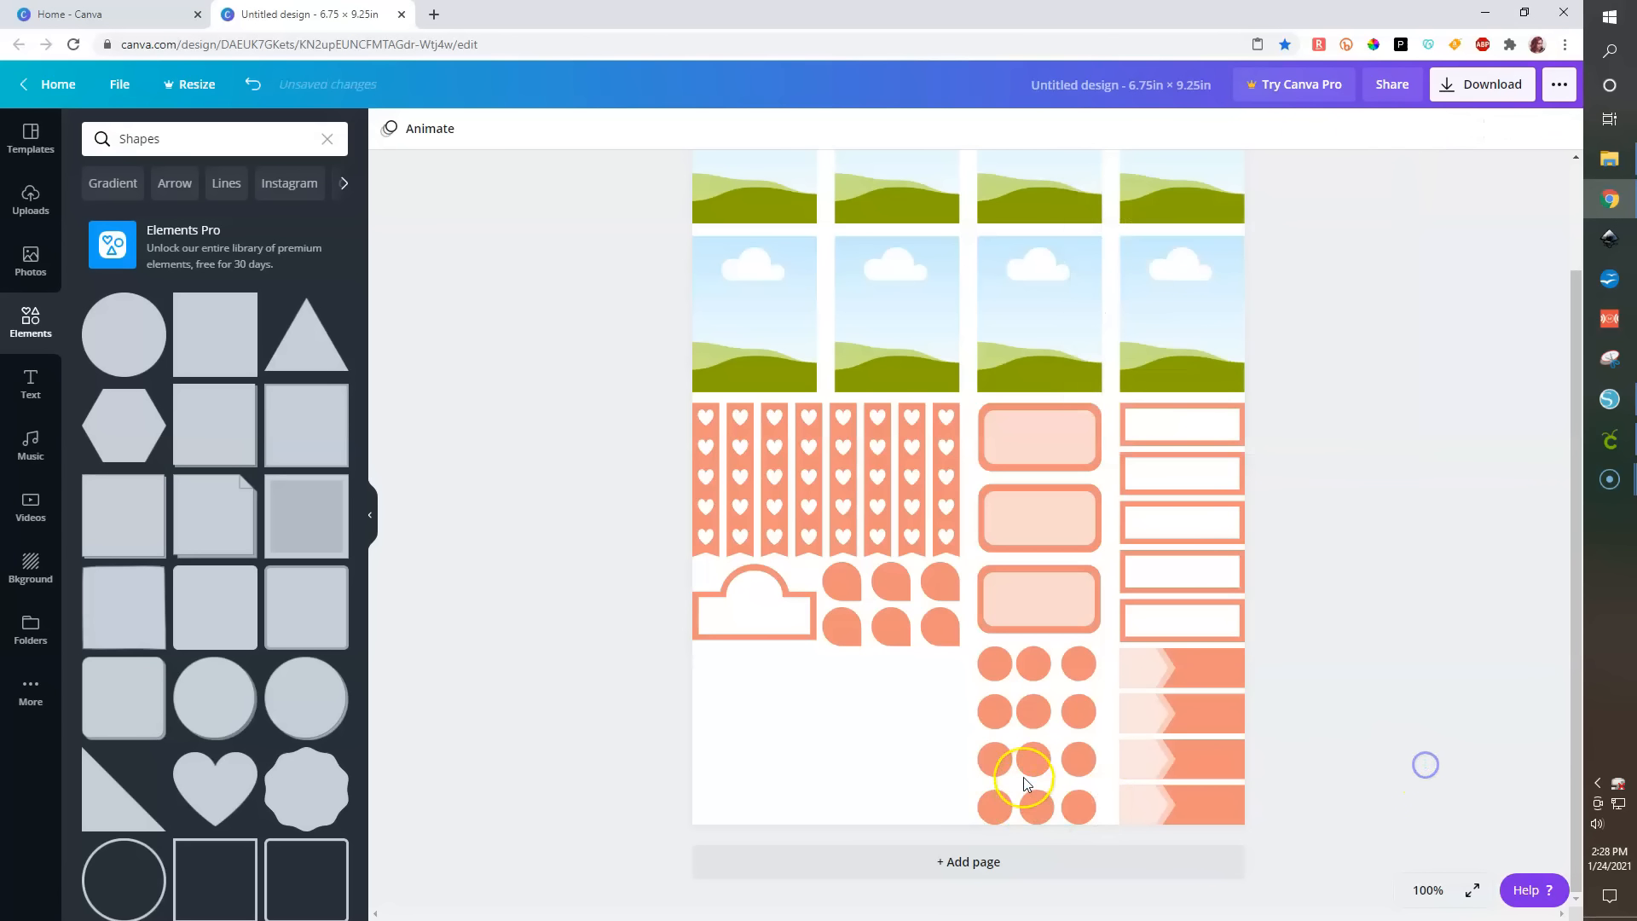
left_click_drag(927, 758, 1081, 759)
left_click(1372, 128)
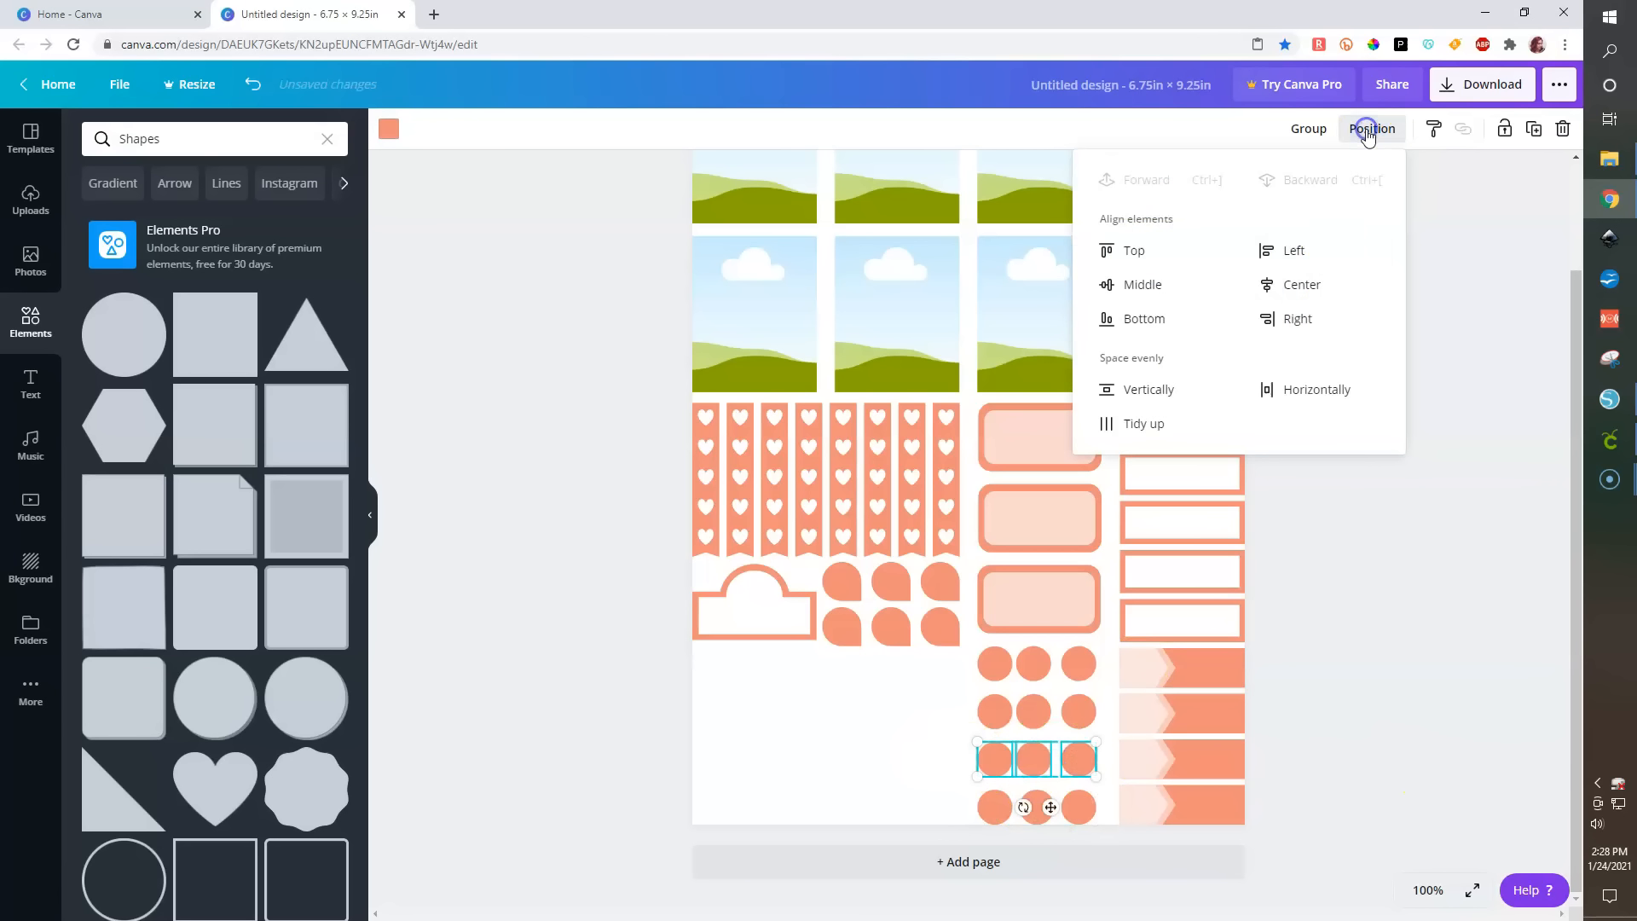
left_click(1145, 320)
left_click(1317, 390)
- Align the upper two circle rows along their bottoms and space each row evenly horizontally
left_click_drag(906, 708, 1093, 713)
left_click(1372, 128)
left_click(1119, 317)
left_click(1291, 391)
left_click_drag(932, 658, 1102, 669)
left_click(1354, 132)
left_click(1289, 385)
left_click(1141, 316)
left_click(1409, 674)
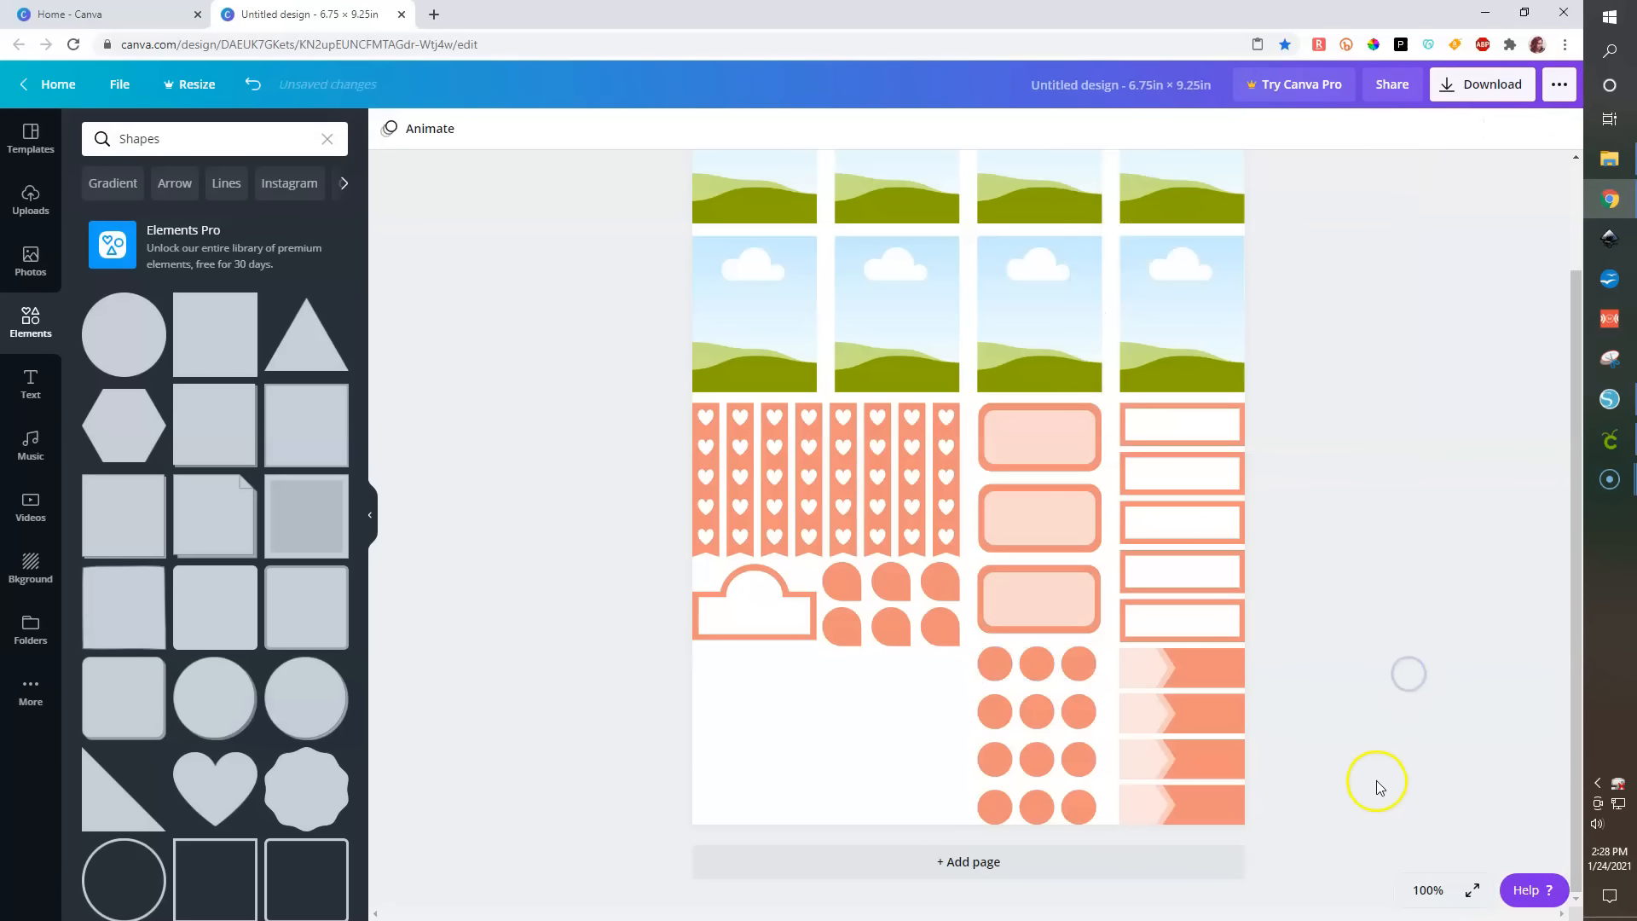
left_click(1475, 890)
left_click(1409, 525)
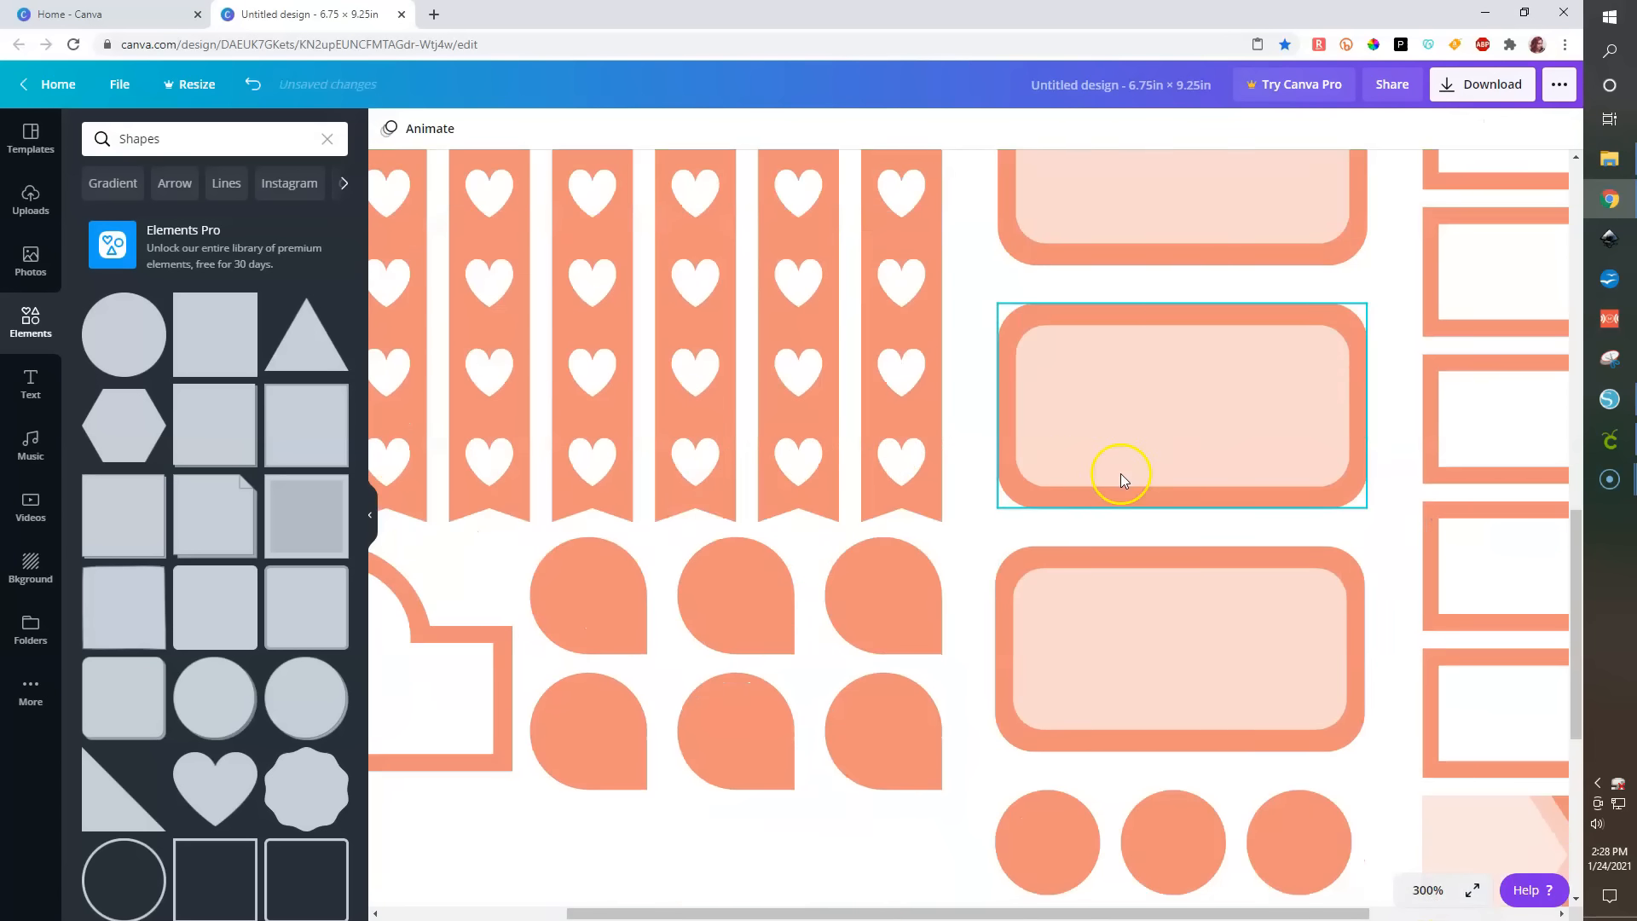
- Search the elements for house and place a house icon on the top-right circle of the circle grid
scroll(1241, 688, "down", 5)
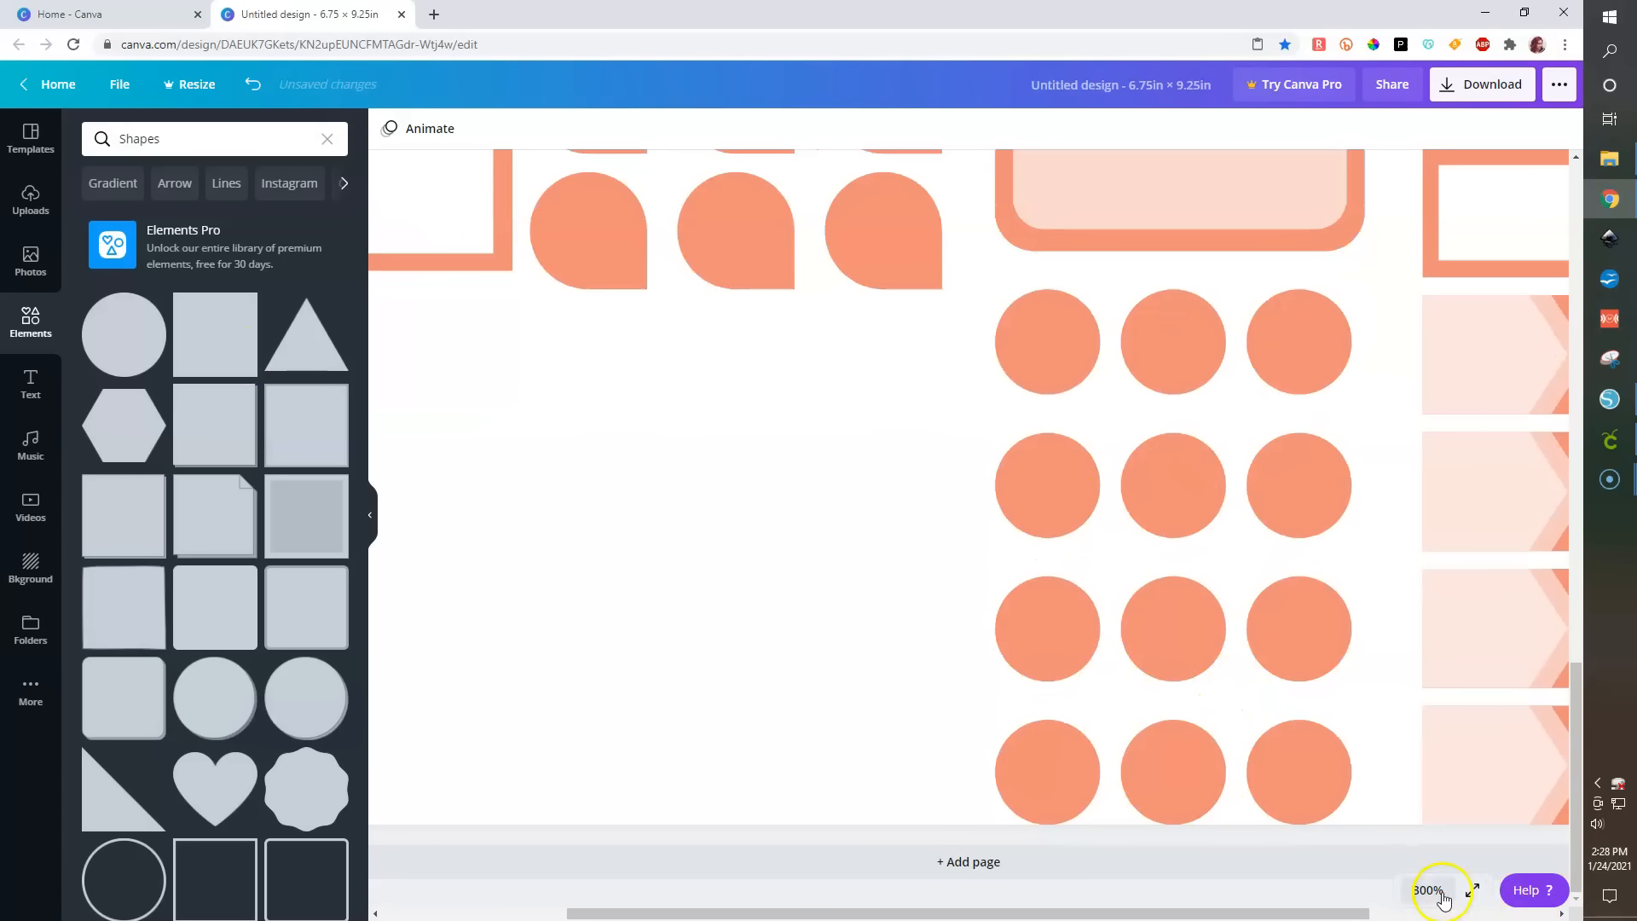
left_click(1443, 898)
left_click(1419, 621)
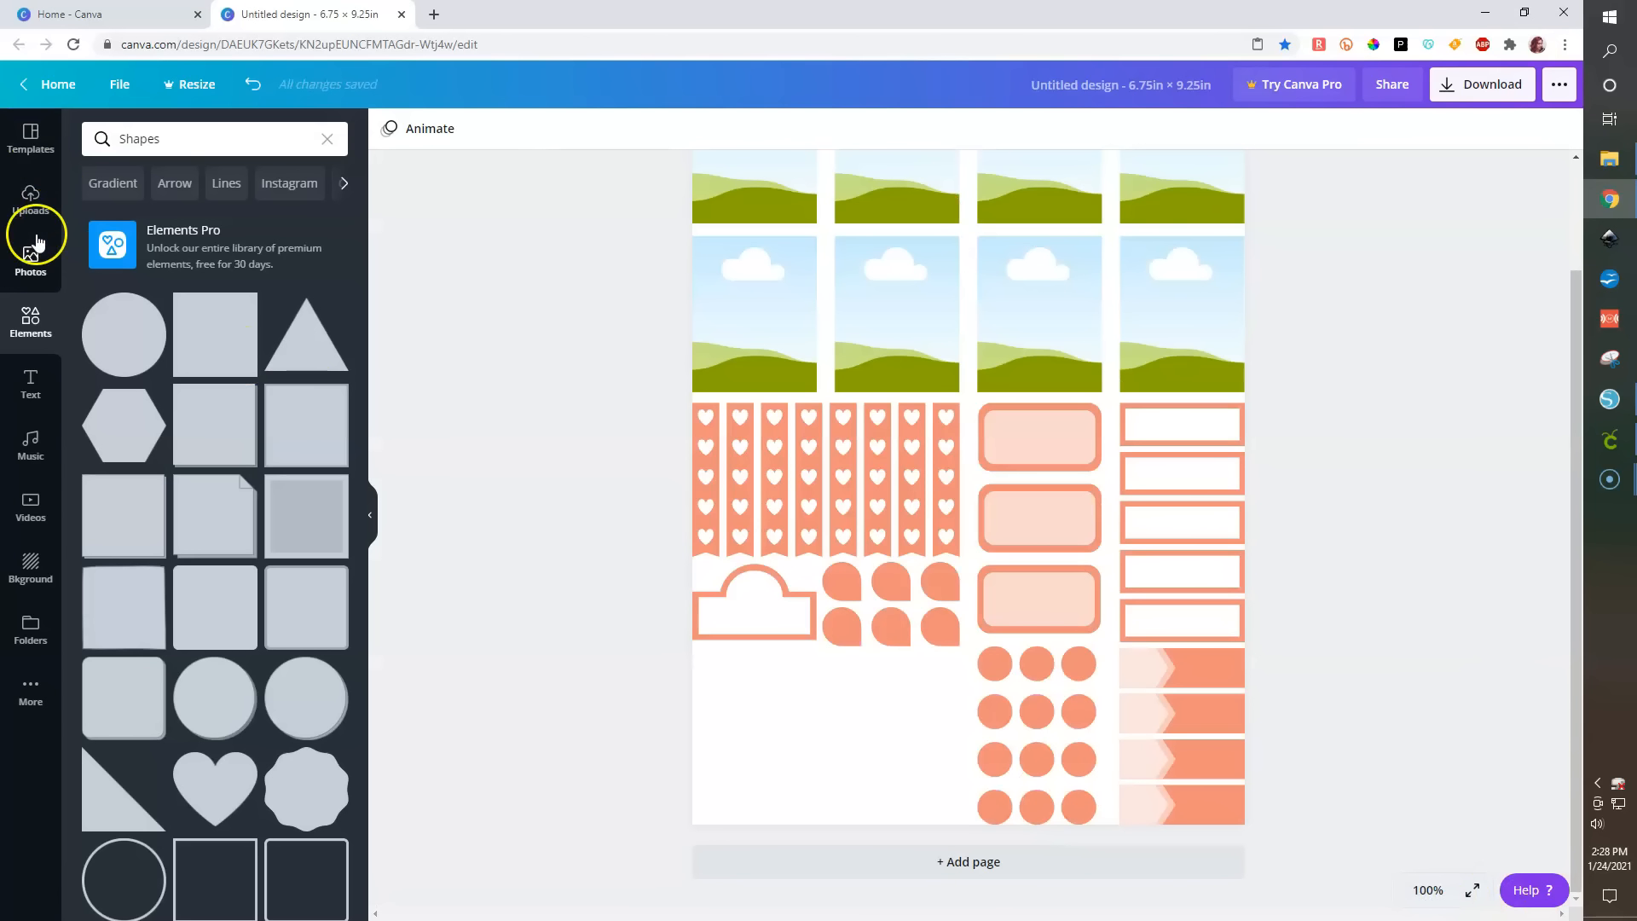
left_click(325, 140)
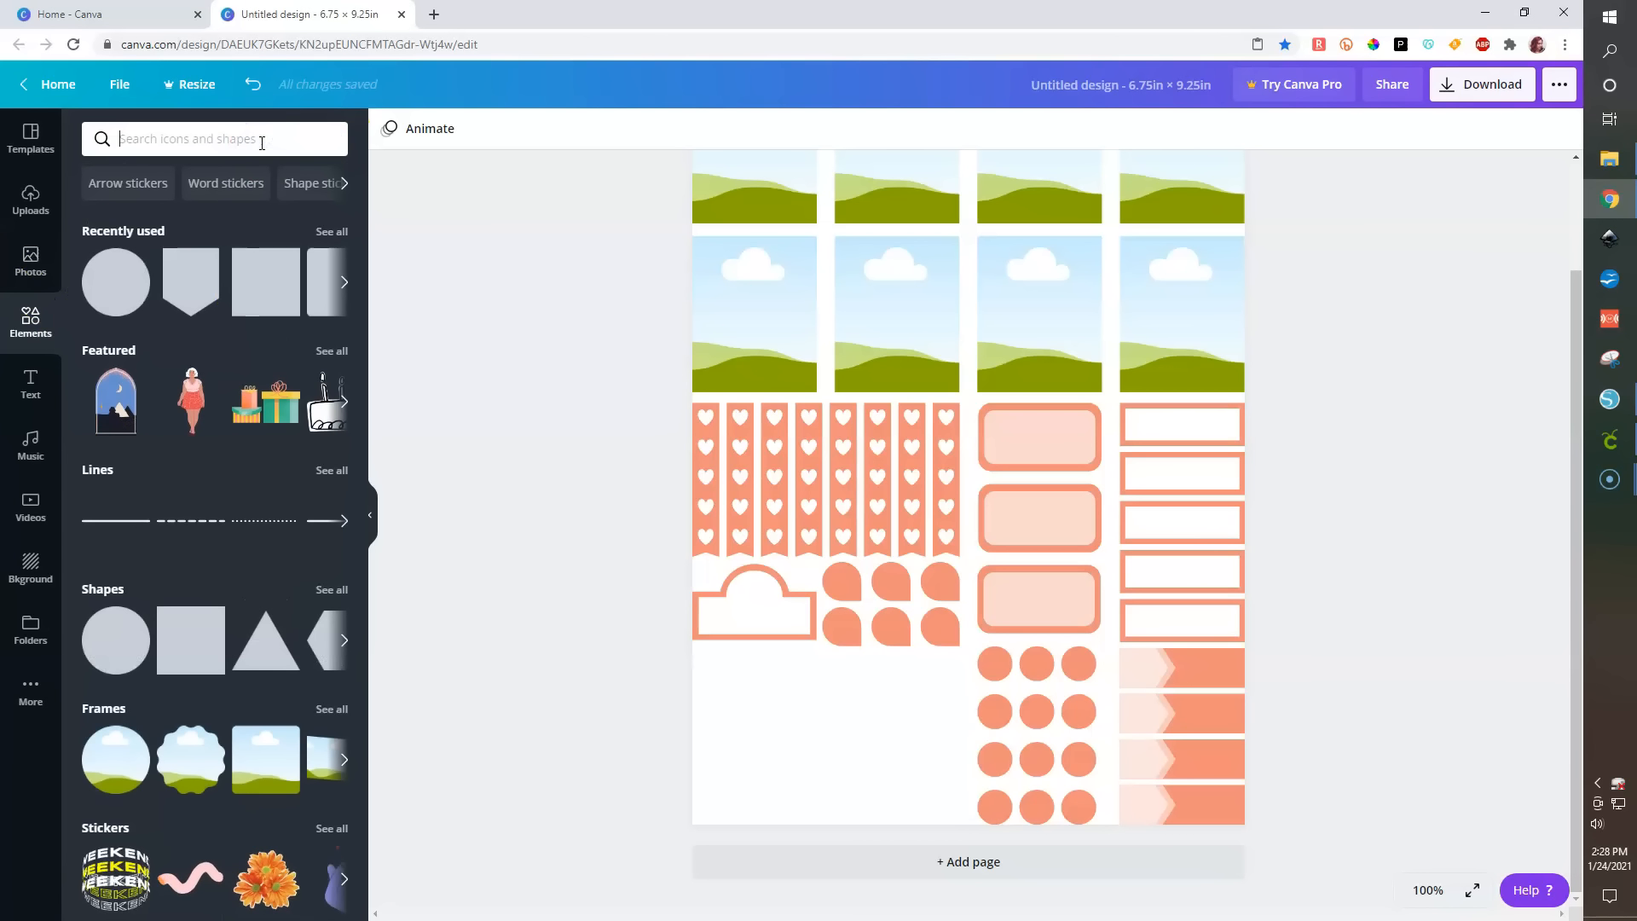
type("house")
key("Return")
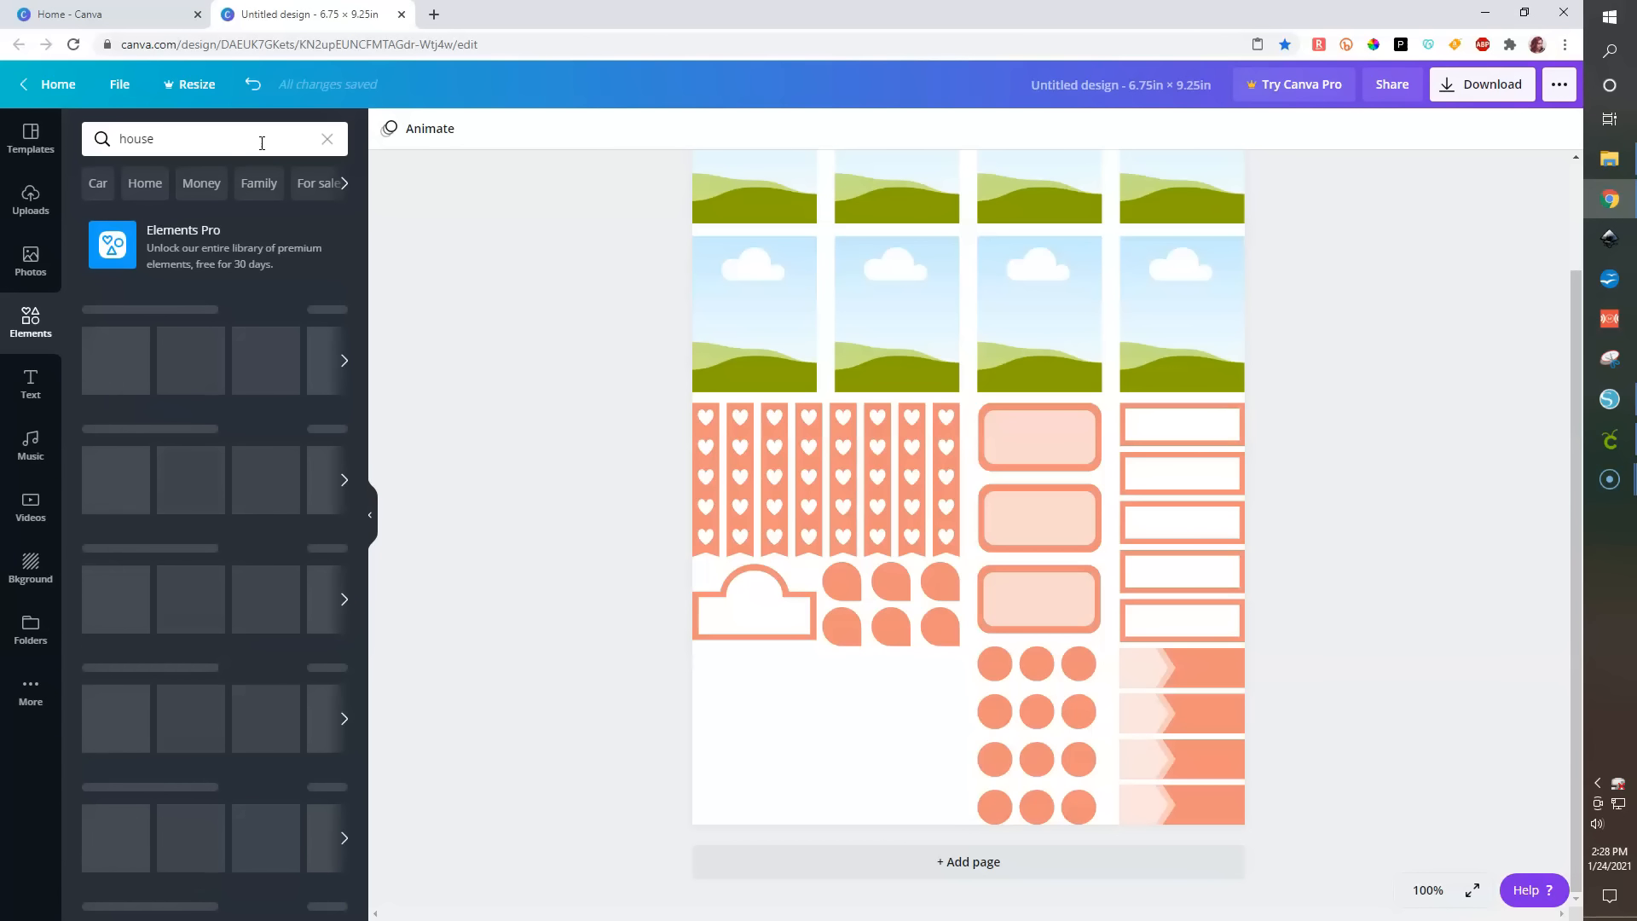
left_click(124, 337)
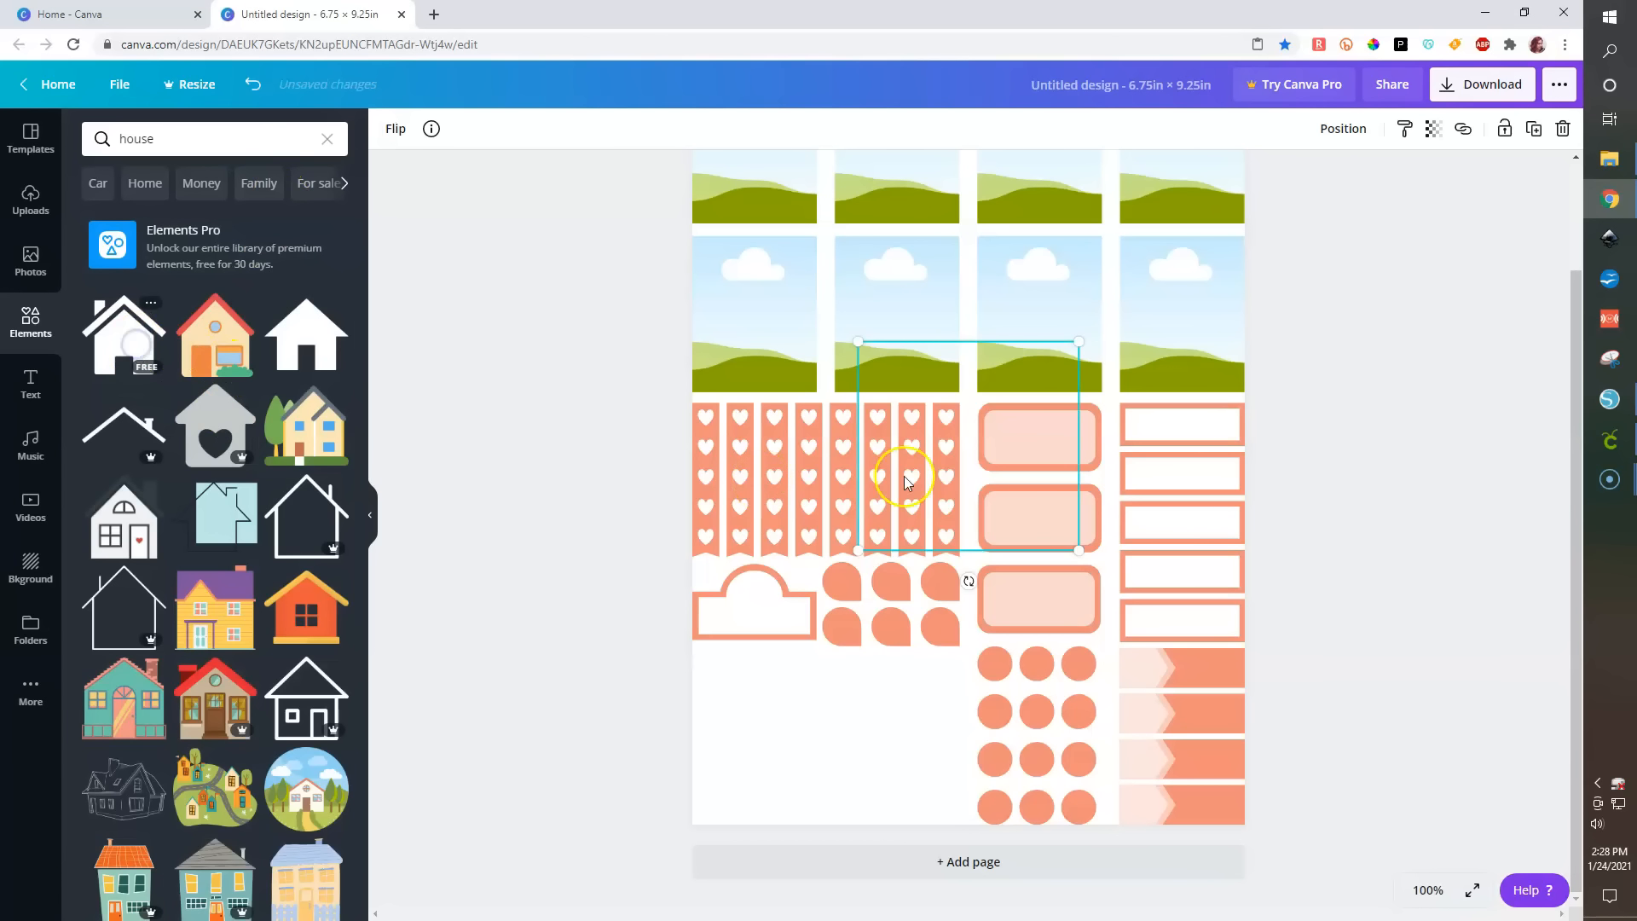
left_click_drag(852, 345, 1083, 670)
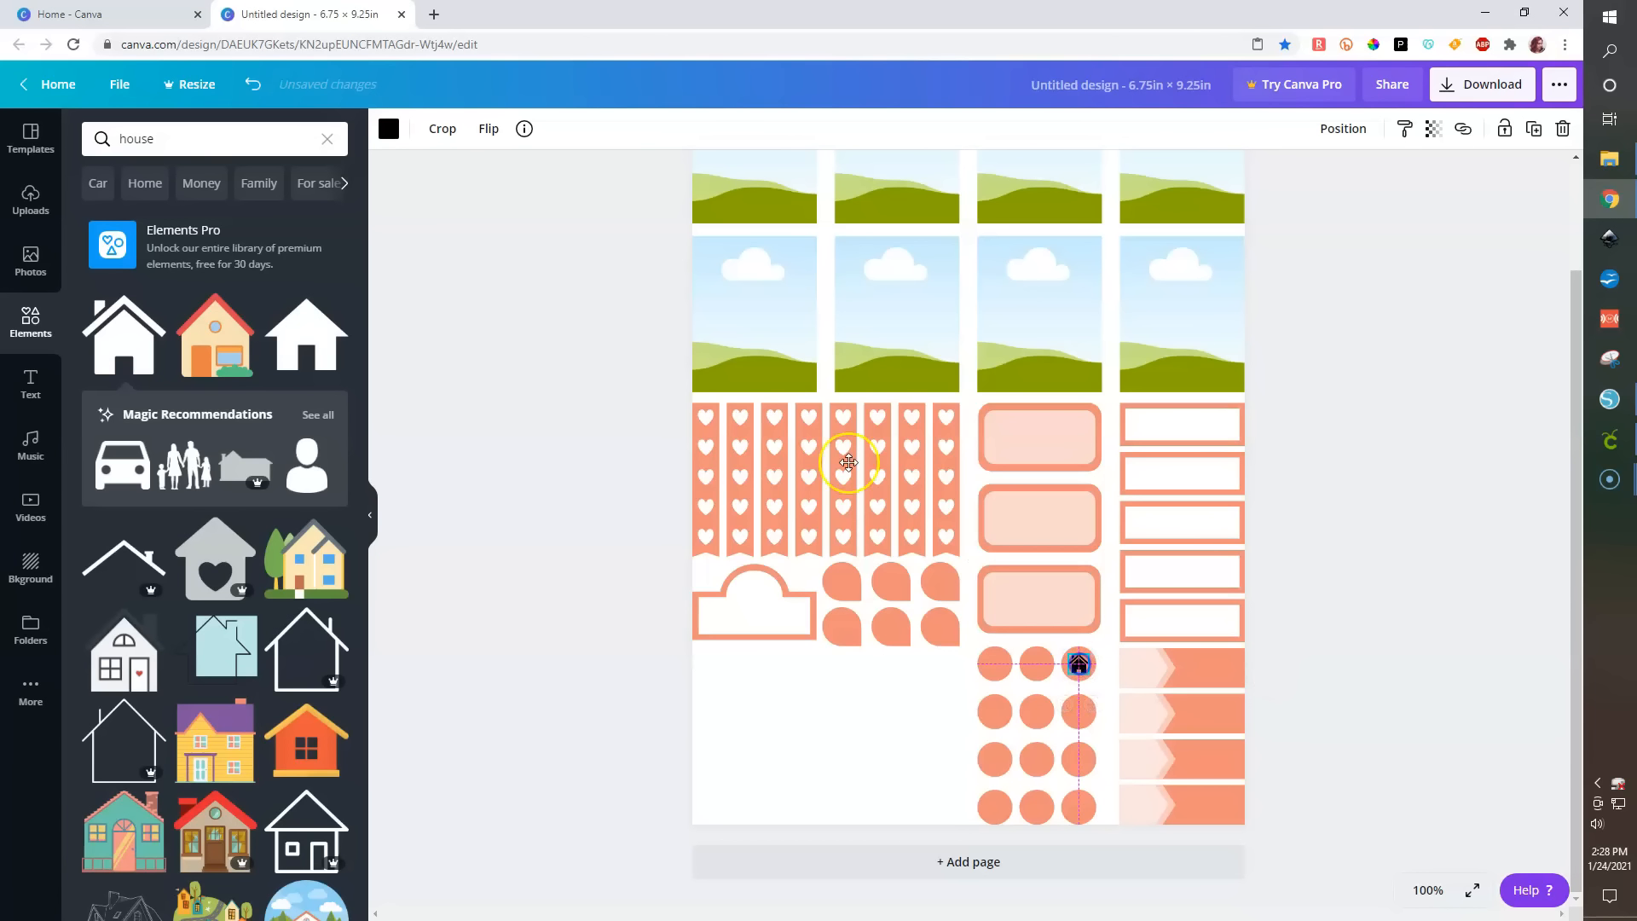
- Recolor the house icon white
left_click(397, 134)
left_click(118, 290)
left_click(178, 293)
left_click(468, 253)
- Search for credit card, add an orange credit-card icon, make it white and center it on the top-middle circle
left_click_drag(167, 140, 119, 139)
type("cre")
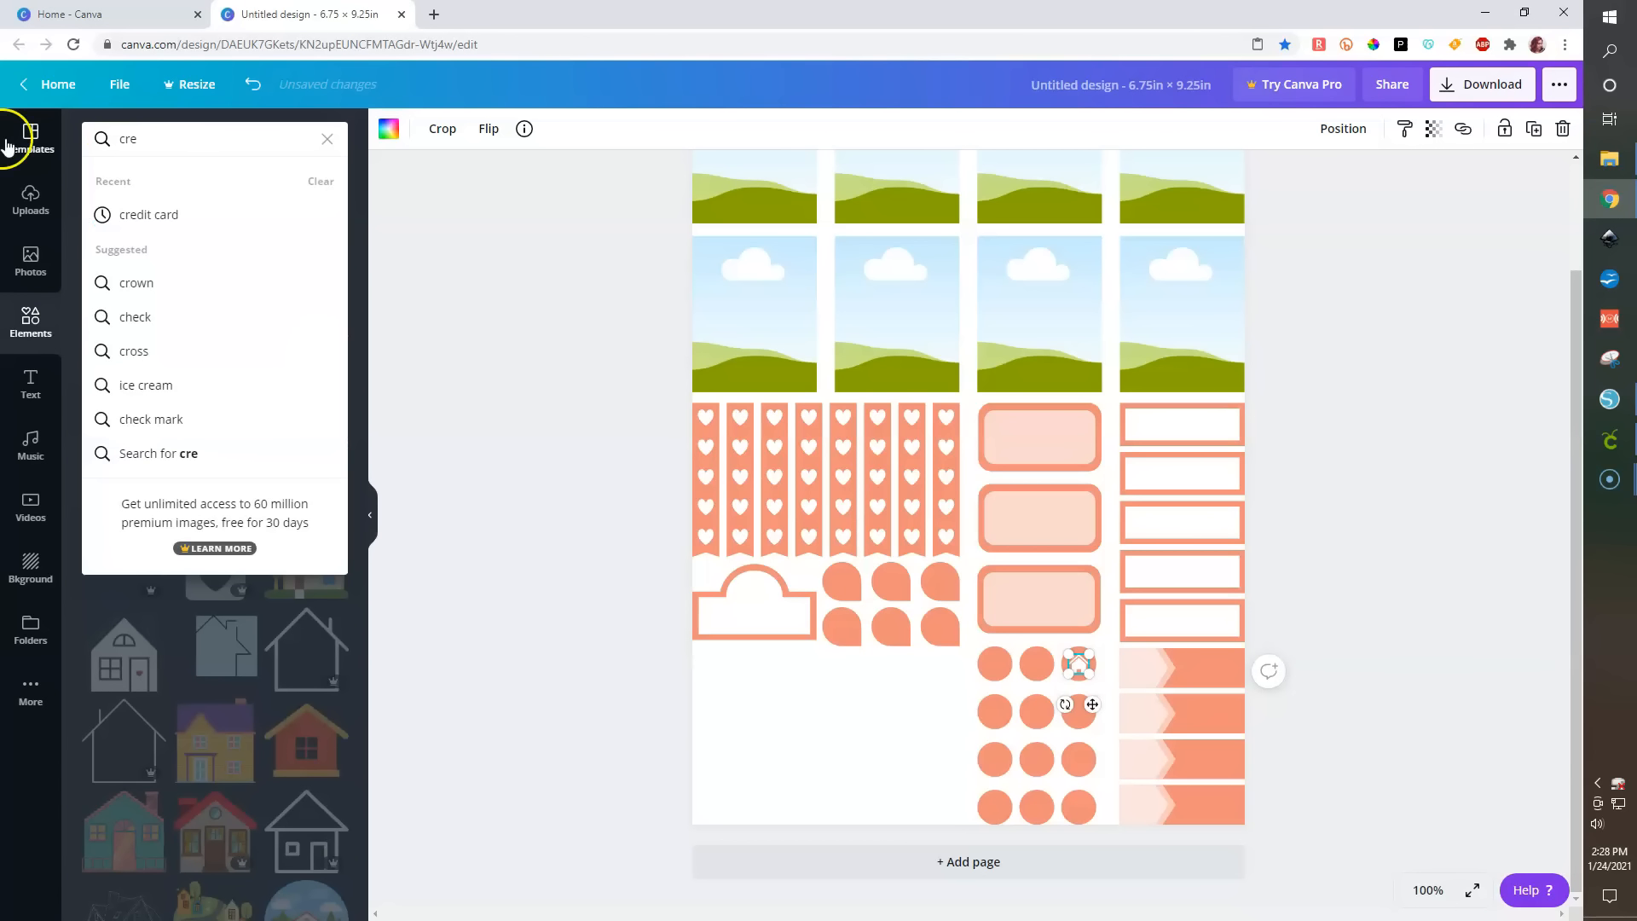
left_click(158, 215)
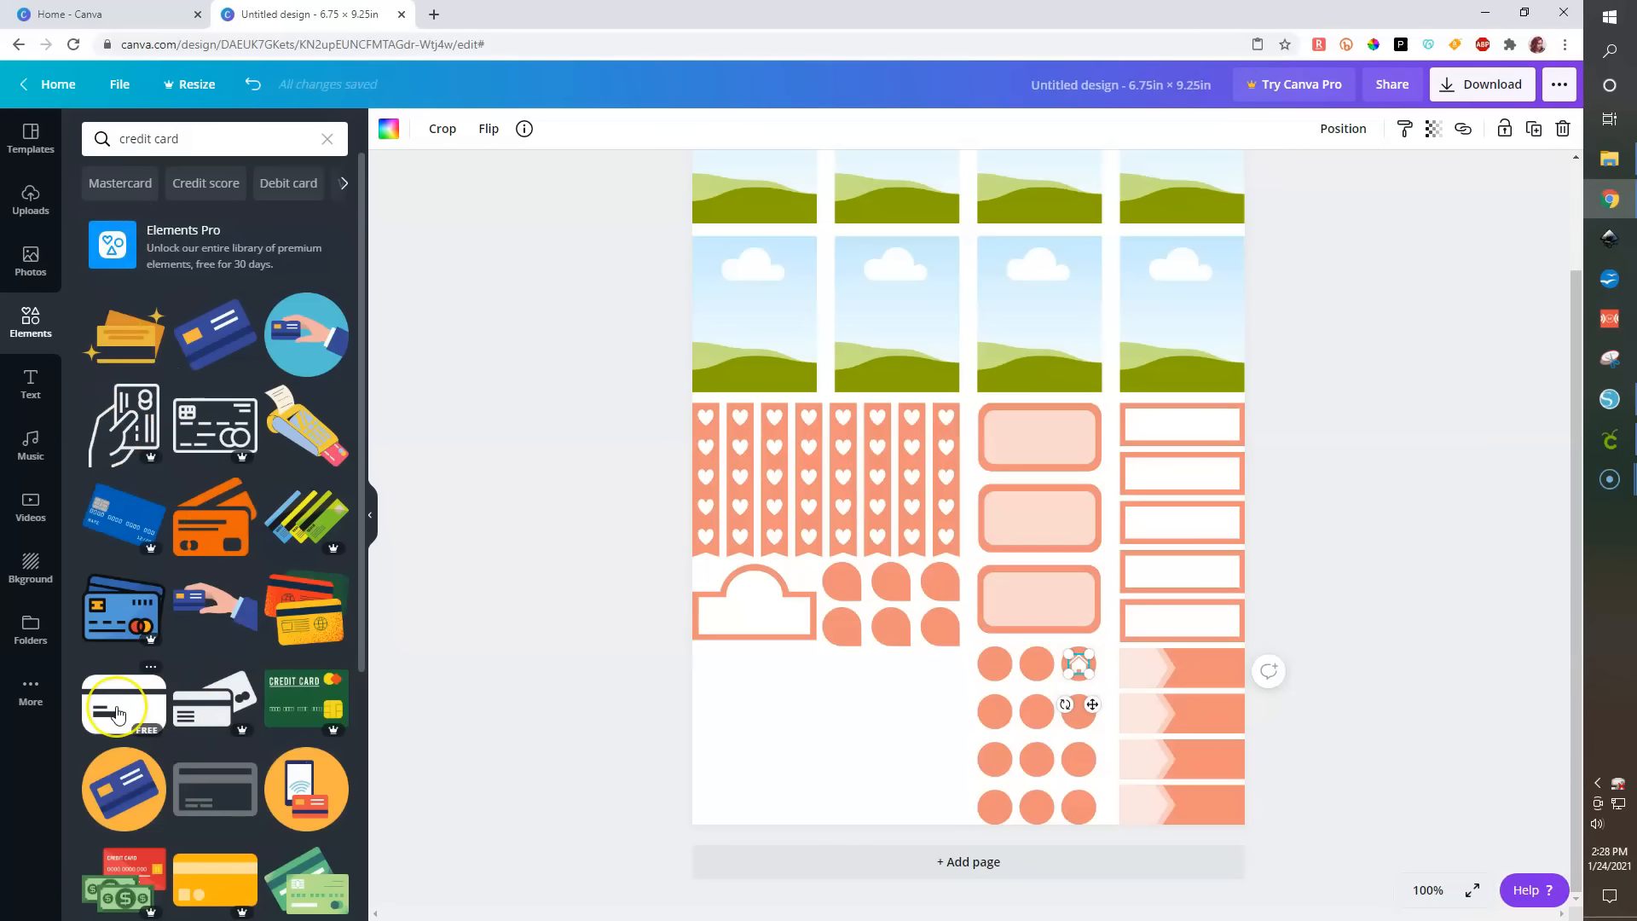
left_click(213, 518)
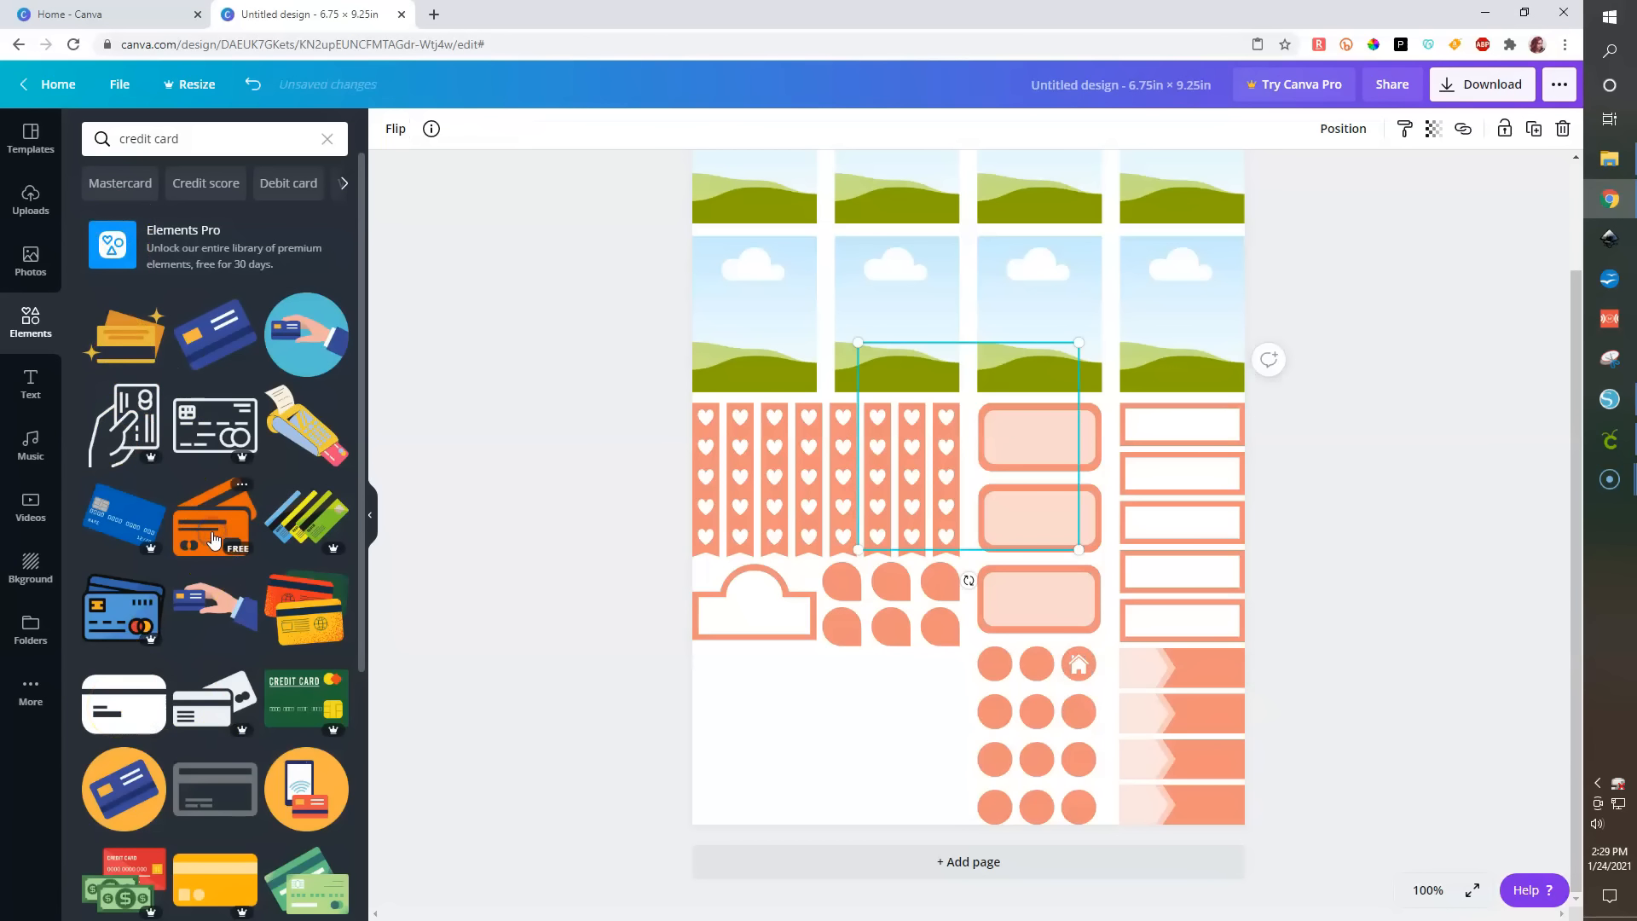
left_click(389, 130)
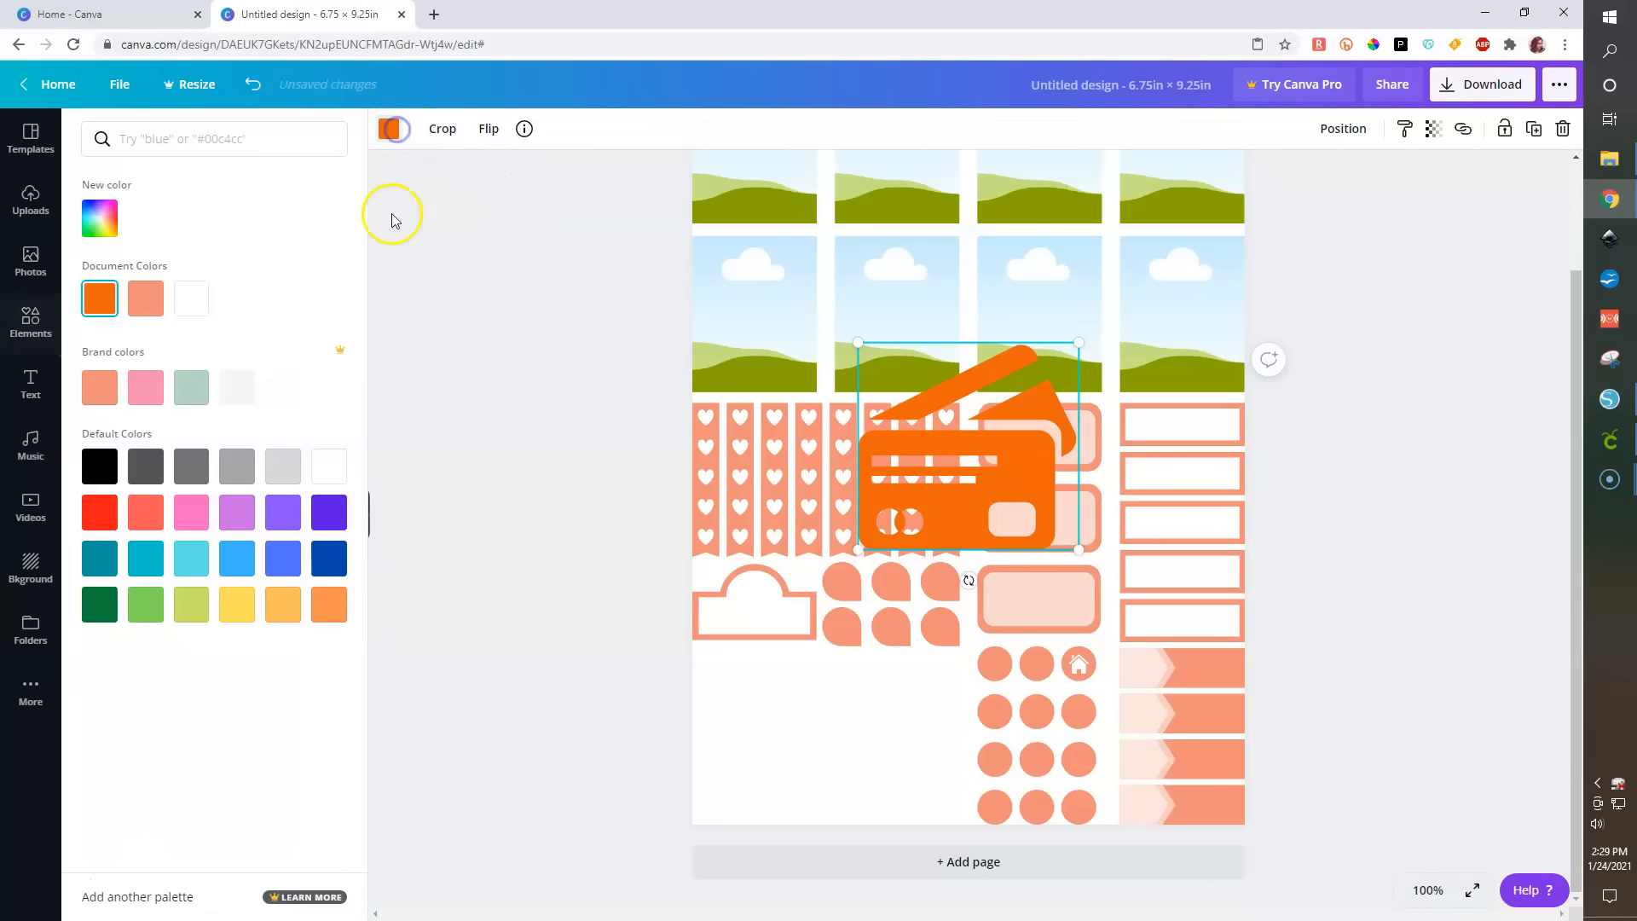
left_click(183, 303)
left_click_drag(980, 429, 1063, 534)
left_click_drag(1035, 647, 1033, 668)
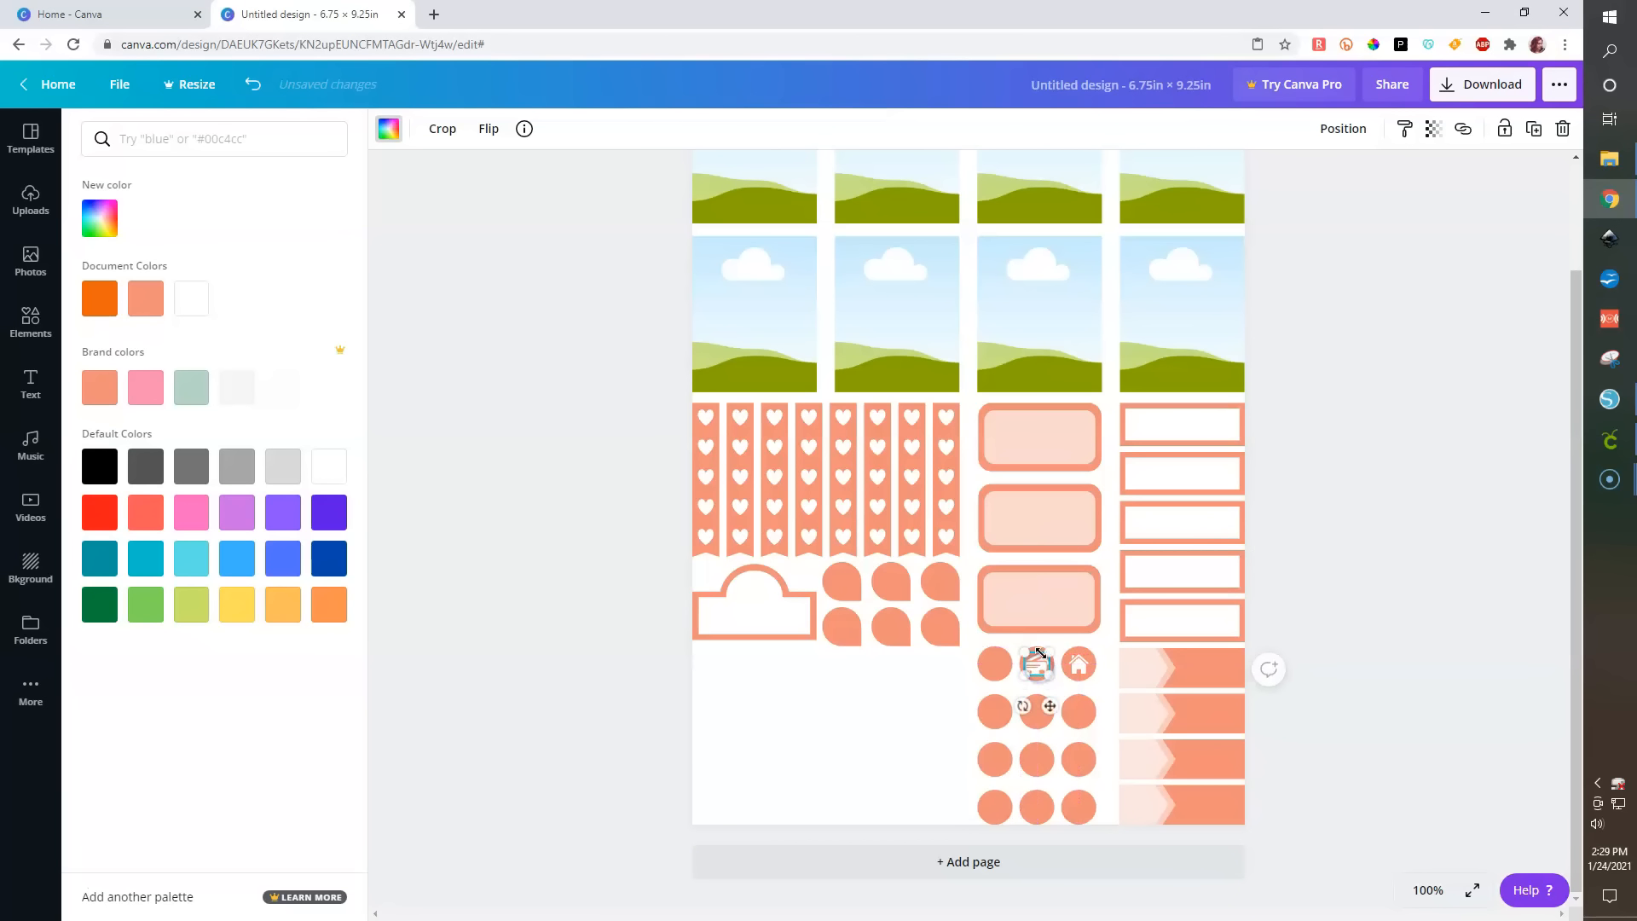
left_click(1407, 657)
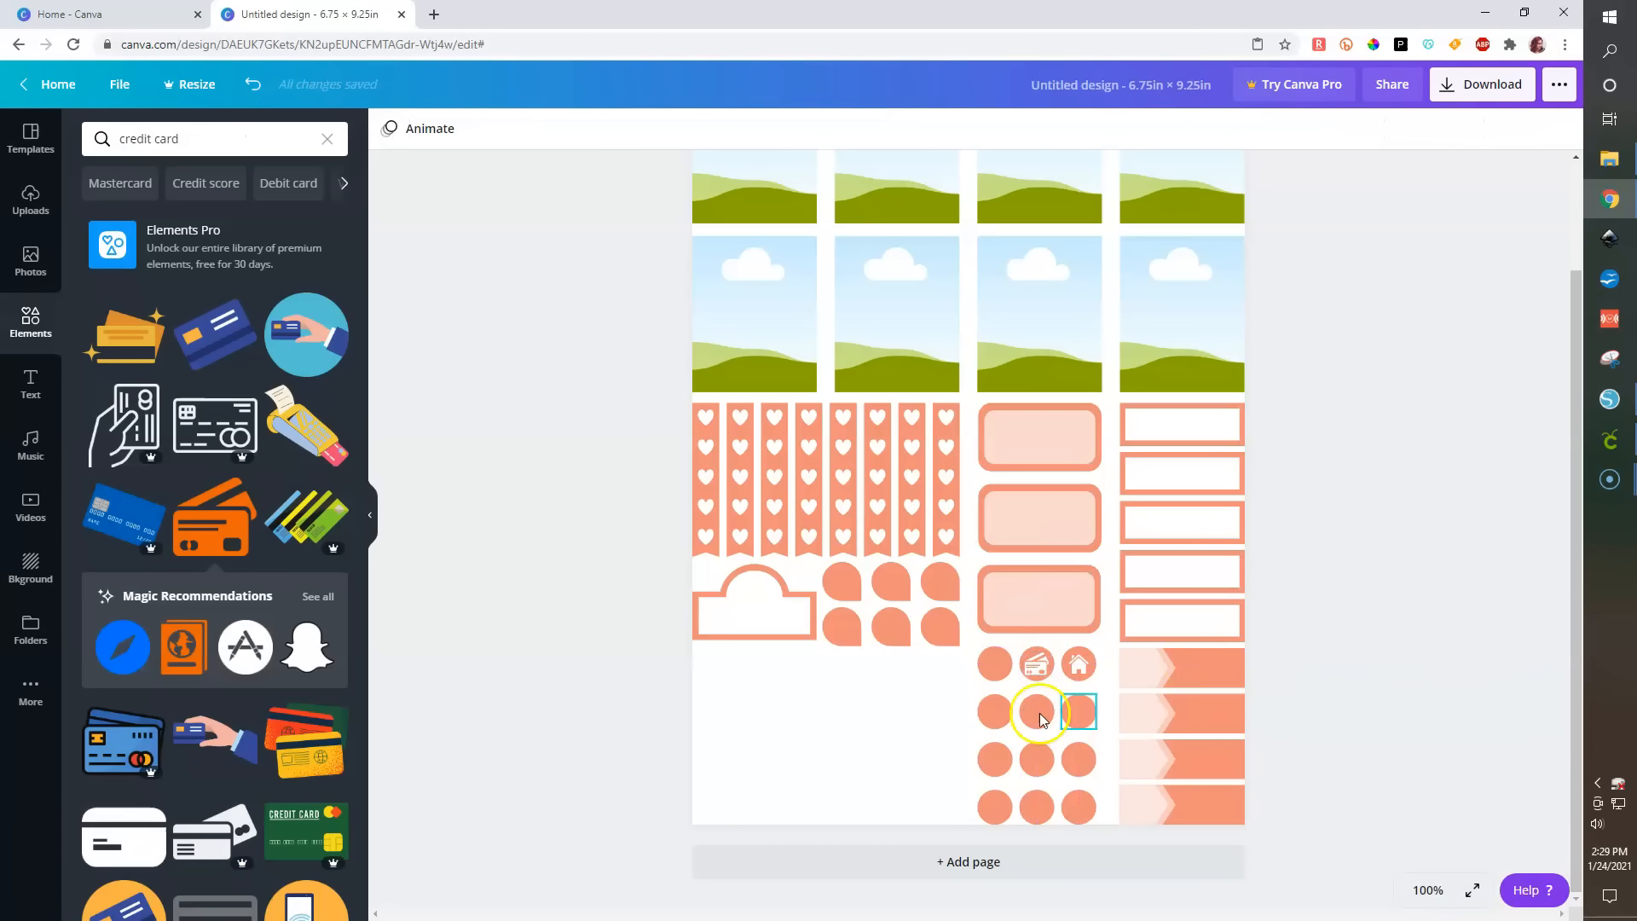
left_click(1035, 663)
left_click_drag(1039, 670, 1041, 673)
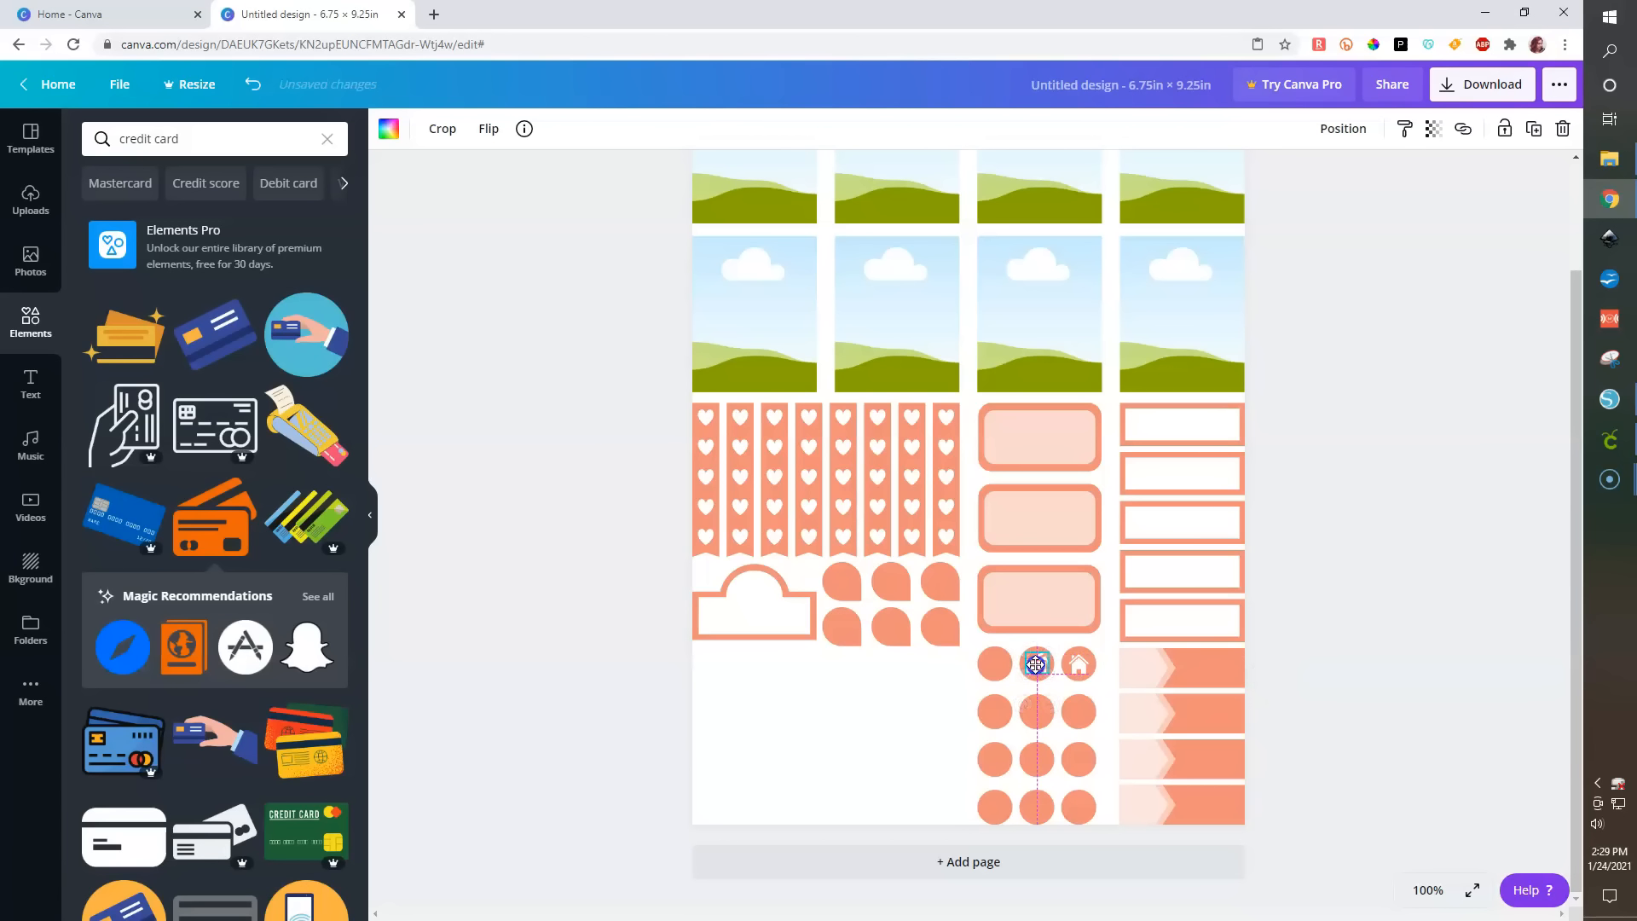
left_click(1491, 577)
- Search for computer, add a laptop icon, color it white and place it on the top-left circle
left_click(183, 140)
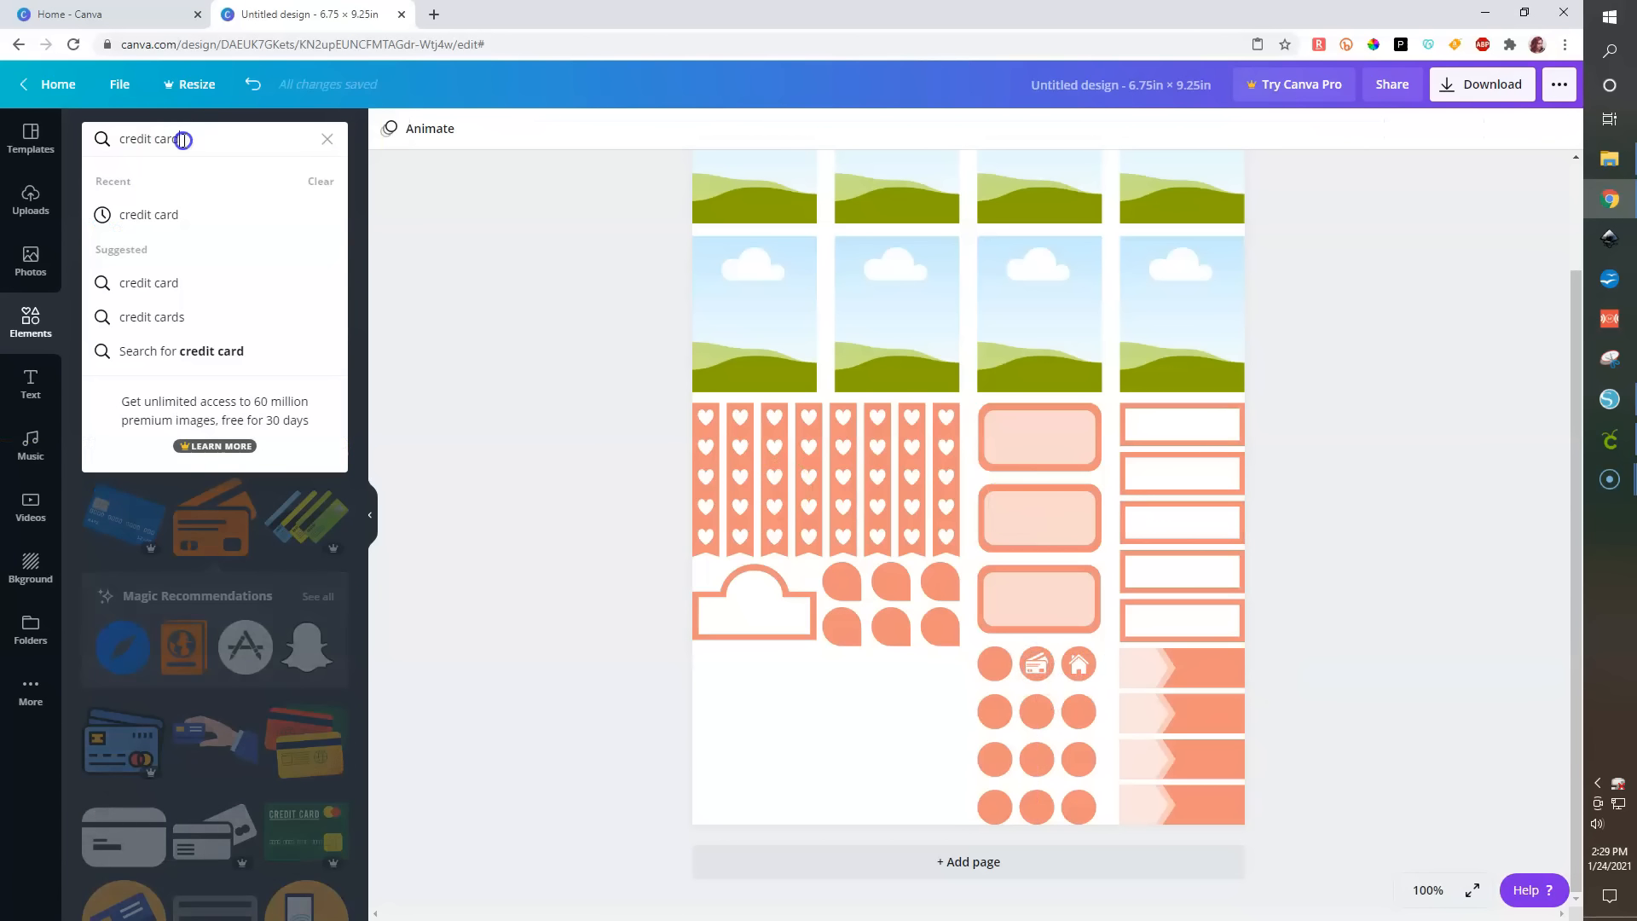
type("comput")
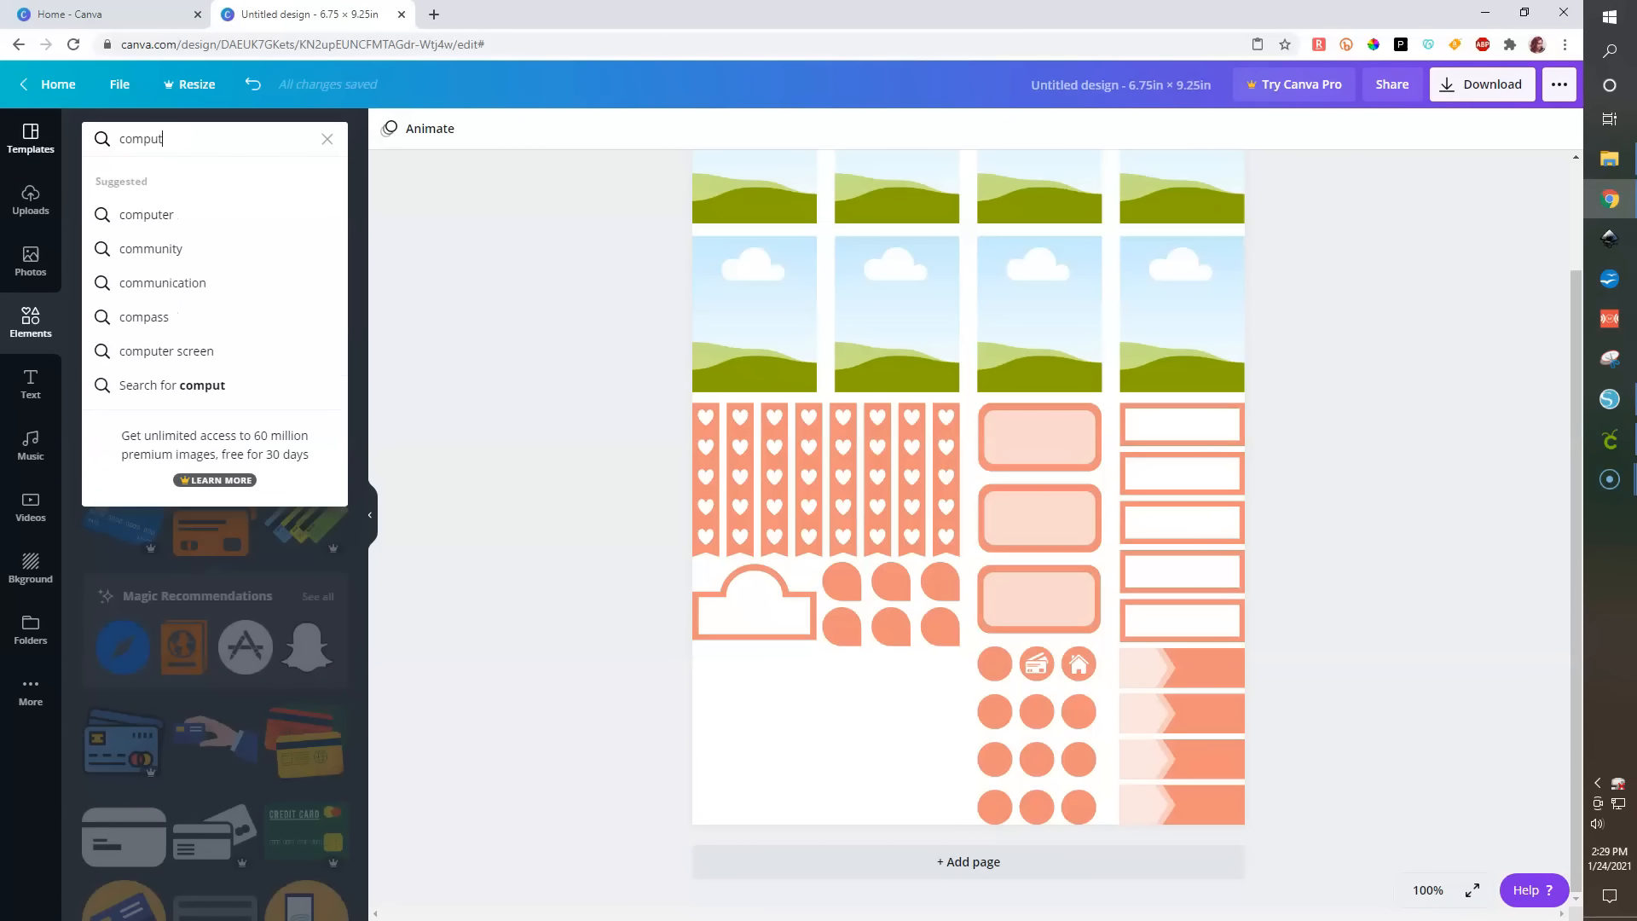
type("er")
key("Return")
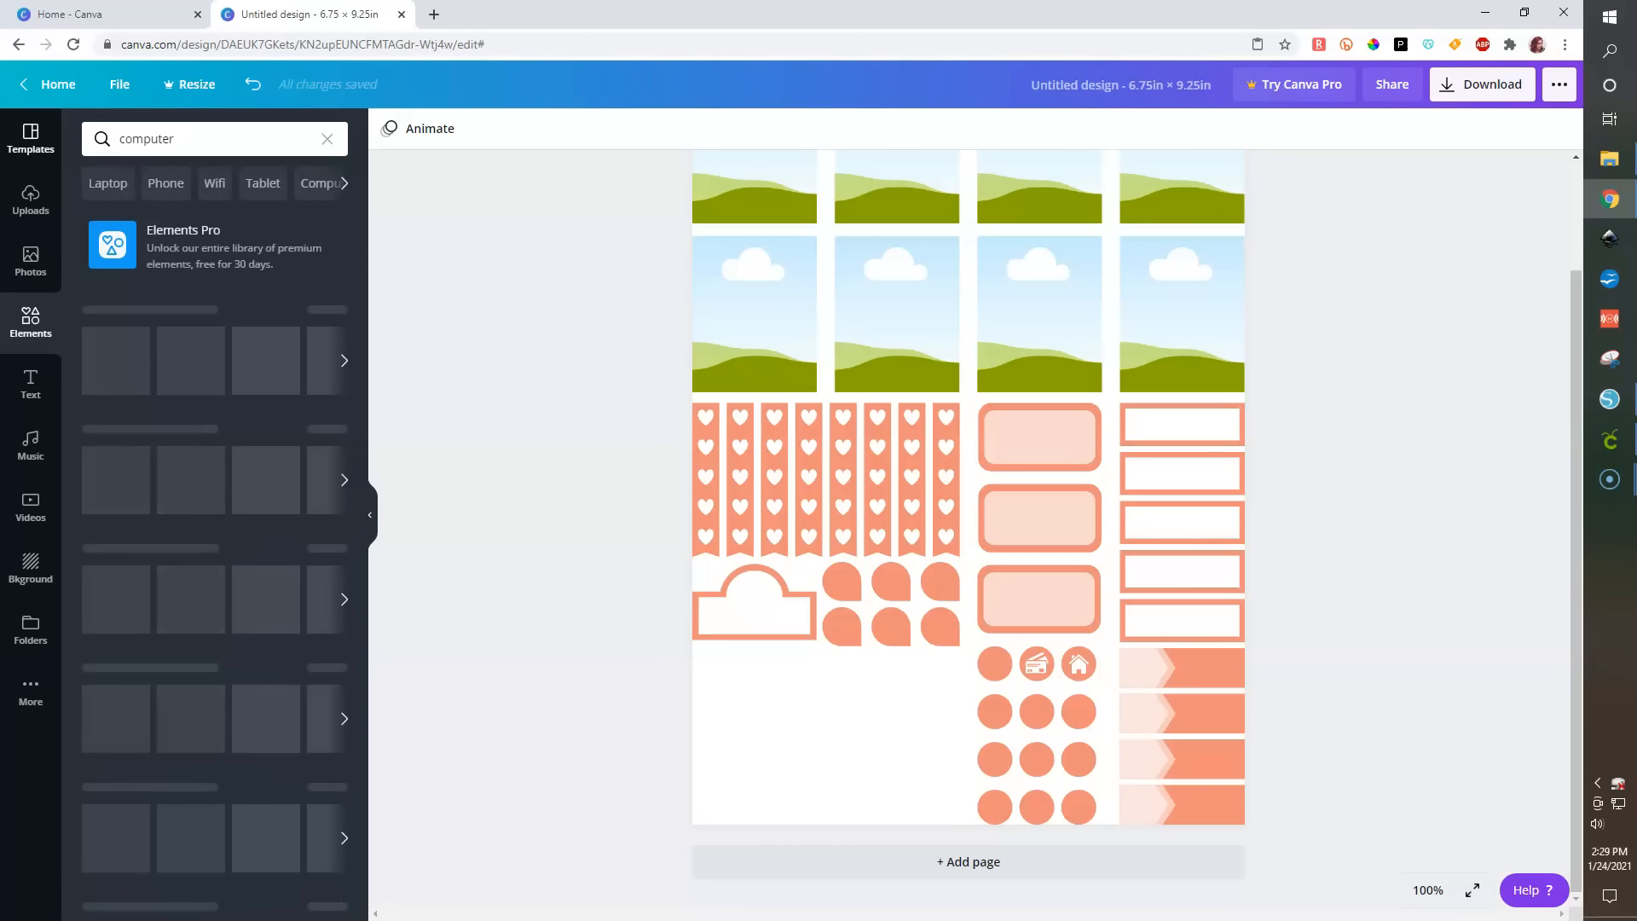
left_click_drag(123, 339, 969, 442)
left_click_drag(867, 366, 1048, 503)
left_click_drag(1022, 578, 953, 729)
left_click(388, 129)
left_click(192, 297)
left_click_drag(987, 655, 987, 656)
left_click(1425, 655)
left_click(937, 688)
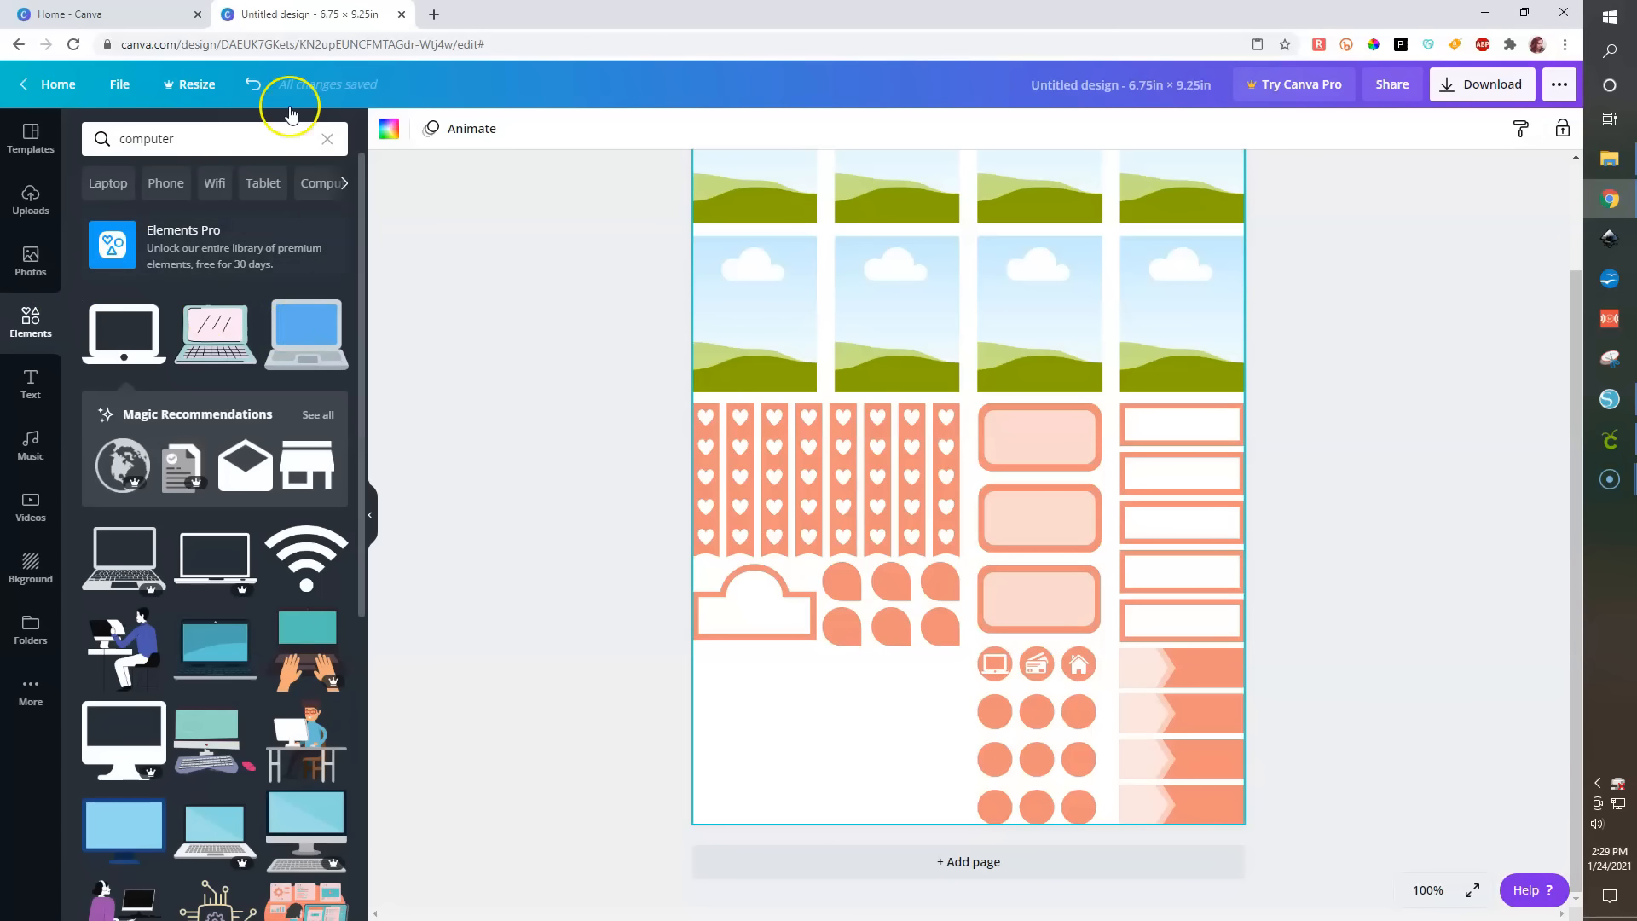
- Add a square shape, narrow it into a rectangle and move it into the empty bottom-left corner of the page
left_click(331, 138)
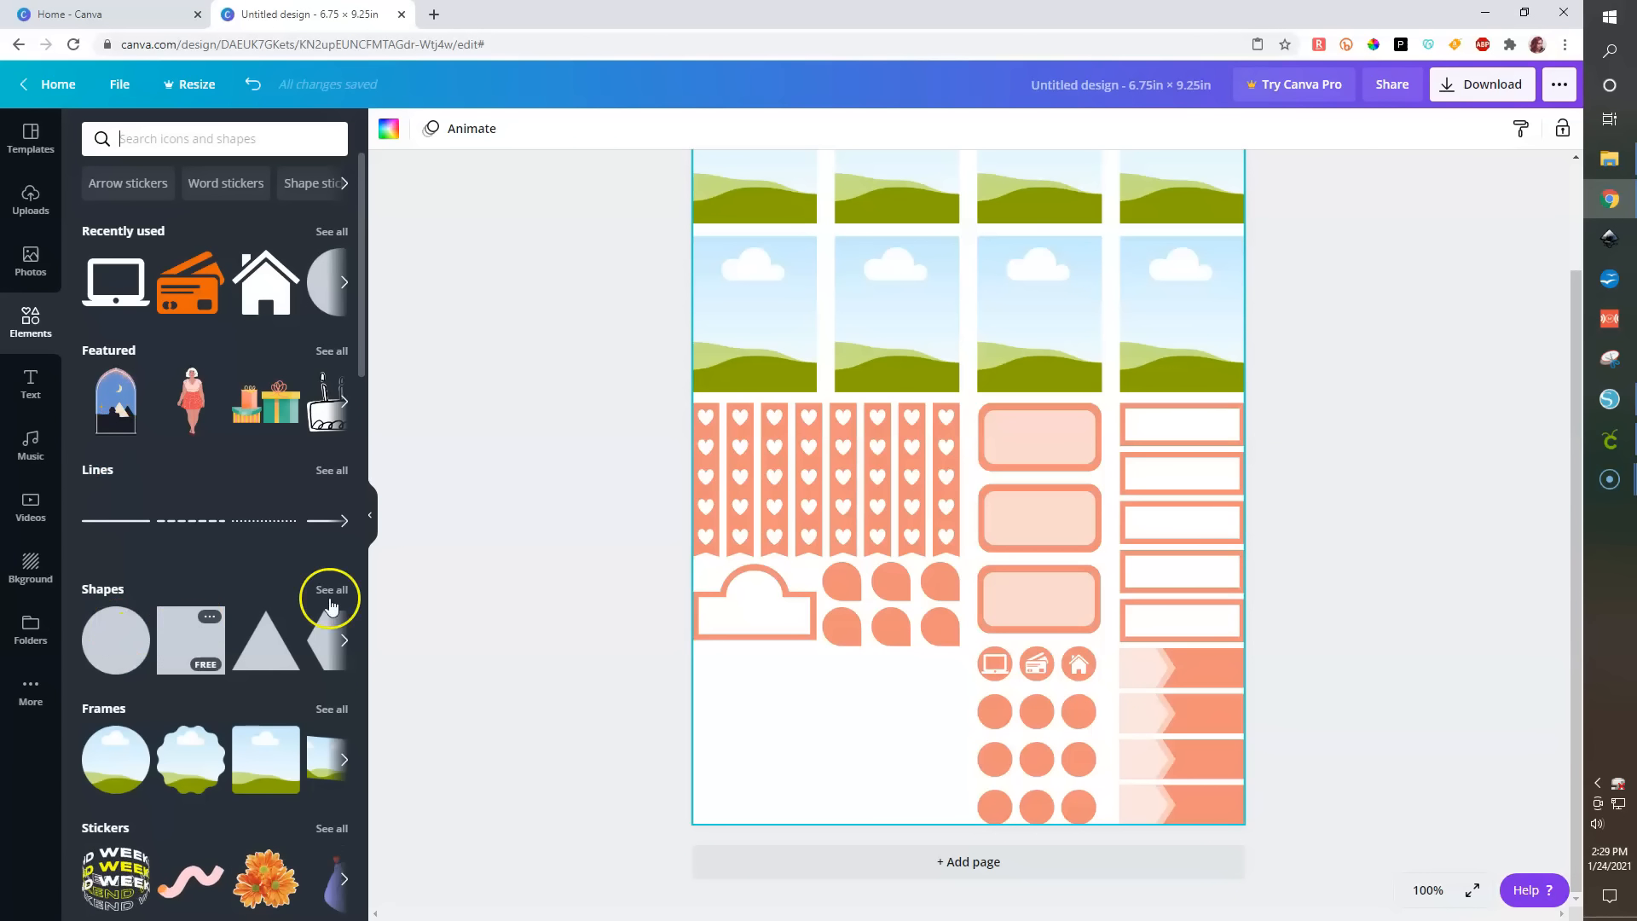
left_click(191, 640)
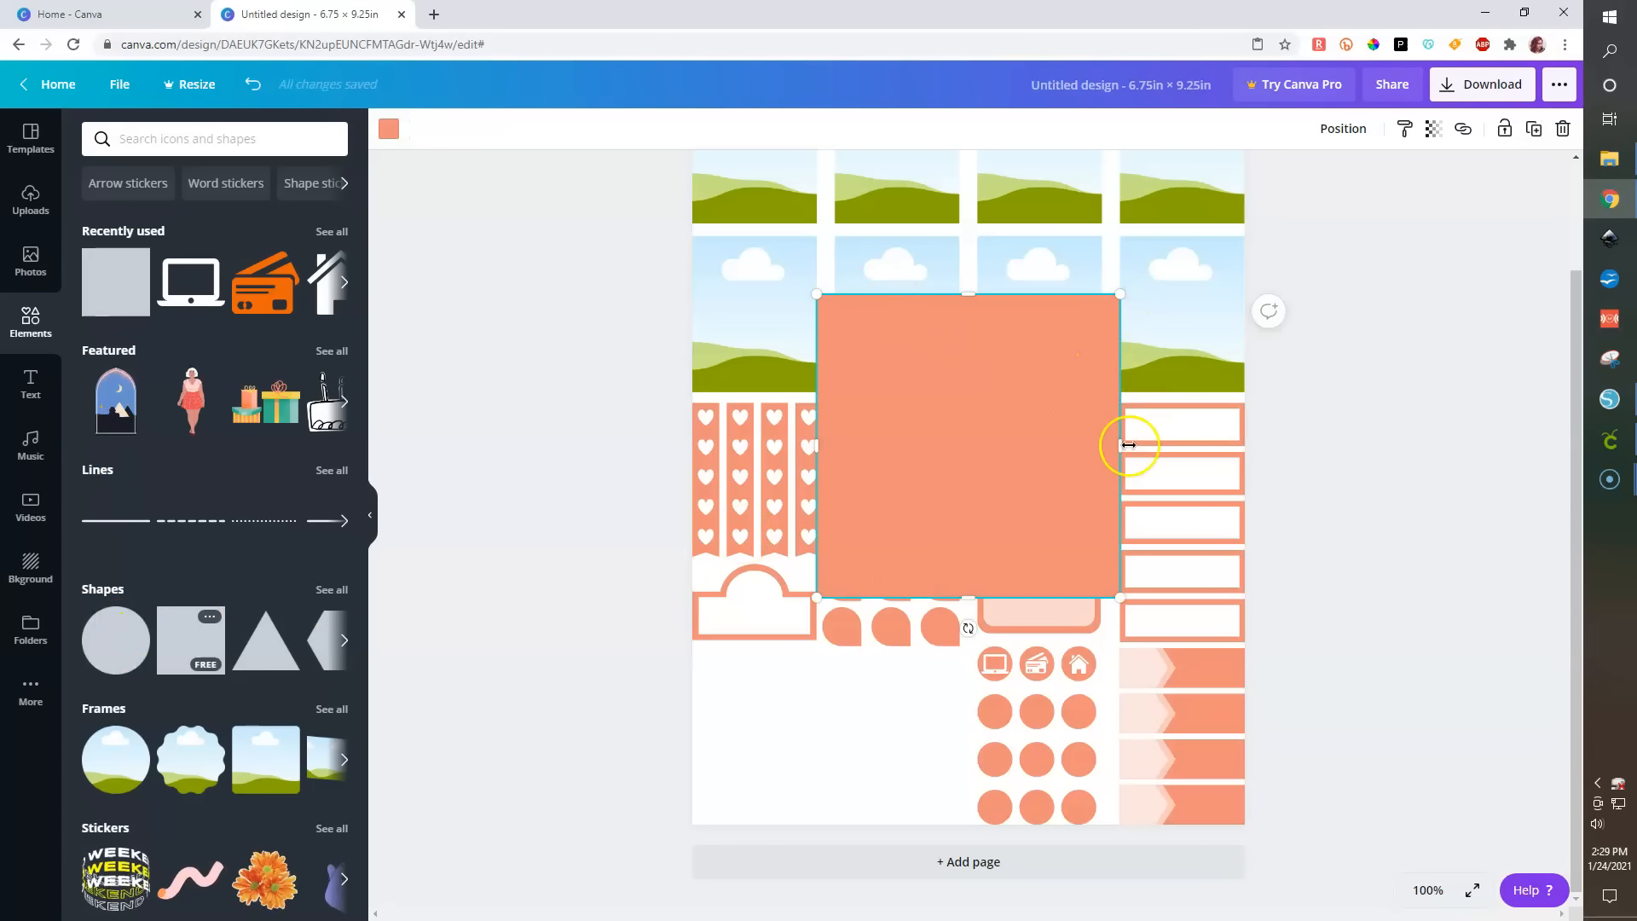
left_click_drag(999, 434, 885, 443)
left_click_drag(882, 513, 759, 733)
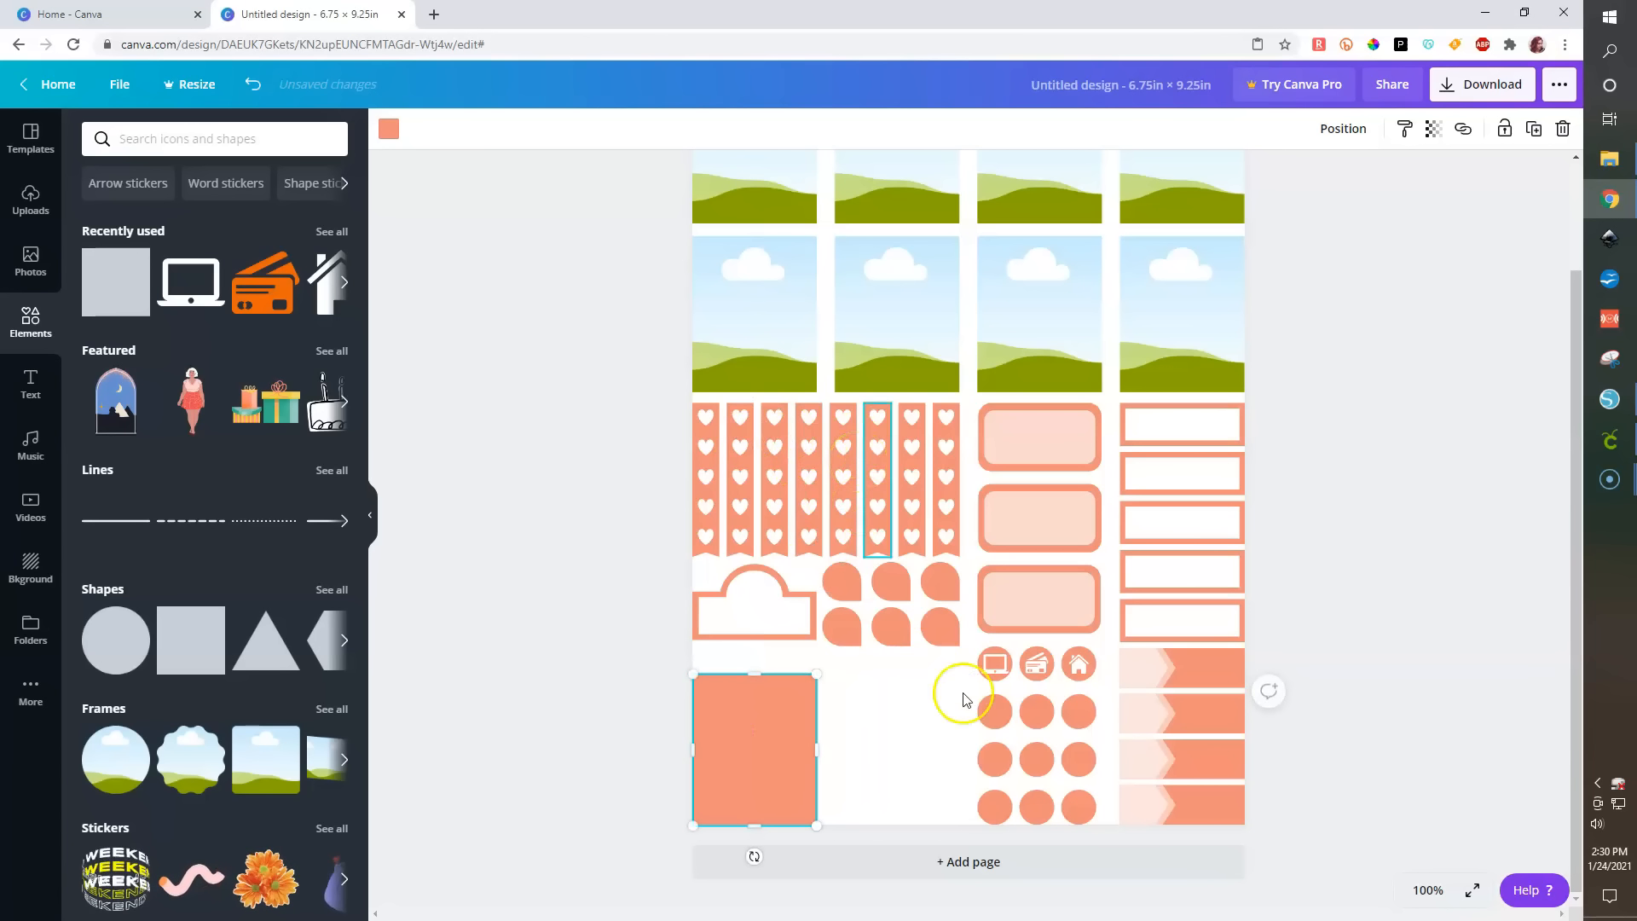
left_click(1301, 577)
left_click(754, 713)
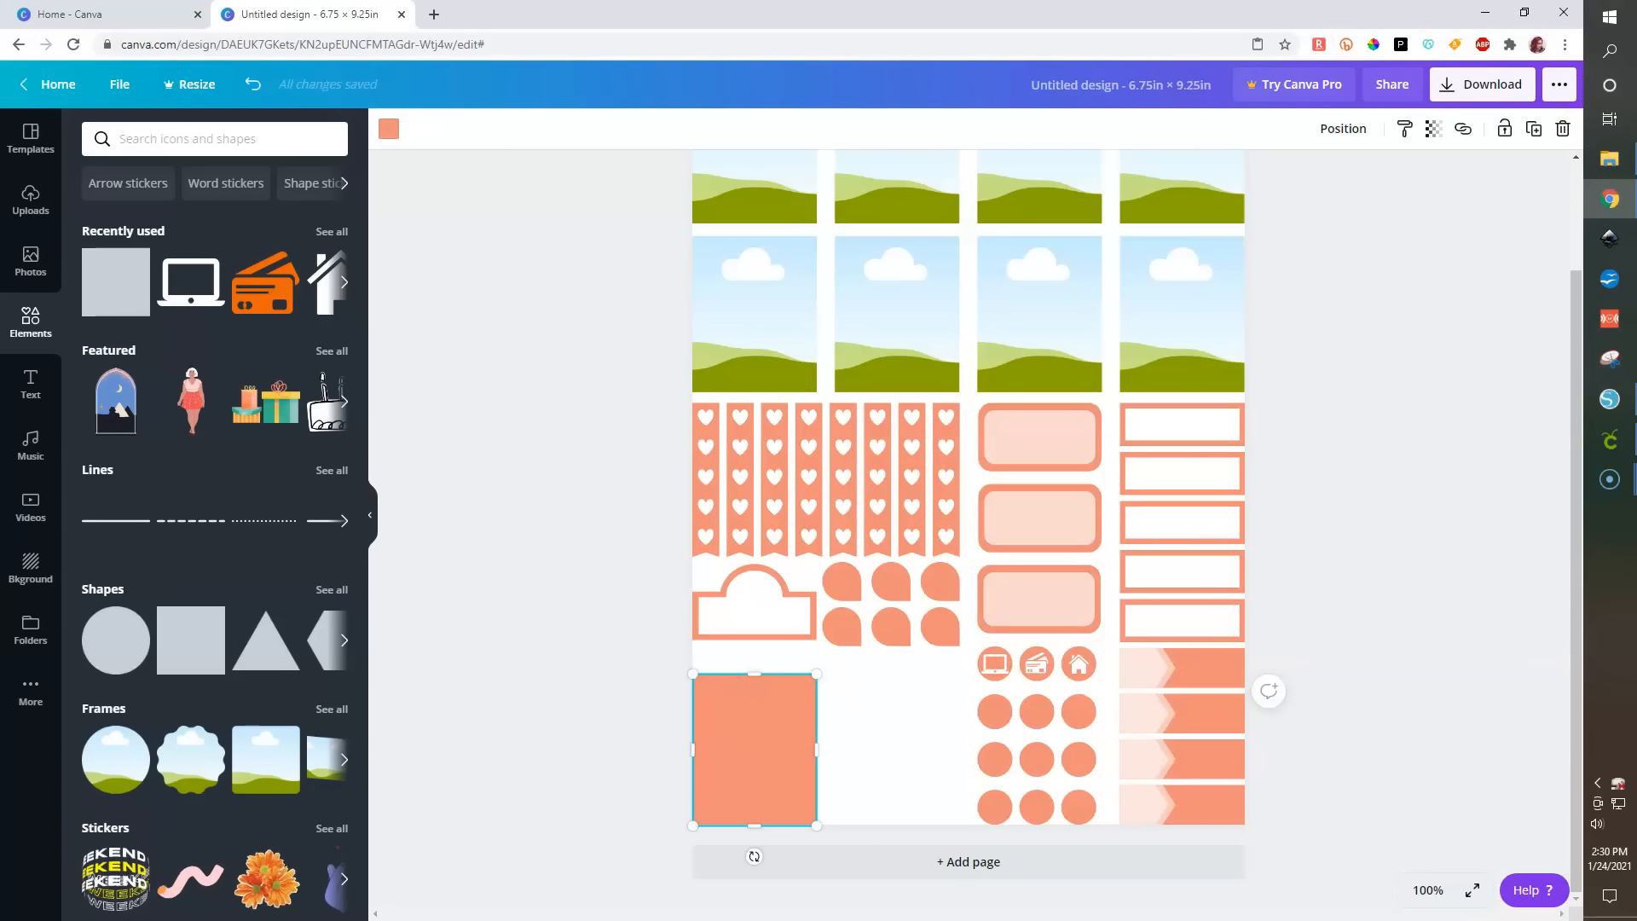
- Open the Calculator app and compute 1.9 divided by 5
left_click(1610, 50)
type("lc")
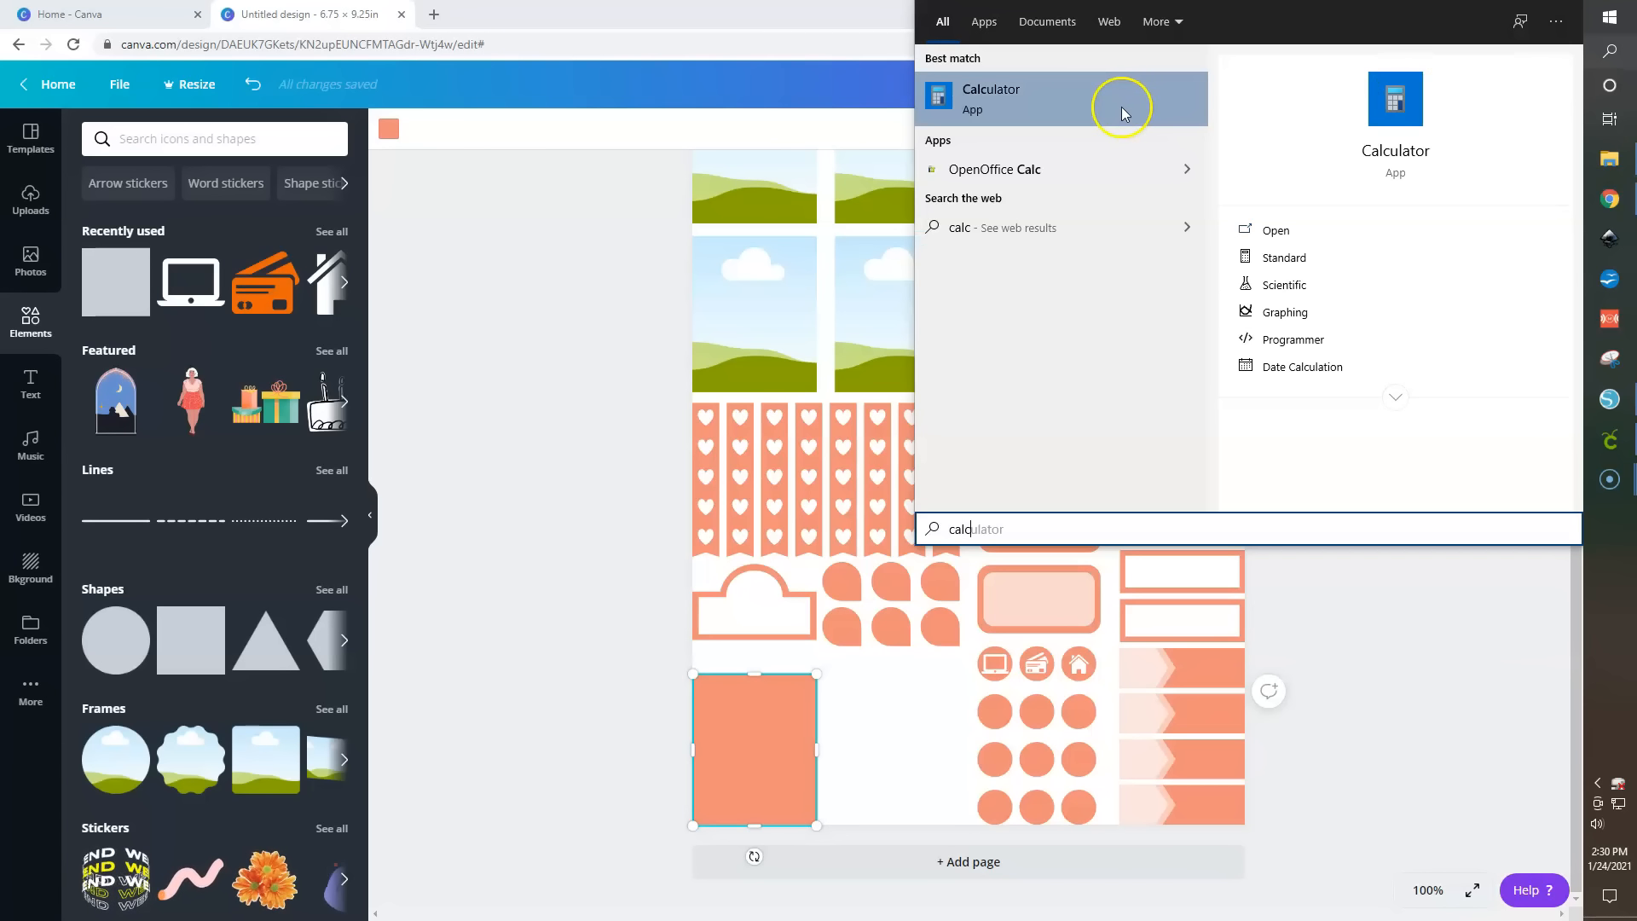
key("Return")
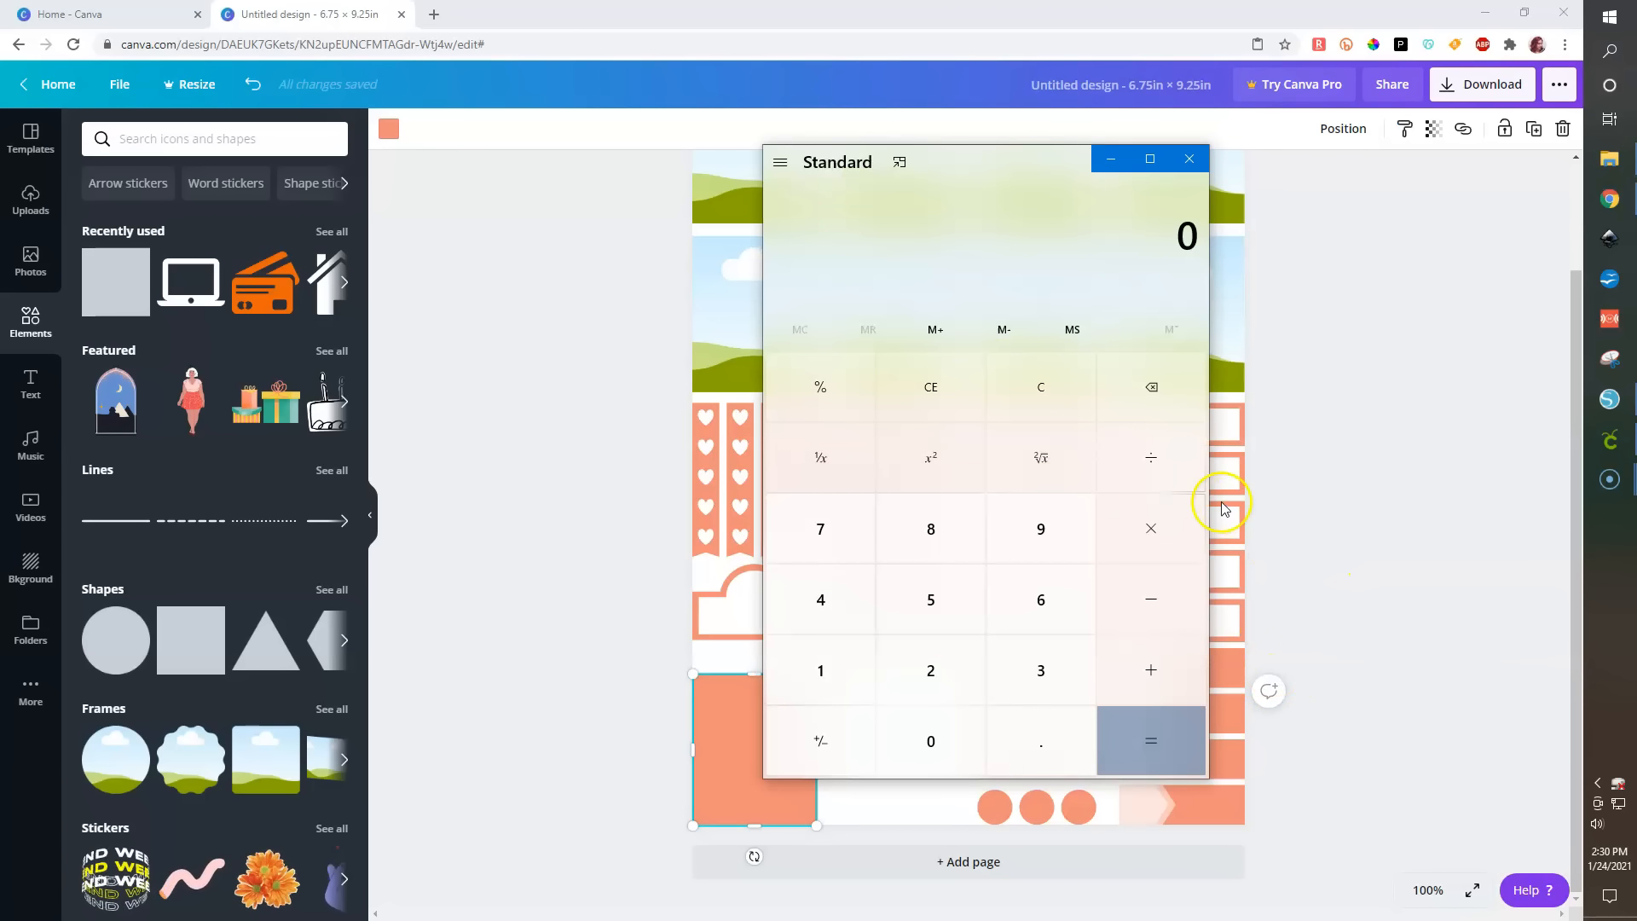
type("1.9 ÷ ")
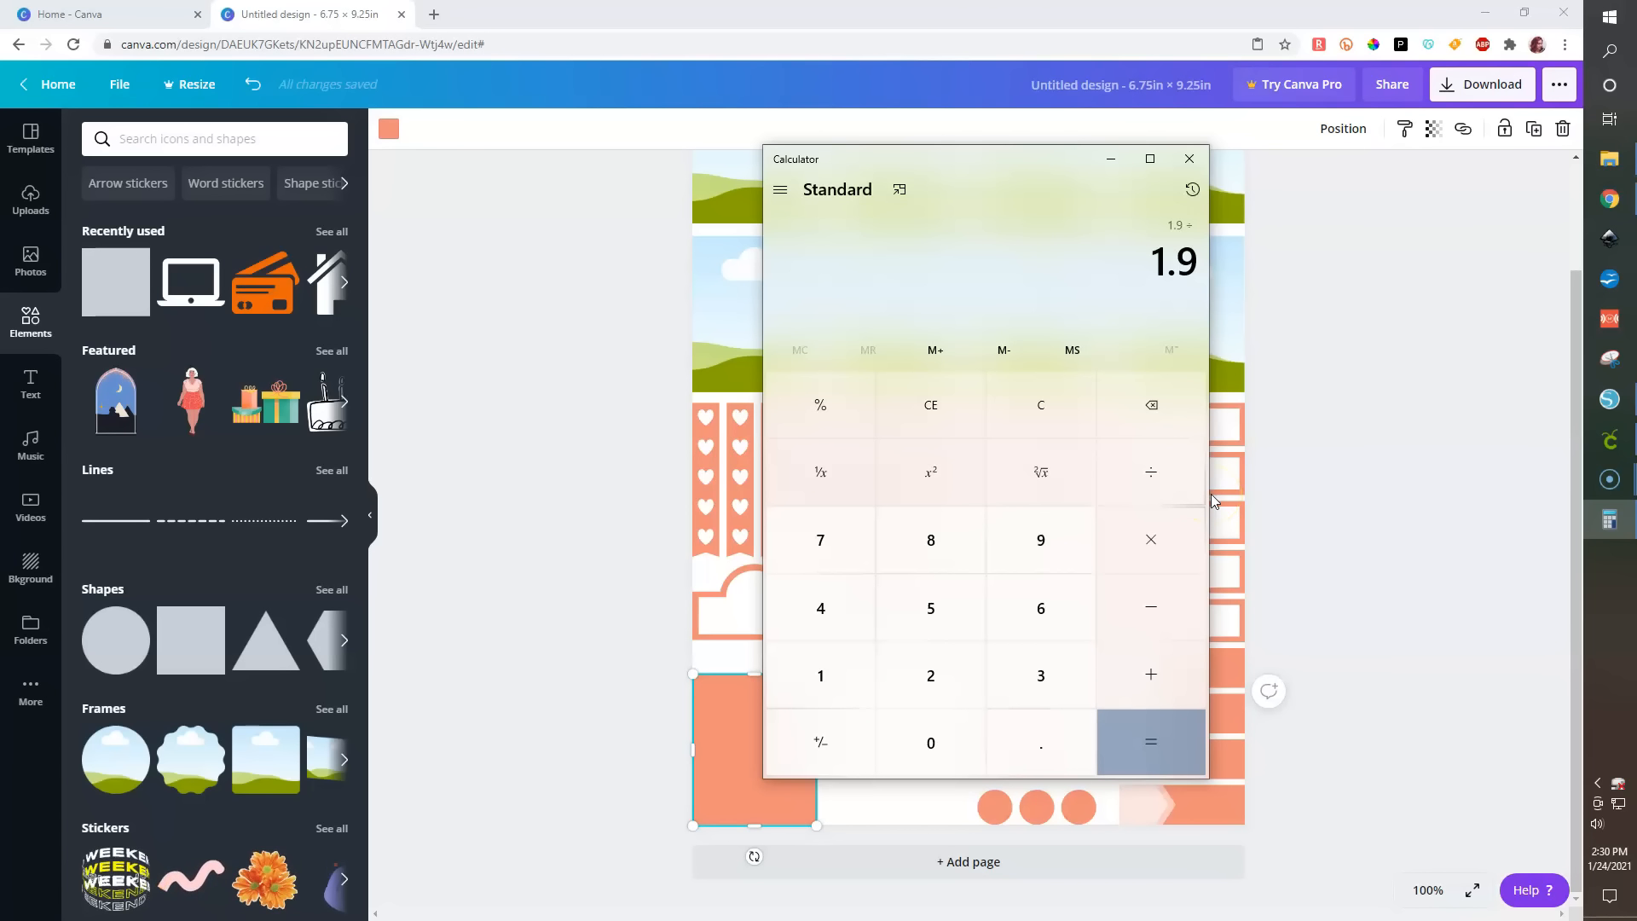
type("5")
key("Return")
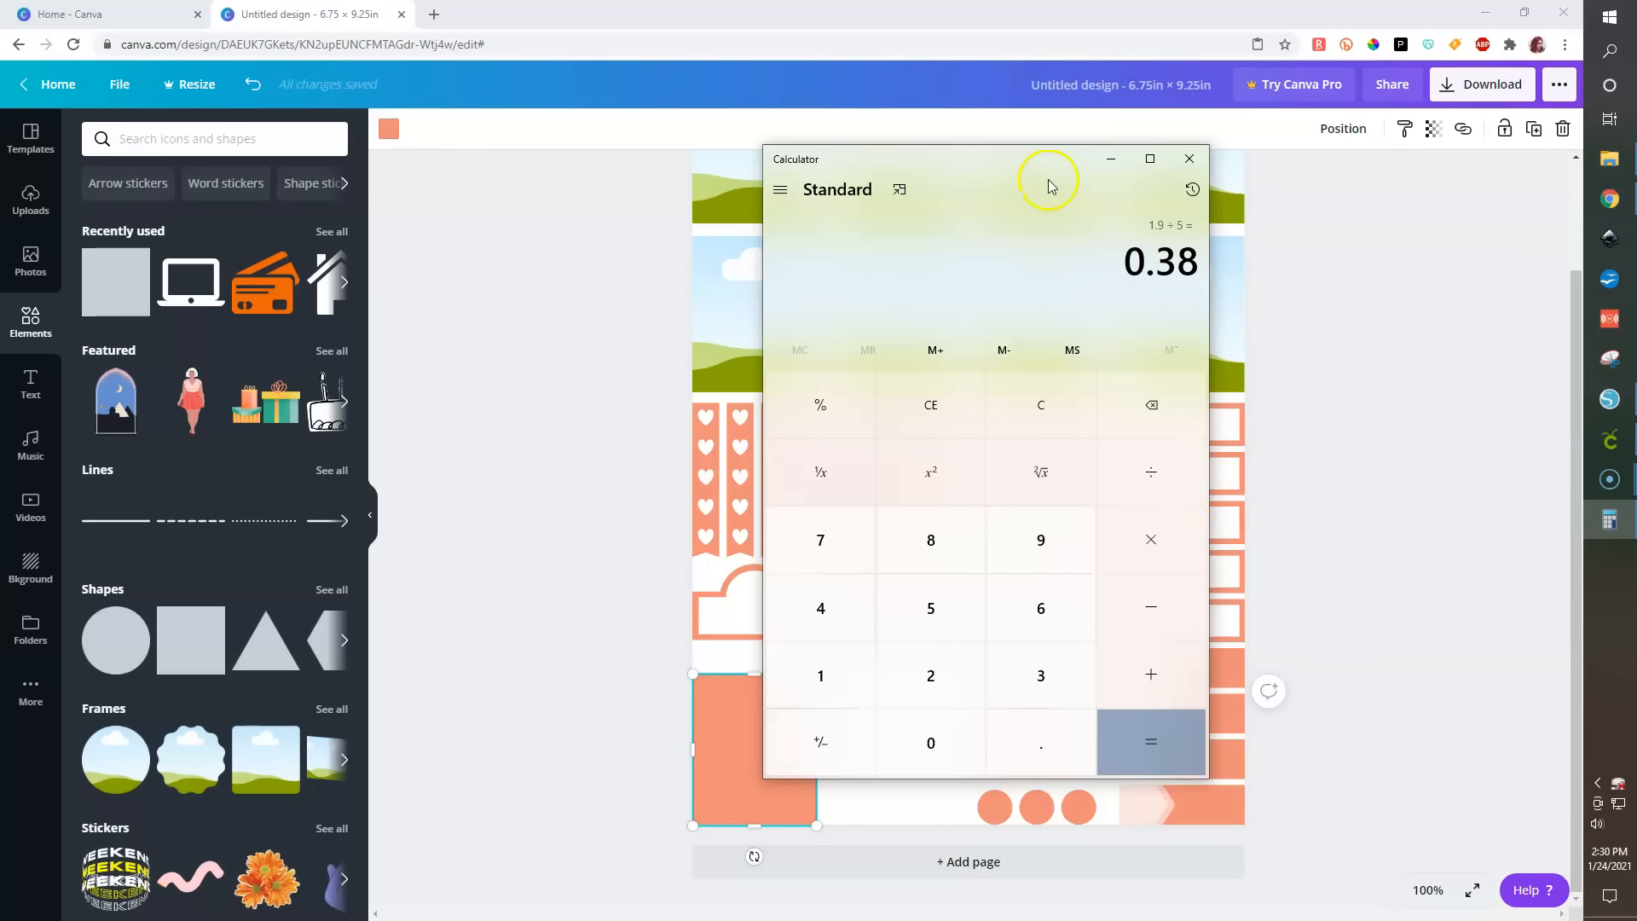
left_click_drag(1045, 160, 1636, 426)
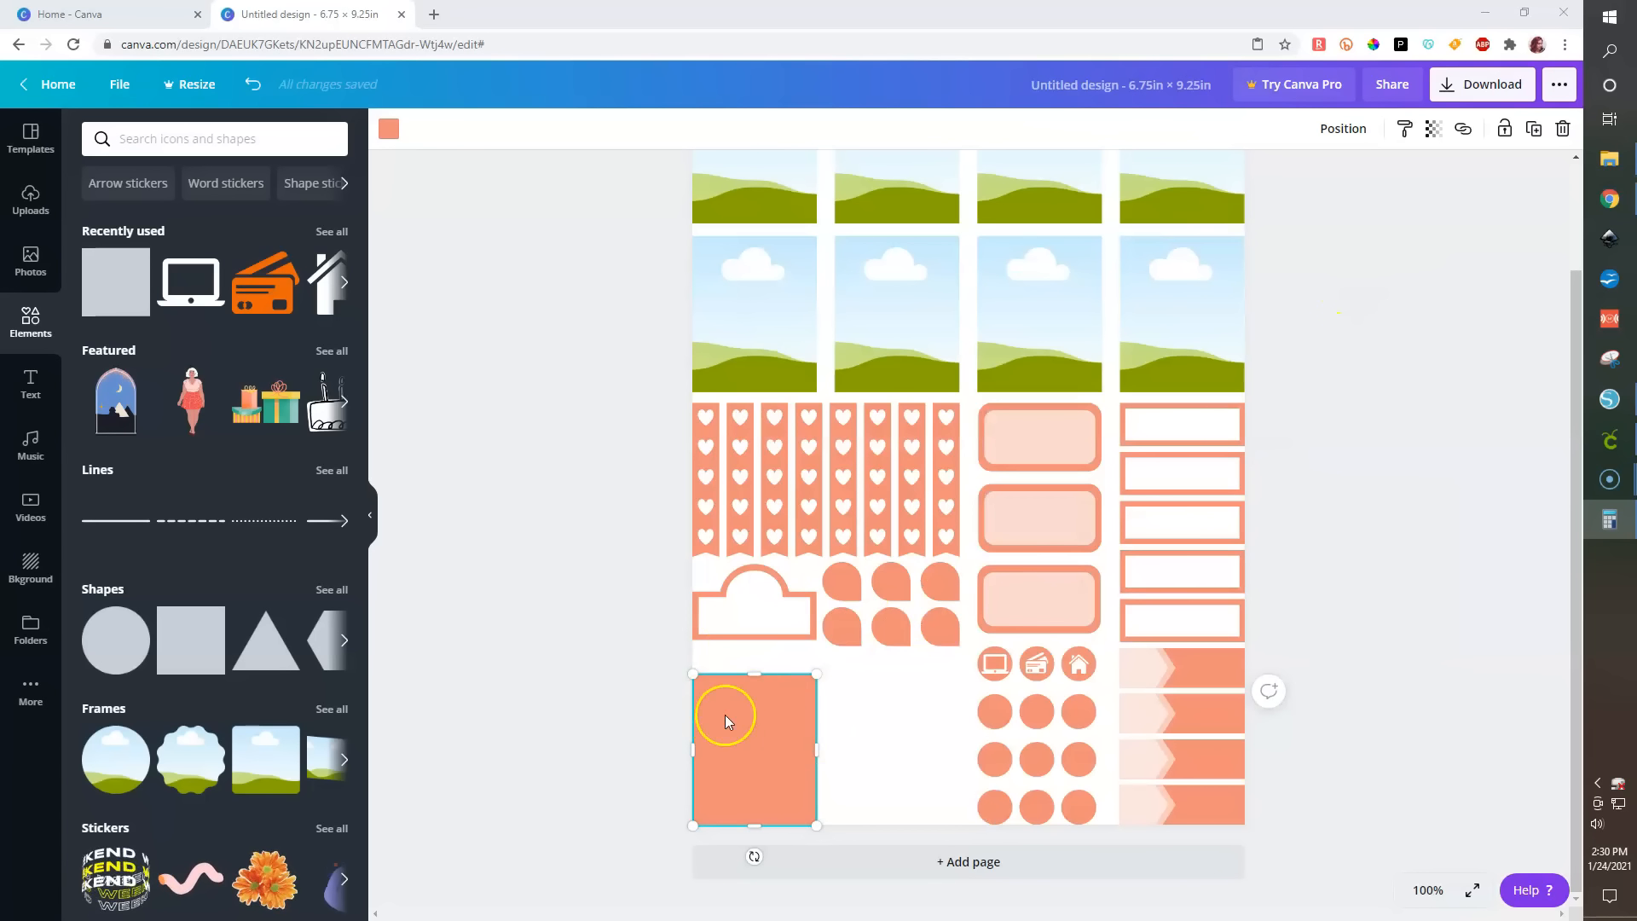
left_click(809, 681)
left_click_drag(782, 700, 836, 723)
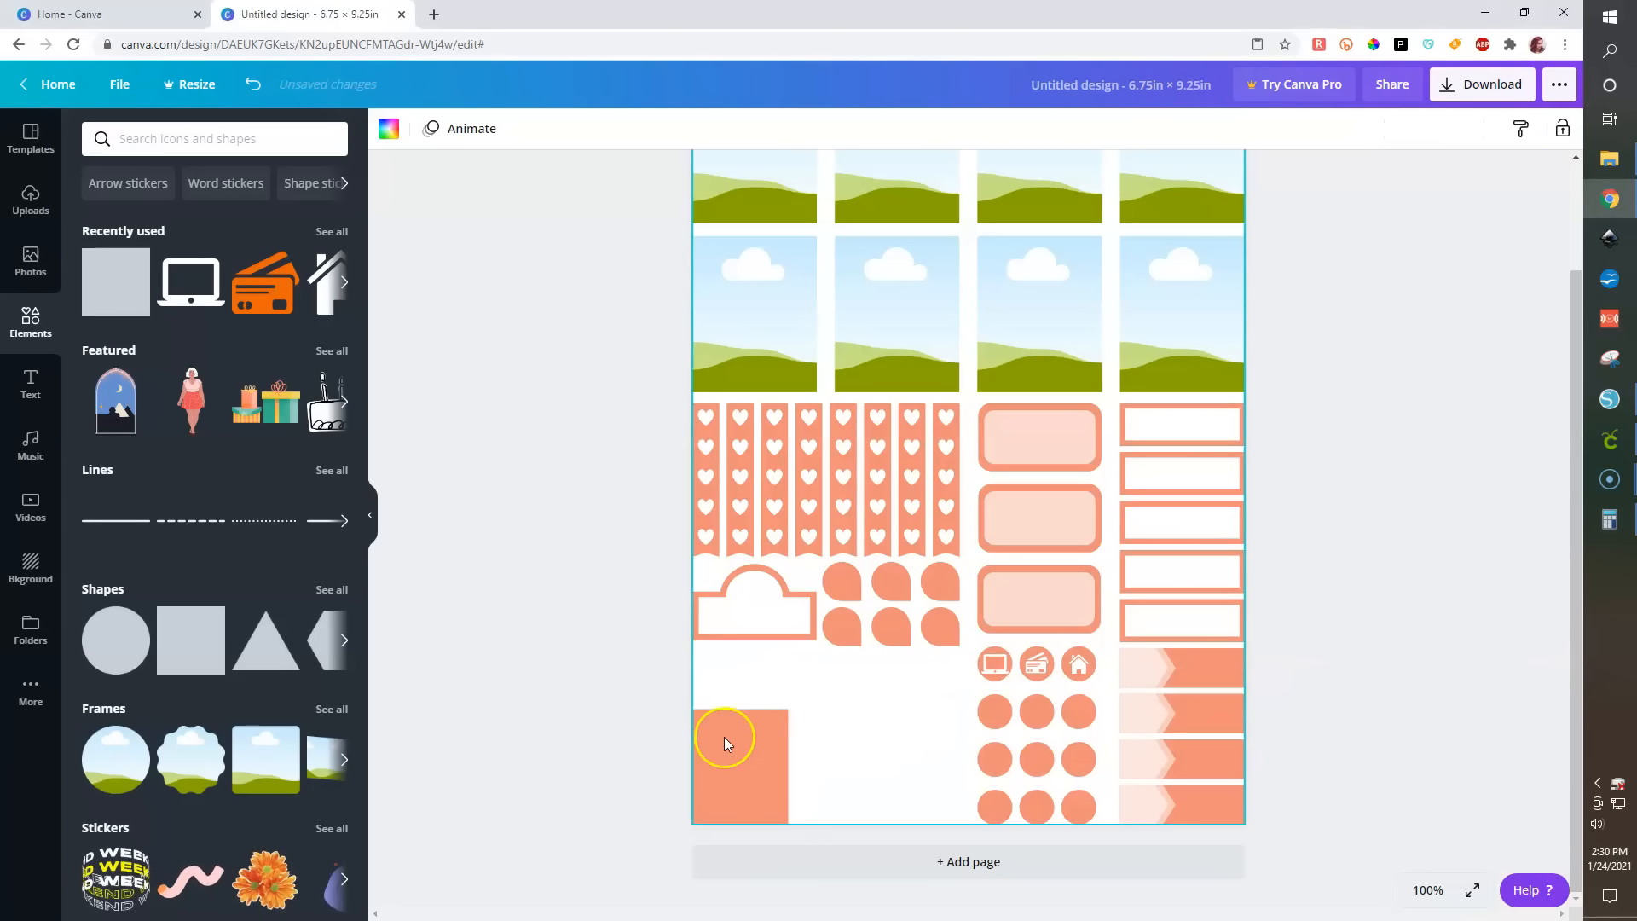
key("ctrl+z")
left_click(585, 701)
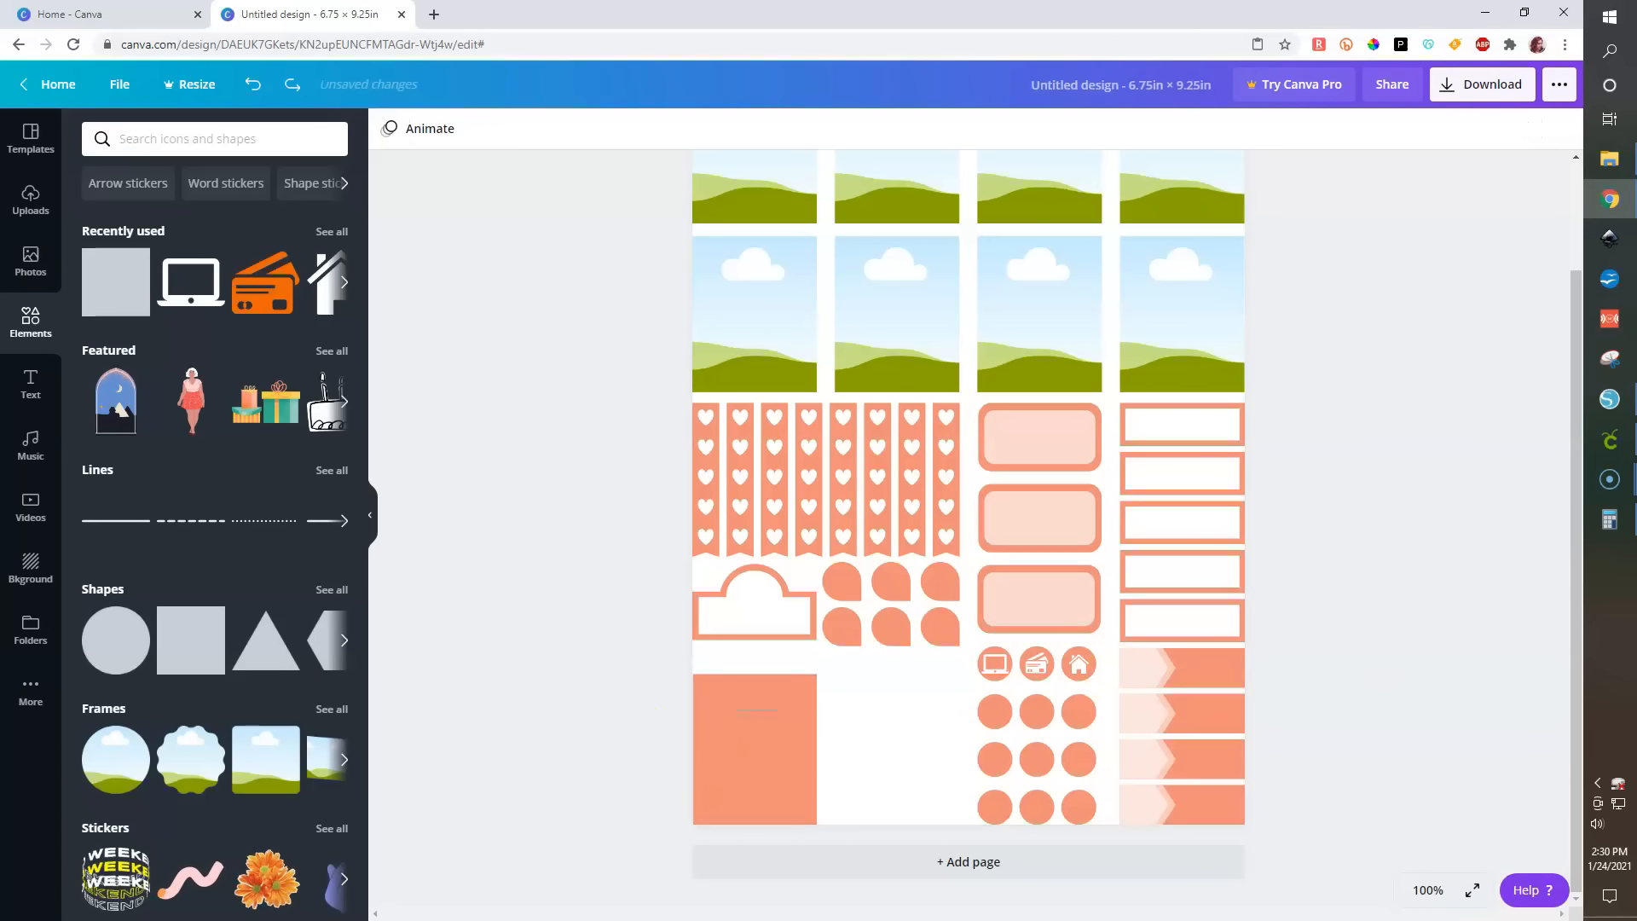
- Duplicate the bottom-left rectangle and color the copy white
left_click(749, 728)
key("ctrl+d")
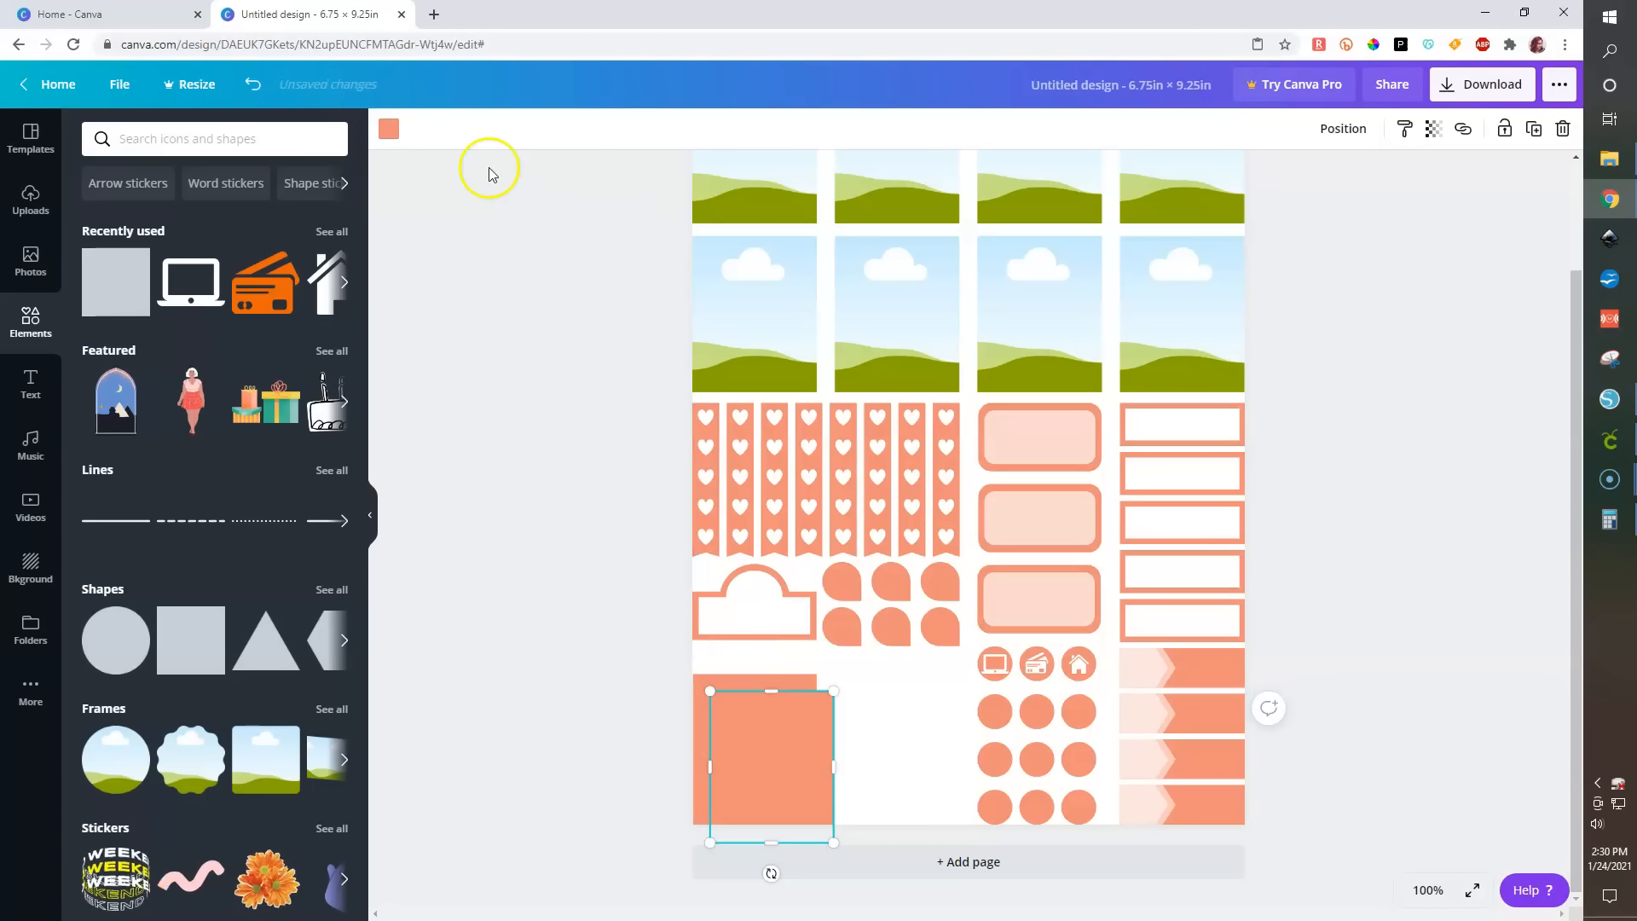
left_click(388, 128)
left_click(145, 297)
- Select the salmon rectangle together with its white copy, zoomed to 200%
left_click(791, 747)
left_click_drag(633, 686, 783, 761)
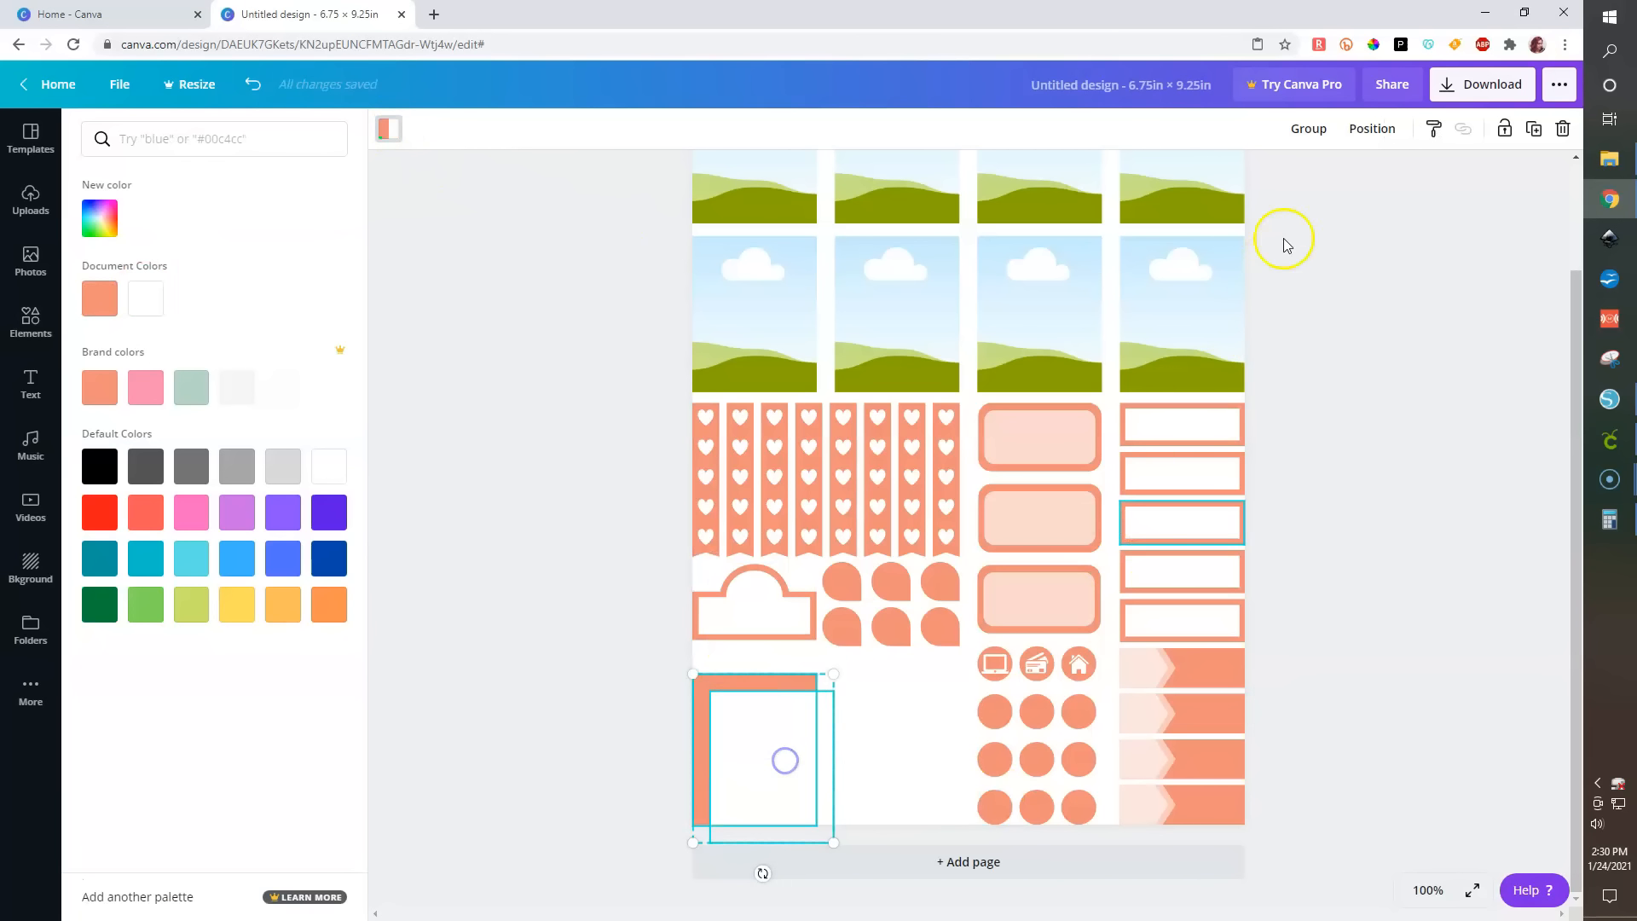
left_click(1428, 889)
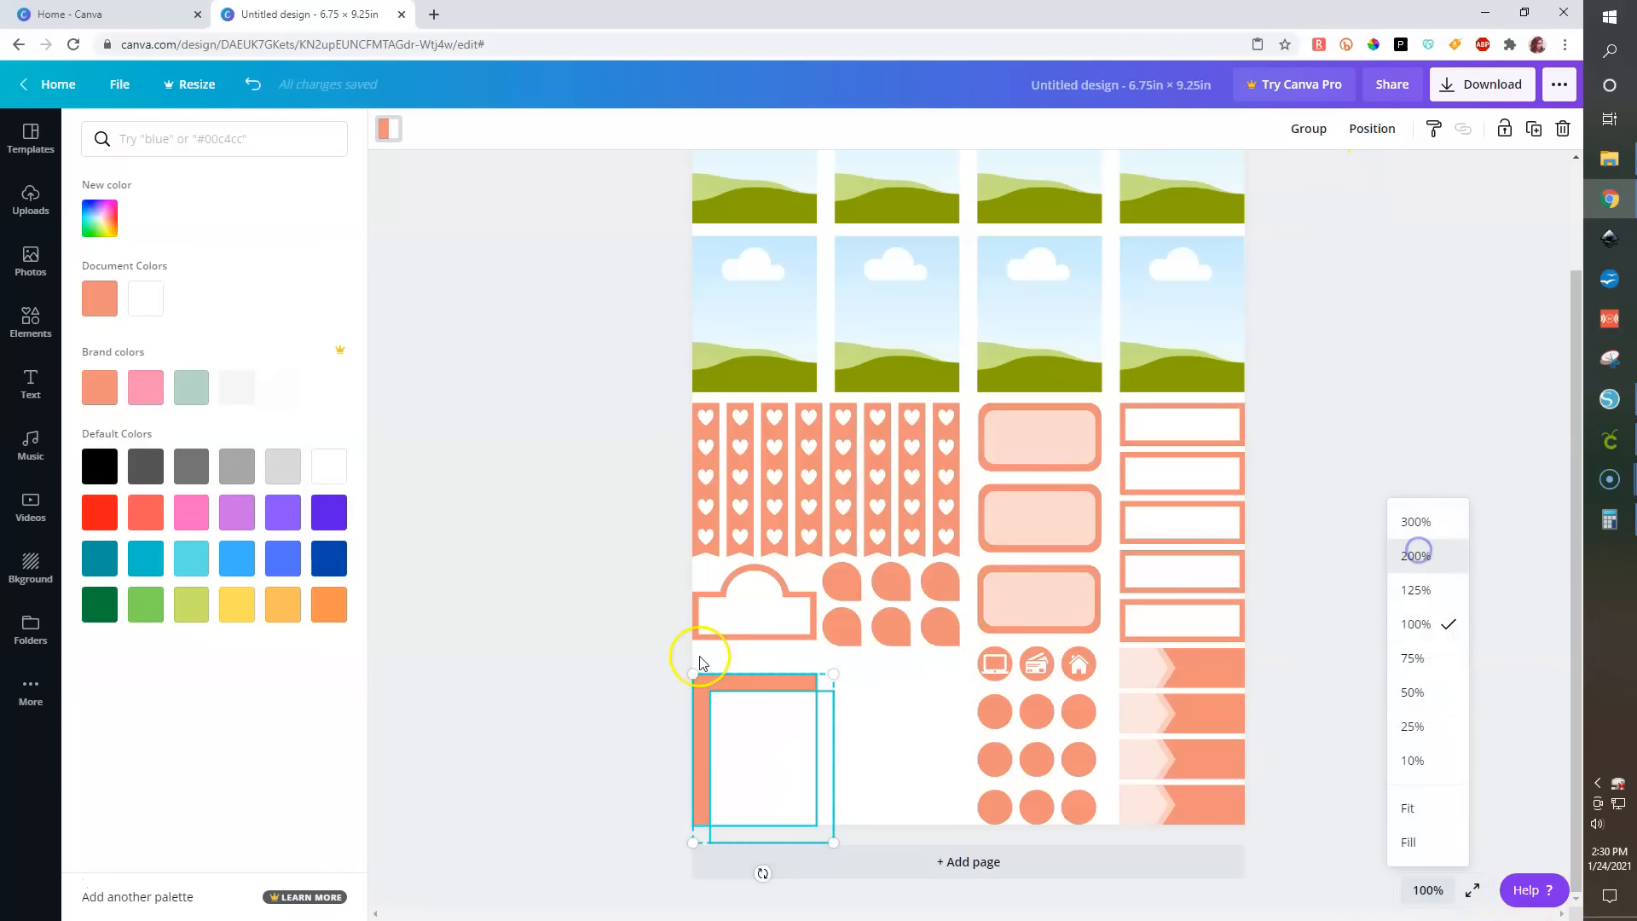
left_click(1417, 555)
scroll(684, 683, "down", 4)
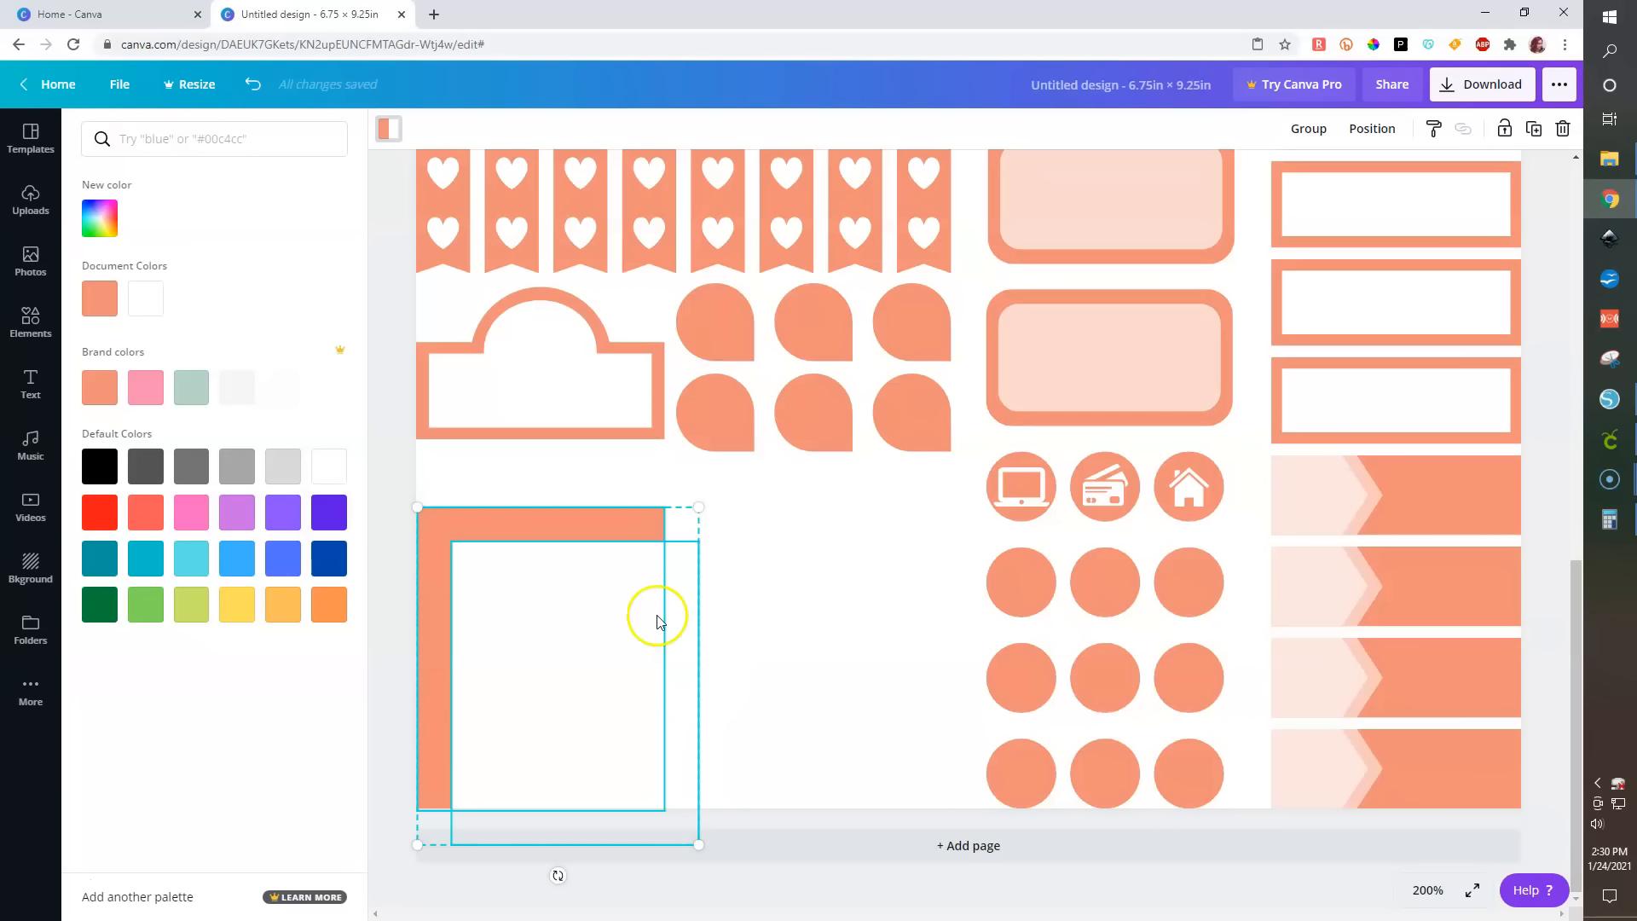
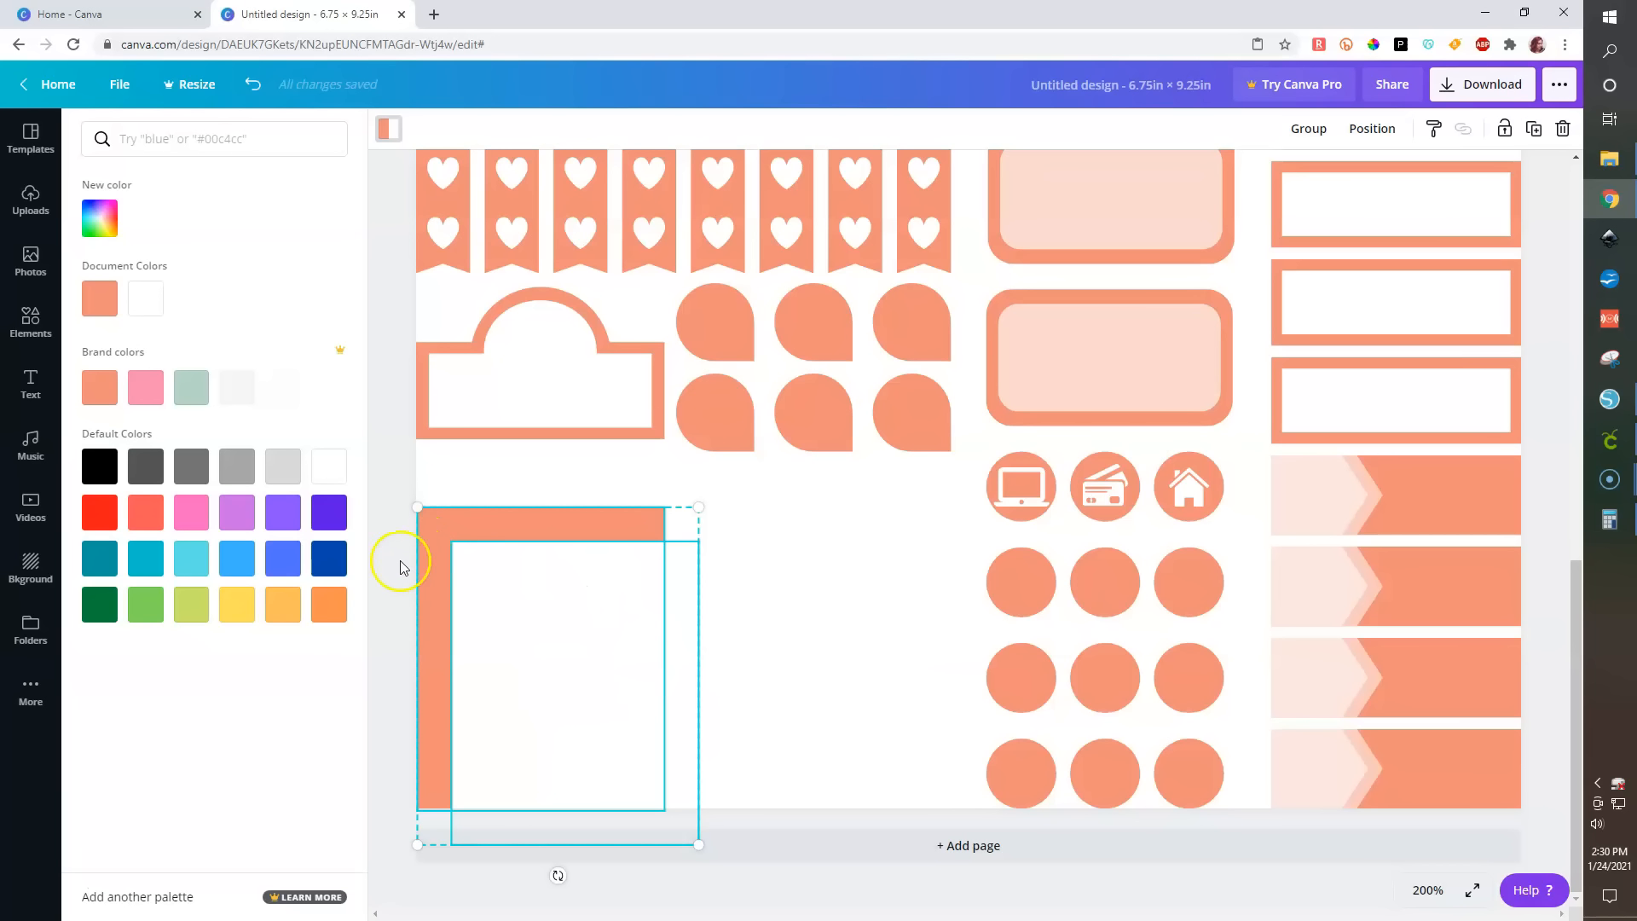
- Delete the white copy of the bottom-left rectangle
left_click(504, 647)
left_click(567, 674)
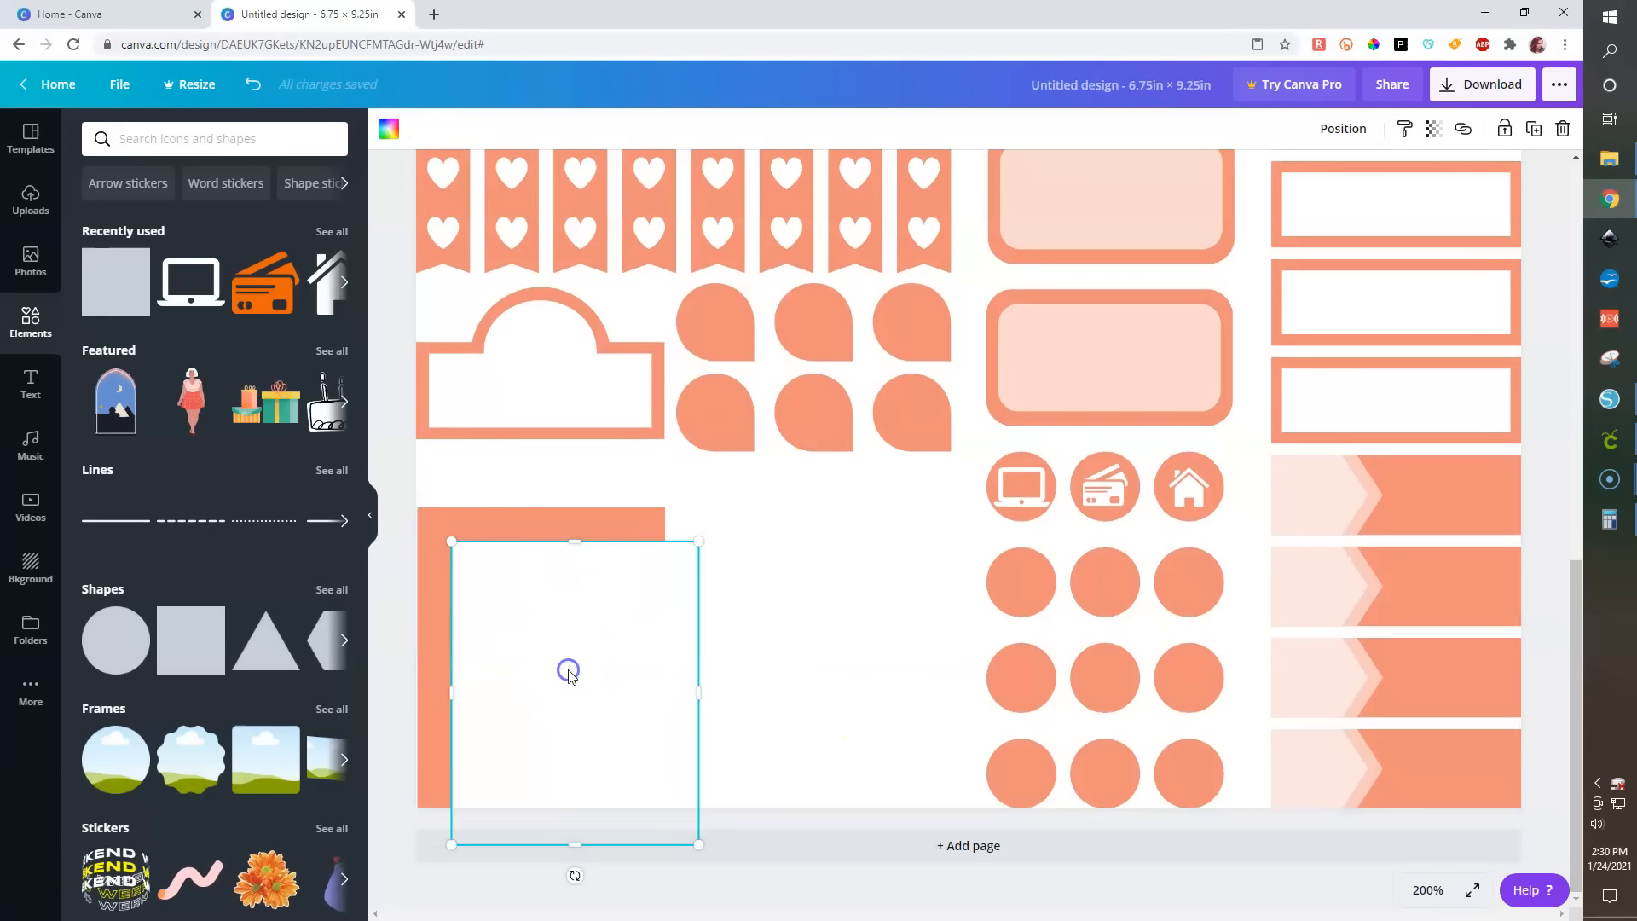
key("Delete")
- Duplicate the salmon bottom-left rectangle again and color the copy white
left_click(552, 646)
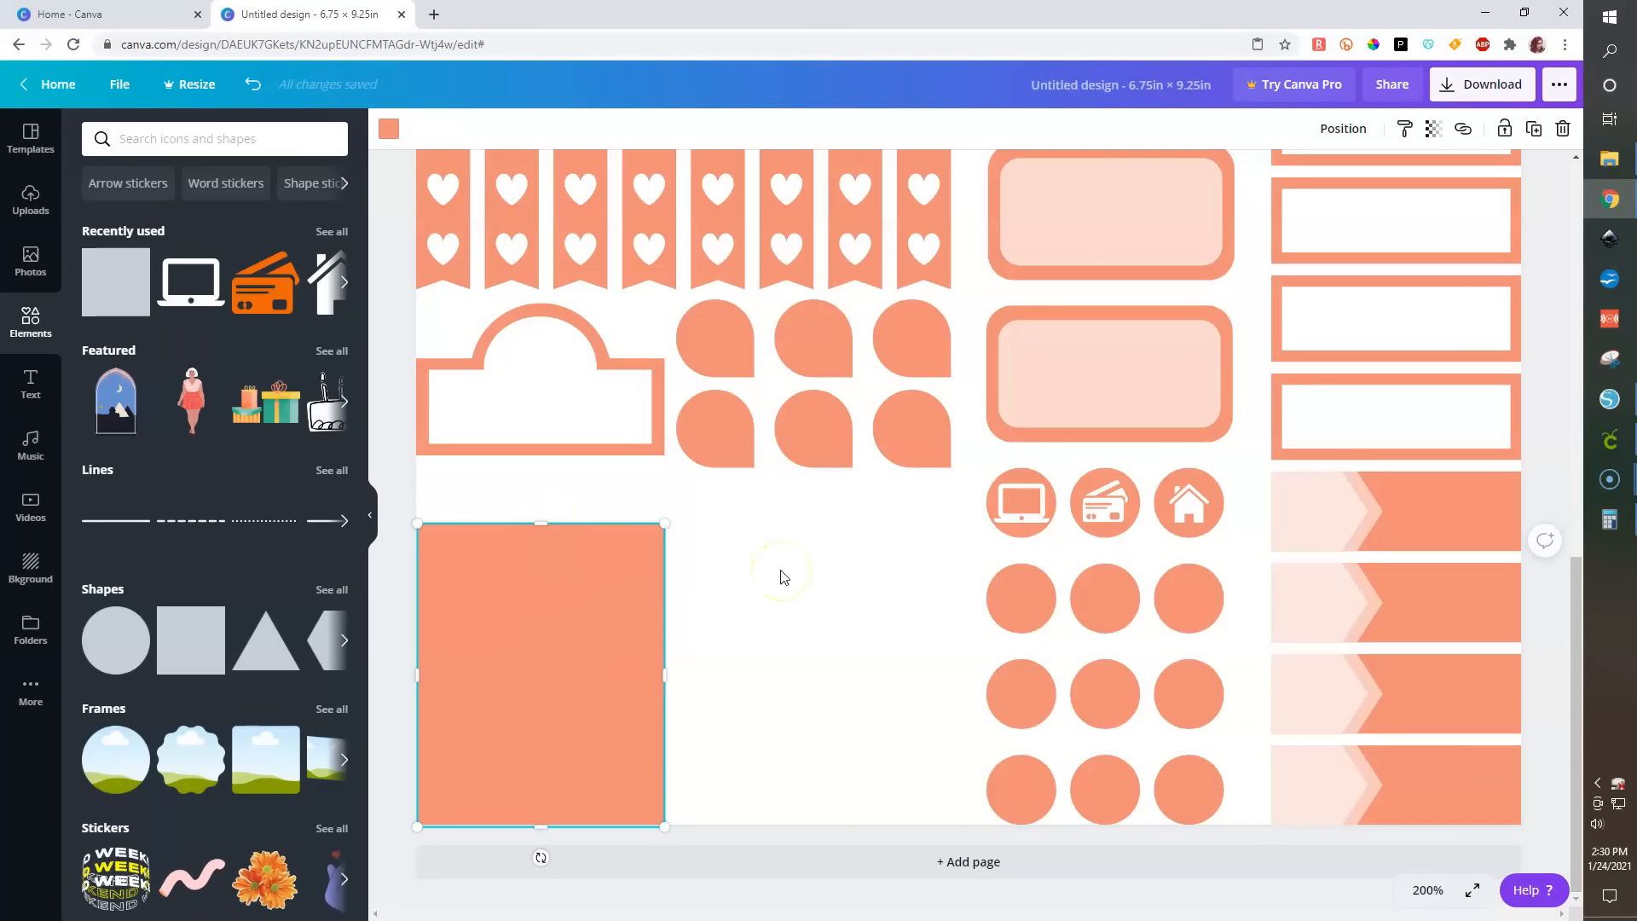
key("ctrl+d")
left_click(389, 128)
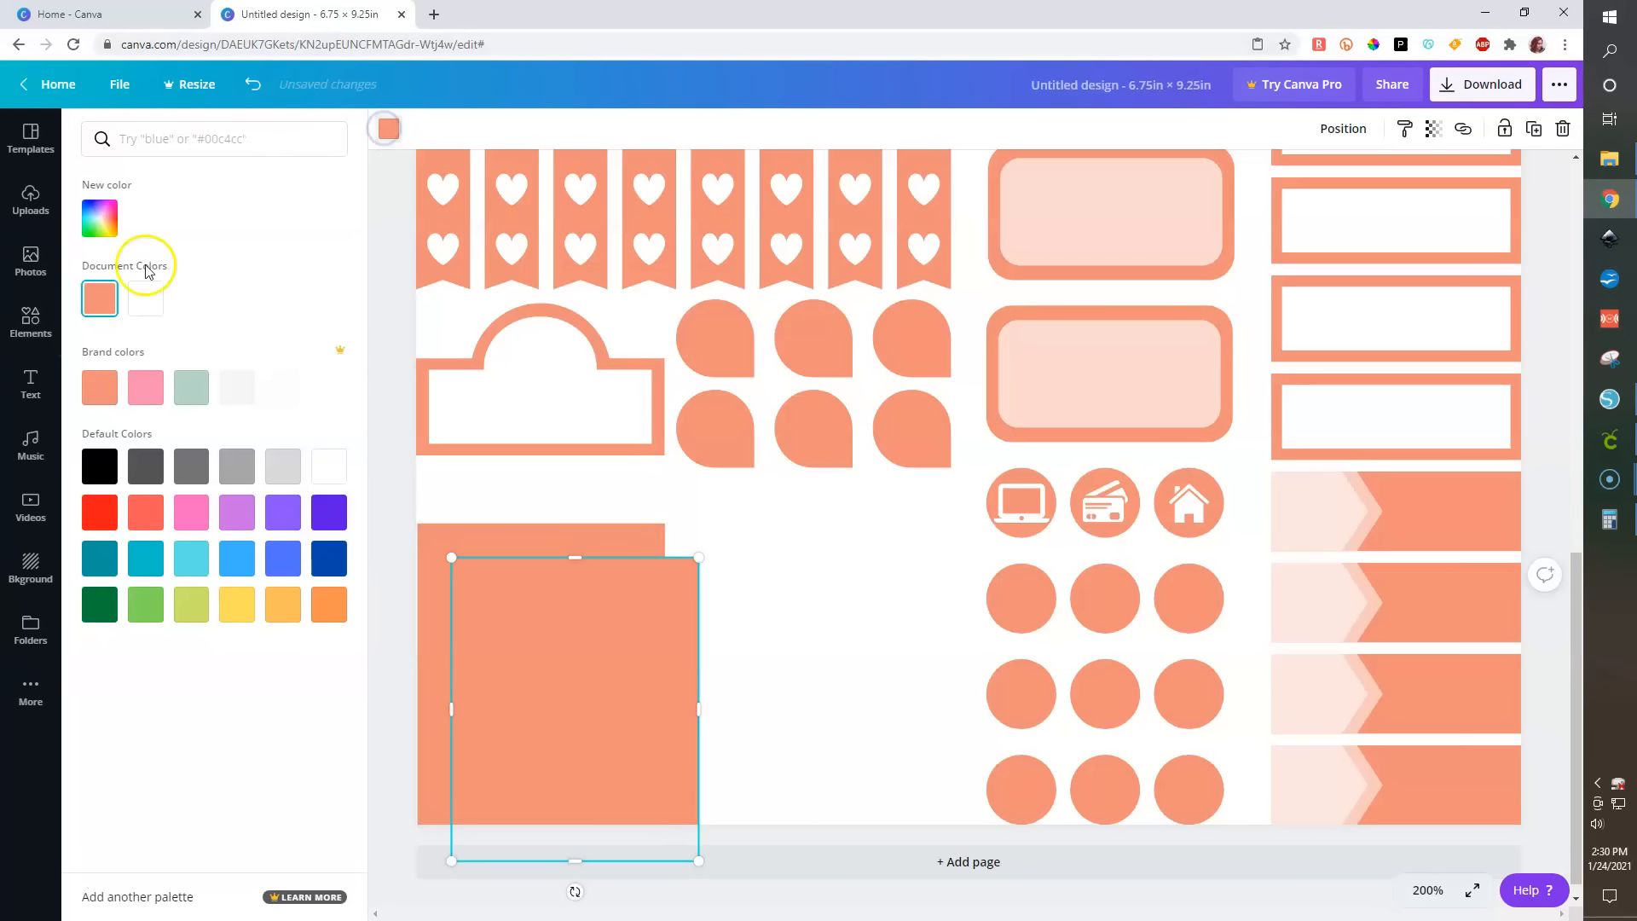
left_click(146, 298)
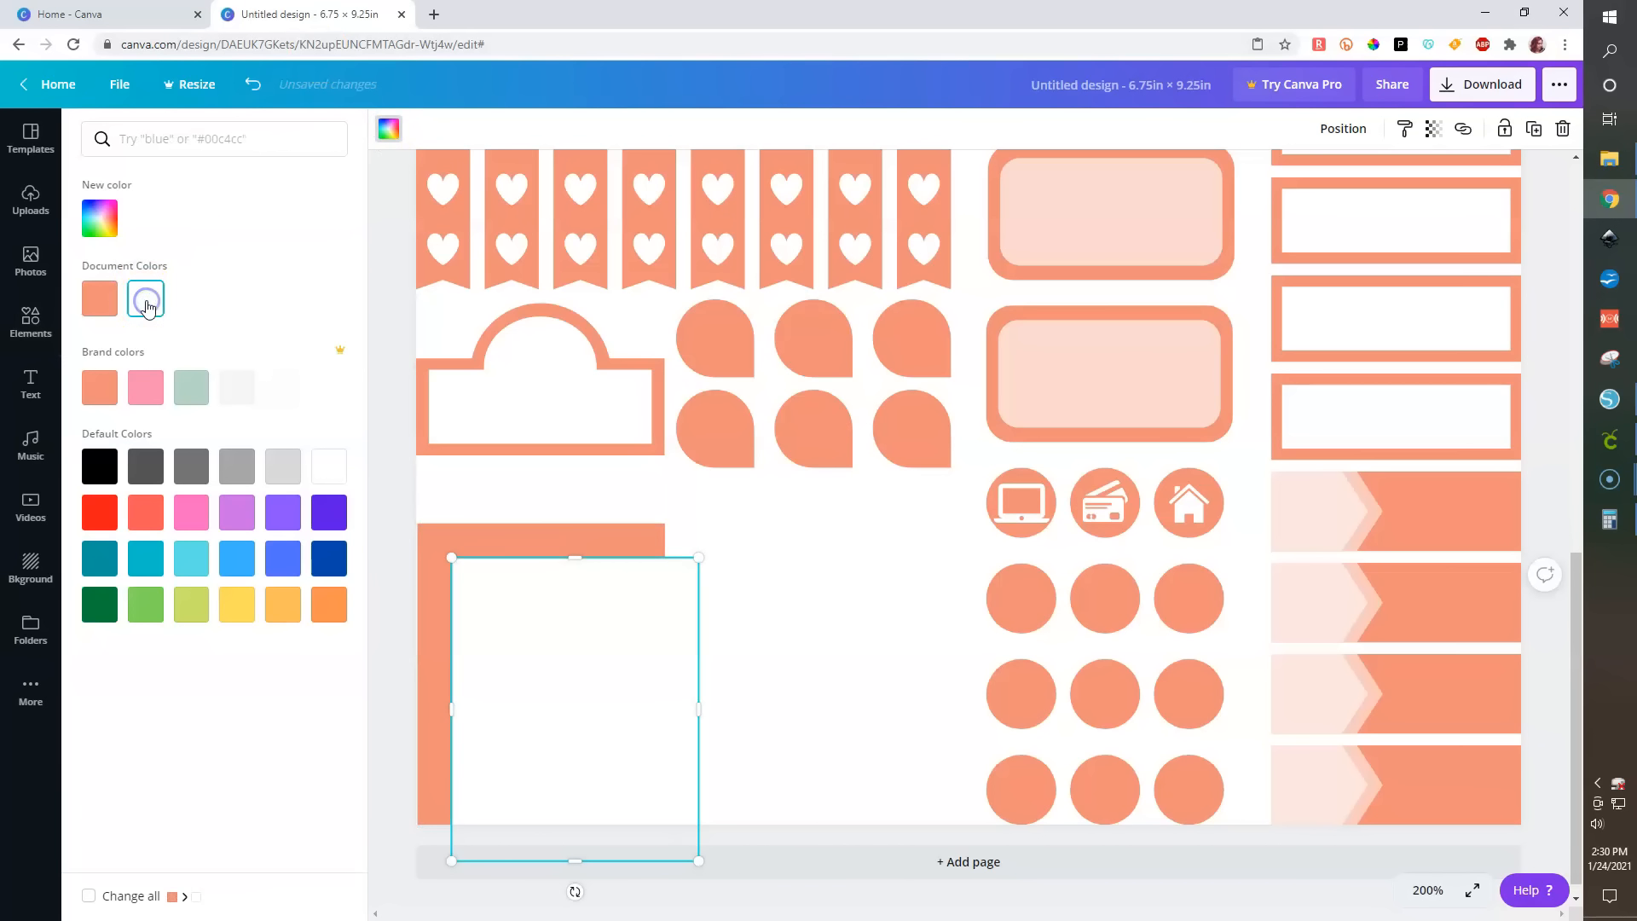
- Select both rectangles and align the white copy to the salmon rectangle's top and left edges
left_click(1433, 132)
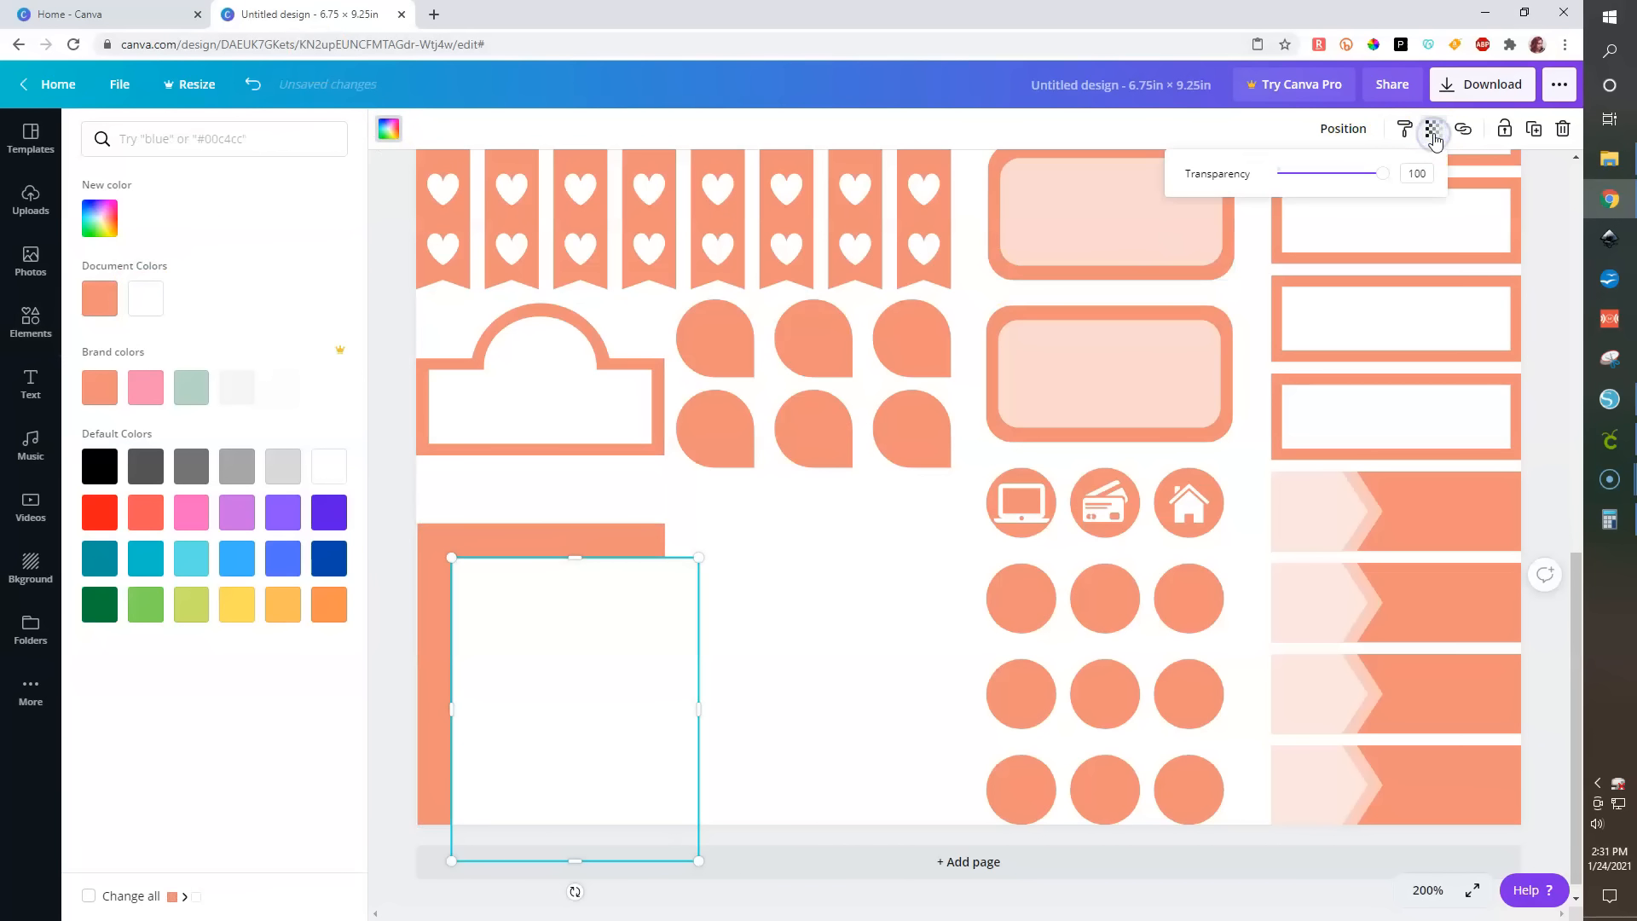
left_click(1330, 129)
left_click_drag(390, 478, 570, 713)
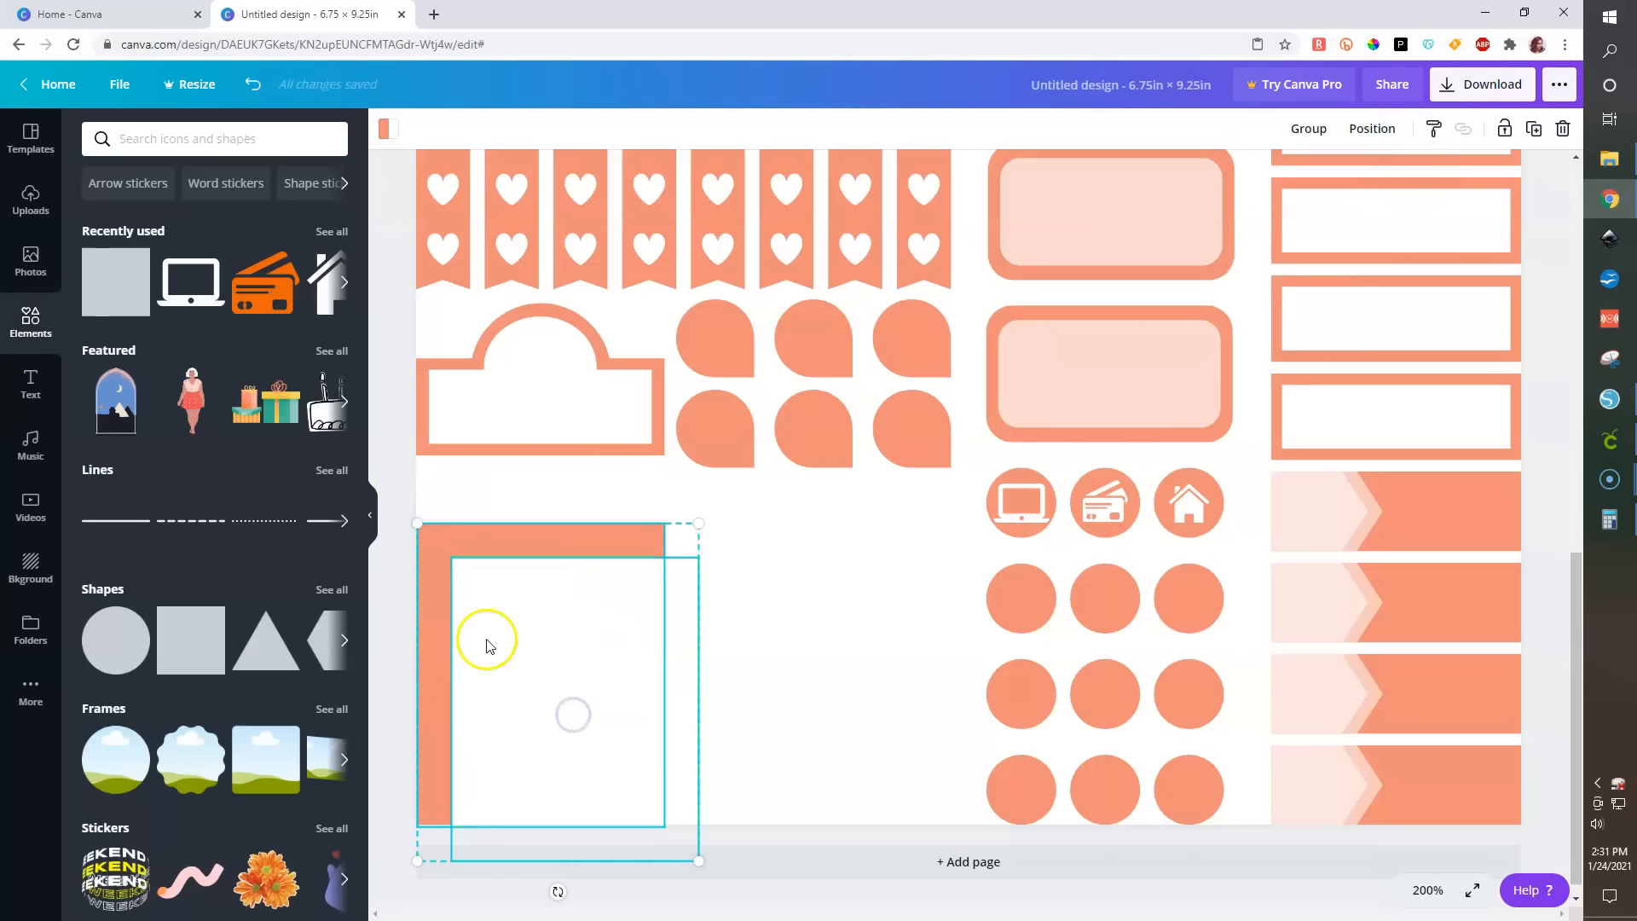
left_click(1367, 129)
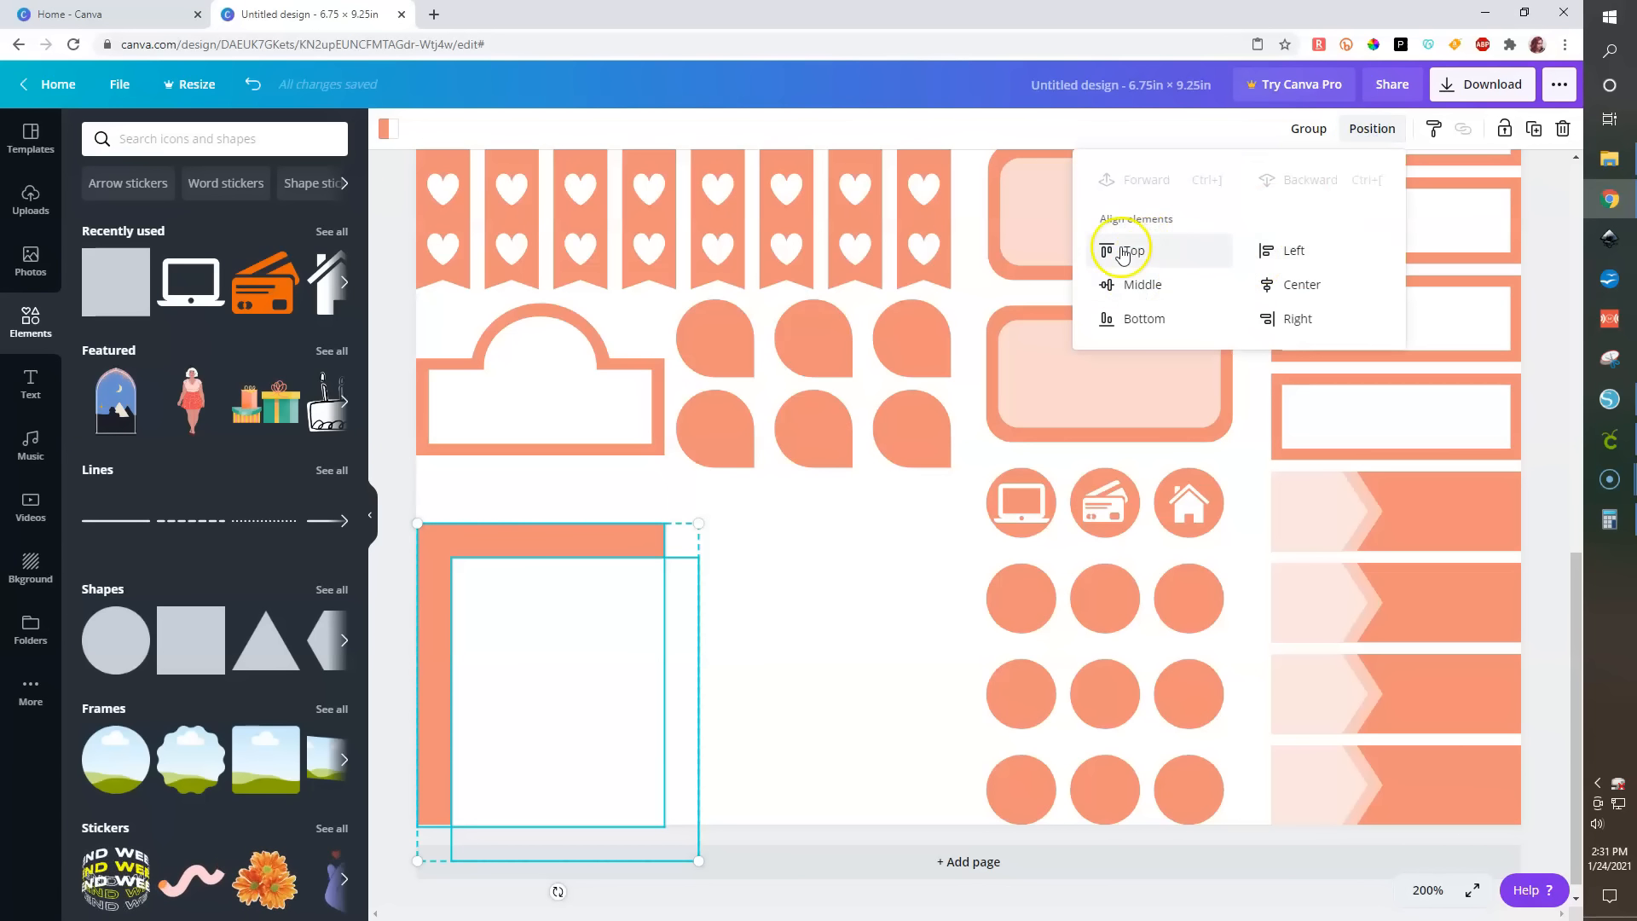
left_click(1127, 250)
left_click(1271, 249)
left_click(743, 651)
- Shrink the white rectangle from its top edge into a strip 1.5 in wide and 0.4 in tall along the bottom
left_click(545, 662)
left_click_drag(551, 701, 543, 769)
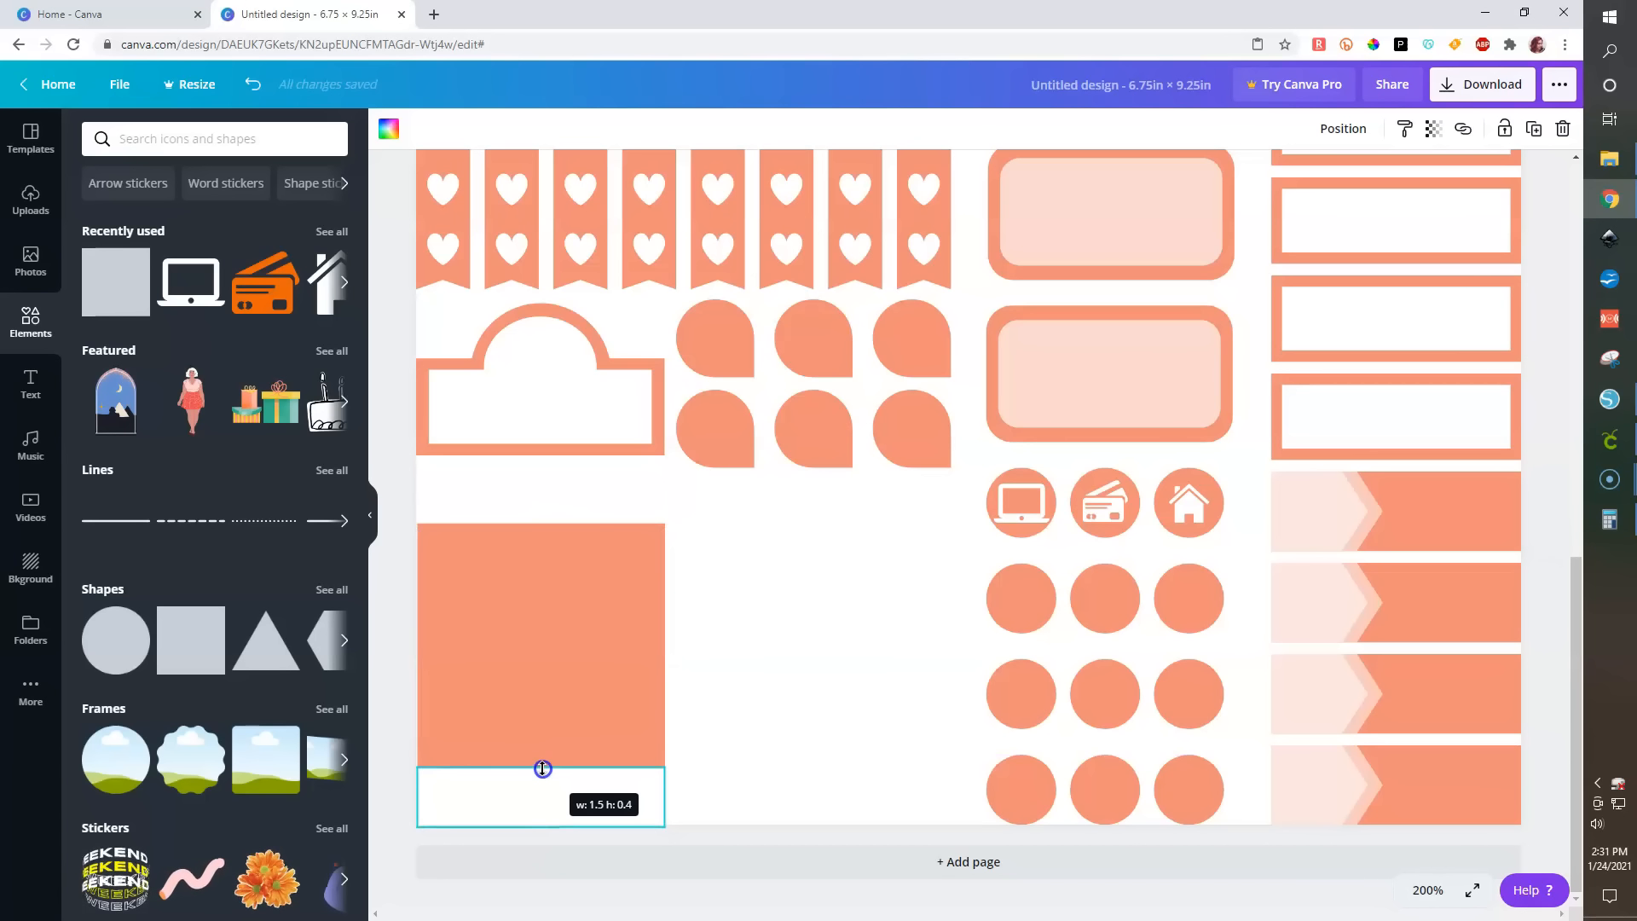
left_click_drag(543, 769, 542, 769)
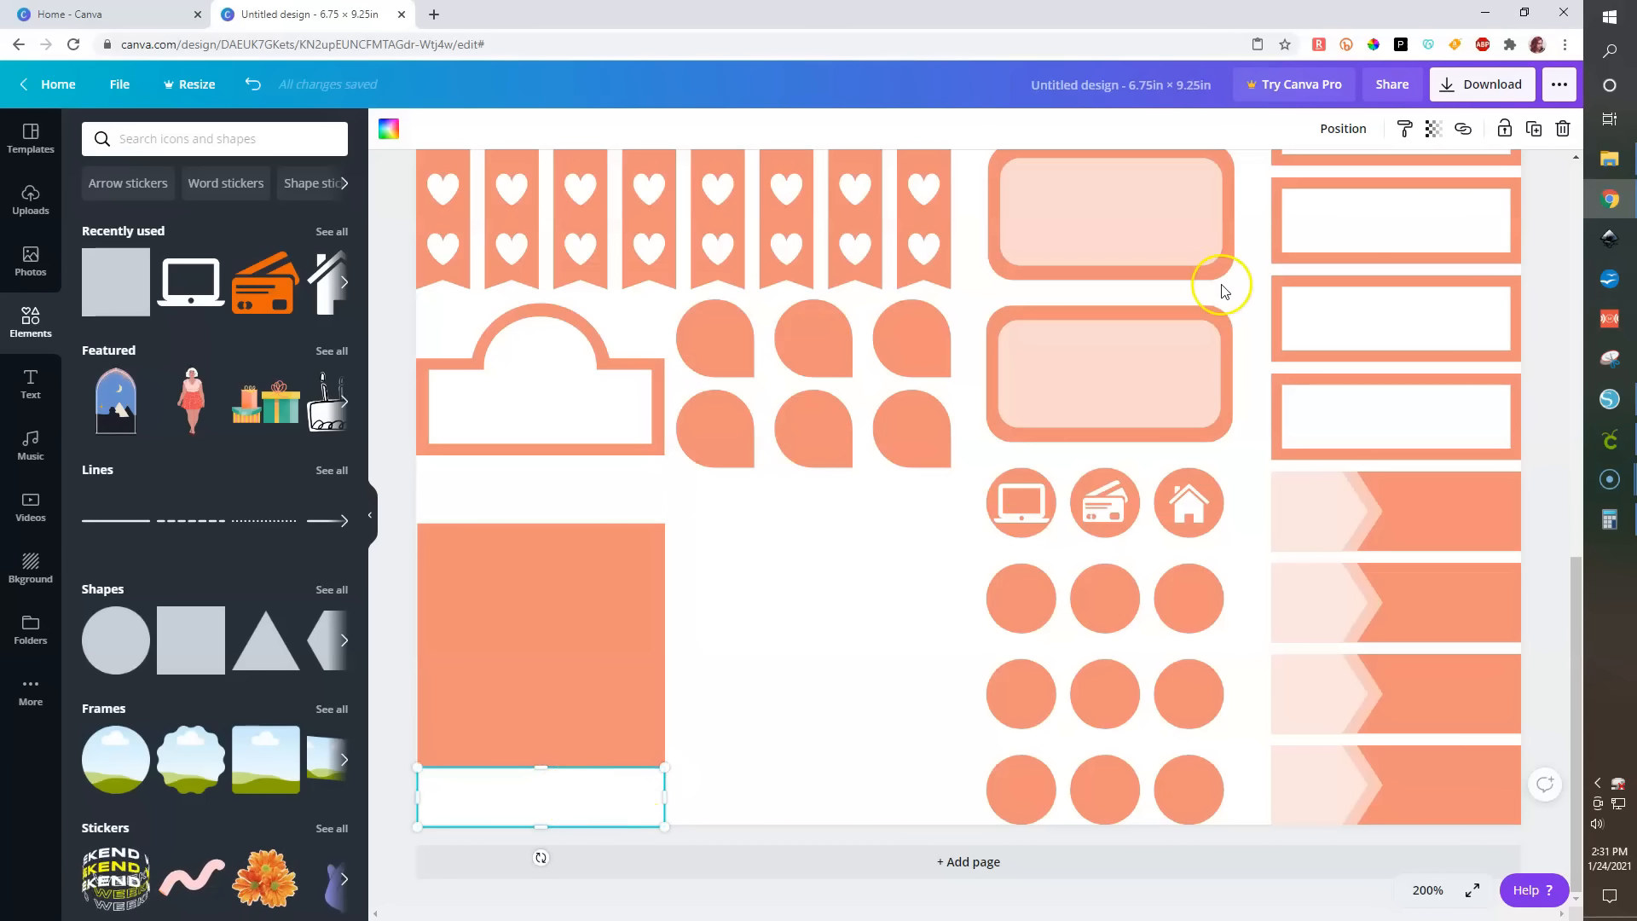
- Set the white strip's transparency to 38
left_click(1434, 129)
left_click_drag(1377, 170, 1319, 181)
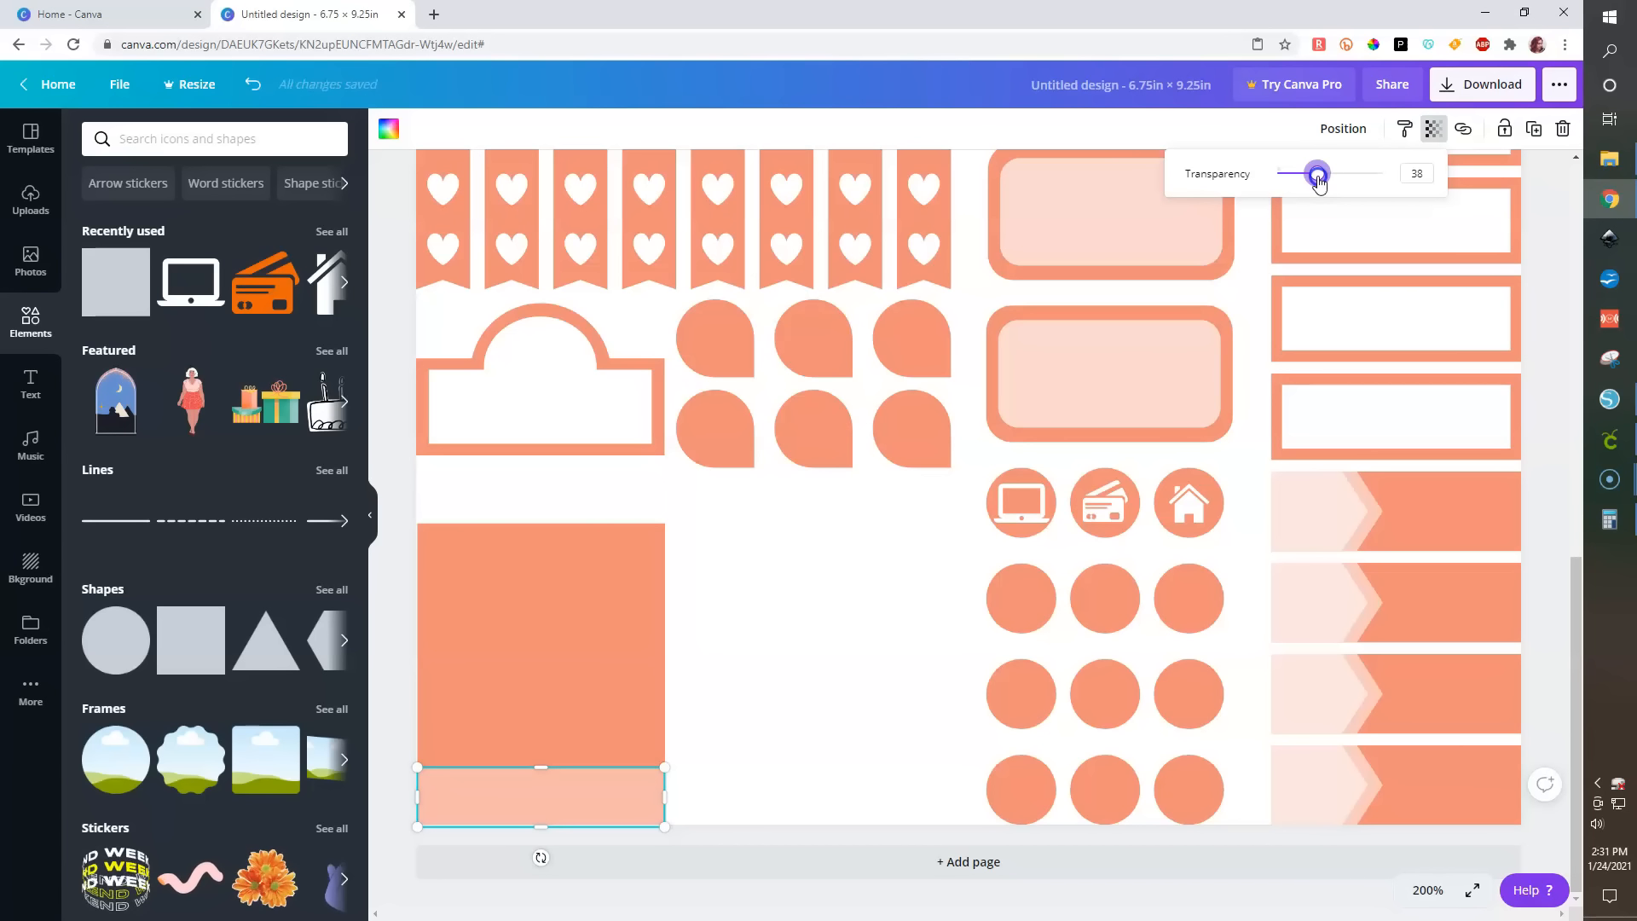
left_click(800, 679)
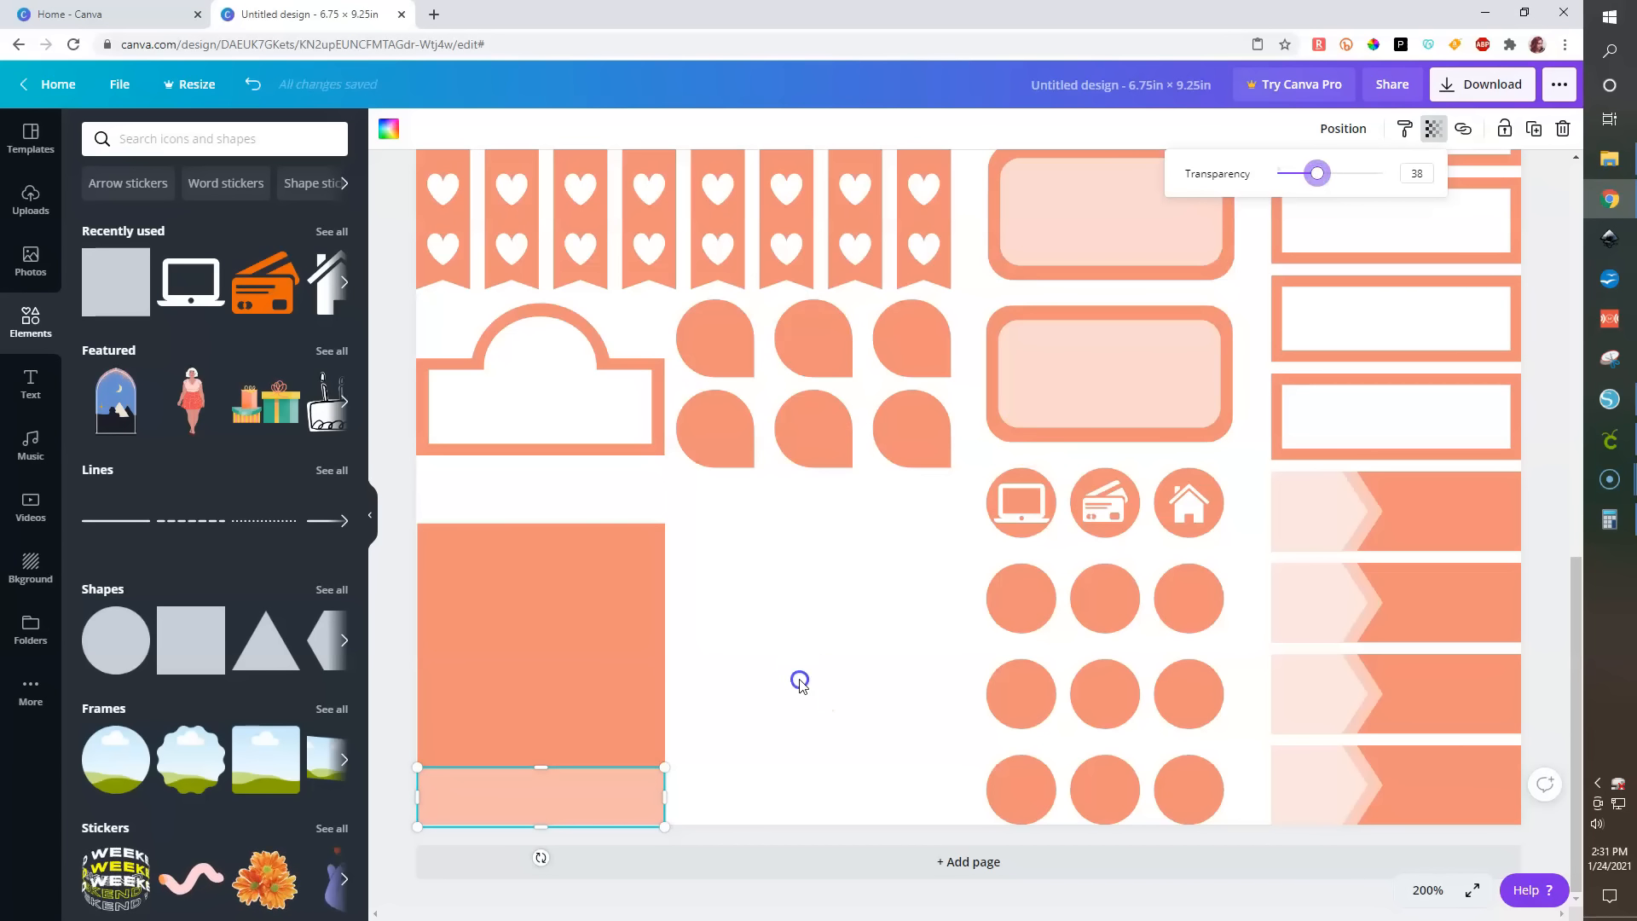
- Duplicate the translucent strip and align the copy with the original's top and left edges
left_click(589, 793)
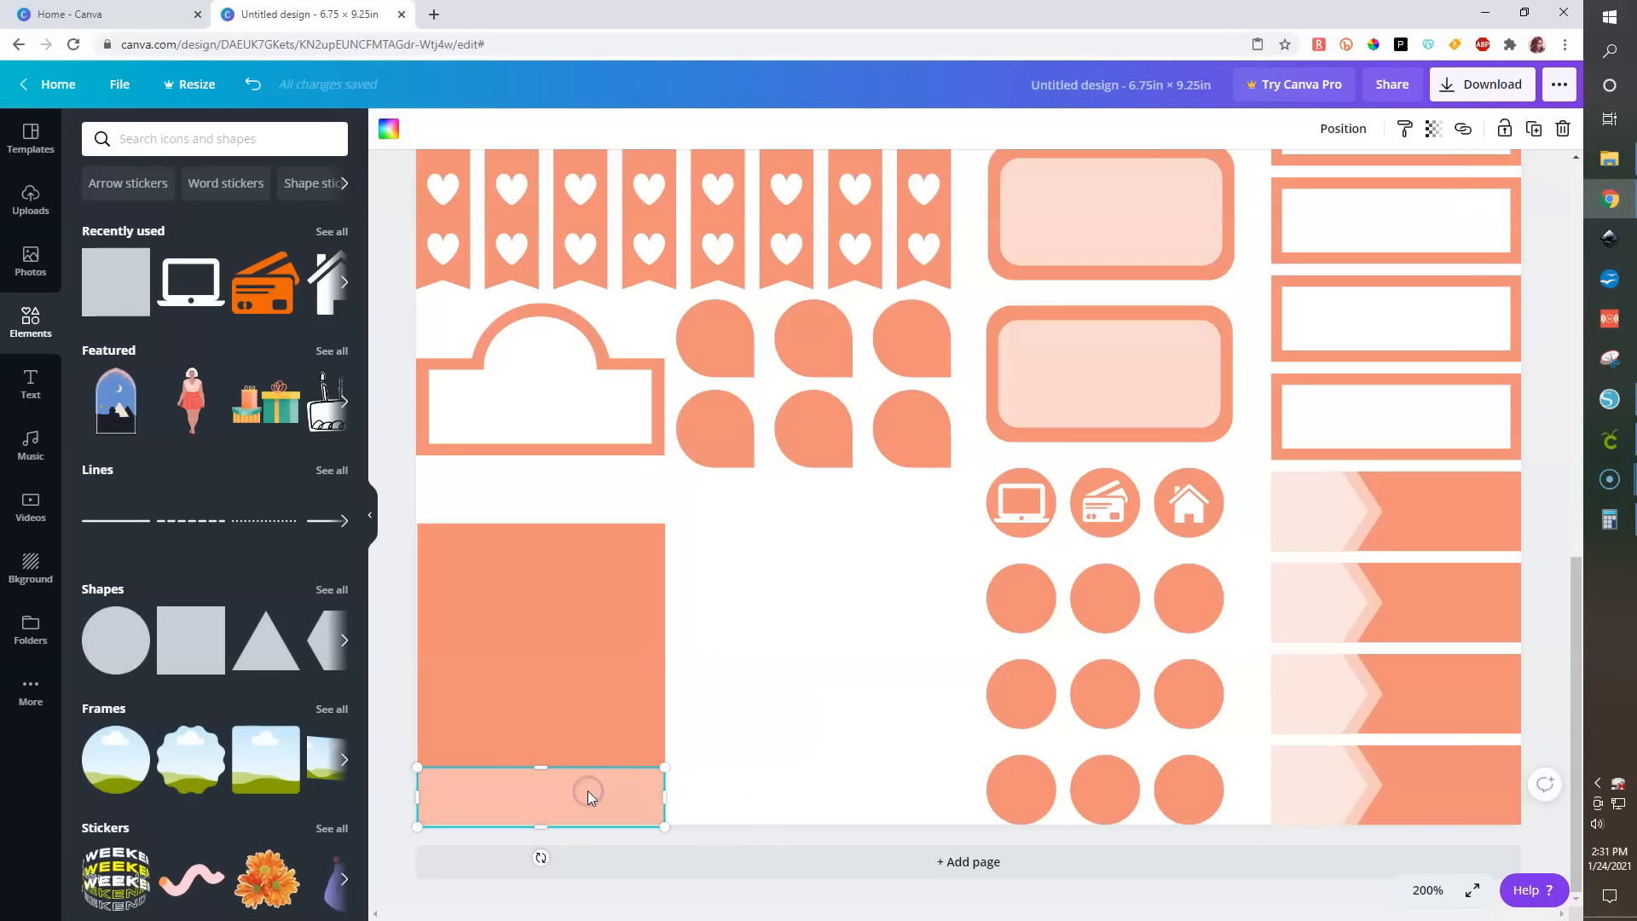
key("ctrl+d")
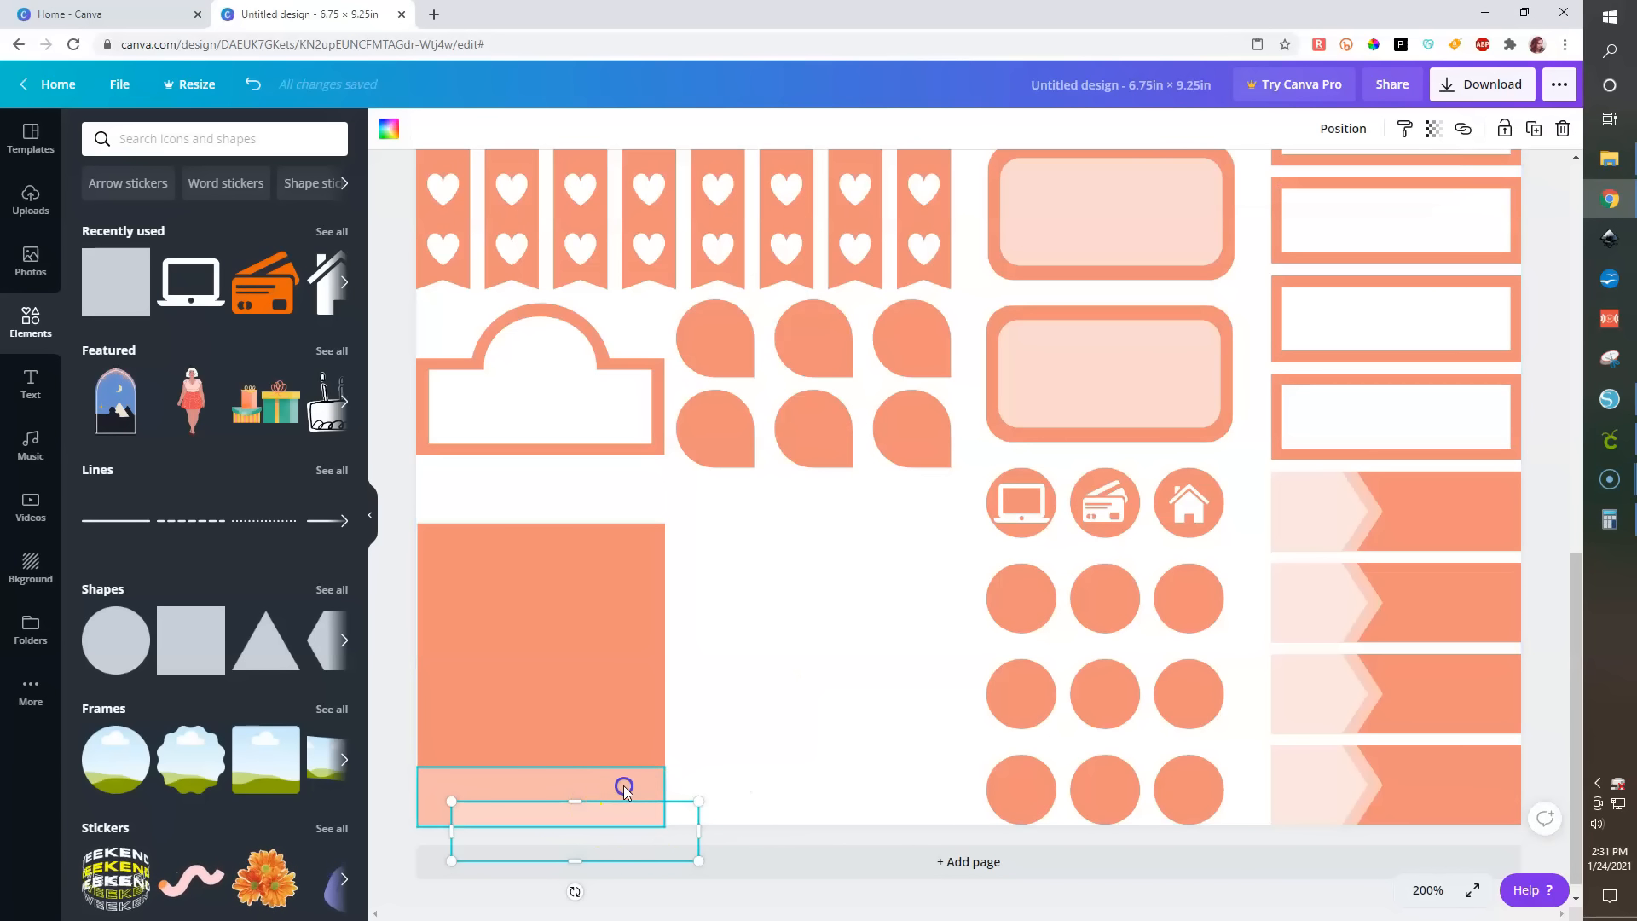
left_click(622, 786, "shift")
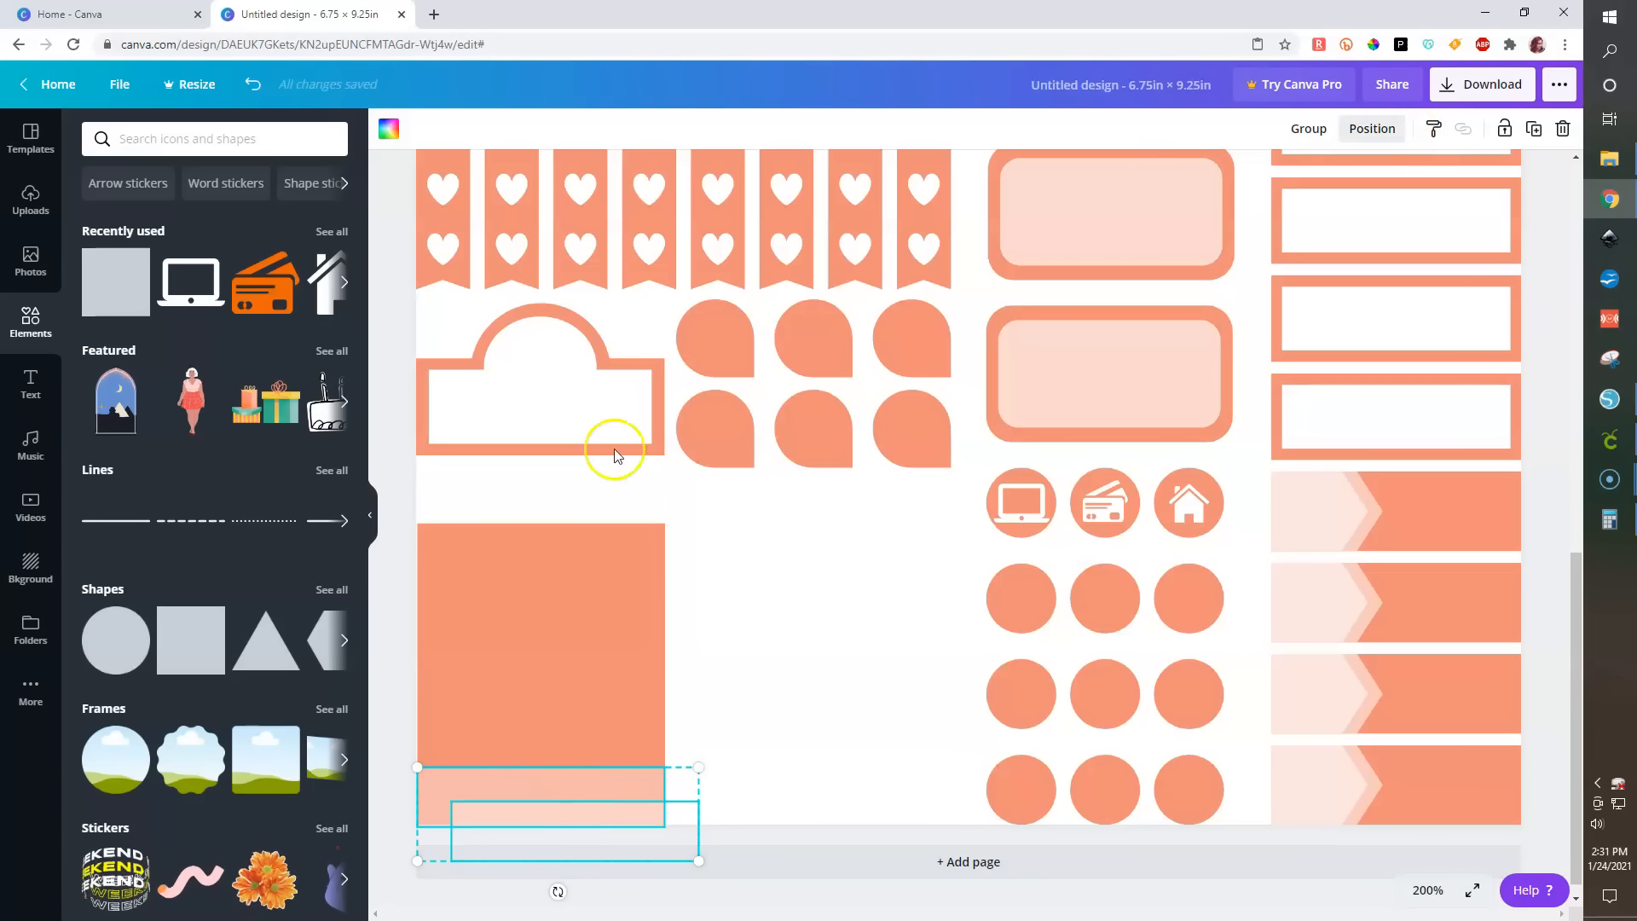
left_click(1372, 128)
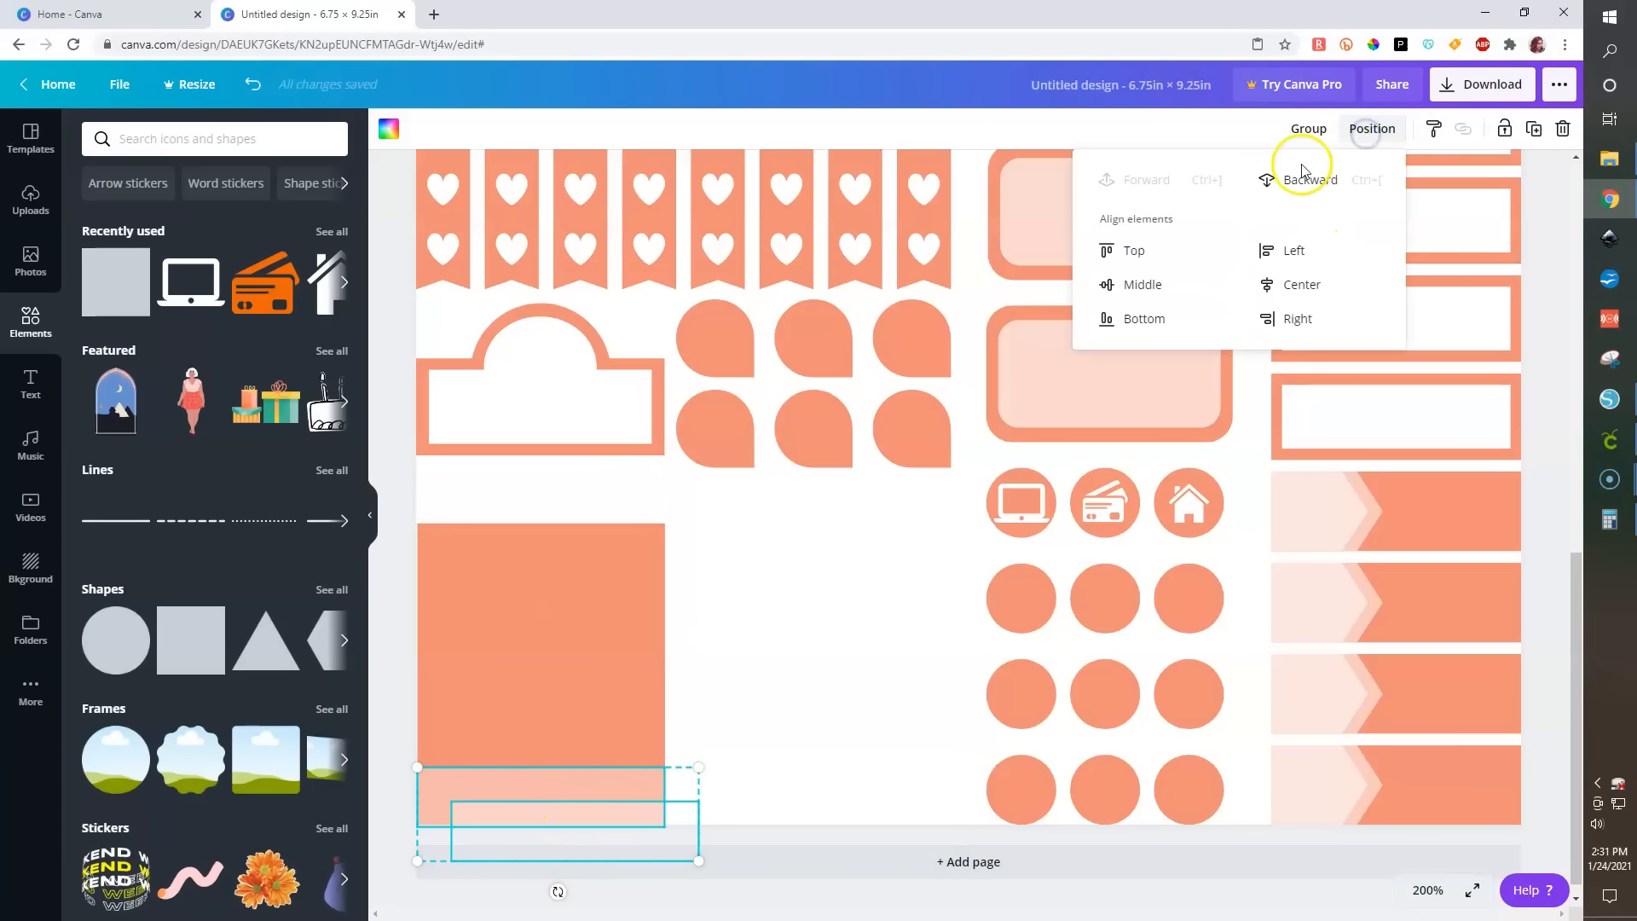
left_click(1266, 248)
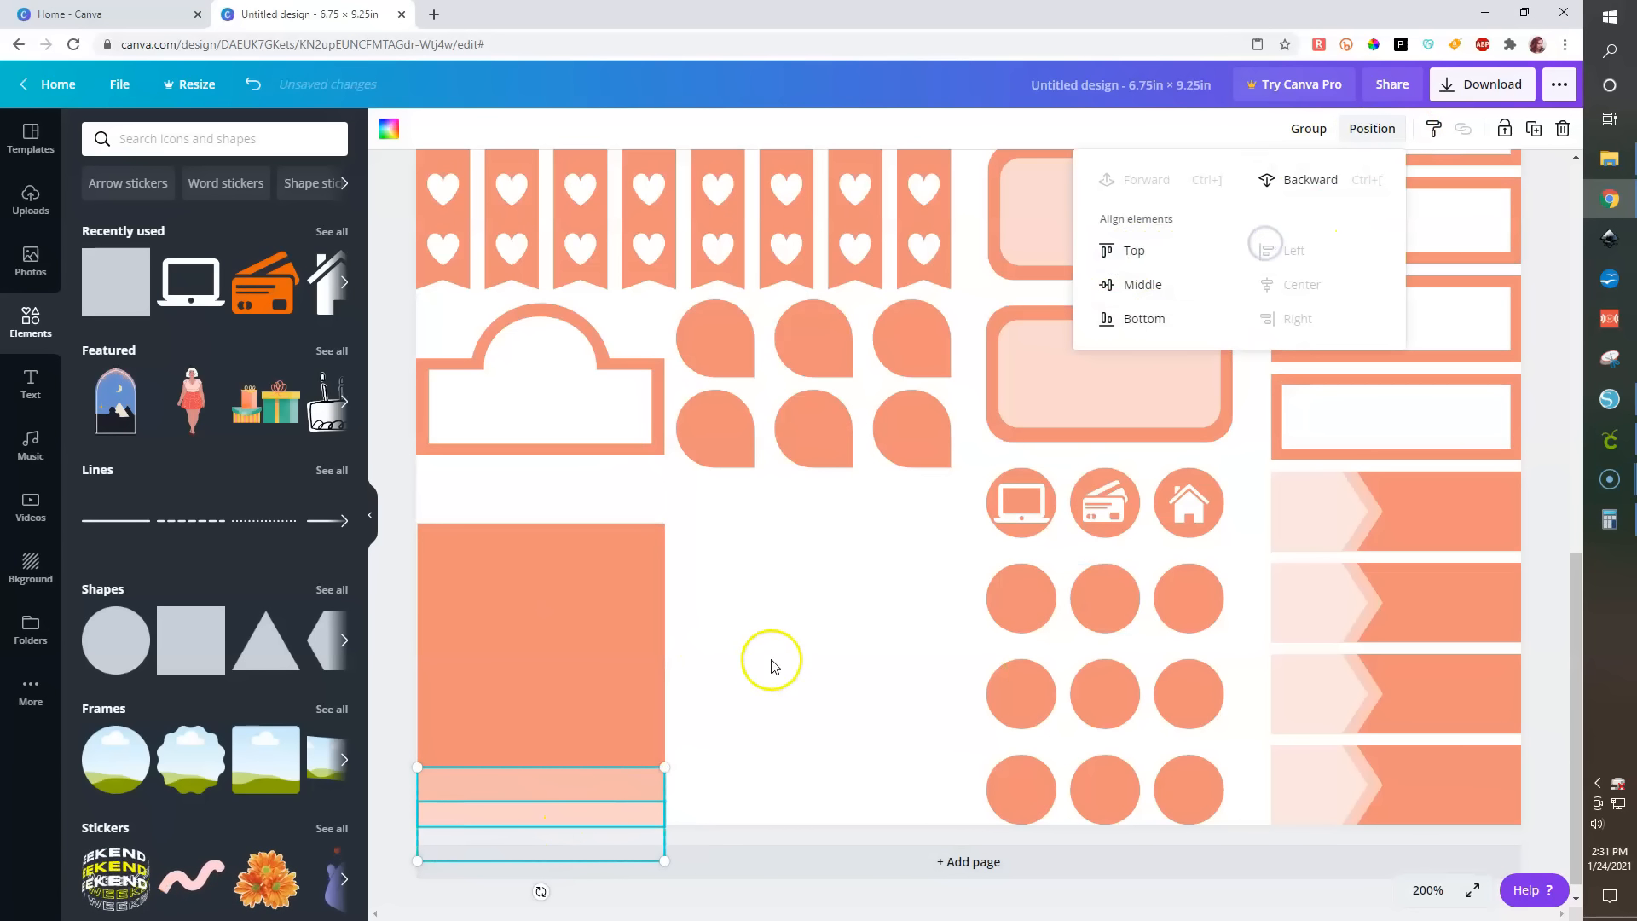
left_click(1147, 249)
left_click(774, 725)
- Stretch the strip copy upward to about 0.8 in tall
left_click(540, 797)
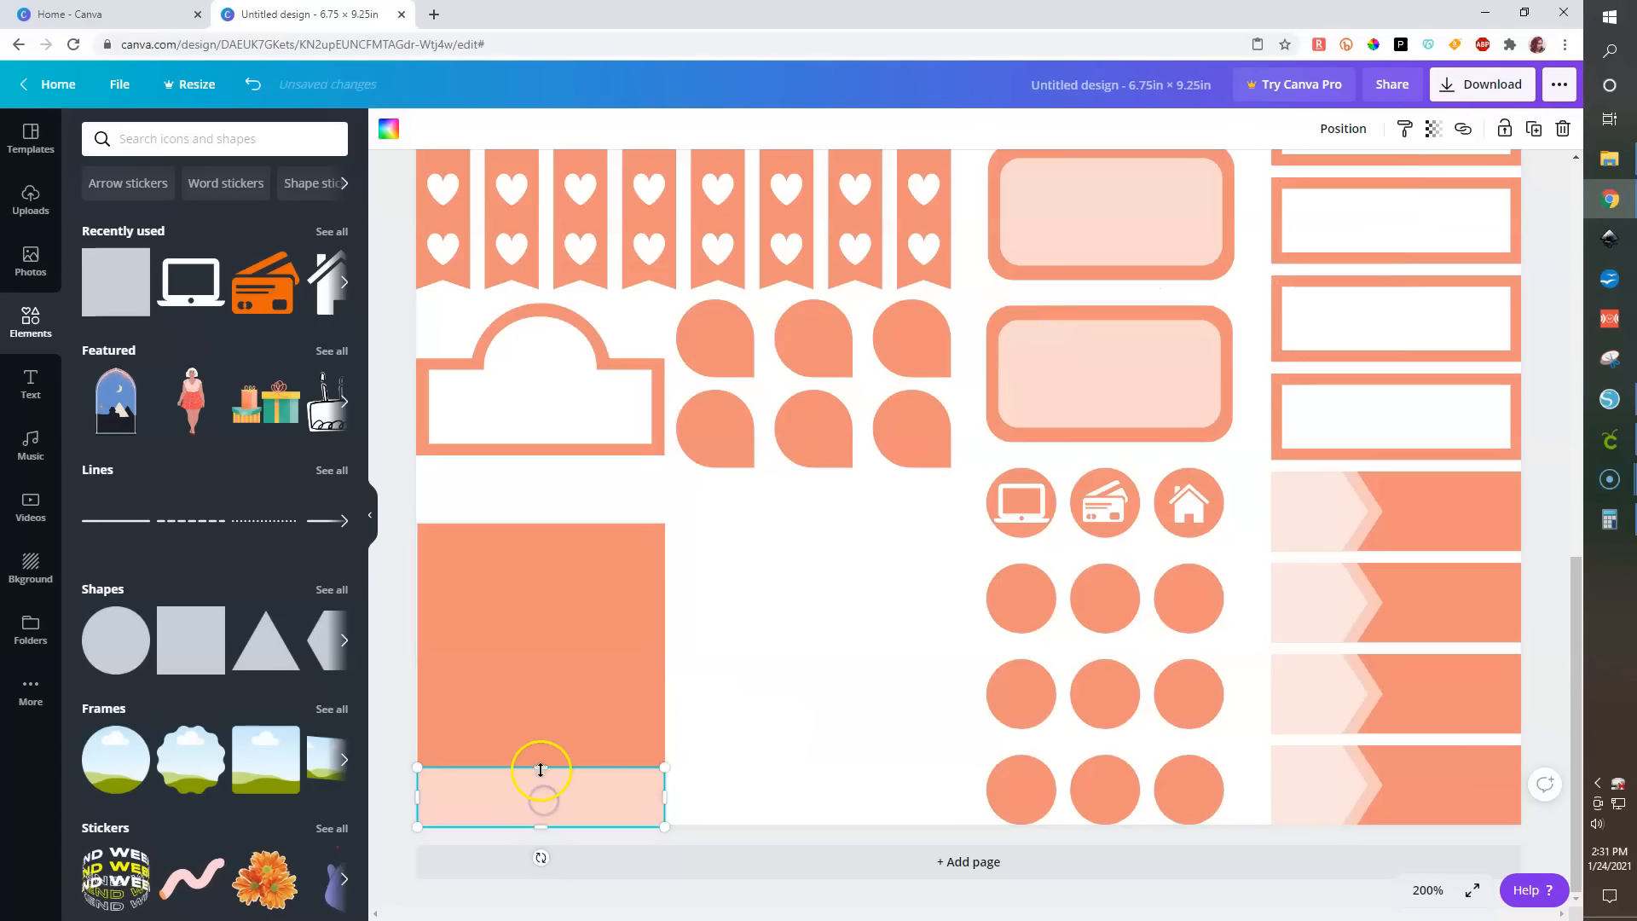
left_click_drag(541, 759, 539, 705)
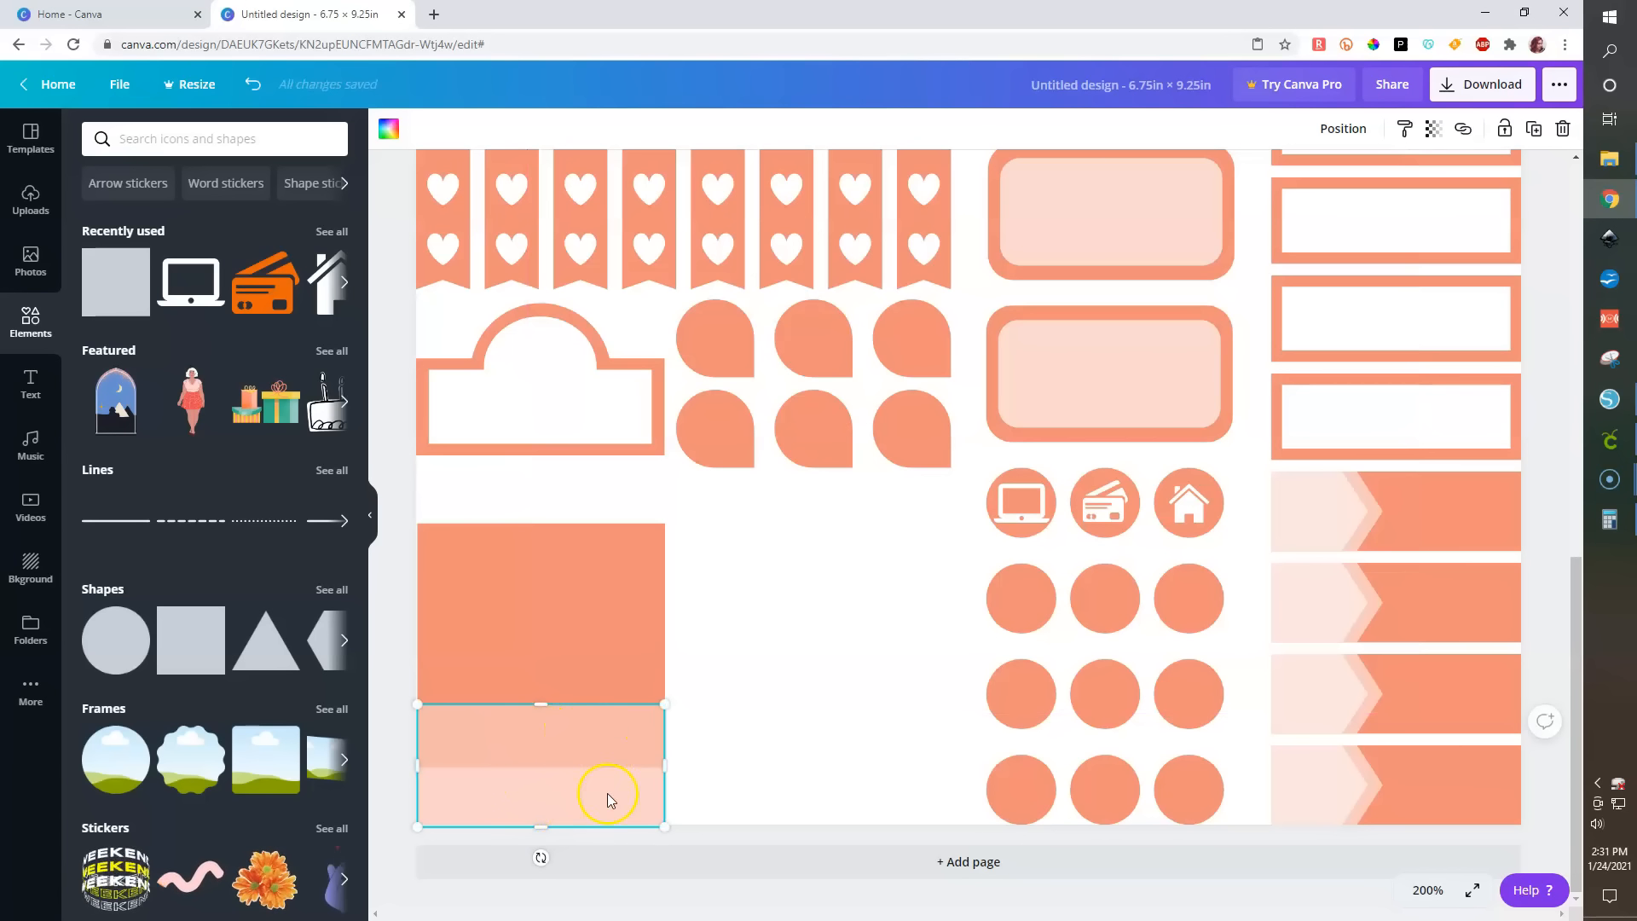
- Duplicate the taller strip and align the copy with it at the top and left
key("ctrl+d")
left_click(569, 723, "shift")
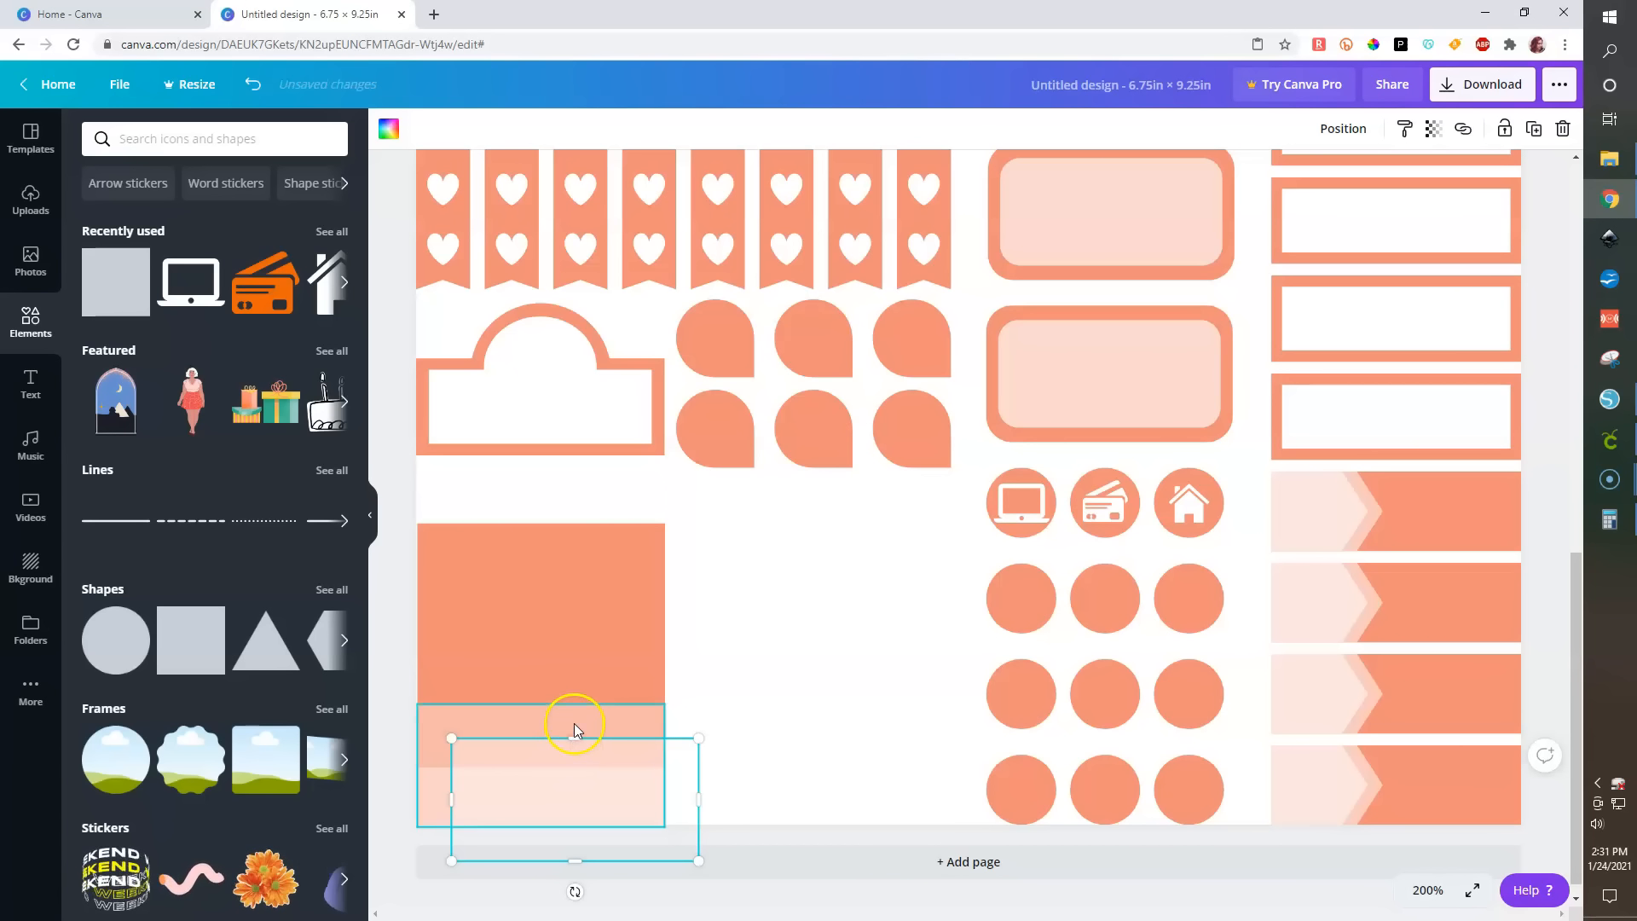
left_click(848, 676)
left_click(674, 765)
left_click(621, 716, "shift")
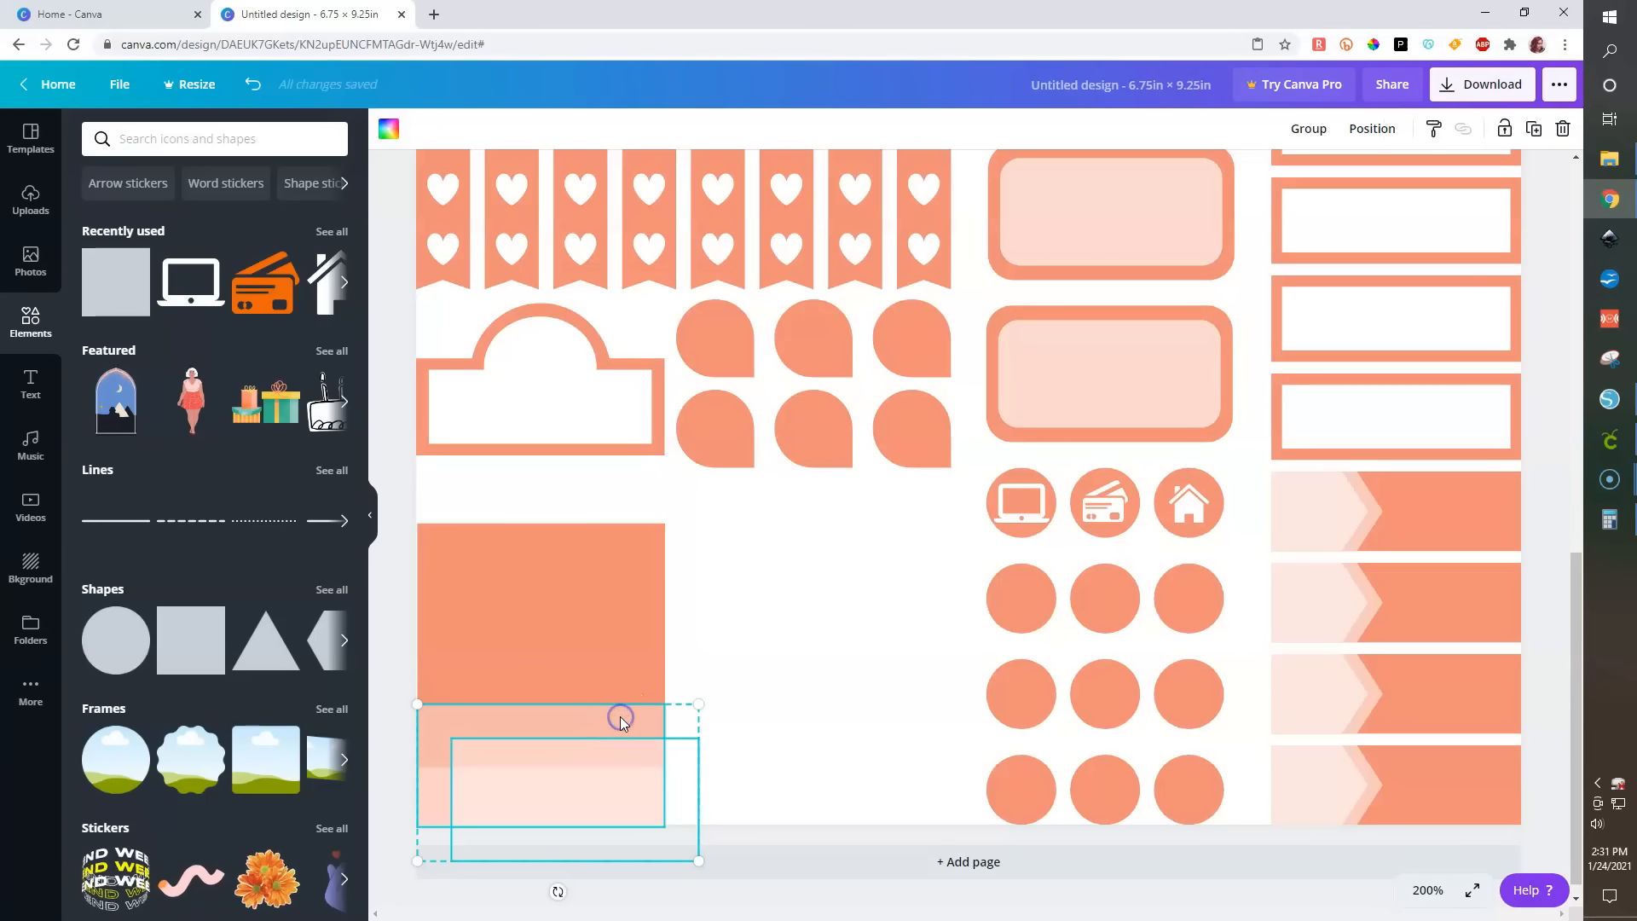
left_click(1382, 133)
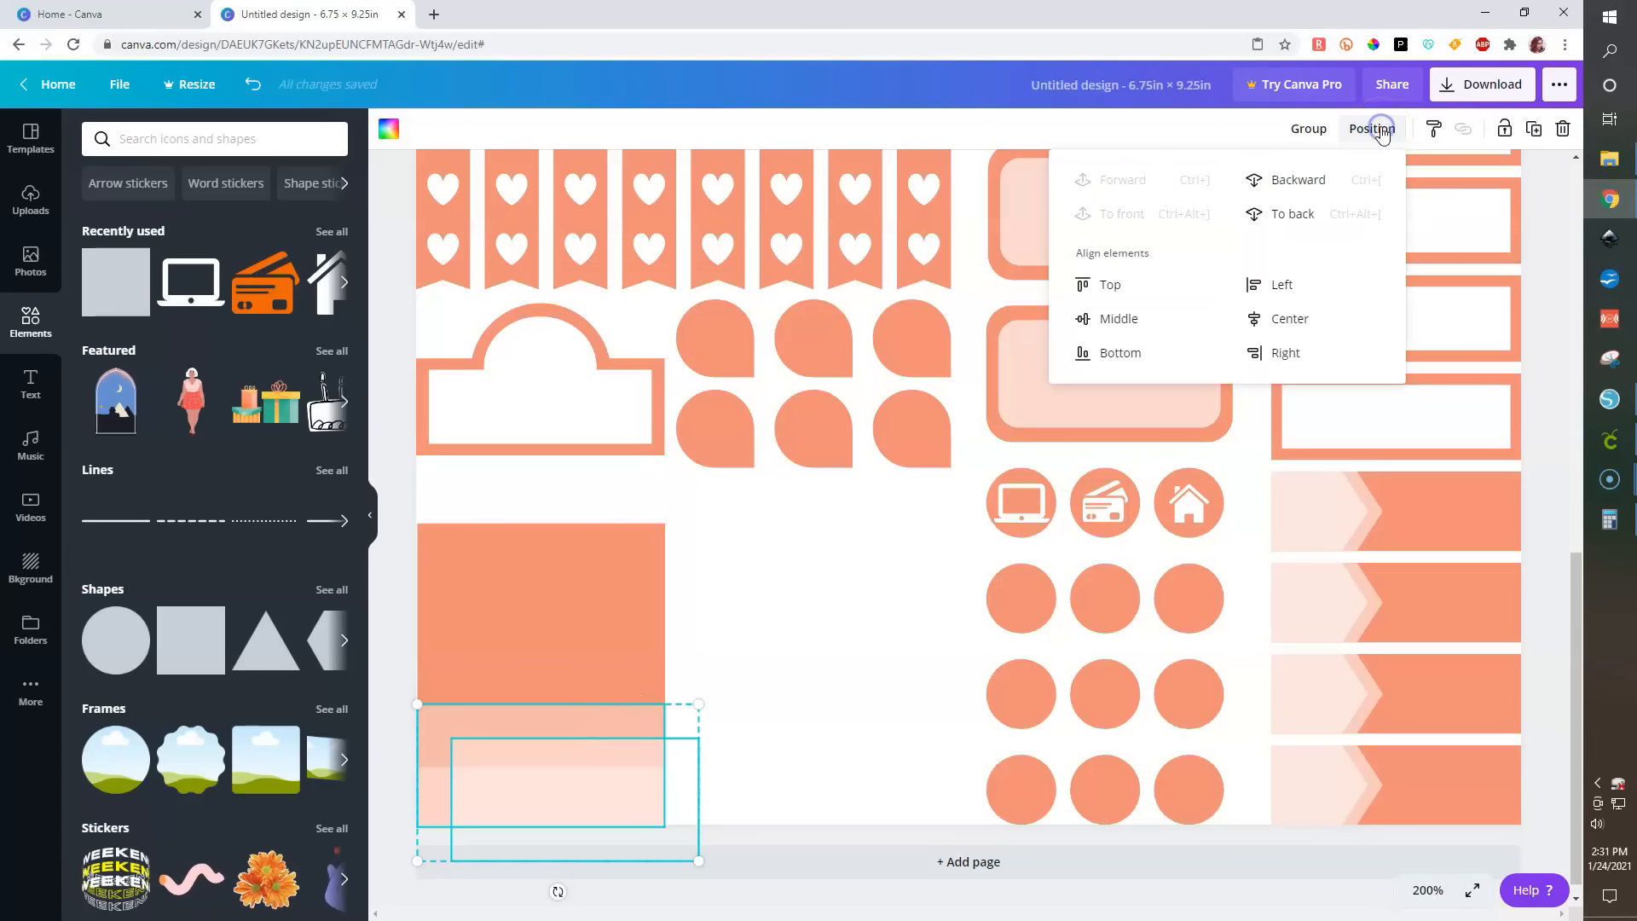
left_click(1102, 285)
left_click(1264, 284)
left_click(795, 577)
- Stretch the newest strip upward to 1.5 in wide by 1.2 in tall
left_click(540, 743)
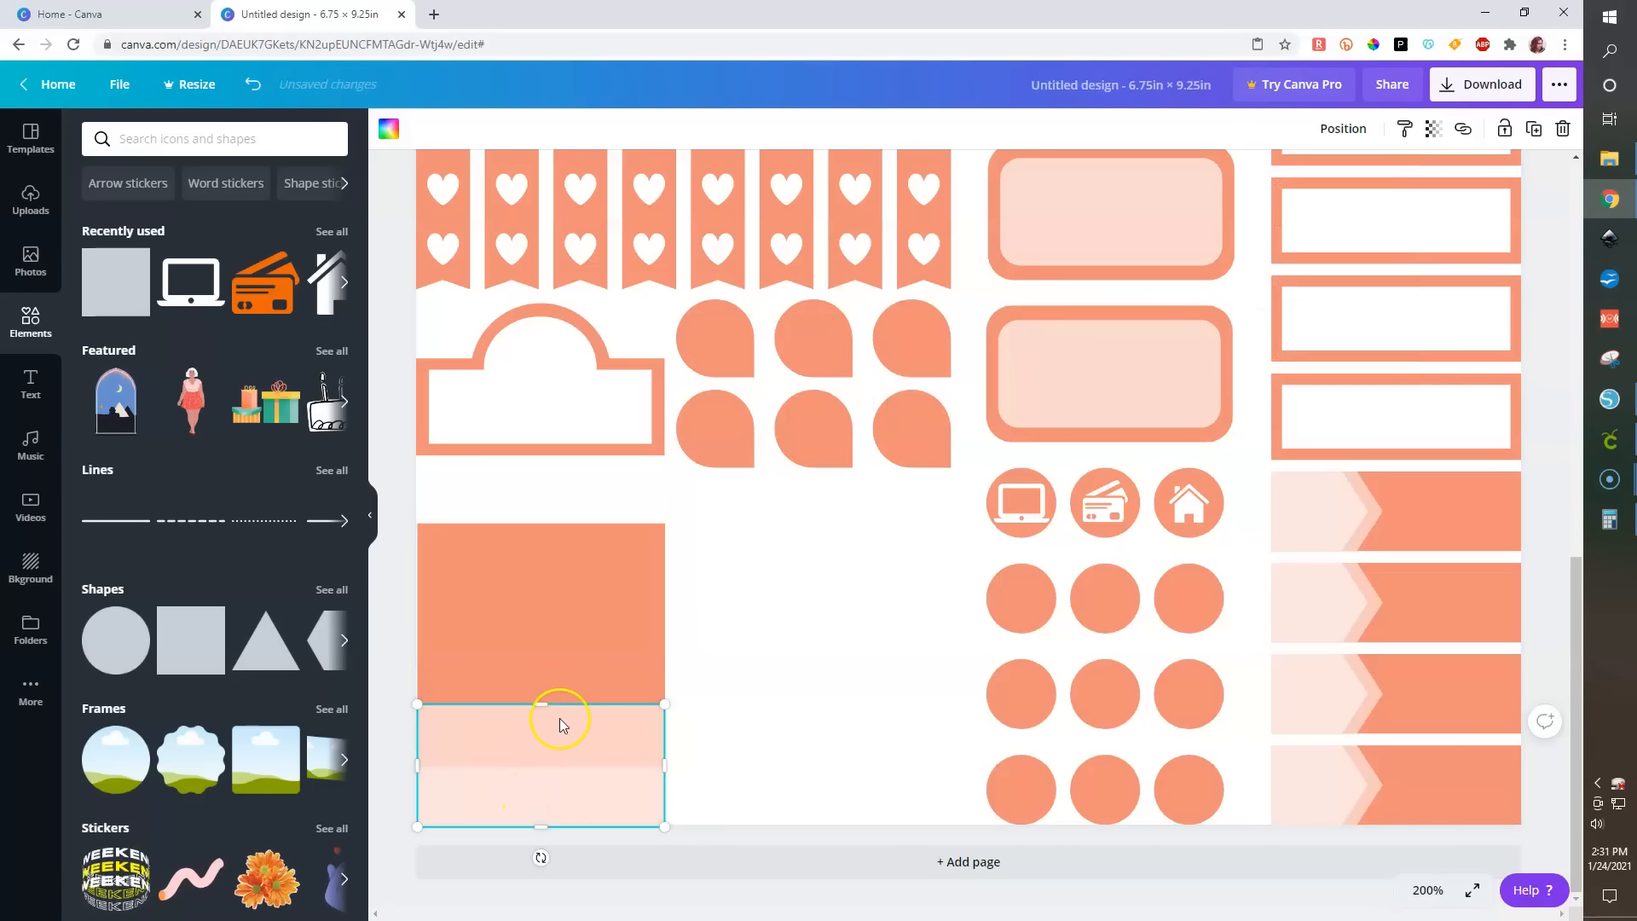
left_click_drag(541, 699, 540, 635)
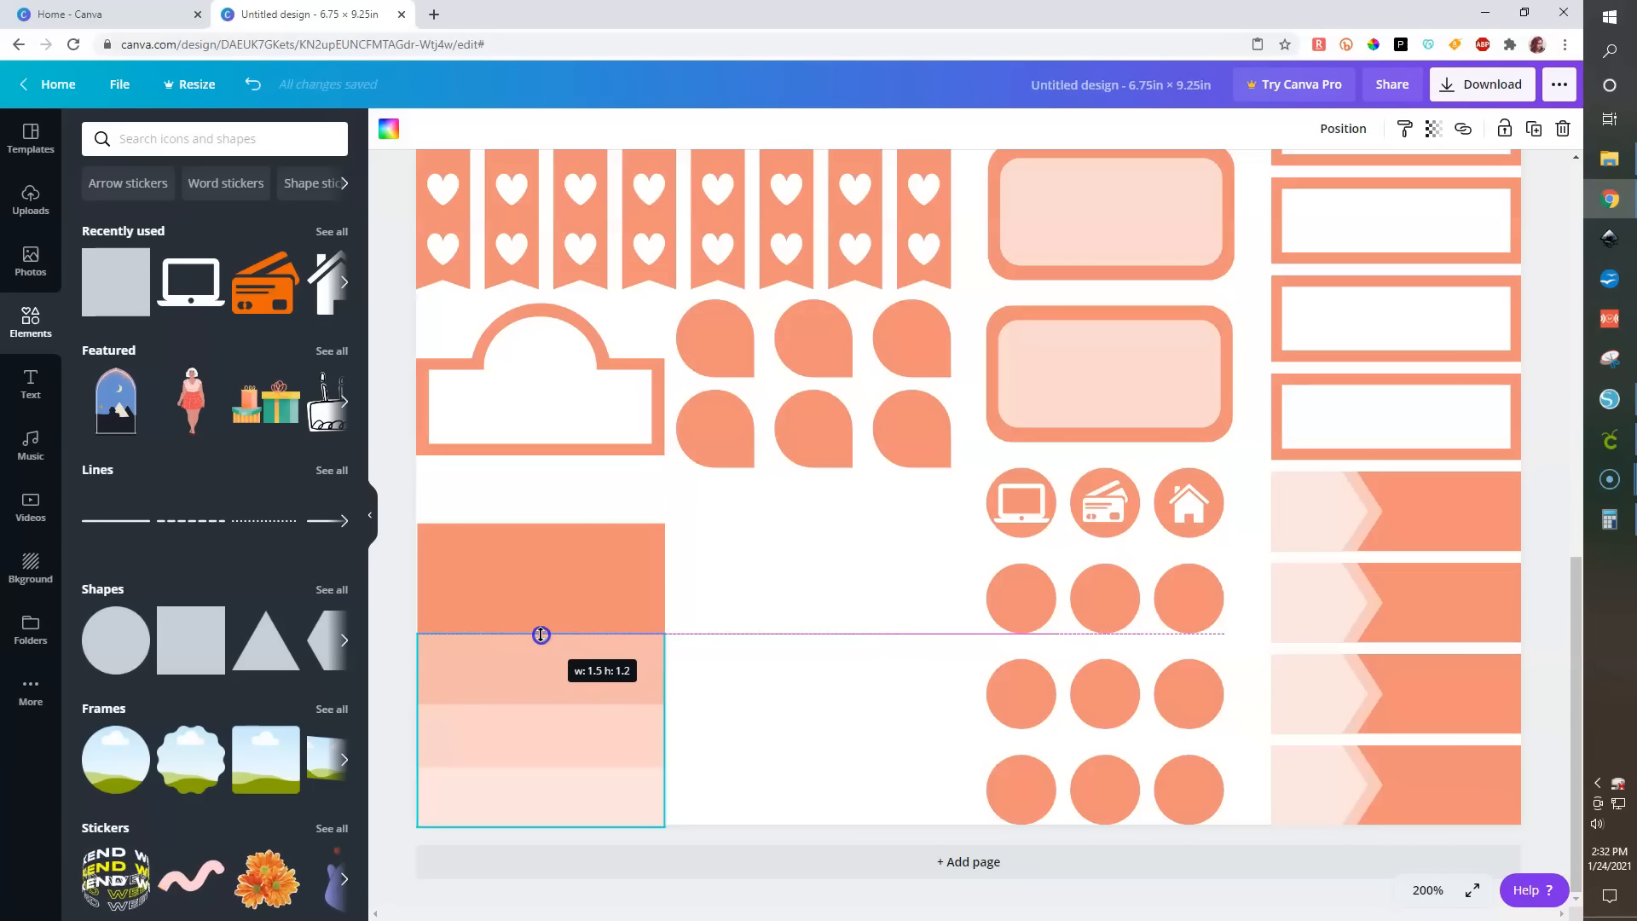
left_click_drag(541, 633, 540, 626)
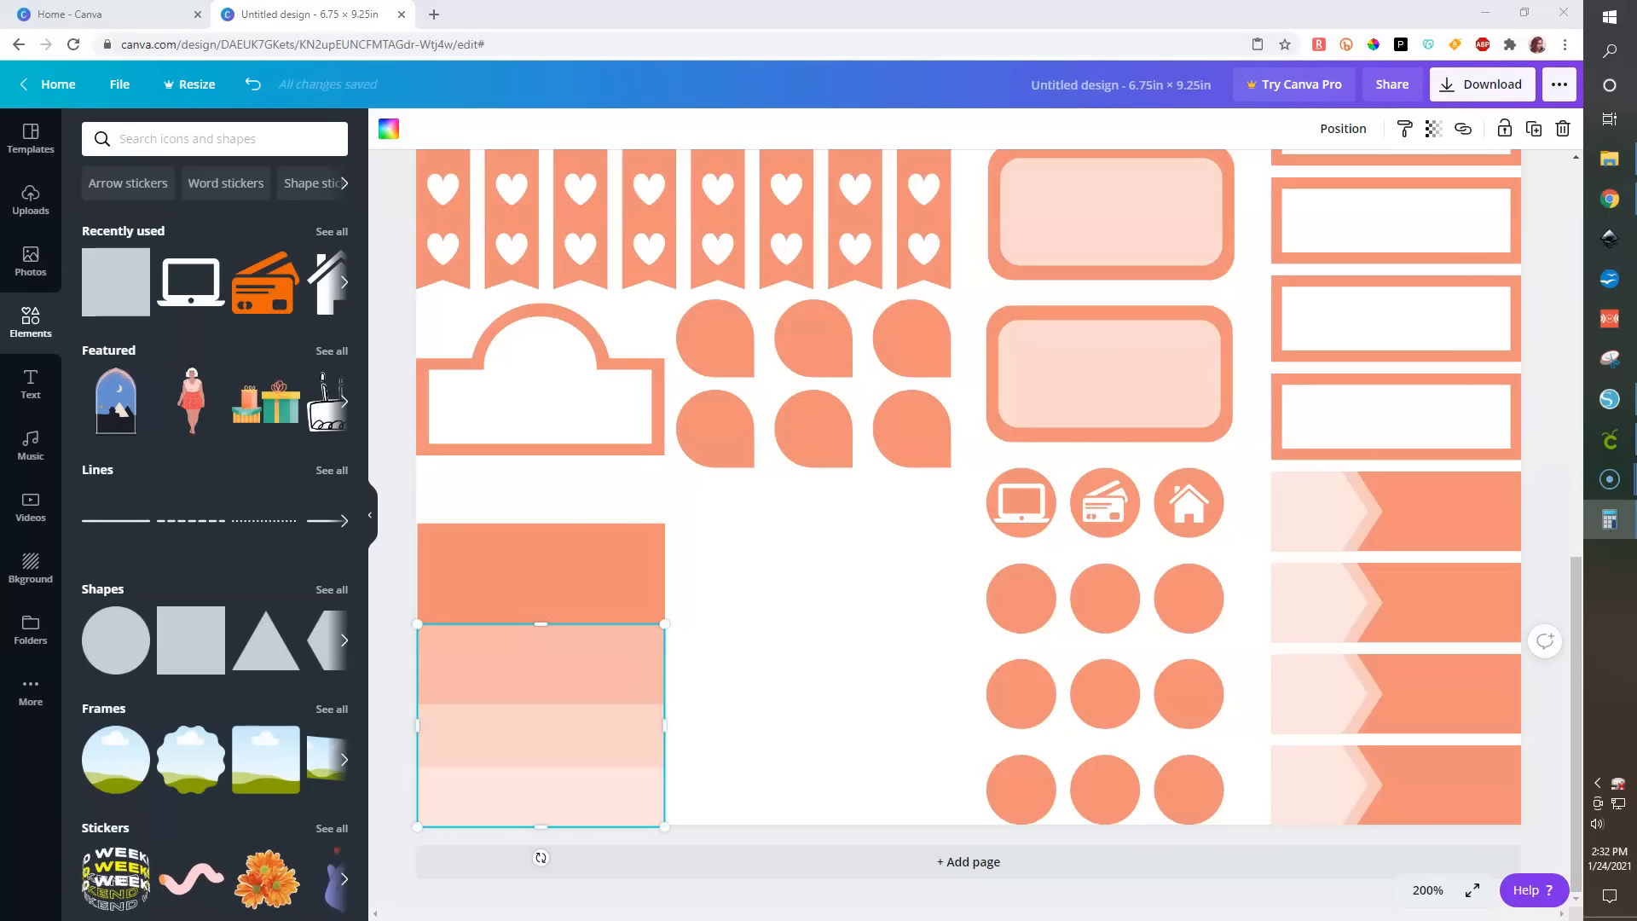
left_click(539, 626)
mouse_move(538, 632)
left_mouse_down()
mouse_move(539, 650)
mouse_move(539, 633)
left_mouse_up()
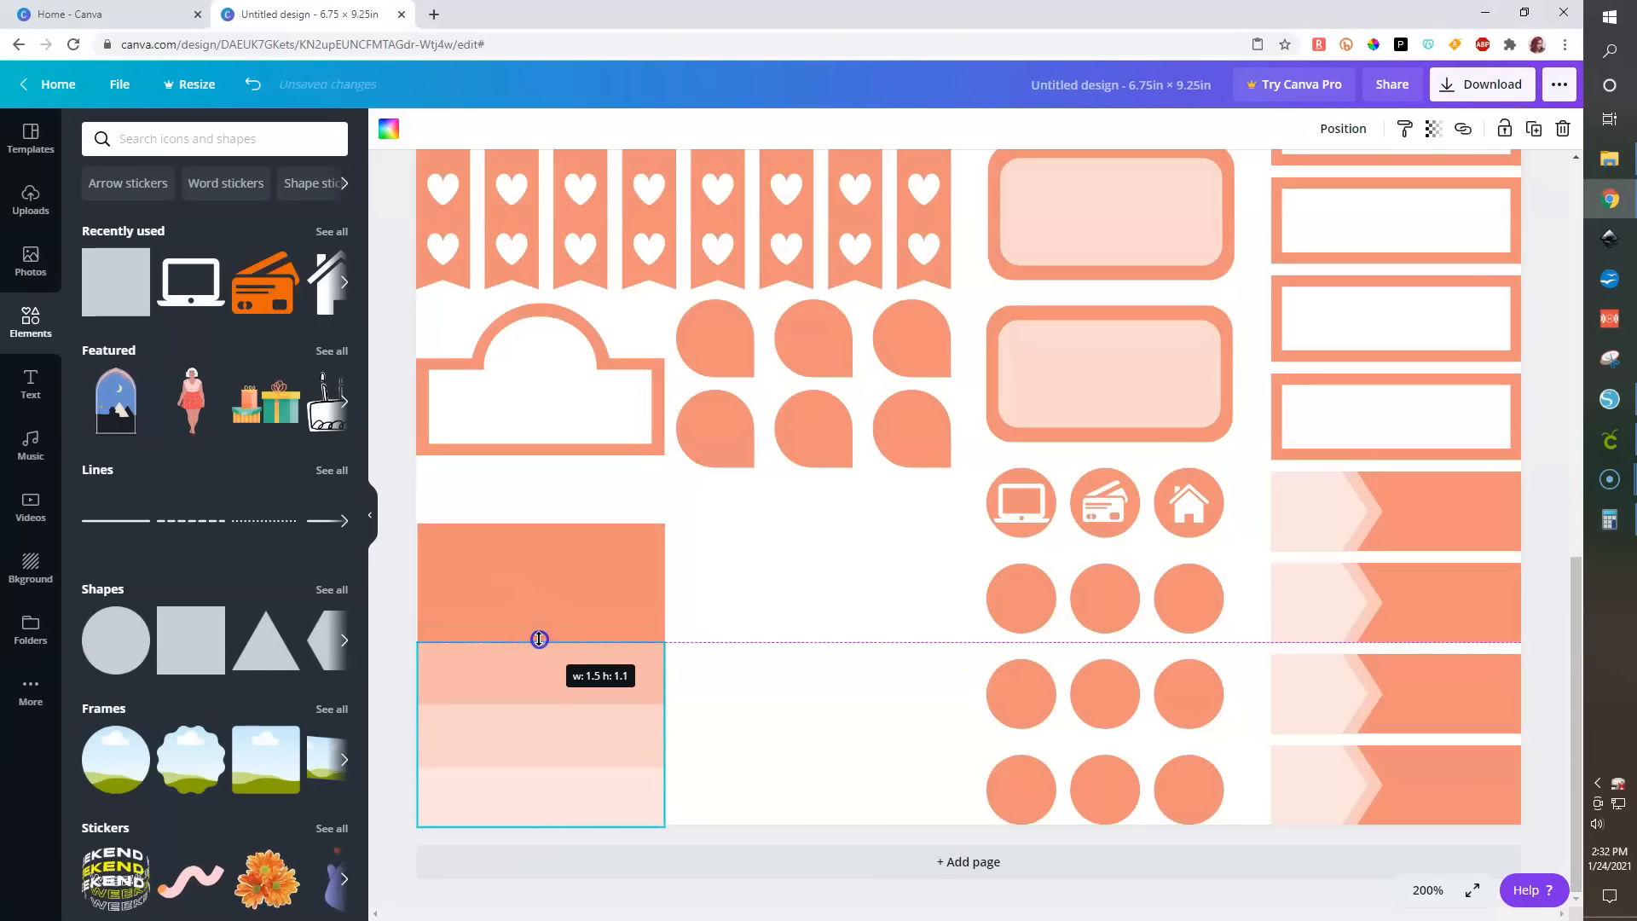
left_click_drag(538, 671, 540, 639)
left_click(771, 694)
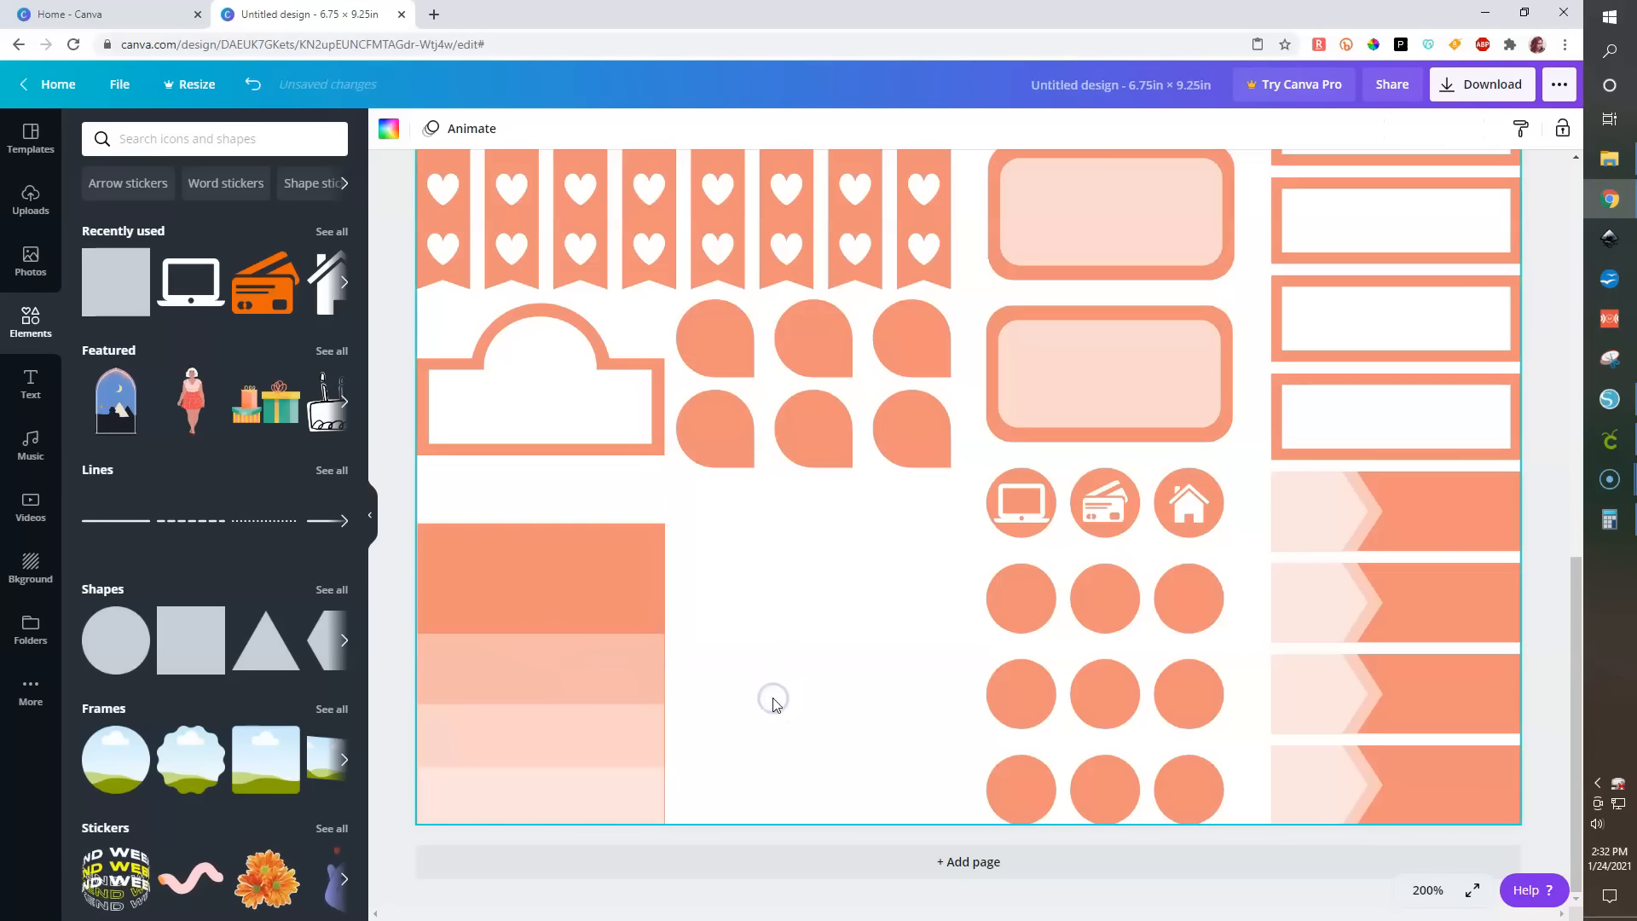
- Duplicate the 1.2 in strip and align the copy with it at the top and left
left_click(580, 661)
key("ctrl+d")
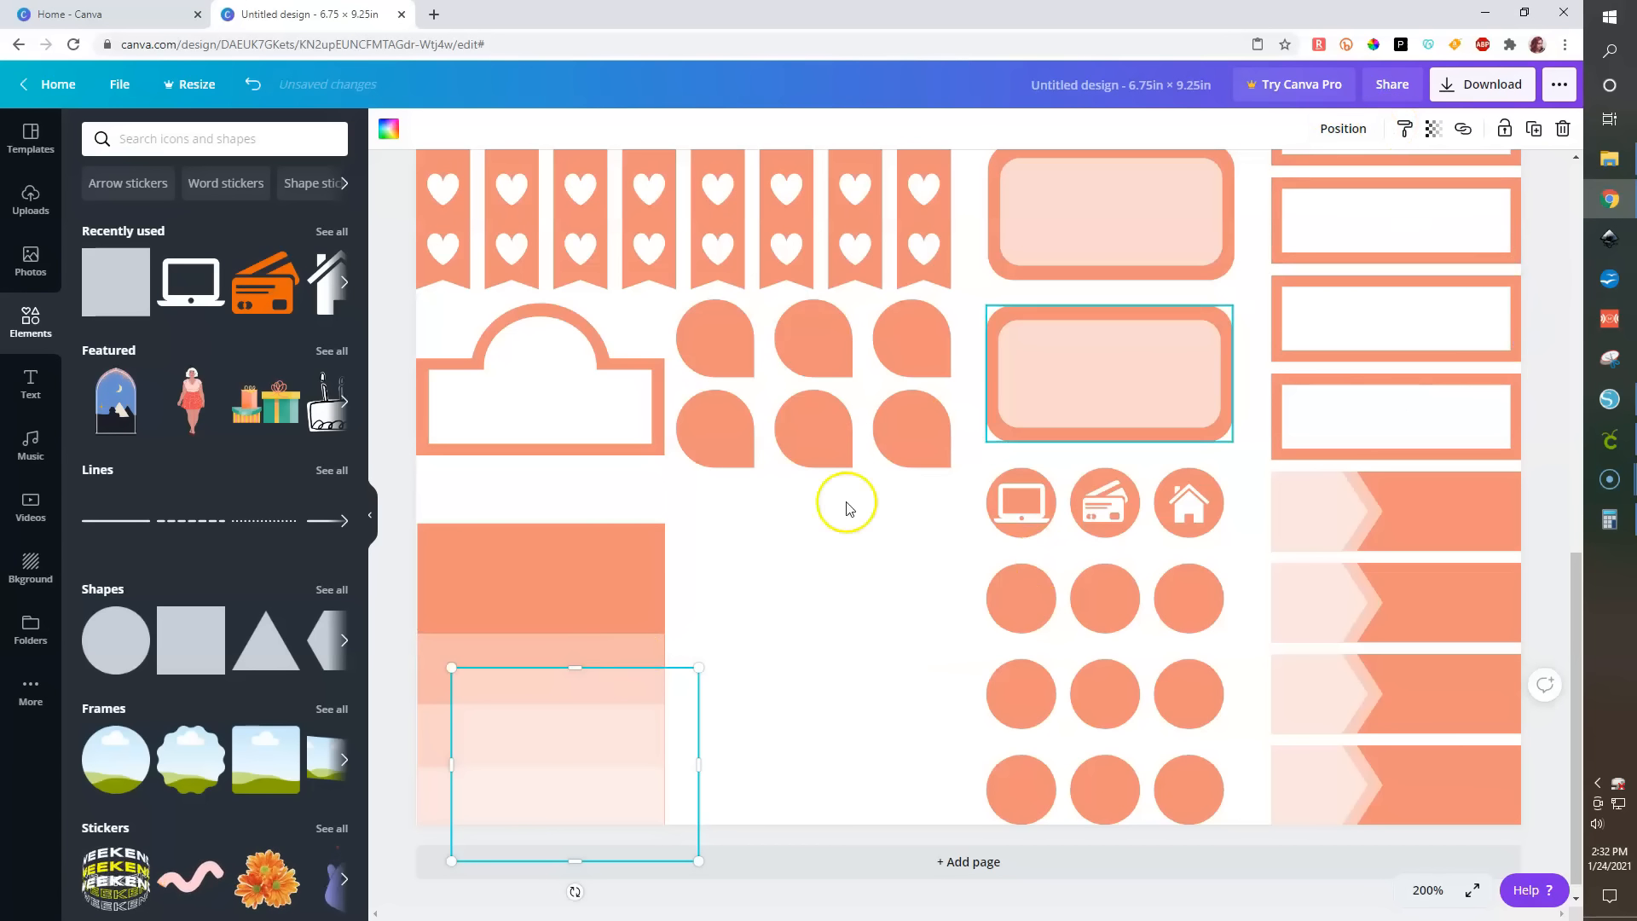
left_click(657, 644, "shift")
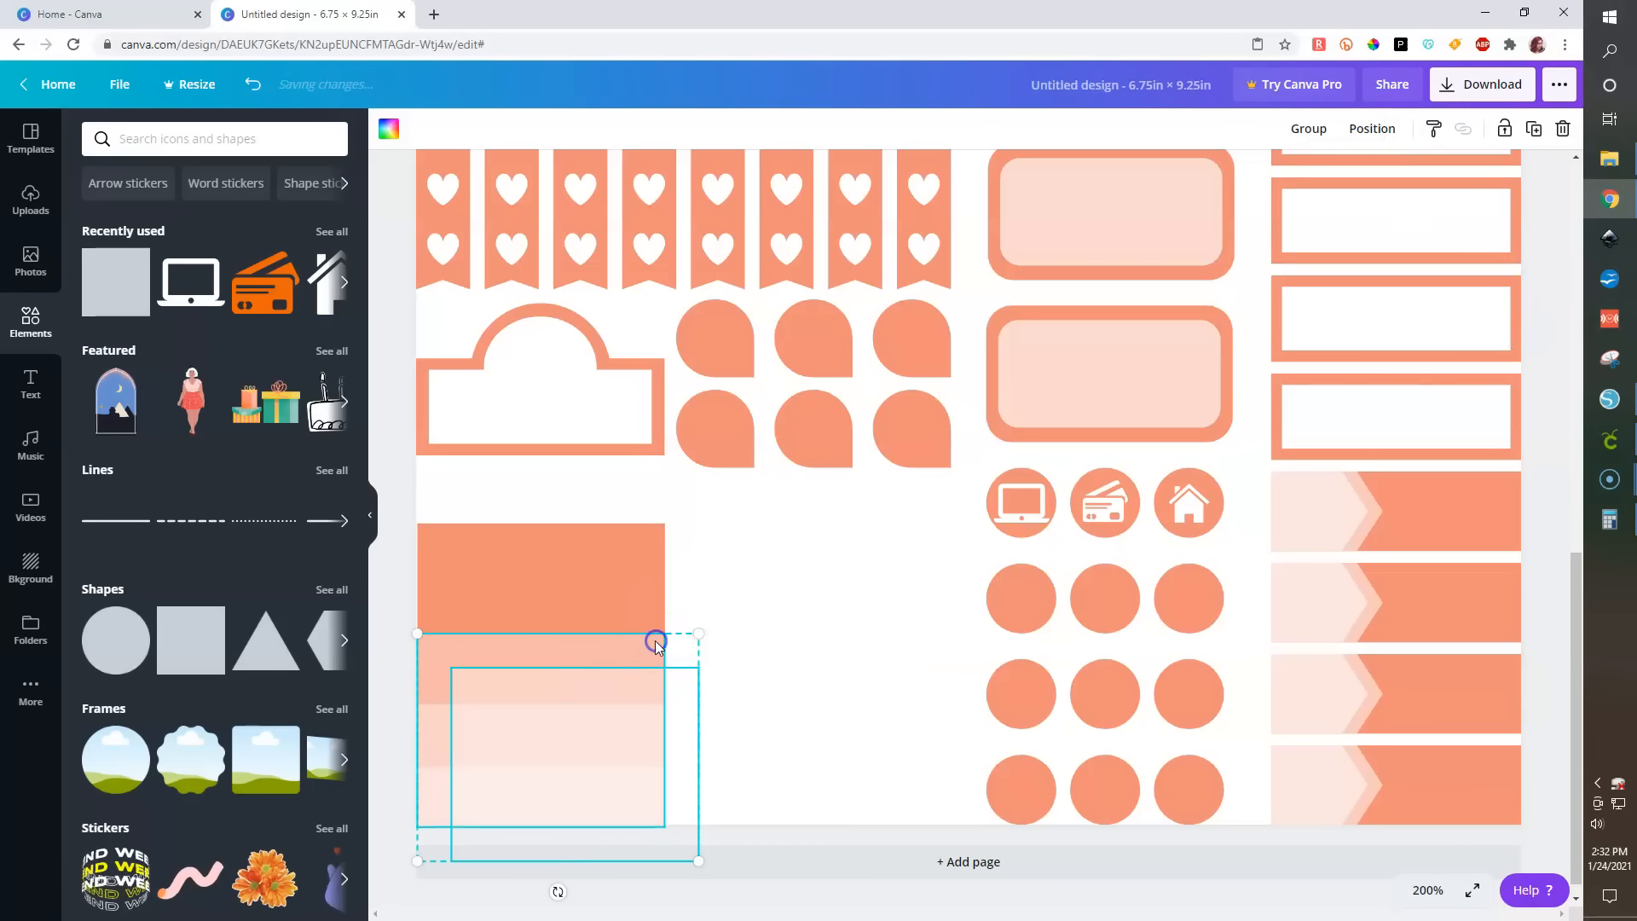
left_click(1372, 128)
left_click(1087, 284)
left_click(1256, 284)
left_click(751, 670)
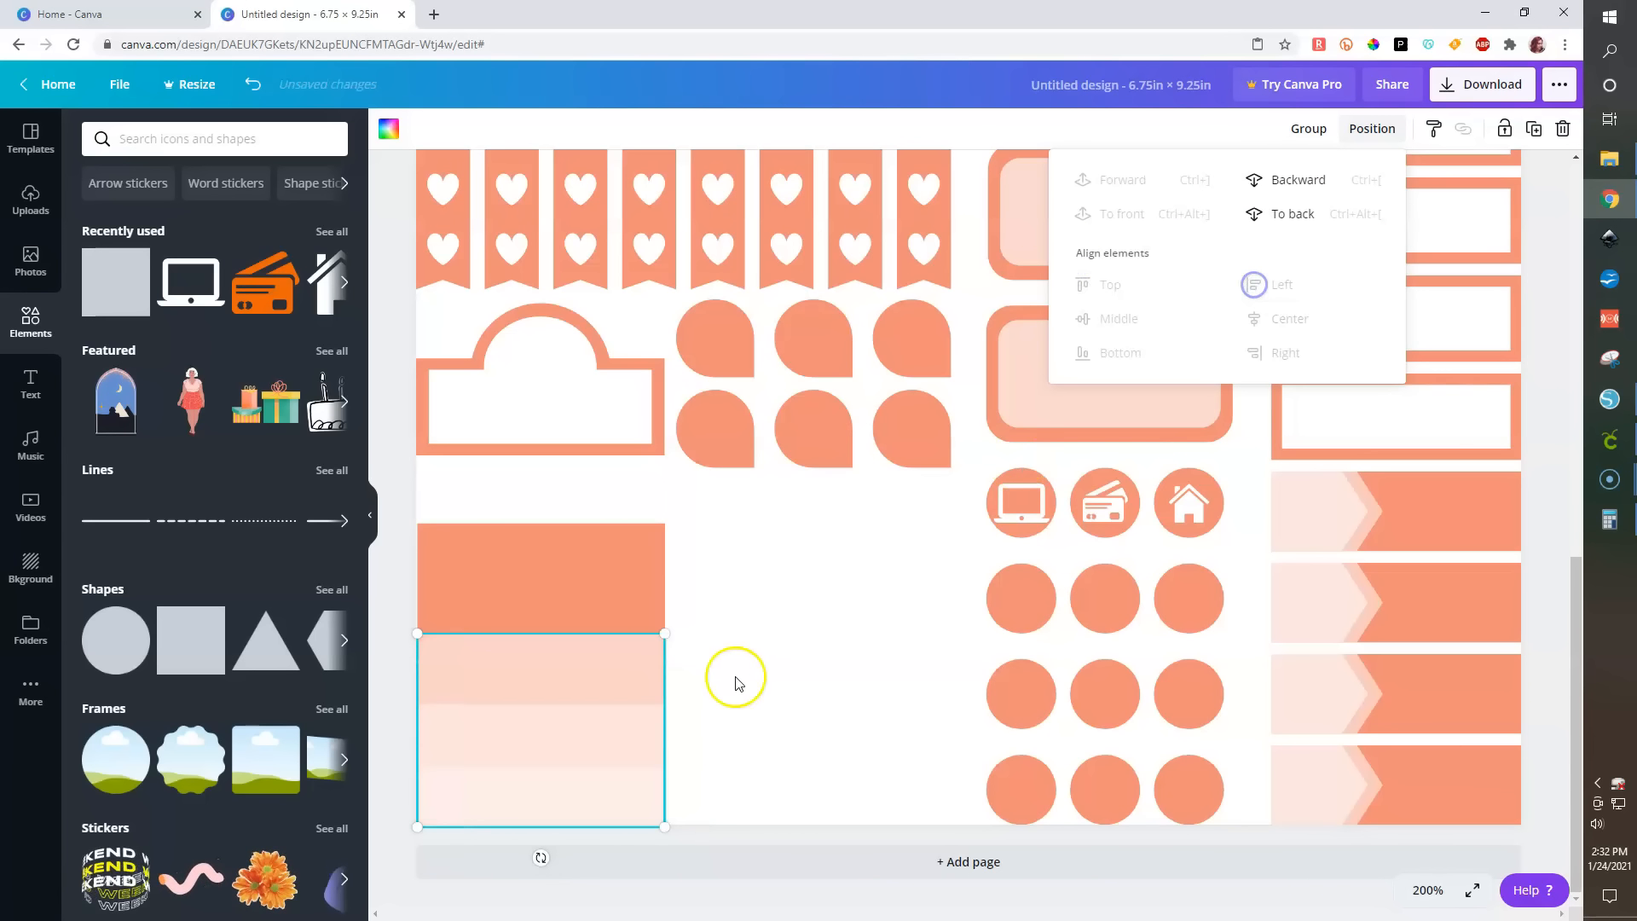
- Stretch the newest strip upward to about 1.7 in tall, just below the salmon rectangle's top band
left_click(546, 659)
left_click_drag(544, 608, 545, 571)
left_click(873, 682)
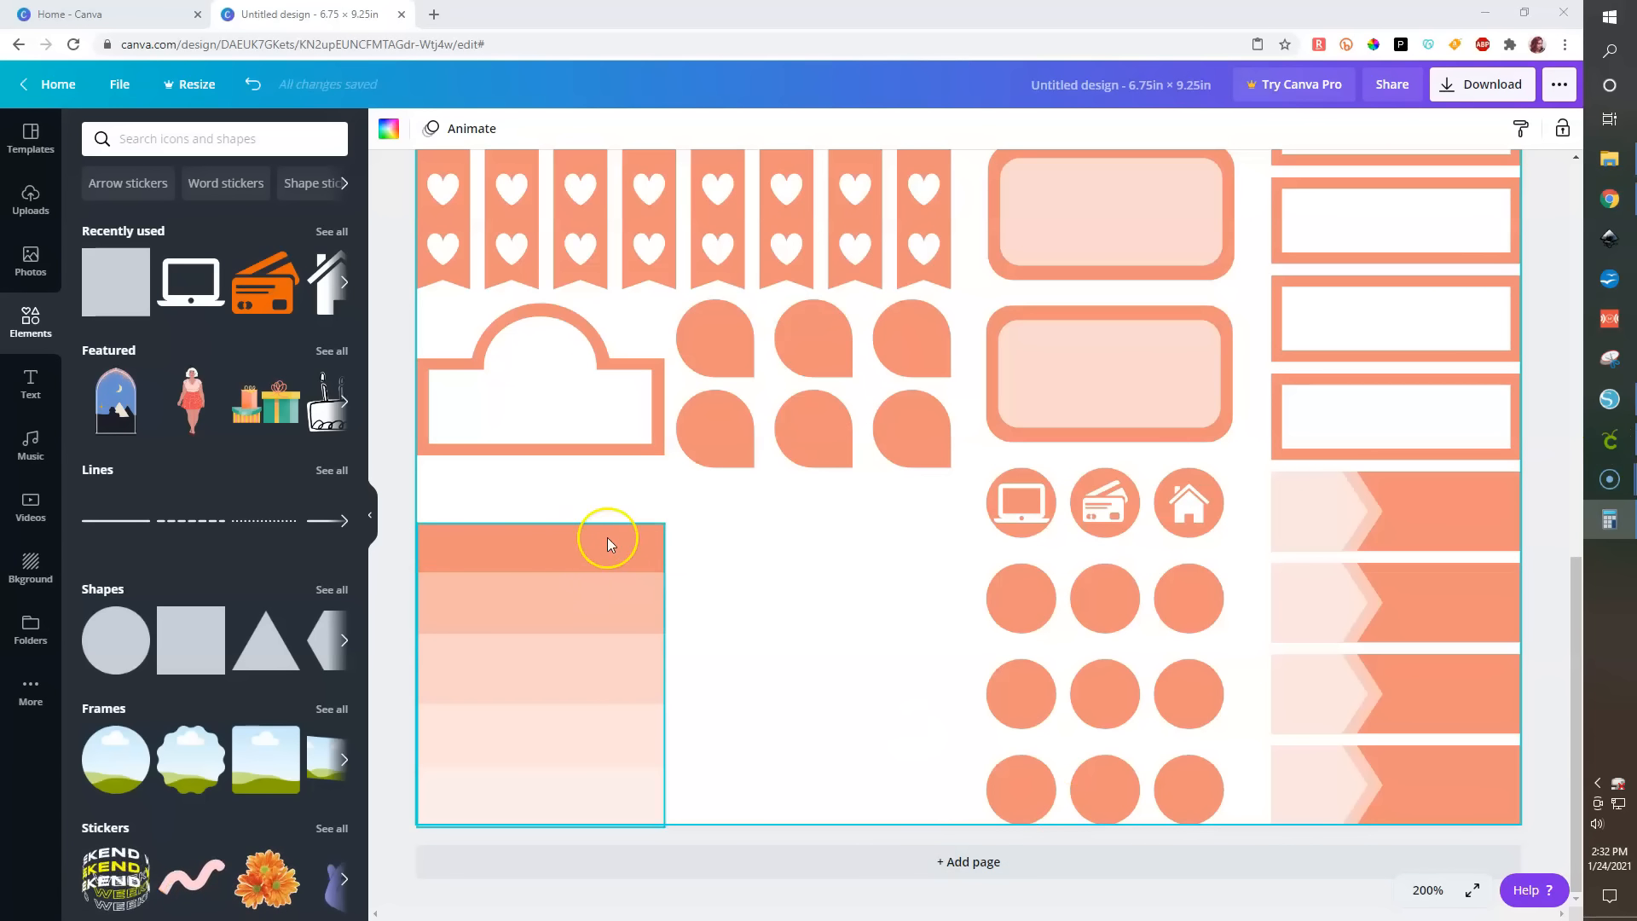
left_click(556, 619)
left_click_drag(544, 576, 545, 581)
left_click(785, 648)
left_click(566, 598)
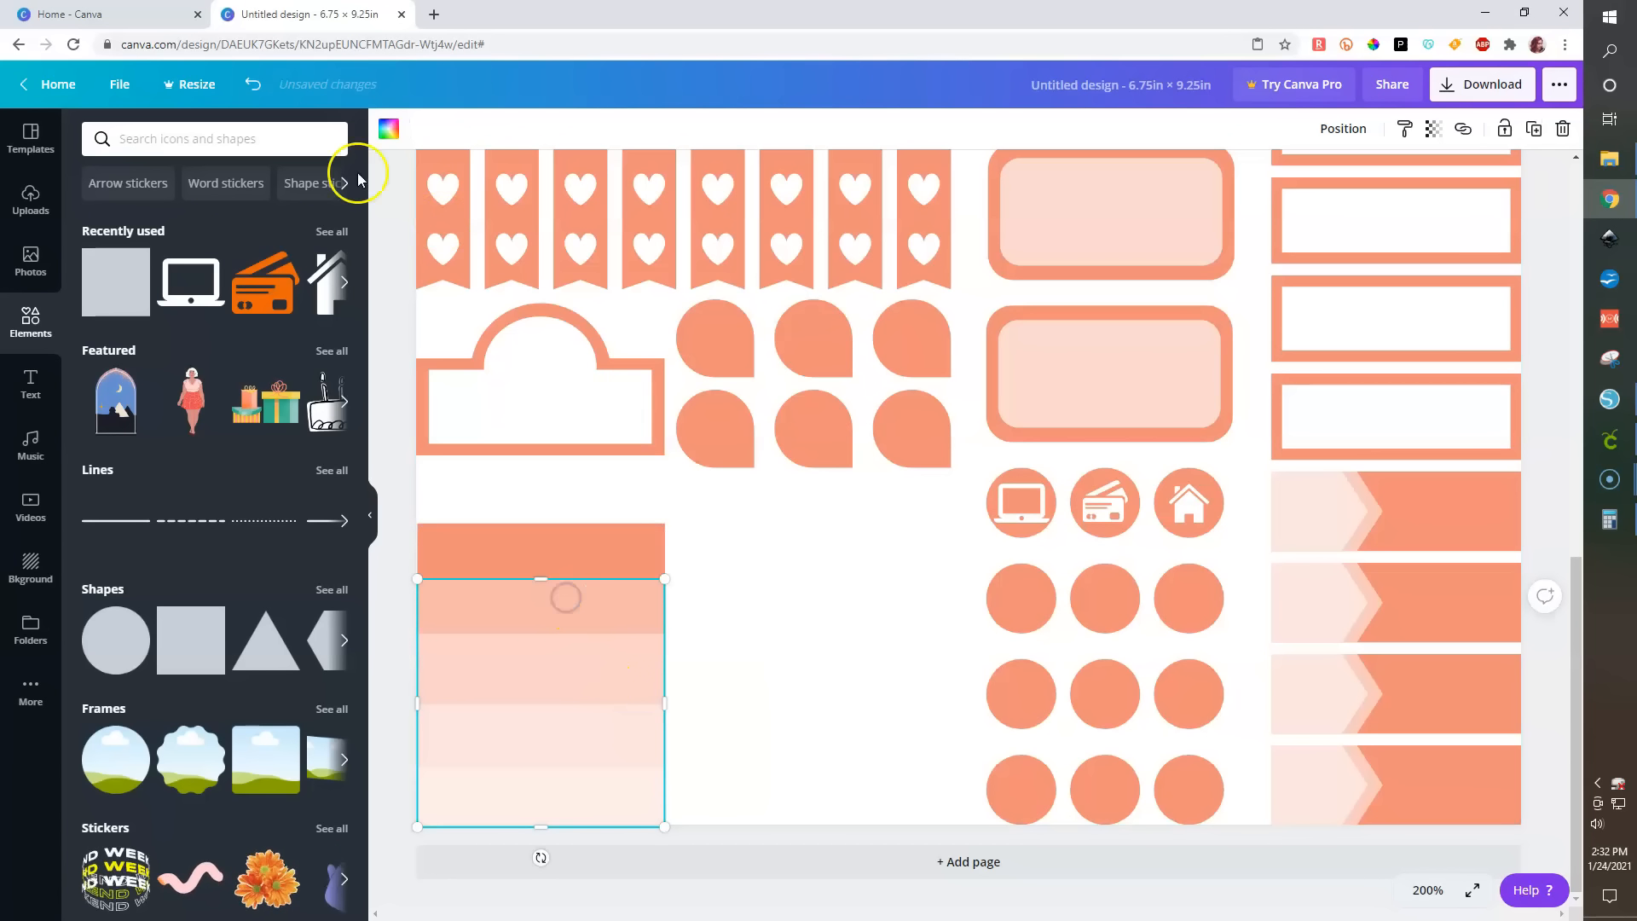
left_click(1343, 128)
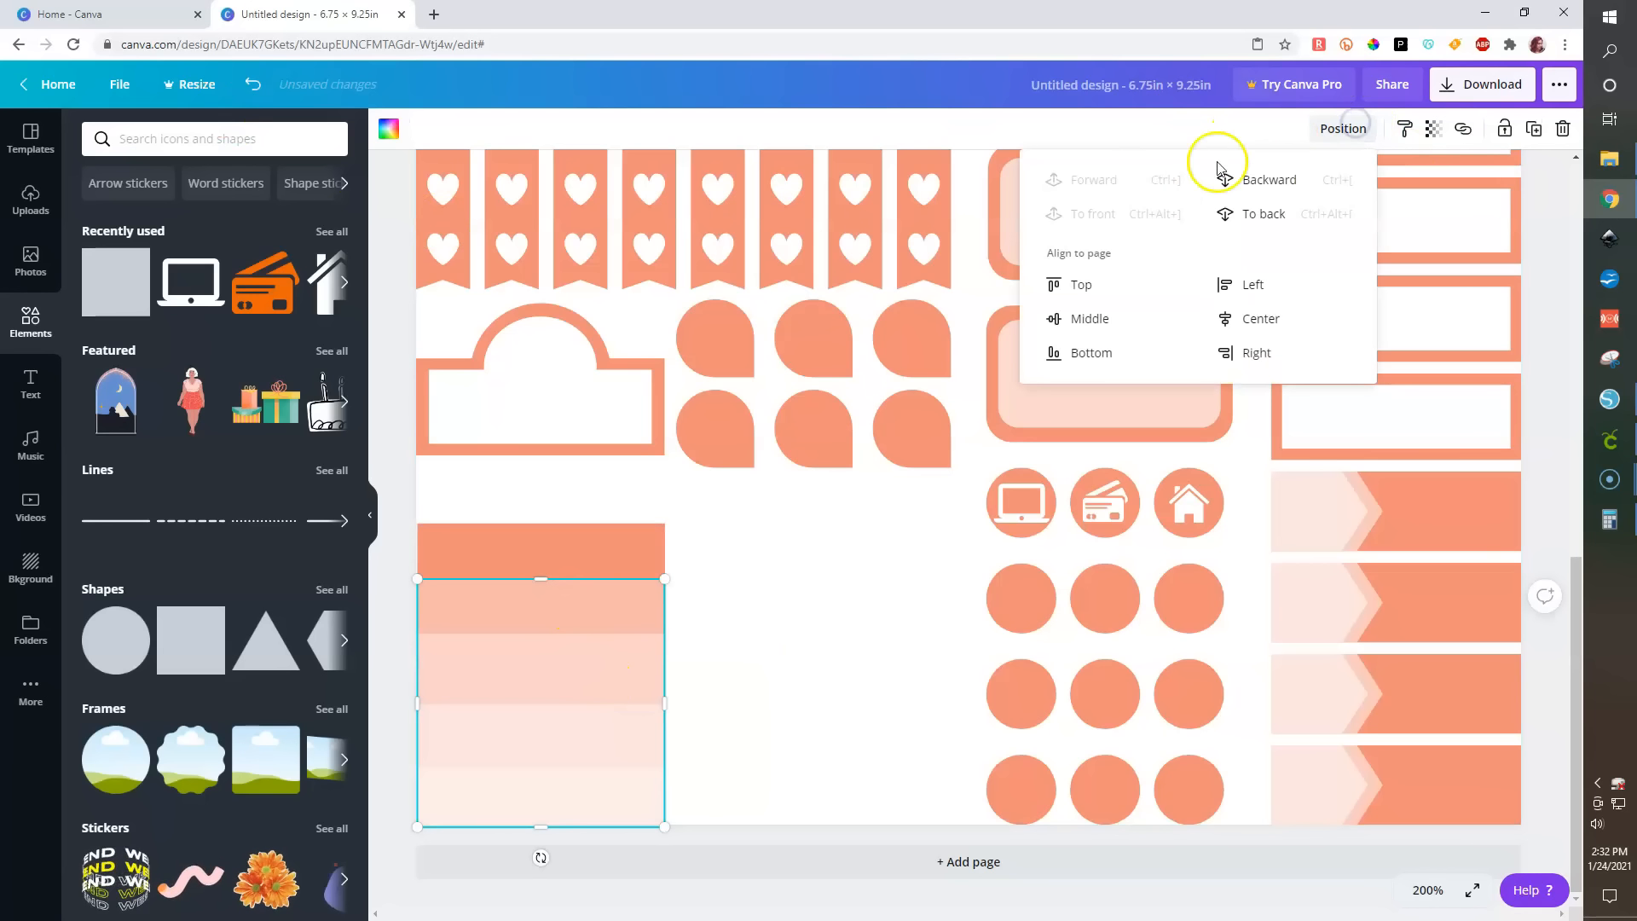
left_click(1271, 189)
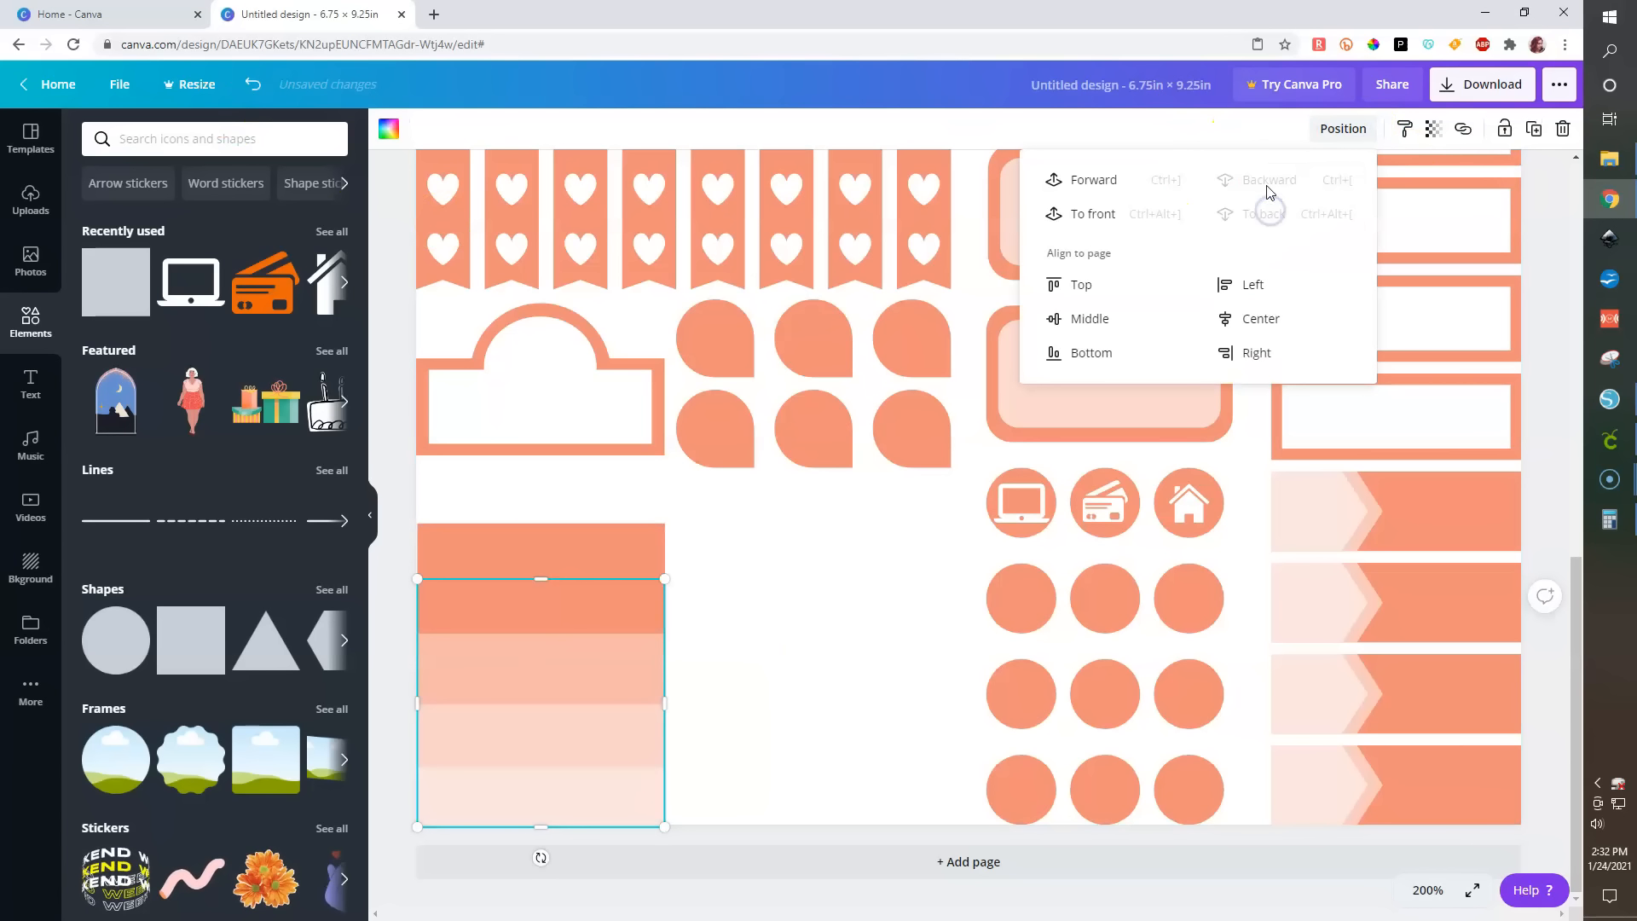
left_click(1094, 183)
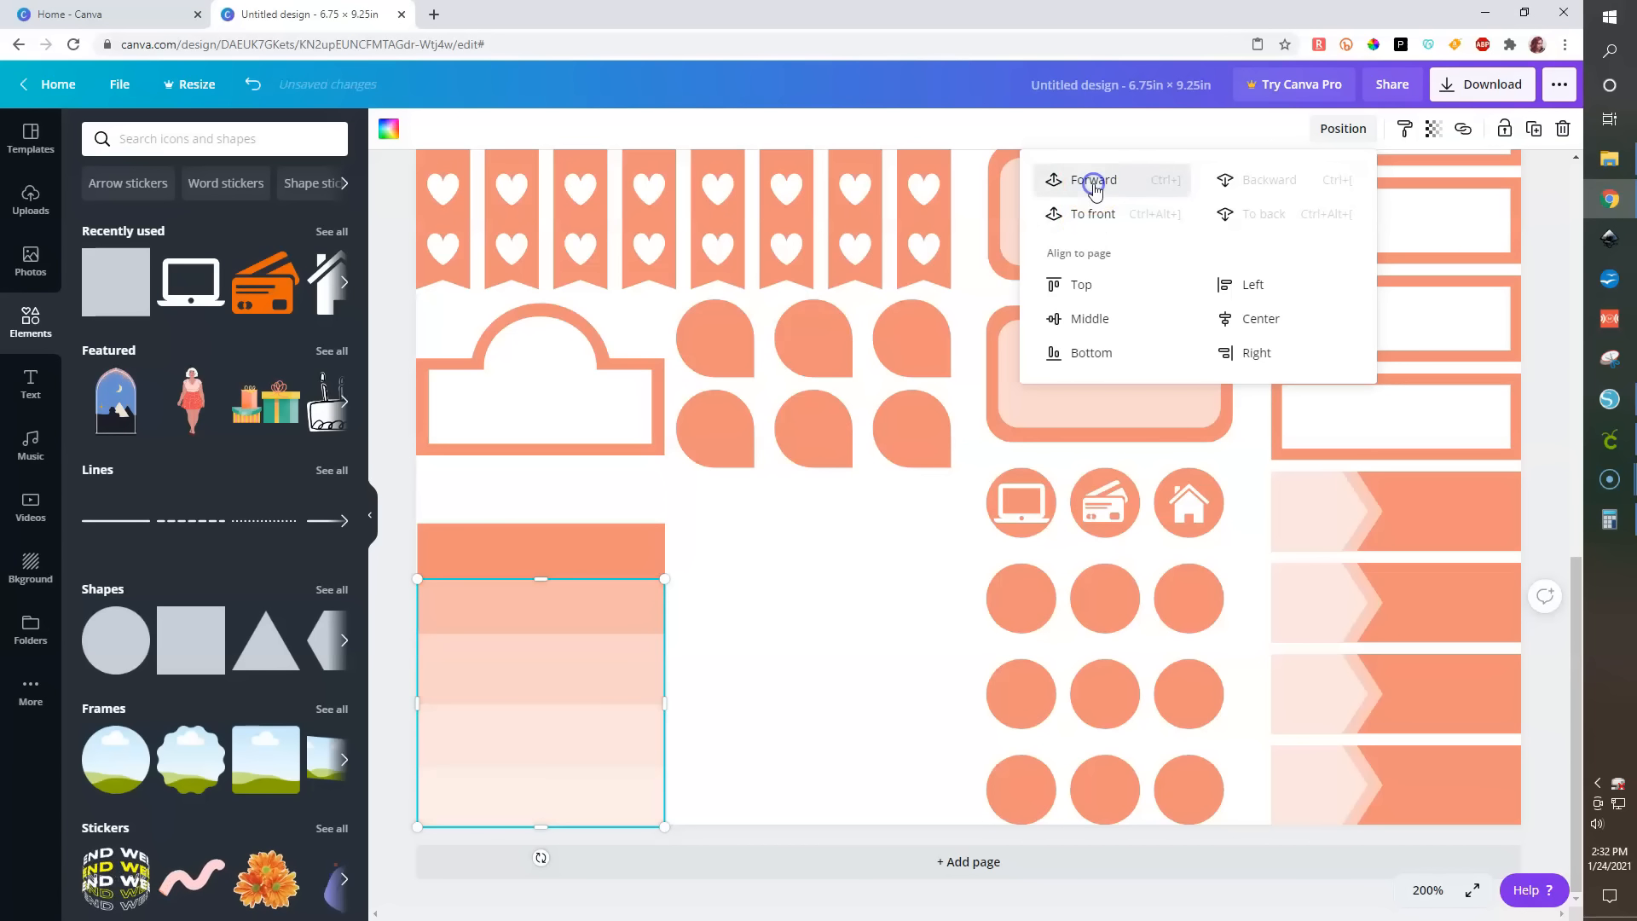
- Nudge the top edge of the 1.2 in strip slightly downward
left_click(613, 673)
left_click_drag(544, 643, 545, 648)
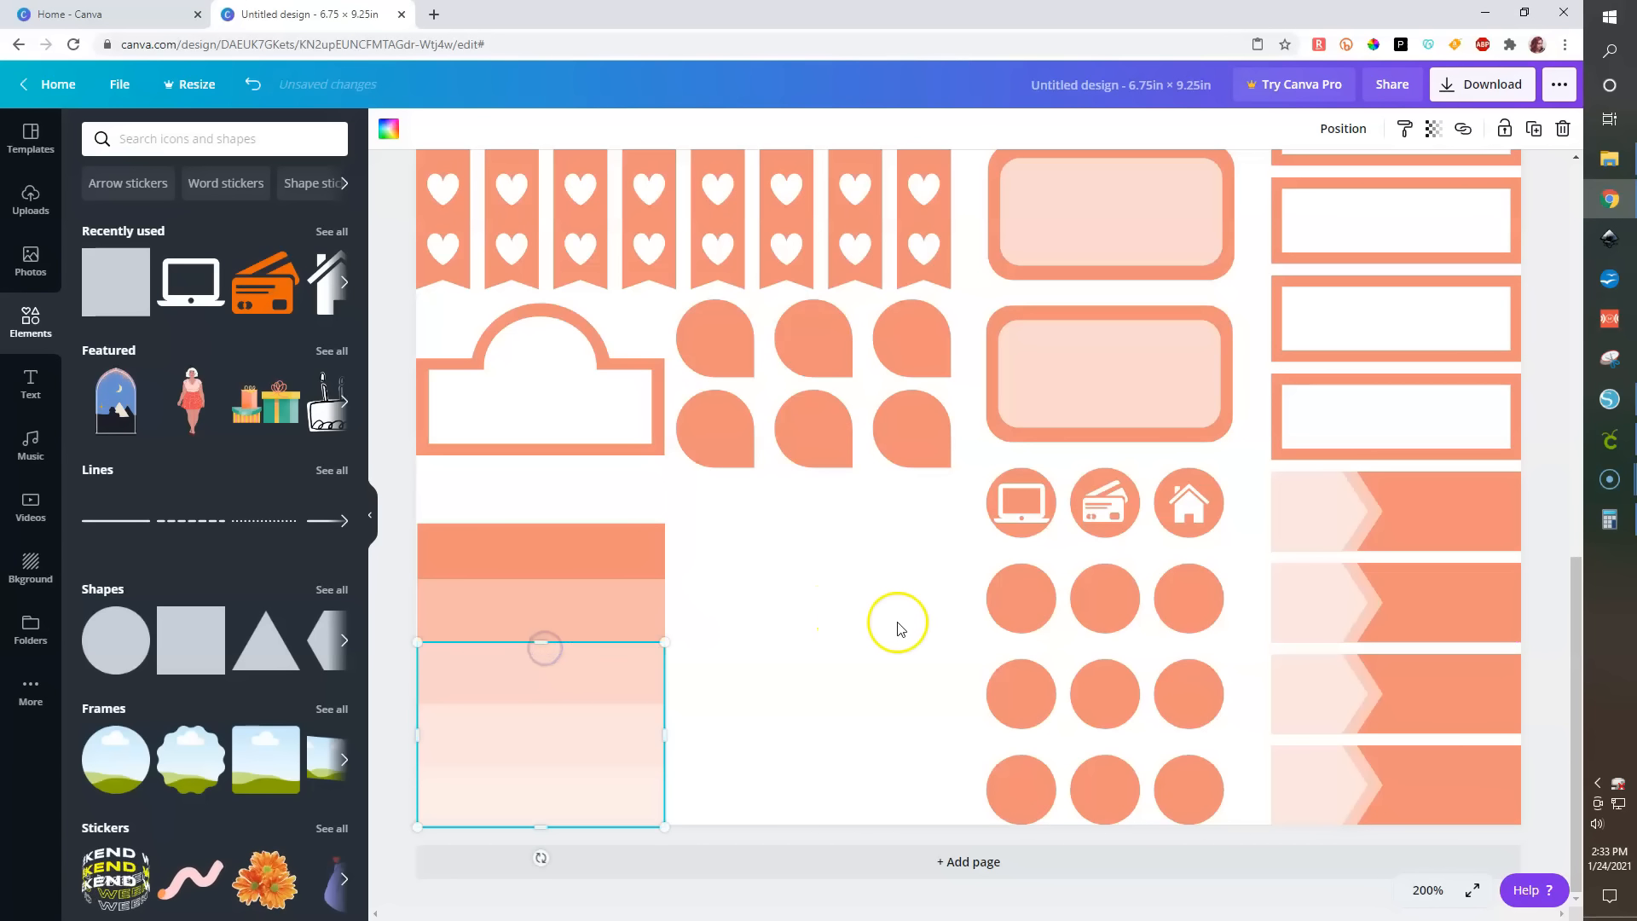
- Select all five stacked strips, group them, and align the group to the page's left edge
left_click(879, 573)
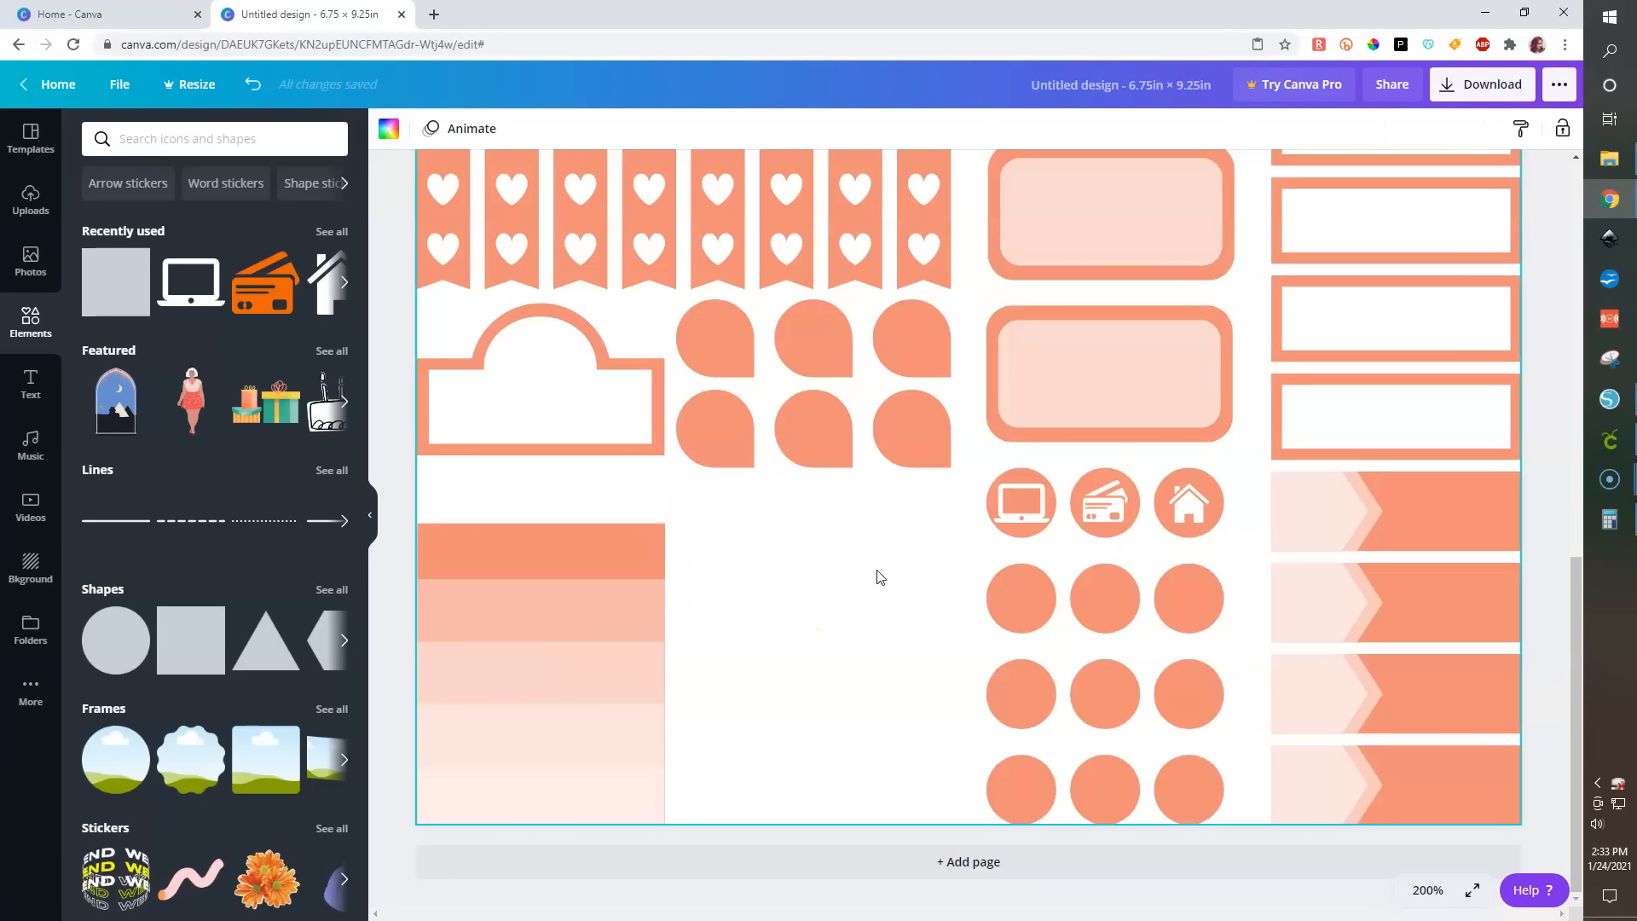
left_click(435, 499)
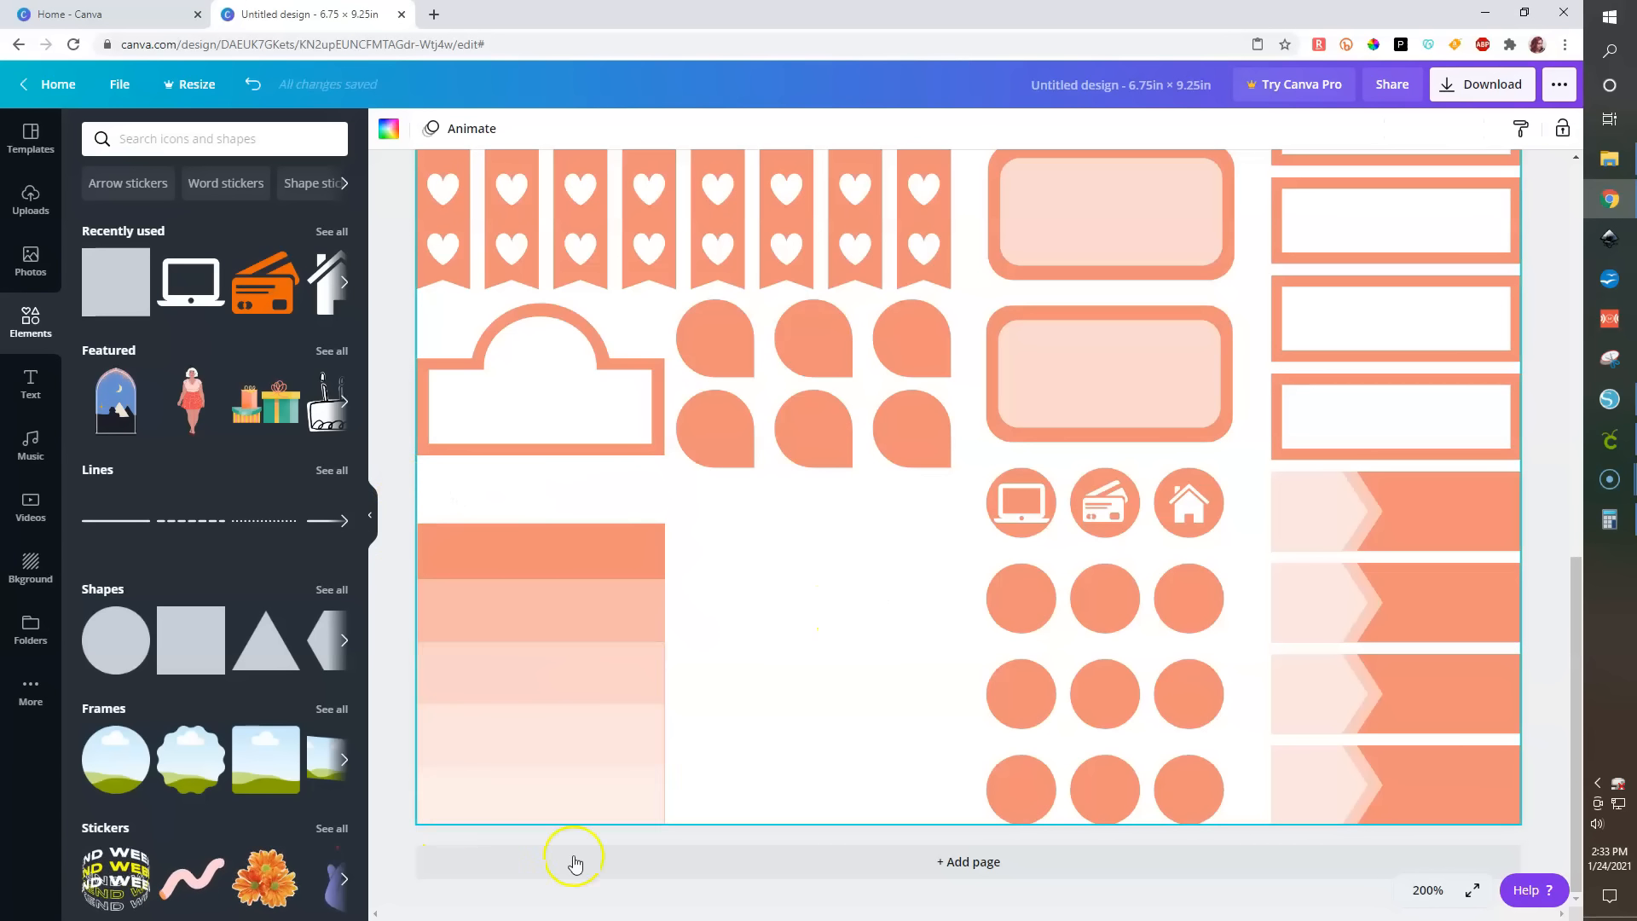
left_click_drag(397, 483, 700, 857)
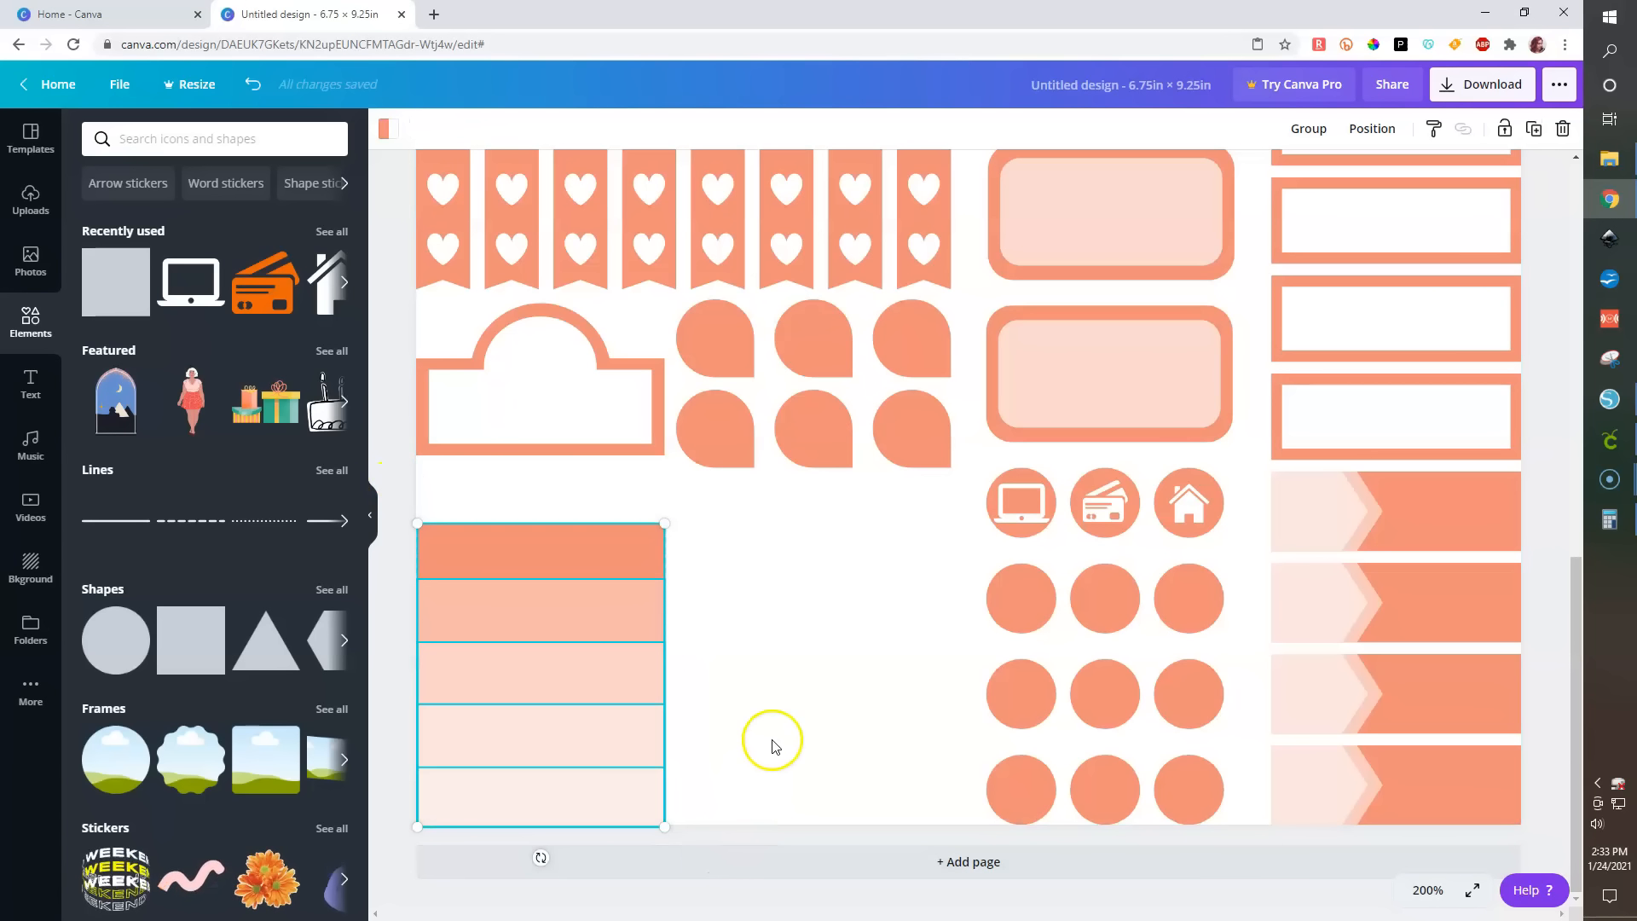
left_click(1390, 131)
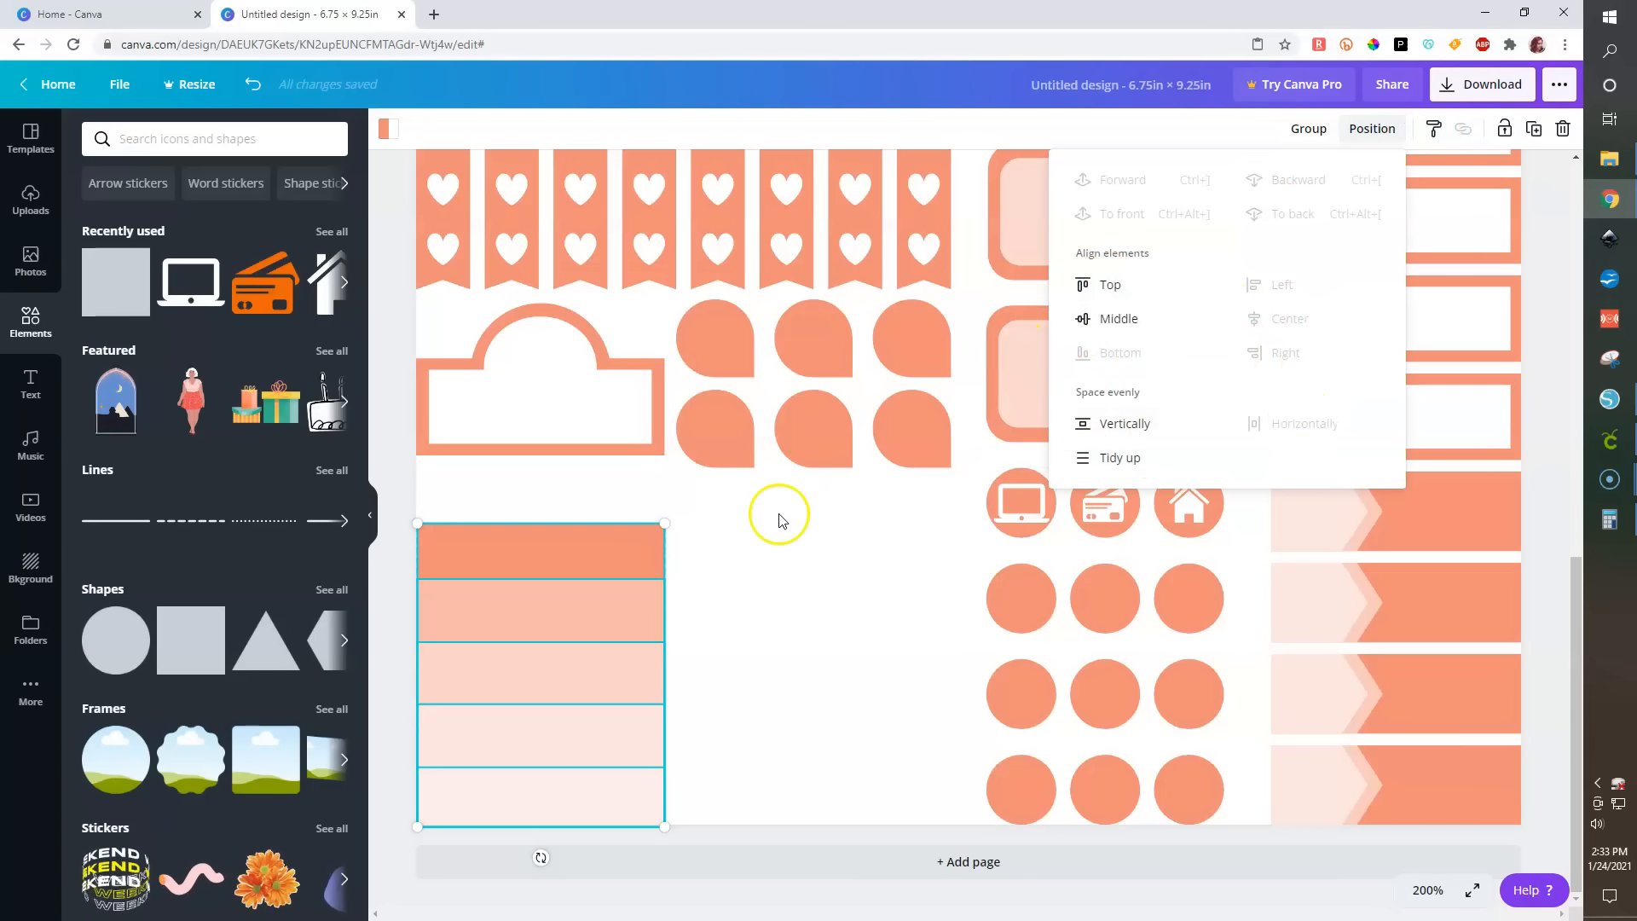
left_click(1311, 130)
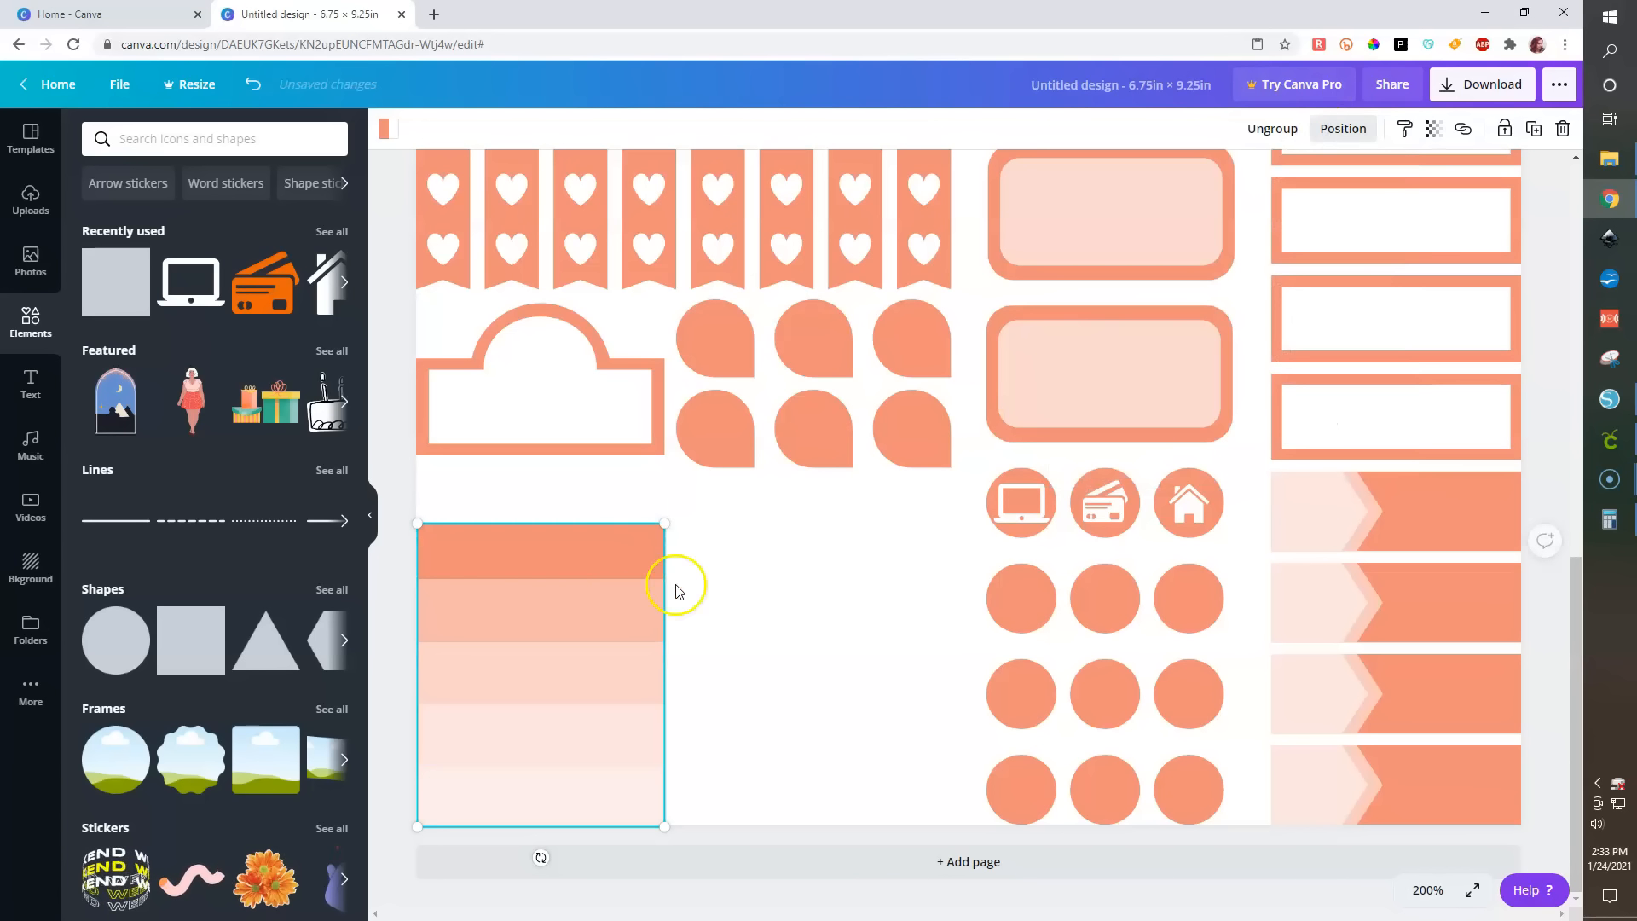
left_click(397, 665)
left_click(569, 571)
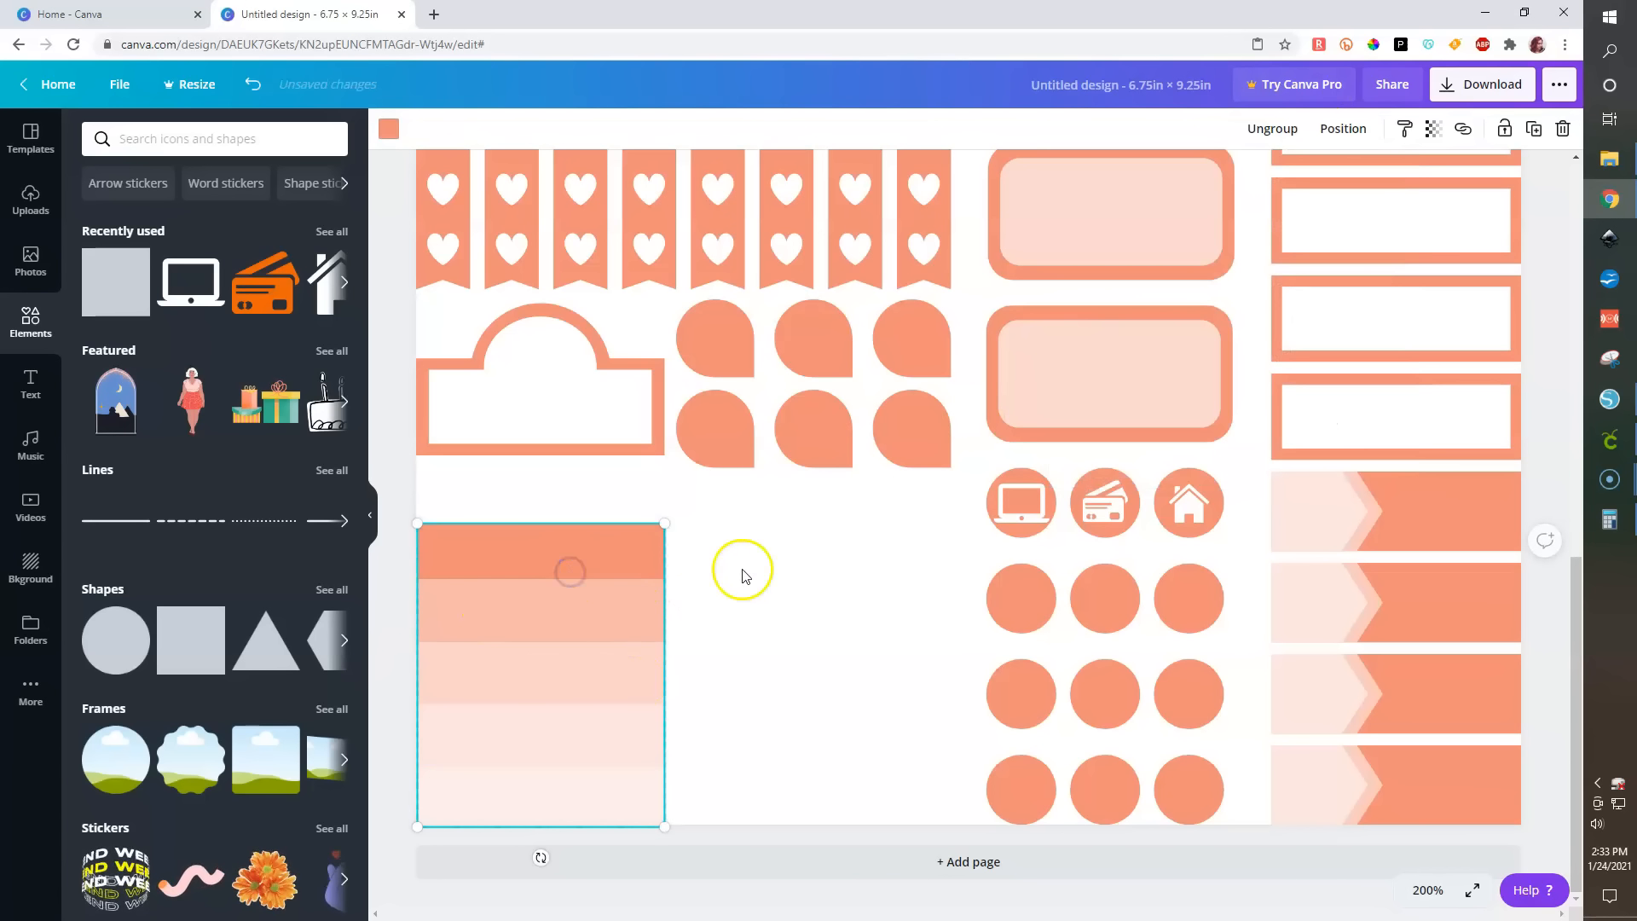
left_click(1337, 136)
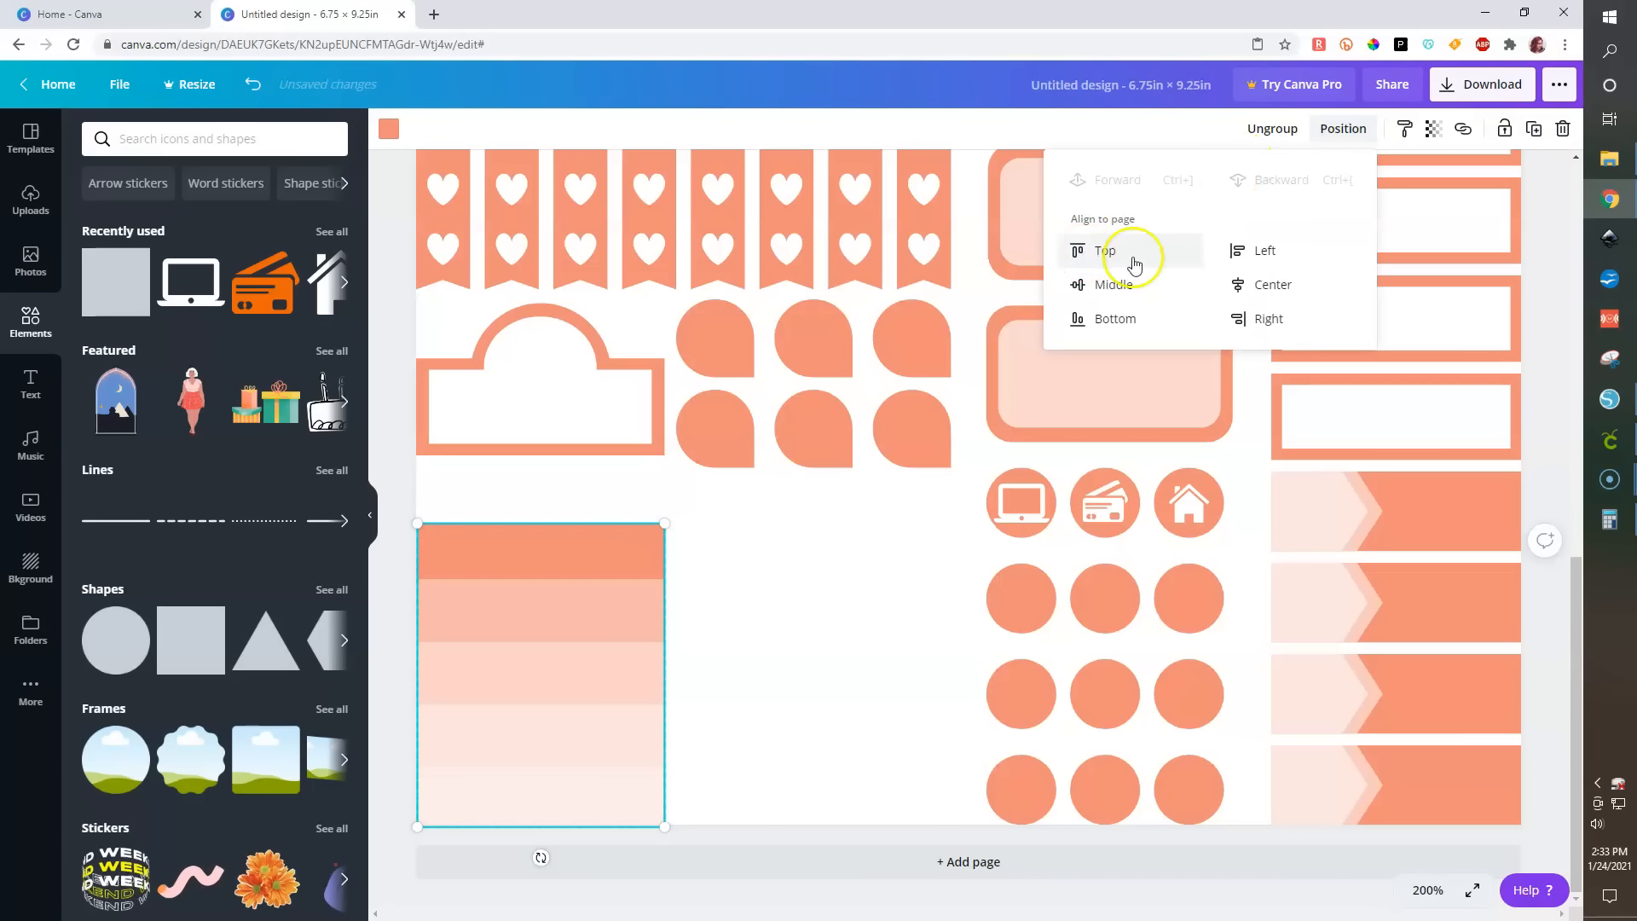
left_click(1245, 247)
left_click(399, 689)
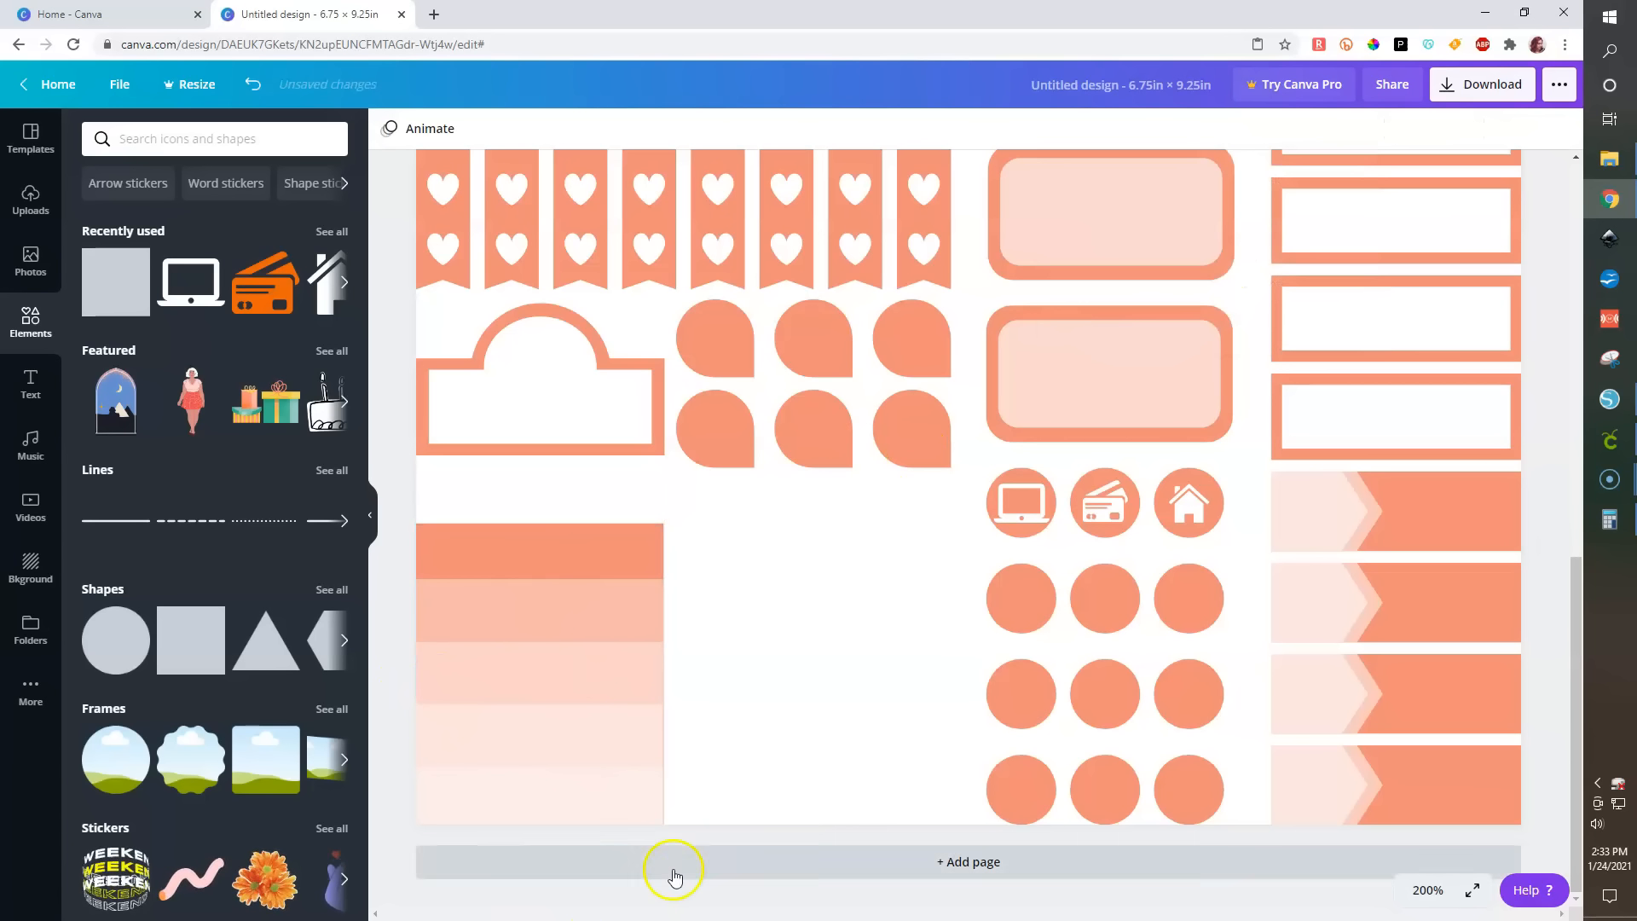
- Reselect the five strips and group them again
left_click(583, 801)
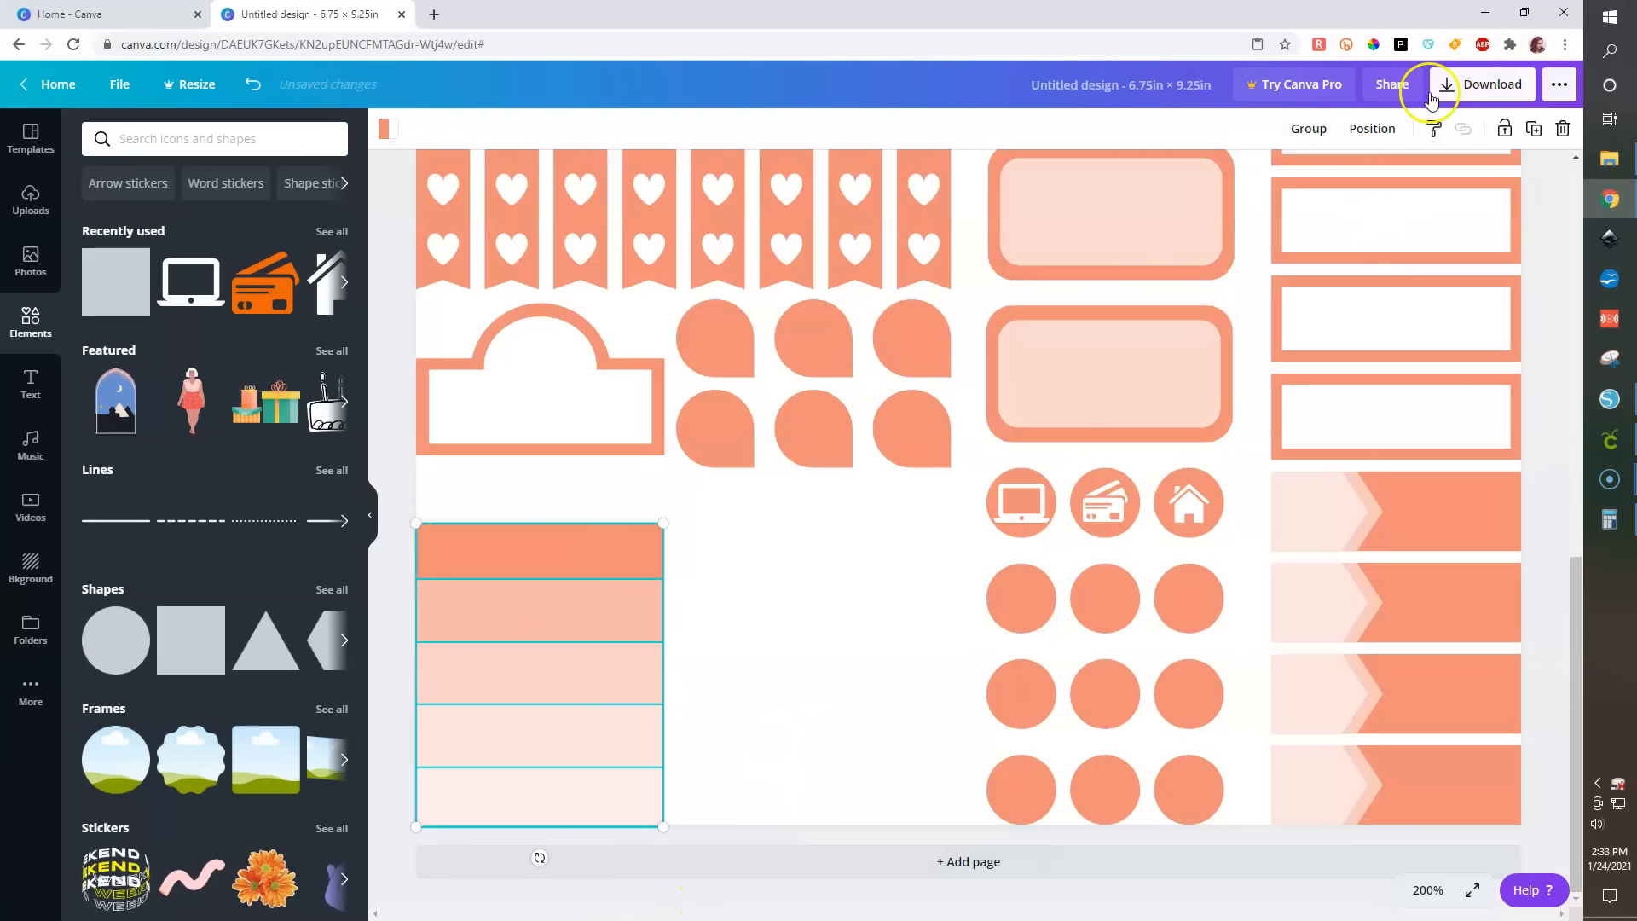
left_click(1374, 130)
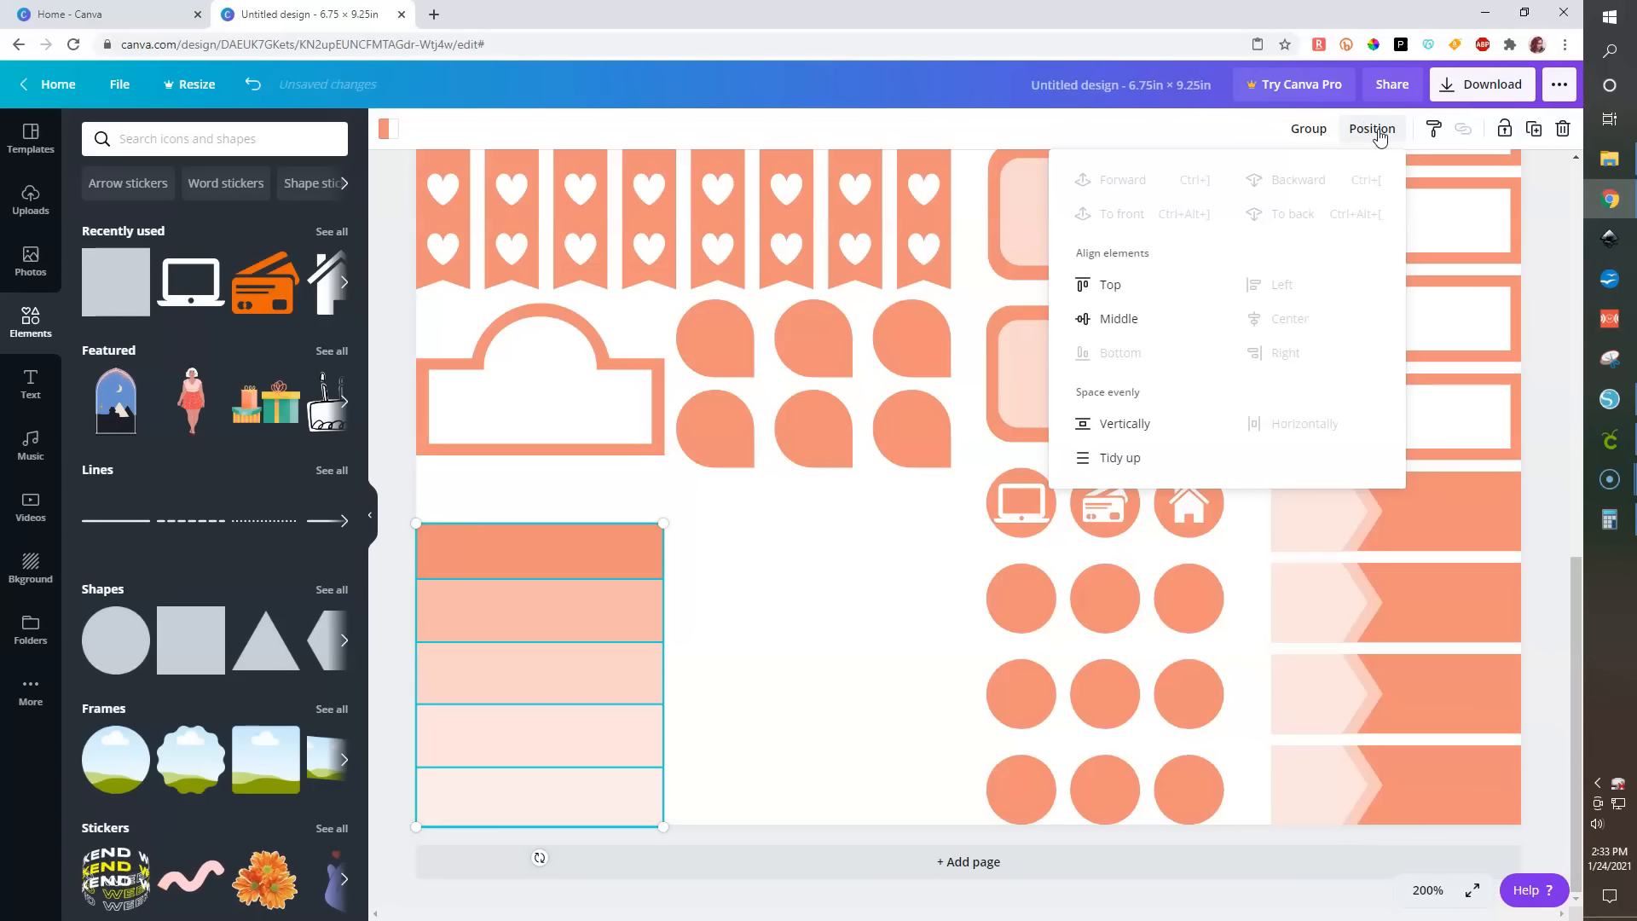
left_click(406, 732)
left_click_drag(399, 503, 712, 846)
left_click(1373, 130)
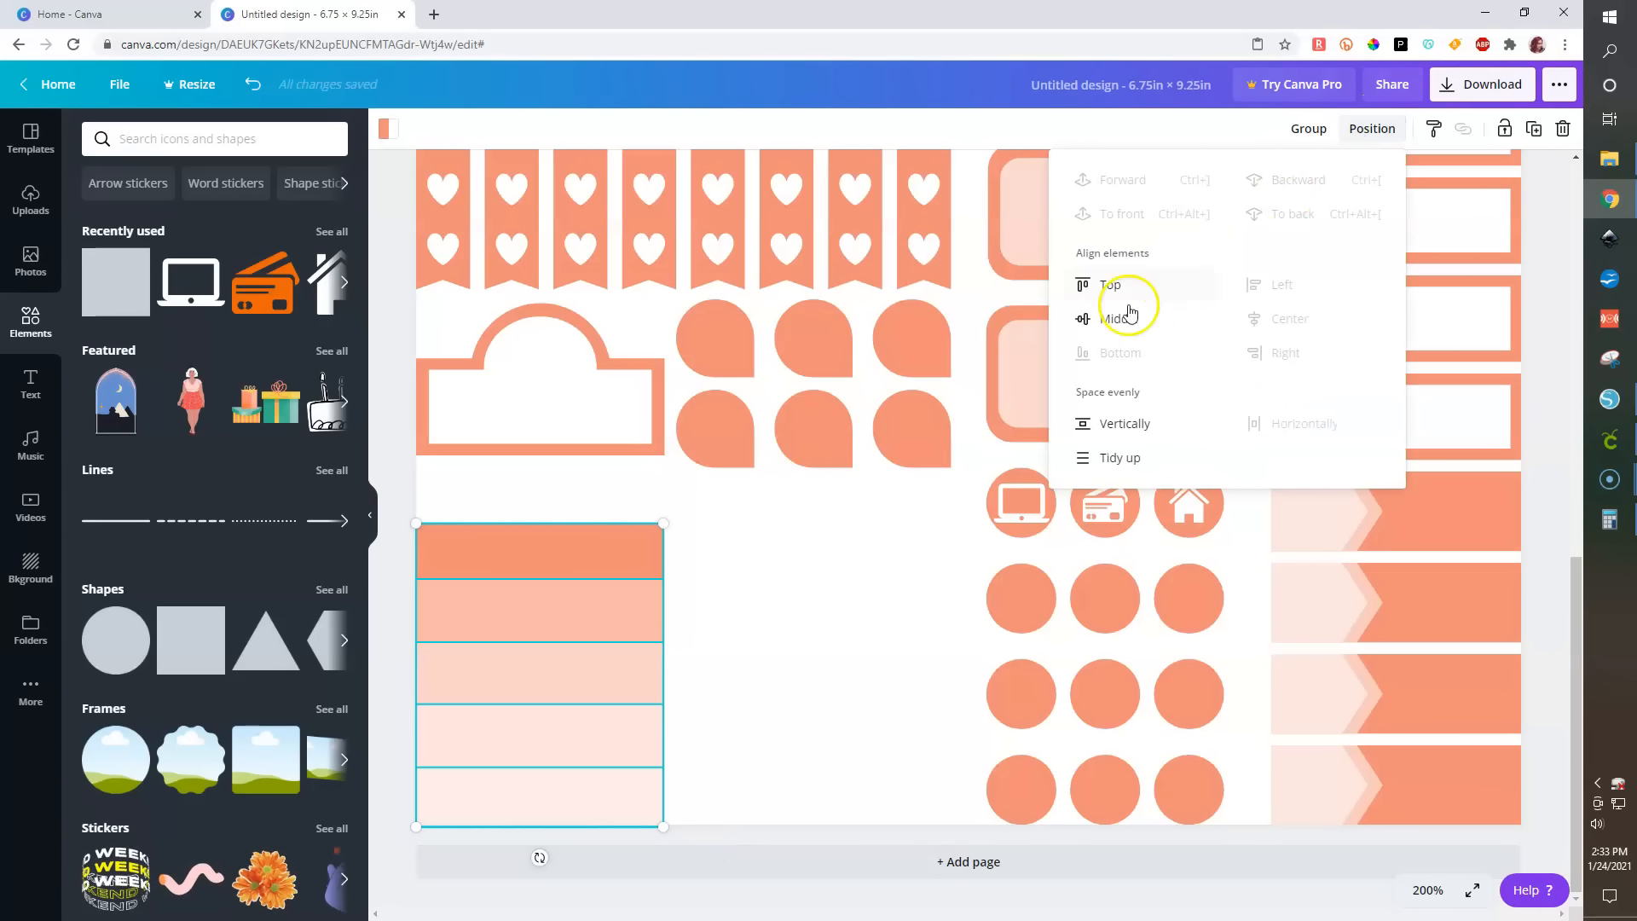
left_click(1304, 130)
left_click(375, 664)
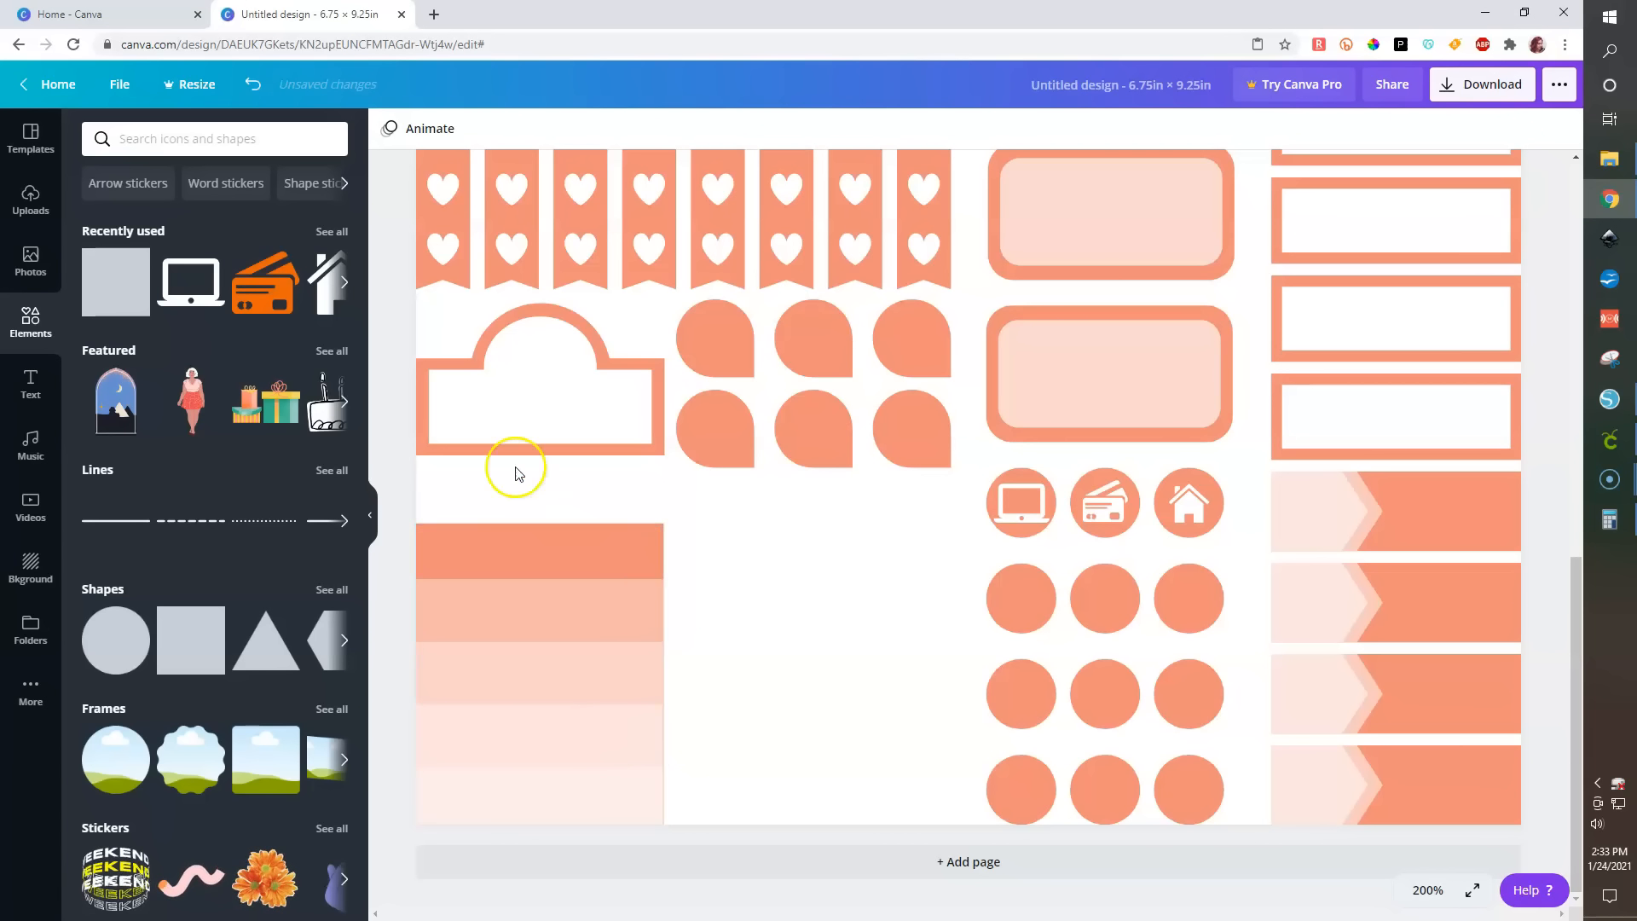
- Duplicate a heart from the heart strips and place it at the left end of the top salmon strip
left_click(445, 241)
left_click(1271, 128)
left_click(403, 303)
left_click(441, 250)
left_click_drag(445, 249, 441, 548)
key("ctrl+c")
key("ctrl+v")
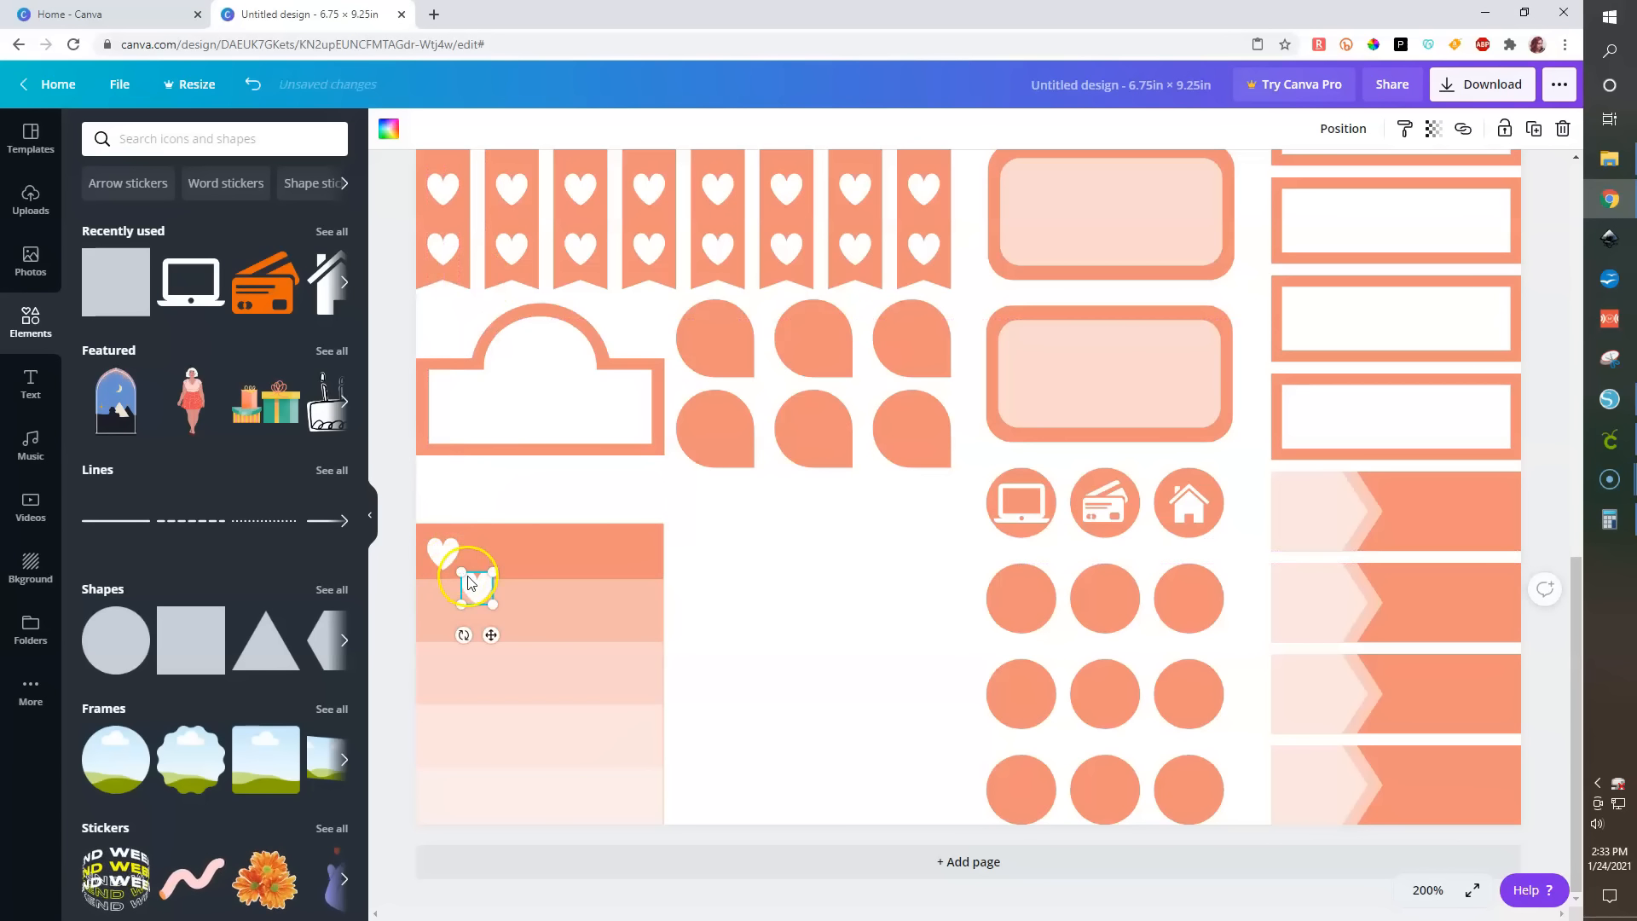
- Move the heart copy onto the bottom strip and paste three more heart copies
left_click_drag(457, 614, 443, 800)
key("ctrl+c")
key("ctrl+v")
key("ctrl+c")
key("ctrl+v")
key("ctrl+c")
key("ctrl+v")
- Select all five hearts down the strips' left edge and space them evenly vertically
left_click(442, 738, "shift")
left_click(443, 678, "shift")
left_click(441, 614, "shift")
left_click(440, 545, "shift")
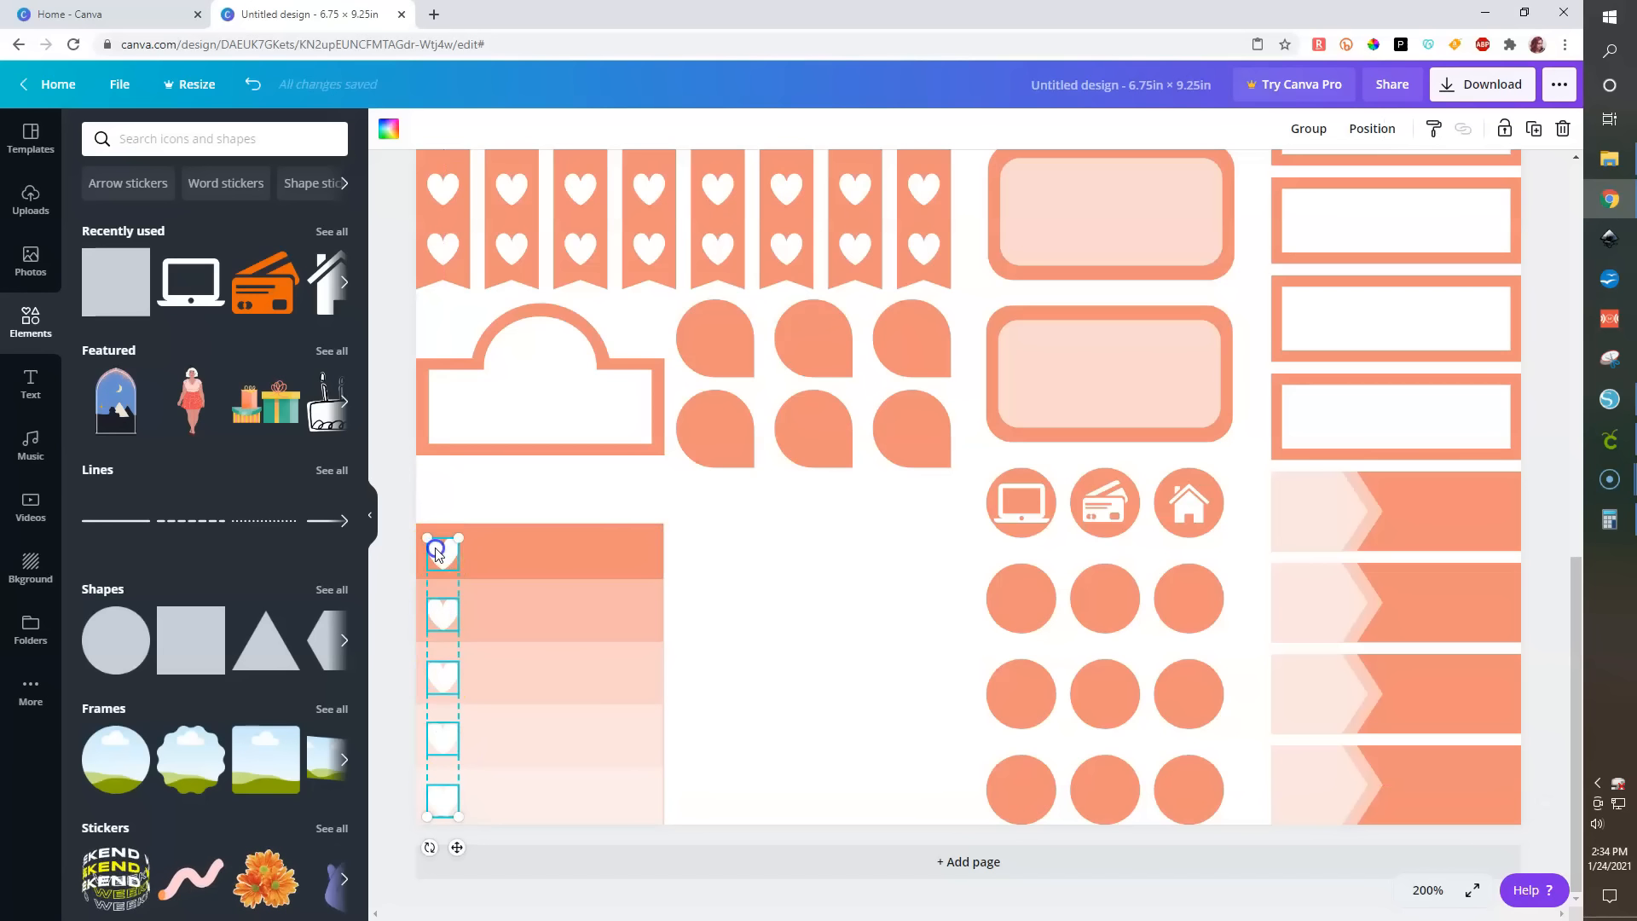
left_click(1370, 128)
left_click(1132, 426)
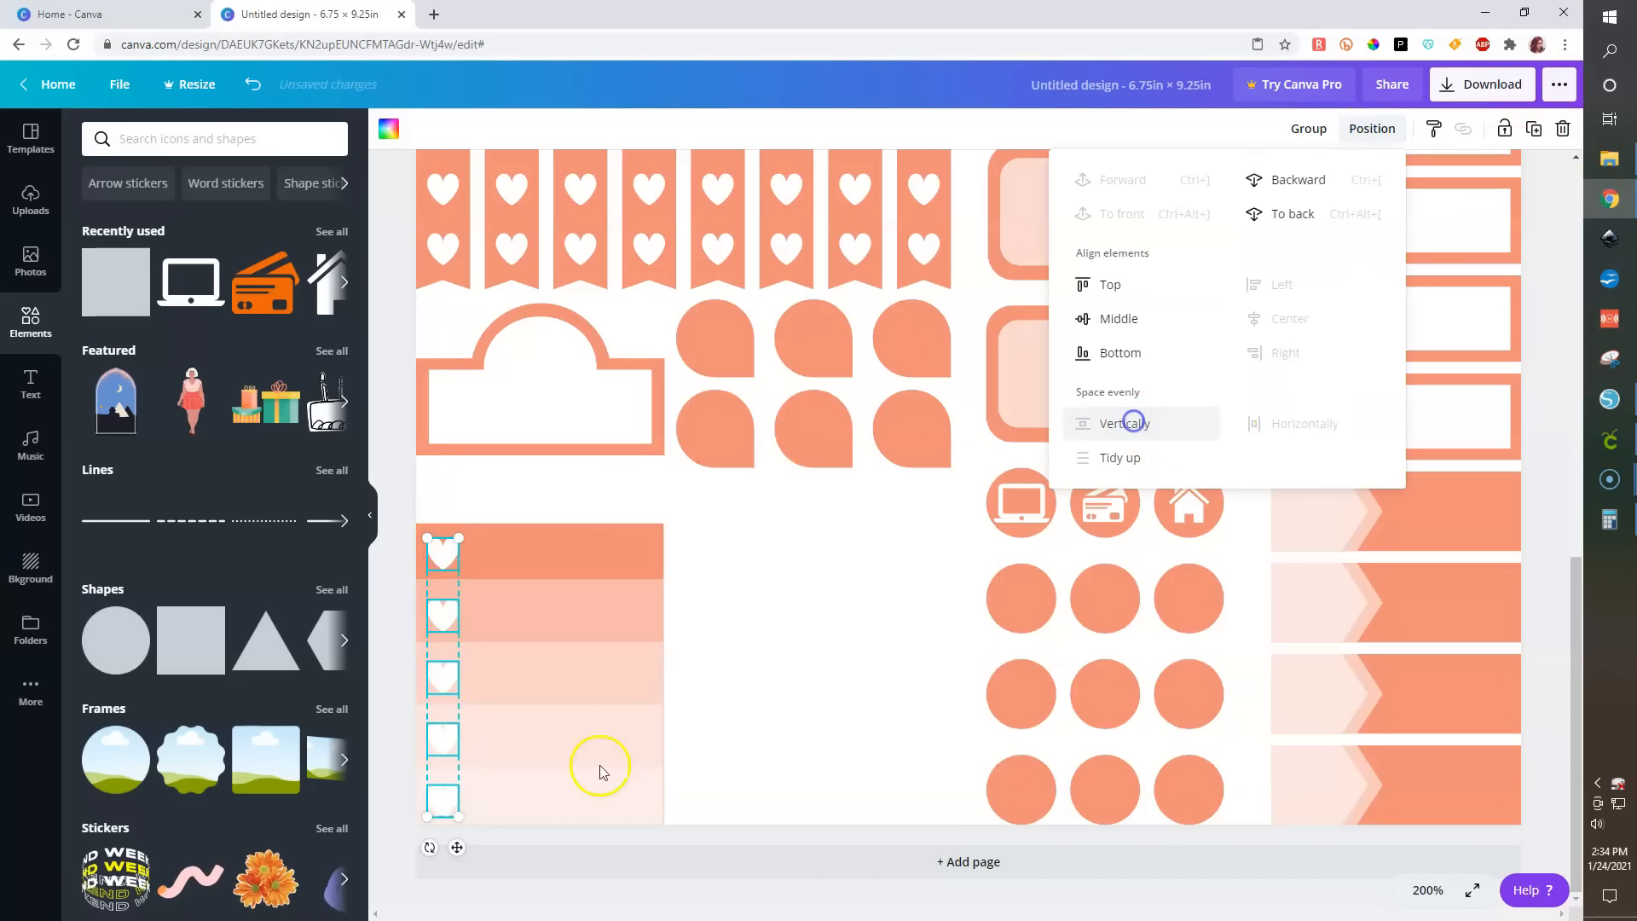
left_click(721, 913)
- Bring the strip group forward one level and ungroup it
left_click(558, 793)
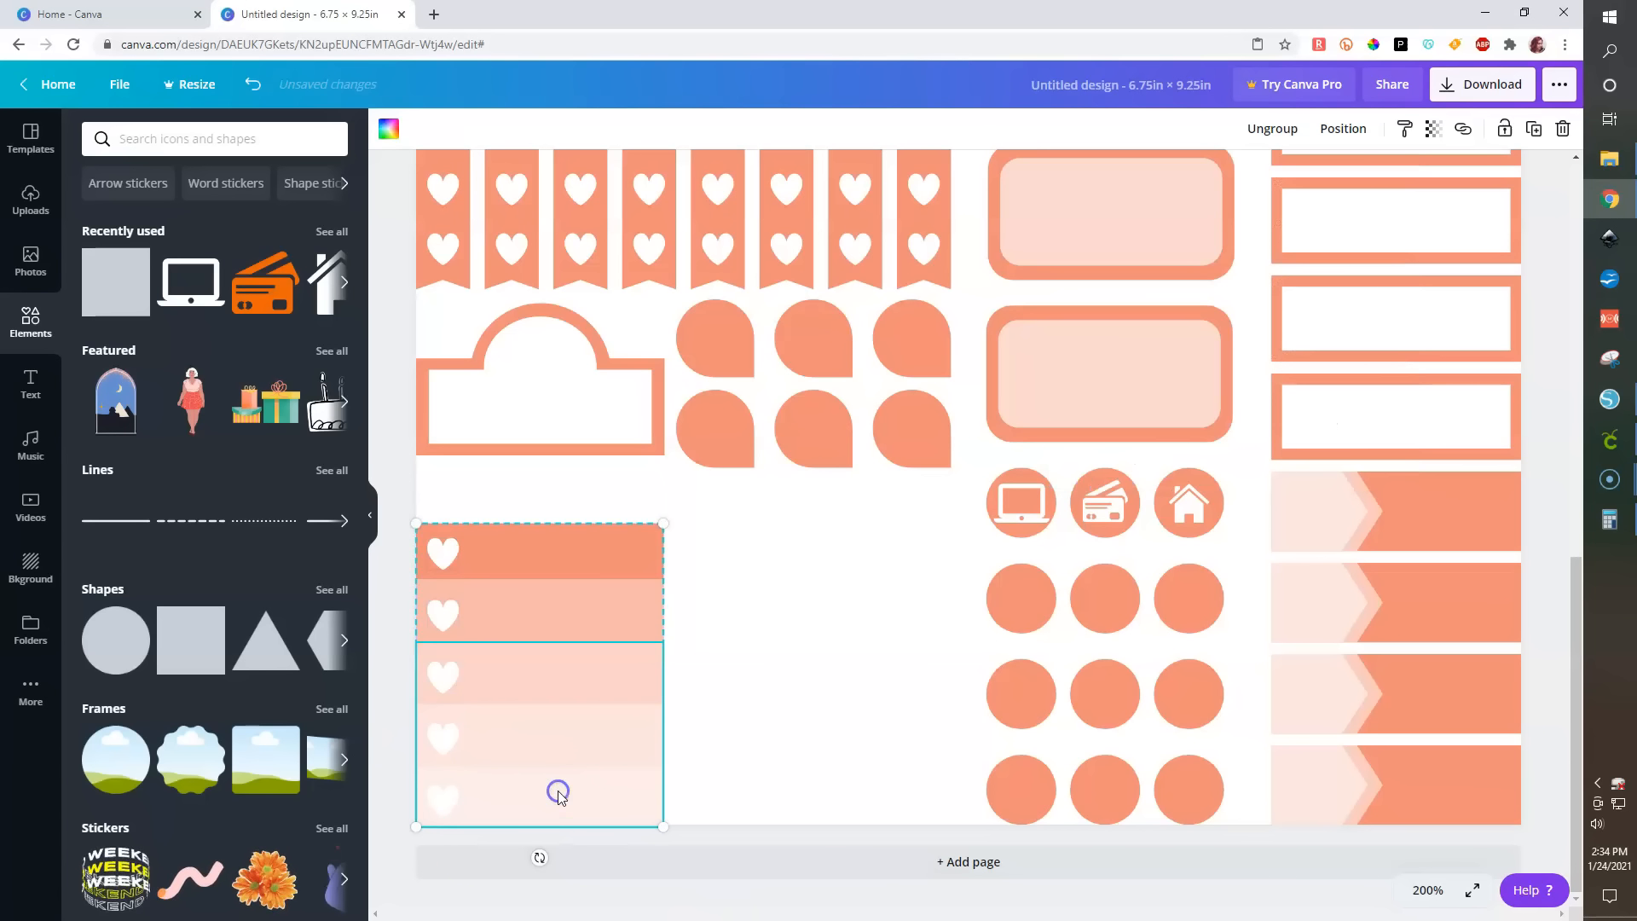
left_click(1356, 131)
left_click(1095, 183)
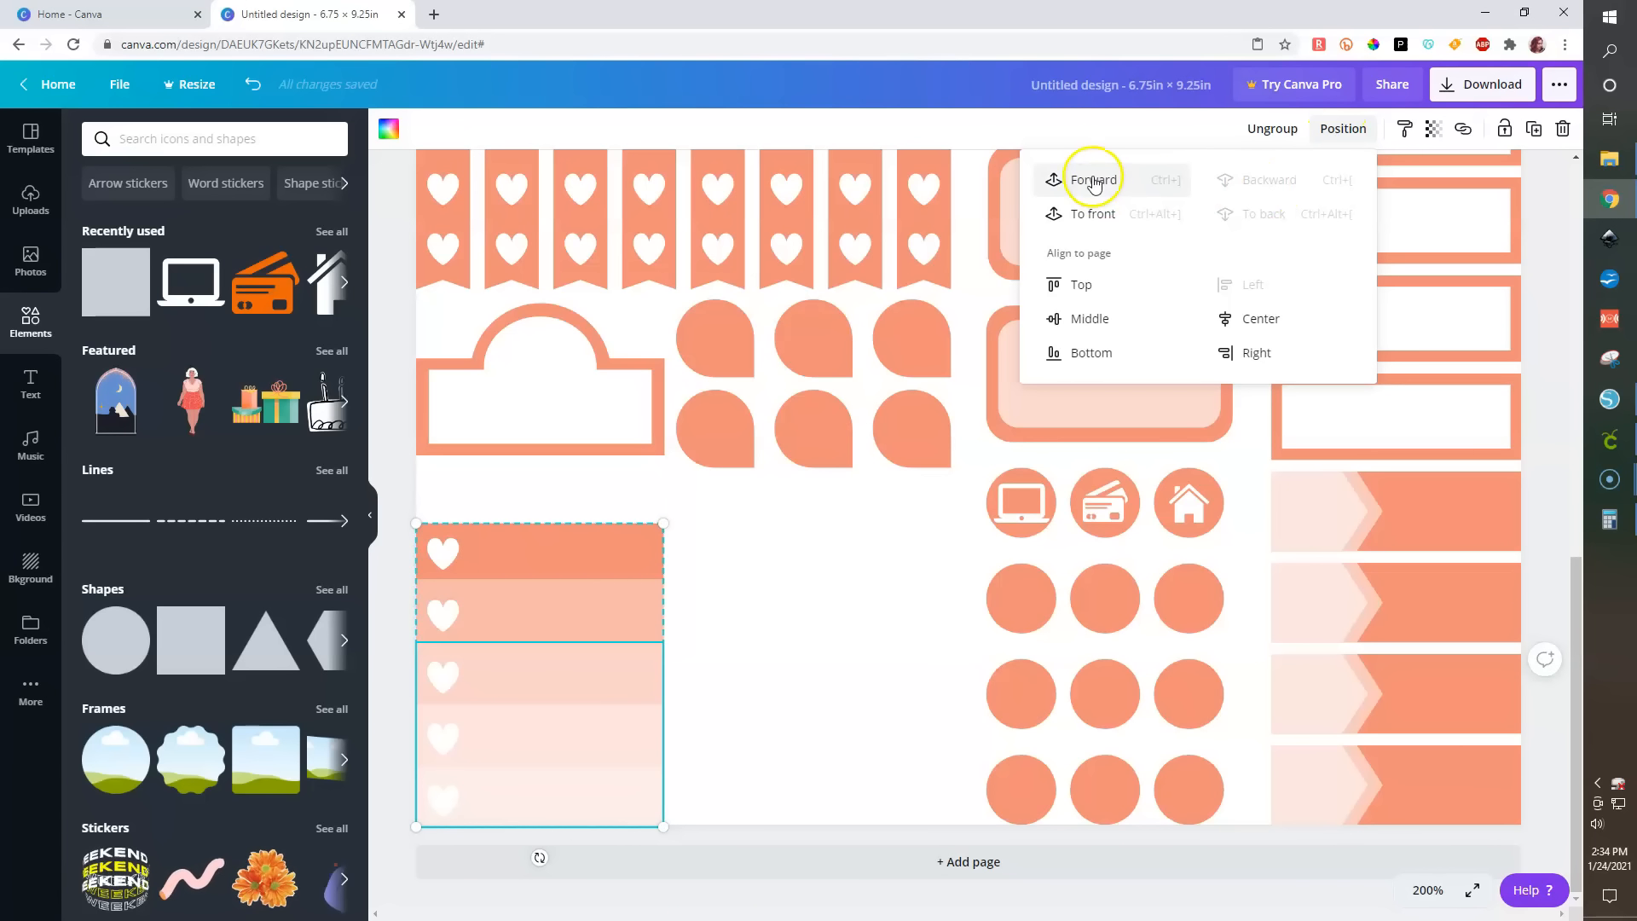
left_click(607, 558)
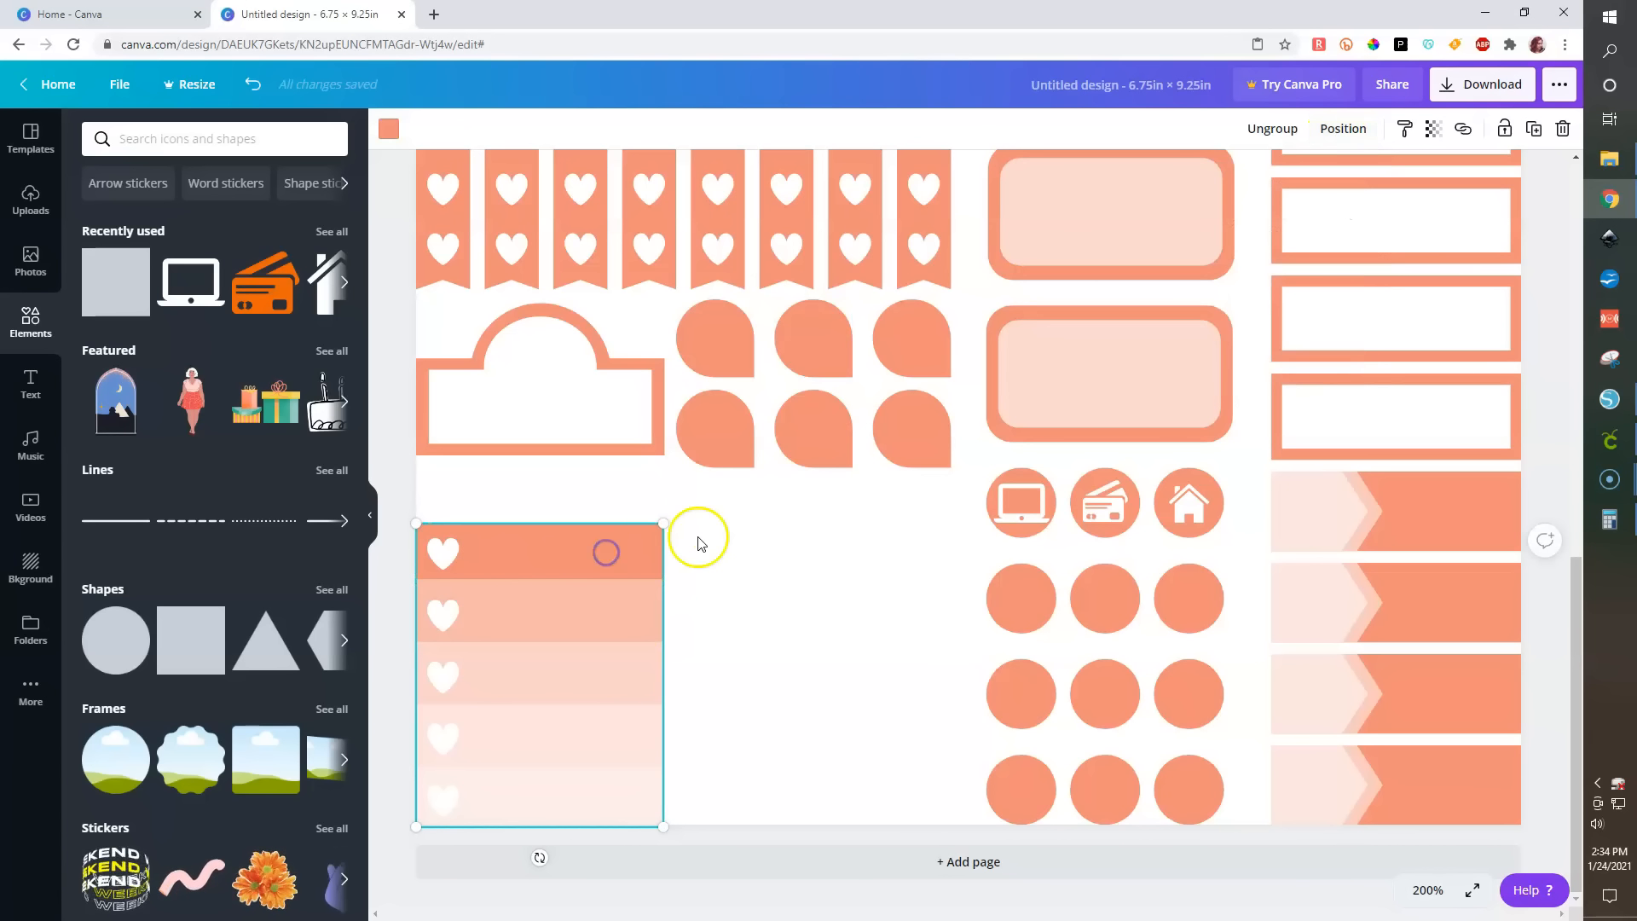
left_click(1279, 131)
left_click(380, 710)
- Bring the strip starting at the third band forward two levels, and the strip from the fourth band forward one level
left_click(525, 684)
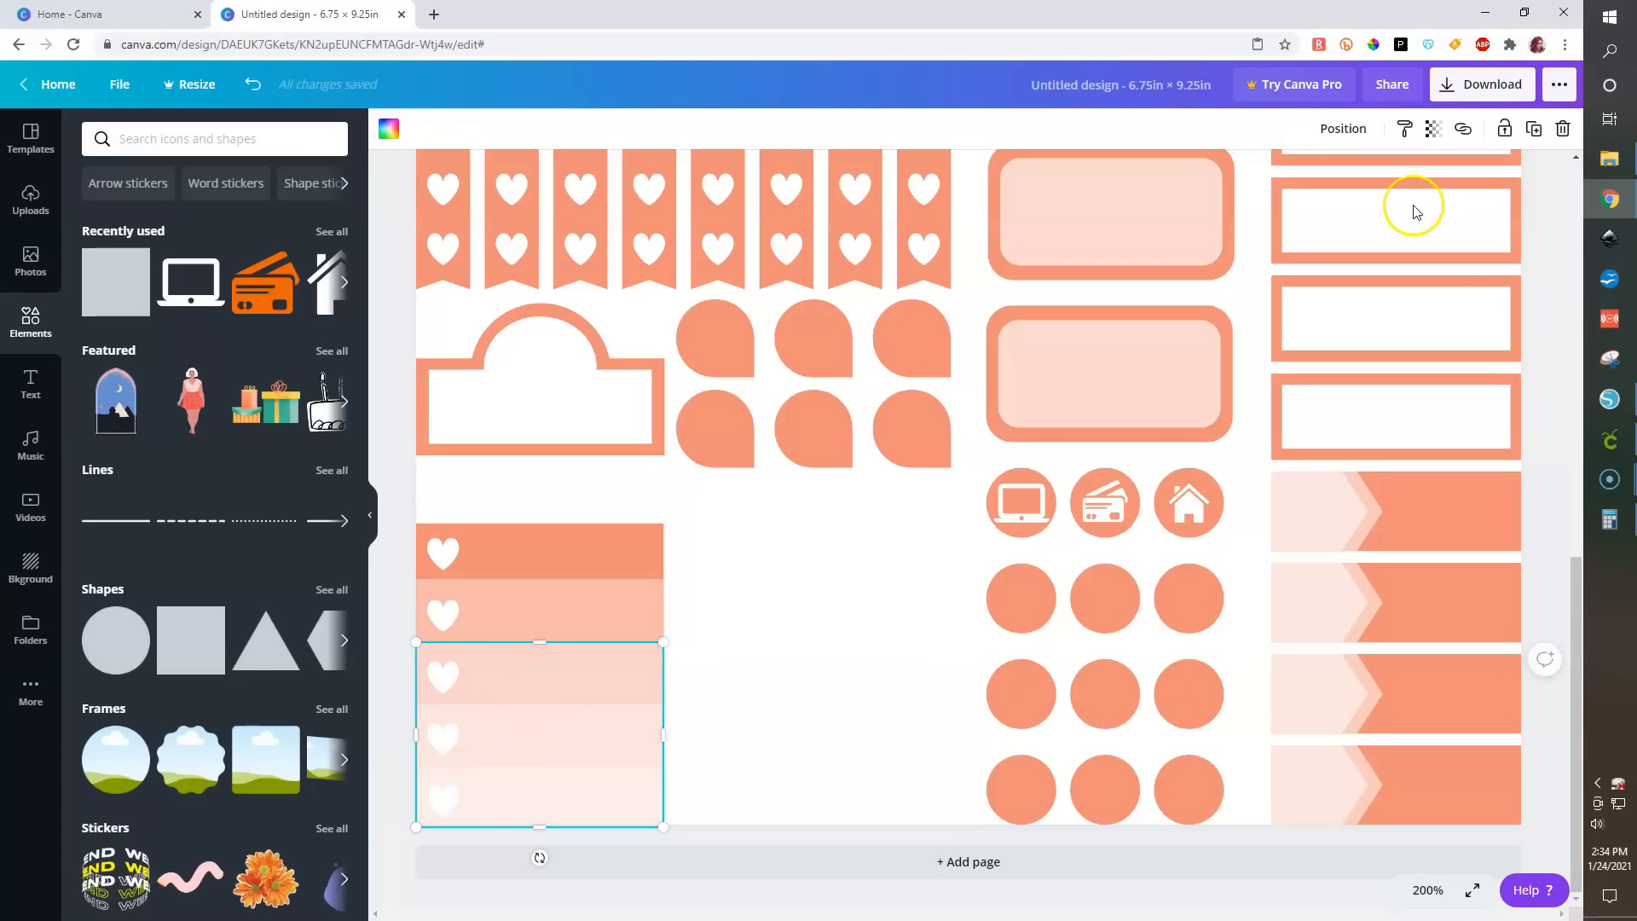
left_click(1341, 128)
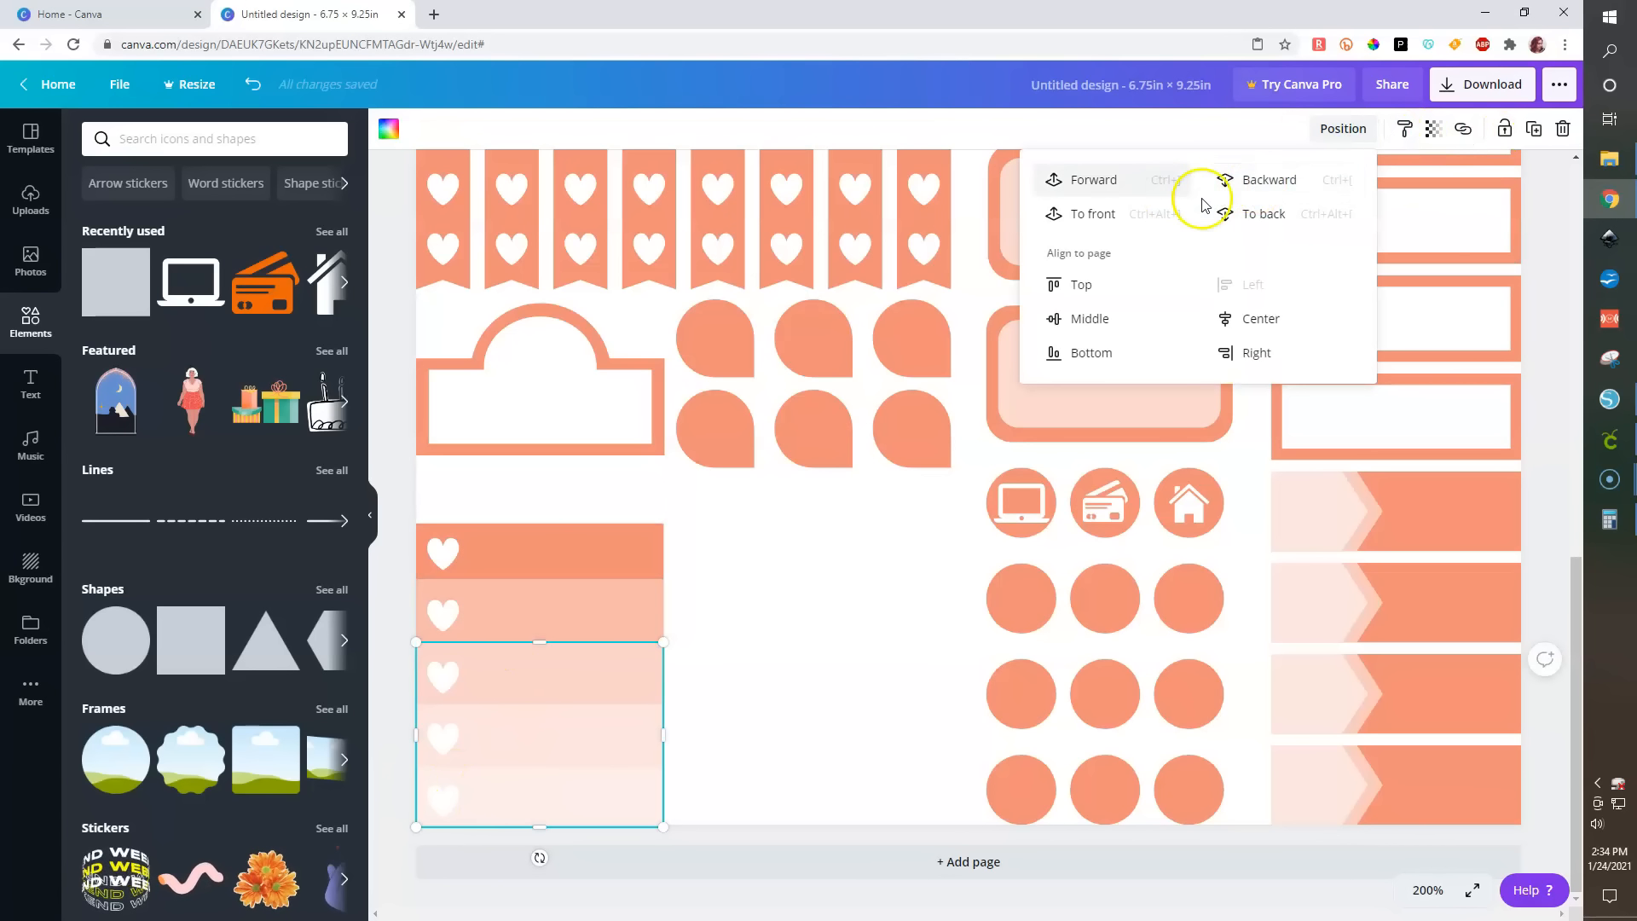
left_click(1092, 181)
left_click(1091, 181)
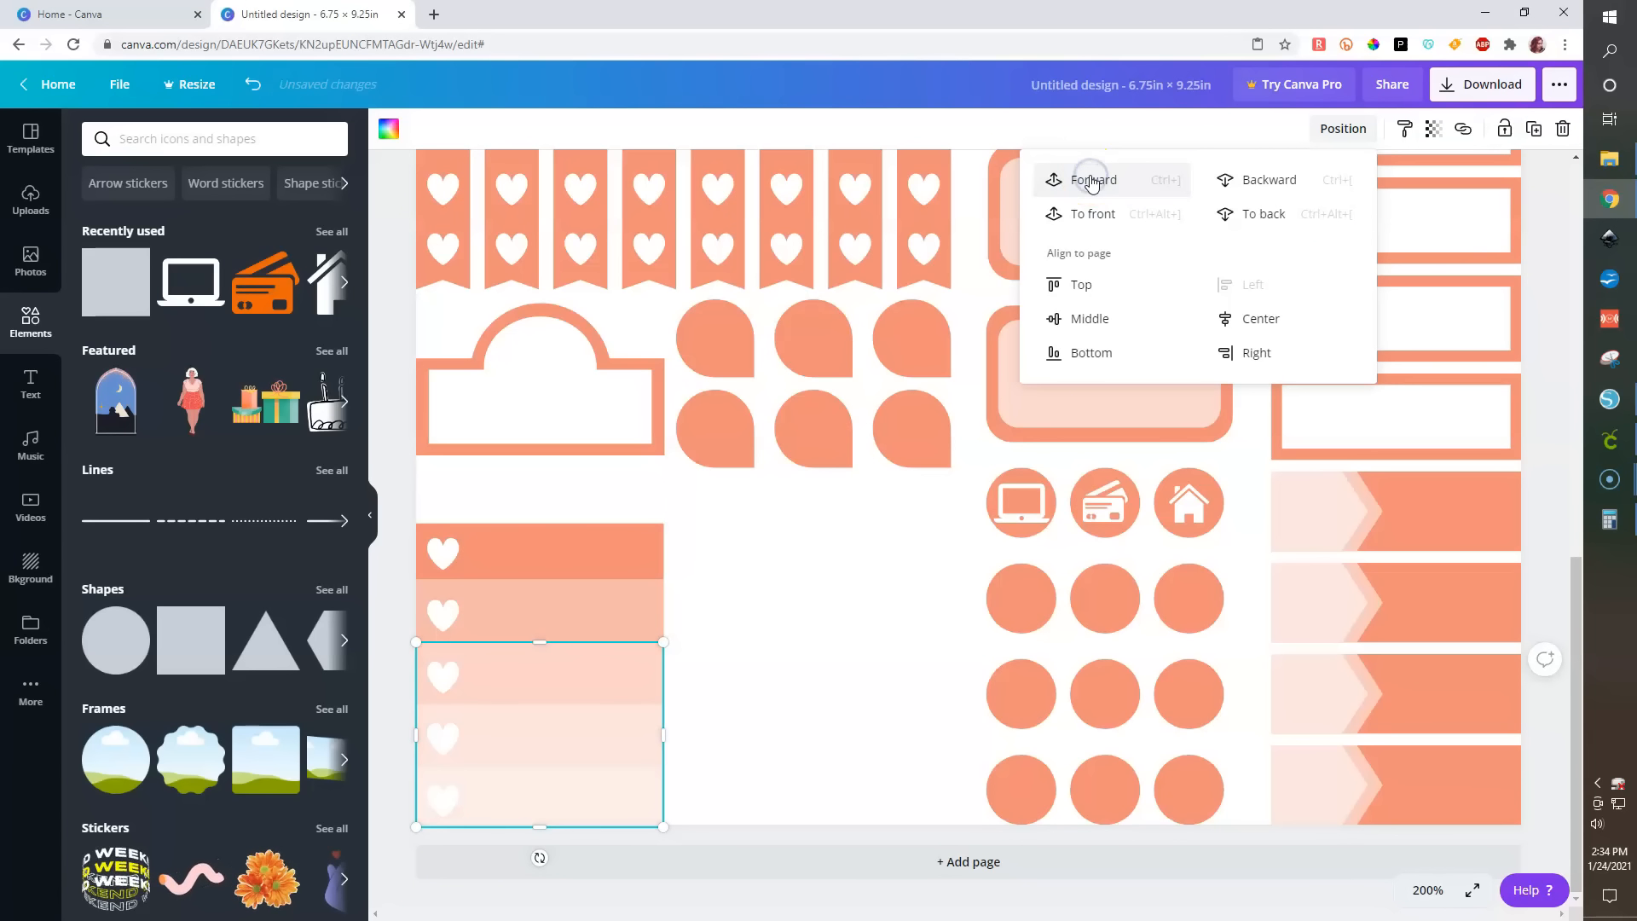
left_click(549, 746)
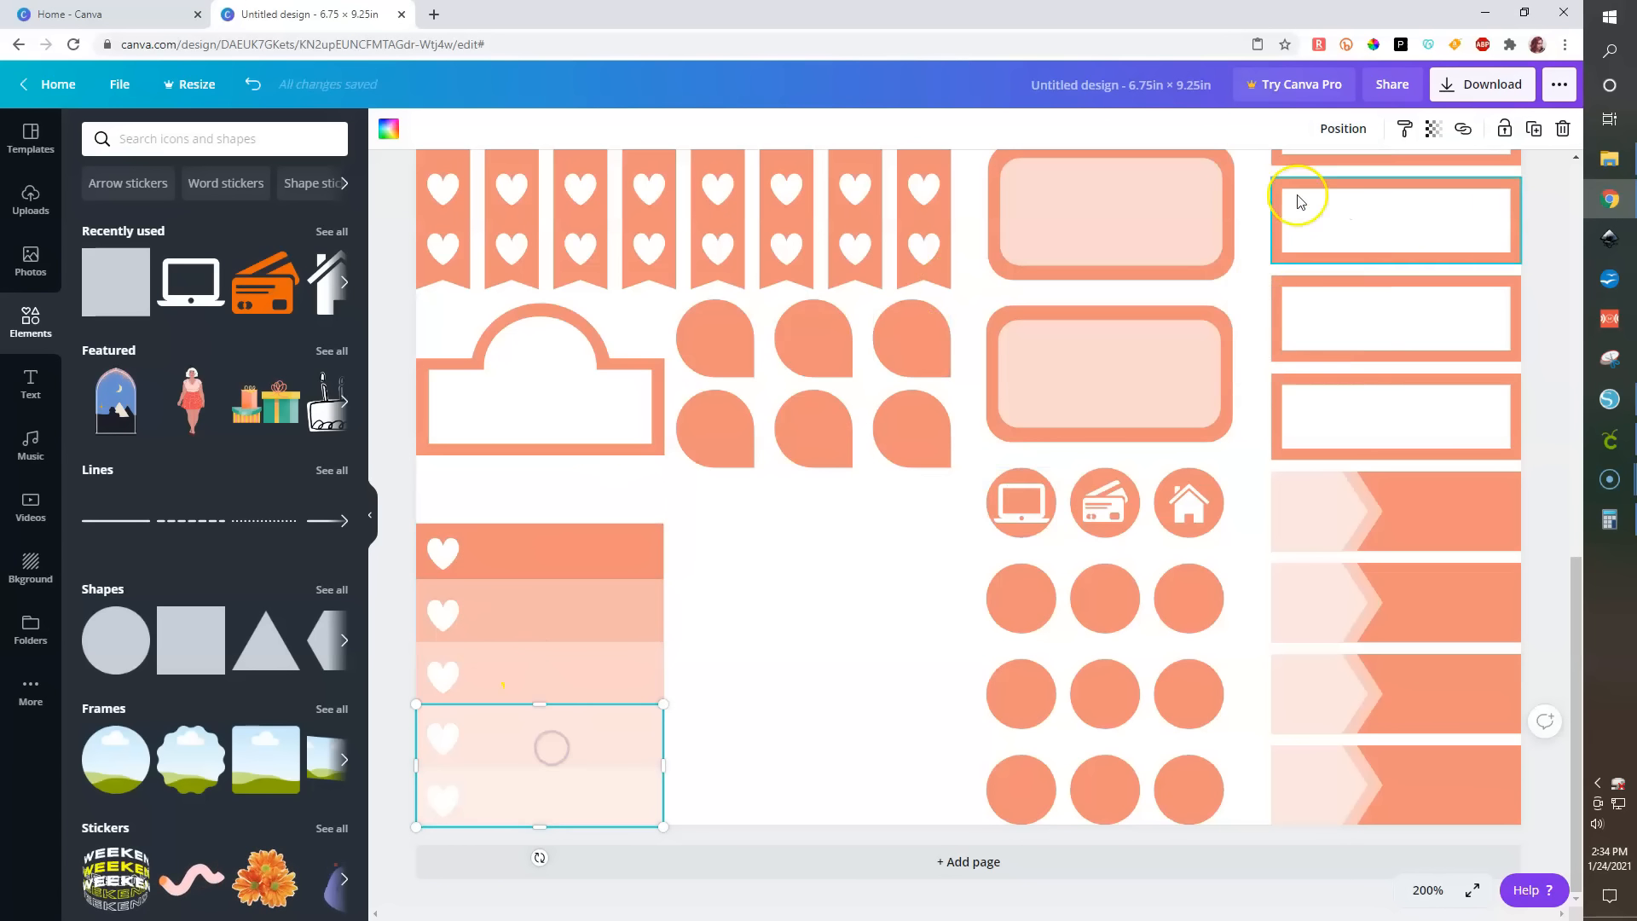
left_click(1364, 124)
left_click(1263, 214)
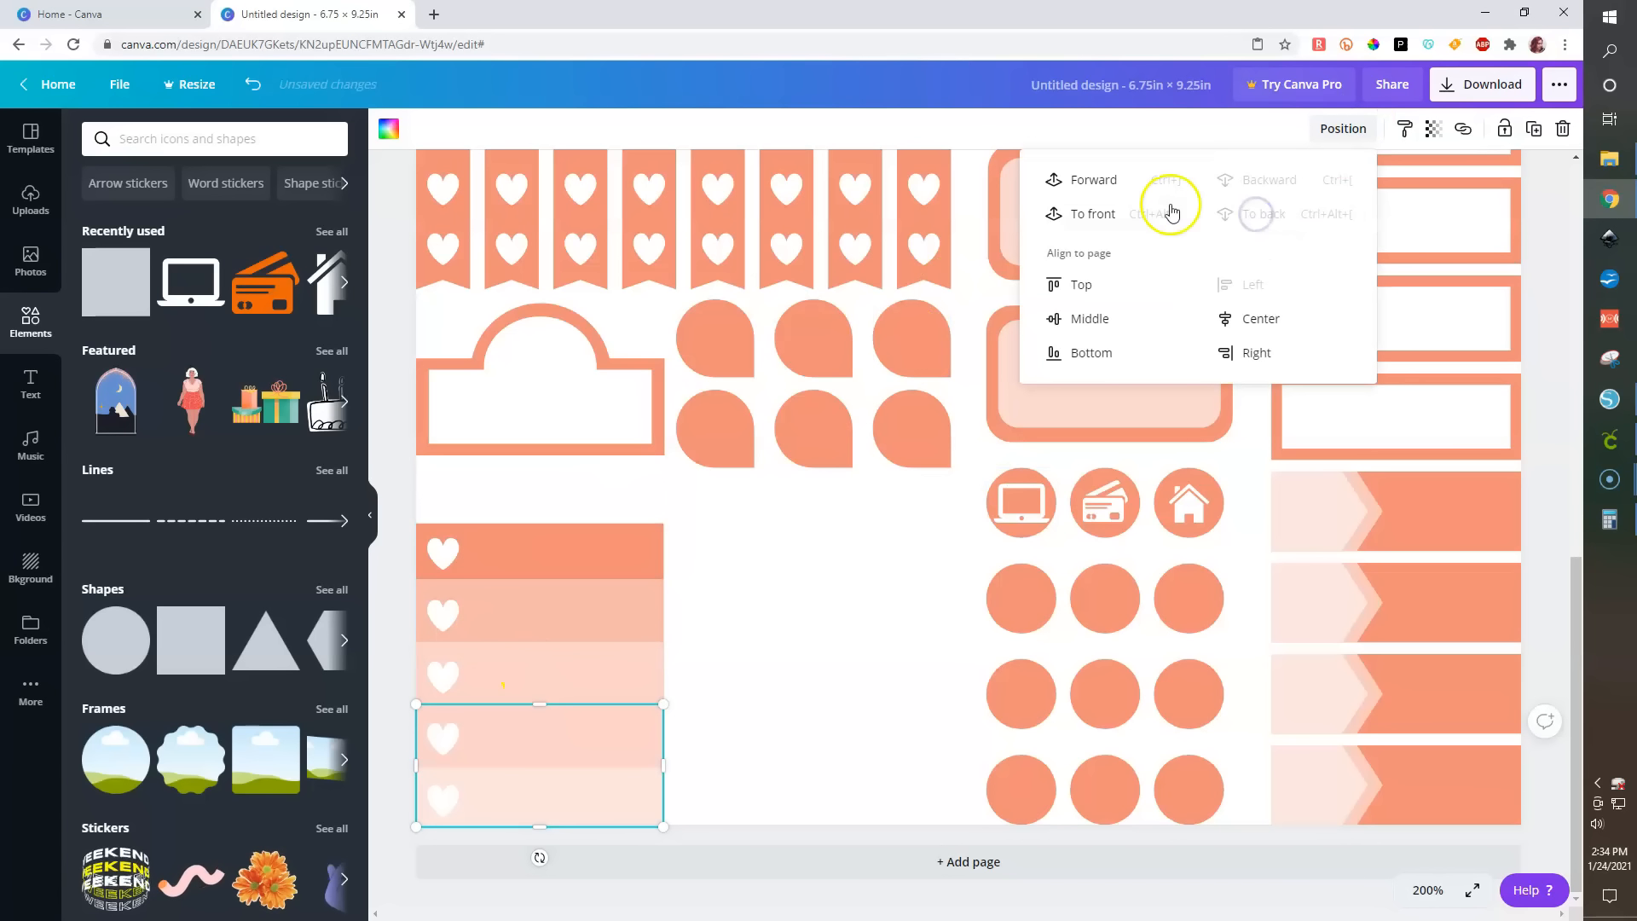
left_click(1093, 189)
- Bring the bottom strip forward and set its transparency to 31
left_click(545, 800)
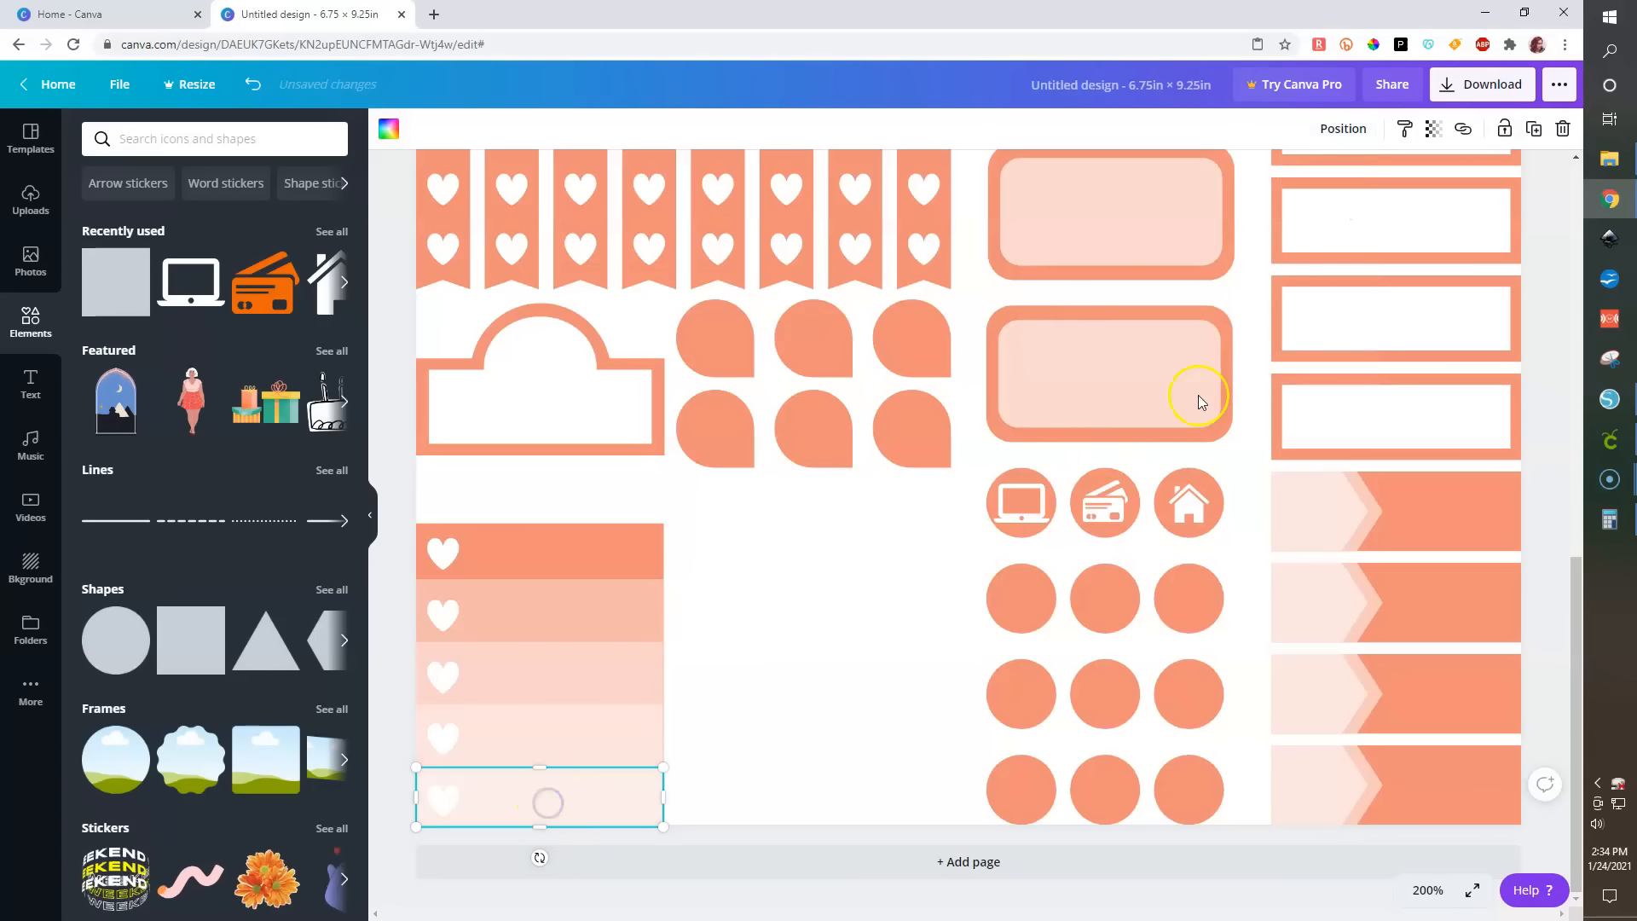
left_click(1356, 137)
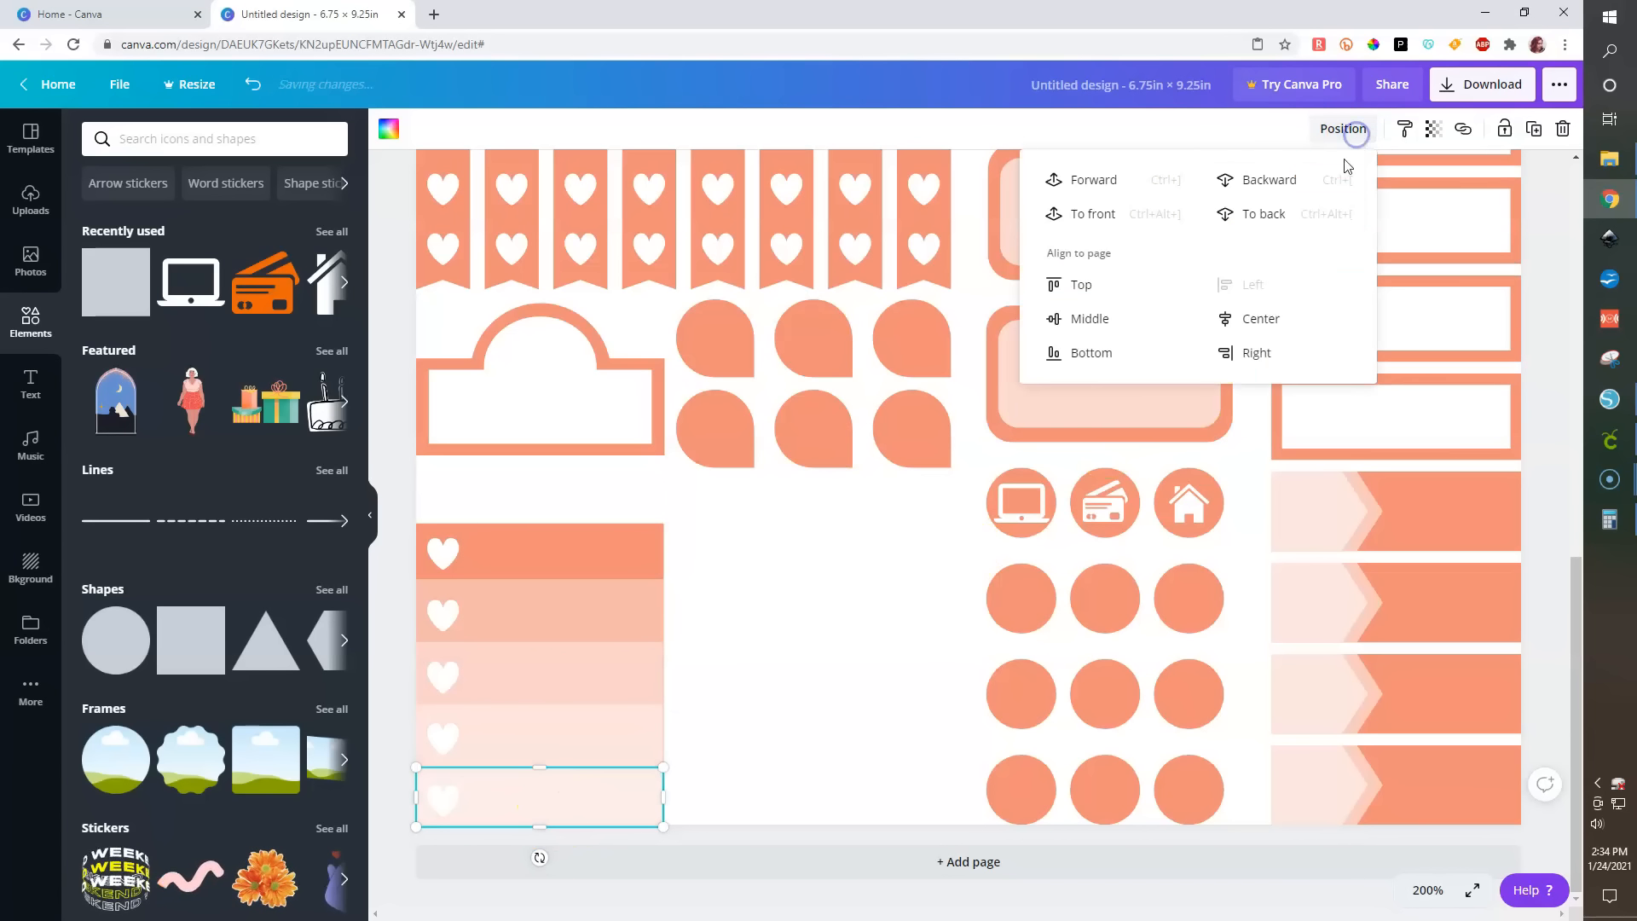
left_click(1085, 184)
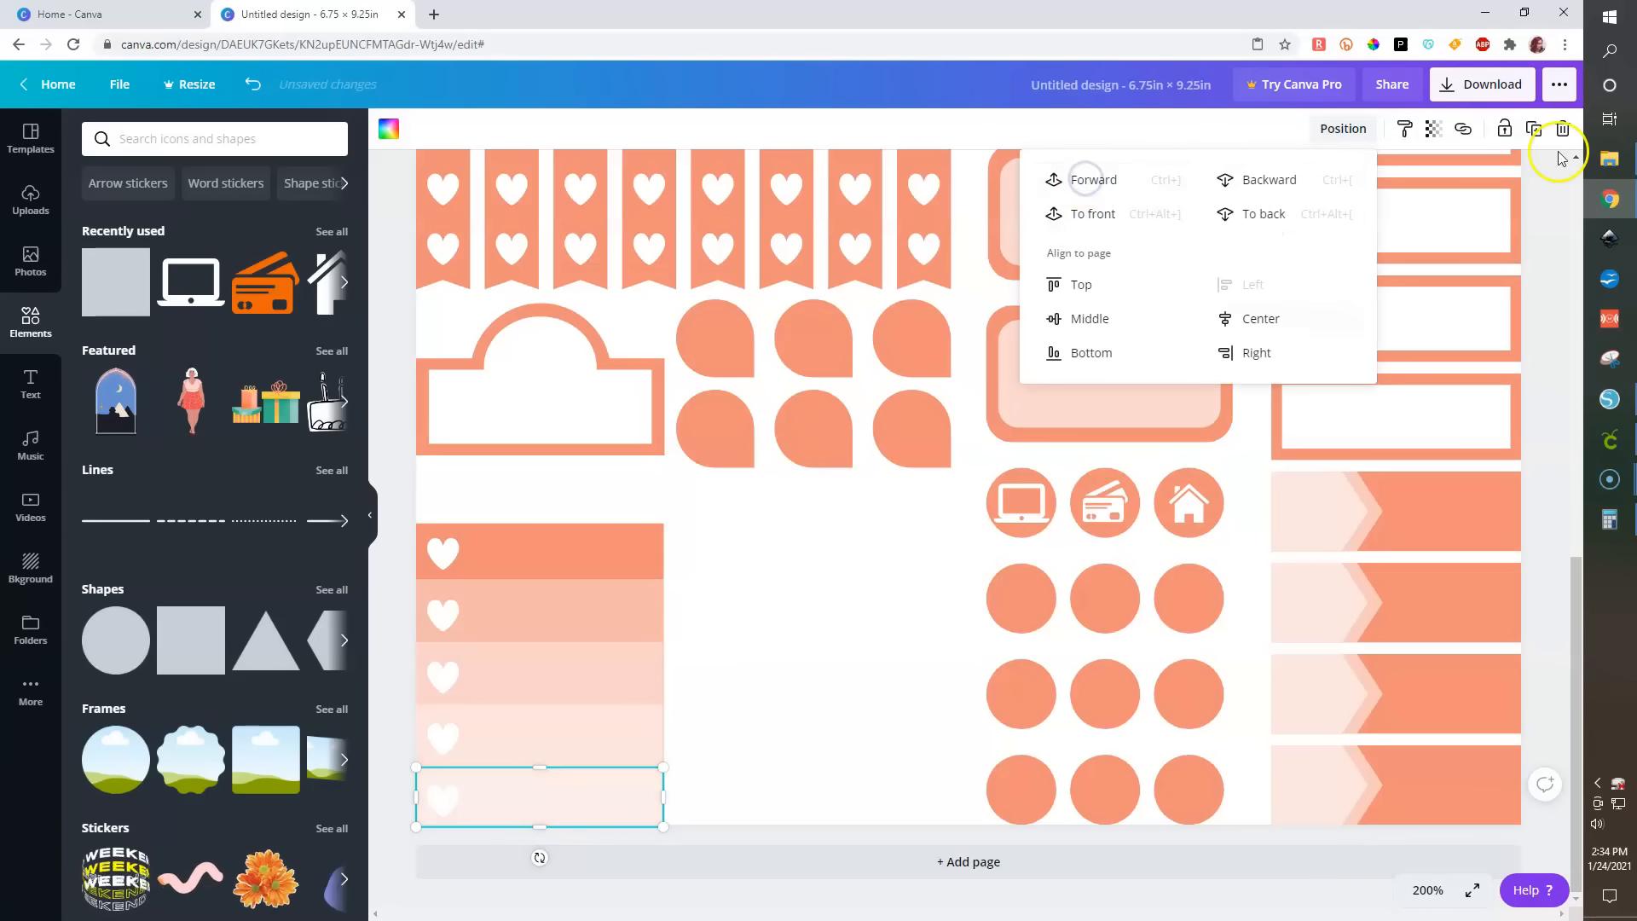
left_click(1434, 130)
left_click_drag(1316, 173, 1309, 175)
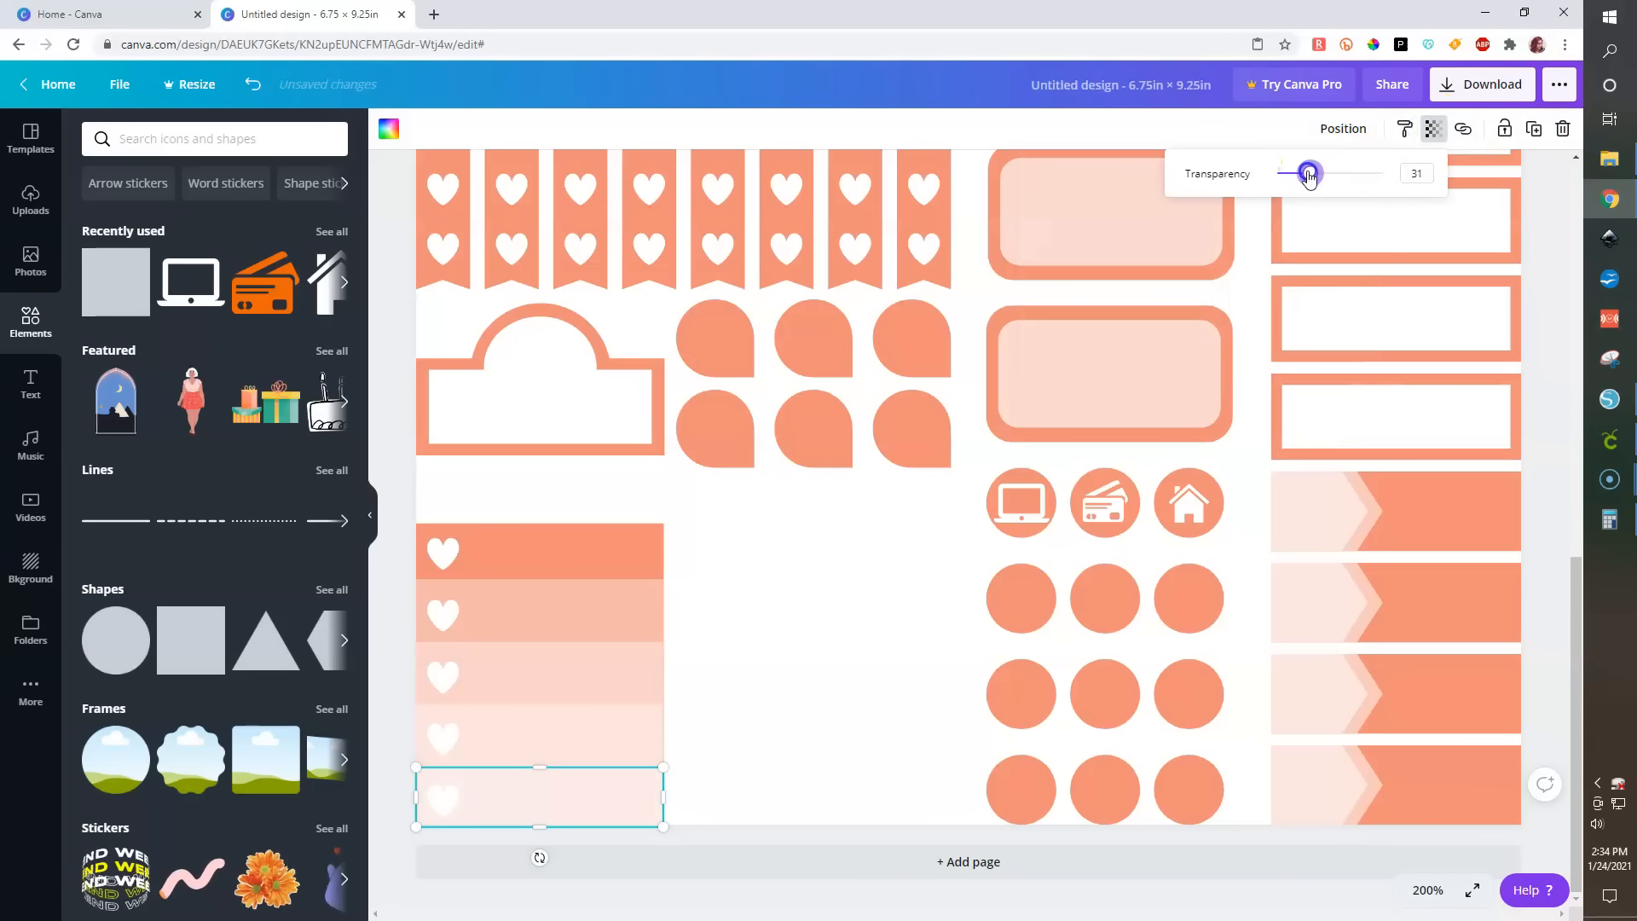
- Send the strip starting at the second band and the strip starting at the third band to the back
left_click(580, 735)
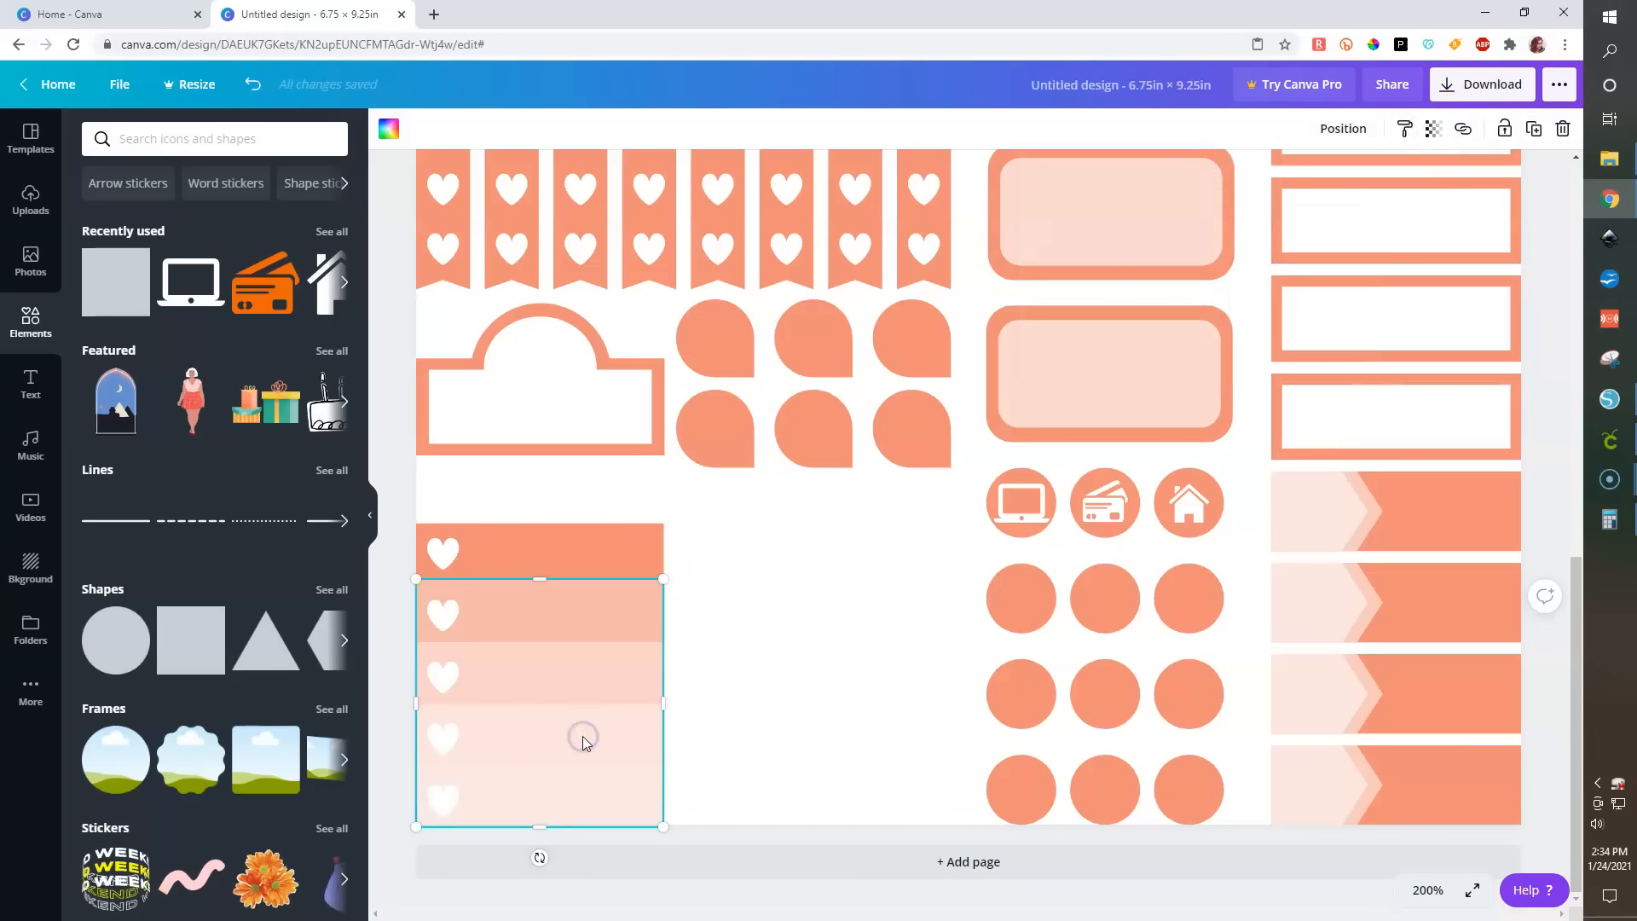
left_click(588, 612)
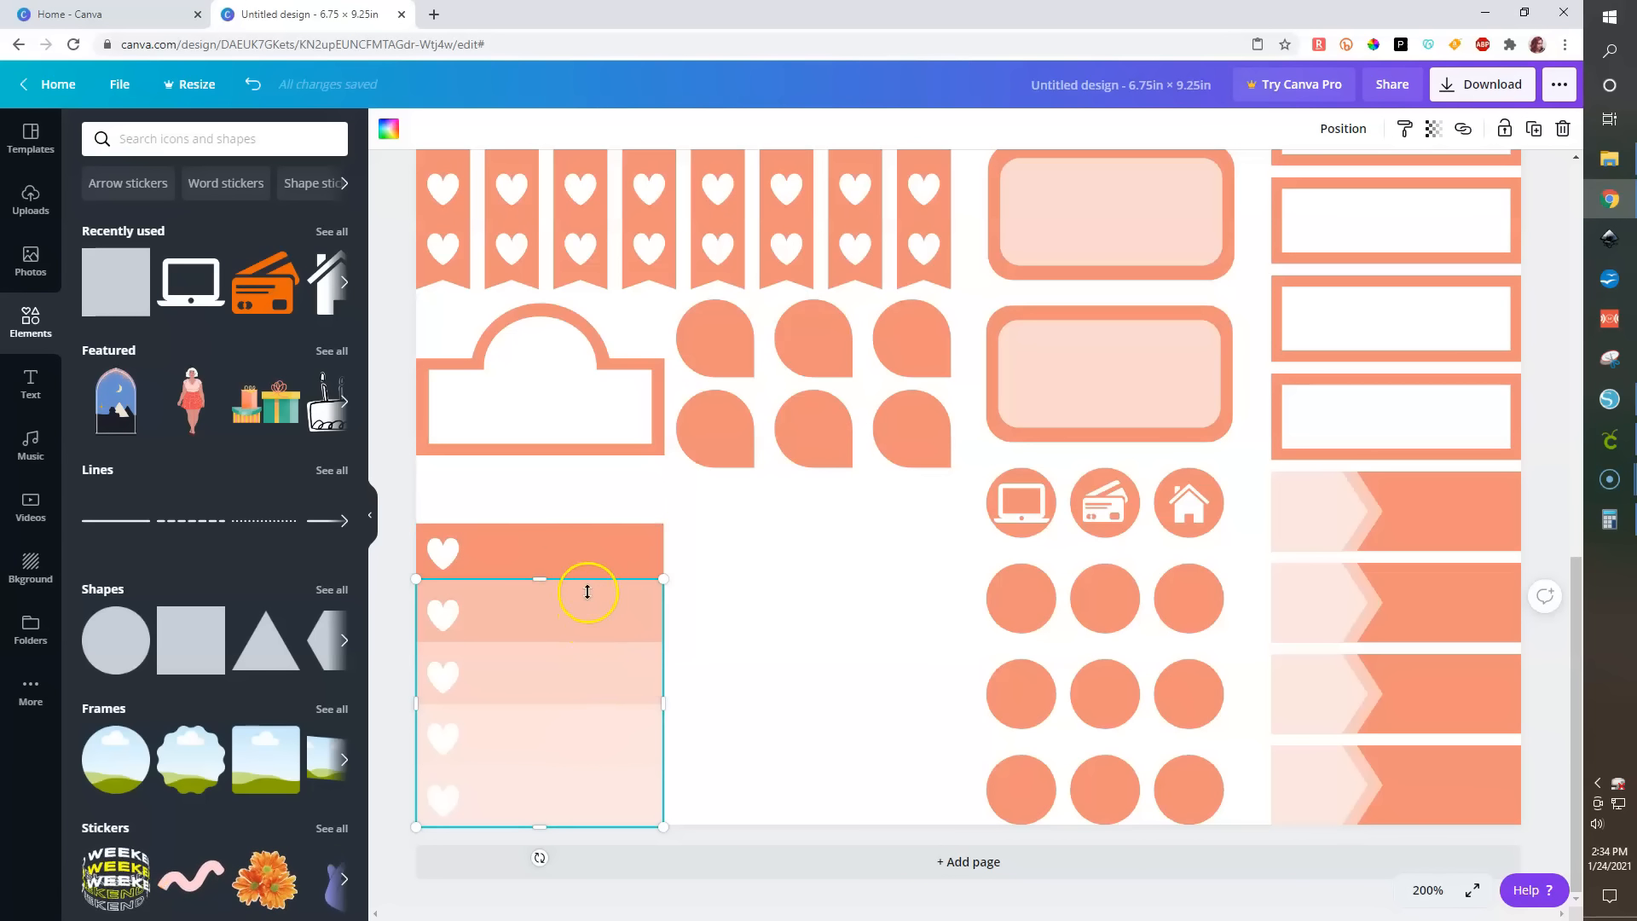
left_click(1344, 127)
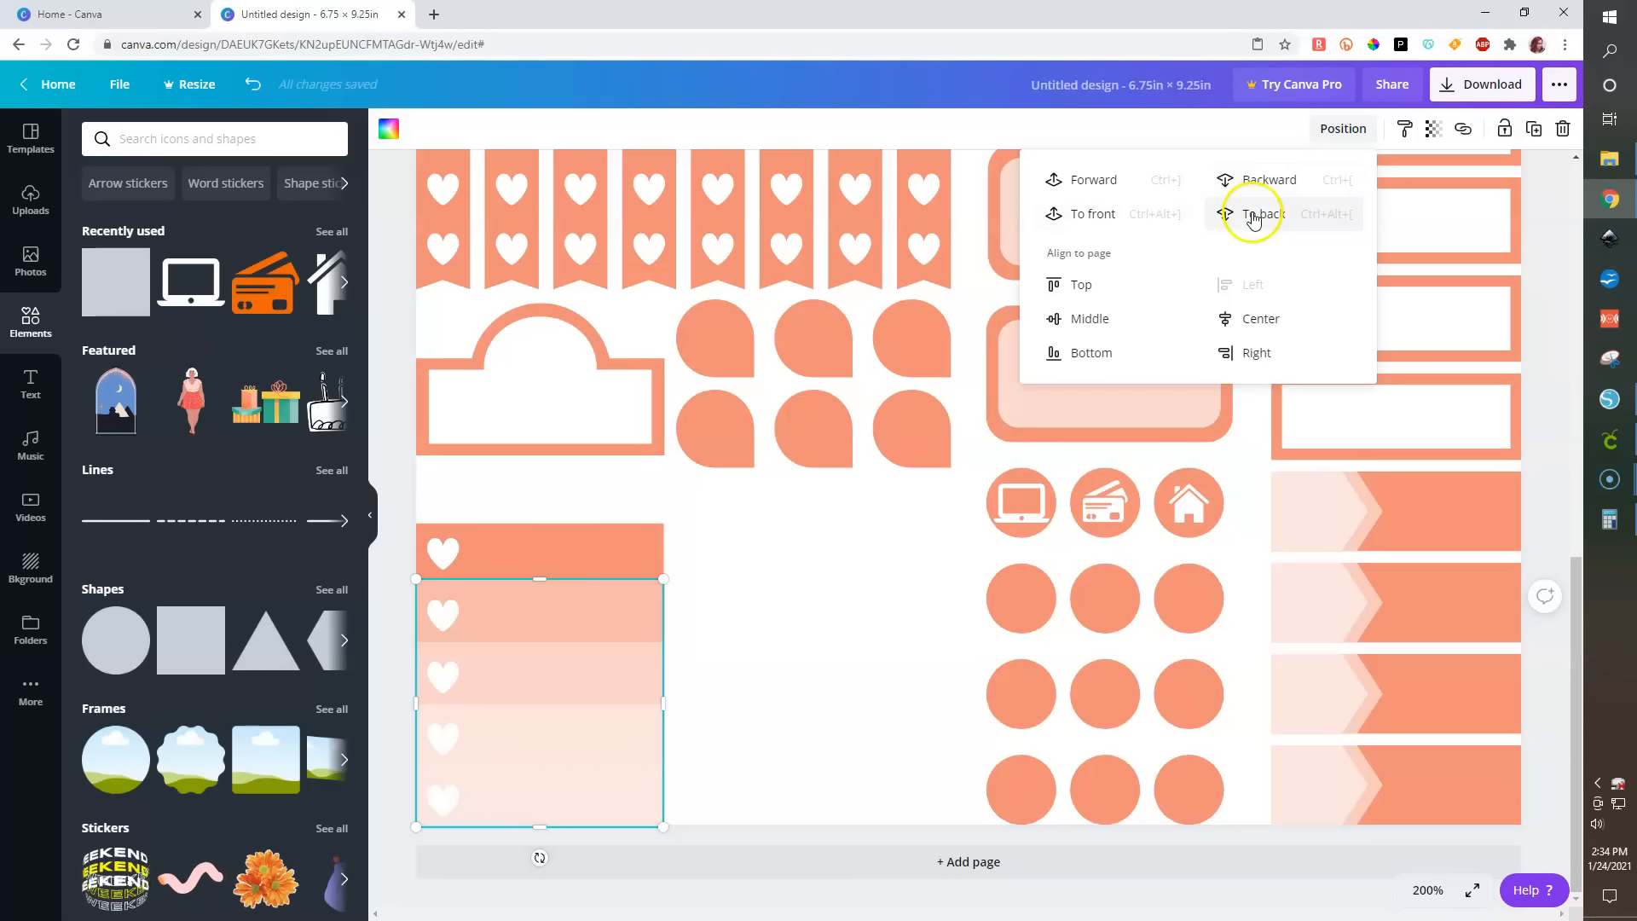
left_click(1254, 216)
left_click(604, 670)
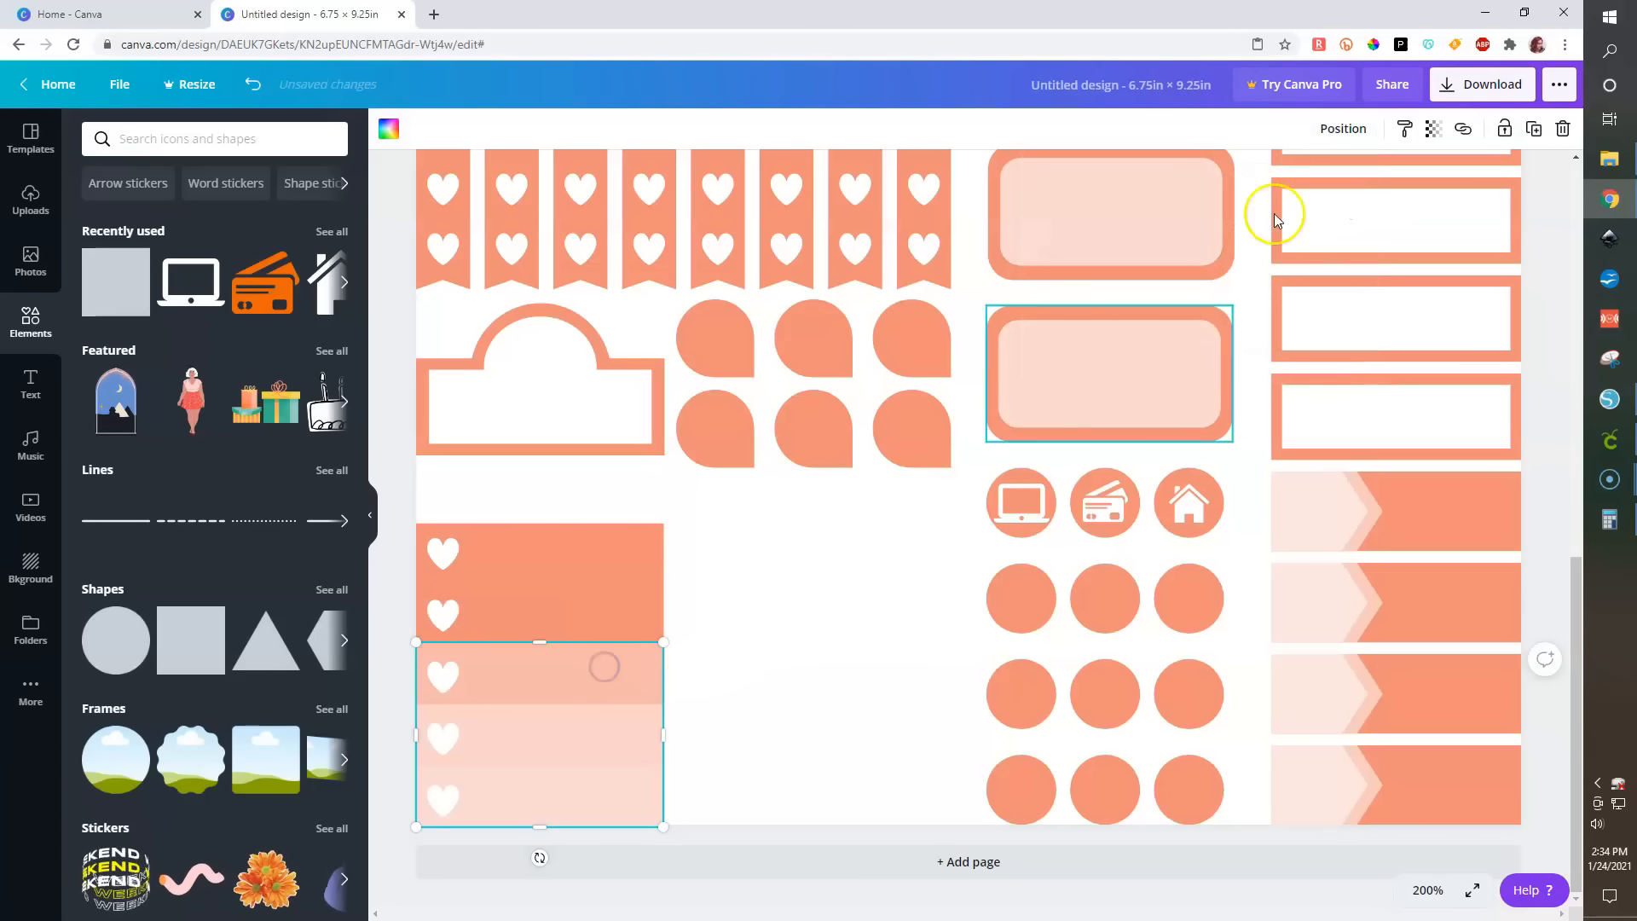
left_click(1344, 128)
left_click(1258, 217)
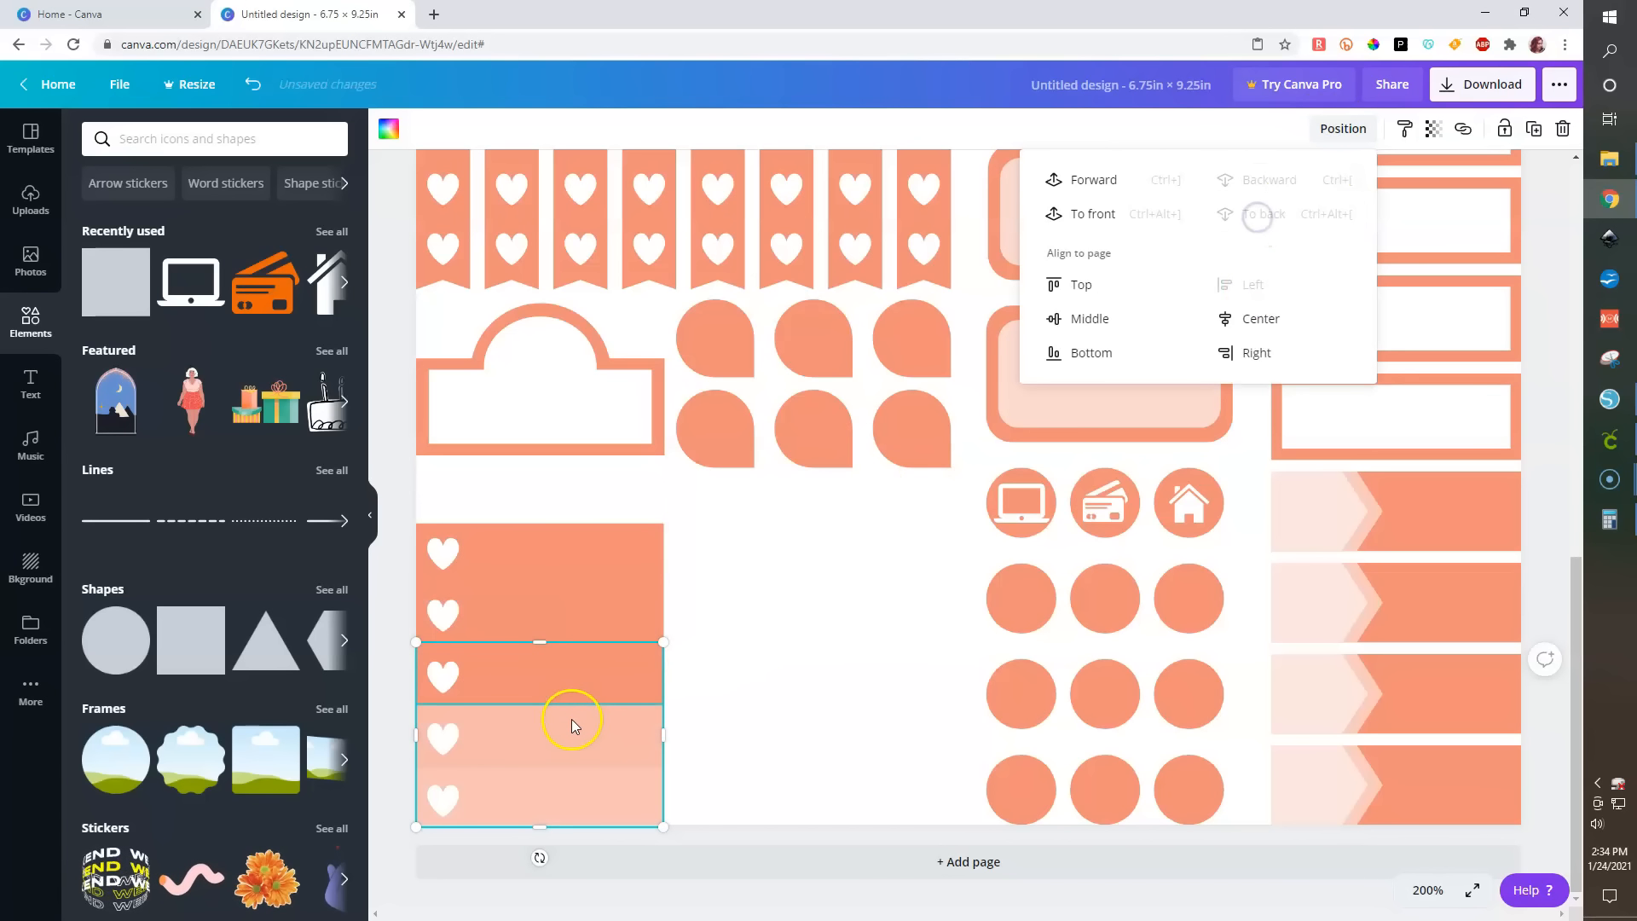
- Send the strip covering the lower two bands backward one level
left_click(571, 720)
left_click(1433, 129)
left_click(504, 808)
left_click(1335, 129)
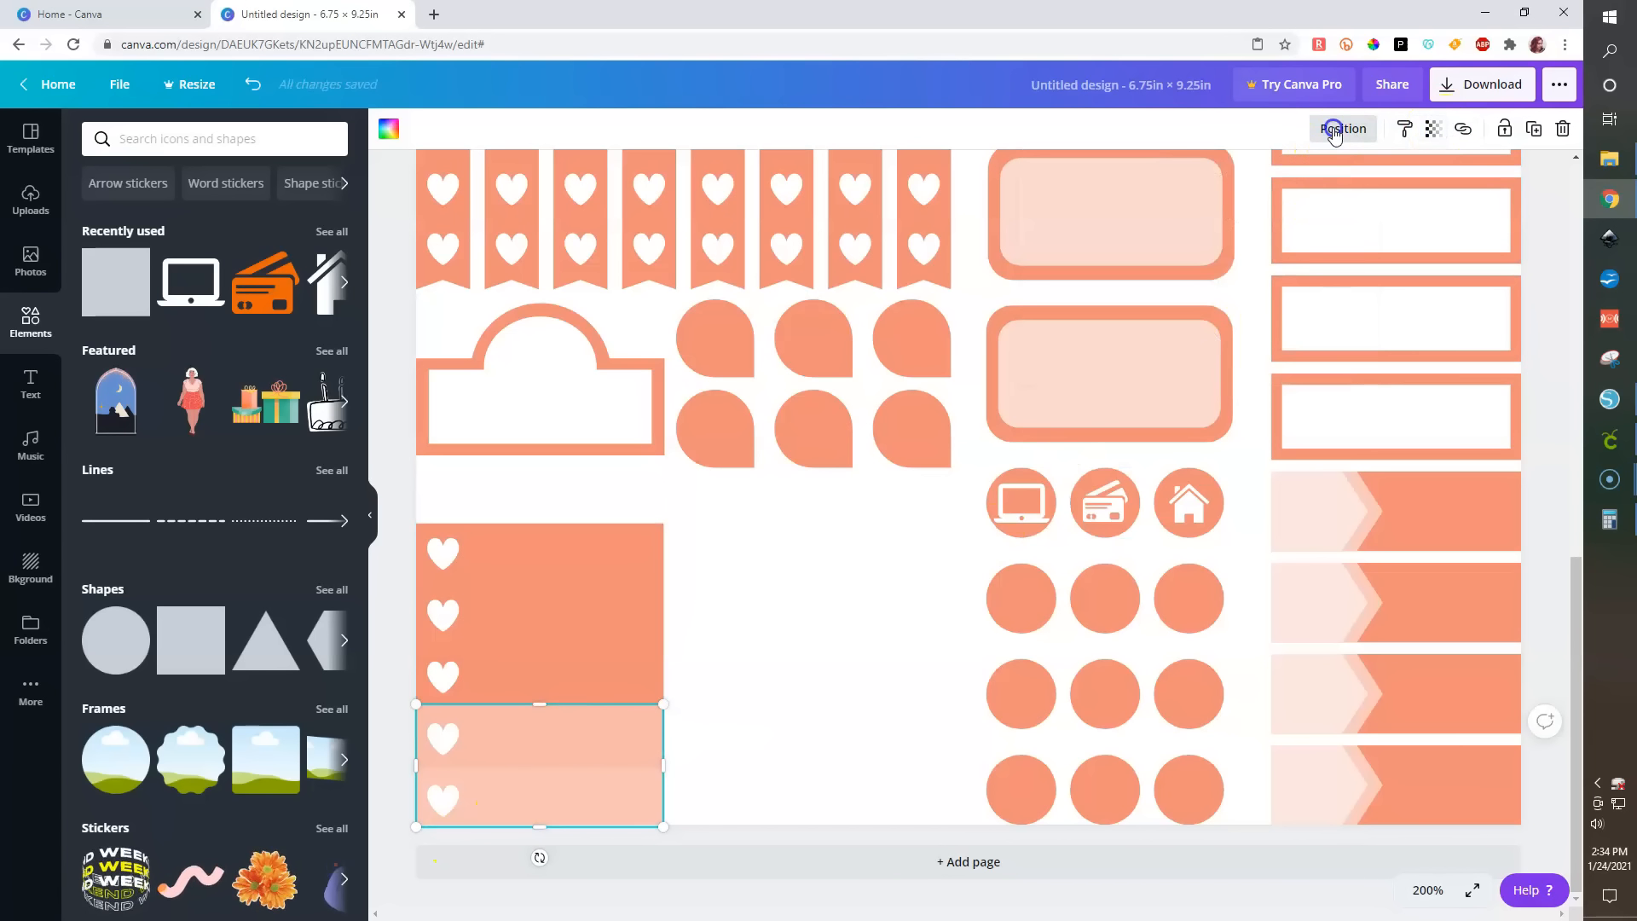
left_click(1265, 181)
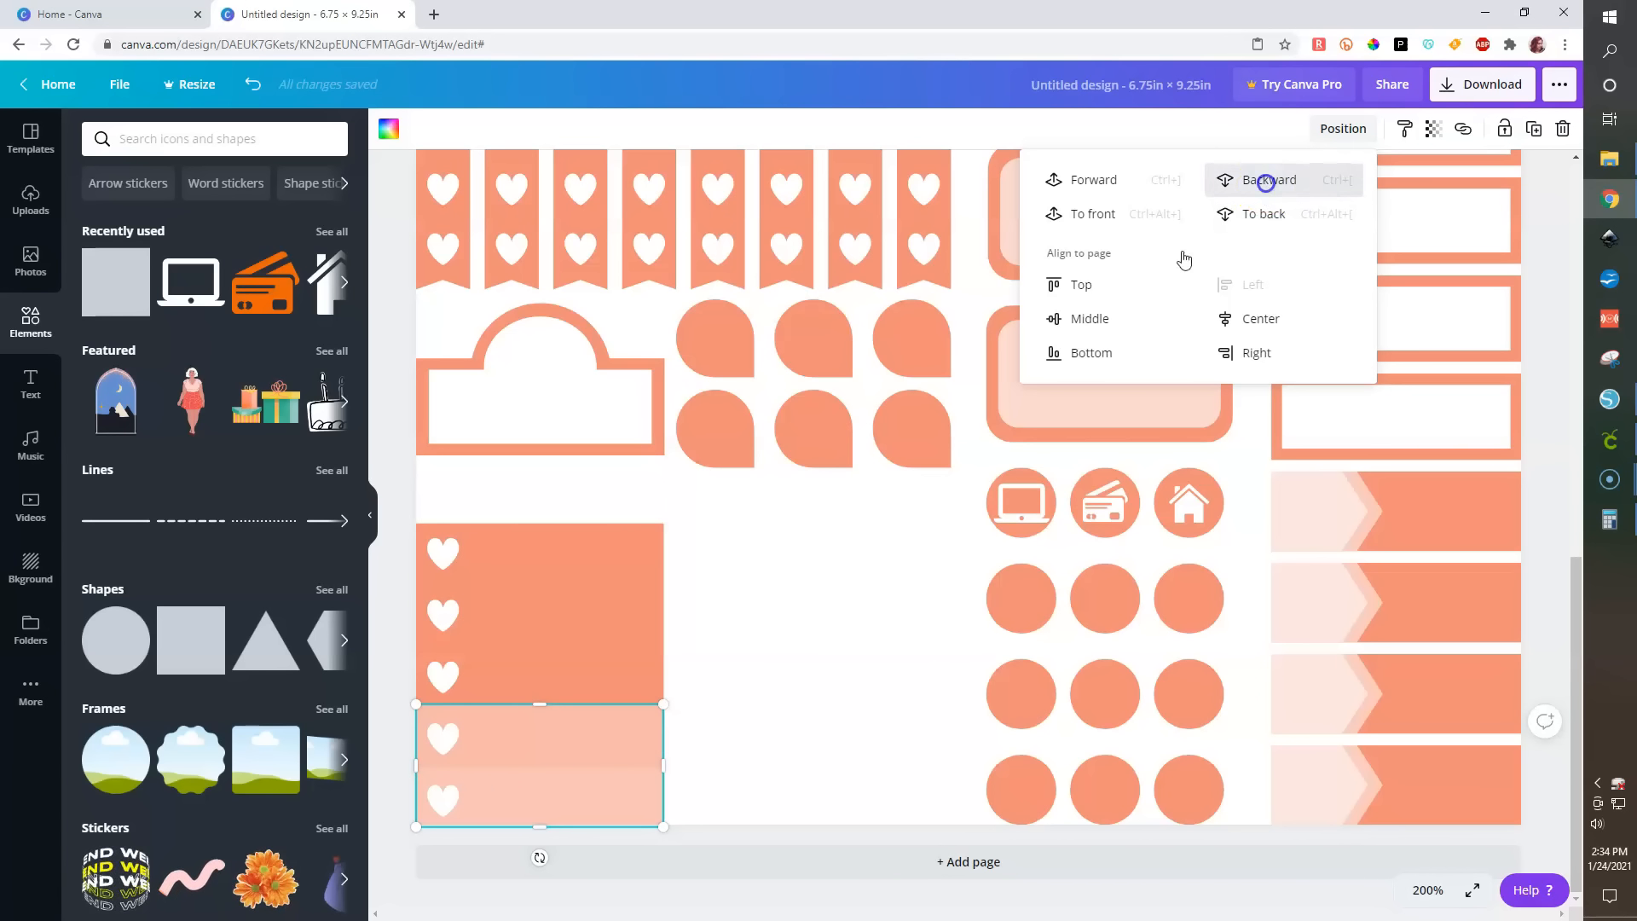
left_click(776, 807)
- Set the transparency of the strip covering the lower two bands to 16
left_click(530, 803)
left_click(1436, 133)
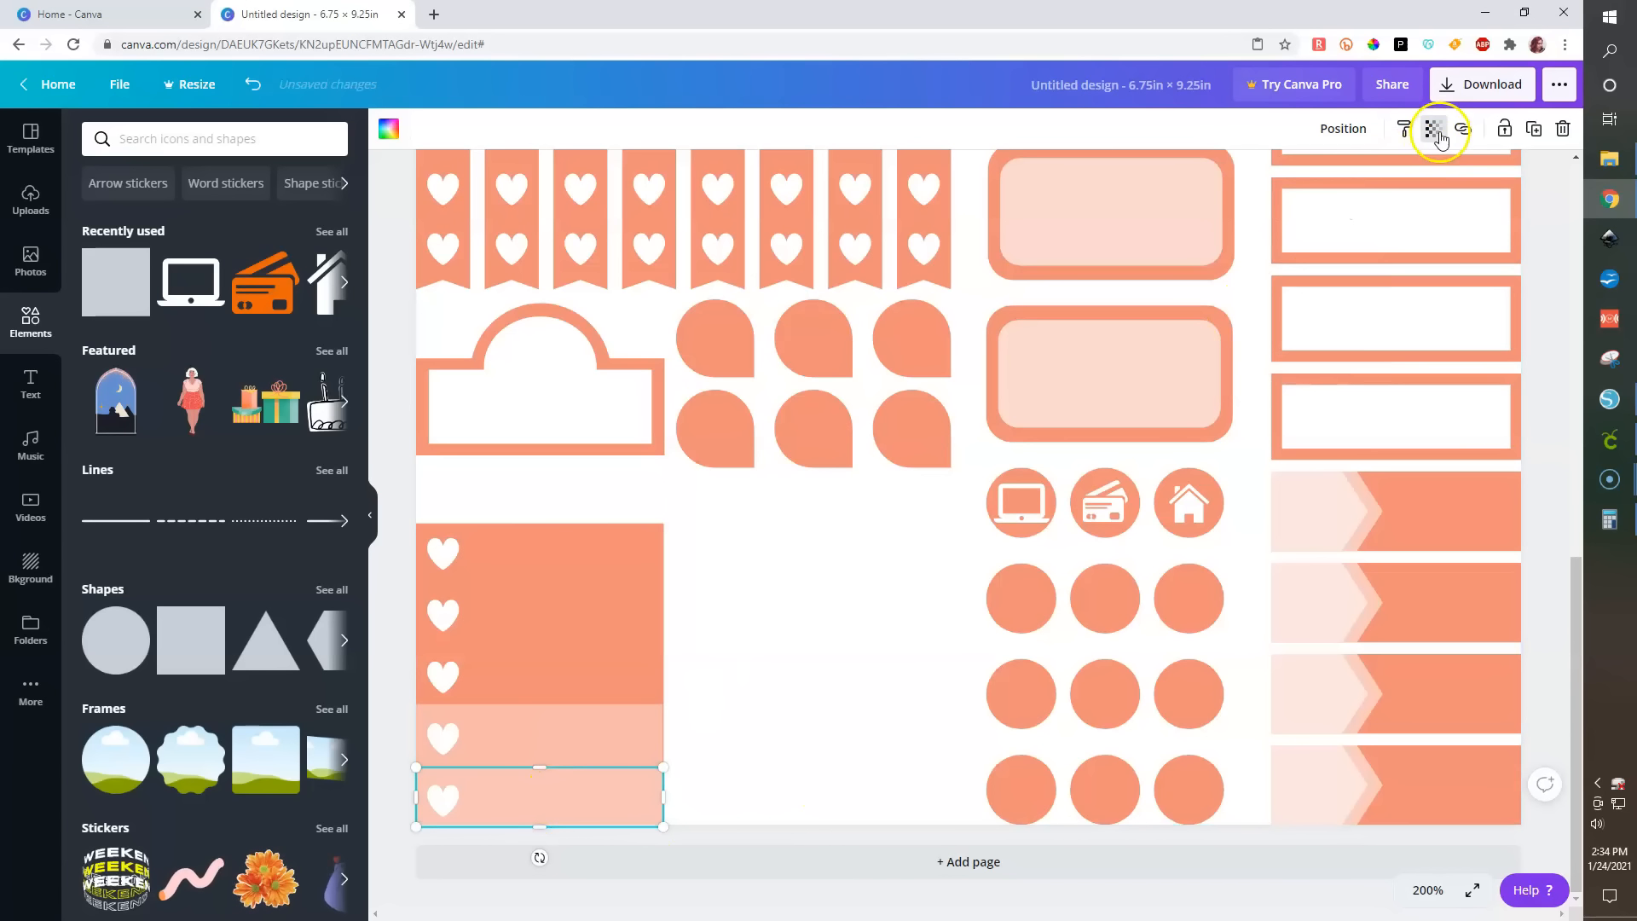
left_click(595, 723, "shift")
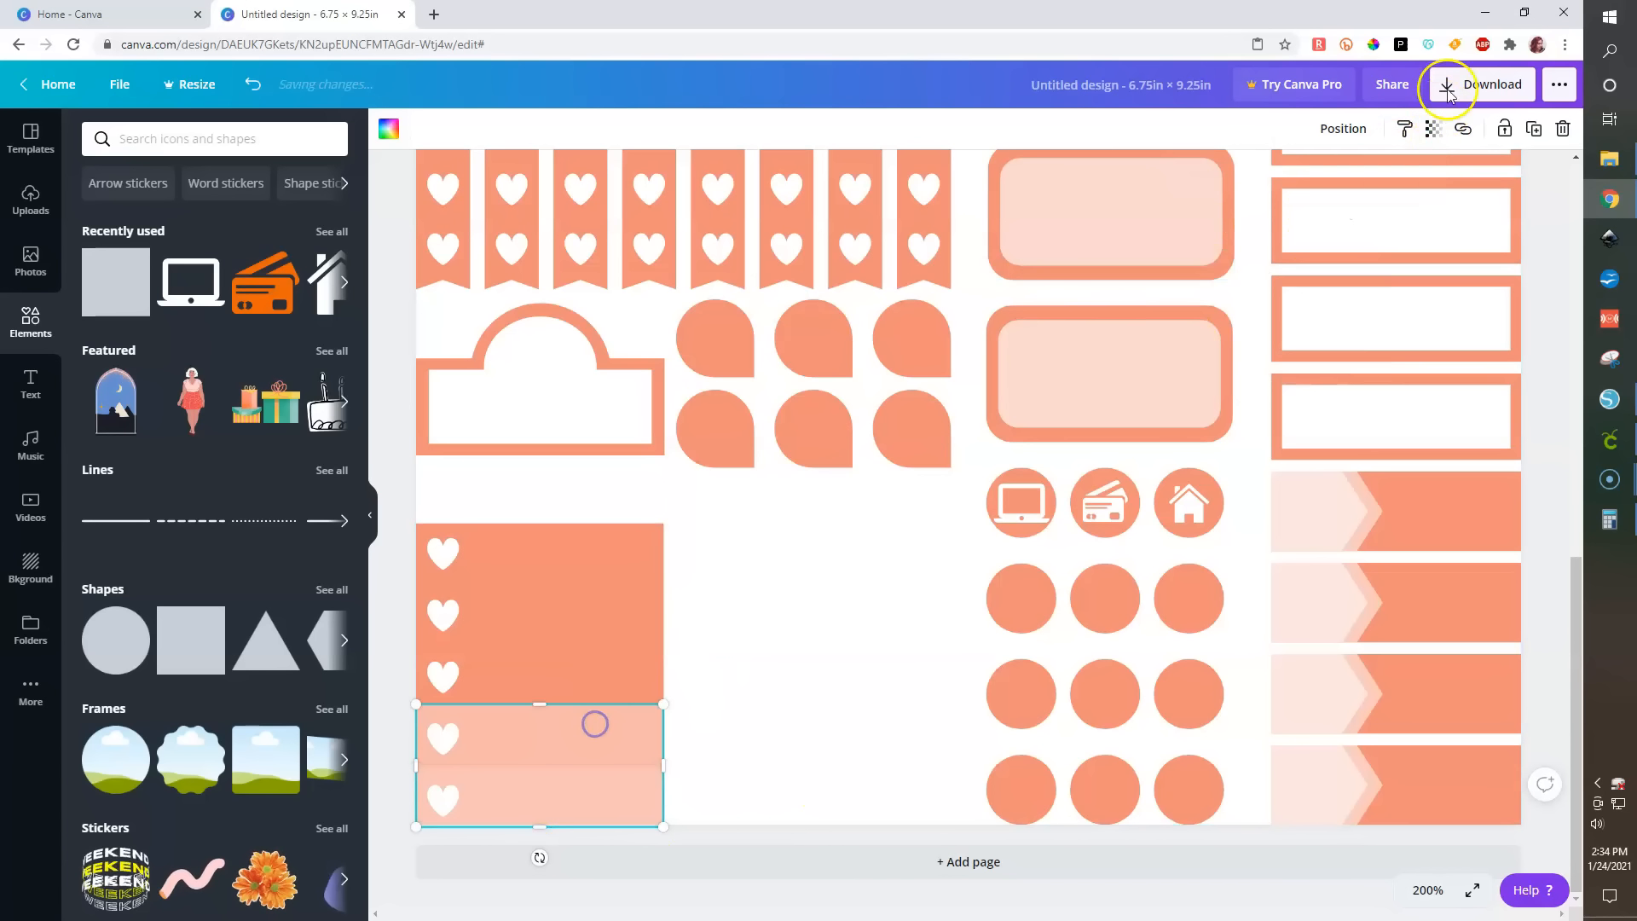
left_click(1435, 128)
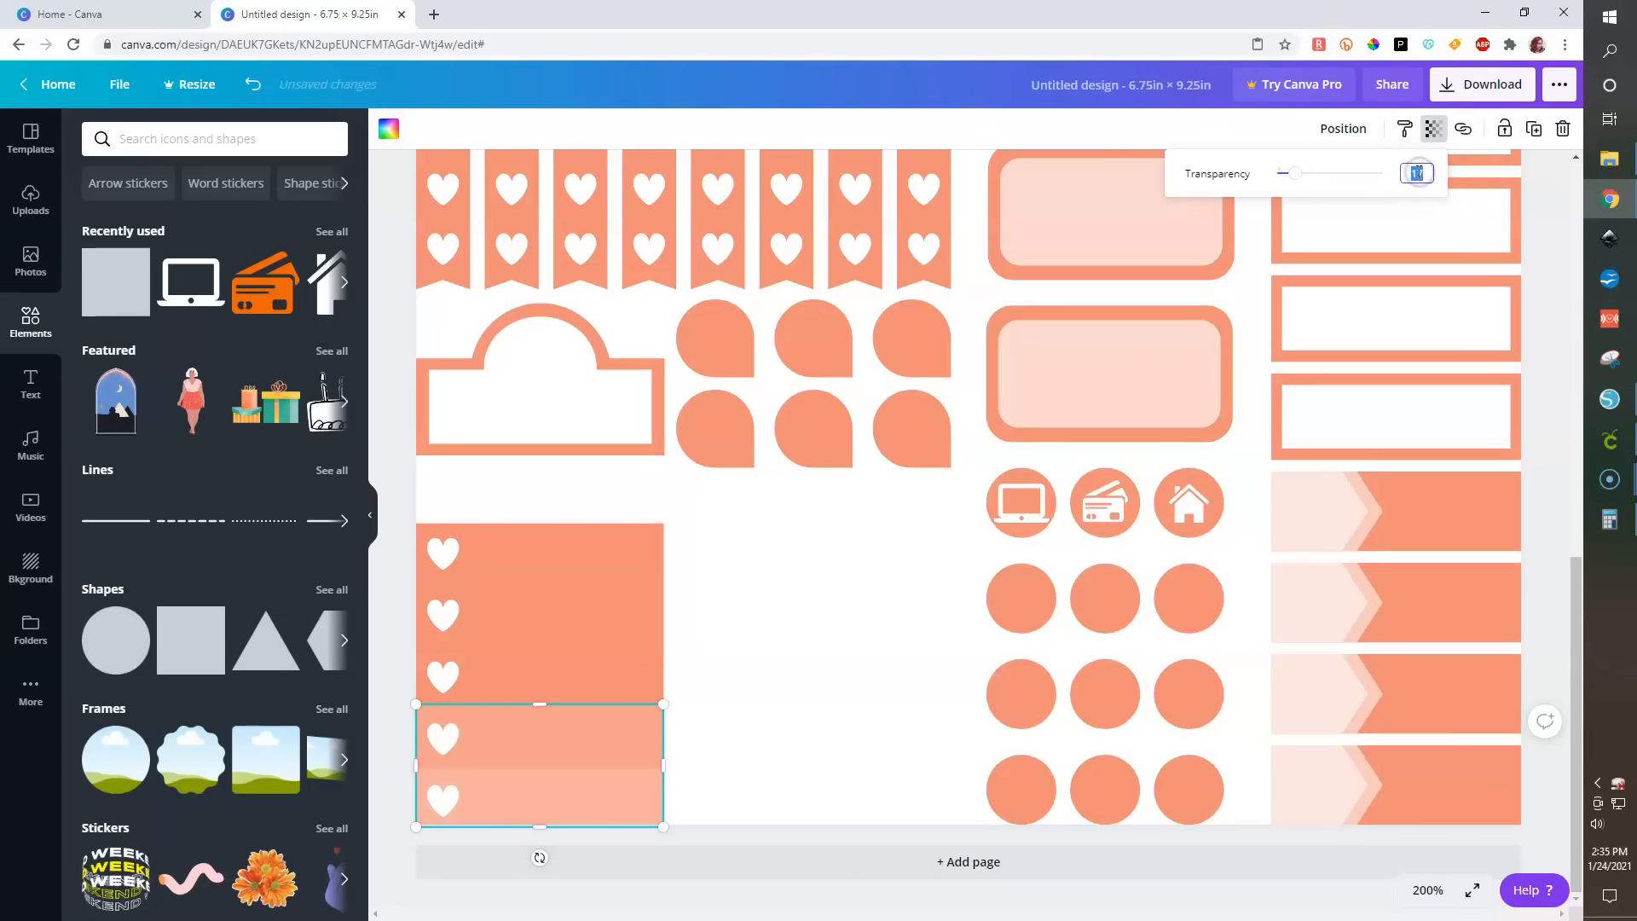
left_click(365, 674)
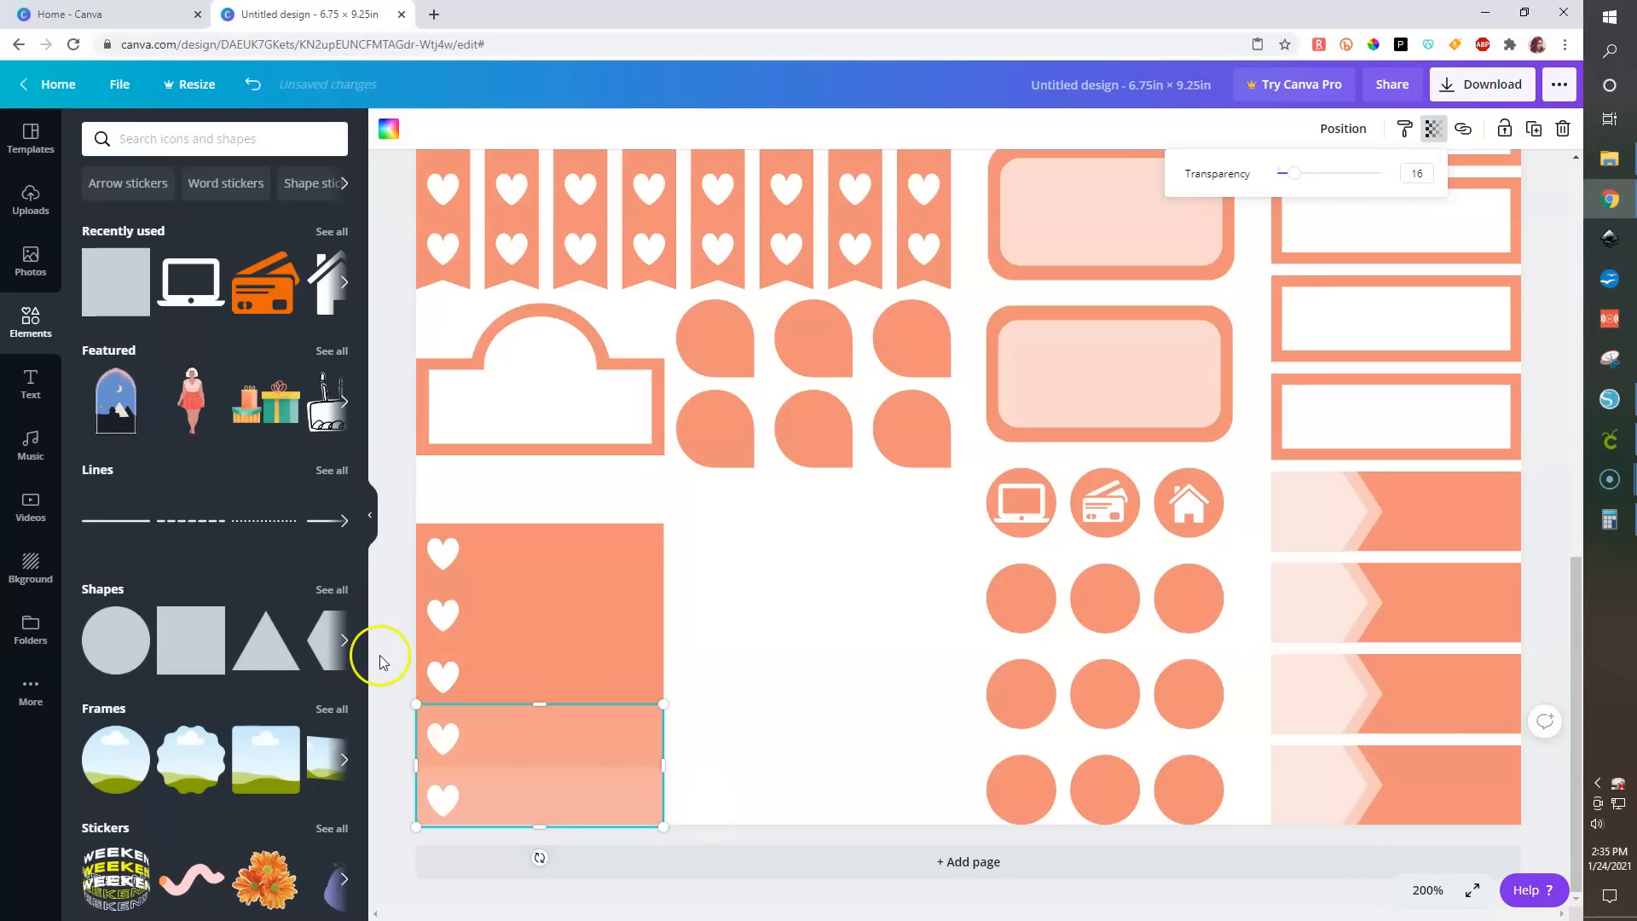
- Send the full five-band heart strip backward one level
left_click(507, 627)
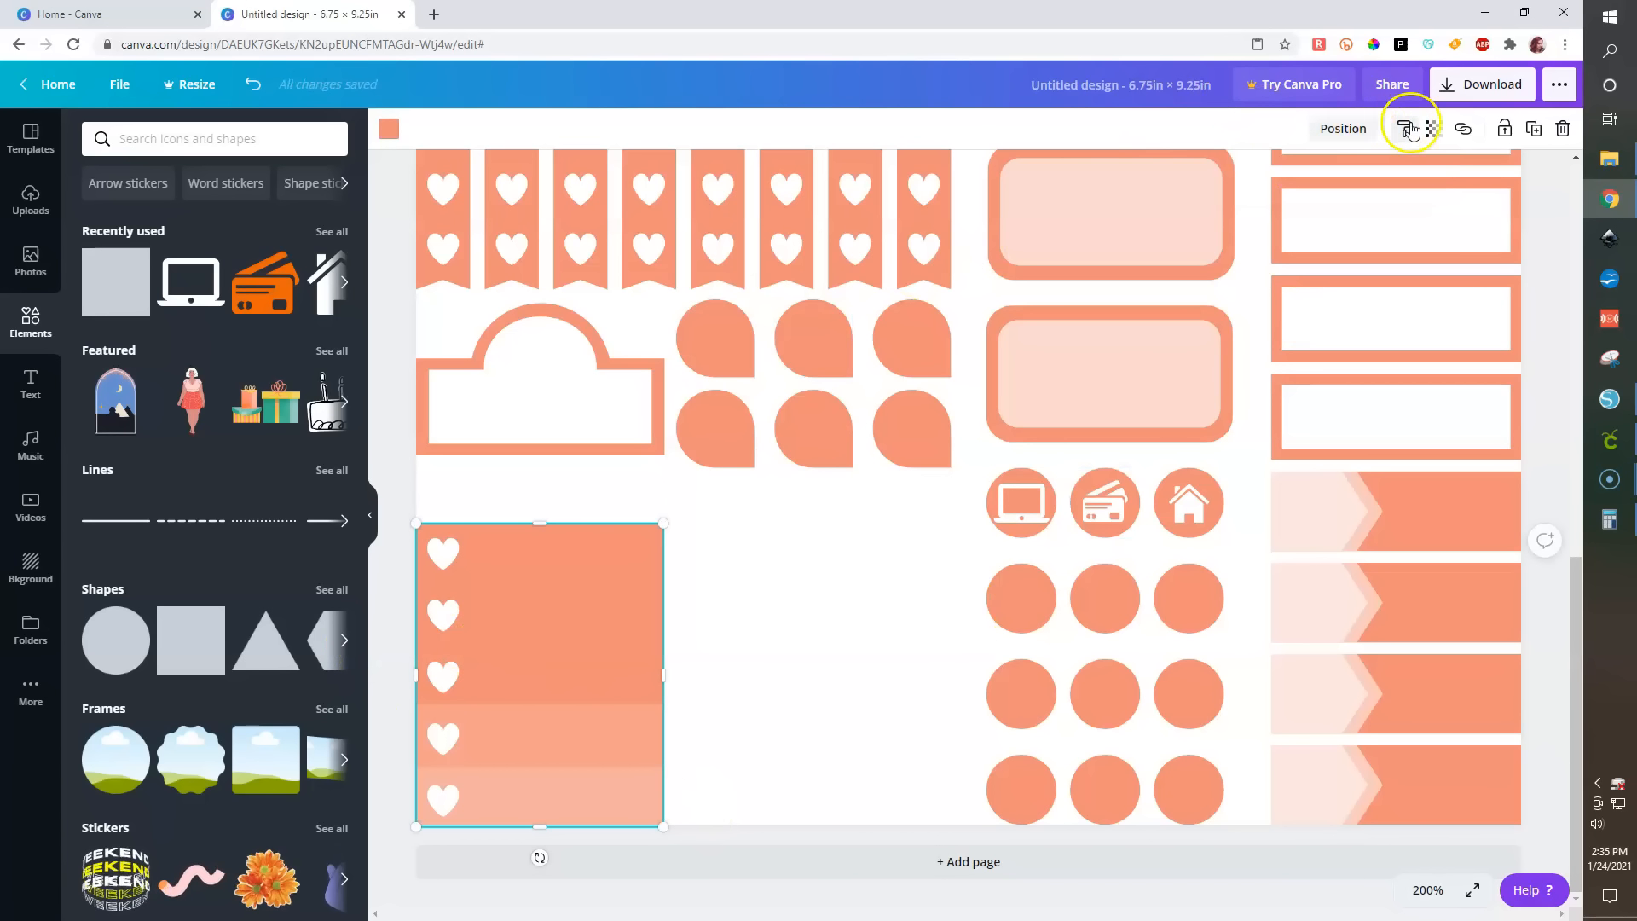
left_click(1345, 128)
left_click(1268, 181)
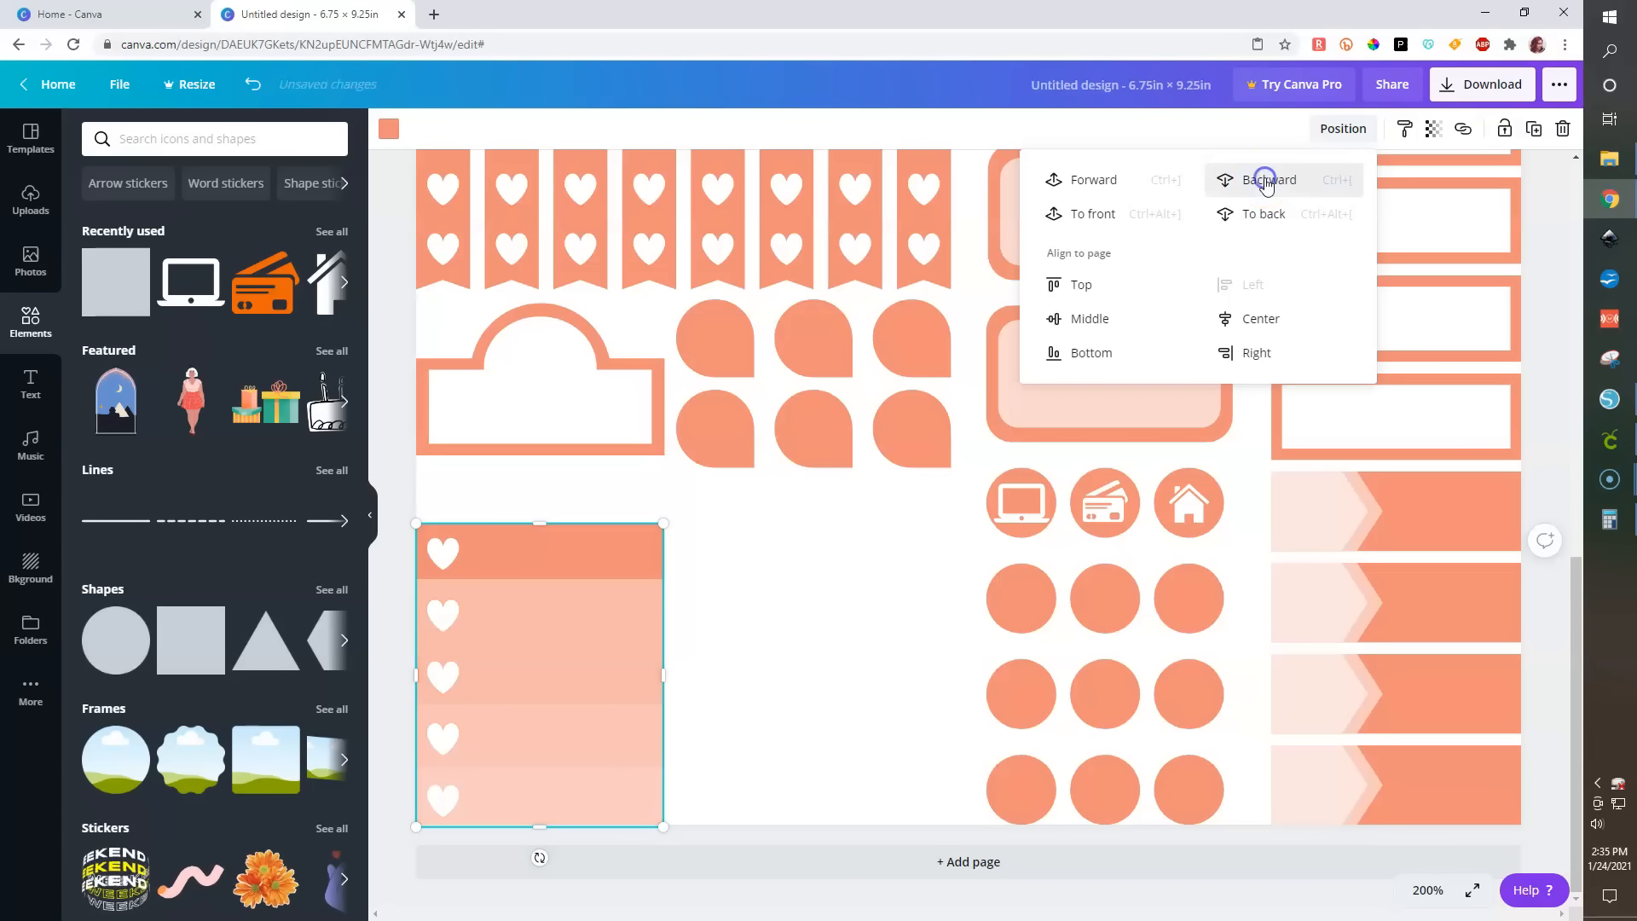
- Open the transparency setting of the strip starting at the second band
left_click(642, 584)
left_click(460, 650)
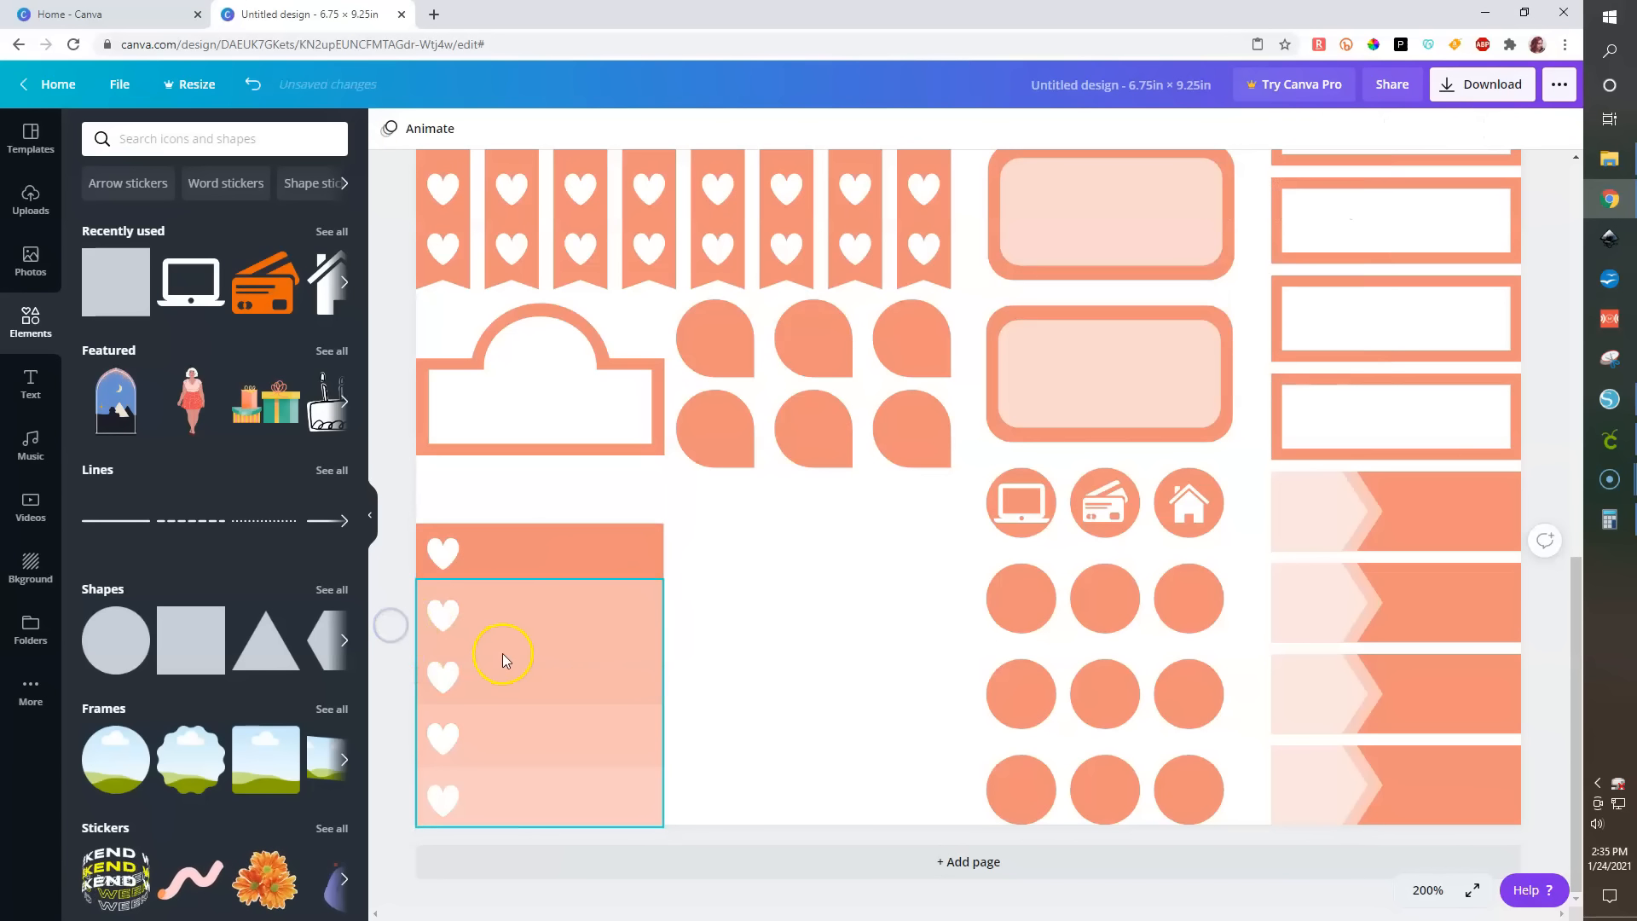
left_click(1459, 130)
left_click(1433, 128)
left_click(1407, 174)
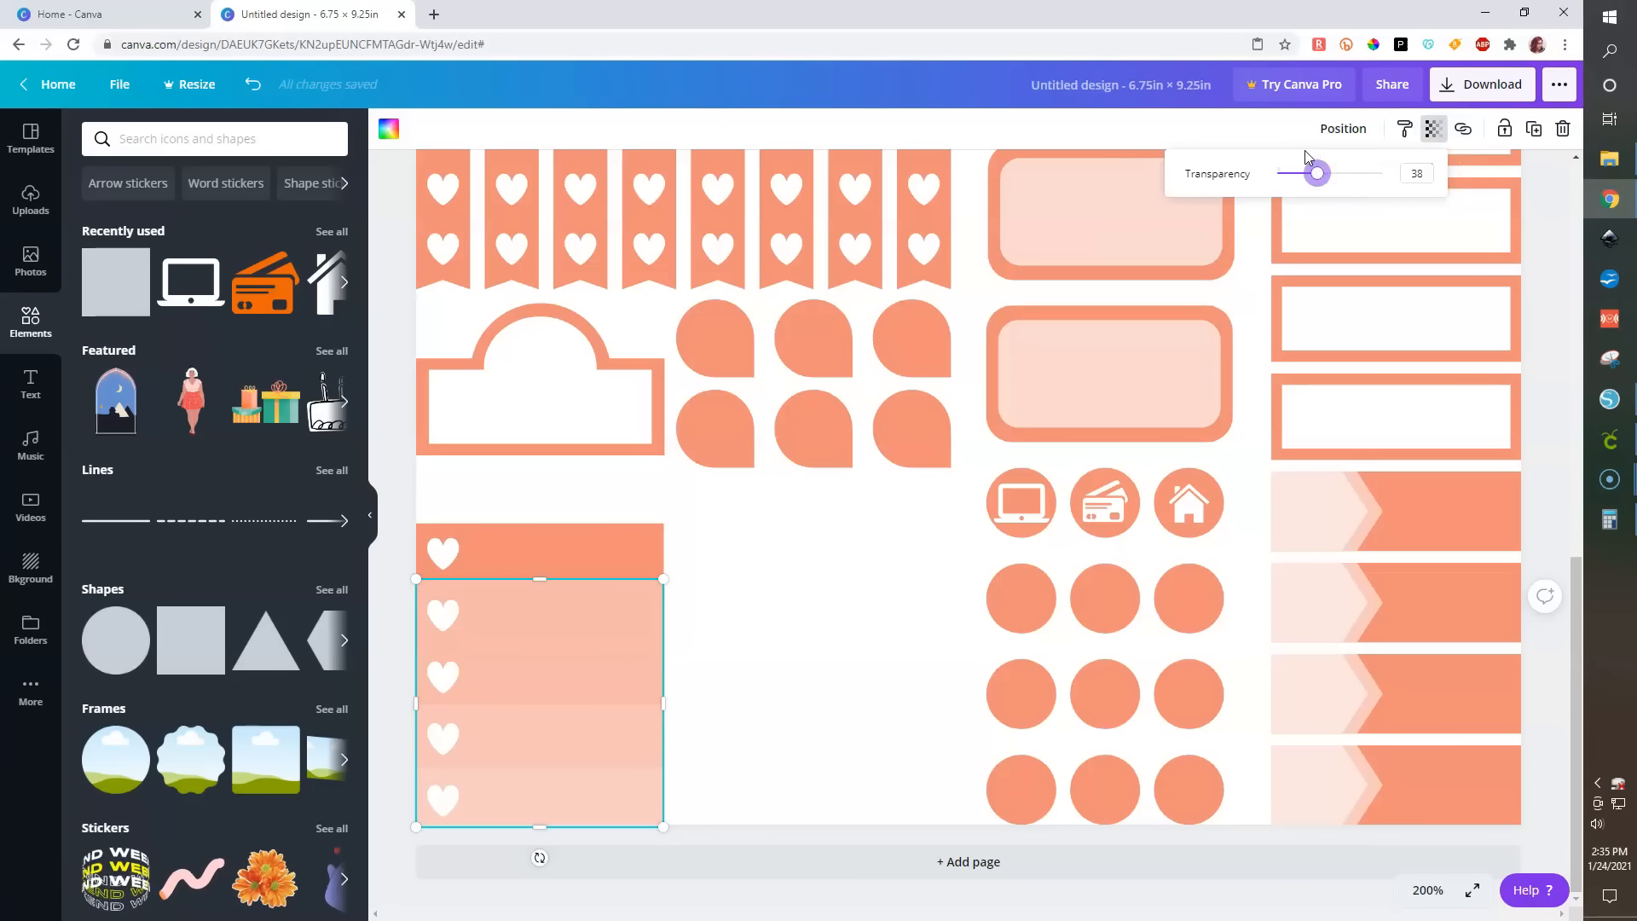
left_click(401, 652)
- Send the full five-band heart strip to the back
left_click(544, 549)
left_click(576, 660)
left_click(550, 542)
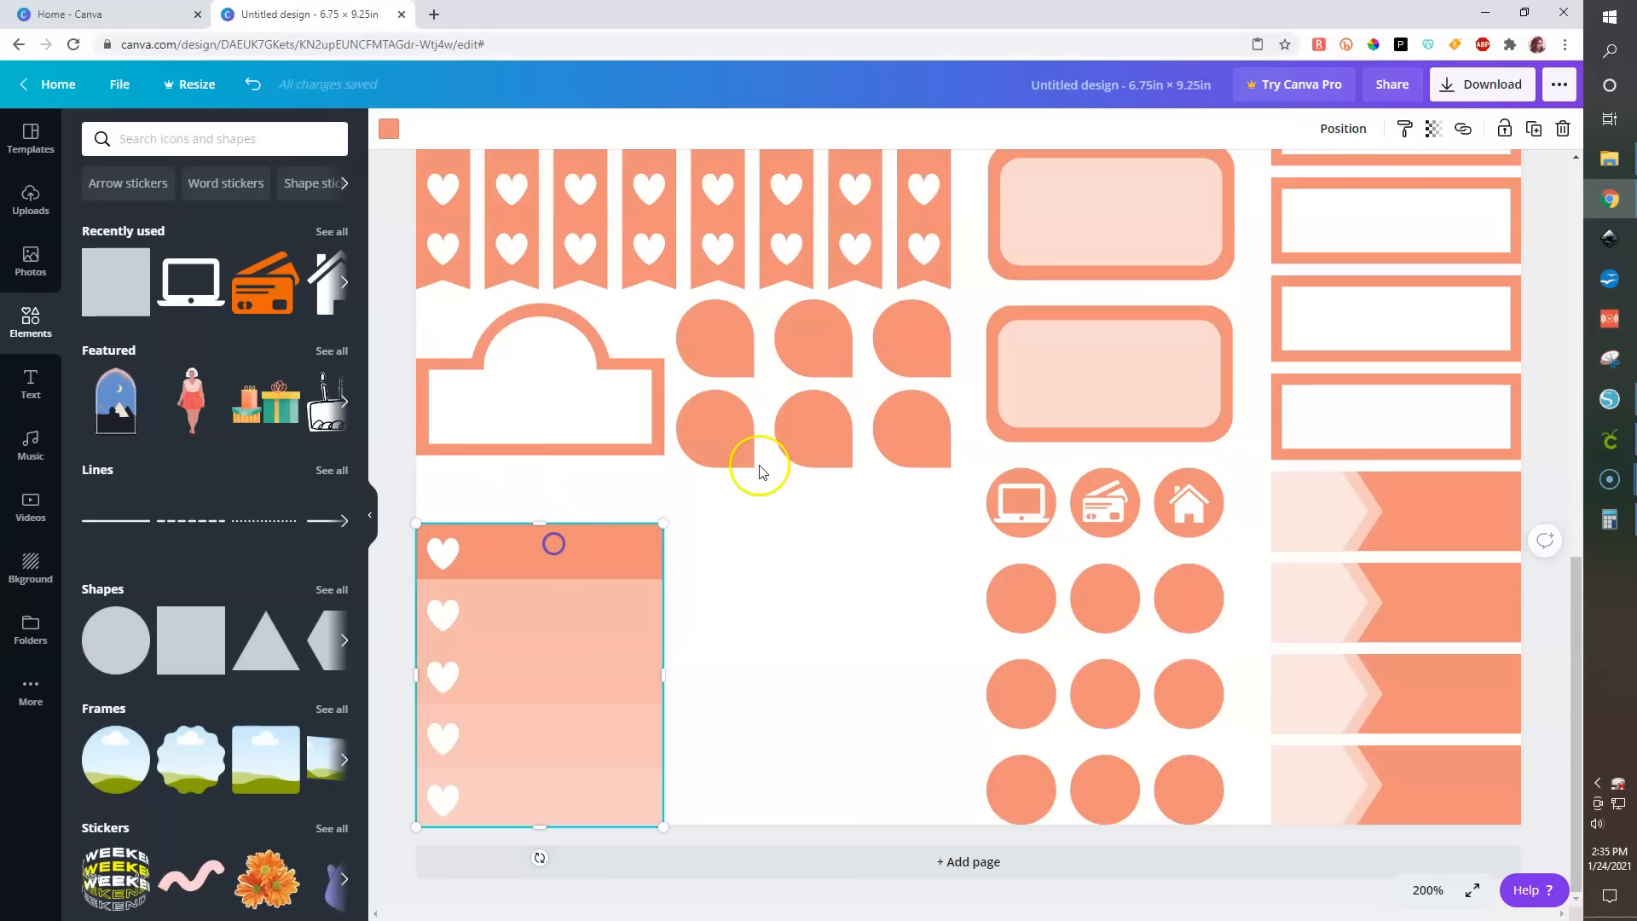
left_click(1345, 128)
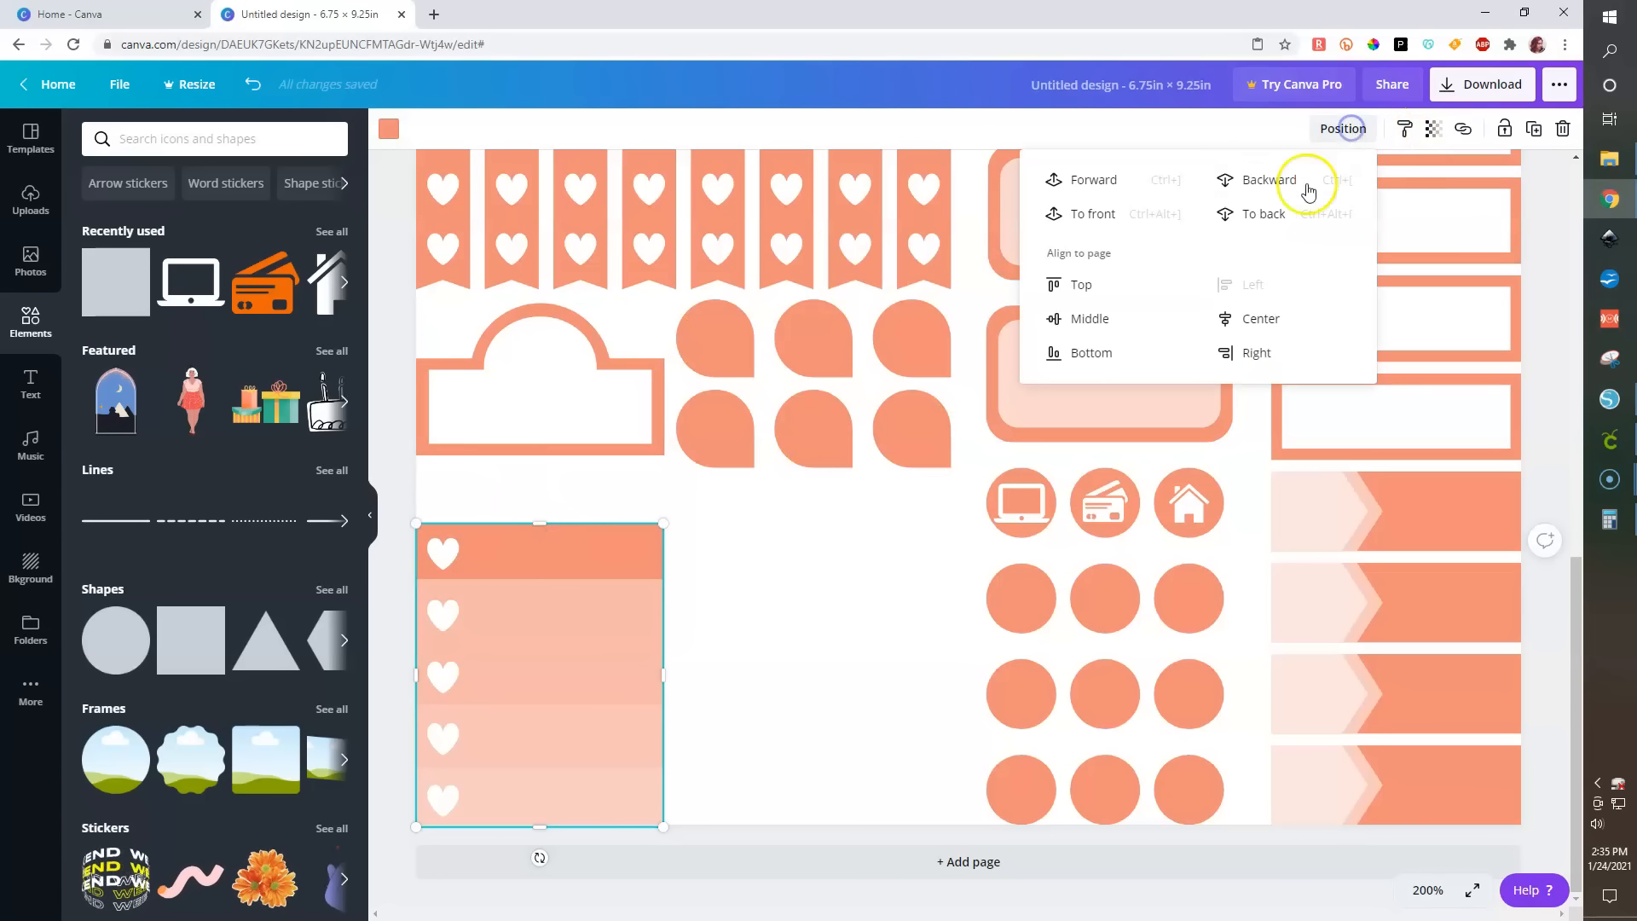
left_click(1262, 213)
- Send the strip starting at the second band backward one level
left_click(580, 662)
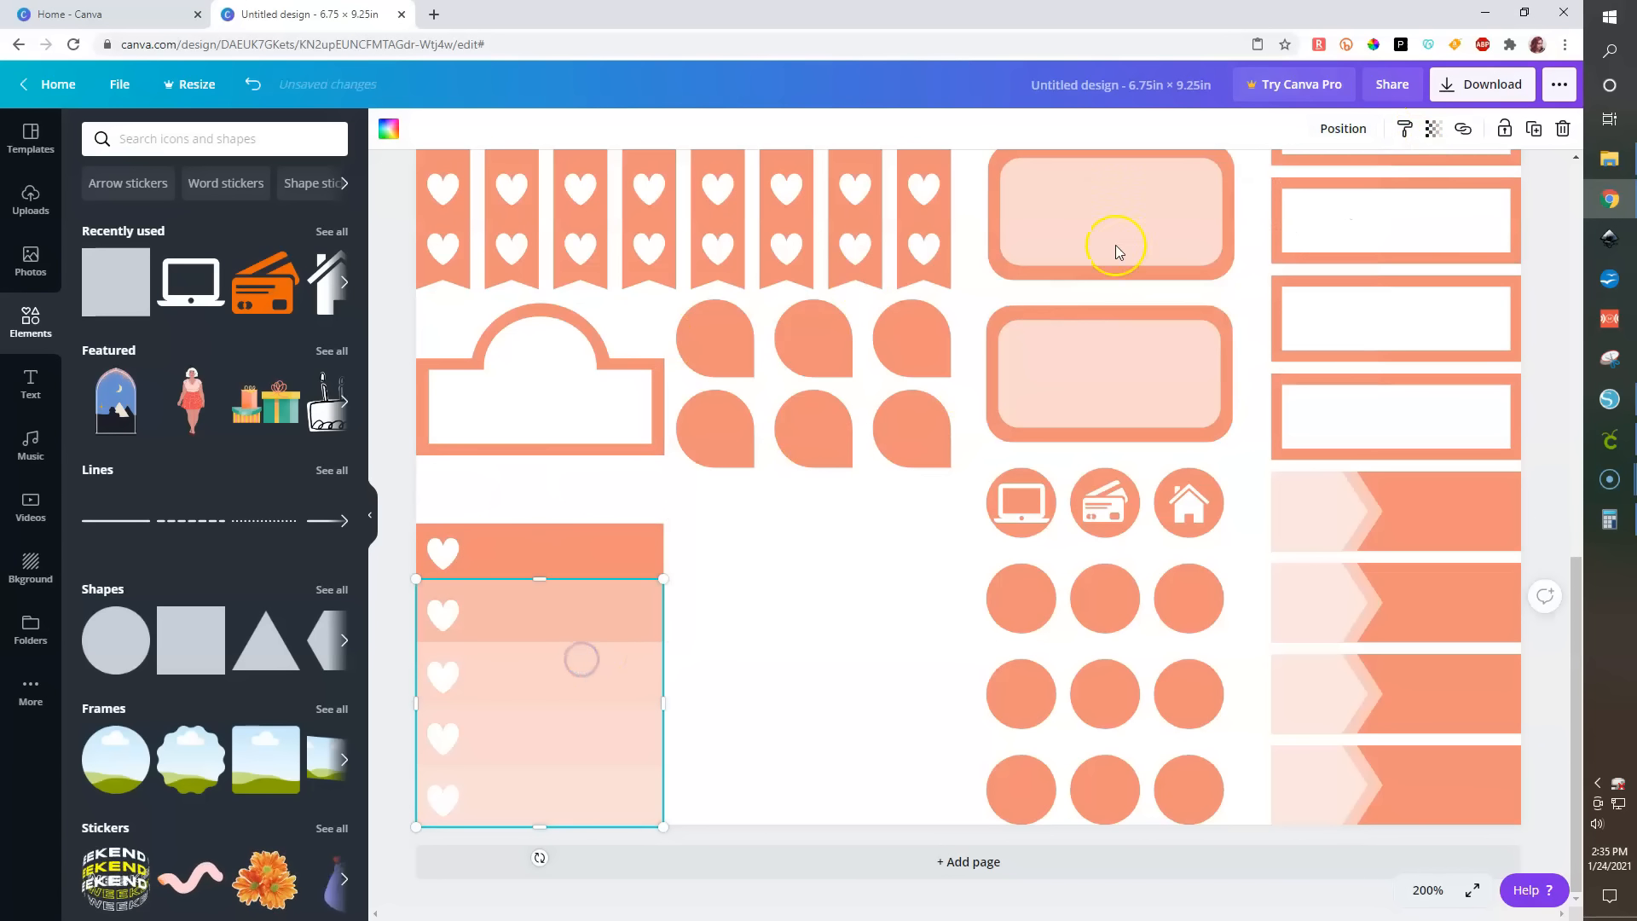
left_click(1344, 128)
left_click(1259, 179)
- Set the transparency of the strip starting at the third band to 16
left_click(572, 674)
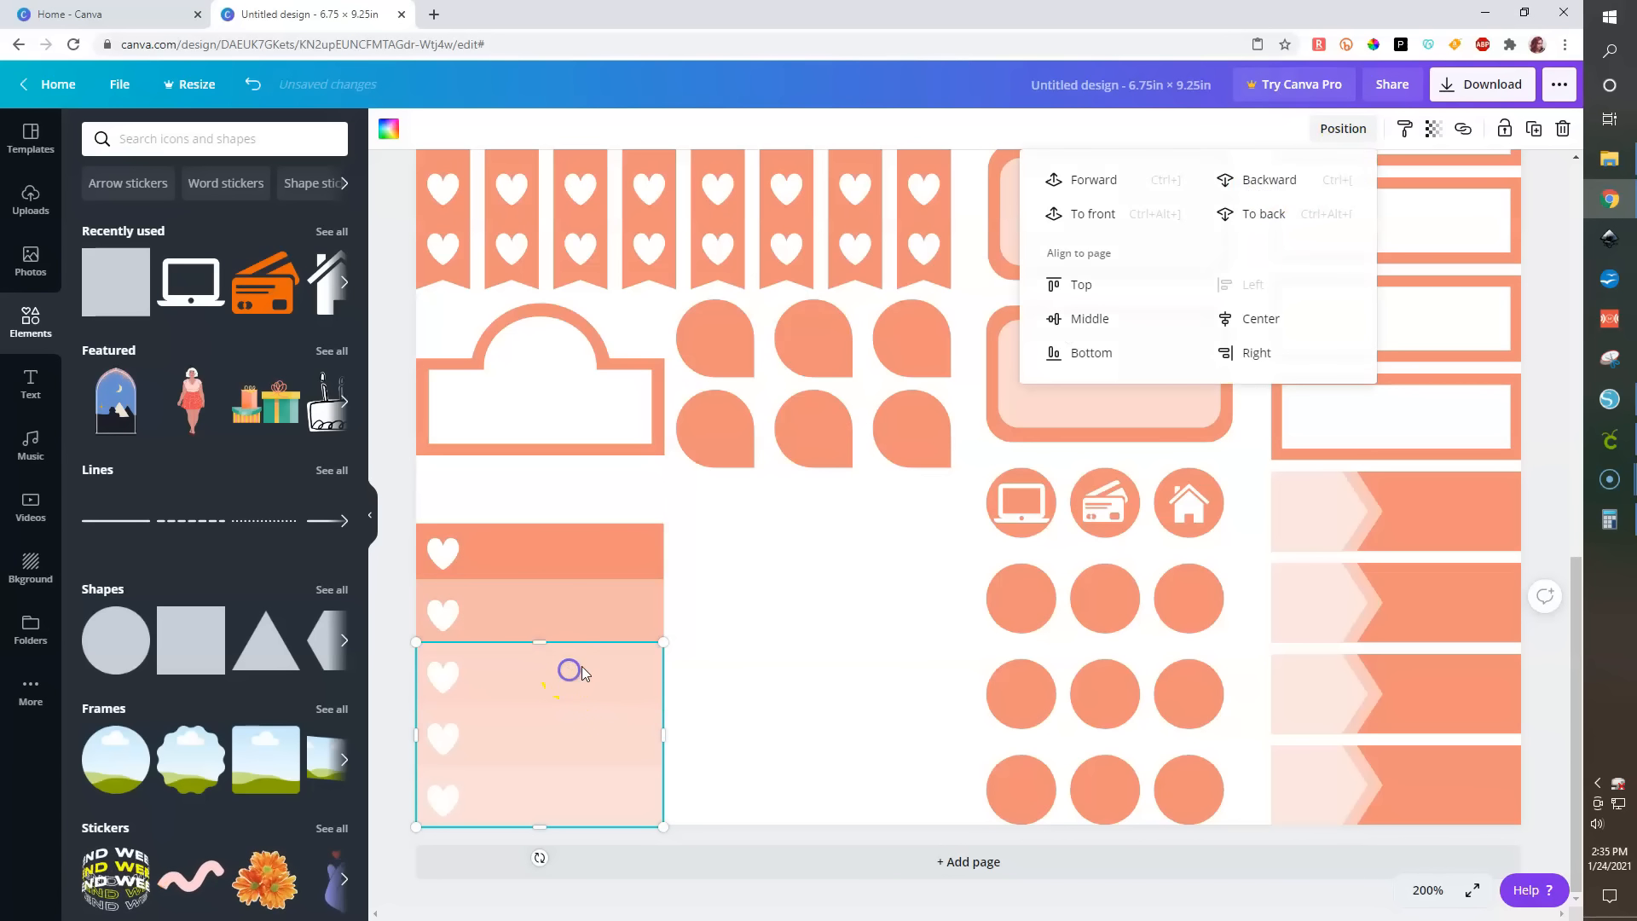
left_click(1434, 127)
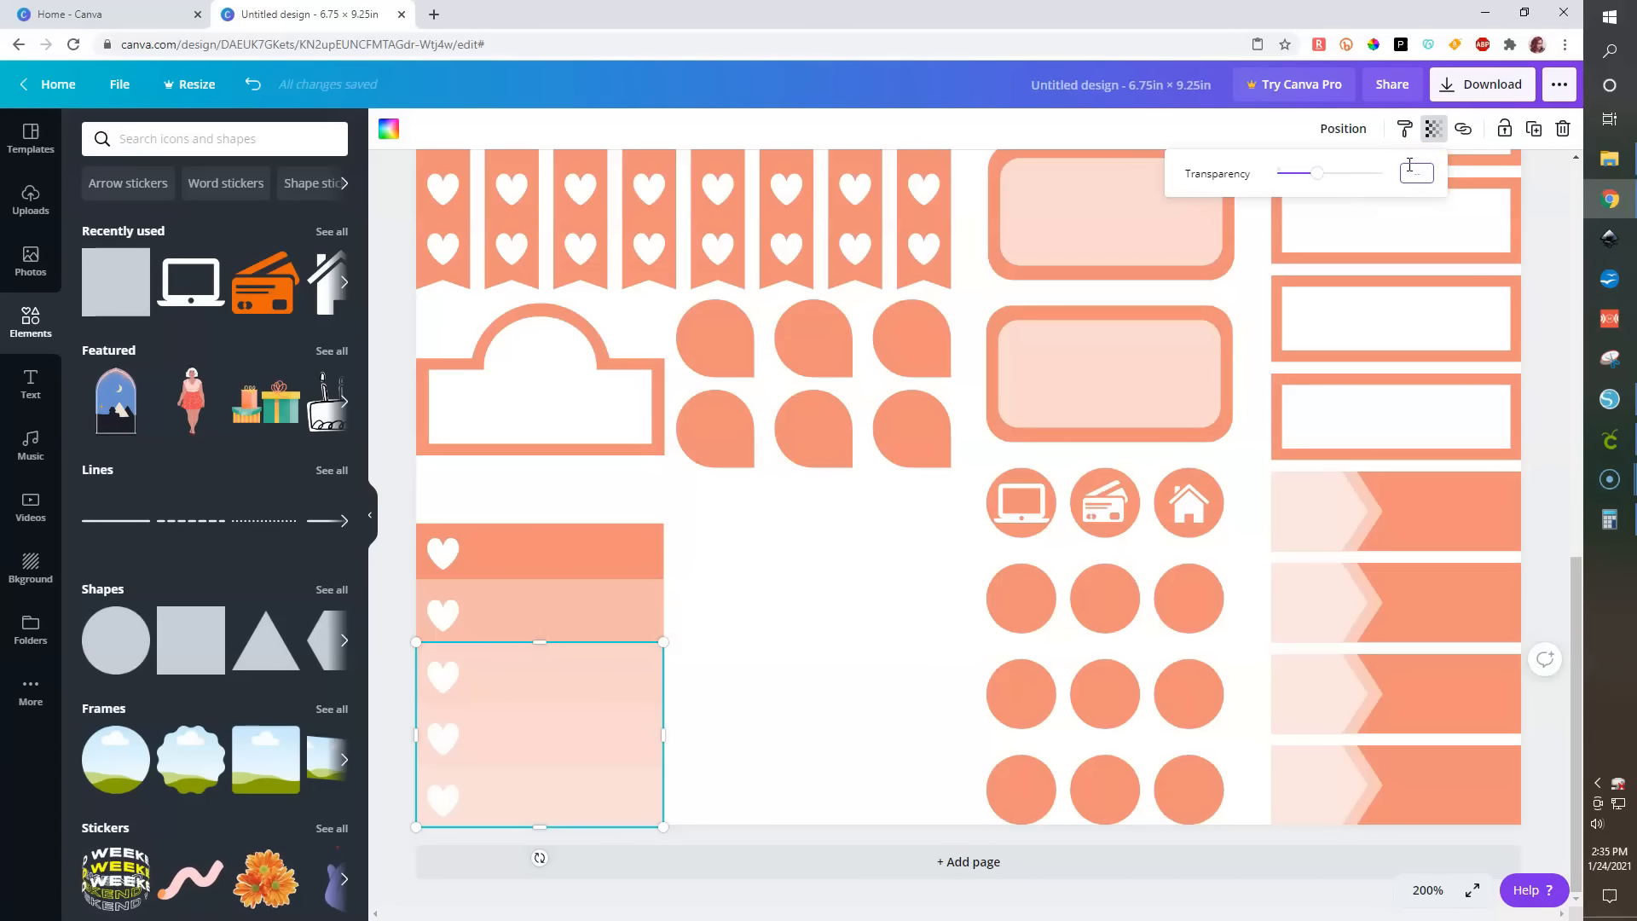
type("16")
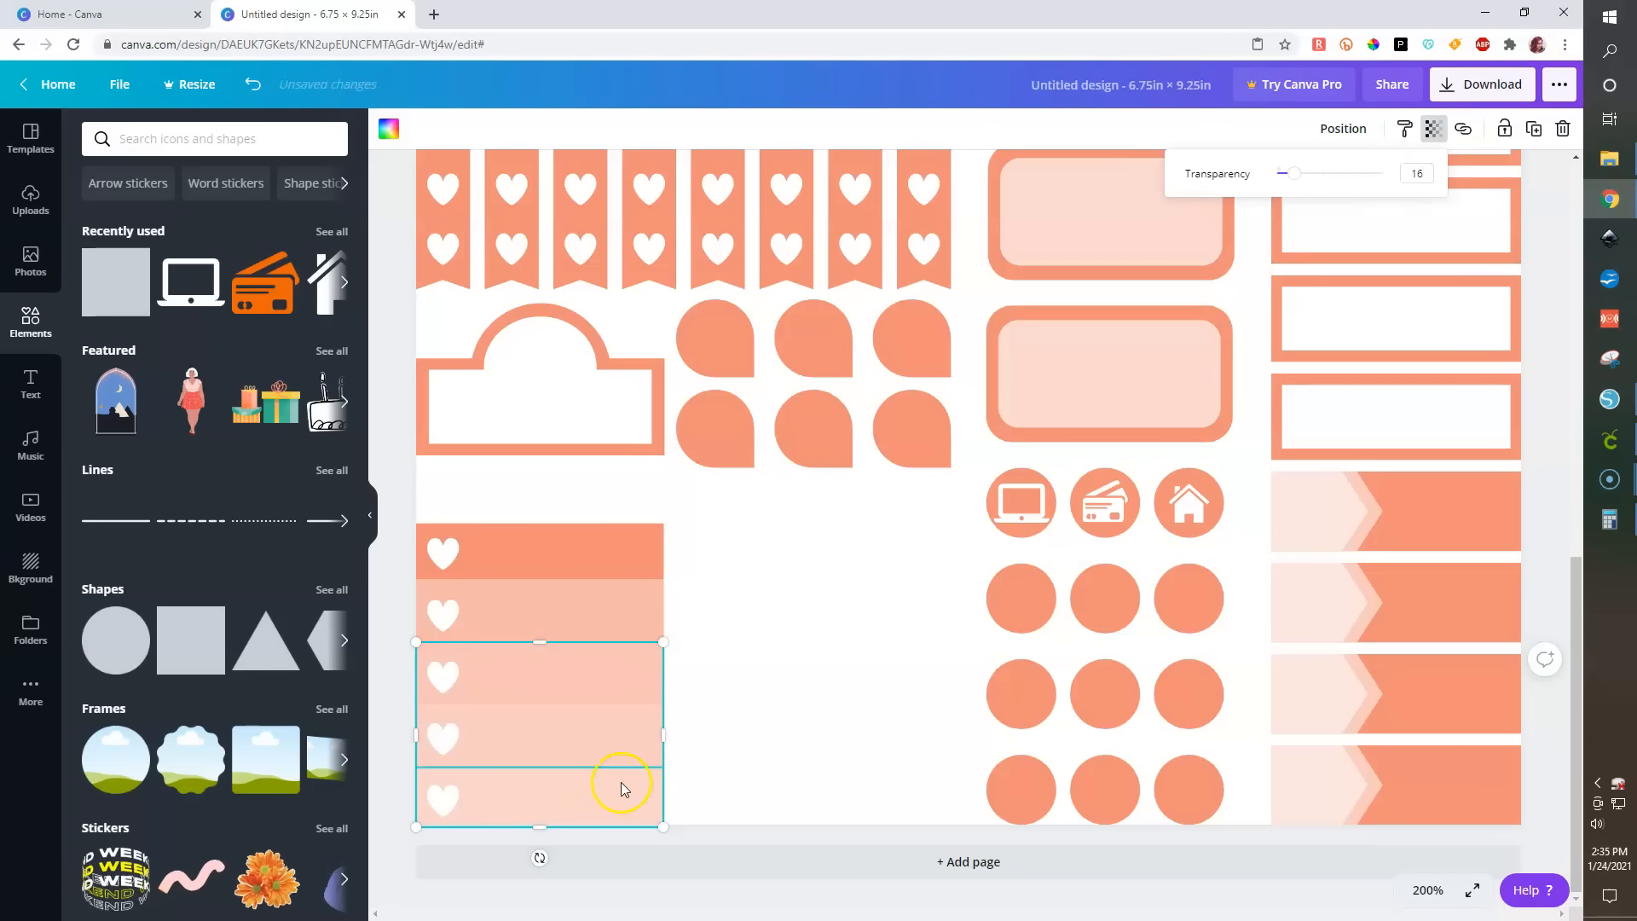
left_click(397, 710)
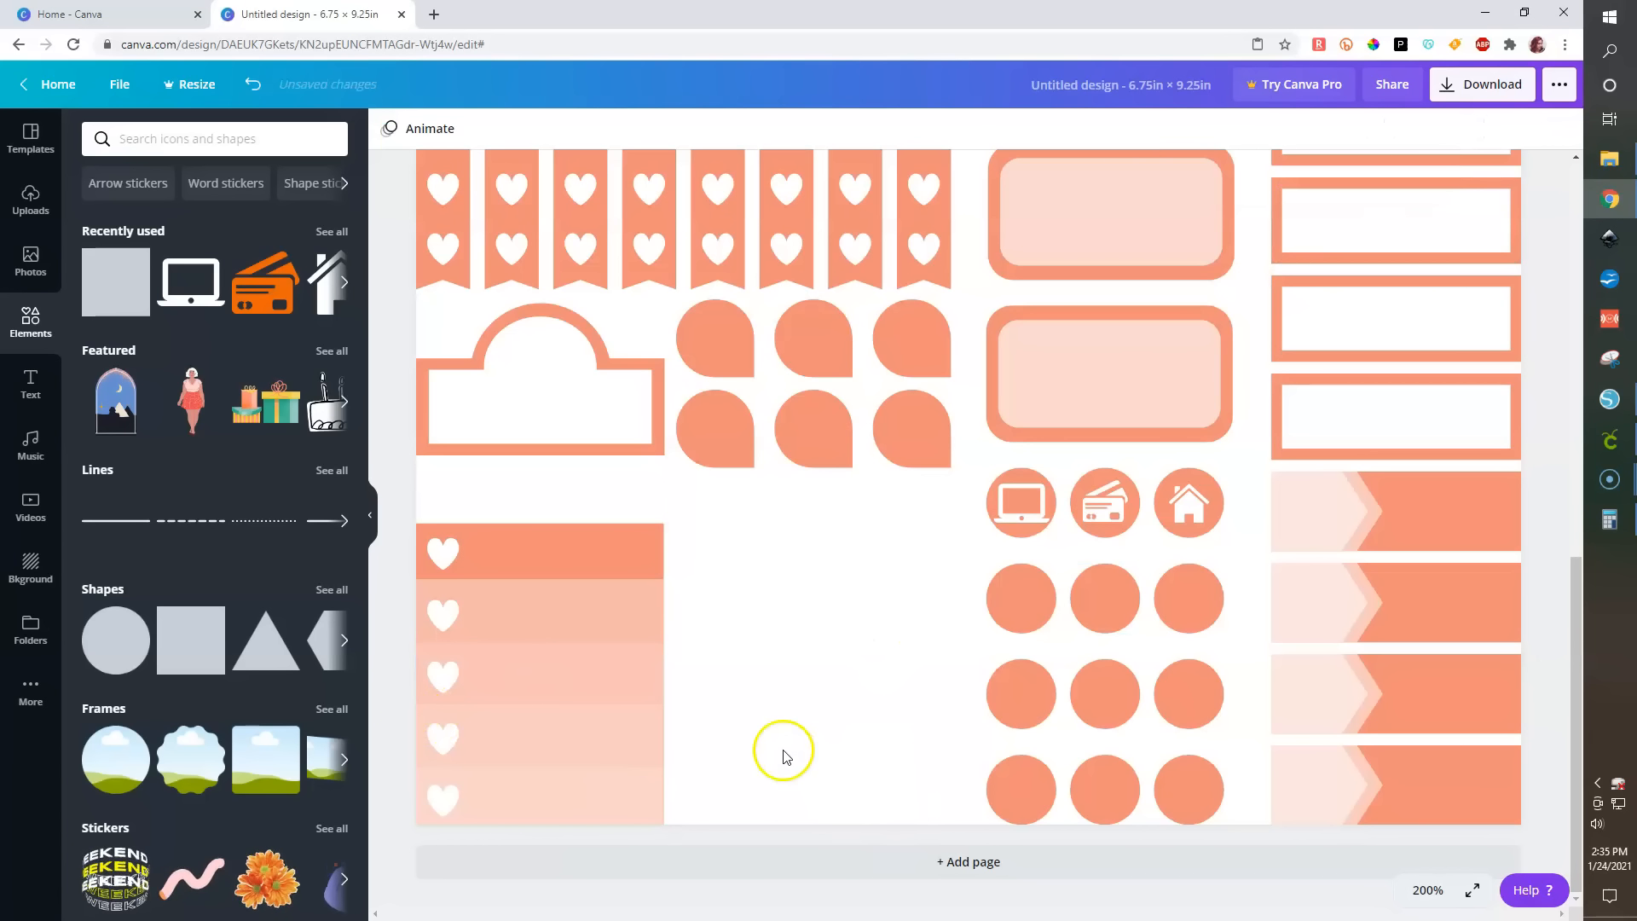
- Shrink the strip starting at the second band to cover only the bottom band and set its transparency to 31
left_click(539, 586)
left_click_drag(539, 587, 589, 796)
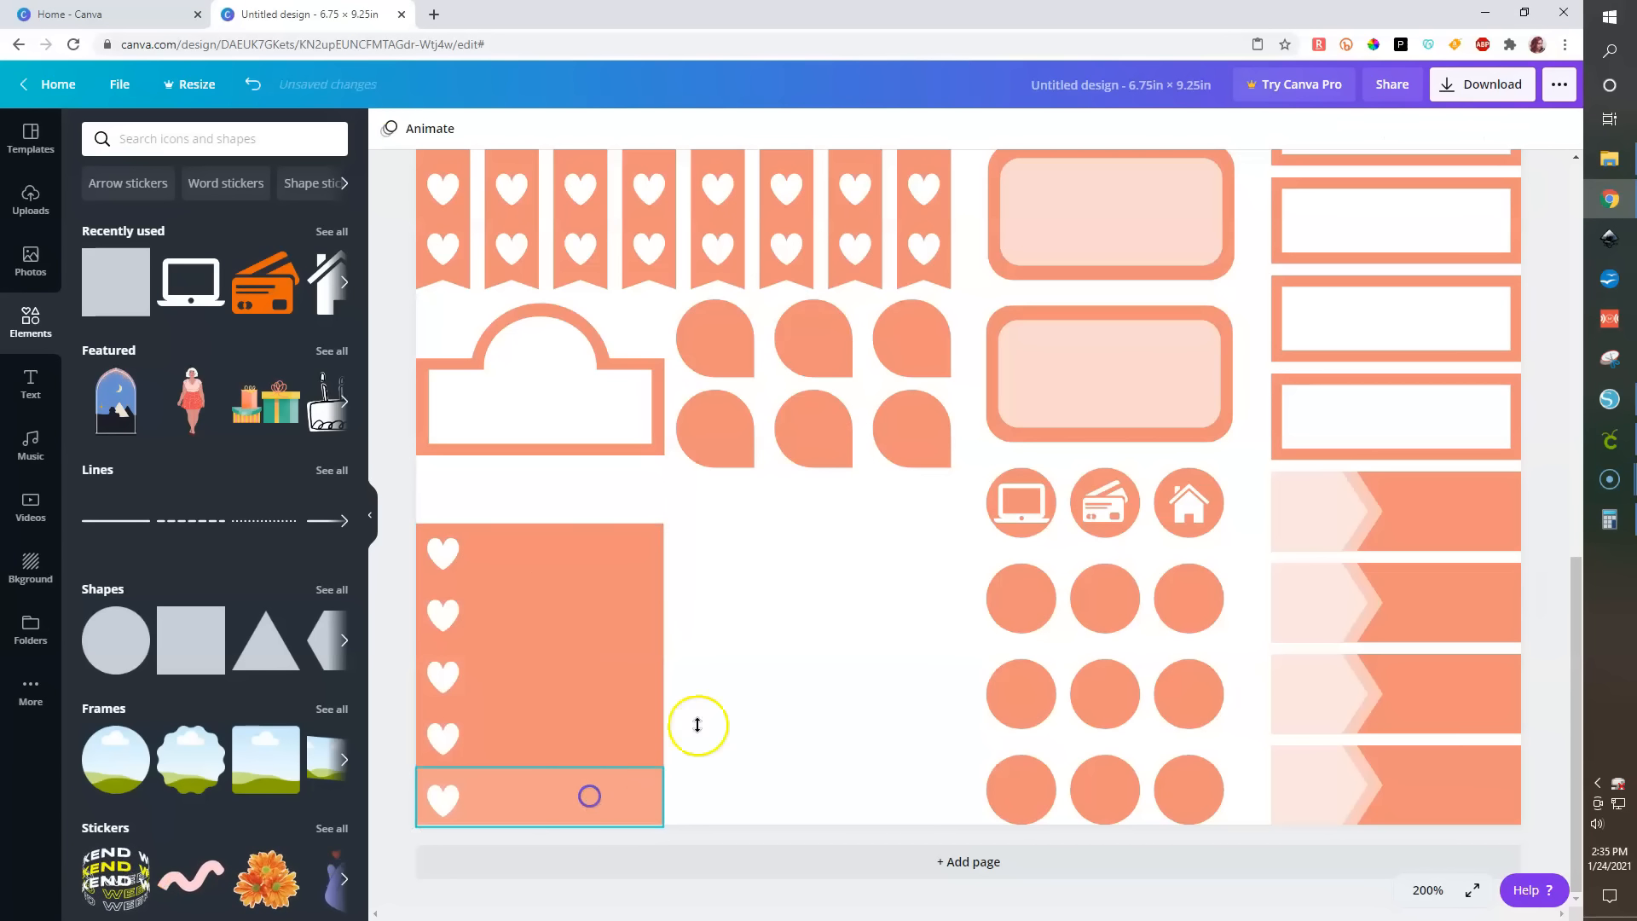
left_click(1435, 129)
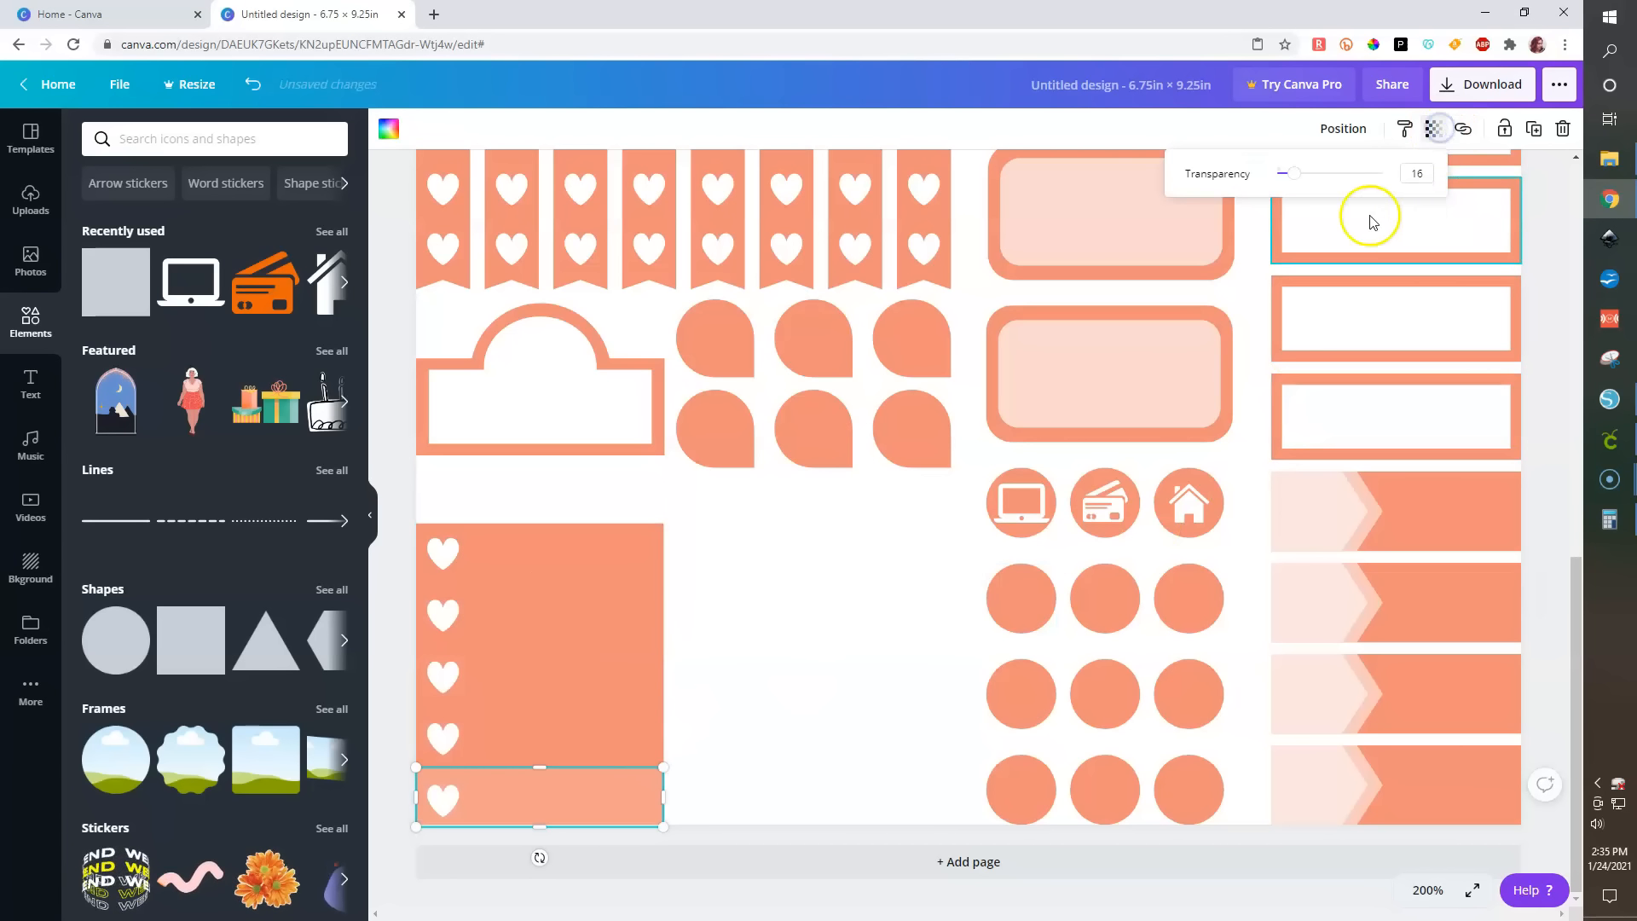
left_click_drag(1294, 174, 1310, 175)
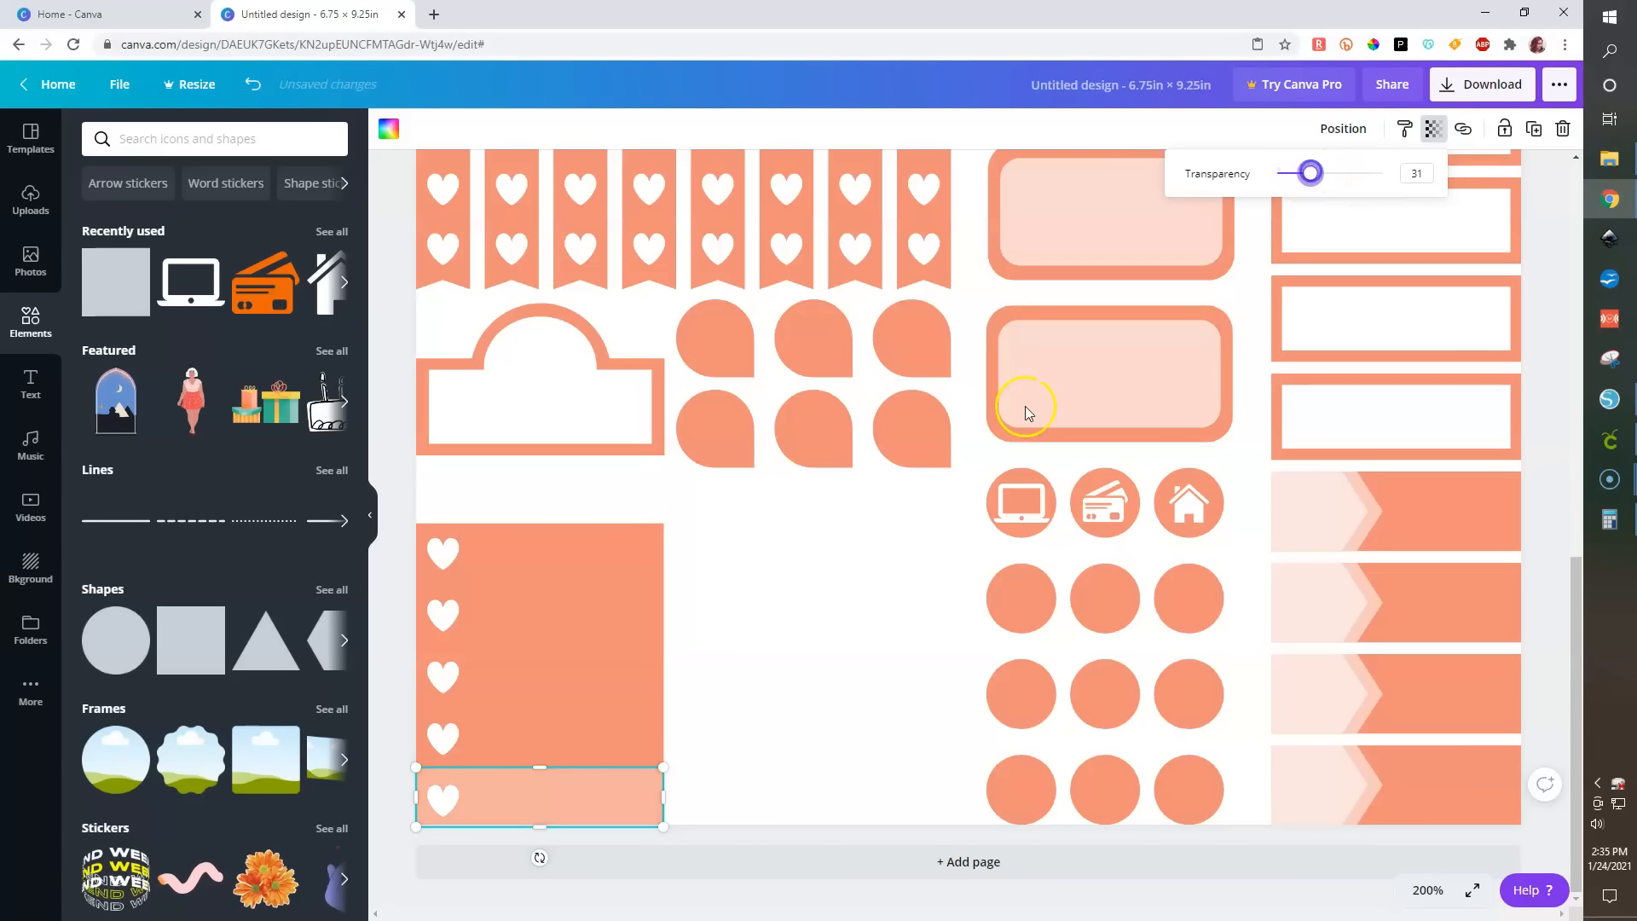
- Duplicate the bottom strip and align the copy over it at the top and left
key("ctrl+d")
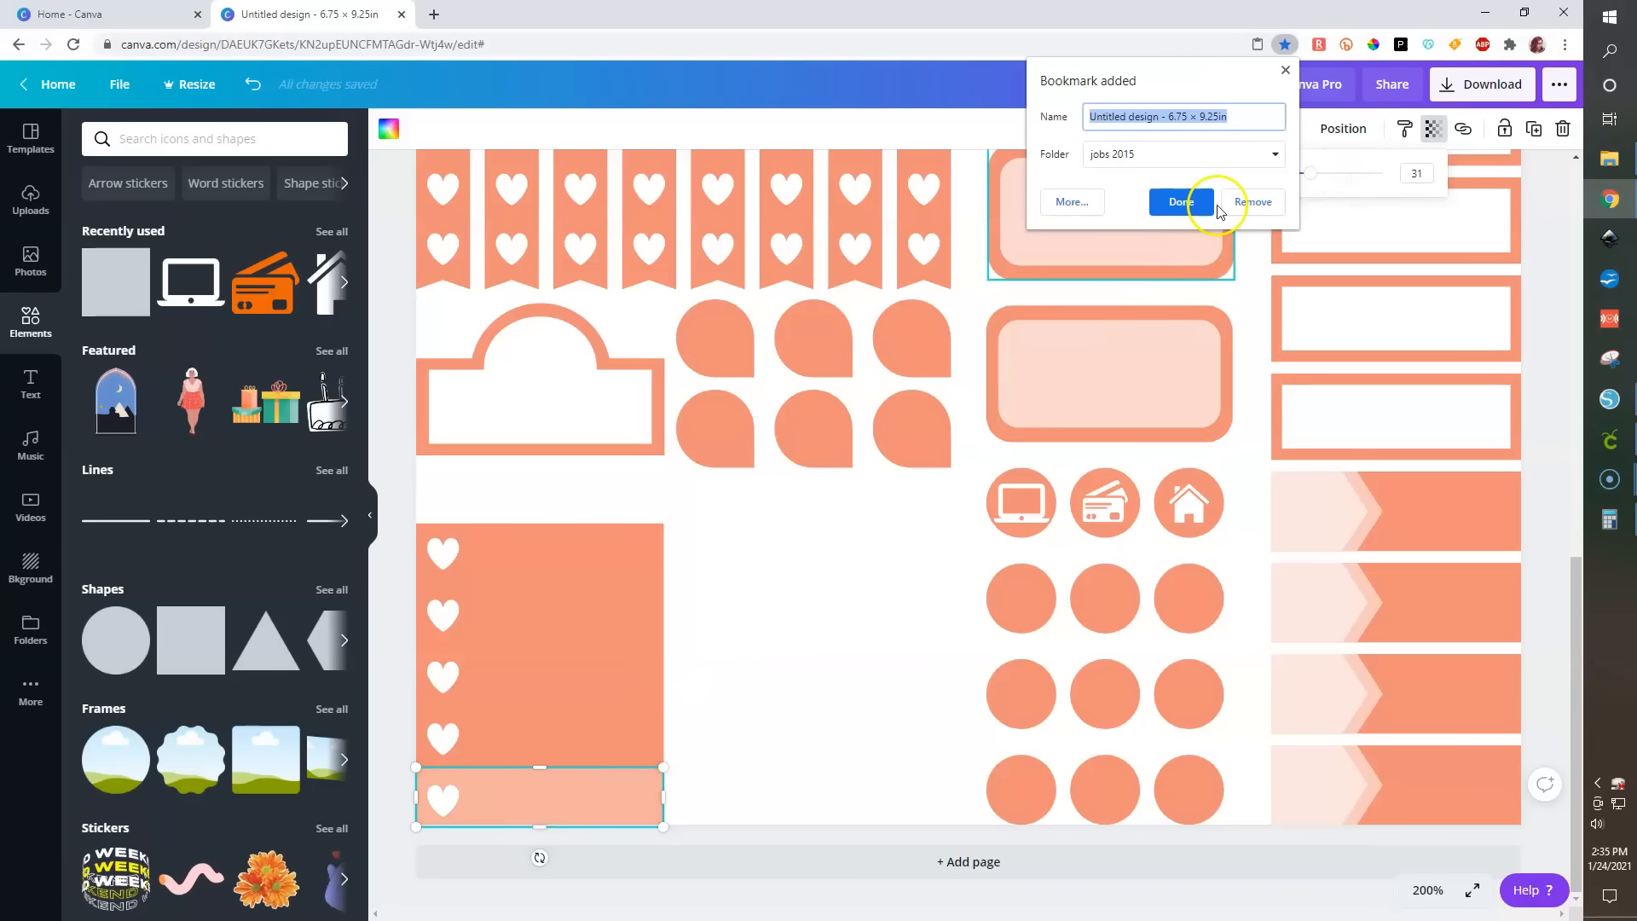
left_click(1286, 68)
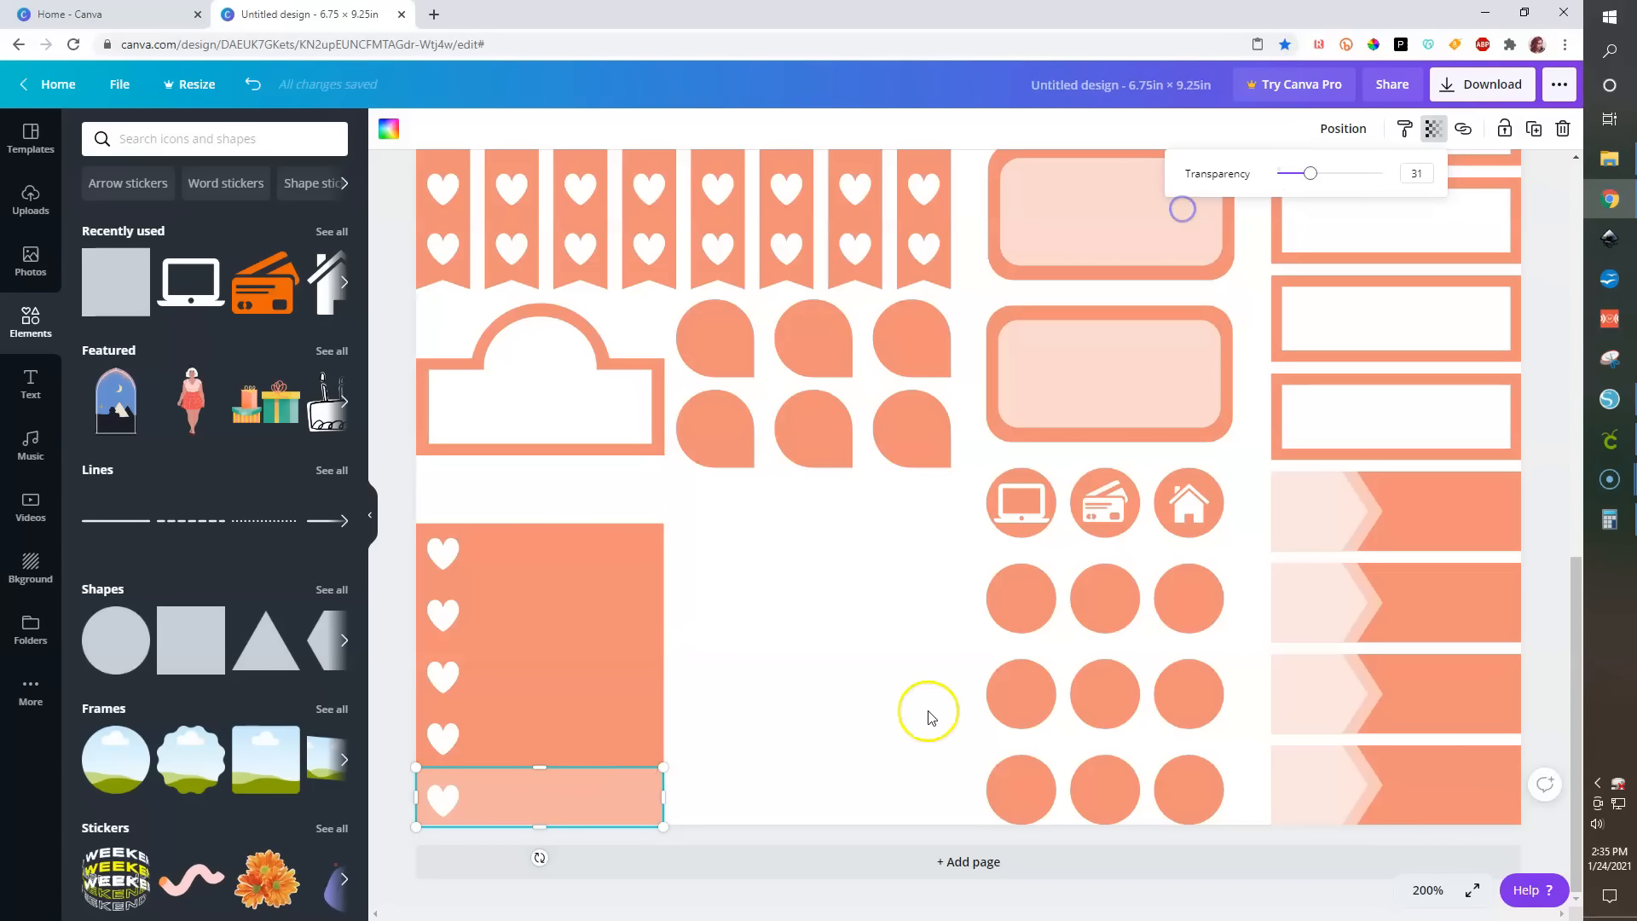
left_click(581, 802)
key("ctrl+d")
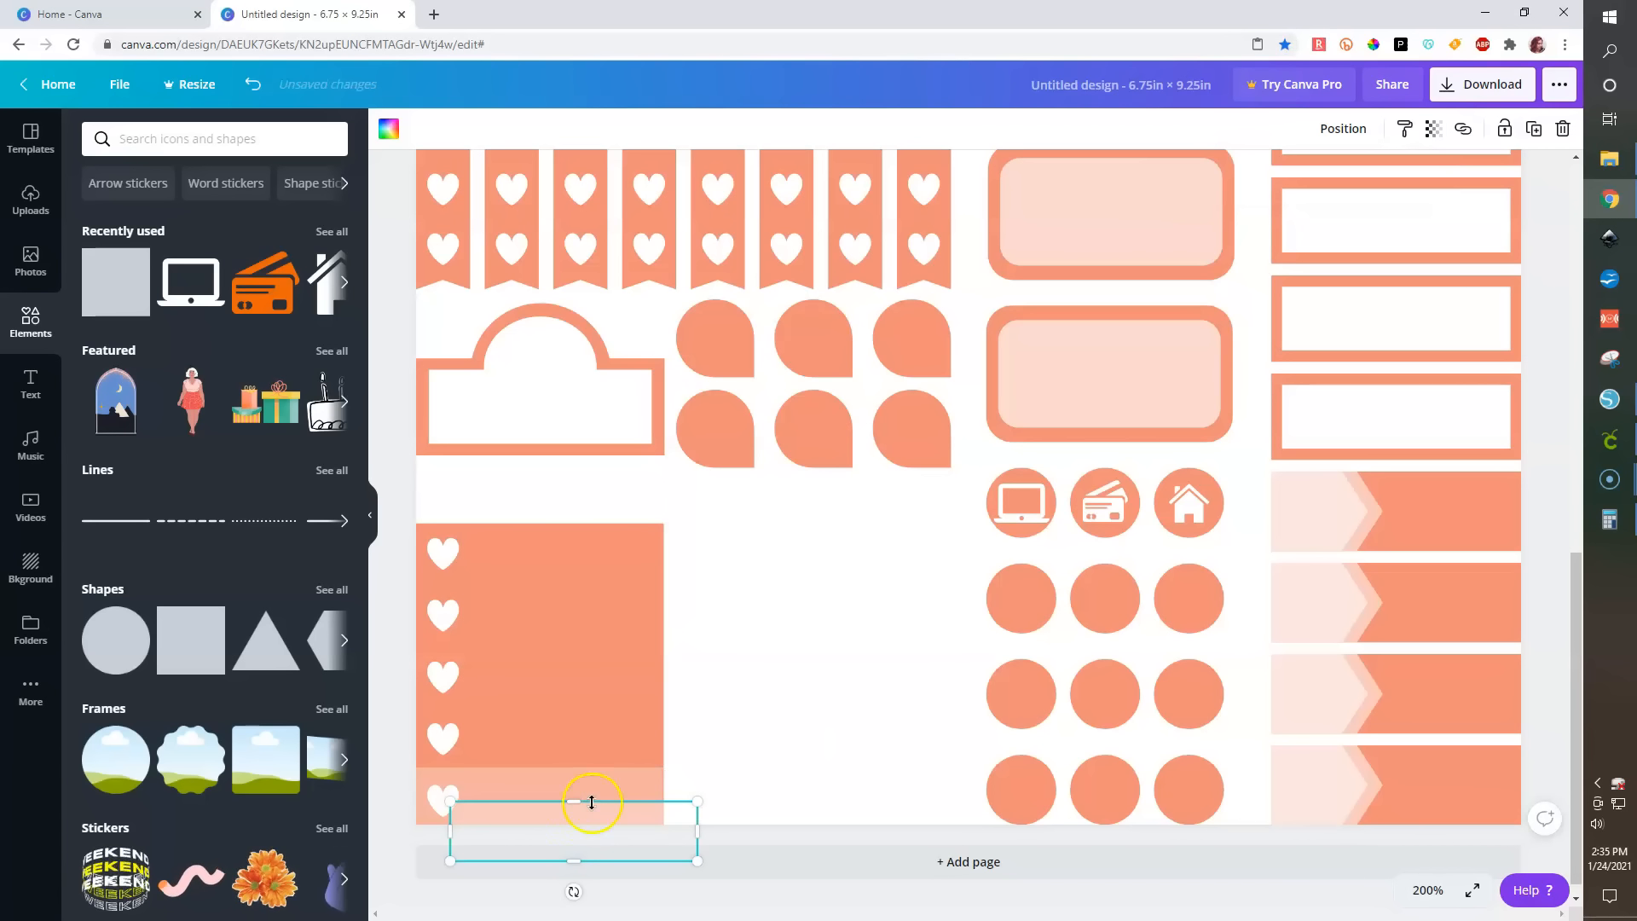
left_click(571, 776, "shift")
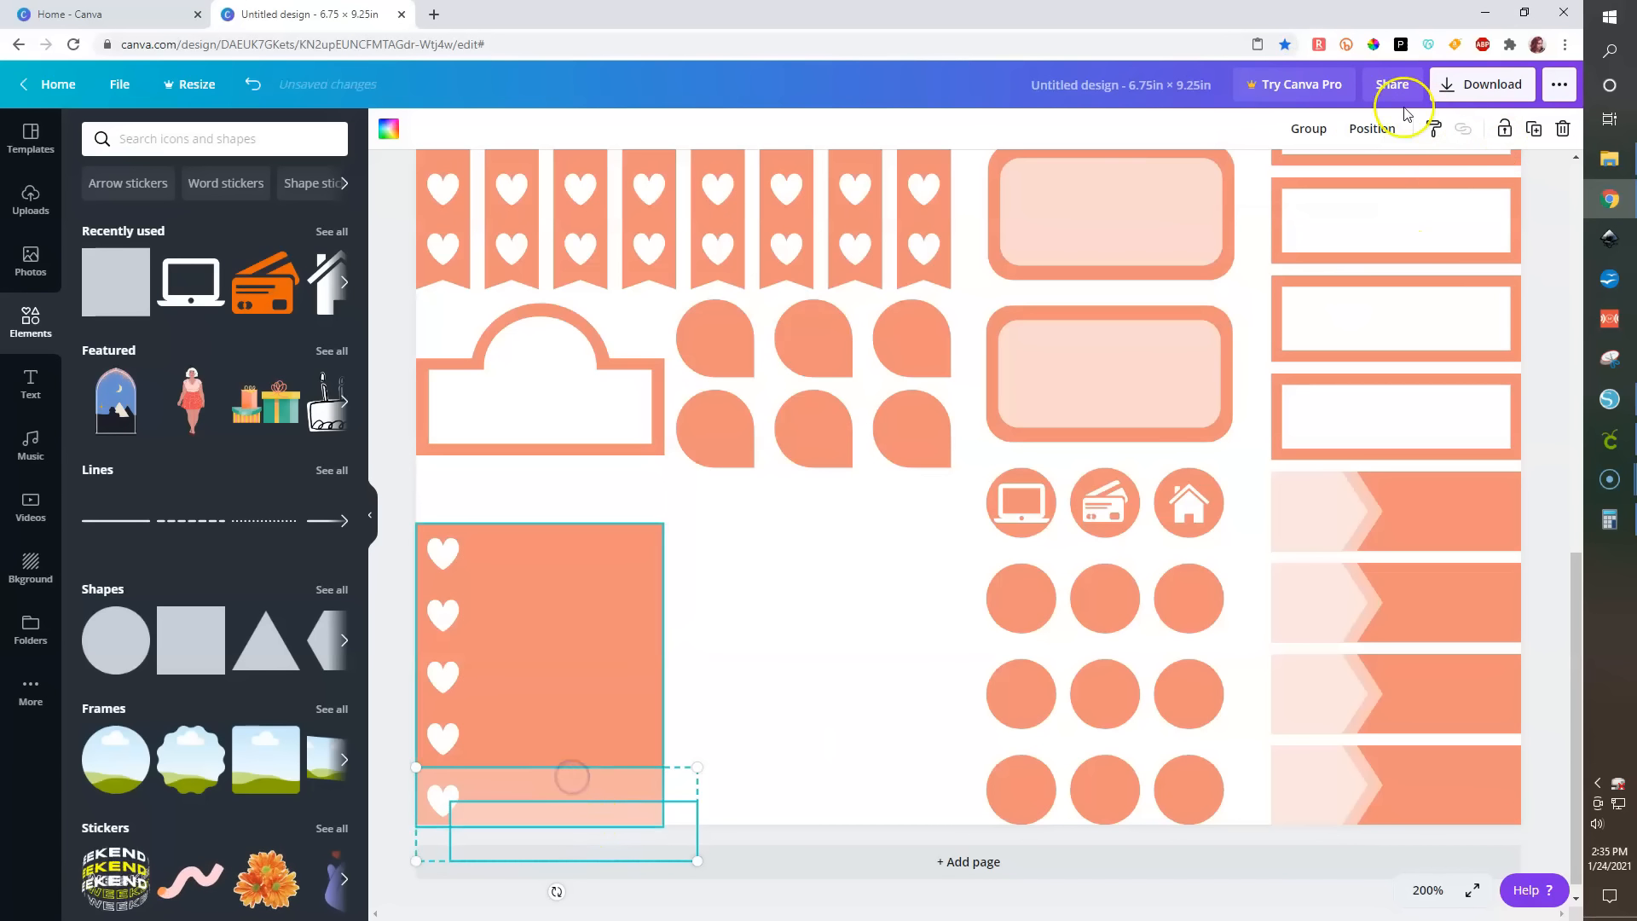
left_click(1368, 129)
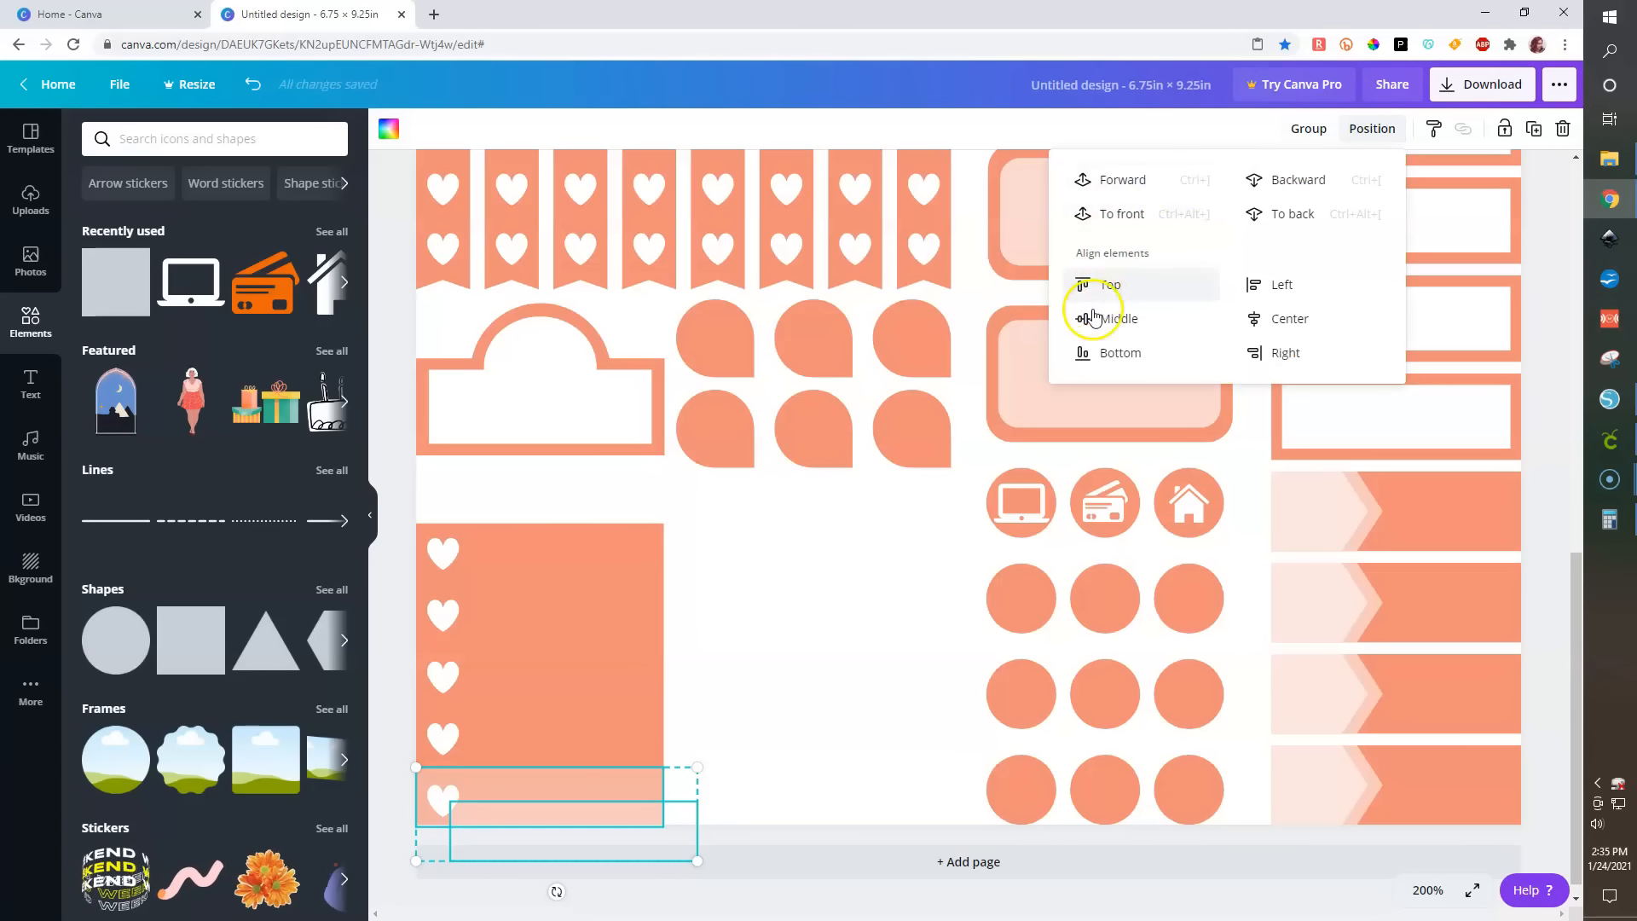
left_click(1262, 284)
left_click(1103, 278)
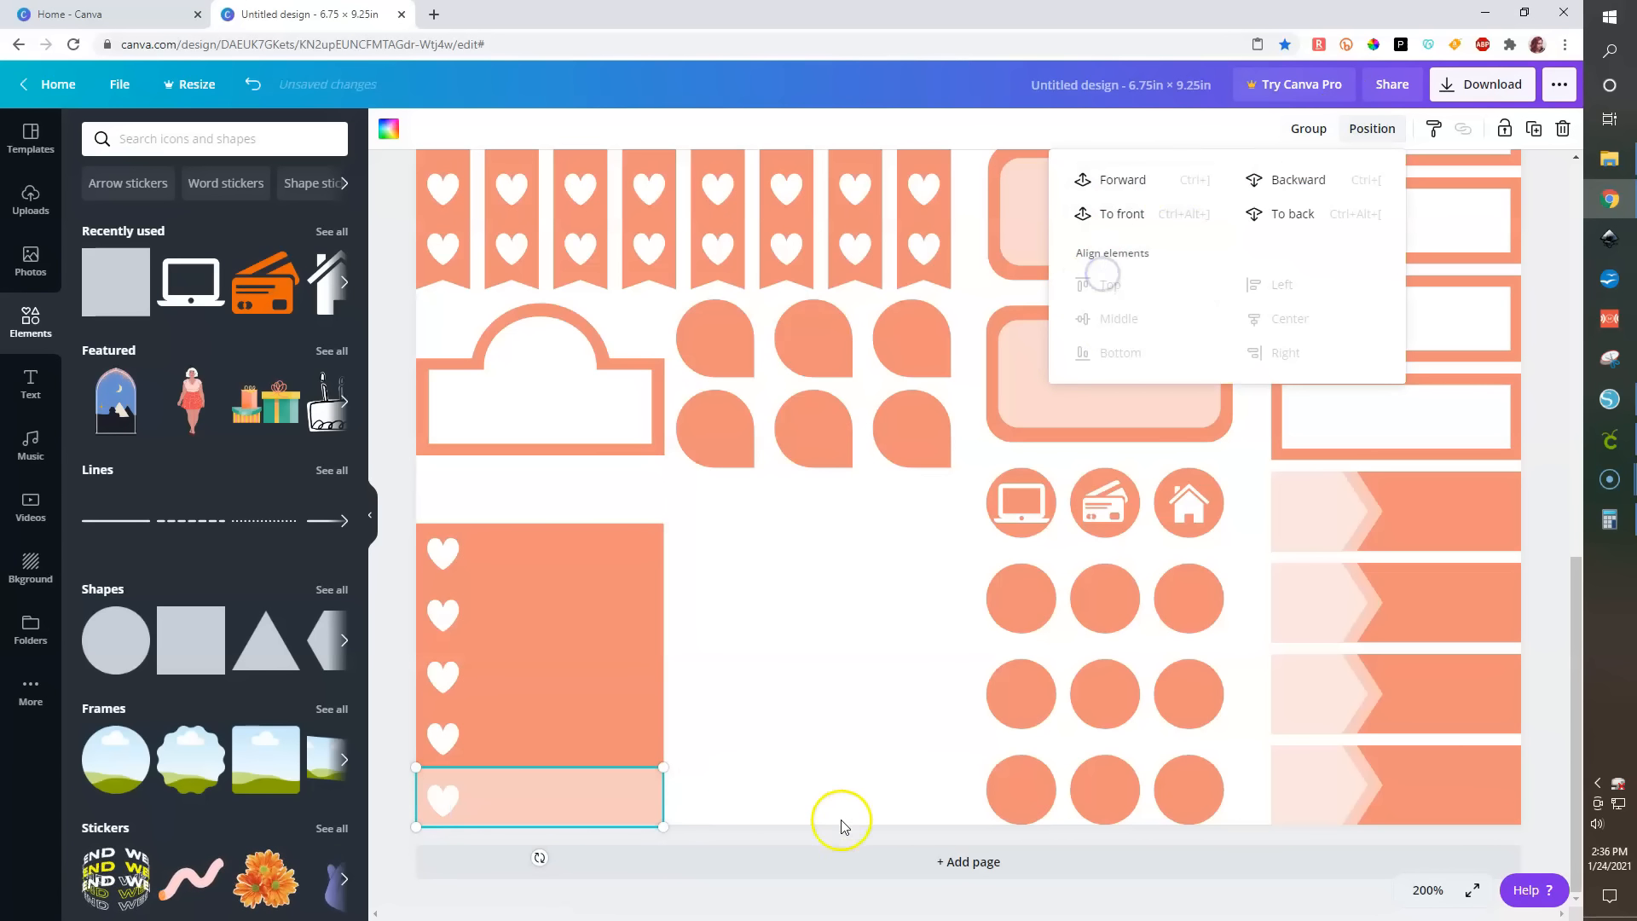
- Stretch the top copy of the bottom strip upward to cover the lower two bands
left_click(833, 840)
left_click(570, 802)
left_click_drag(546, 729, 542, 709)
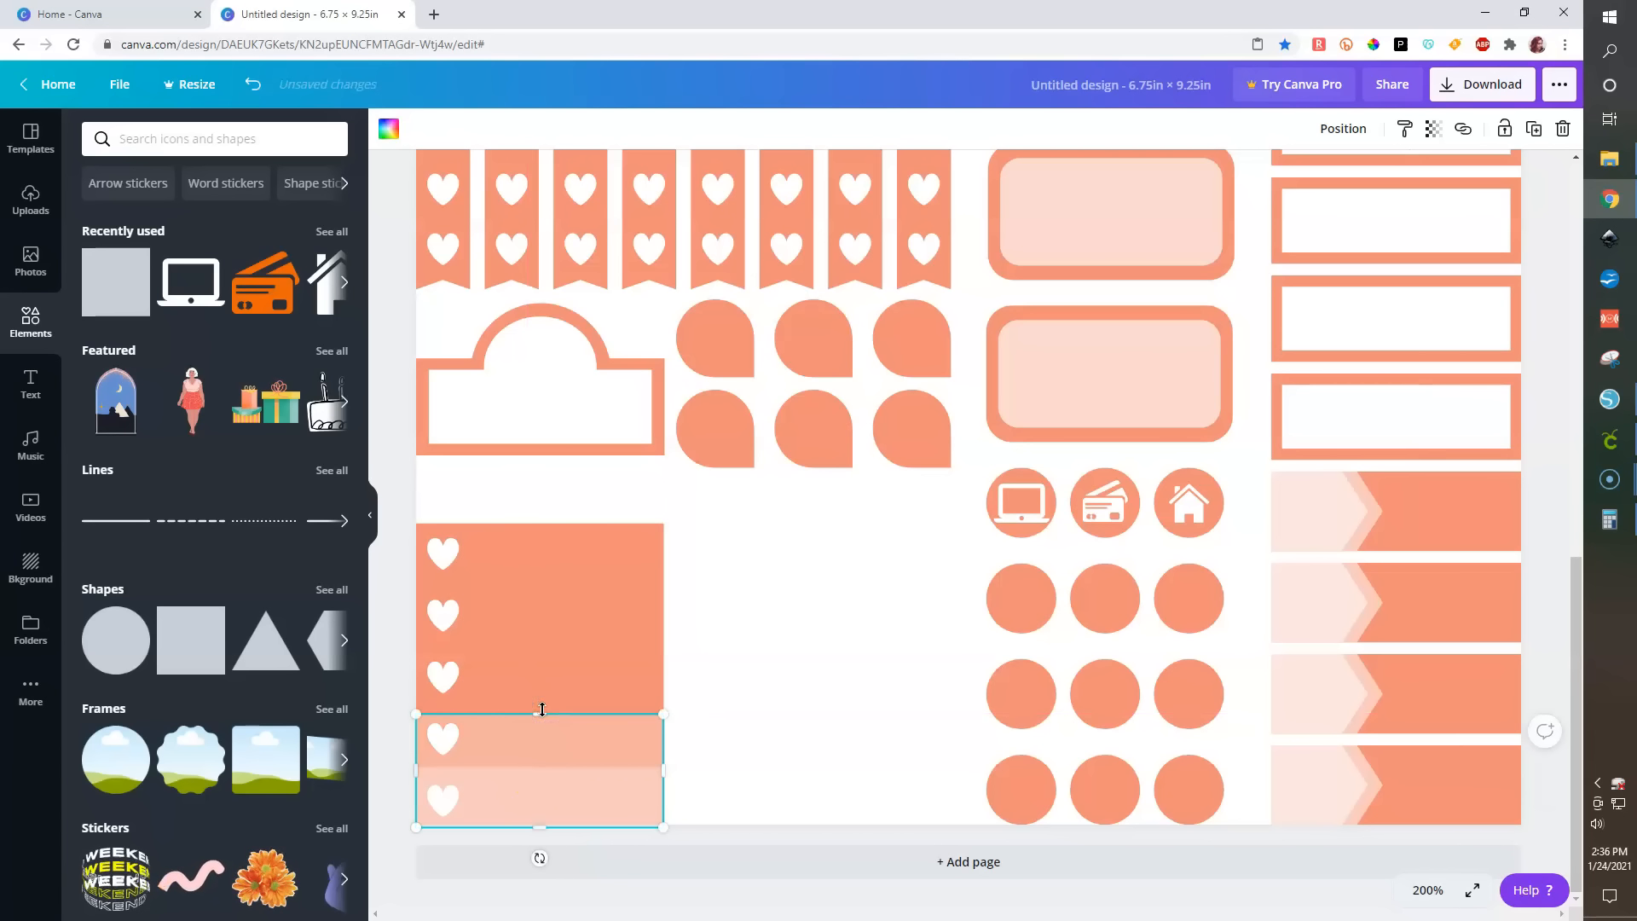
- Duplicate the strip covering the lower two bands and align the copy over it at the top and left
key("ctrl+d")
left_click(578, 724, "shift")
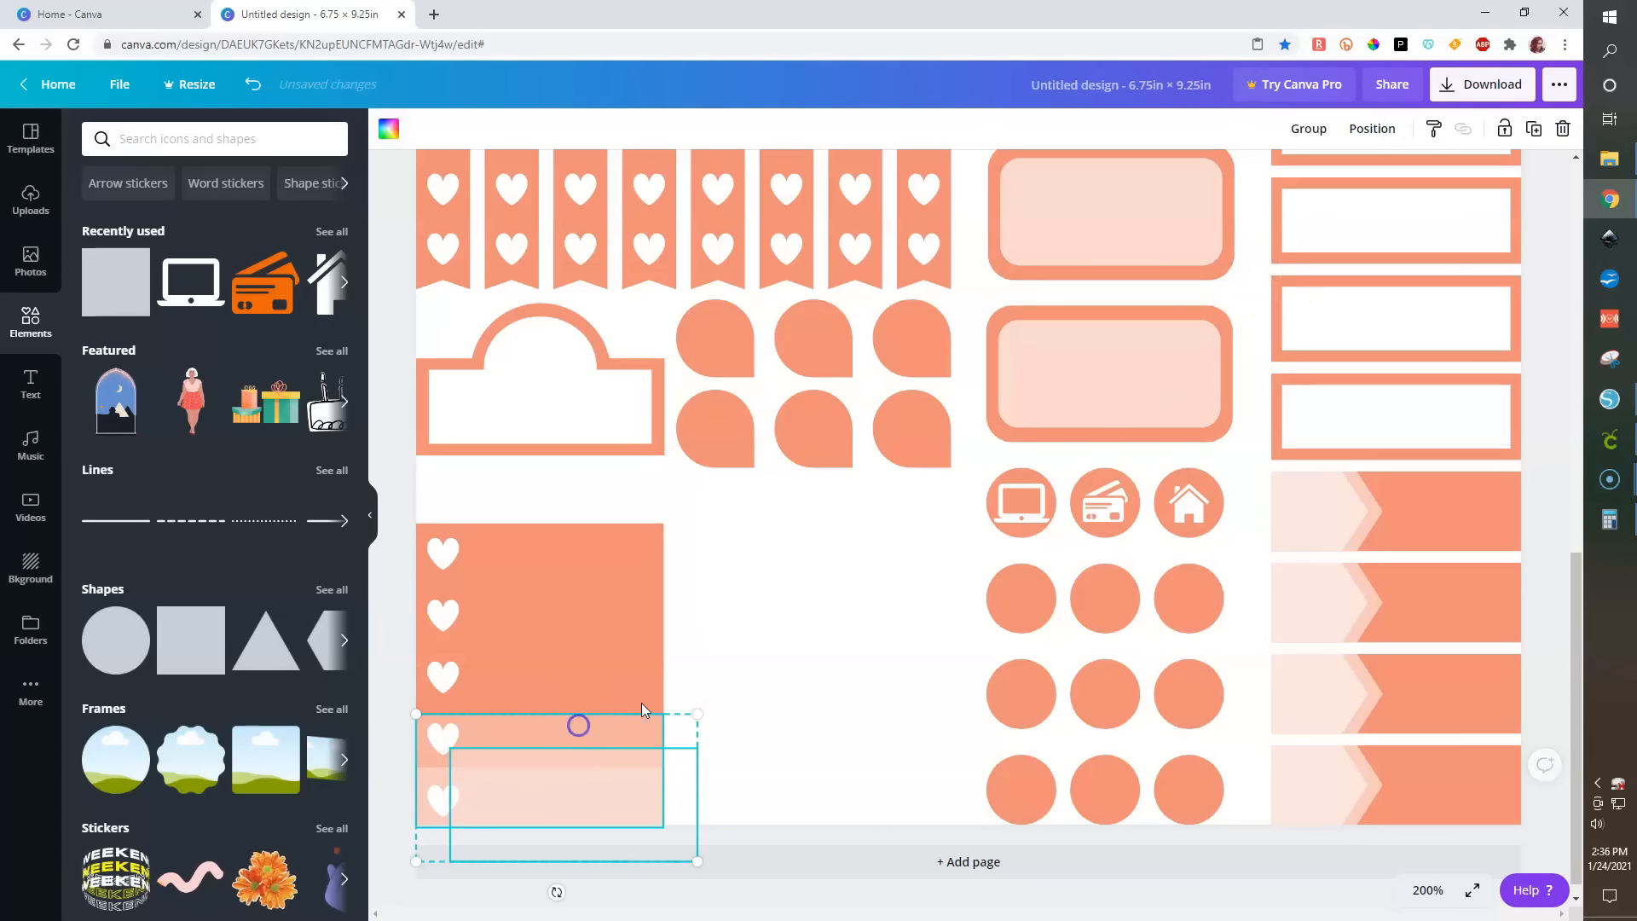
left_click(1368, 128)
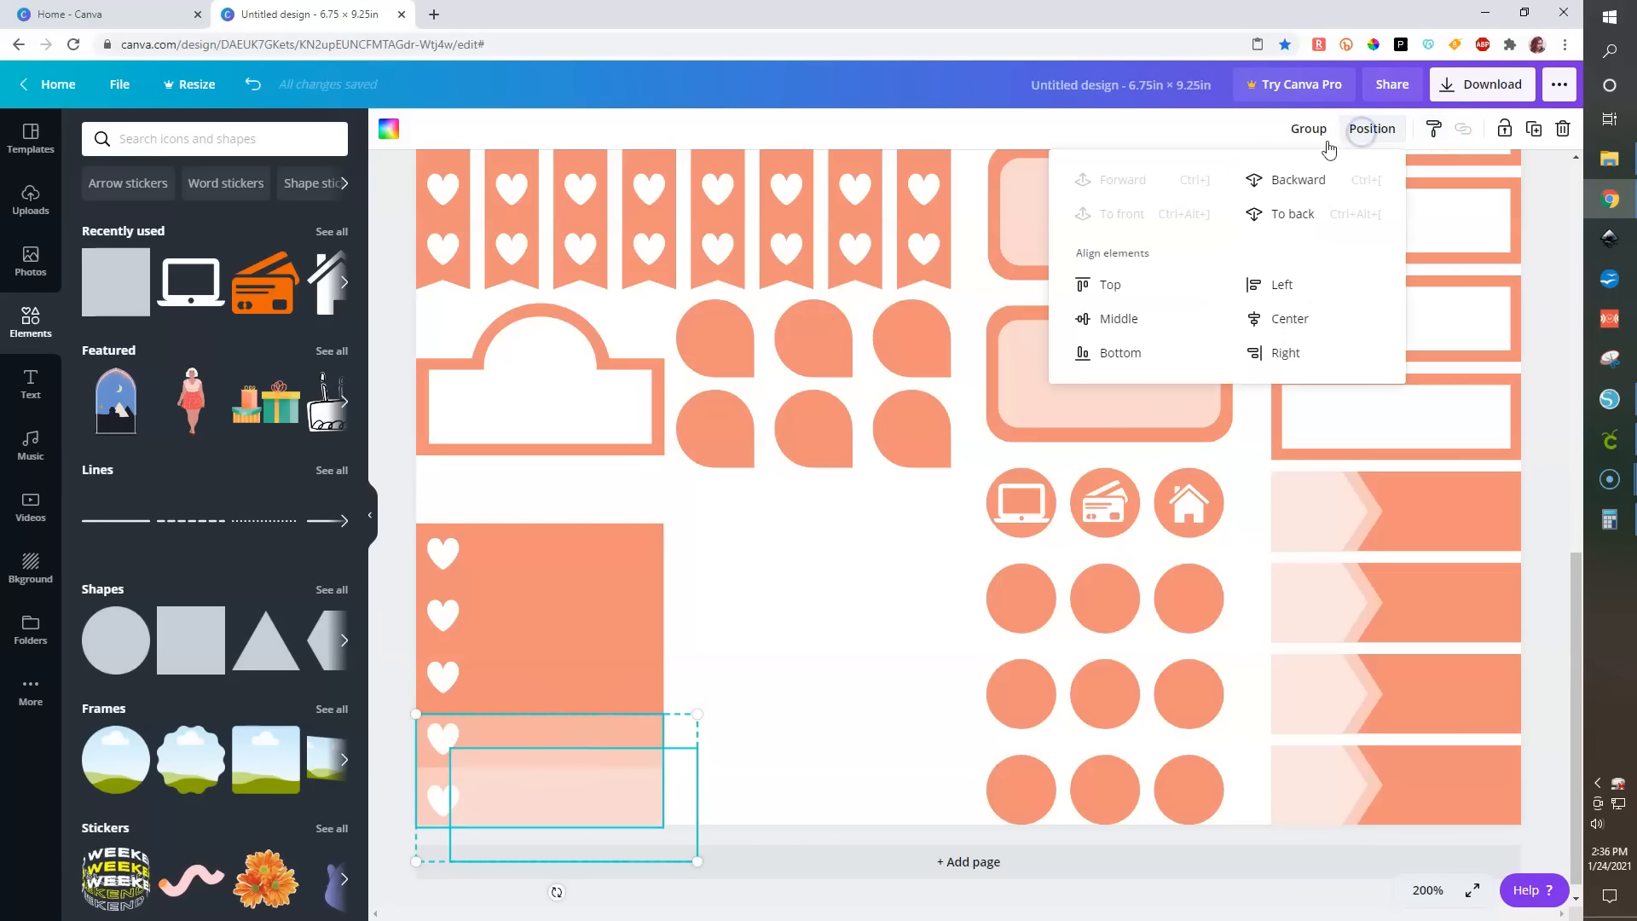
left_click(1092, 295)
left_click(1279, 284)
- Stretch the top copy upward to the third band and send it backward one level
left_click(514, 733)
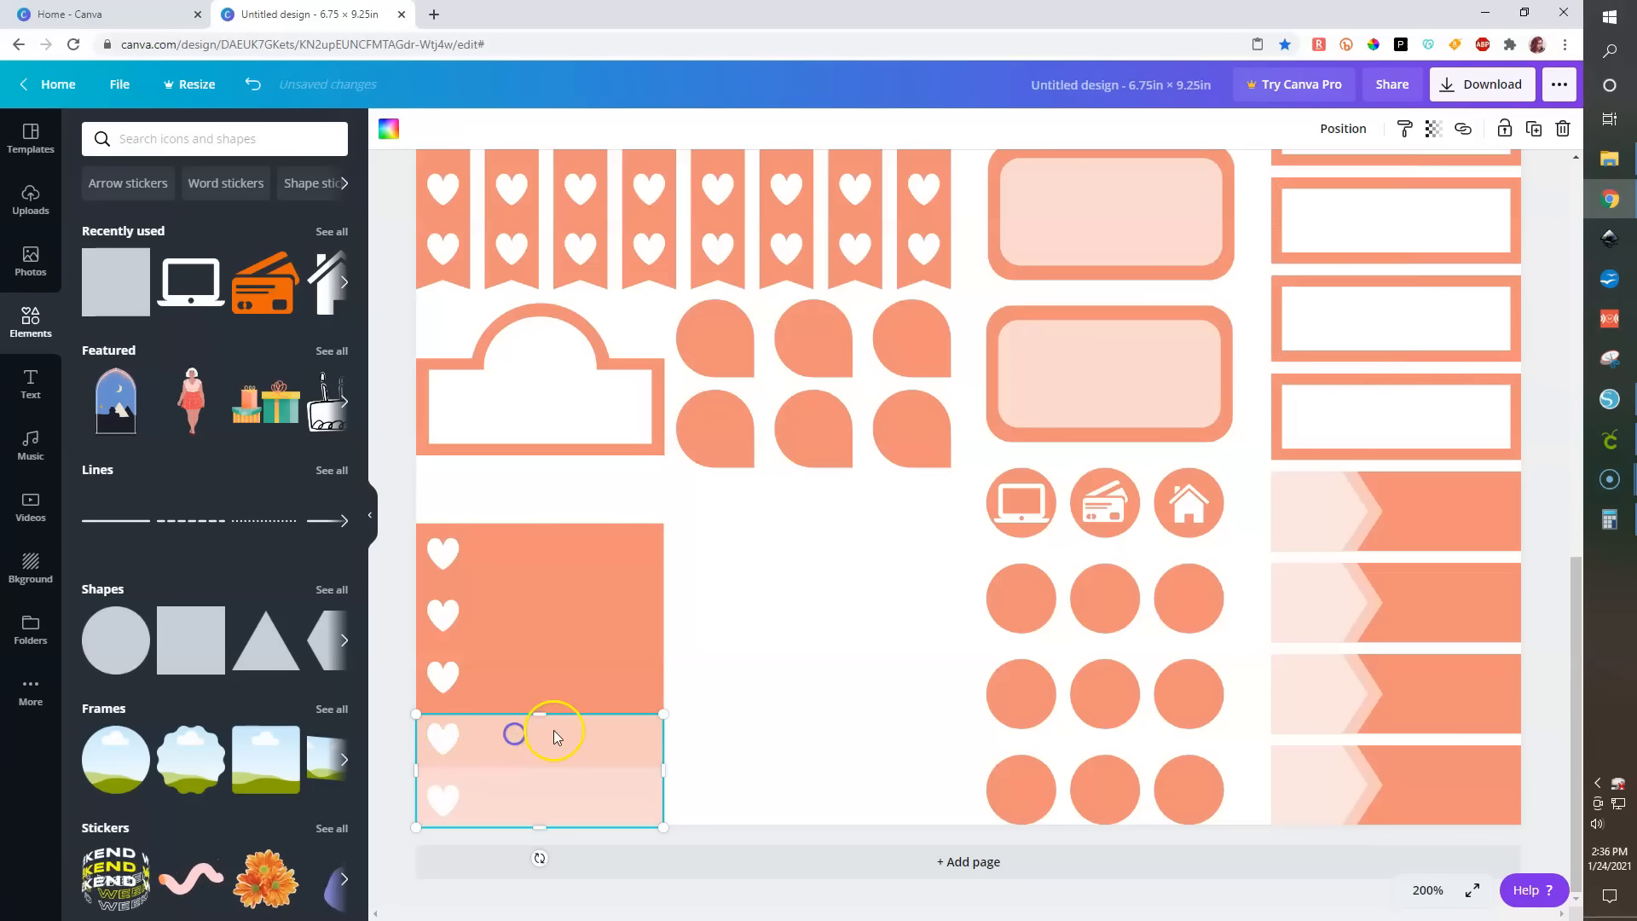
left_click_drag(531, 645, 531, 639)
left_click(1342, 129)
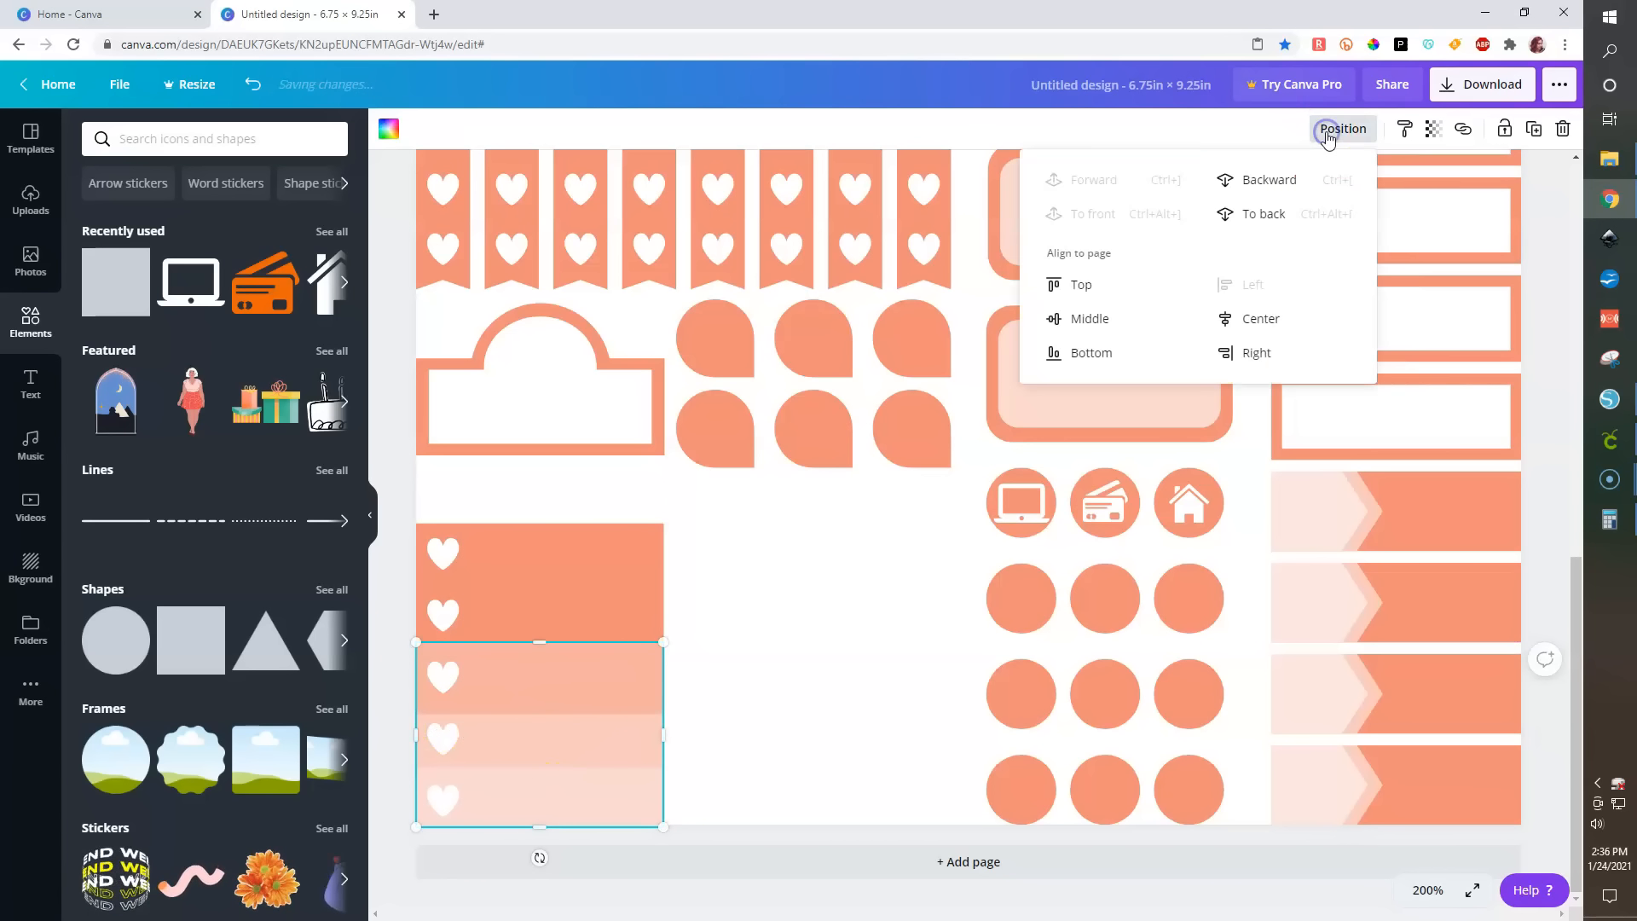
left_click(1266, 179)
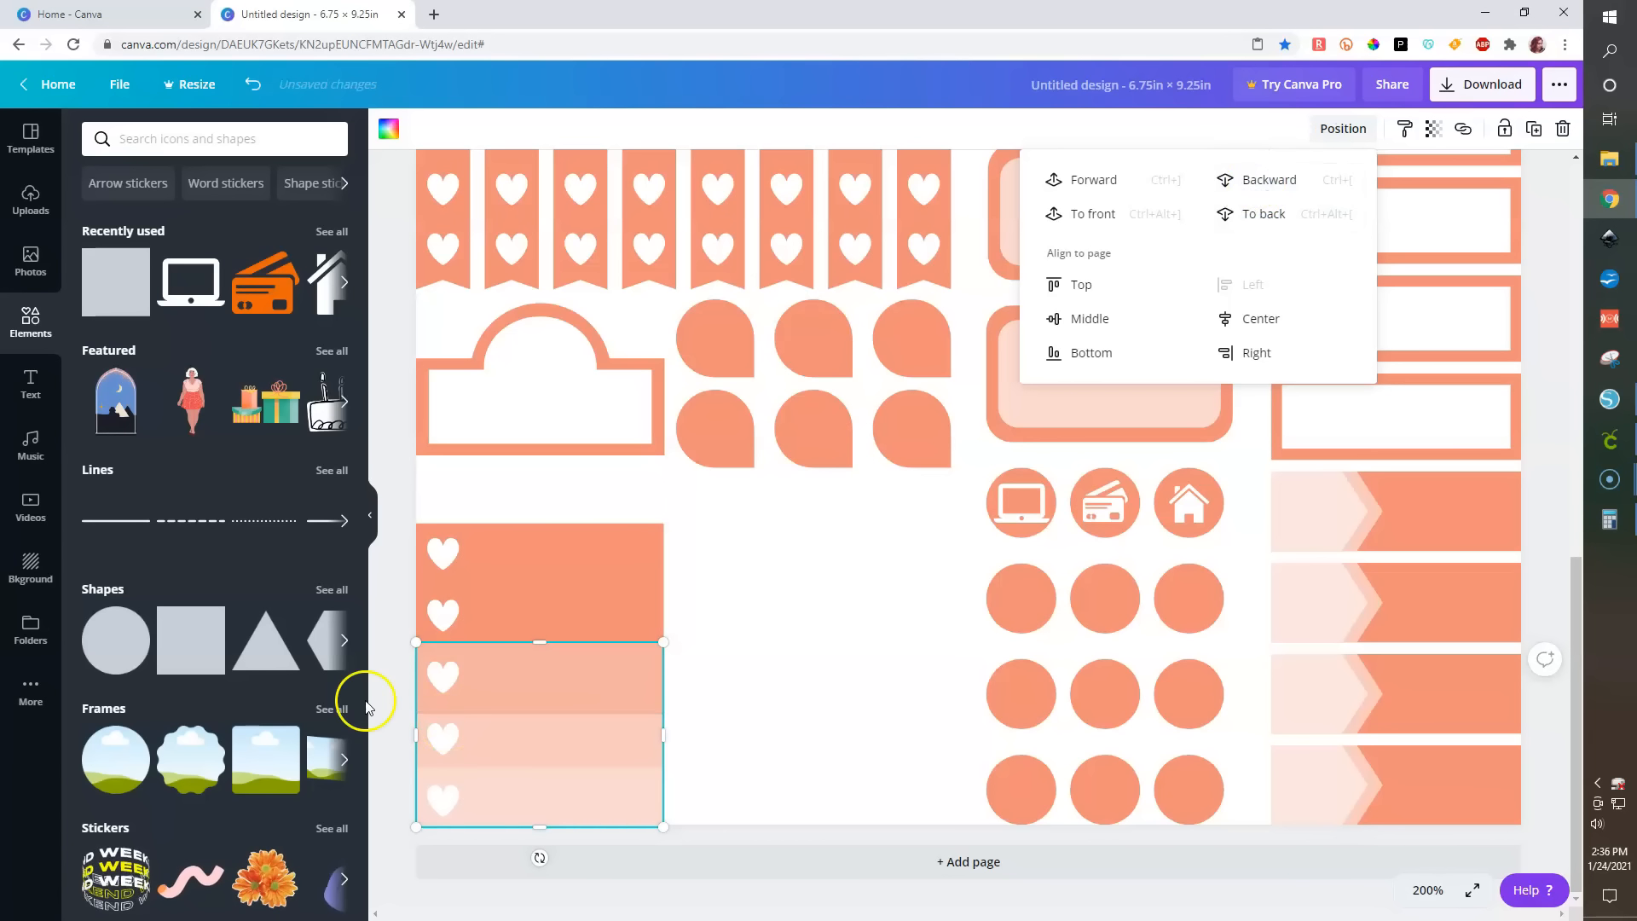
- Adjust the top edge of the strip covering the lower two bands to the band boundary
left_click(499, 744)
left_click_drag(538, 706, 537, 703)
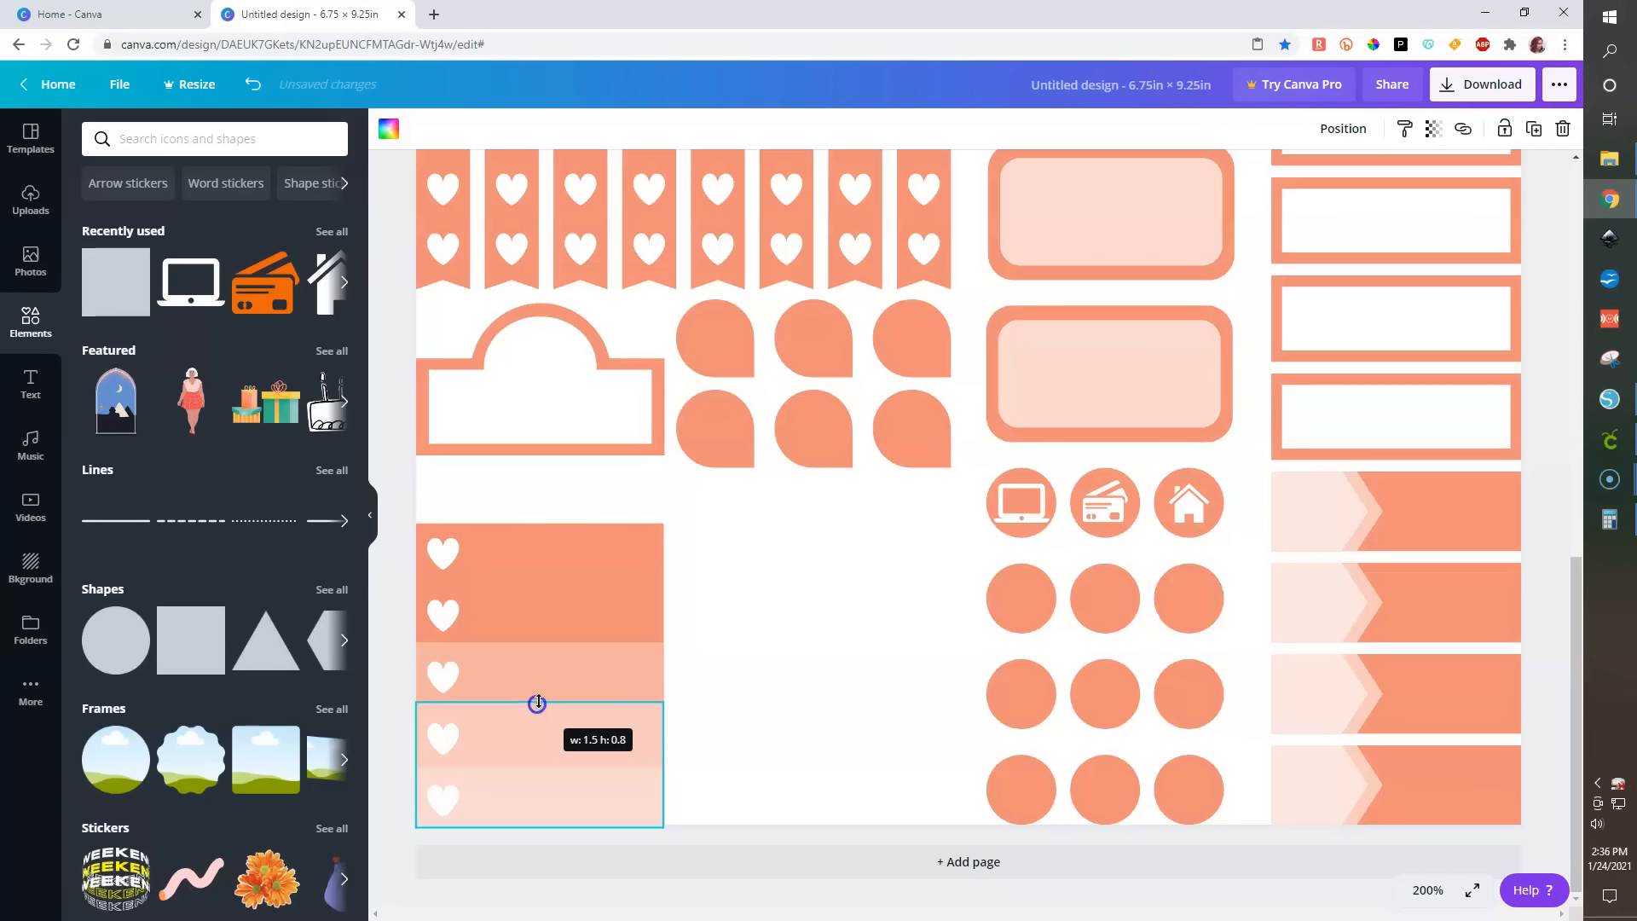
- Duplicate the strip starting at the third band and align the copy over it at the top and left
left_click(572, 676)
key("ctrl+d")
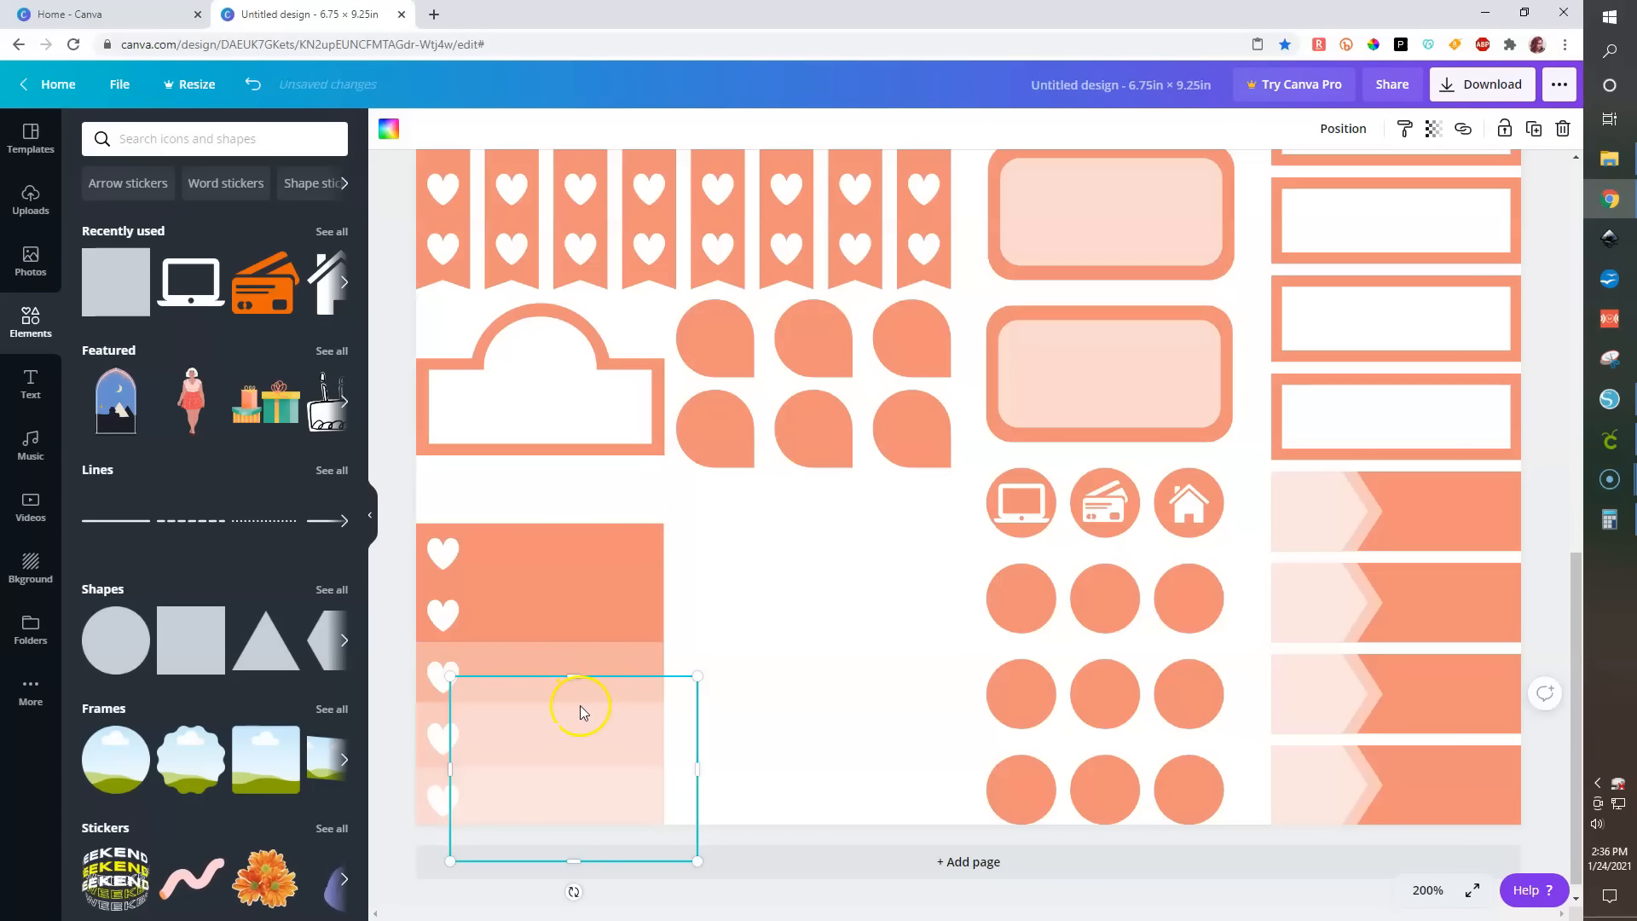
left_click(571, 661, "shift")
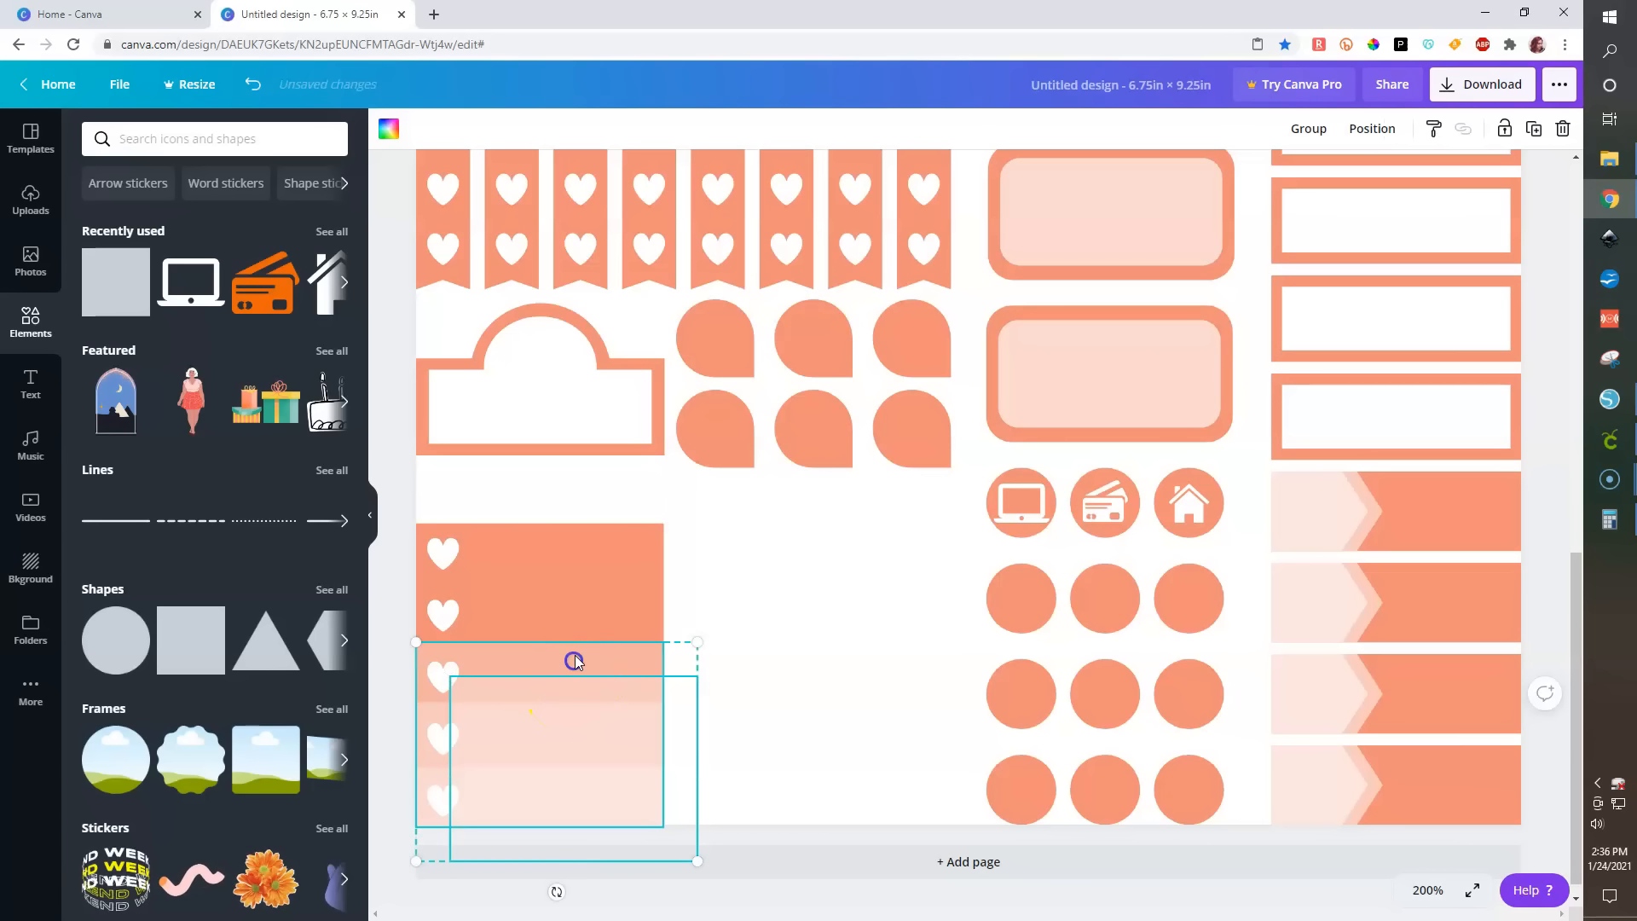
left_click(1372, 128)
left_click(1104, 284)
left_click(1270, 284)
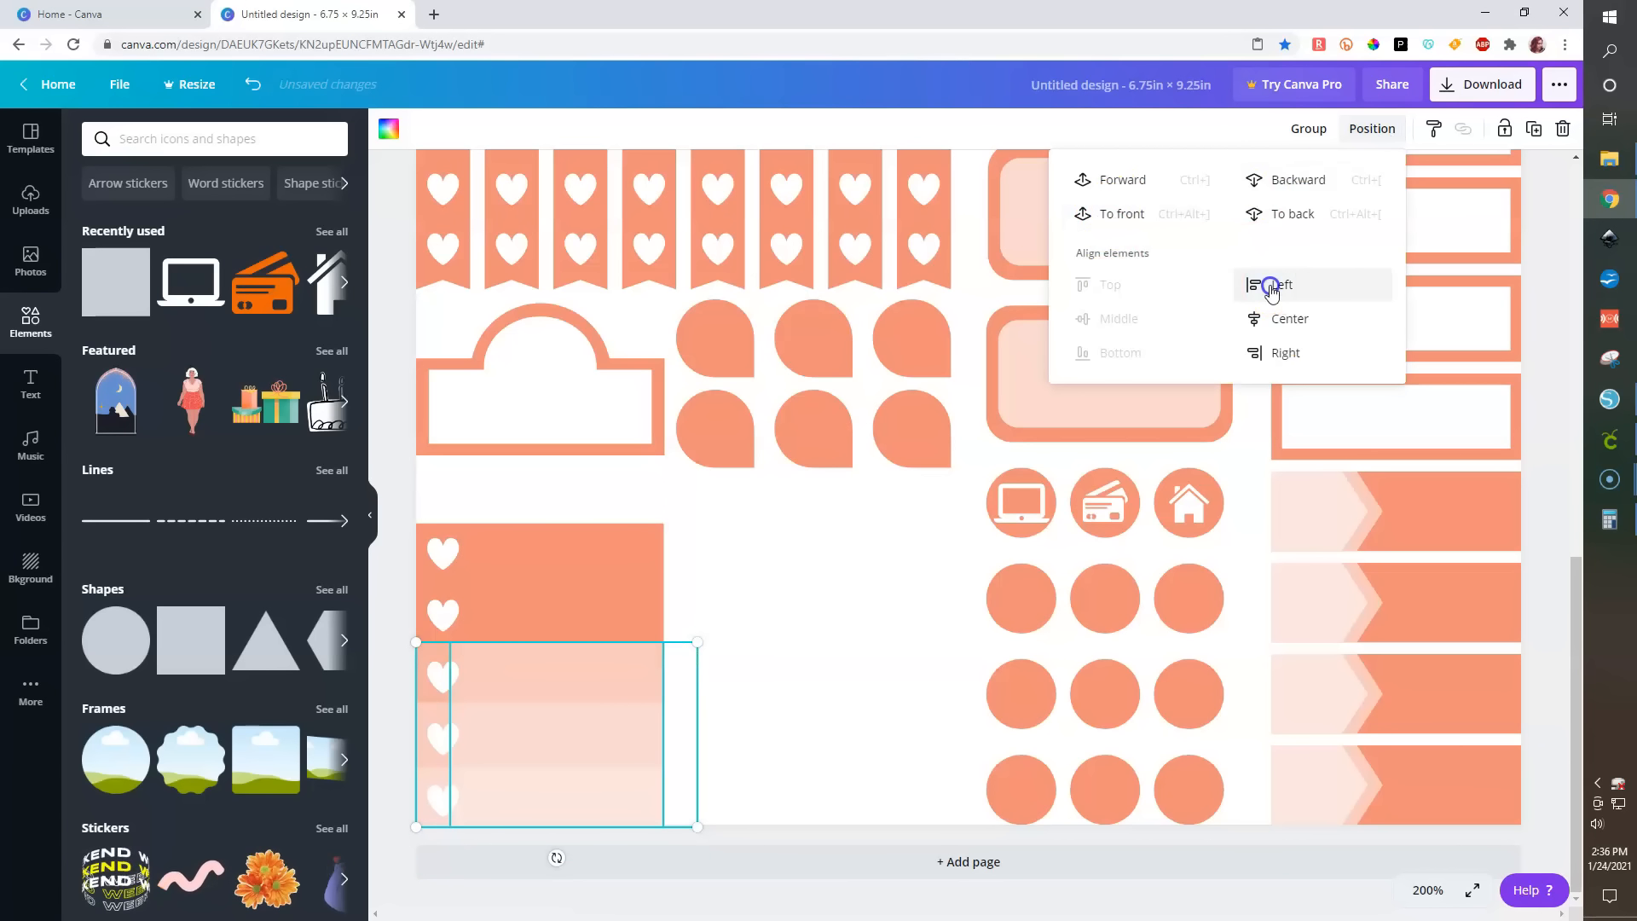
- Stretch the top copy upward to the second band, making it 1.5 by 1.5 in
left_click(512, 683)
left_click_drag(542, 630, 544, 588)
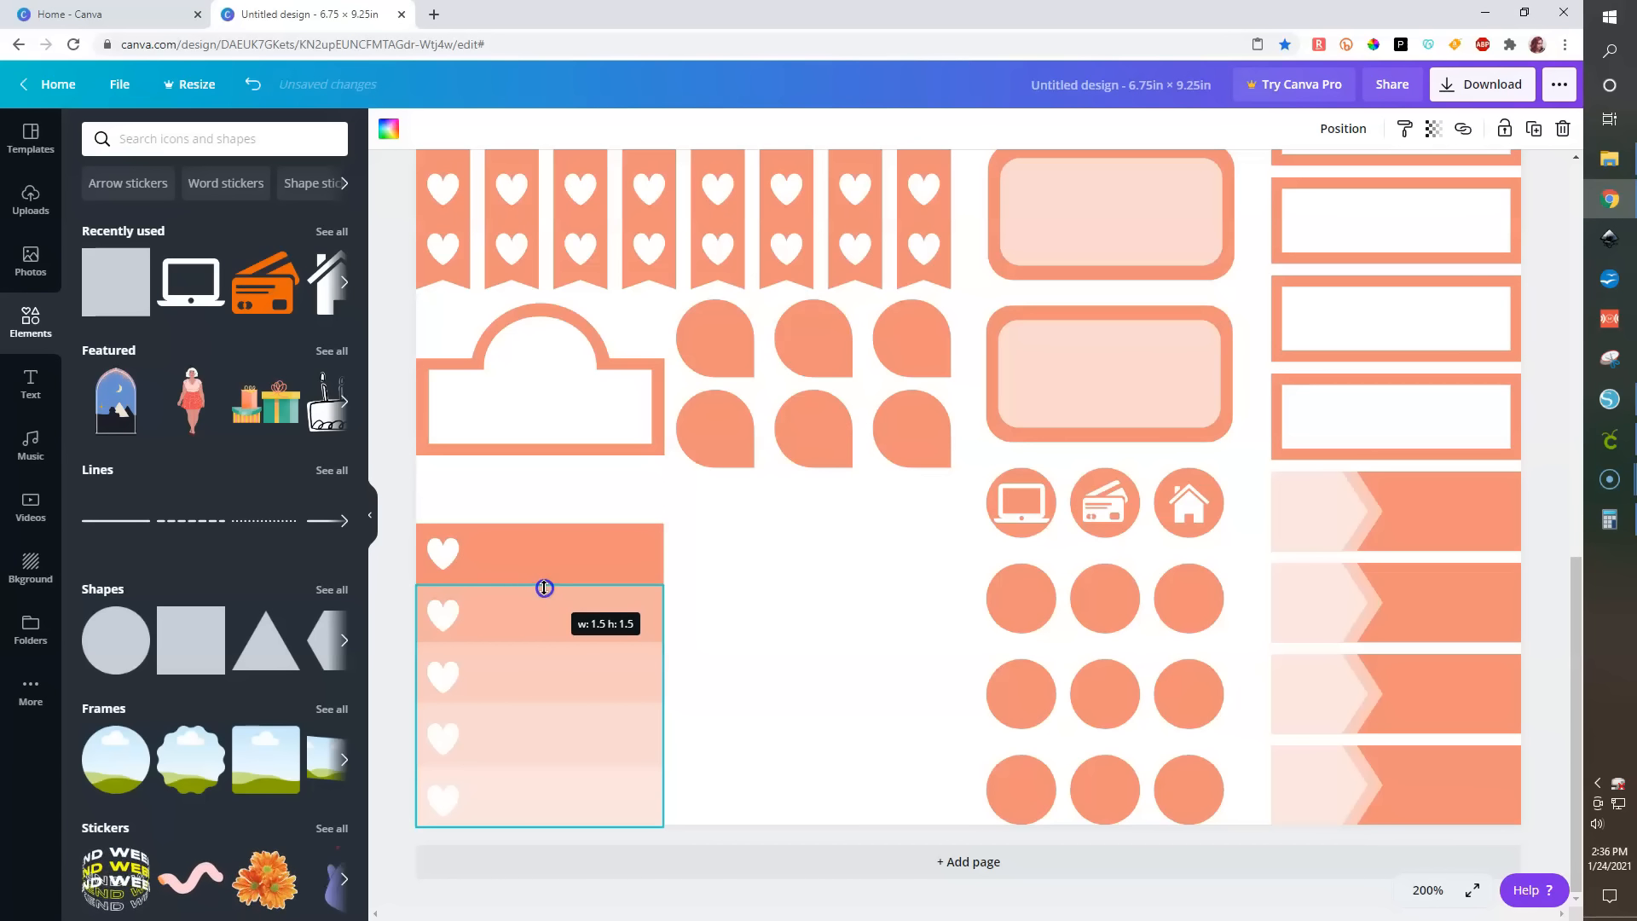
left_click(390, 712)
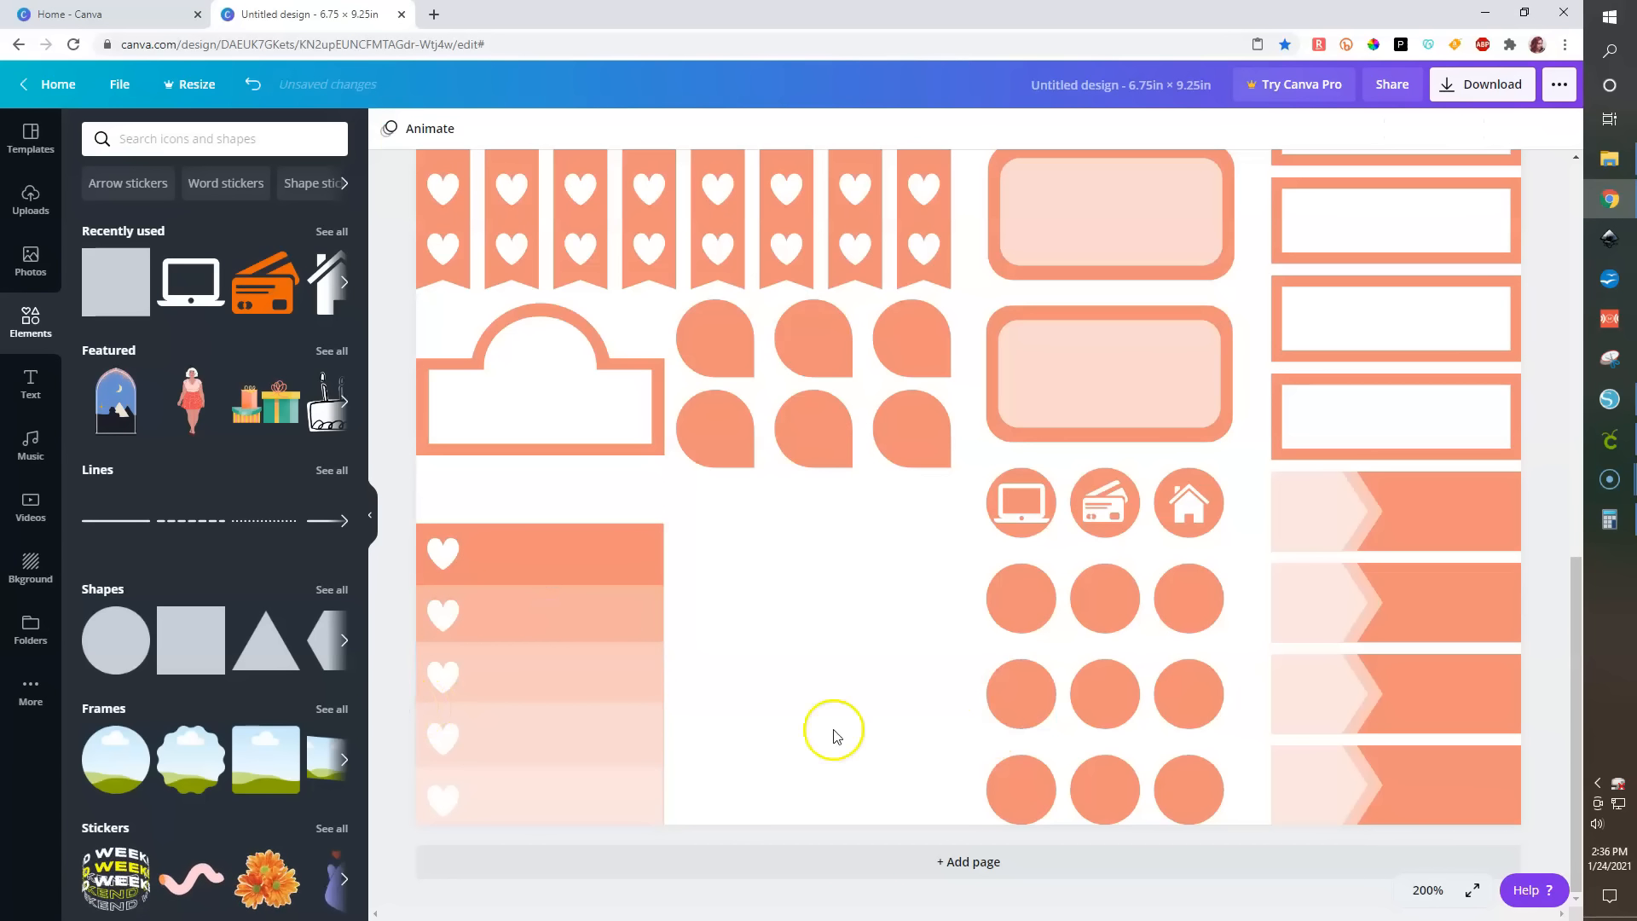
left_click(1420, 892)
left_click(1440, 628)
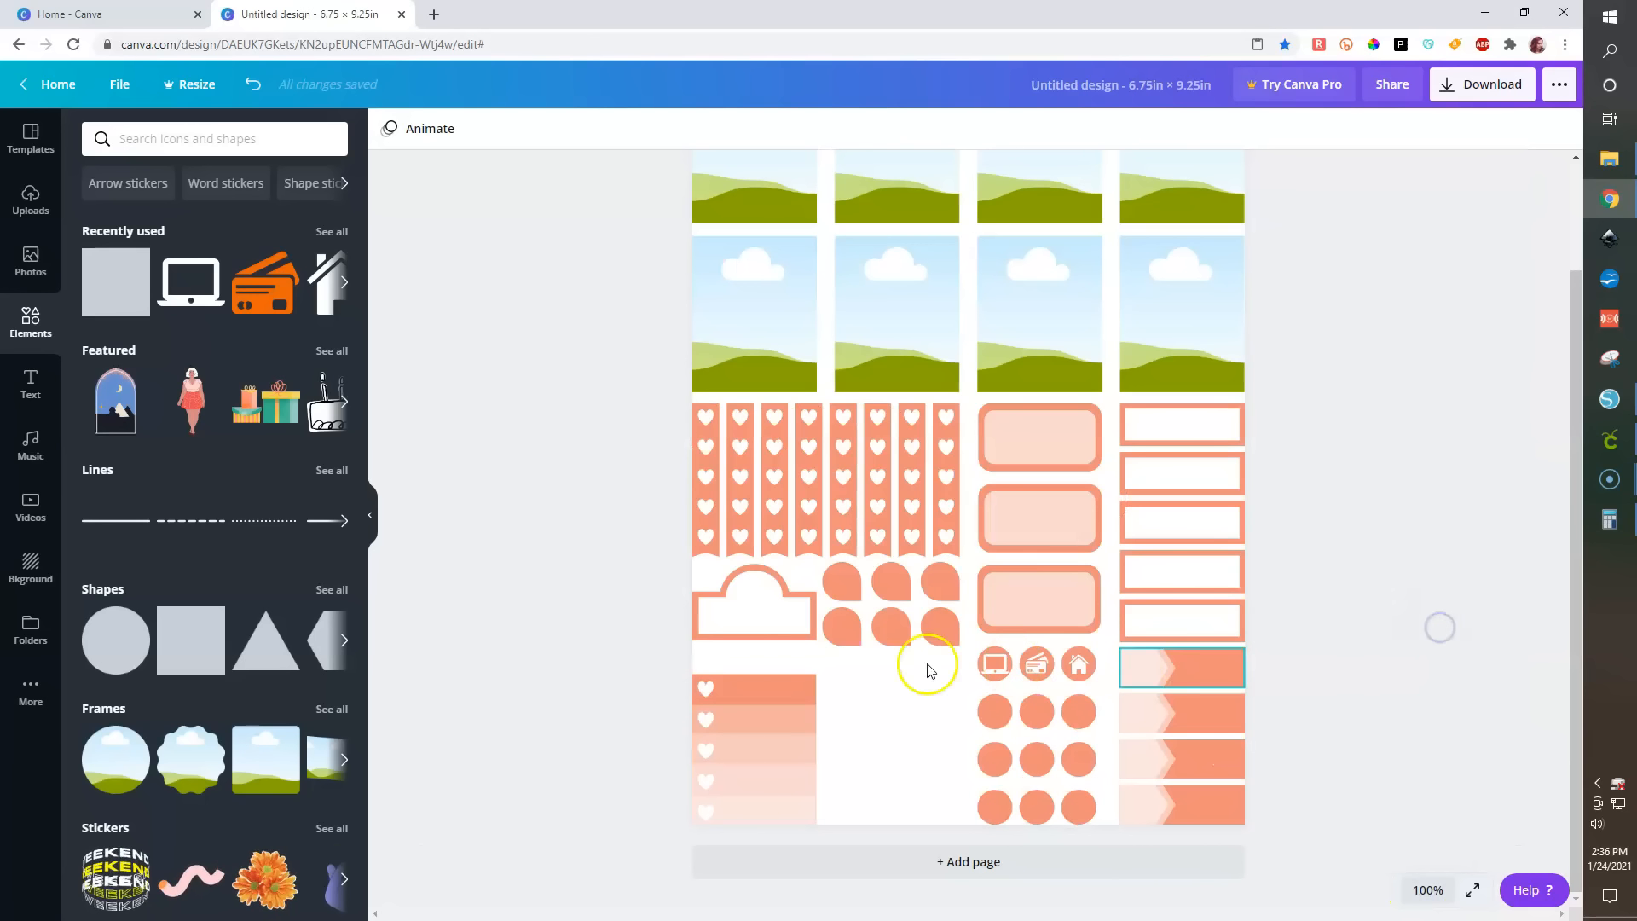
- Group the layered strip block with hearts and place a copy of it beside the original
left_click_drag(629, 651, 861, 848)
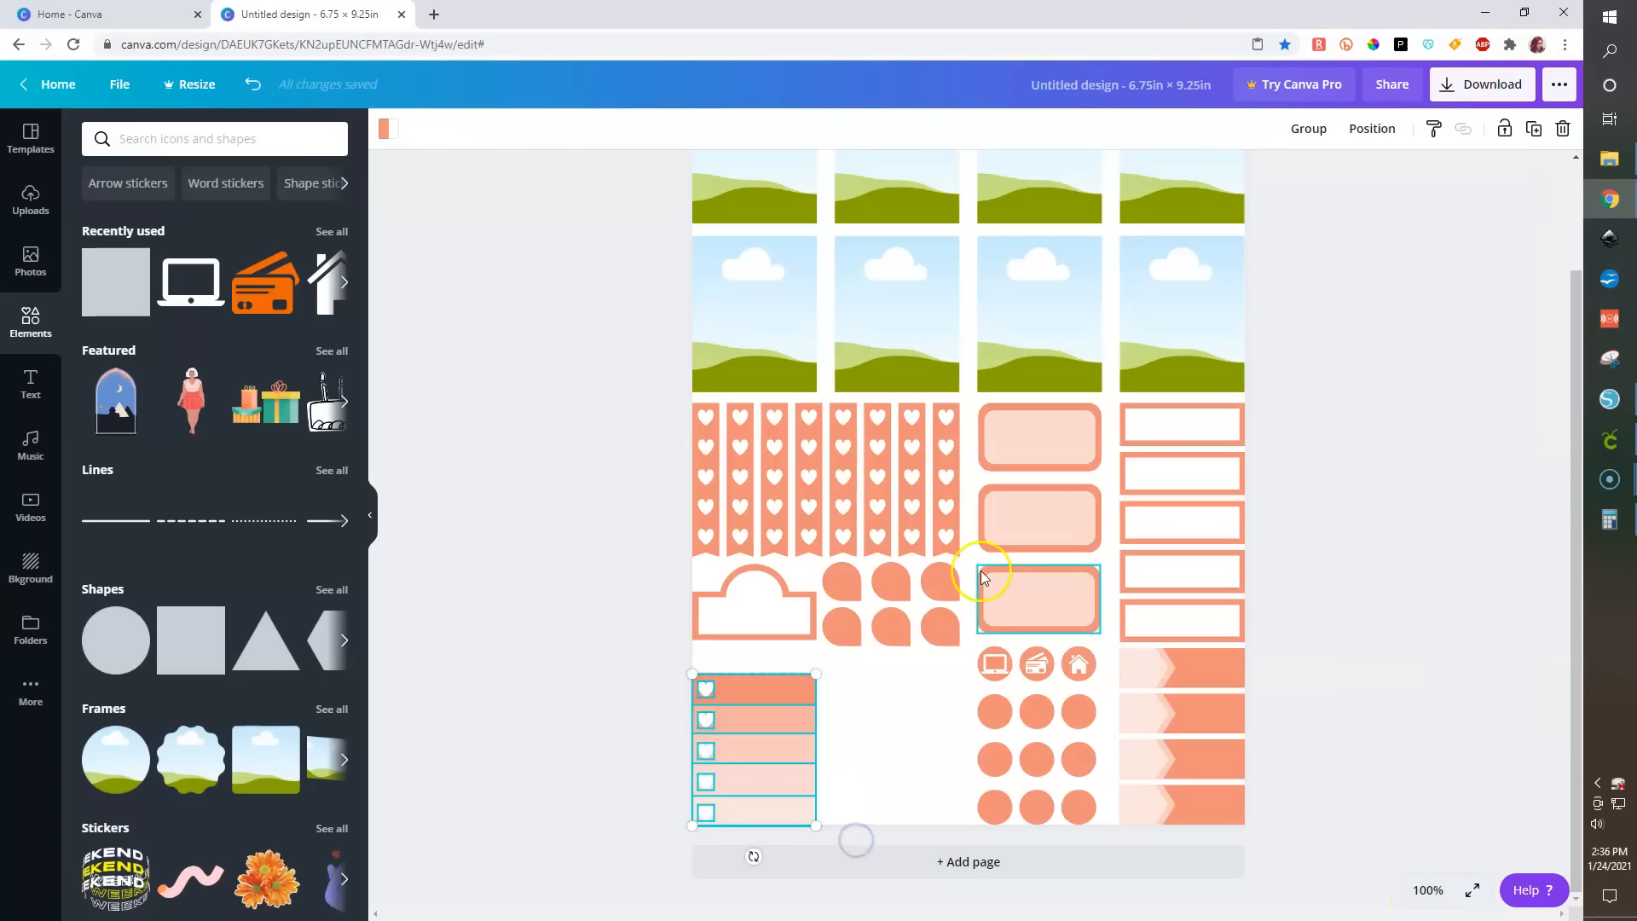
left_click(1308, 128)
left_click_drag(763, 742, 909, 700)
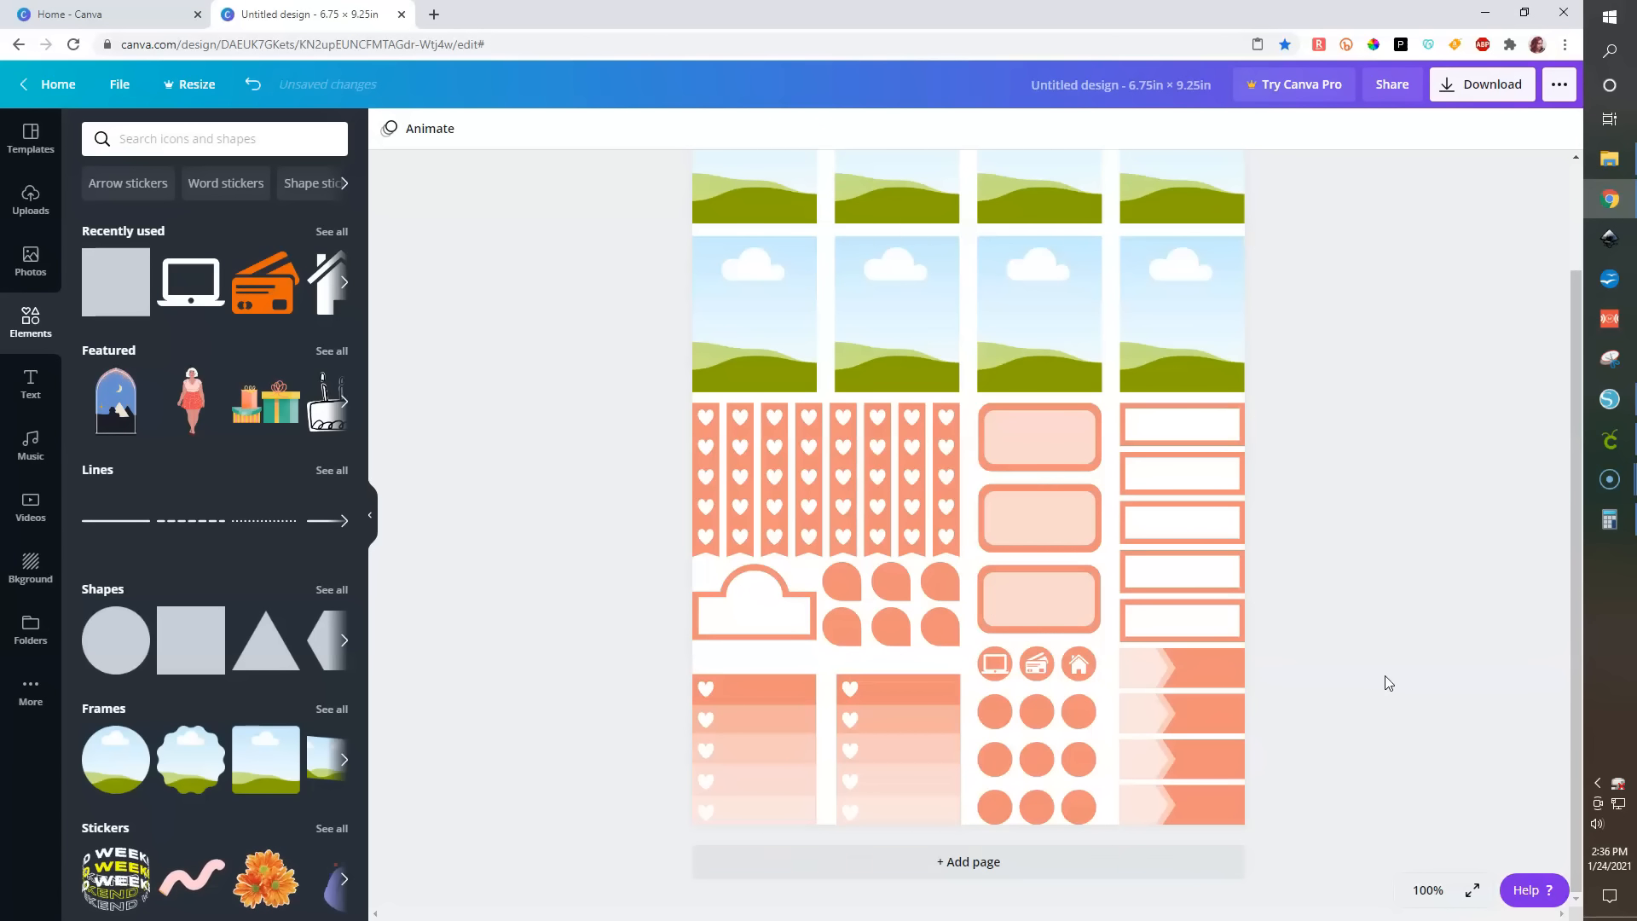
- Duplicate the whole sticker page as a second page
scroll(1384, 675, "up", 1)
left_click(1440, 892)
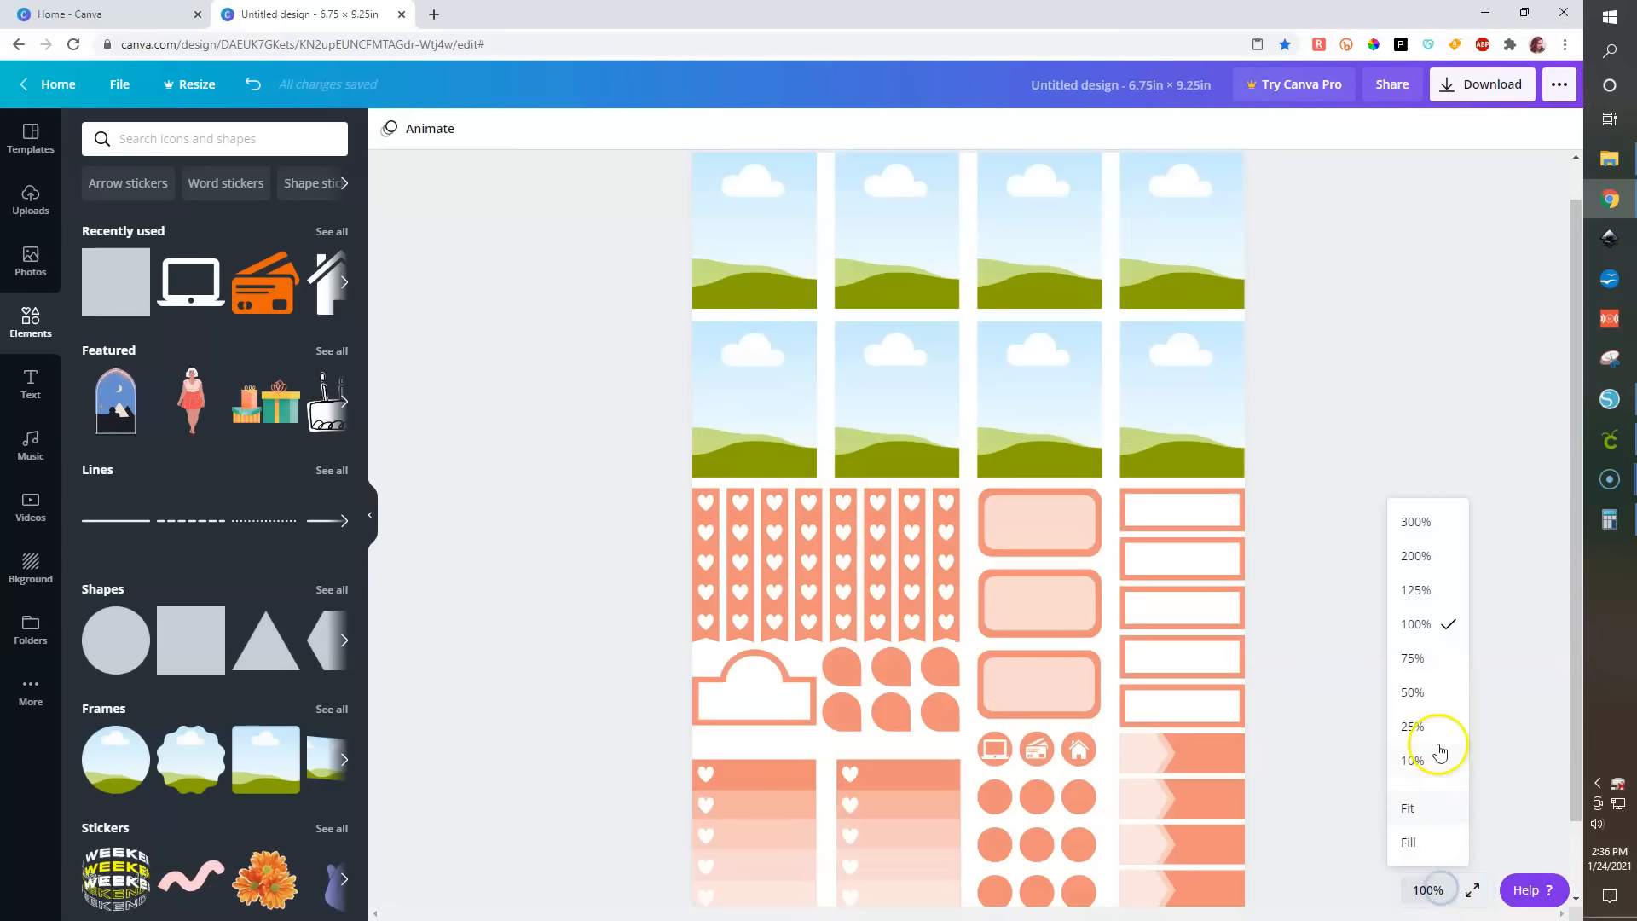
left_click(1436, 658)
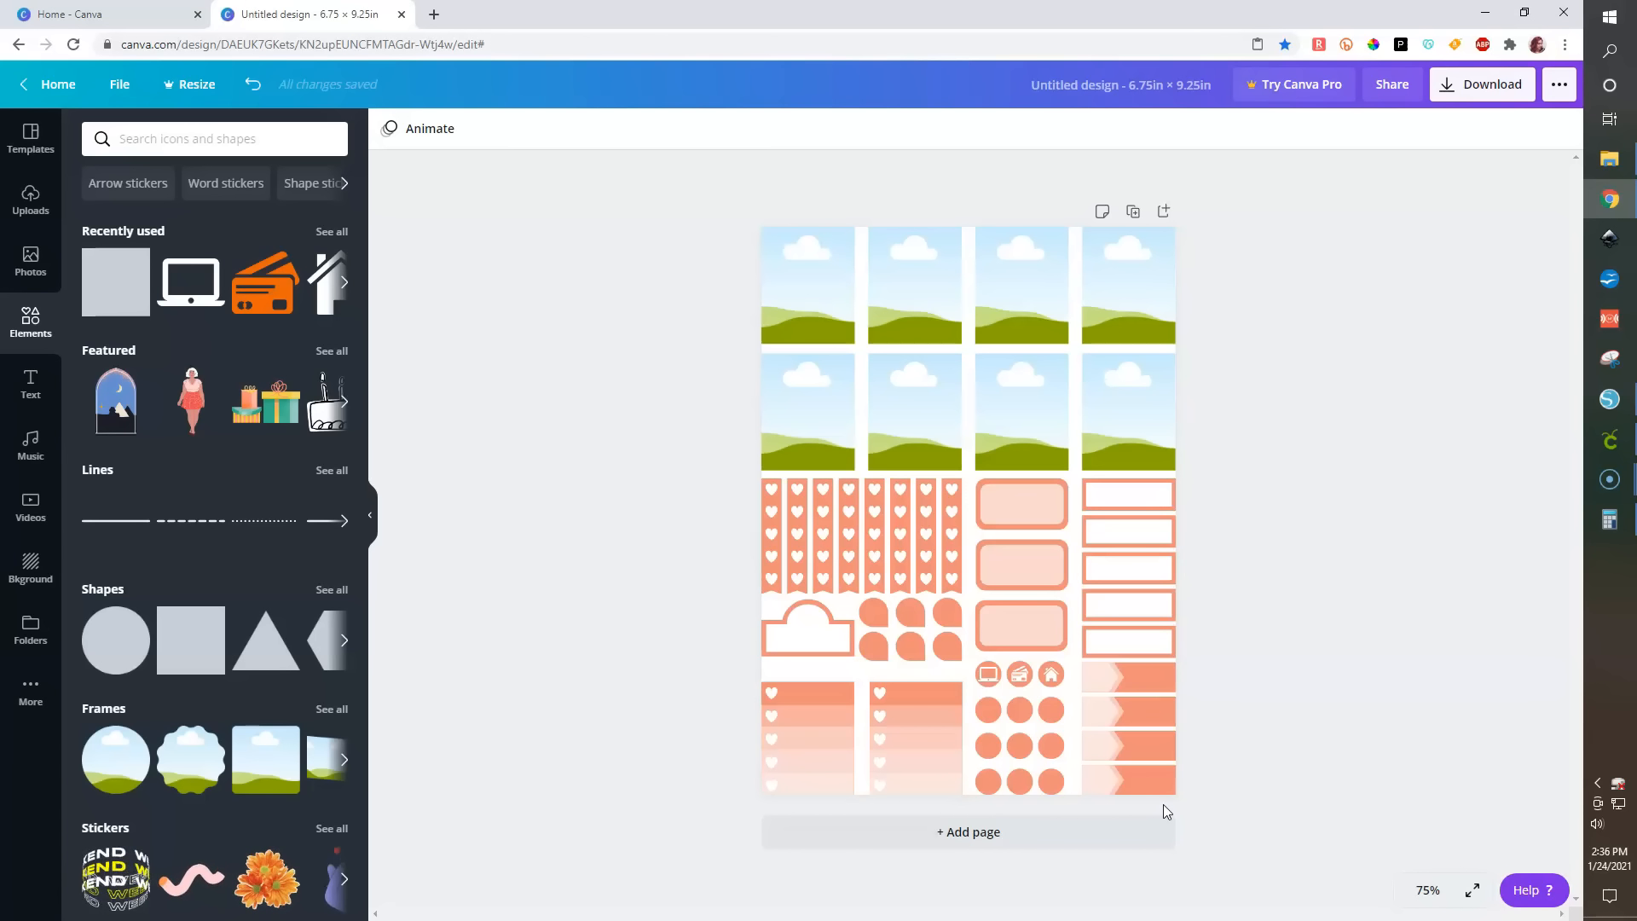
left_click(1134, 213)
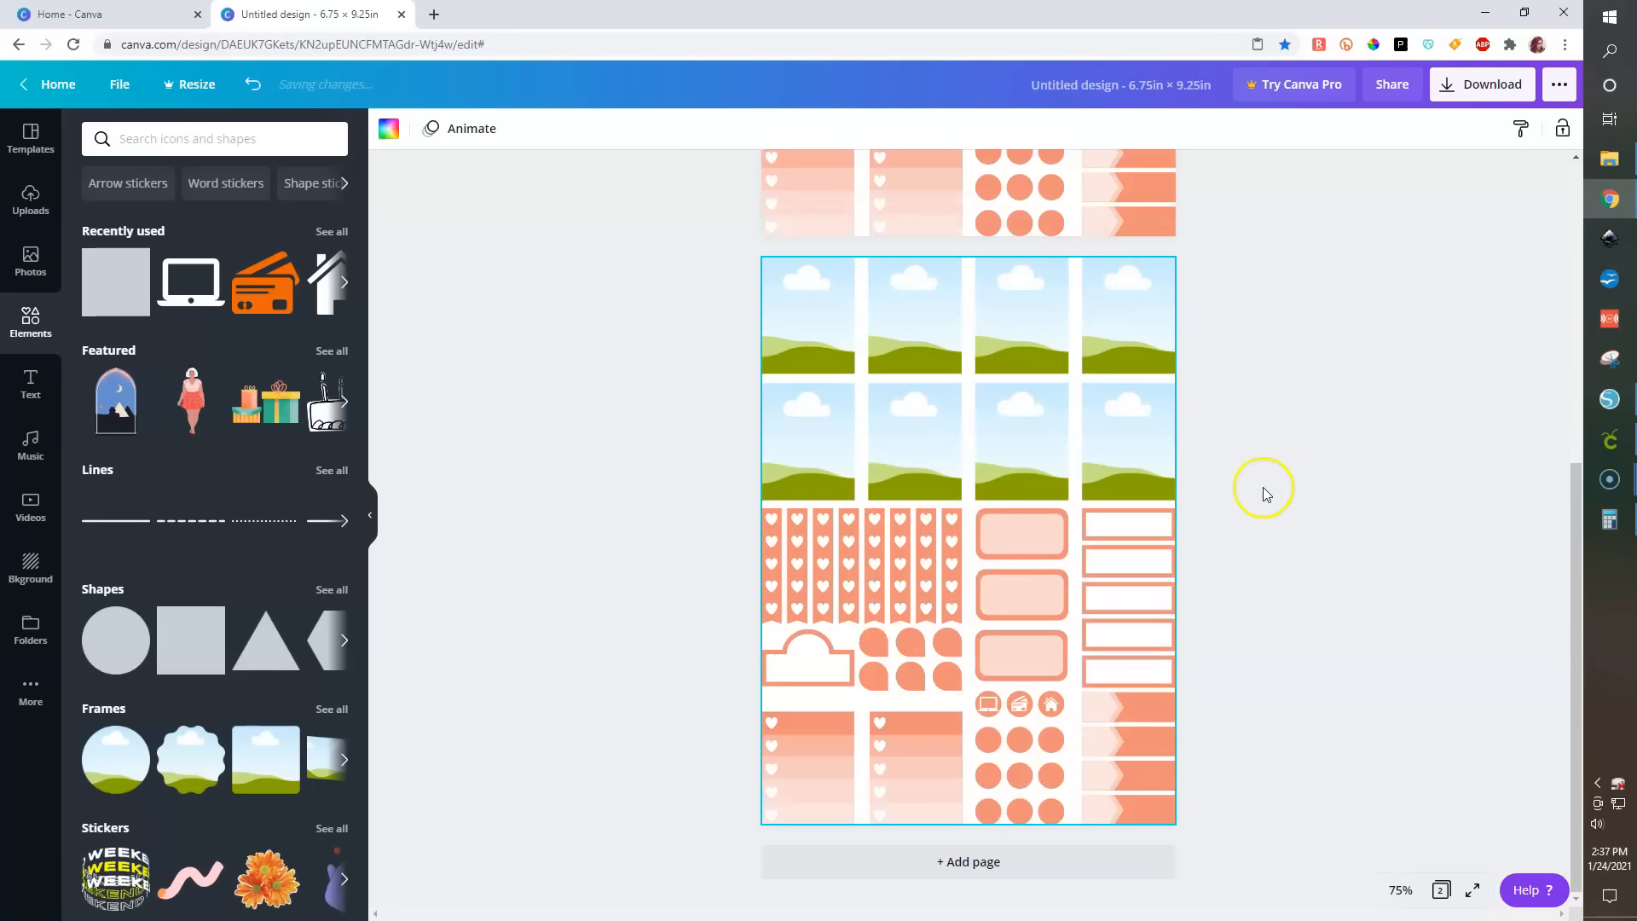
- Color each of the eight photo frames on the second page black
left_click(1270, 534)
left_click(682, 339)
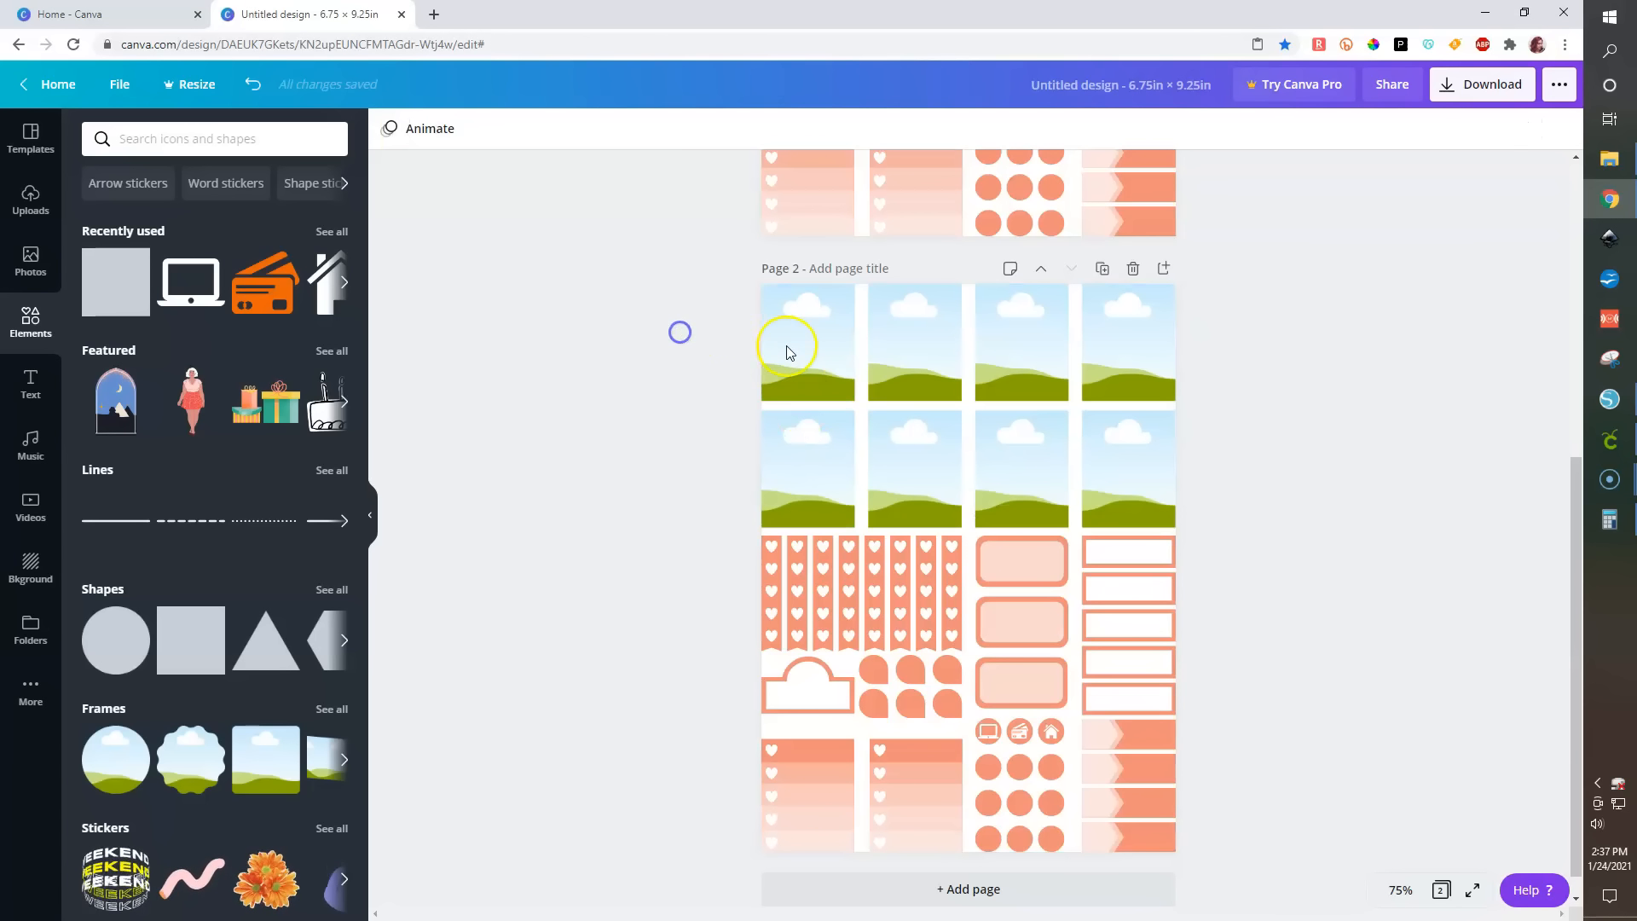
left_click(789, 352)
left_click(388, 129)
left_click(99, 465)
left_click(938, 349)
left_click(99, 465)
left_click(1019, 351)
left_click(97, 469)
left_click(1180, 377)
left_click(99, 465)
left_click(767, 458)
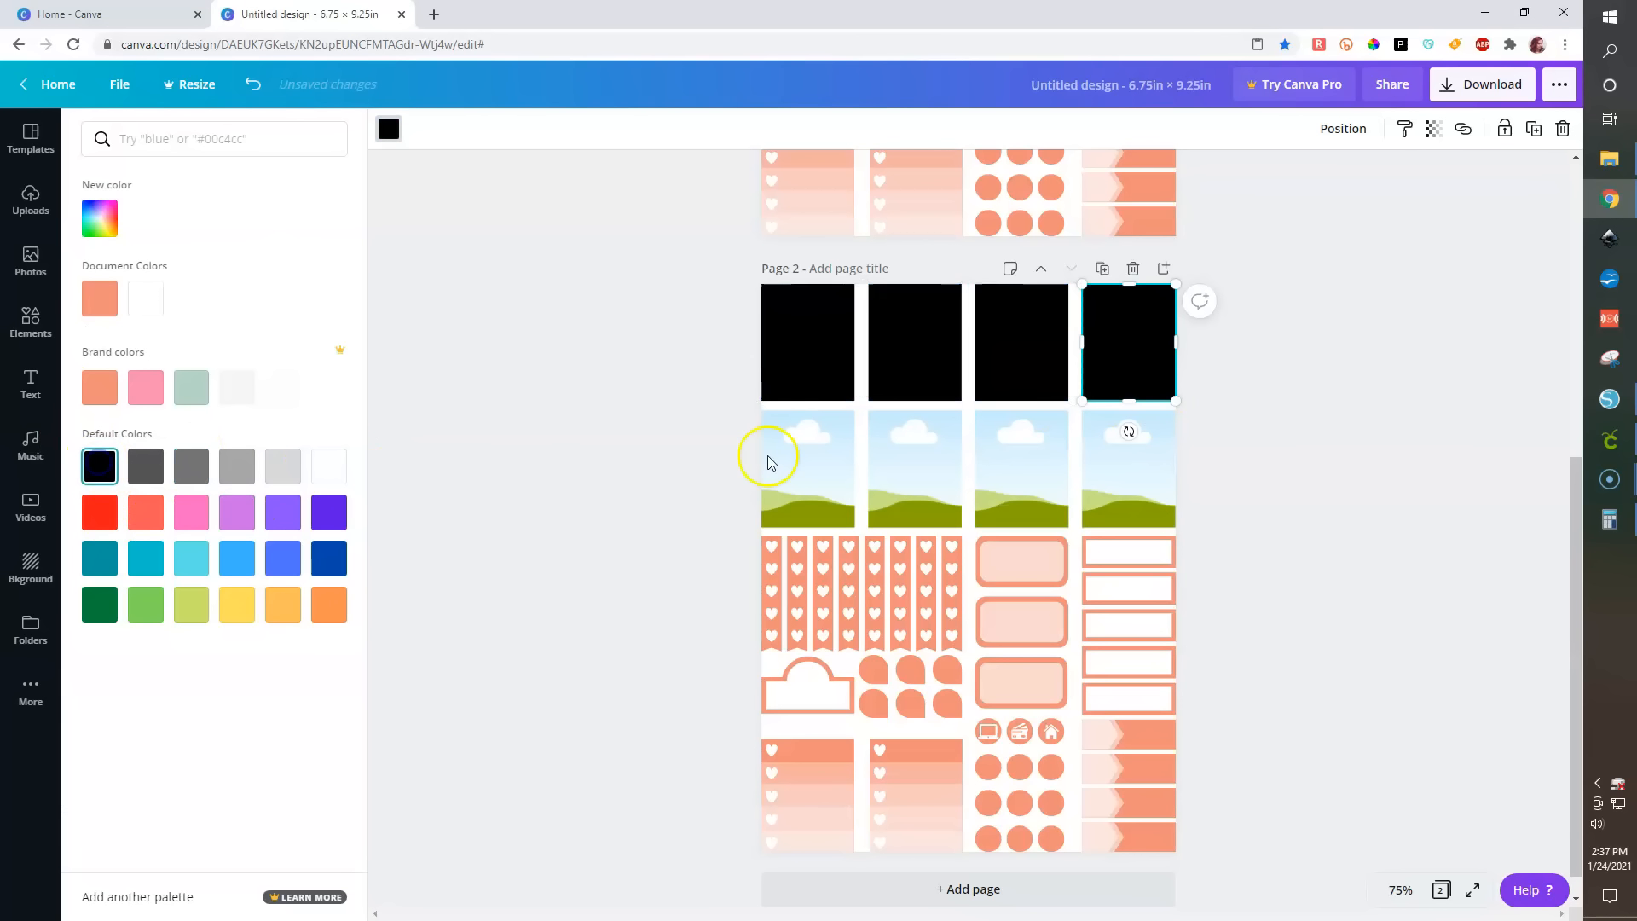
left_click(100, 467)
left_click(895, 480)
left_click(99, 469)
left_click(1001, 459)
left_click(98, 466)
left_click(1151, 452)
left_click(105, 467)
- Select all remaining elements on the second page and color them black
left_click_drag(647, 526, 1185, 845)
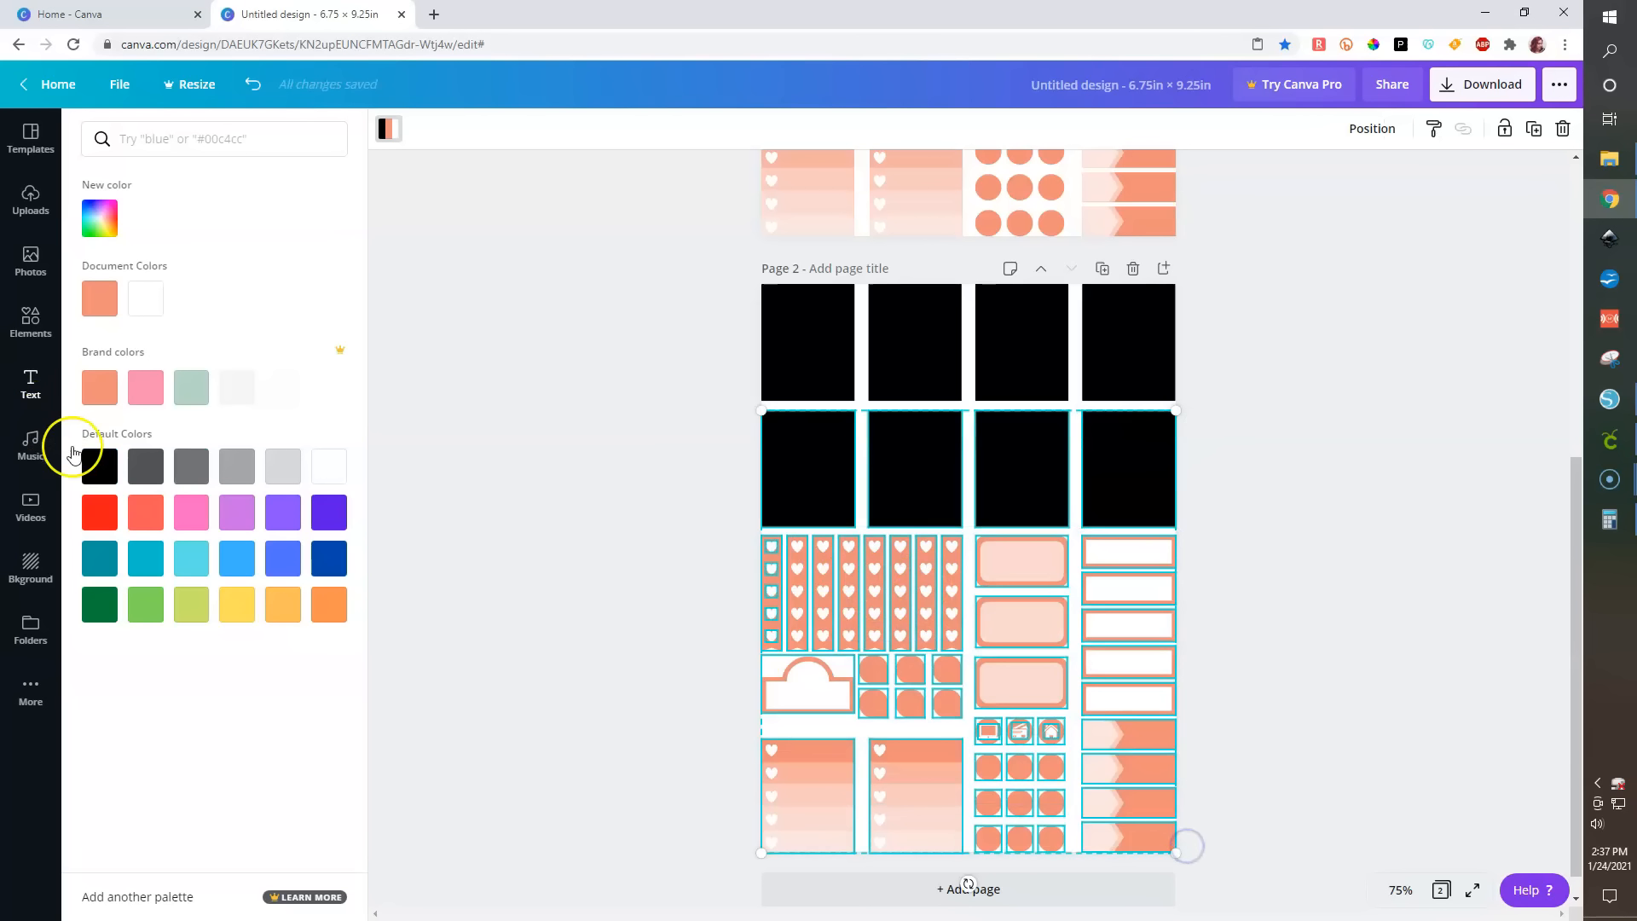
left_click(96, 467)
left_click(634, 592)
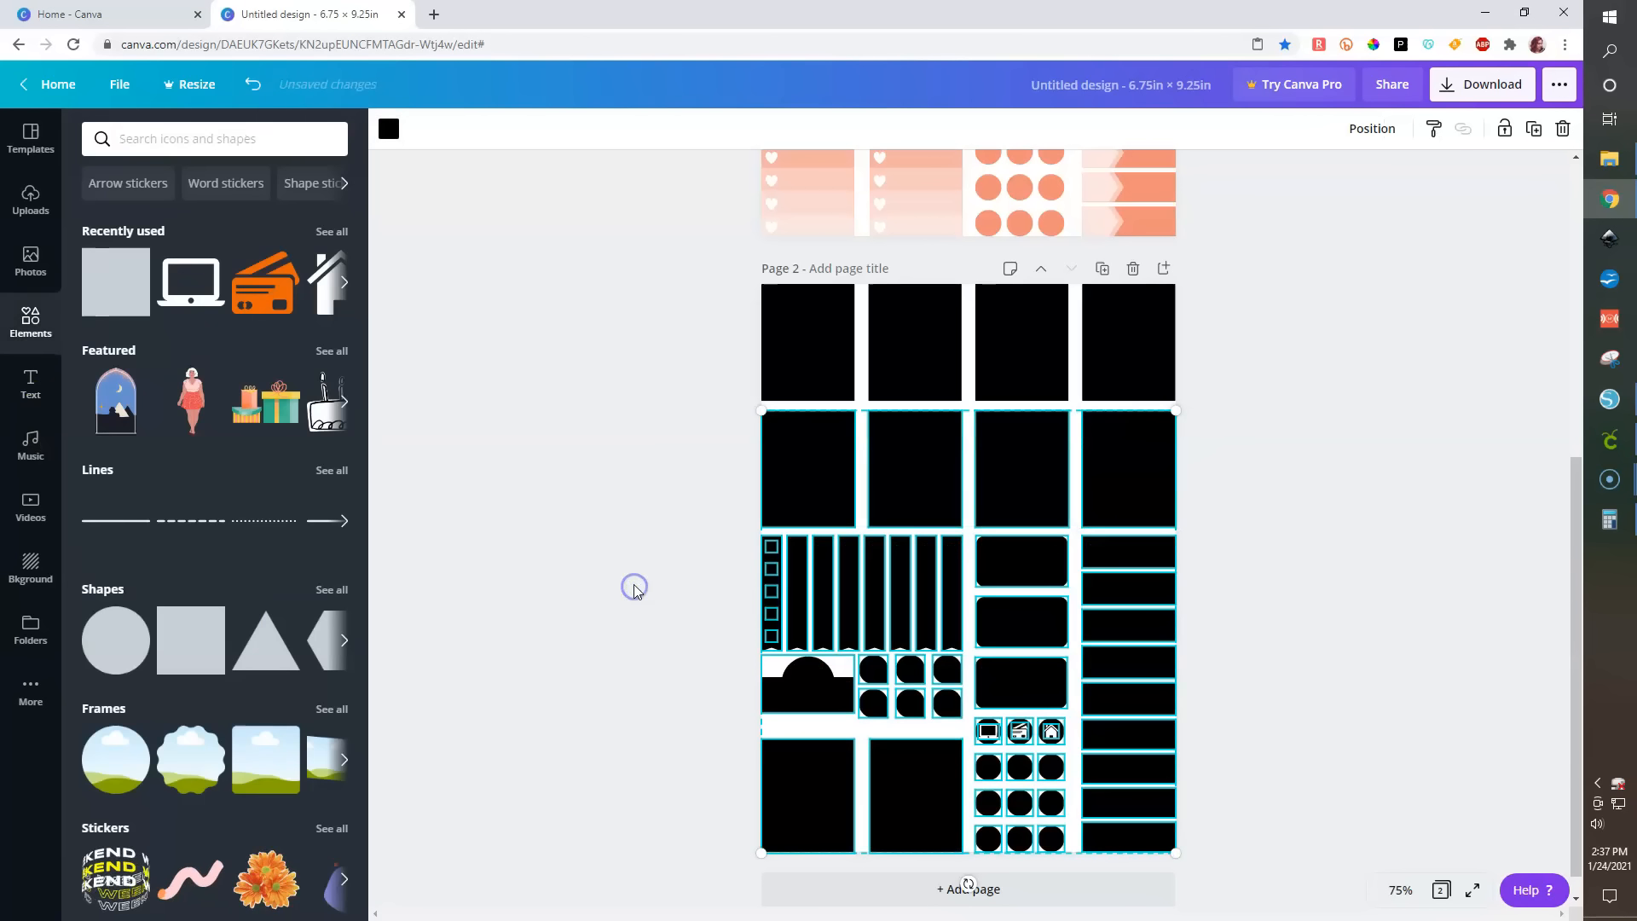
- Delete the laptop, card and house icons from the circles on the second page
left_click(1052, 731)
left_click_drag(1051, 731, 996, 746)
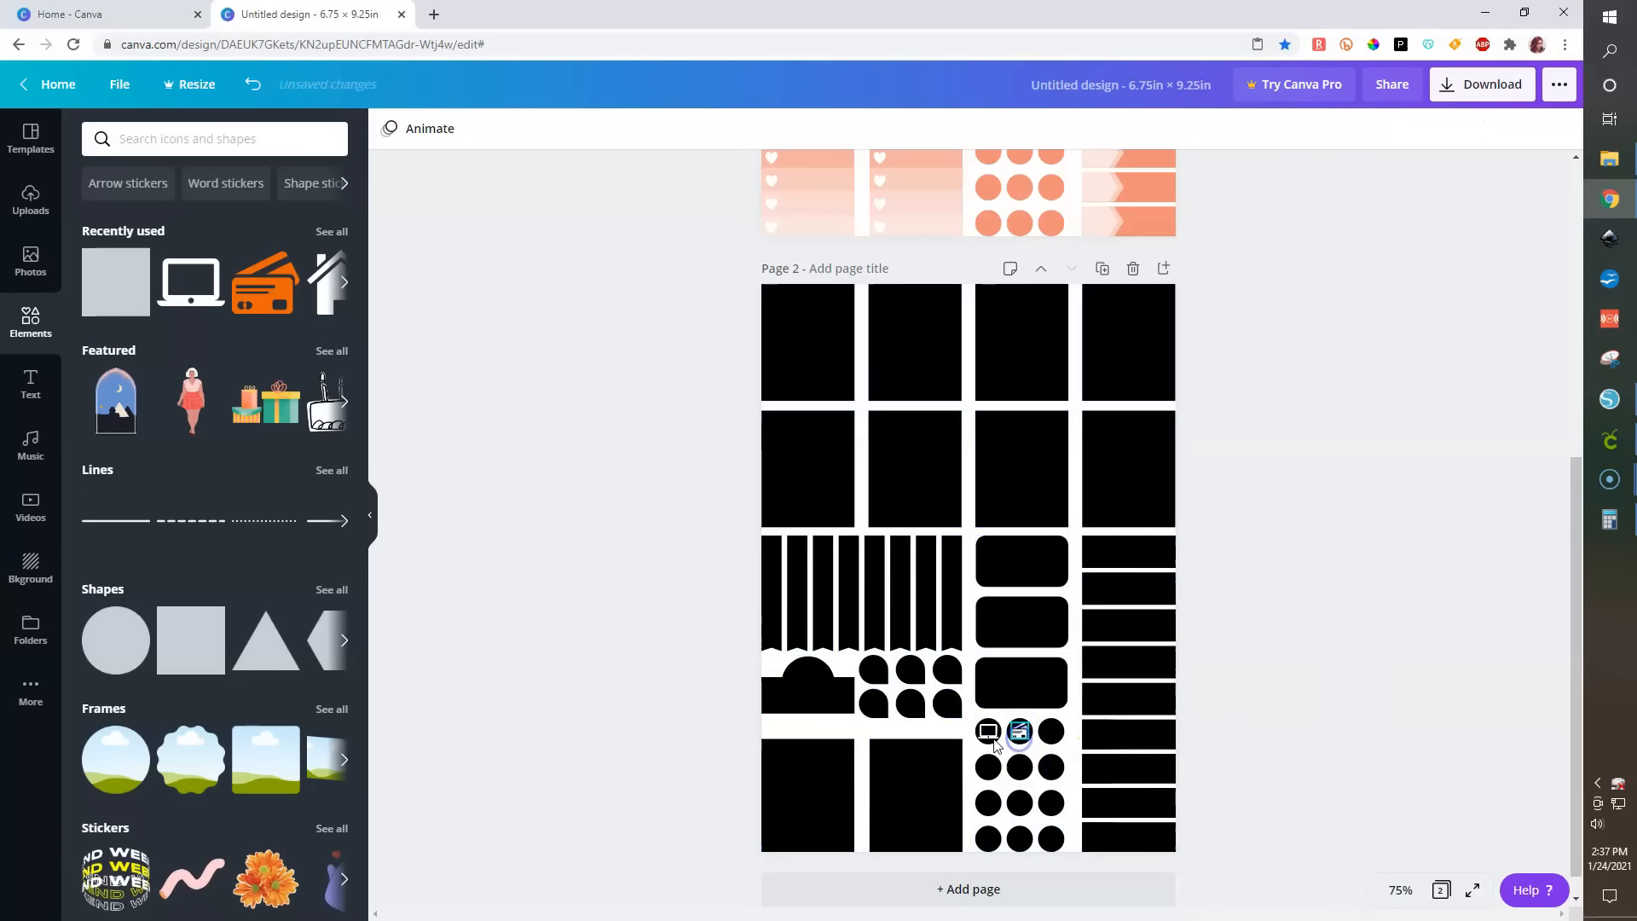
left_click(993, 739)
key("Delete")
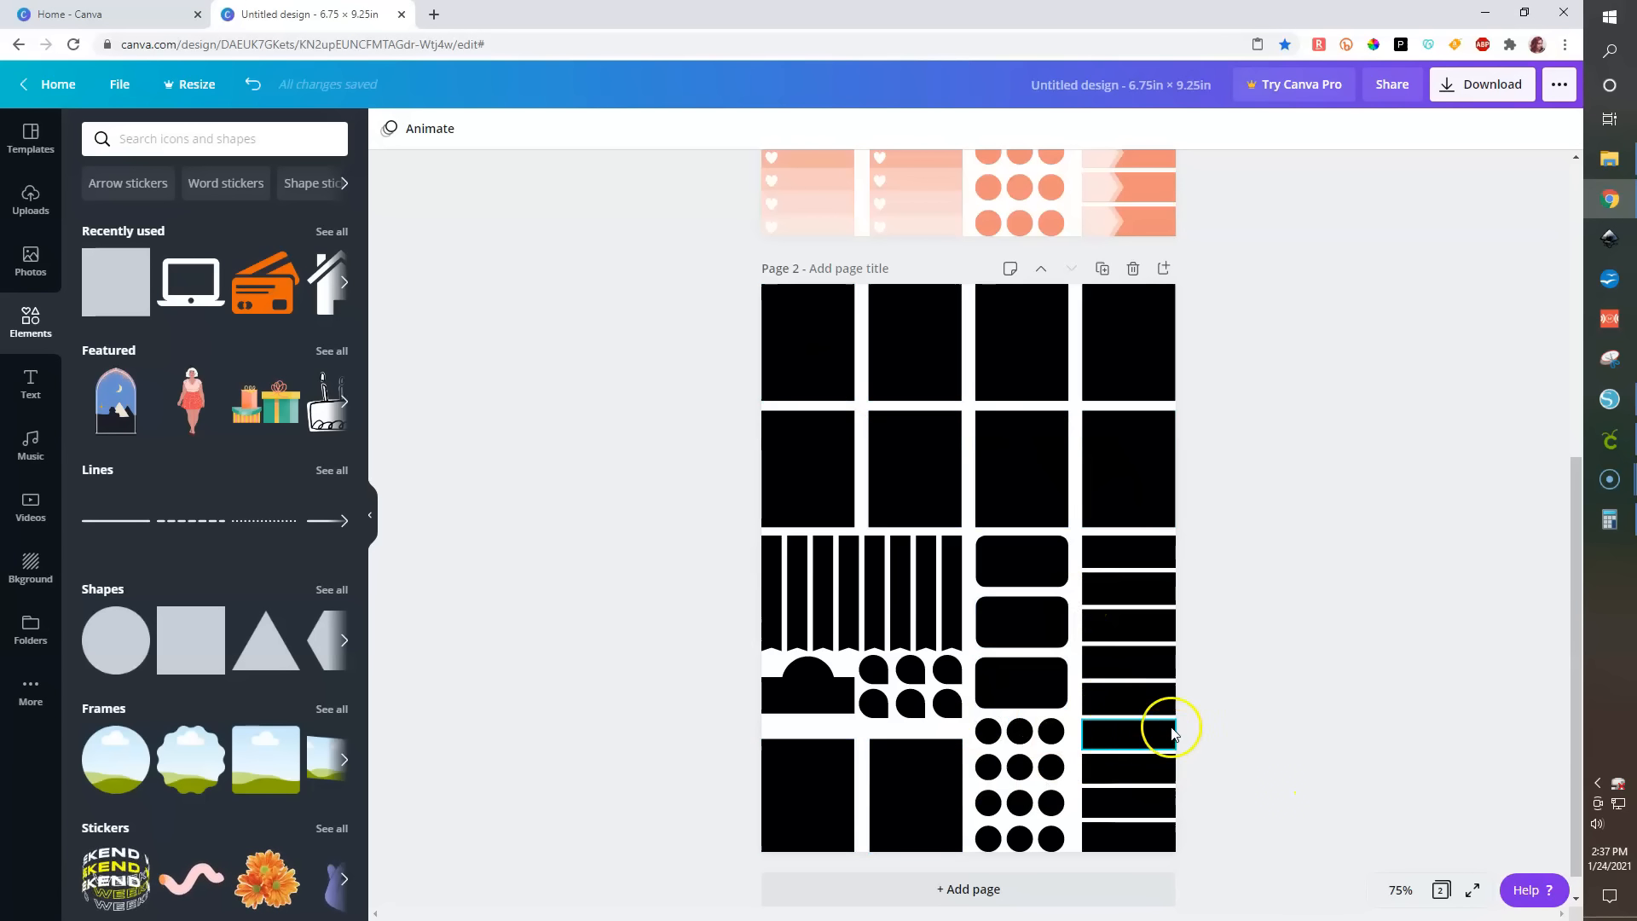
- Browse the photo and upload libraries for images to place in the frames
scroll(1113, 626, "up", 6)
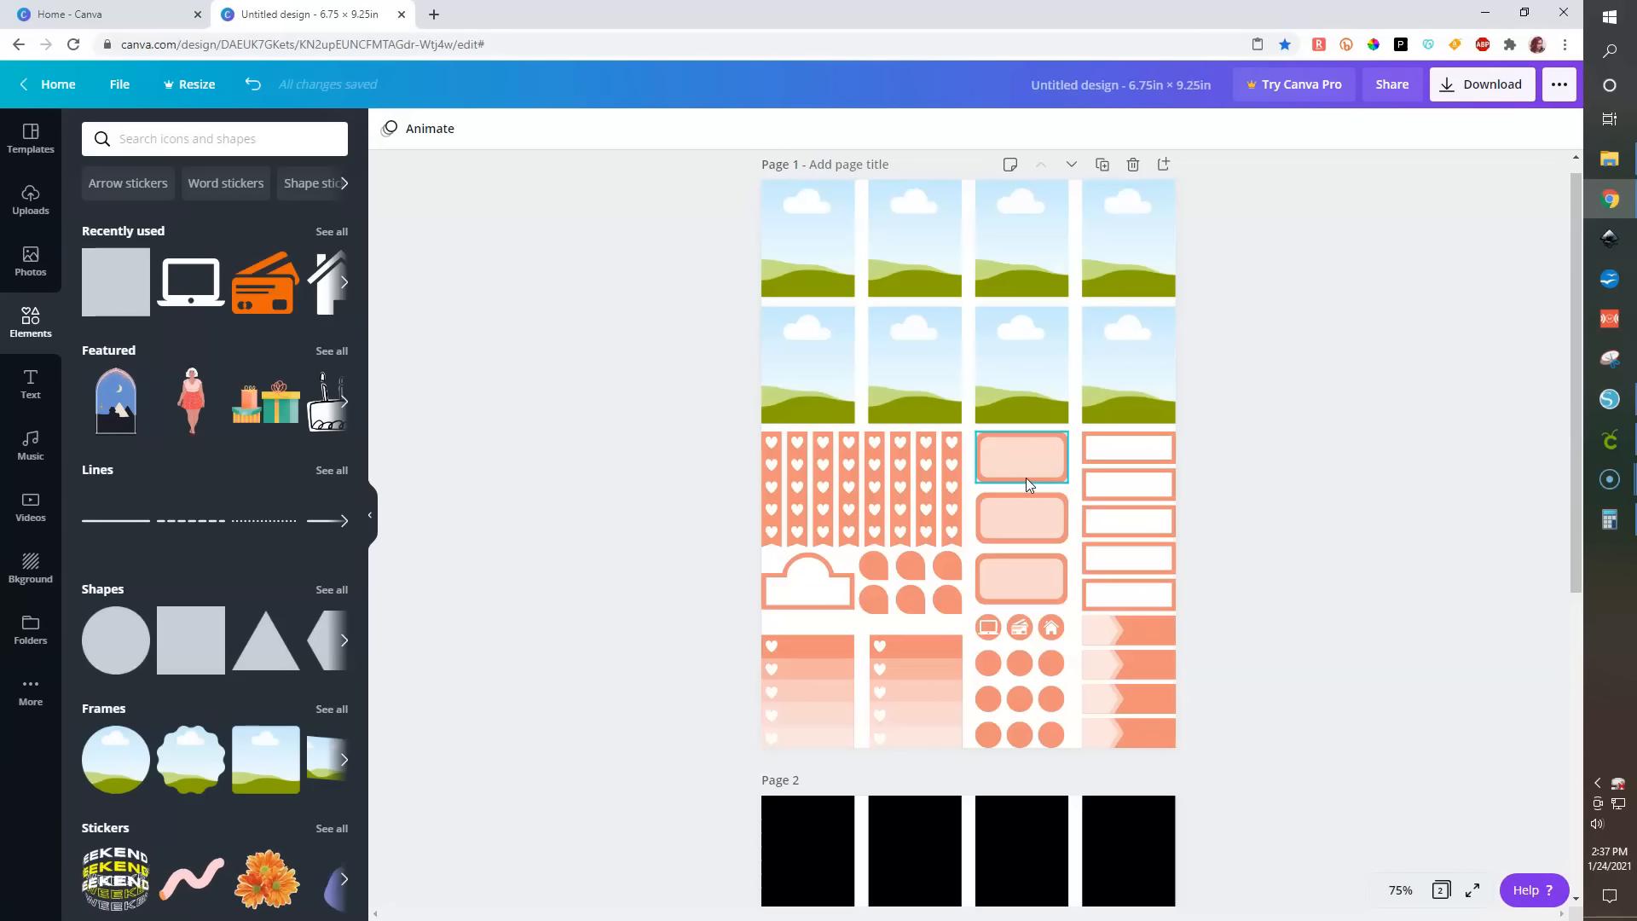
scroll(1028, 484, "down", 3)
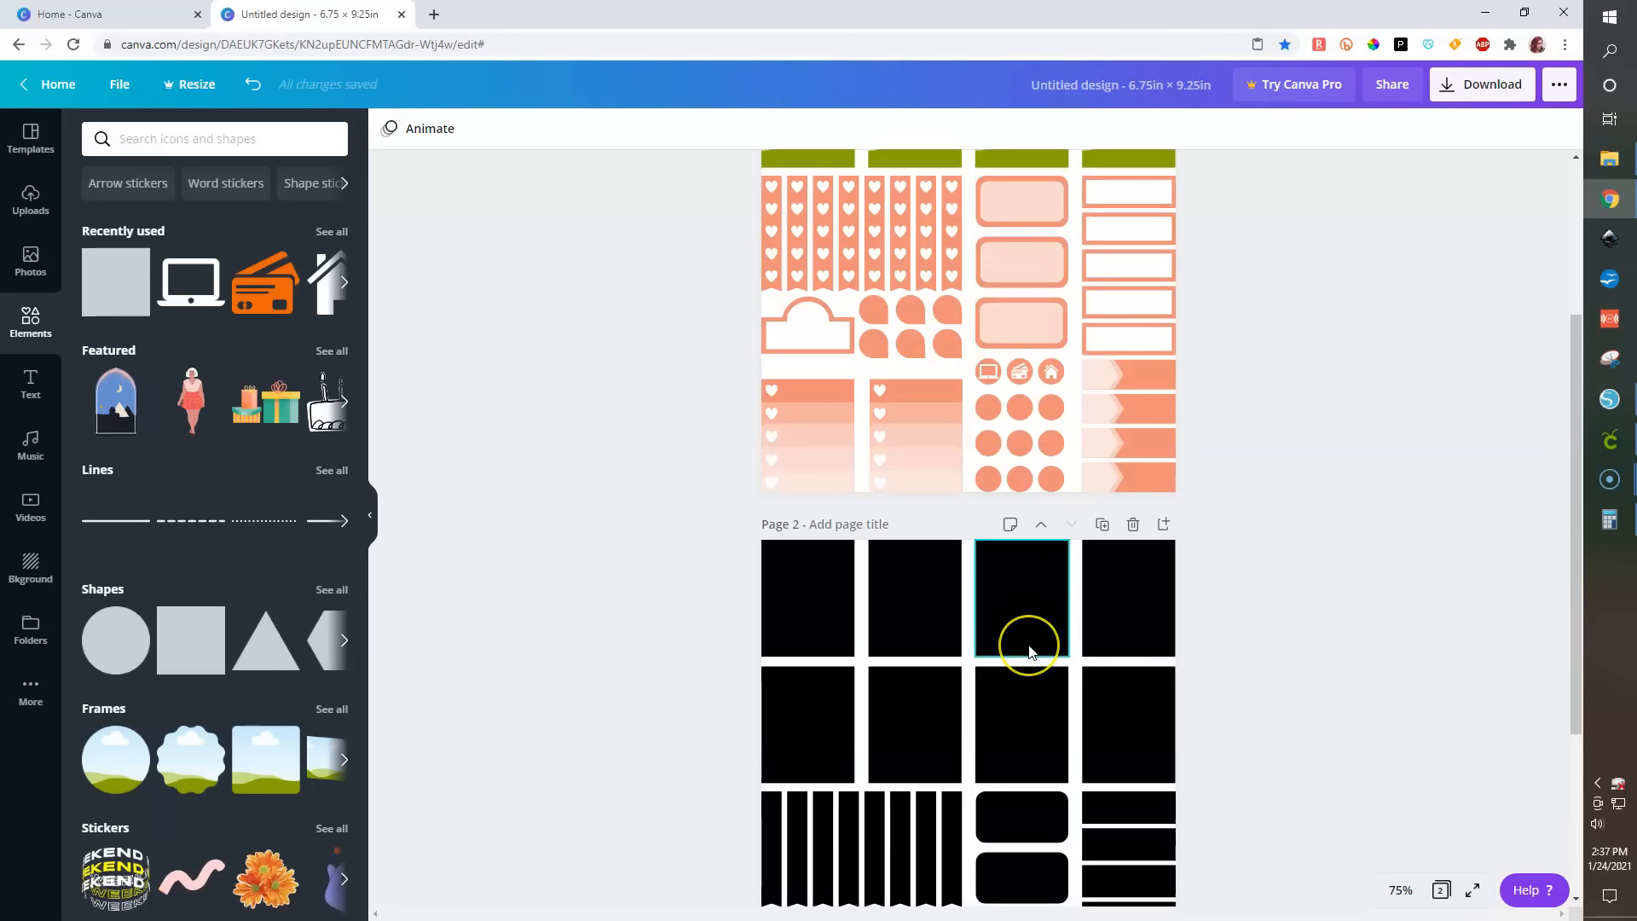
scroll(1027, 647, "up", 3)
scroll(1065, 346, "up", 1)
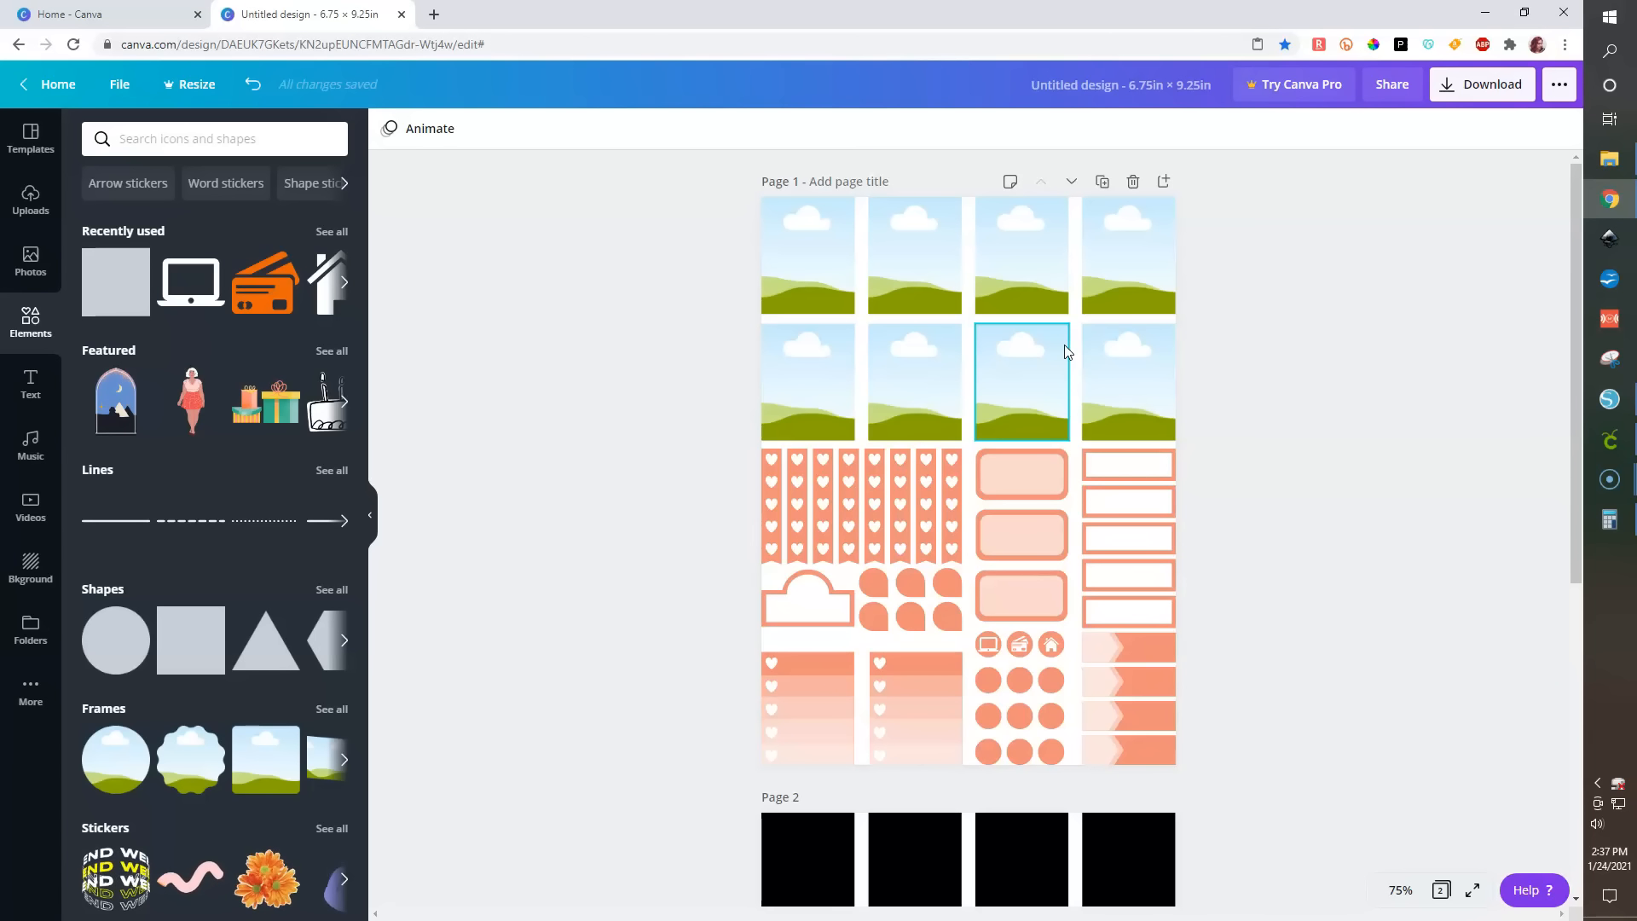
left_click(31, 264)
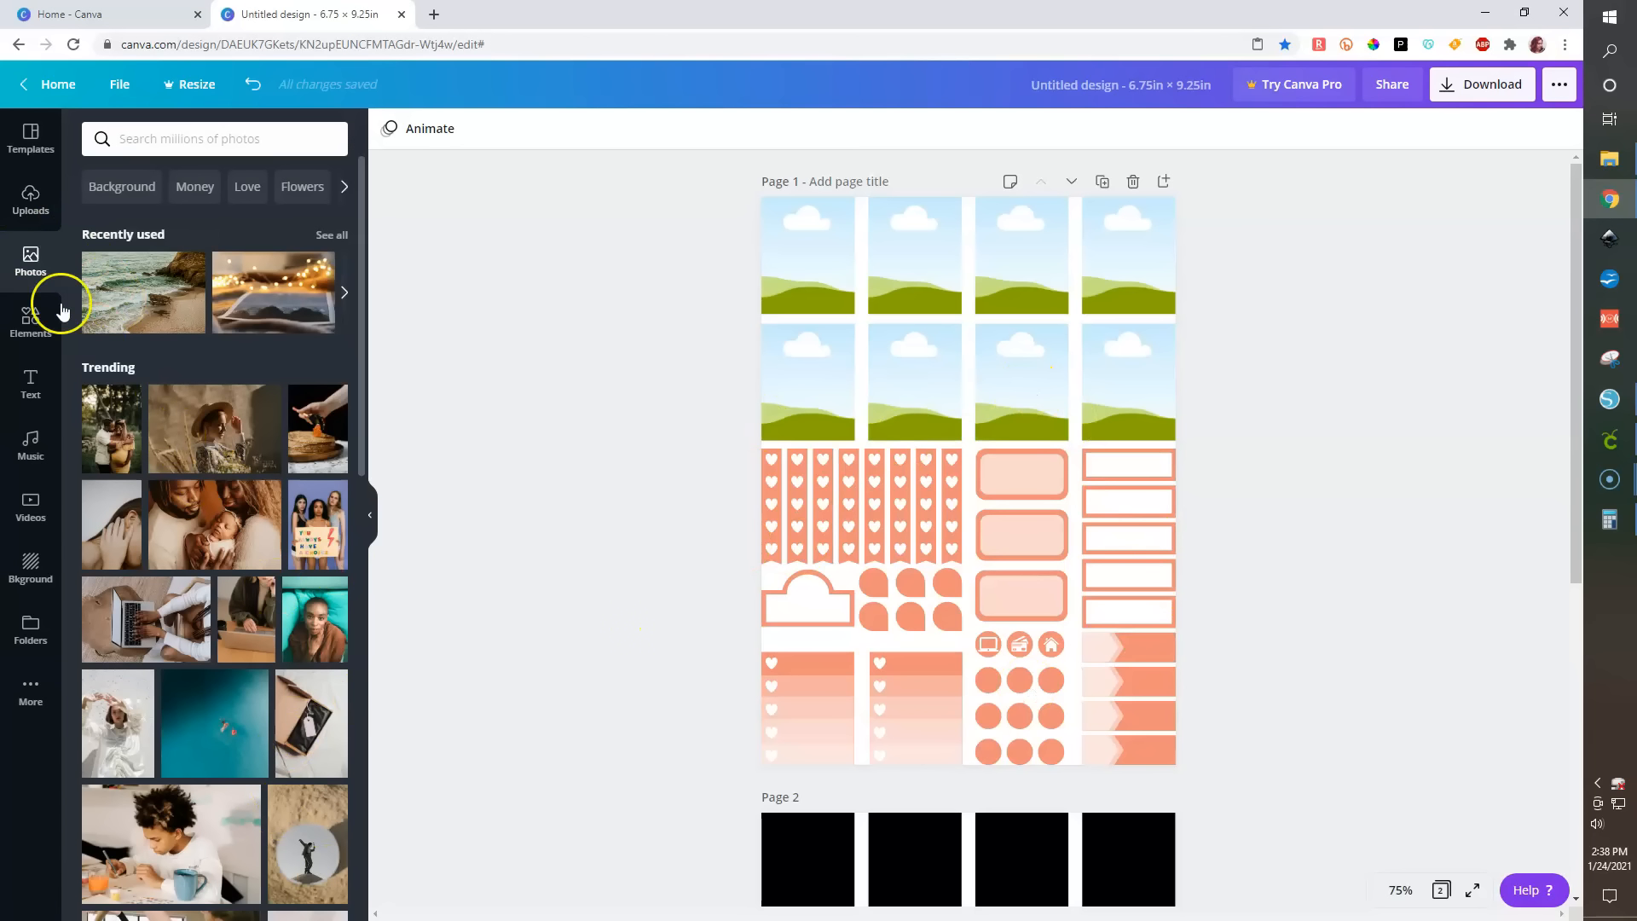
left_click(31, 205)
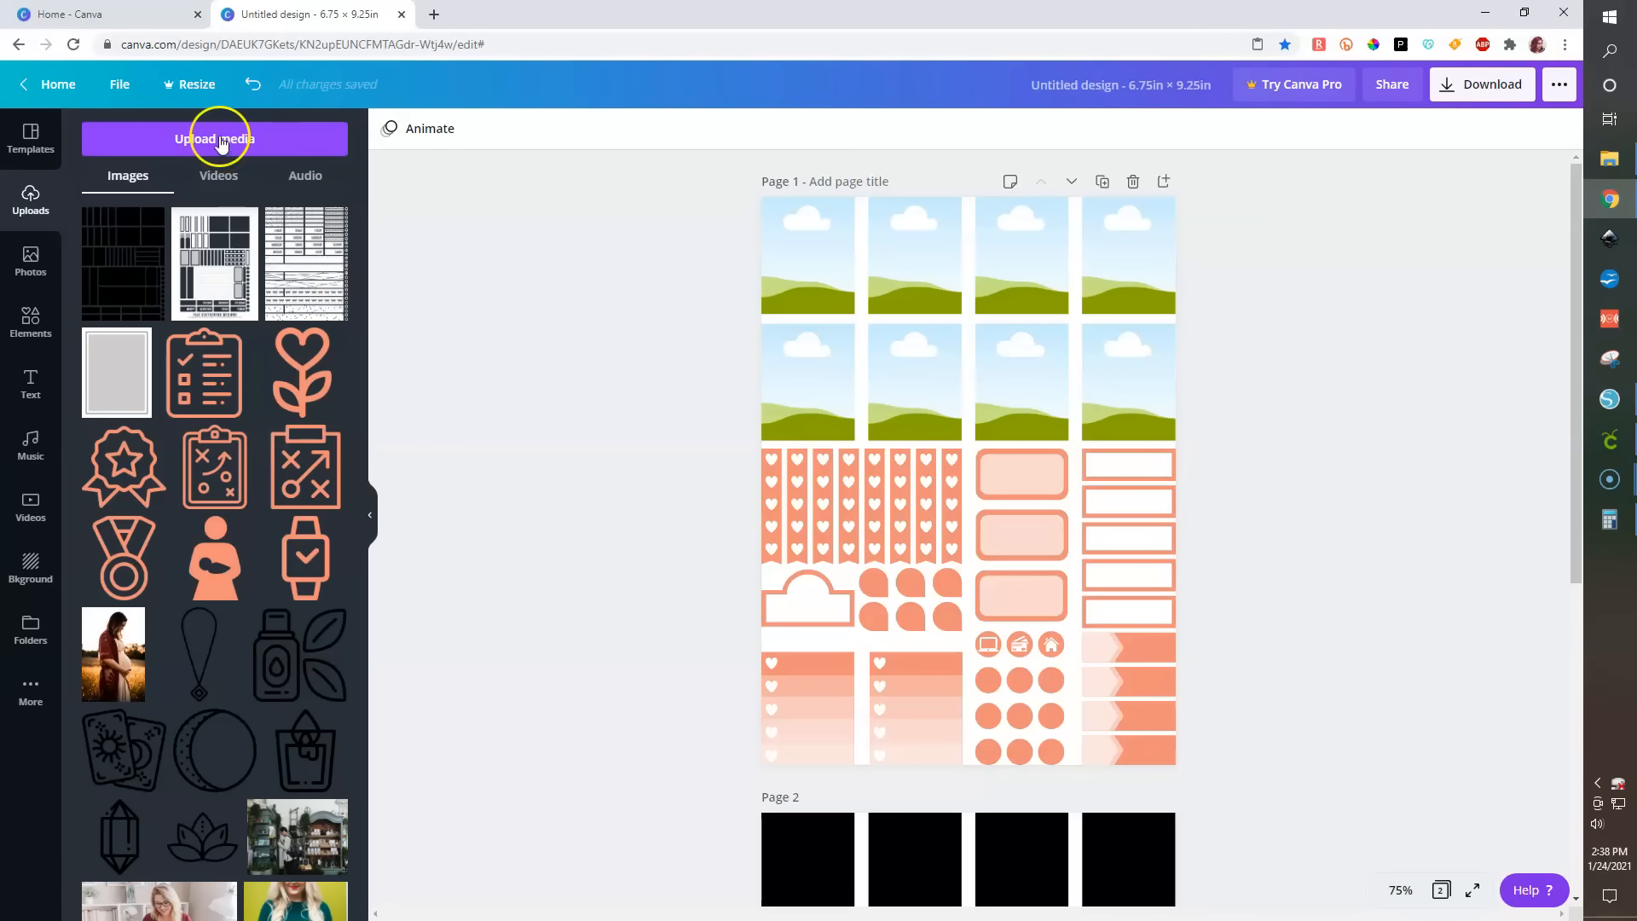
left_click(32, 261)
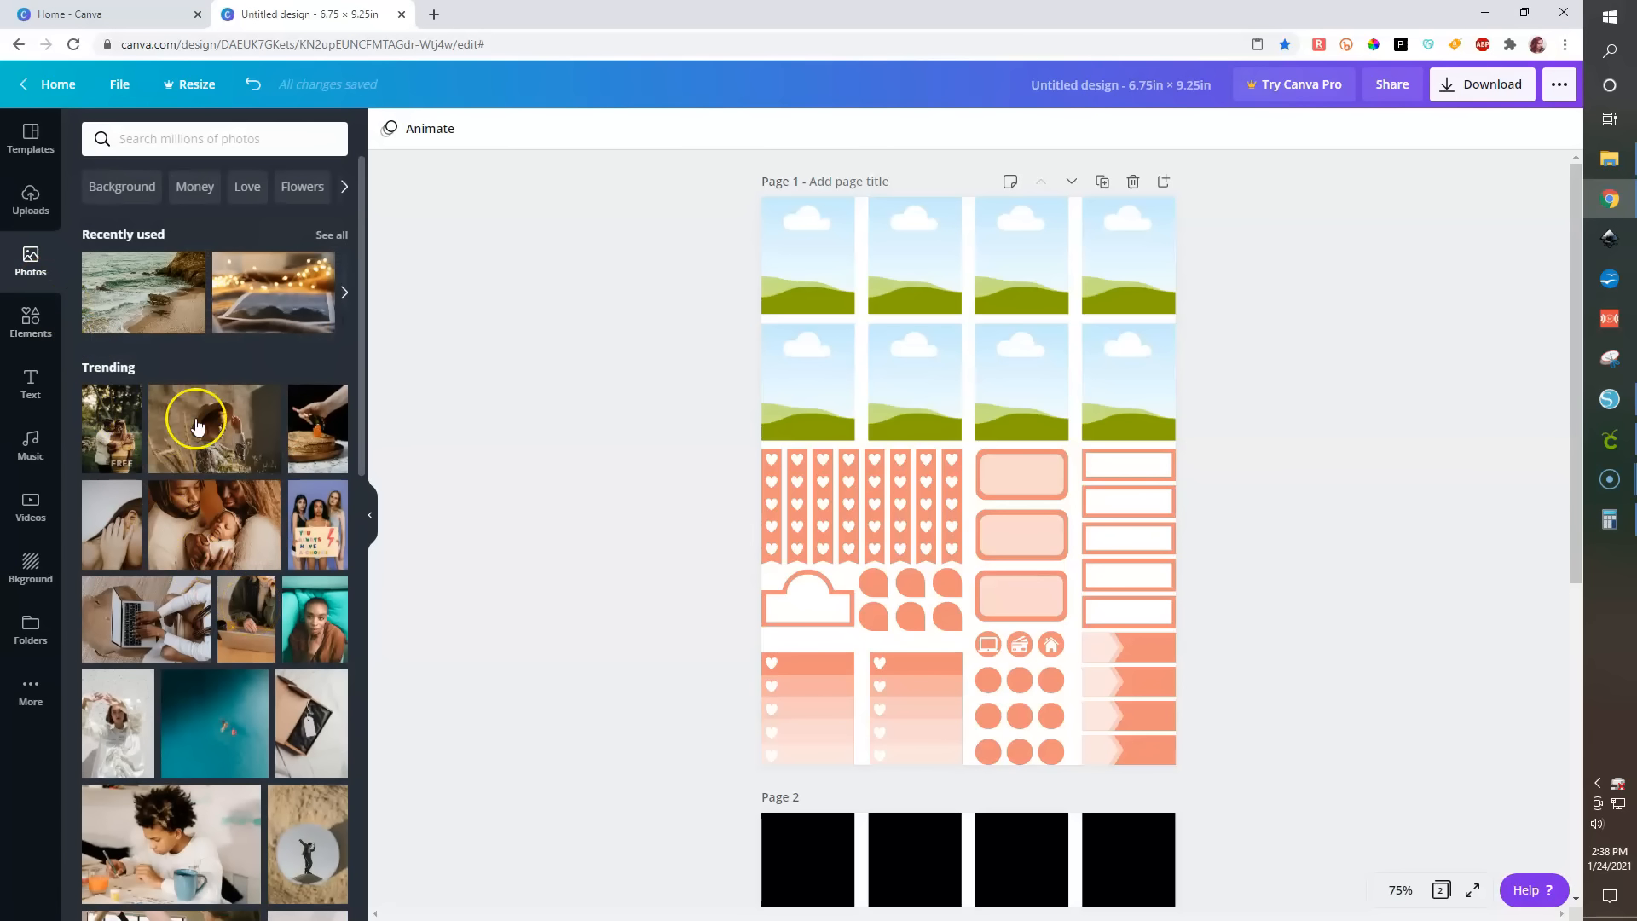
scroll(240, 359, "down", 5)
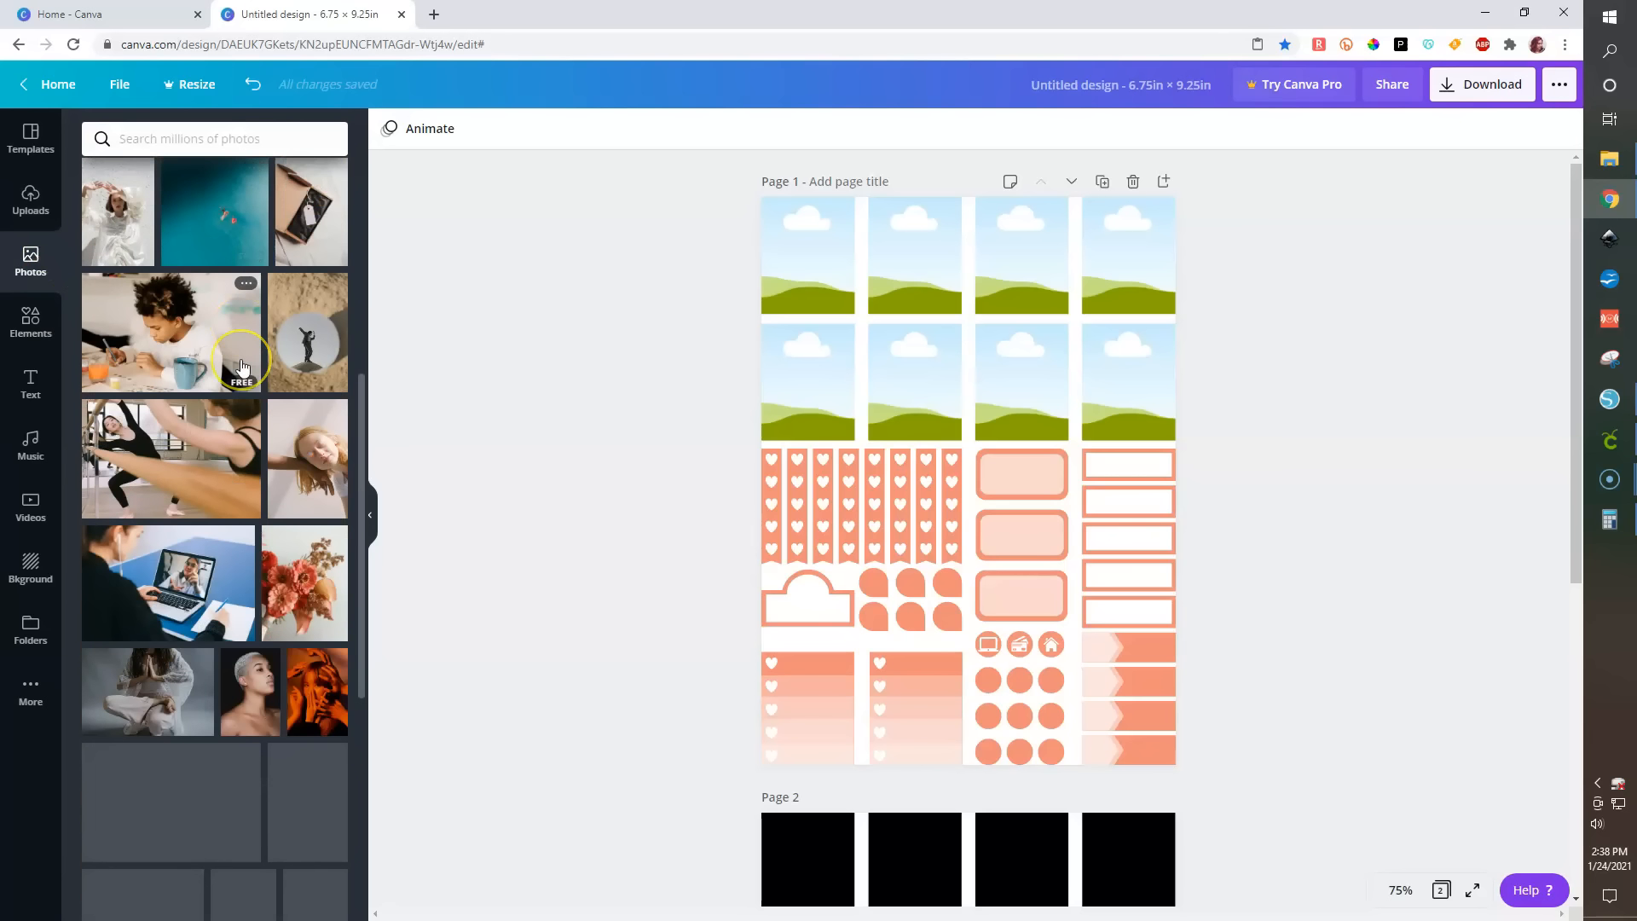
scroll(241, 360, "down", 3)
scroll(243, 367, "up", 5)
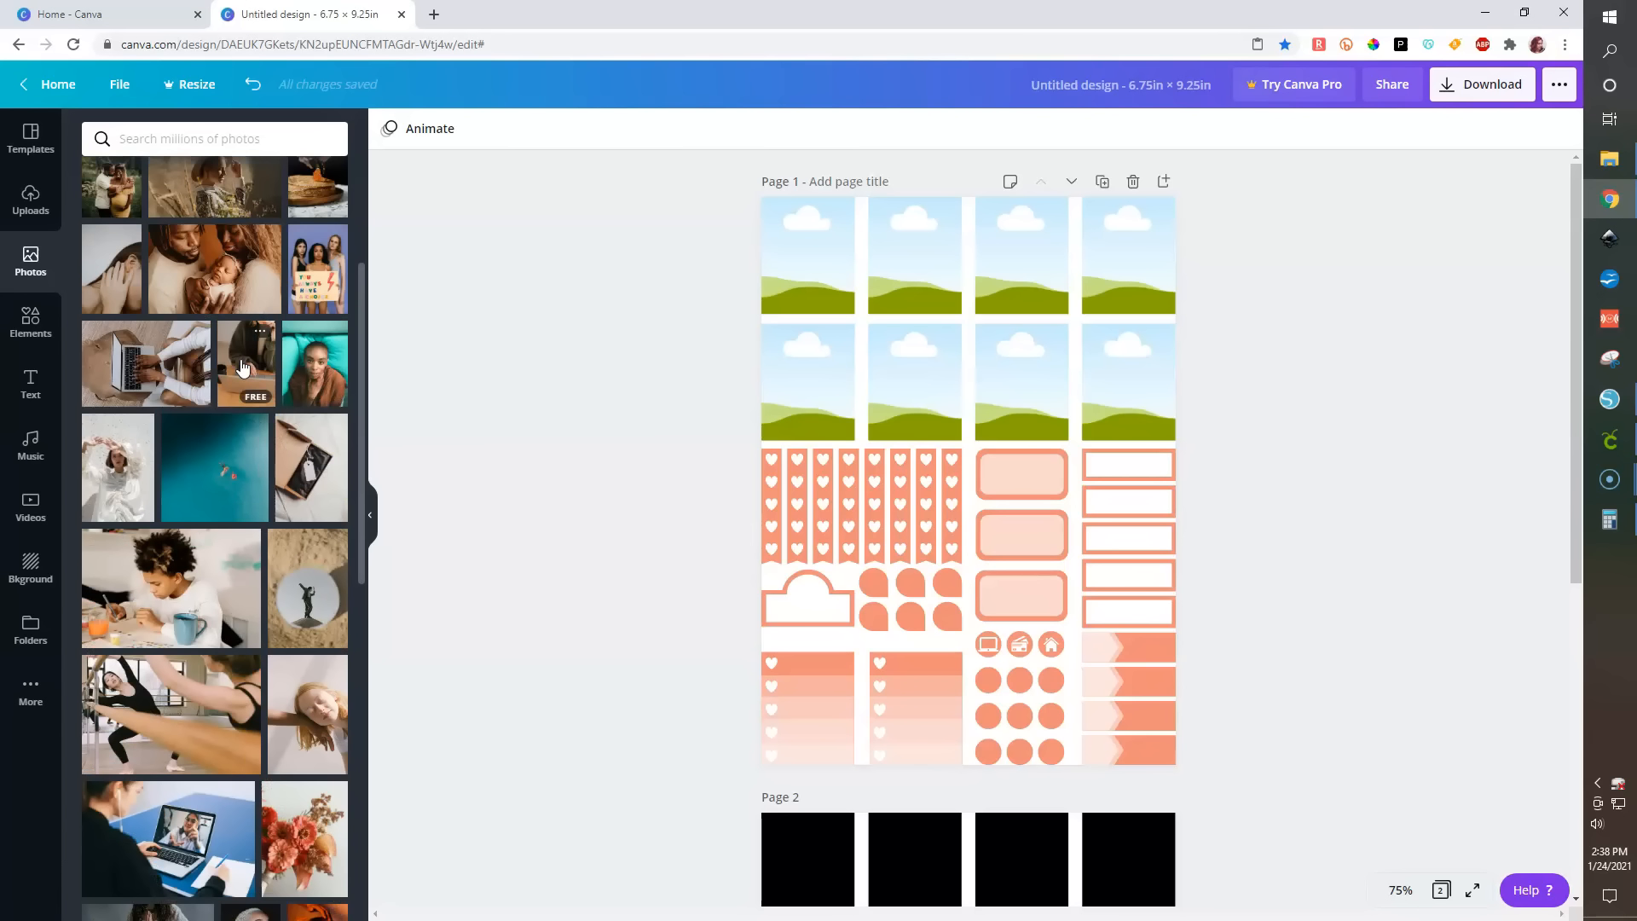
scroll(212, 452, "up", 3)
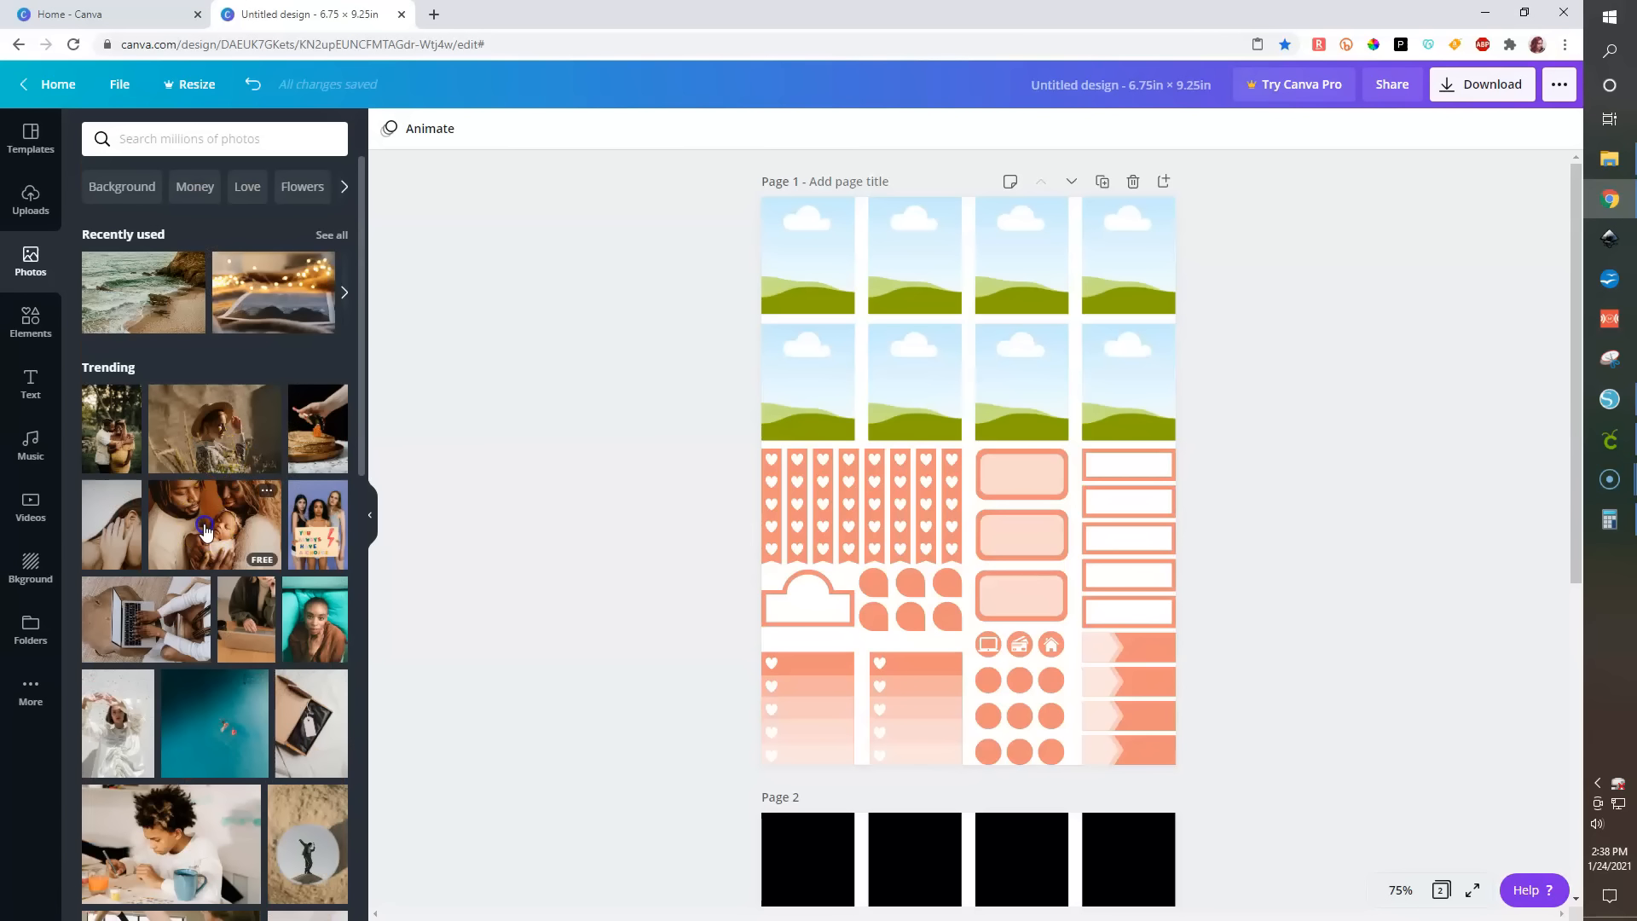
- Drop a photo of a parent holding a baby into the first frame and reposition it inside the frame
left_click_drag(205, 529, 817, 277)
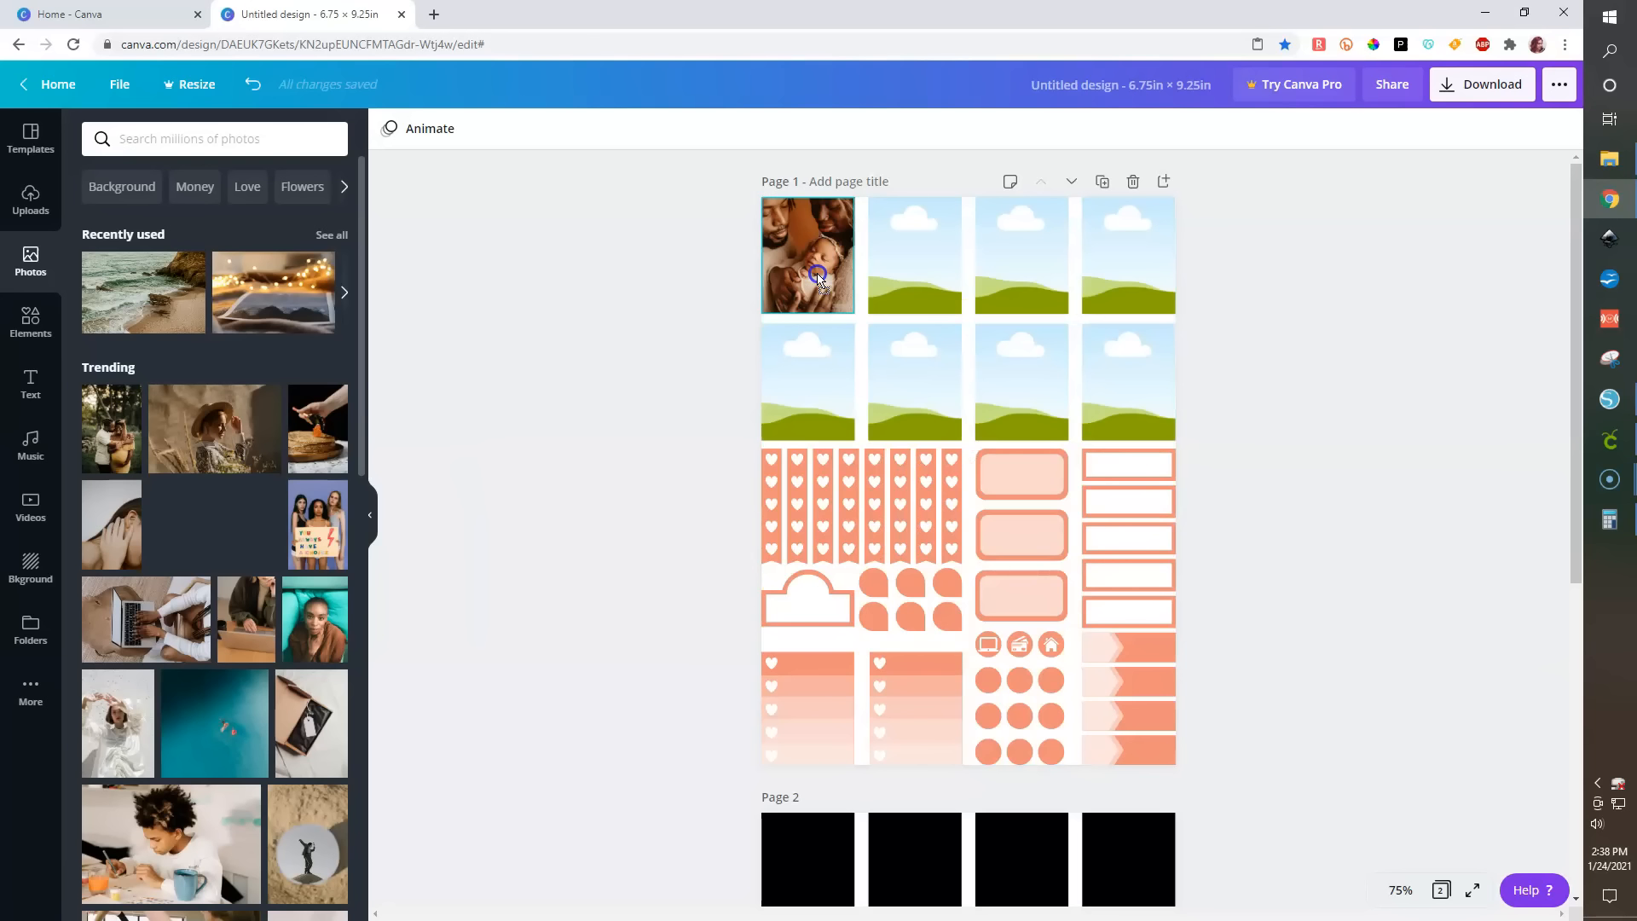
left_click(823, 220)
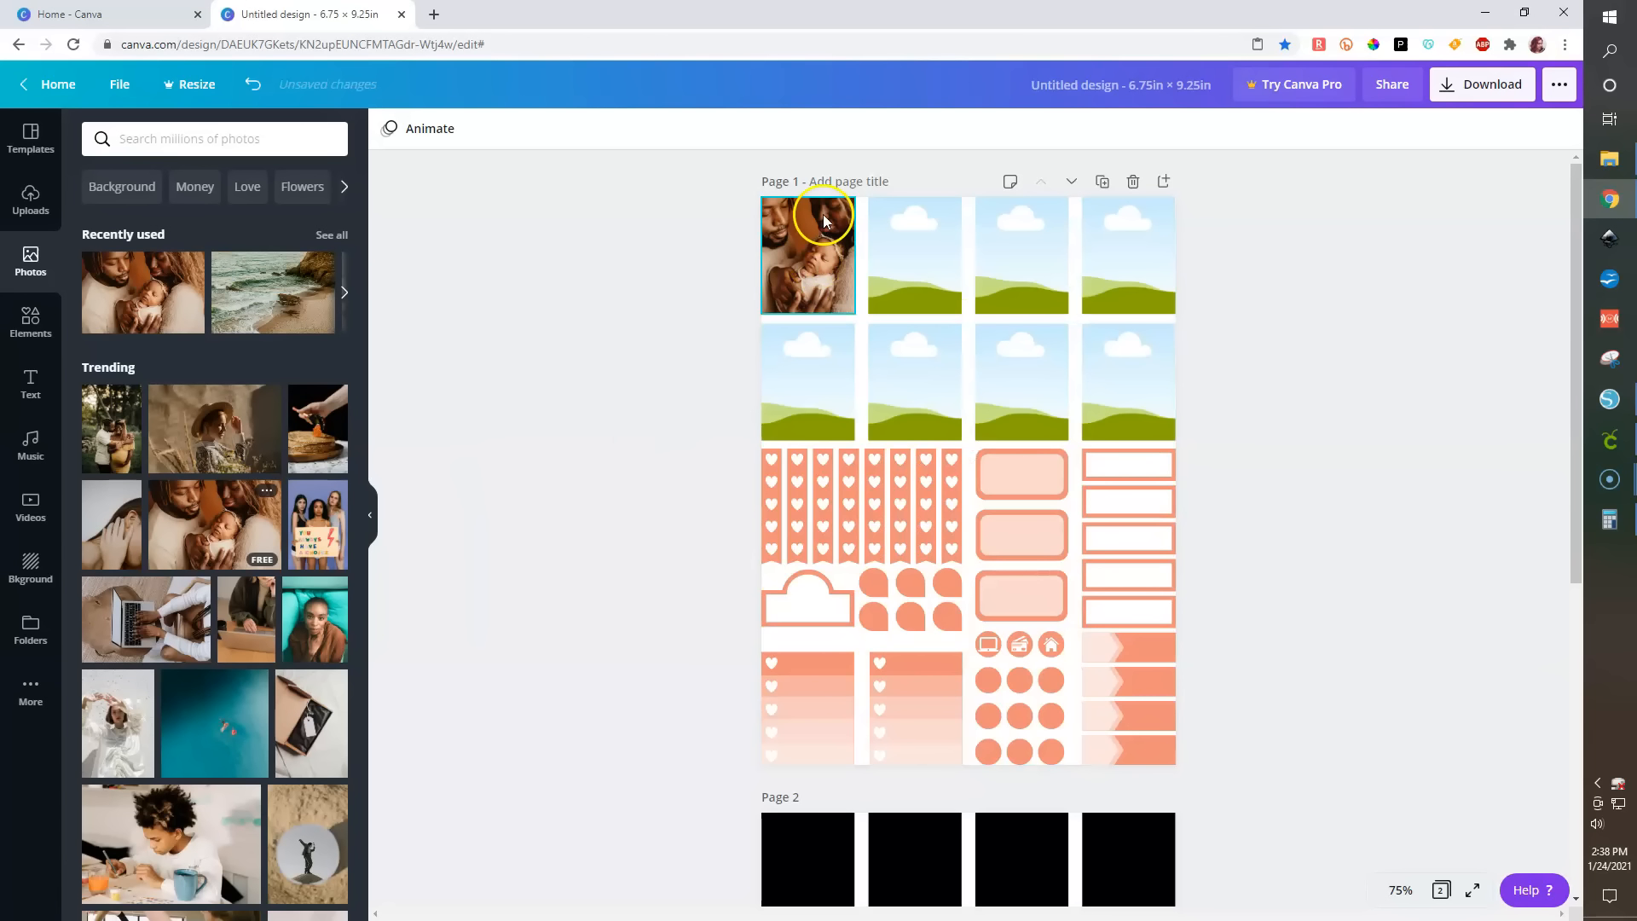
double_click(824, 220)
left_click_drag(814, 249, 764, 248)
left_click(614, 456)
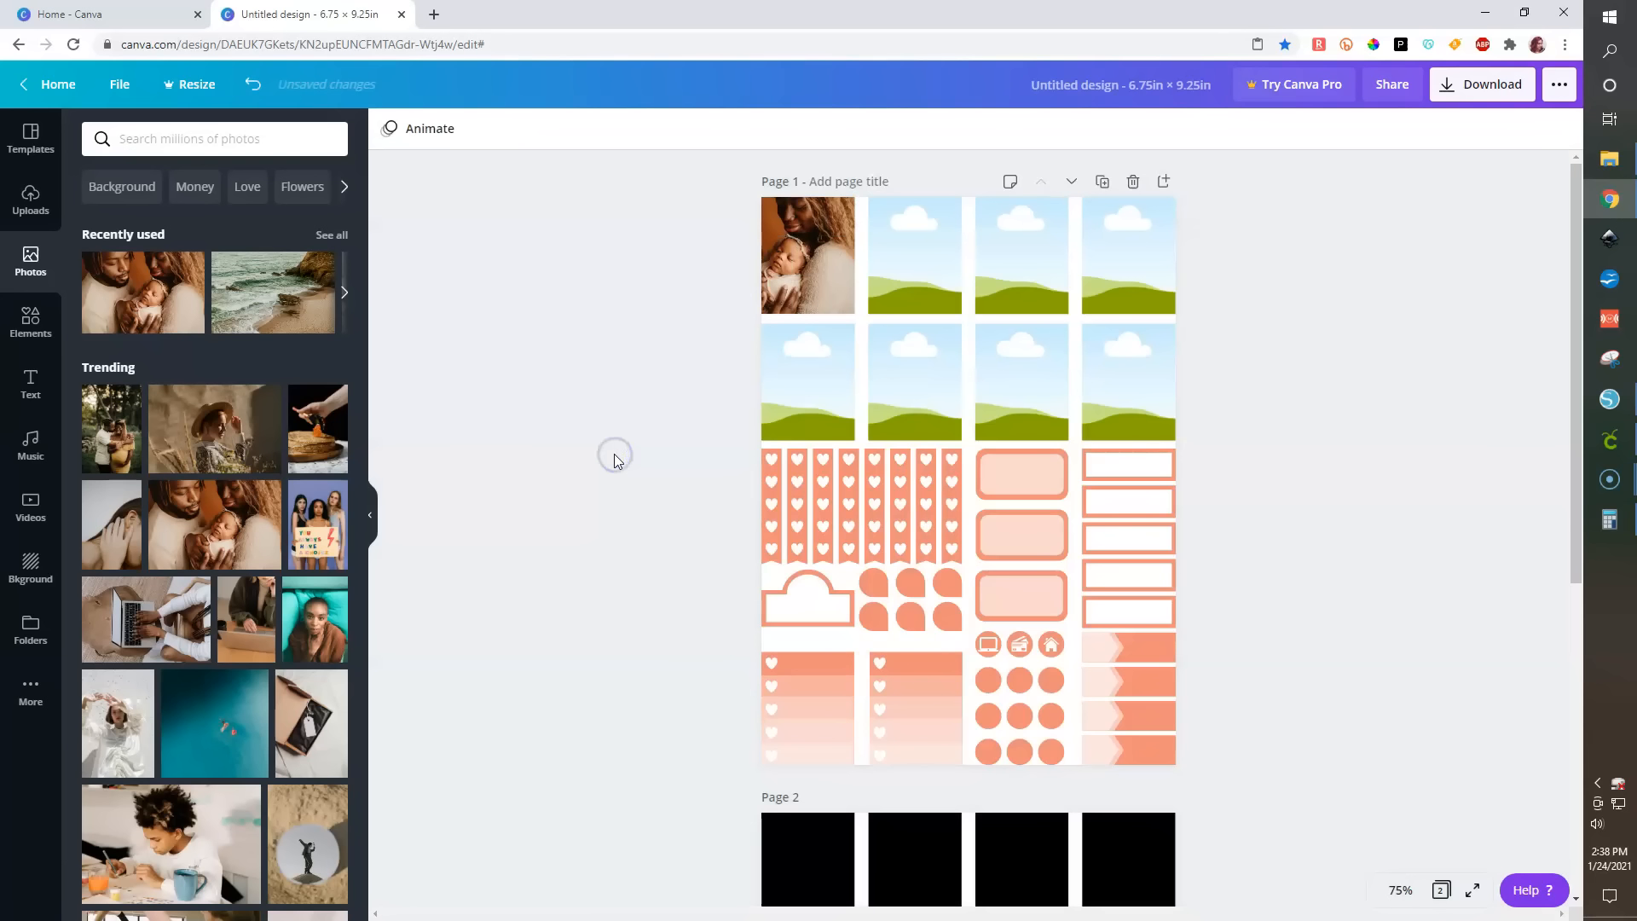
double_click(821, 271)
left_click_drag(821, 271, 883, 260)
left_click(617, 418)
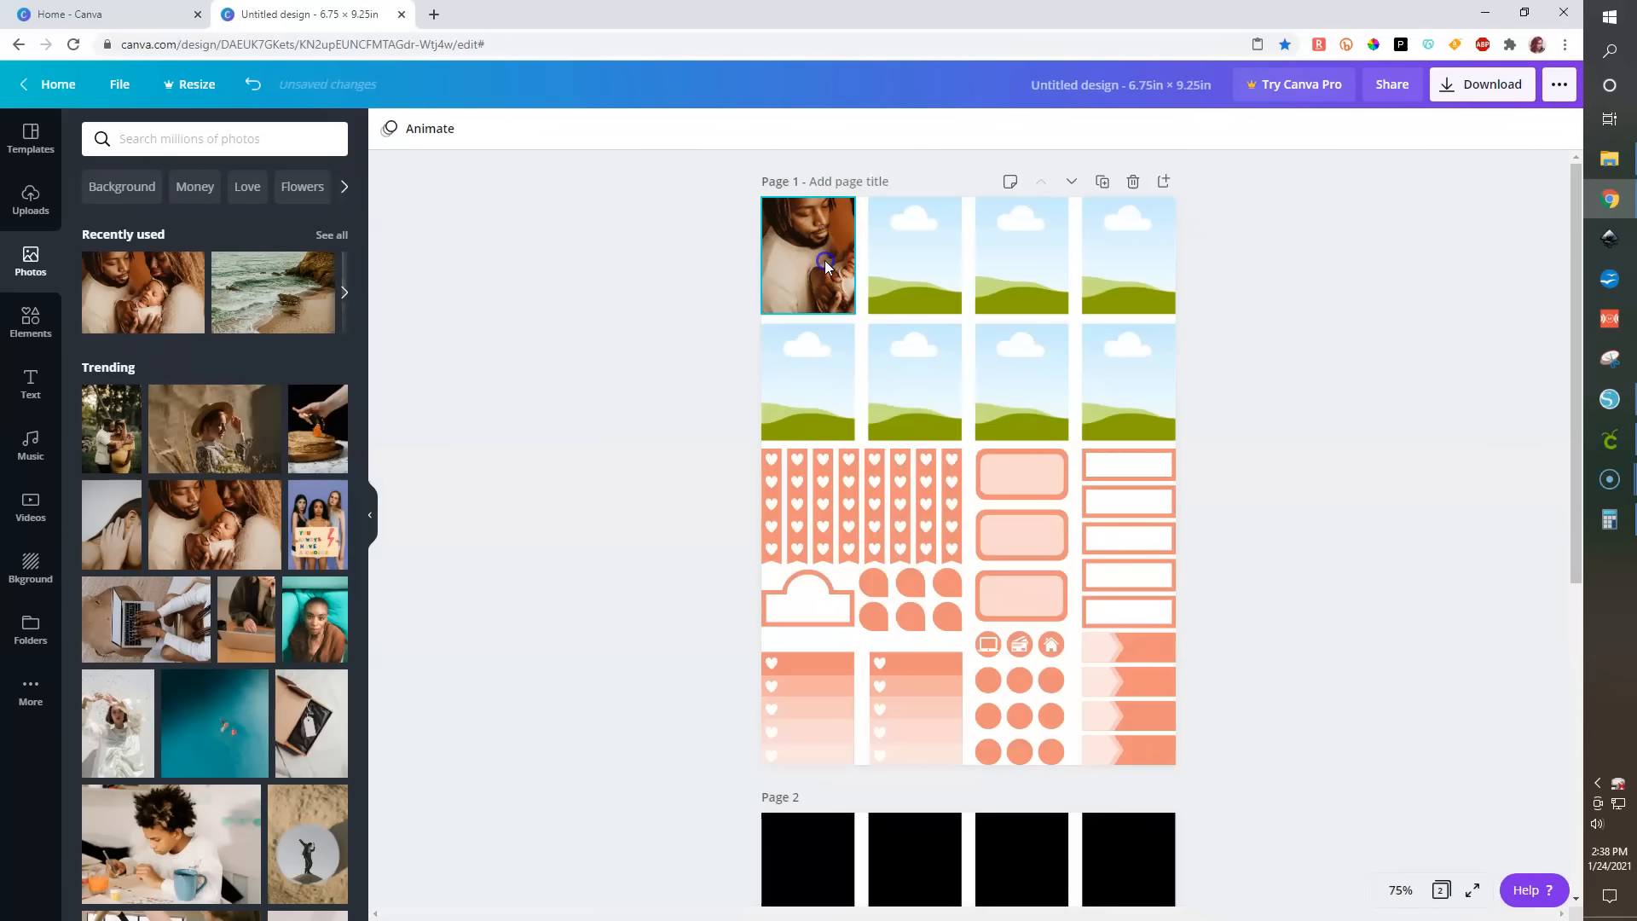
double_click(832, 267)
left_click_drag(831, 268, 803, 264)
left_click(677, 408)
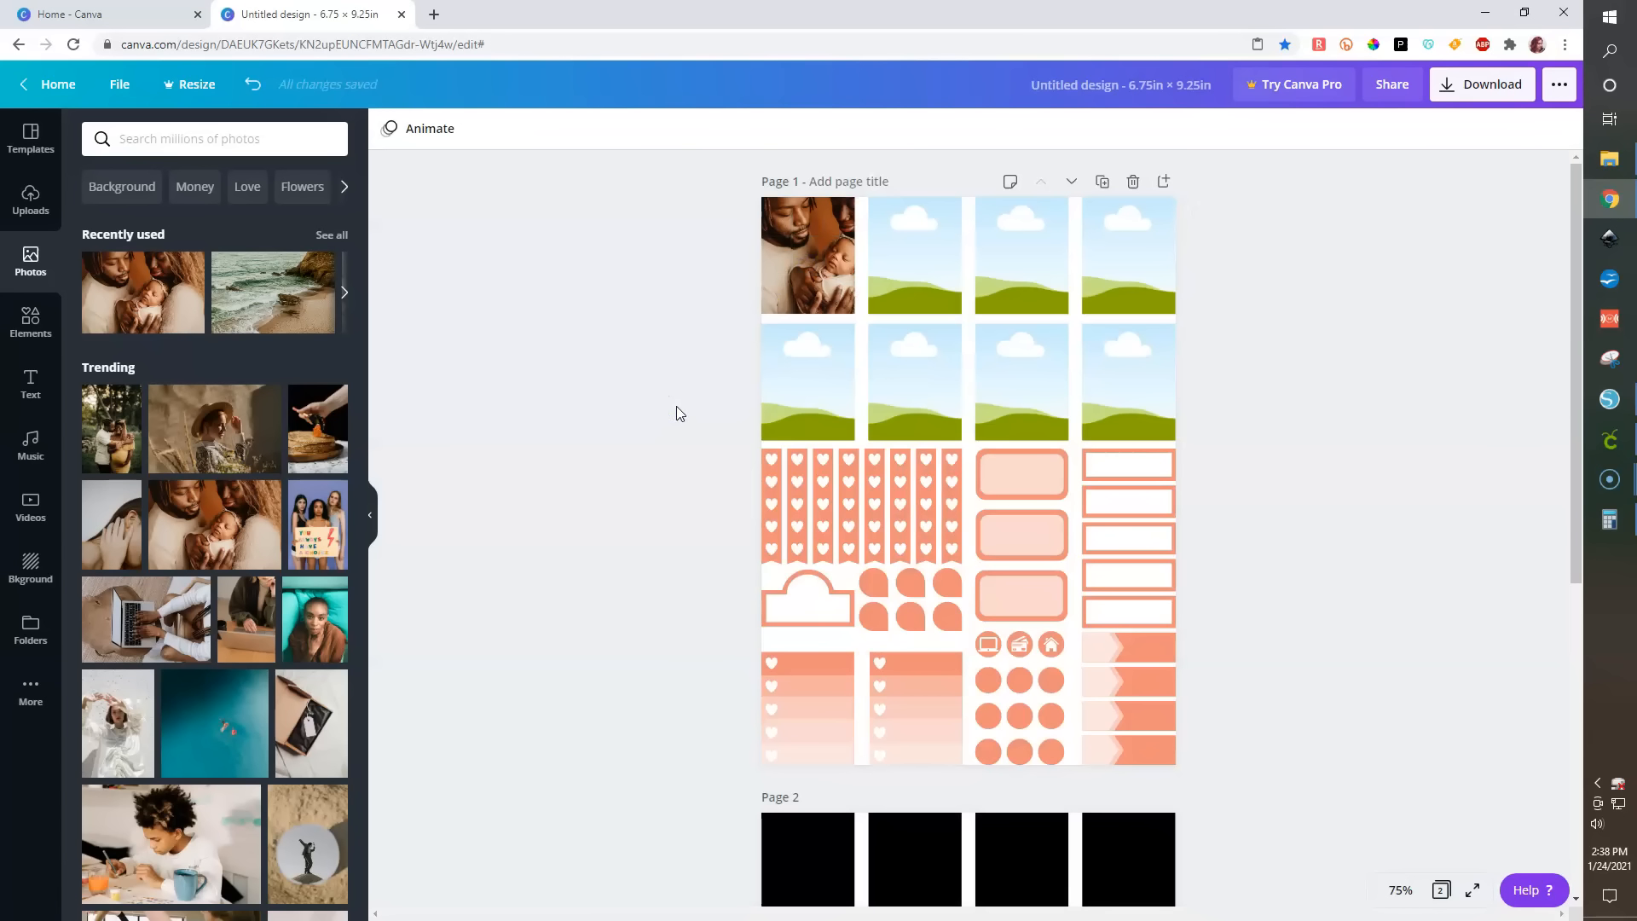
- Drop stock photos of teal water, a couple and orange flowers into the remaining three top-row frames
left_click(220, 732)
left_click_drag(220, 732, 921, 277)
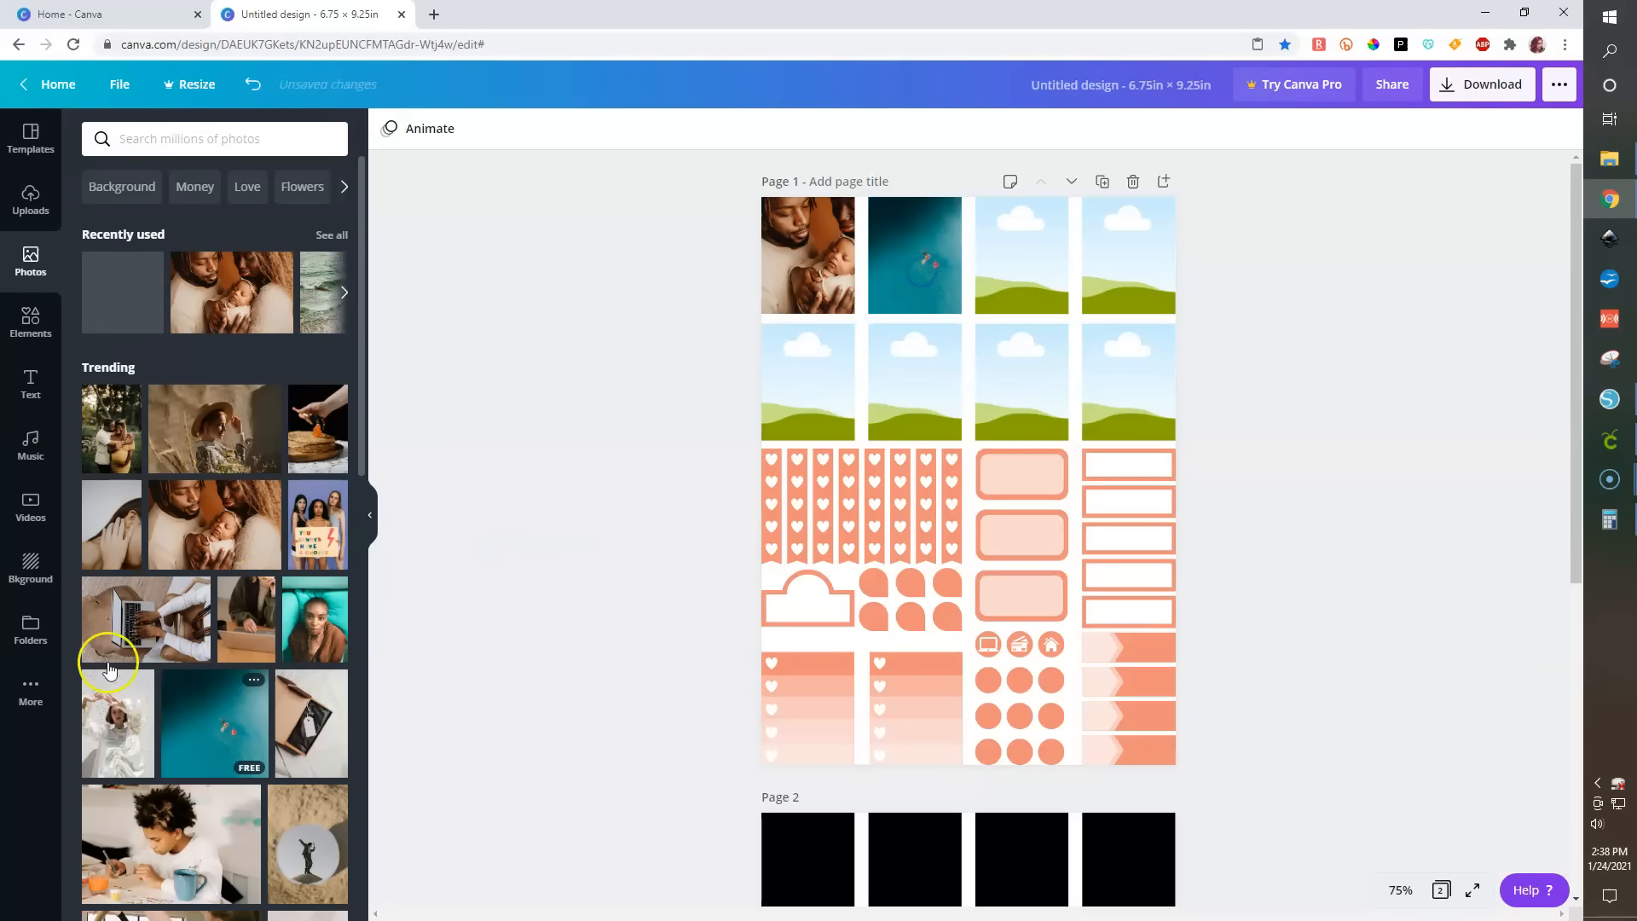
scroll(173, 595, "down", 2)
left_click_drag(111, 256, 1048, 302)
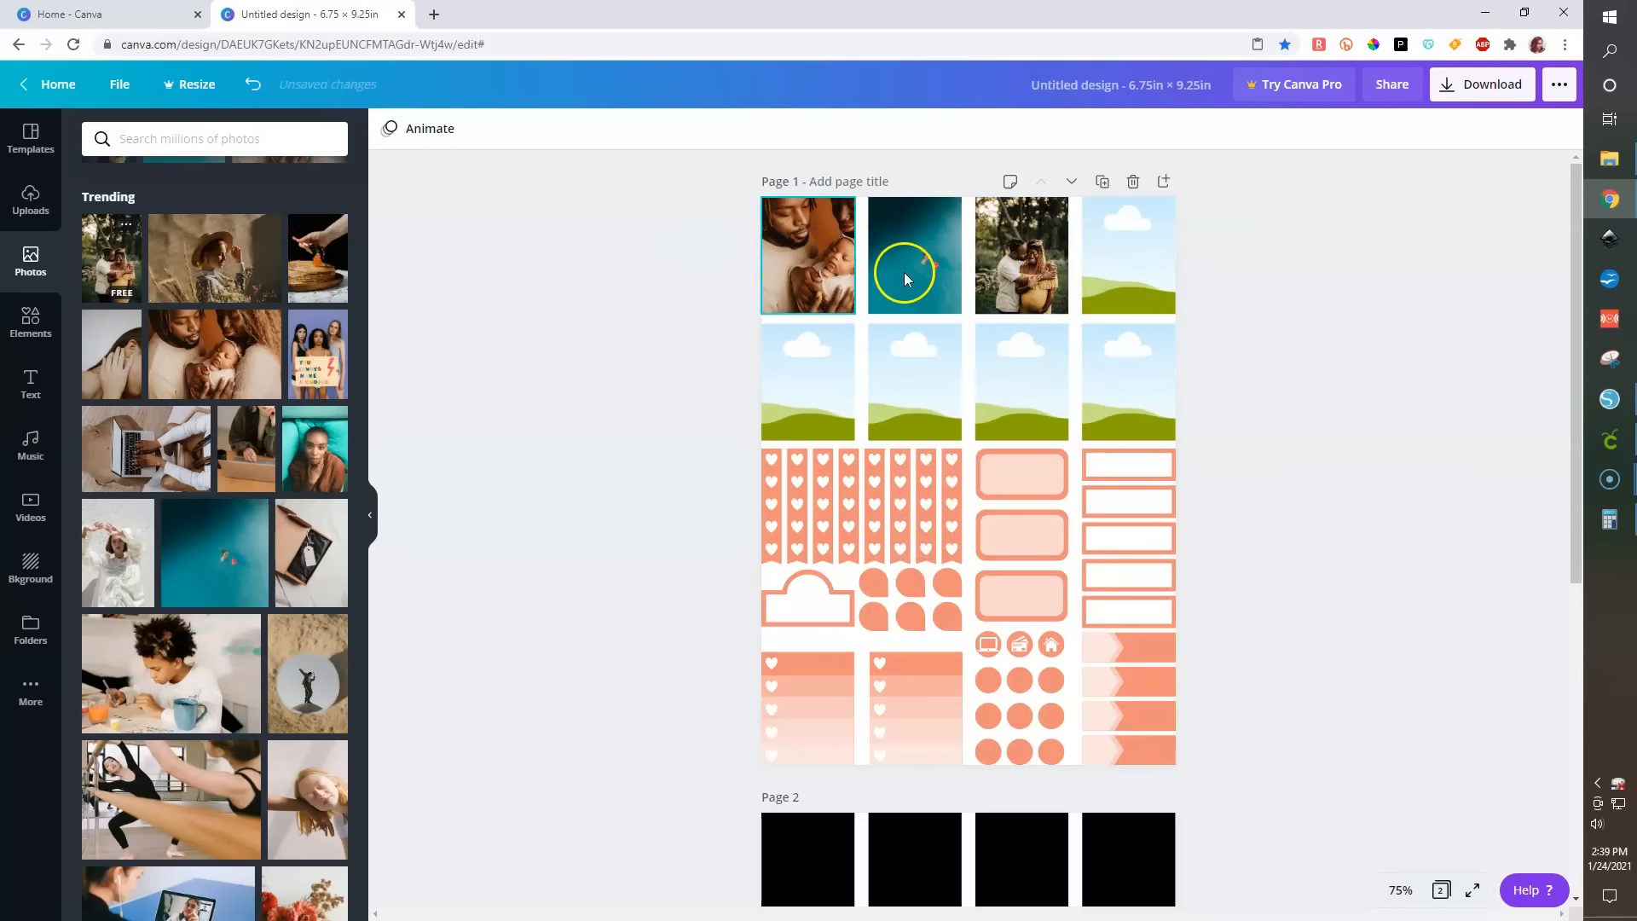
scroll(205, 691, "down", 3)
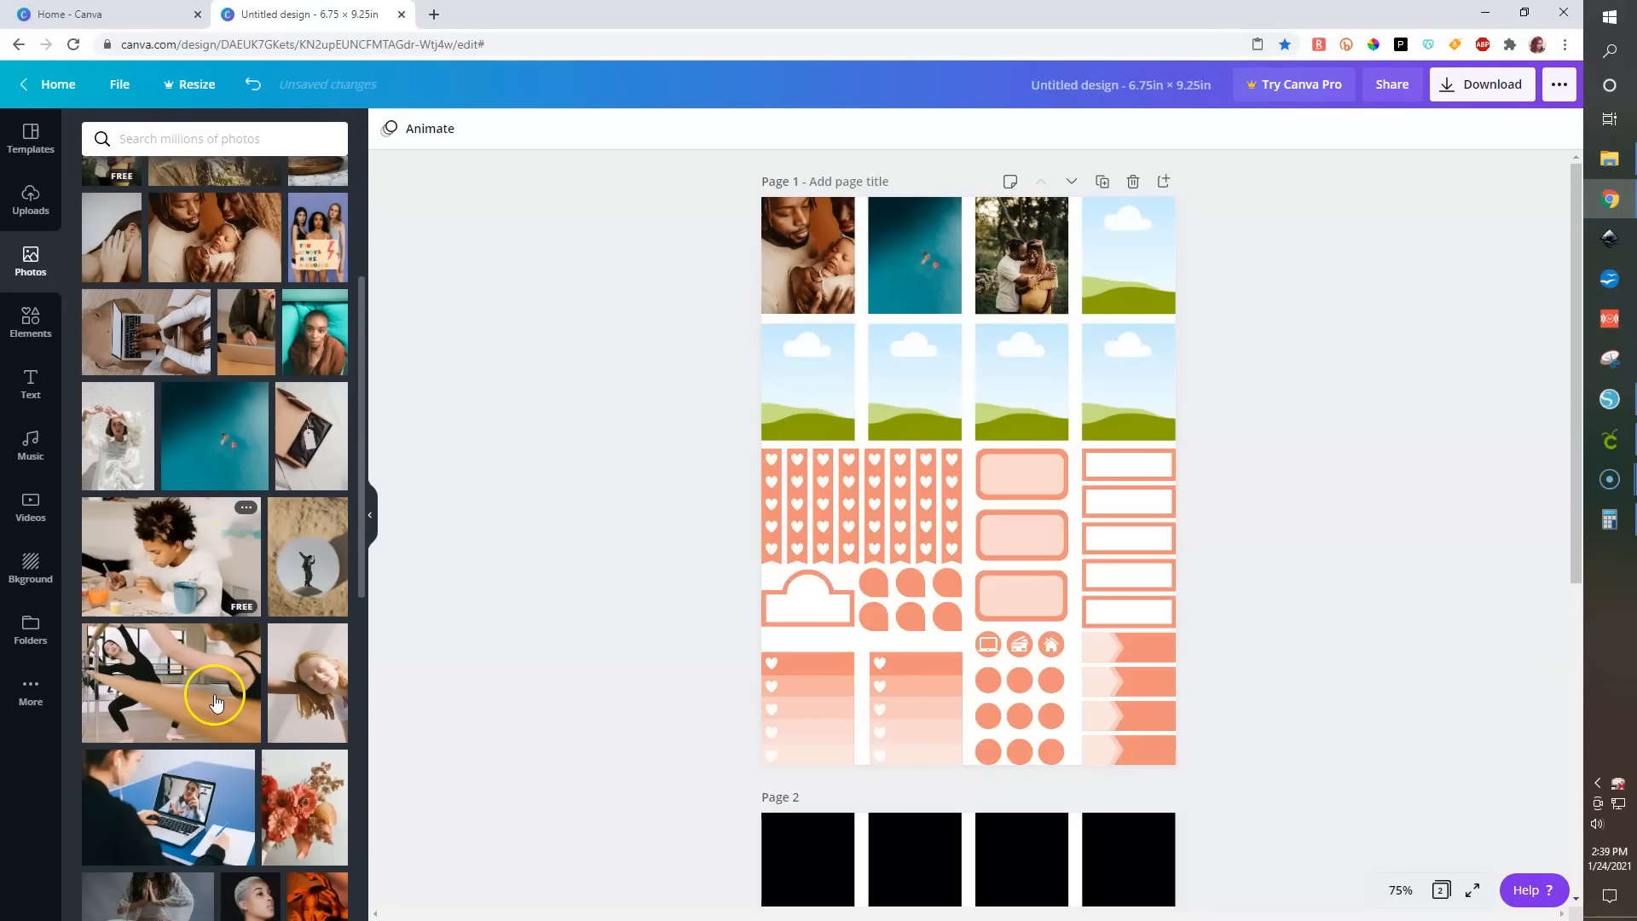
left_click_drag(361, 645, 1129, 267)
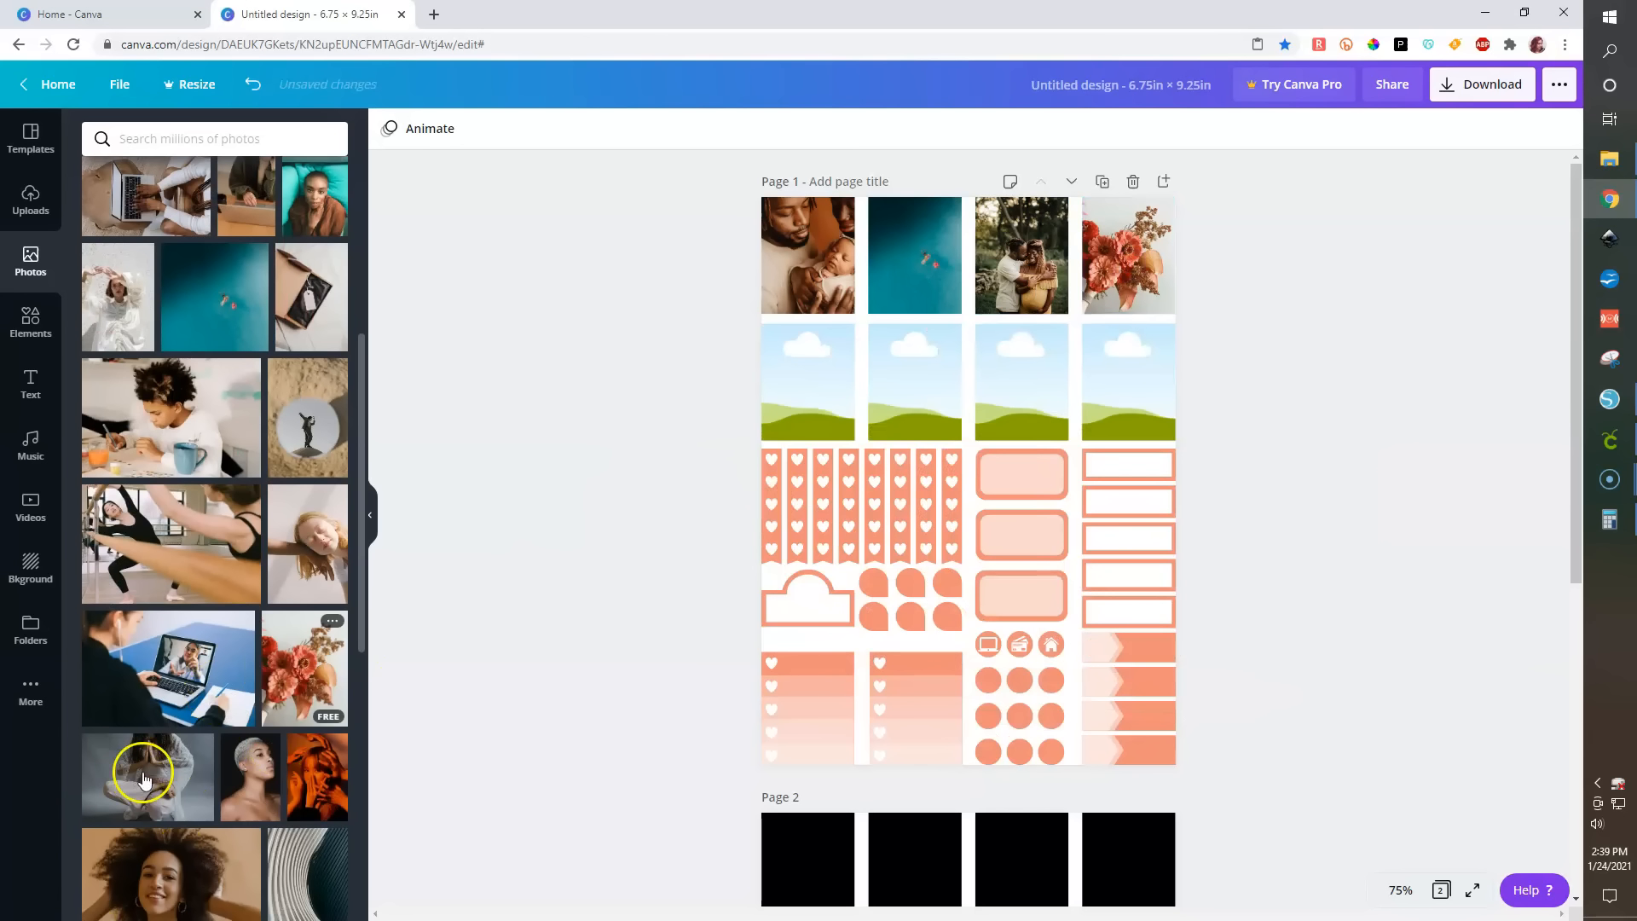
- Drop a dog photo into the first frame of the second row and reposition it inside the frame
scroll(143, 771, "down", 3)
scroll(145, 768, "down", 1)
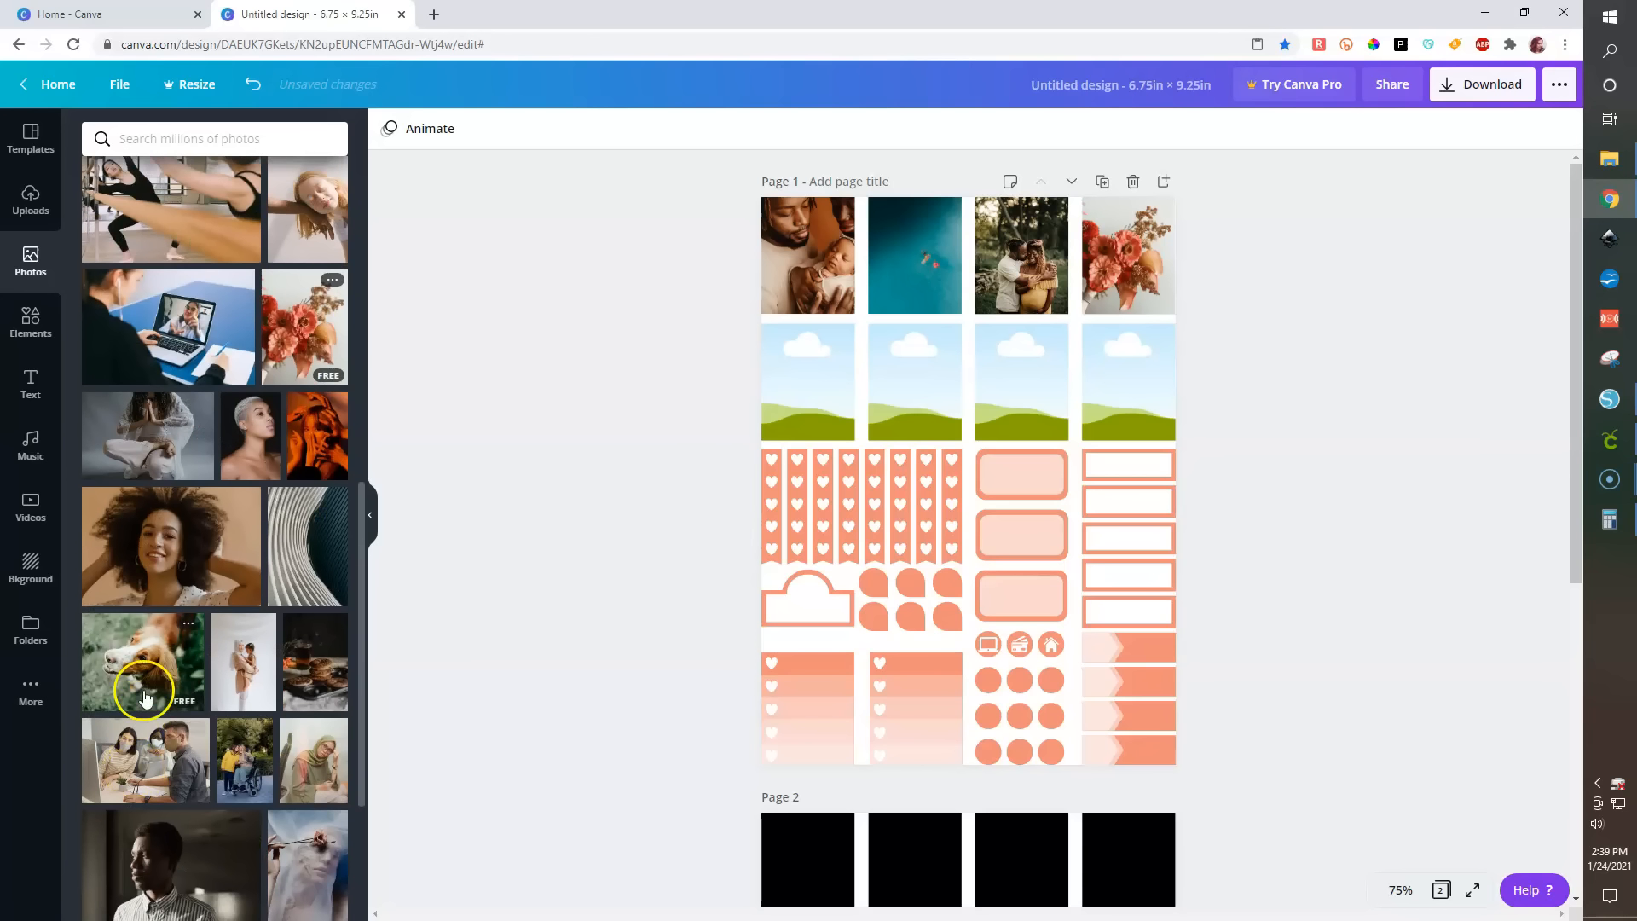
left_click_drag(143, 682, 809, 394)
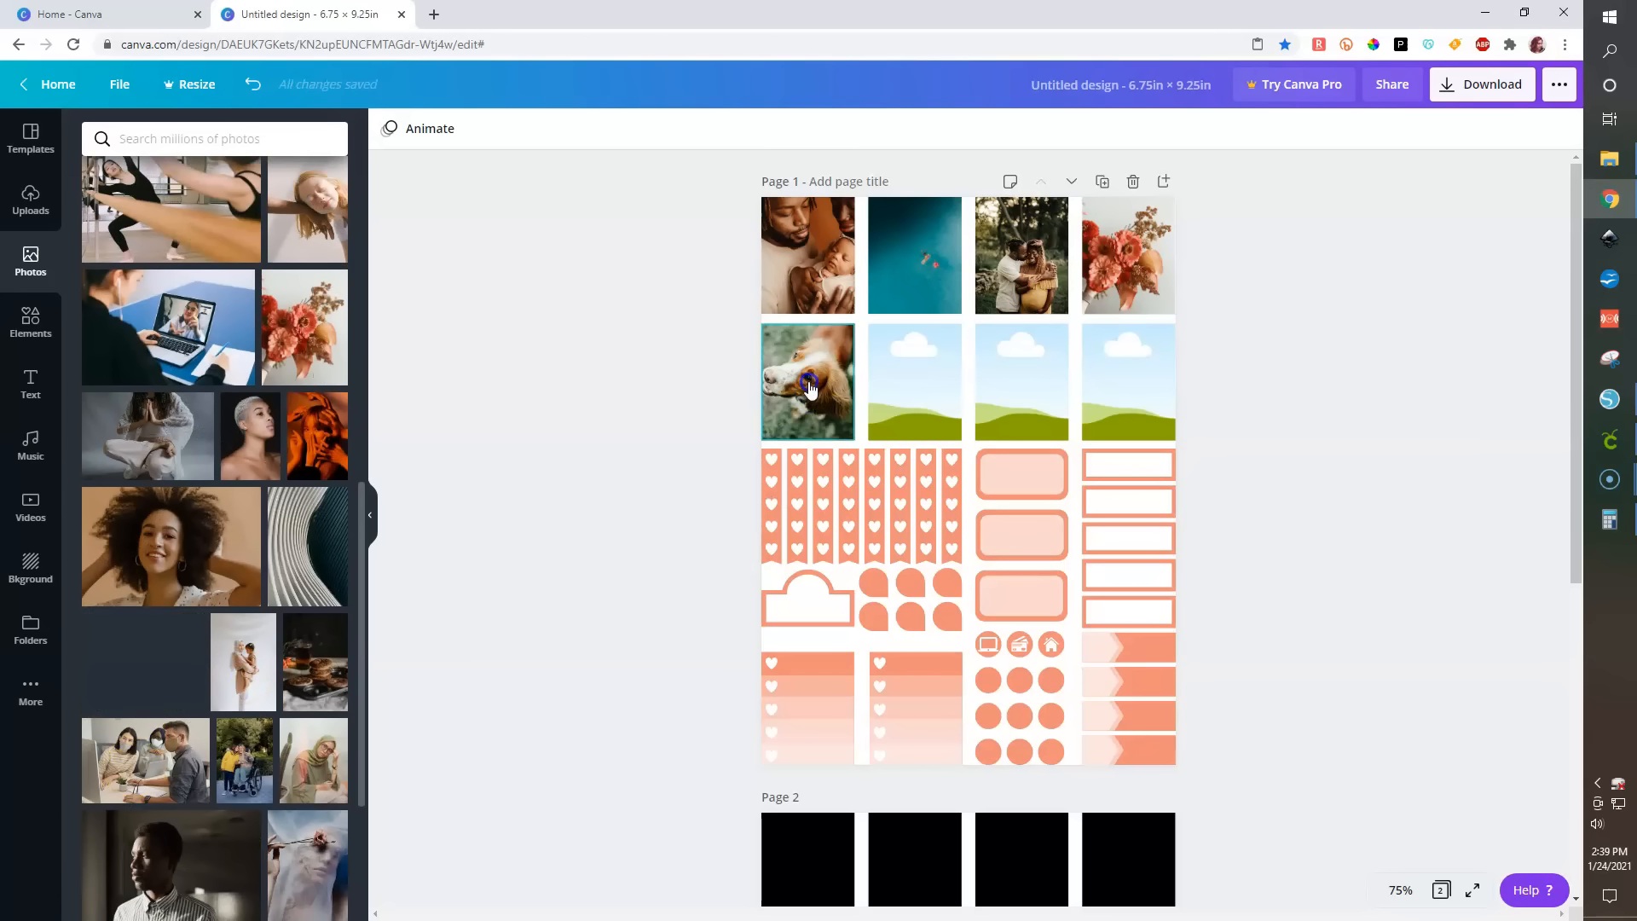
double_click(809, 388)
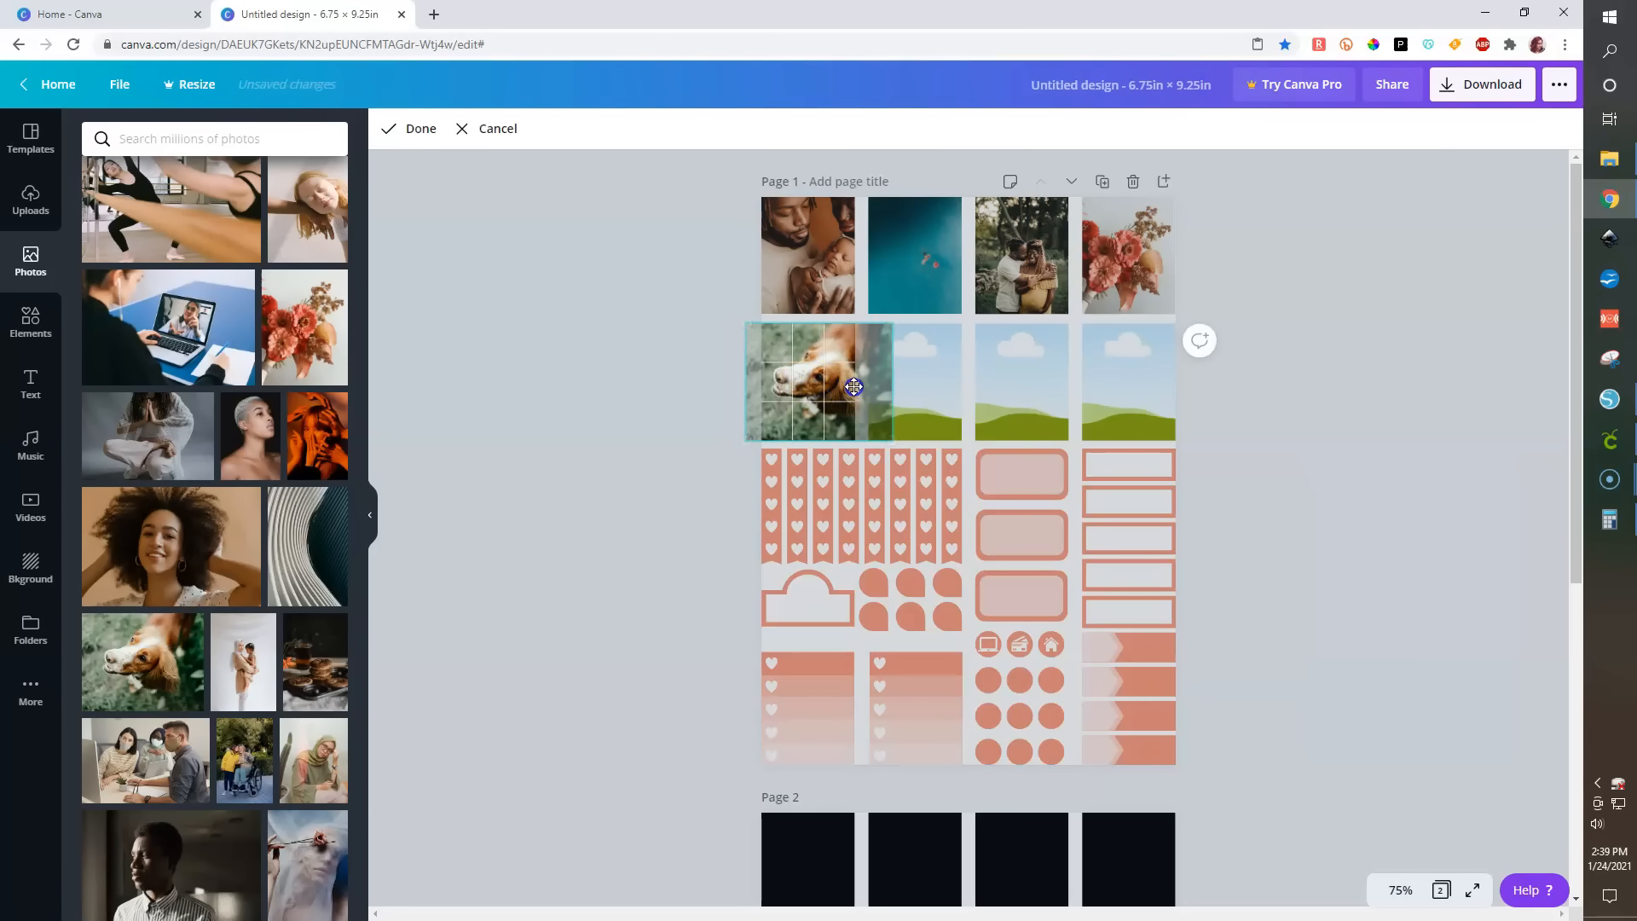
left_click_drag(853, 386, 853, 386)
left_click_drag(923, 449, 840, 432)
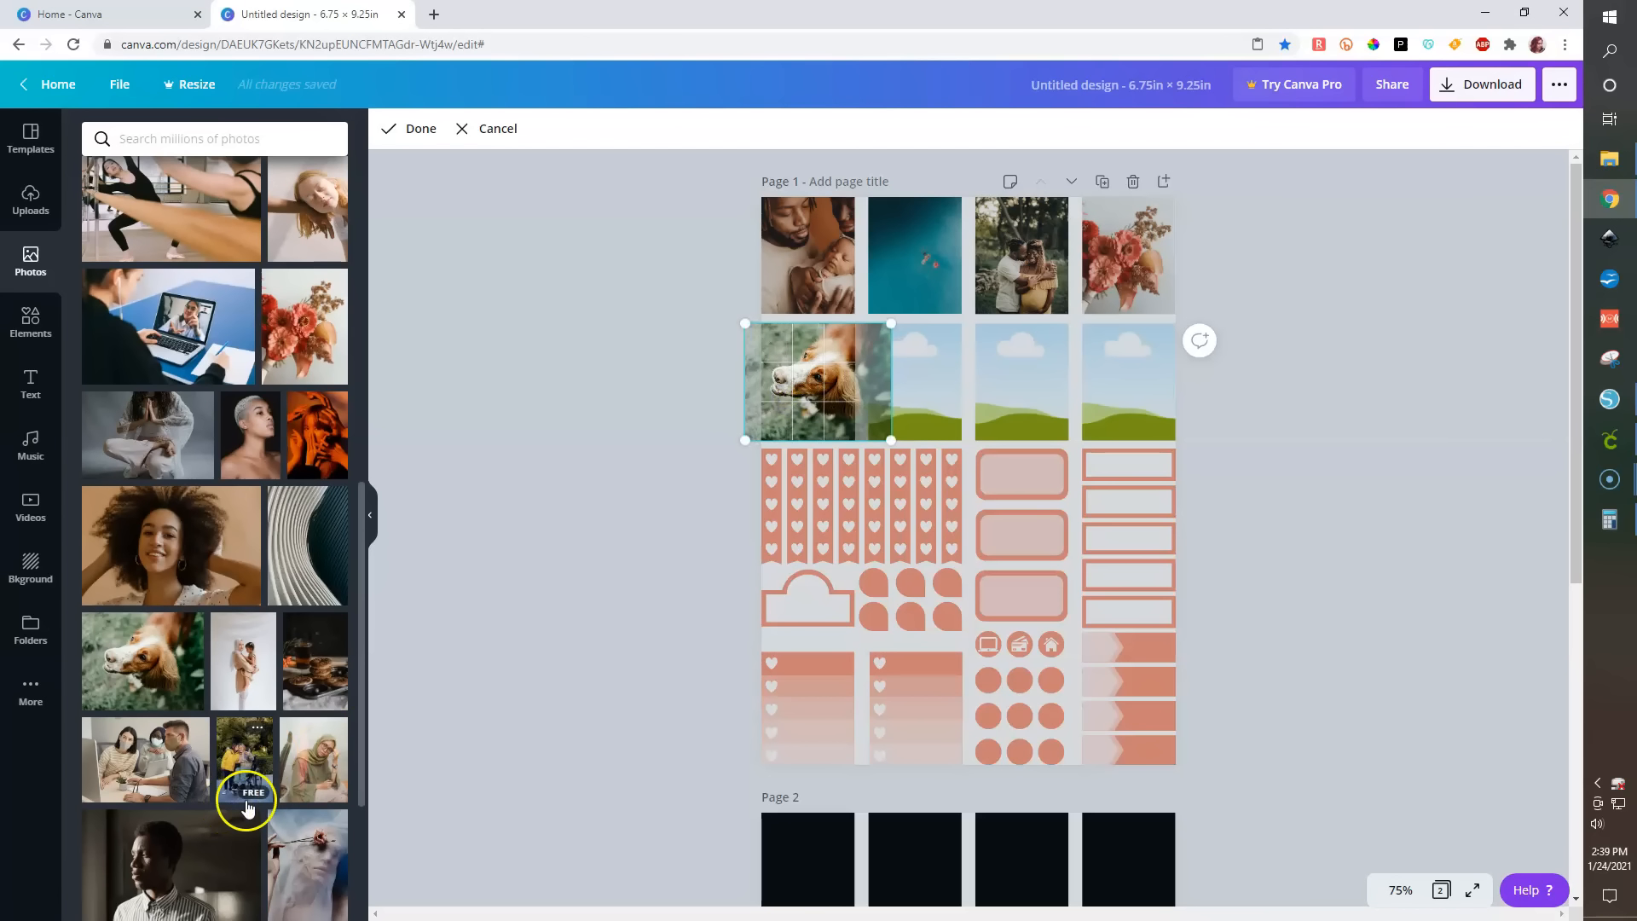
- Fill the remaining second-row frames with a Happy New Year note, a fruit plate and a pink desk photo
scroll(241, 797, "down", 1)
left_click(618, 726)
scroll(189, 756, "down", 4)
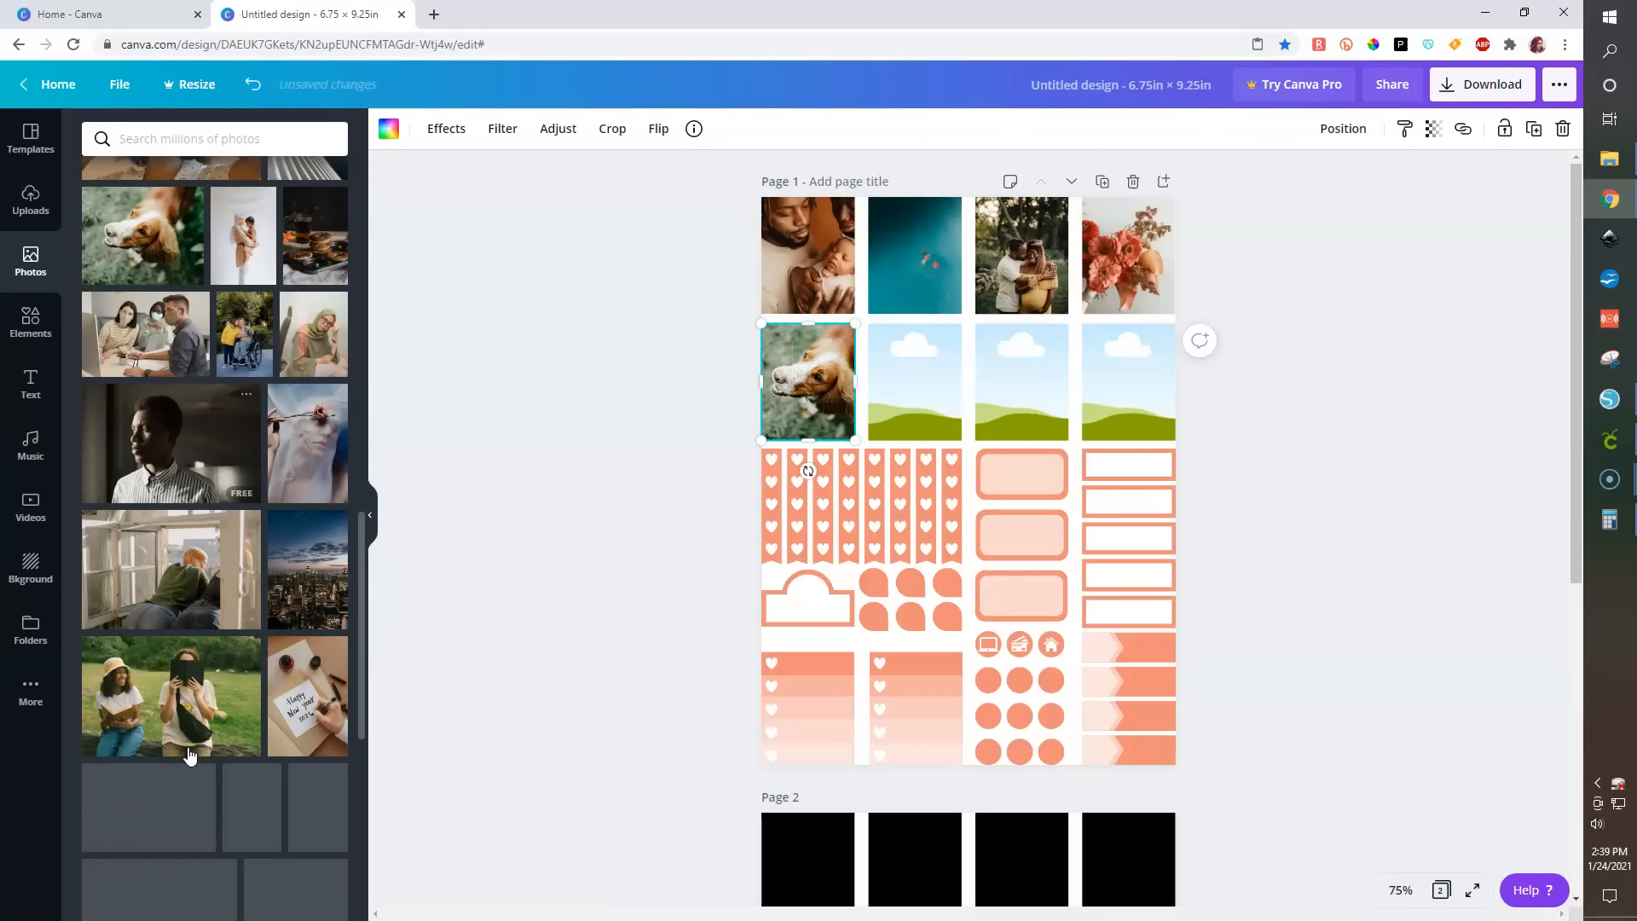
left_click_drag(407, 630, 902, 406)
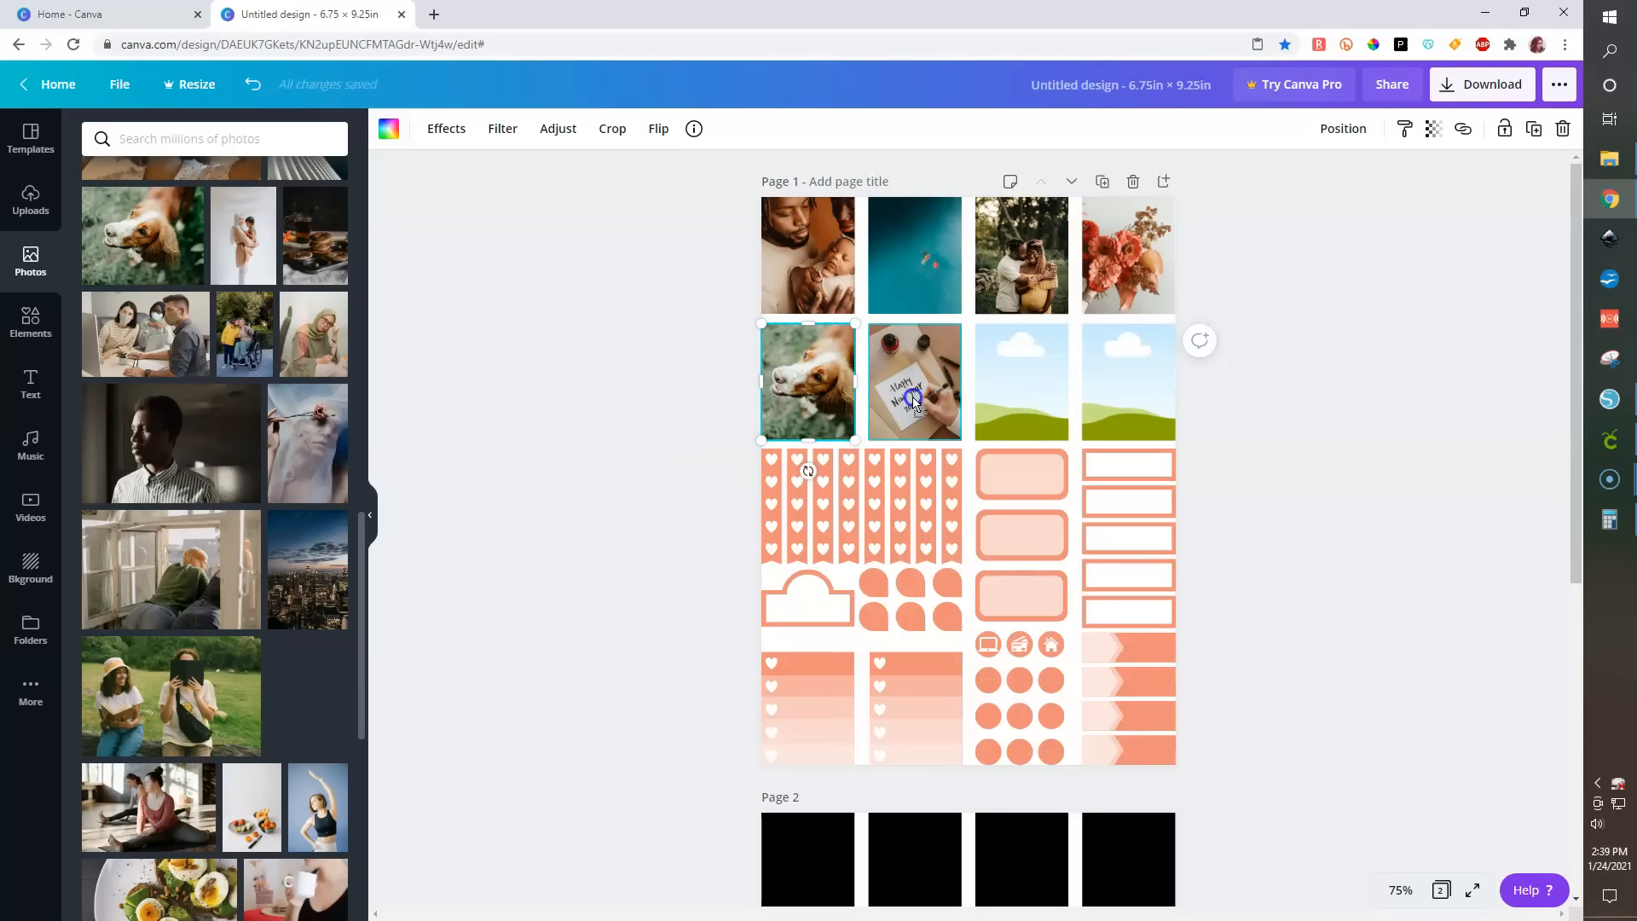
left_click_drag(869, 420, 1026, 399)
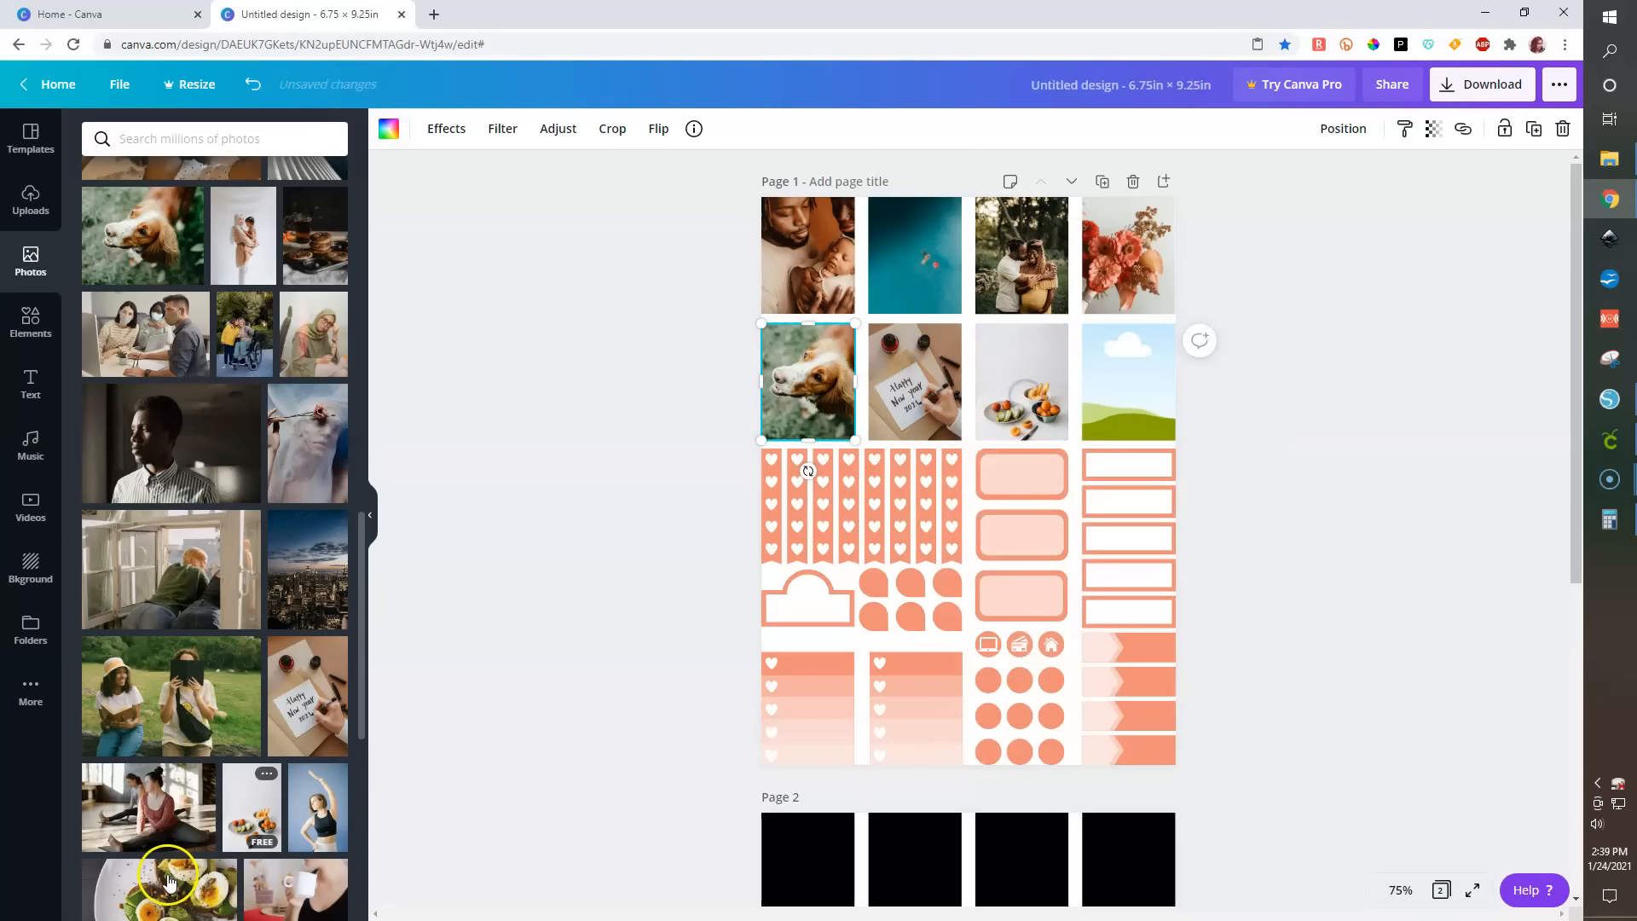
scroll(169, 882, "down", 3)
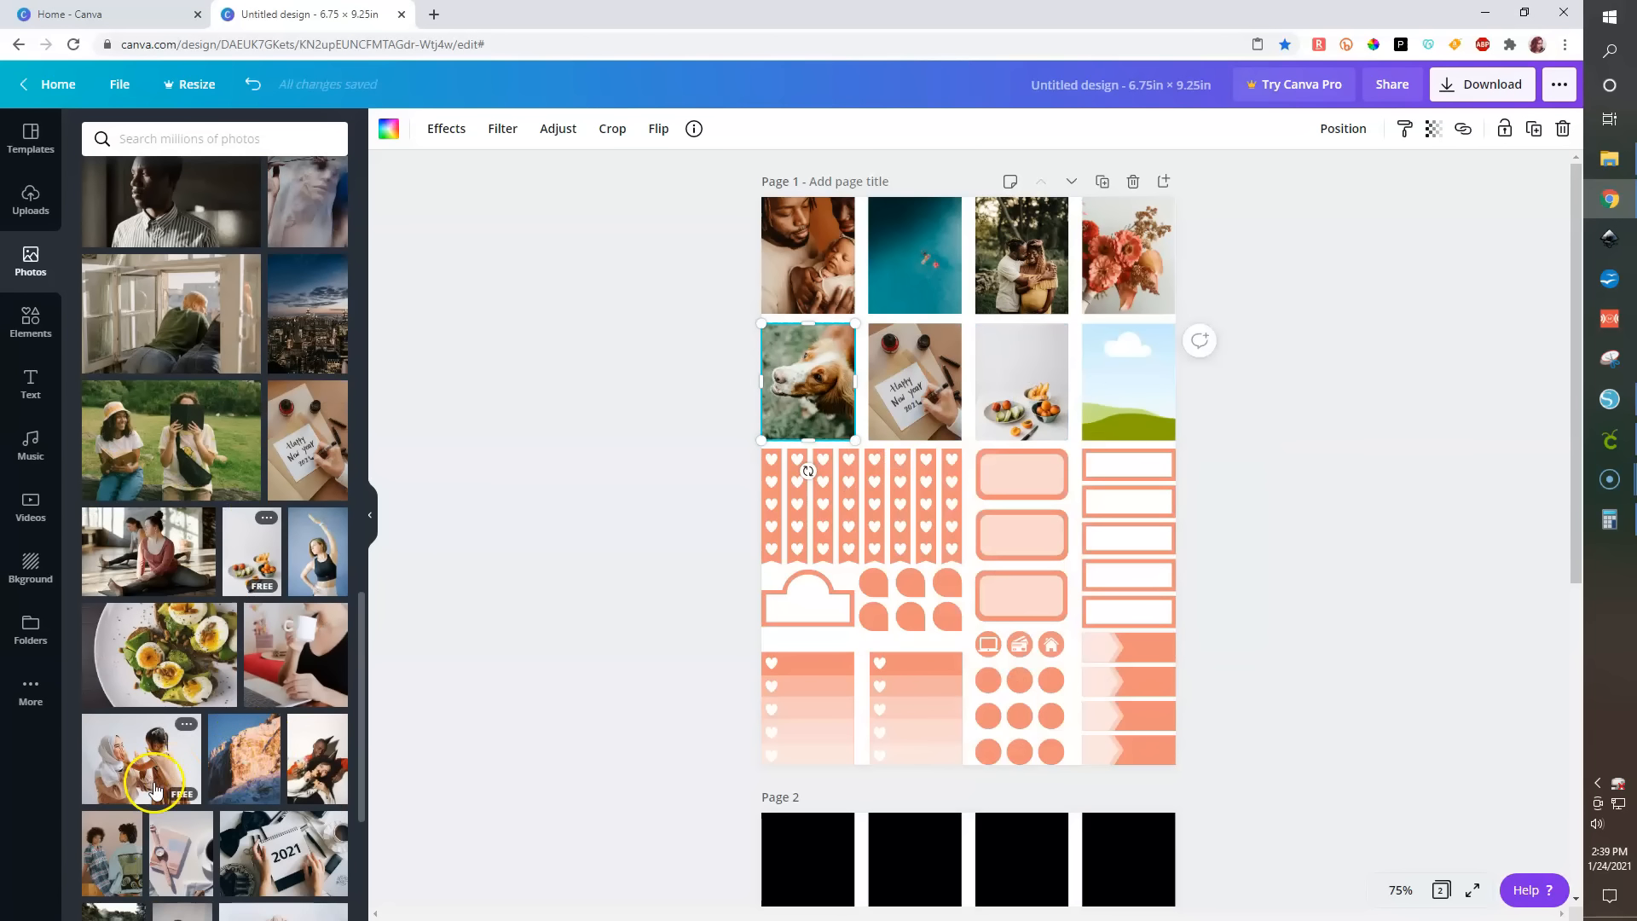
left_click_drag(182, 853, 1127, 376)
left_click(1246, 484)
left_click_drag(689, 462, 1185, 758)
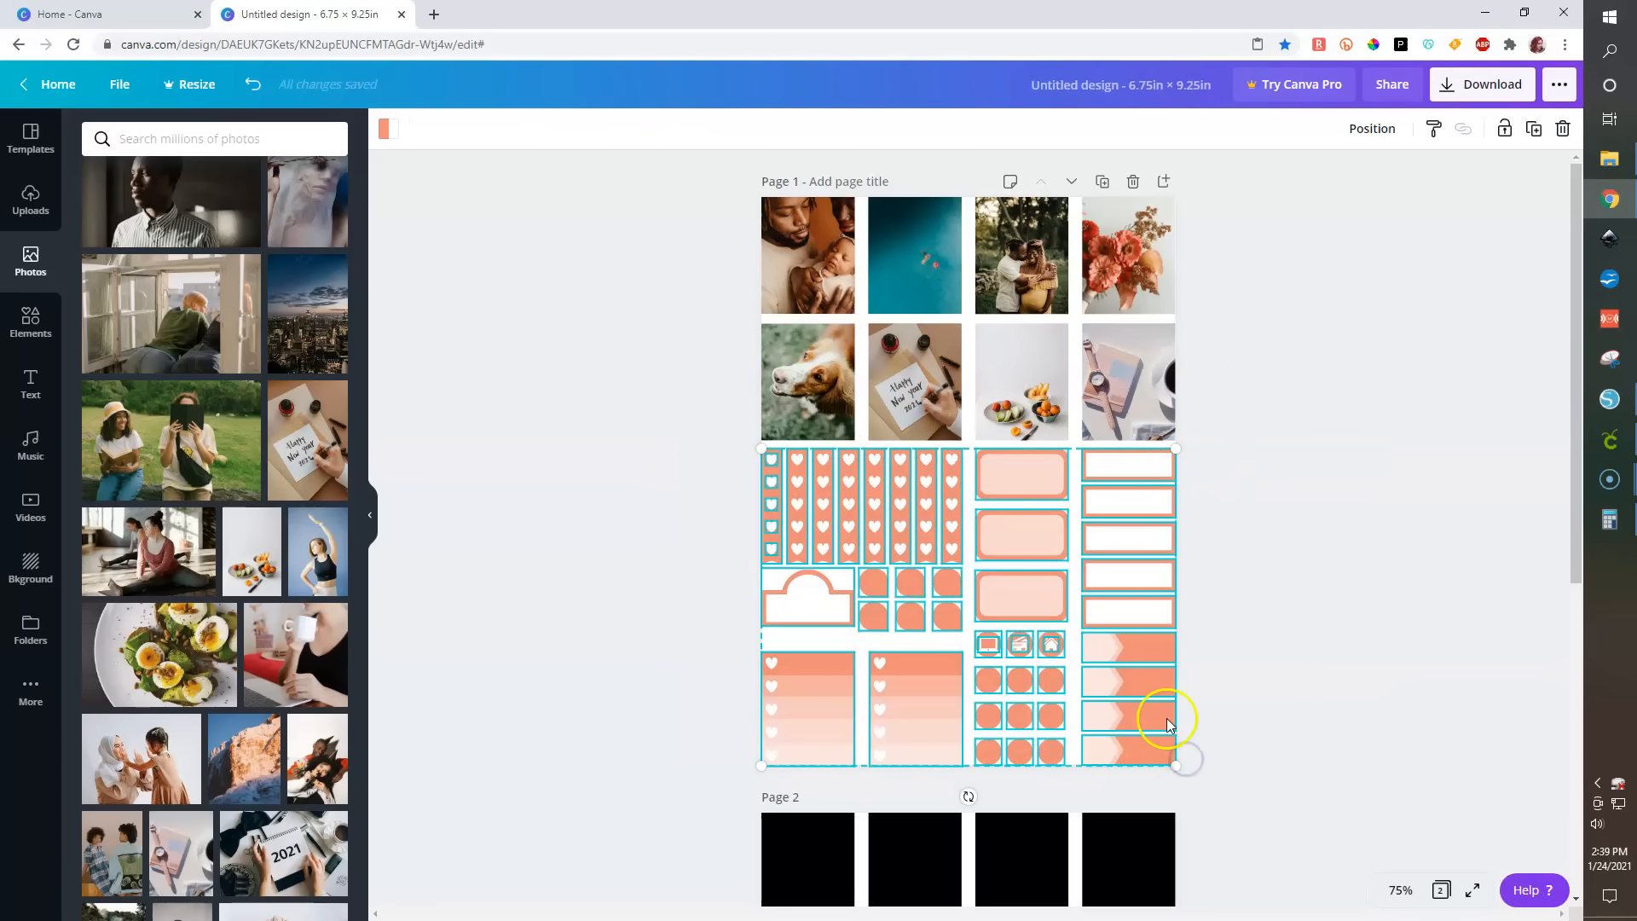
left_click(1403, 489)
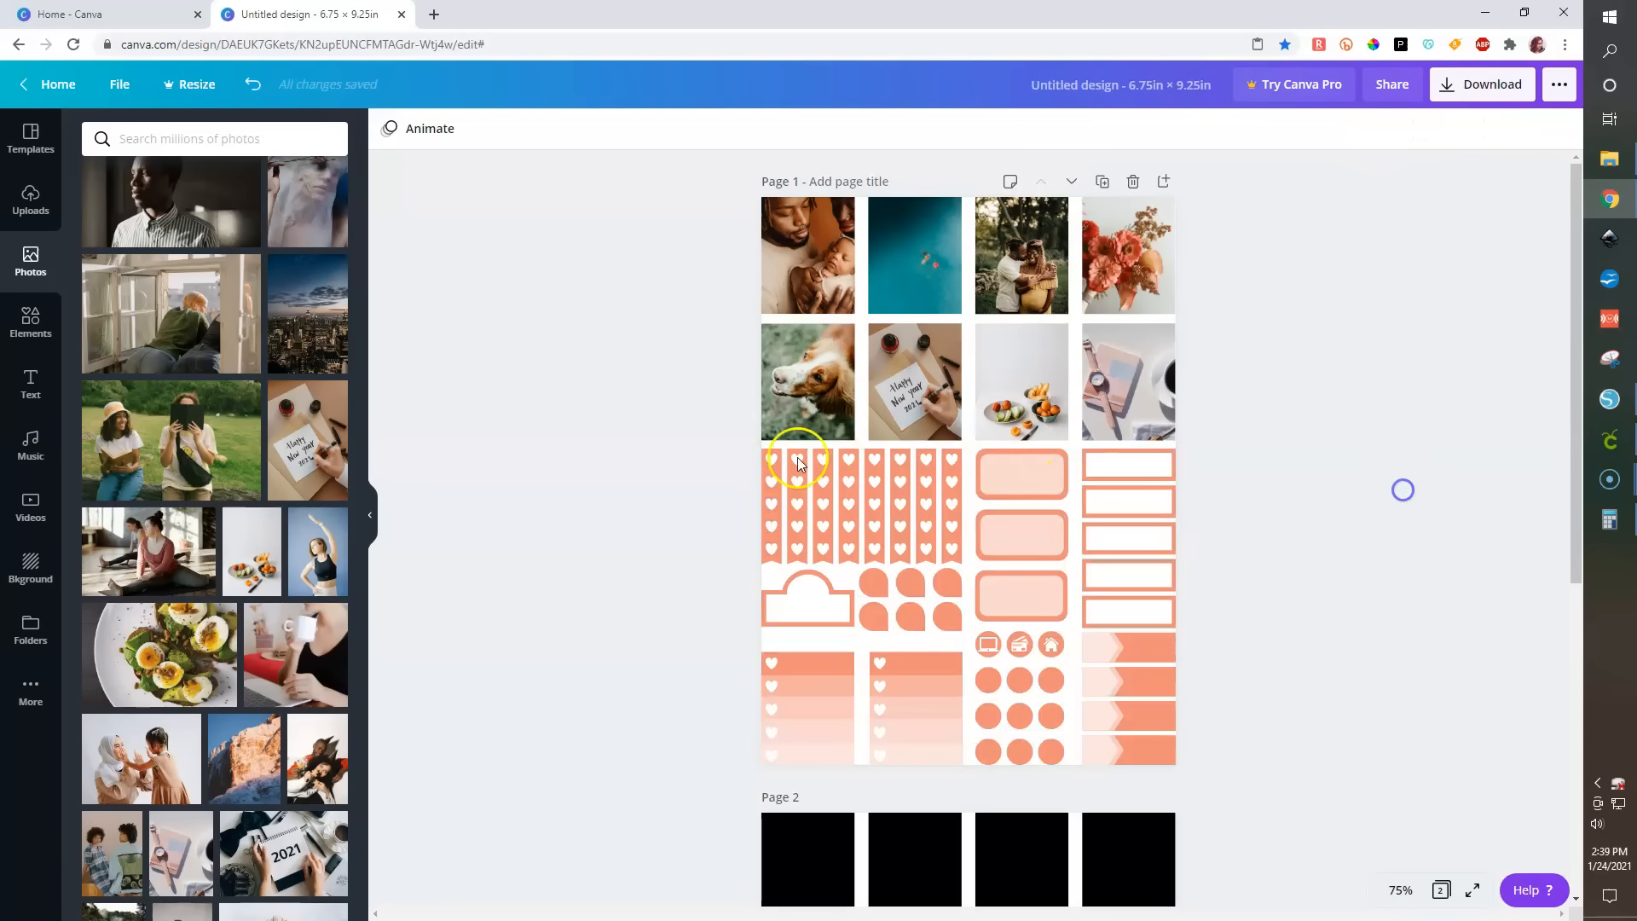
- Recolor the first heart strip teal using the photo colors
left_click(763, 524)
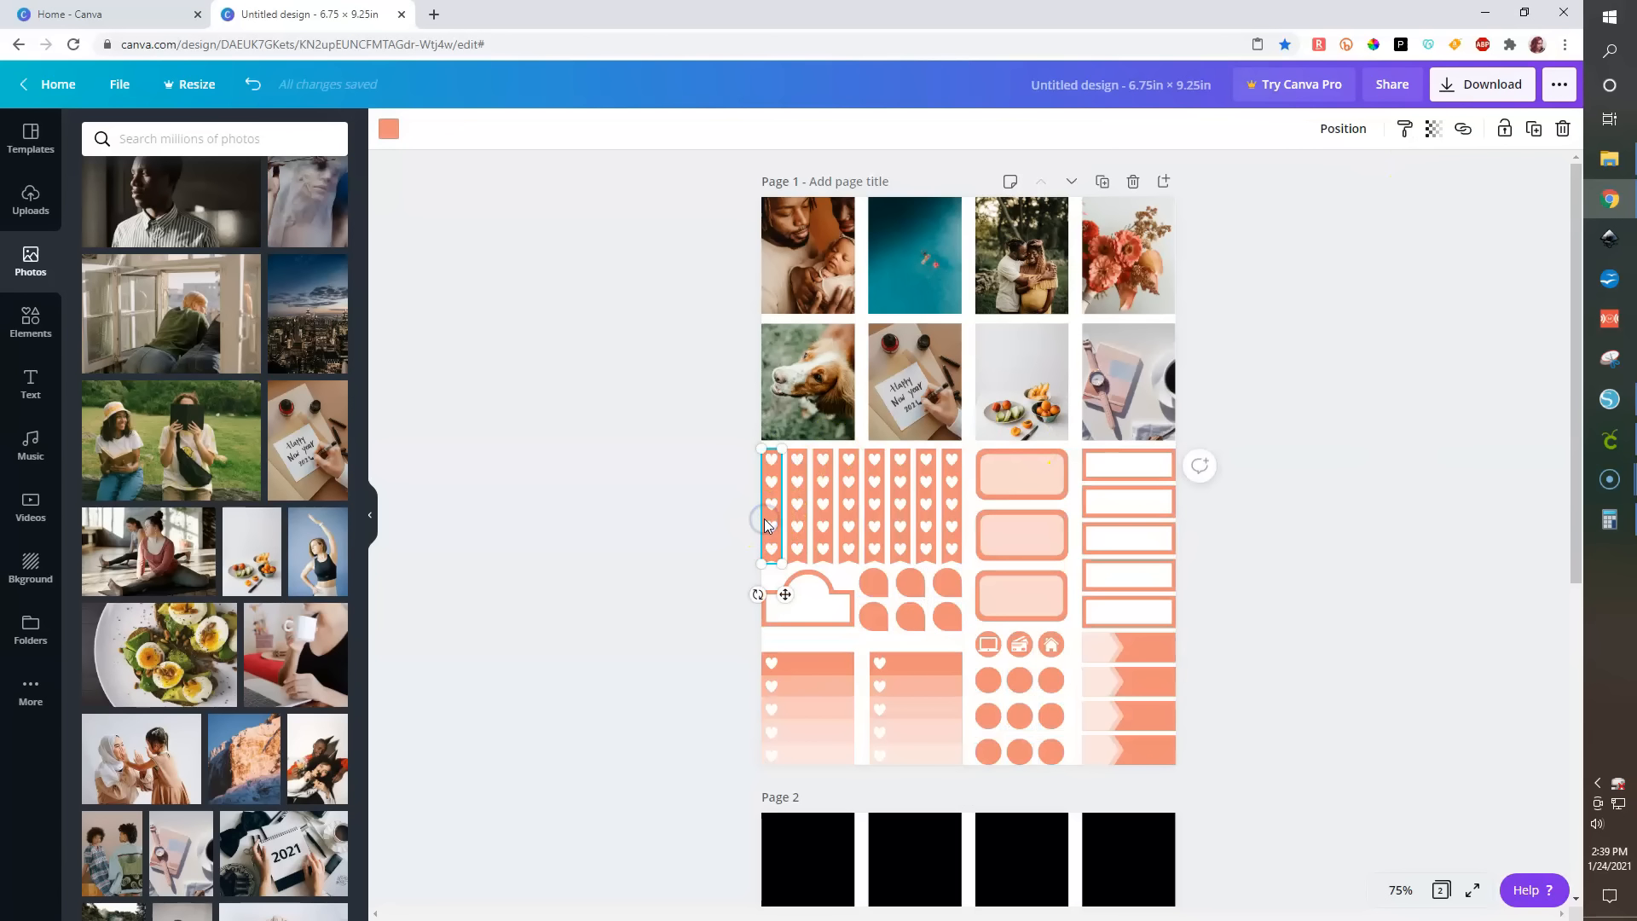
left_click(389, 128)
left_click(189, 701)
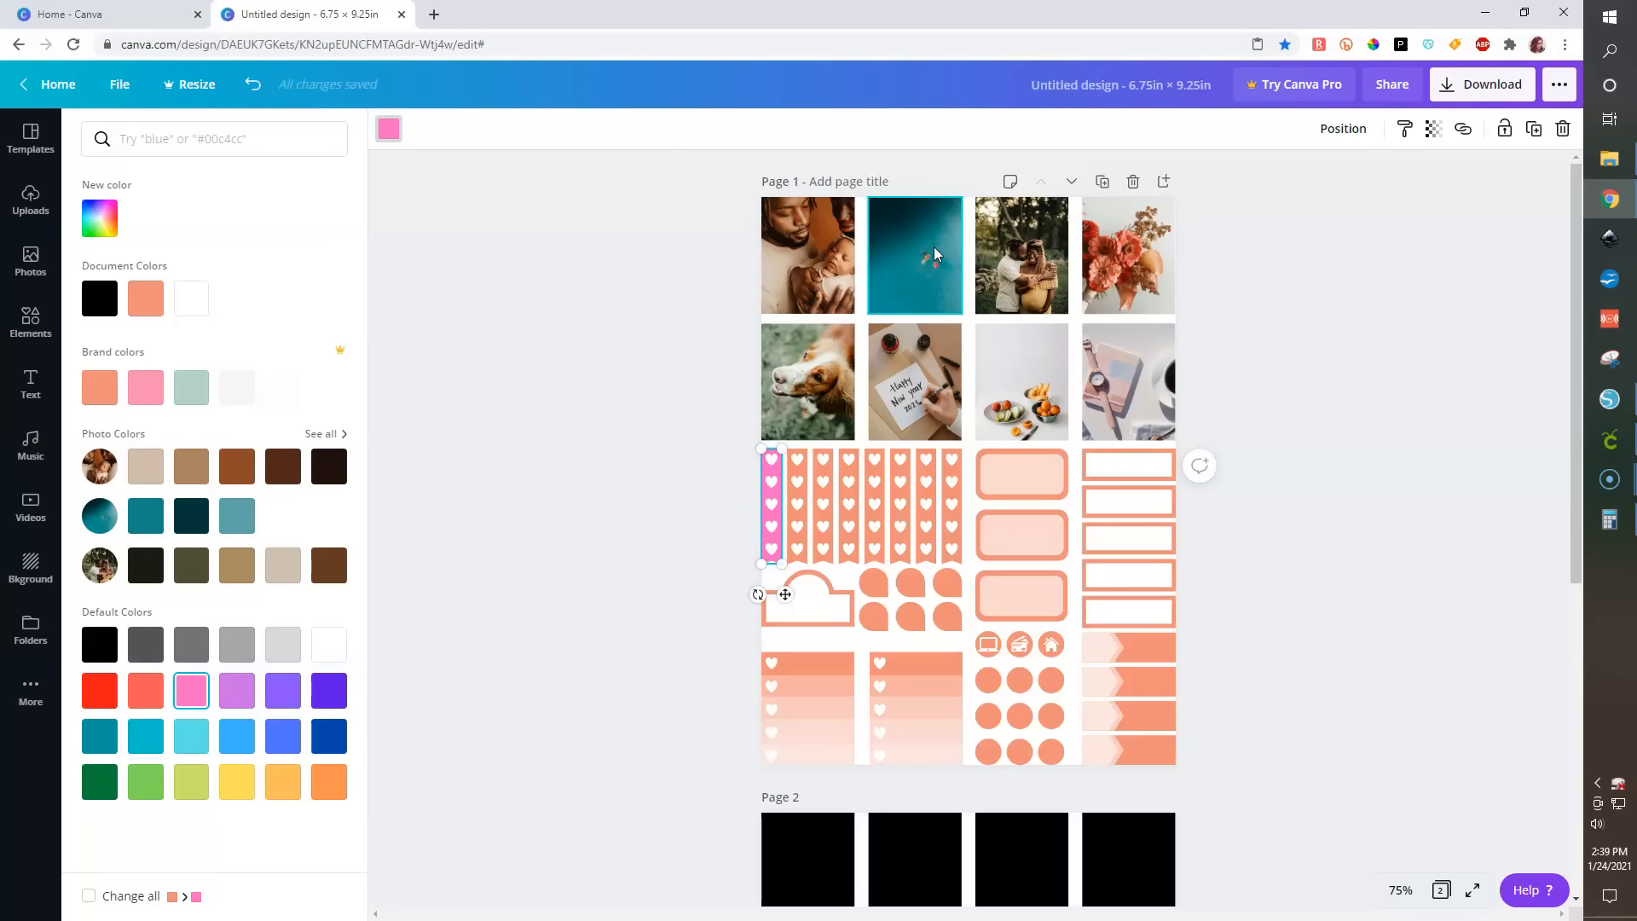
left_click(325, 436)
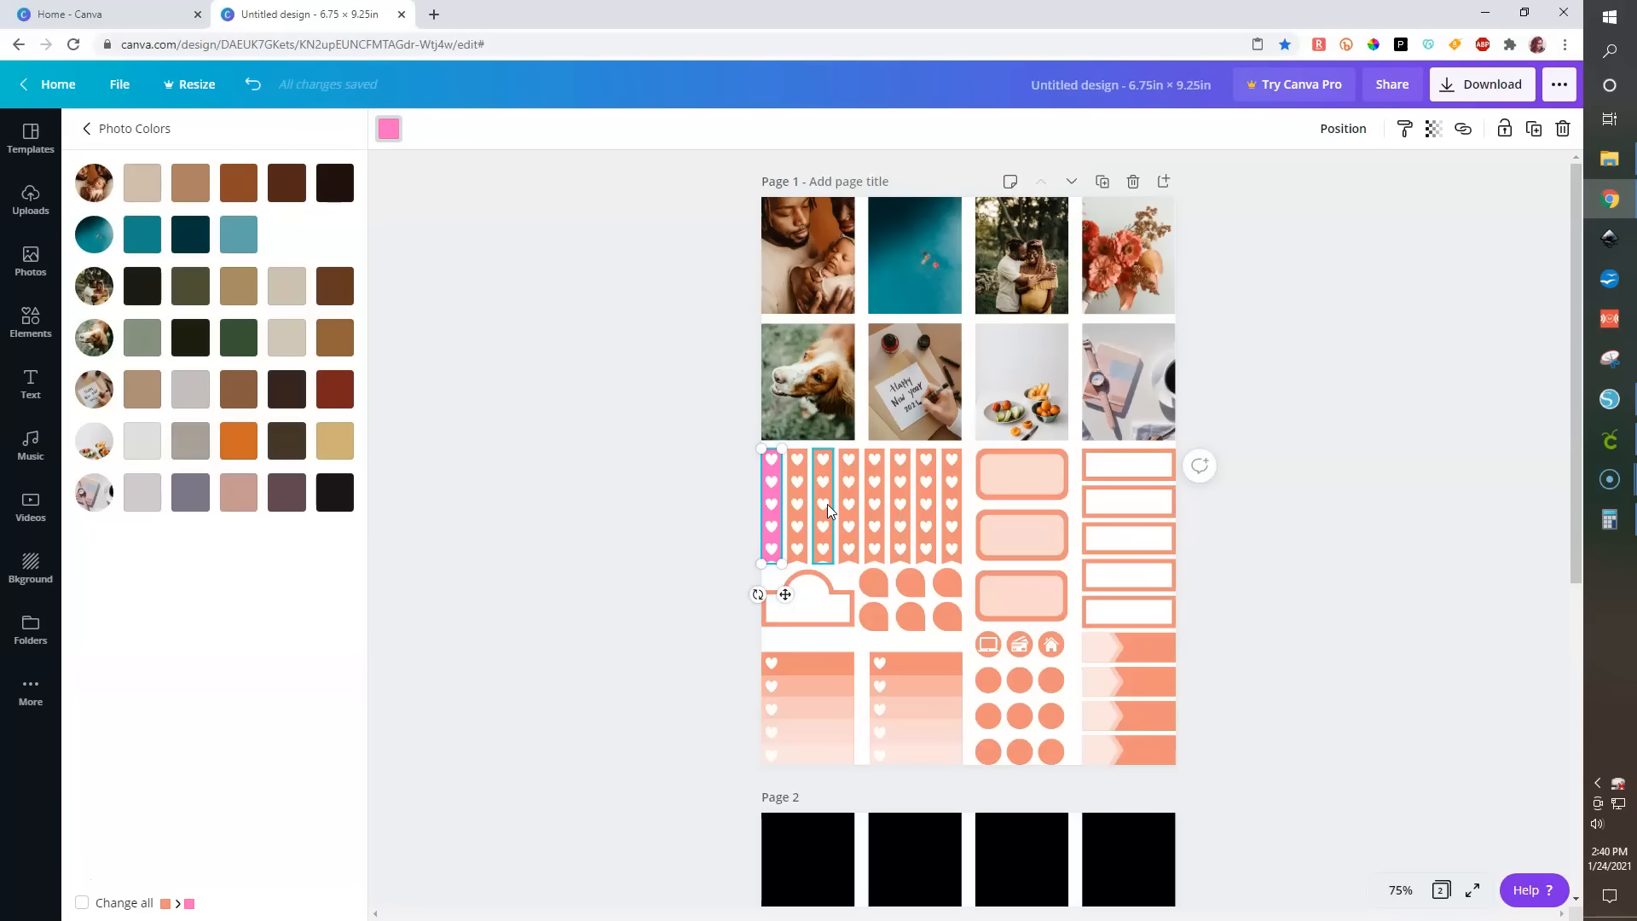
left_click(772, 490)
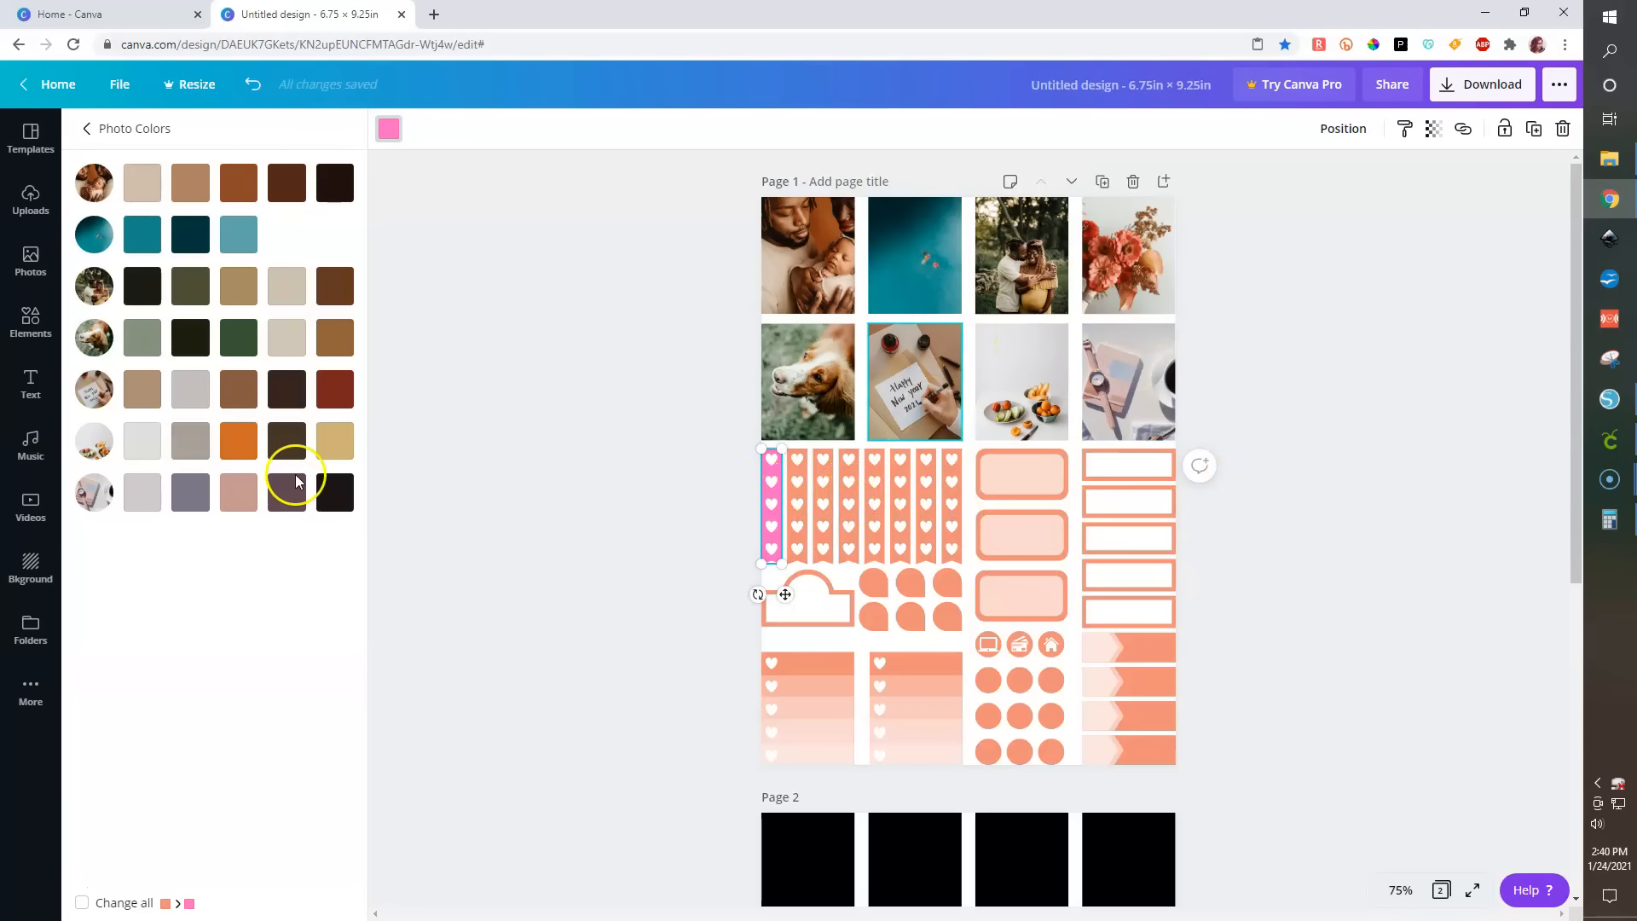
left_click(237, 232)
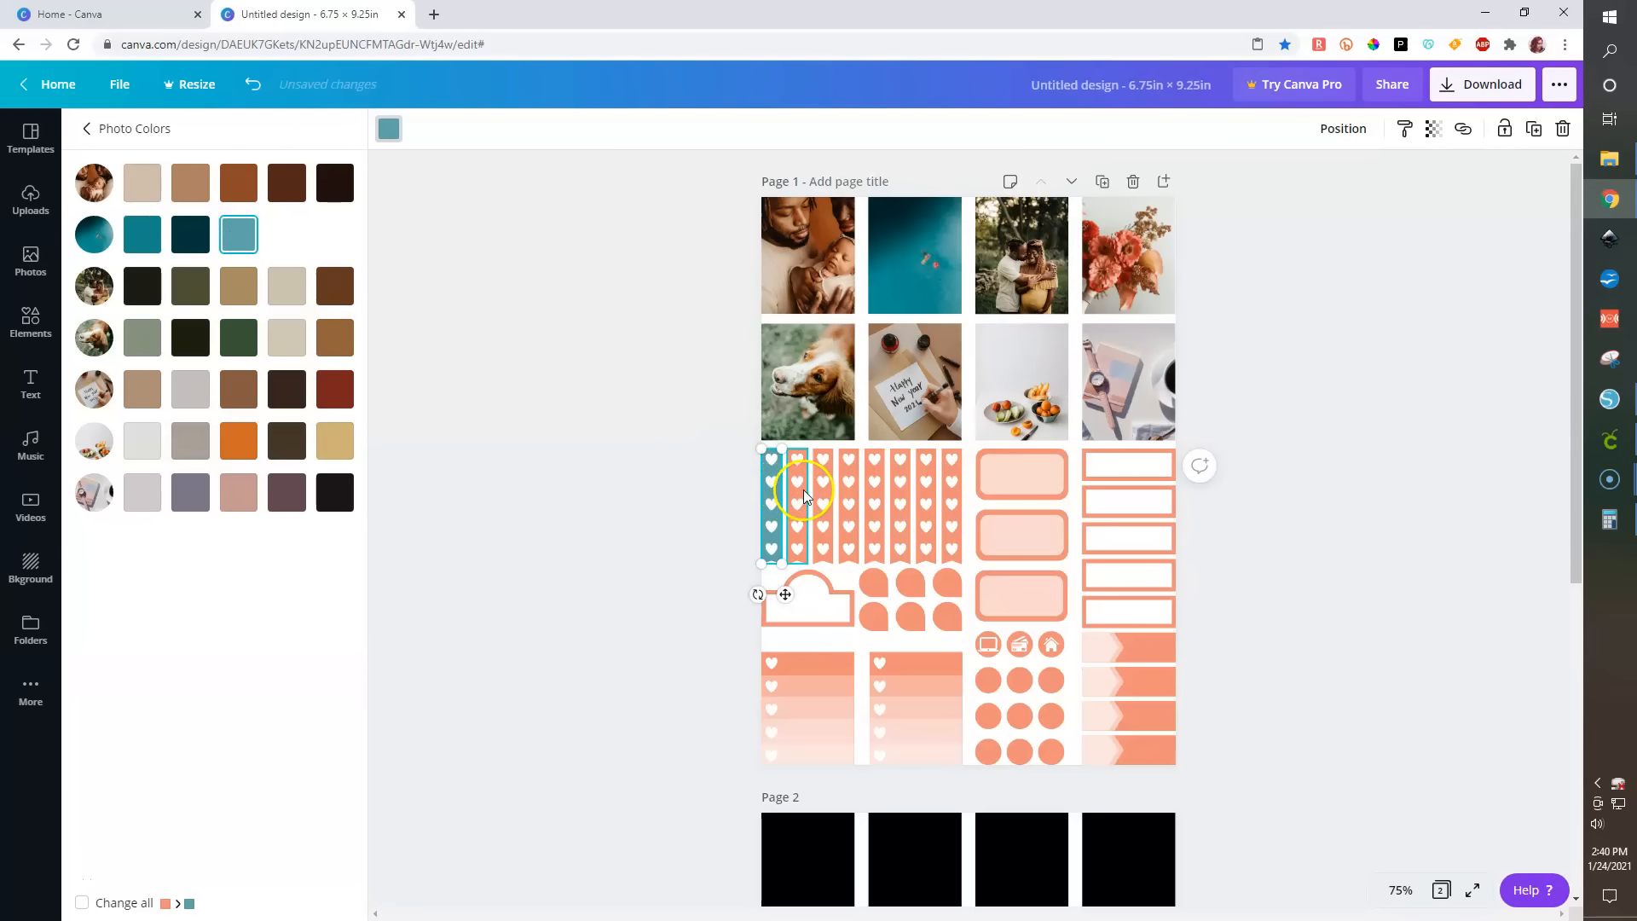
- Recolor the second, third and fourth heart strips orange, brown and tan from the photo colors
left_click(804, 492)
left_click(238, 440)
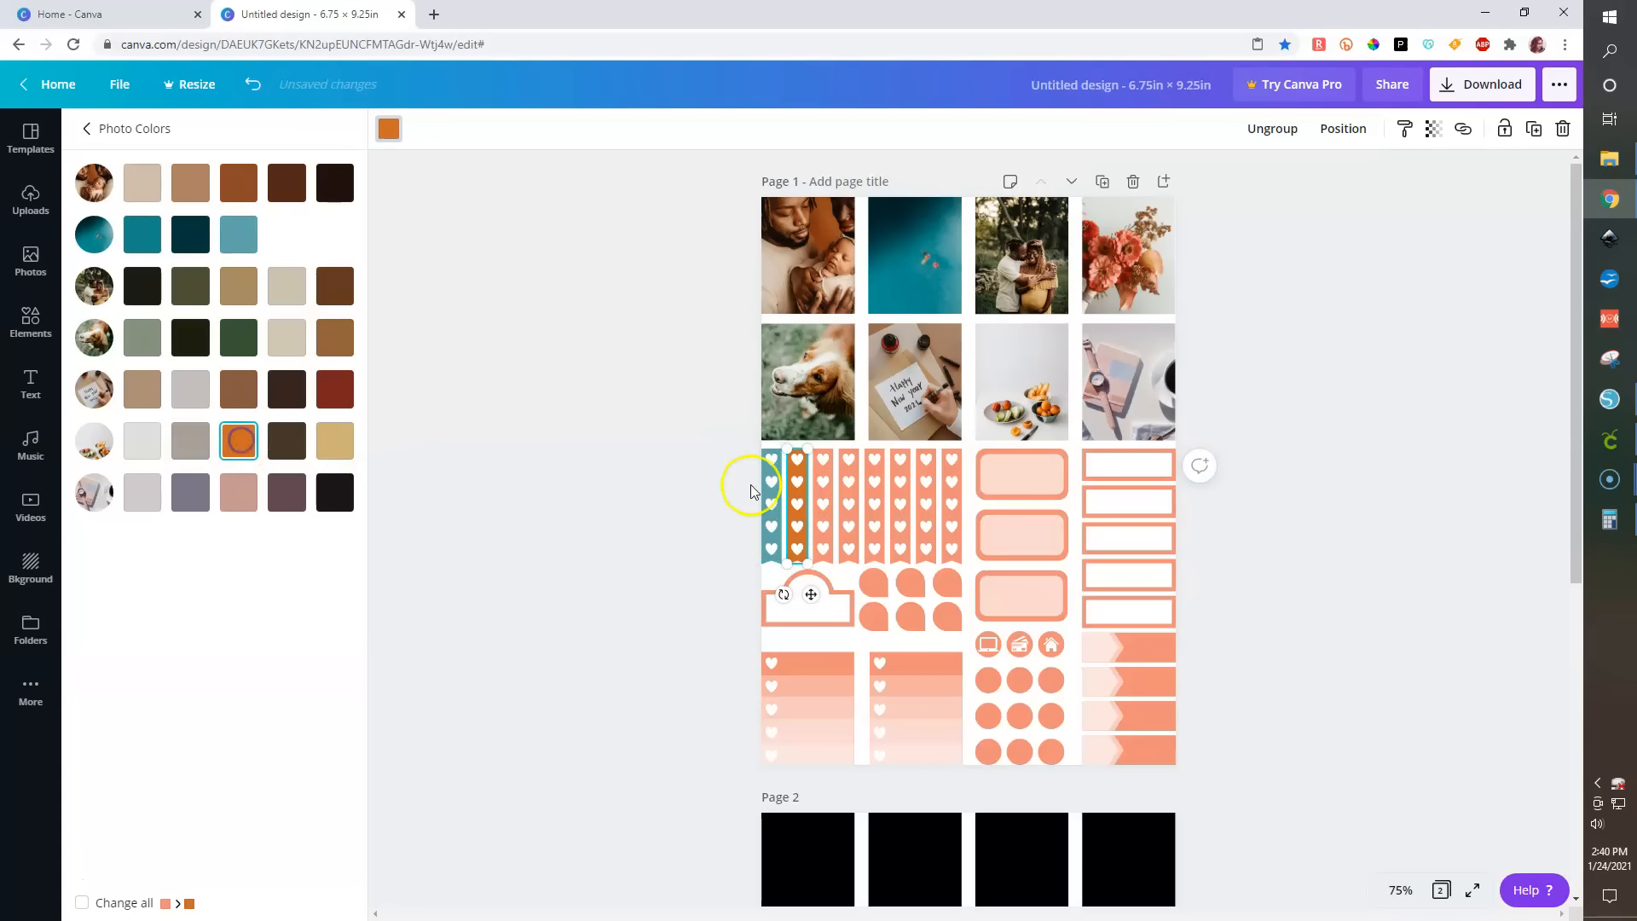
left_click(834, 494)
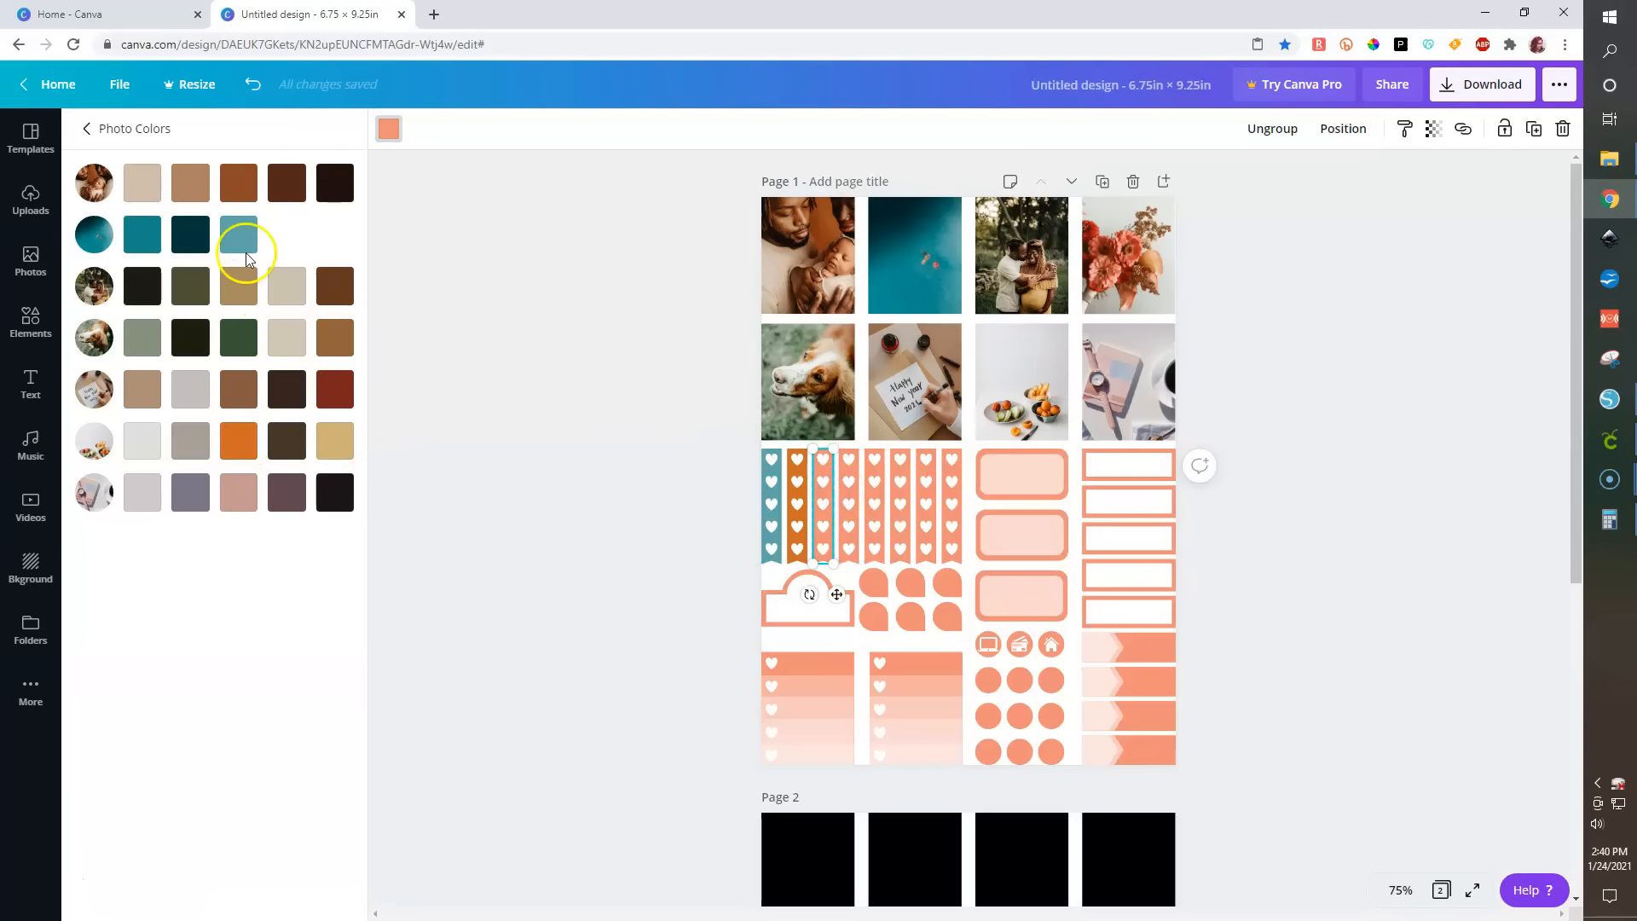
left_click(193, 190)
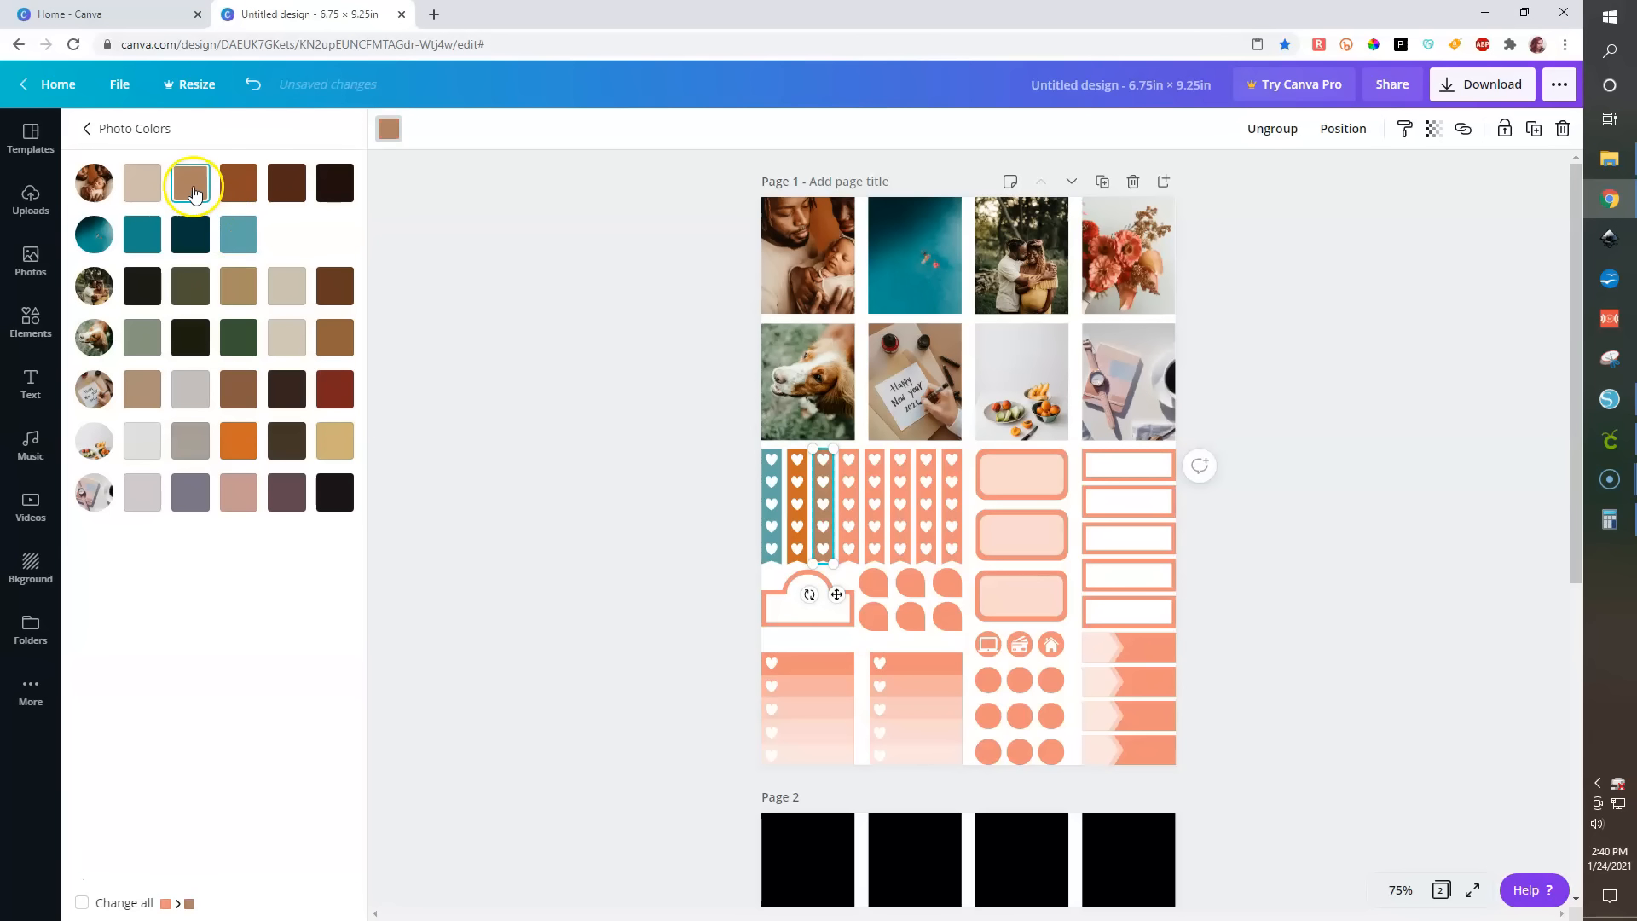
left_click(857, 499)
left_click(334, 442)
left_click(119, 123)
left_click(92, 132)
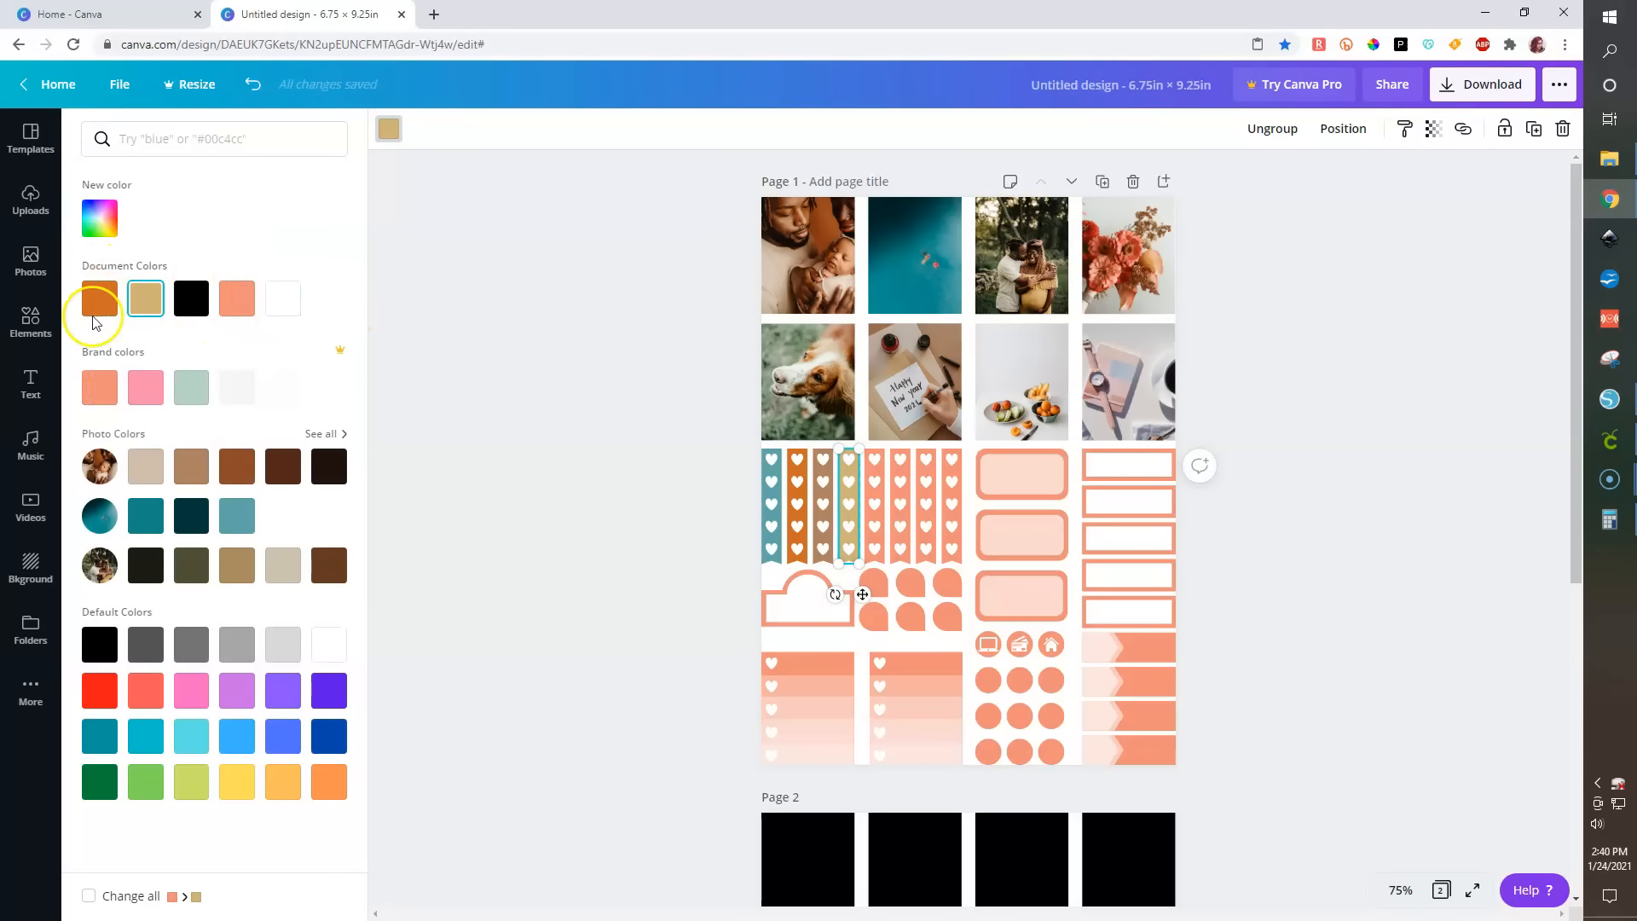
left_click(525, 365)
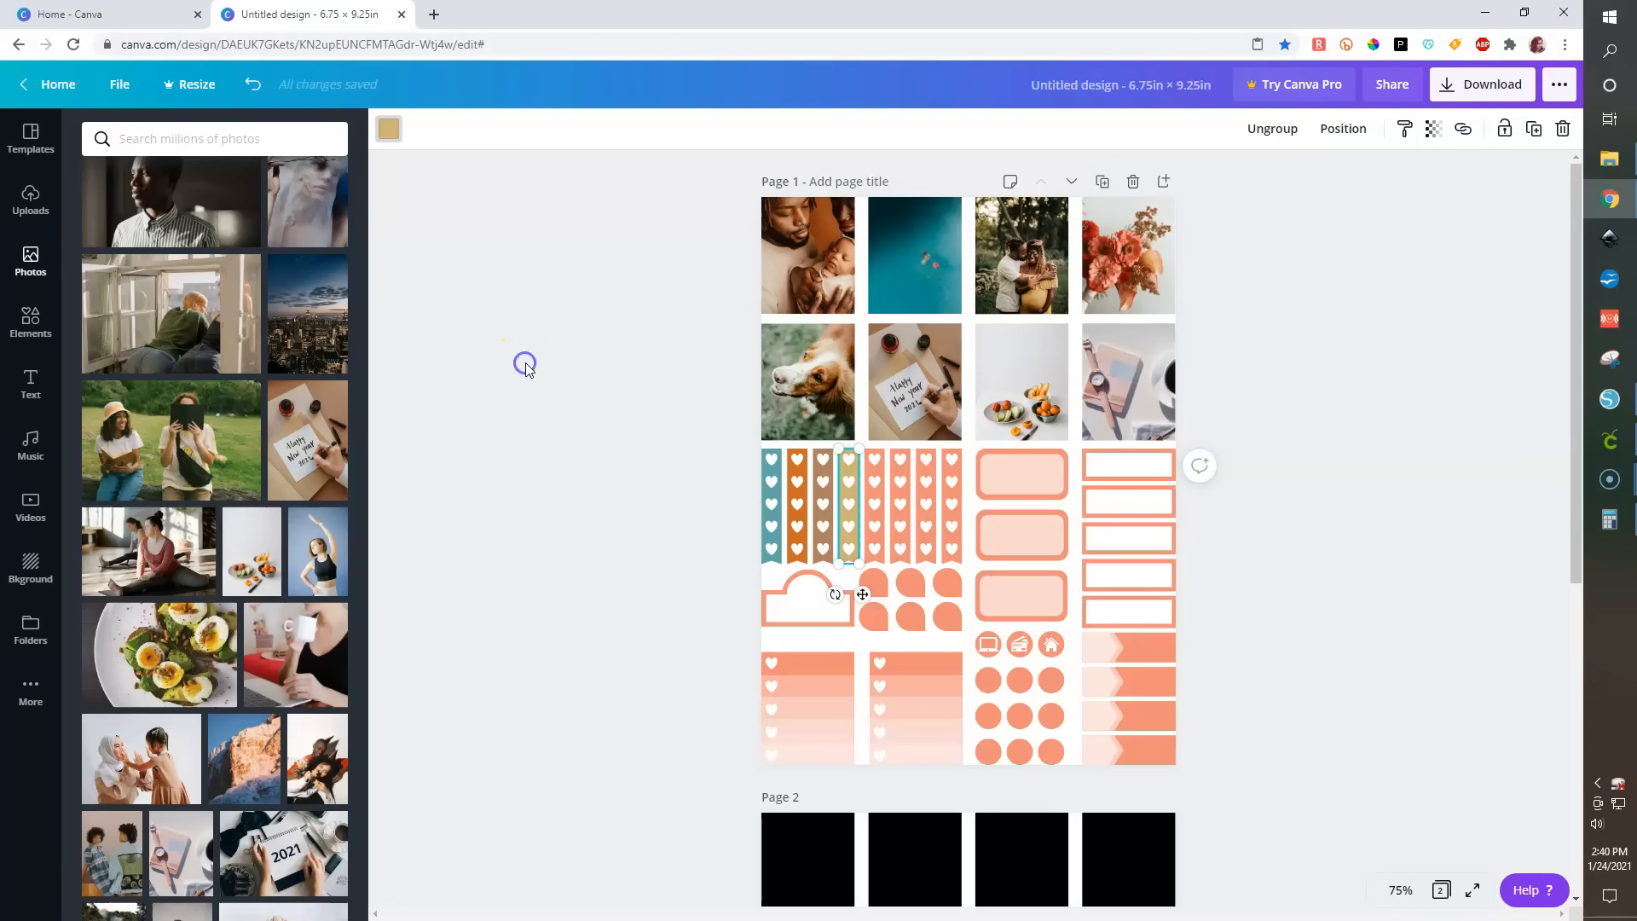
left_click(635, 576)
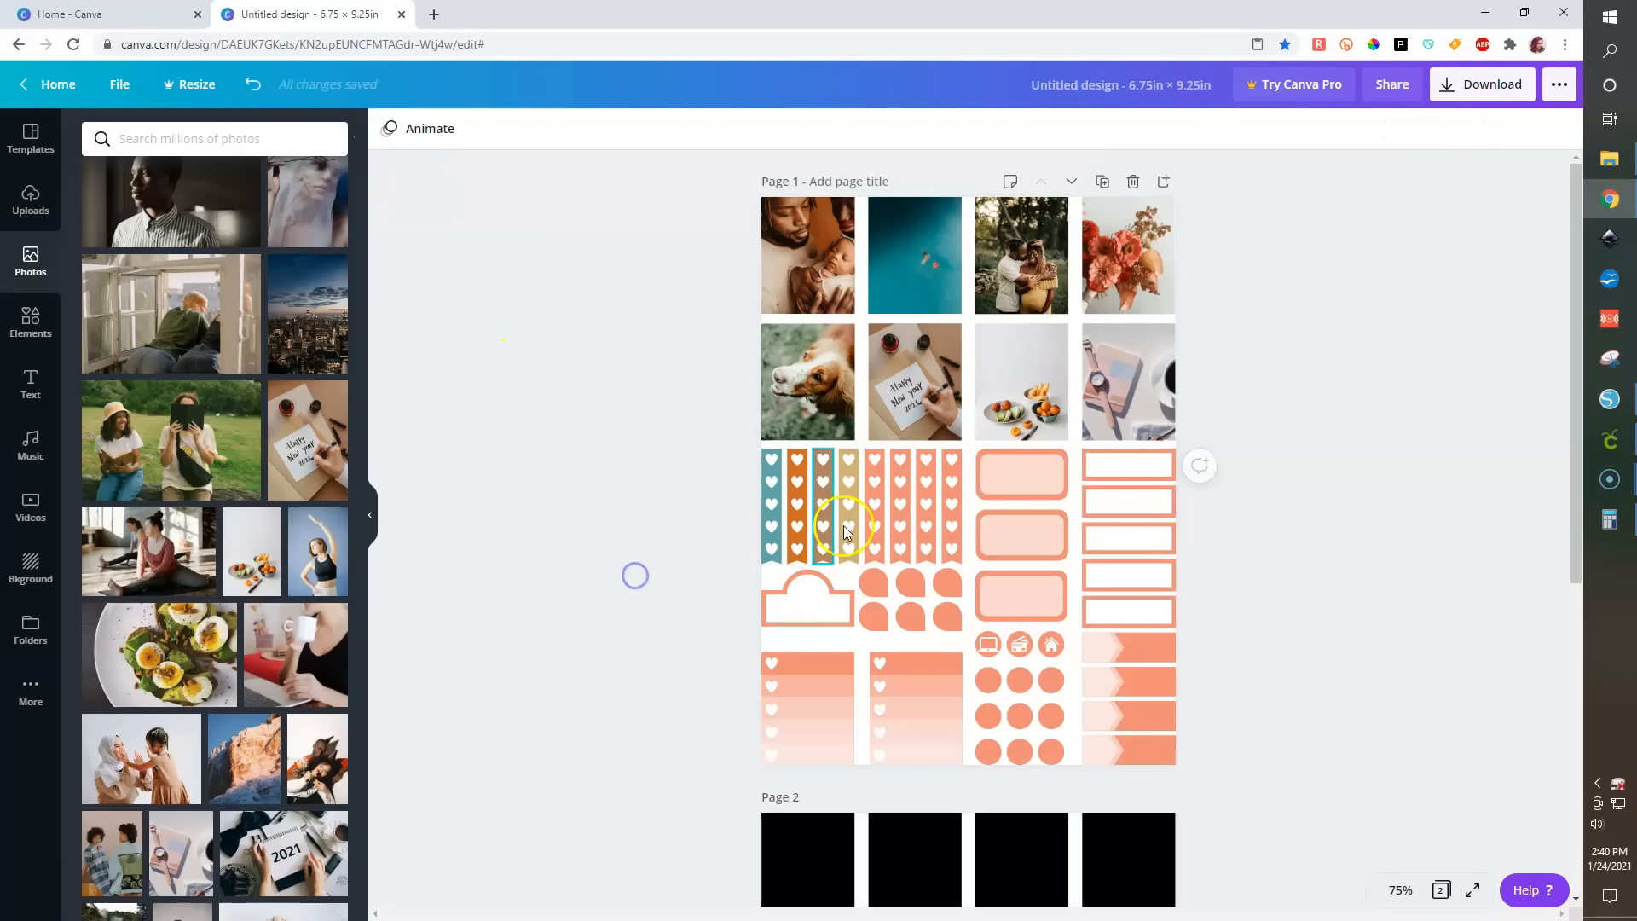
left_click(882, 515)
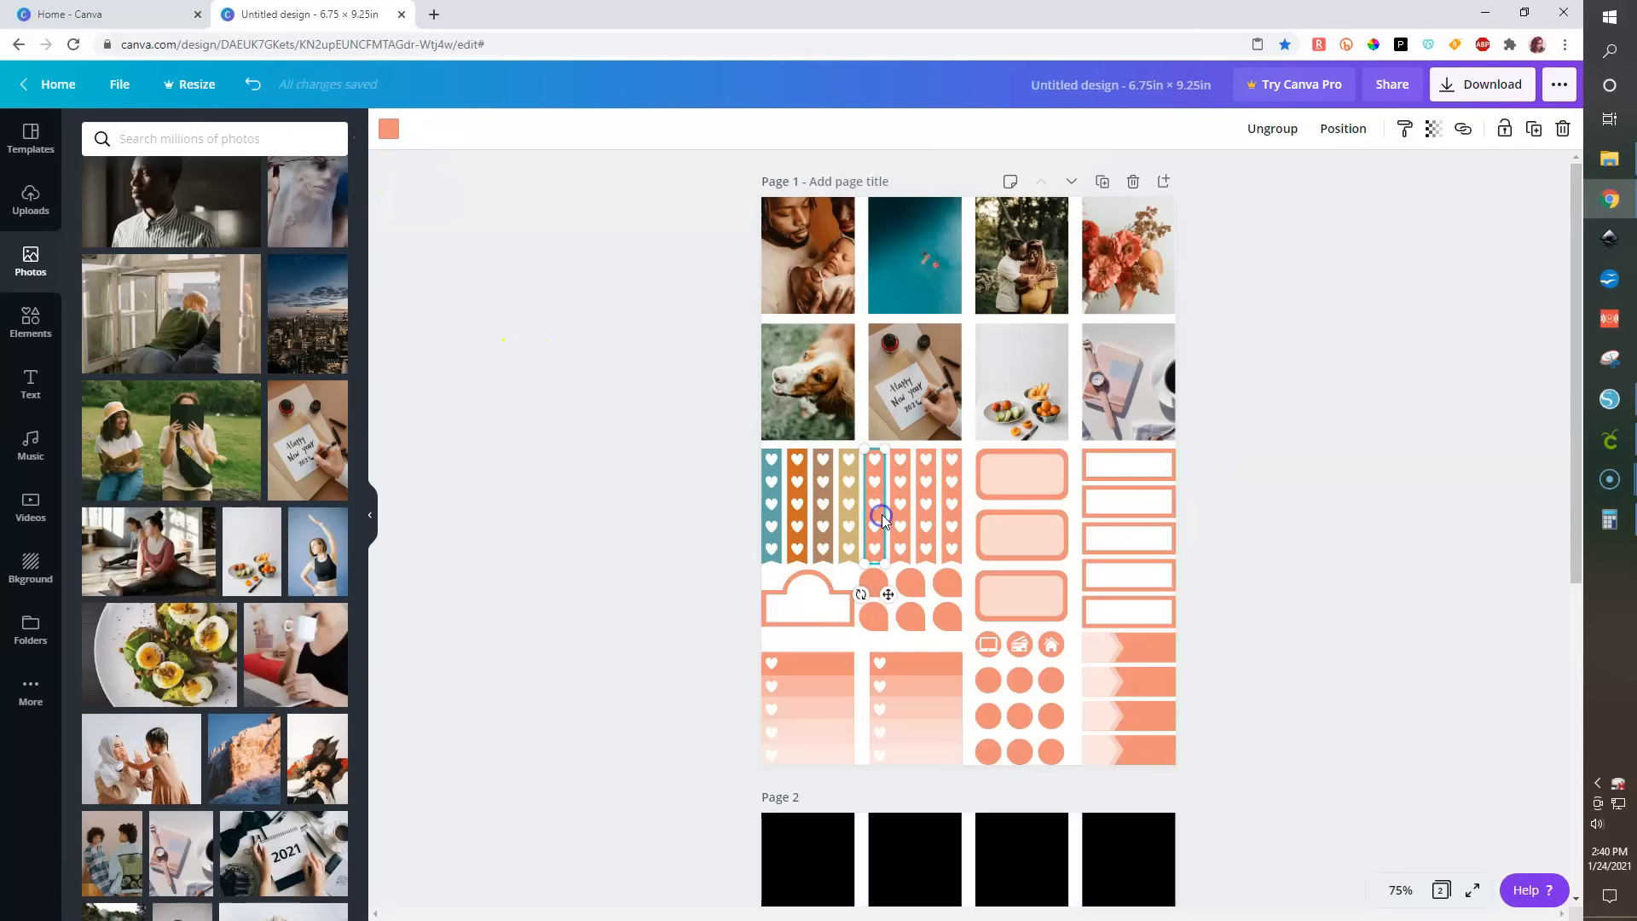
left_click(1400, 890)
left_click(1386, 619)
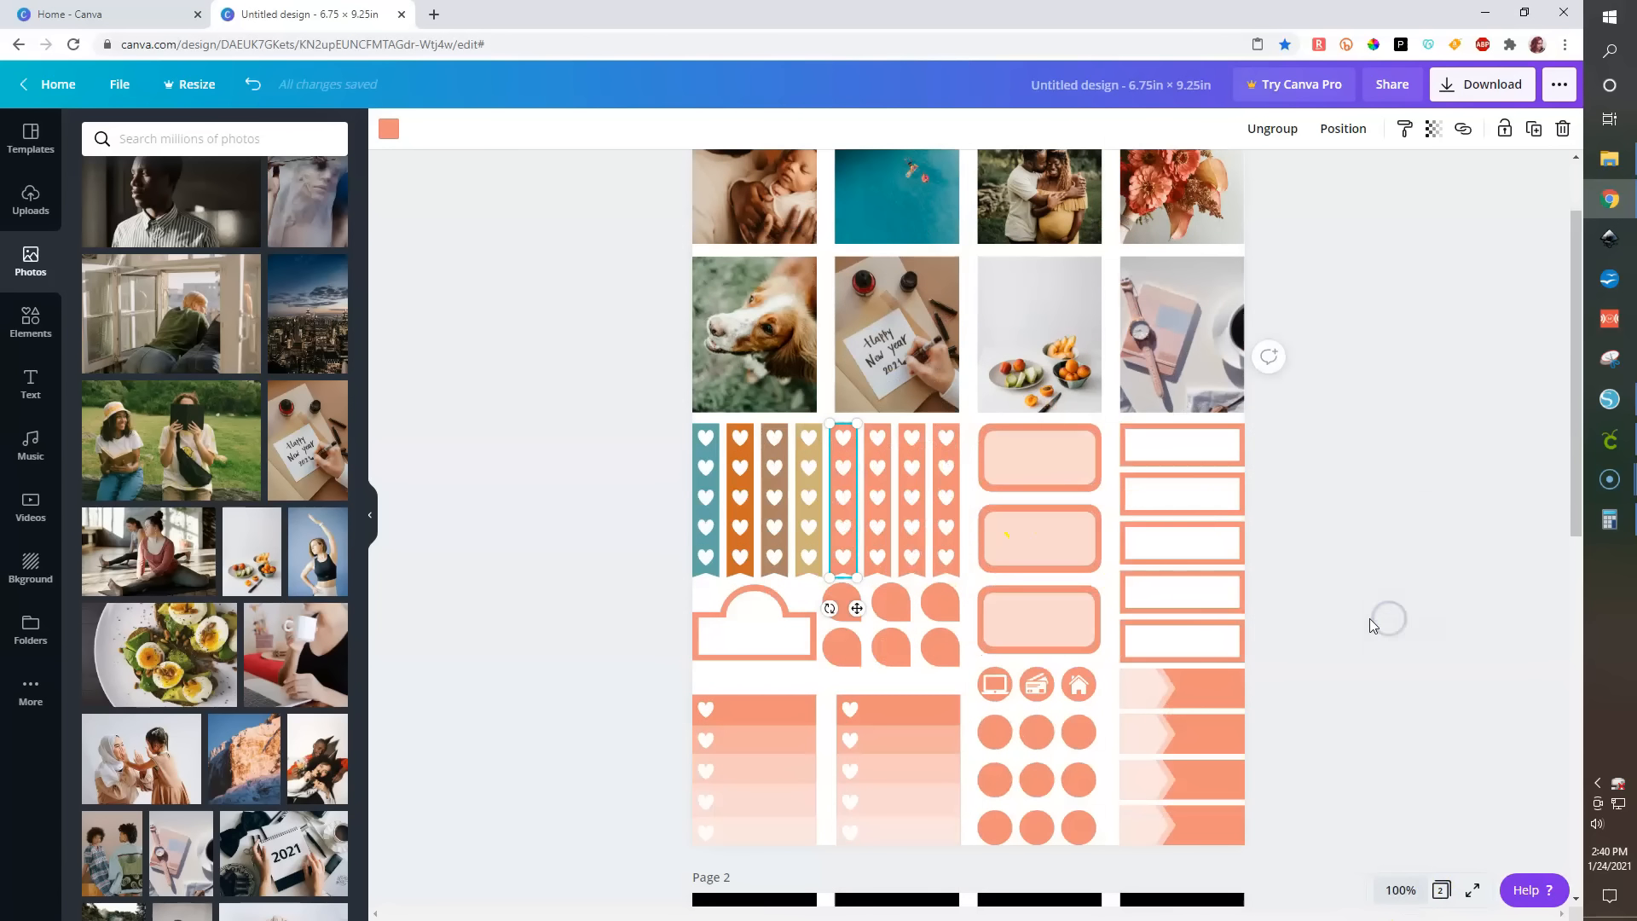
left_click(979, 489, "shift")
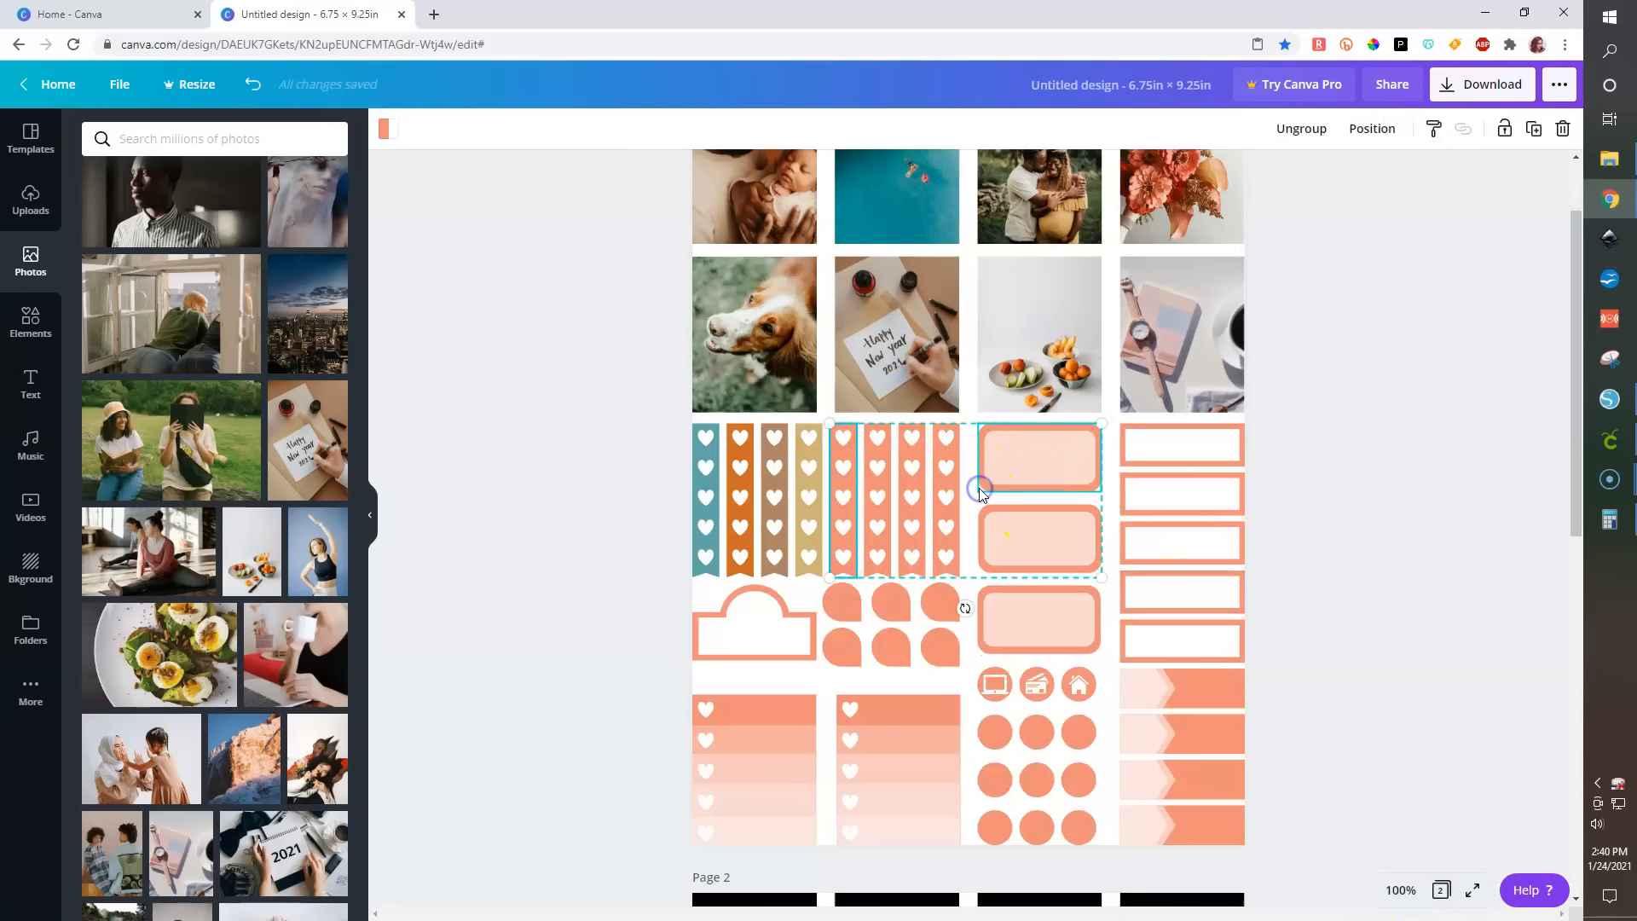
left_click(1122, 542, "shift")
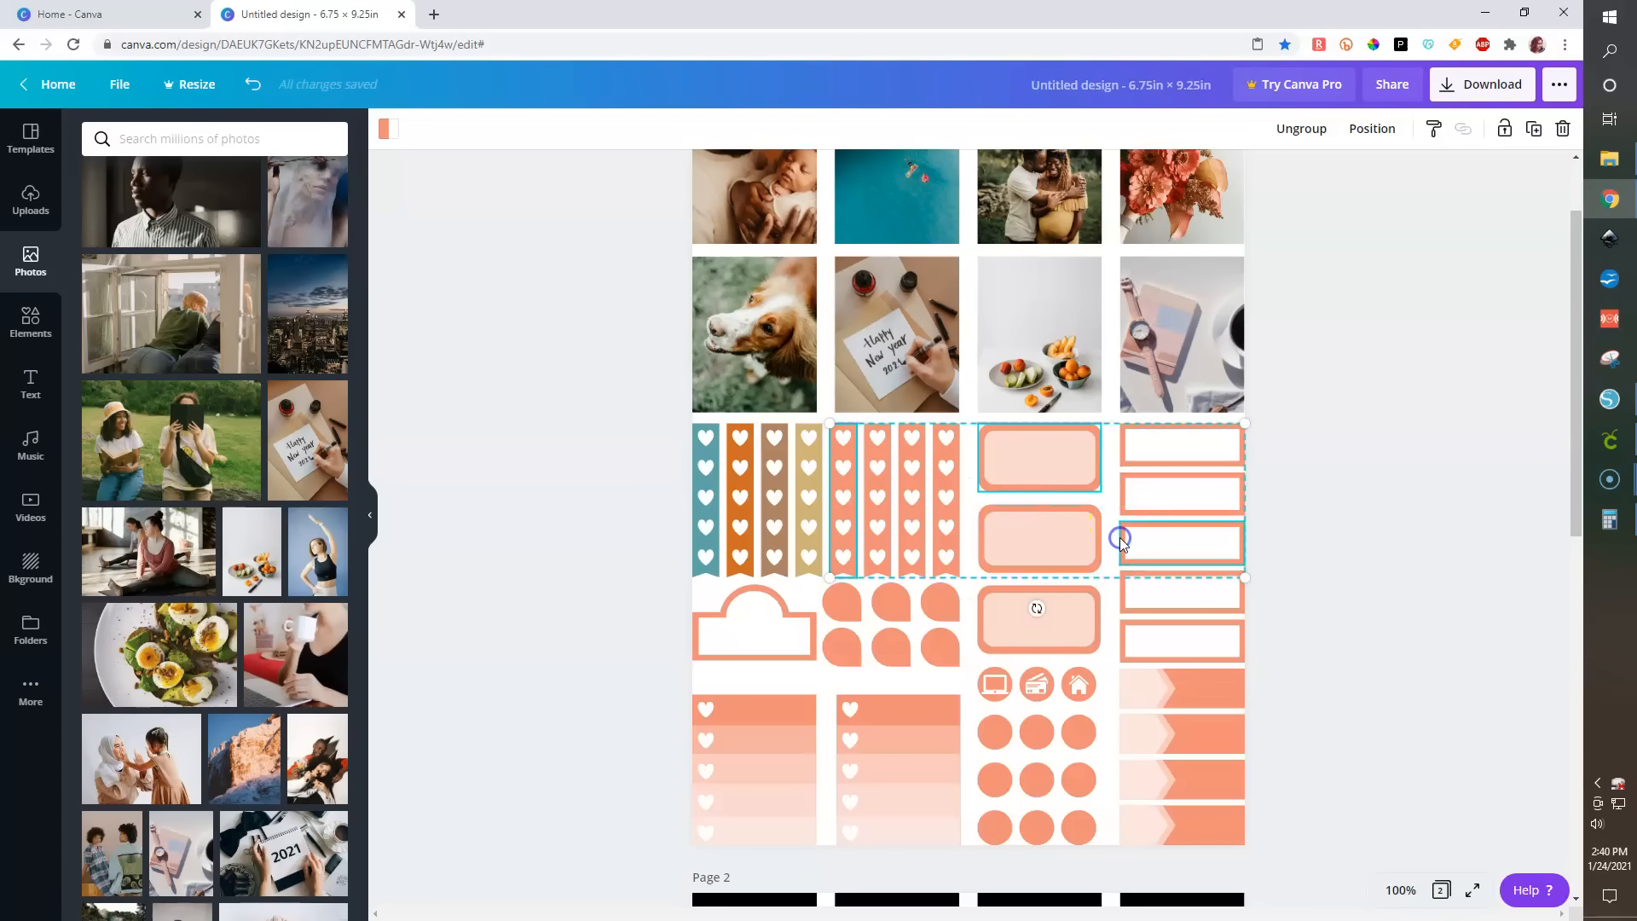
left_click(747, 597, "shift")
left_click(850, 608, "shift")
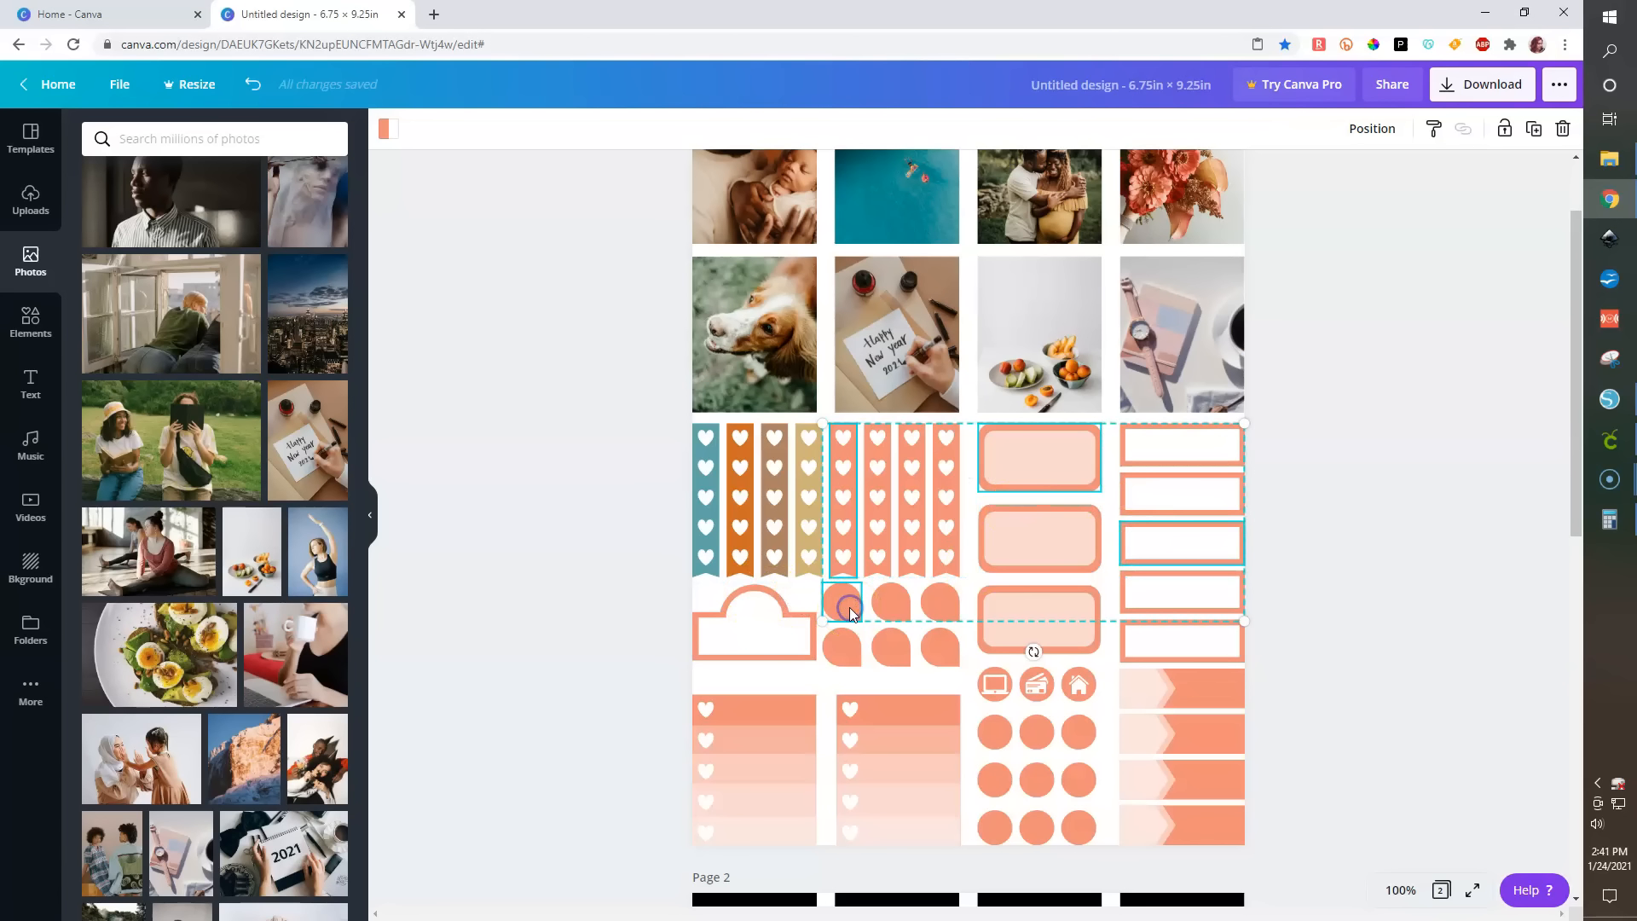
left_click(995, 705)
left_click(1107, 687)
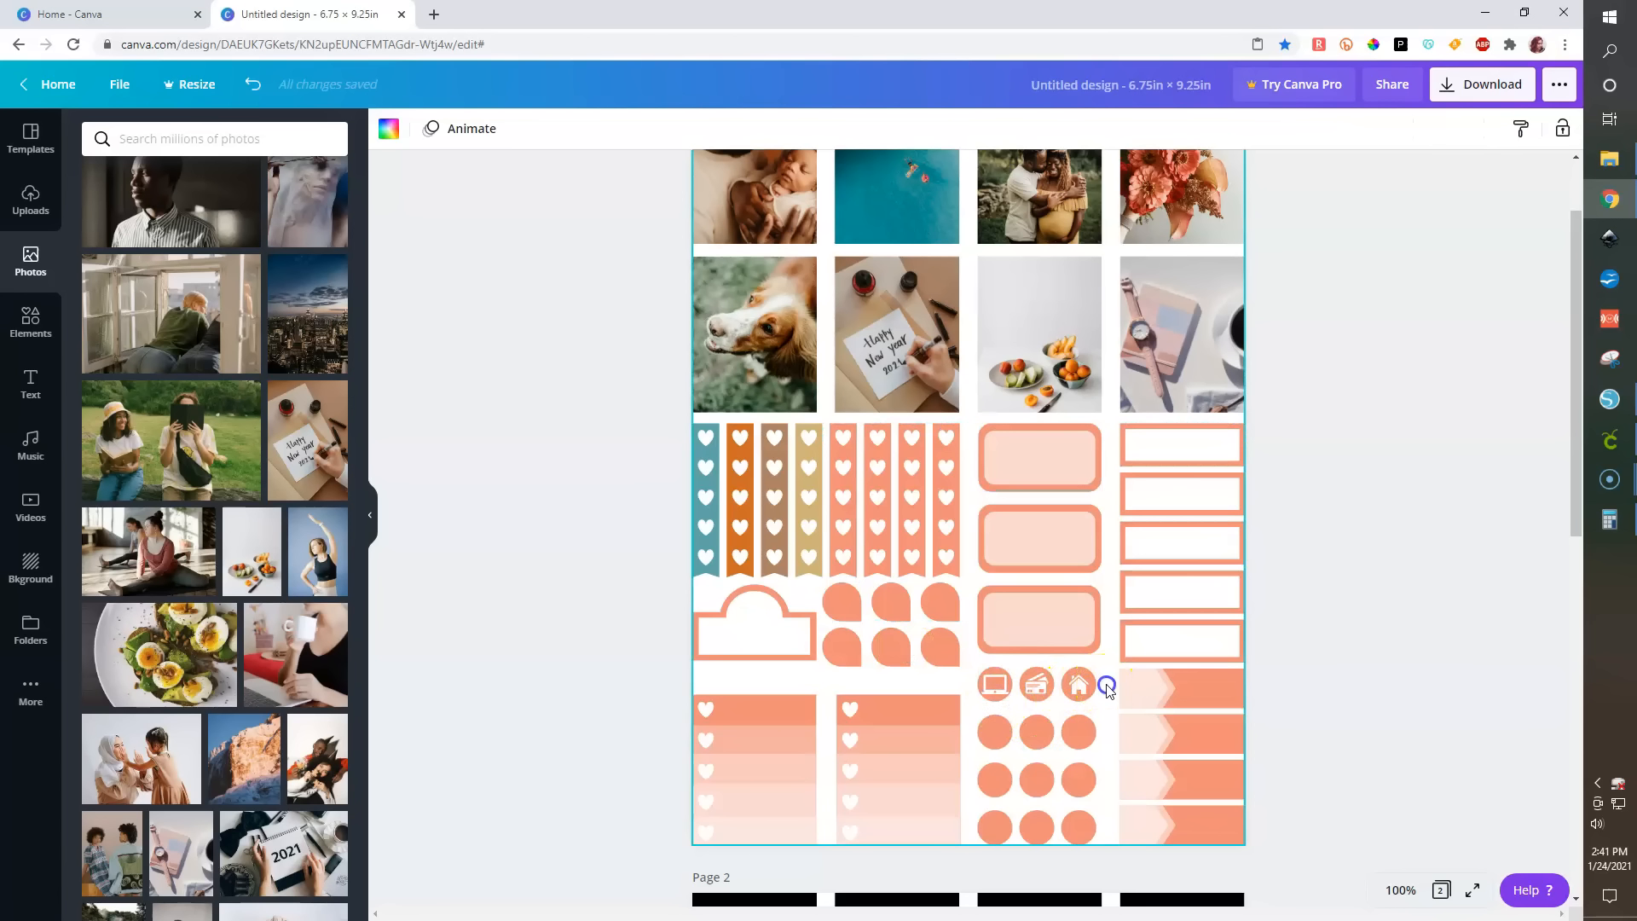
left_click(1501, 657)
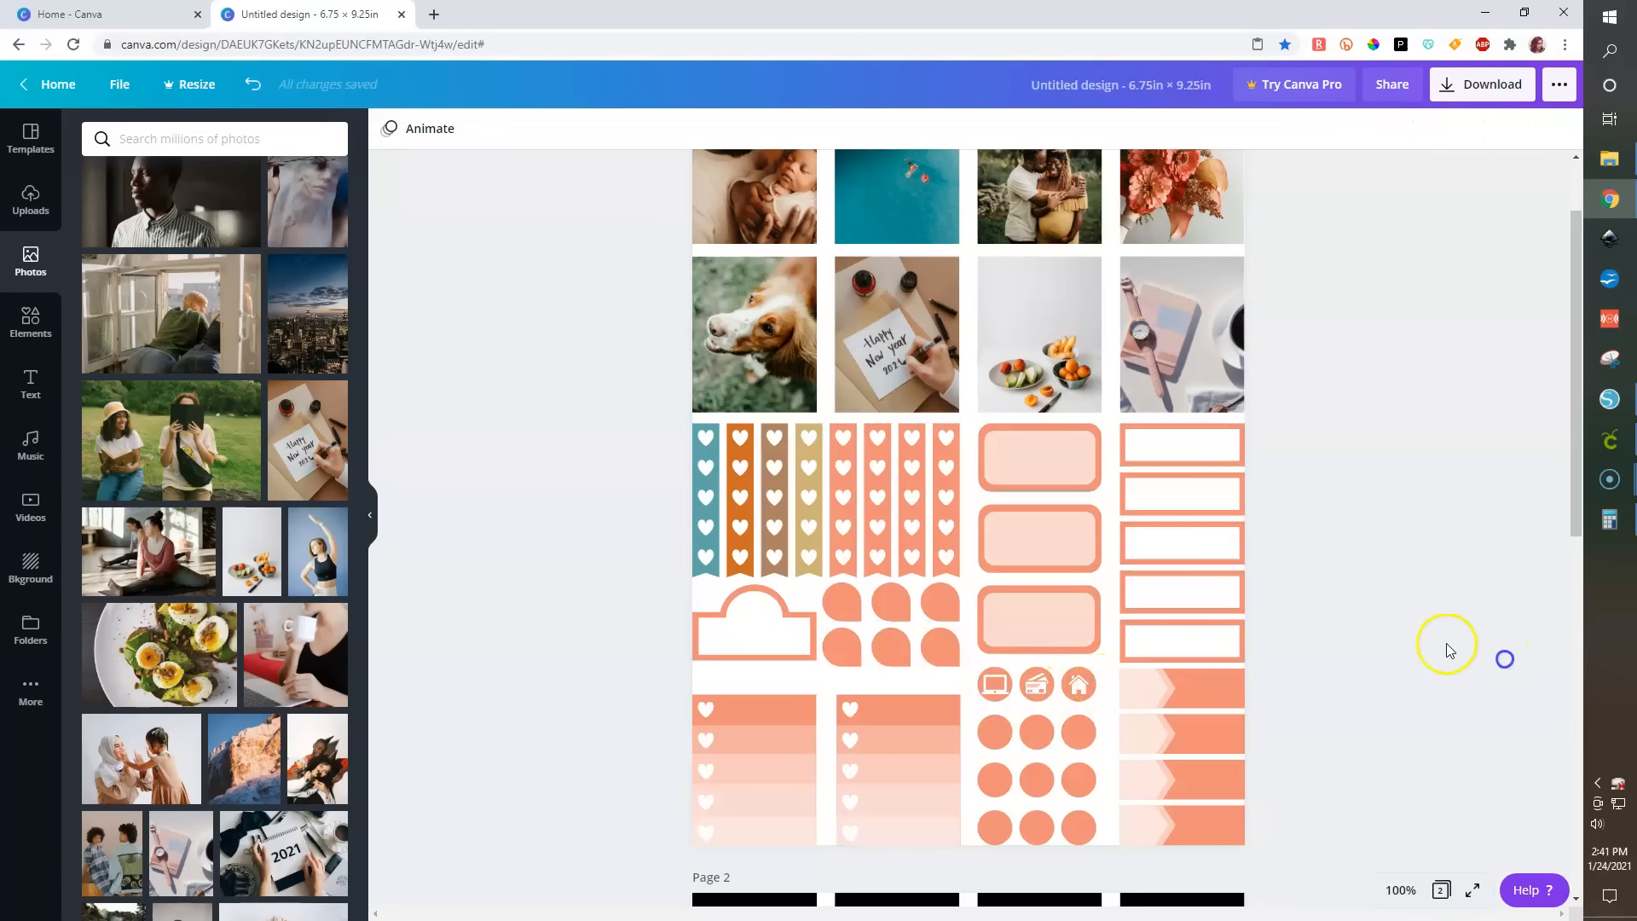
- Recolor the fifth heart strip, top rounded label, middle rectangle label, top banner and laptop circle teal
left_click(852, 544)
left_click(985, 490, "shift")
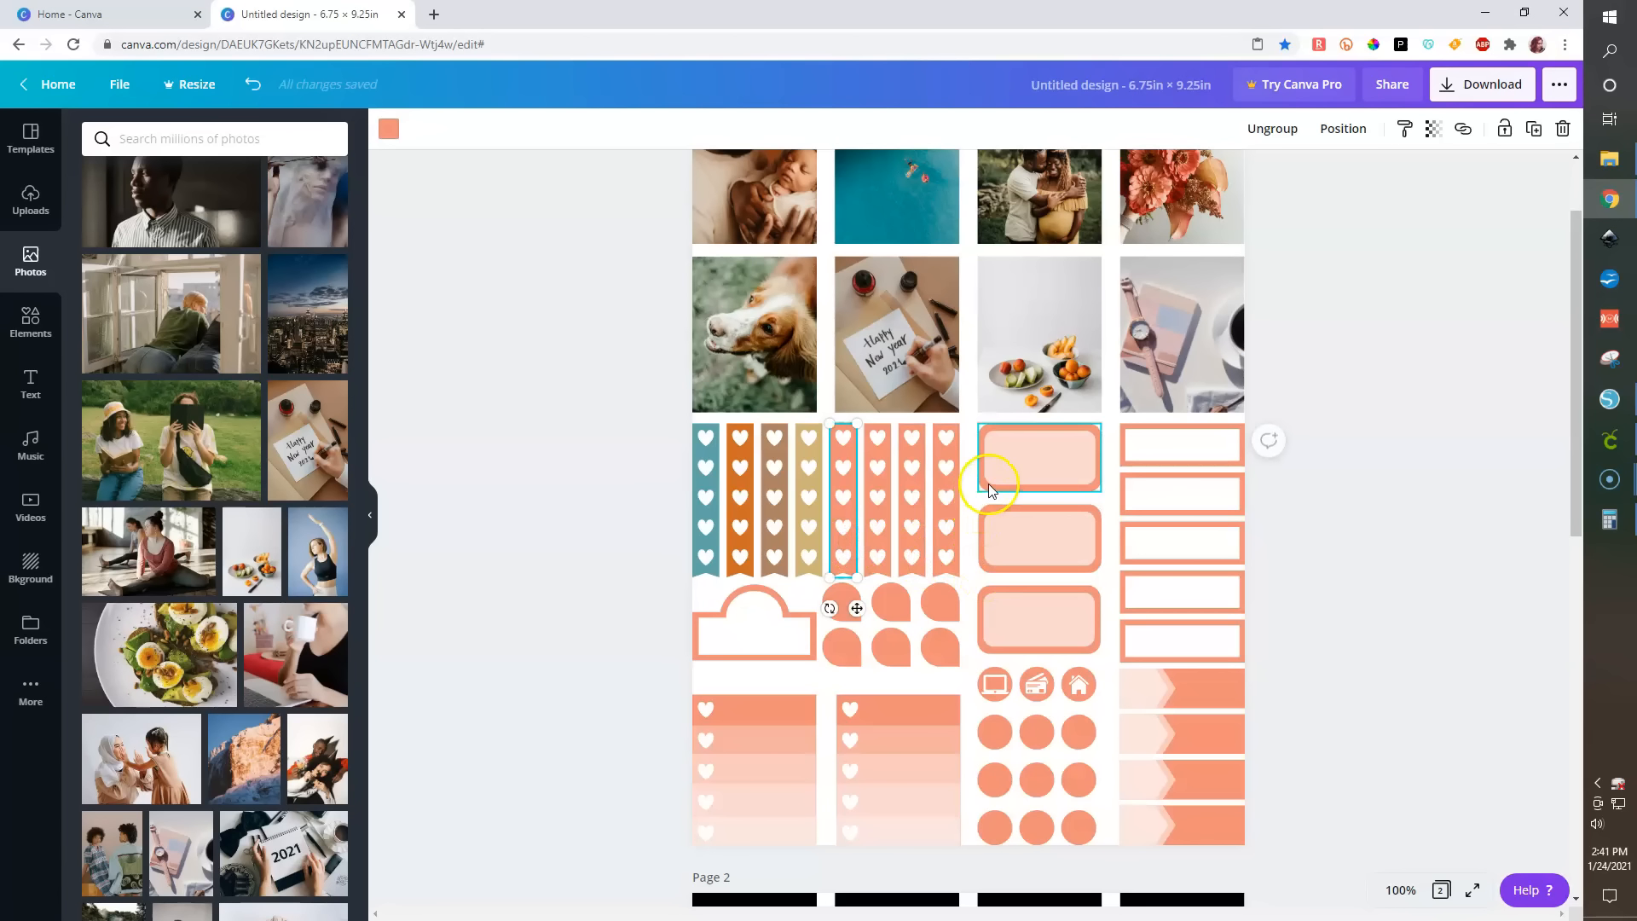
left_click(1121, 541, "shift")
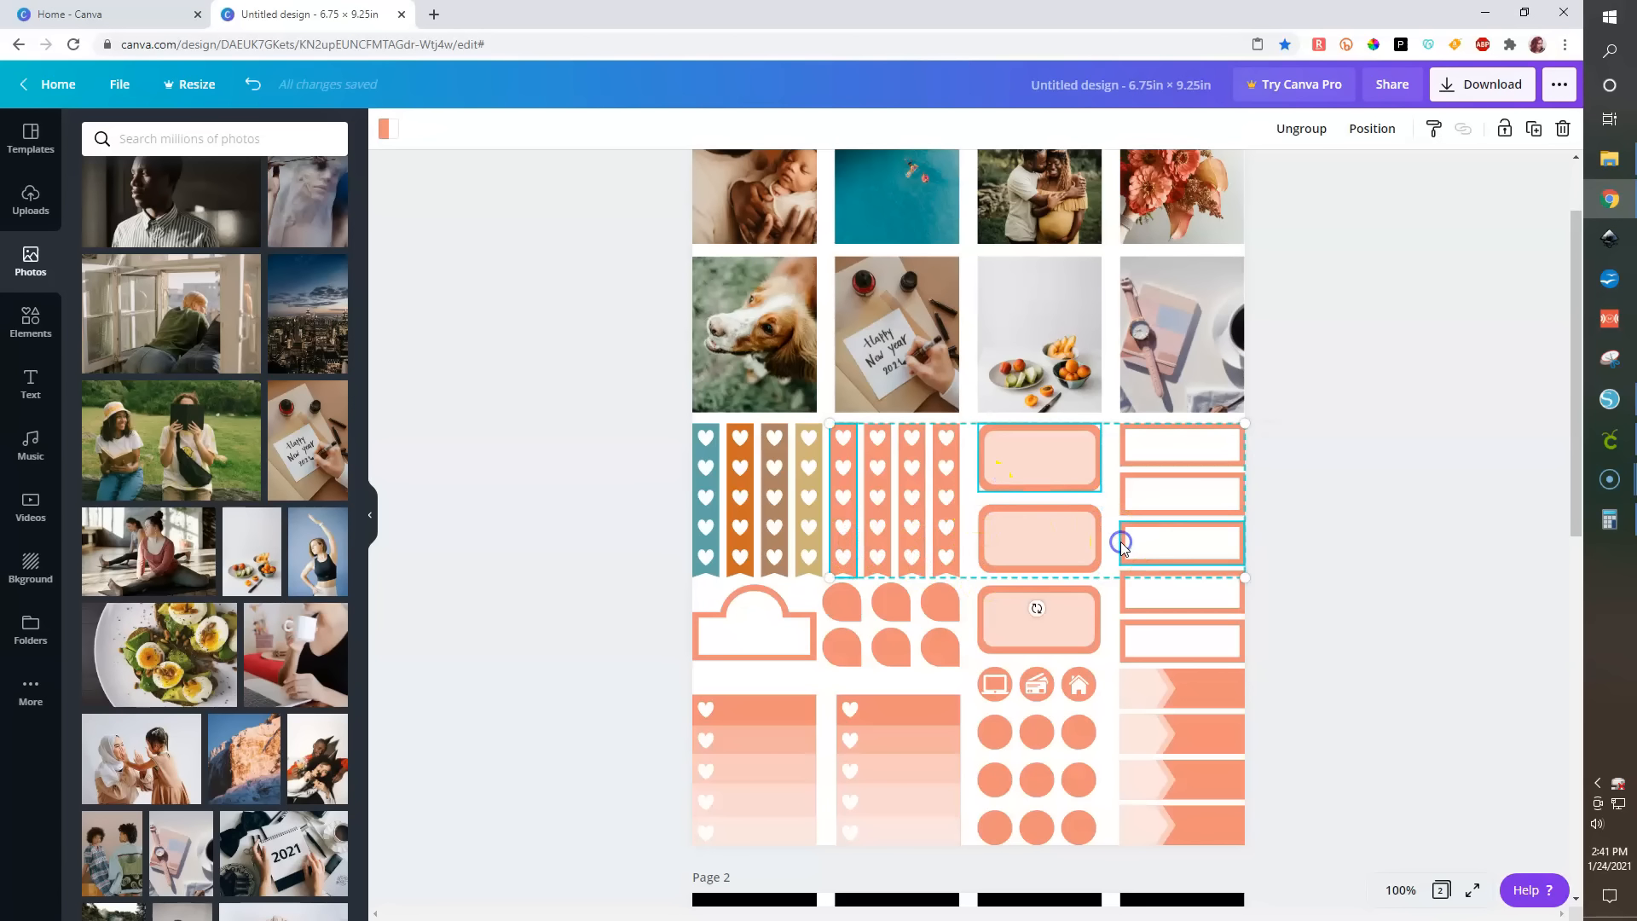
left_click(1215, 693, "shift")
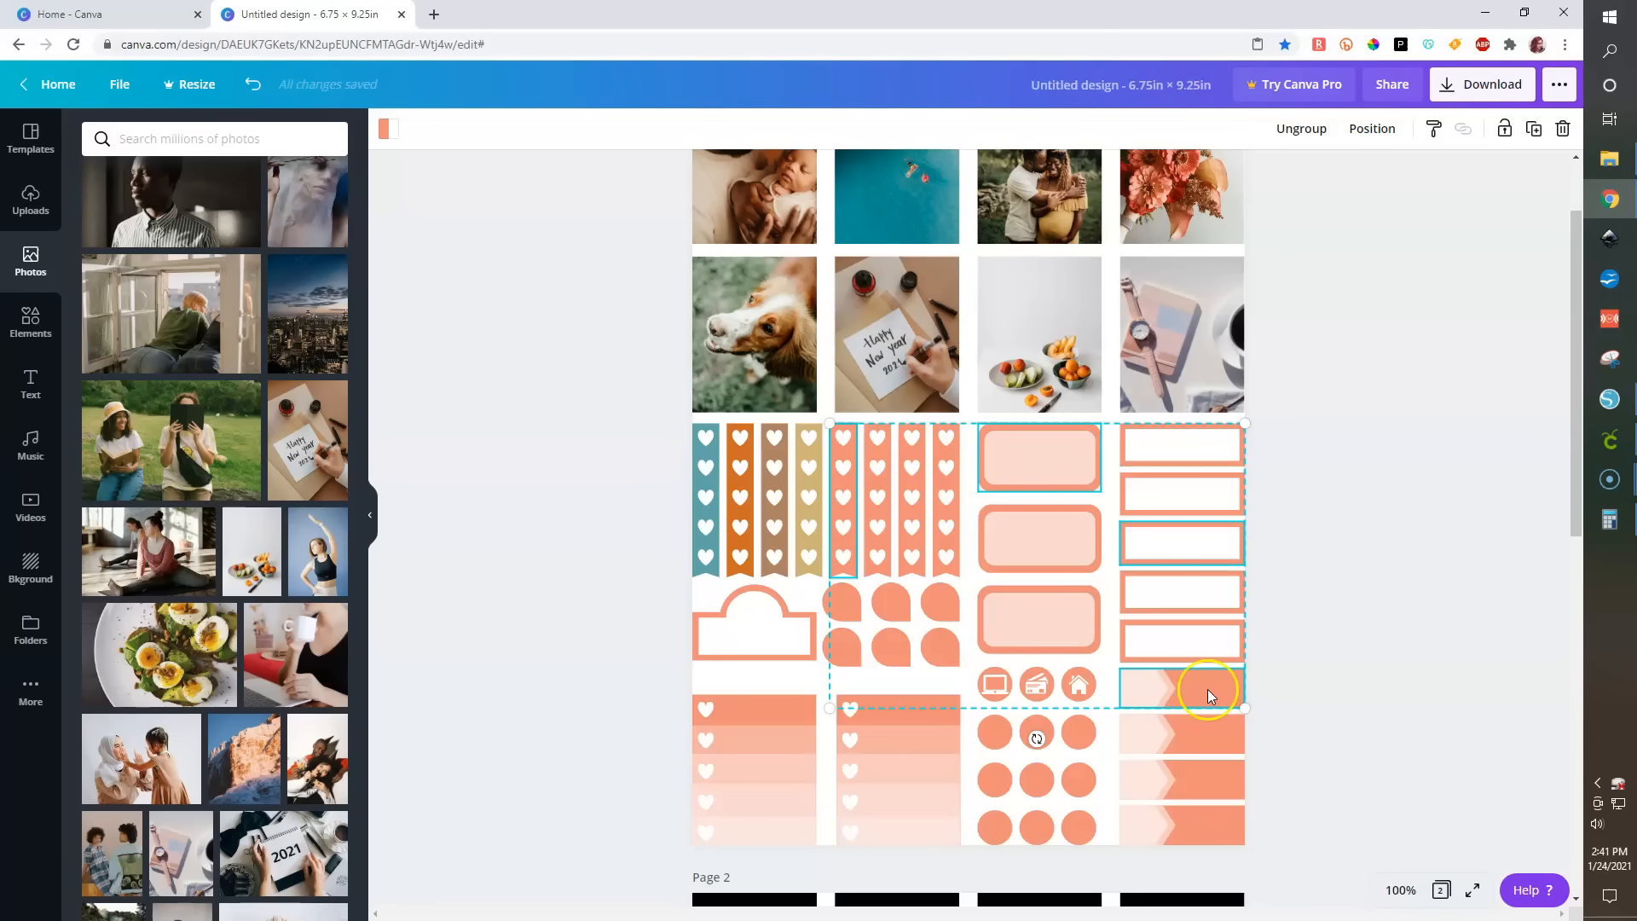
left_click(1000, 701, "shift")
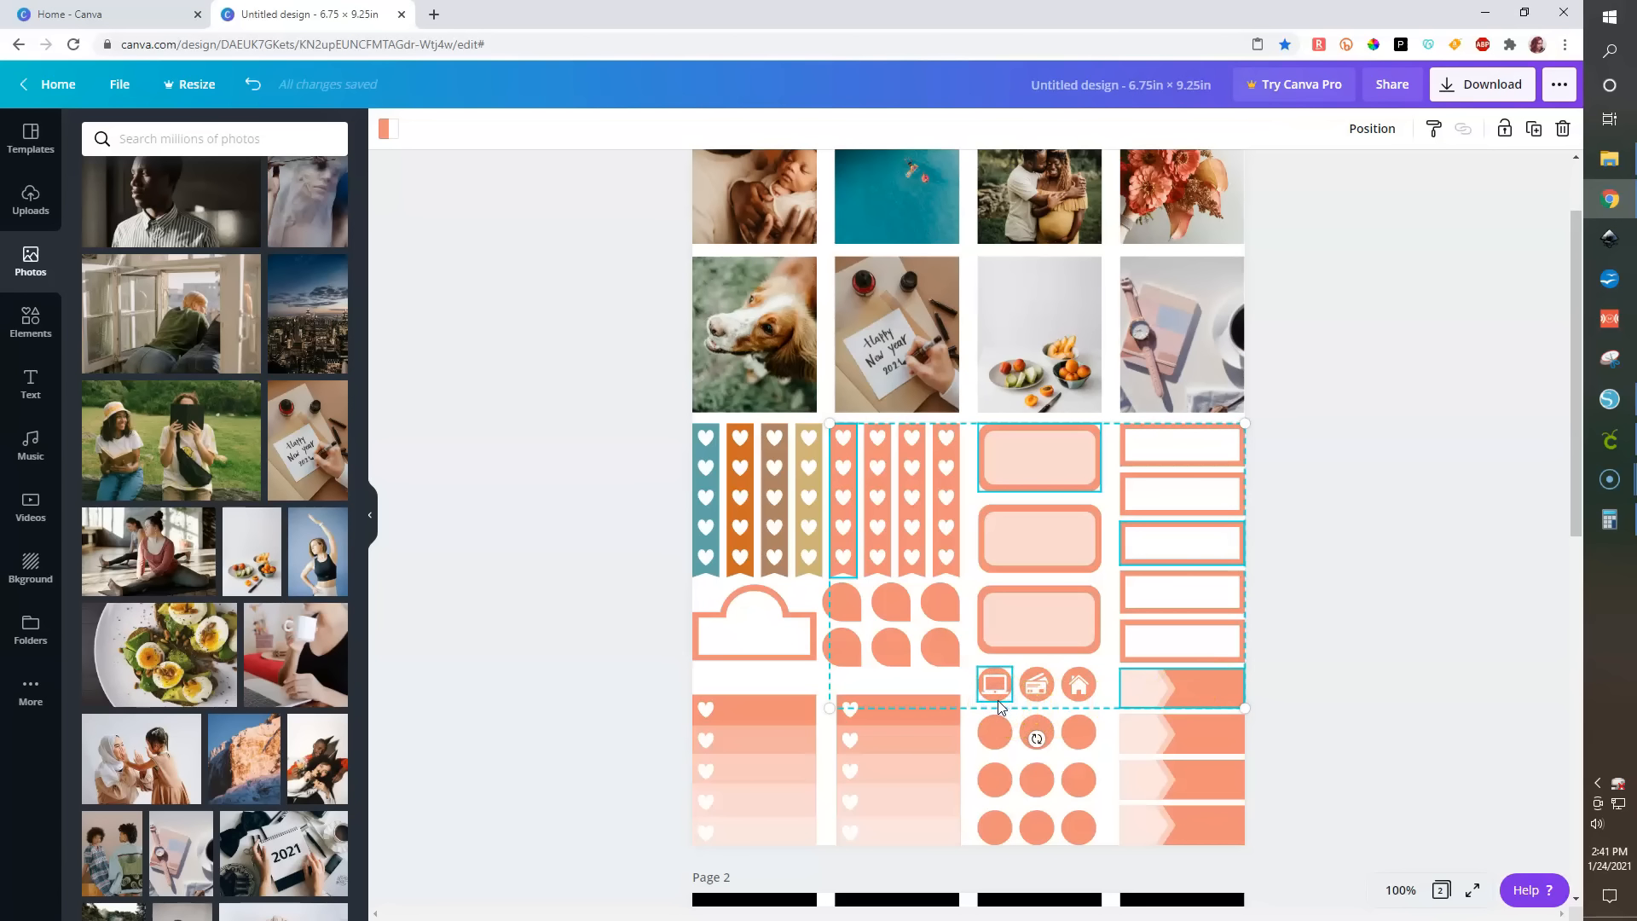
left_click(389, 134)
left_click(147, 300)
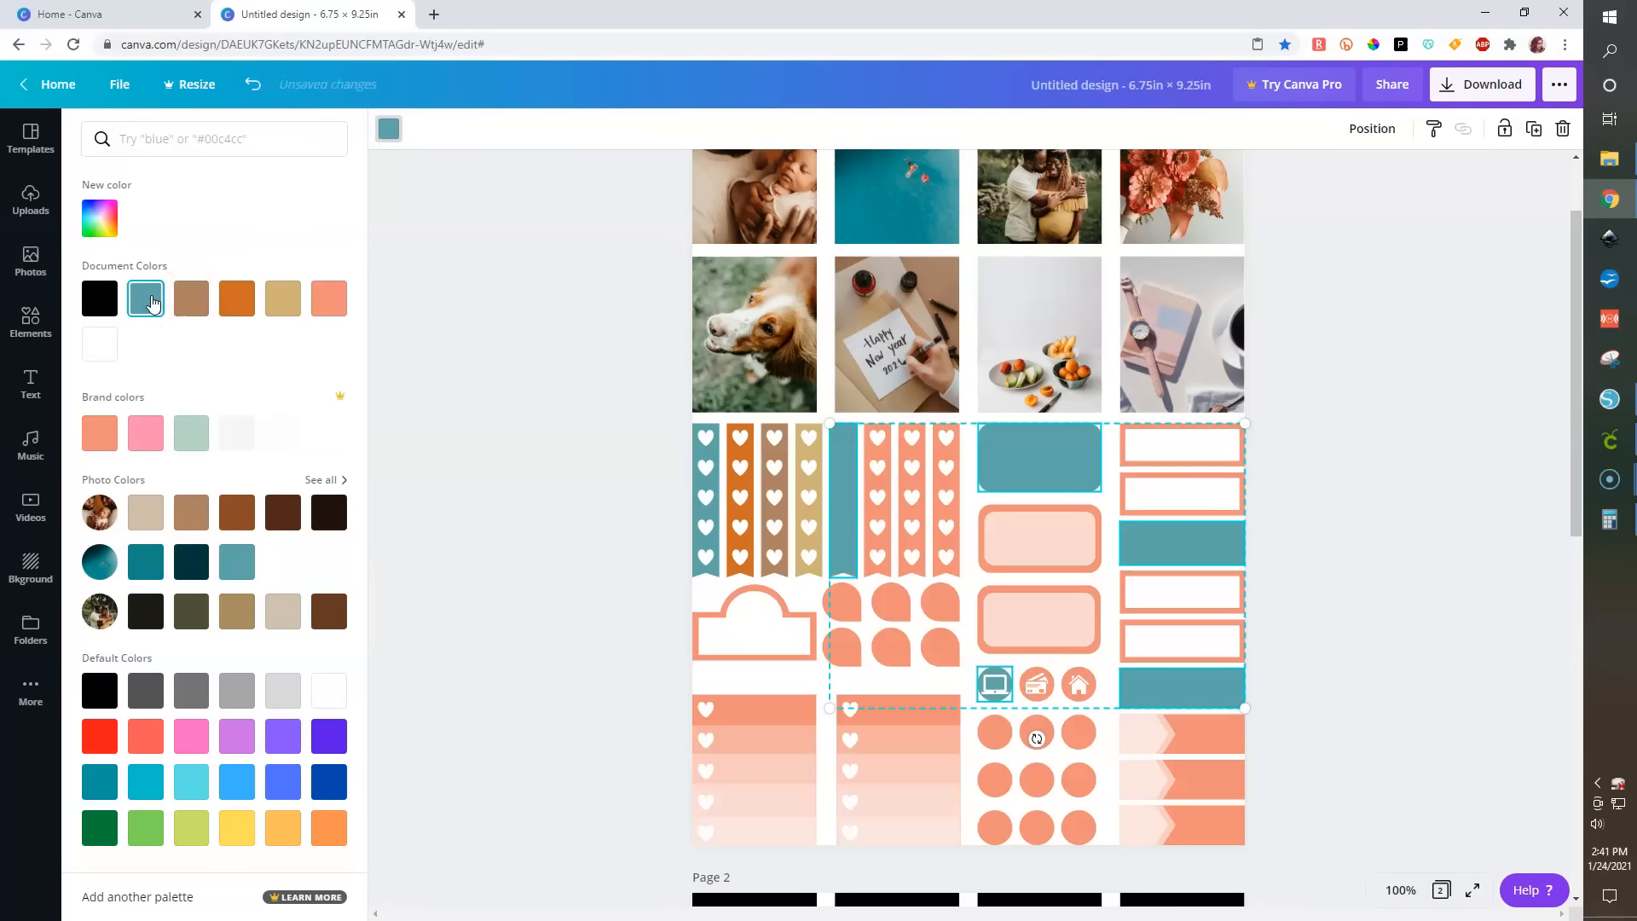
left_click(1425, 538)
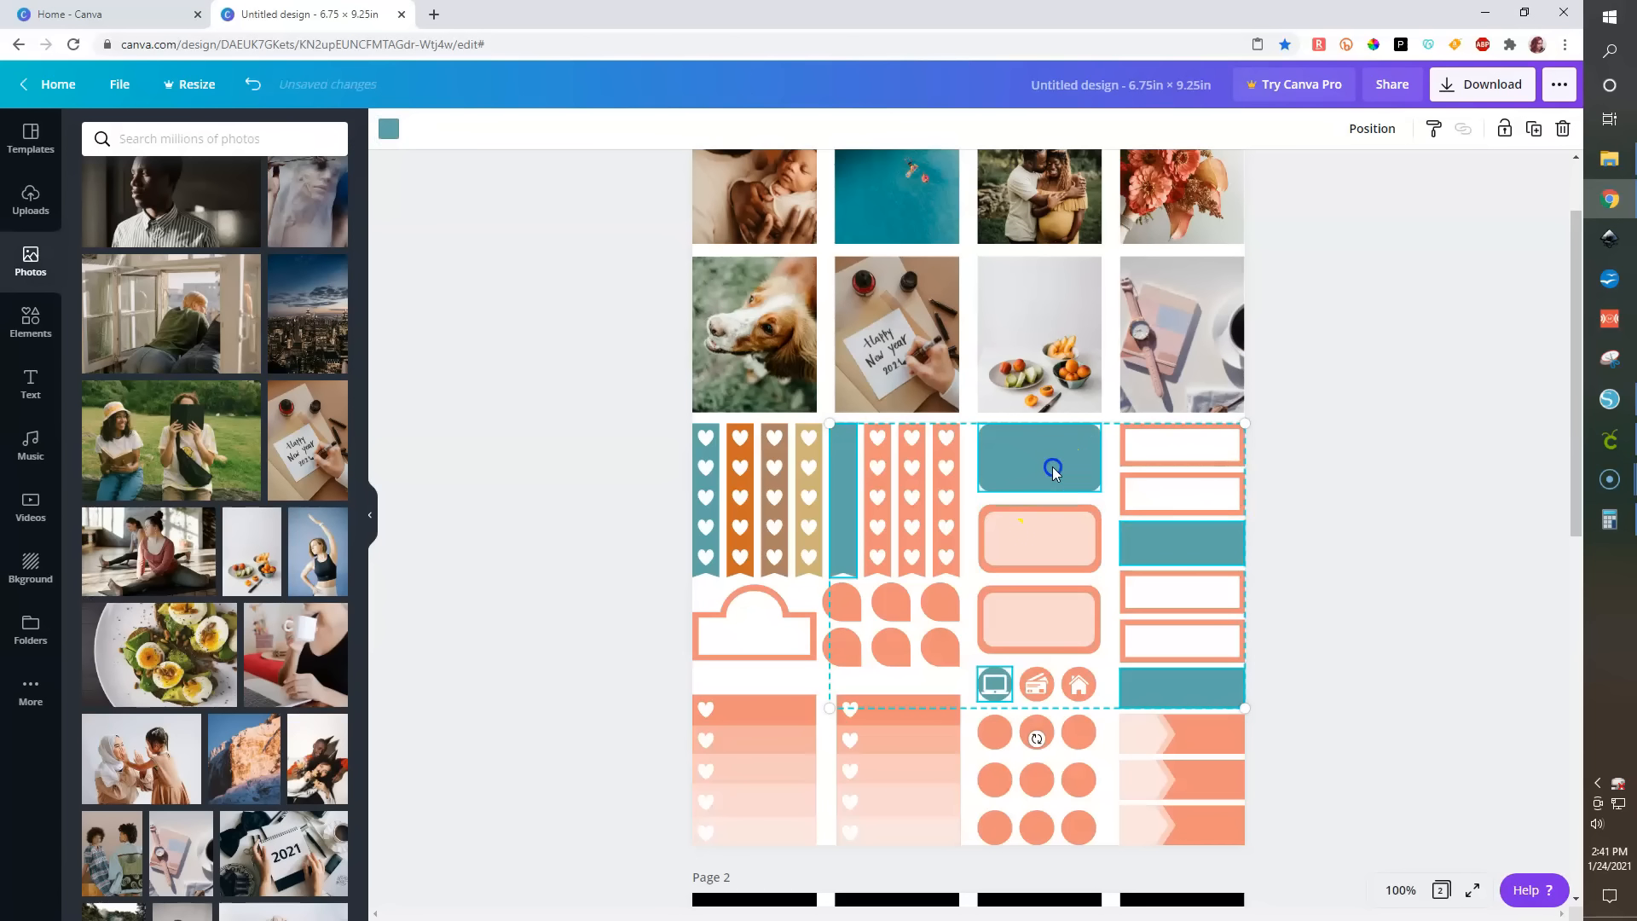
left_click(1441, 587)
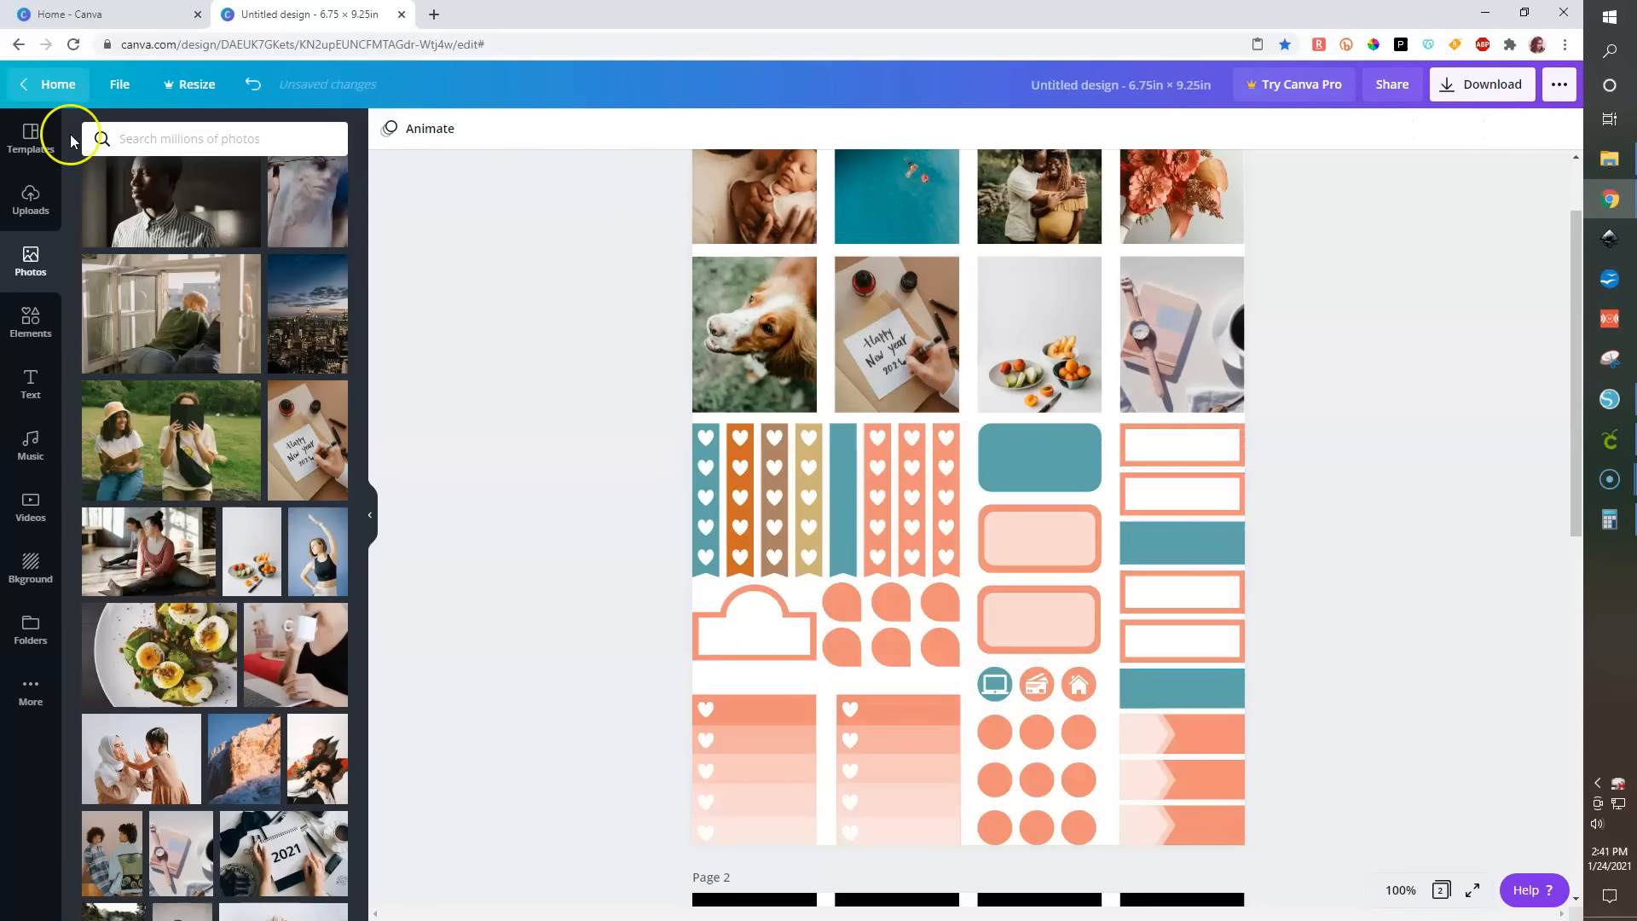
- Undo the last recolor and ungroup the rounded labels in the middle column
key("ctrl+z")
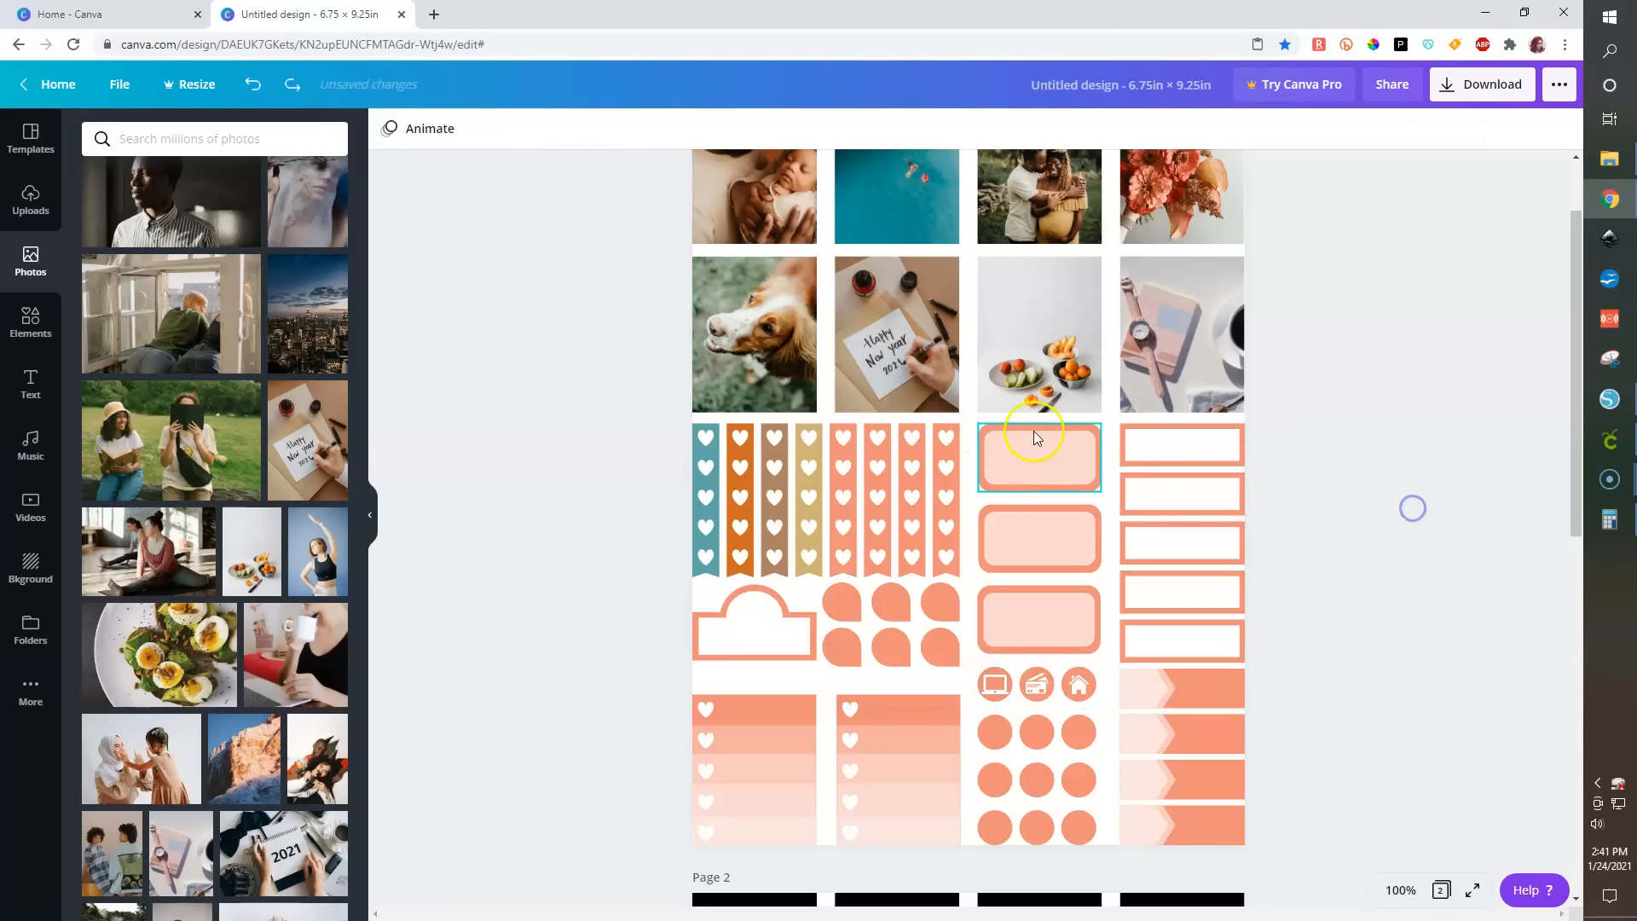
left_click(1038, 437)
left_click(1076, 540)
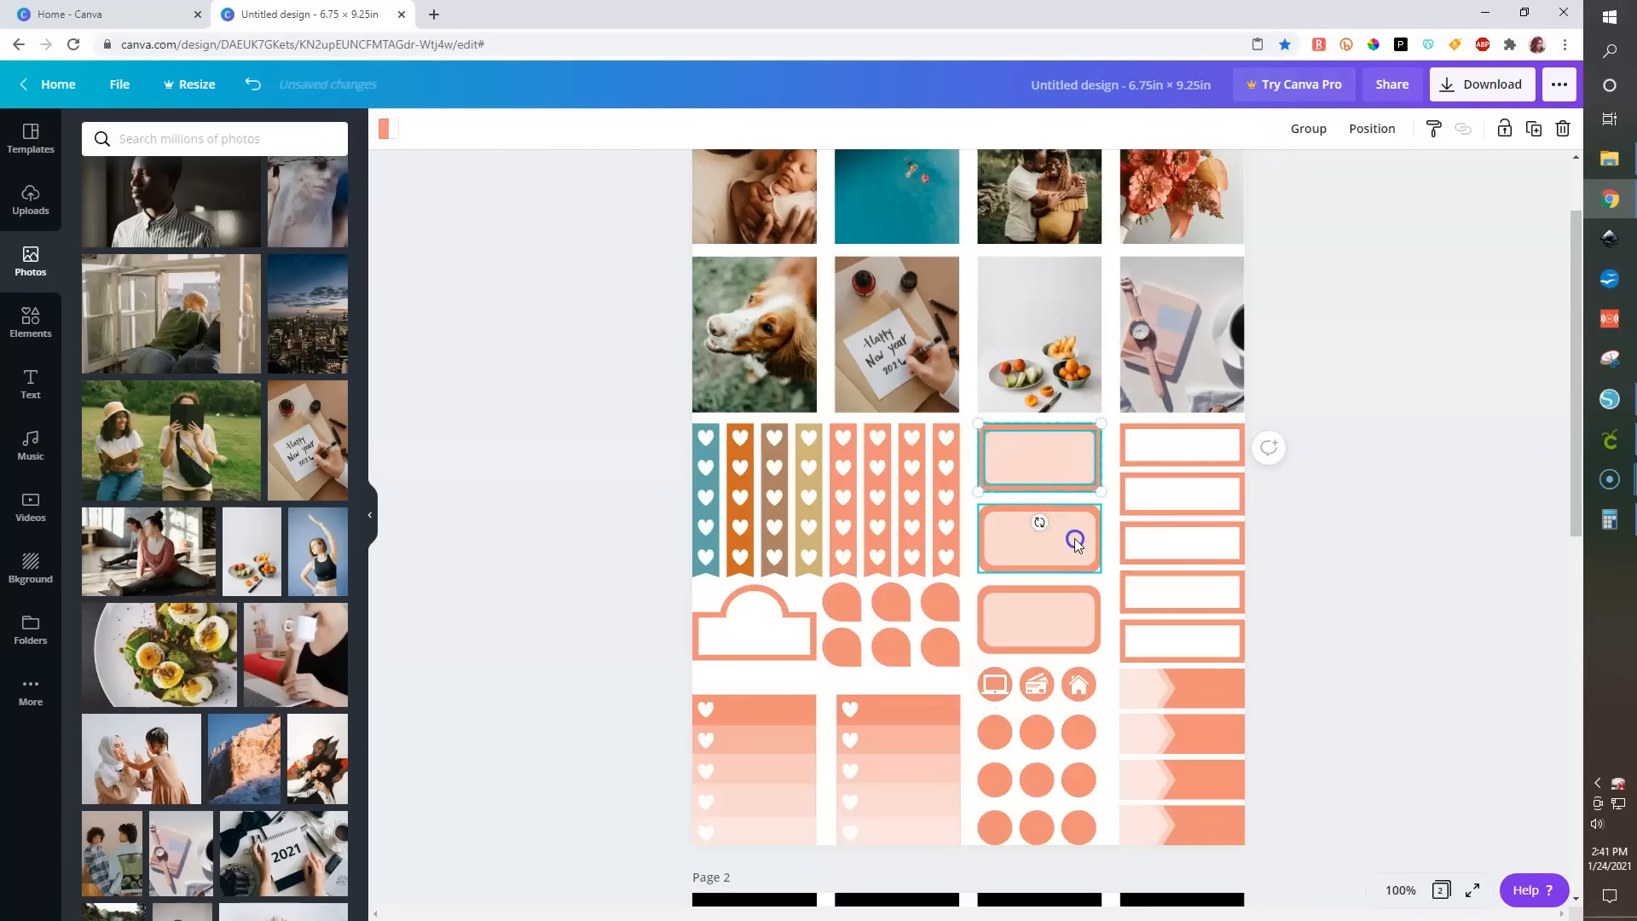
left_click(1269, 129)
left_click(1060, 632)
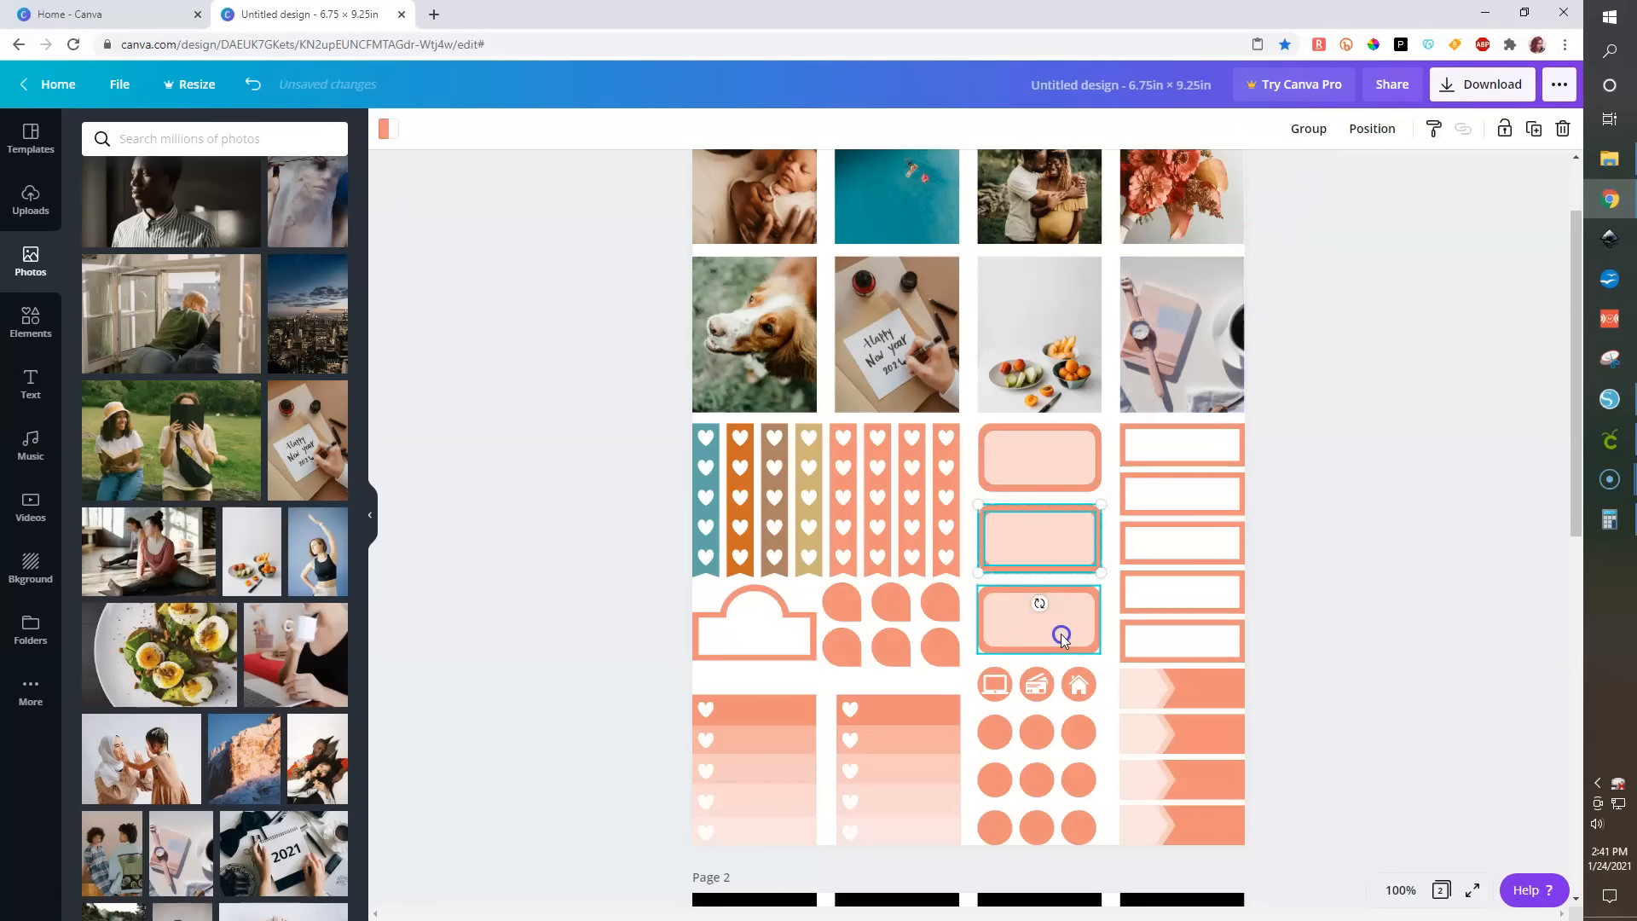
- Ungroup each rectangle label and arrow banner in the right column
left_click(1225, 446)
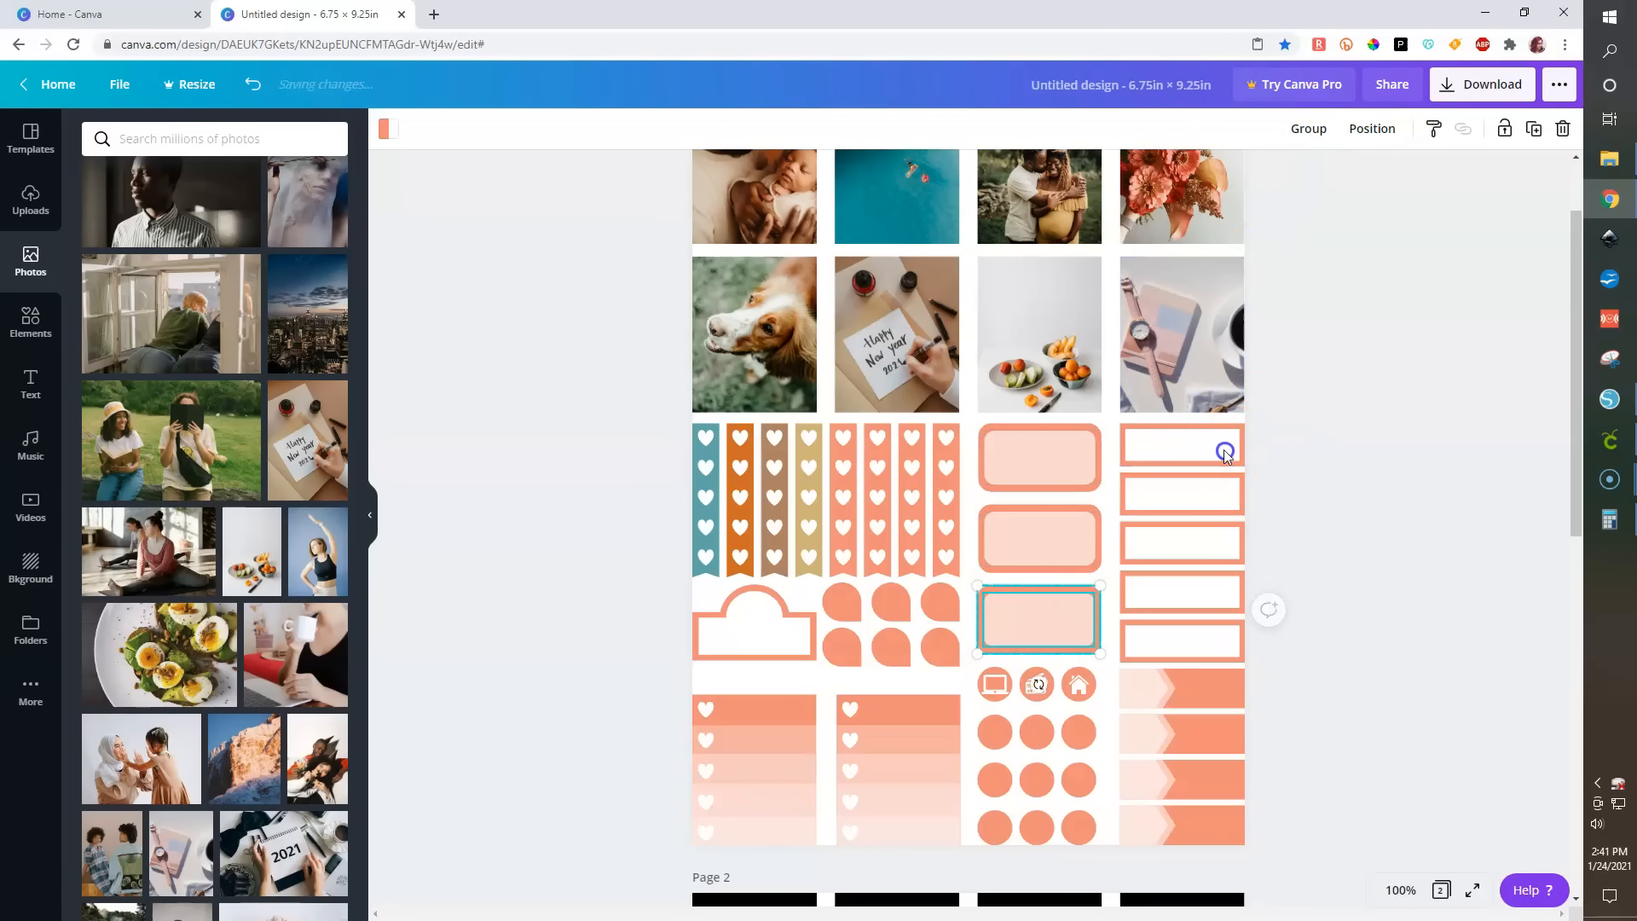
left_click(1294, 134)
left_click(1217, 486)
left_click(1275, 129)
left_click(1233, 545)
left_click(1294, 129)
left_click(1210, 593)
left_click(1305, 129)
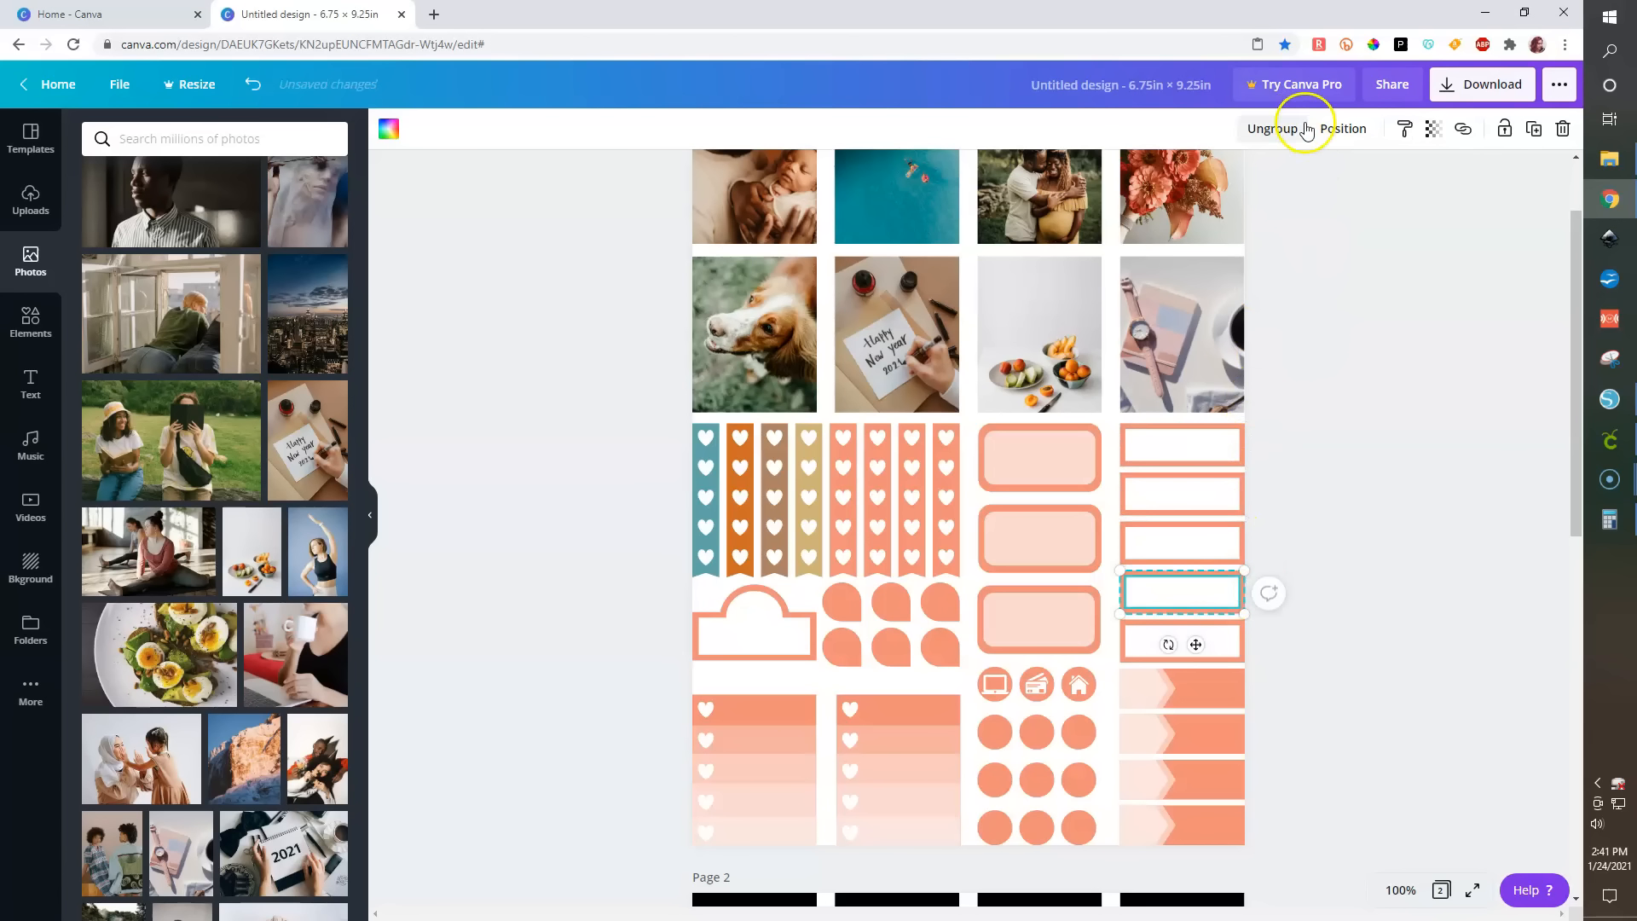
left_click(1219, 644)
left_click(1272, 129)
left_click(1221, 695)
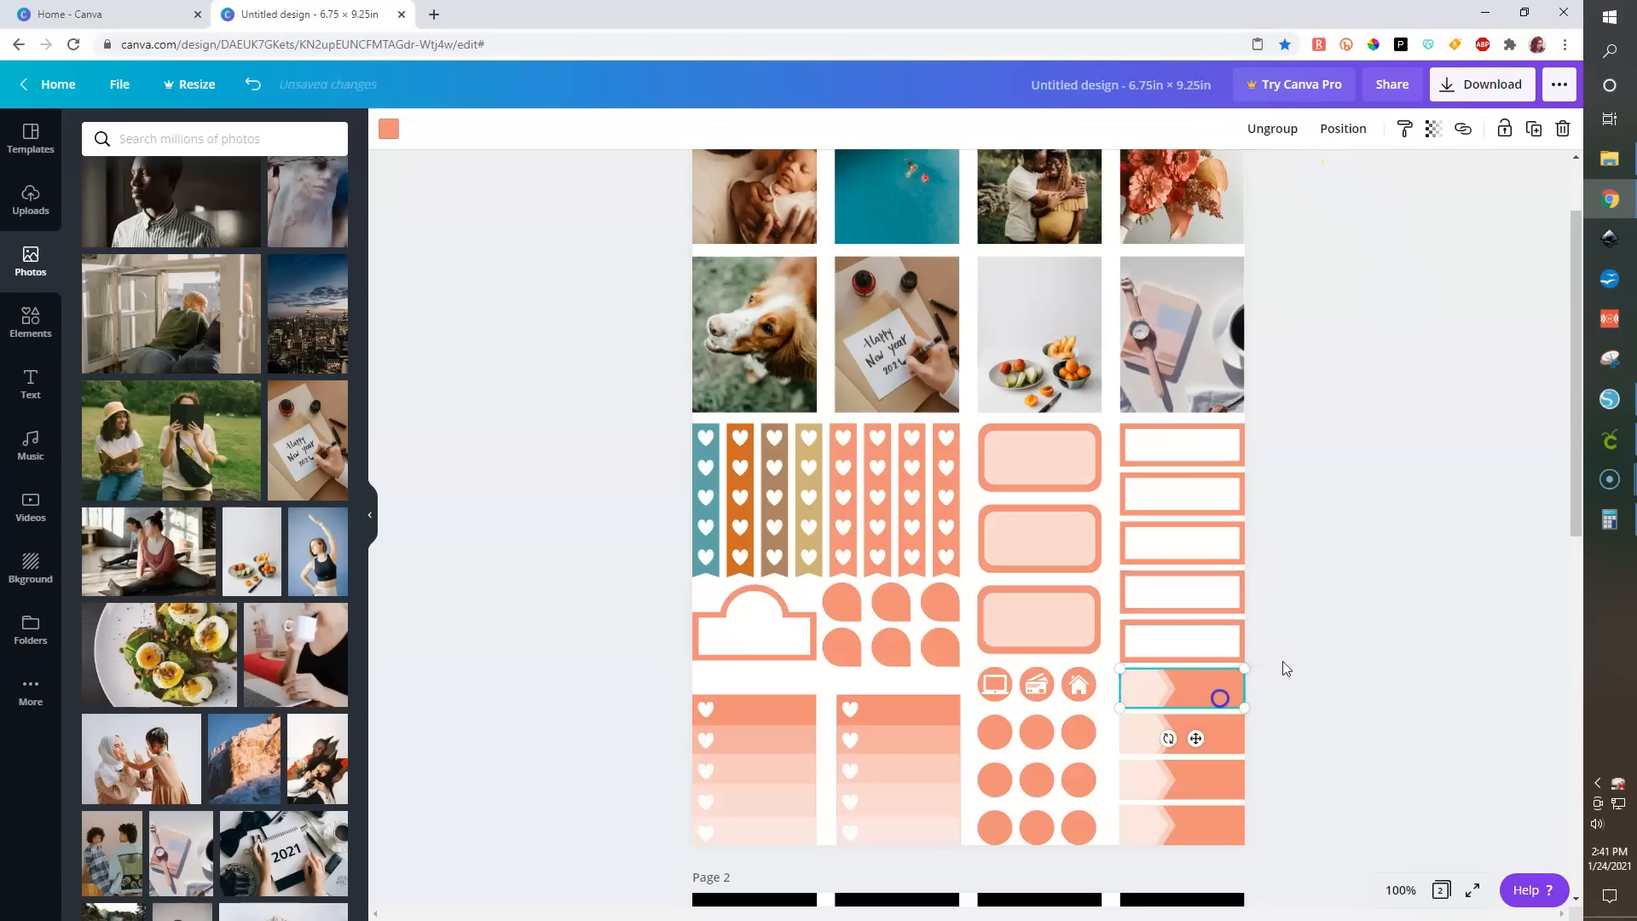
left_click(1230, 738)
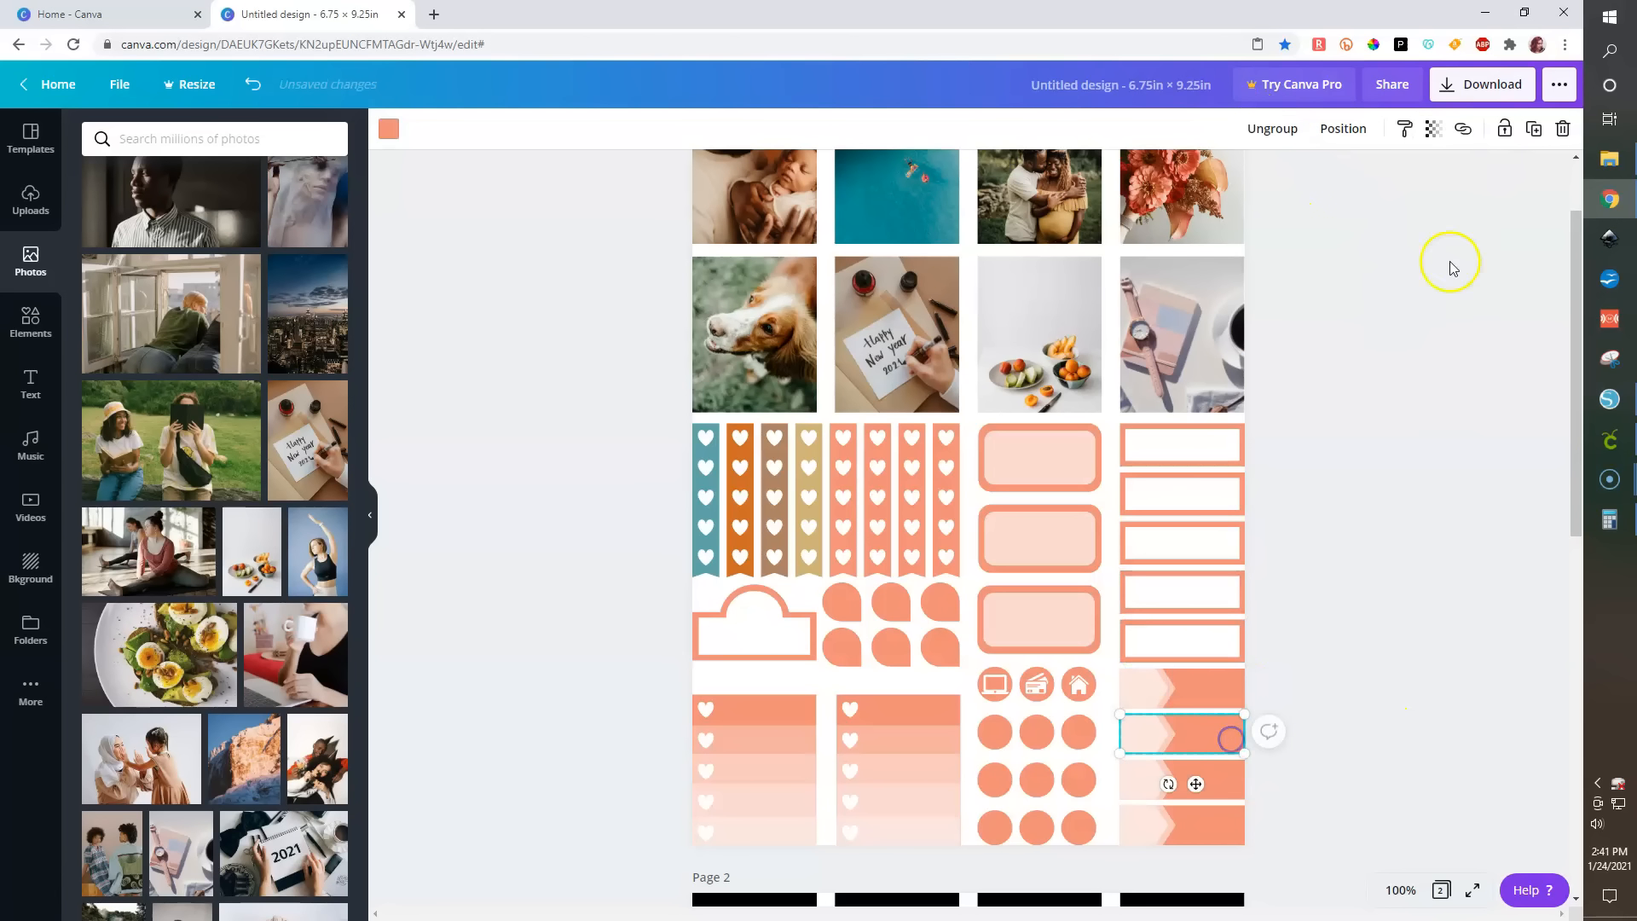
left_click(1289, 133)
left_click(1230, 778)
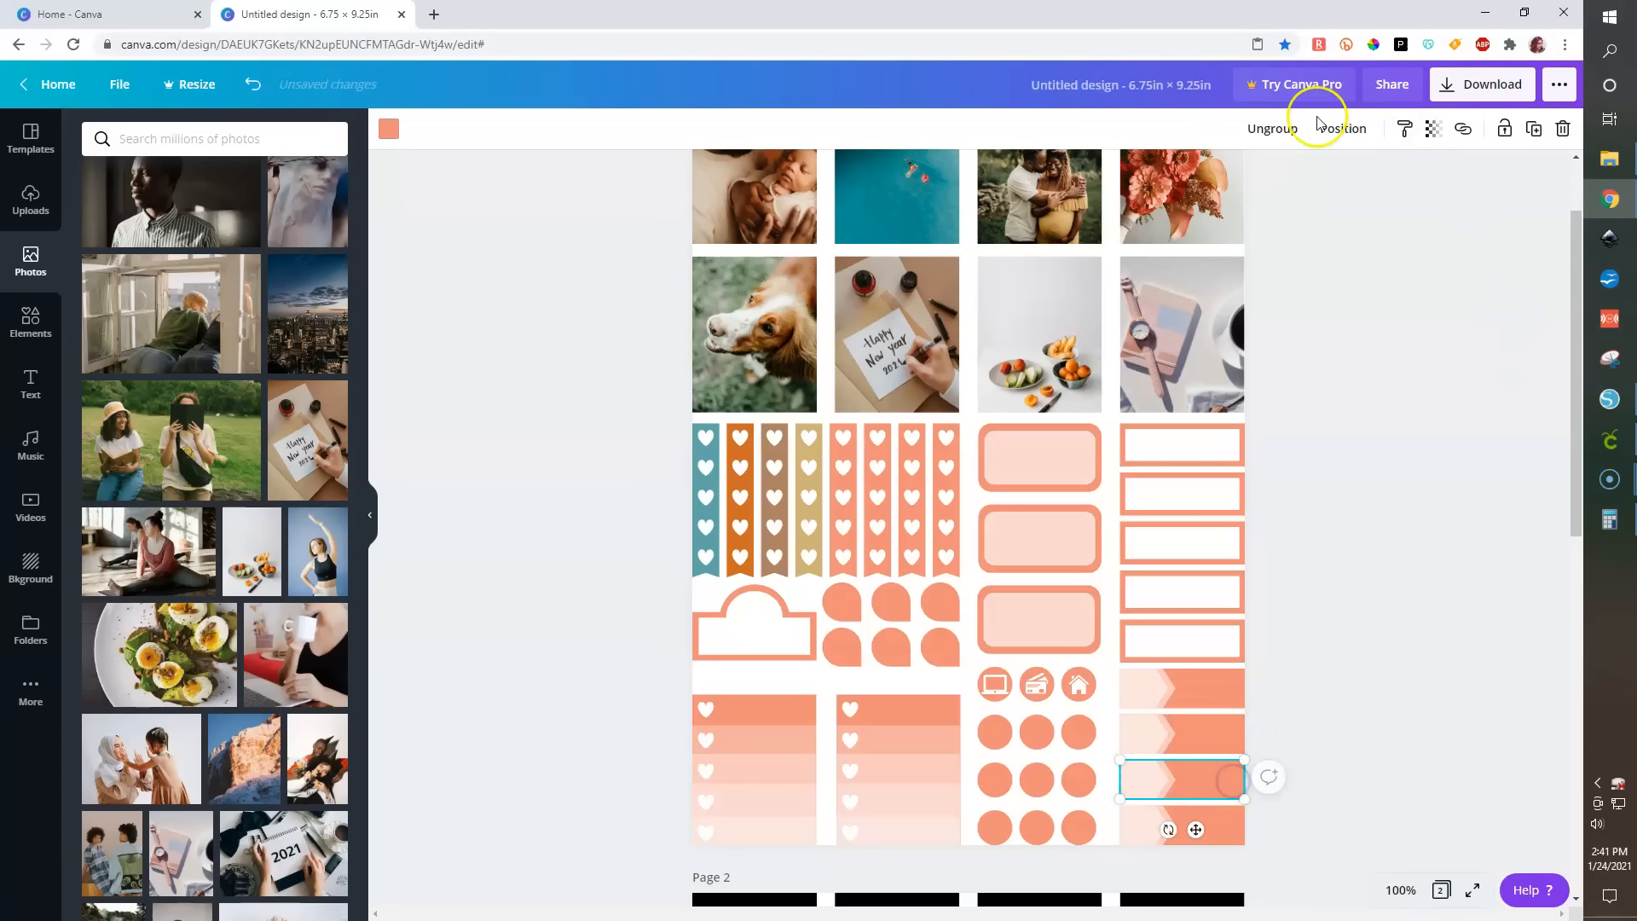
left_click(1231, 823)
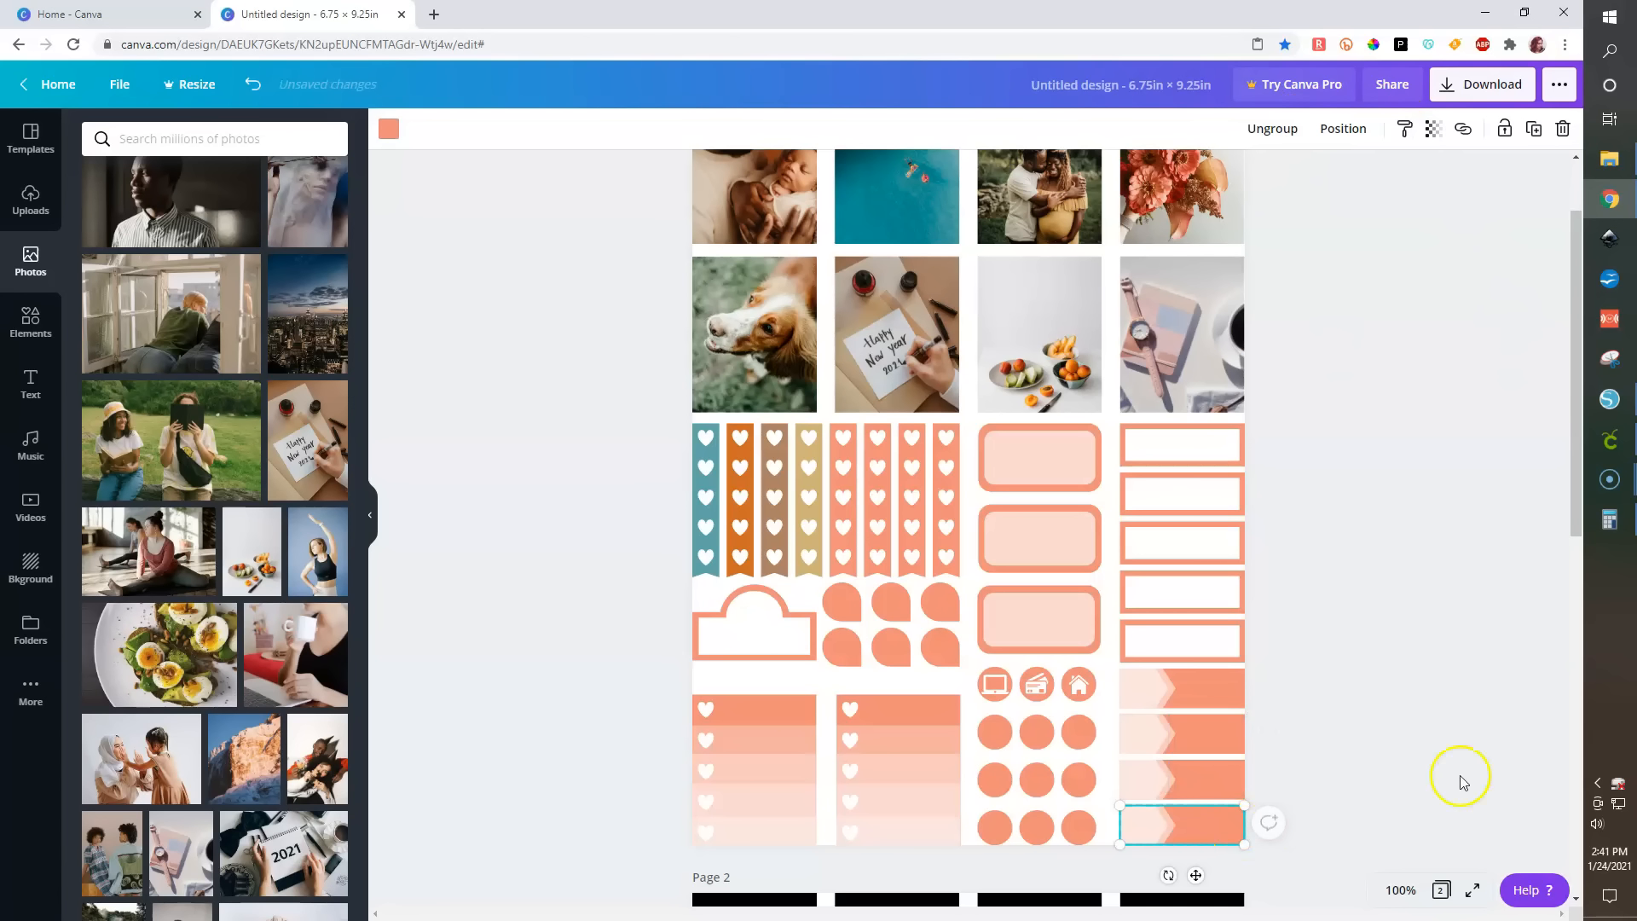
left_click(1291, 131)
- Ungroup the rainbow label and the two heart checklist stickers at the bottom
left_click(743, 643)
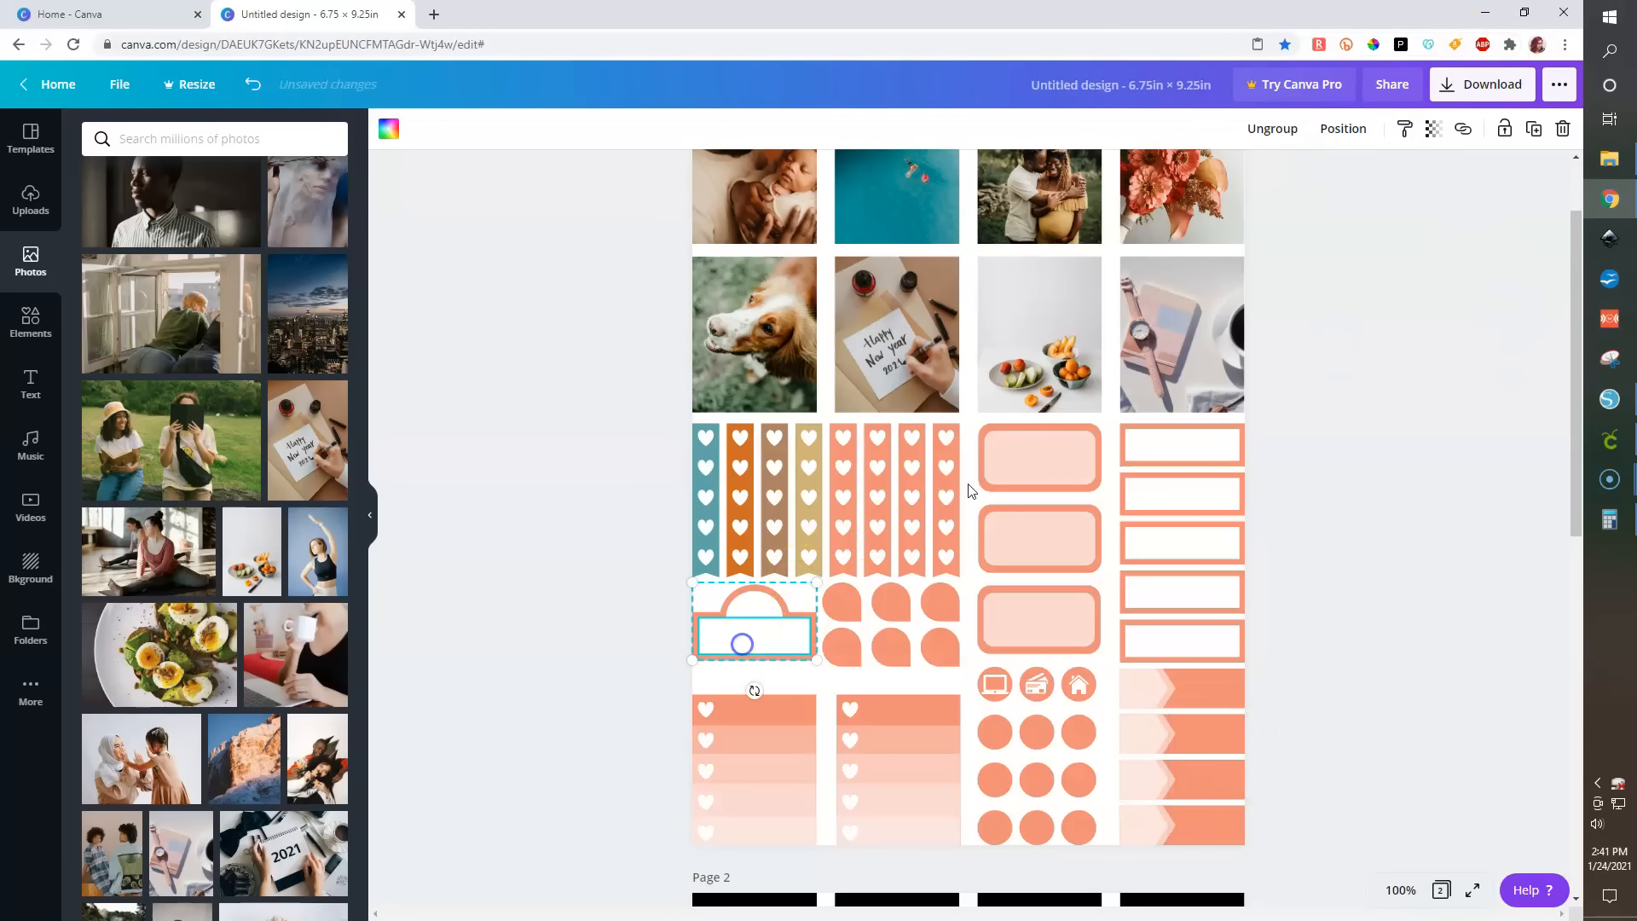
left_click(1270, 134)
left_click(1359, 508)
left_click(913, 739)
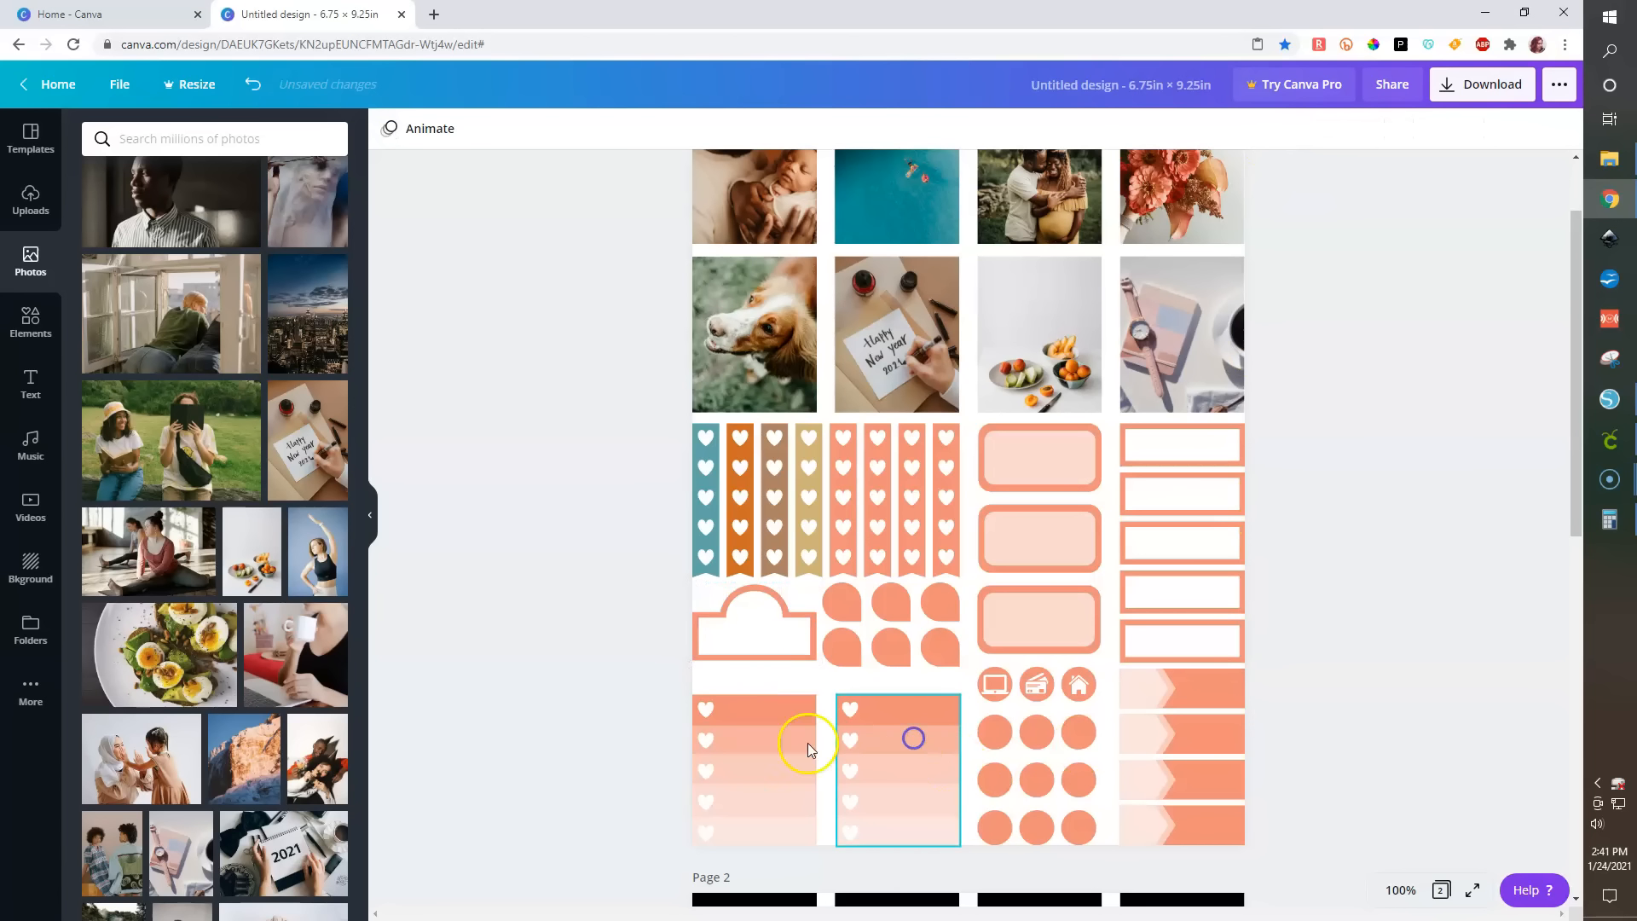
left_click(810, 715)
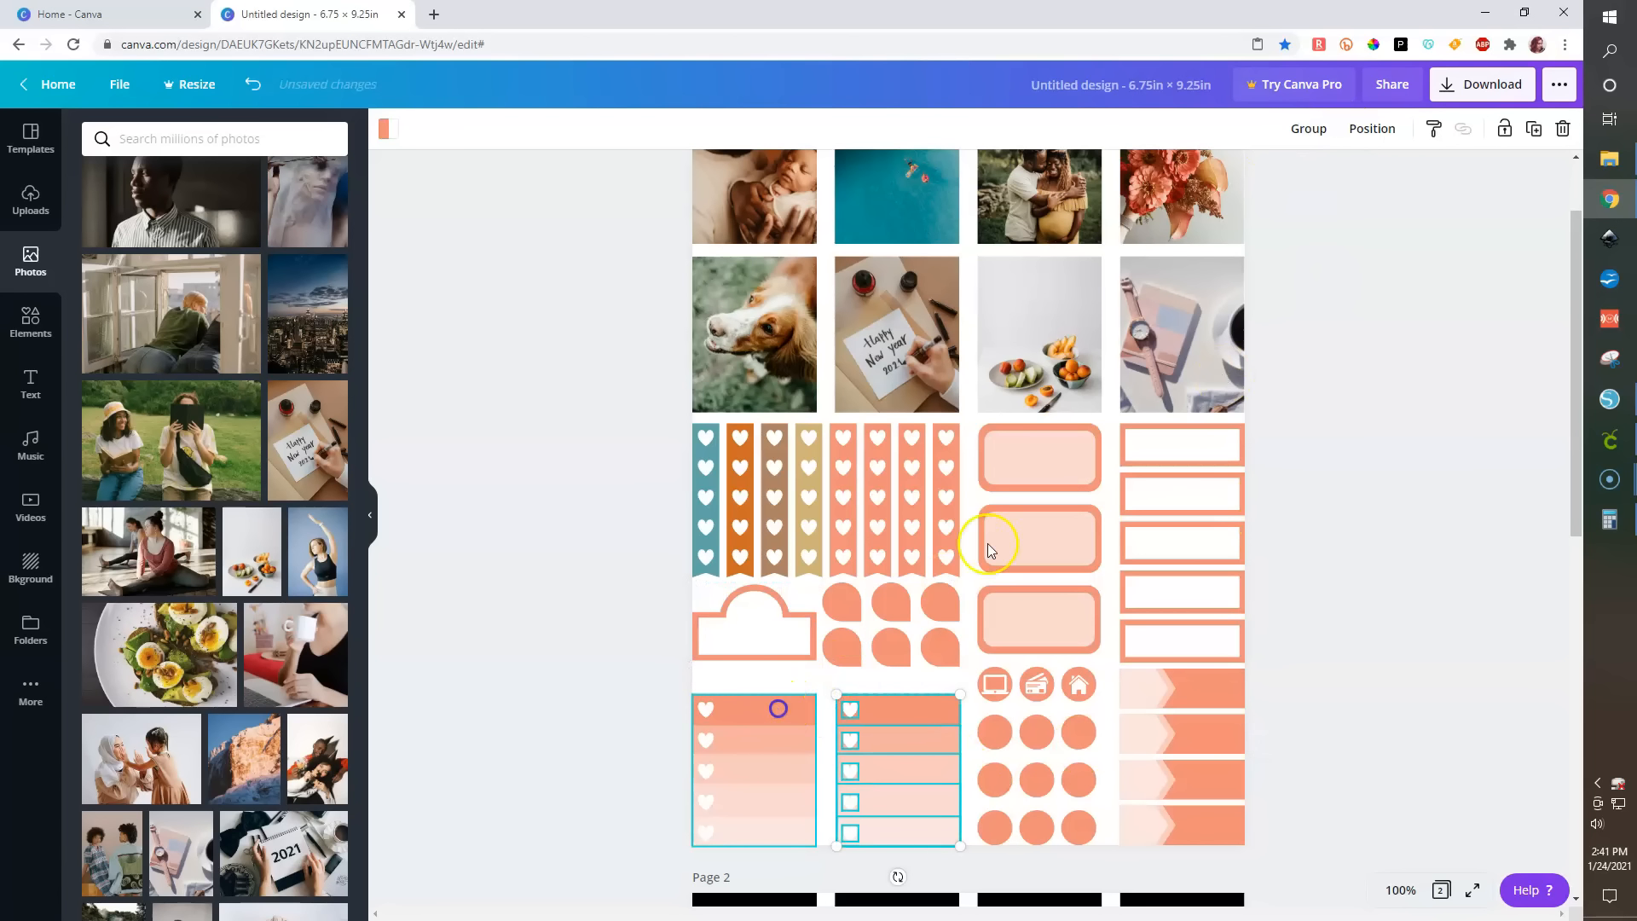
left_click(1272, 129)
- Recolor the fifth heart strip, top rounded label, second rectangle label, first arrow banner, laptop icon and first scallop circle teal
left_click(837, 576)
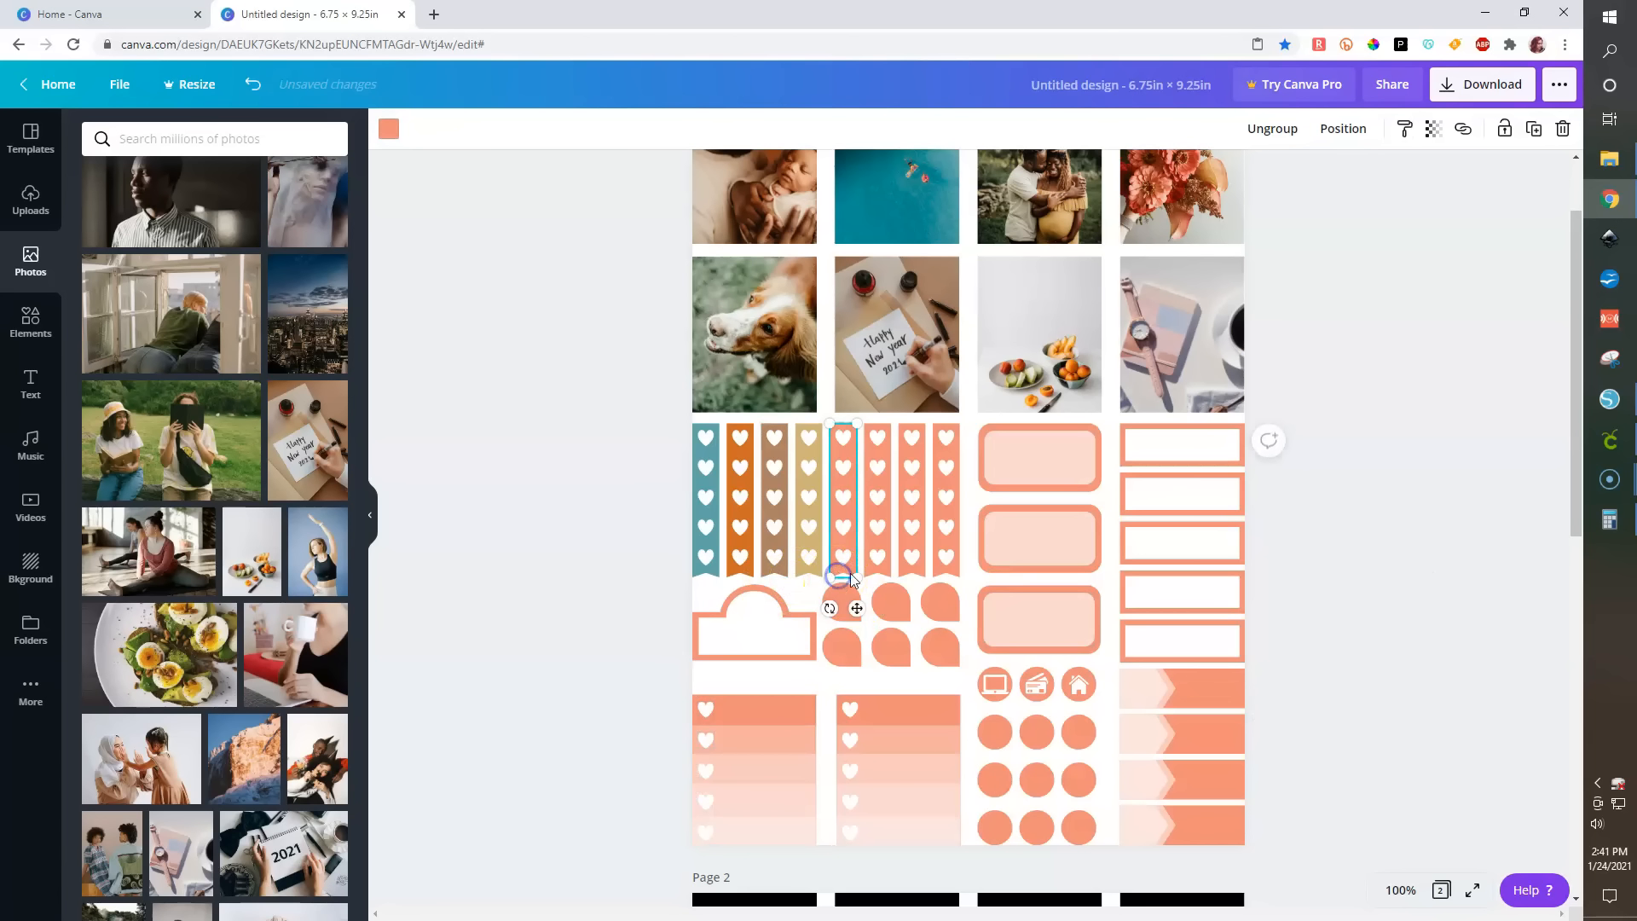
left_click(993, 492, "shift")
left_click(1123, 515, "shift")
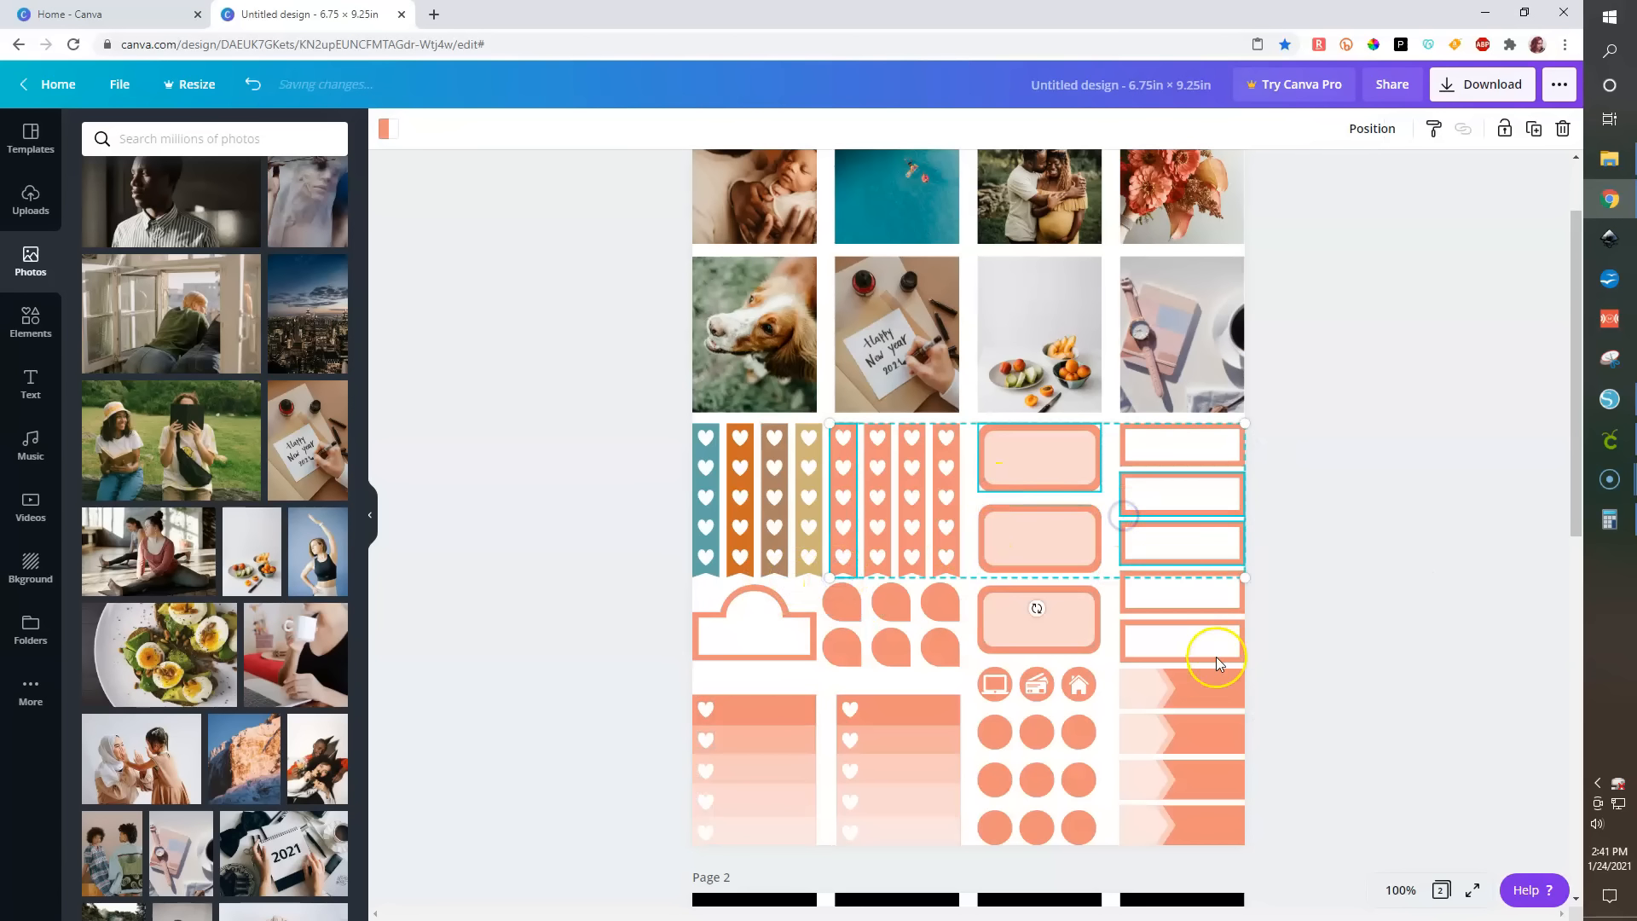
left_click(1215, 684, "shift")
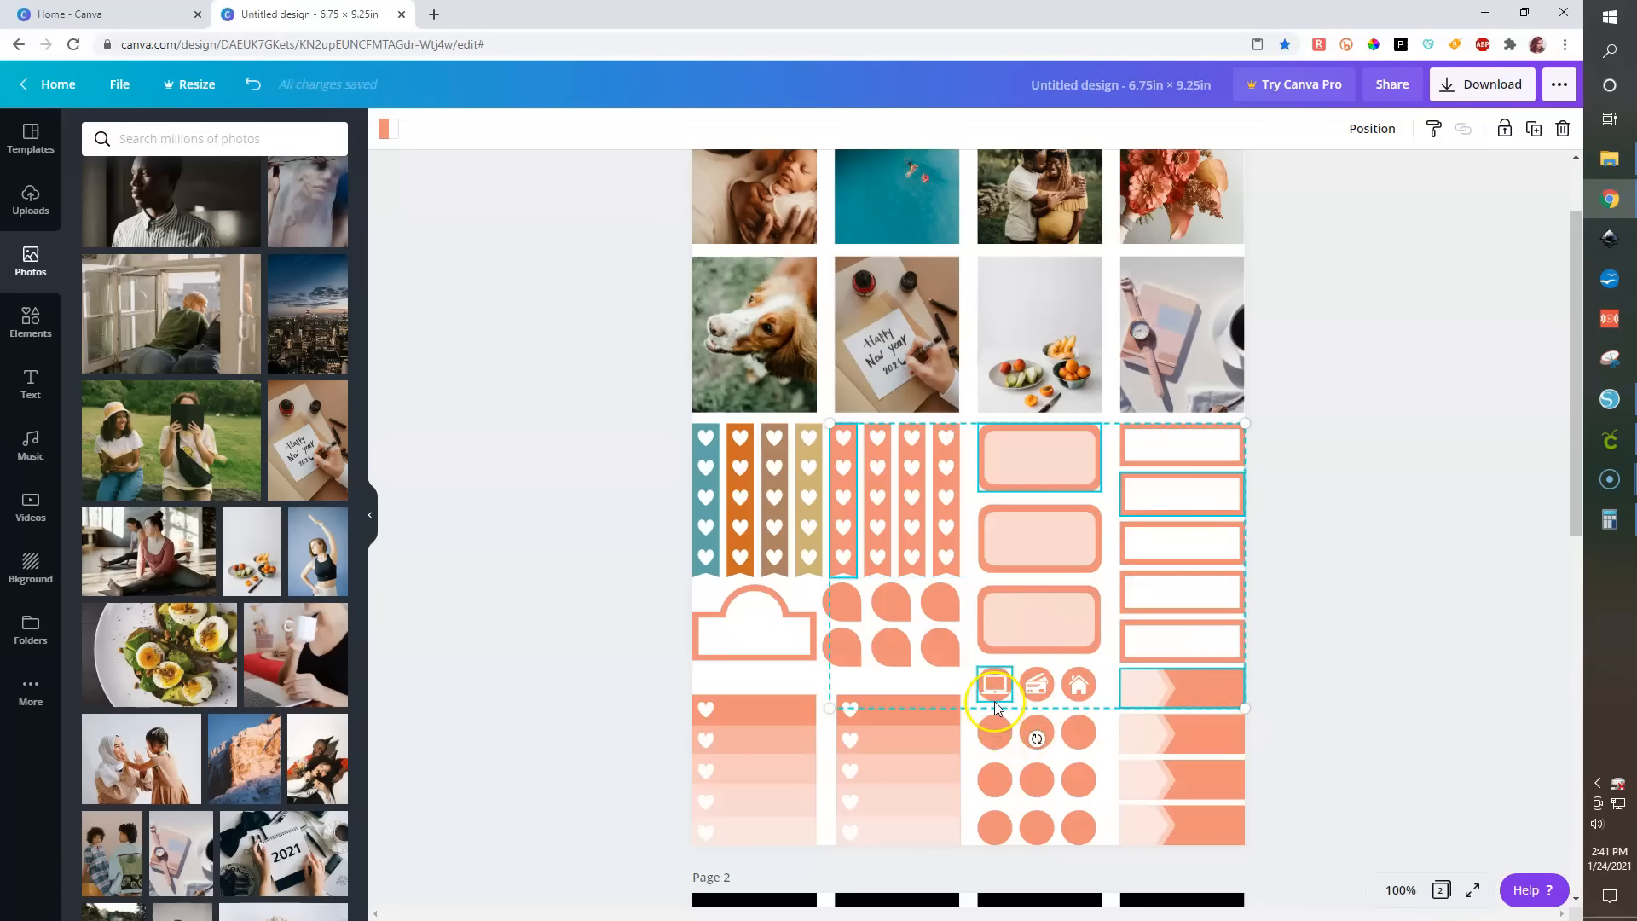
left_click(842, 602, "shift")
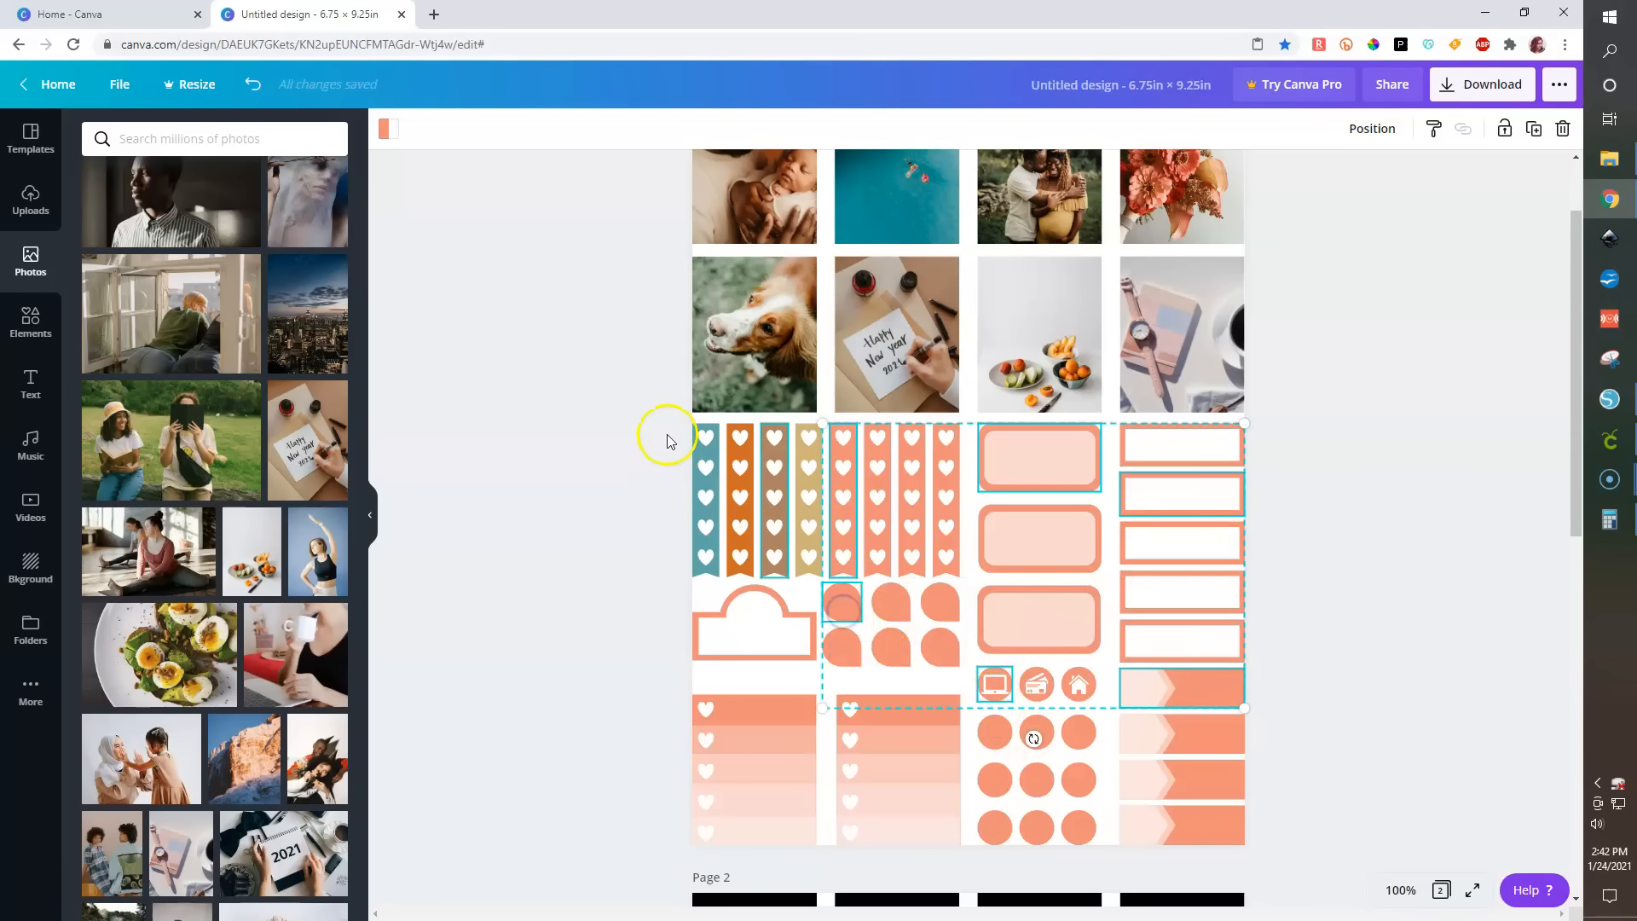
left_click(384, 130)
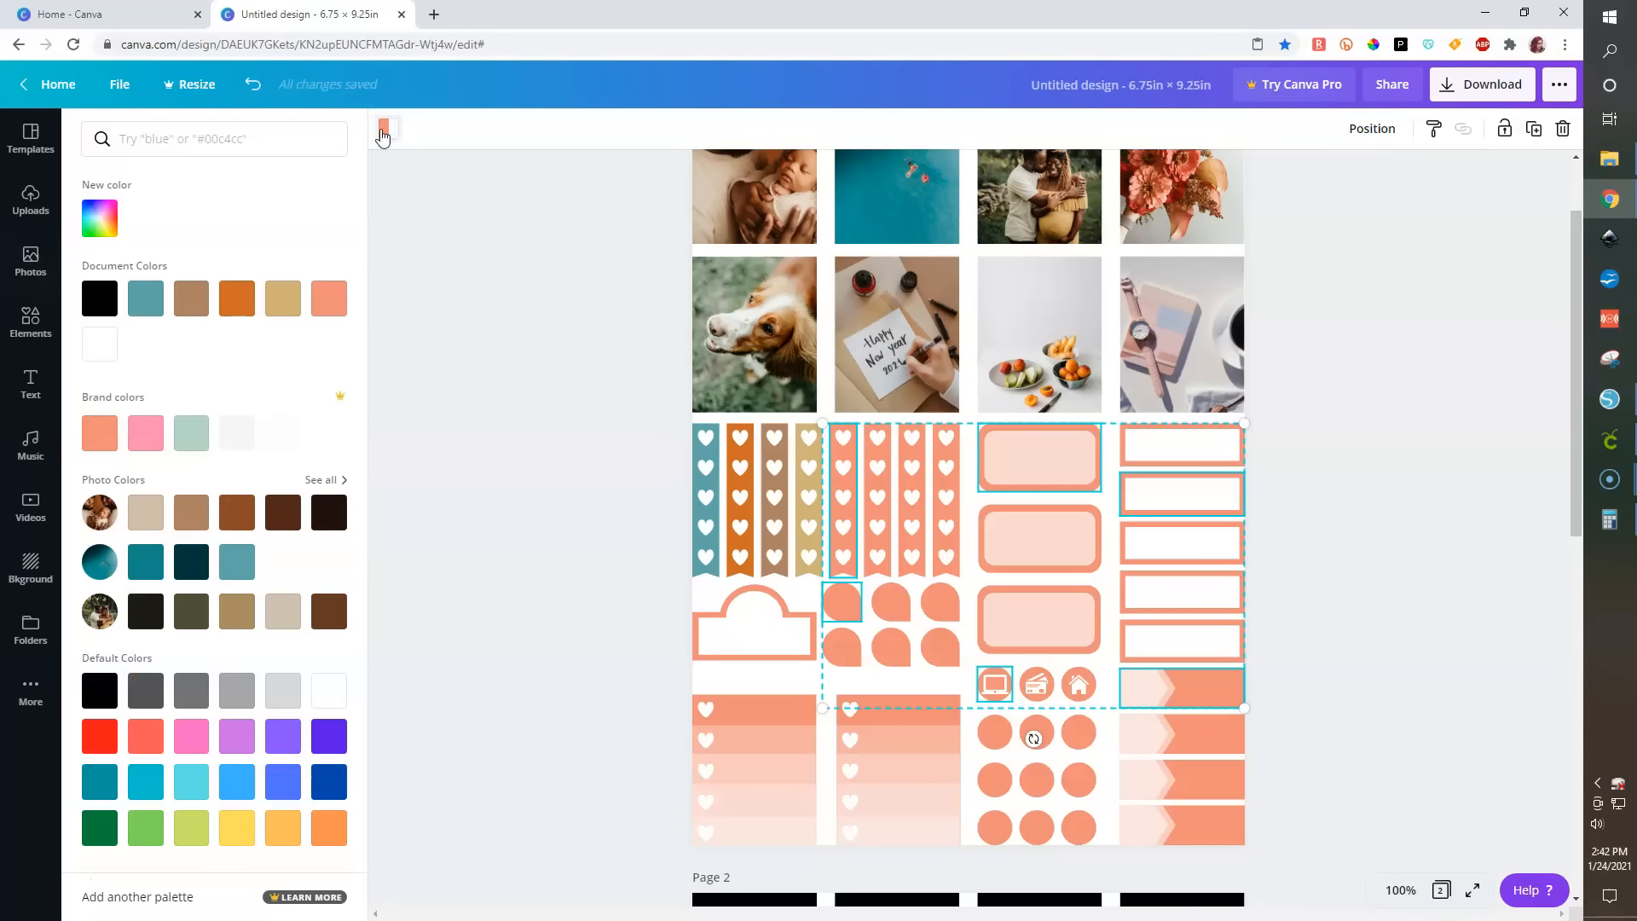
left_click(146, 298)
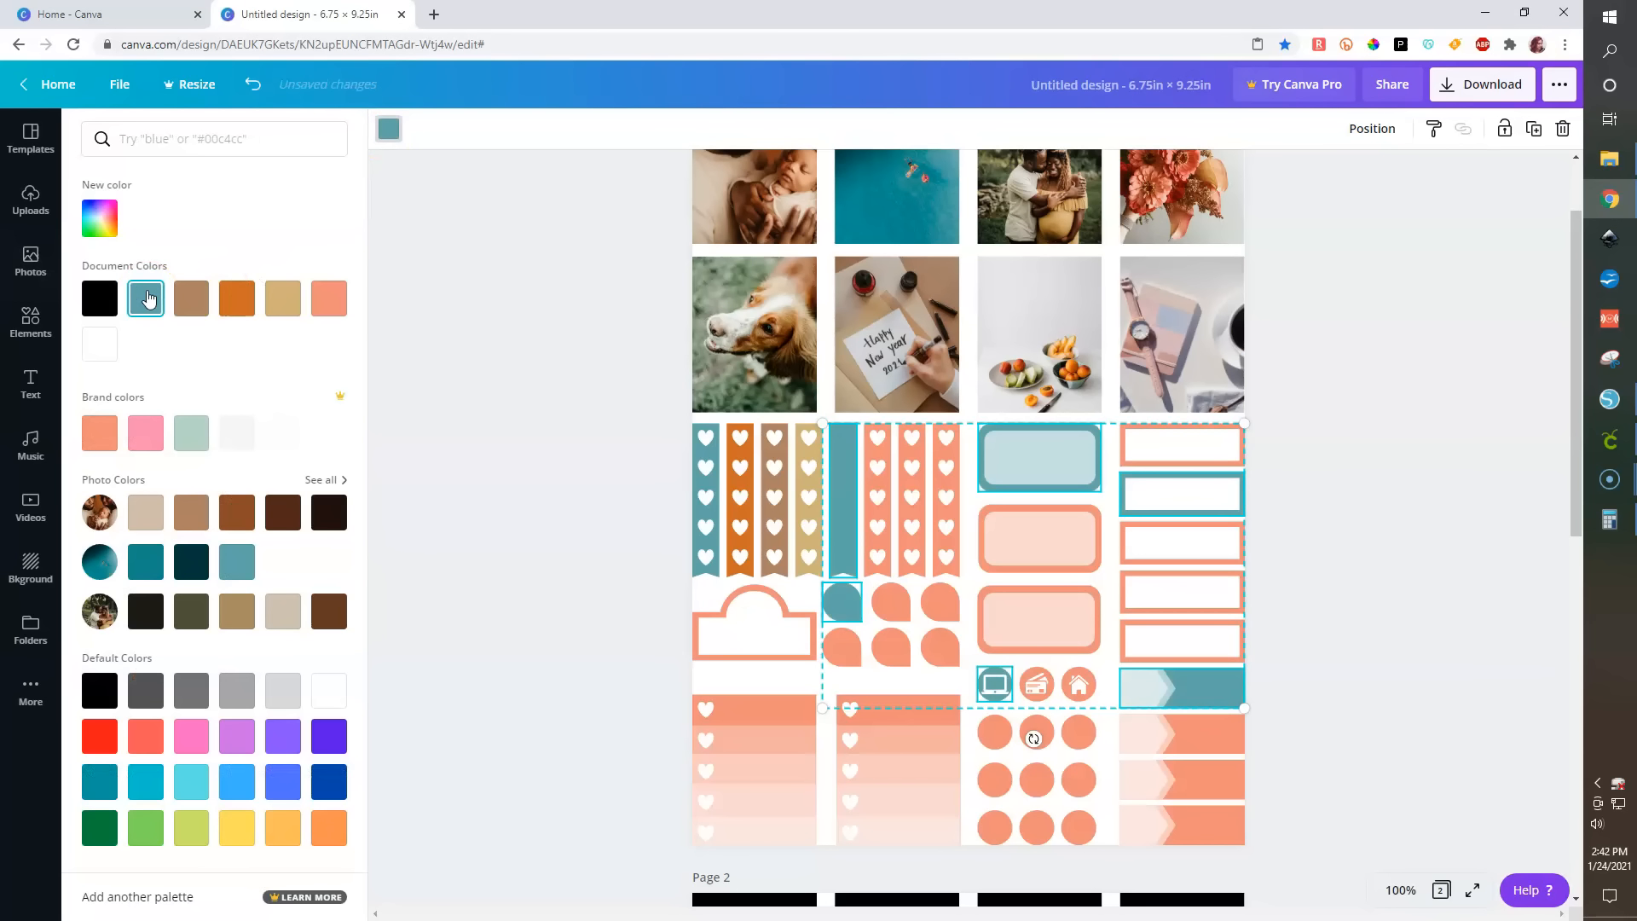
left_click(482, 560)
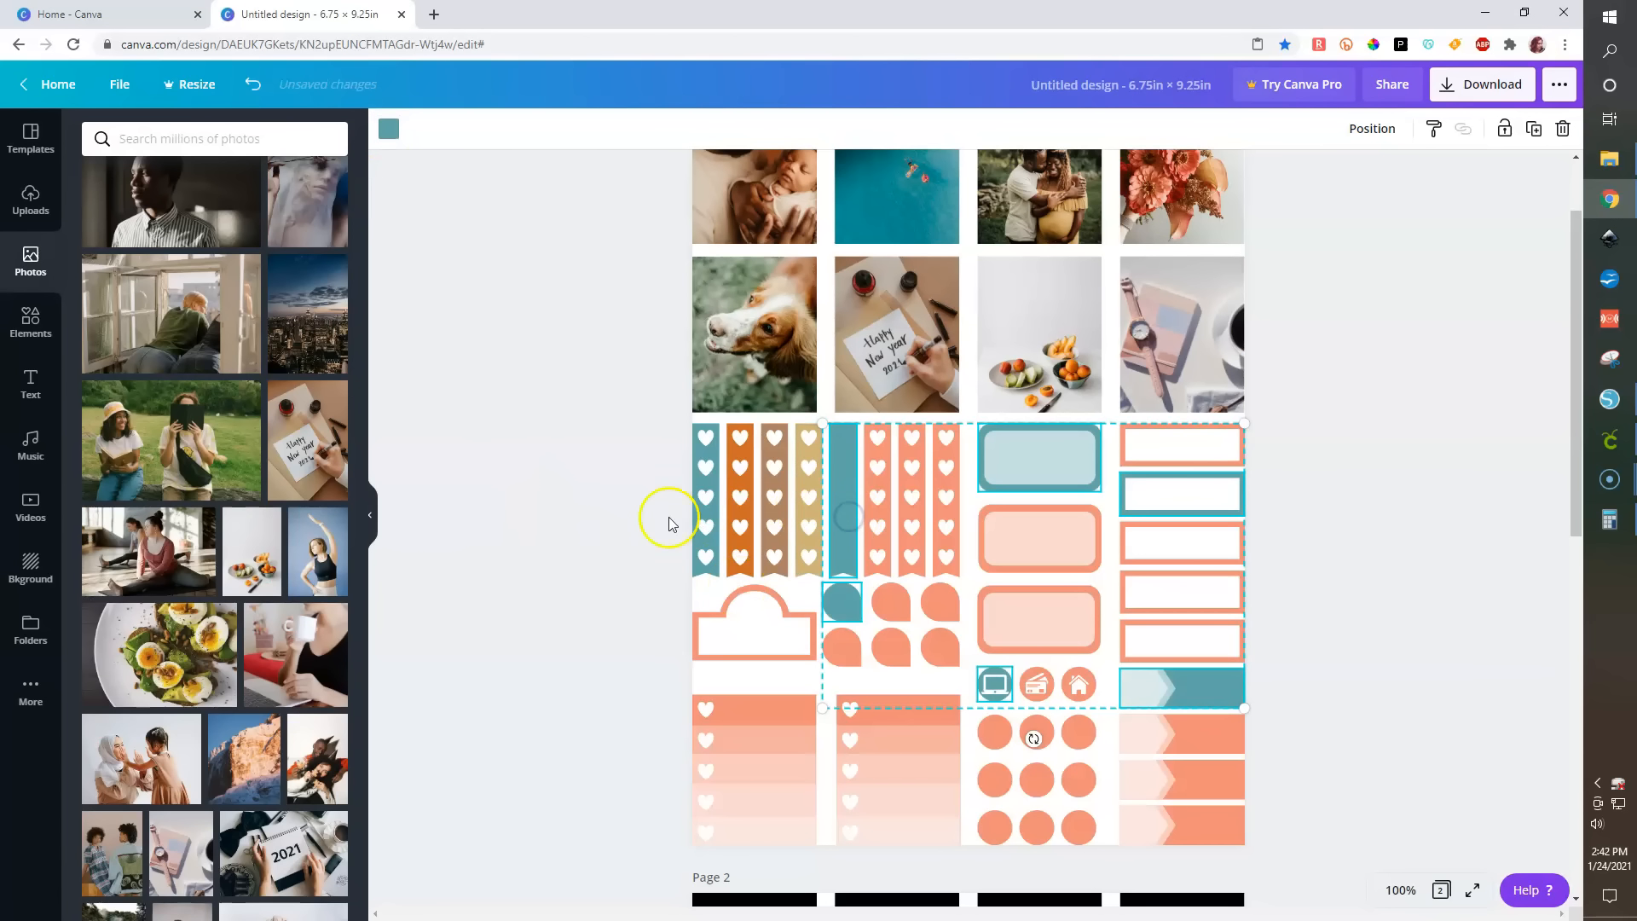
- Ungroup the fifth, sixth, seventh and eighth heart strips
left_click(831, 522)
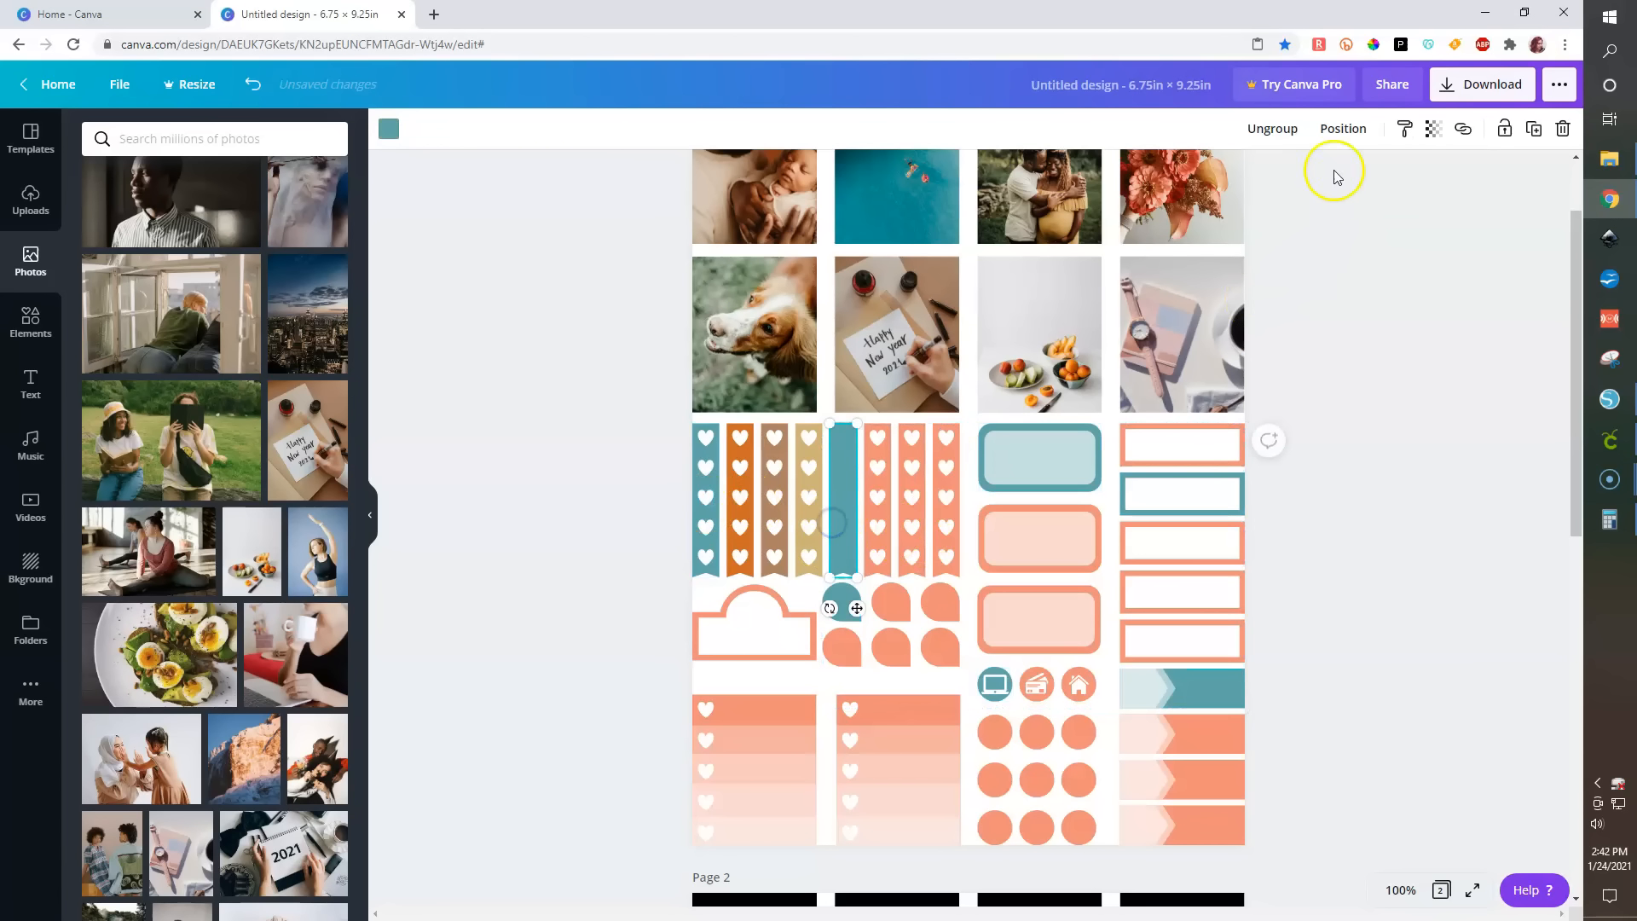
left_click(874, 525)
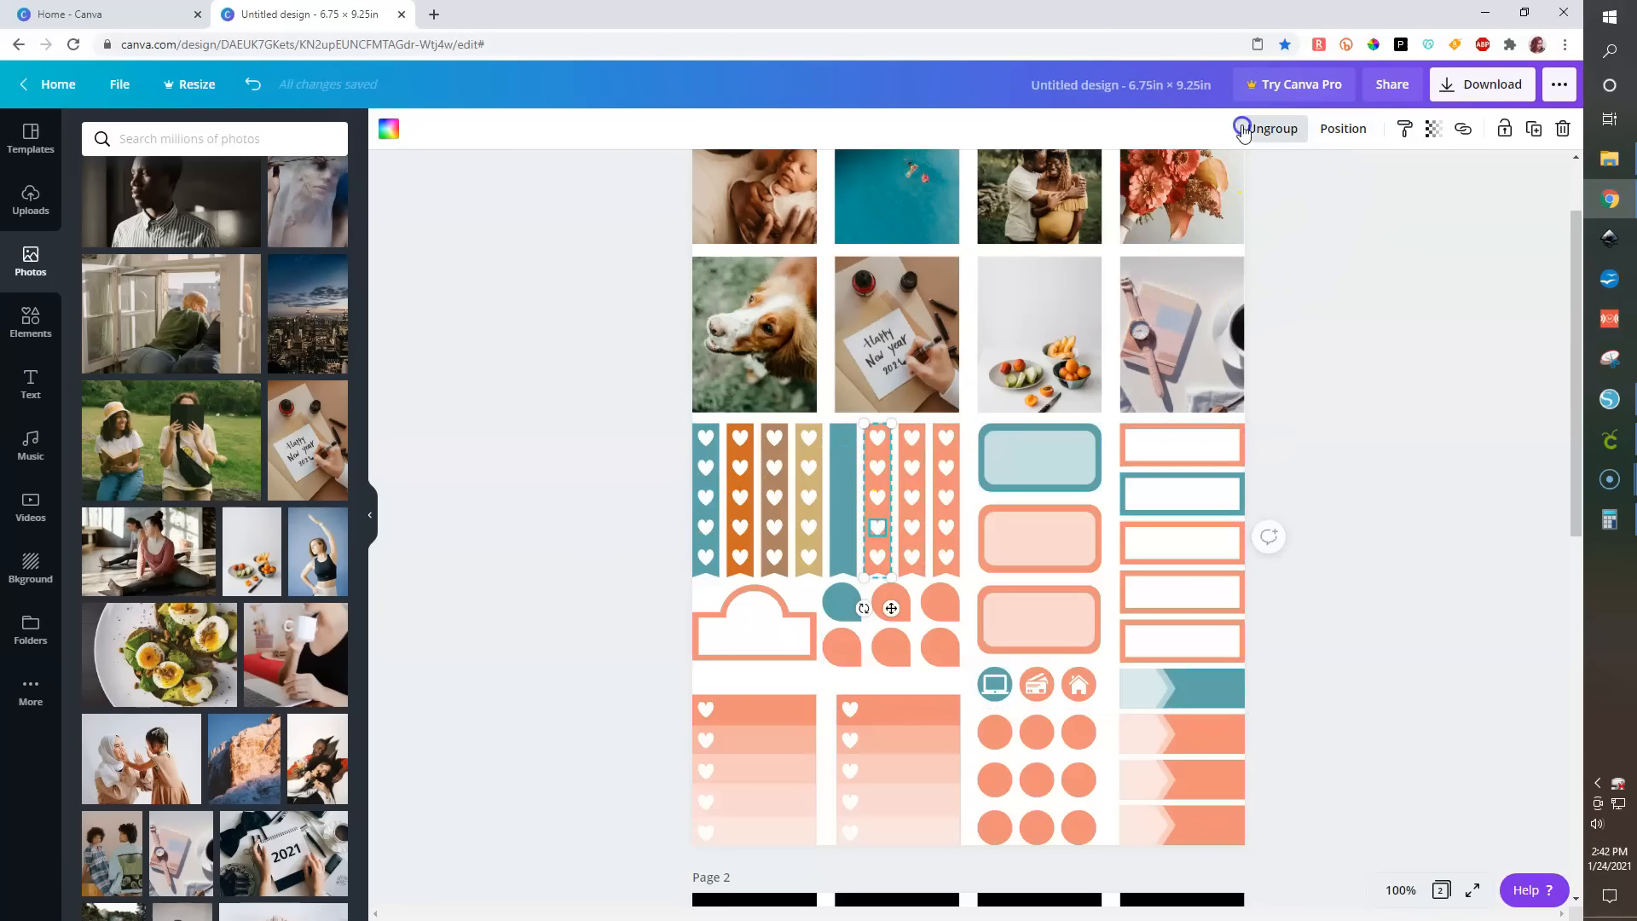
left_click(1243, 130)
left_click(909, 546)
left_click(1286, 130)
left_click(944, 503)
left_click(1274, 126)
- Recolor the hearts inside the fifth heart strip white
left_click(843, 460)
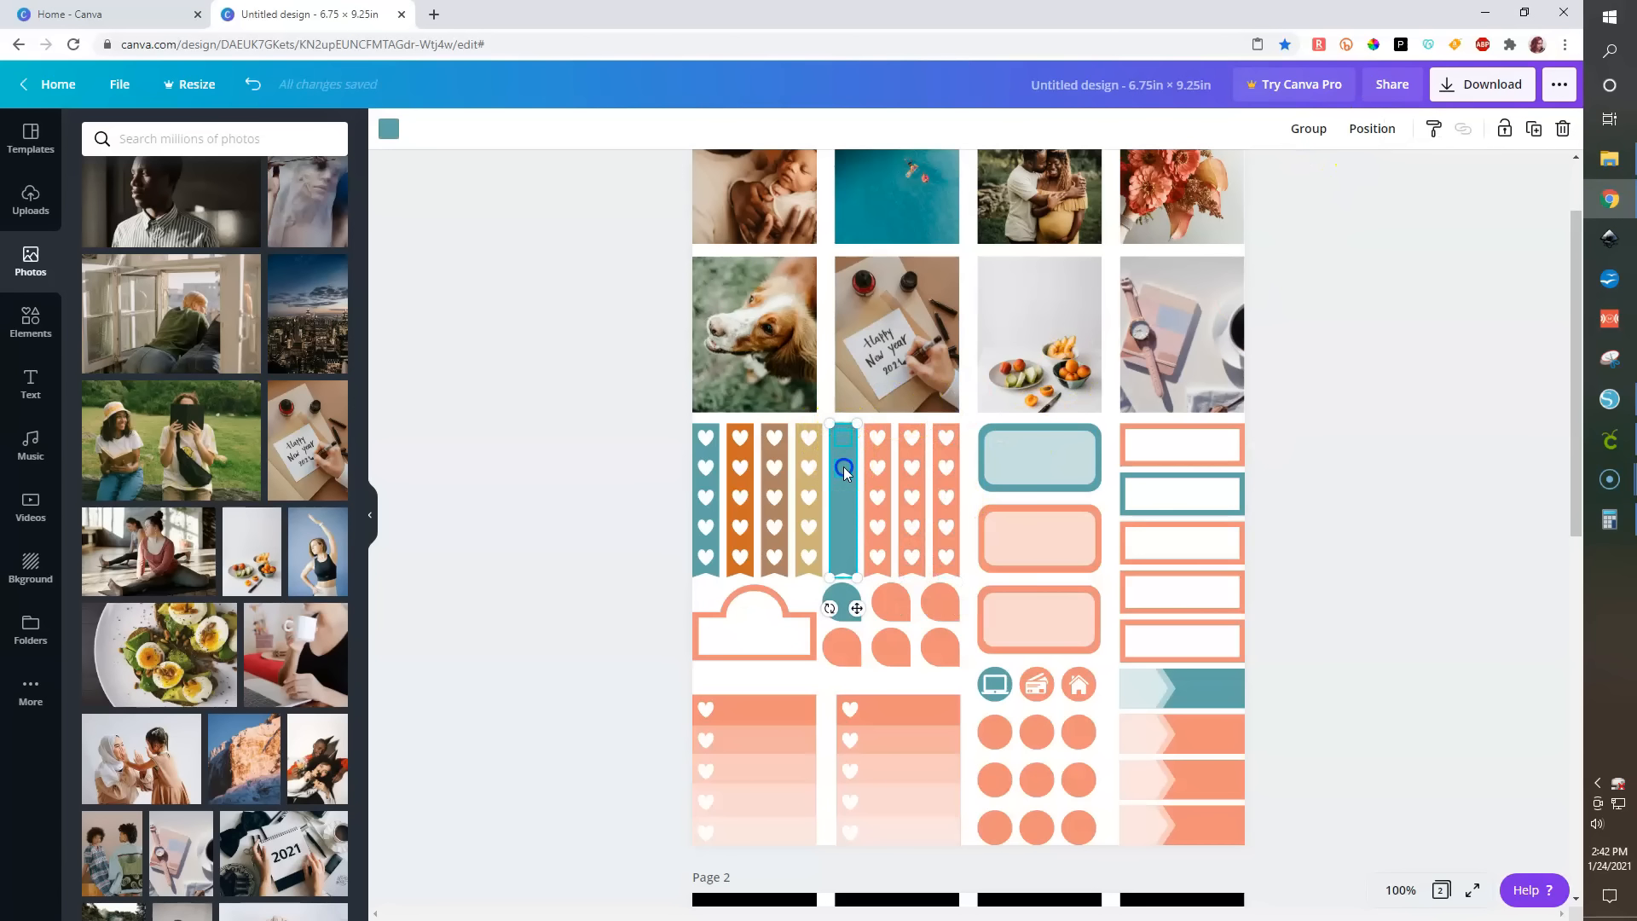
left_click(843, 525, "shift")
left_click(842, 555, "shift")
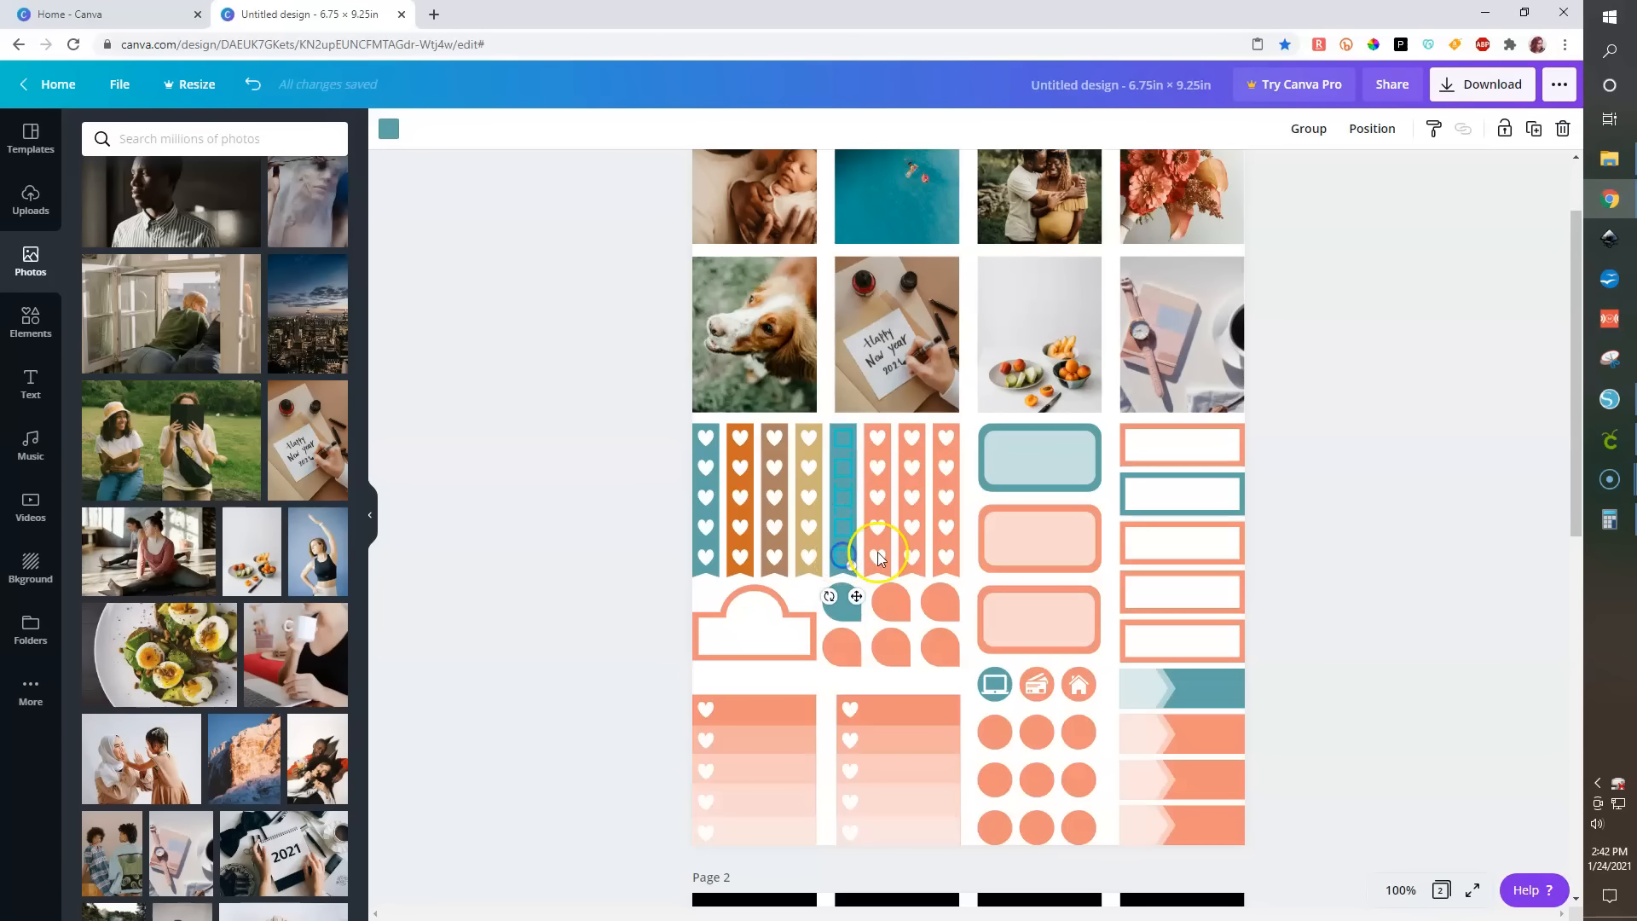
left_click(388, 130)
left_click(102, 345)
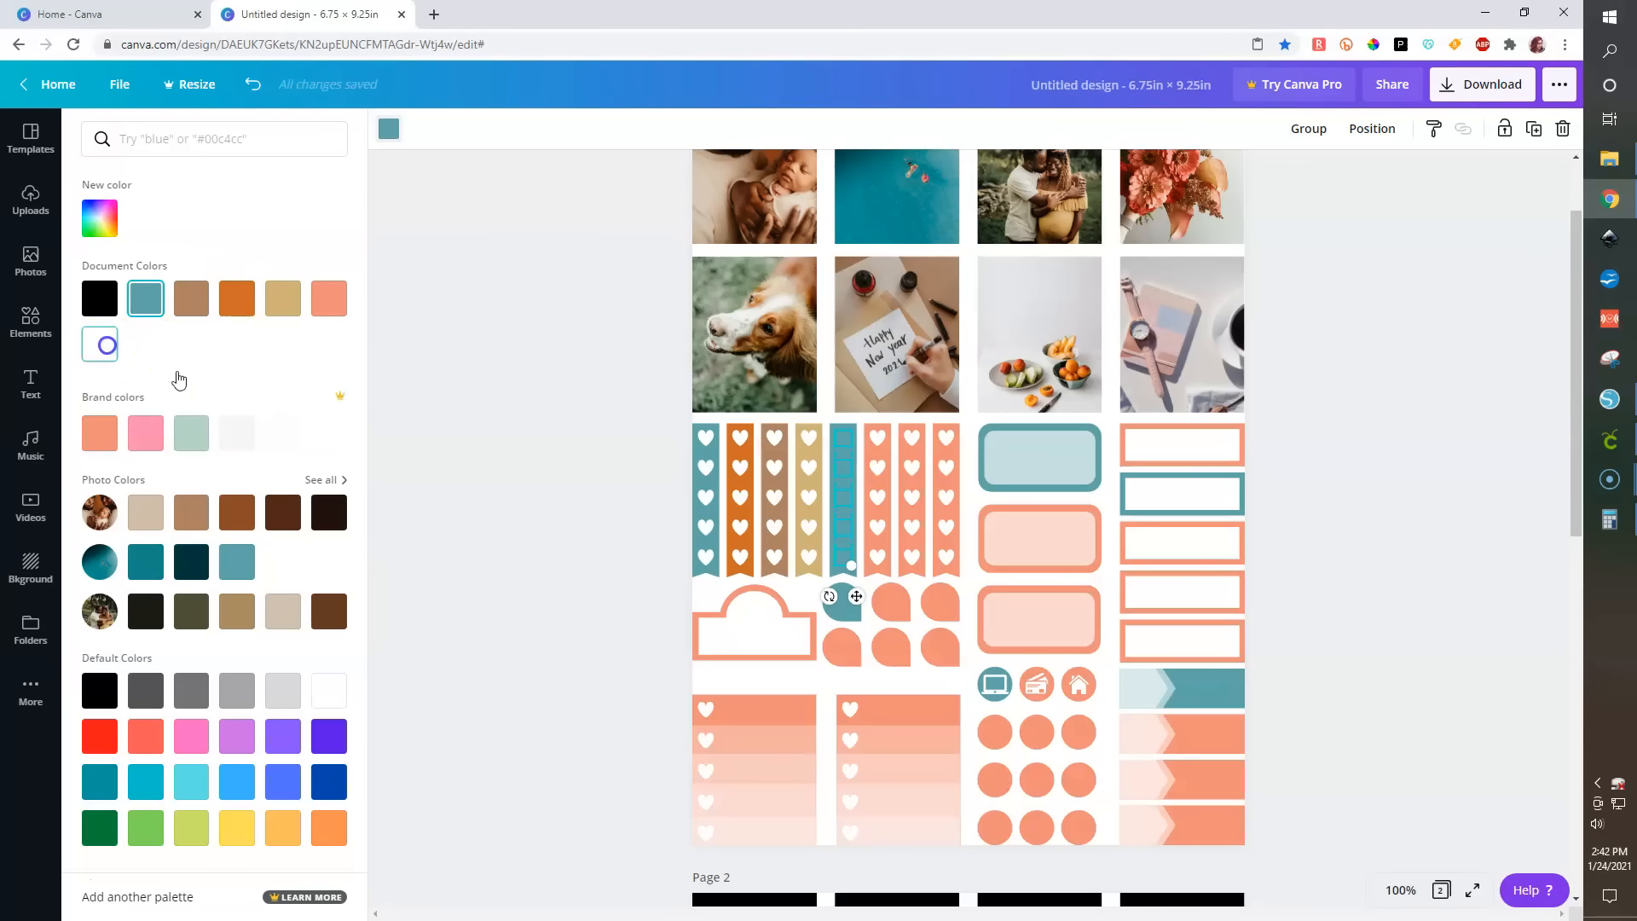
left_click(473, 516)
- Recolor the sixth heart strip, top rectangle label, middle rounded label, second arrow banner, car icon and second circle orange
left_click(881, 579)
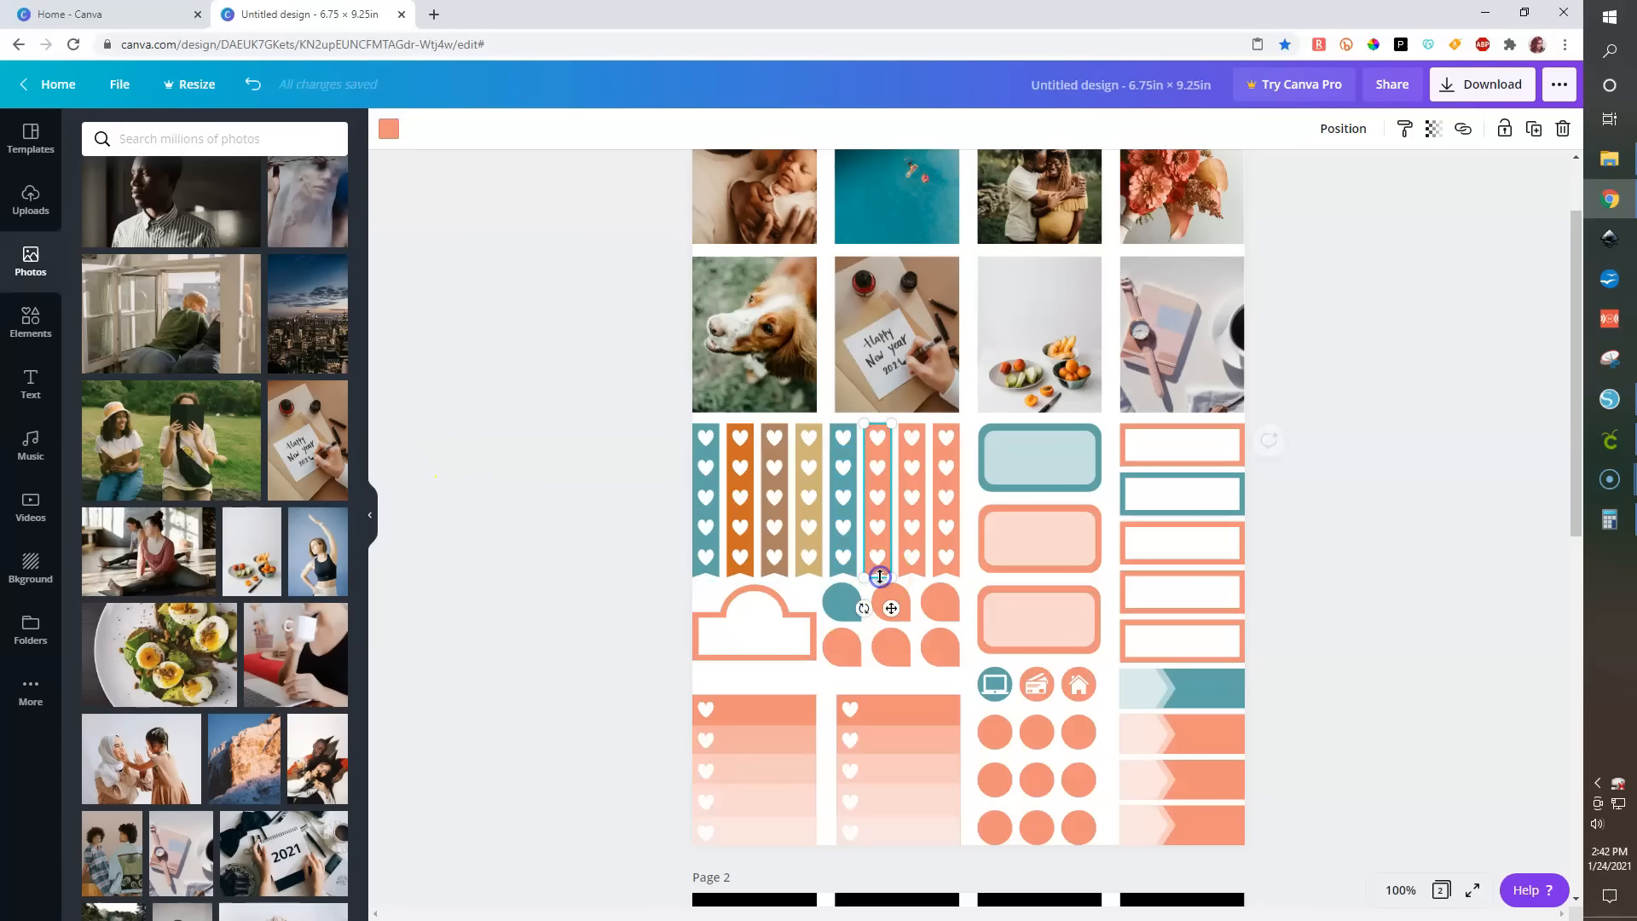
left_click(1098, 514, "shift")
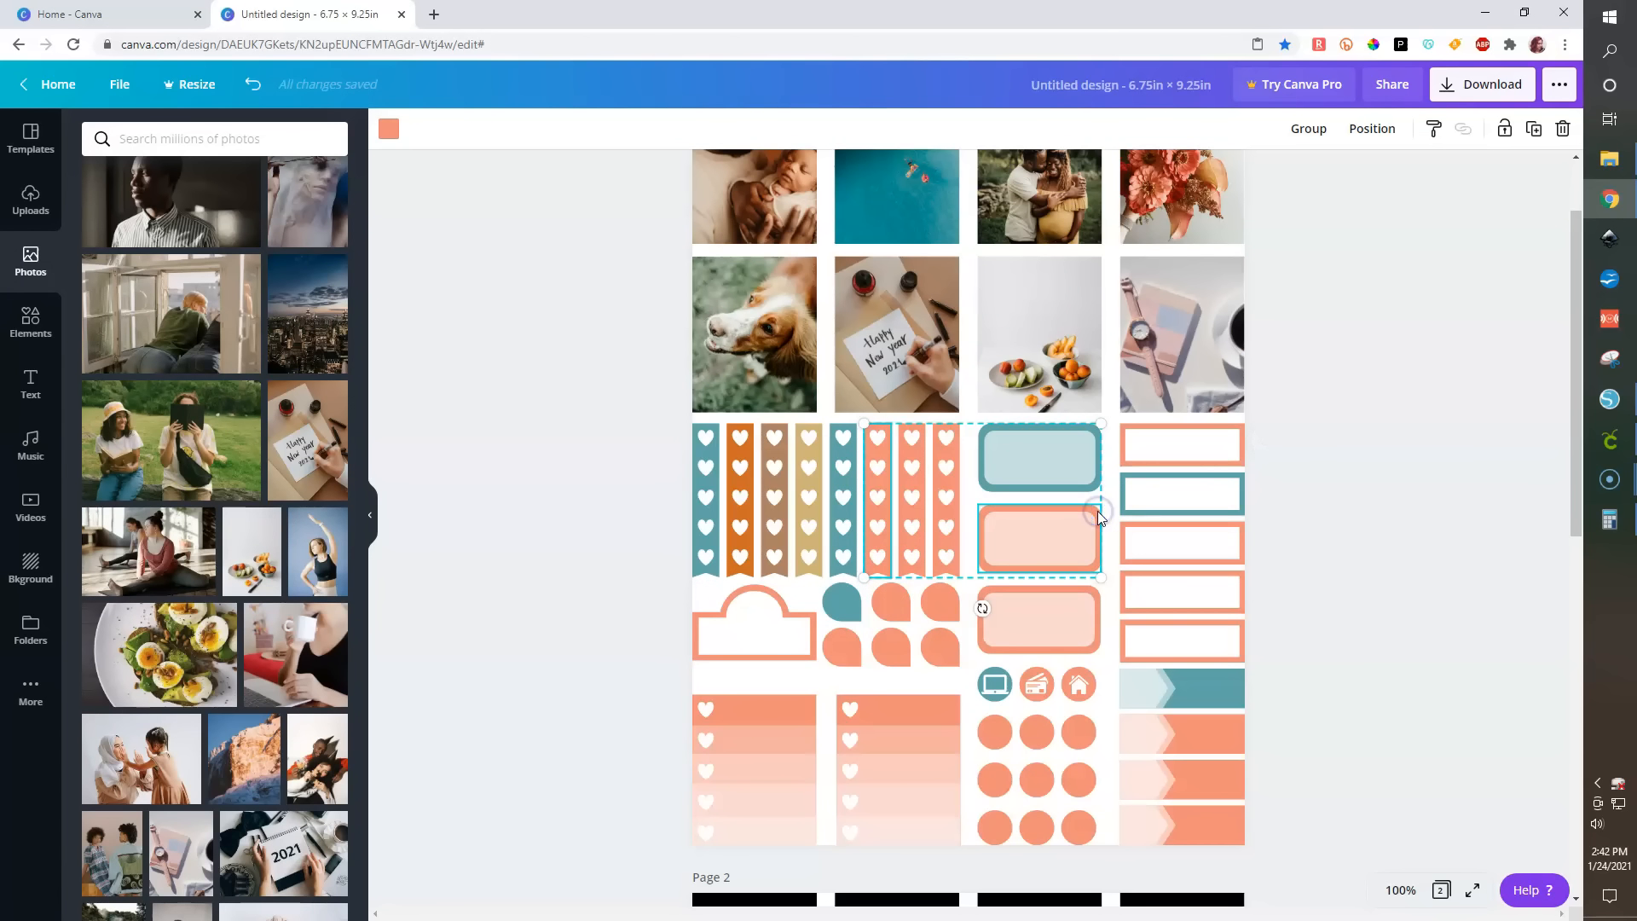
left_click(1235, 739, "shift")
left_click(1042, 699, "shift")
left_click(884, 623, "shift")
left_click(389, 129)
left_click(192, 311)
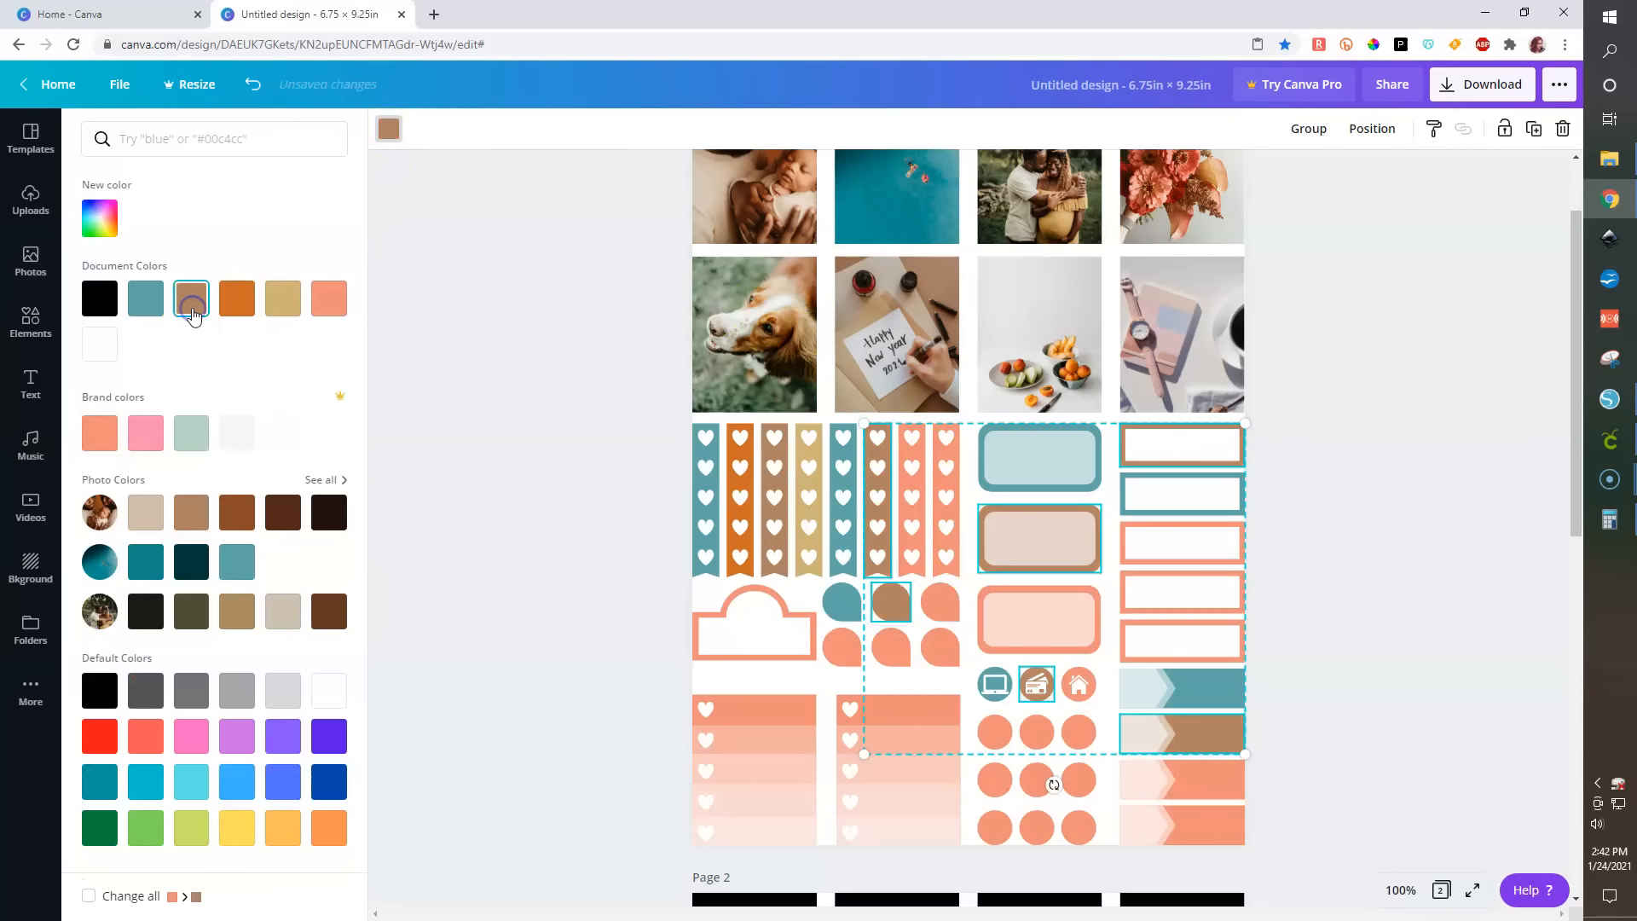
left_click(226, 306)
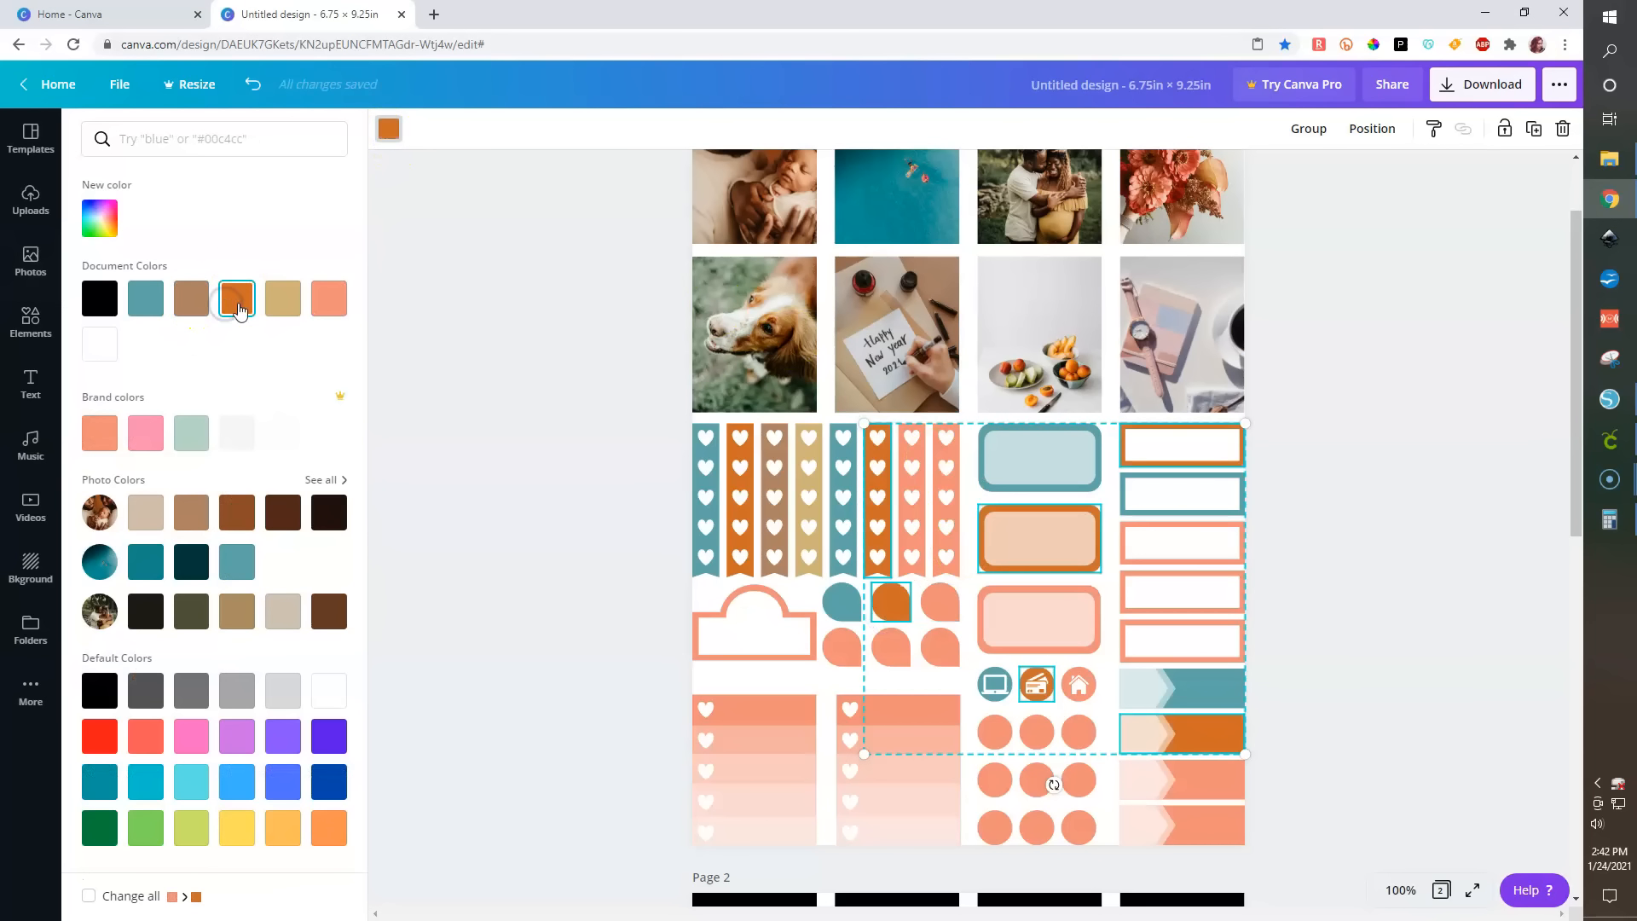
- Recolor the seventh heart strip, third rectangle, bottom rounded label, third arrow banner, house icon, third circle and rainbow label brown
left_click(915, 573)
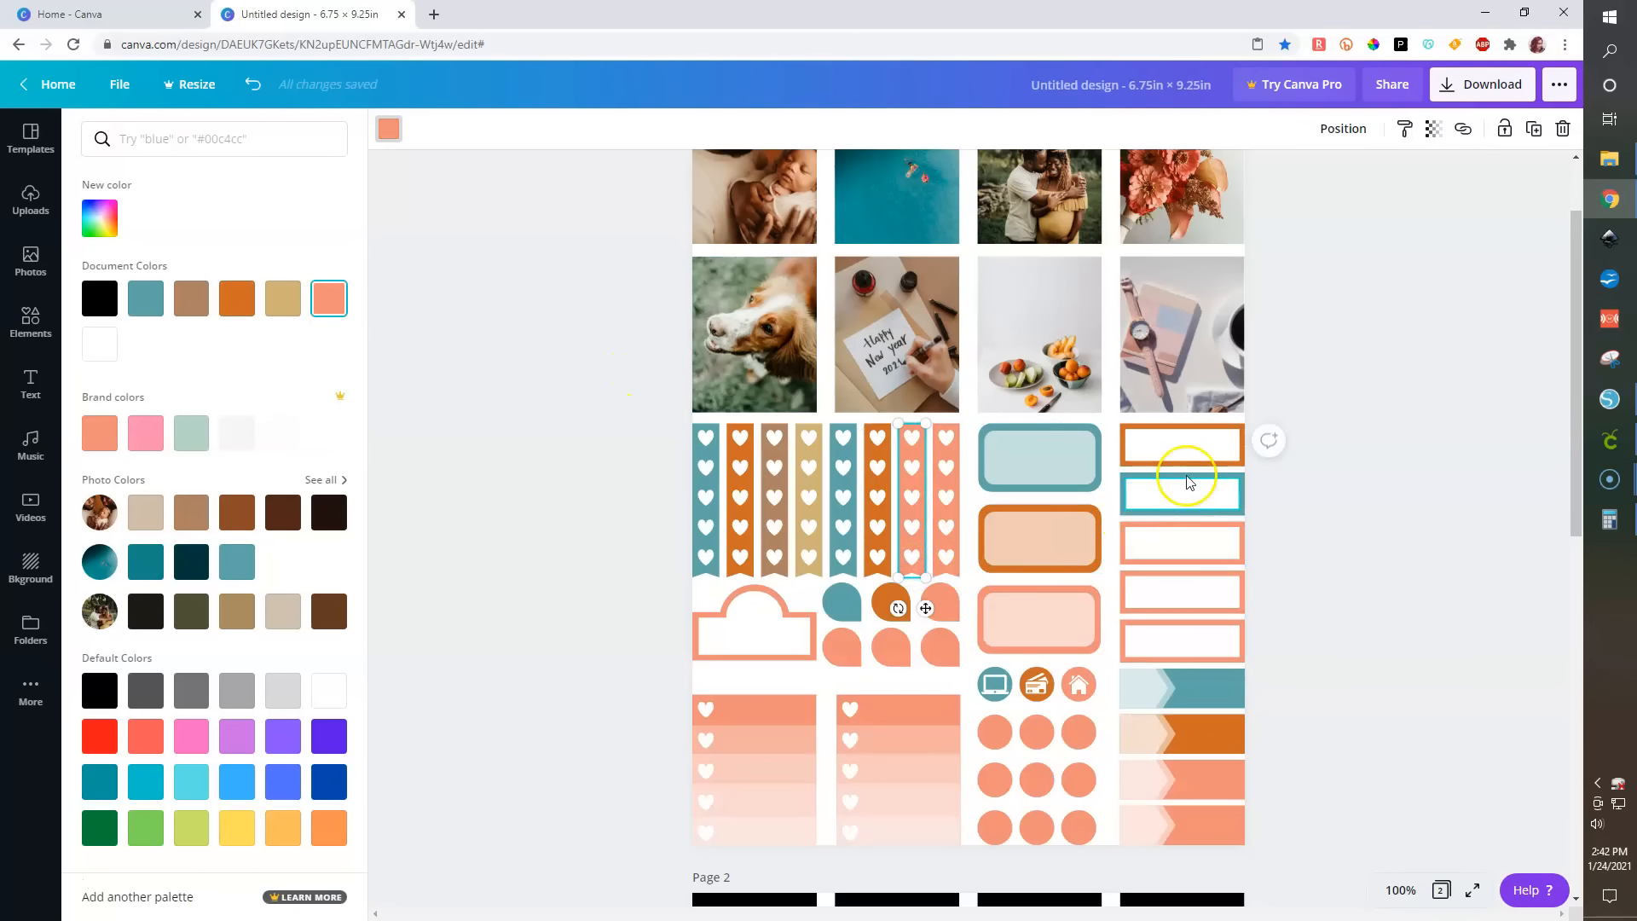
left_click(1180, 565, "shift")
left_click(1100, 642, "shift")
left_click(1228, 775, "shift")
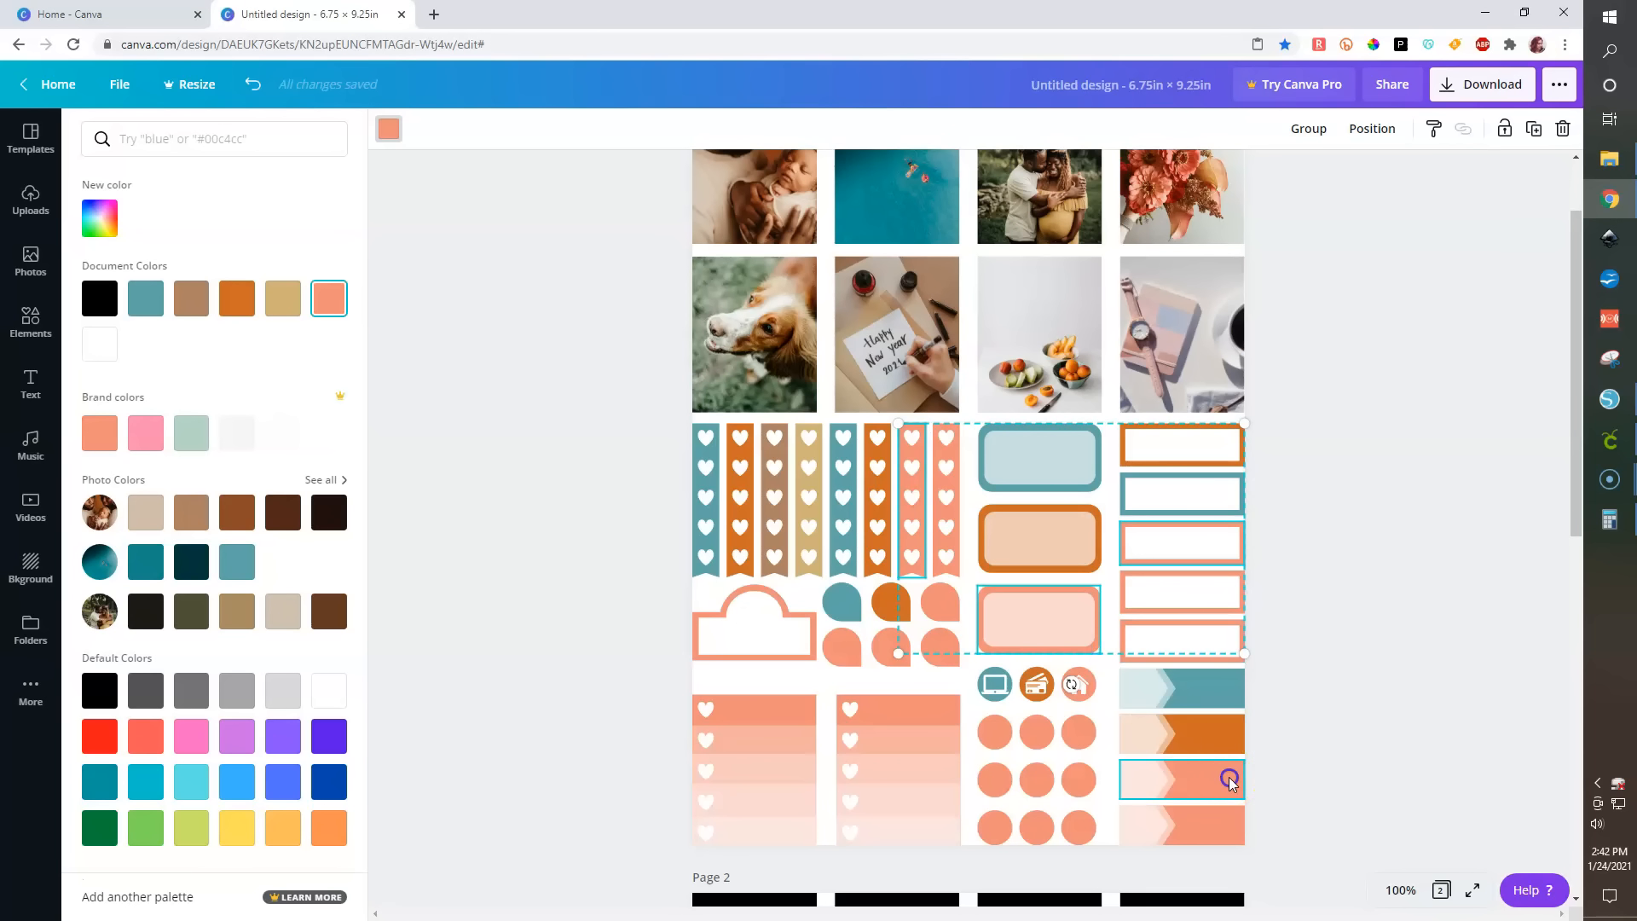
left_click(1076, 698, "shift")
left_click(946, 613, "shift")
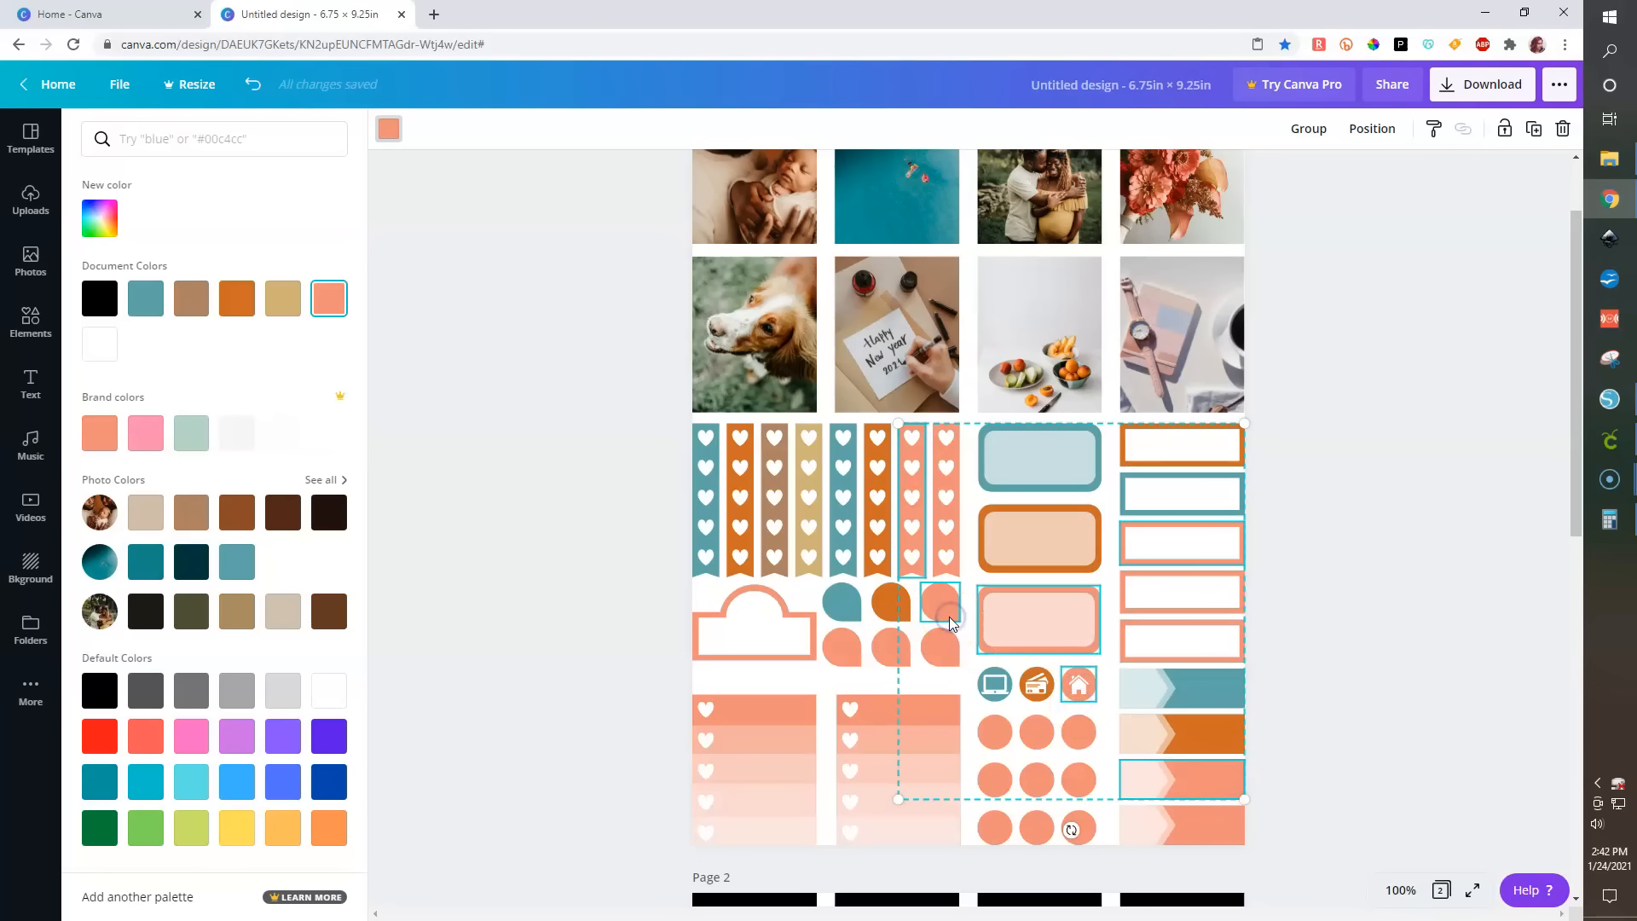
left_click(759, 661, "shift")
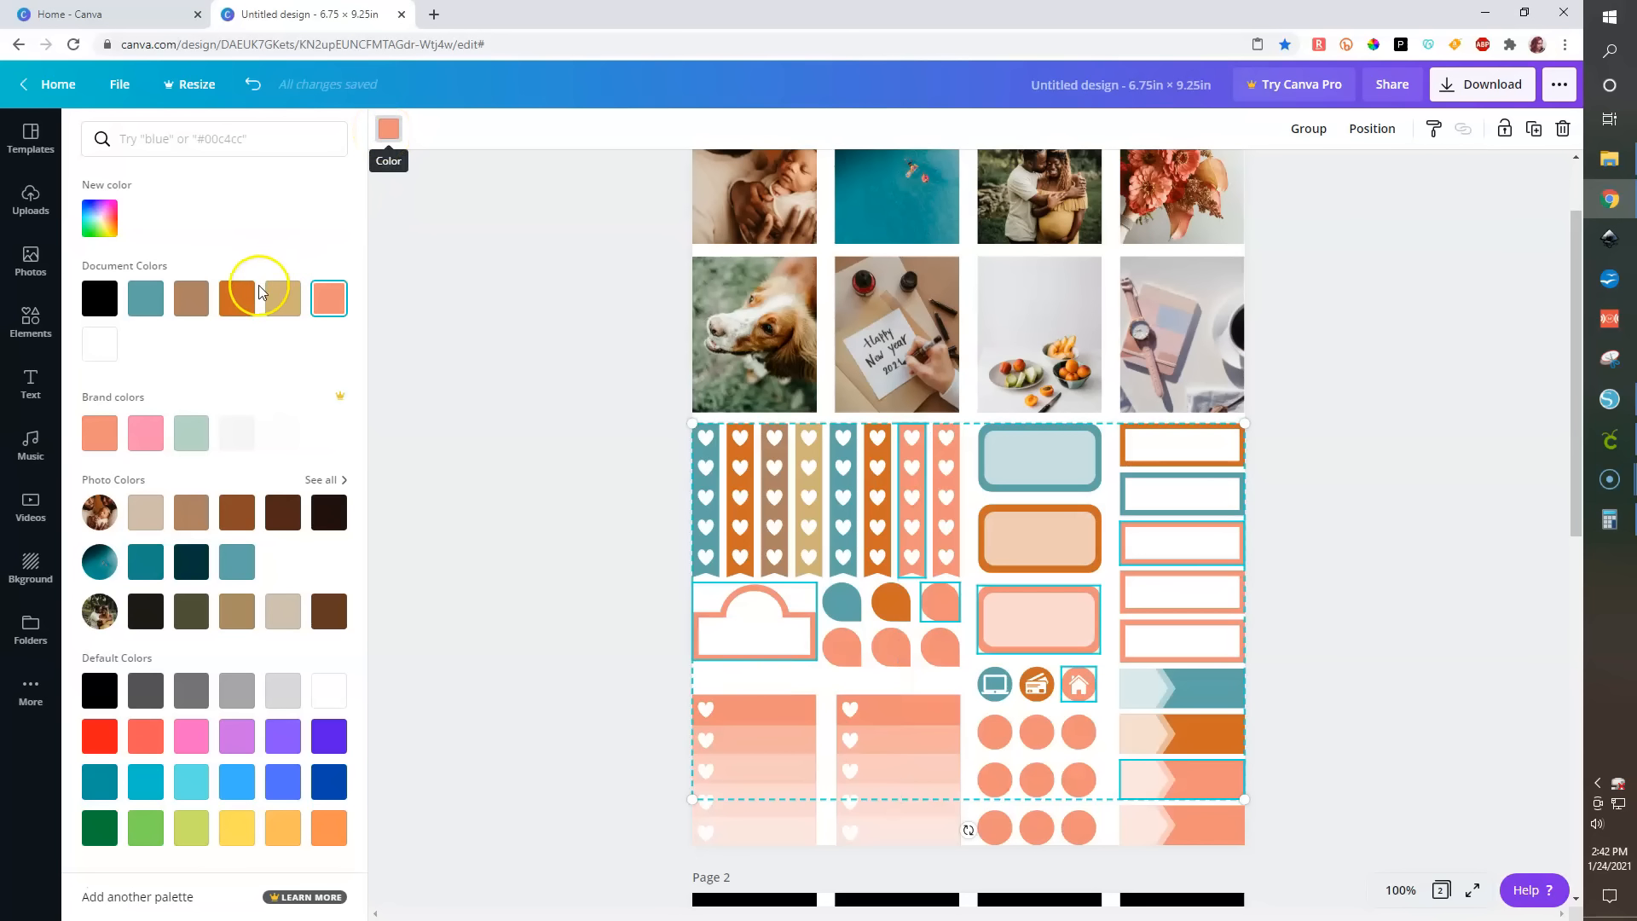
left_click(193, 300)
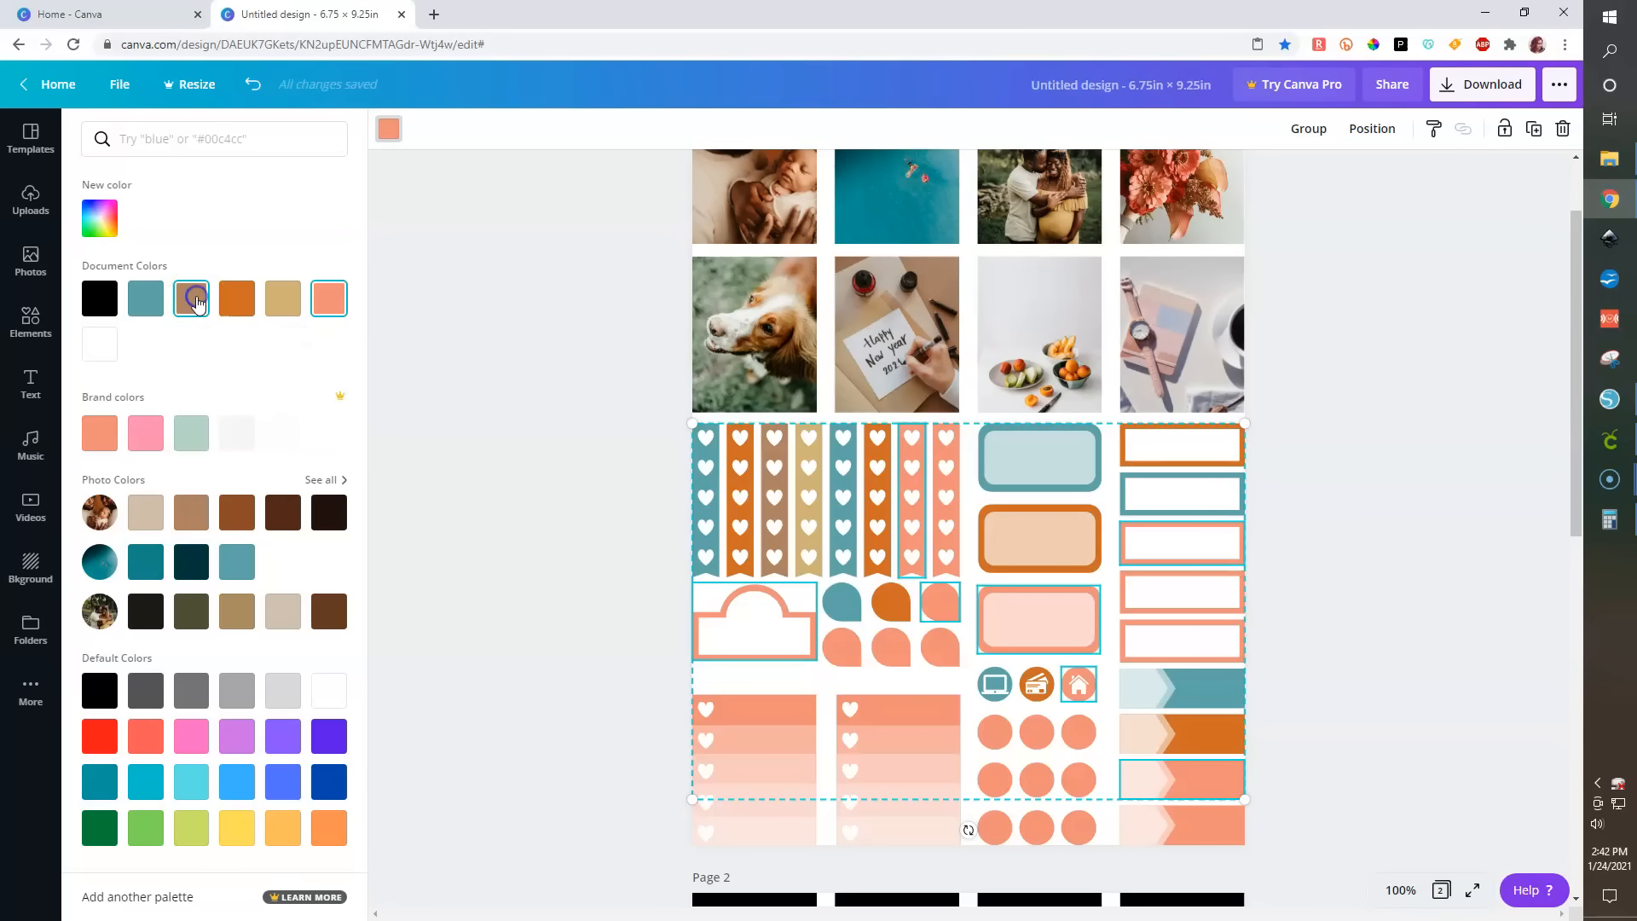
left_click(503, 635)
- Recolor the eighth heart strip, fourth rectangle label, bottom arrow banner, first circle of the middle row and first color-block strip tan
left_click(954, 571)
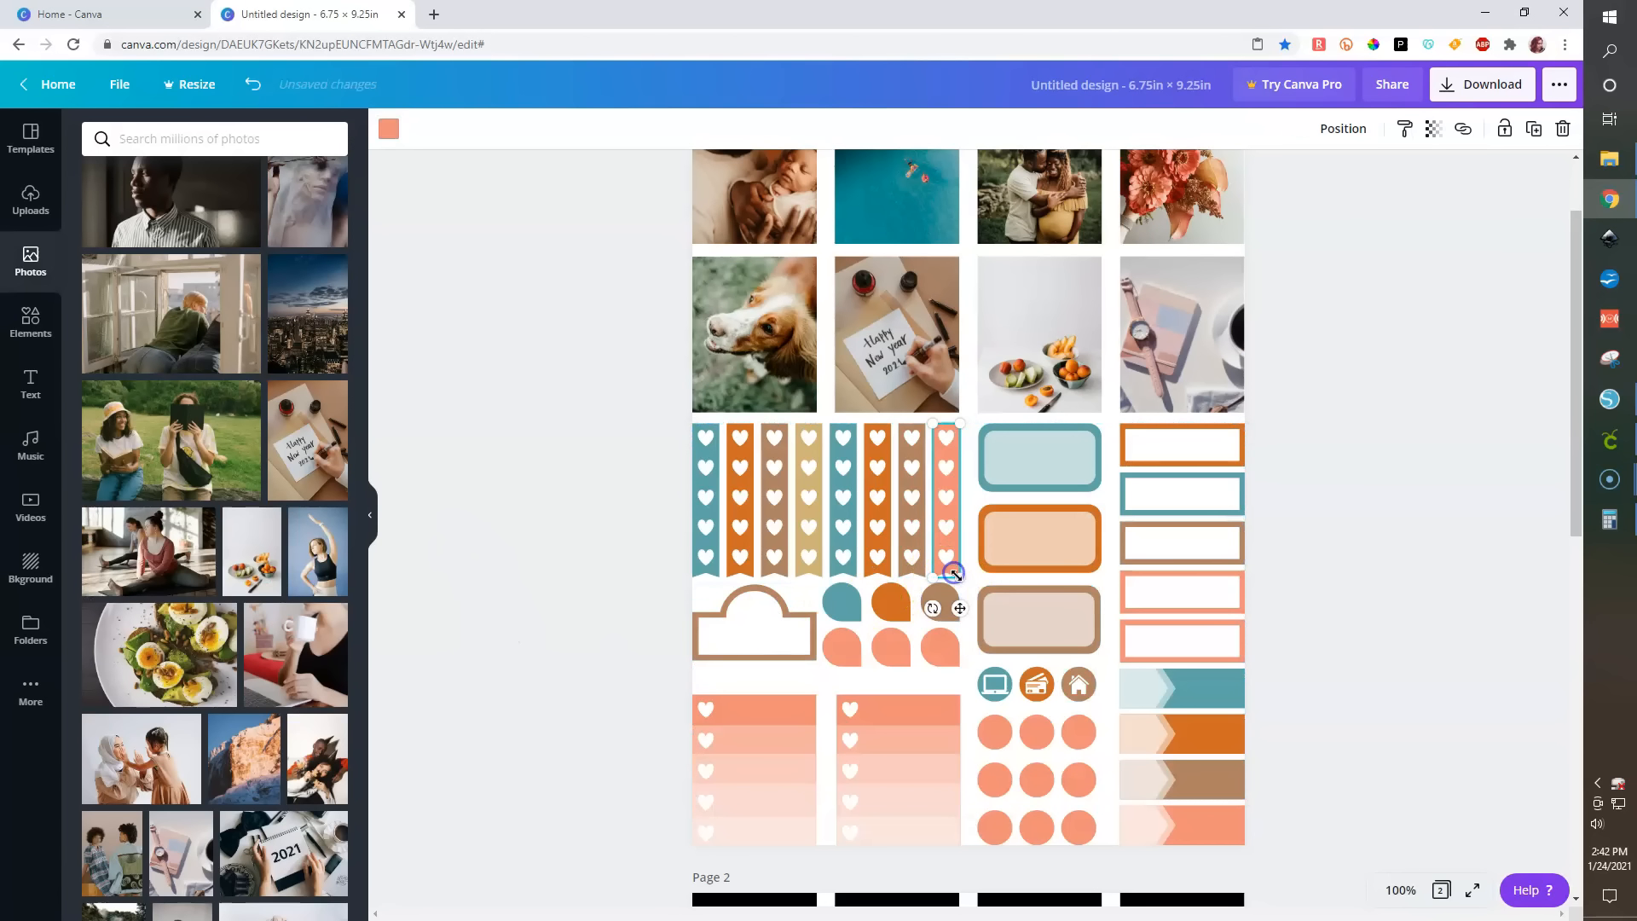
left_click(1181, 613, "shift")
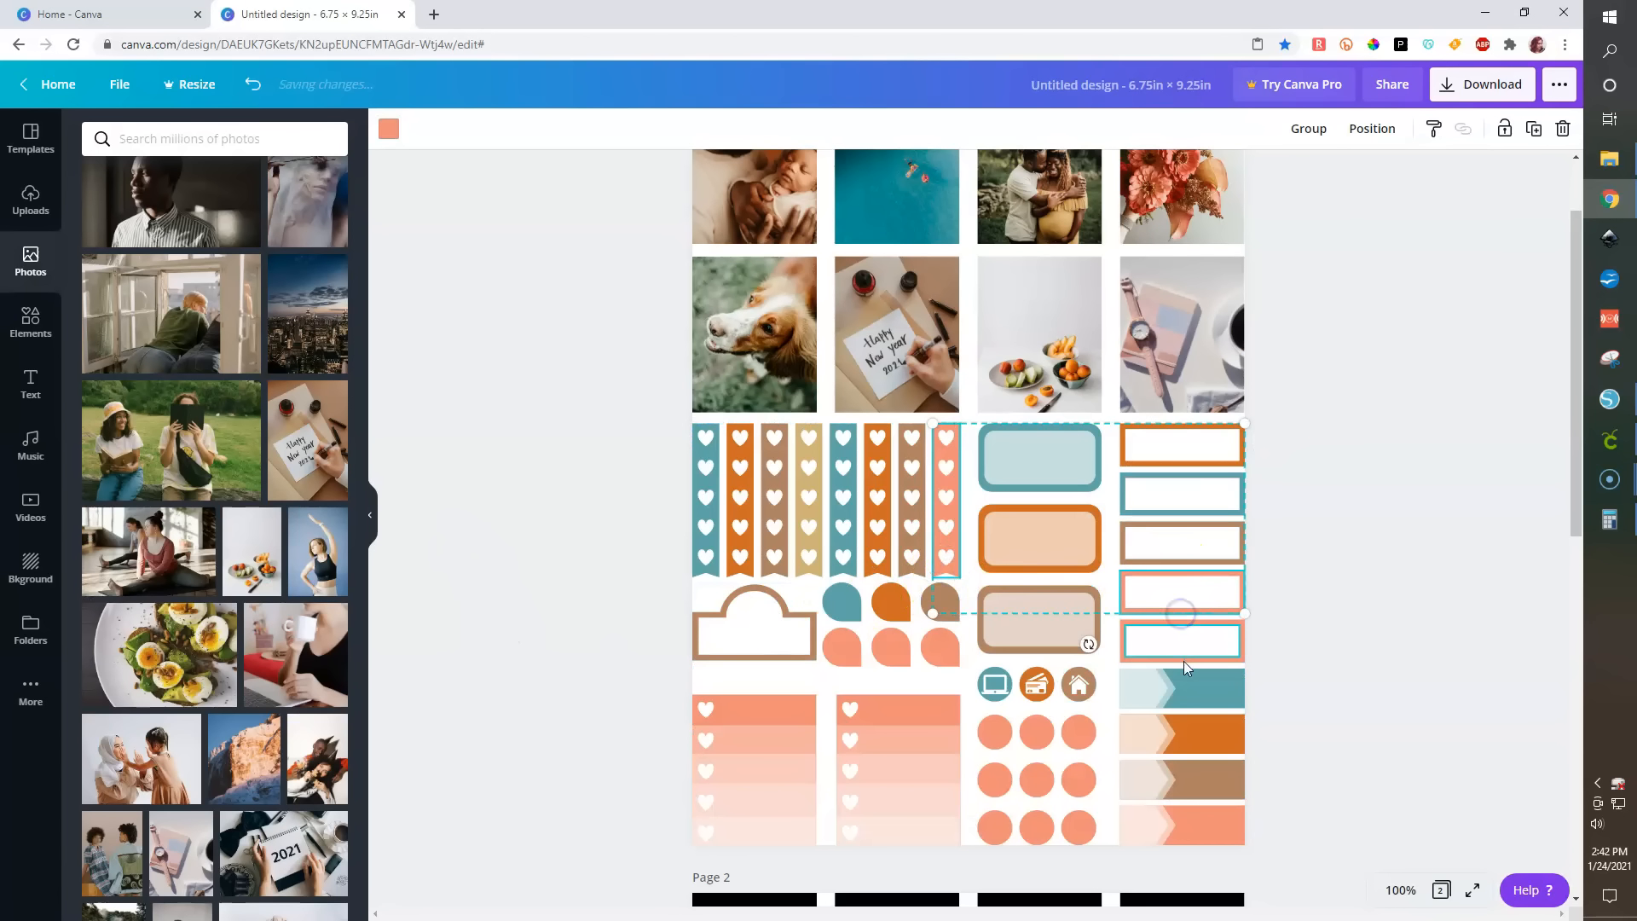
left_click(1202, 834, "shift")
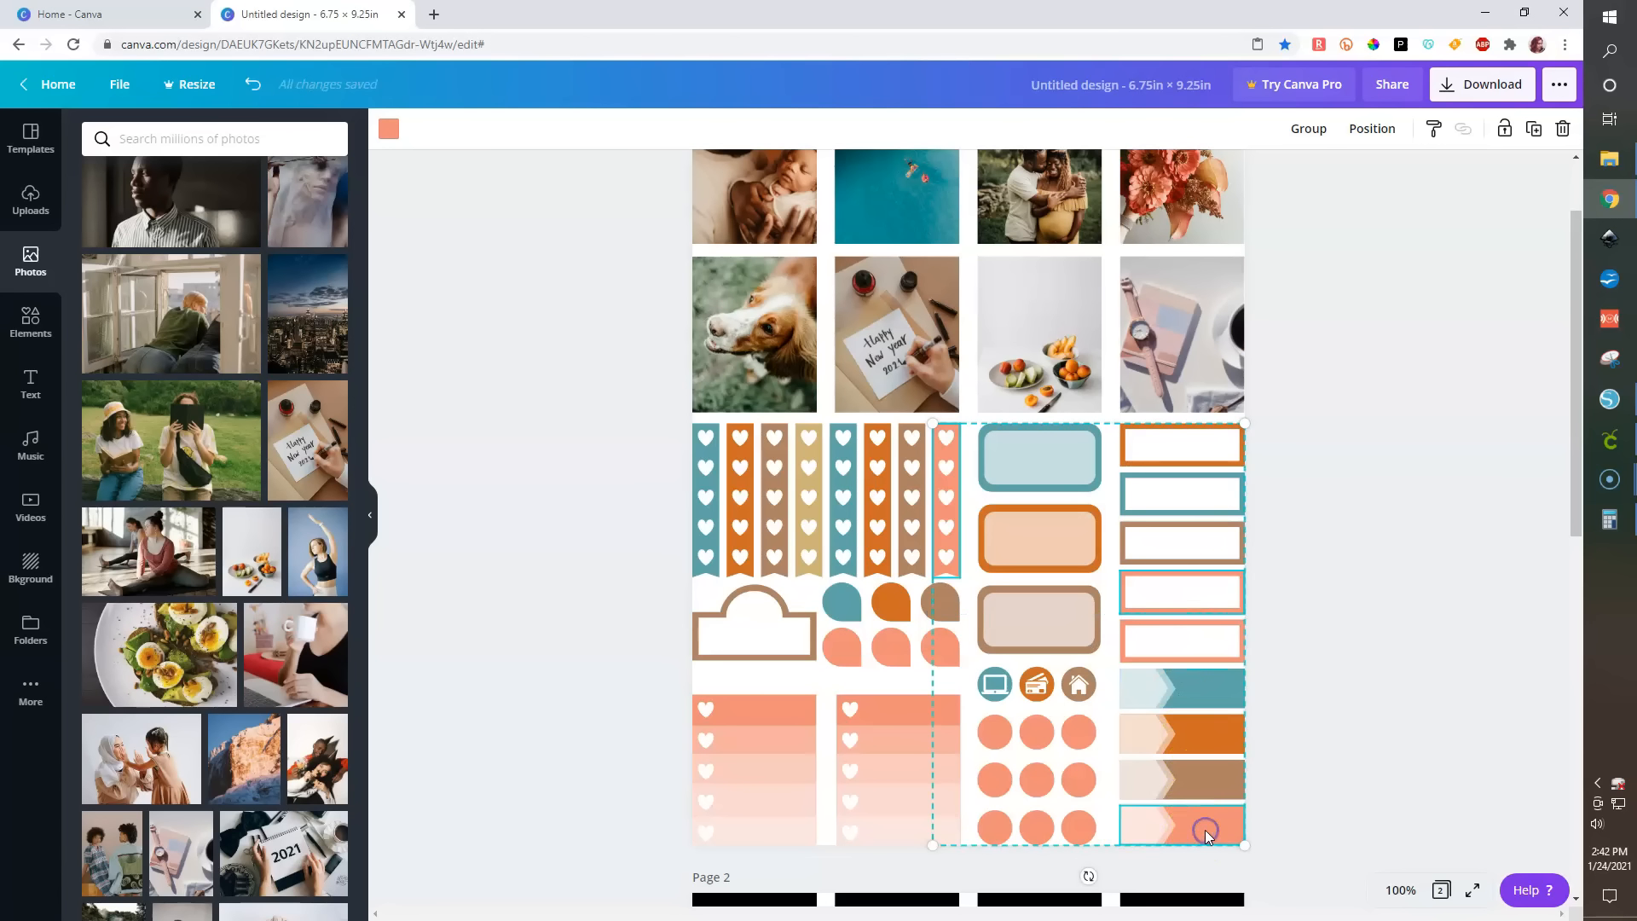
left_click(996, 732, "shift")
left_click(847, 720, "shift")
left_click(778, 709, "shift")
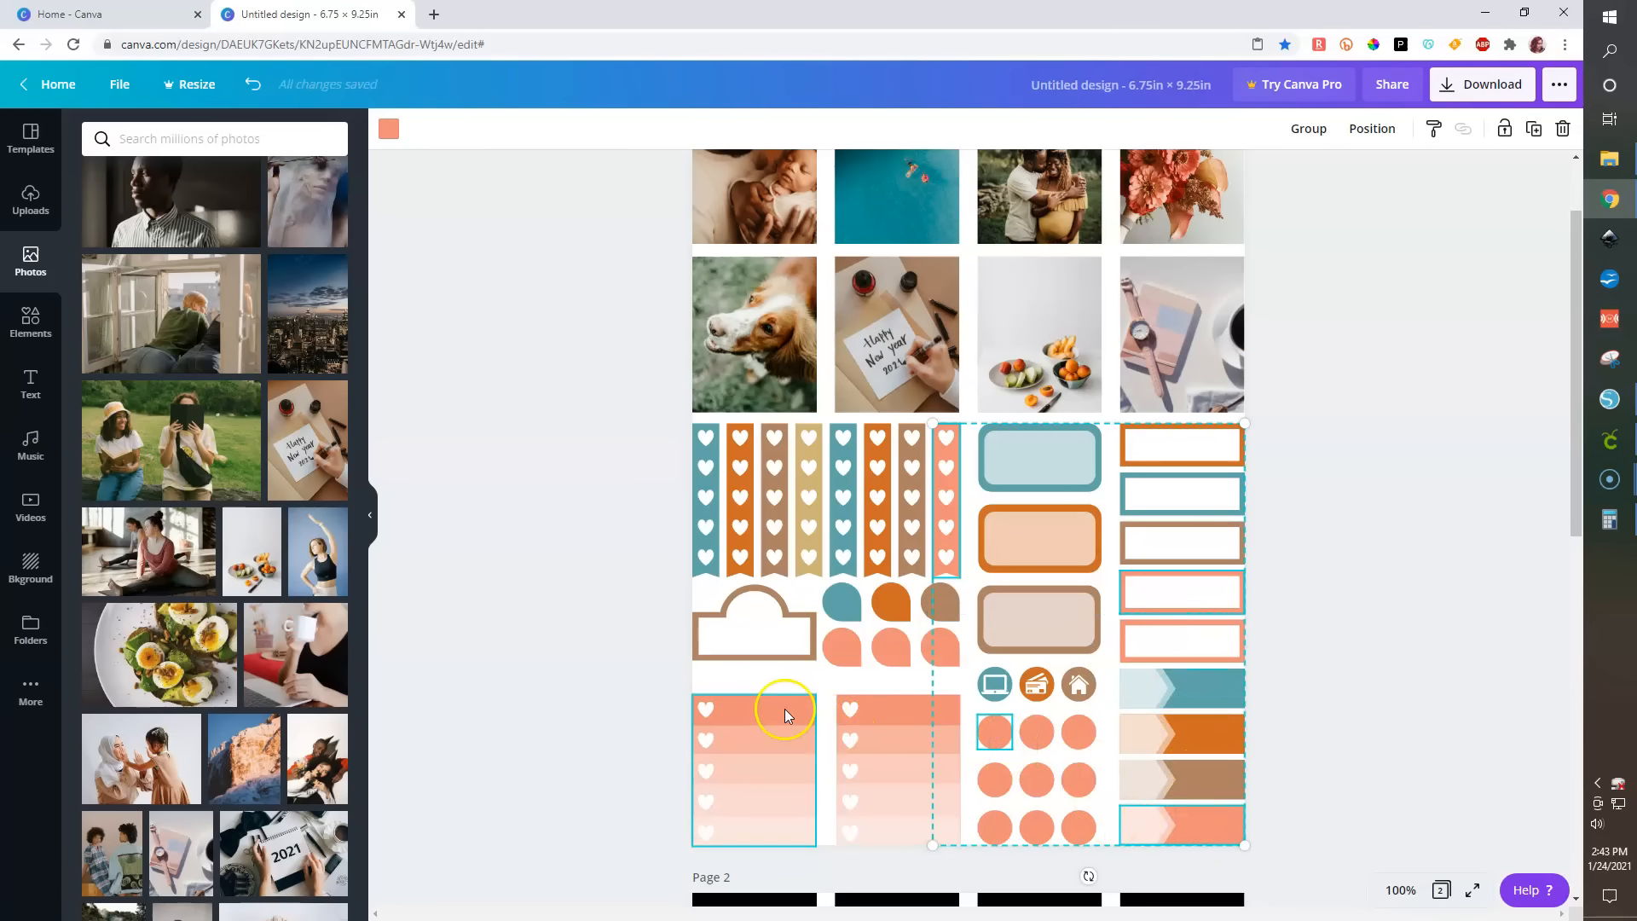
left_click(389, 129)
left_click(274, 307)
- Recolor the second color-block strip teal
left_click(911, 698)
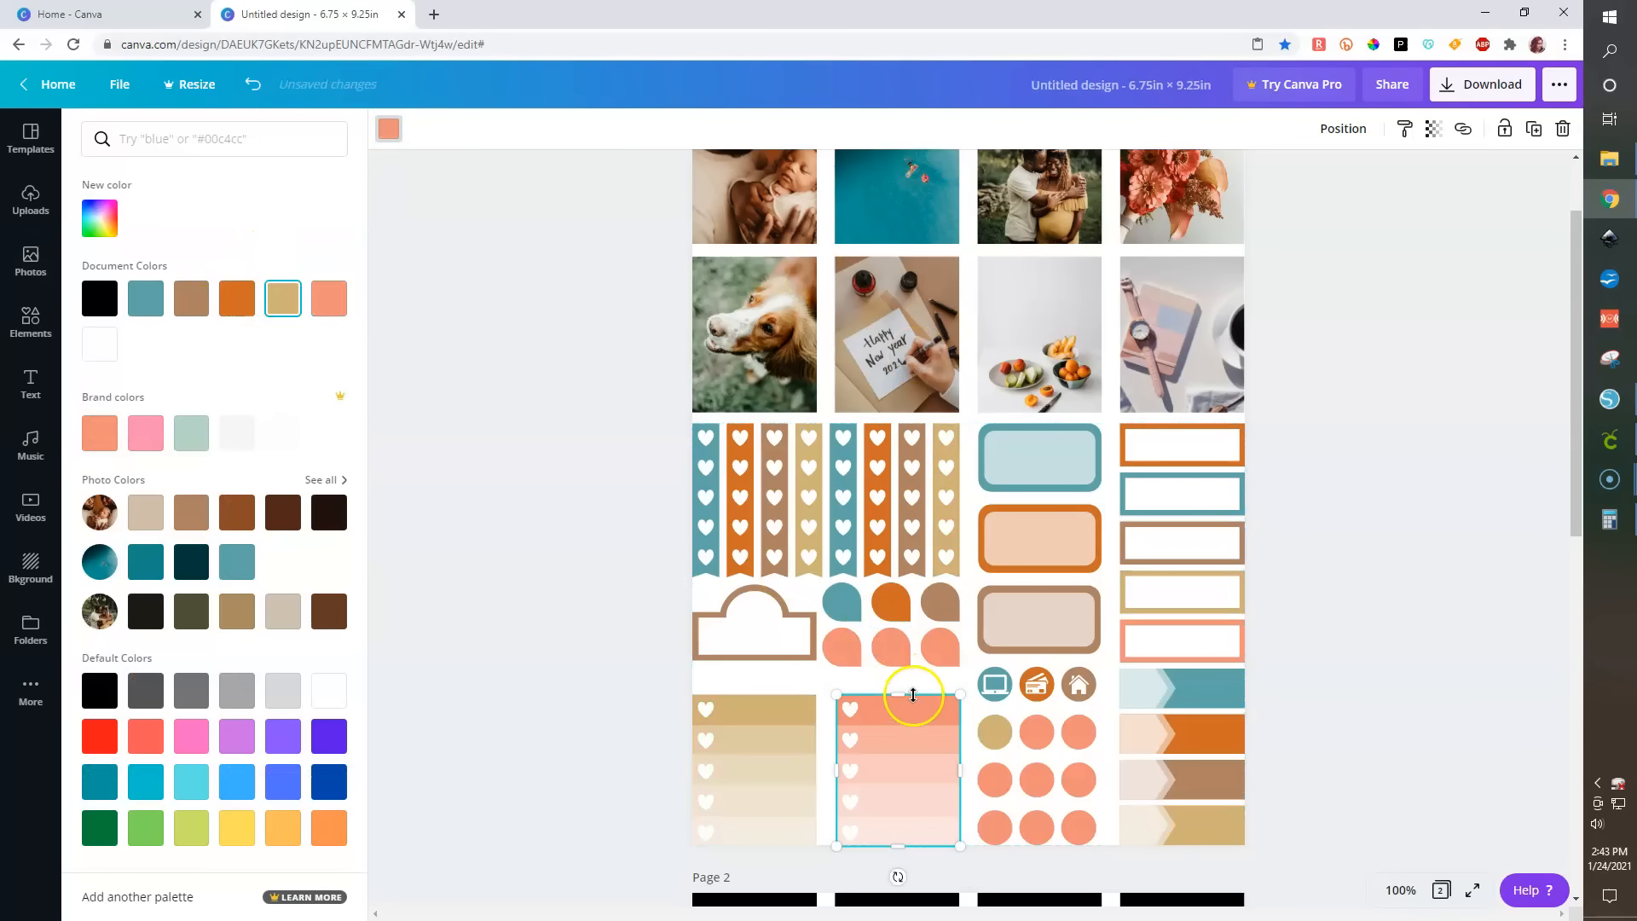
left_click(145, 297)
left_click(567, 730)
- Recolor the lower-left tab shape beneath the teardrop stickers tan
left_click(842, 651)
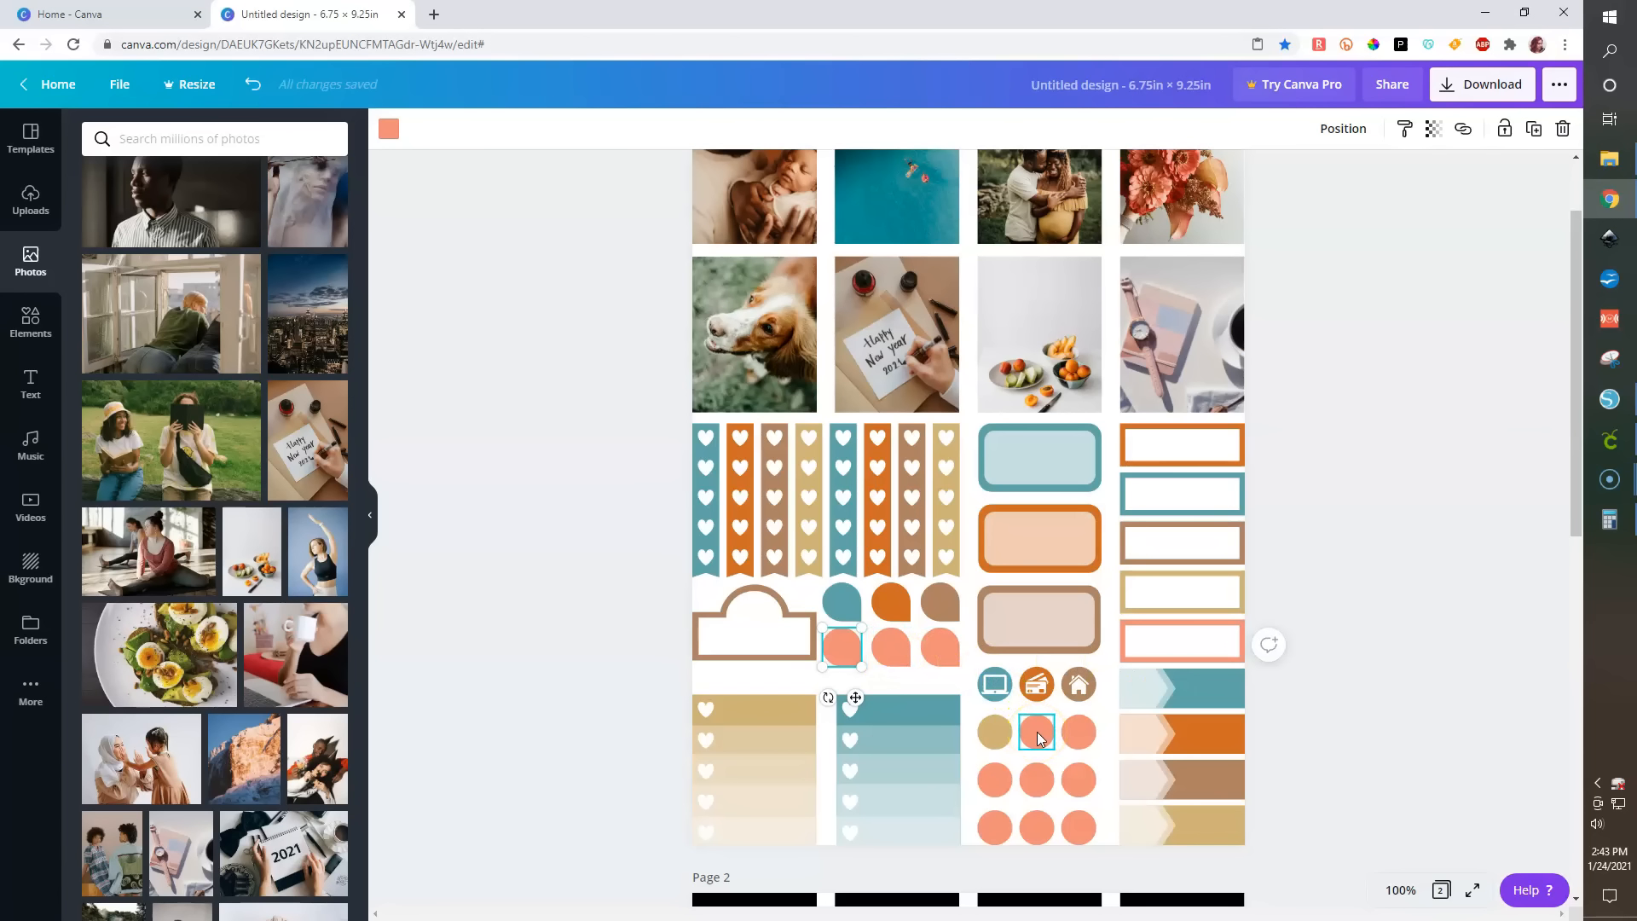
left_click(383, 133)
left_click(277, 300)
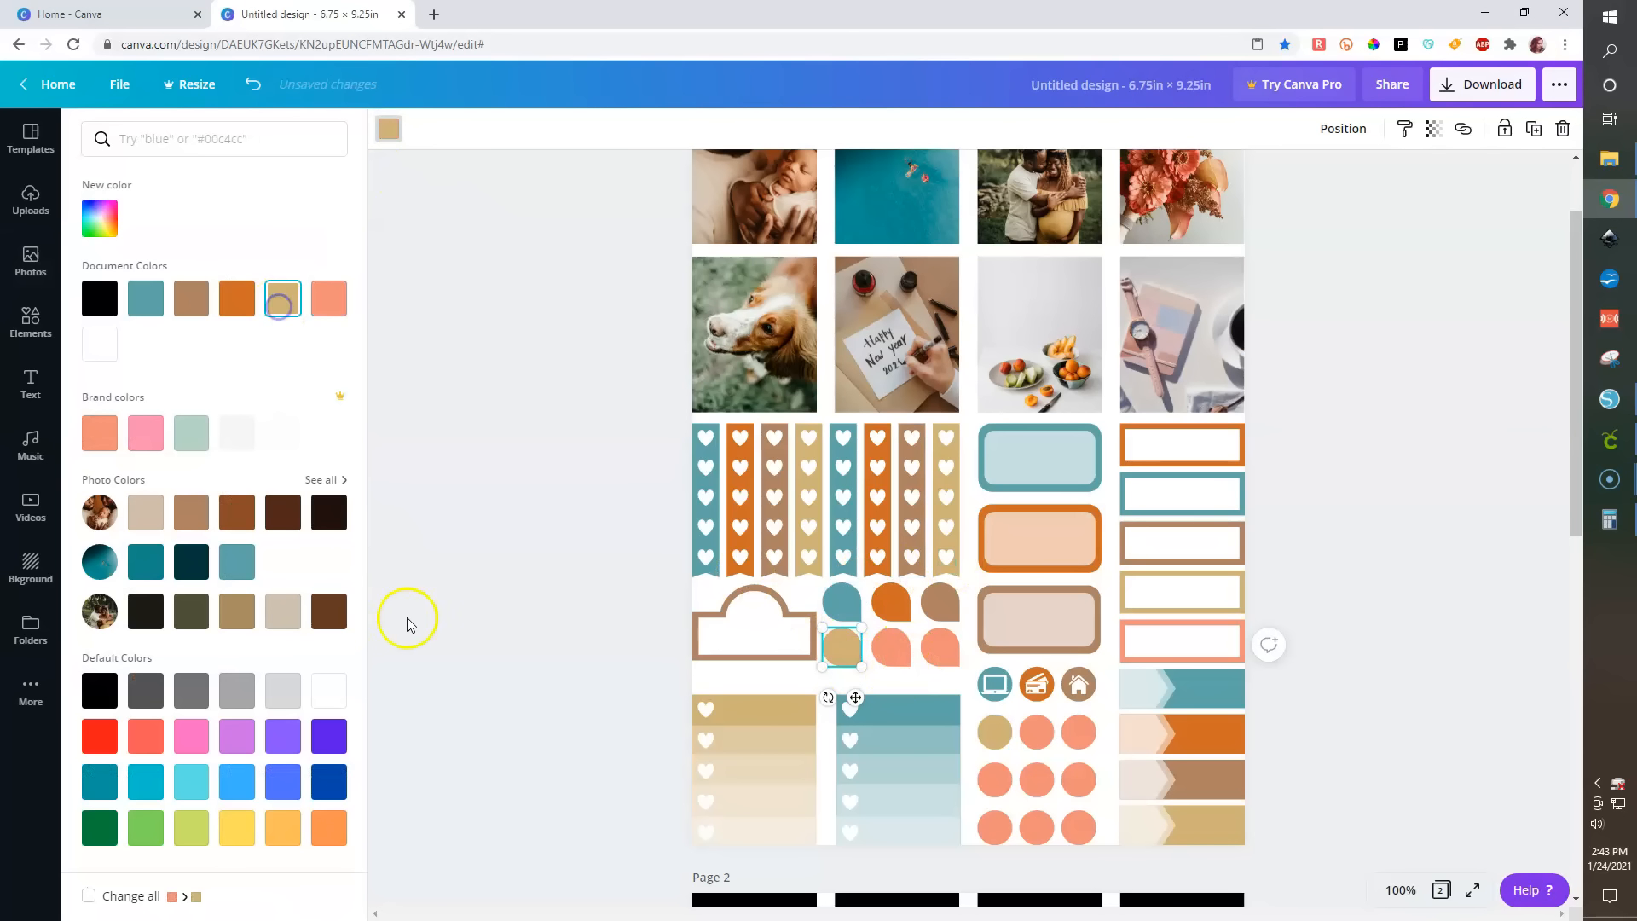
left_click(411, 617)
- Recolor the lower-middle tab shape and the middle circle of the upper circle row teal
left_click(890, 646)
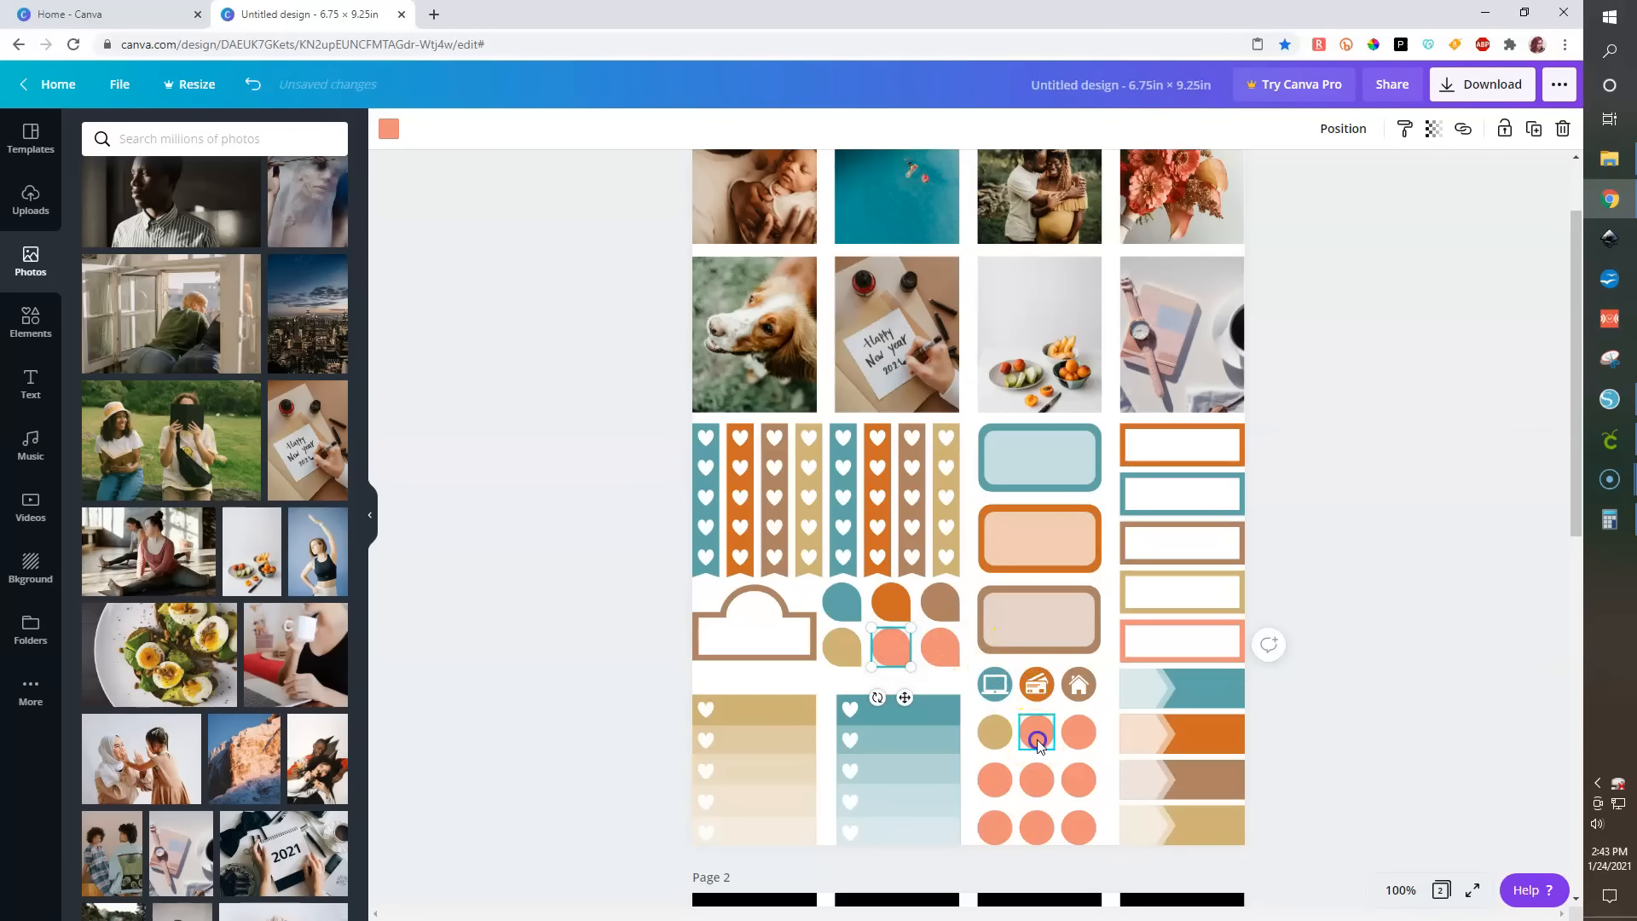
left_click(1037, 742, "shift")
left_click(1072, 776, "shift")
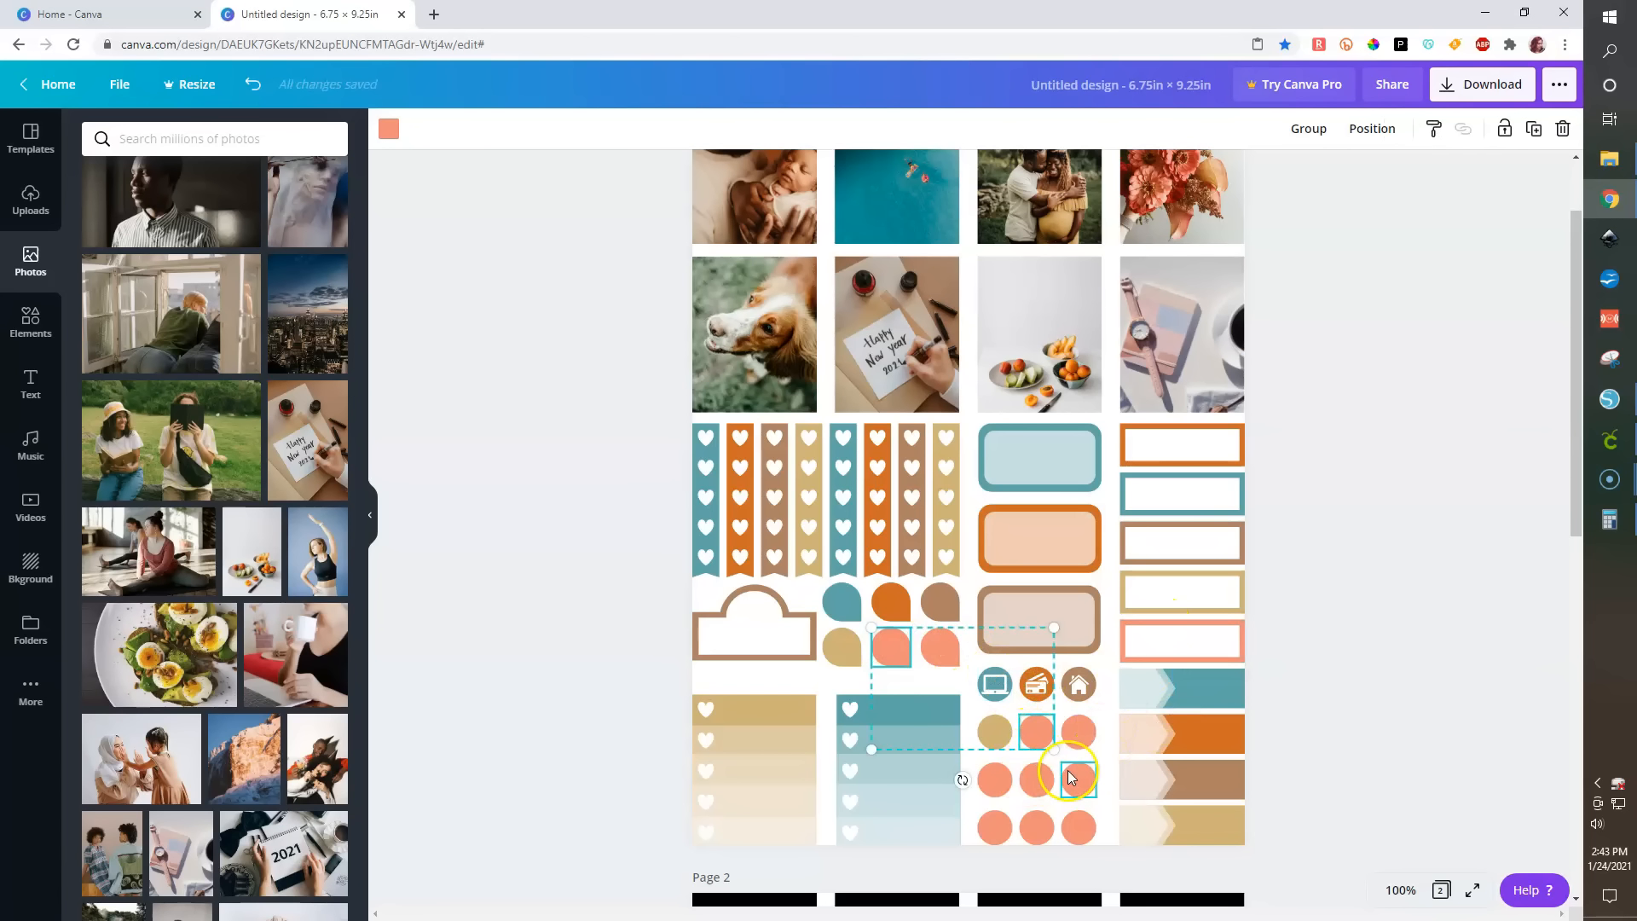
left_click(389, 129)
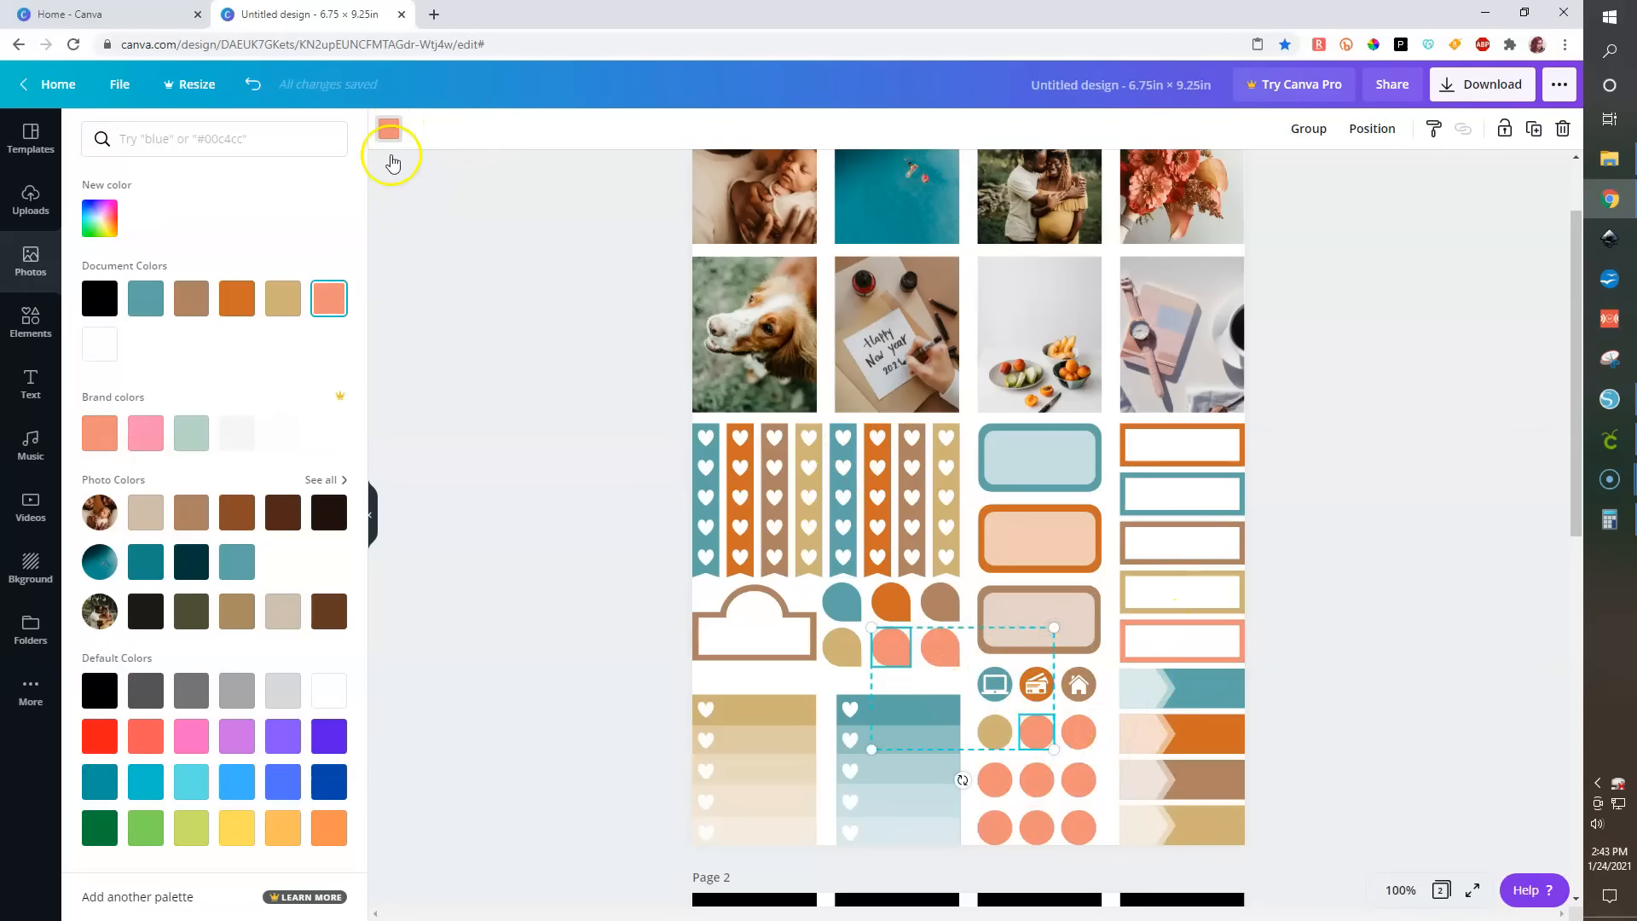
left_click(151, 298)
left_click(536, 645)
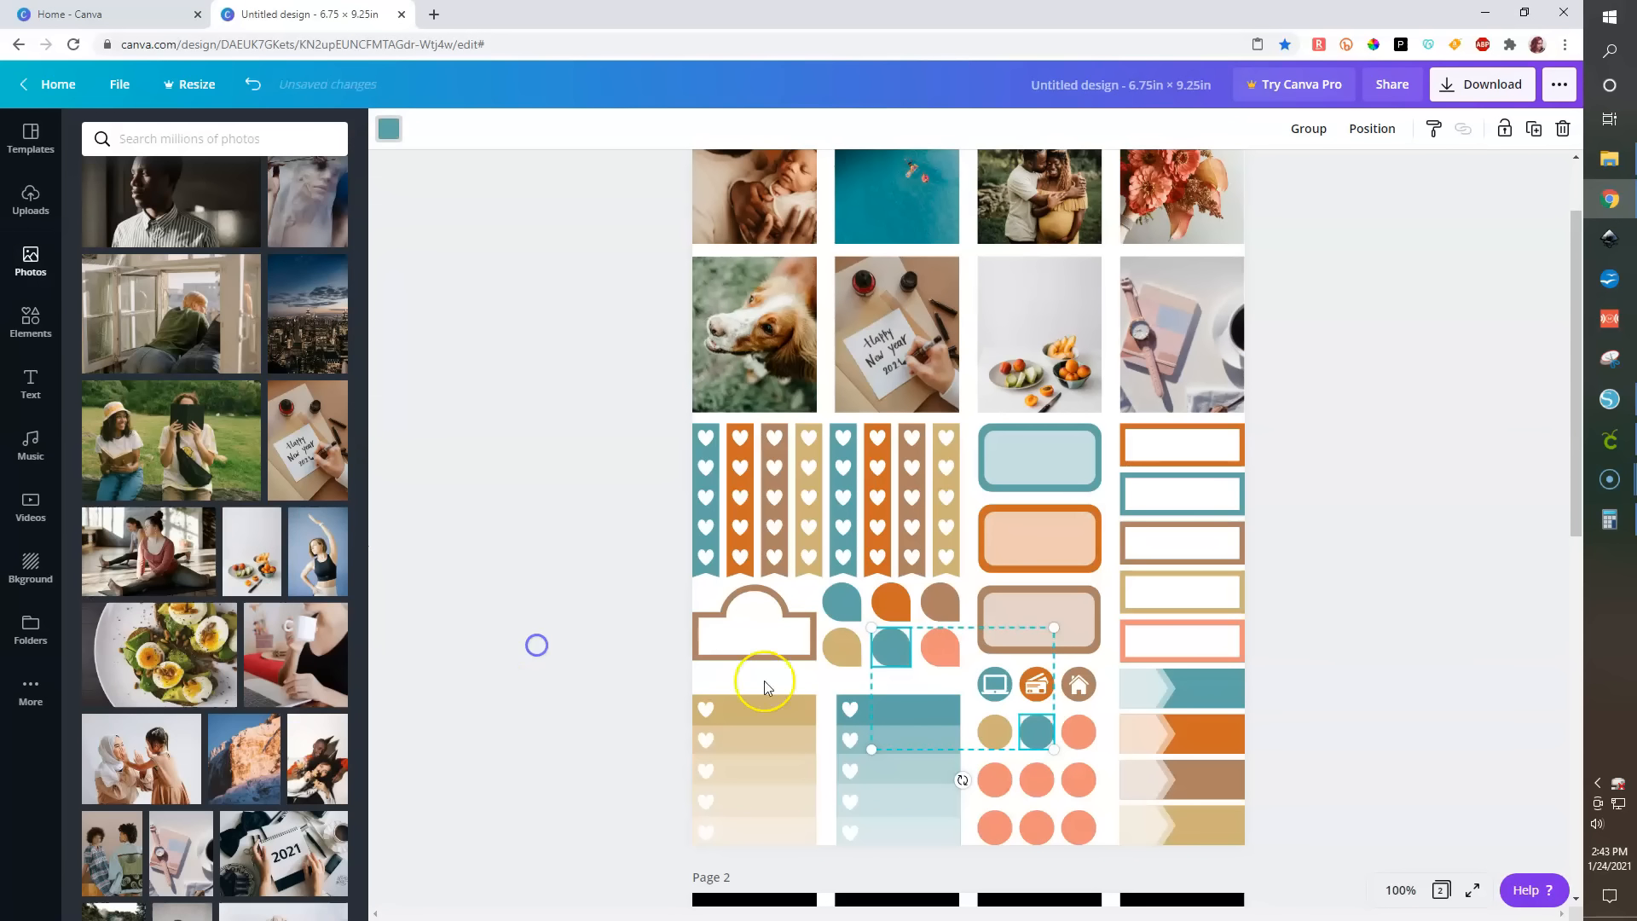
- Recolor the third circle of that row orange, and the next row's circles brown, tan and teal
left_click(1079, 731)
left_click(381, 136)
left_click(236, 299)
left_click(993, 781)
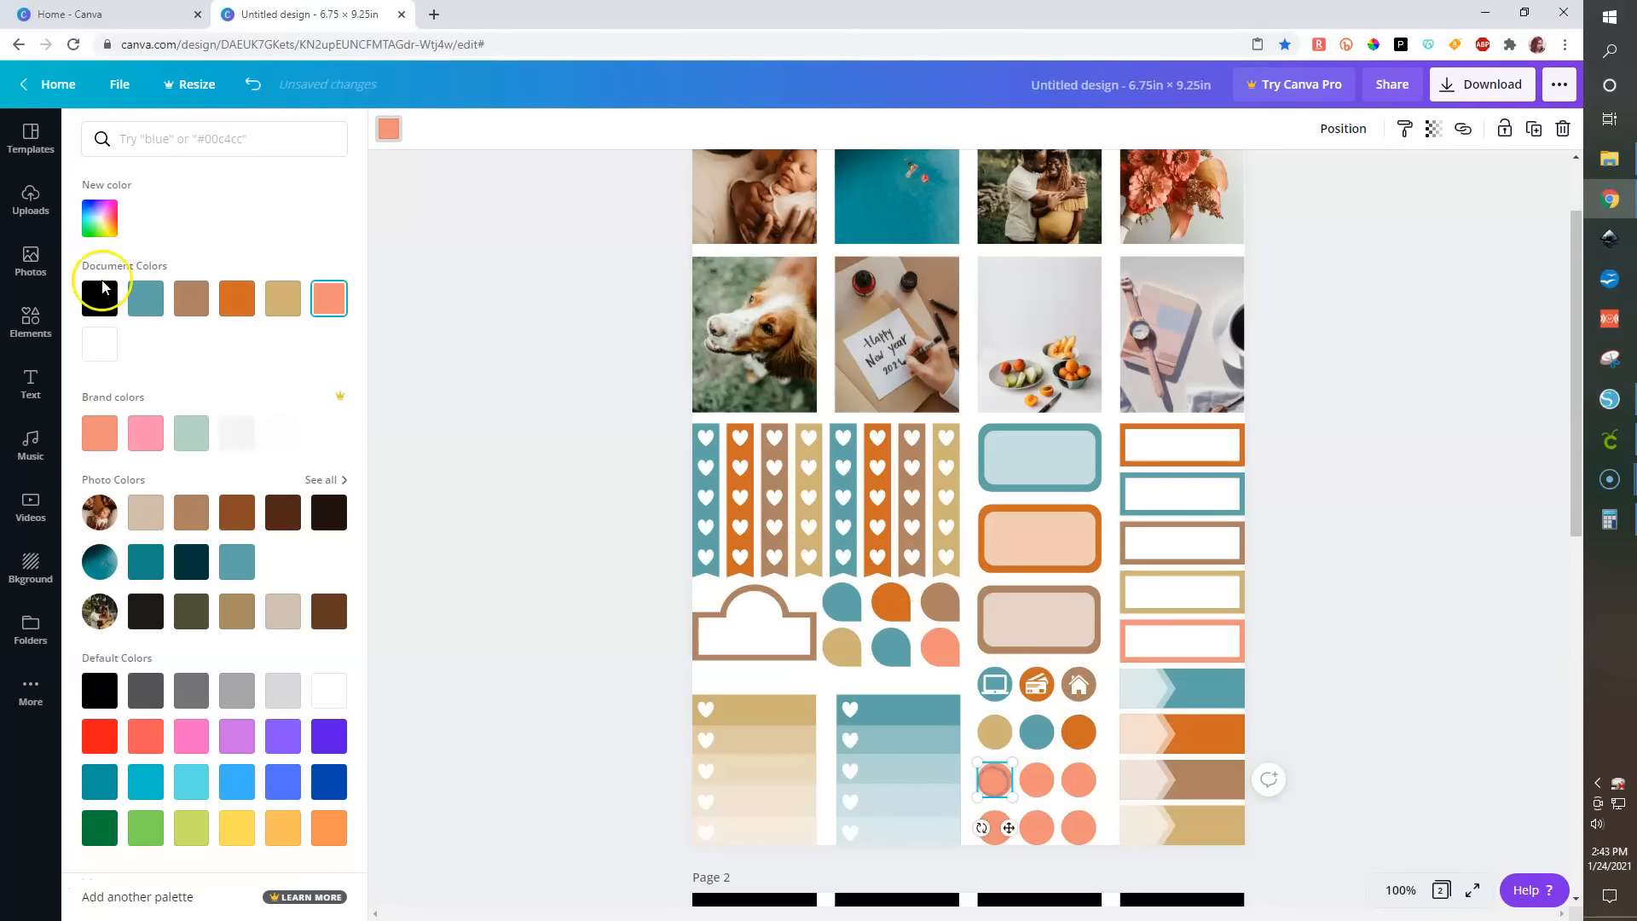
left_click(191, 299)
left_click(1032, 779)
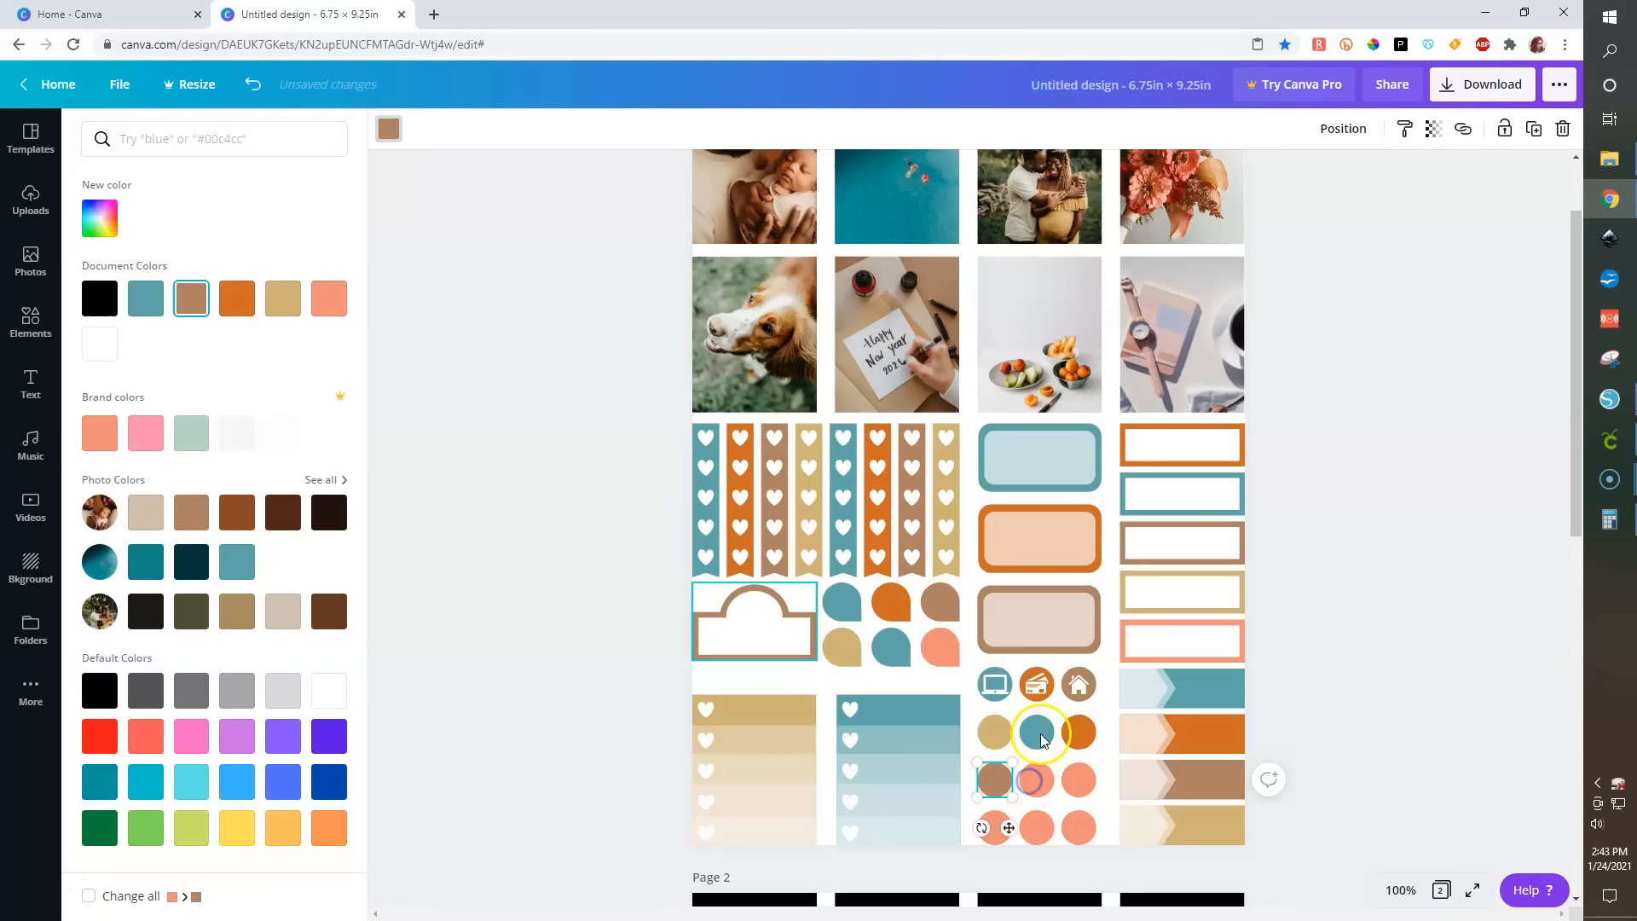
left_click(1078, 779)
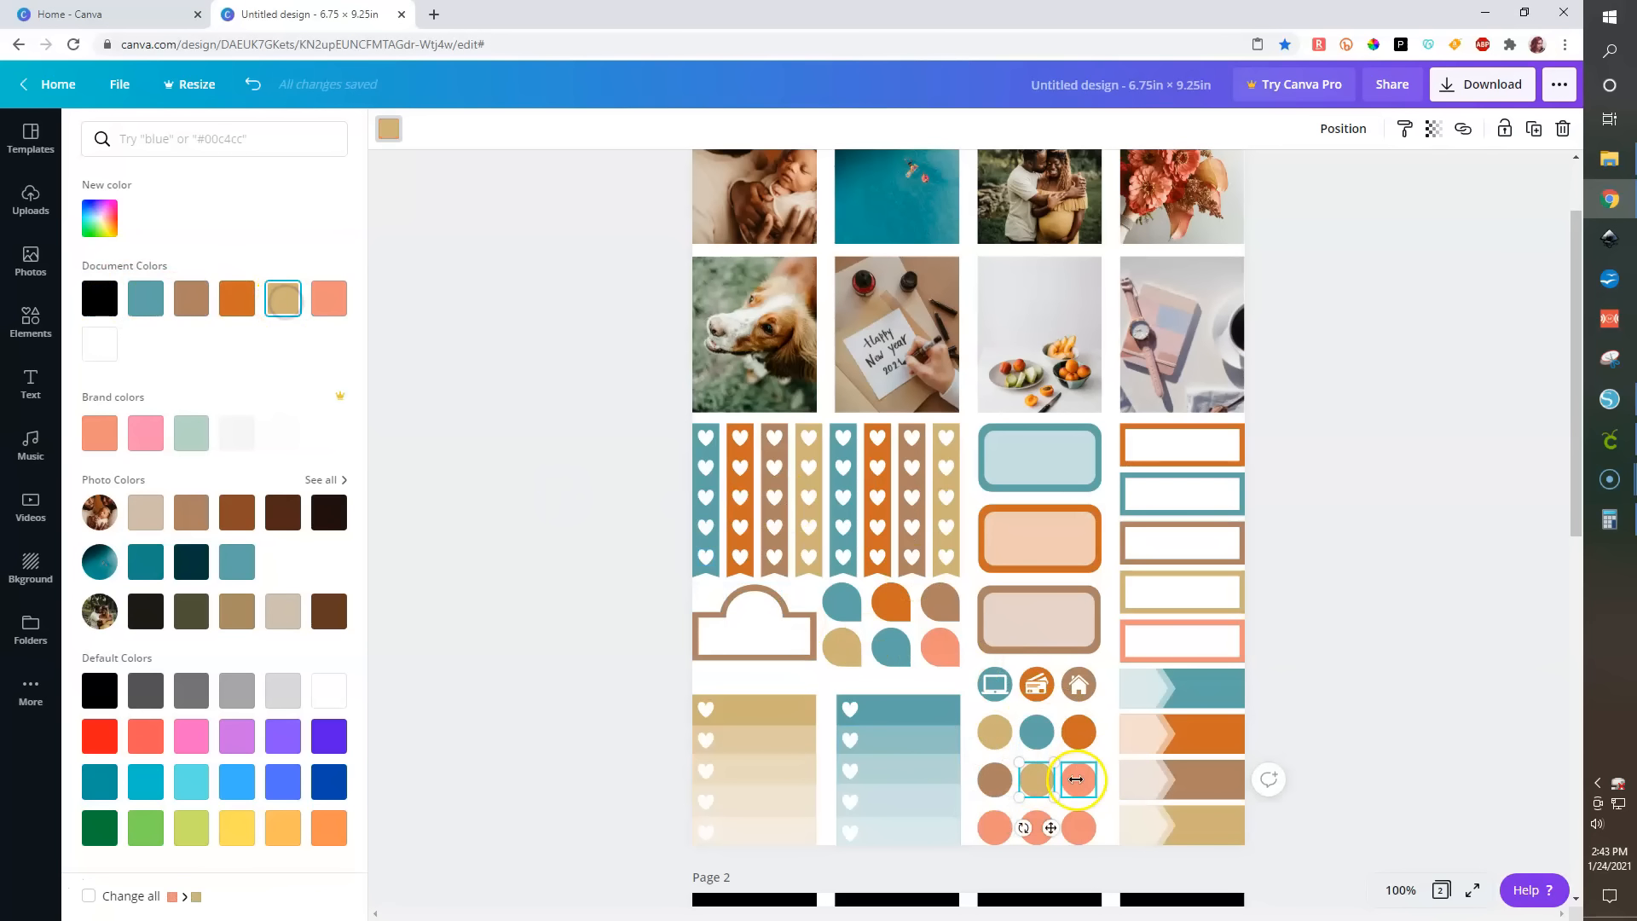
left_click(145, 298)
- Recolor the bottom row of circles orange, brown and tan
left_click(994, 827)
left_click(221, 300)
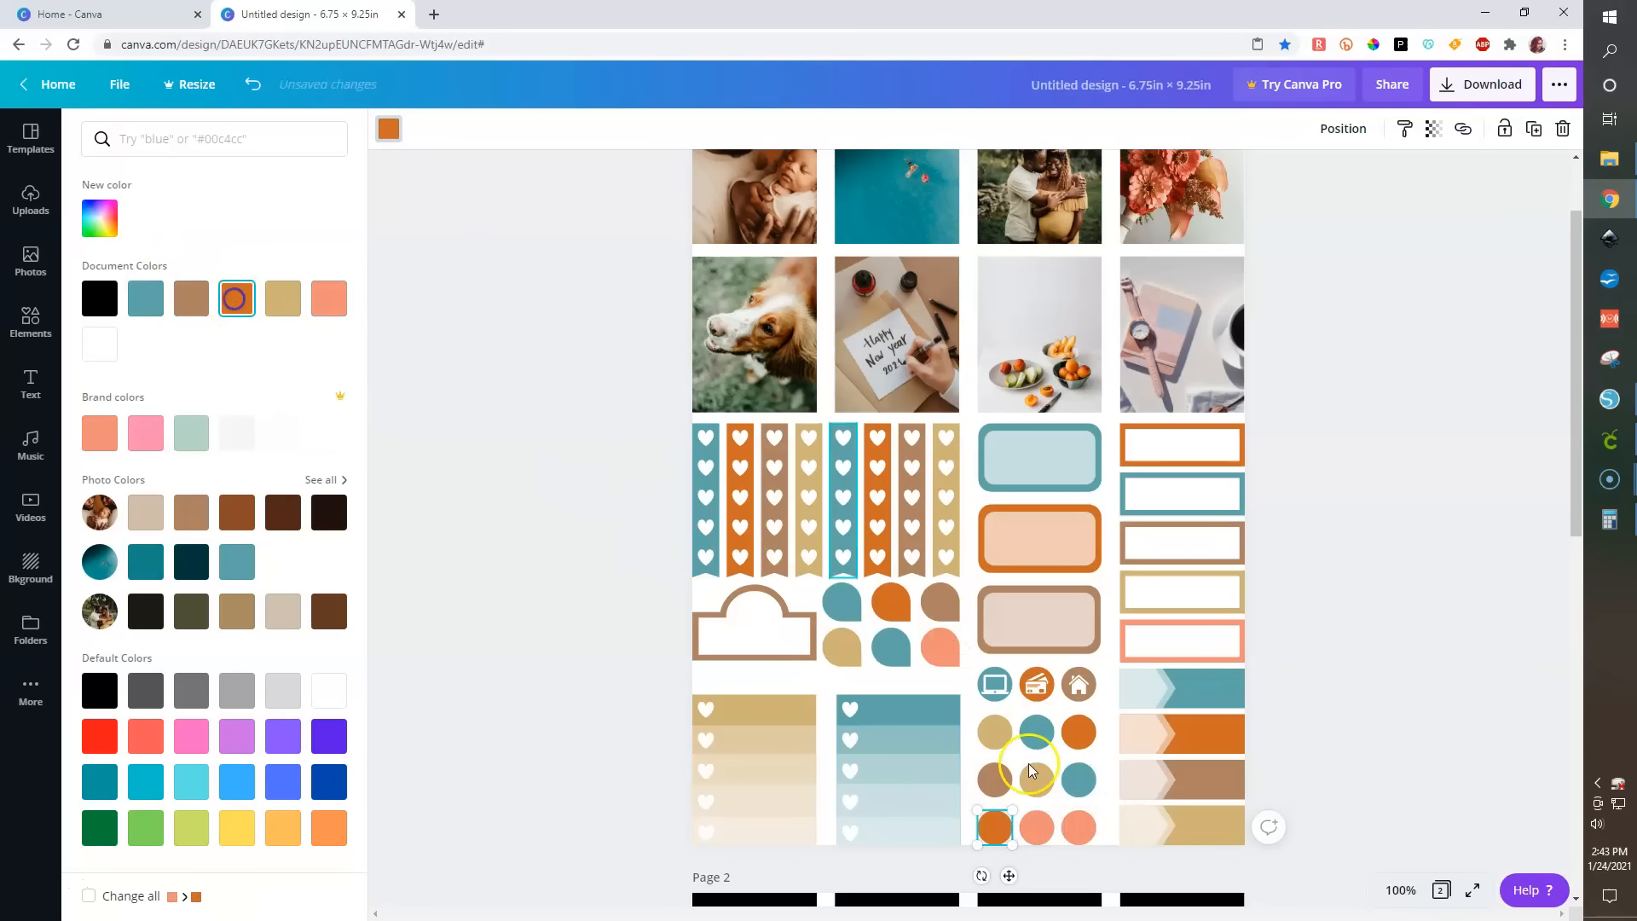
left_click(1045, 832)
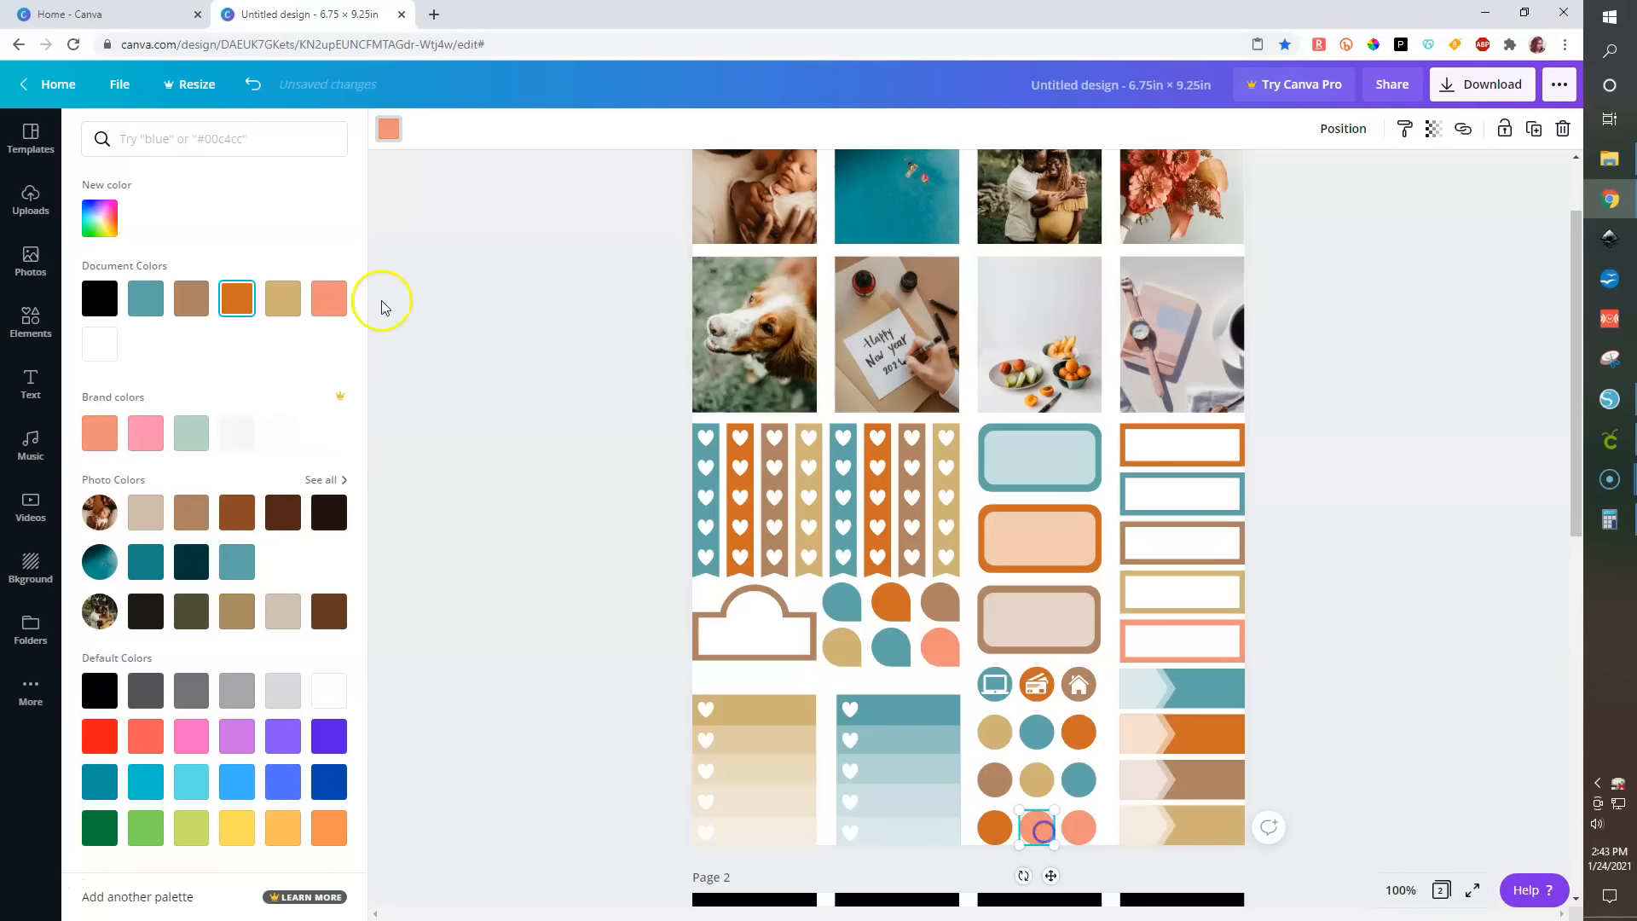
left_click(191, 298)
left_click(1080, 827)
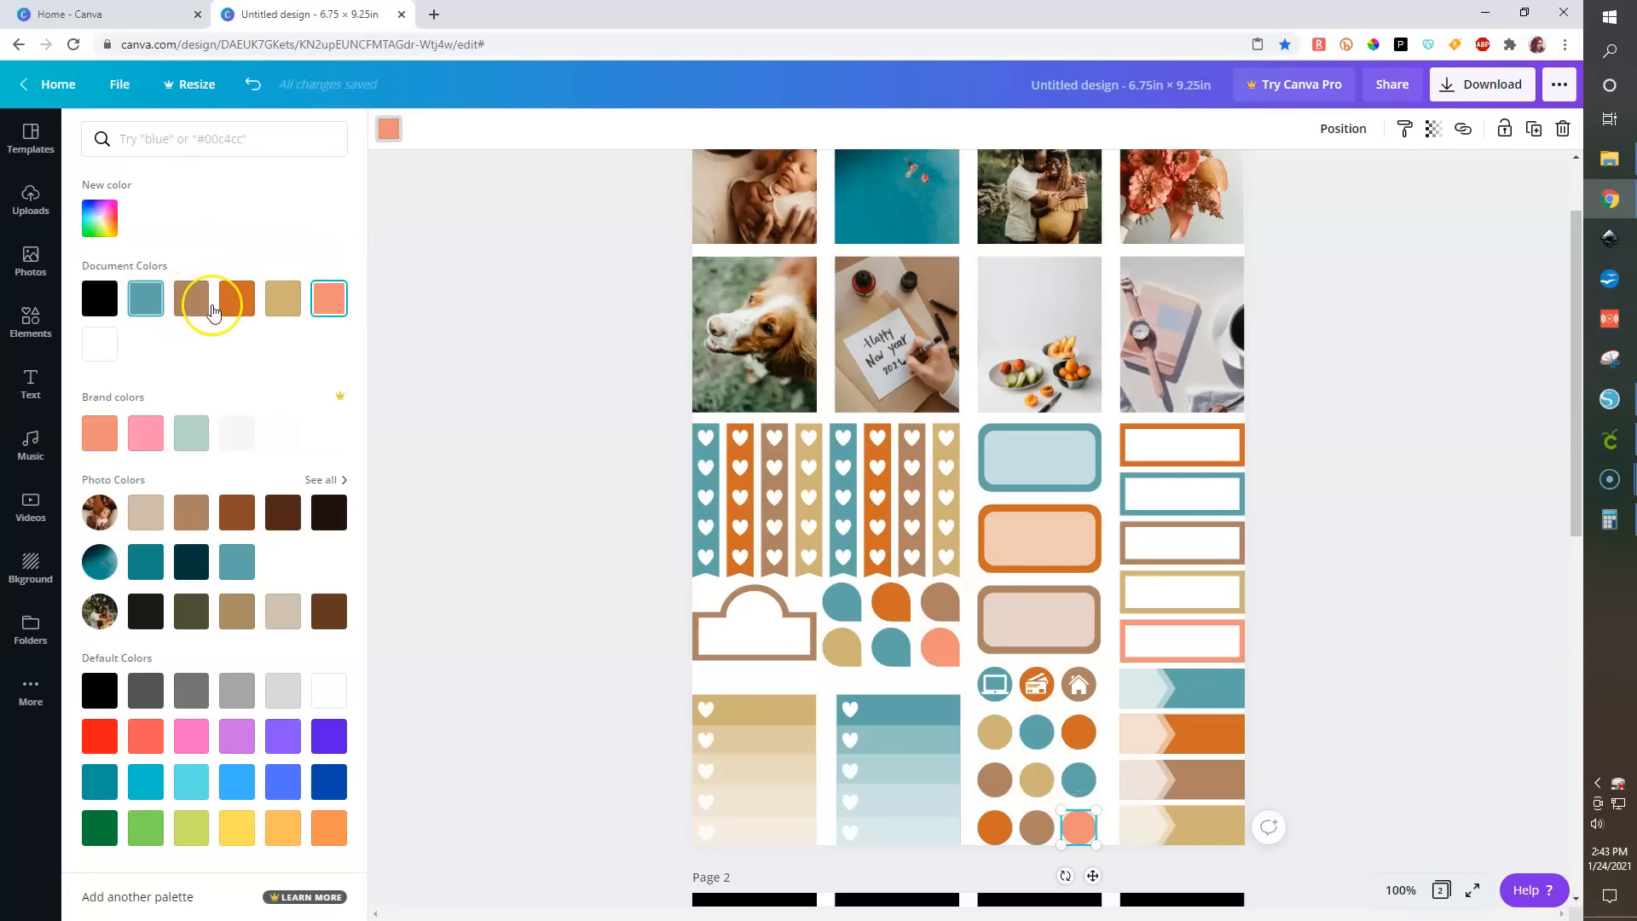
left_click(282, 300)
left_click(1364, 607)
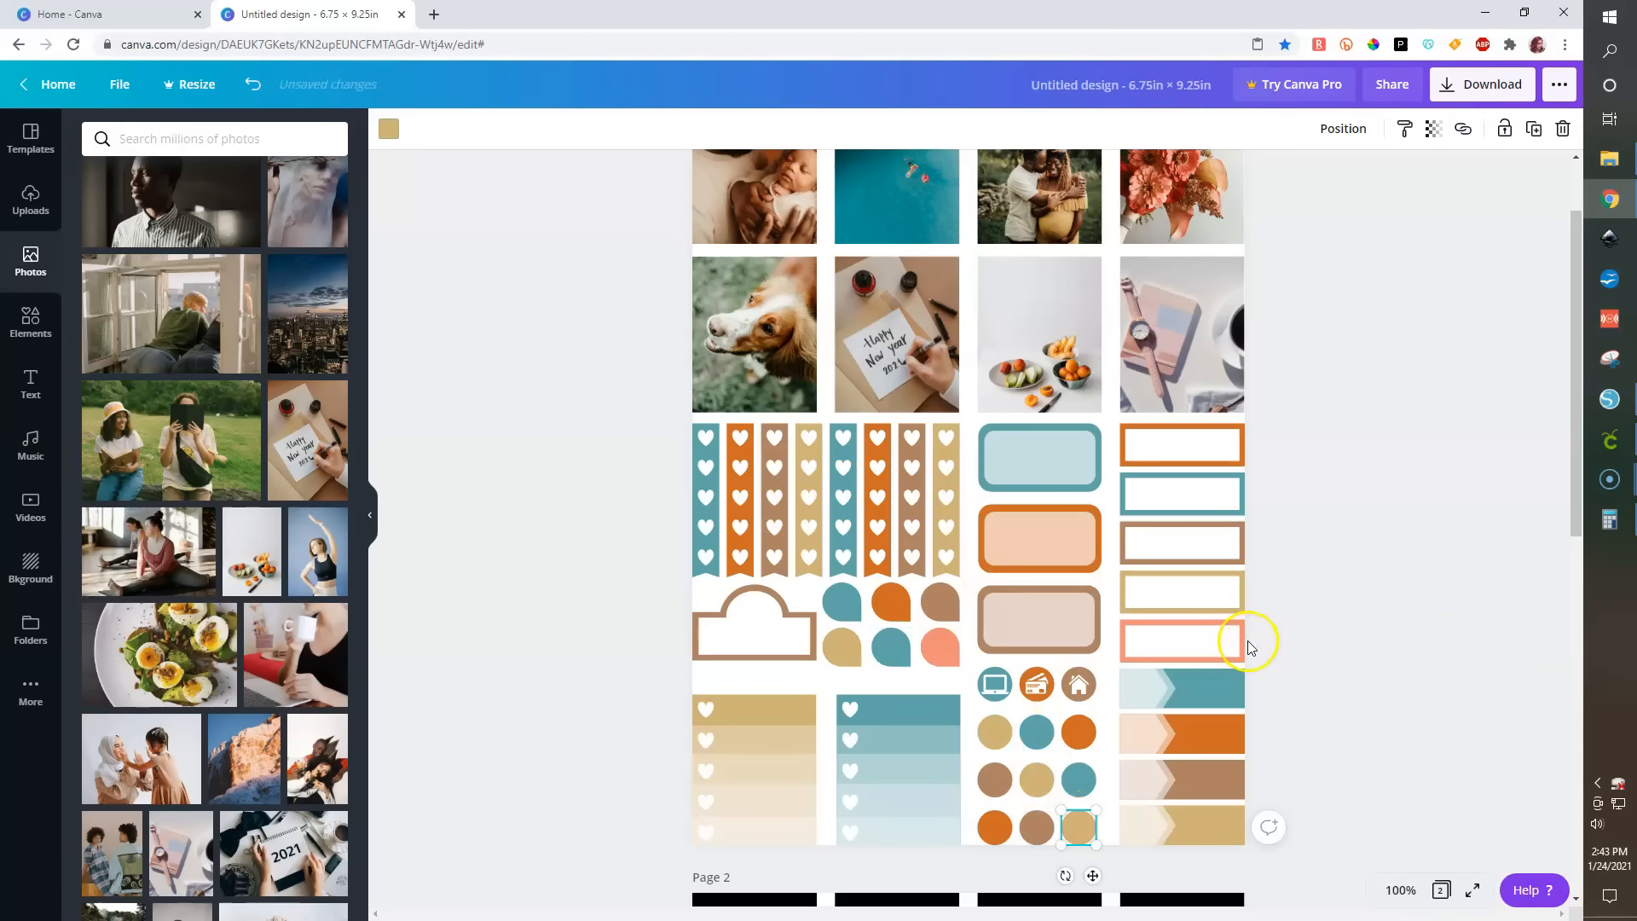
- Recolor the bottom rectangle label's outline brown
left_click(1241, 641)
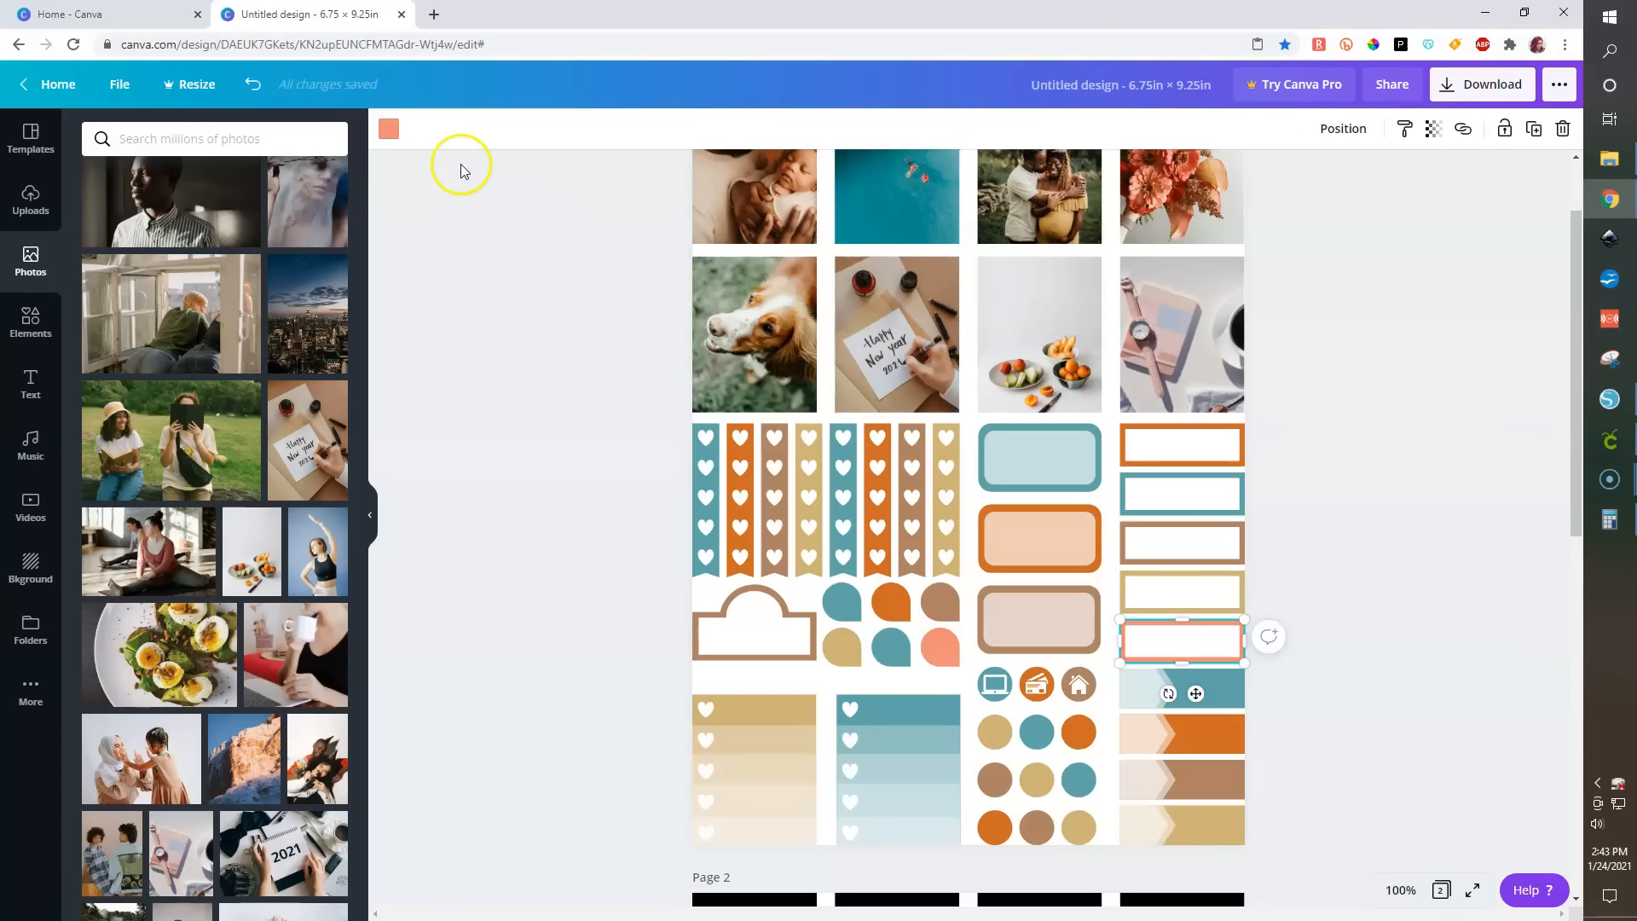
left_click(388, 129)
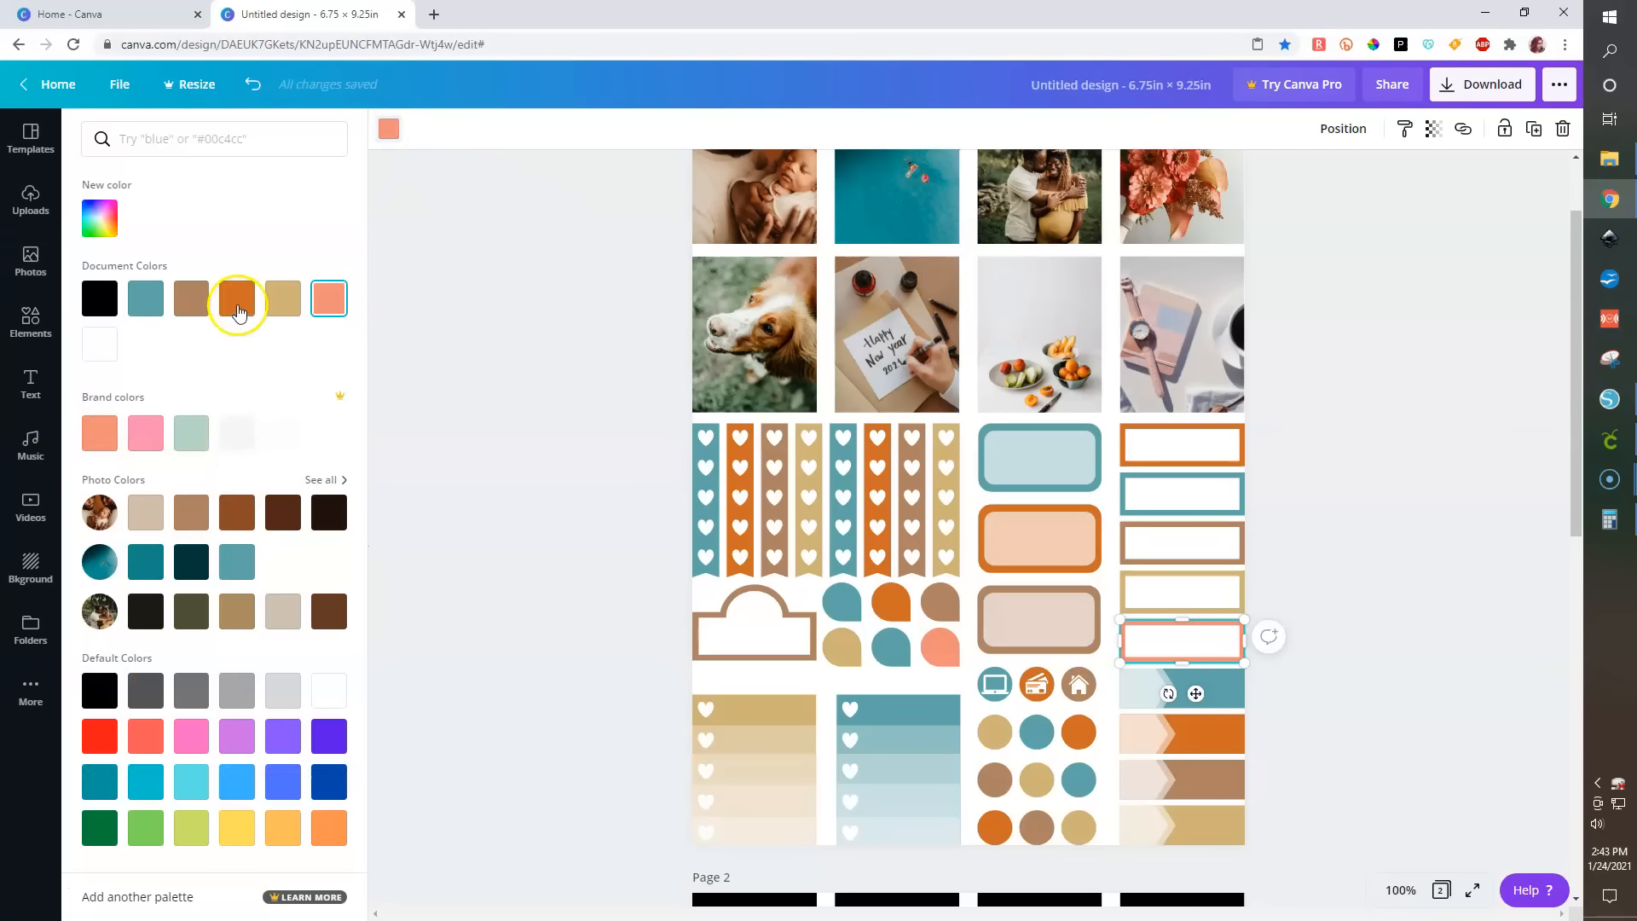
left_click(191, 298)
left_click(1421, 487)
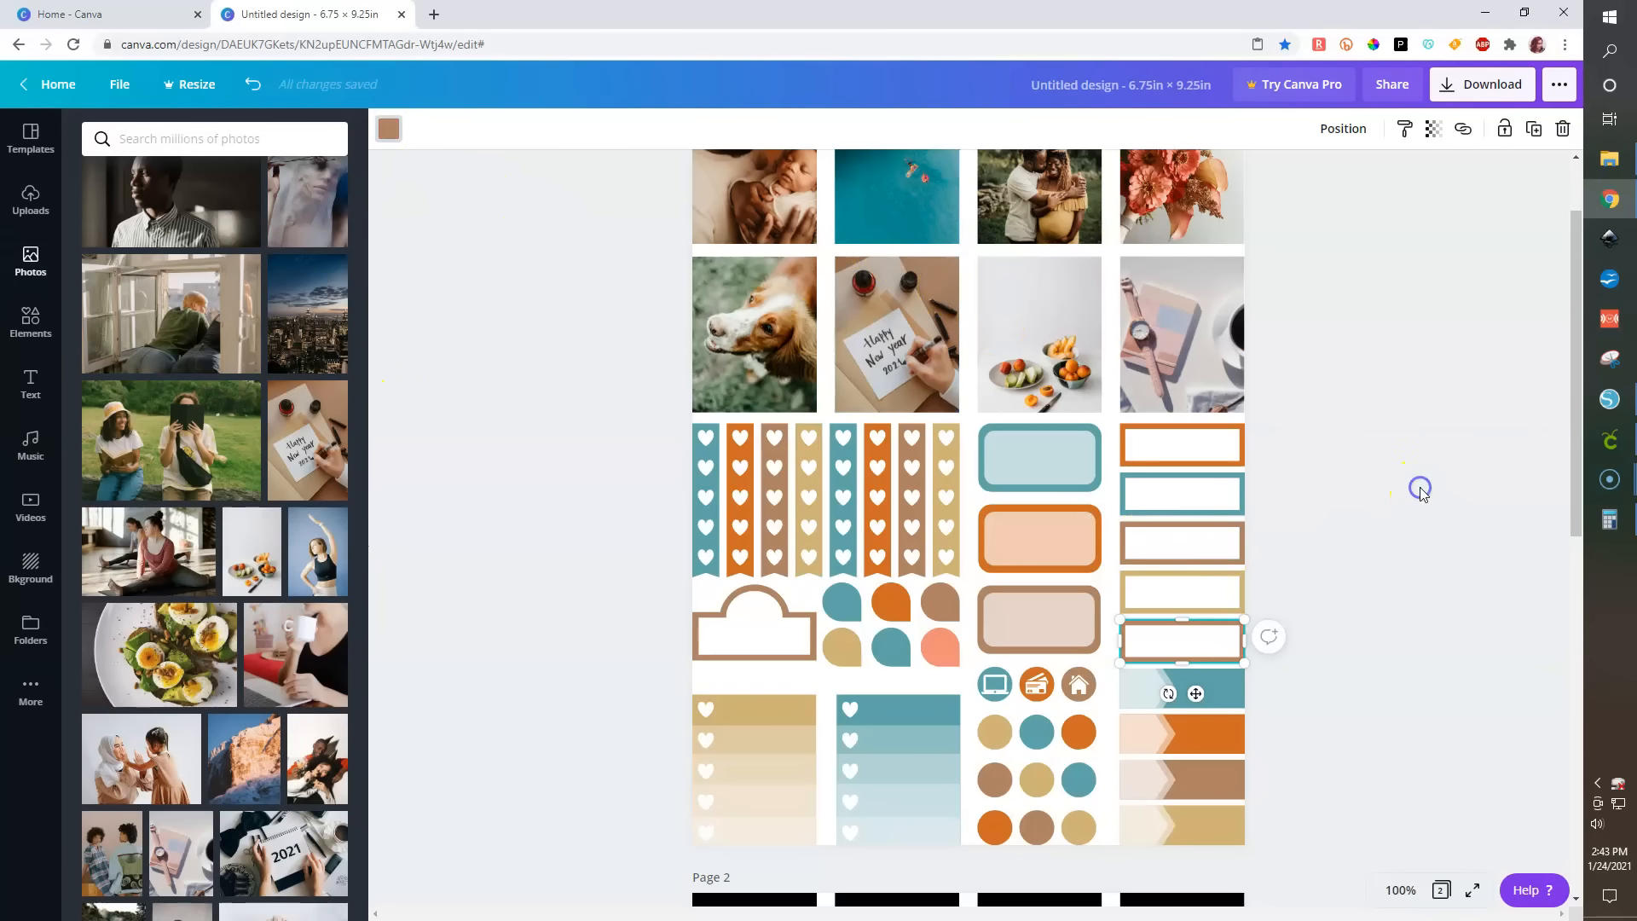
- Recolor the lower-right tab shape orange
left_click(1398, 890)
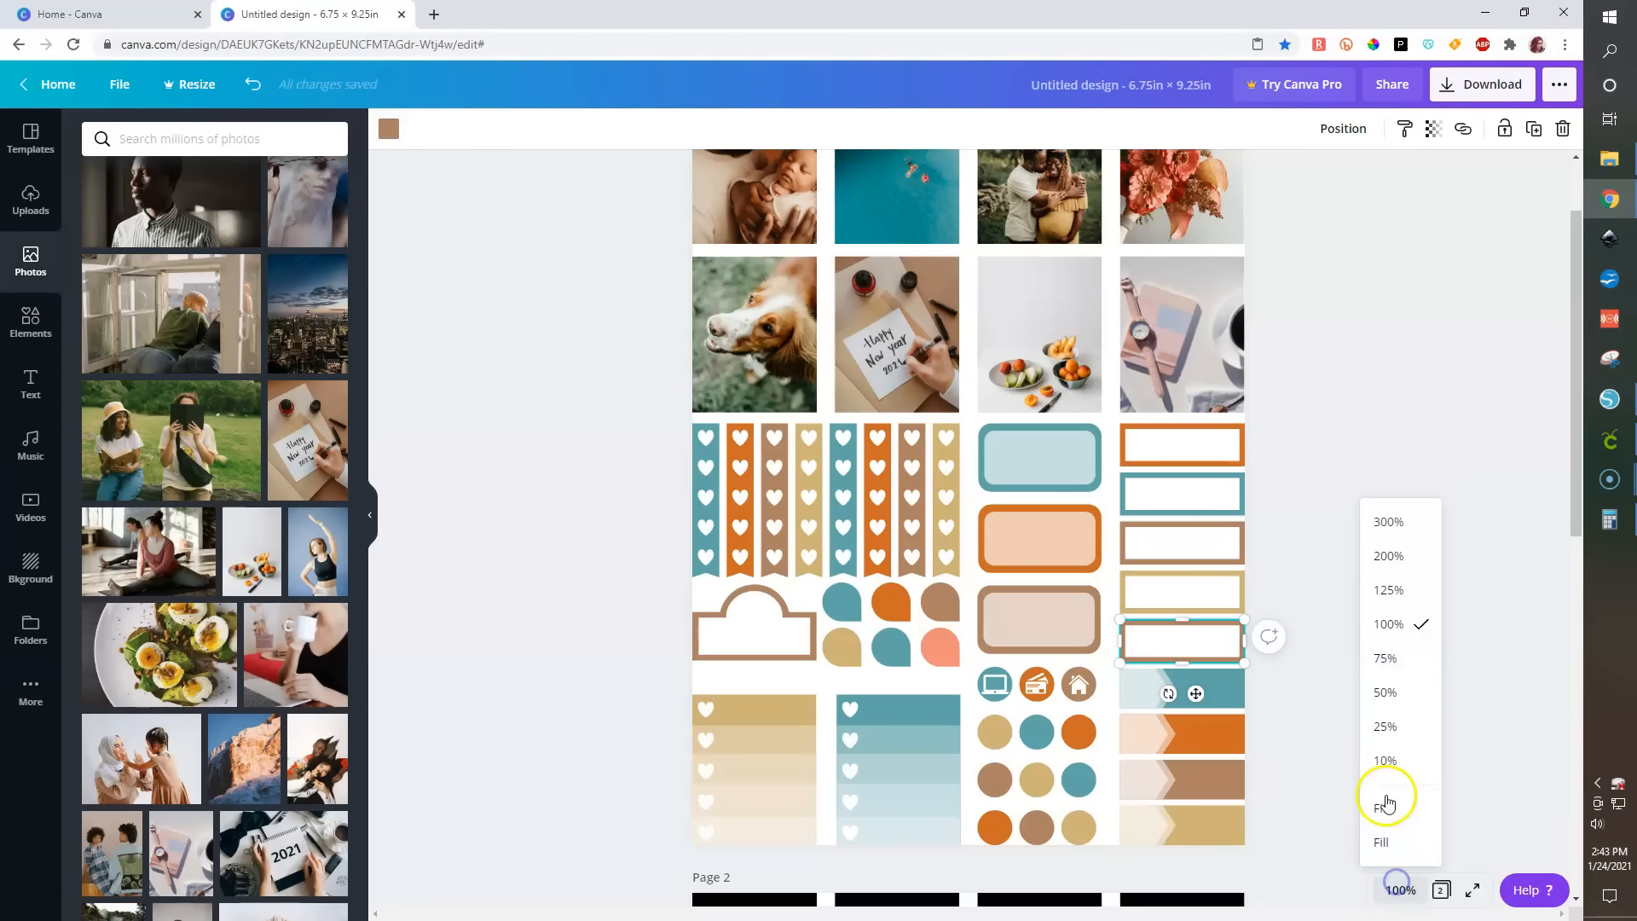
left_click(1390, 671)
left_click(1285, 603)
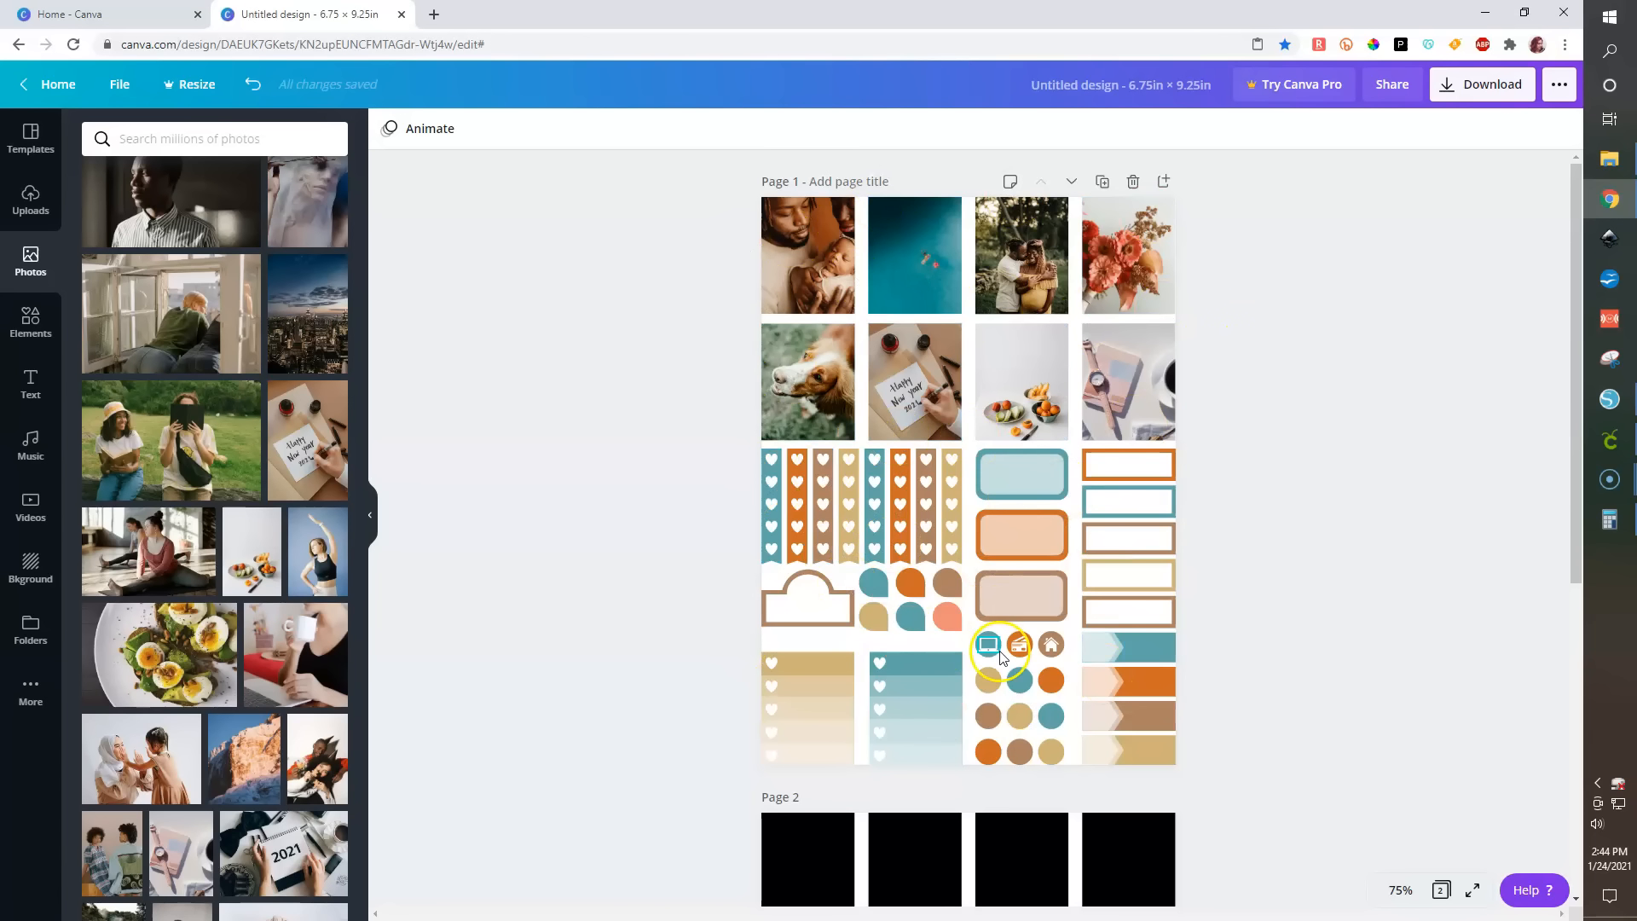
left_click(946, 615)
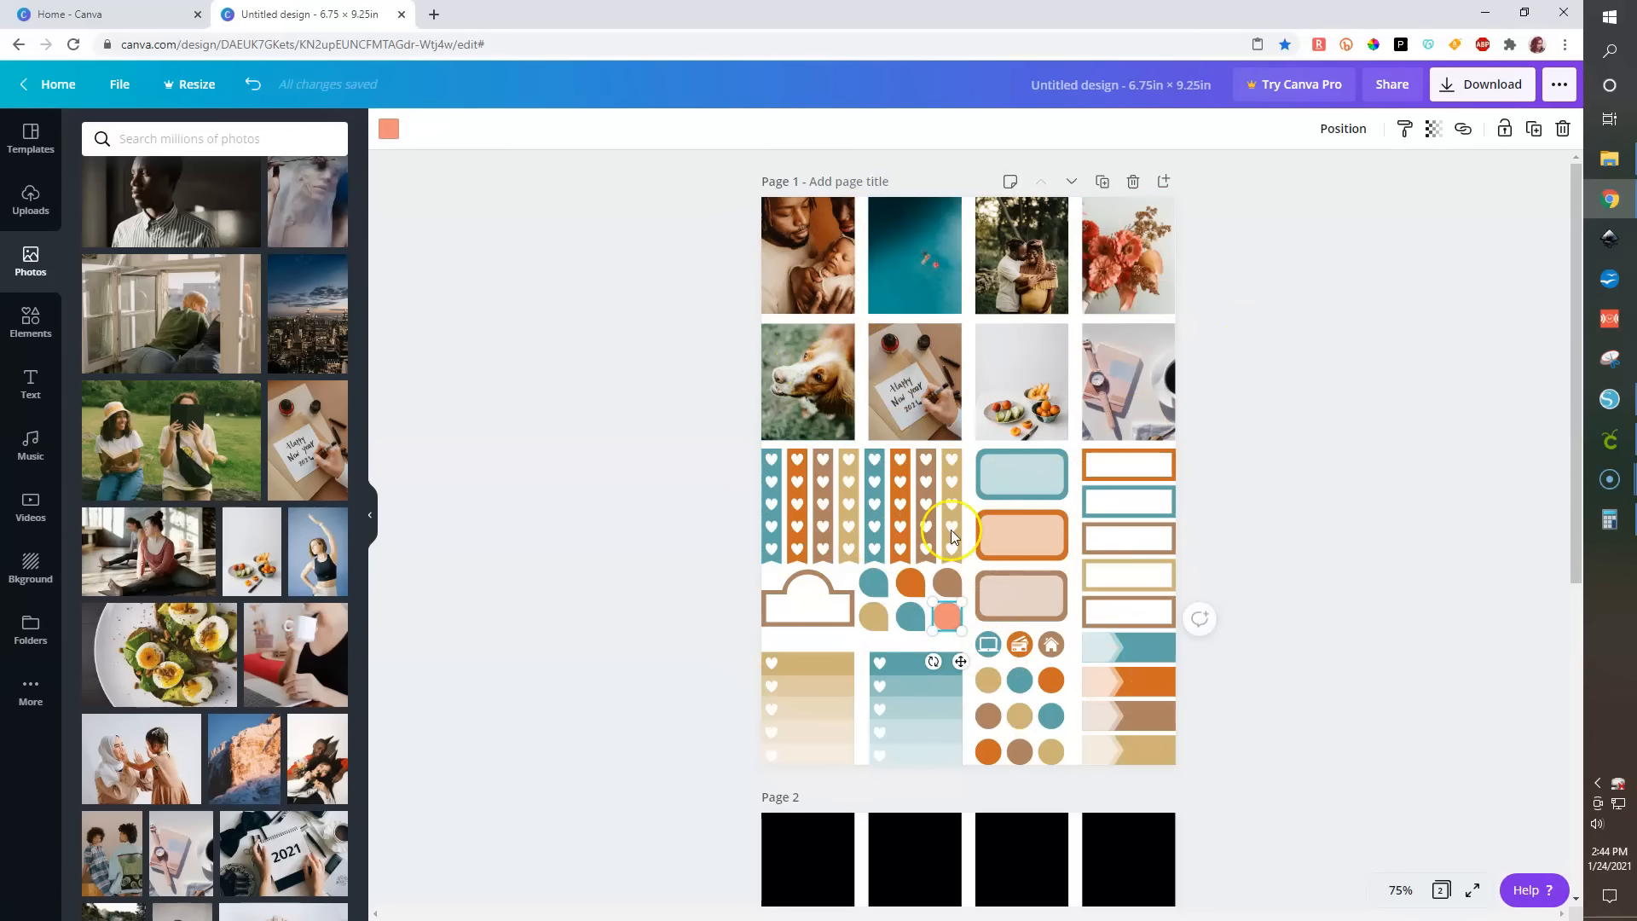
left_click(389, 129)
left_click(250, 309)
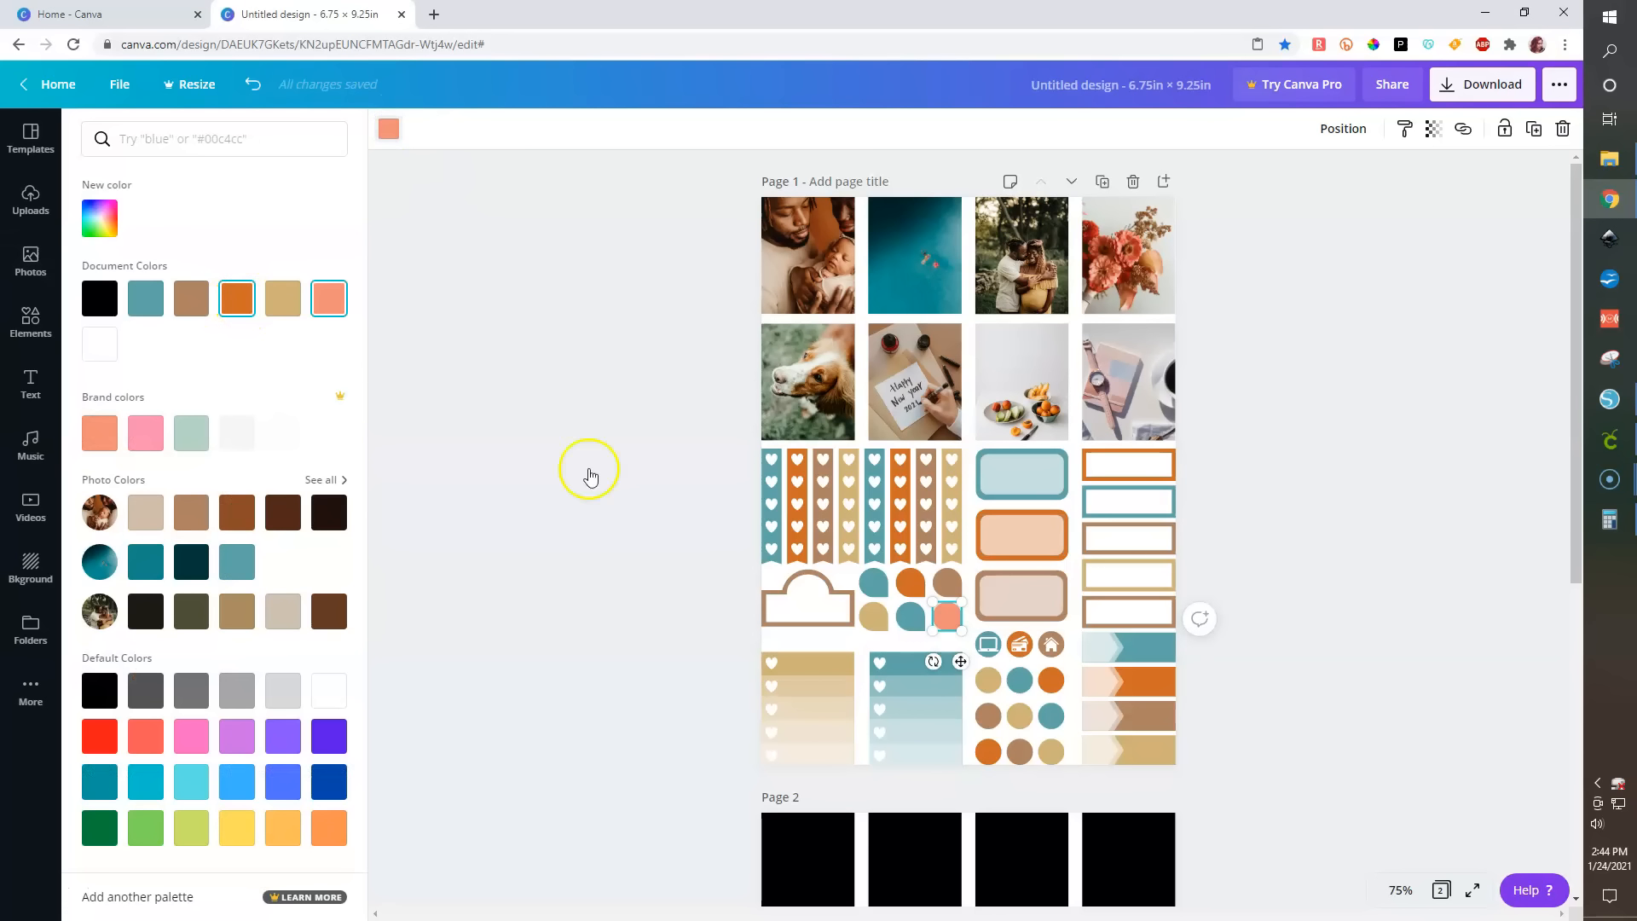
left_click(663, 557)
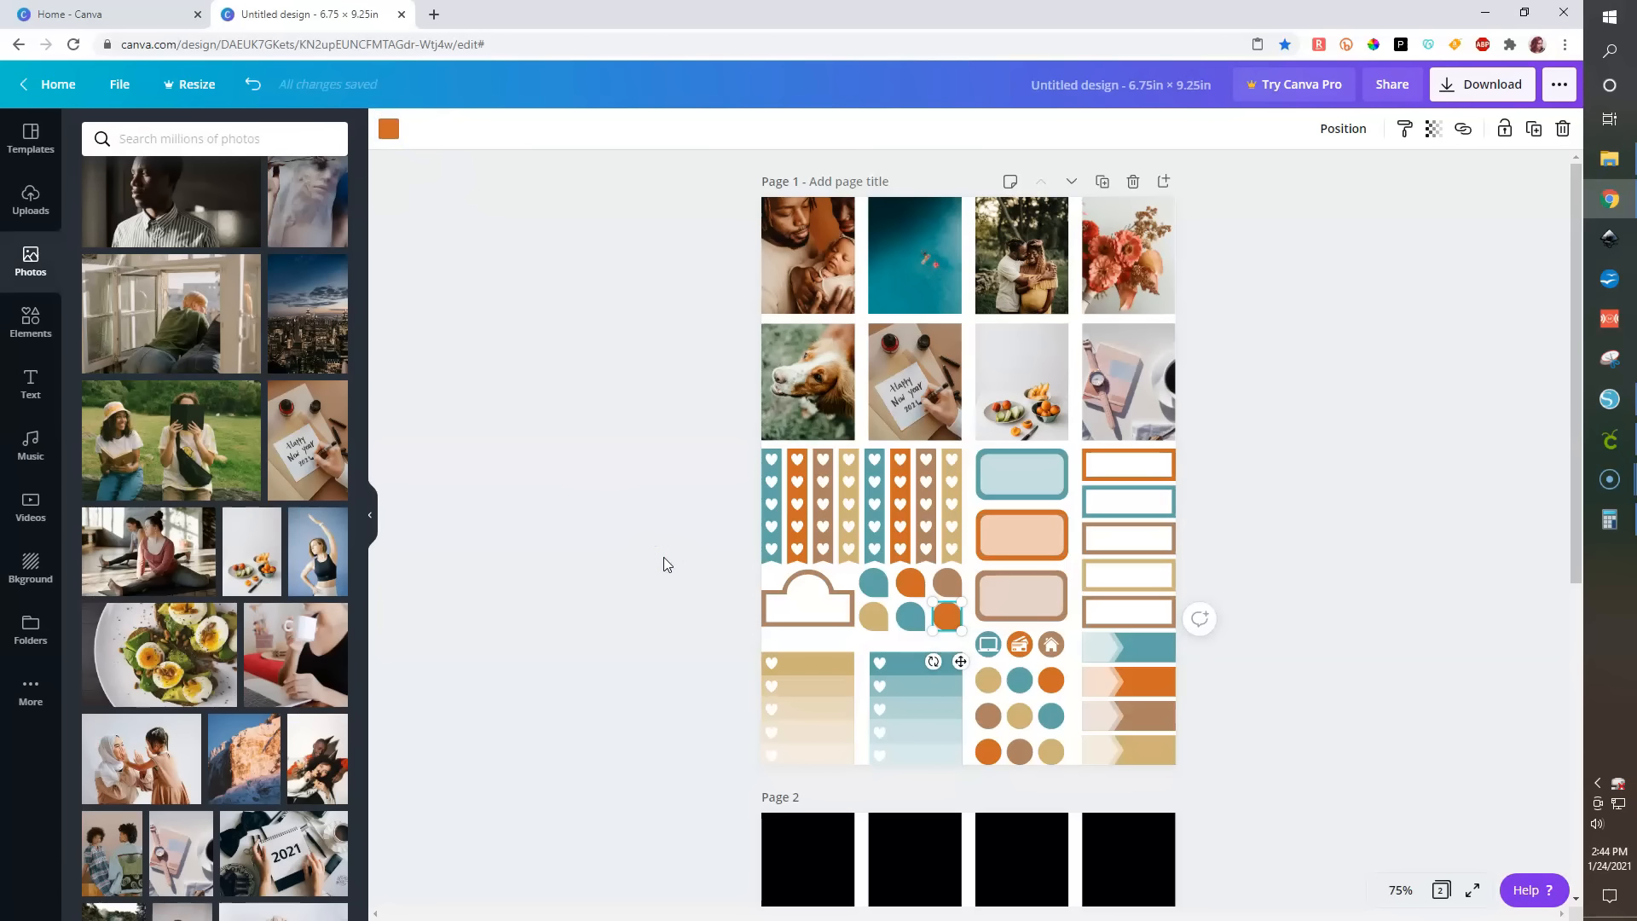
left_click(664, 558)
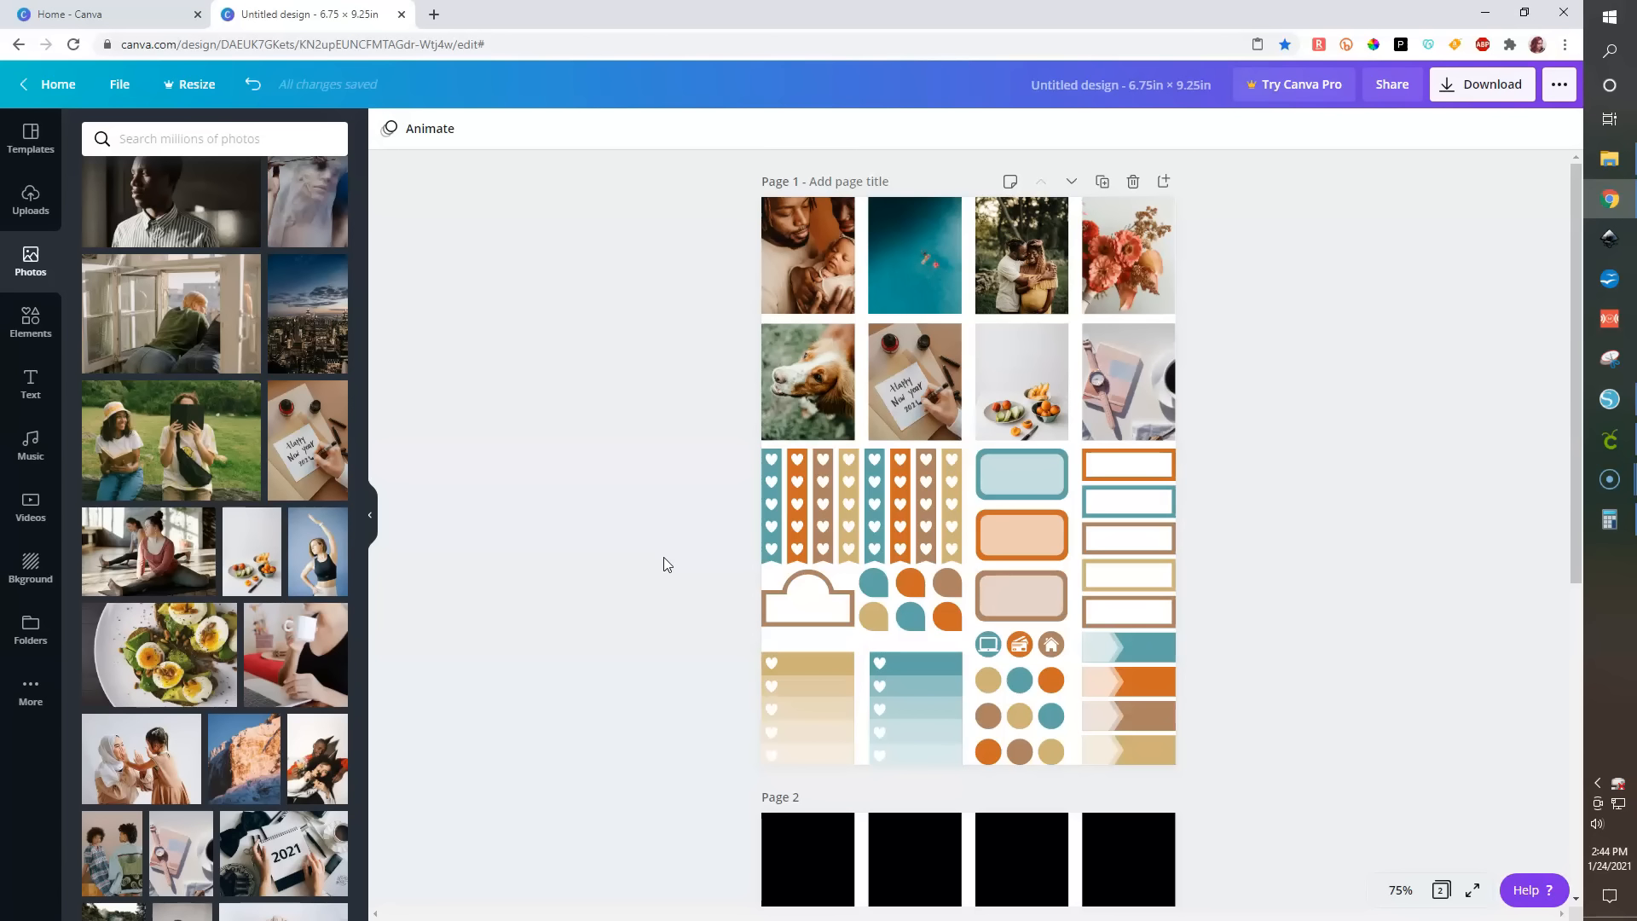
- Download all pages of the design as PNG and close the confirmation
left_click(1510, 89)
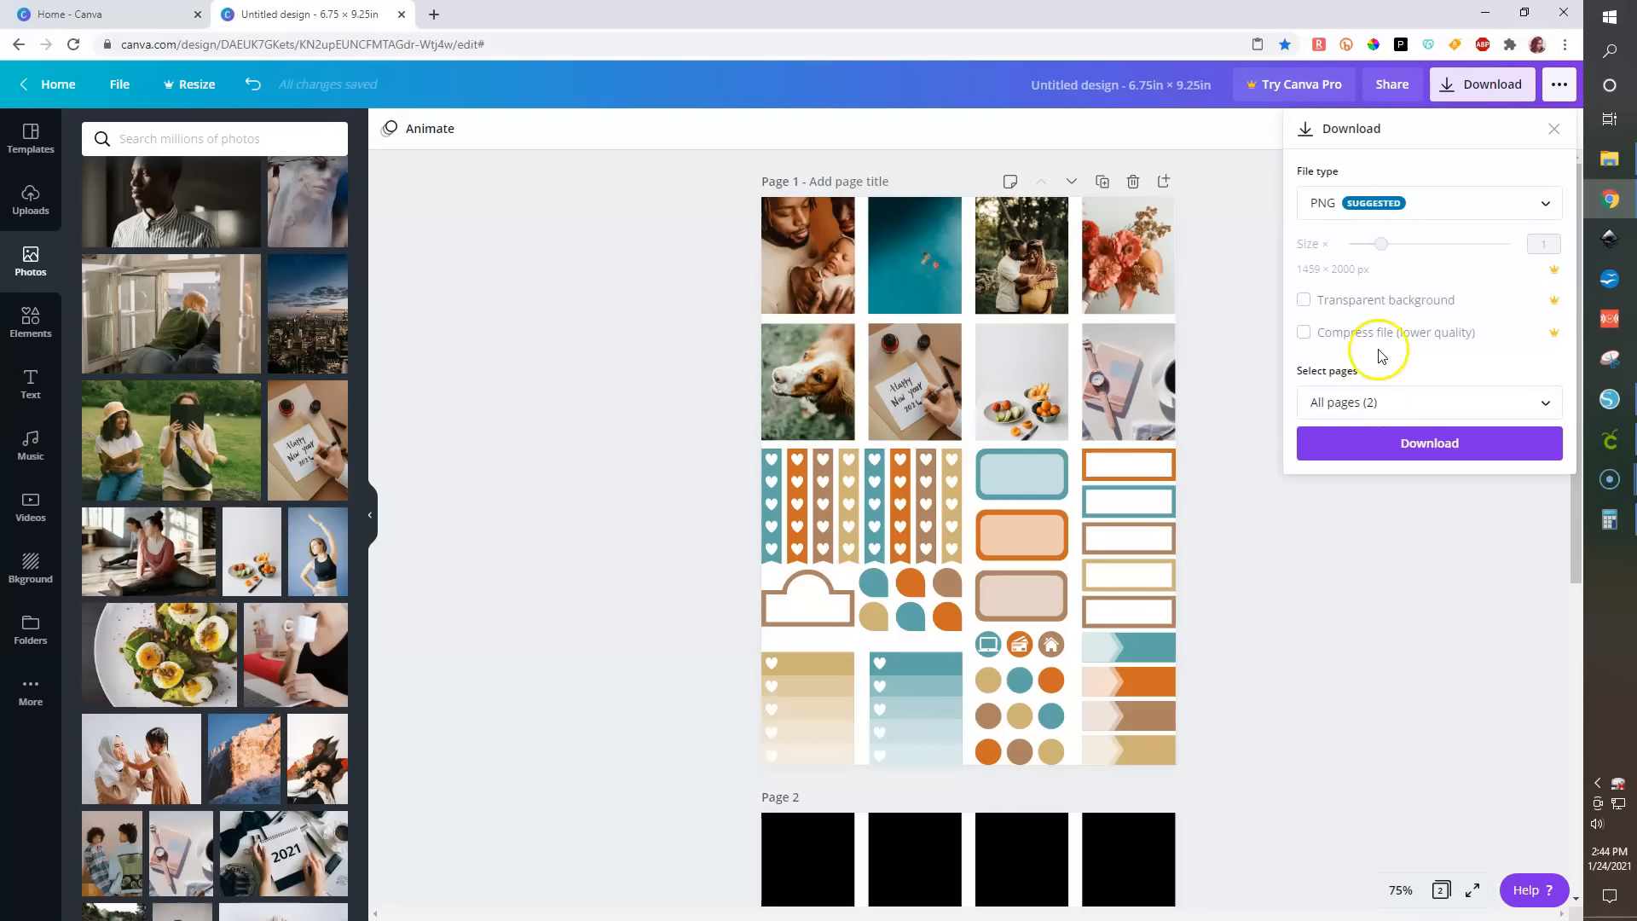
left_click(1402, 442)
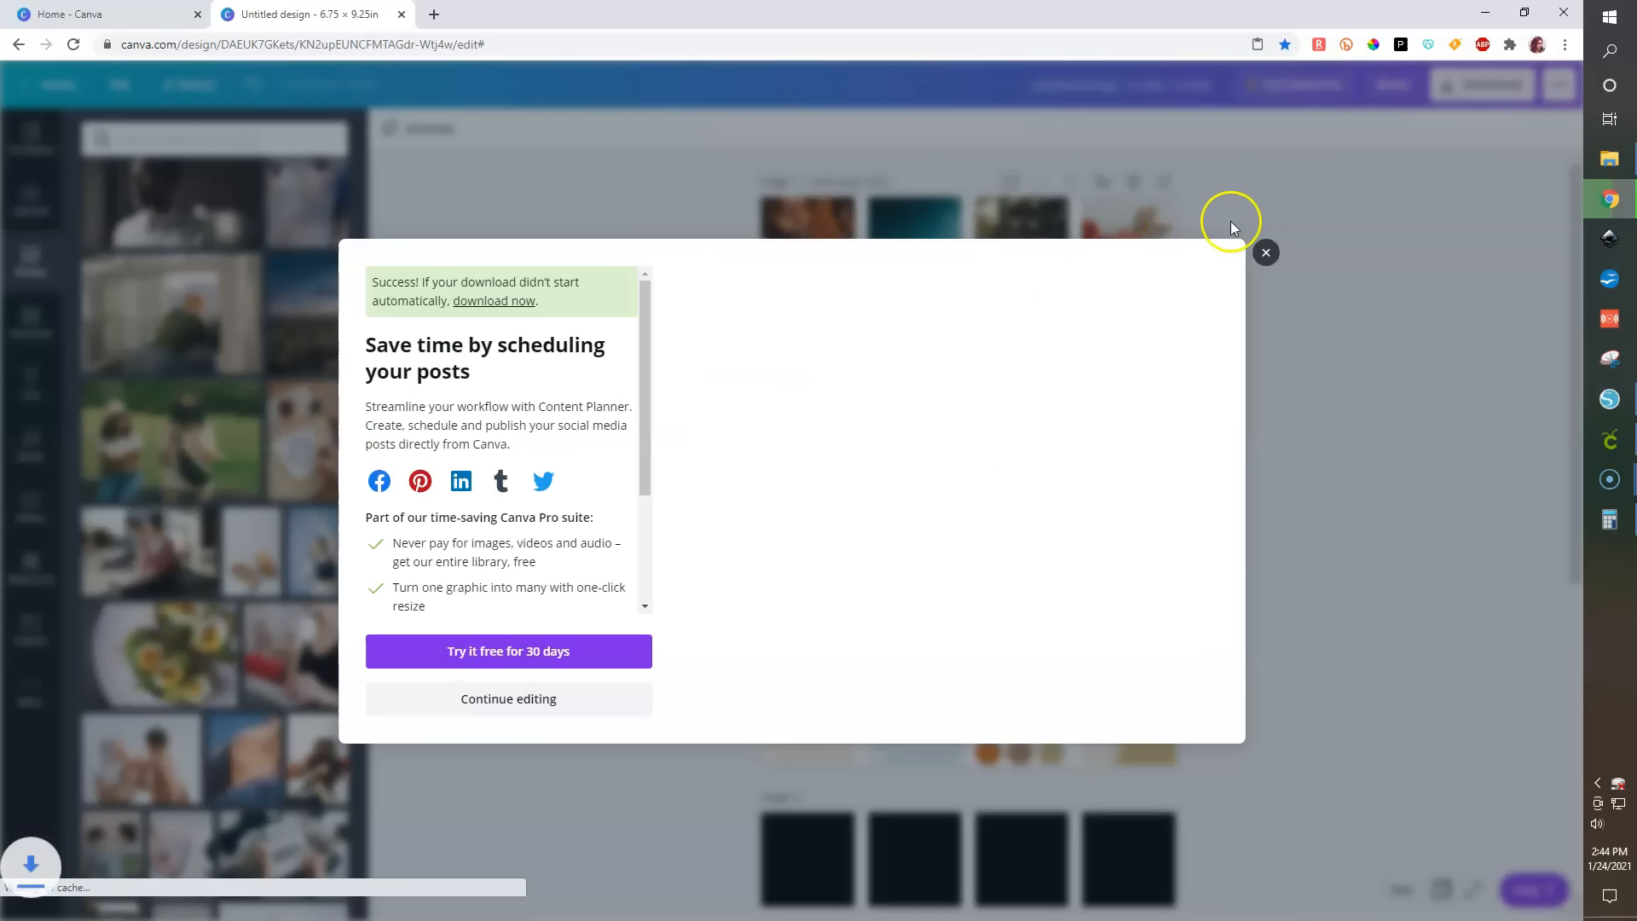
left_click(1267, 254)
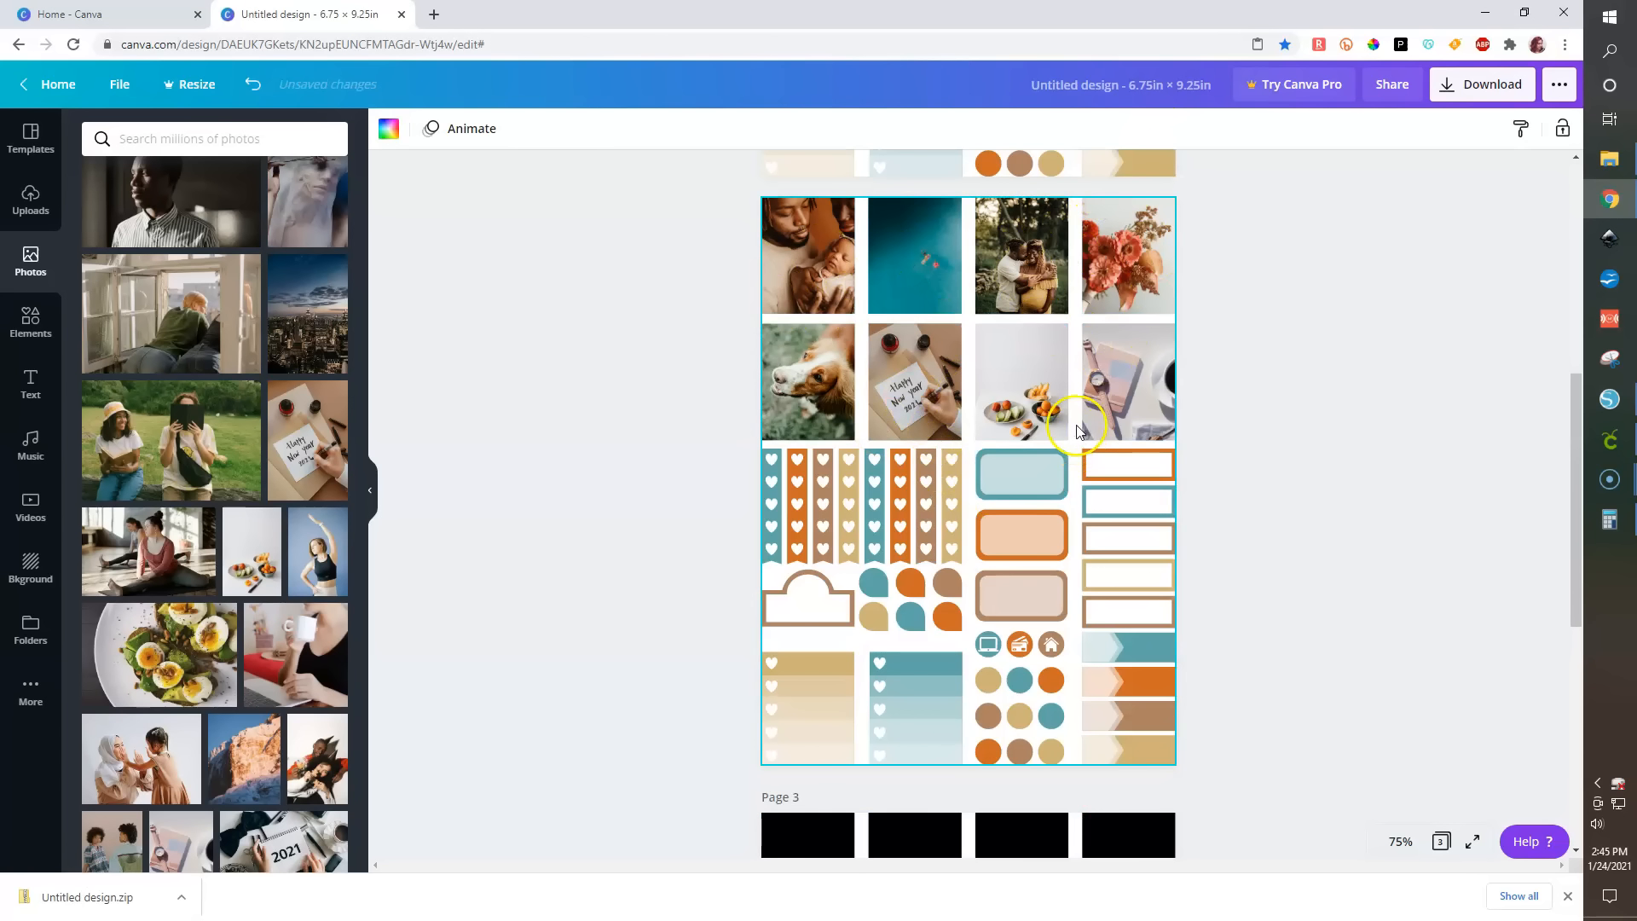
- Replace the first two photos on the duplicated page with different stock photos
scroll(1076, 432, "up", 5)
scroll(1077, 432, "down", 5)
left_click_drag(318, 759, 811, 384)
left_click_drag(245, 752, 840, 448)
left_click_drag(919, 386, 919, 386)
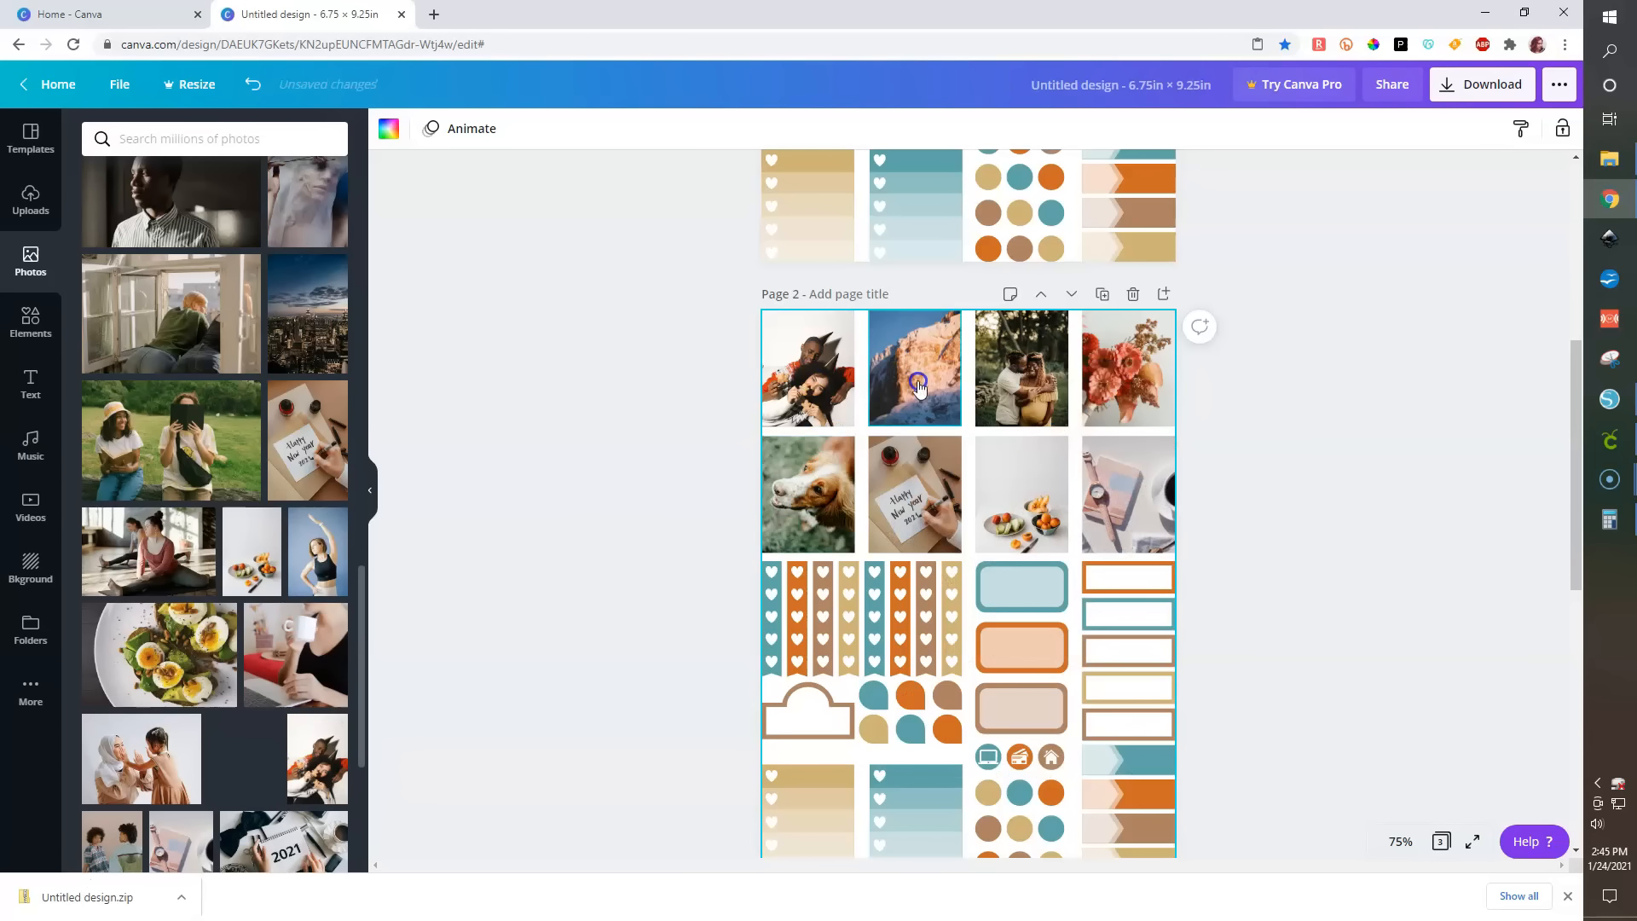
scroll(241, 765, "down", 4)
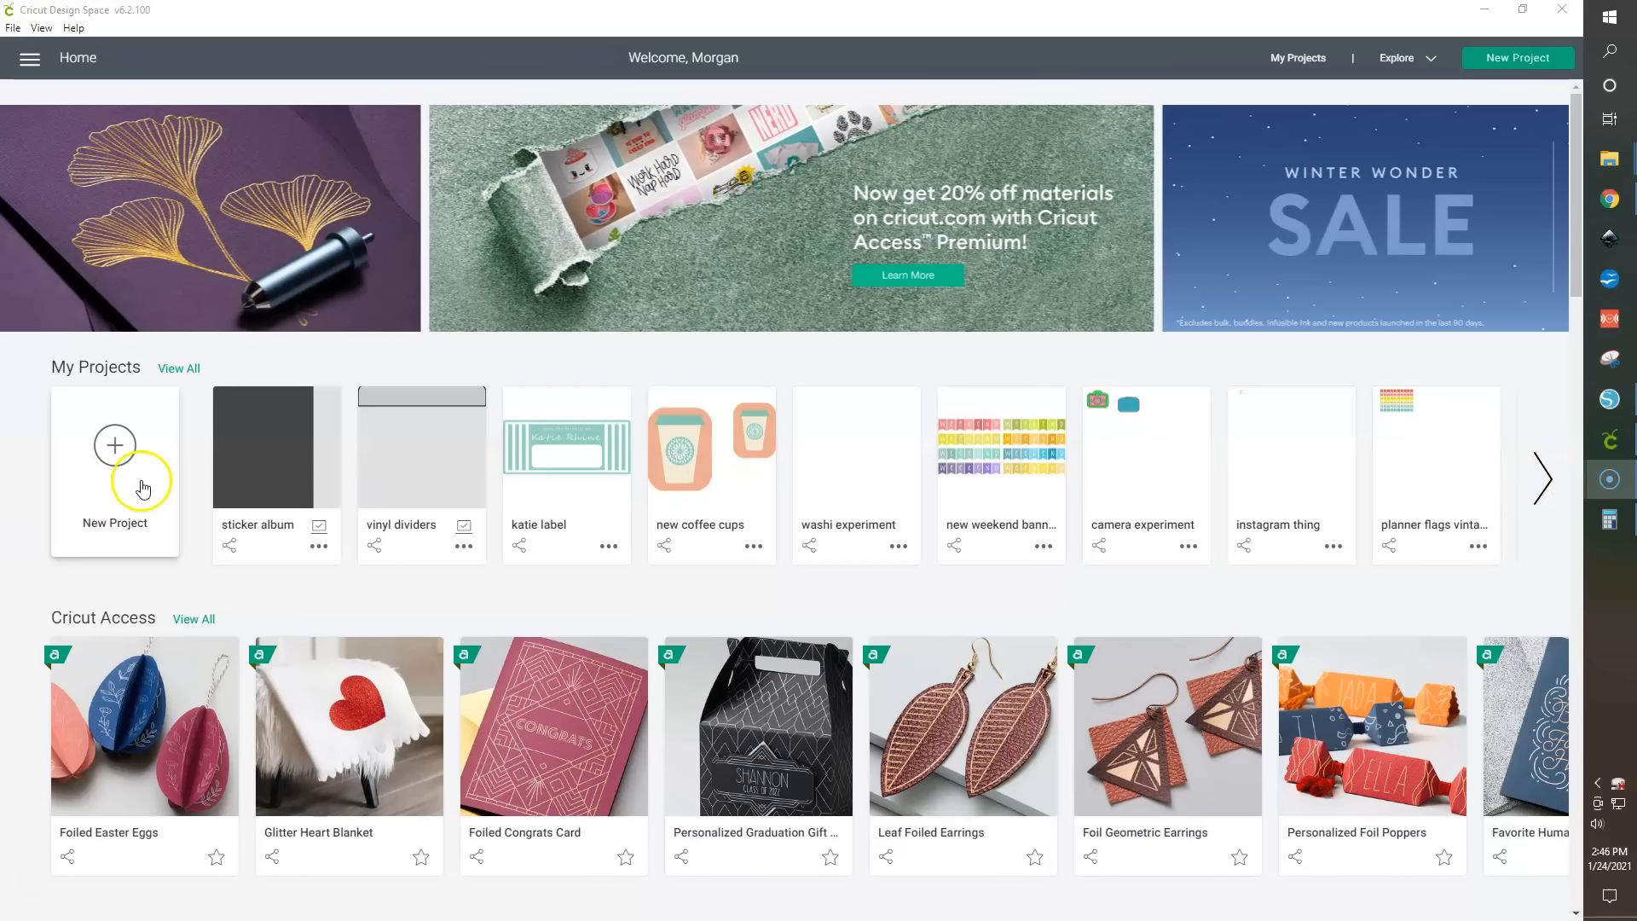
- Switch to Cricut Design Space, start a new project replacing the unsaved canvas, and open the image upload panel
left_click(114, 446)
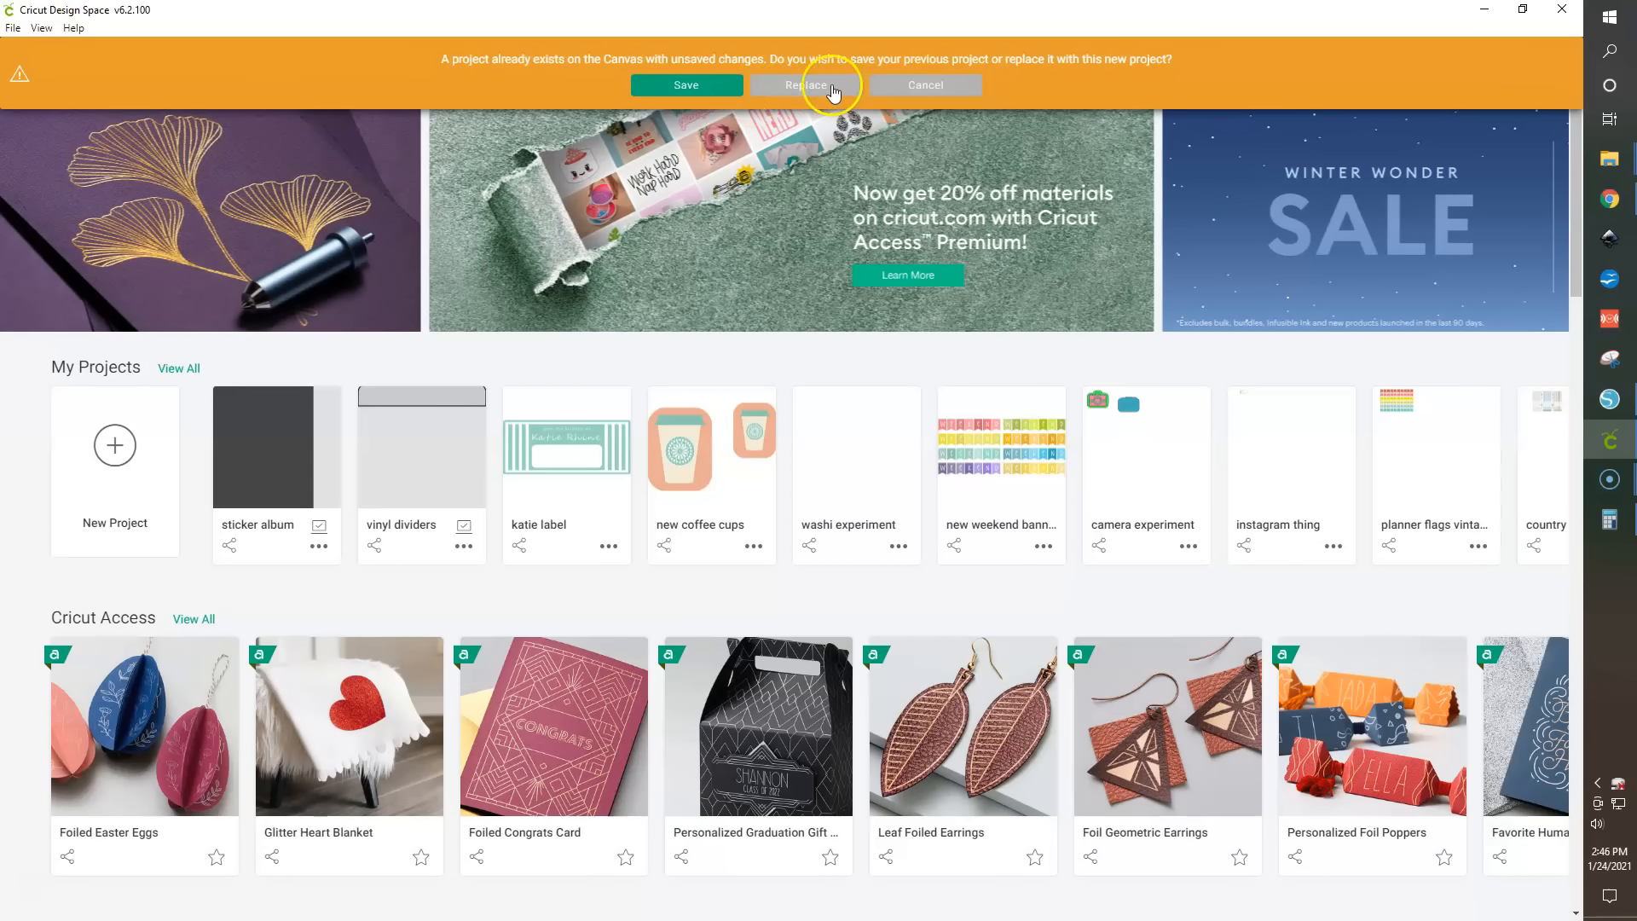
left_click(831, 85)
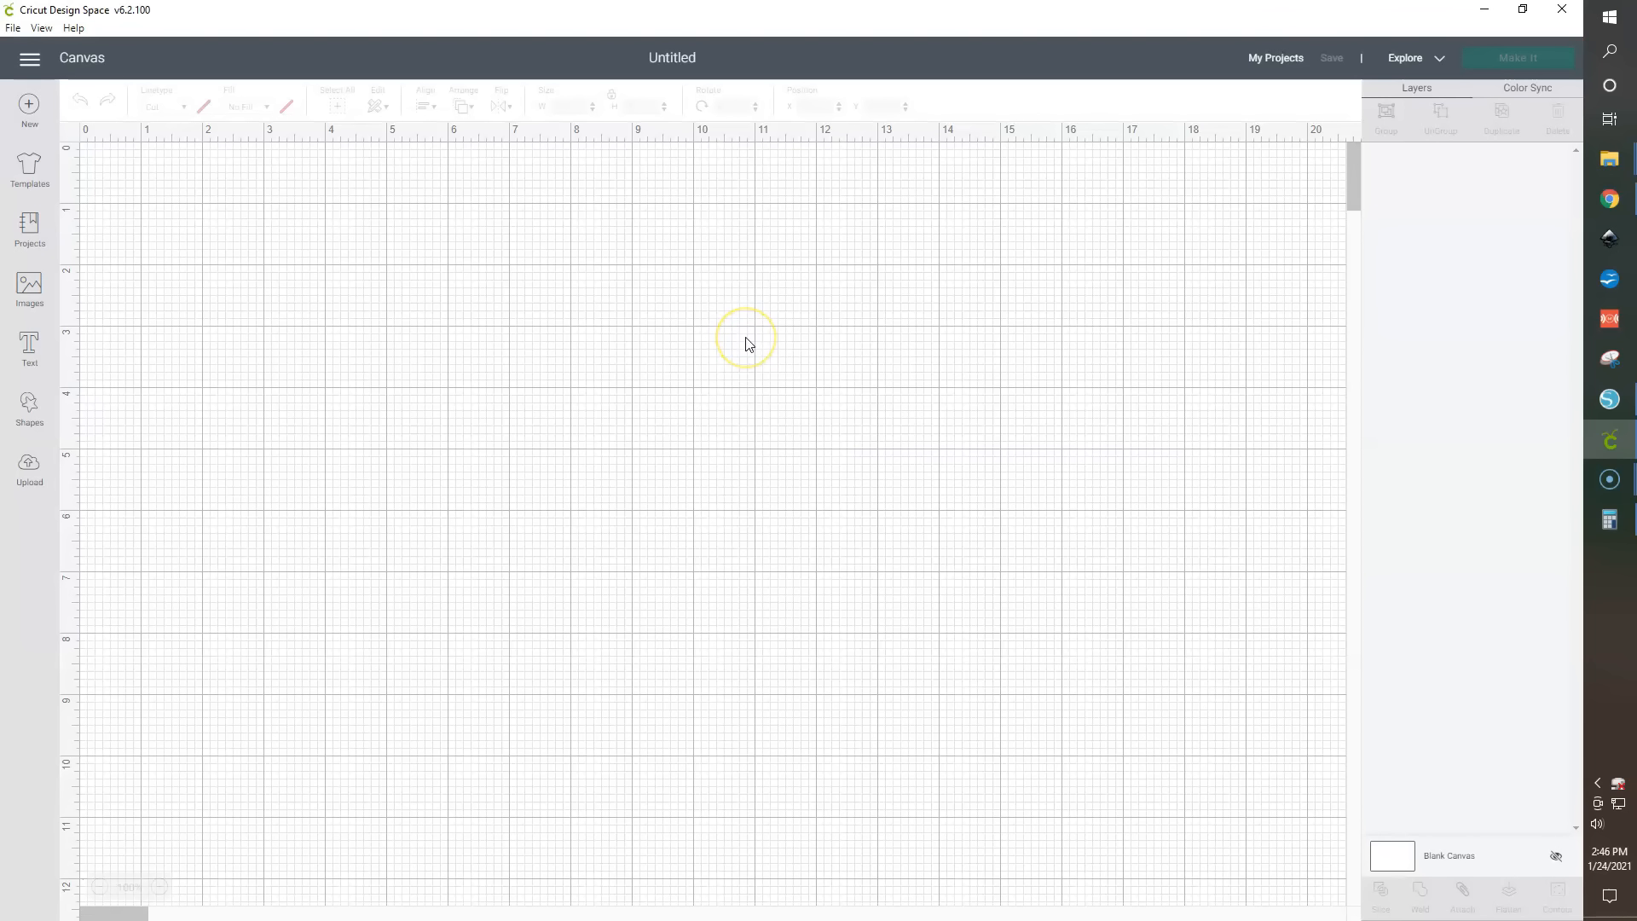
left_click(25, 469)
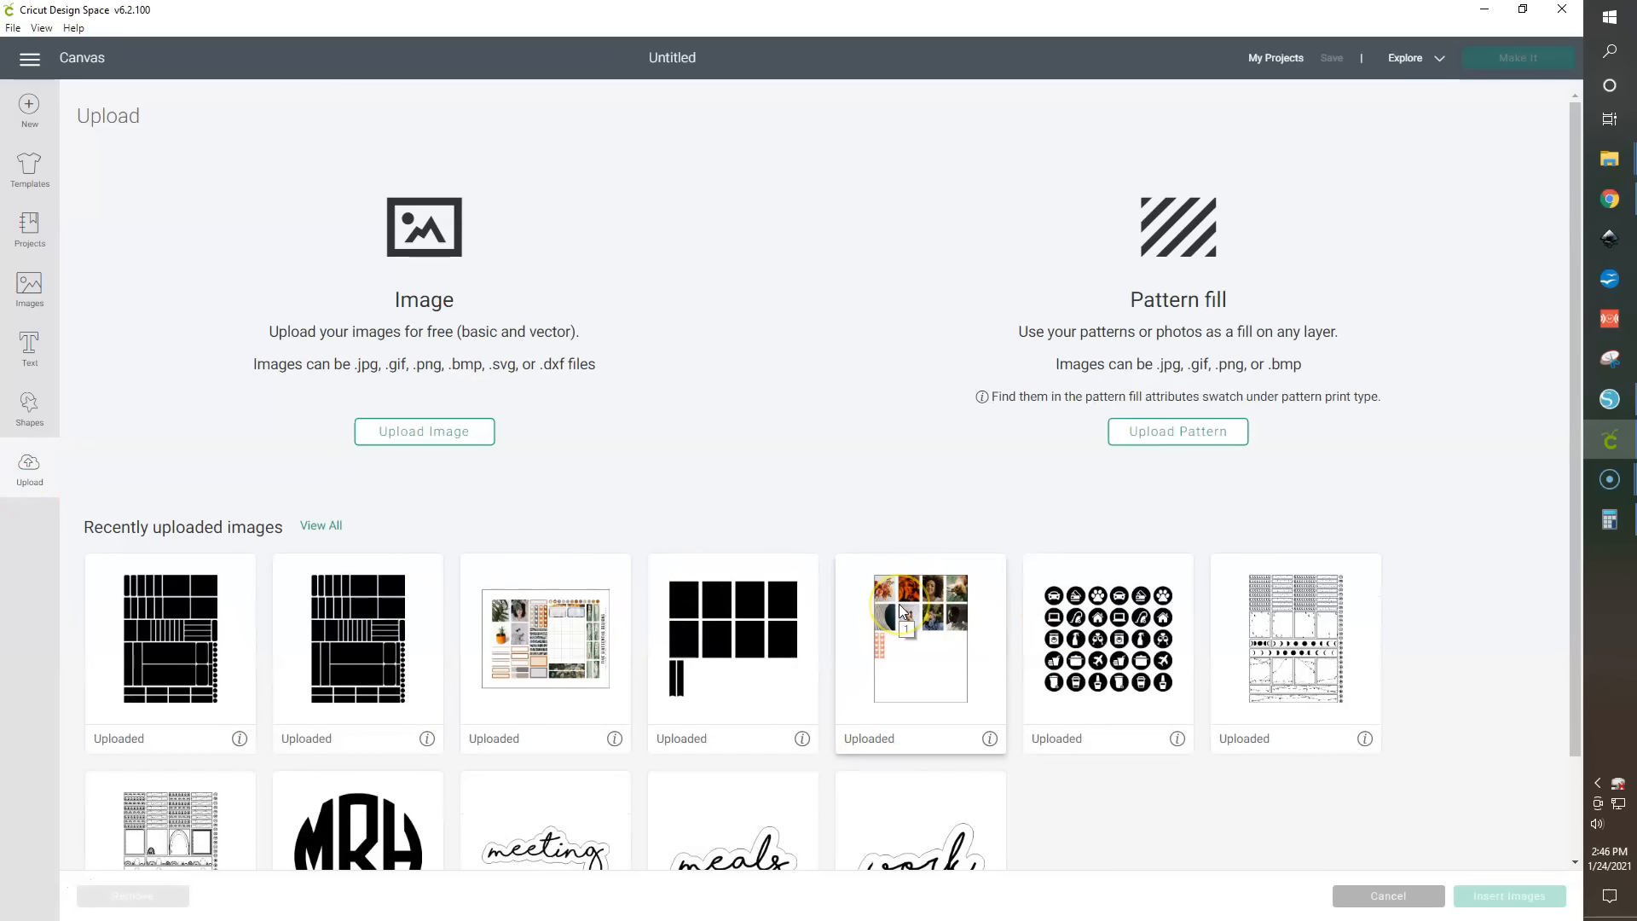
- Upload the downloaded color sticker sheet PNG (file 1) and choose Complex as the image type
left_click(442, 431)
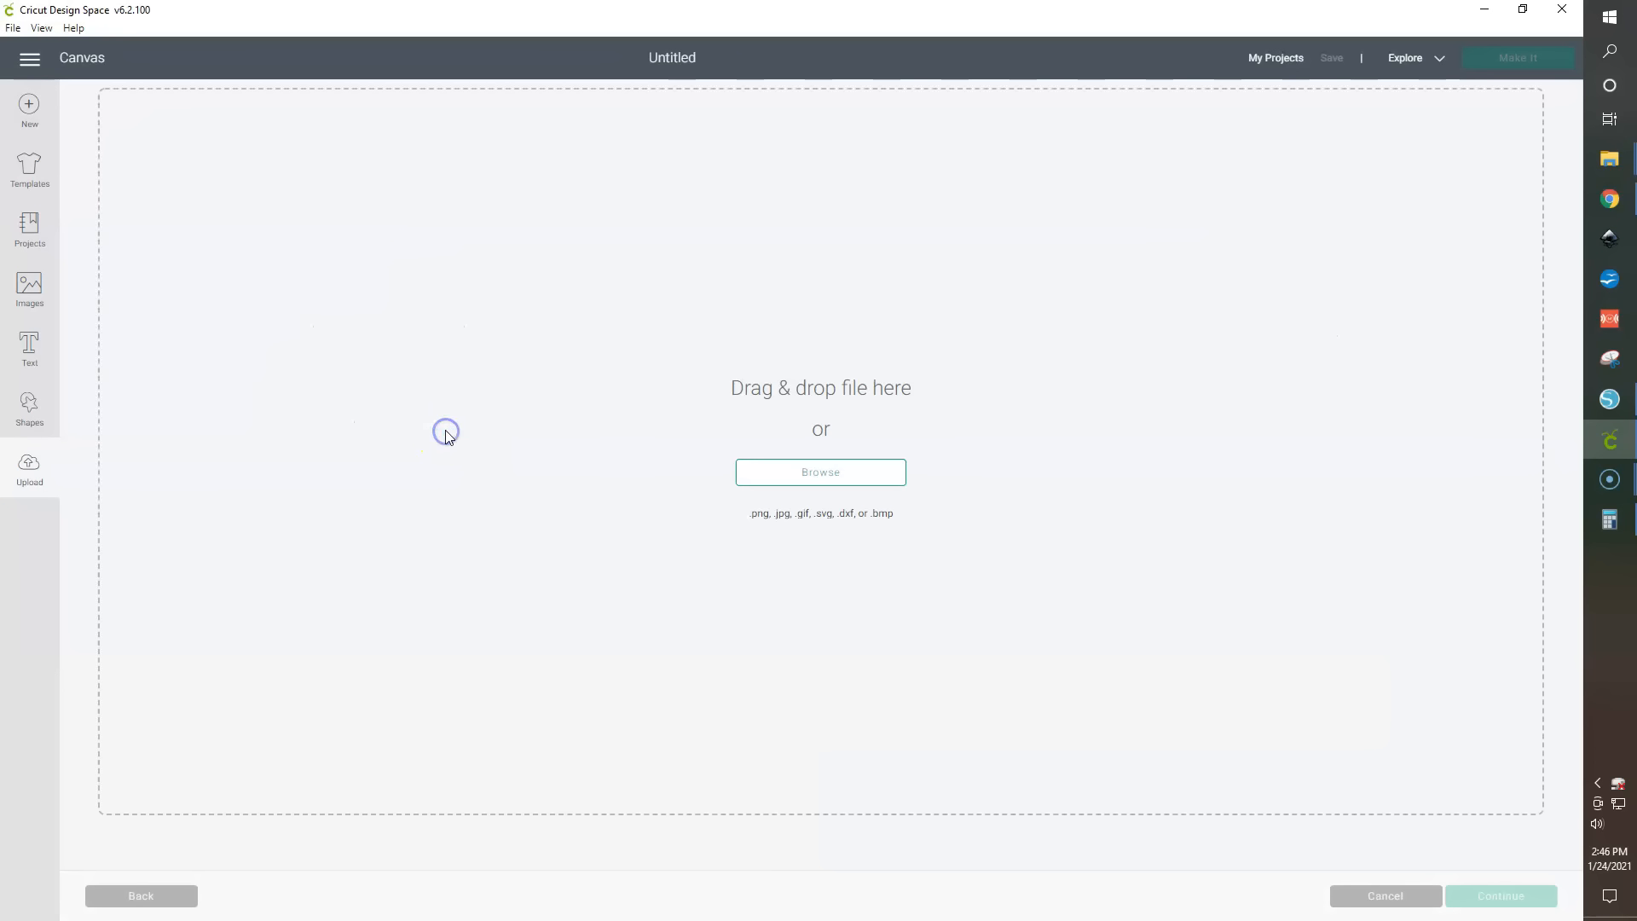
left_click_drag(1636, 248, 1348, 230)
left_click_drag(1015, 418, 559, 453)
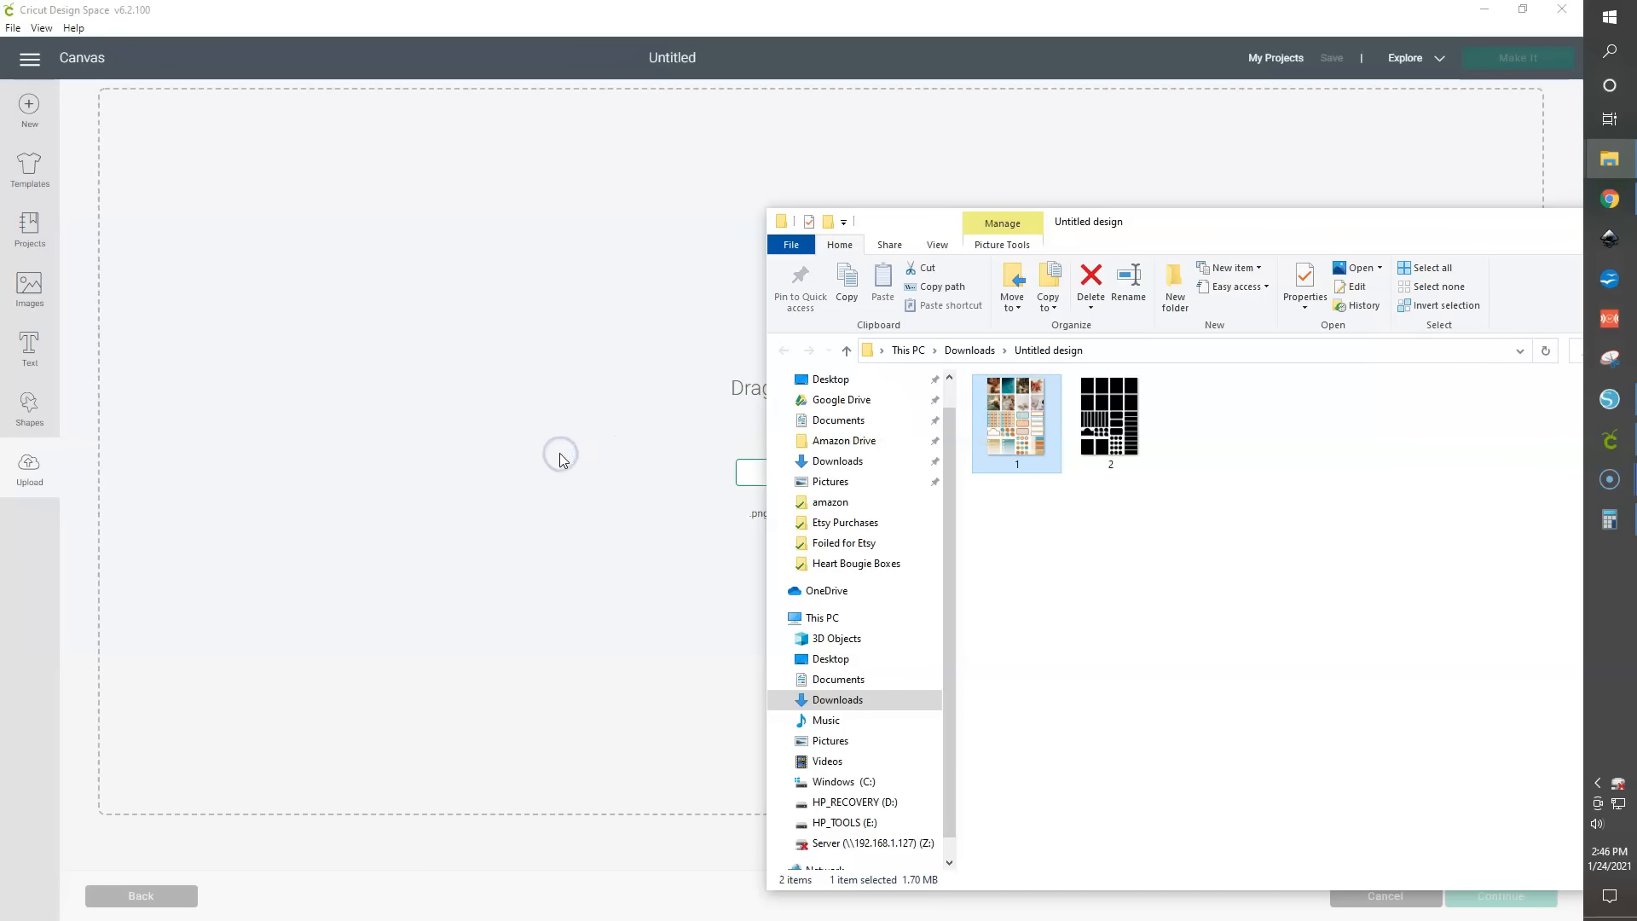
left_click_drag(1228, 224, 1457, 226)
left_click_drag(1279, 394, 731, 358)
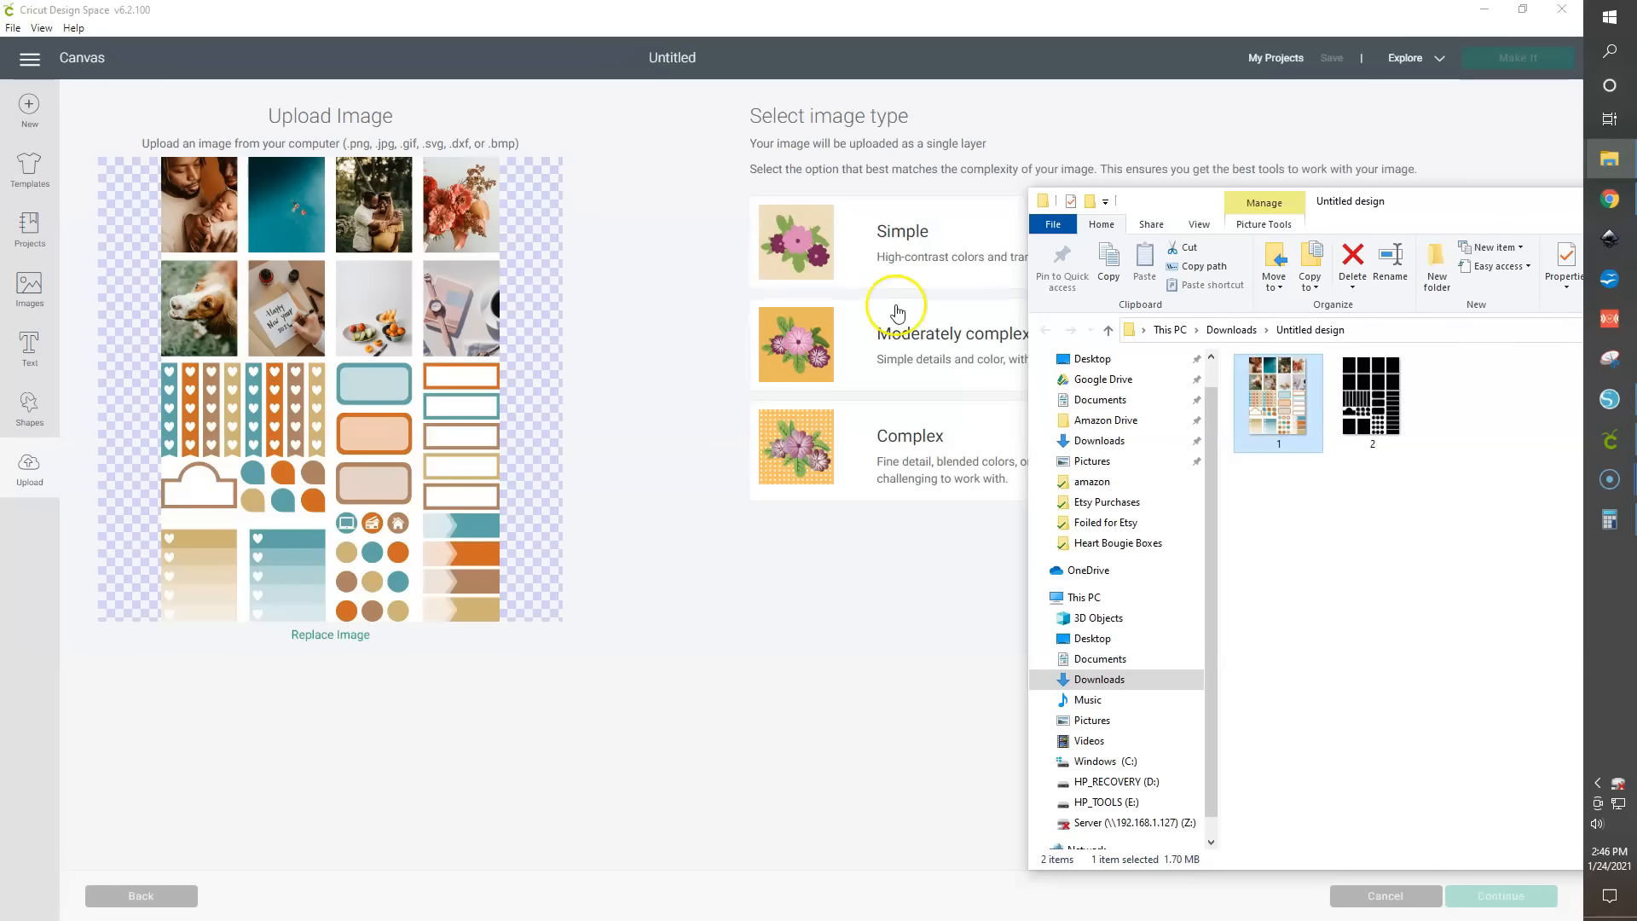
left_click_drag(1473, 206, 1636, 229)
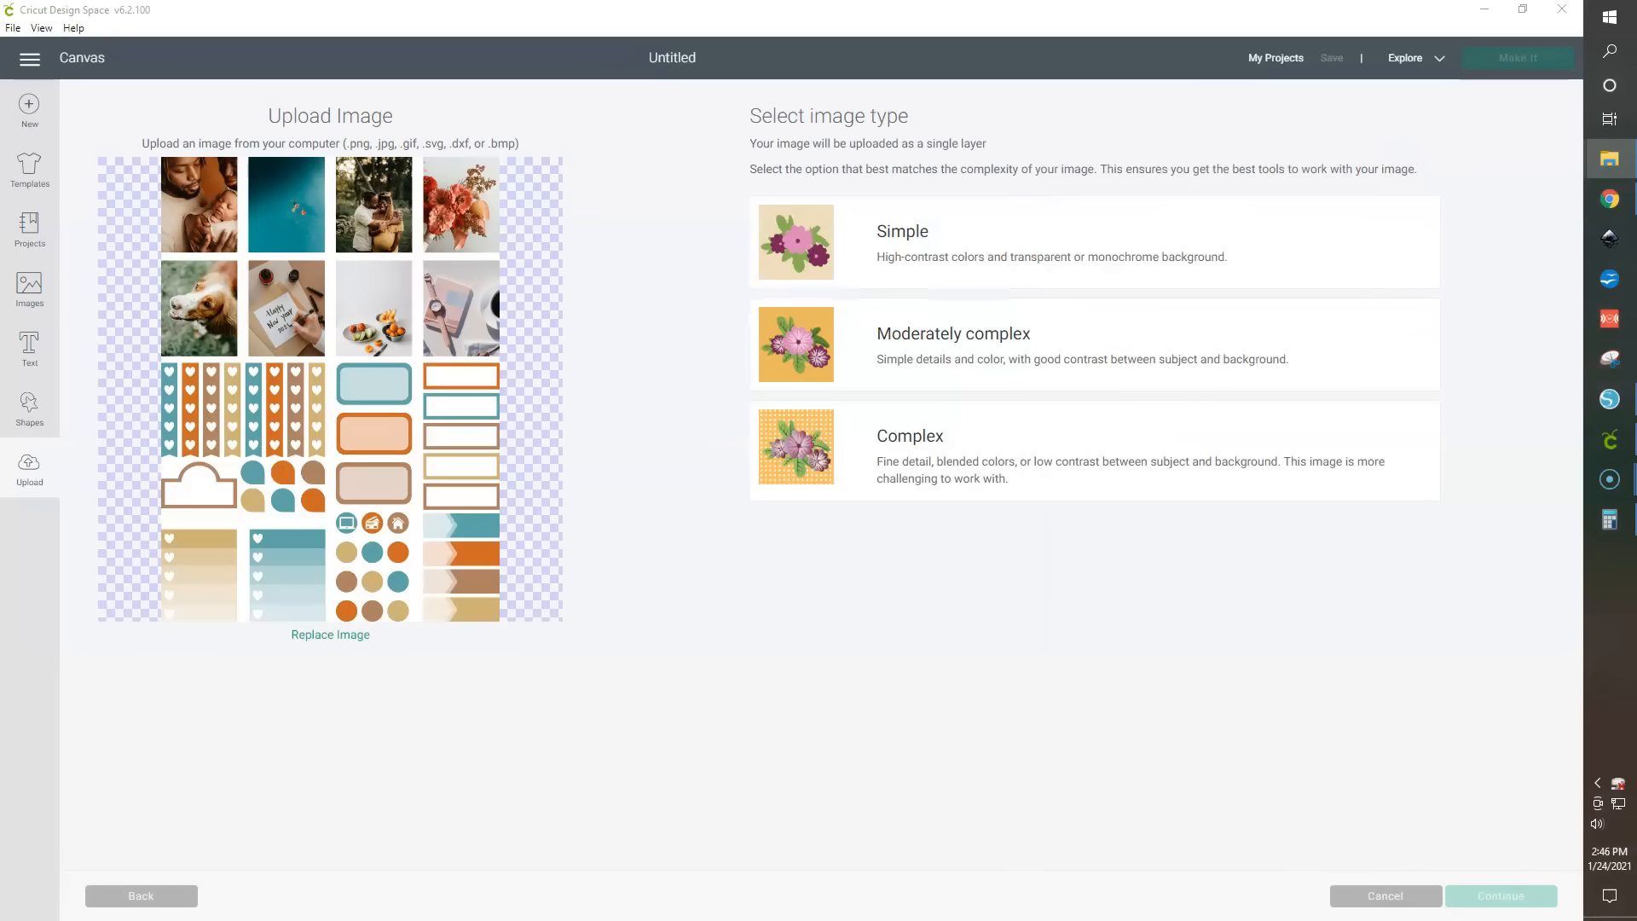
left_click(981, 446)
left_click(1522, 899)
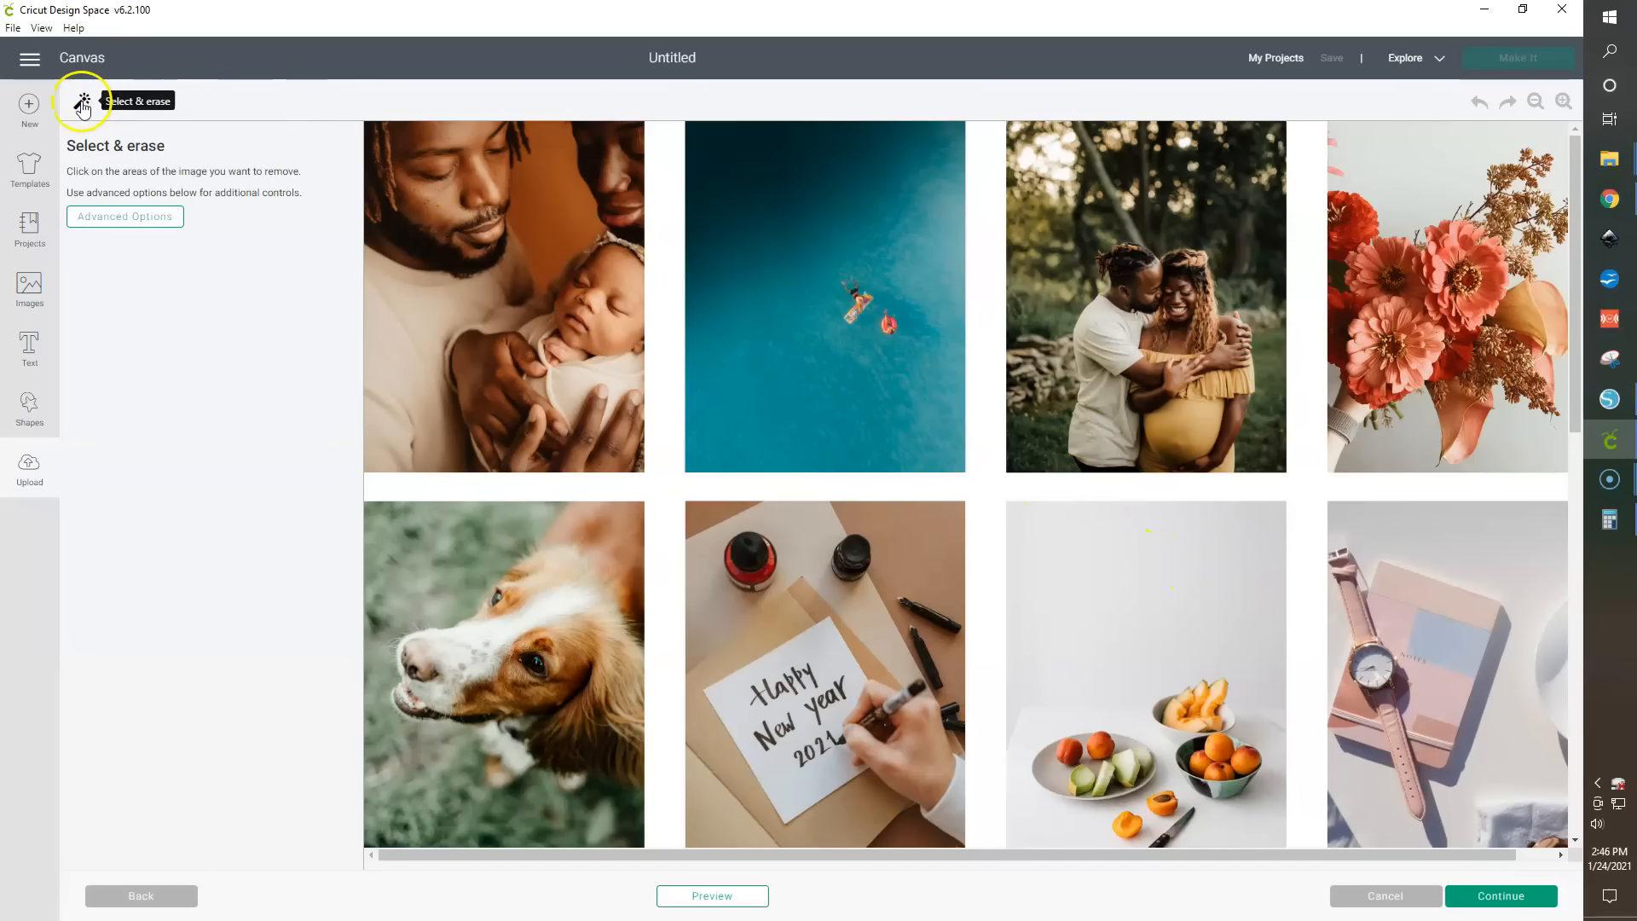
- Try erasing the white background of the color sheet, inspect the result, and undo the erase
left_click(986, 480)
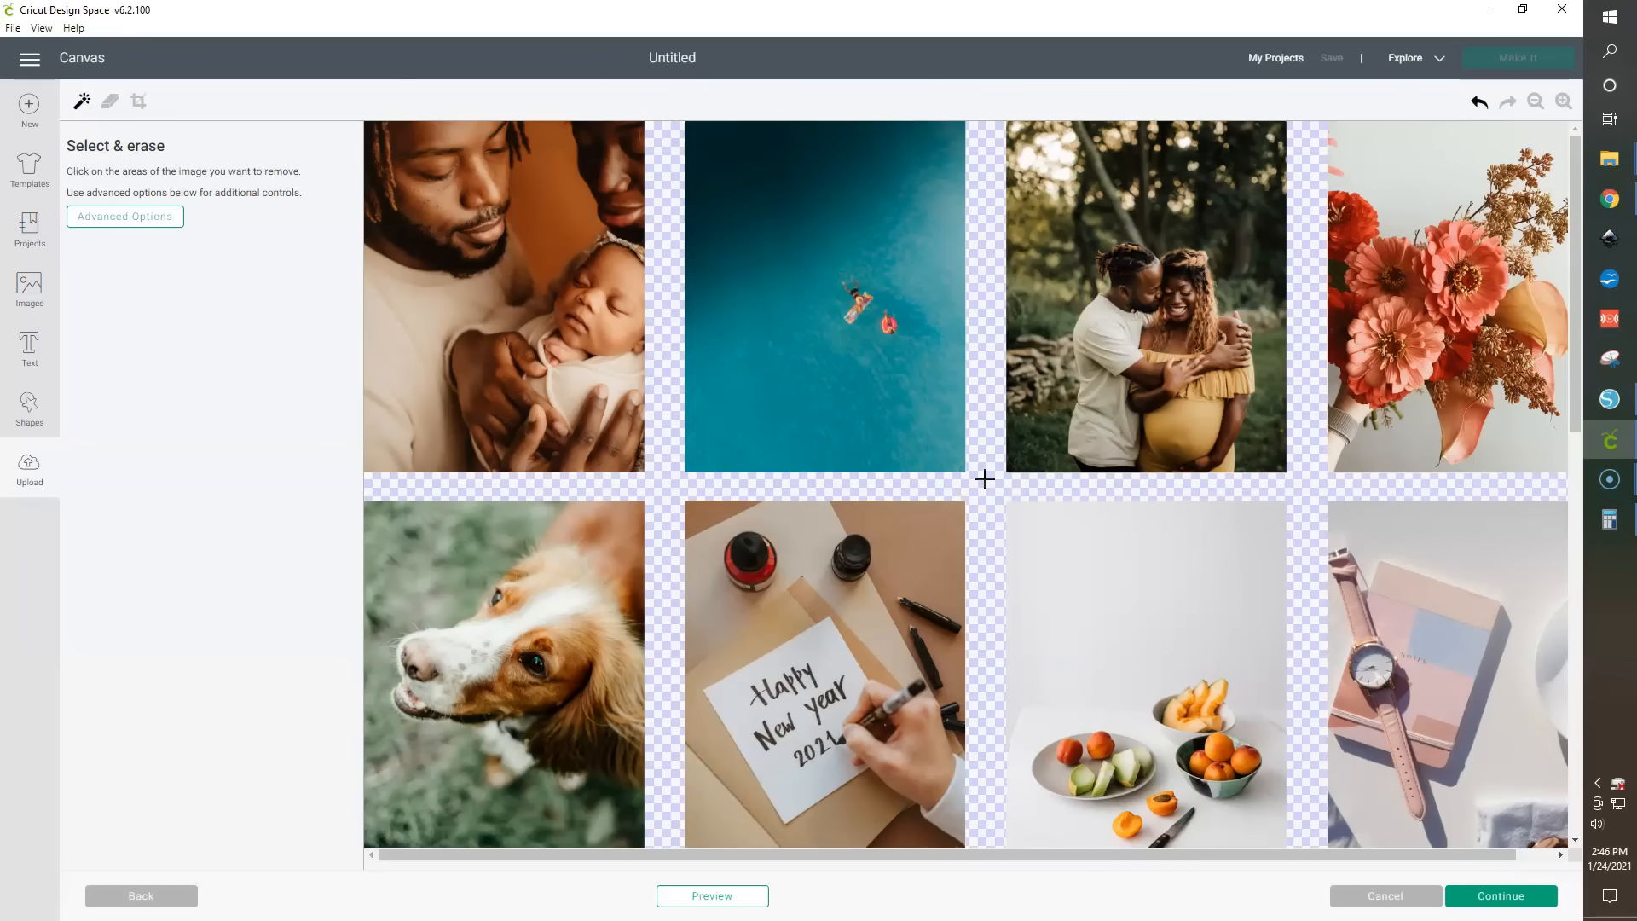
scroll(985, 479, "down", 5)
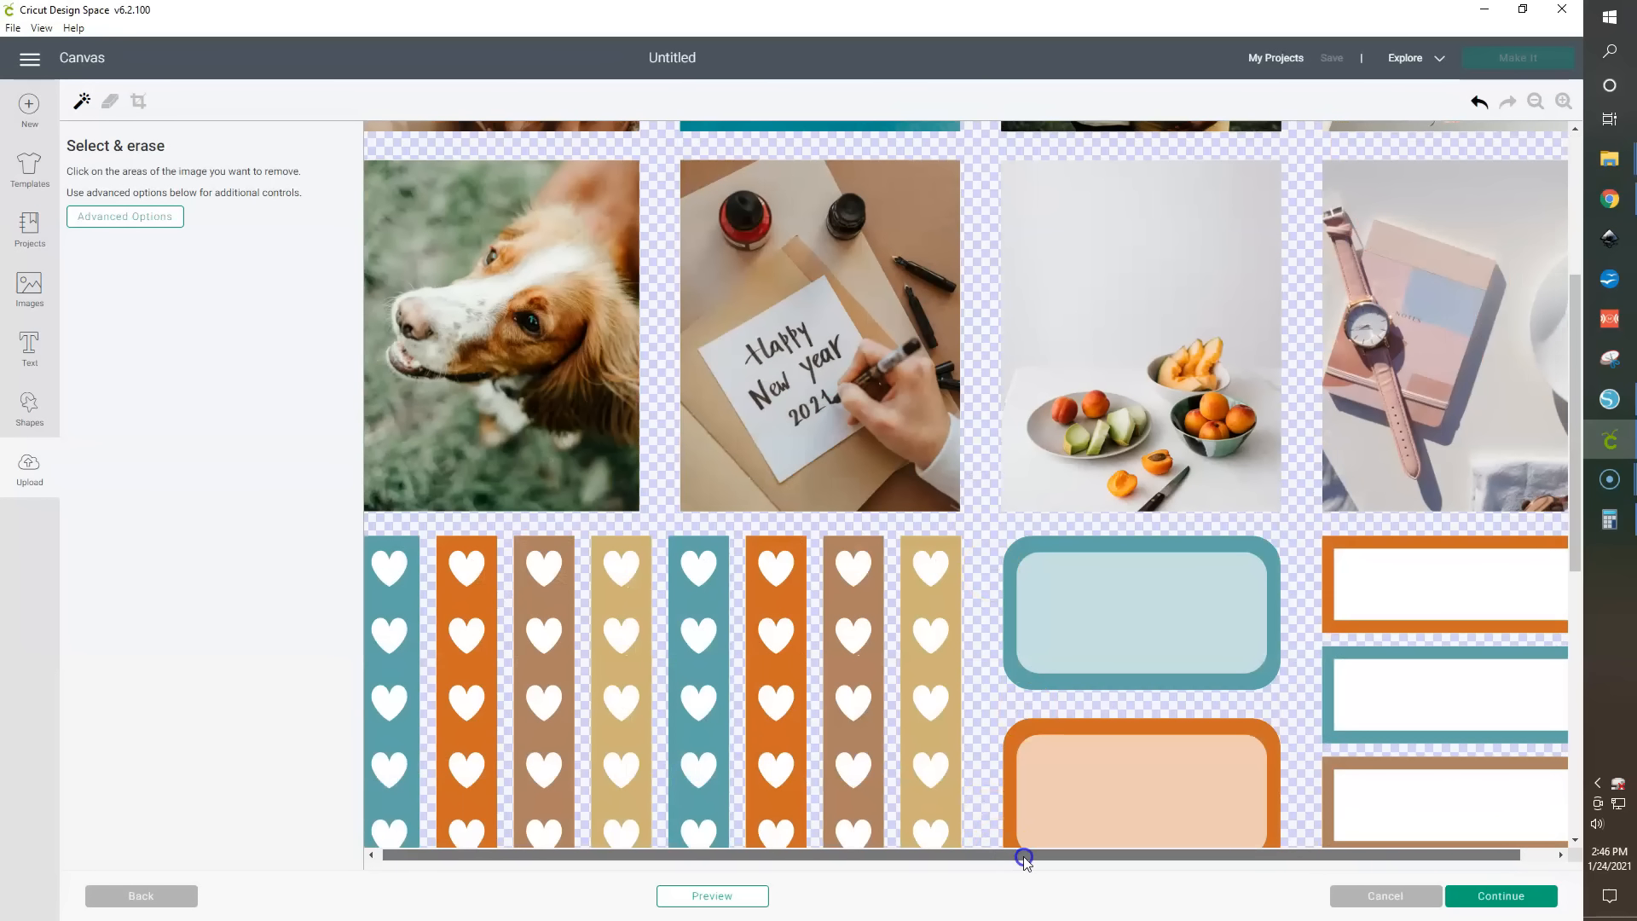
left_click_drag(1023, 857, 1272, 857)
scroll(1332, 729, "up", 5)
left_click(759, 347)
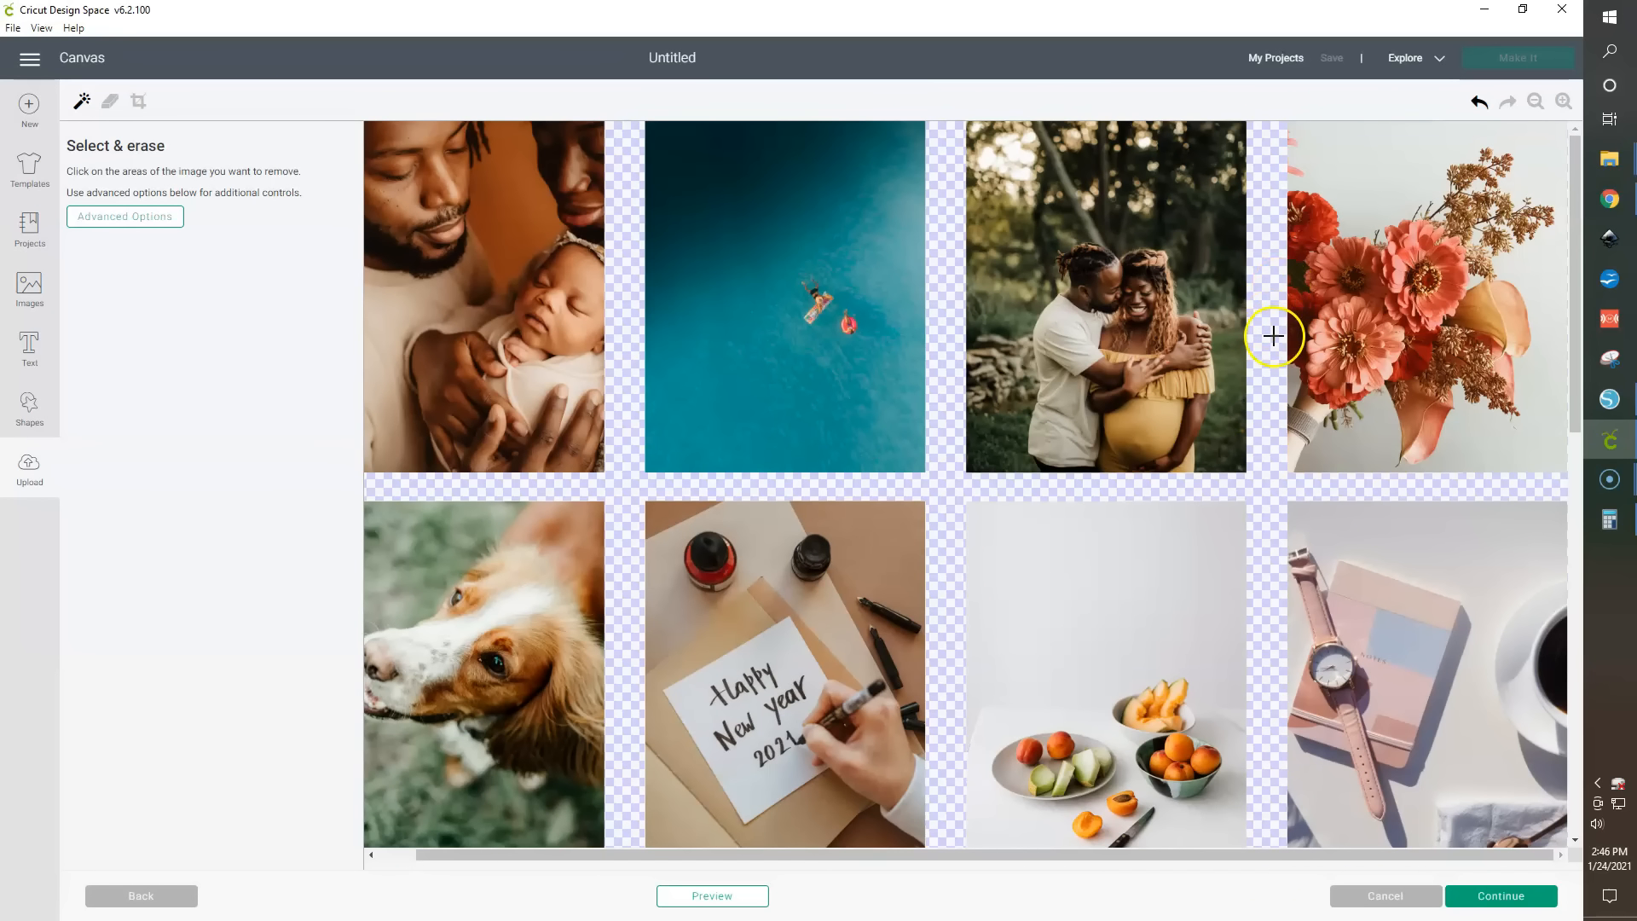
scroll(953, 363, "down", 10)
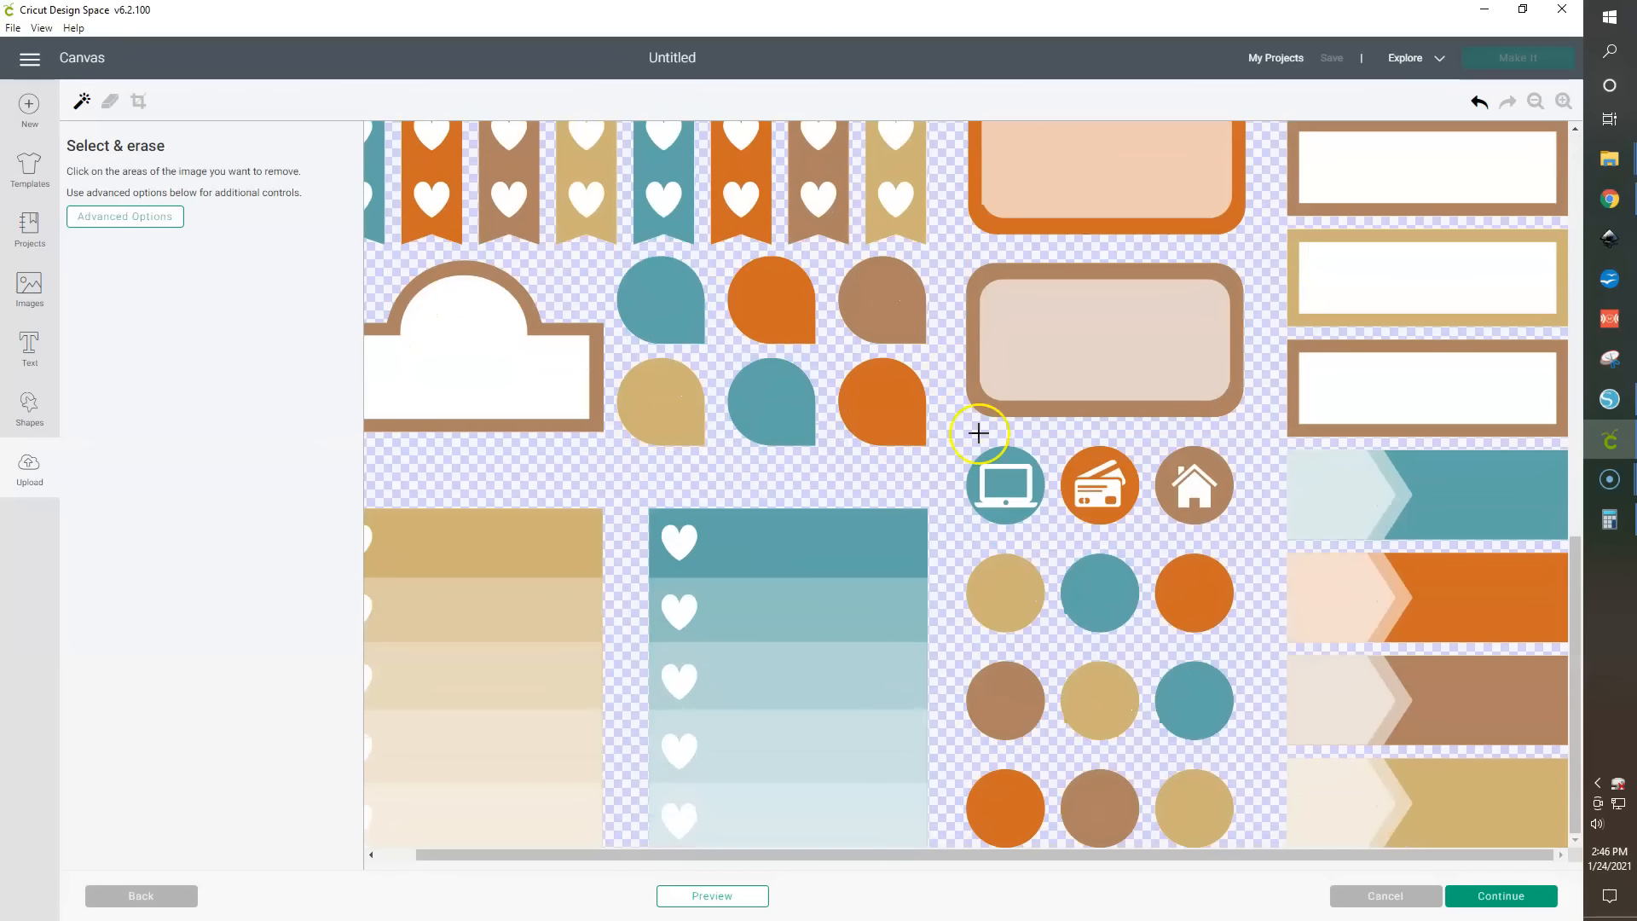
scroll(945, 575, "up", 10)
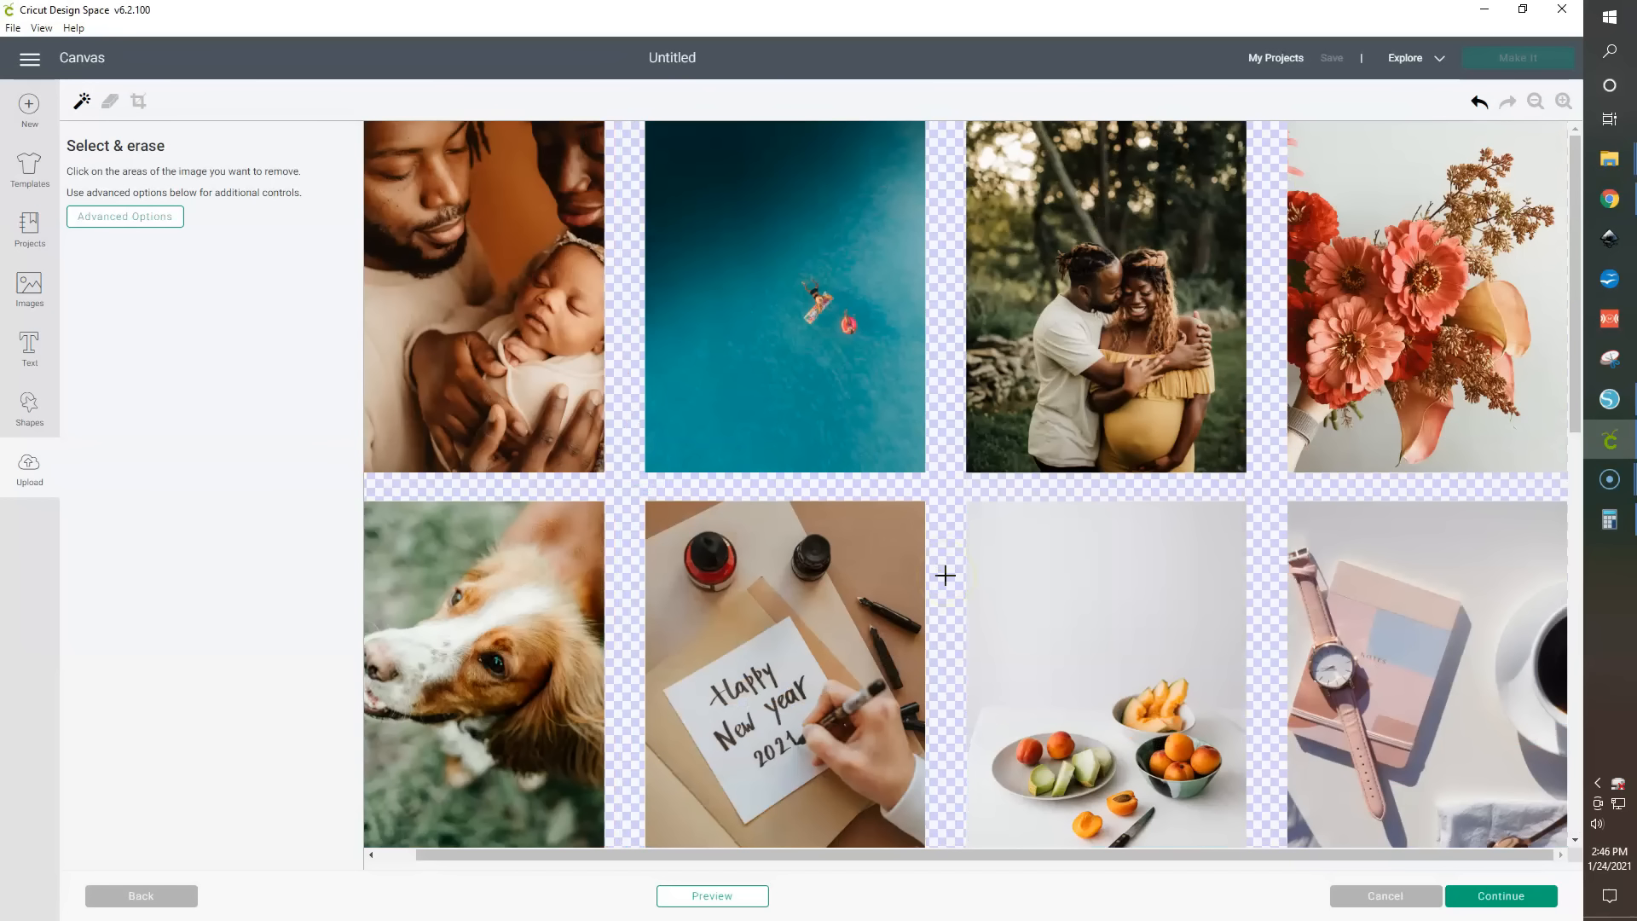
left_click(1480, 104)
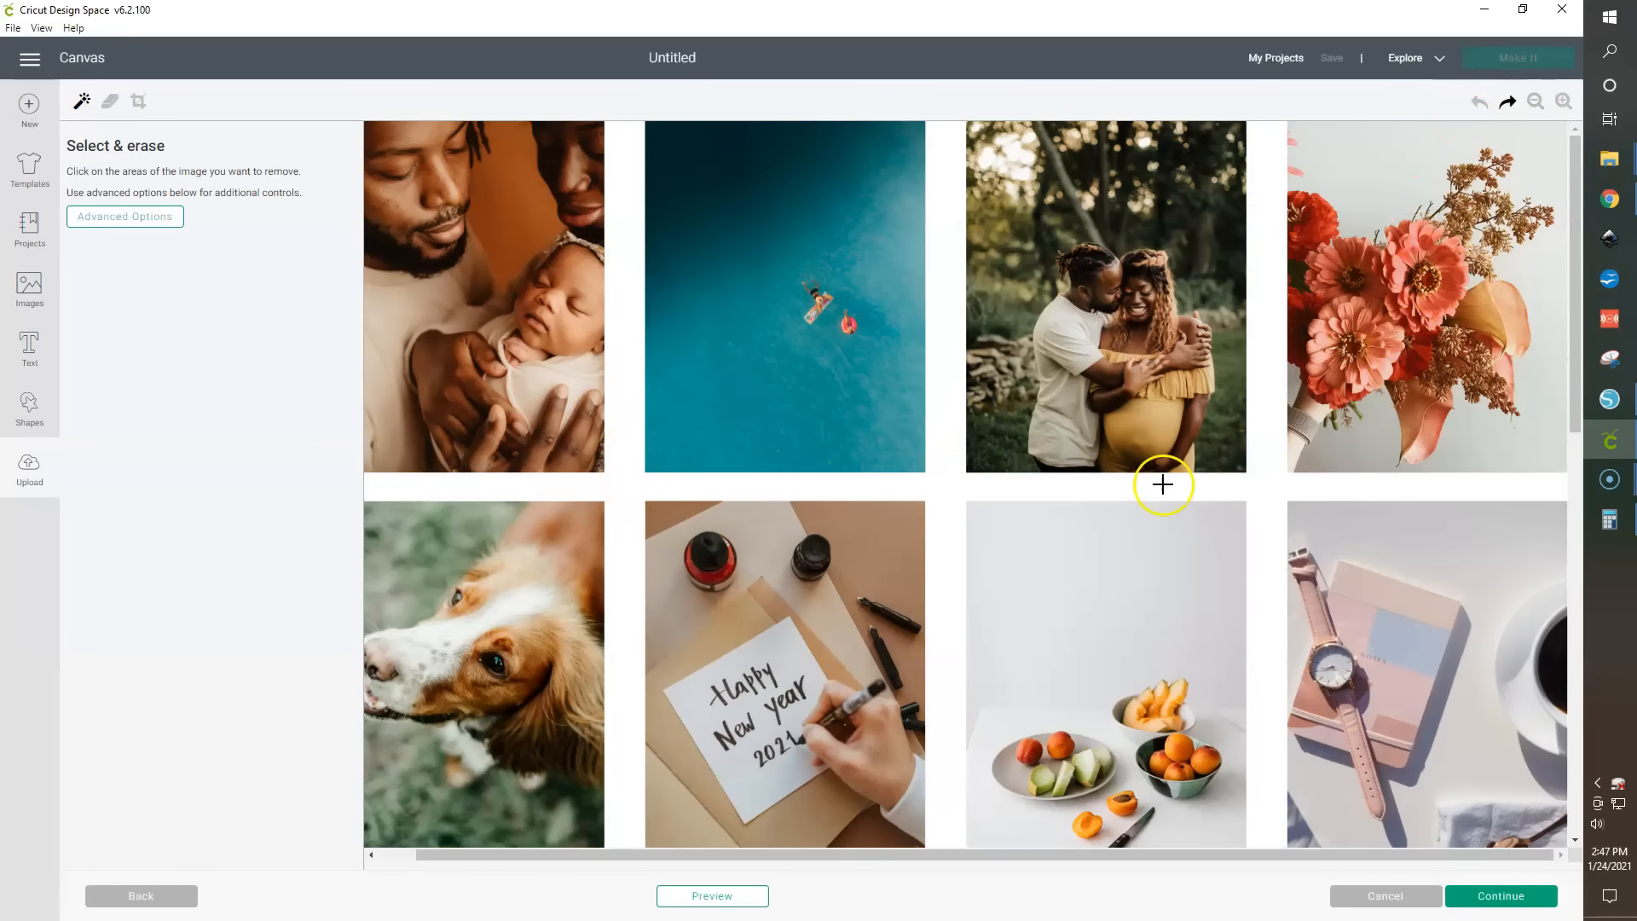
- Save the color sheet as a Print Then Cut image named 1
left_click(1510, 898)
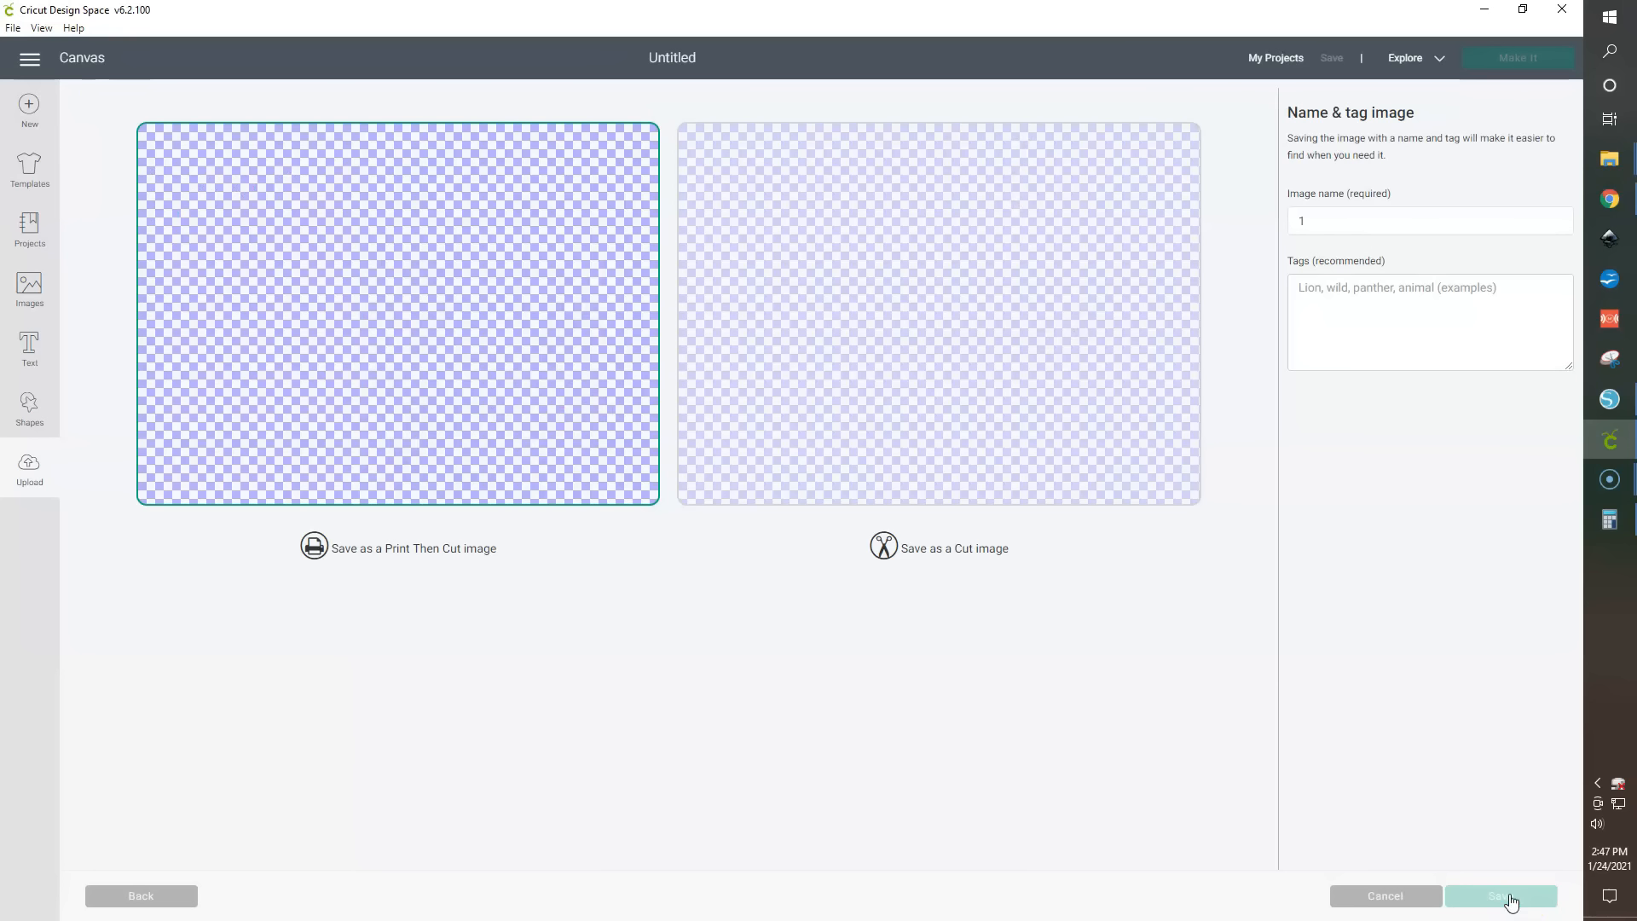
left_click(1304, 225)
key("BackSpace")
left_click_drag(1344, 223, 1220, 223)
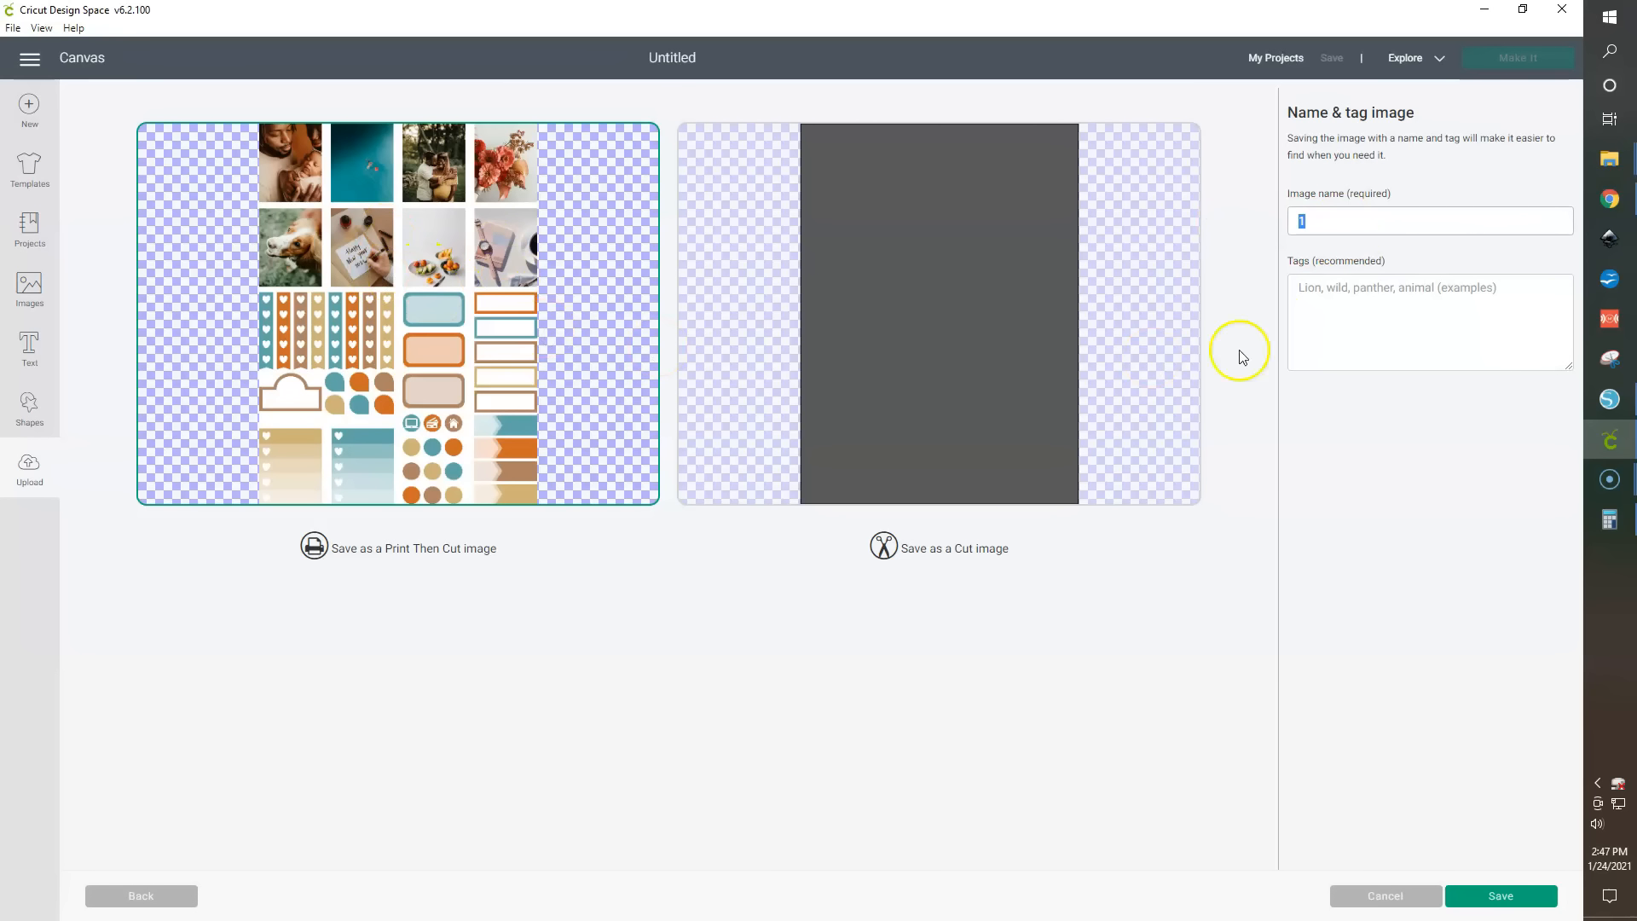
left_click(1505, 897)
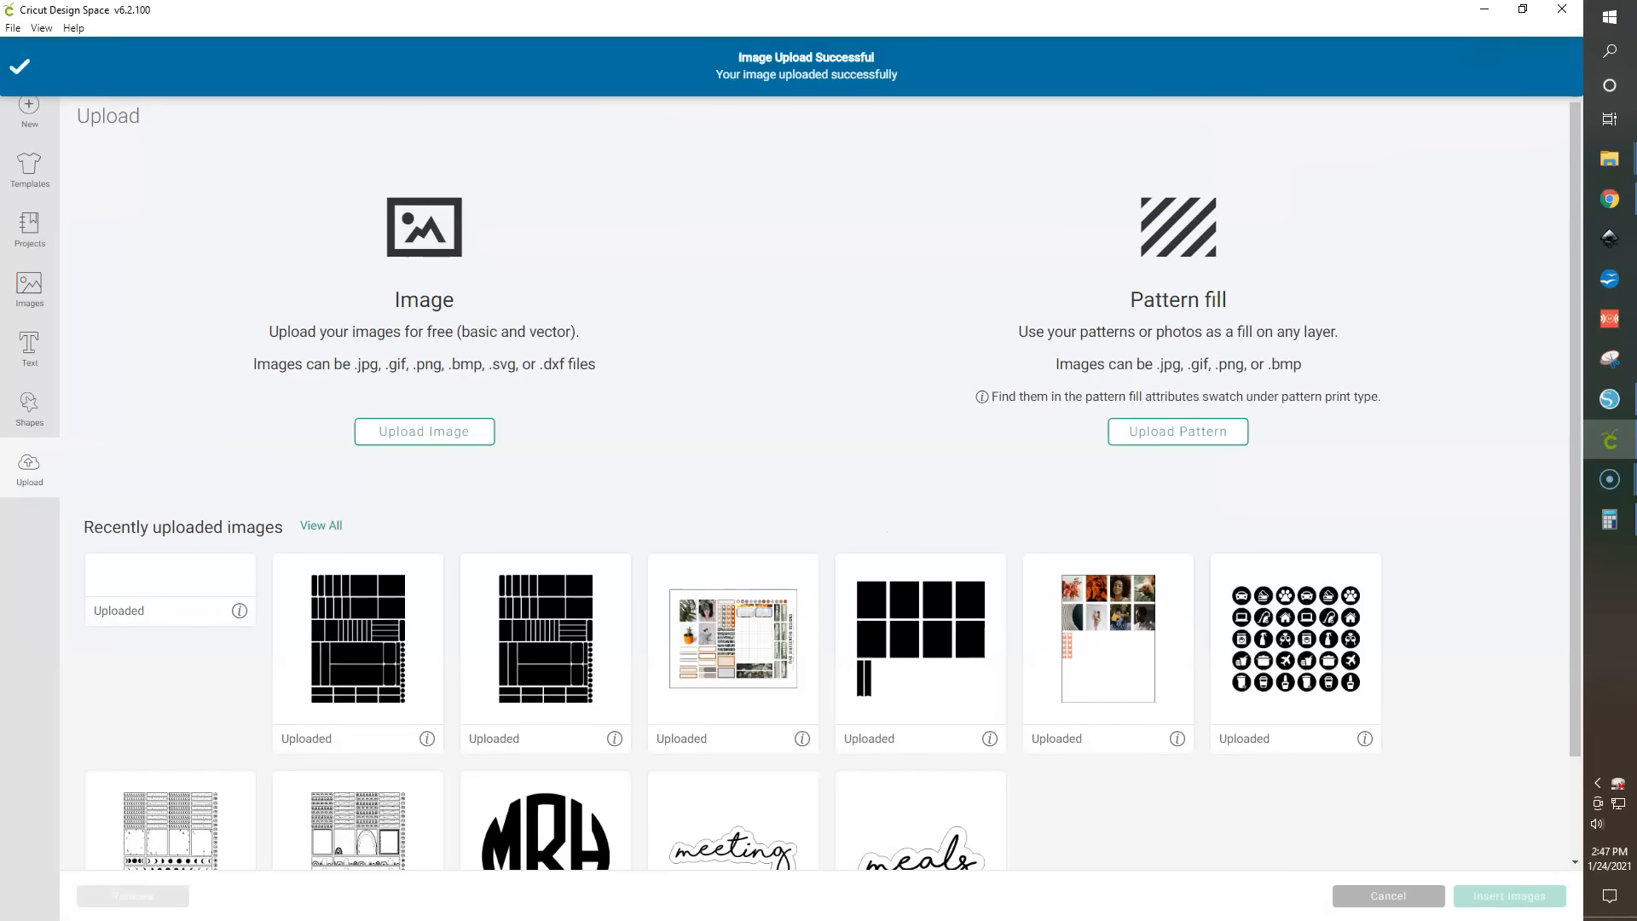
- Upload the black cut-line sheet (file 2) and choose Complex as the image type
left_click(423, 432)
left_click_drag(1636, 205, 1472, 201)
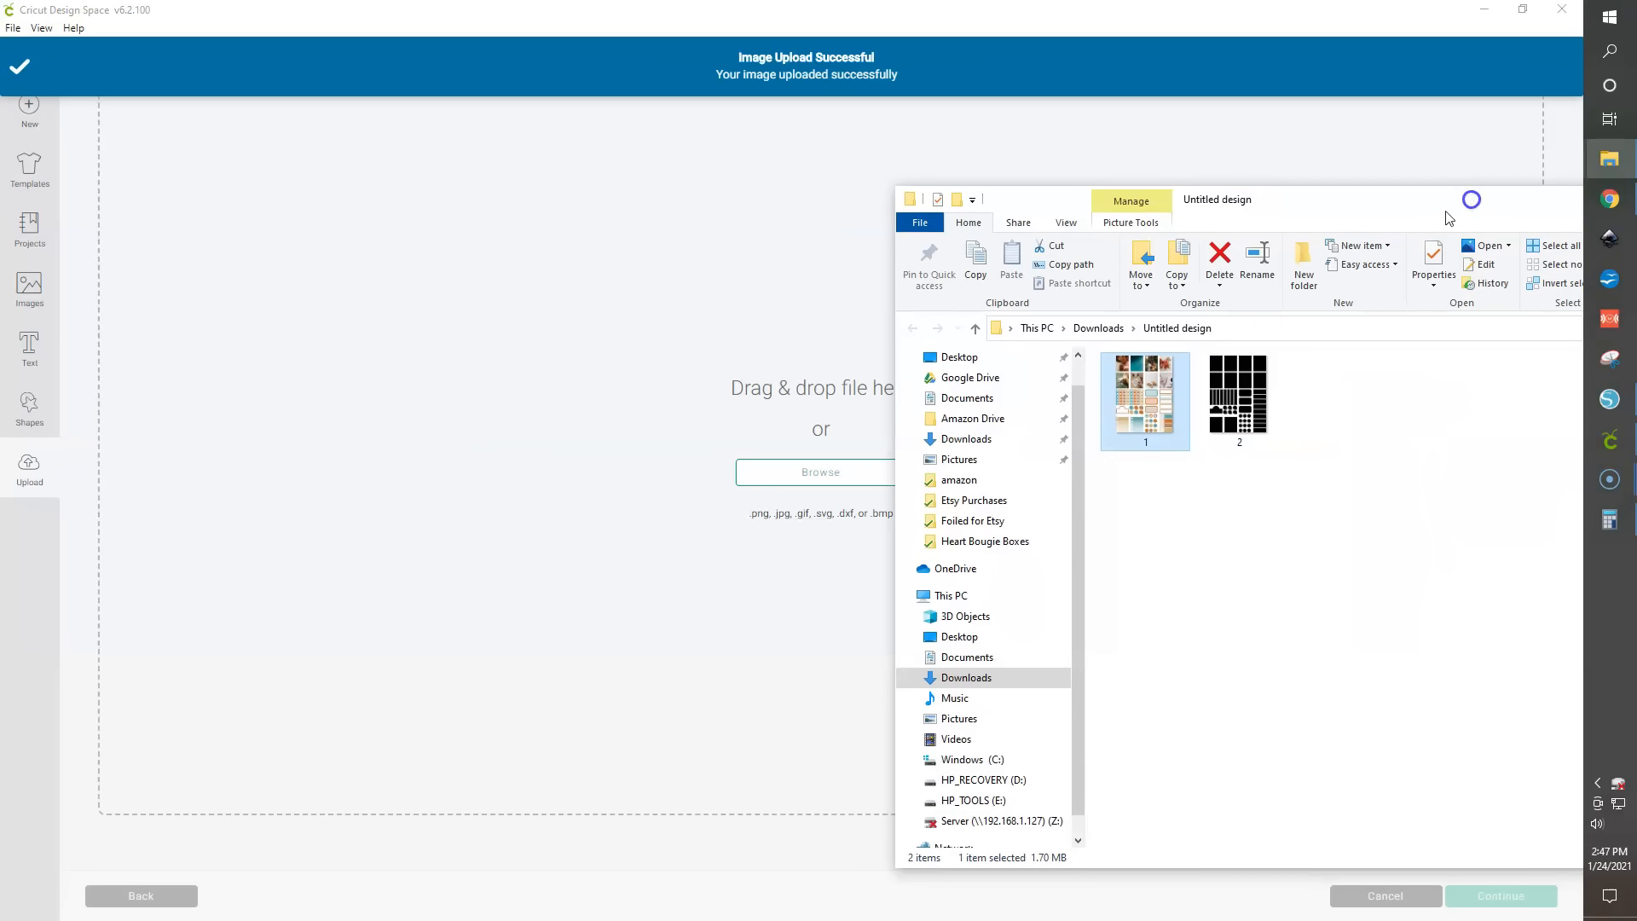
left_click(1233, 386)
left_click_drag(836, 391, 696, 430)
left_click(687, 485)
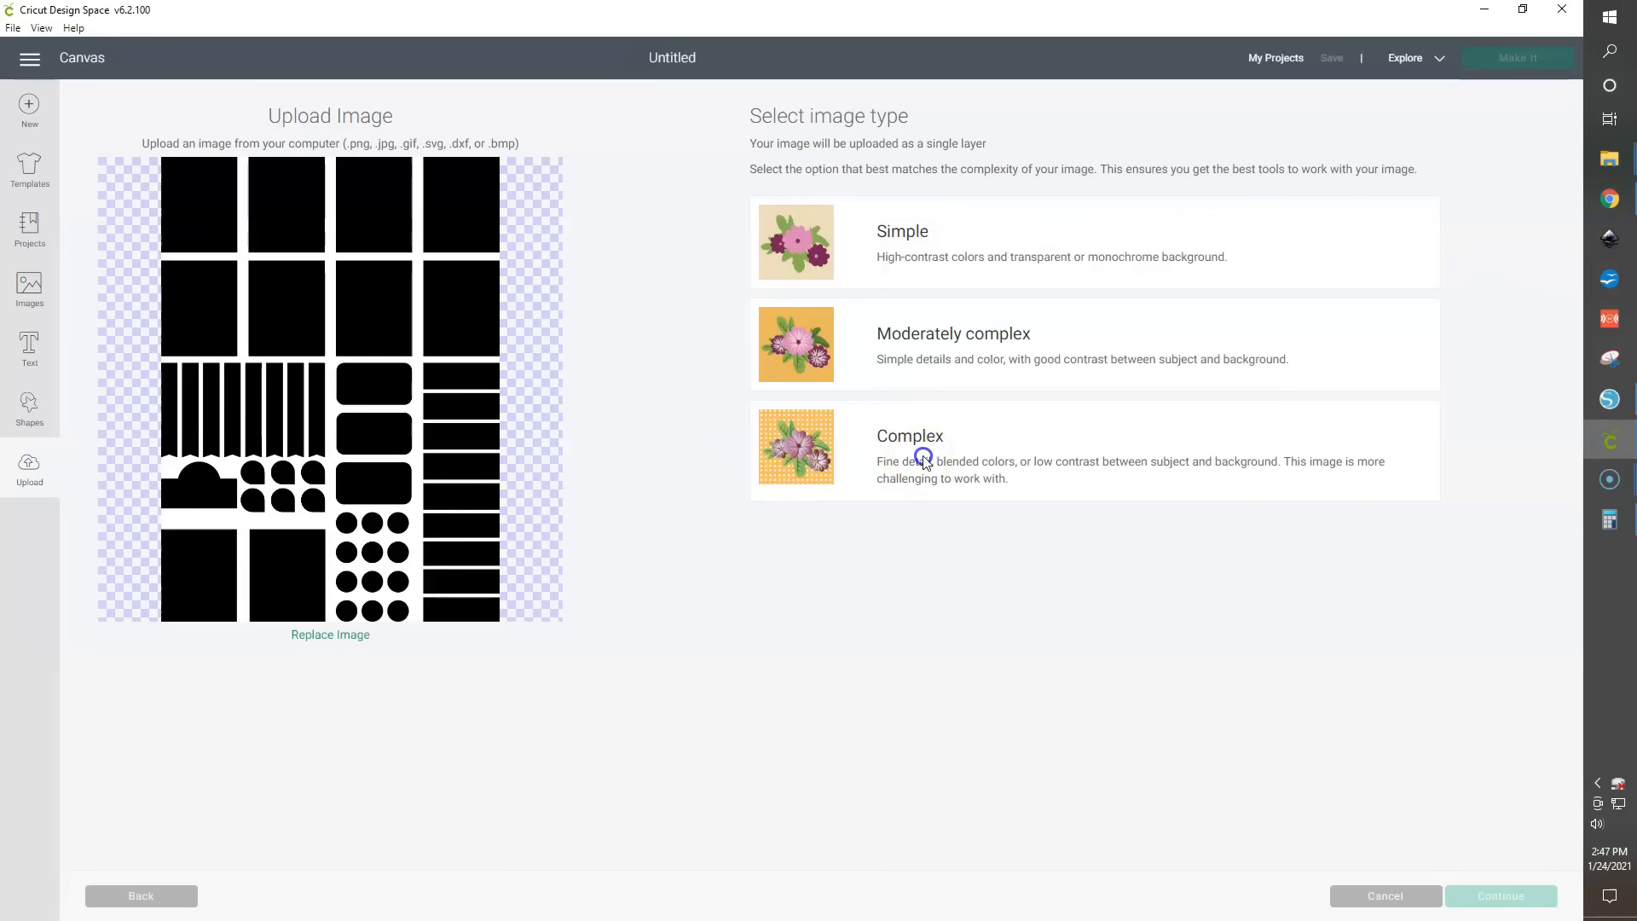
left_click(924, 461)
left_click(1526, 893)
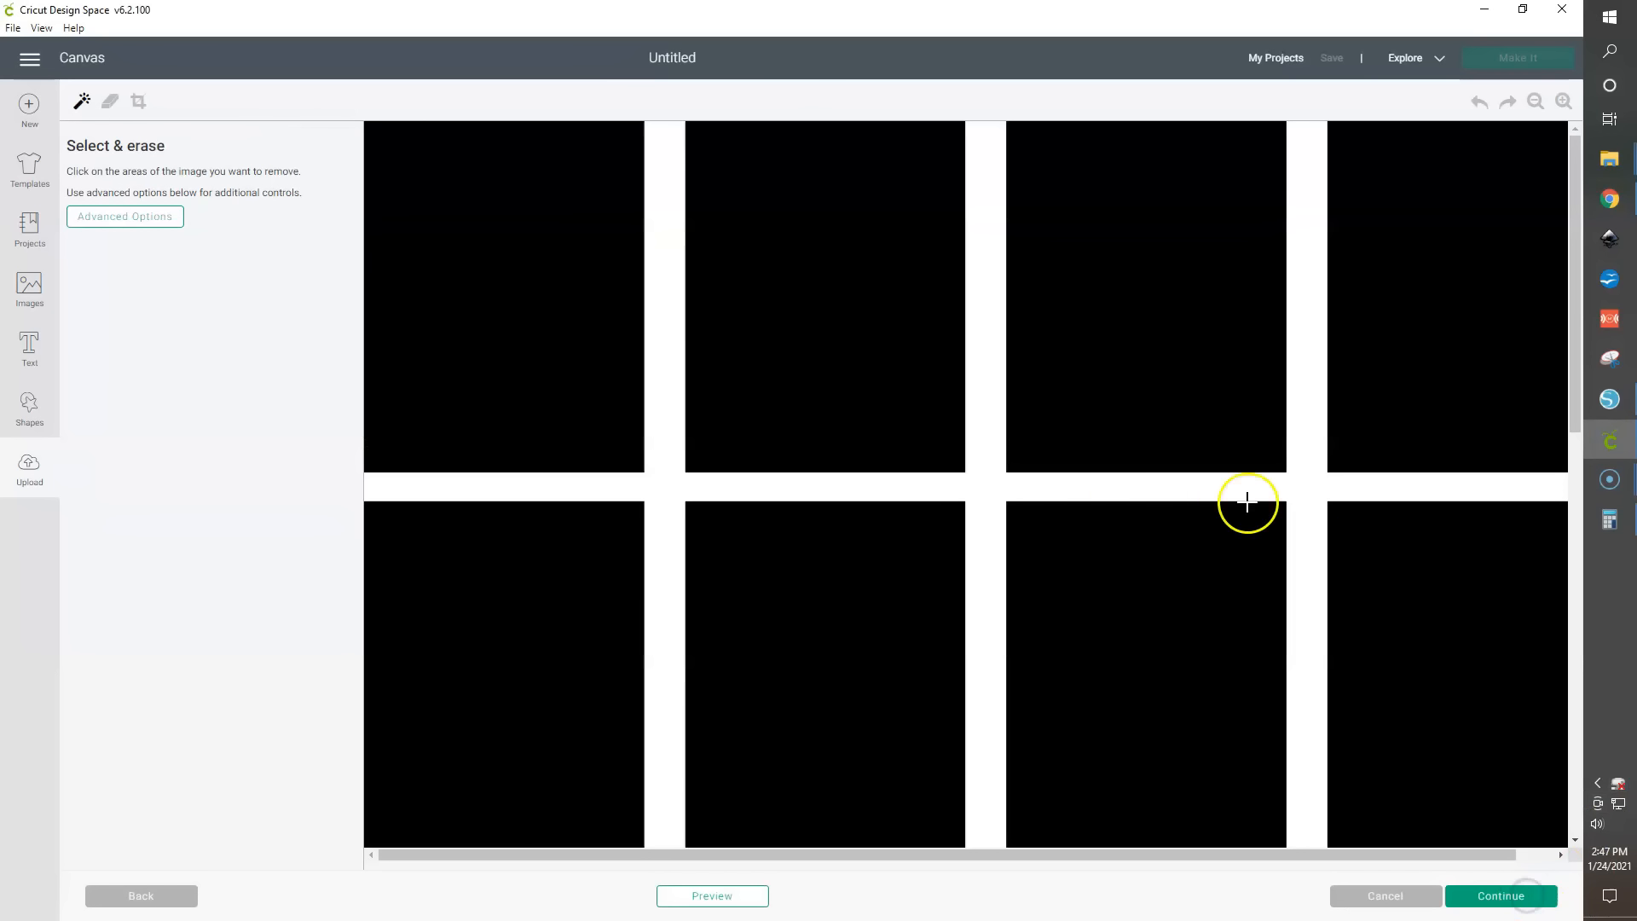
- Erase the white background around the black cut shapes and continue
left_click(1536, 101)
left_click(1536, 102)
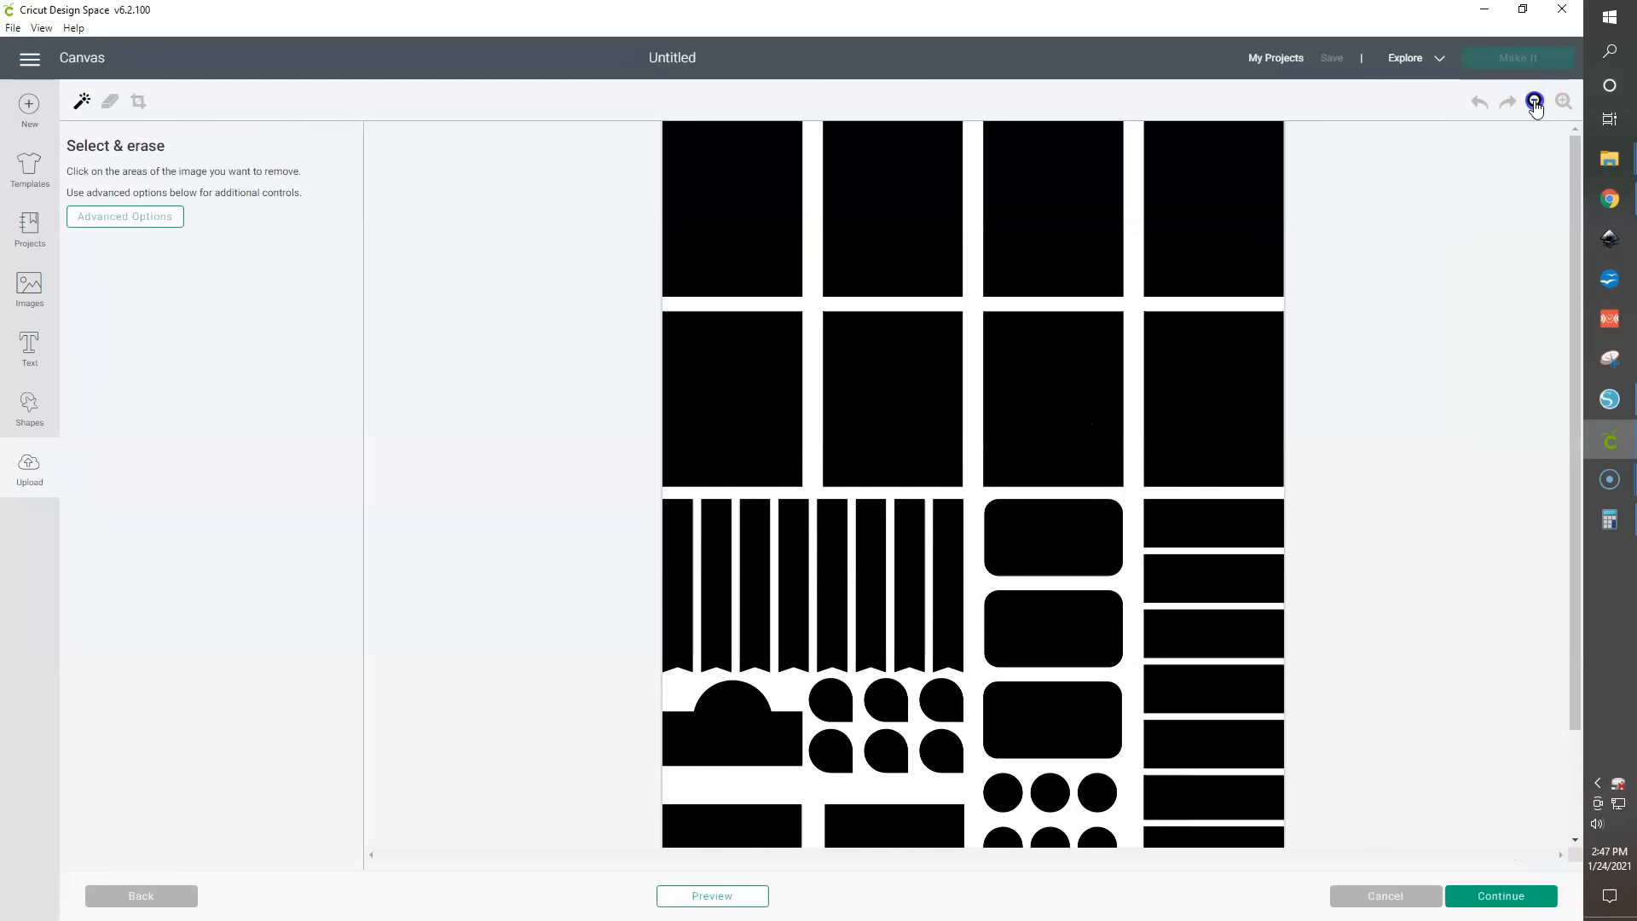
left_click(1135, 405)
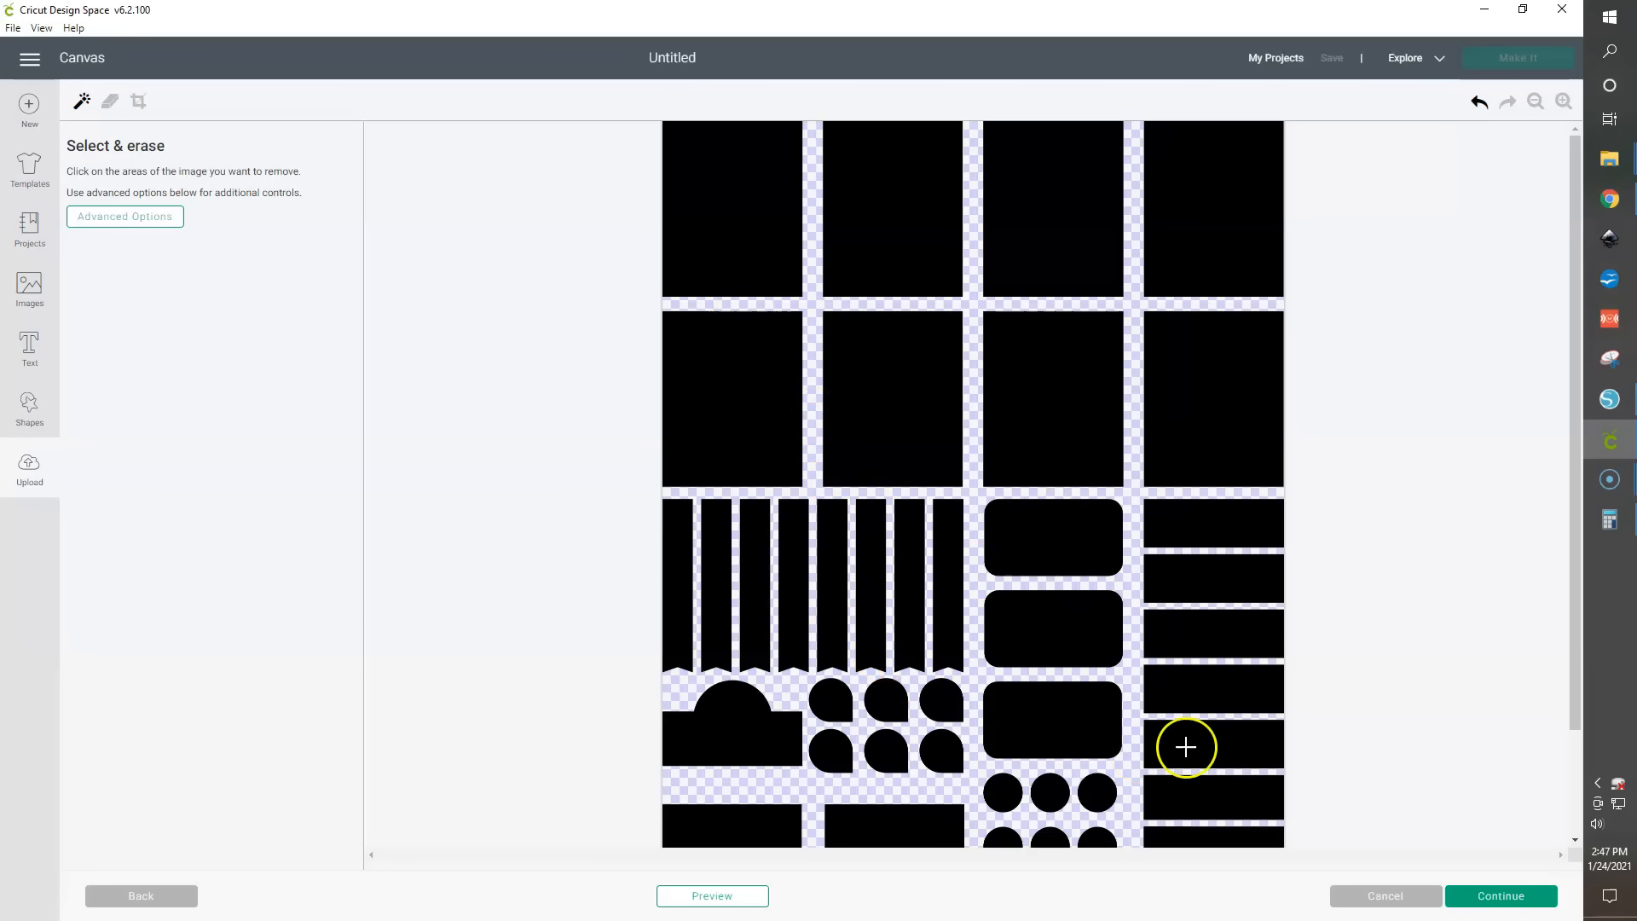
left_click(1506, 902)
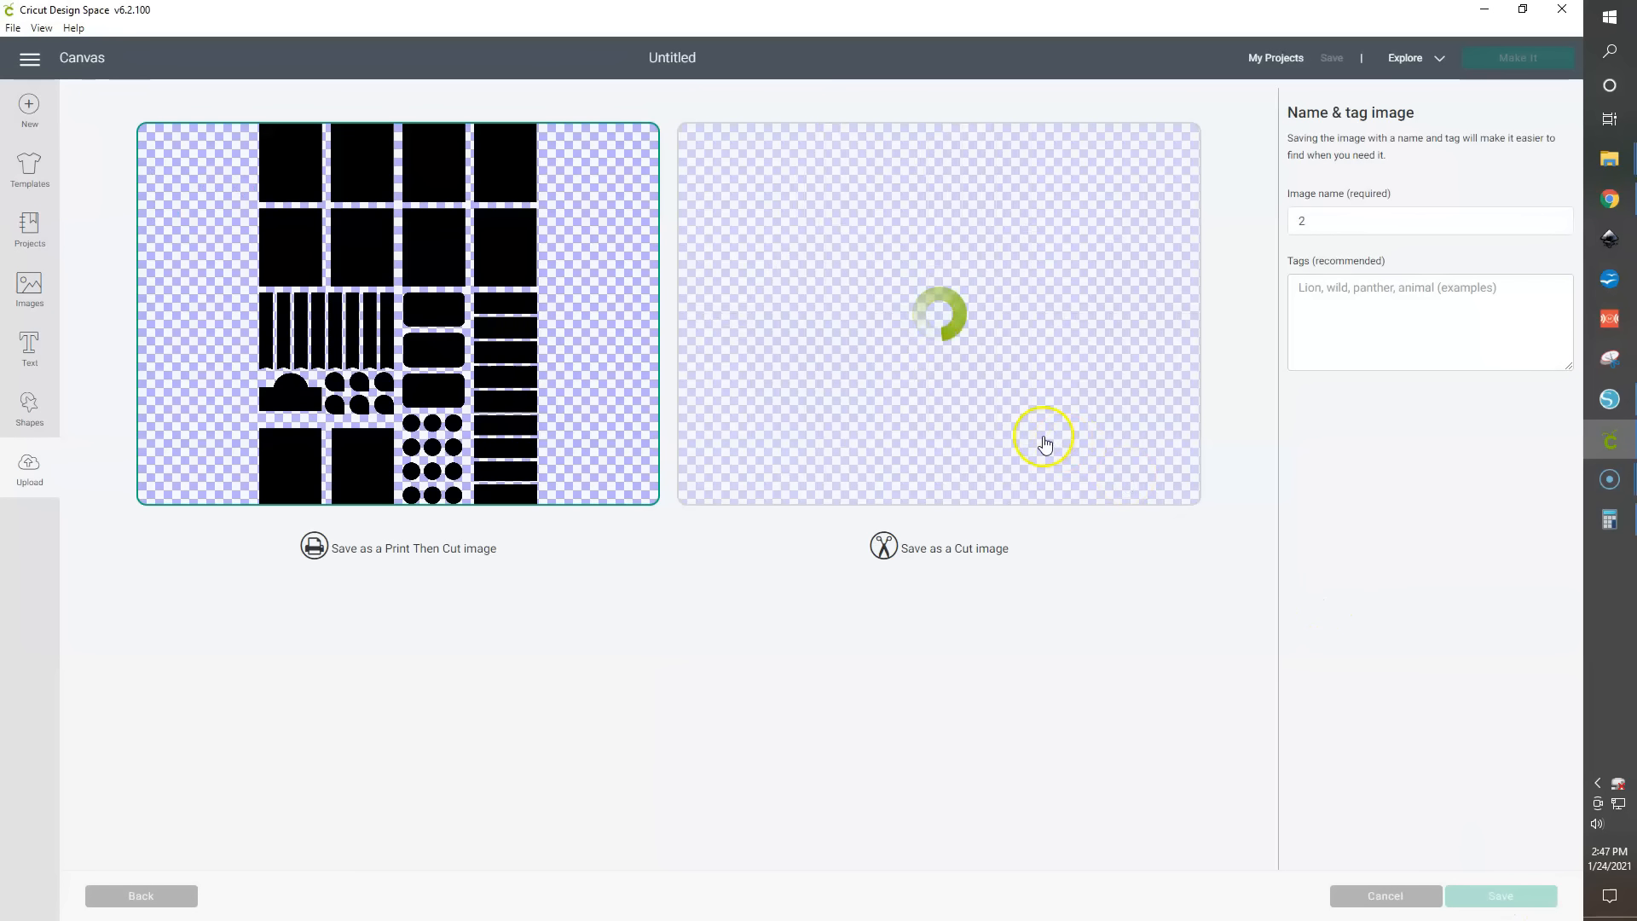
- Save the black sheet as a Cut image named 2
left_click(1000, 317)
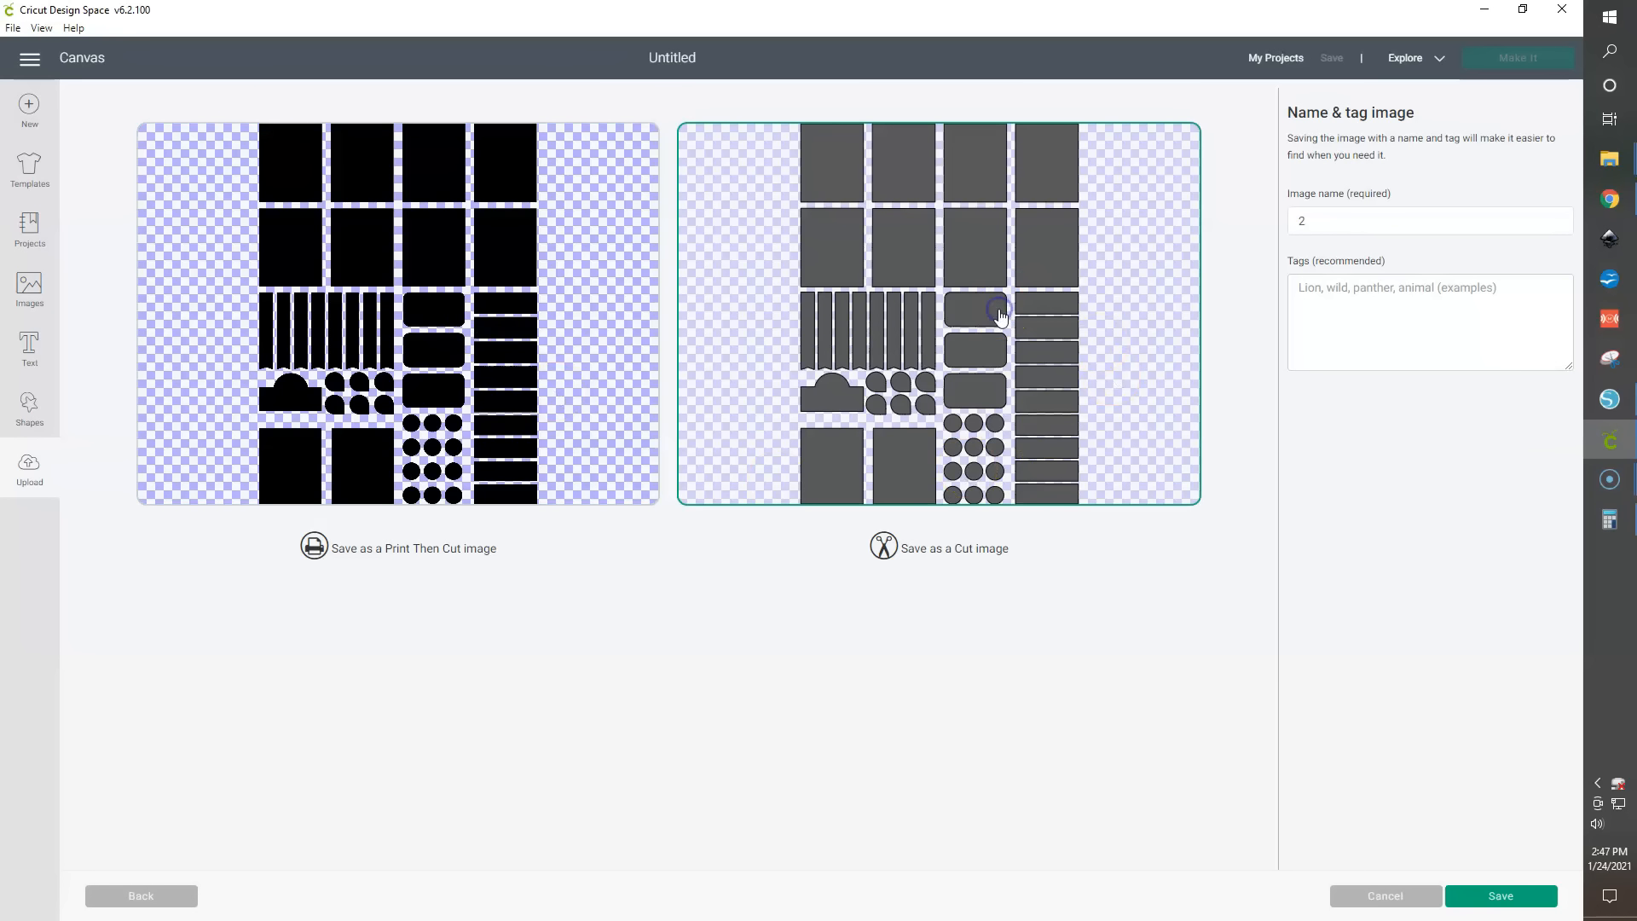
left_click(1524, 895)
- Select both newly uploaded images and insert them onto the canvas
left_click(375, 657)
left_click(202, 658)
left_click(1533, 896)
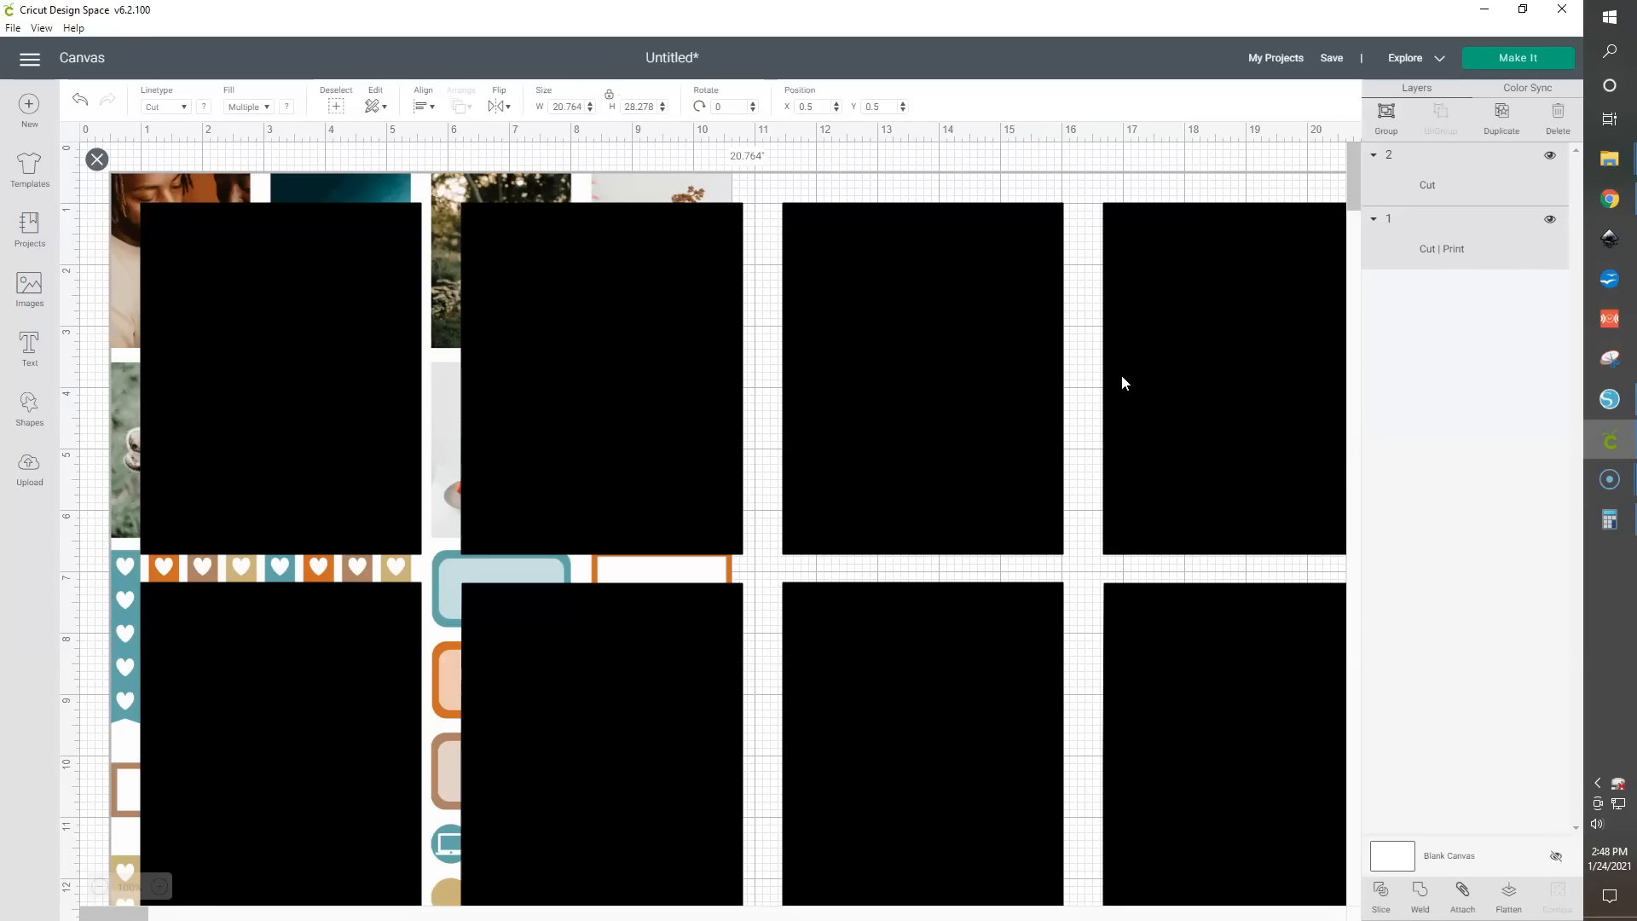
- Set the cut image's width to 6.75 inches
left_click(1069, 157)
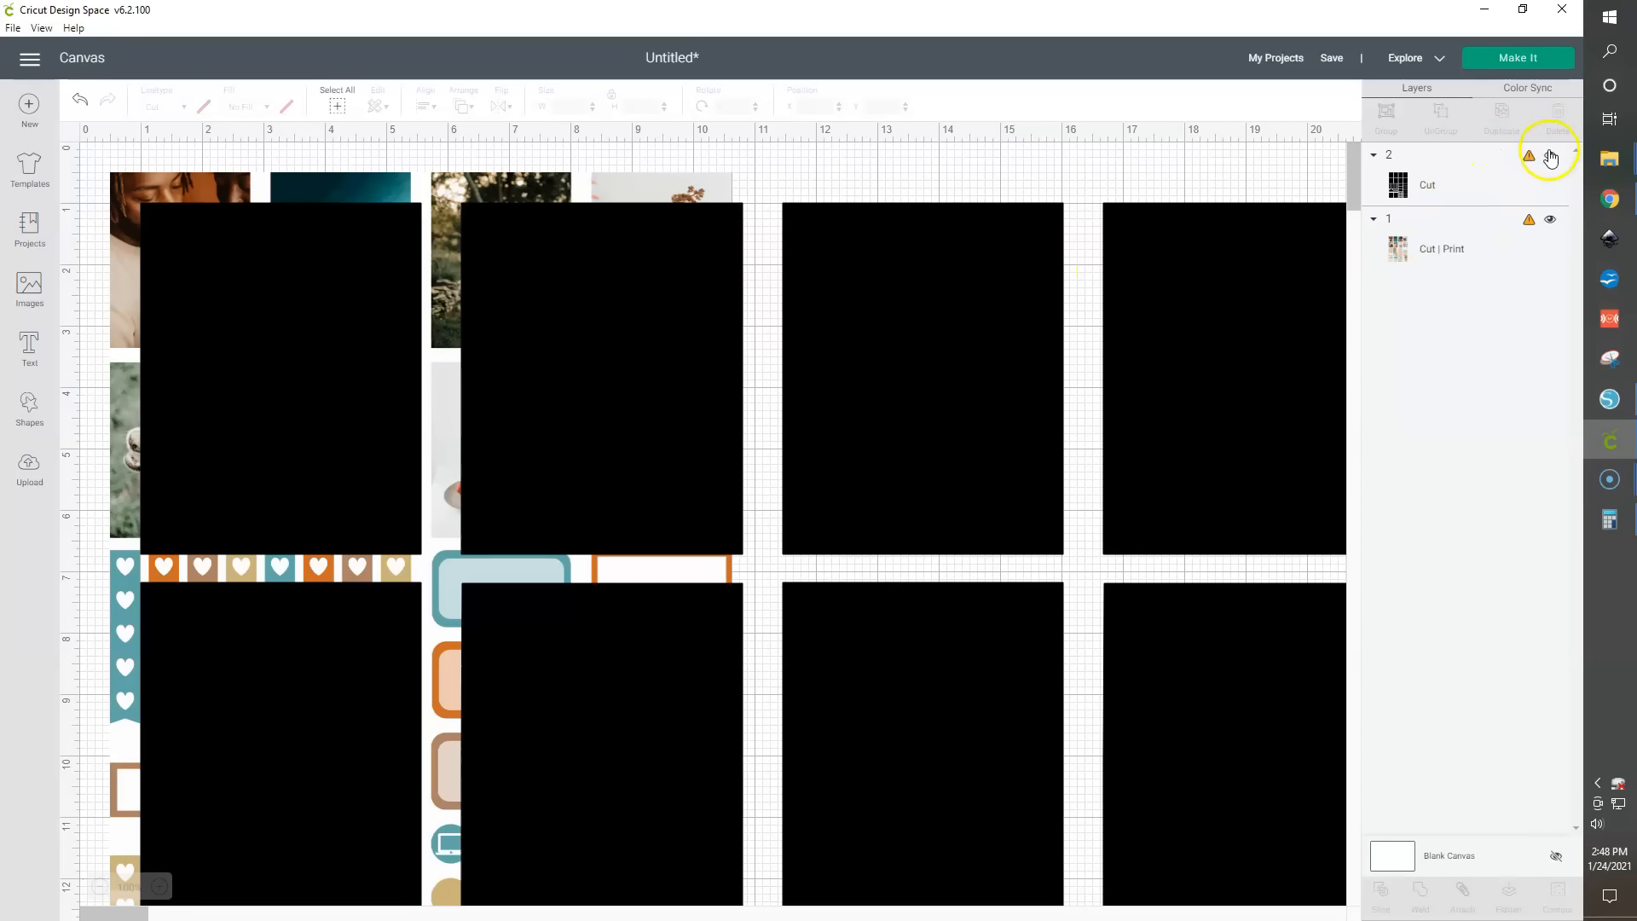
left_click(945, 289)
left_click(569, 105)
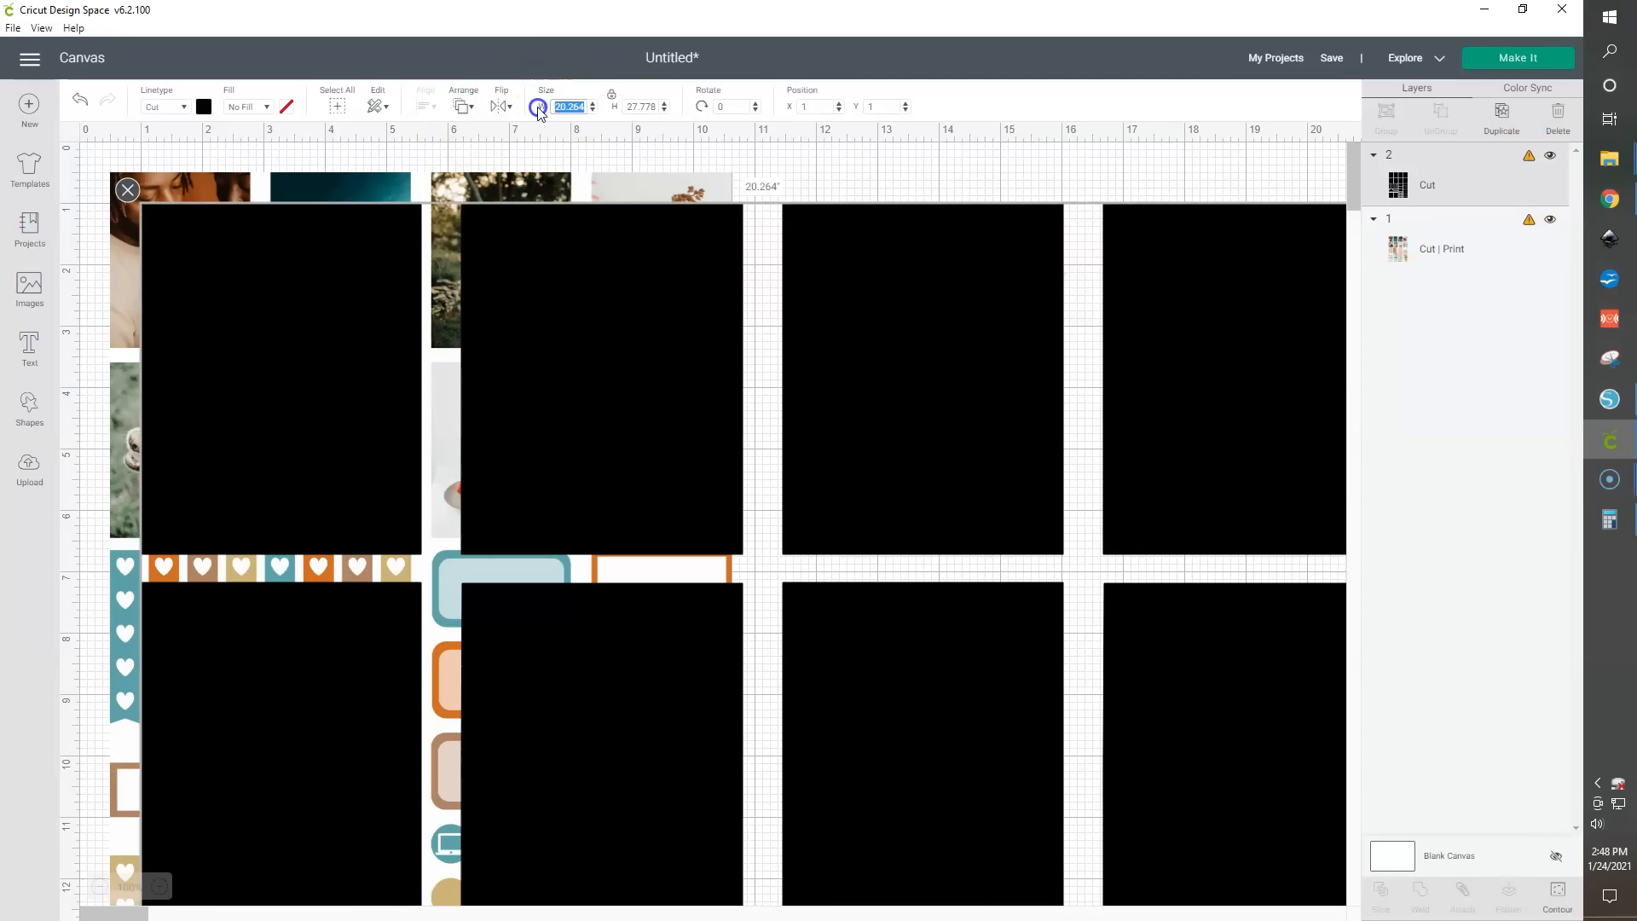
type("6.75")
key("Return")
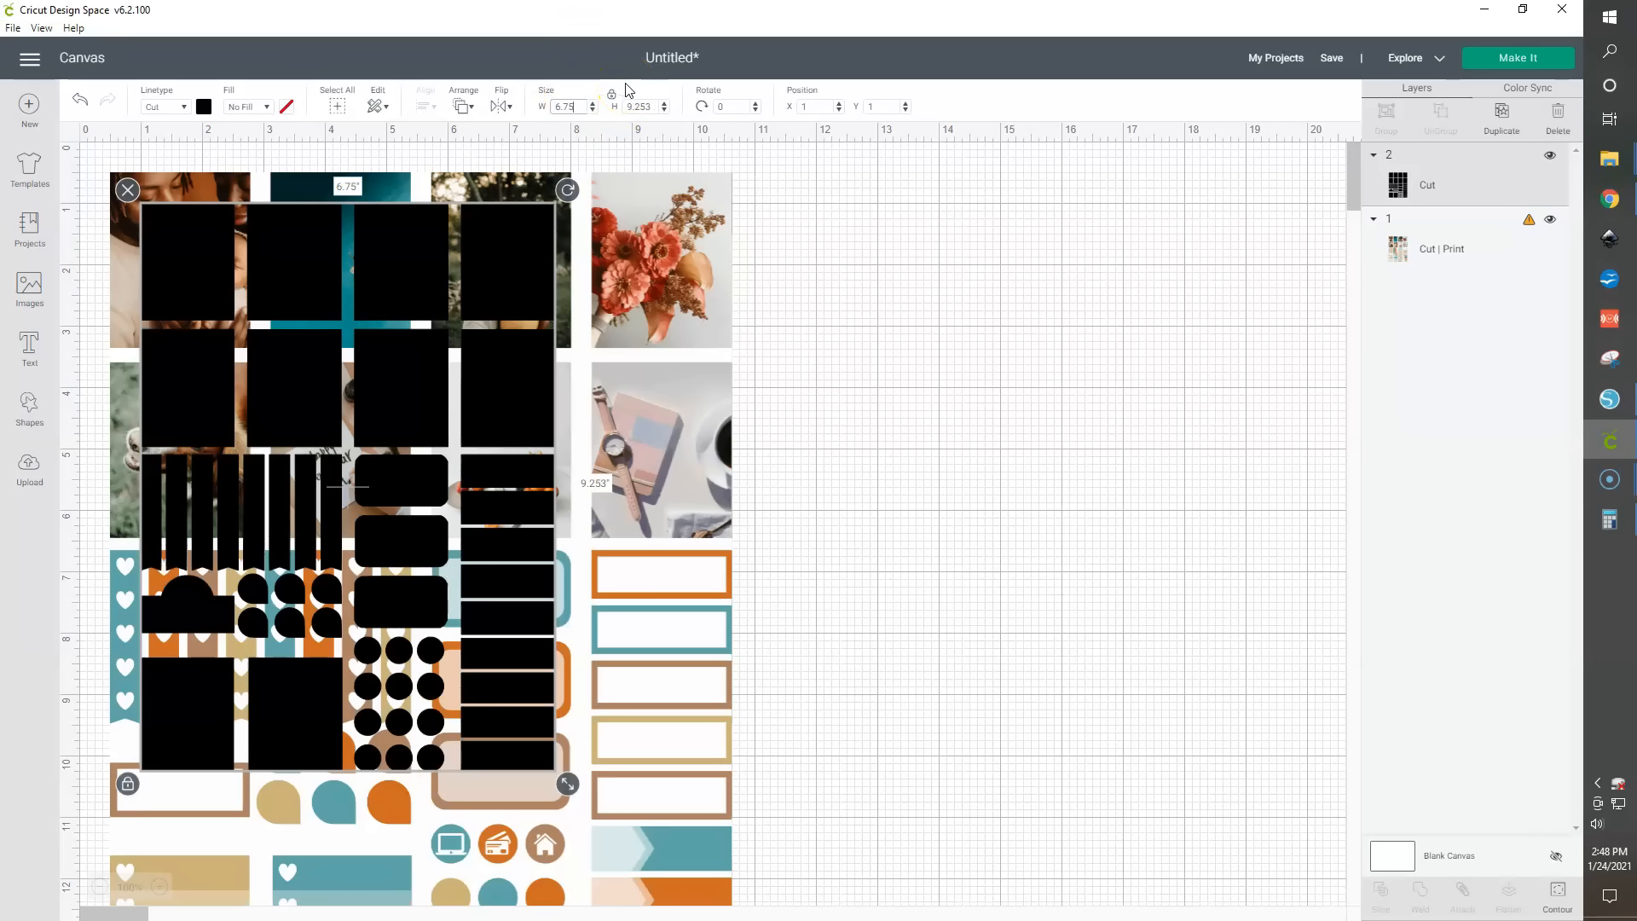
- Unlock proportions, set the cut image's height to 9.25 inches, and move it beside the print image
left_click(611, 96)
left_click(646, 109)
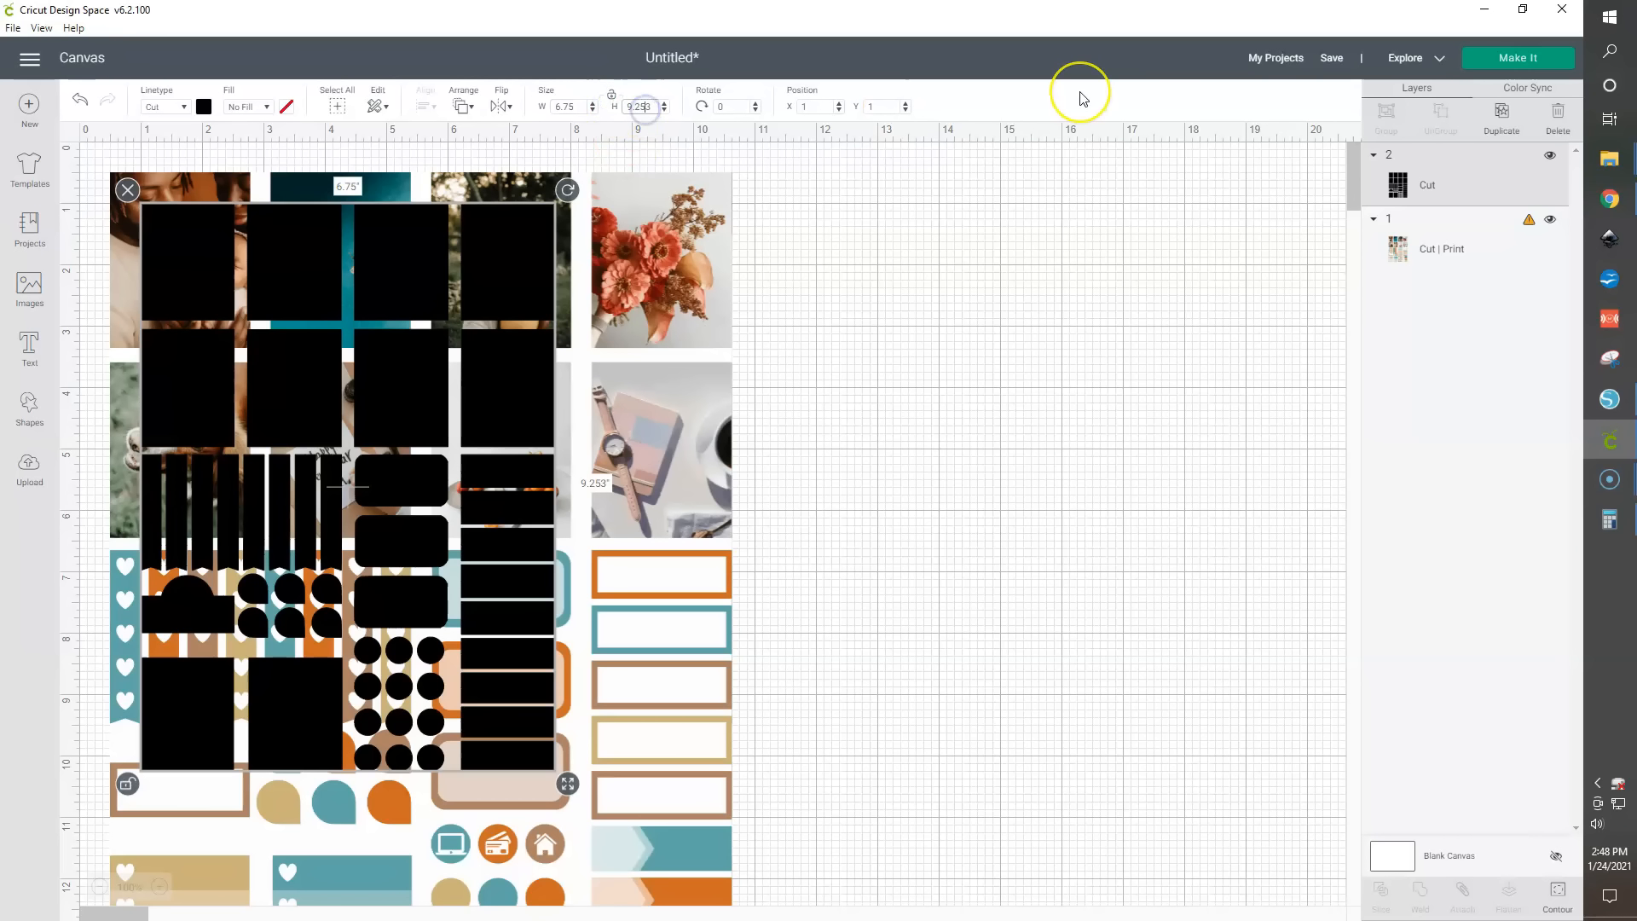
key("Return")
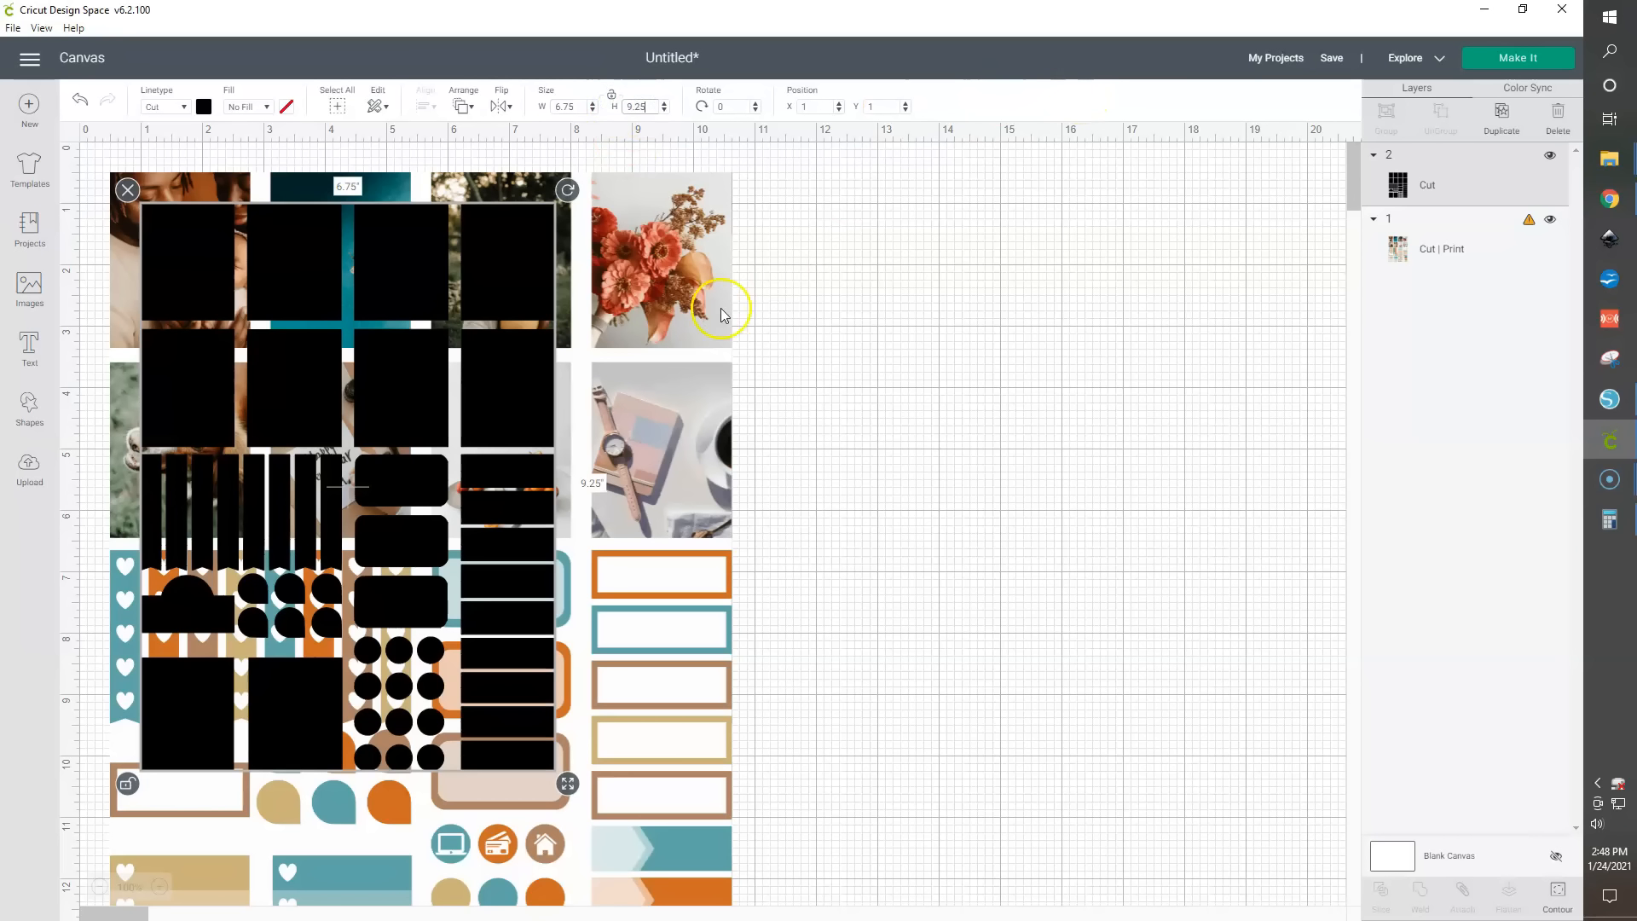
left_click_drag(508, 274, 1194, 340)
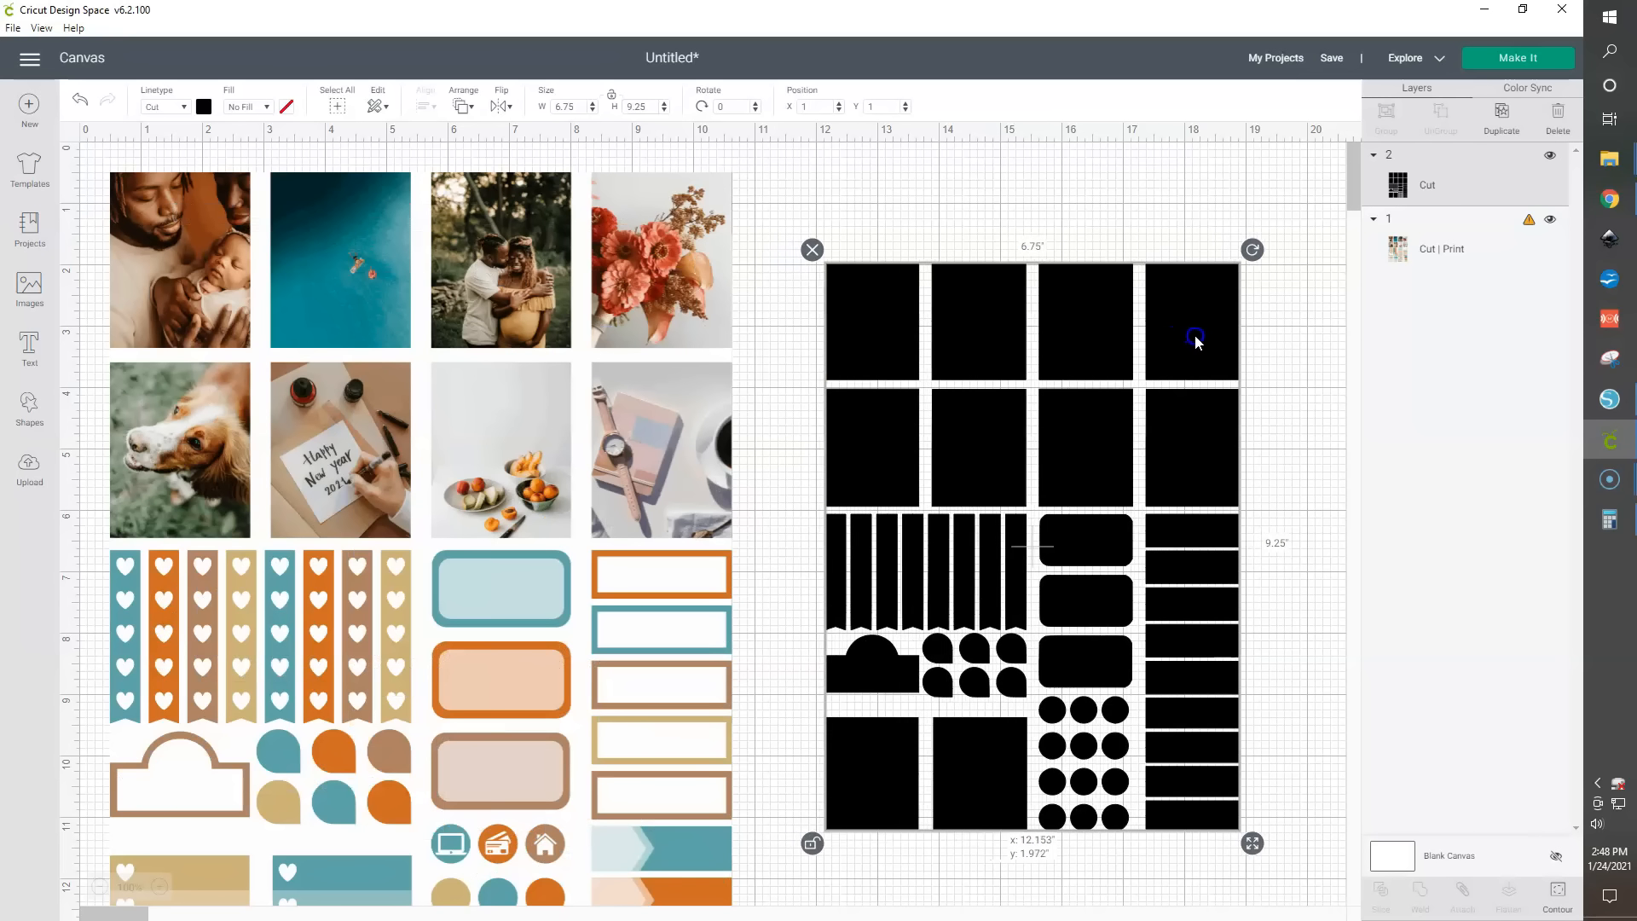
- Set the print image's width to 6.75 inches
left_click(622, 268)
left_click(583, 107)
left_click_drag(583, 107, 533, 102)
type("6")
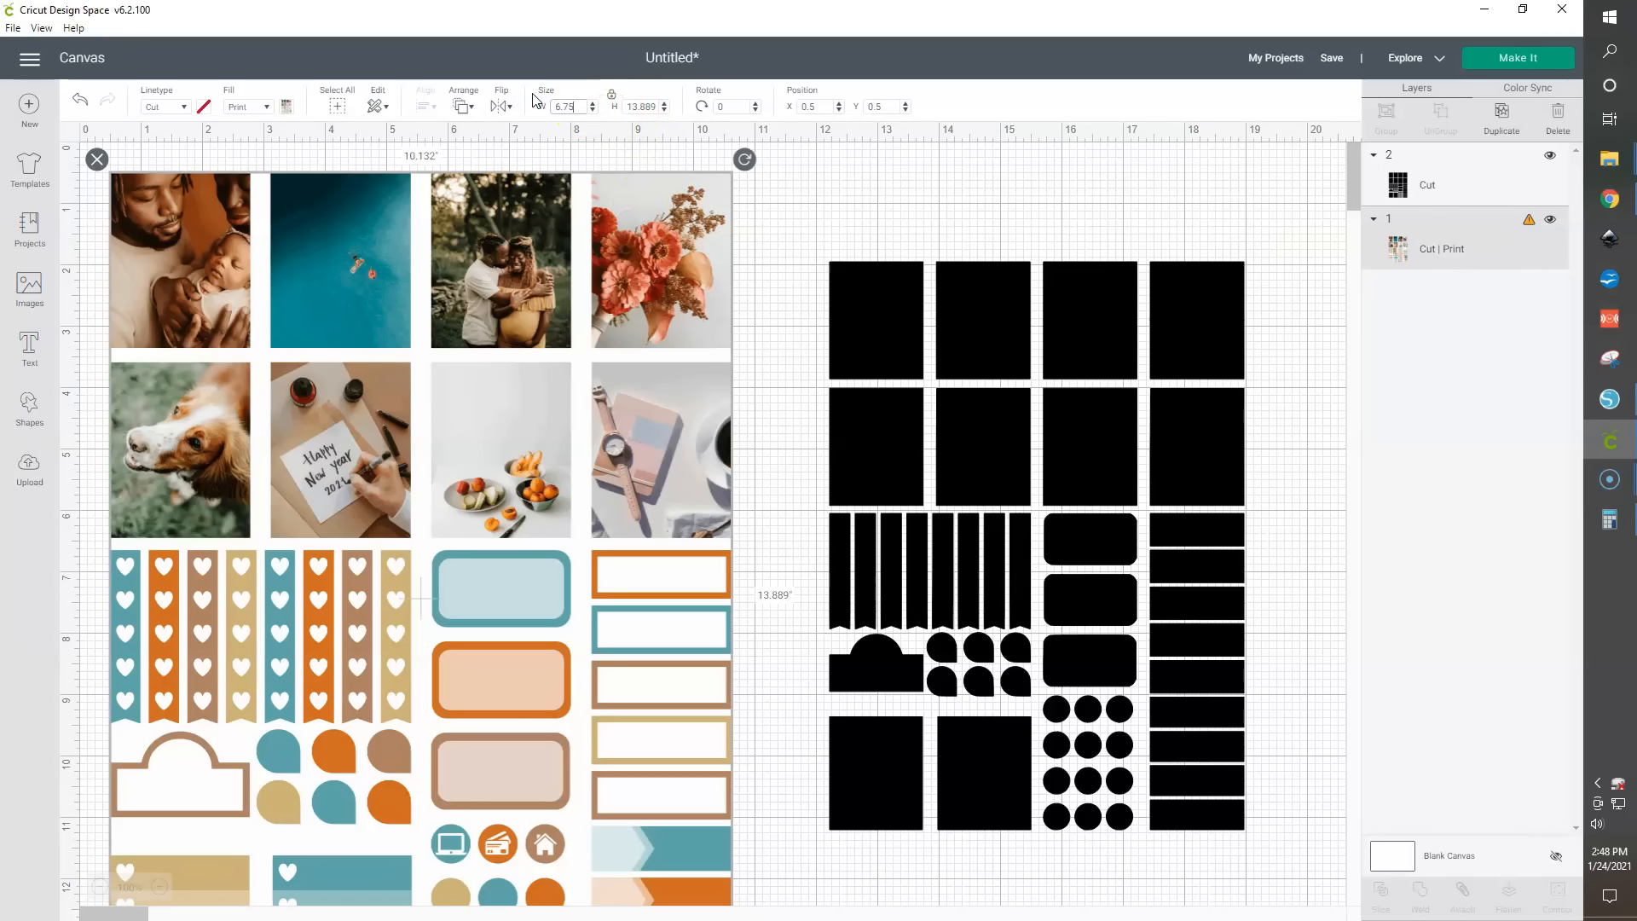
key("Return")
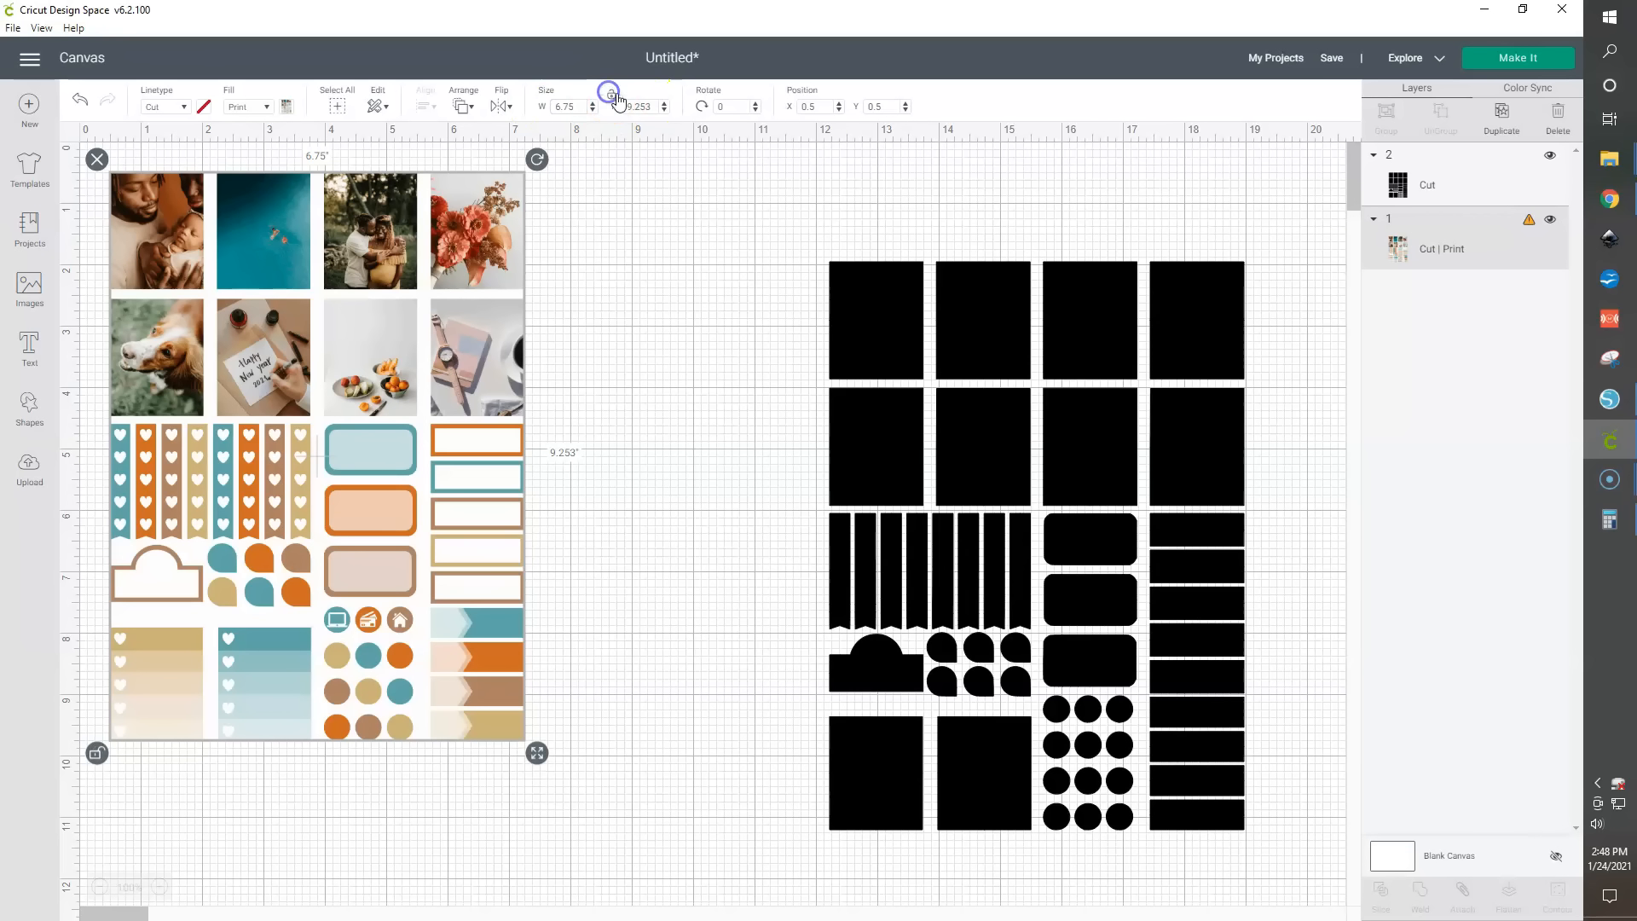
left_click(646, 108)
left_click(657, 205)
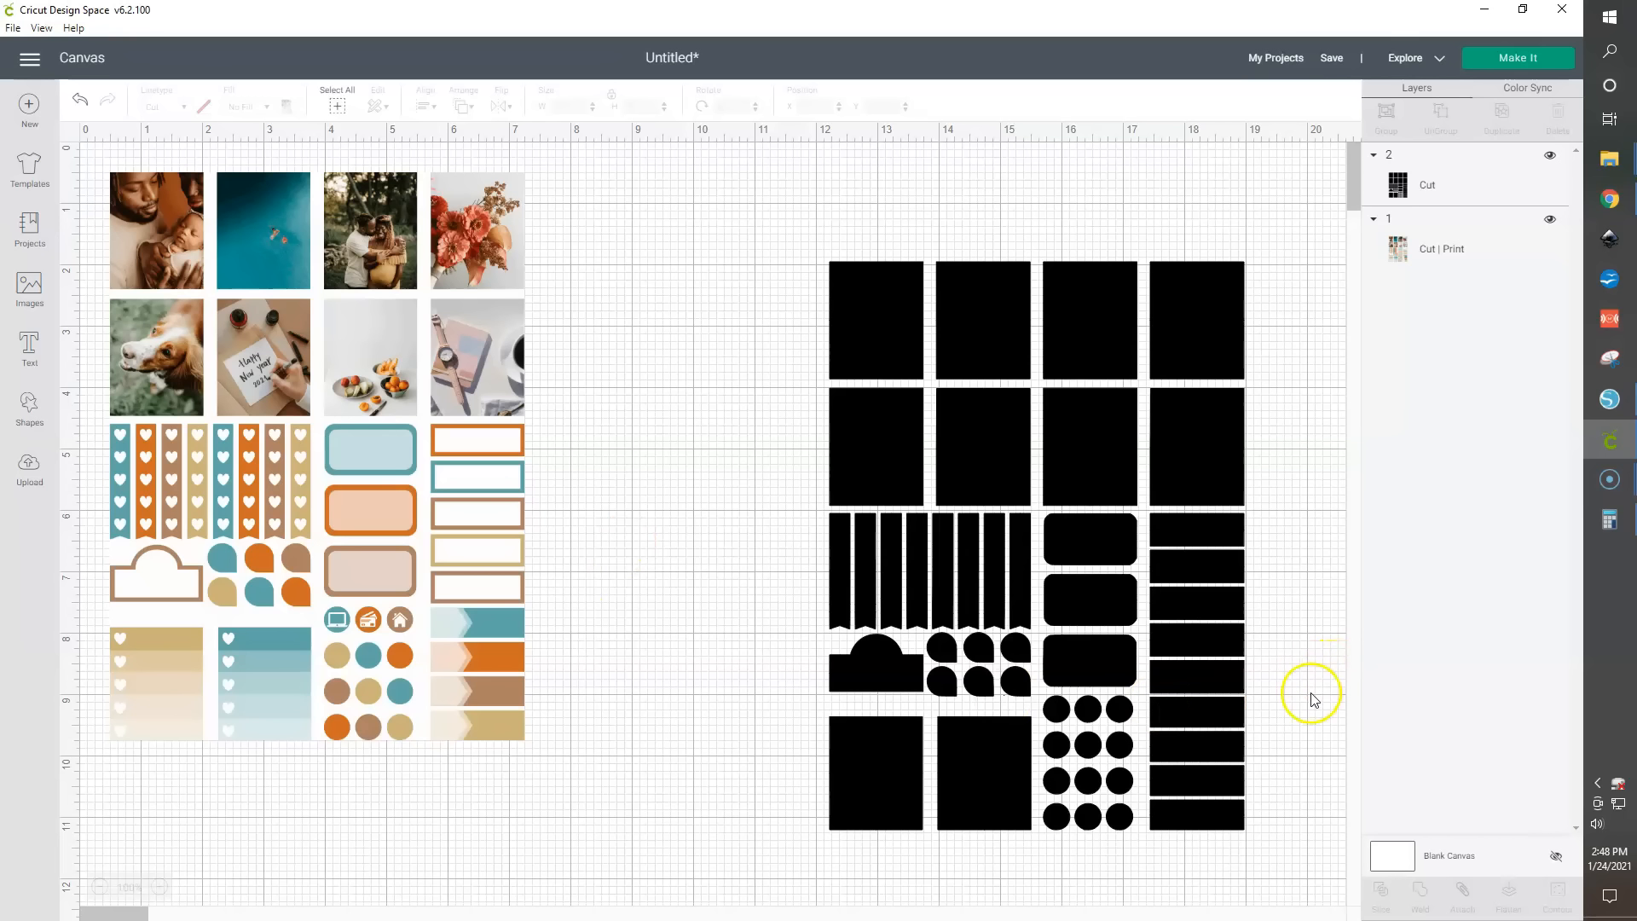
- Select both images and center-align them so the cut shapes overlay the printed stickers
left_click_drag(1311, 704, 281, 348)
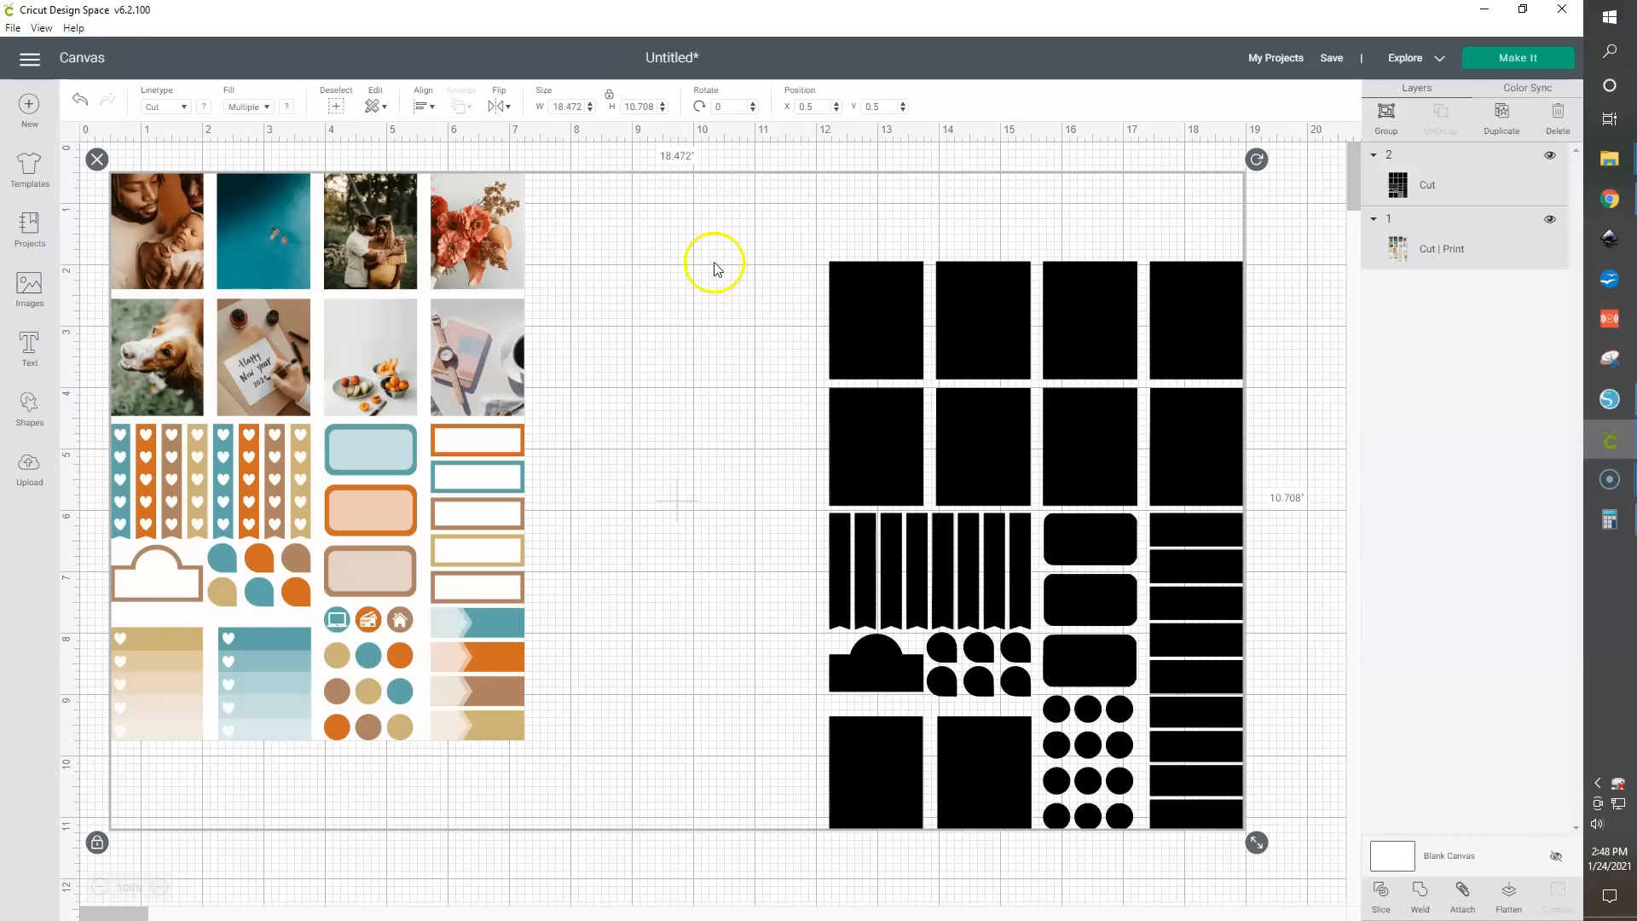
left_click(423, 107)
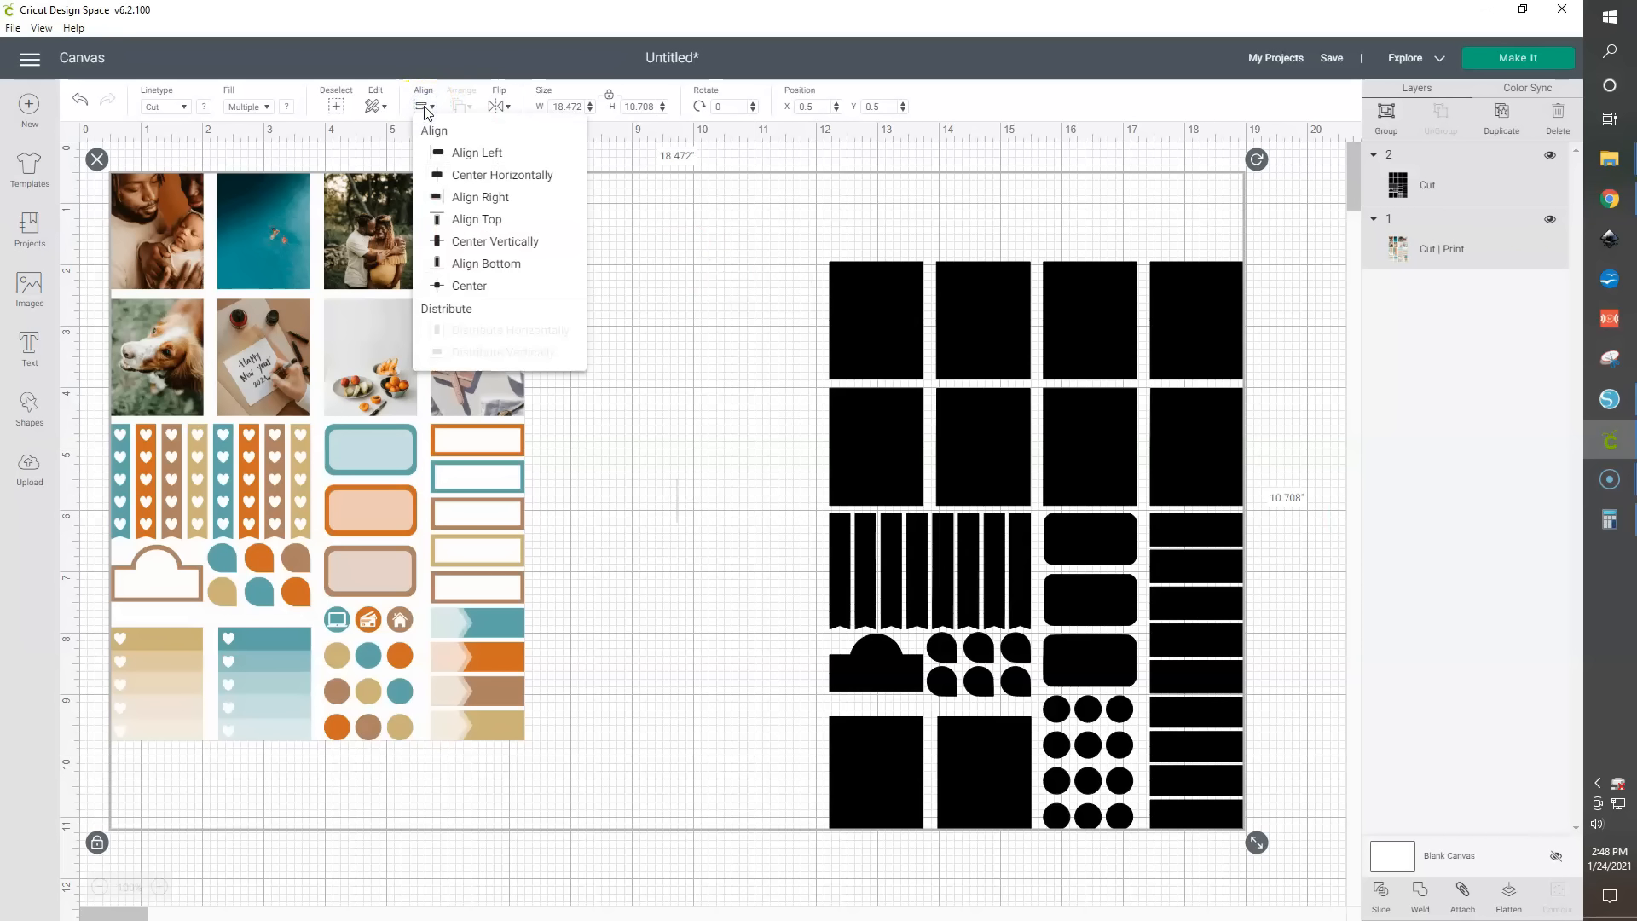
left_click(453, 290)
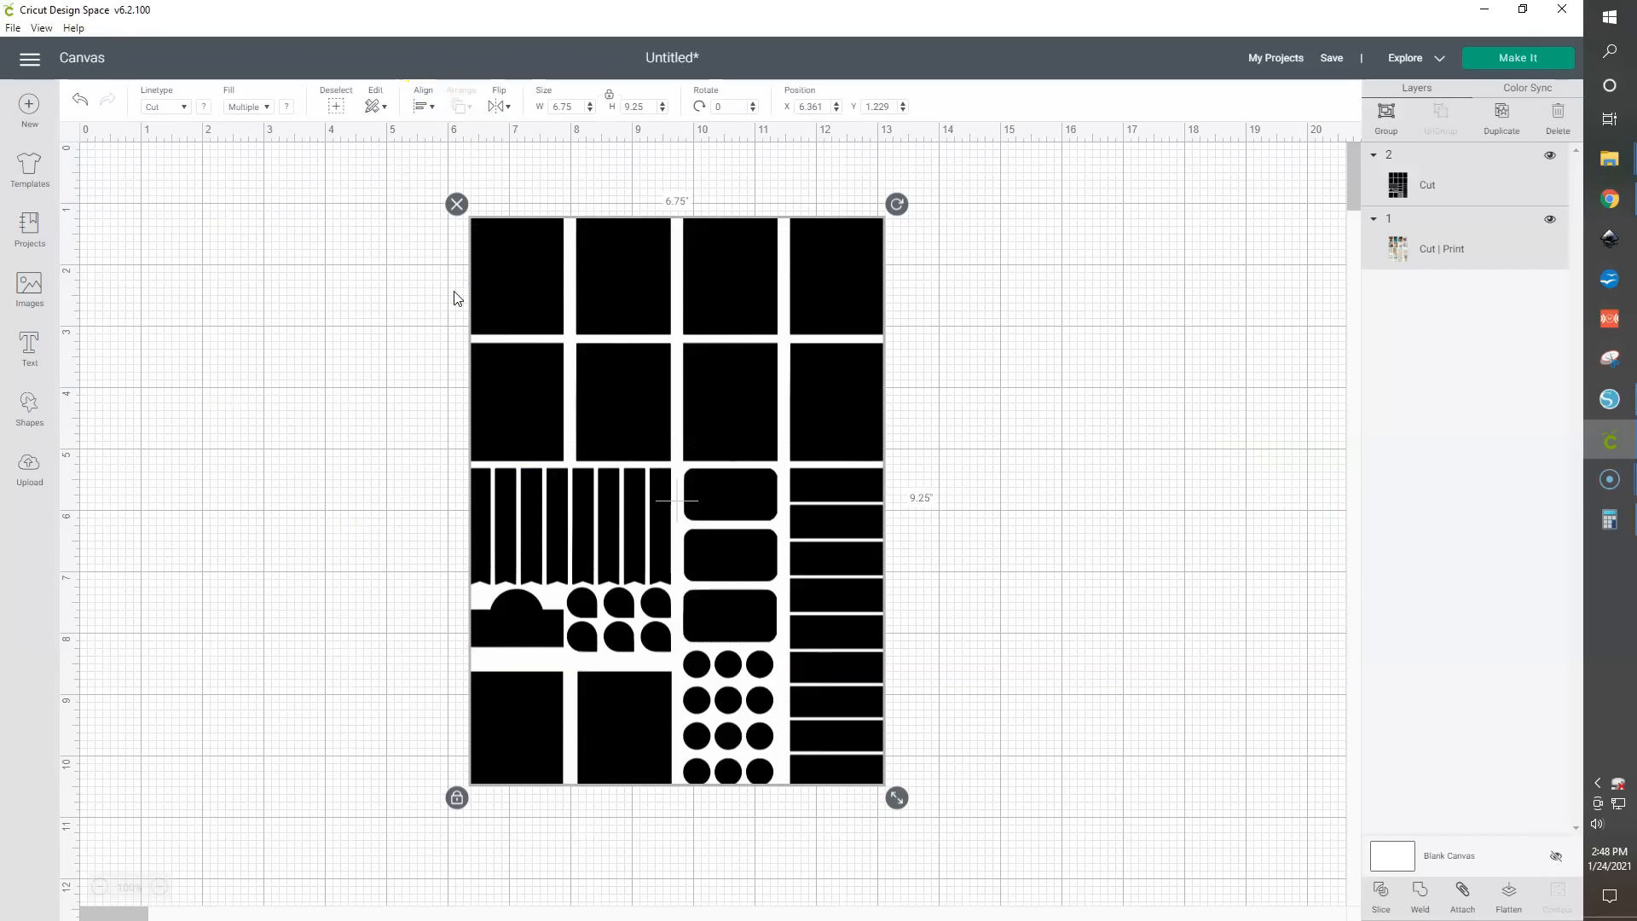
left_click(1151, 588)
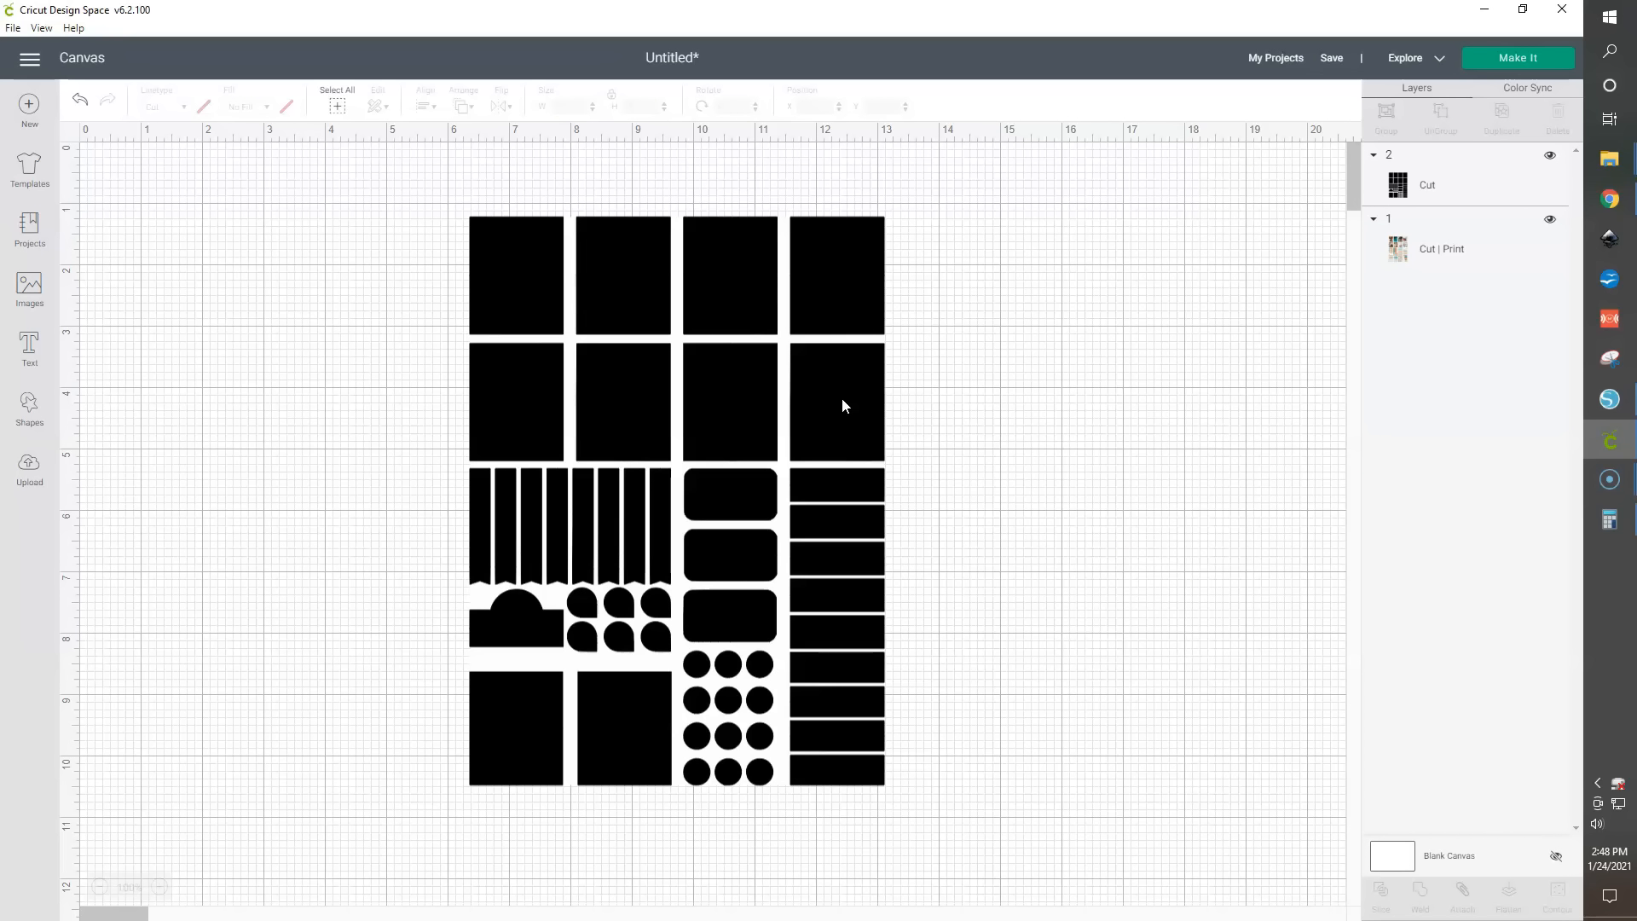
- Select both images, slice the cut shapes out of the print image, and delete the leftover cut layer
left_click_drag(324, 194, 1038, 888)
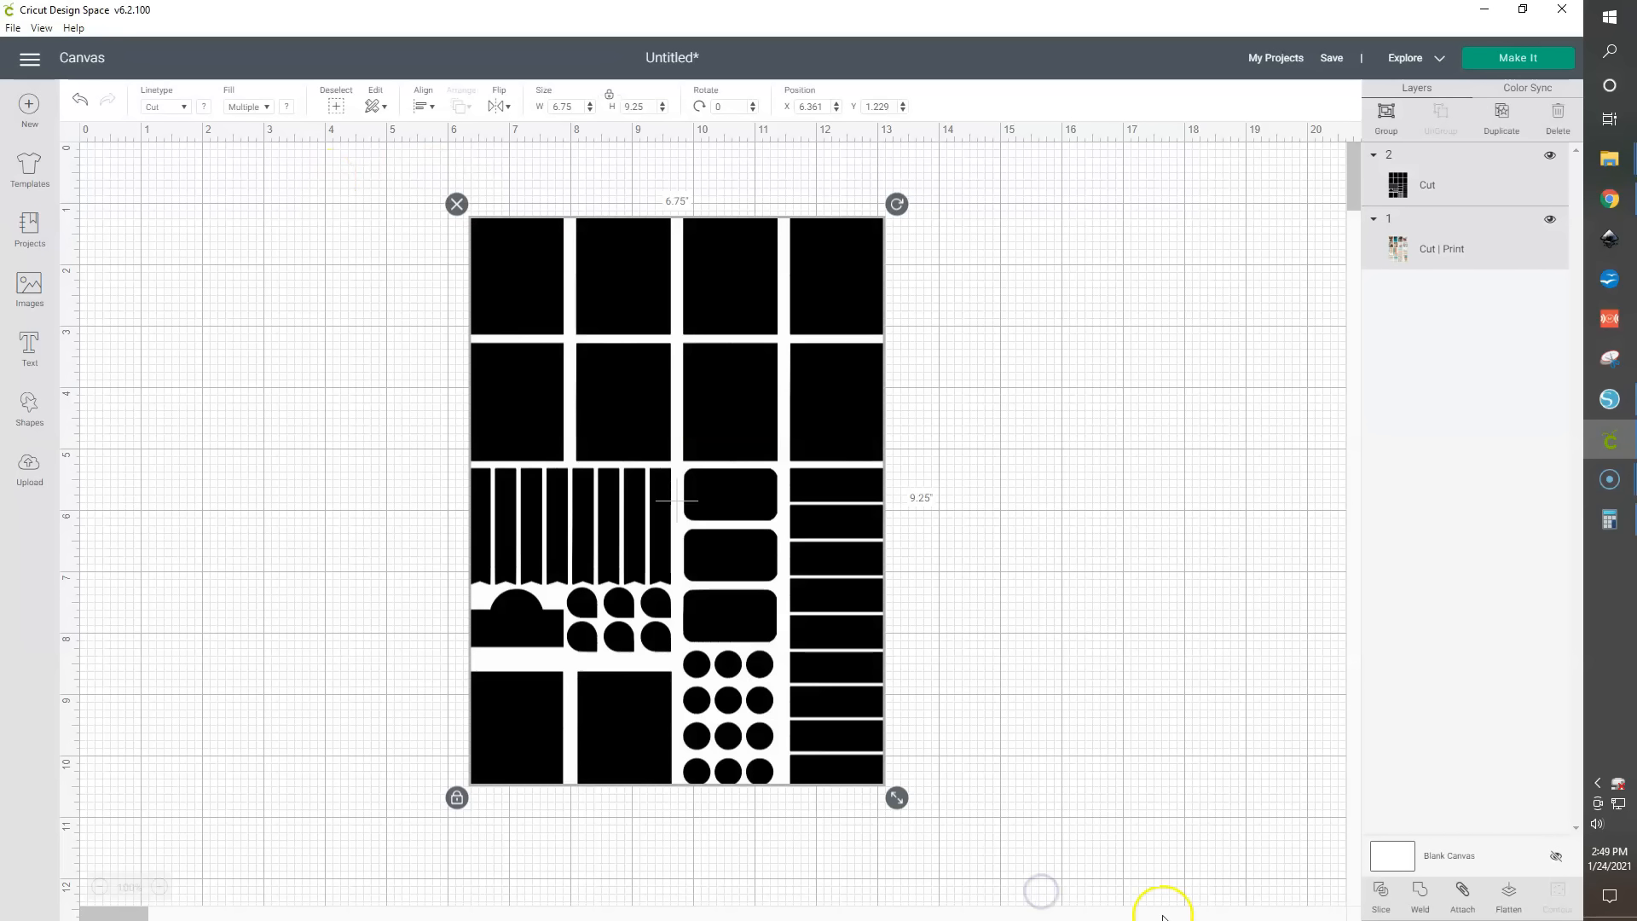
left_click(1380, 891)
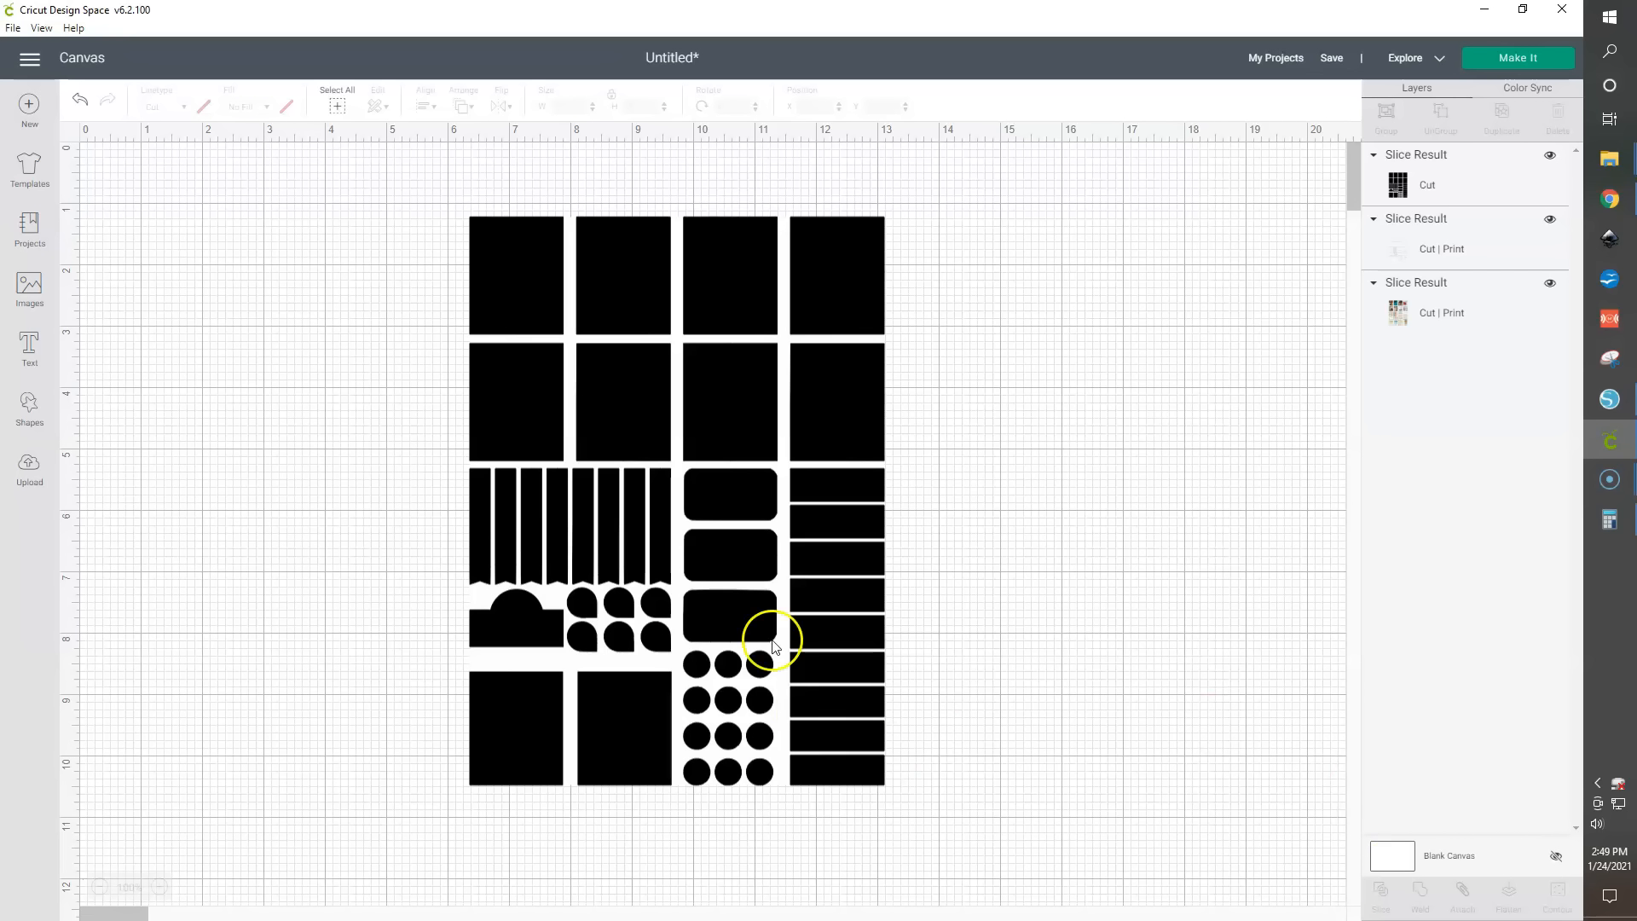
left_click_drag(840, 270, 1293, 341)
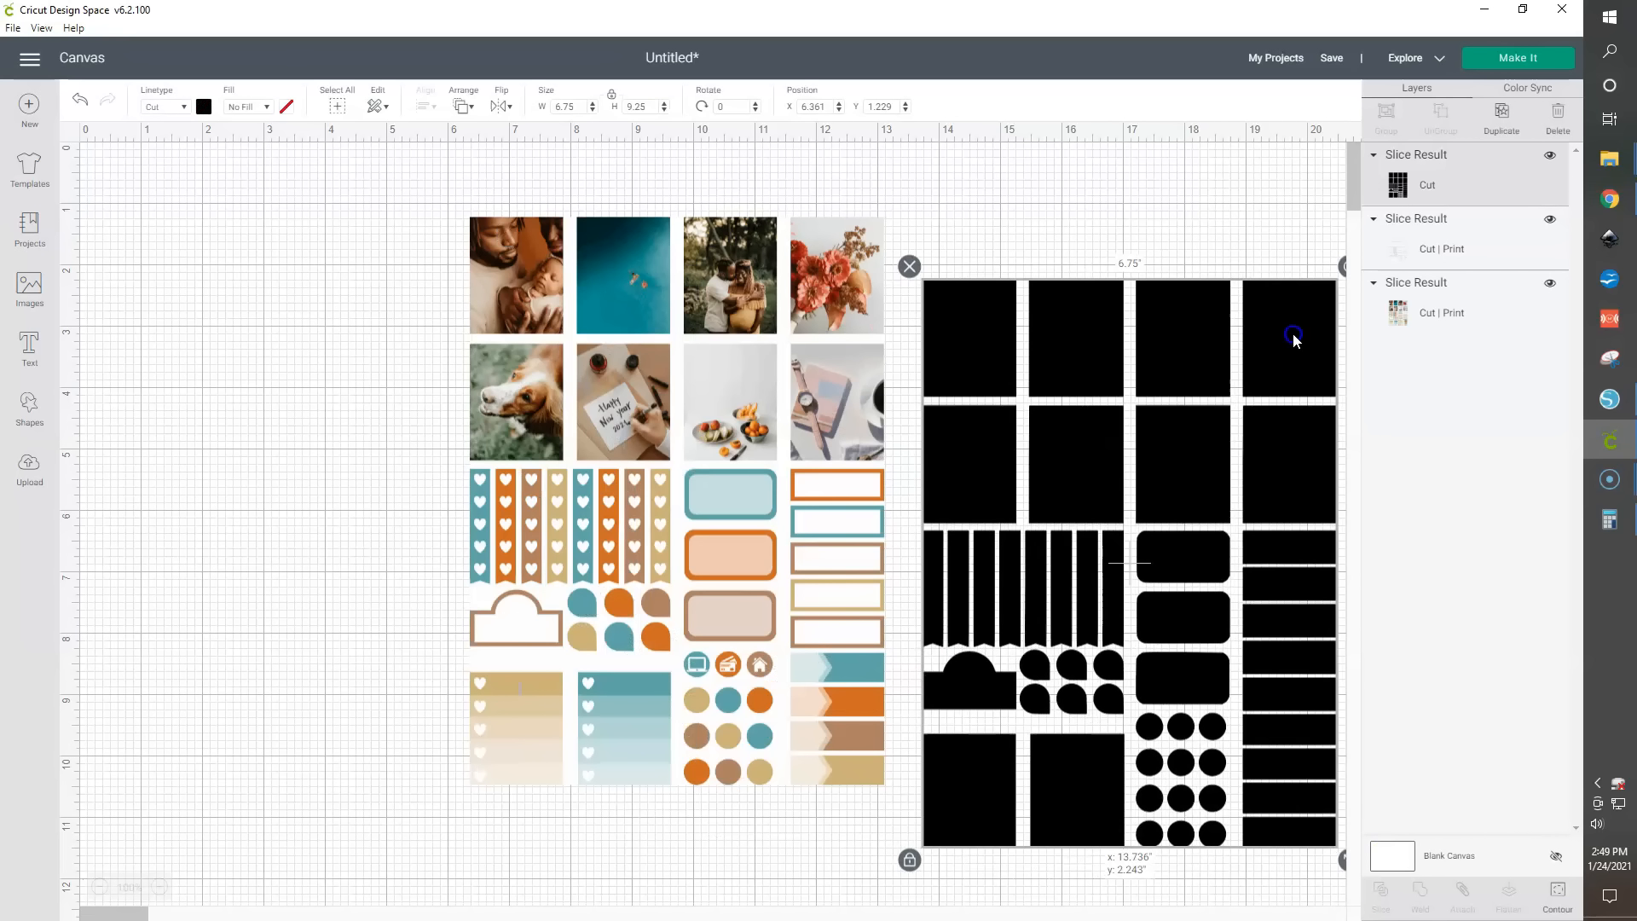
key("Delete")
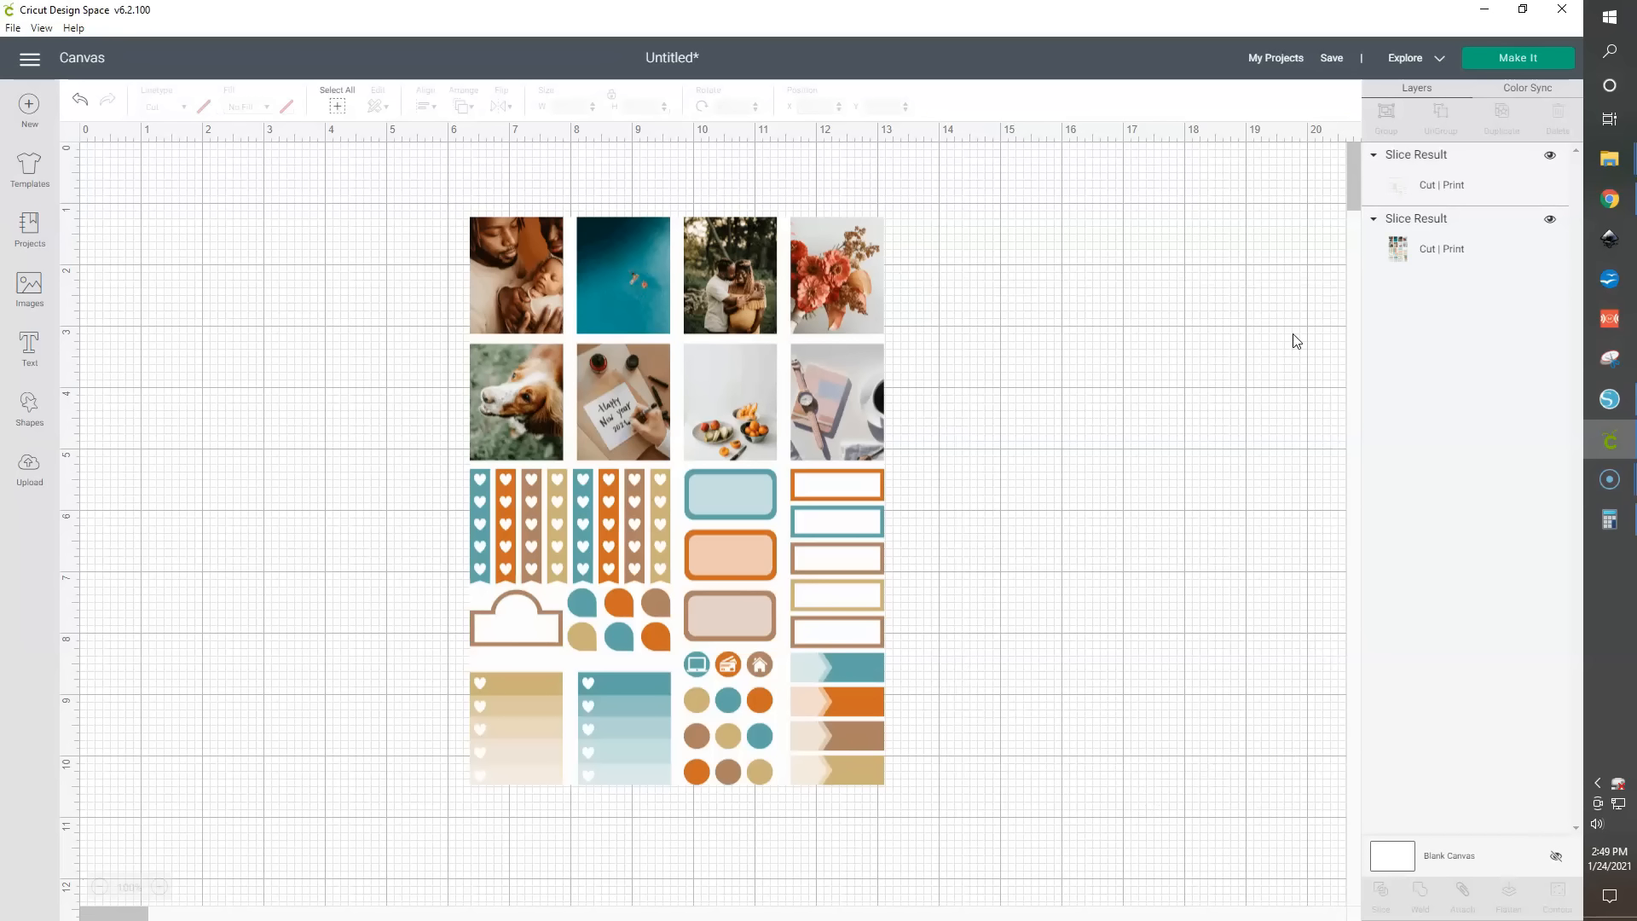
- Move the remaining blank slice fragment aside and delete it, leaving only the print-then-cut sticker image
left_click_drag(854, 409, 1206, 405)
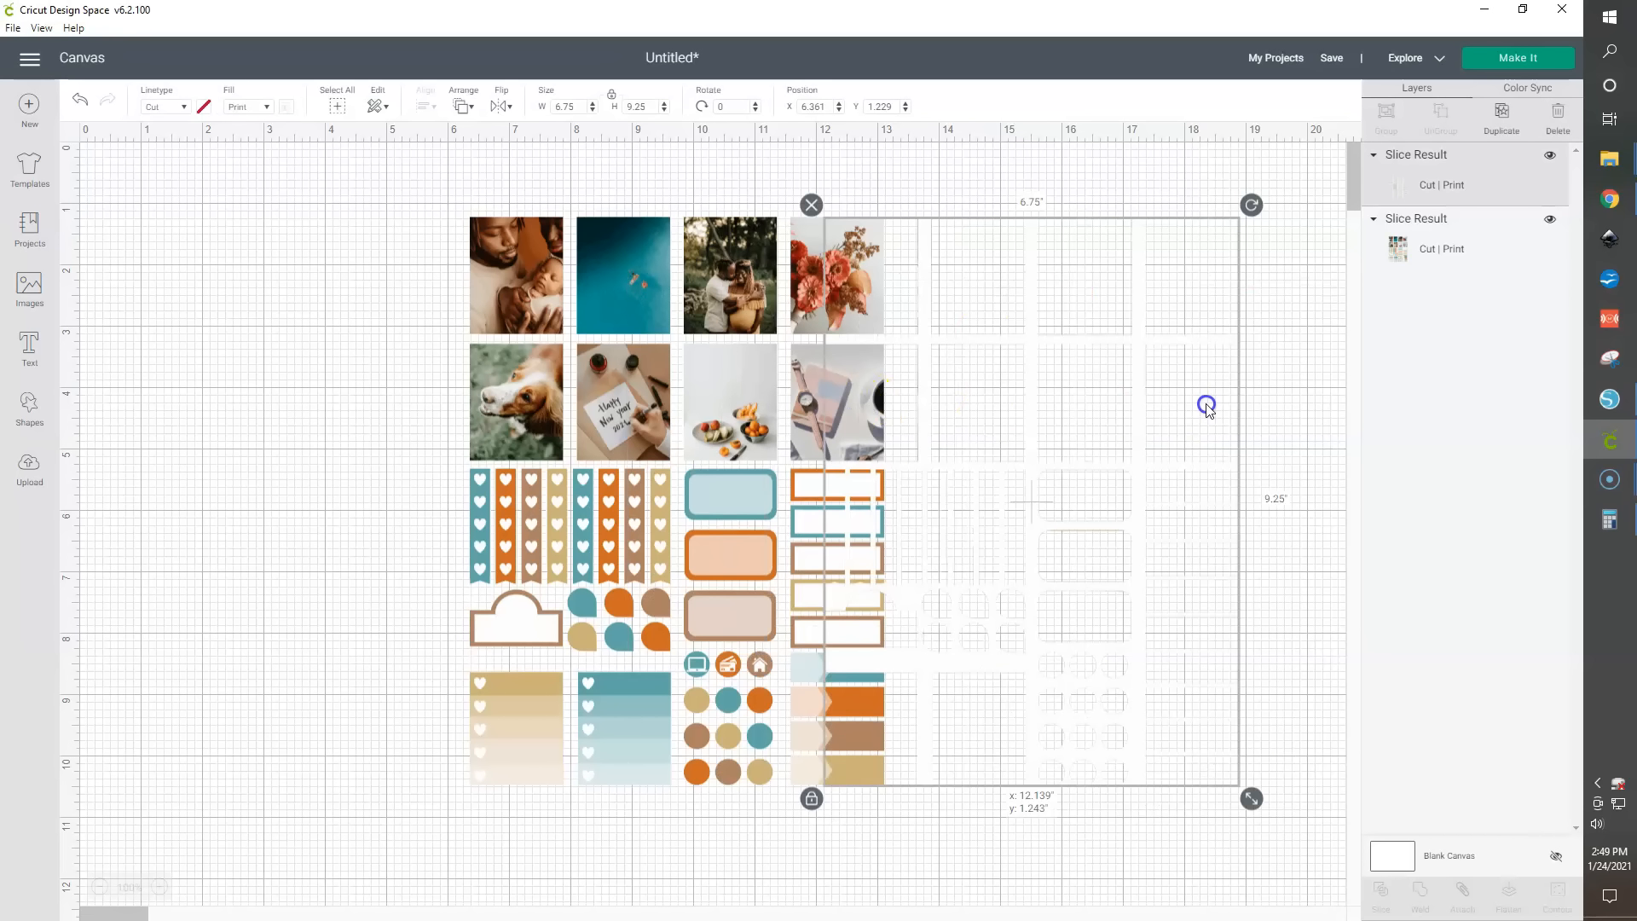
key("Delete")
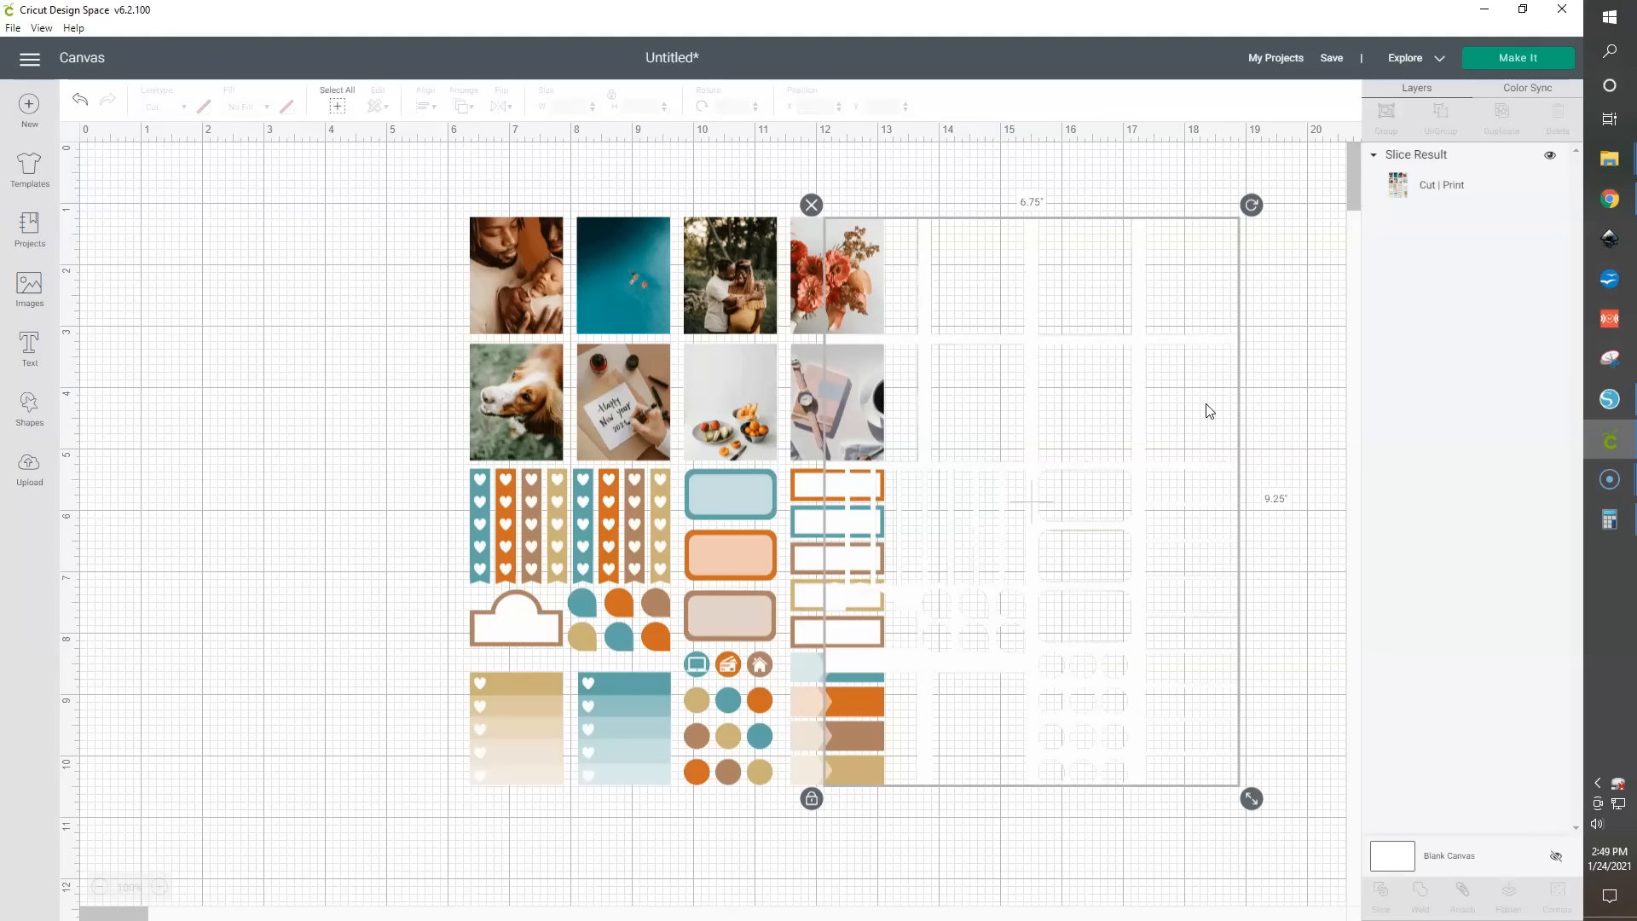
left_click_drag(850, 528, 741, 512)
left_click(1106, 584)
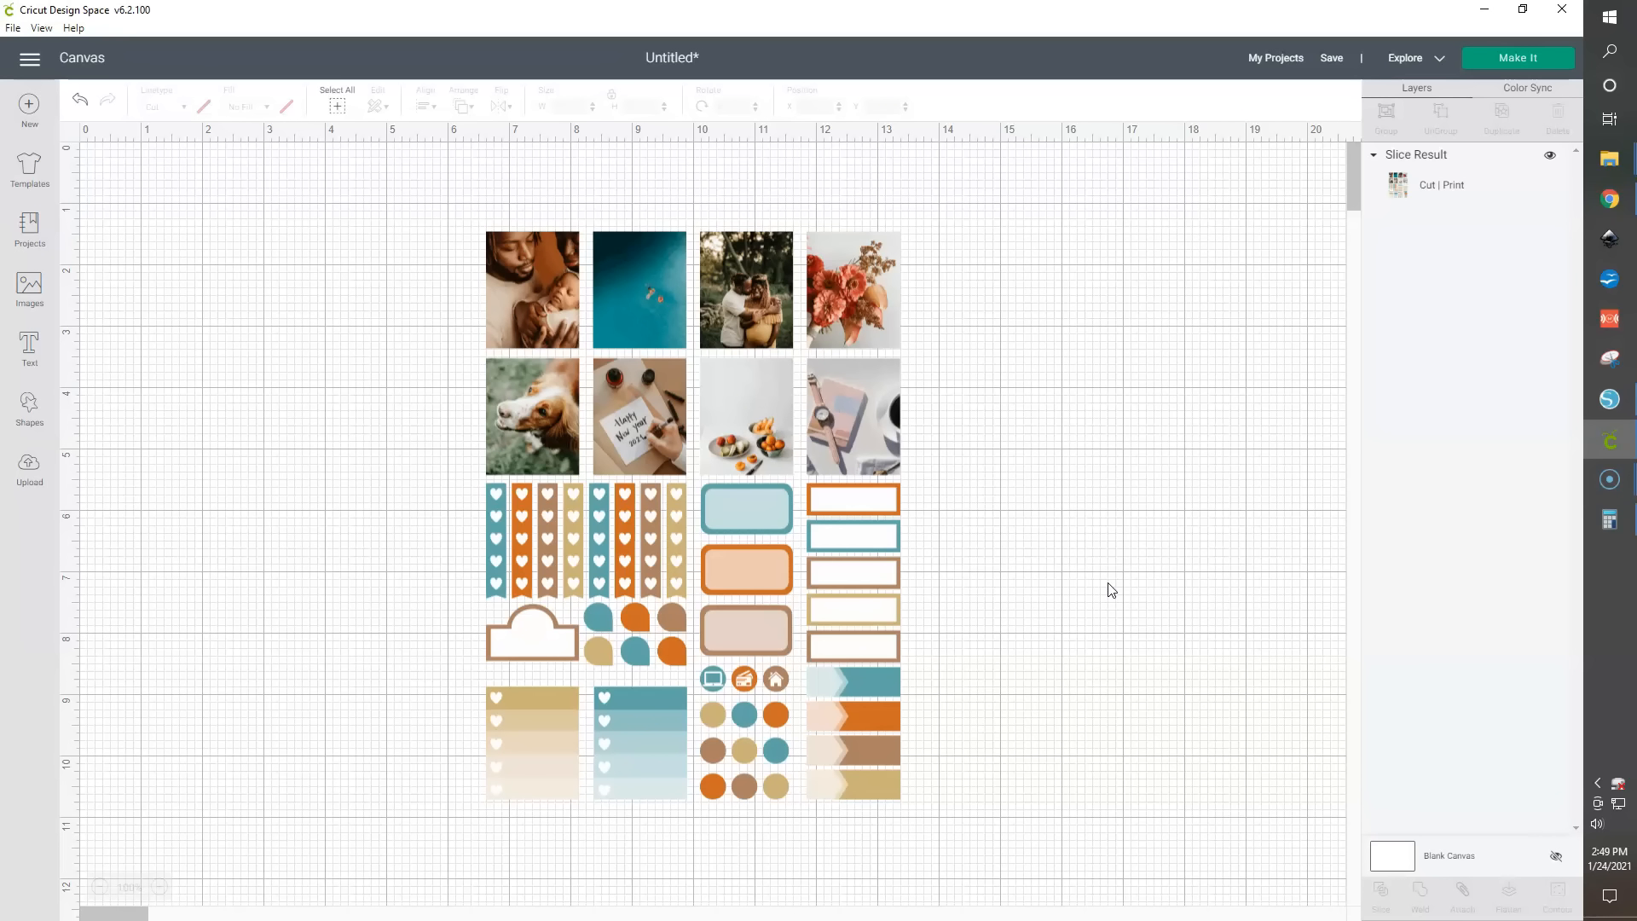
- Open the mat preview for the sticker sheet and cancel back to the canvas
left_click(1494, 69)
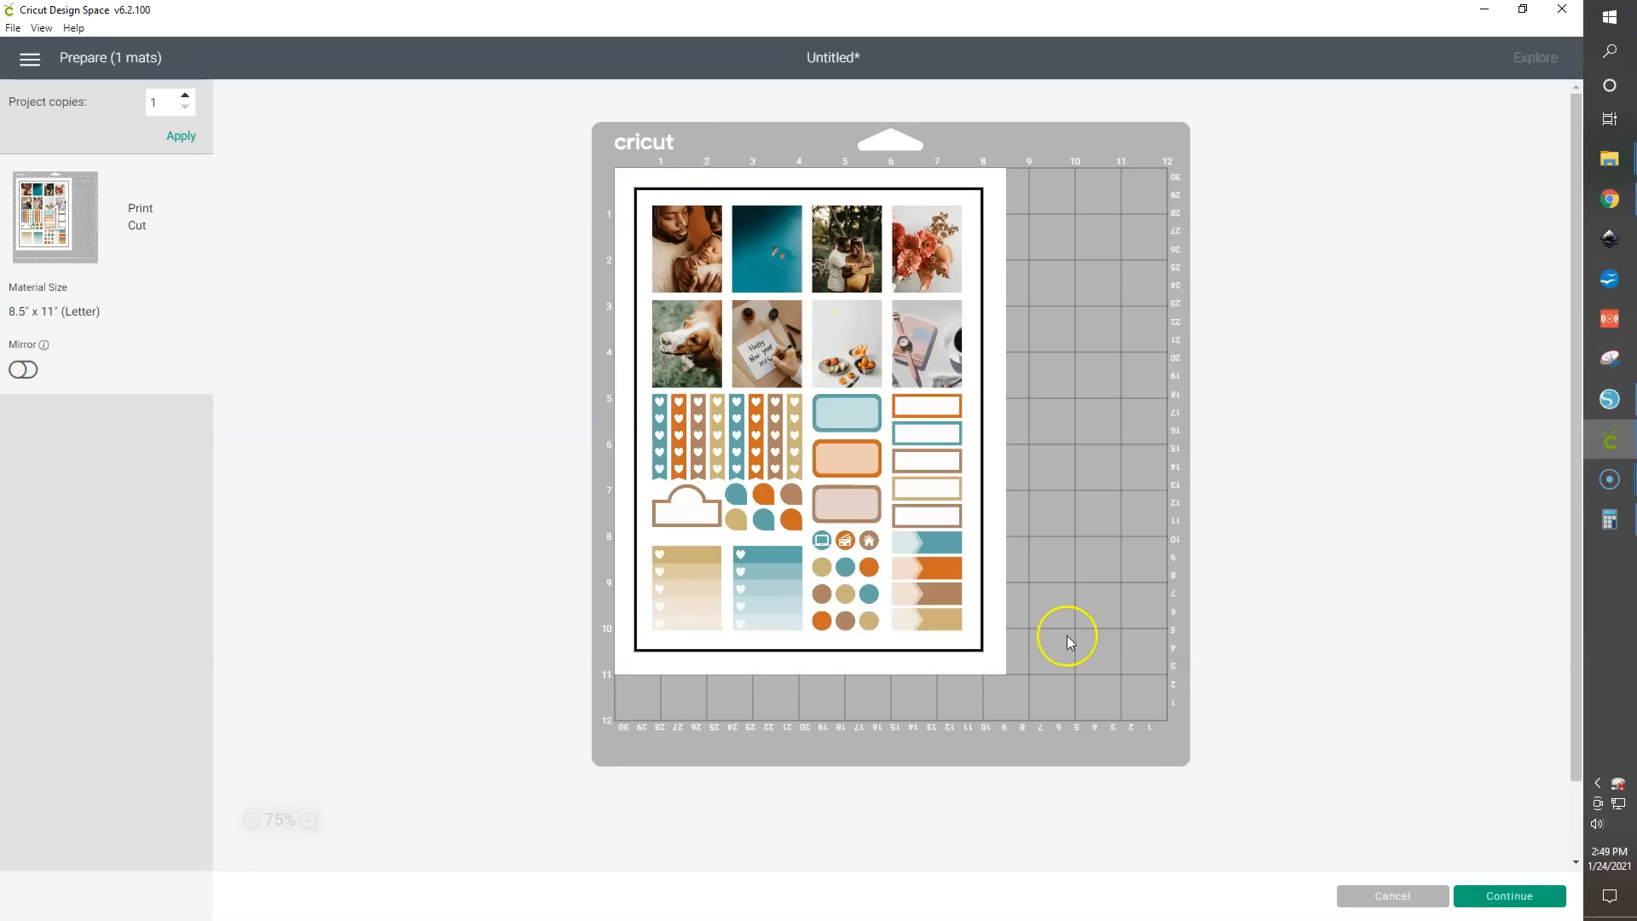
left_click(1390, 892)
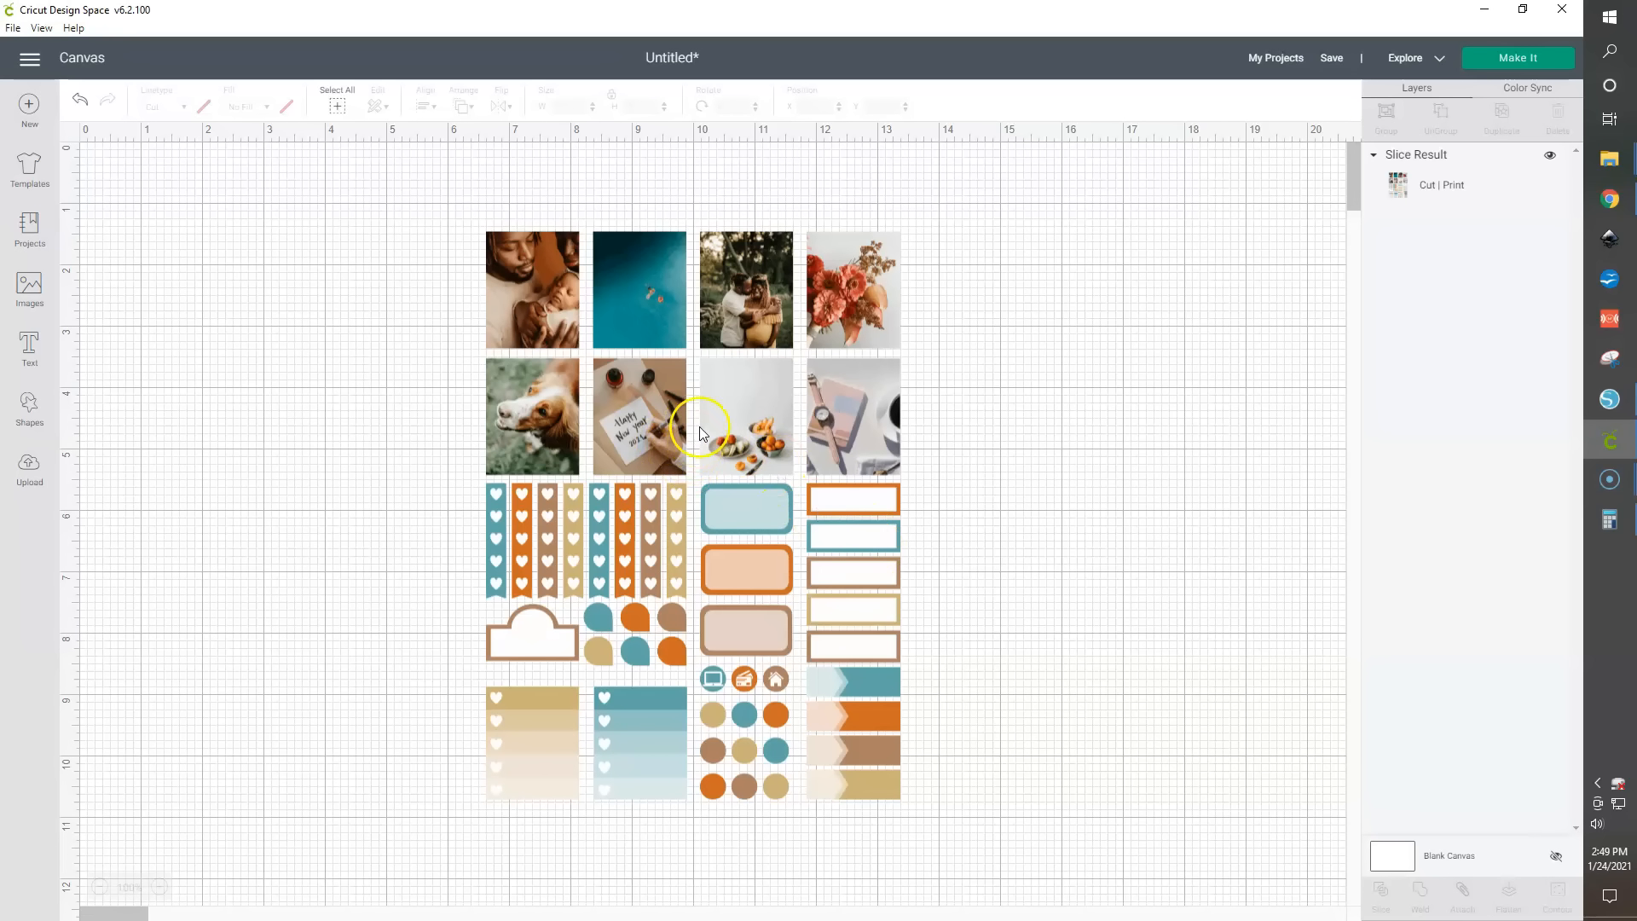
- Zoom in and inspect the sliced sticker image's edges closely, then open the mat preview again
left_click(159, 887)
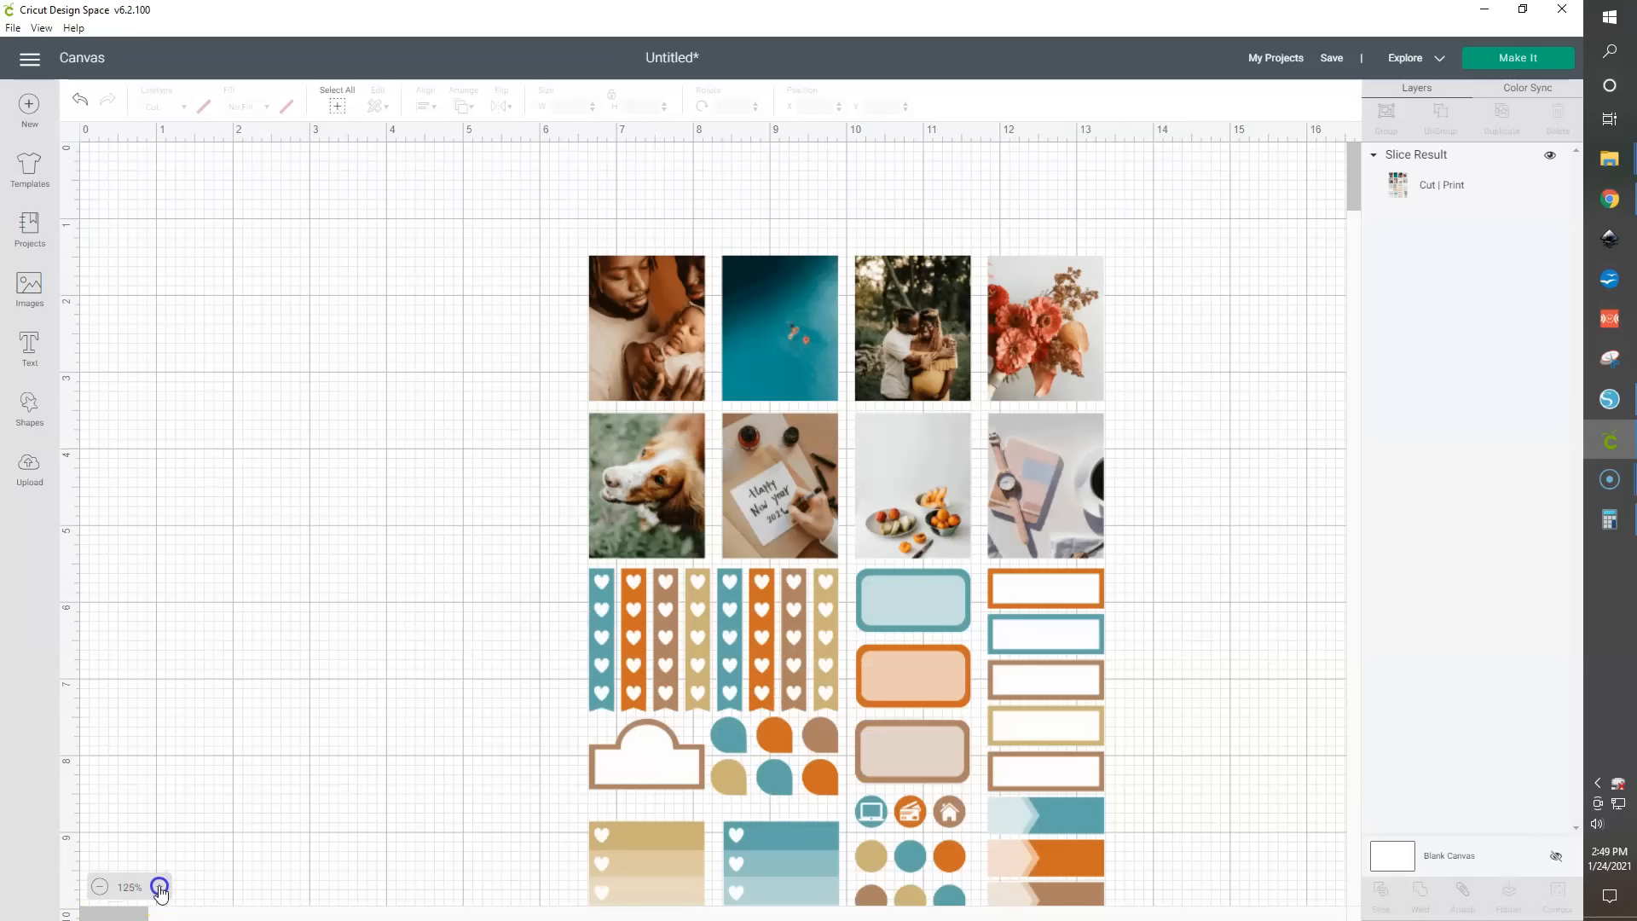
left_click(160, 886)
left_click(160, 887)
left_click(159, 887)
left_click(159, 886)
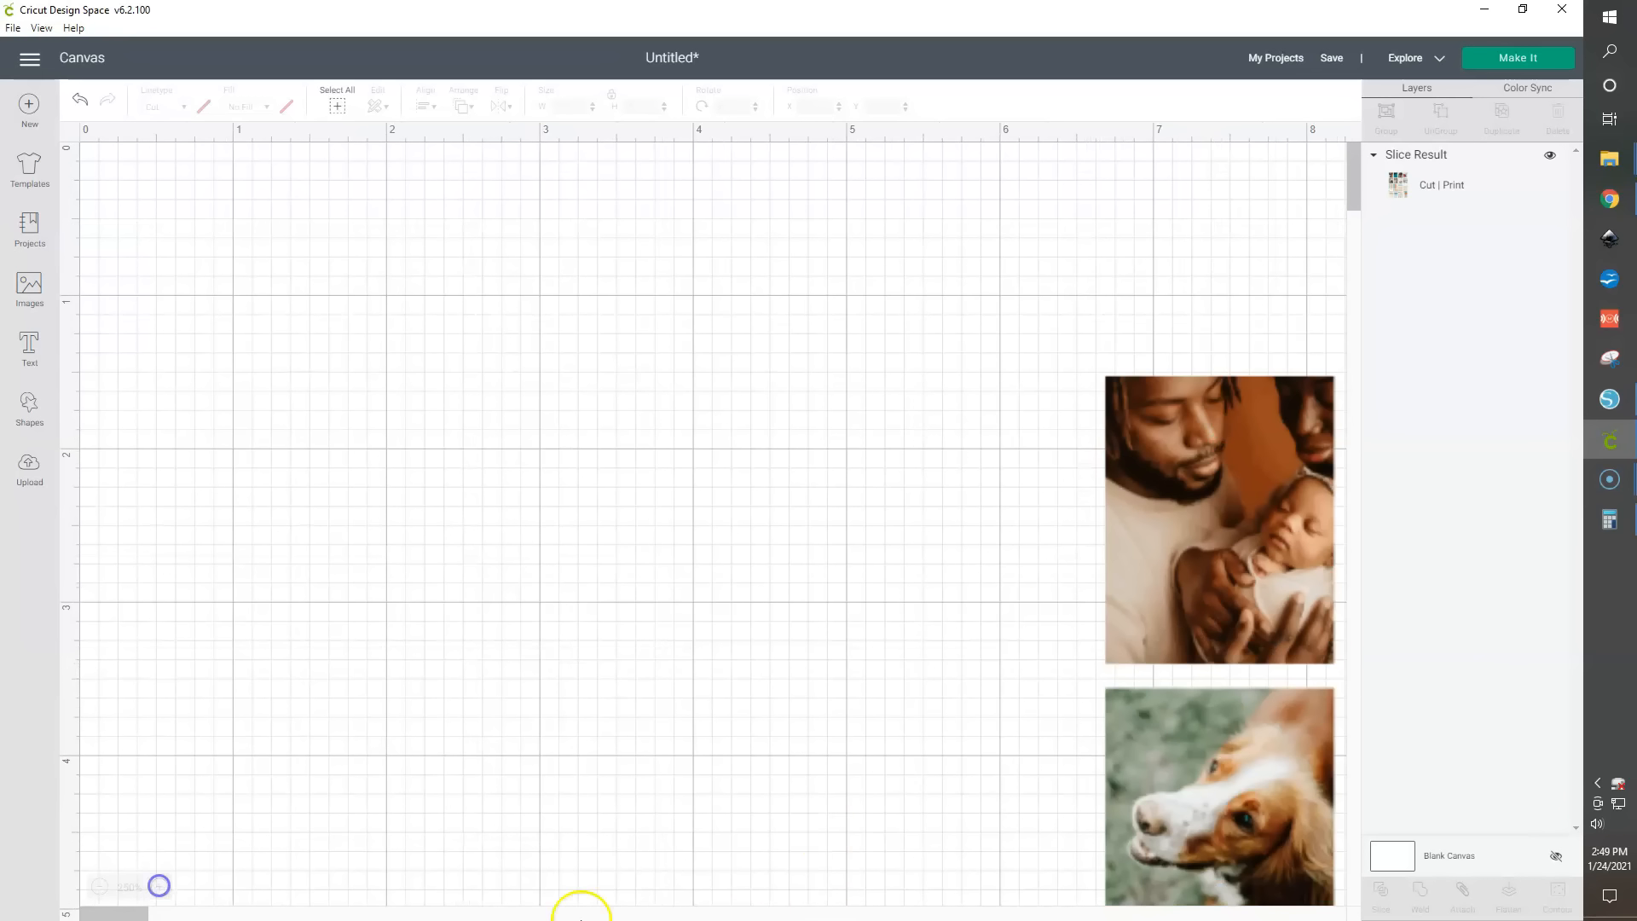
left_click_drag(115, 913, 162, 917)
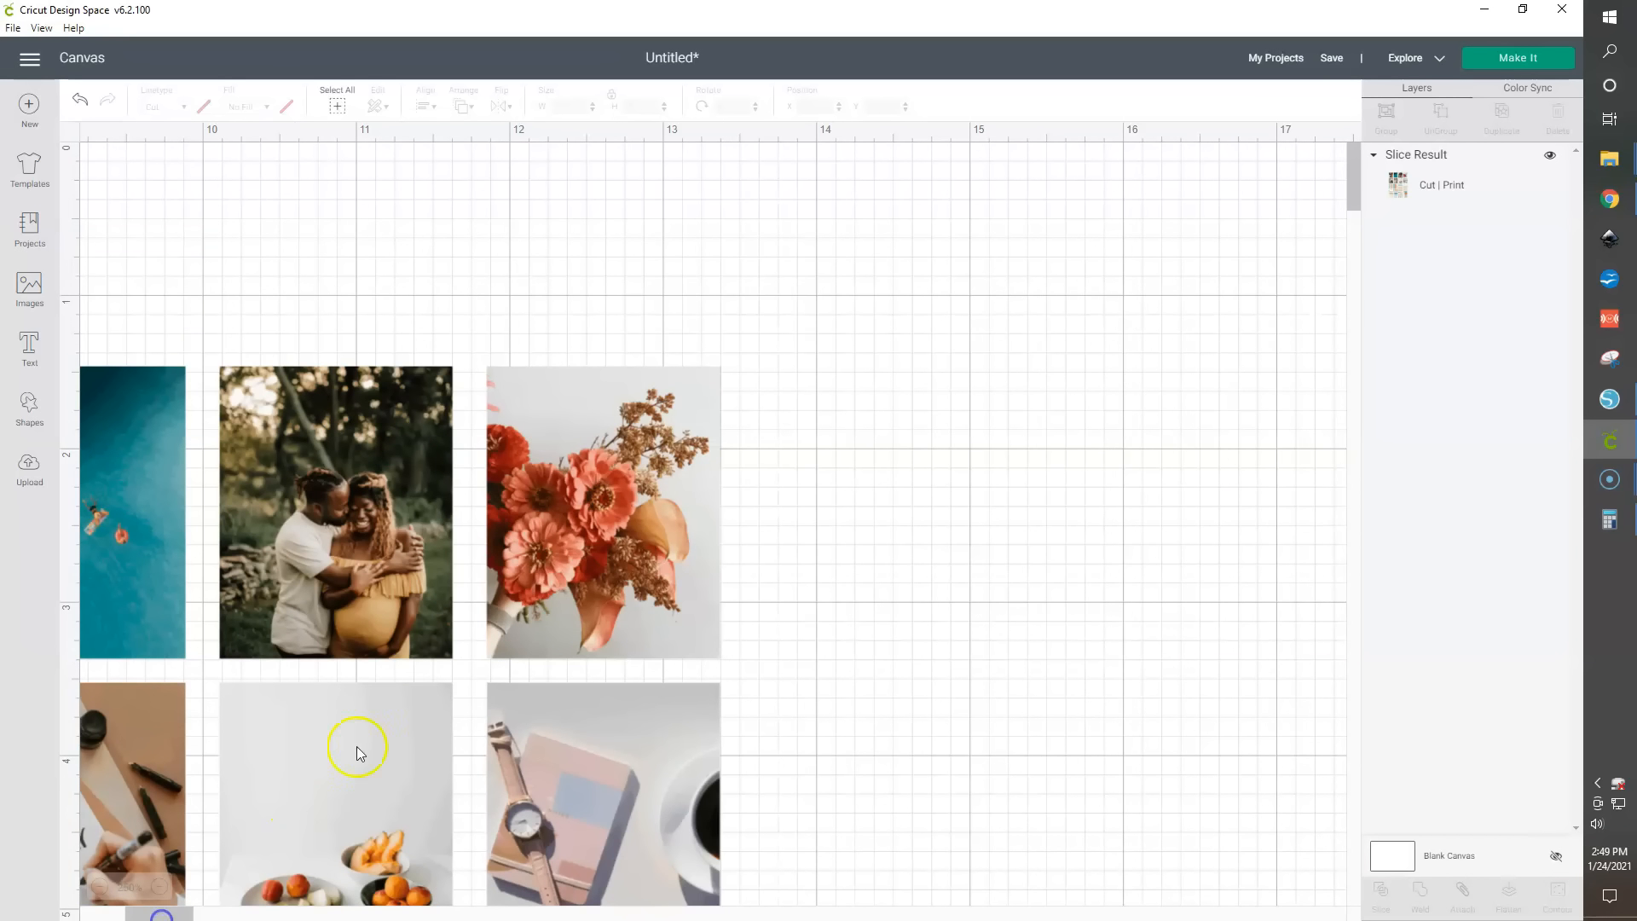
left_click(411, 701)
scroll(411, 701, "down", 5)
scroll(411, 701, "down", 2)
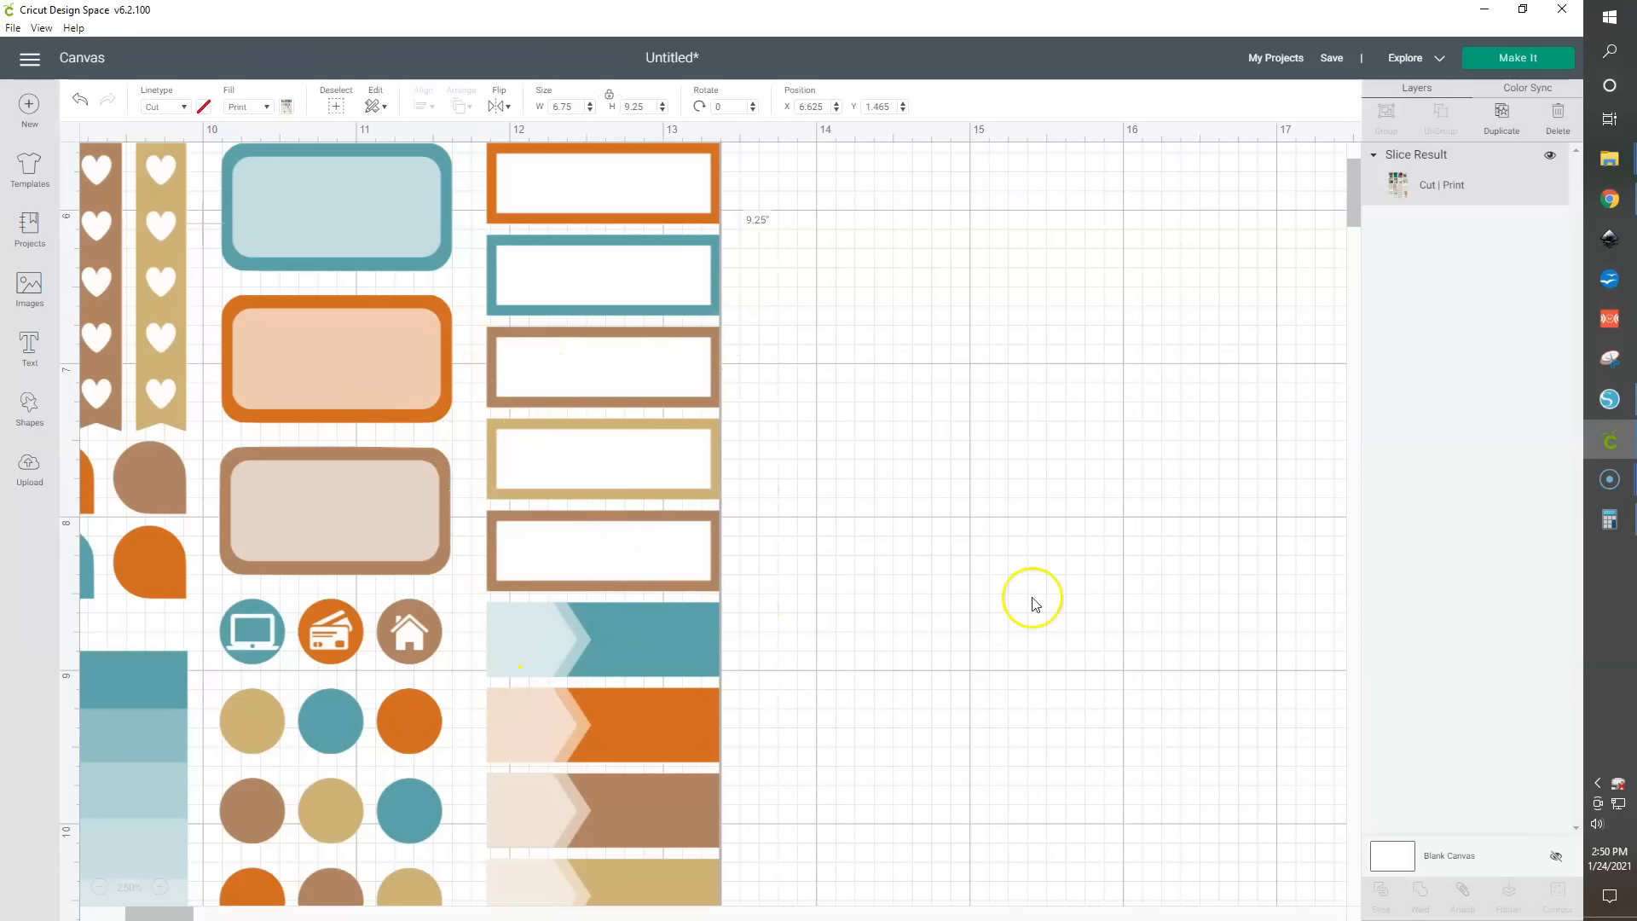
left_click(1506, 61)
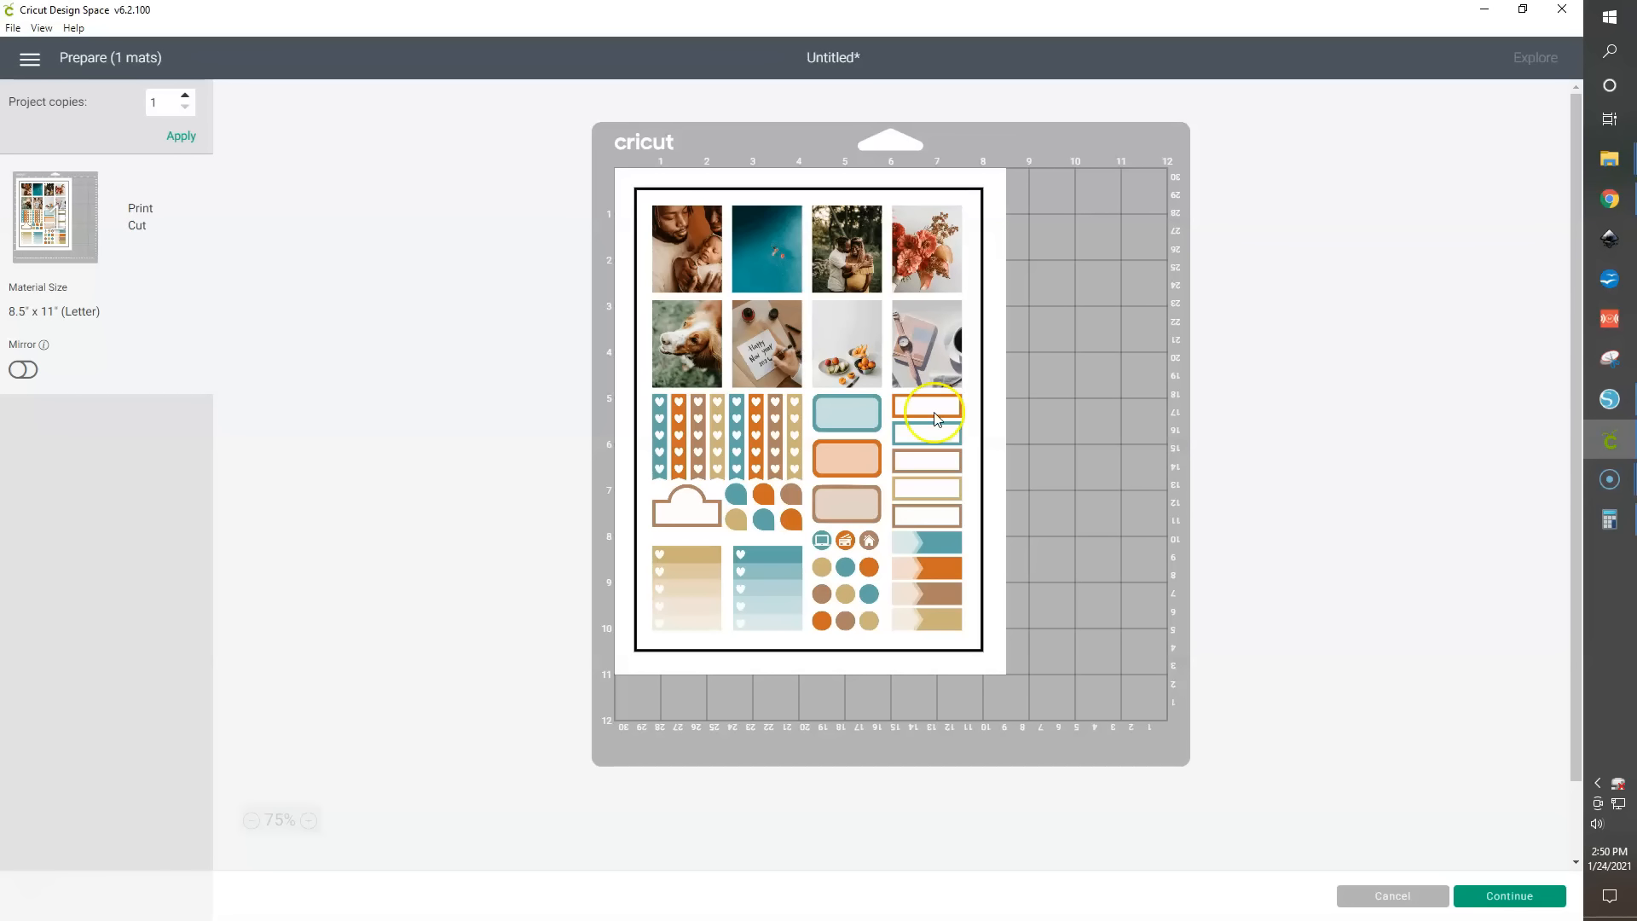
- Switch to Canva in the browser and rename the design standard vertical sticker template
left_click(1602, 198)
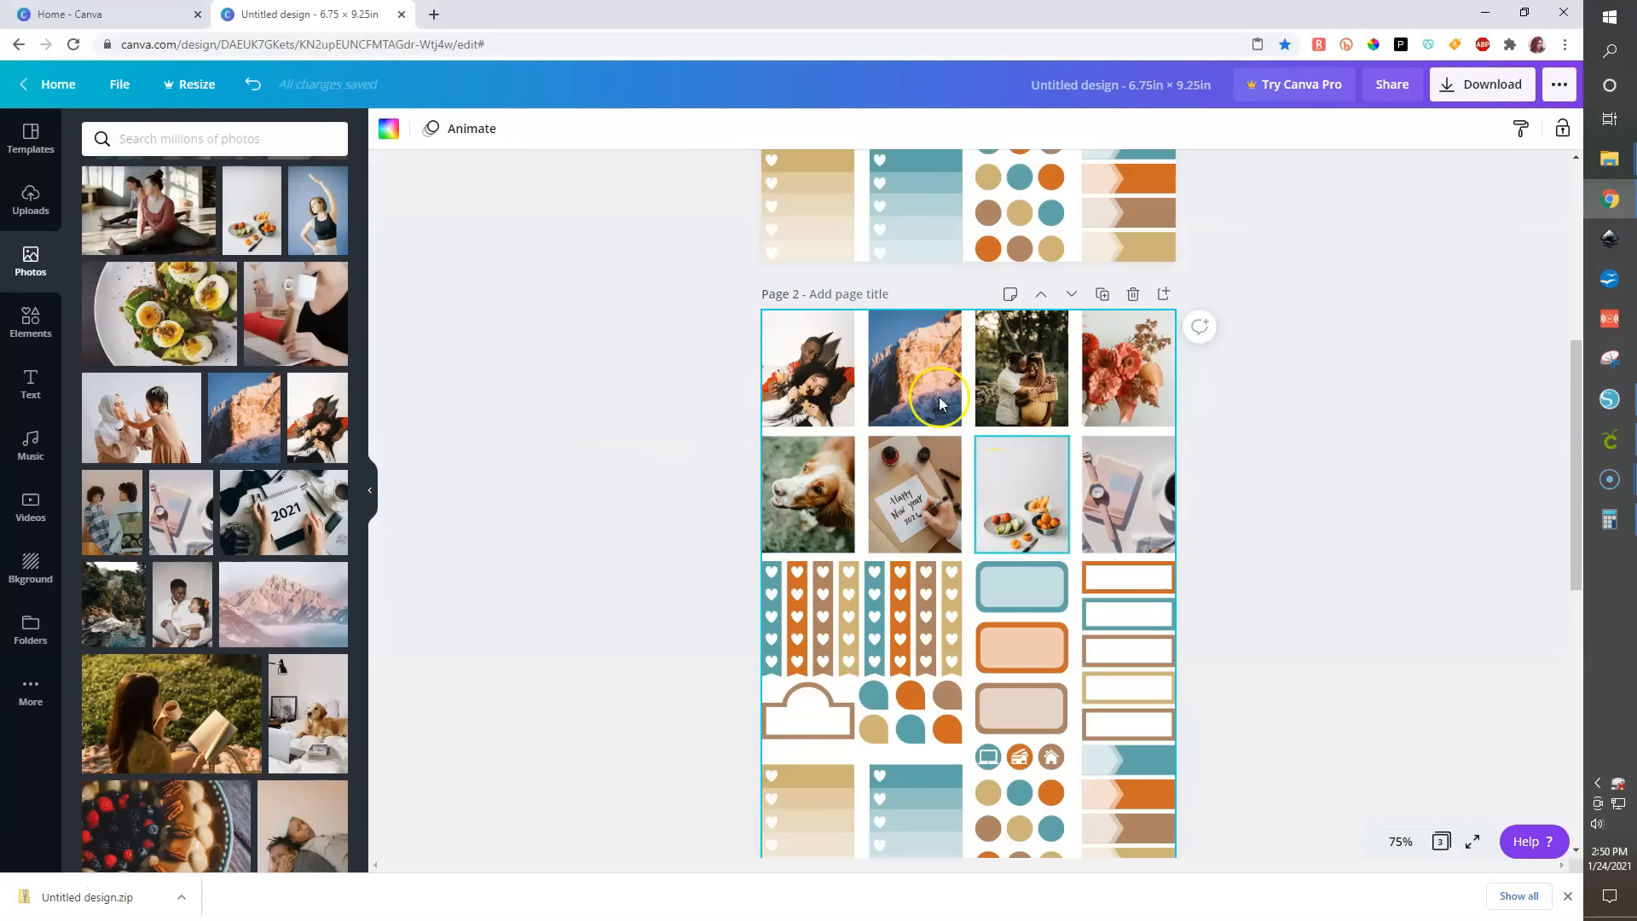
left_click(1090, 90)
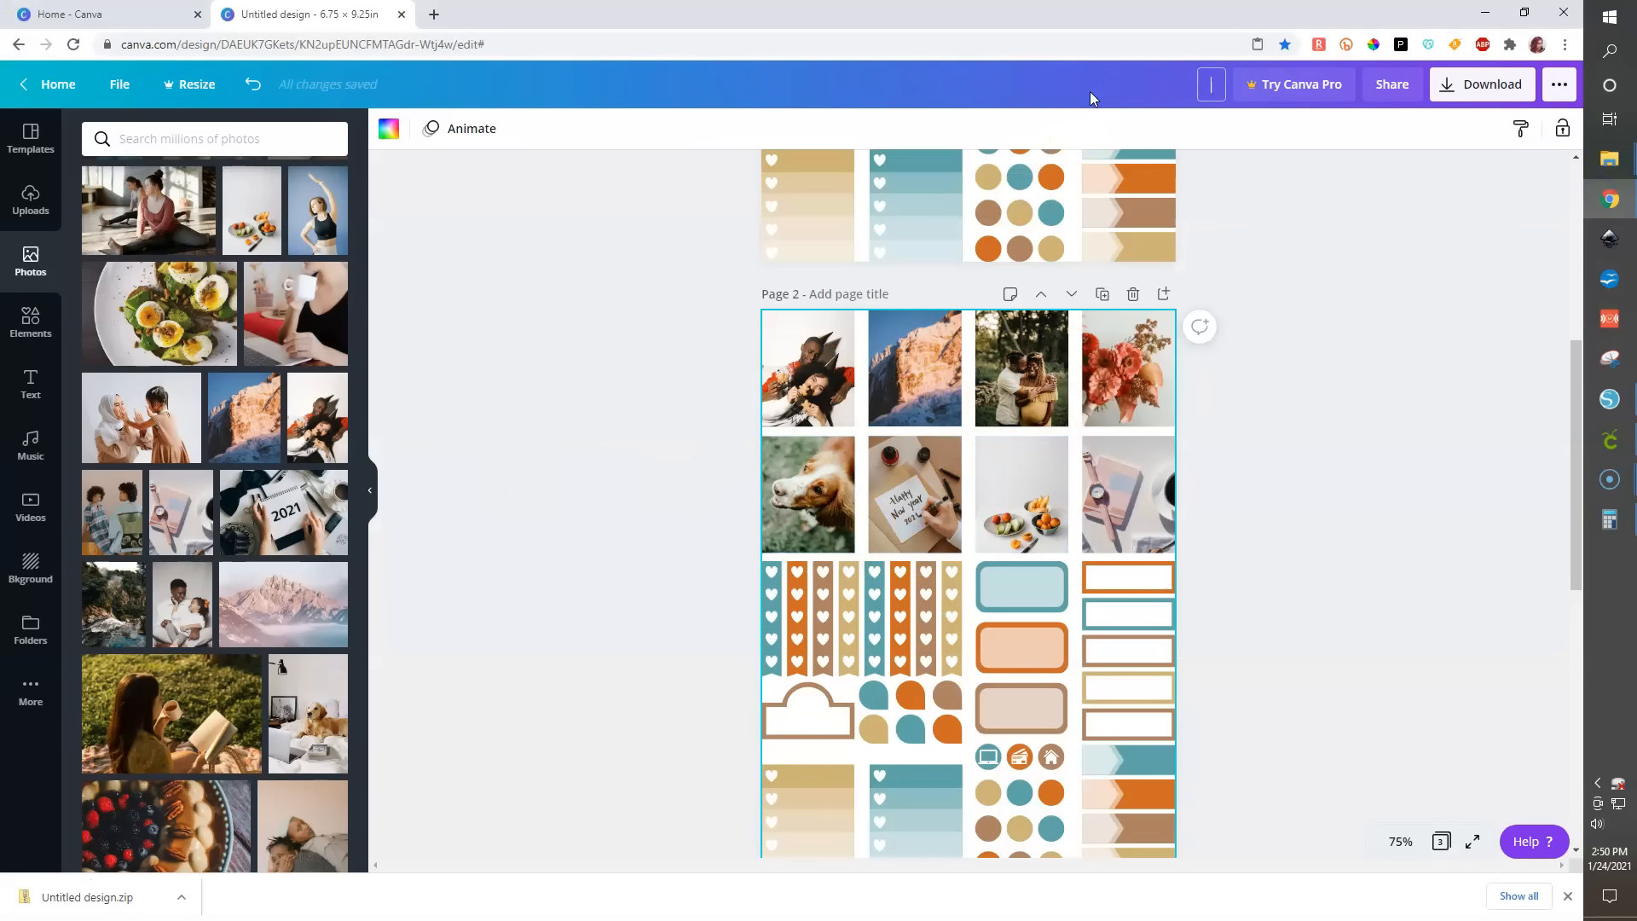
type("standard vertical sticker te")
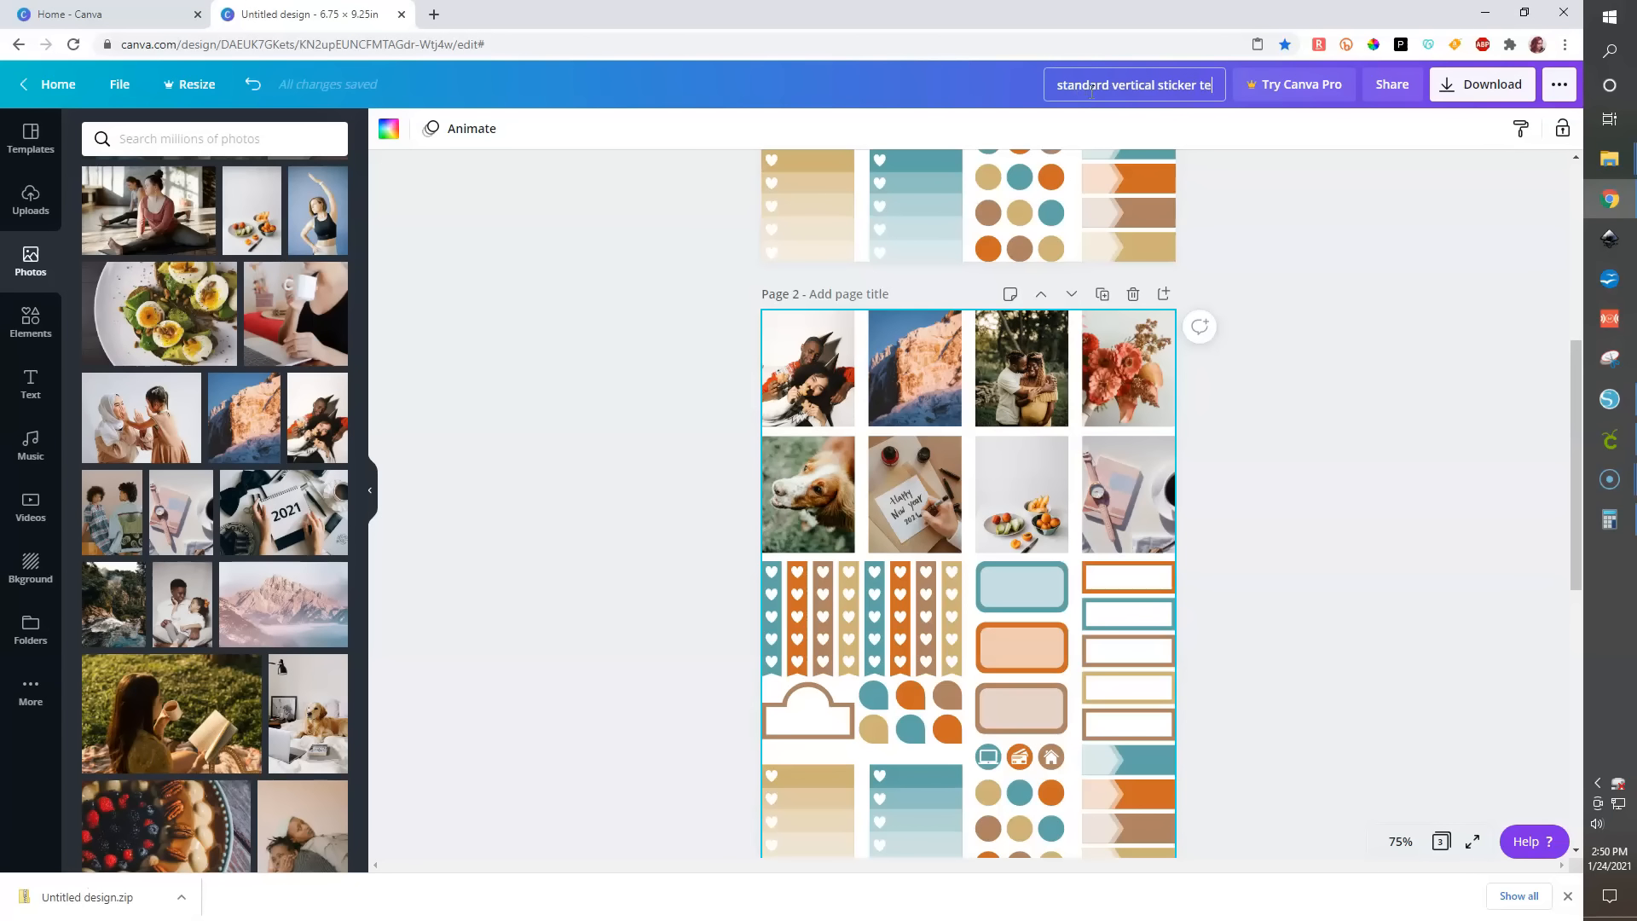
type("mplate")
left_click(1319, 366)
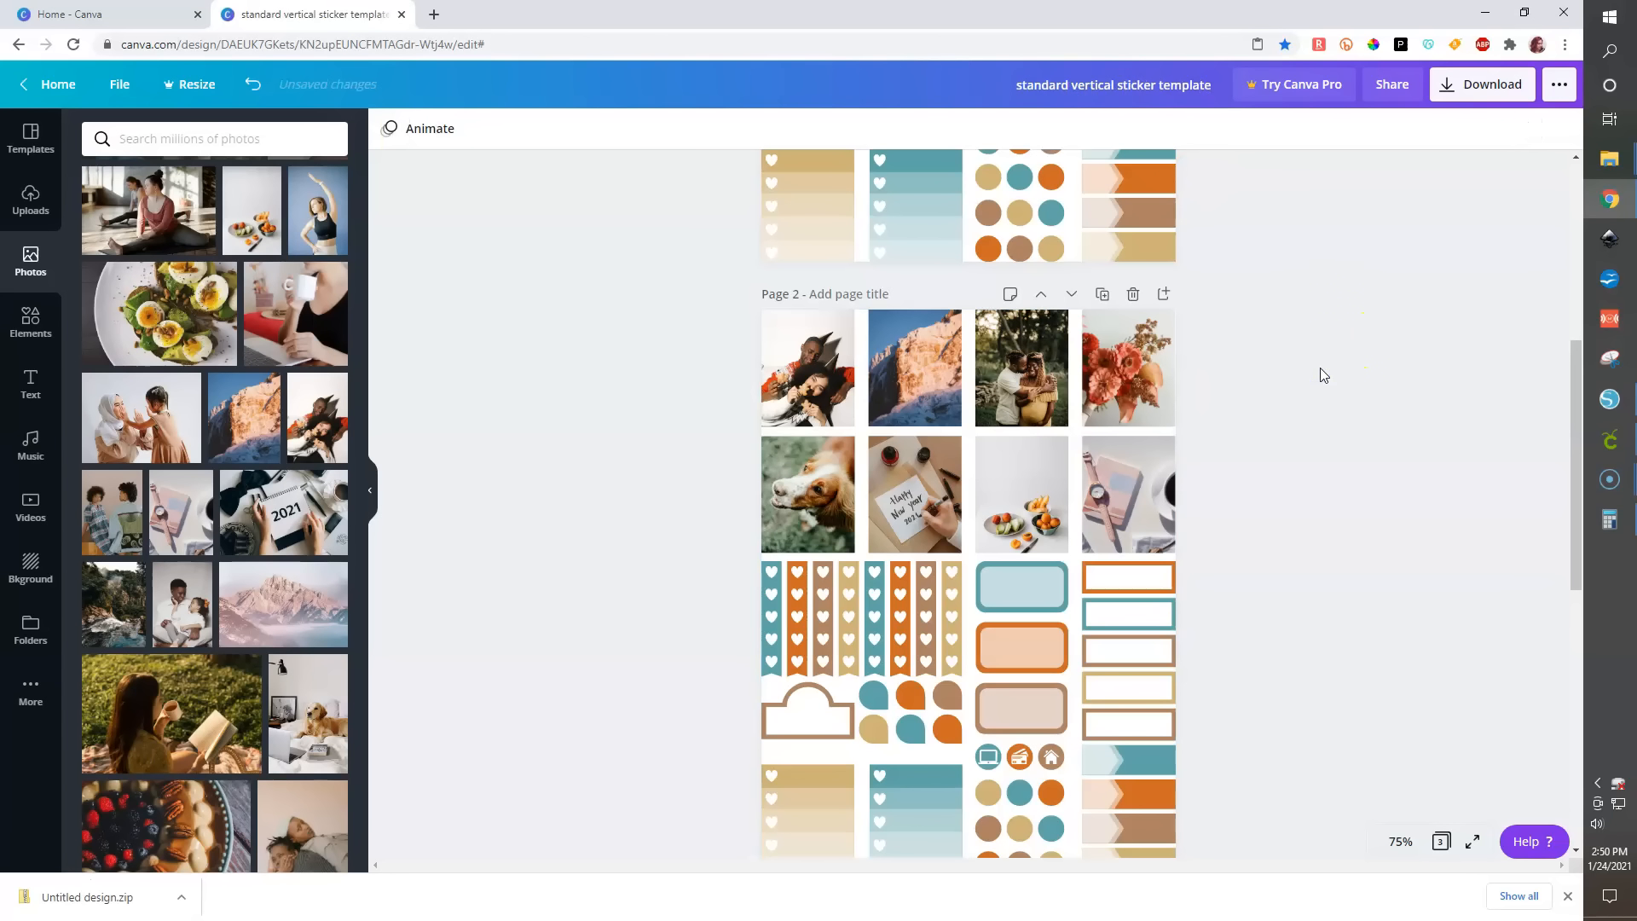